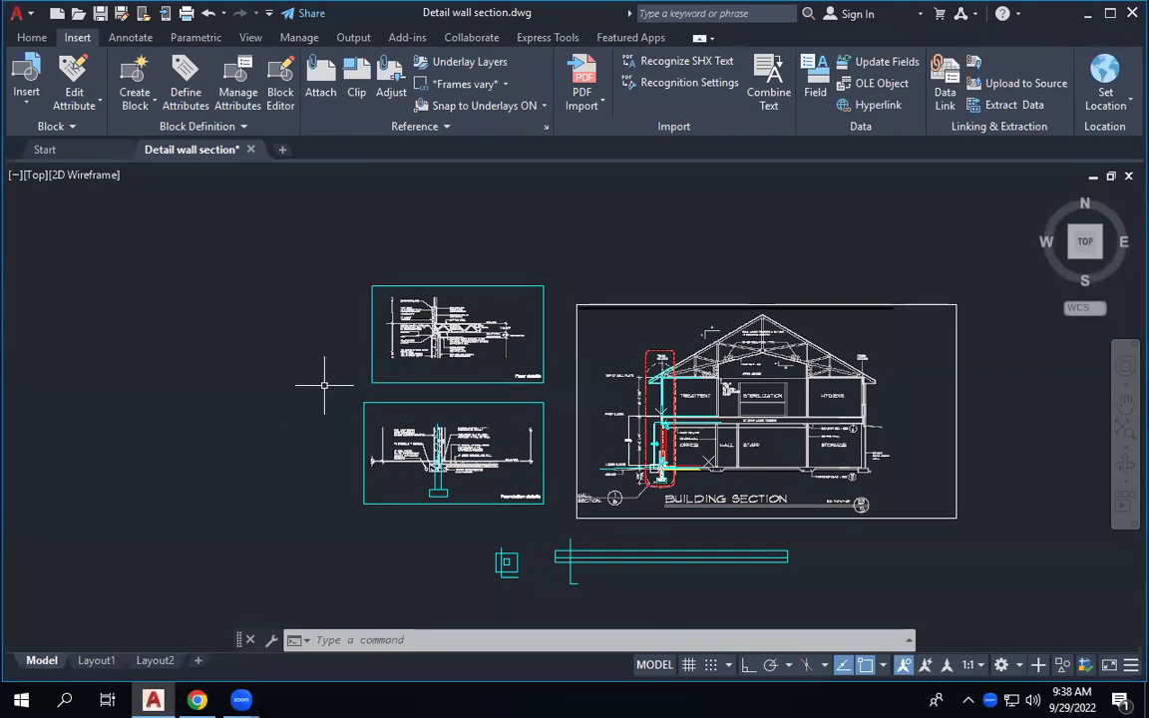
# Examine the floor and foundation detail drawings, focusing on the concrete wall and its material callouts.
pyautogui.scroll(2, 454, 337)
pyautogui.scroll(5, 454, 338)
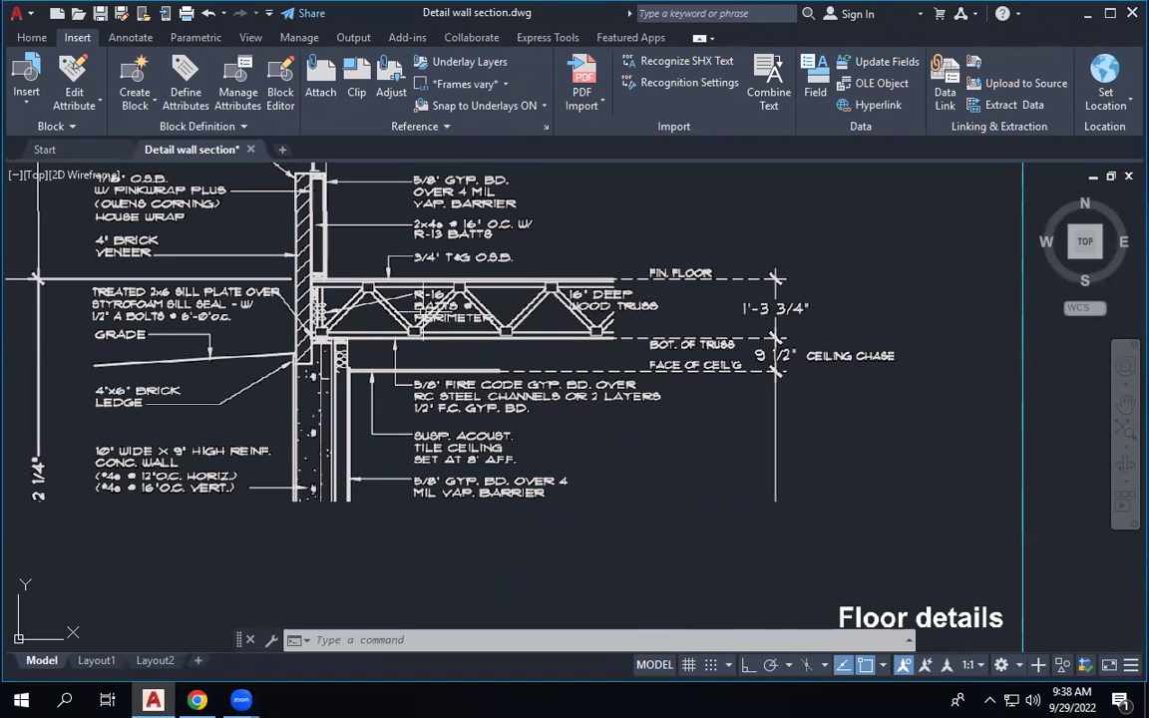
pyautogui.scroll(-5, 411, 261)
pyautogui.scroll(6, 411, 451)
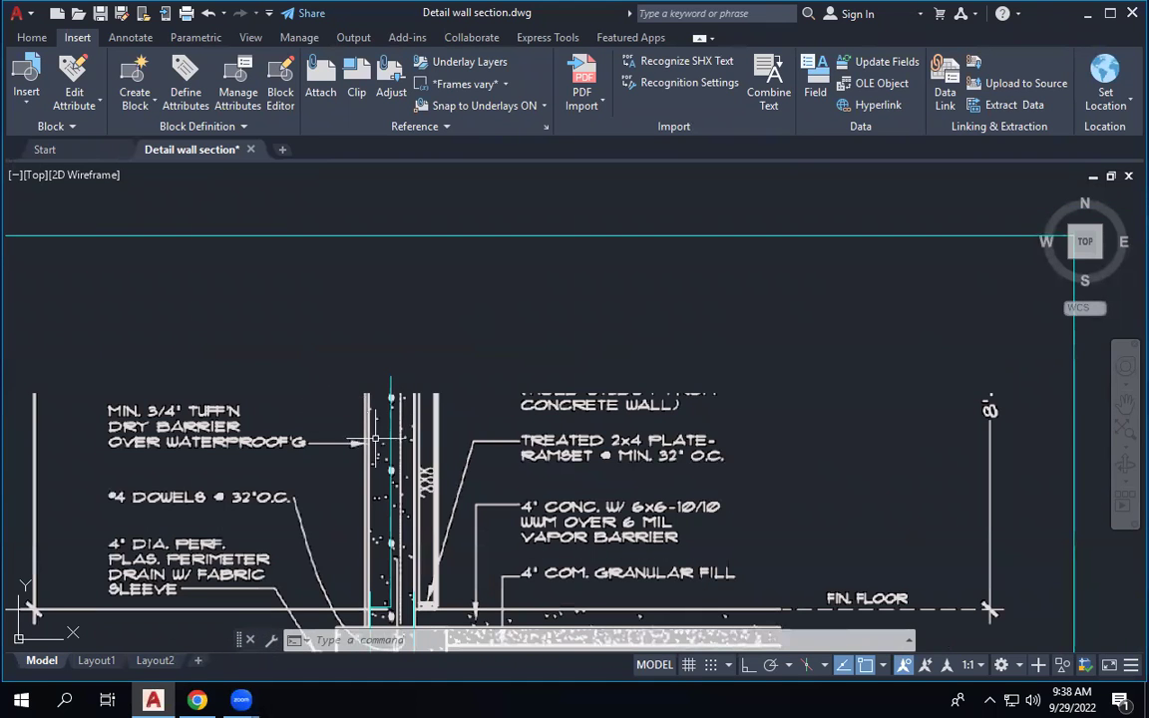
pyautogui.scroll(-6, 337, 394)
pyautogui.scroll(7, 376, 344)
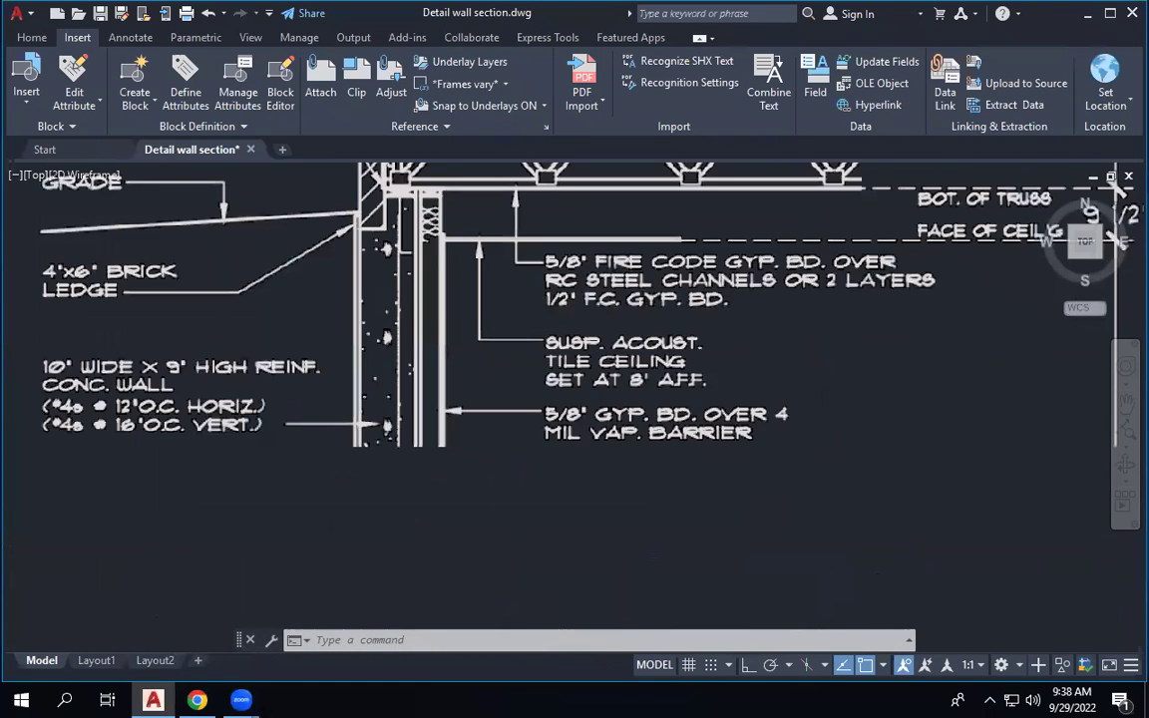
pyautogui.scroll(-3, 396, 486)
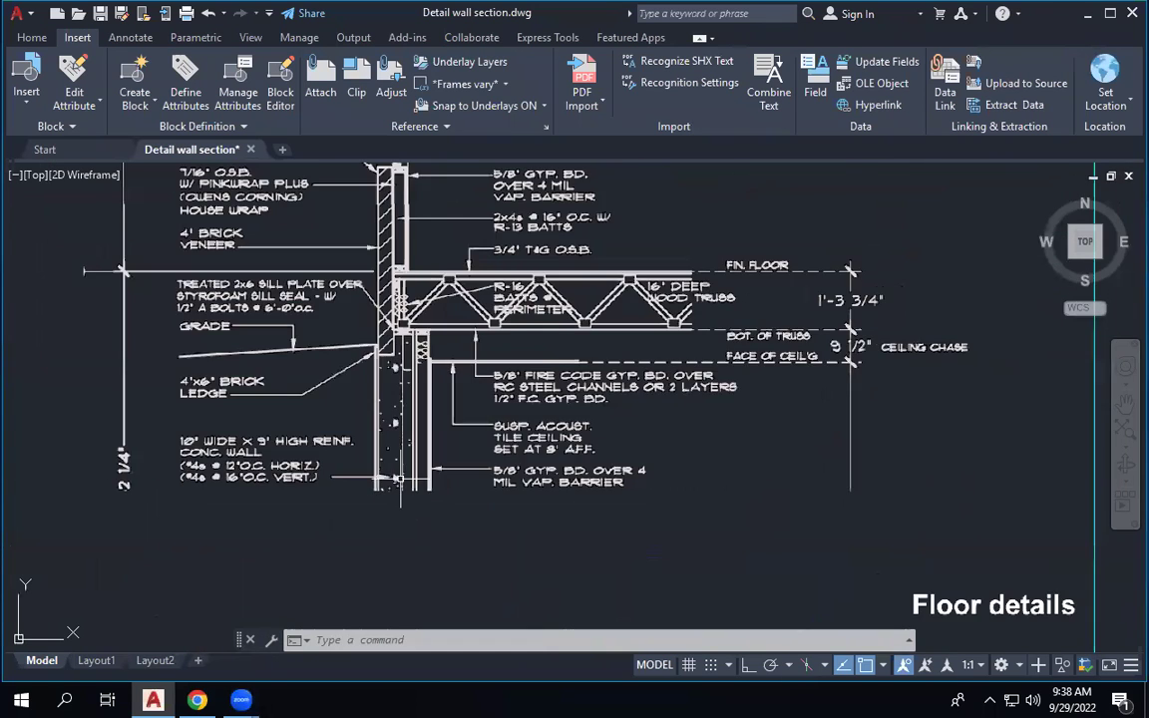
pyautogui.scroll(2, 409, 451)
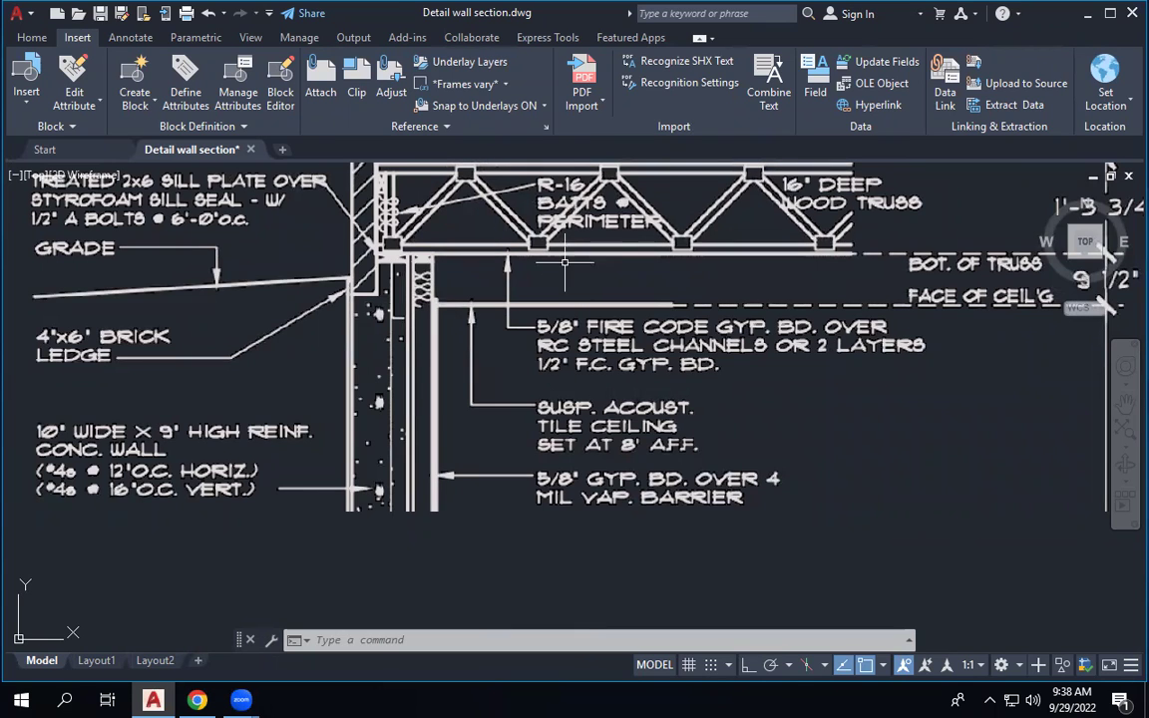
# Examine the top of the lower-floor wall in the building section, around the drawn plate and its dimensions.
pyautogui.scroll(-10, 375, 314)
pyautogui.scroll(10, 533, 423)
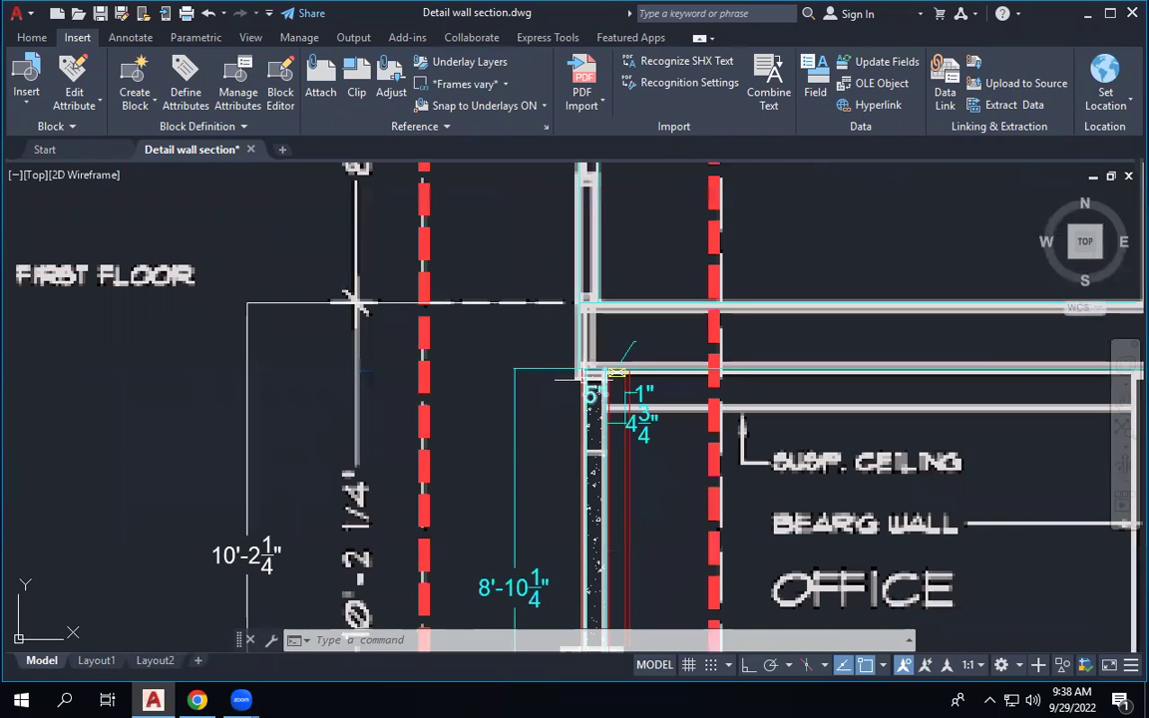
pyautogui.scroll(-5, 755, 371)
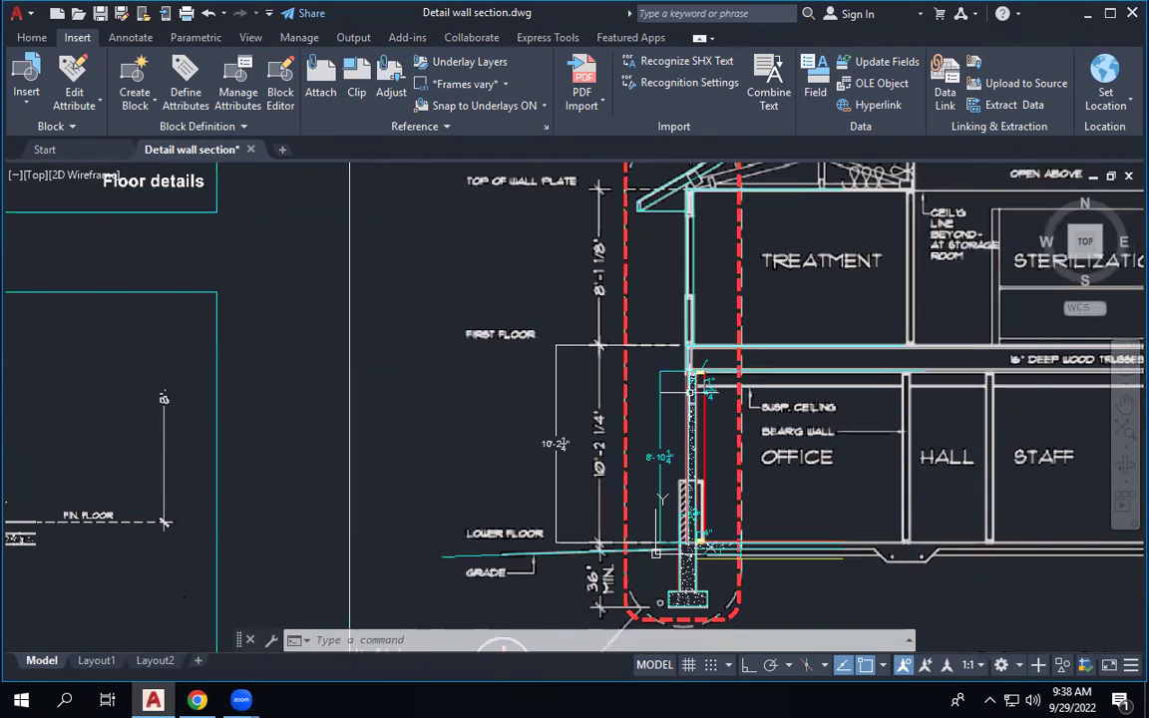
pyautogui.scroll(4, 707, 391)
pyautogui.scroll(4, 728, 340)
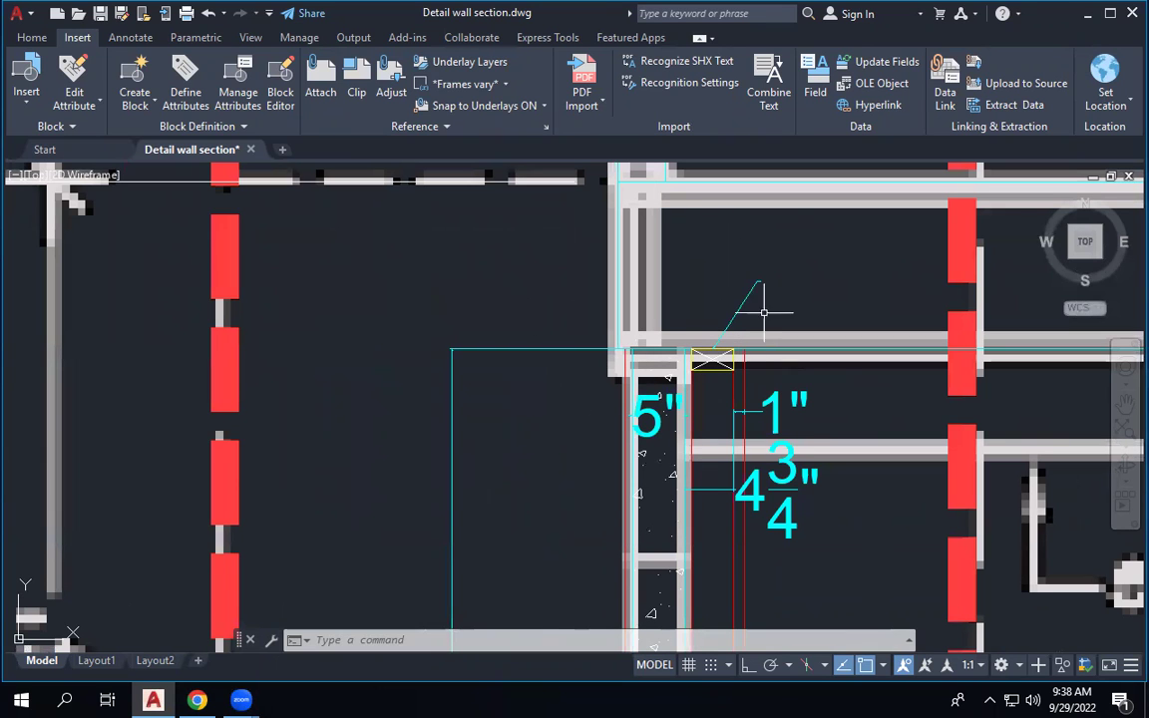
pyautogui.scroll(-2, 838, 309)
pyautogui.scroll(-8, 870, 518)
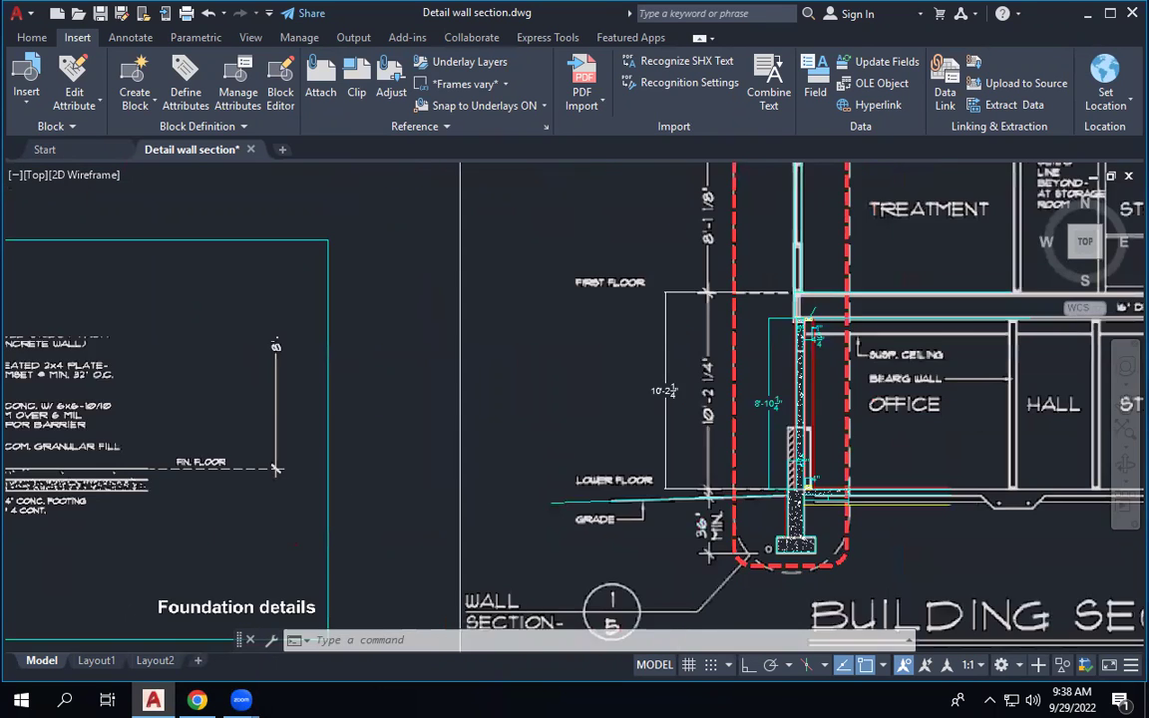
# Examine how the wood truss bears on the sill plate atop the concrete wall in the floor details.
pyautogui.scroll(12, 293, 269)
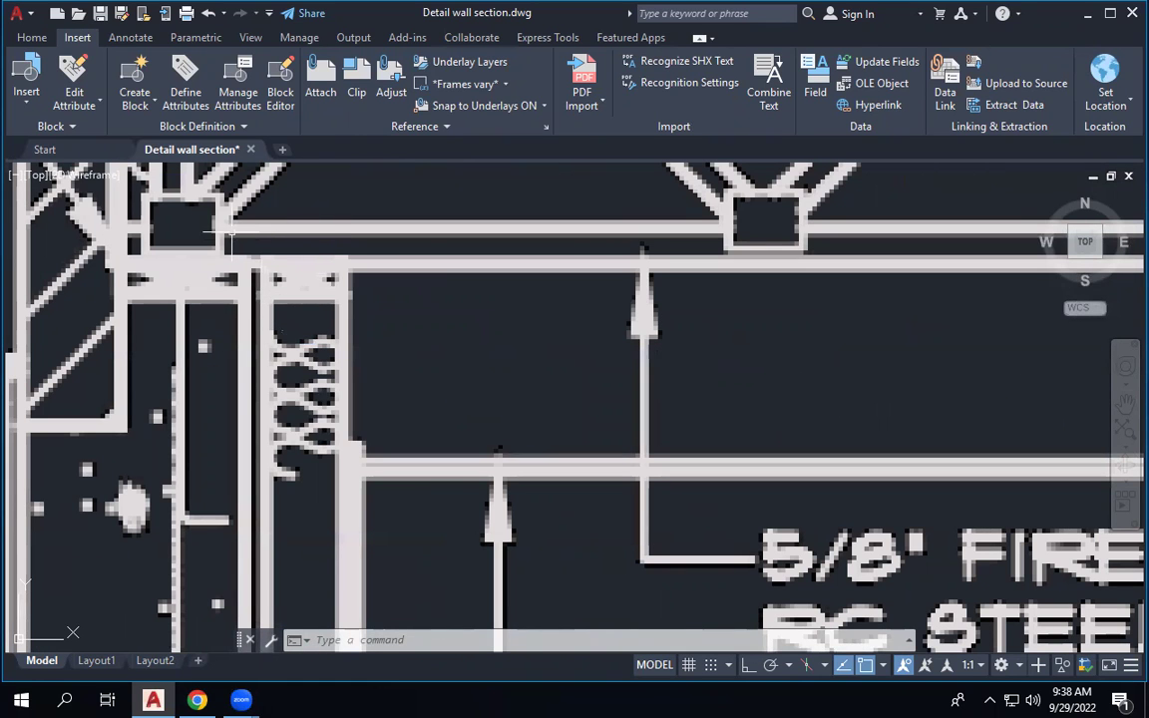
pyautogui.scroll(-5, 300, 248)
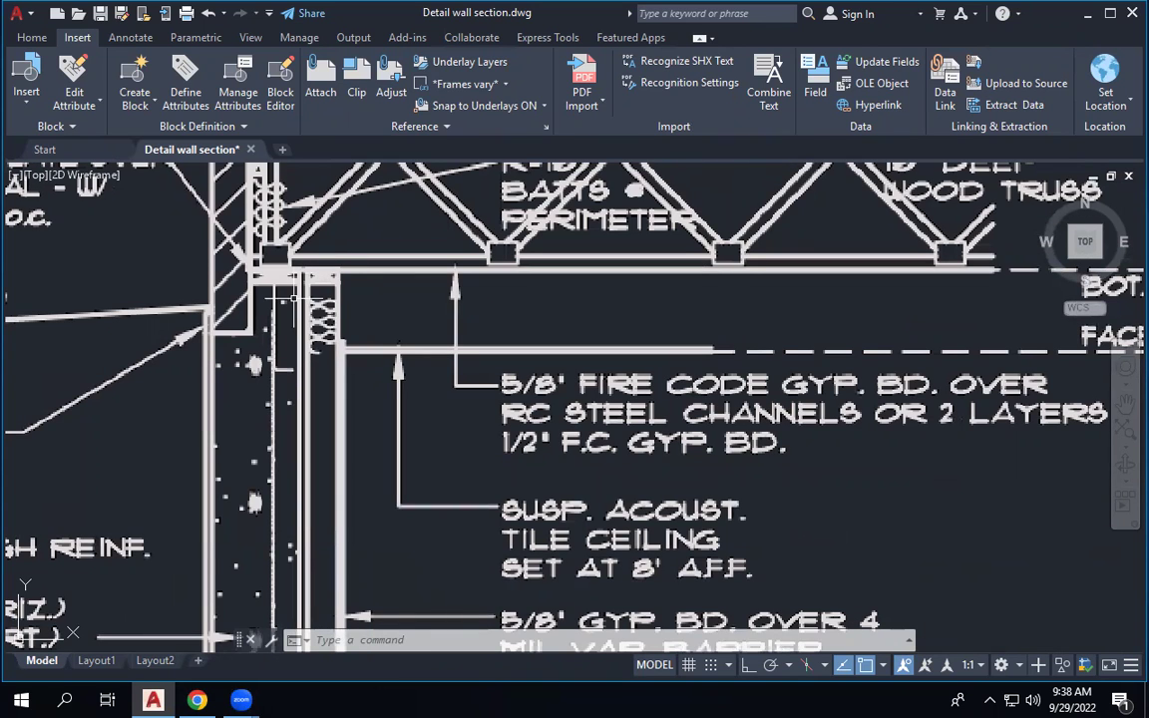
pyautogui.scroll(5, 255, 288)
pyautogui.scroll(-3, 255, 288)
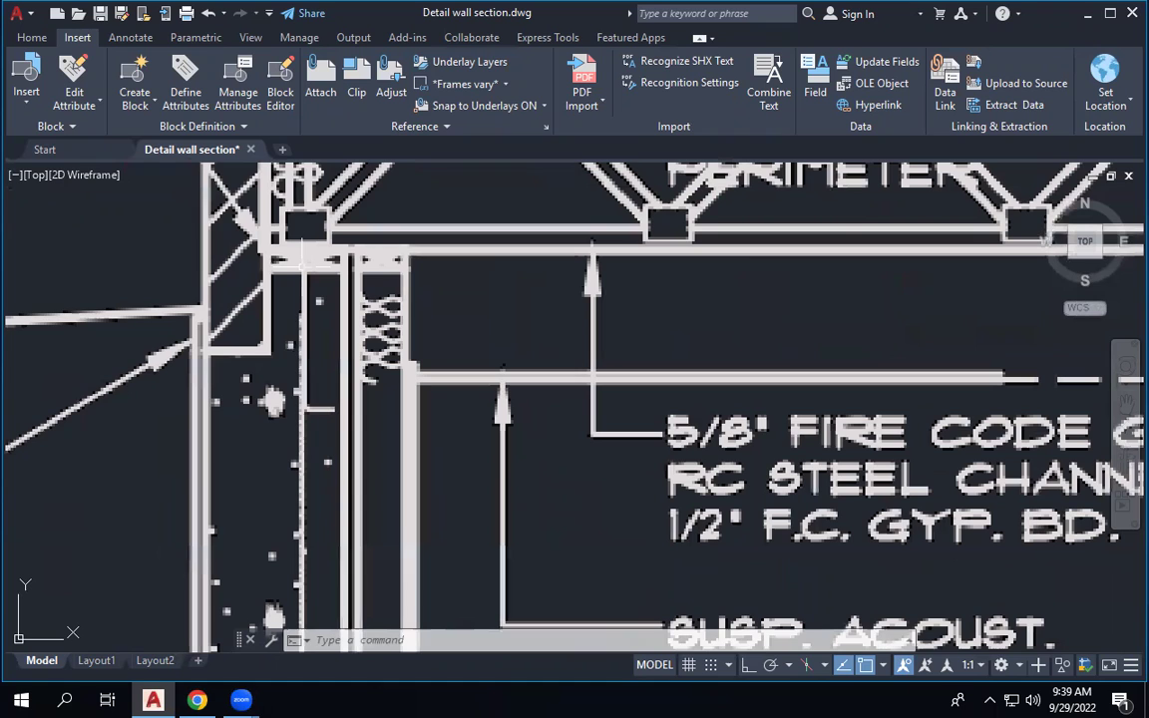
pyautogui.scroll(-3, 299, 261)
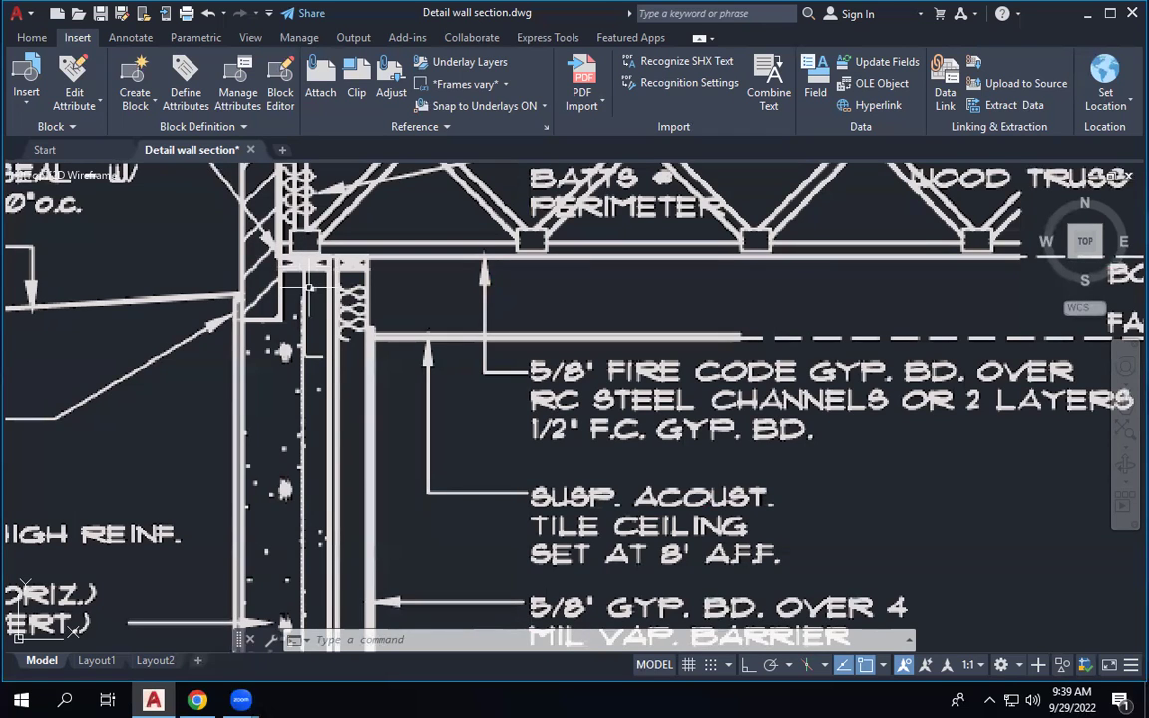
pyautogui.scroll(-2, 311, 289)
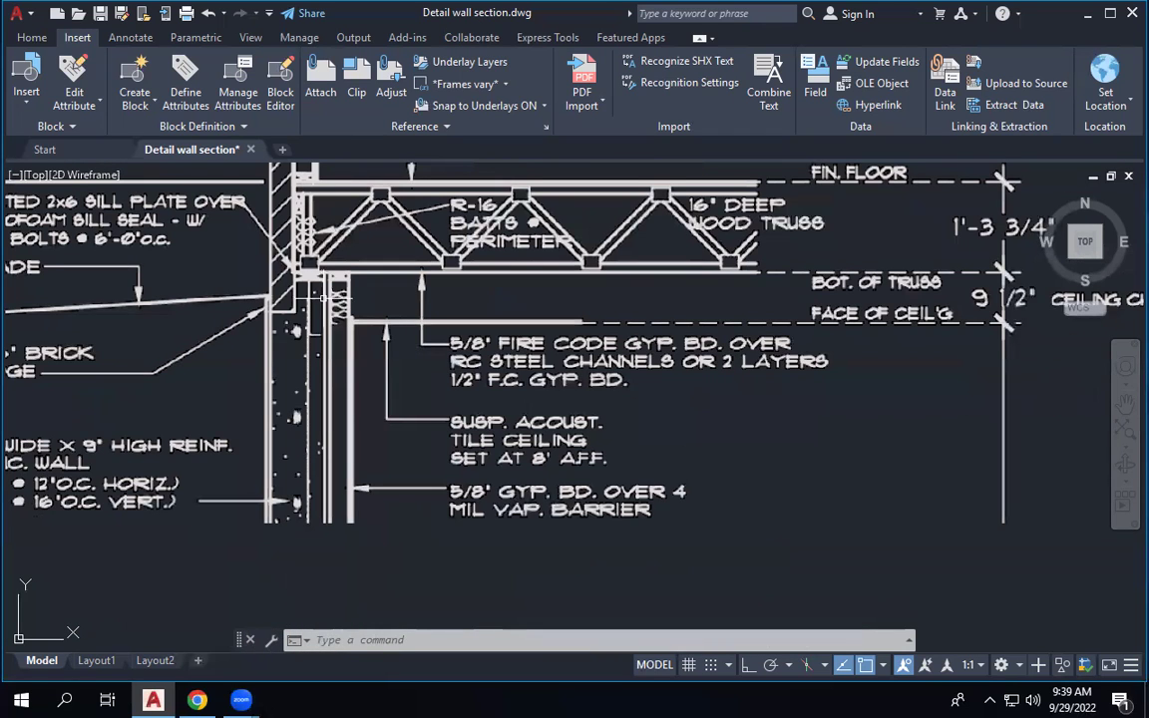
pyautogui.scroll(-2, 300, 264)
pyautogui.scroll(2, 195, 258)
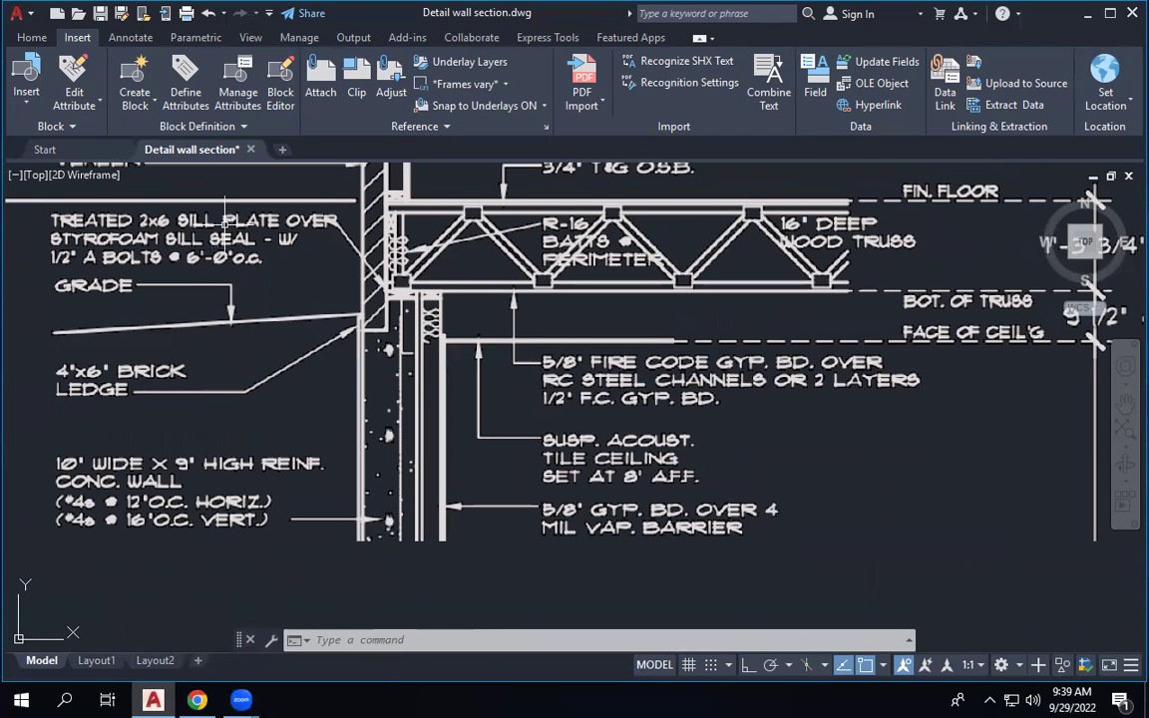
pyautogui.scroll(4, 404, 289)
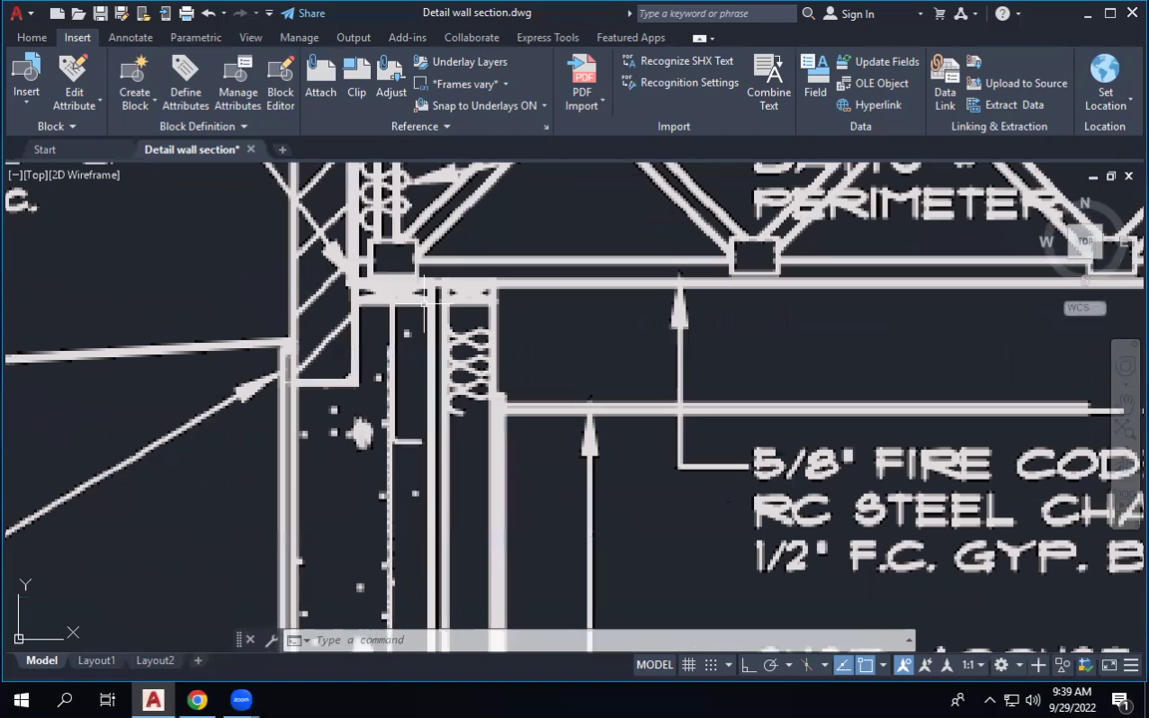
pyautogui.scroll(-2, 519, 344)
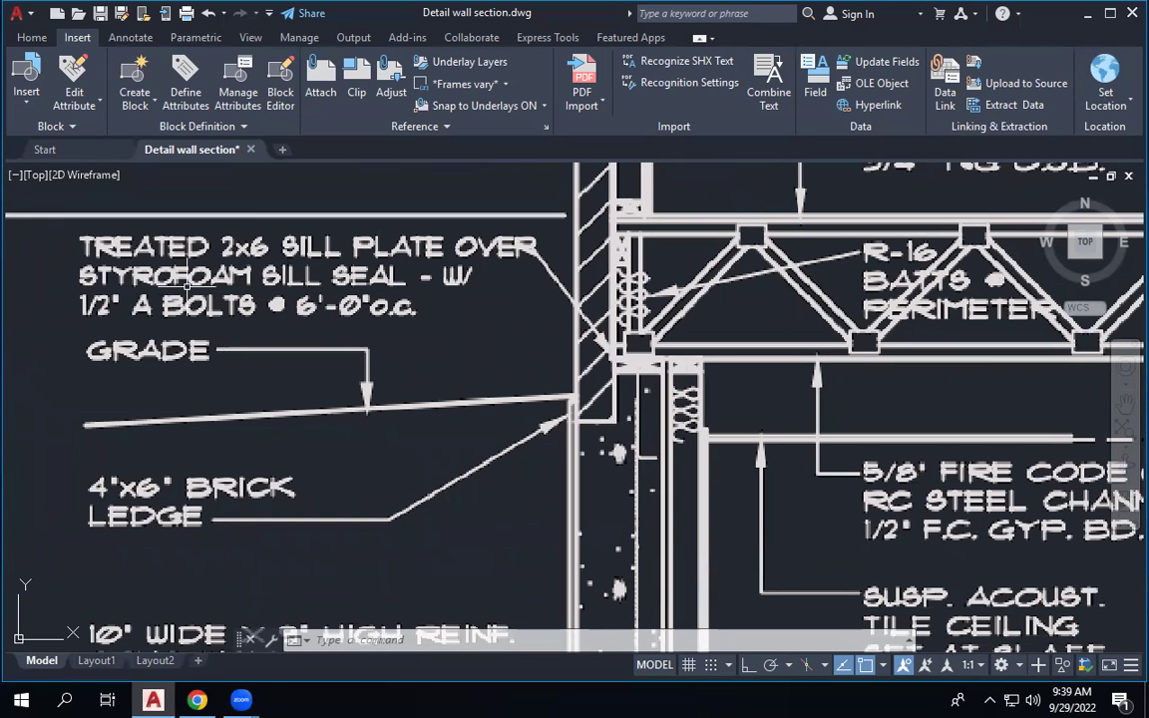
# Examine the treated 2x6 sill plate callout, the brick veneer and the 4"x6" brick ledge in the floor details.
pyautogui.scroll(4, 677, 360)
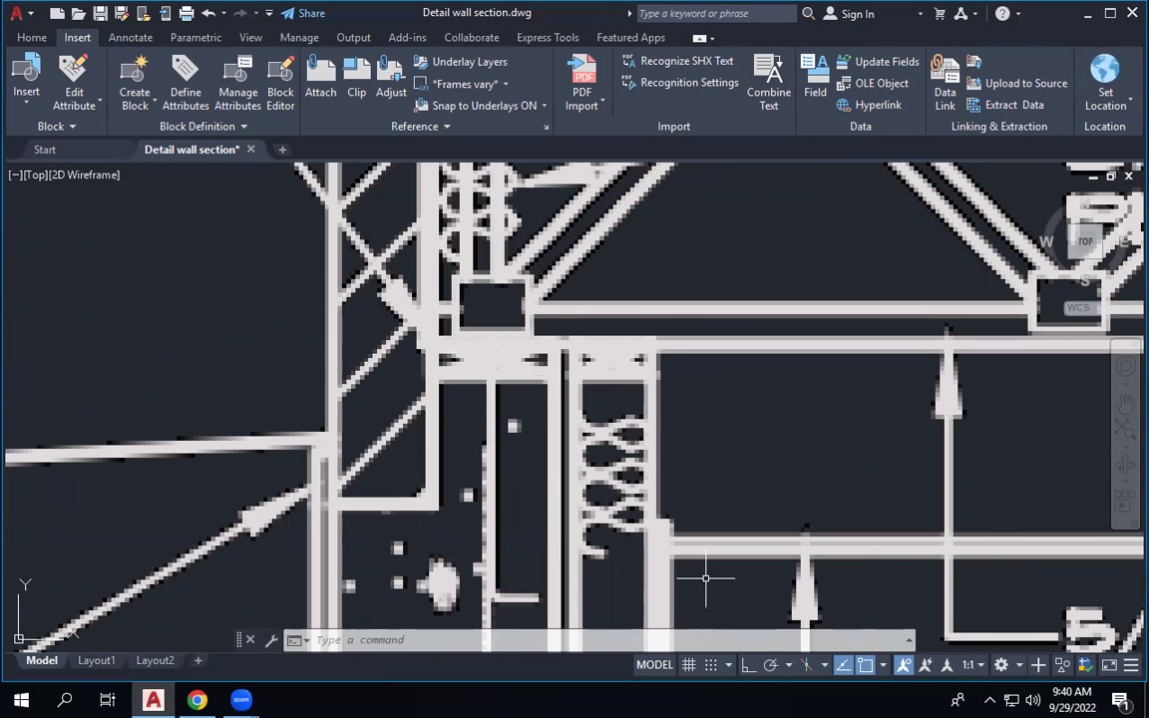
pyautogui.scroll(-5, 611, 312)
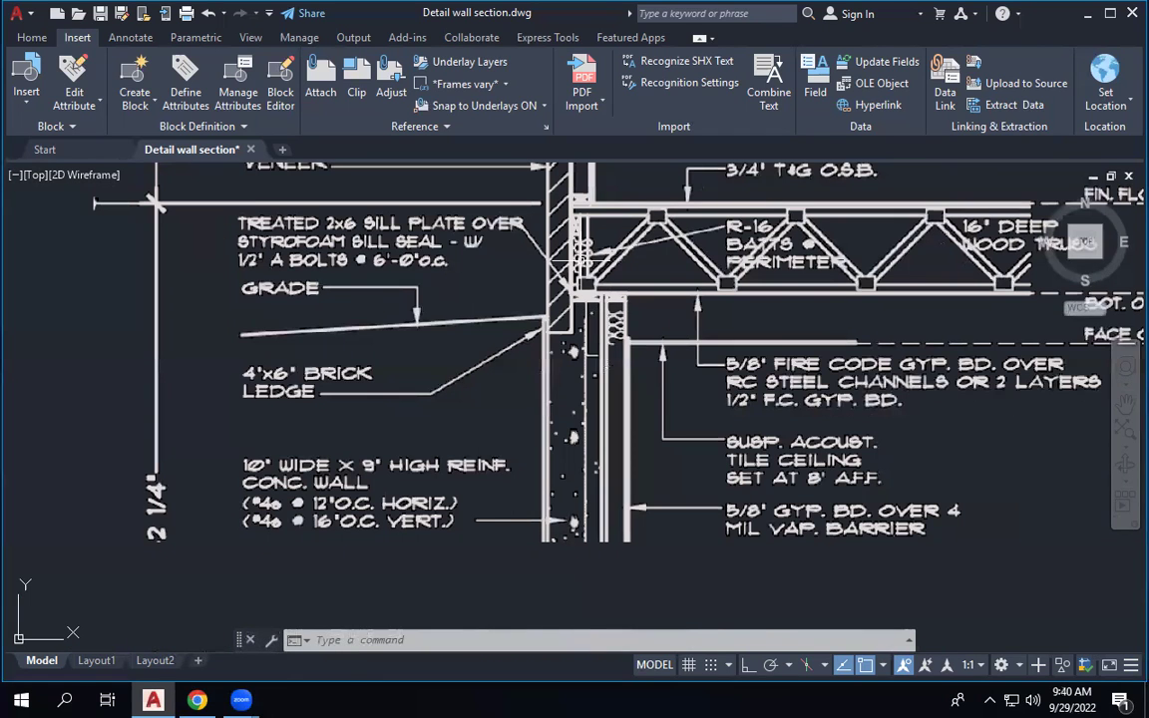
pyautogui.scroll(4, 344, 208)
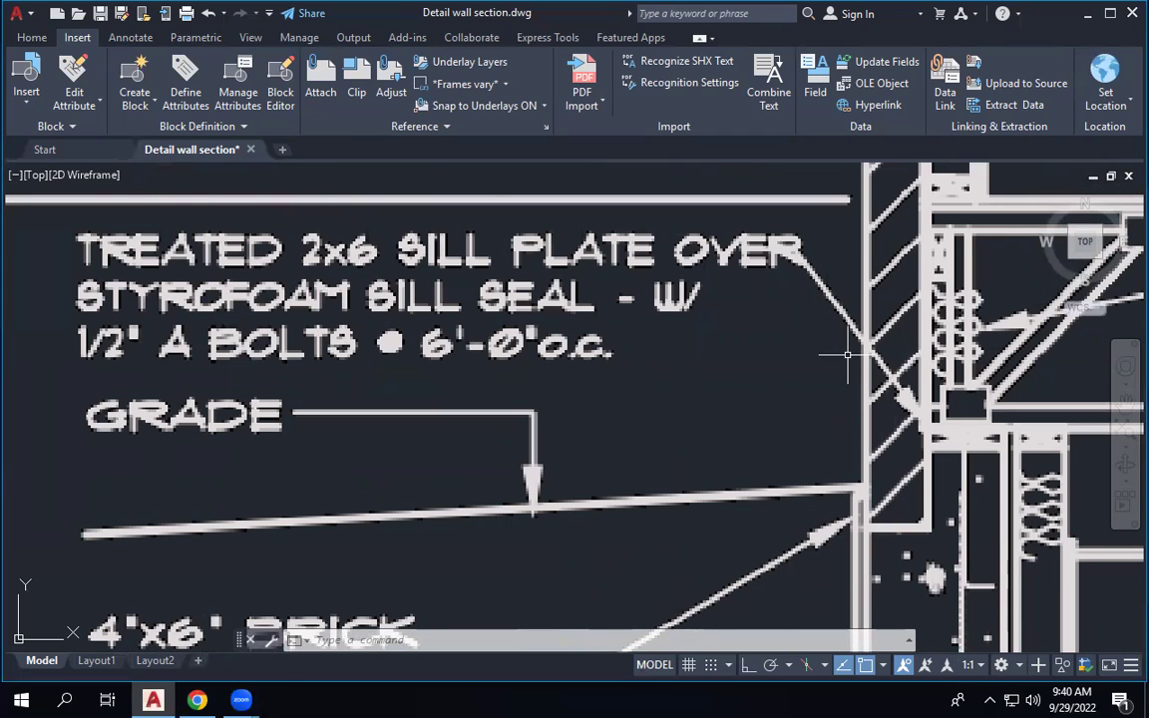
pyautogui.scroll(4, 903, 399)
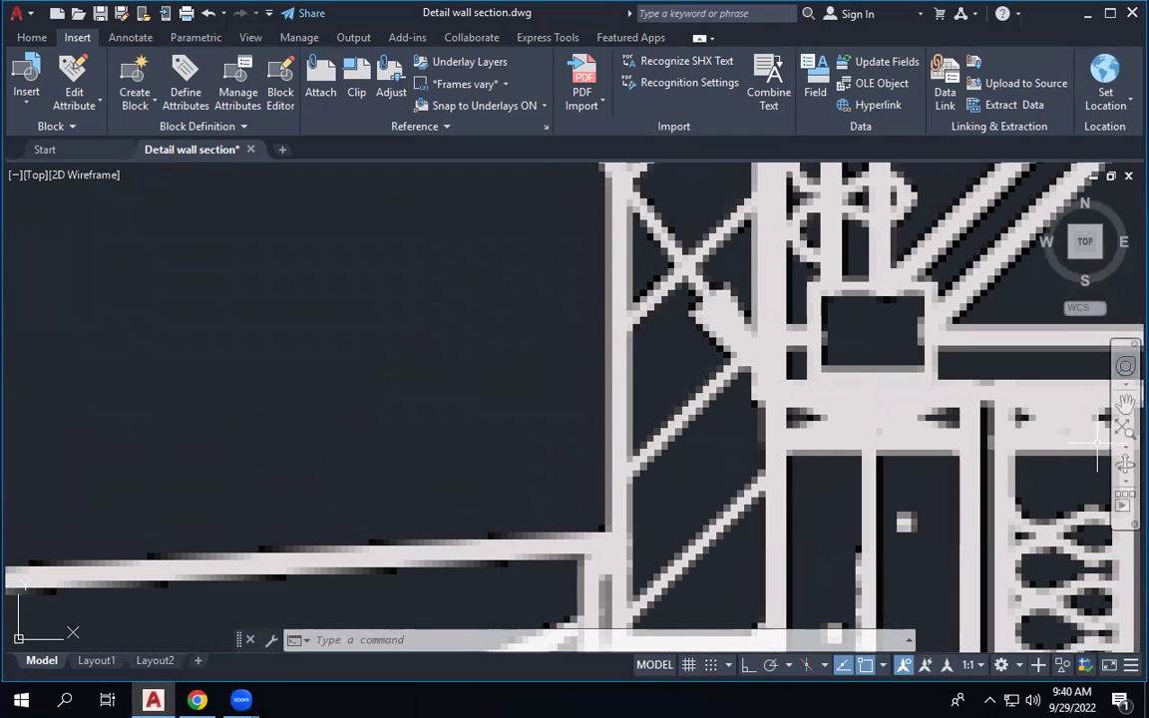
pyautogui.scroll(-2, 453, 460)
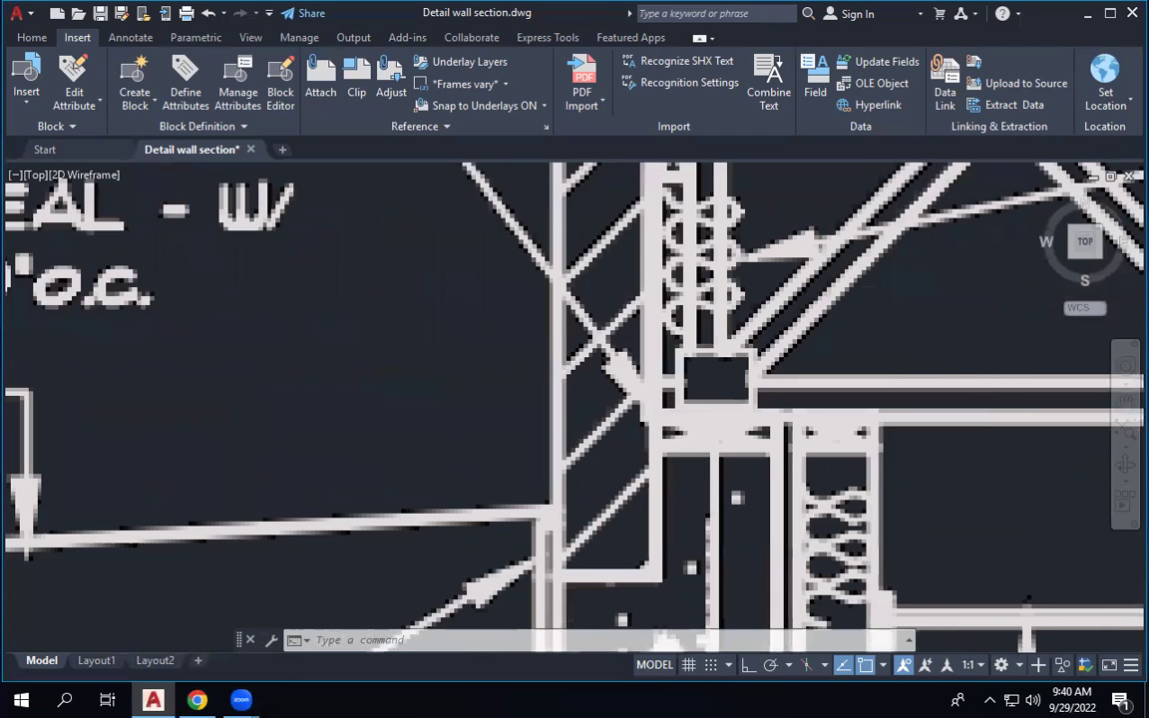
pyautogui.scroll(-2, 453, 459)
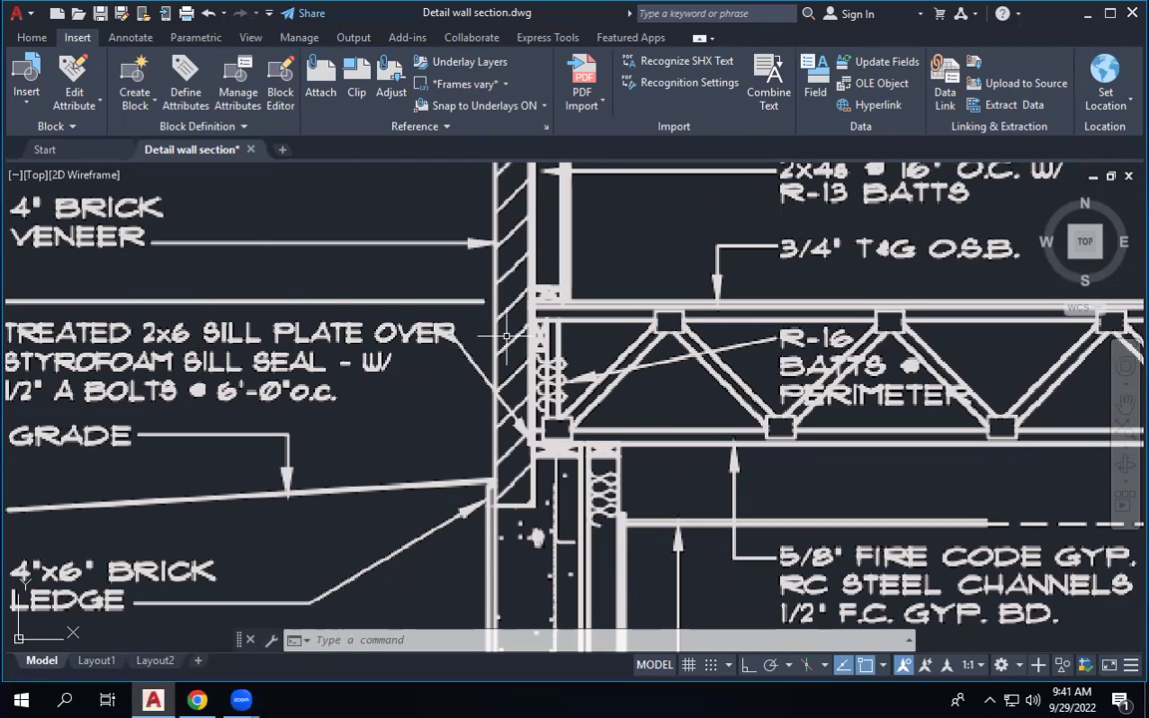
pyautogui.scroll(-6, 509, 337)
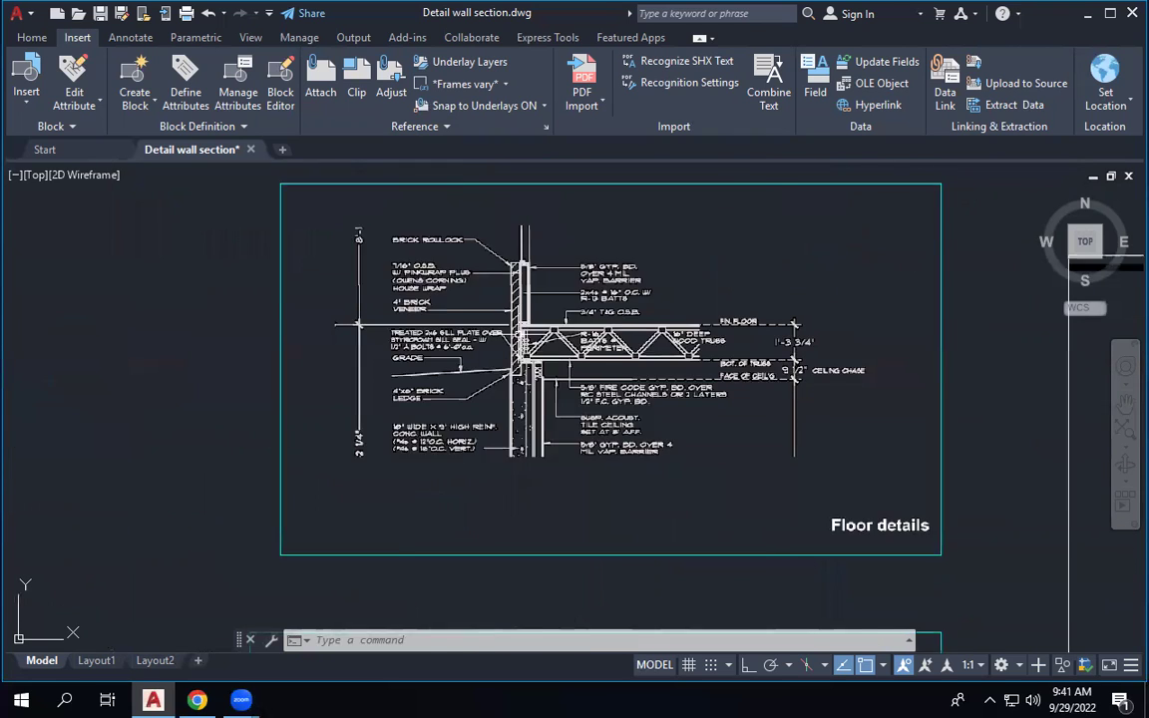
pyautogui.scroll(6, 528, 347)
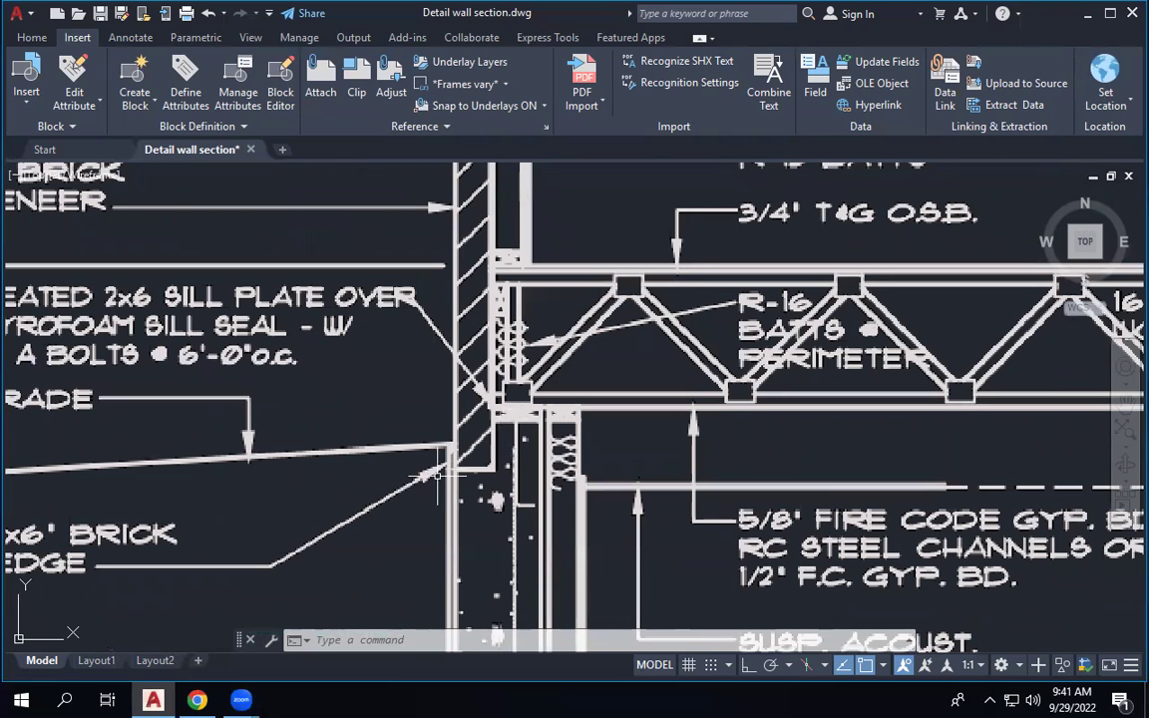
pyautogui.scroll(-6, 409, 429)
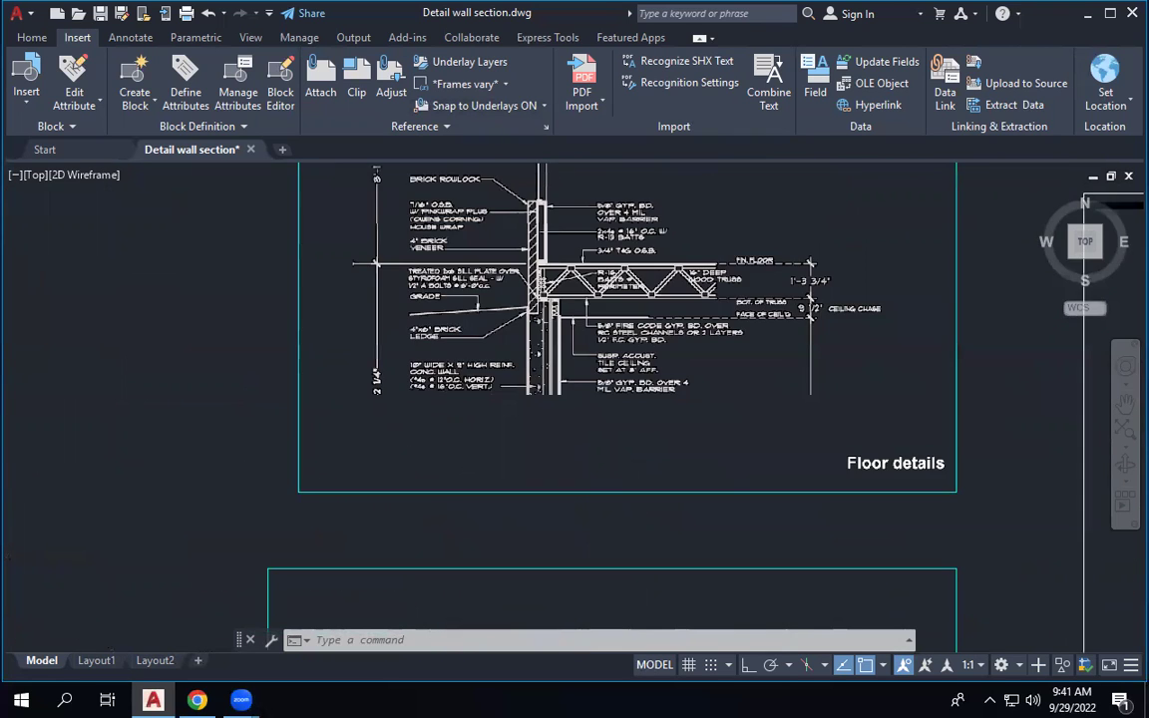
pyautogui.scroll(6, 409, 424)
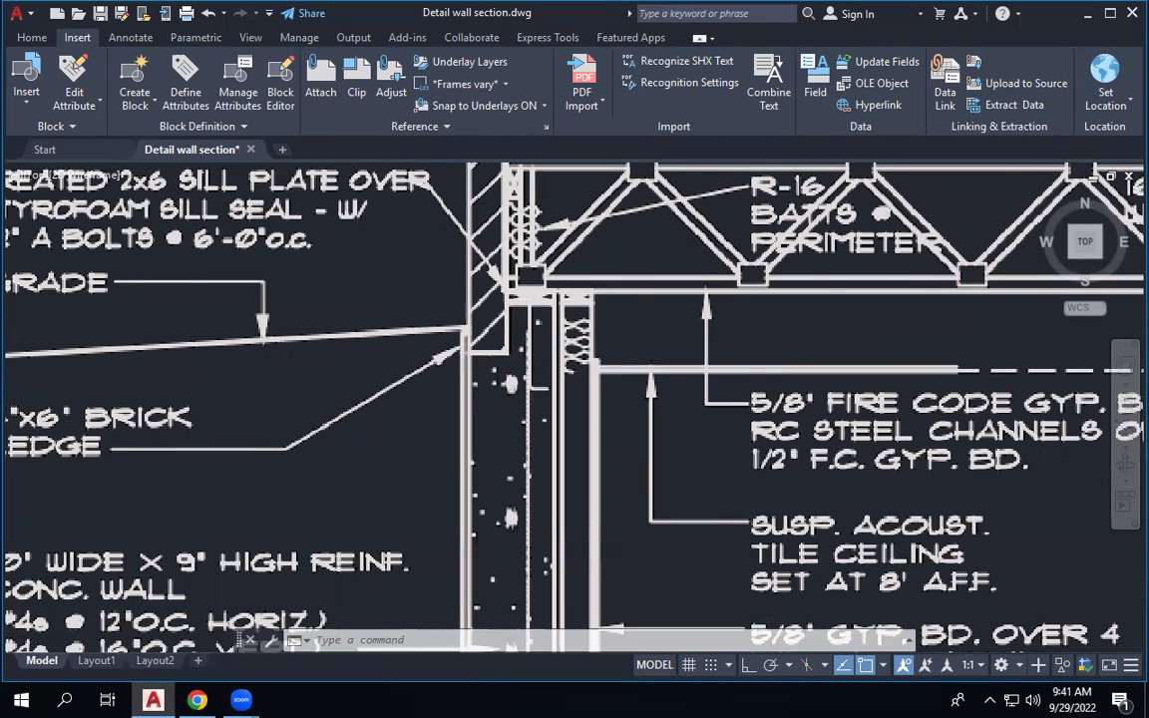
# Compare the brick ledge and wall top in the floor details with the same wall junction in the building section.
pyautogui.scroll(-2, 486, 337)
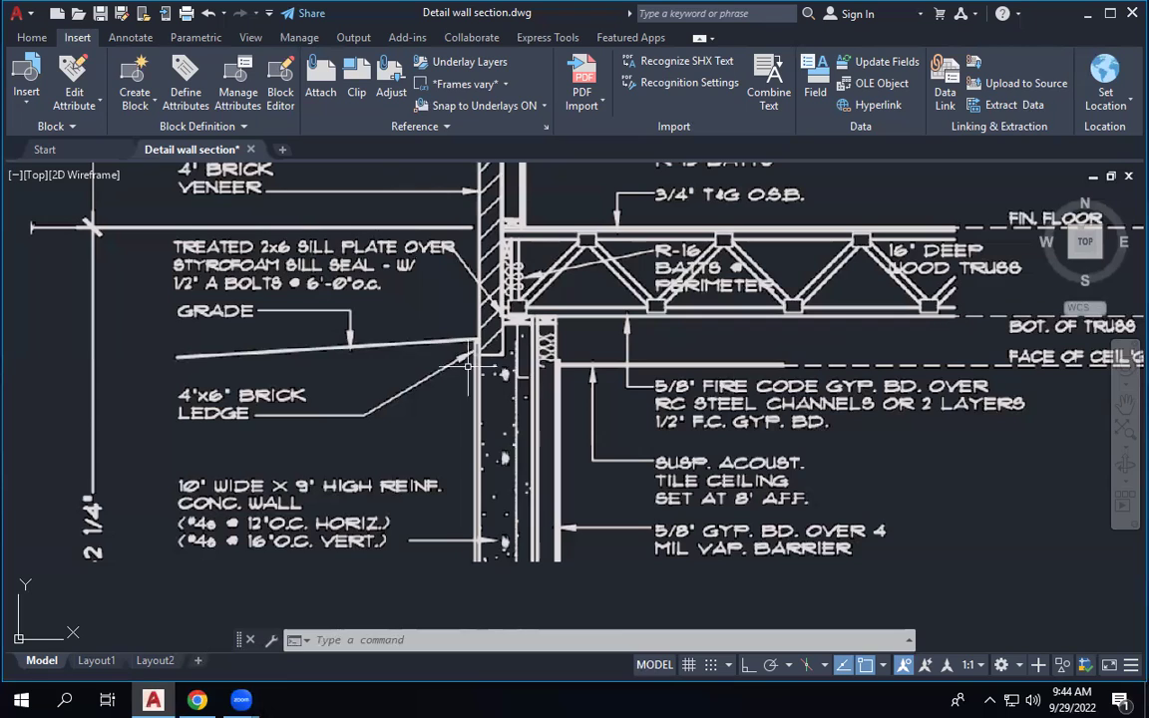
pyautogui.scroll(-2, 541, 154)
pyautogui.scroll(4, 521, 216)
pyautogui.scroll(-10, 521, 216)
pyautogui.scroll(8, 741, 440)
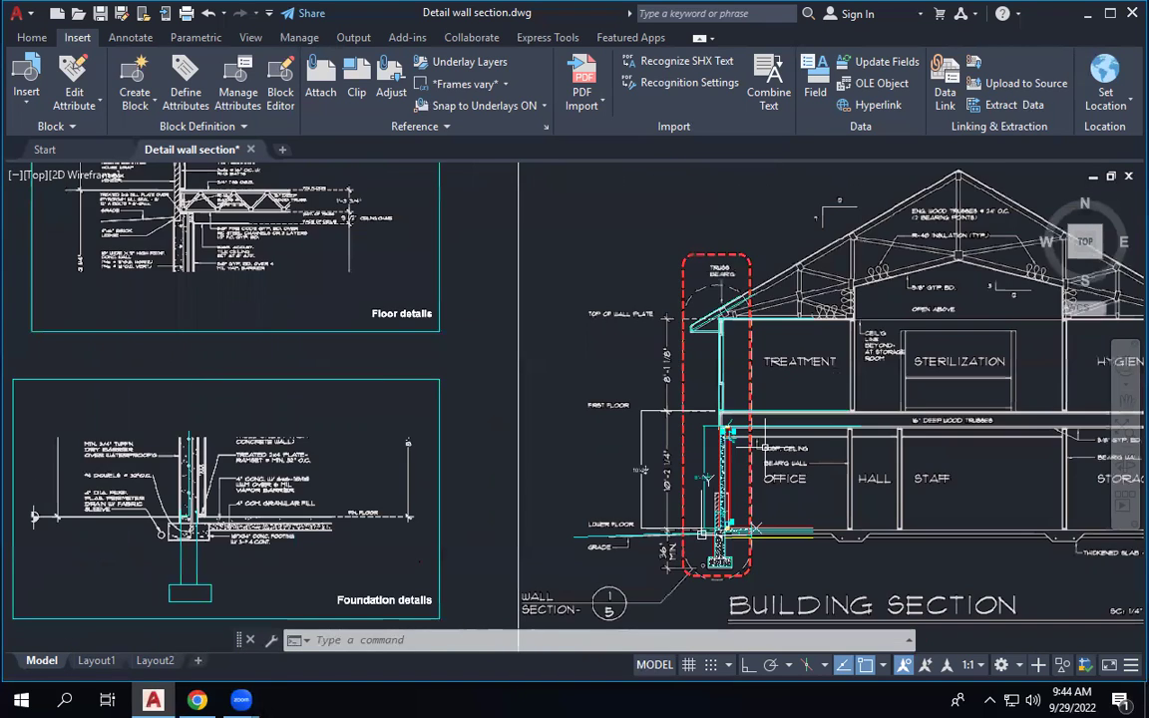
pyautogui.scroll(4, 679, 415)
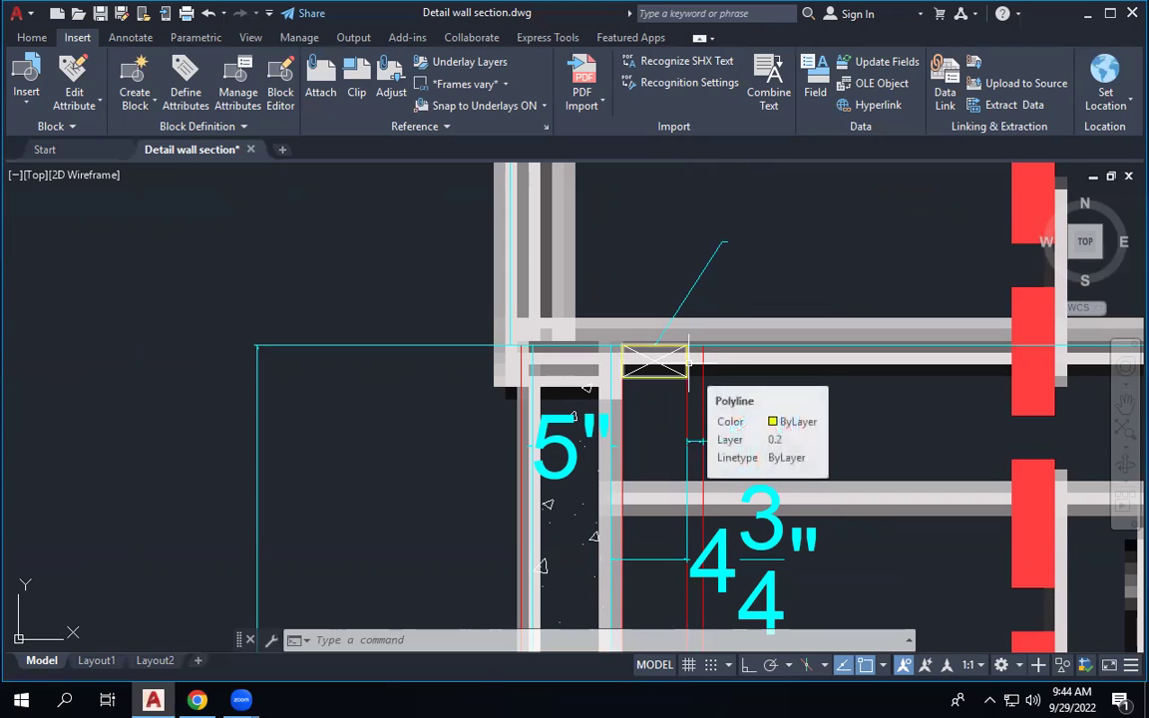
pyautogui.scroll(-5, 684, 354)
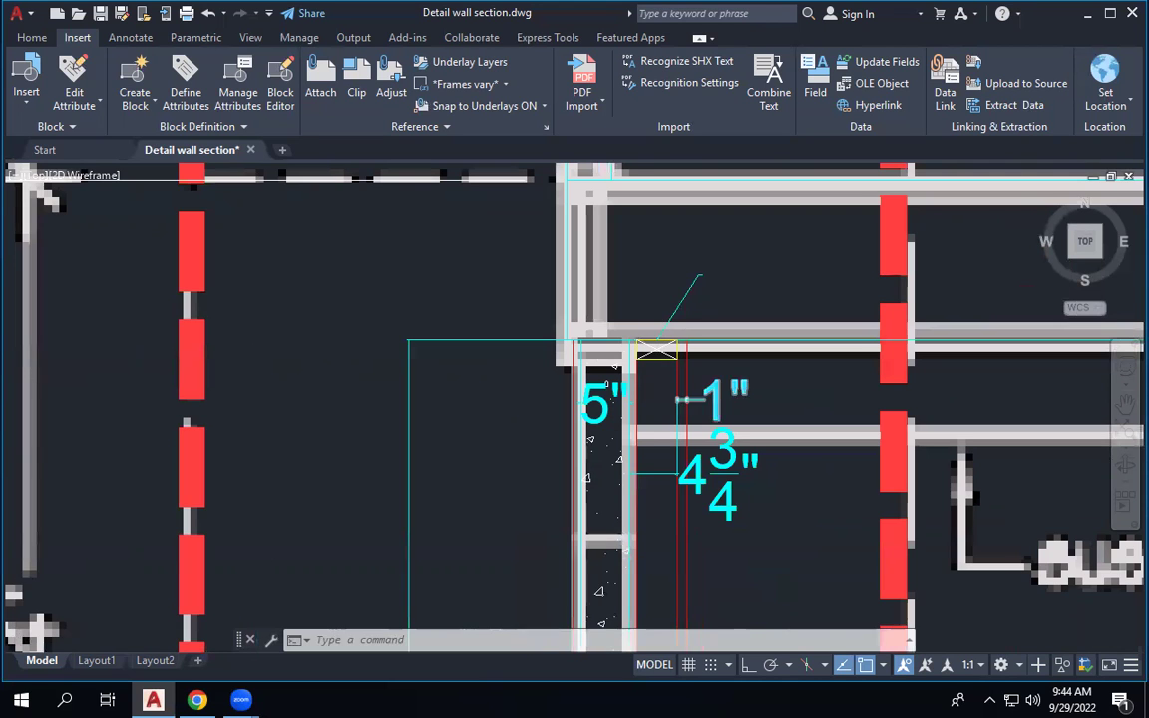
pyautogui.scroll(-2, 683, 399)
pyautogui.scroll(2, 143, 172)
# Check the truss and R-16 batts in the floor details against the first-floor junction in the building section.
pyautogui.moveTo(143, 172); pyautogui.dragTo(317, 233, button='middle')
pyautogui.scroll(2, 315, 226)
pyautogui.scroll(4, 319, 221)
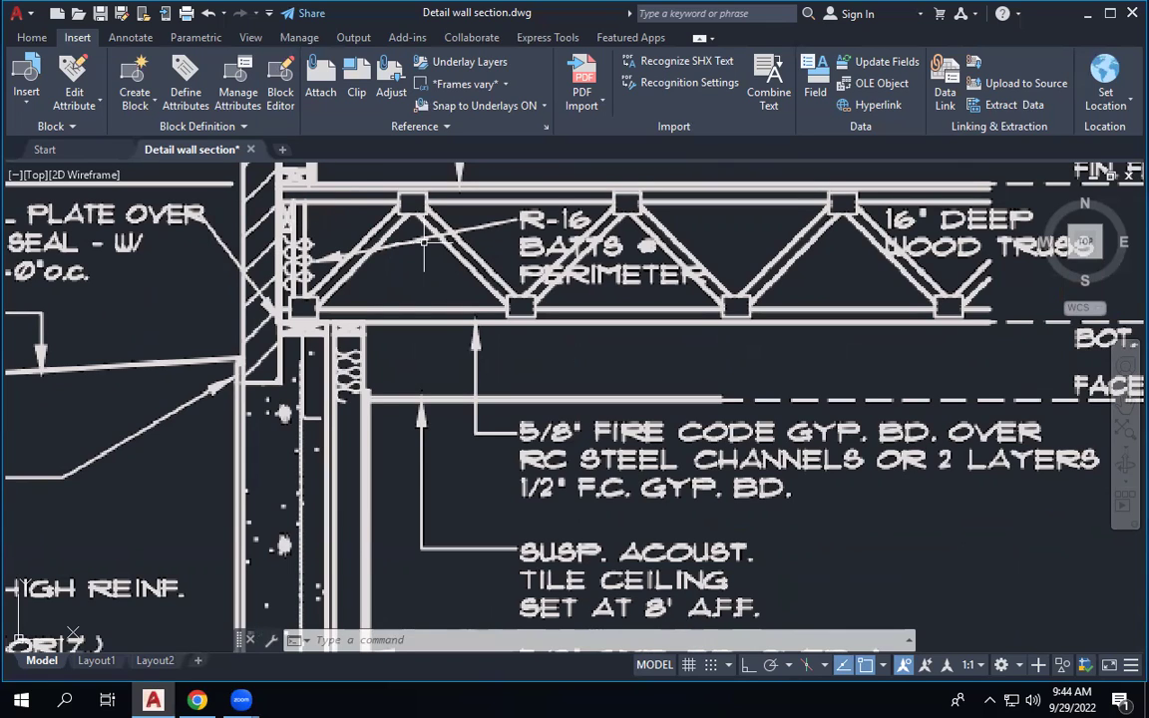
pyautogui.scroll(-5, 424, 242)
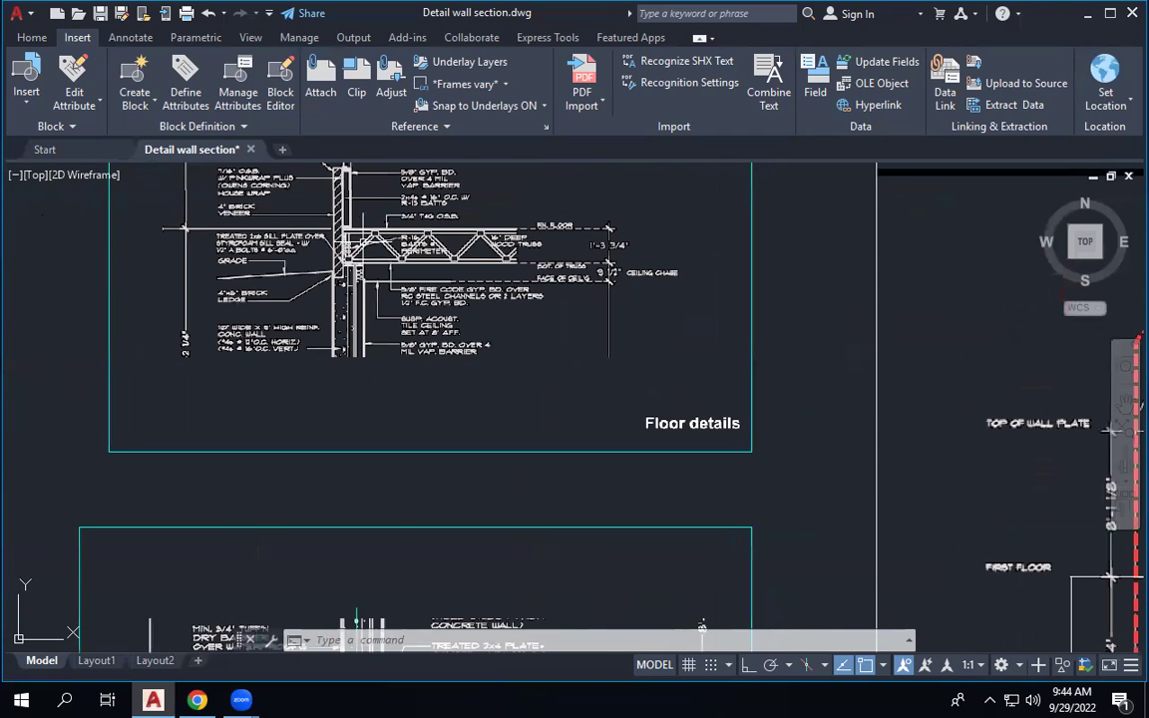
pyautogui.scroll(-4, 359, 245)
pyautogui.scroll(5, 648, 359)
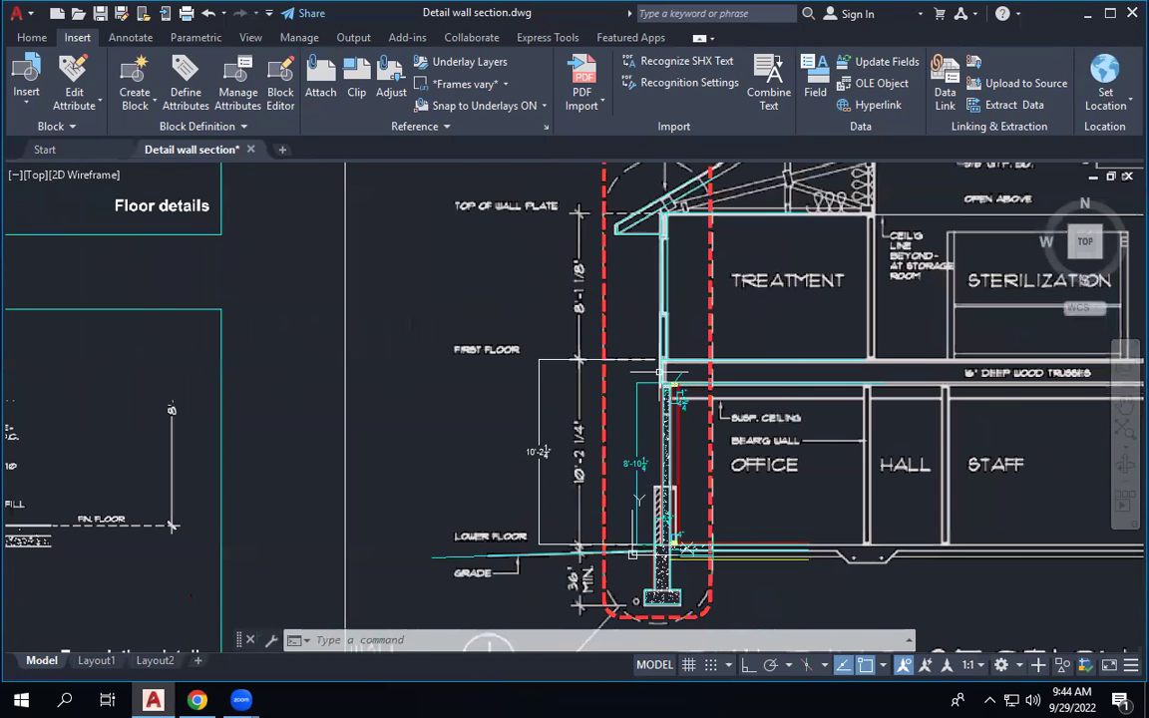
pyautogui.scroll(5, 659, 371)
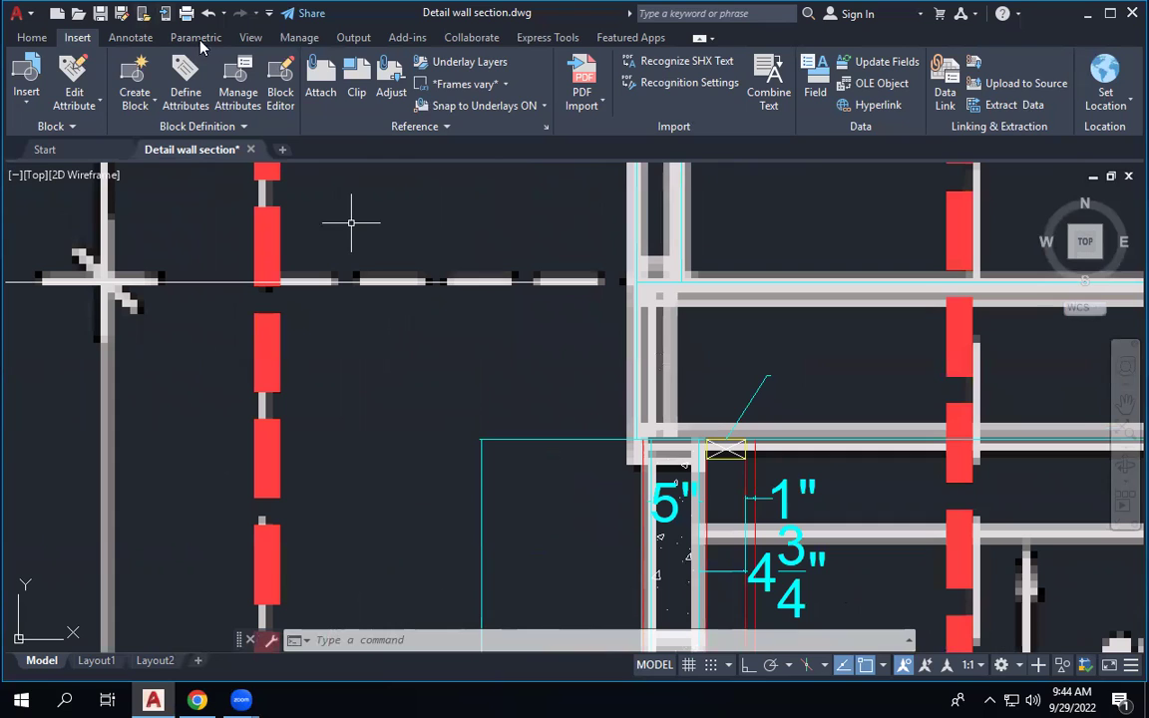
# Start the Offset command and examine the wood truss chords and the 3/4" T&G O.S.B. layer in the floor details.
pyautogui.click(31, 40)
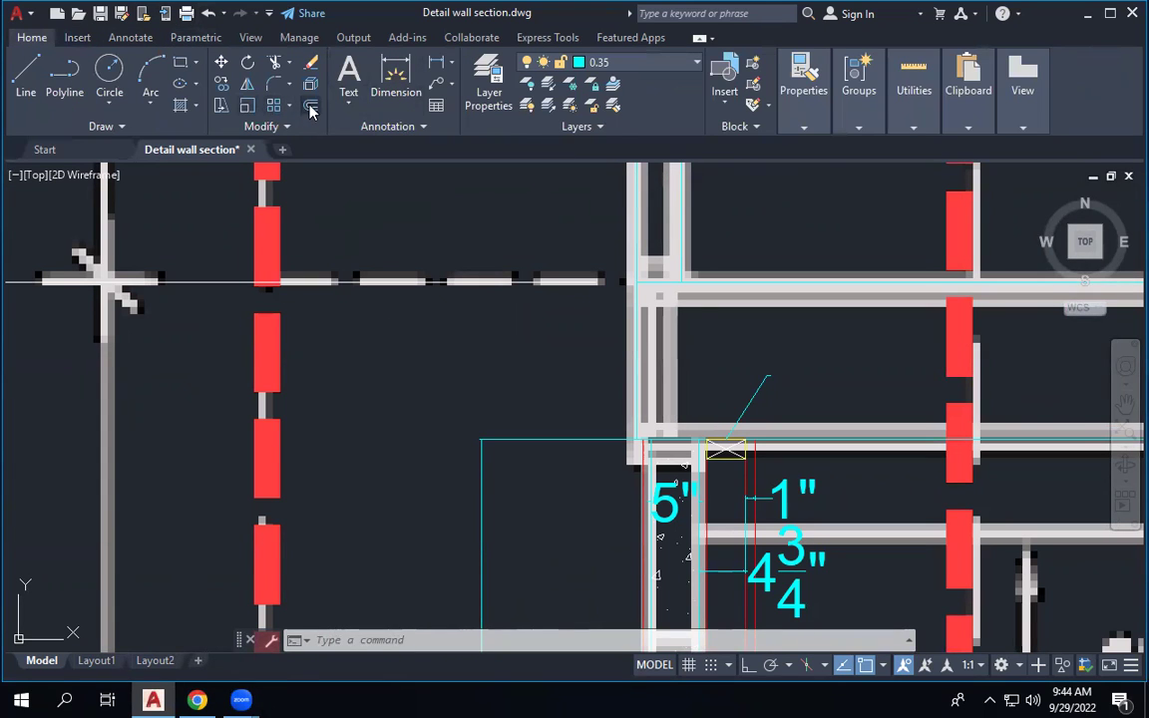
pyautogui.click(310, 108)
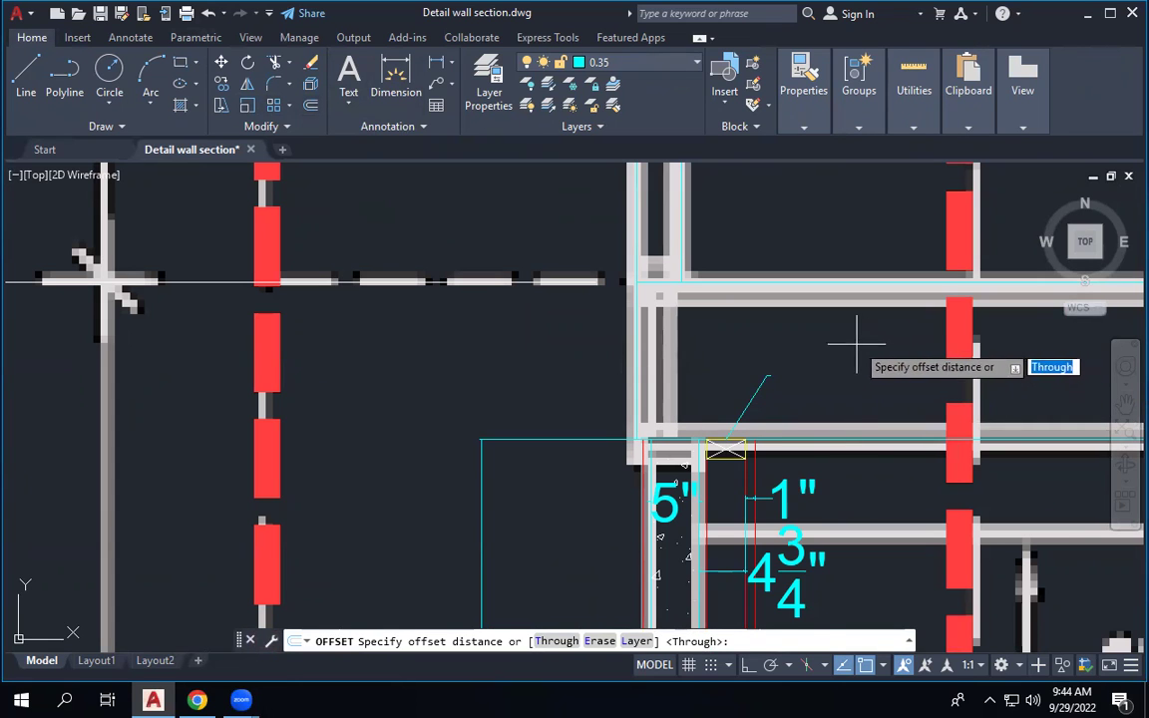
pyautogui.scroll(-6, 850, 335)
pyautogui.scroll(10, 687, 269)
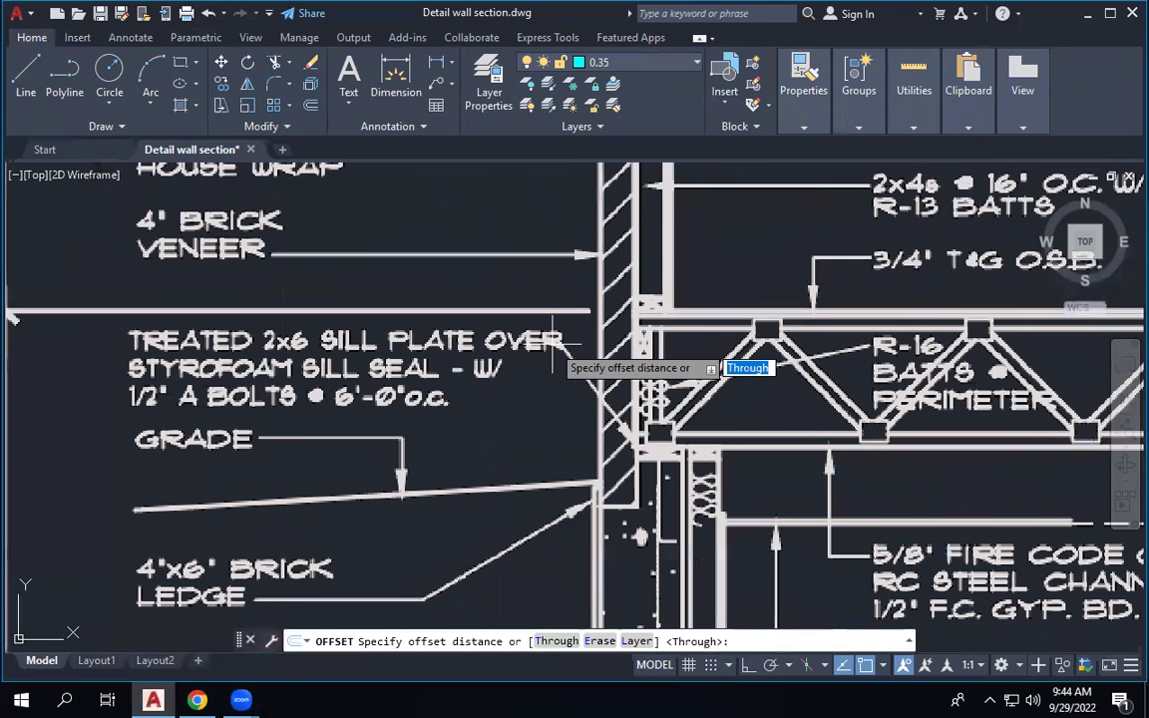
pyautogui.scroll(-2, 554, 341)
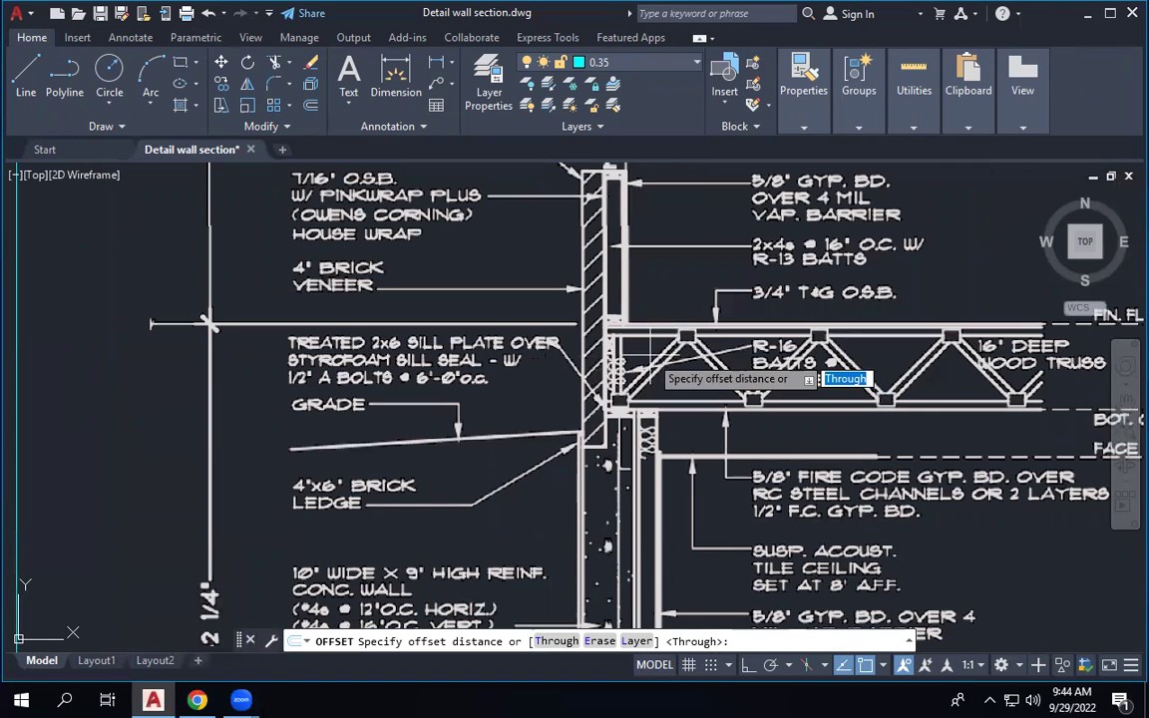
pyautogui.scroll(2, 638, 356)
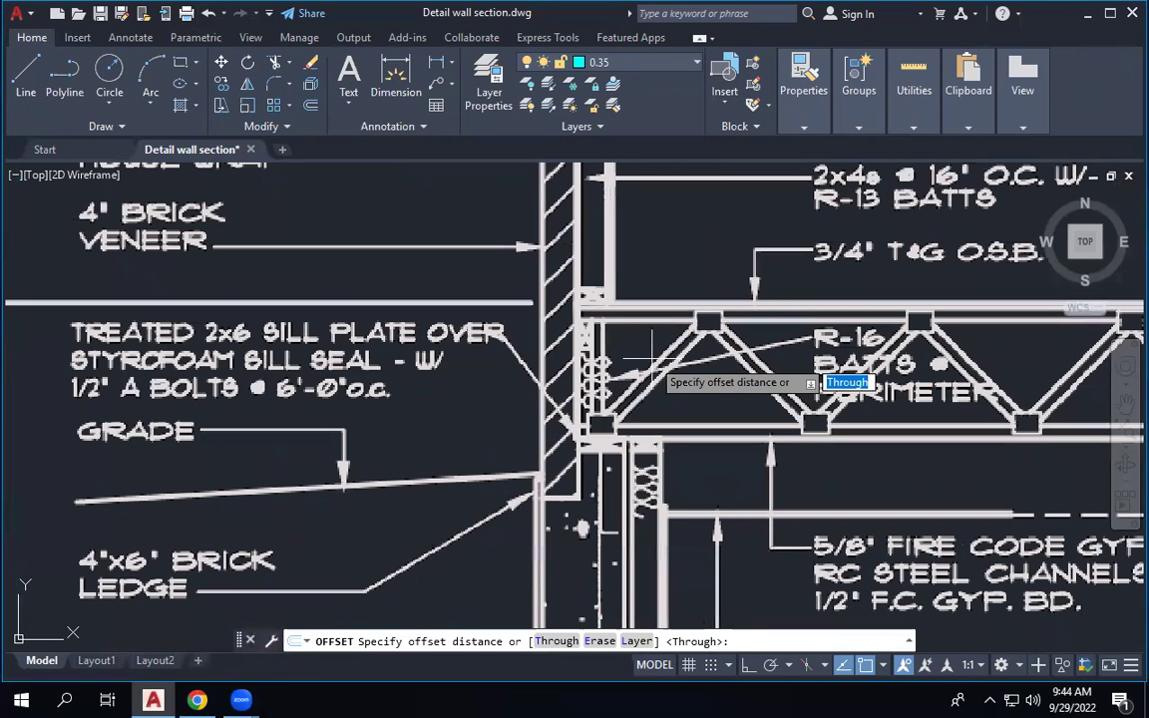
pyautogui.moveTo(659, 376)
pyautogui.mouseDown(button='middle')
pyautogui.moveTo(401, 254)
pyautogui.moveTo(457, 372)
pyautogui.moveTo(464, 429)
pyautogui.mouseUp(button='middle')
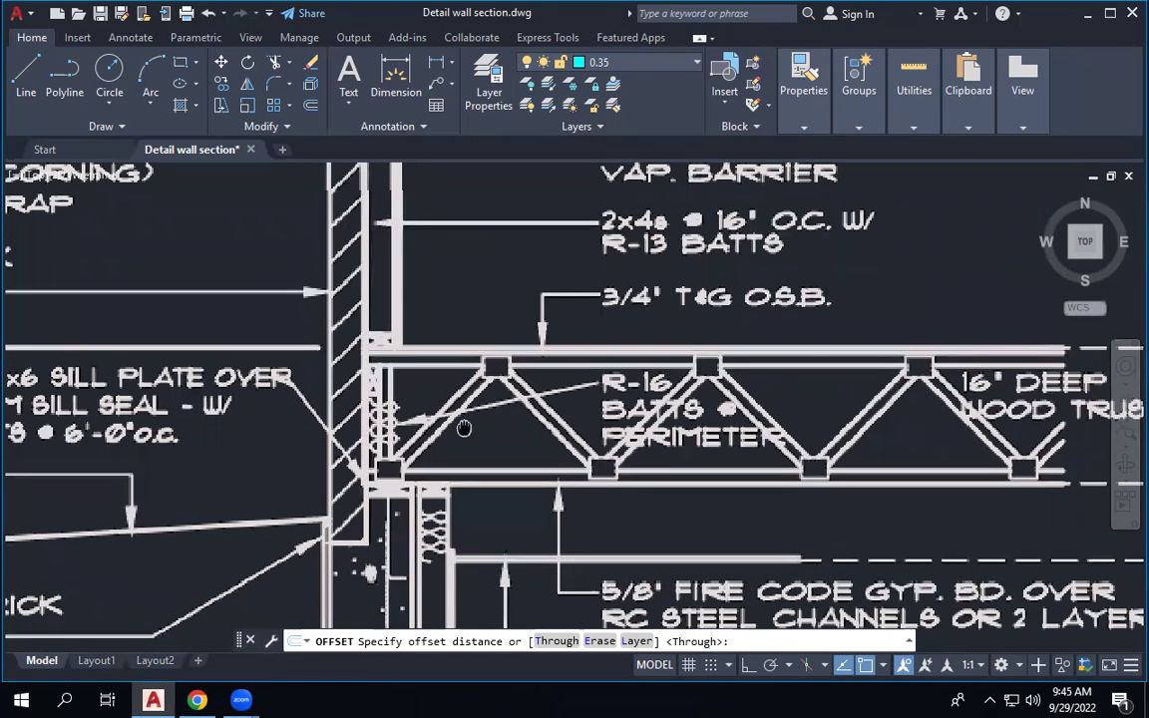
pyautogui.moveTo(464, 429)
pyautogui.mouseDown(button='middle')
pyautogui.moveTo(481, 450)
pyautogui.moveTo(559, 439)
pyautogui.moveTo(578, 409)
pyautogui.moveTo(544, 374)
pyautogui.mouseUp(button='middle')
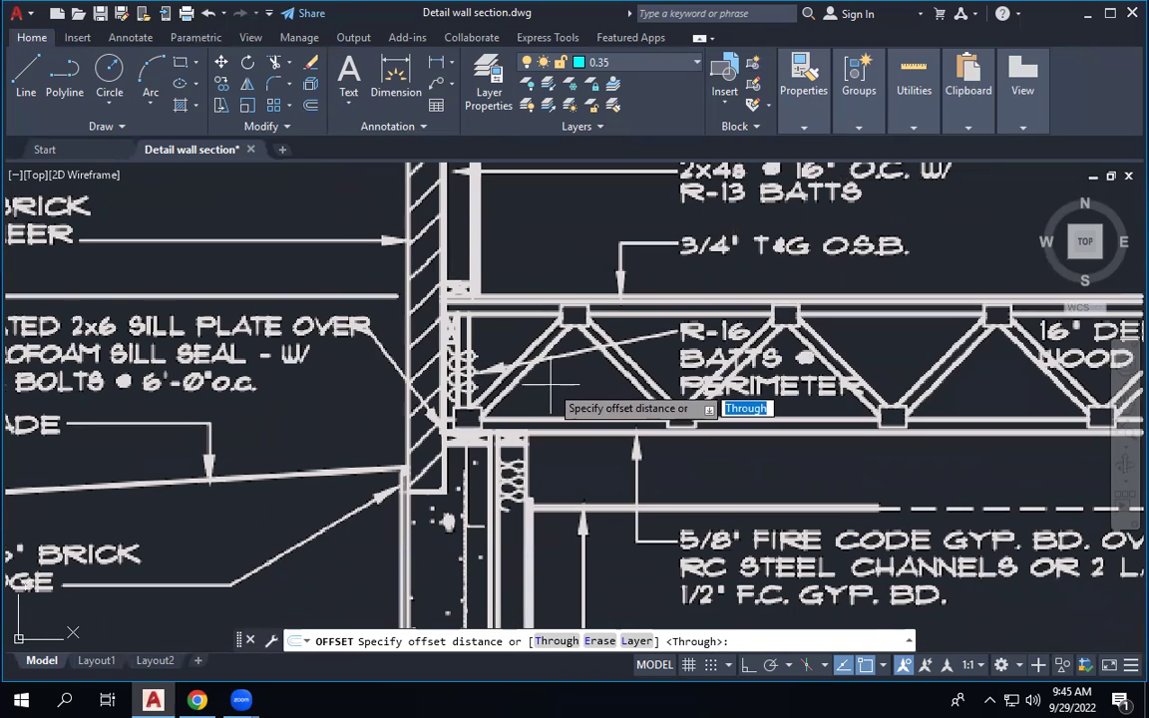
pyautogui.scroll(-2, 550, 384)
pyautogui.scroll(1, 551, 384)
pyautogui.scroll(4, 551, 384)
pyautogui.scroll(-2, 544, 379)
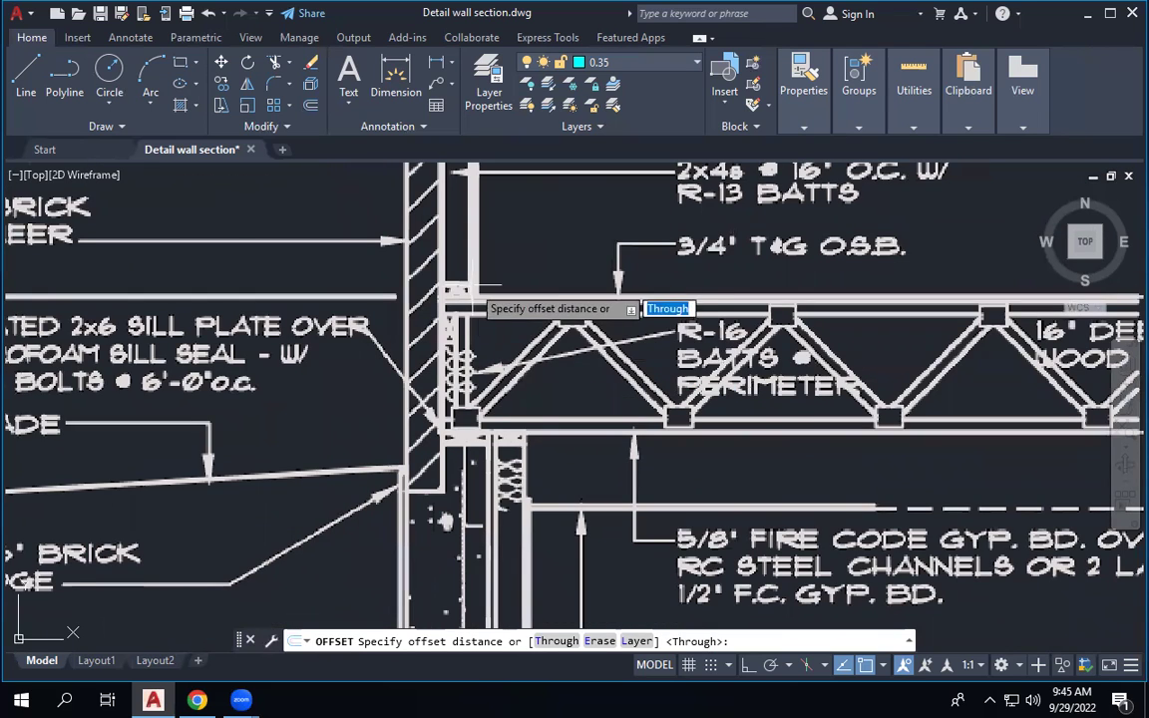
pyautogui.scroll(3, 696, 300)
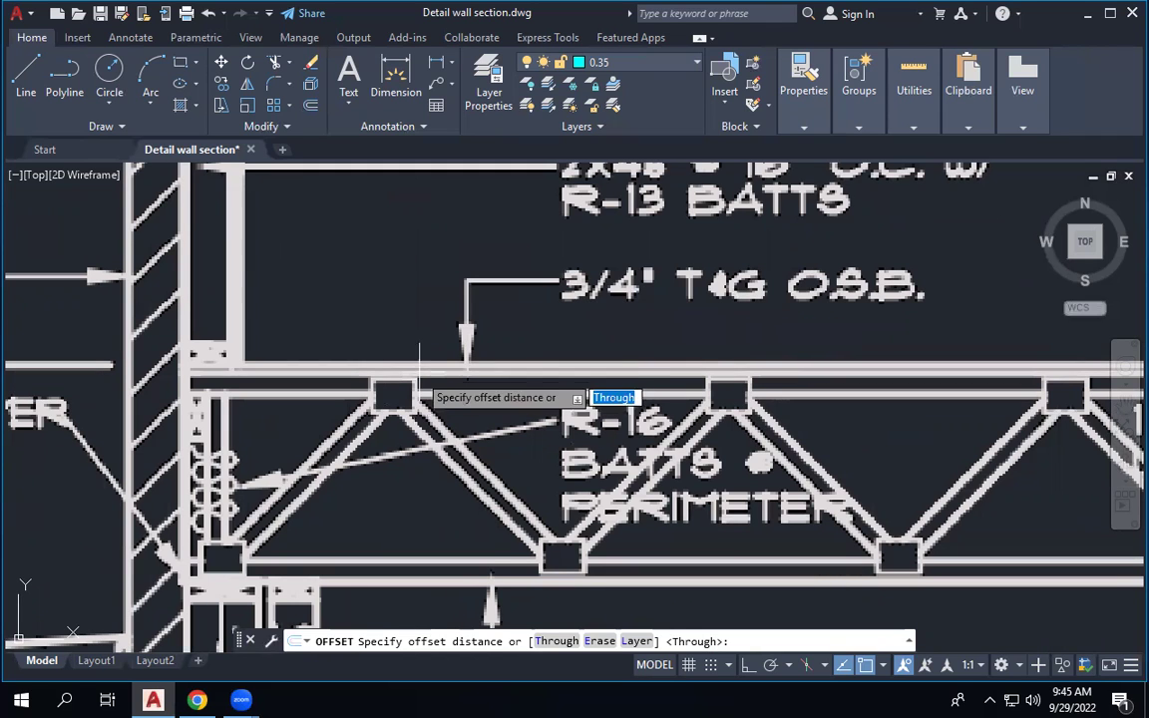
pyautogui.scroll(-4, 477, 342)
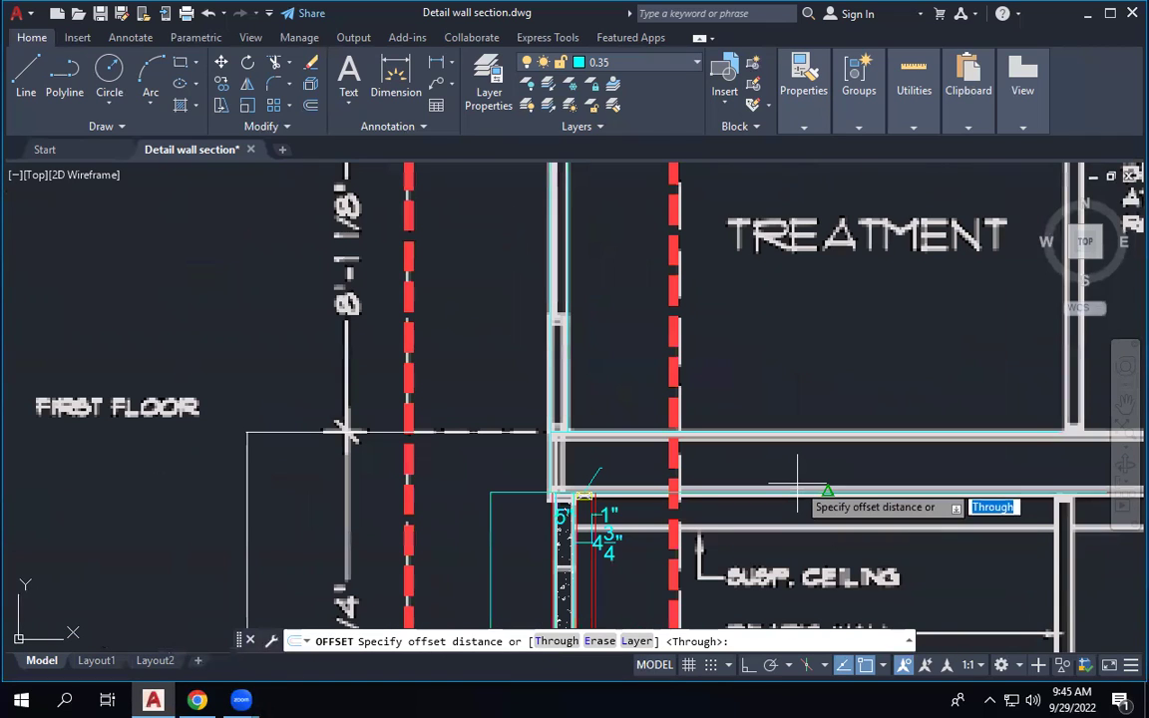
# Offset the line along the concrete wall top upward and the first-floor line downward by 1" each in the building section.
pyautogui.write('1')
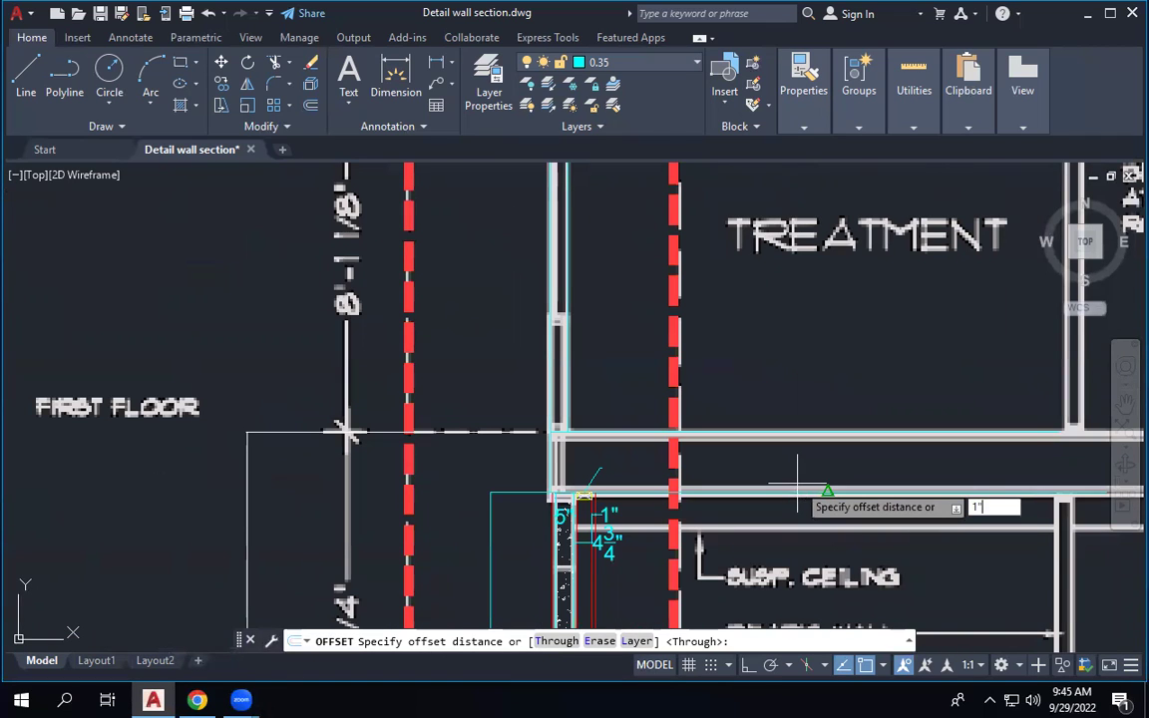
pyautogui.write('"')
pyautogui.press('Return')
pyautogui.scroll(2, 628, 497)
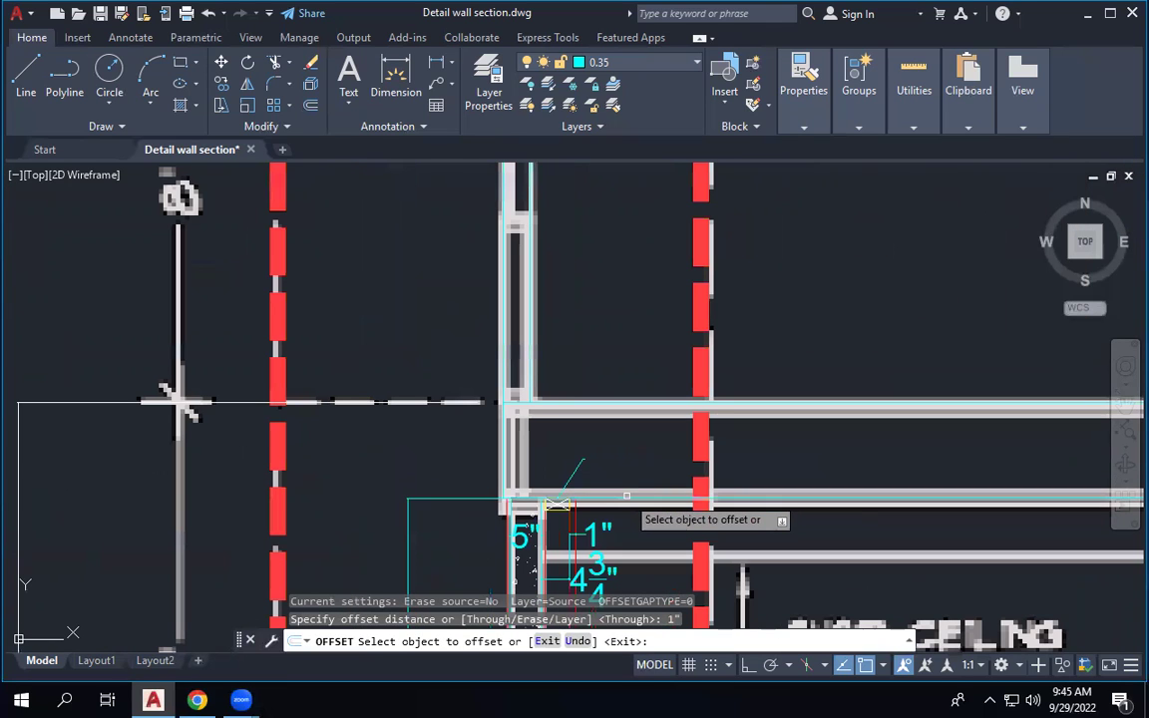
pyautogui.click(627, 495)
pyautogui.click(639, 451)
pyautogui.click(639, 403)
pyautogui.click(639, 430)
pyautogui.rightClick(640, 435)
pyautogui.click(650, 448)
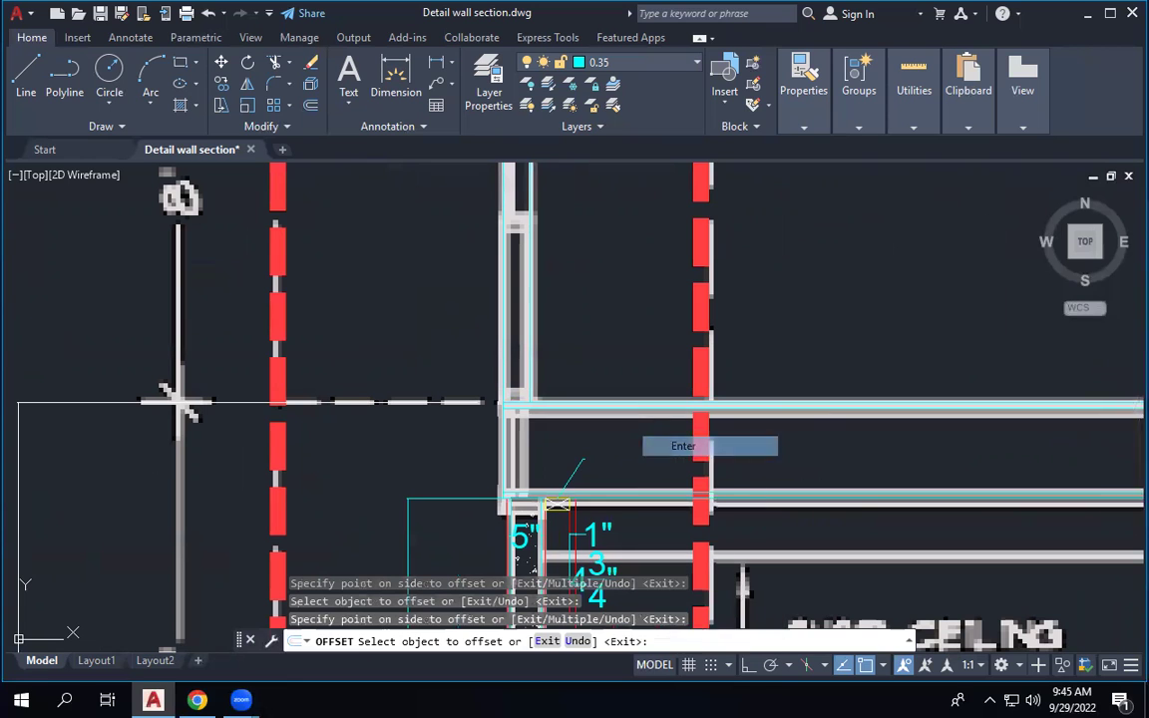
# Compare the truss depth and bearing in the floor details with the offset floor lines in the building section.
pyautogui.scroll(-5, 695, 469)
pyautogui.scroll(-3, 695, 476)
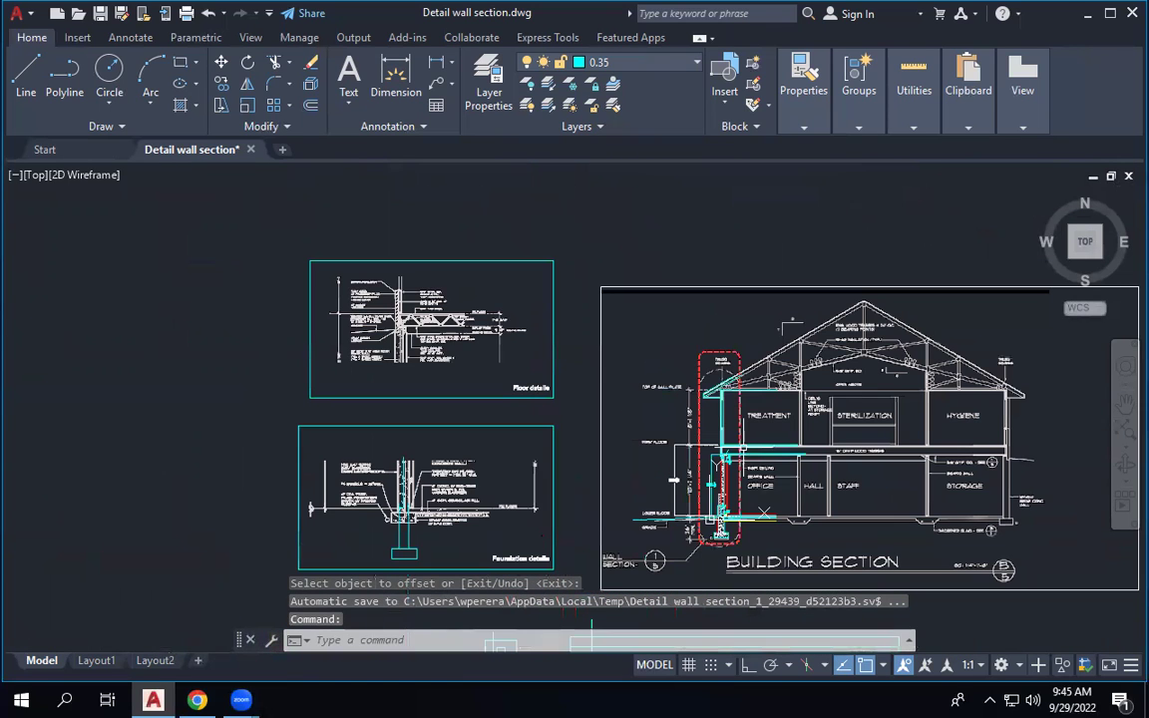
pyautogui.scroll(6, 410, 310)
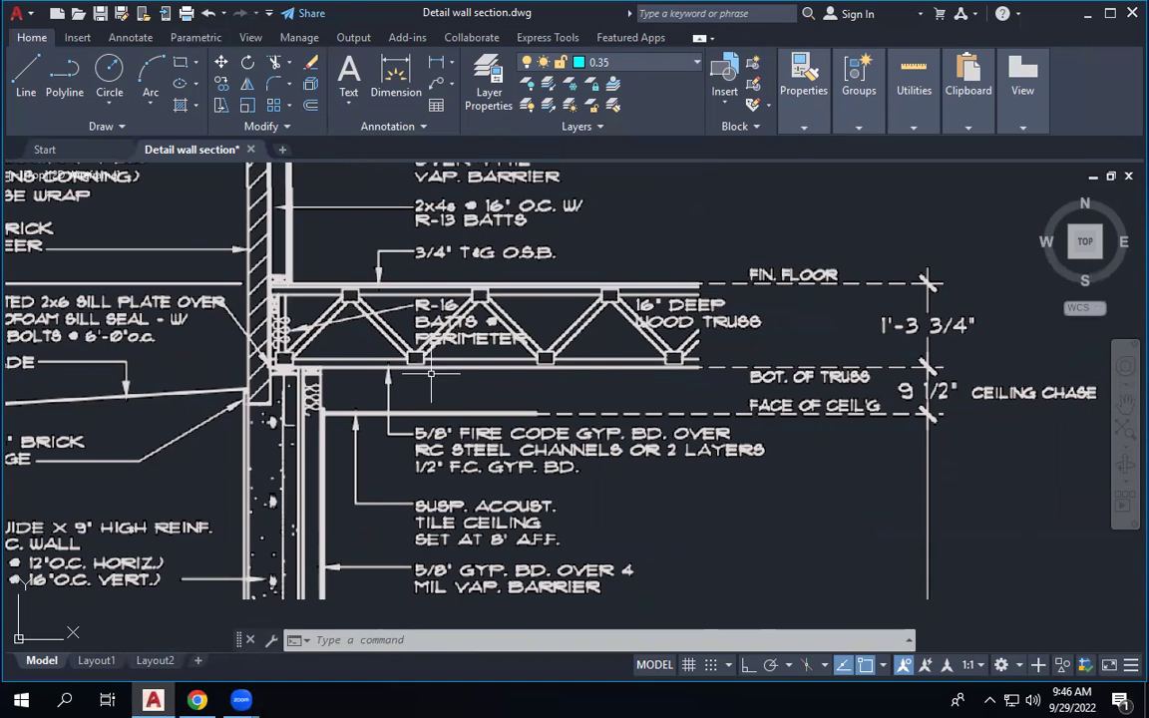
pyautogui.scroll(-5, 434, 371)
pyautogui.scroll(-2, 364, 319)
pyautogui.scroll(8, 559, 468)
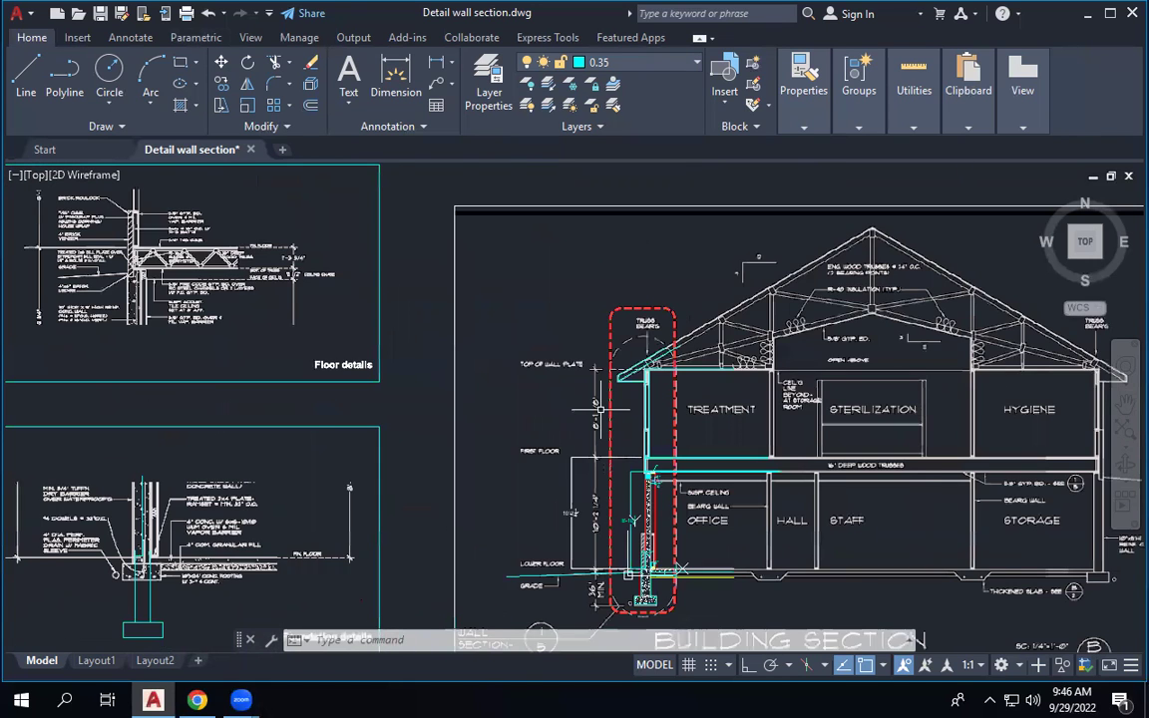
pyautogui.scroll(4, 521, 456)
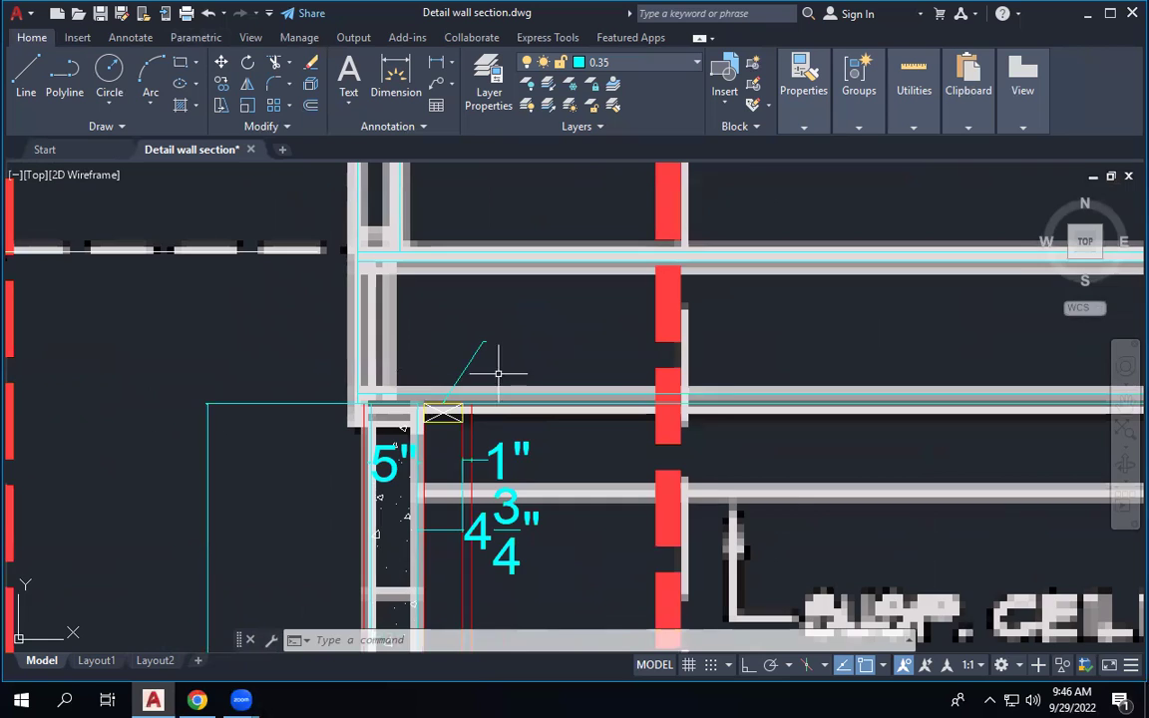
pyautogui.scroll(-4, 493, 371)
pyautogui.scroll(4, 718, 355)
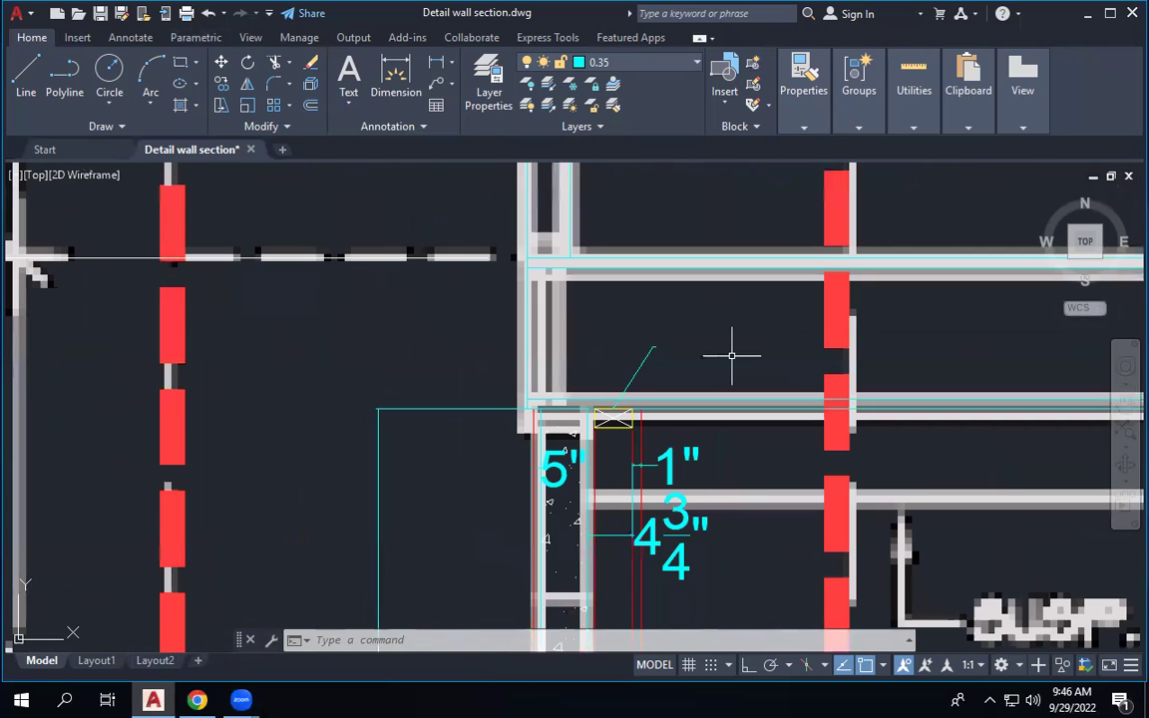
# Start the Line command and compare the concrete wall top in the building section with the sill plate junction in the floor details.
pyautogui.click(30, 70)
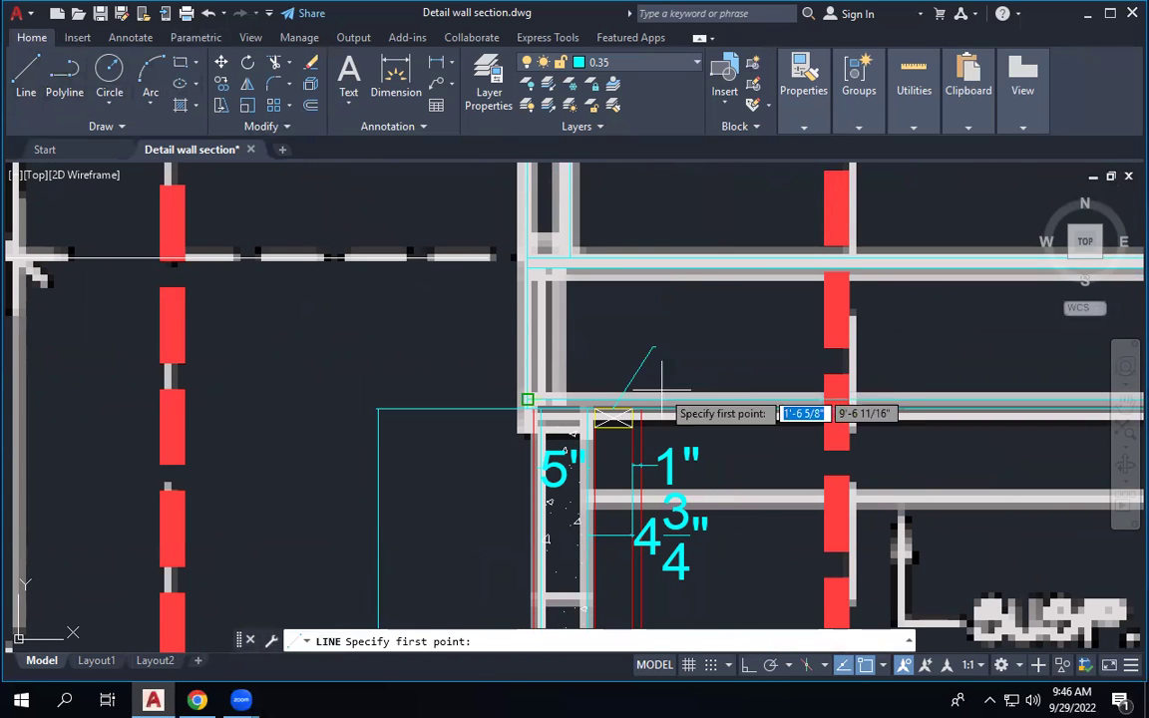
pyautogui.scroll(-7, 576, 299)
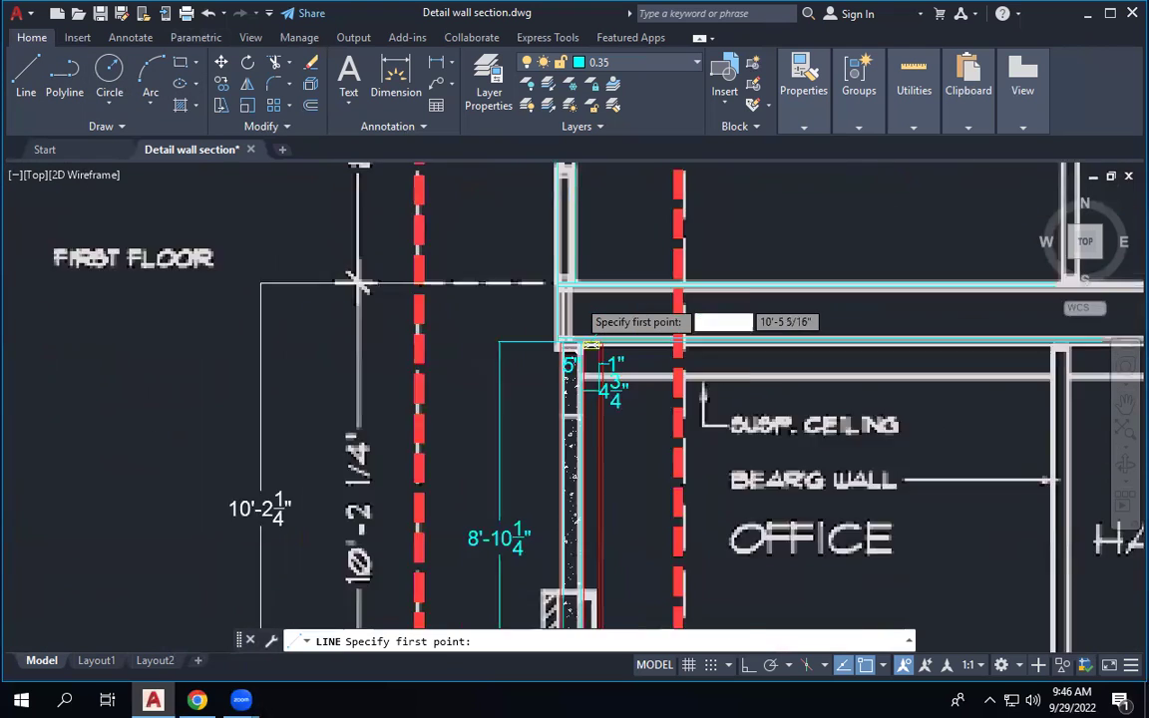
pyautogui.scroll(2, 576, 299)
pyautogui.scroll(2, 604, 294)
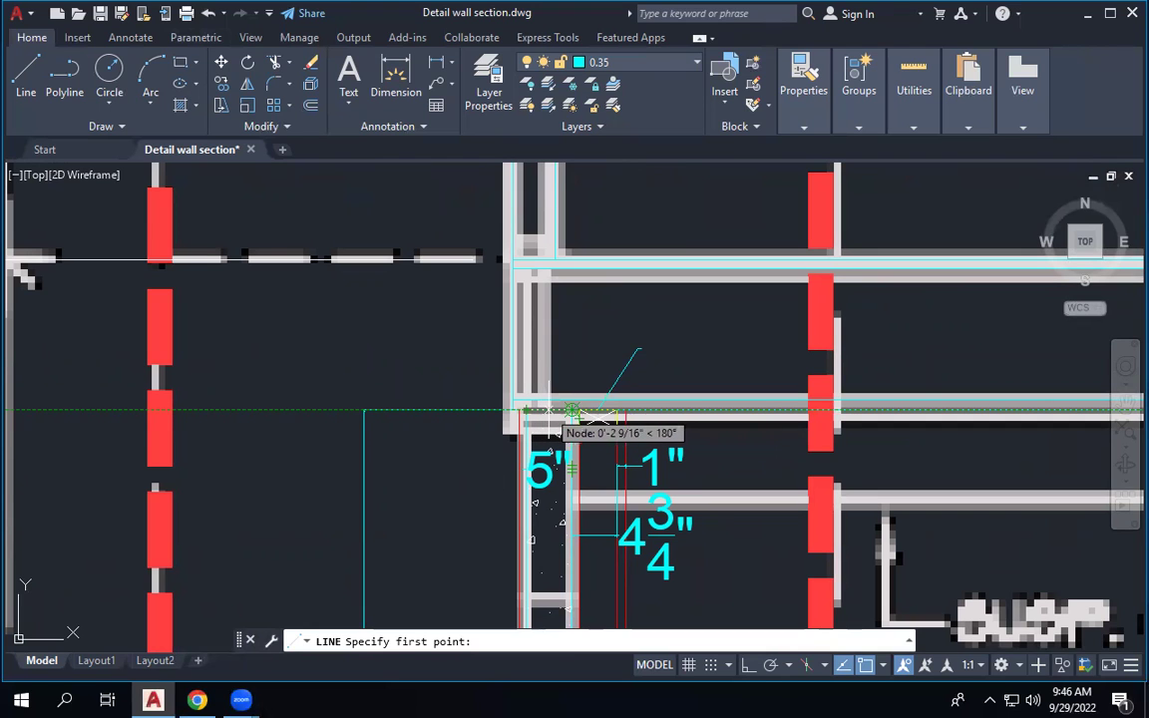
pyautogui.scroll(-5, 584, 409)
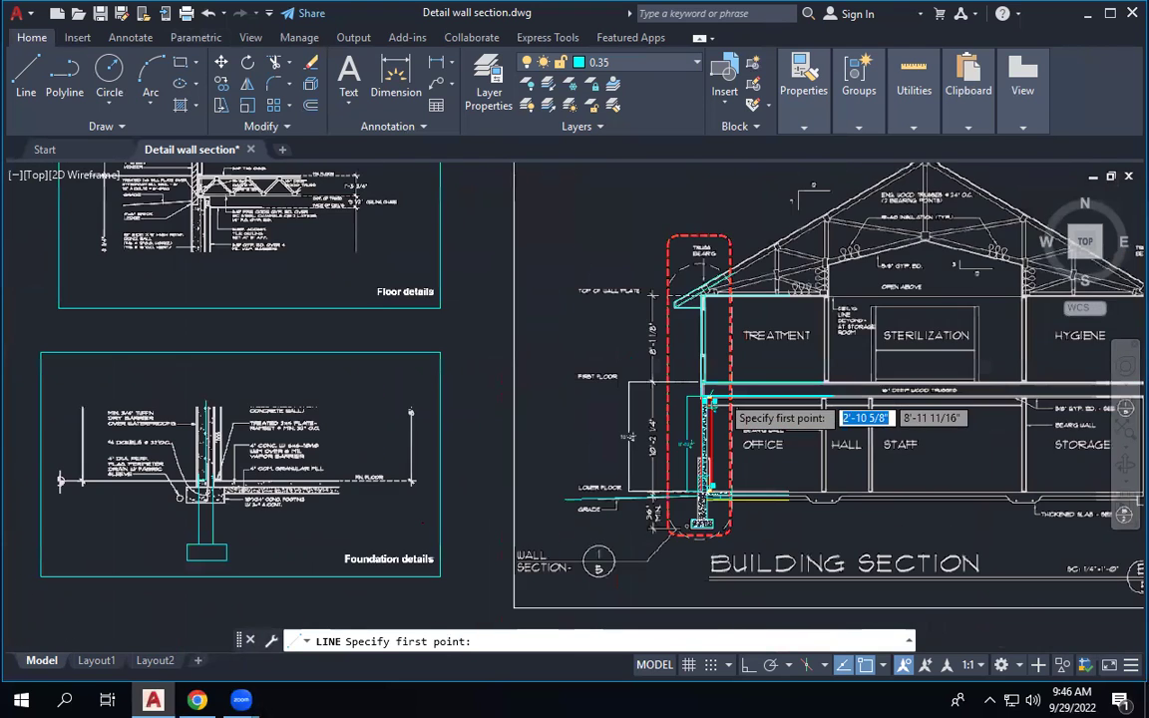
pyautogui.scroll(2, 329, 330)
pyautogui.scroll(6, 357, 301)
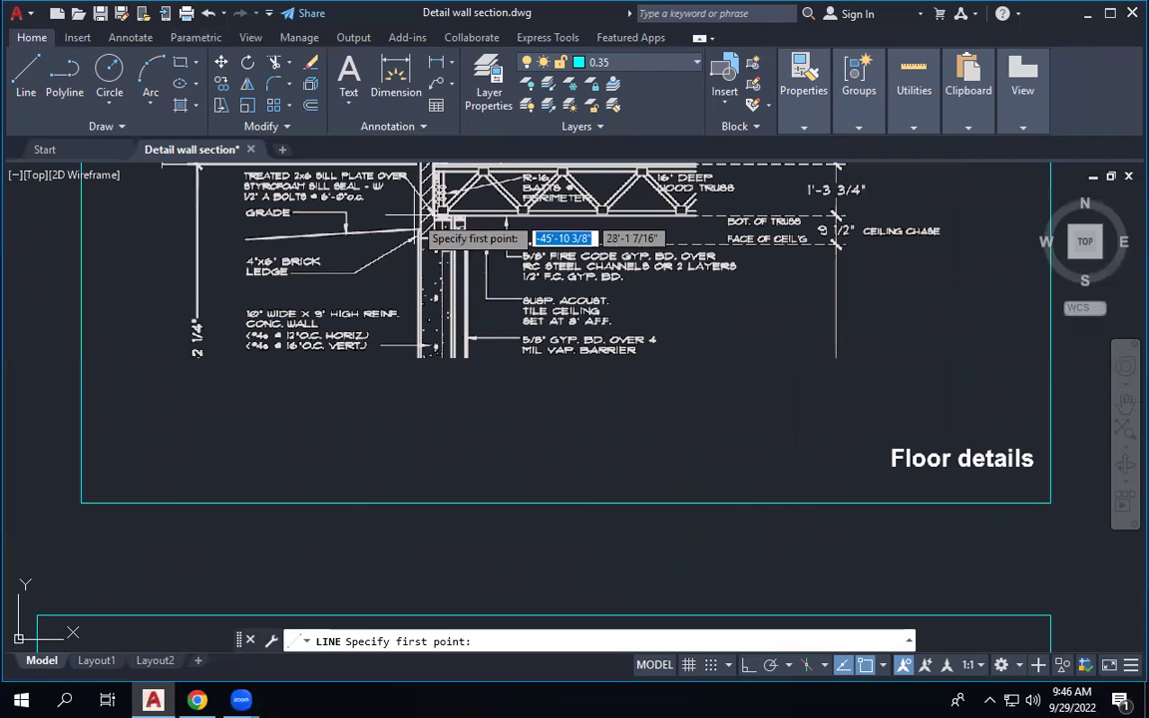
# Check the concrete wall and footing in the foundation details against the drafted wall up to its top in the building section.
pyautogui.scroll(-3, 424, 228)
pyautogui.scroll(6, 448, 453)
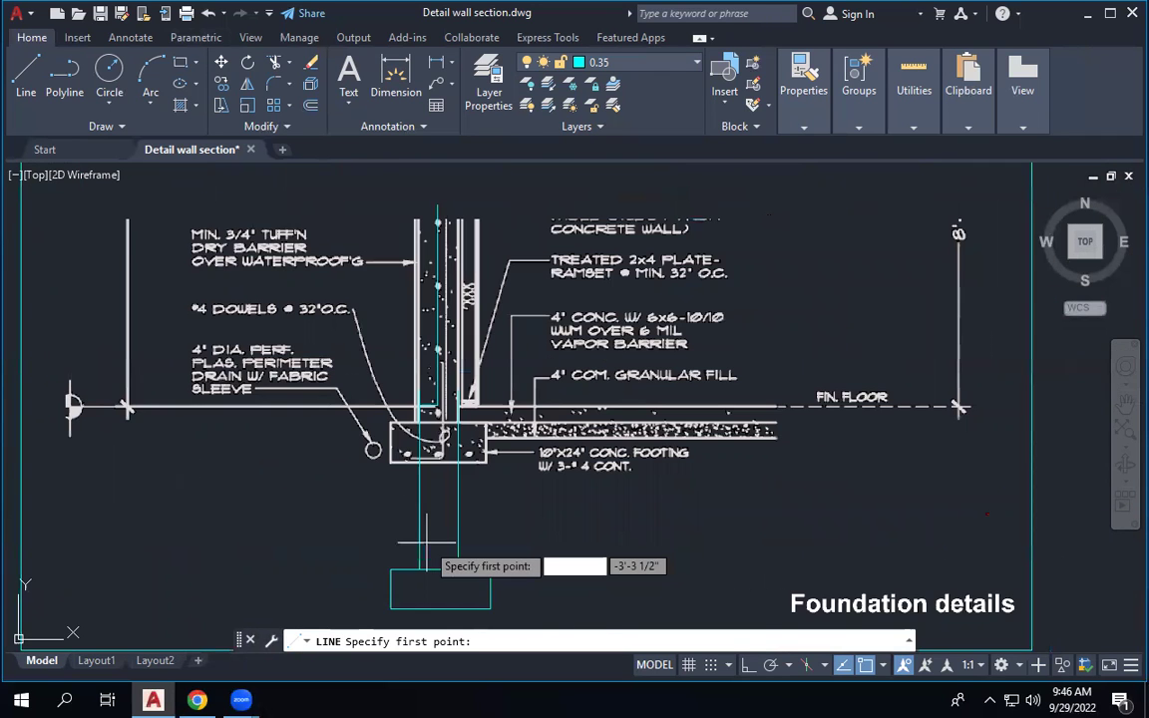
pyautogui.scroll(-5, 447, 451)
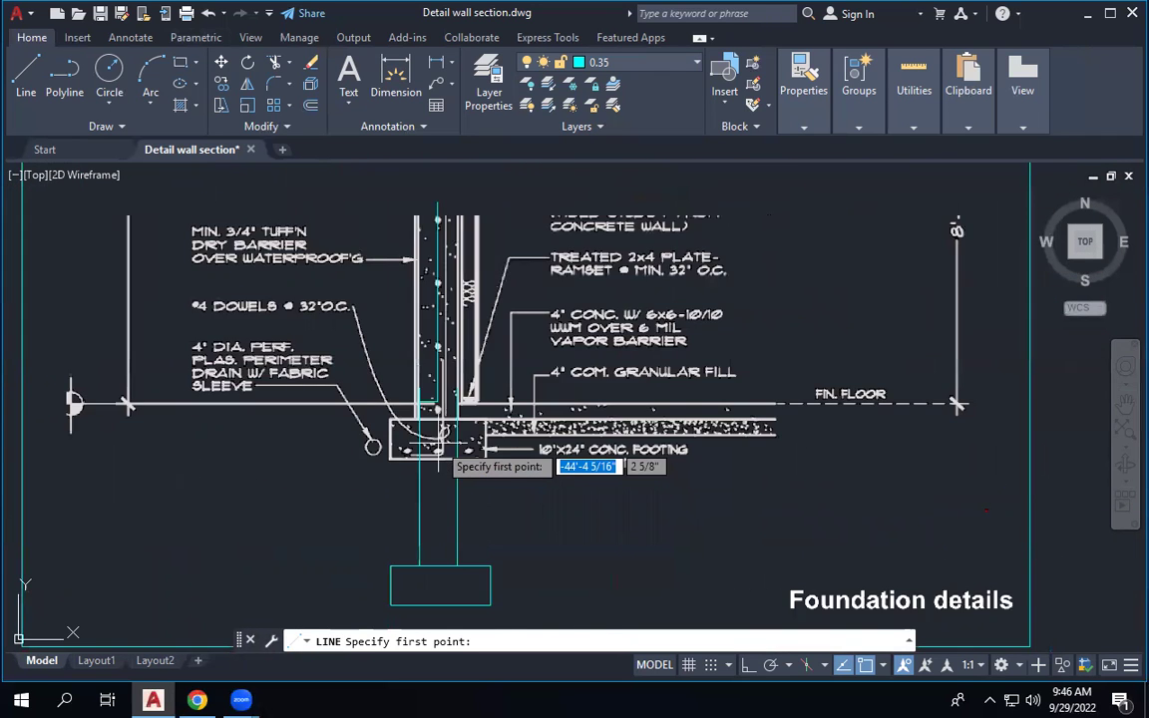
pyautogui.scroll(4, 988, 457)
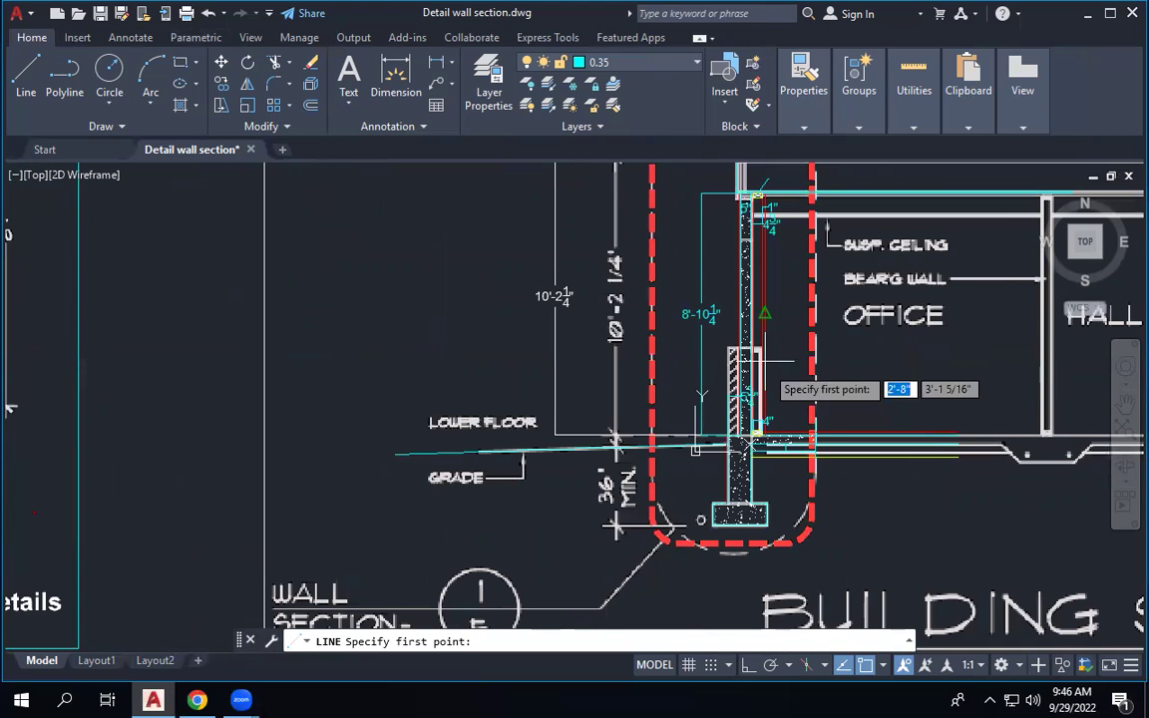
pyautogui.scroll(4, 742, 313)
pyautogui.scroll(-4, 770, 617)
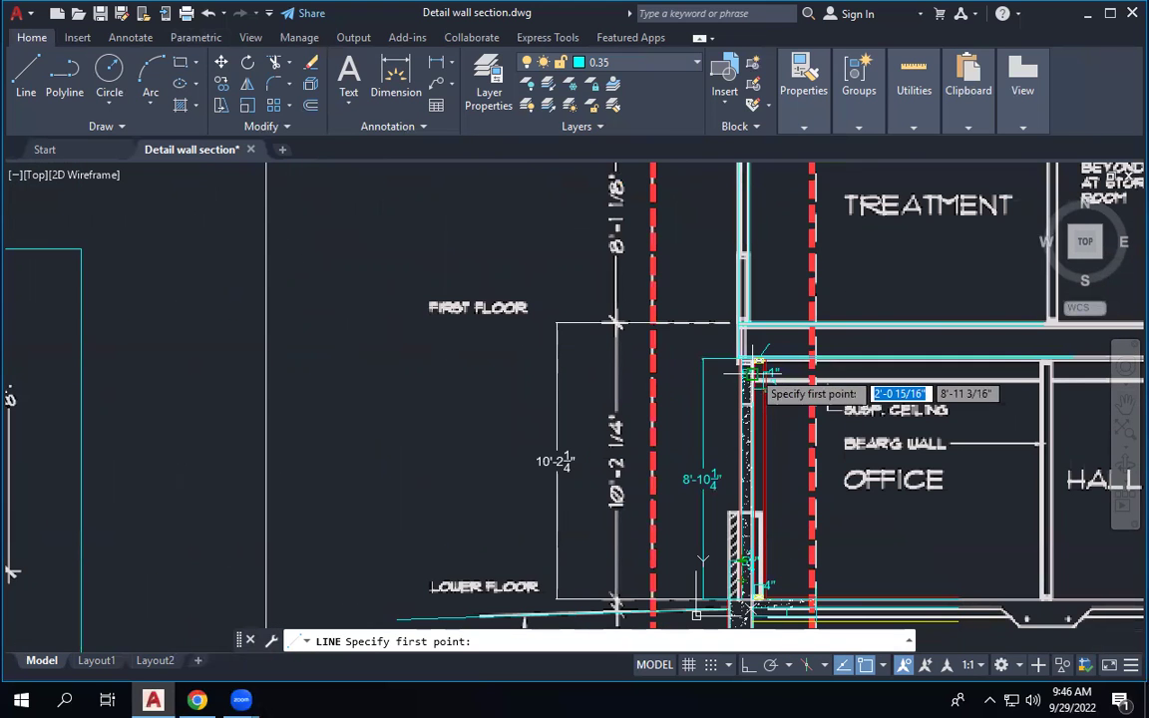
pyautogui.scroll(4, 776, 385)
pyautogui.scroll(3, 776, 385)
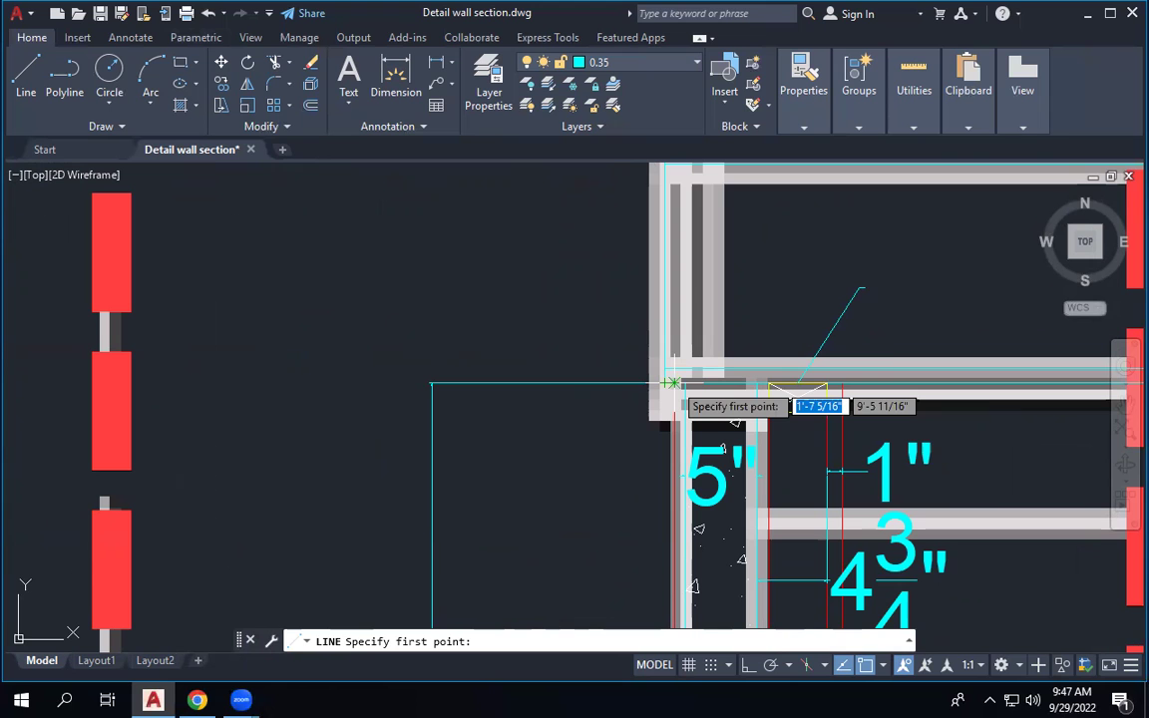
# Compare the drafted wall faces beside the 5 3/4" dimension with the dry barrier and concrete wall in the foundation details.
pyautogui.scroll(-5, 673, 383)
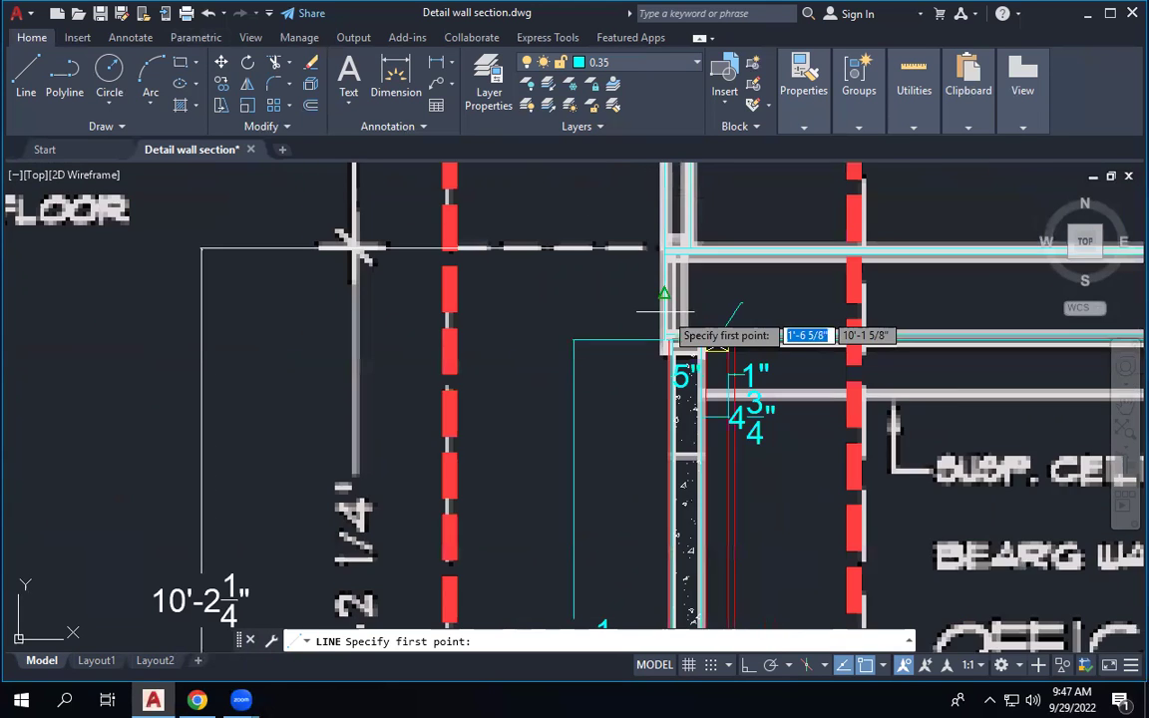
pyautogui.scroll(5, 667, 439)
pyautogui.scroll(2, 667, 439)
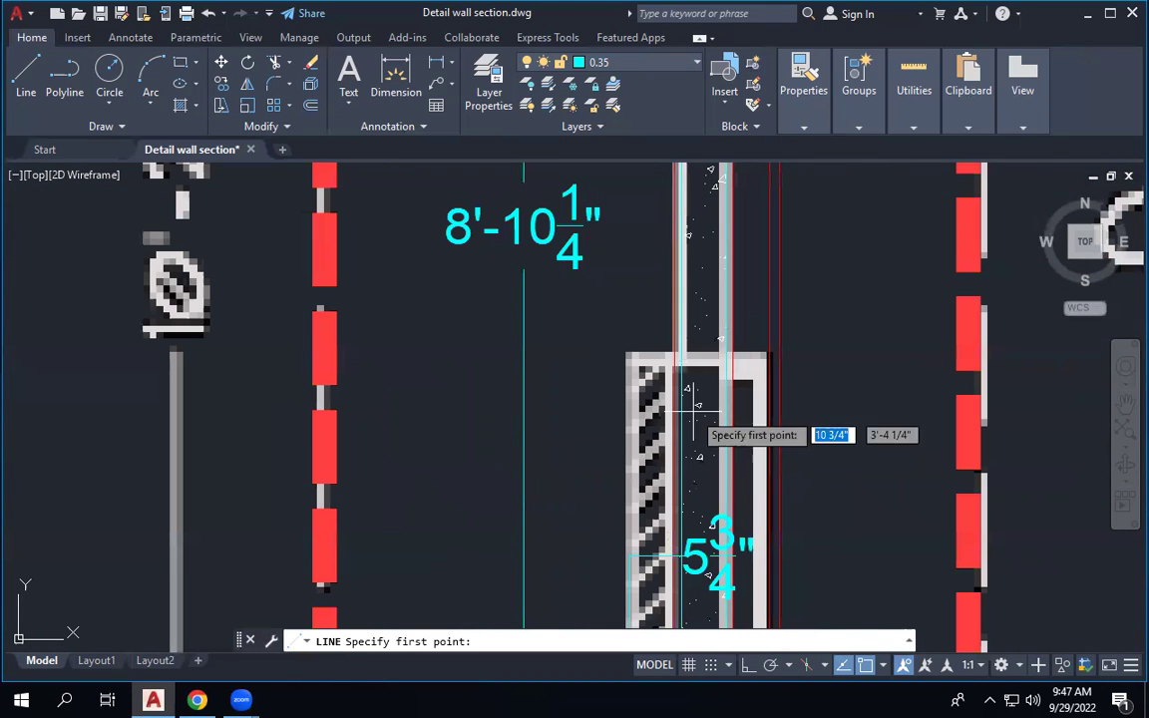
pyautogui.scroll(-10, 878, 319)
pyautogui.scroll(8, 594, 319)
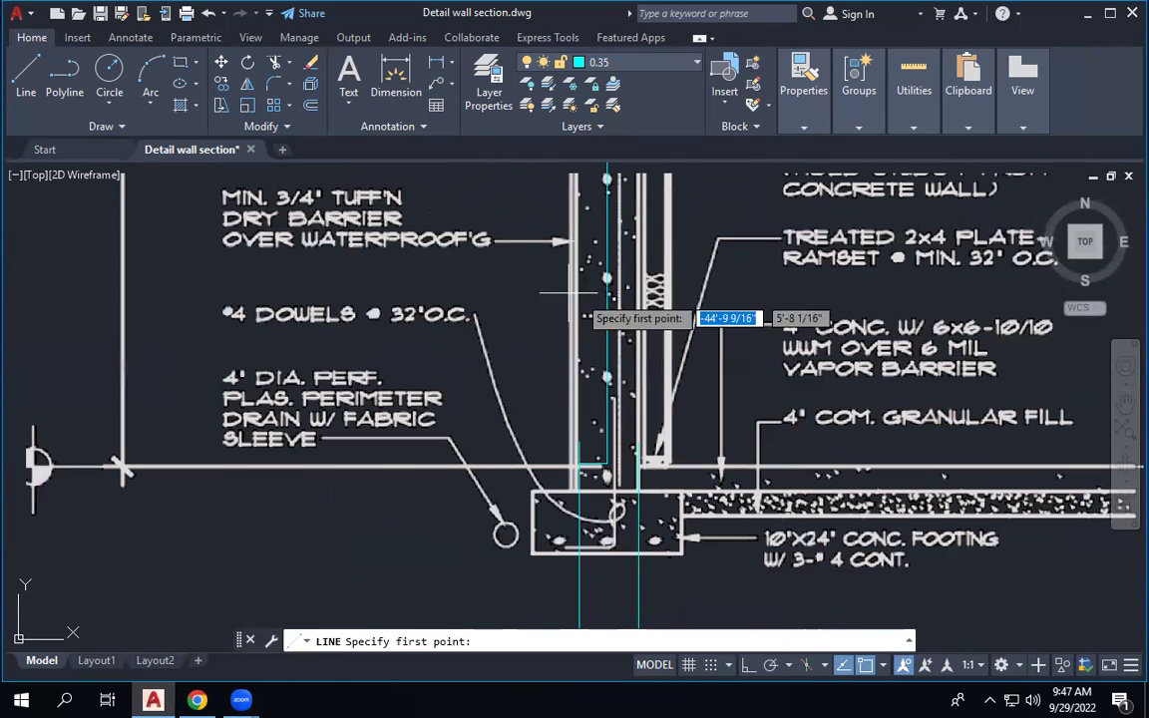
pyautogui.scroll(-5, 528, 511)
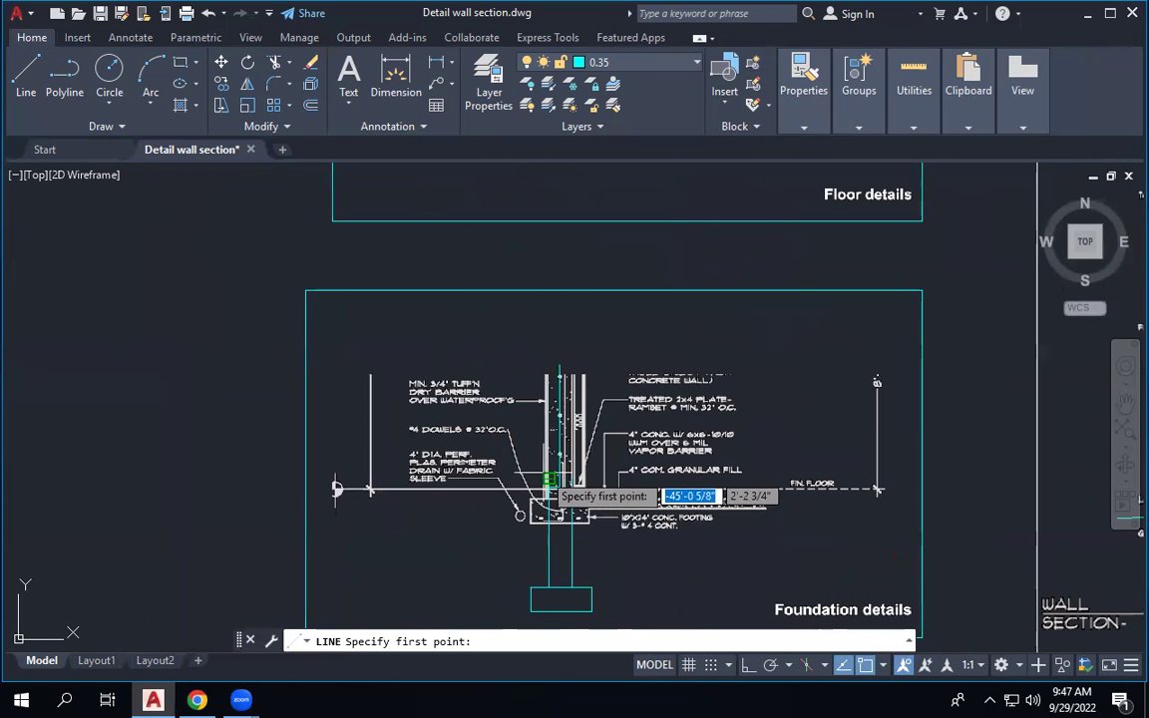
# Draw a vertical line from the outer top corner of the concrete wall up to the first-floor line.
pyautogui.scroll(-3, 552, 261)
pyautogui.scroll(10, 783, 284)
pyautogui.scroll(7, 789, 367)
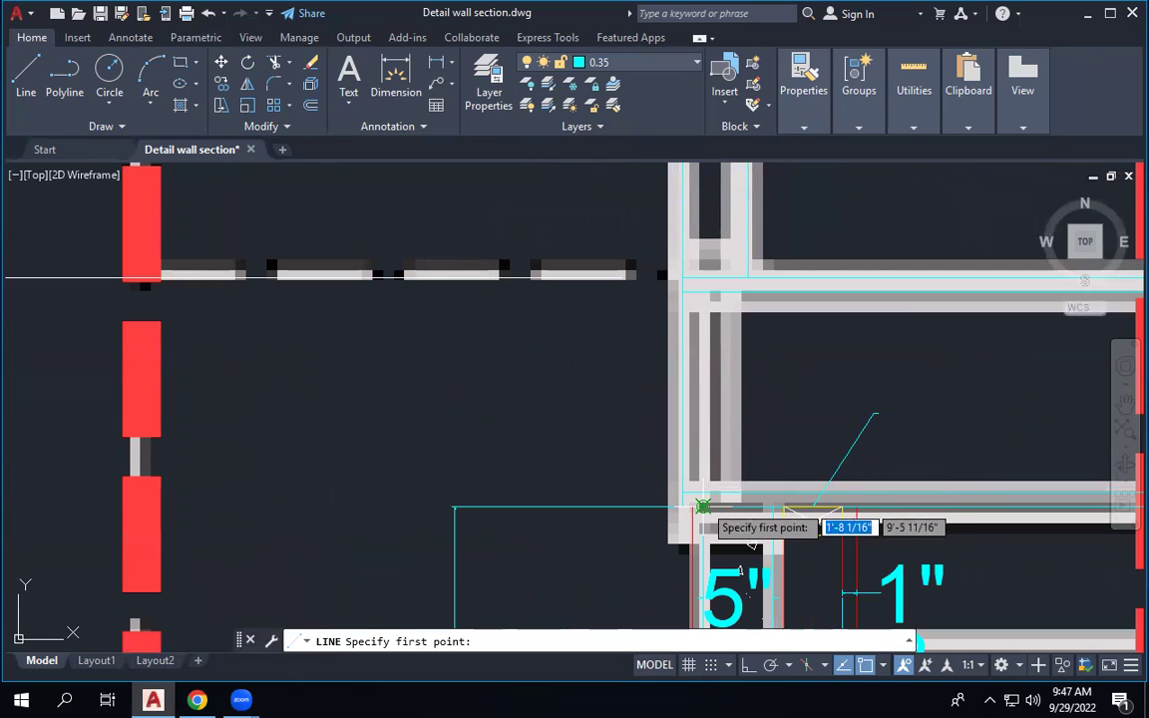
pyautogui.click(703, 509)
pyautogui.click(702, 278)
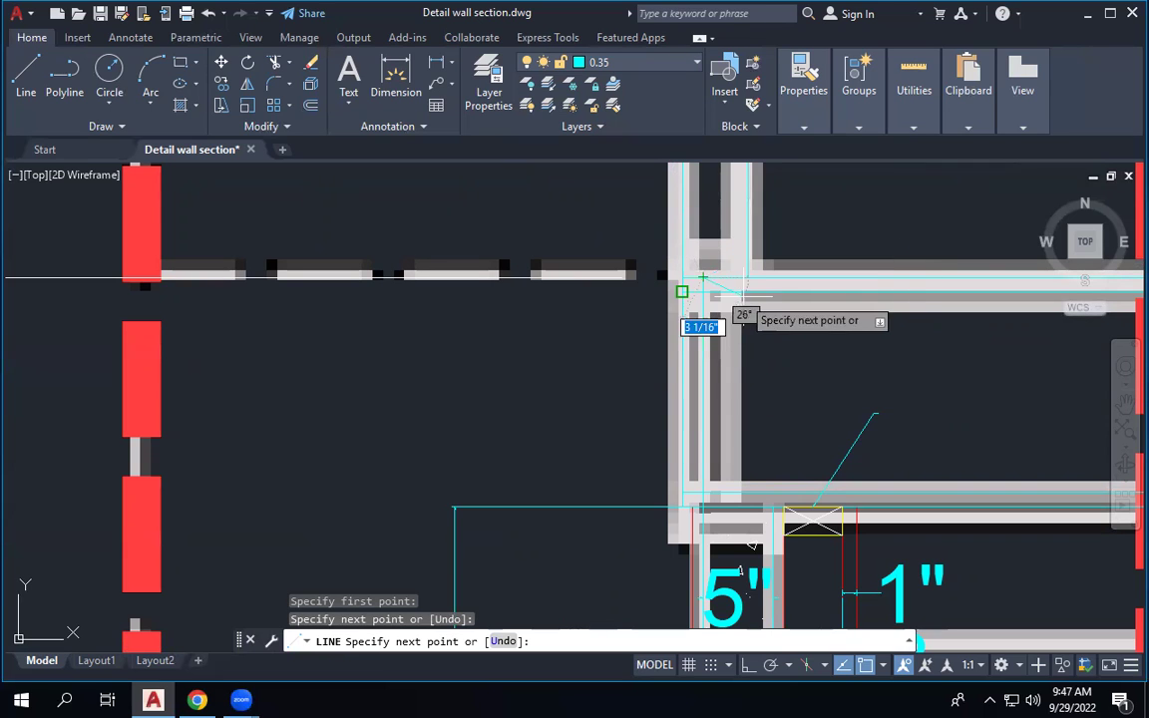
pyautogui.press('Escape')
pyautogui.scroll(-1, 733, 318)
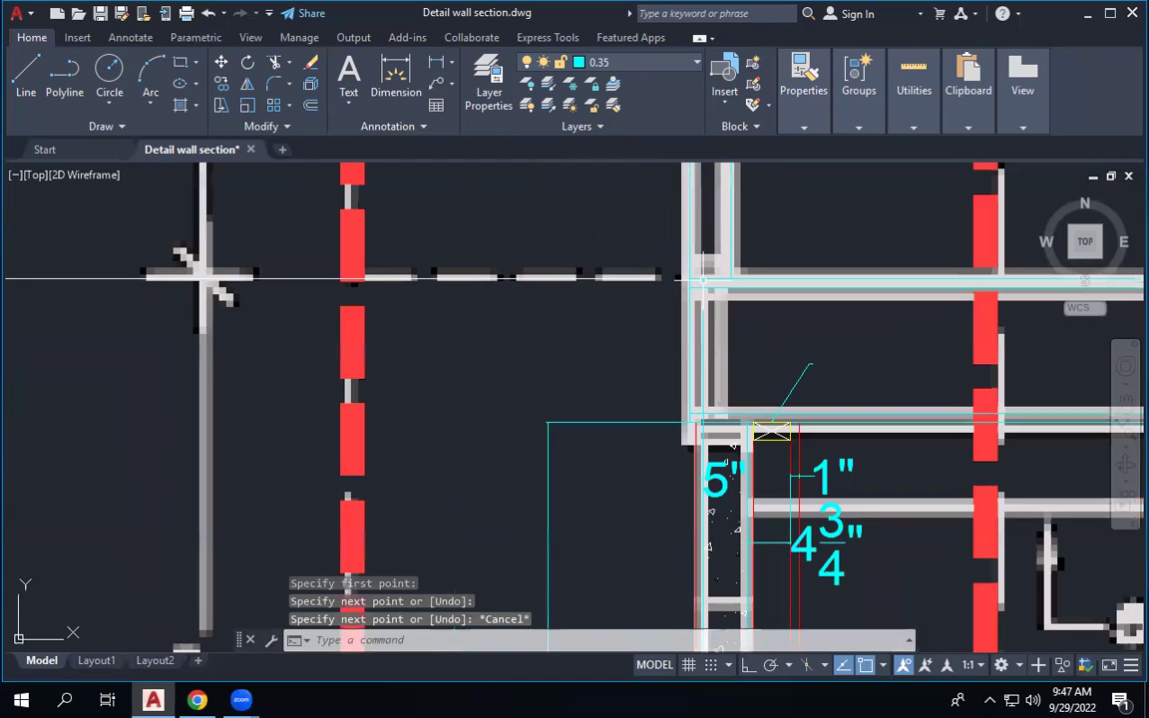
# Trim the floor truss top chord lines back to the vertical line rising from the concrete wall's outer corner.
pyautogui.scroll(1, 733, 318)
pyautogui.scroll(2, 733, 319)
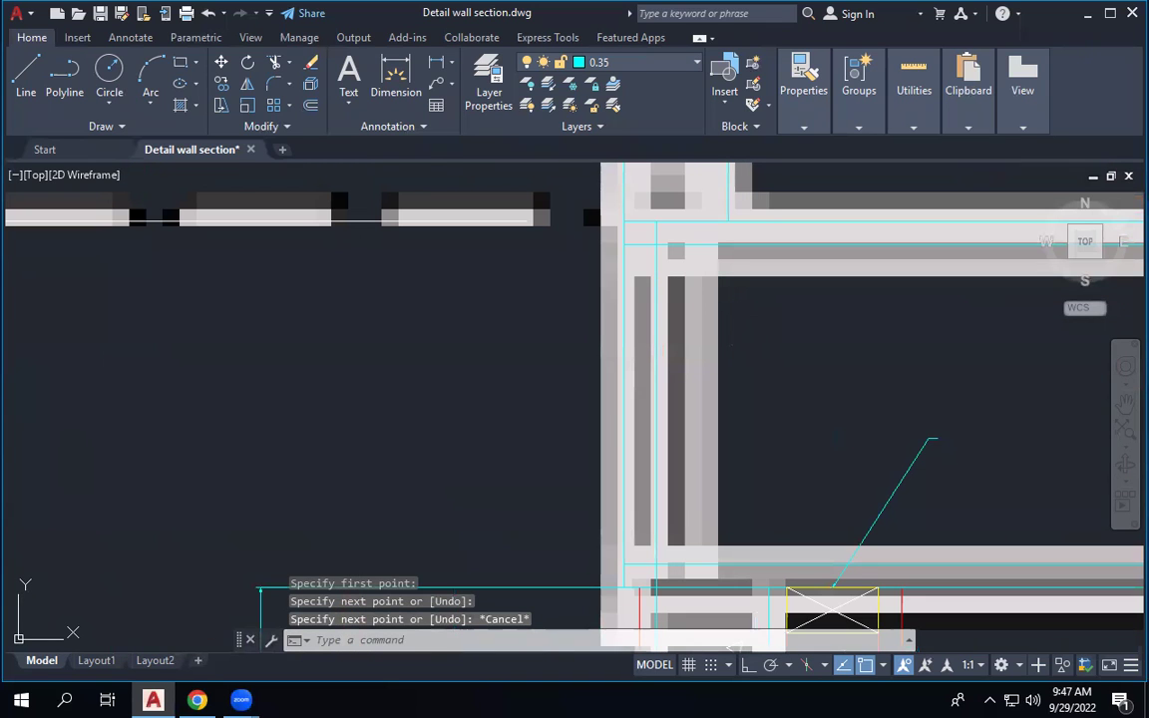
pyautogui.click(275, 64)
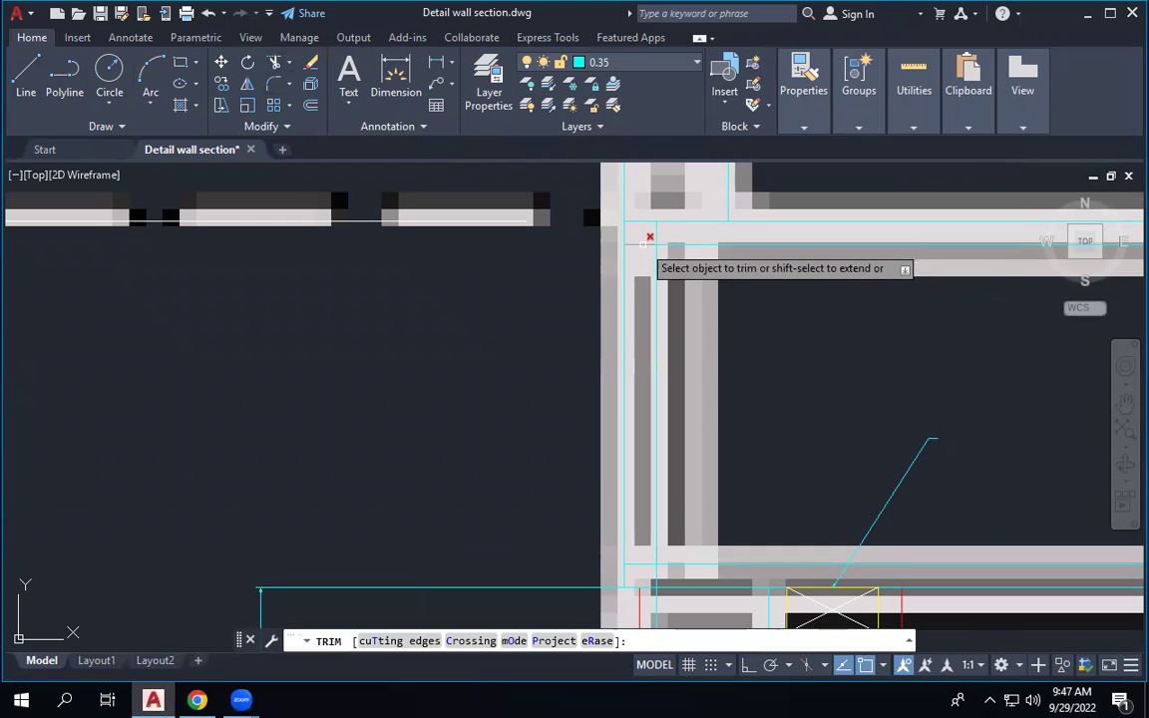
pyautogui.click(643, 245)
pyautogui.scroll(-2, 647, 246)
pyautogui.scroll(2, 649, 372)
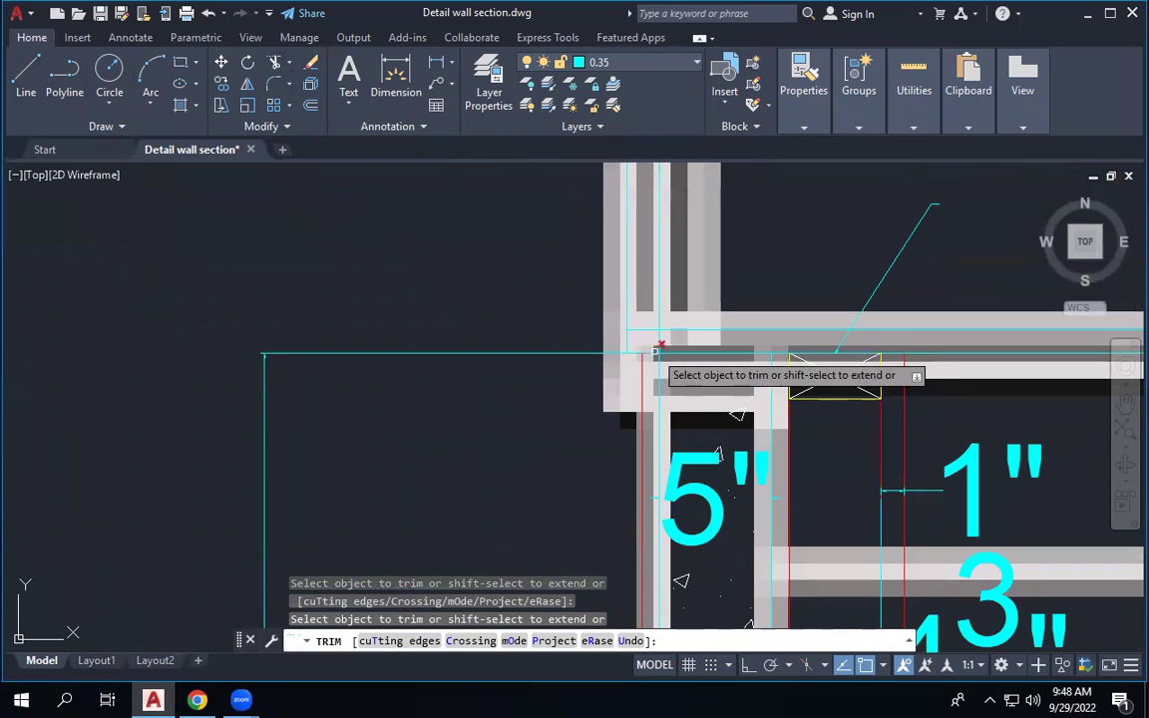
# Trim off the part of the horizontal line at the concrete wall top that runs outward past the outer wall line.
pyautogui.scroll(1, 647, 344)
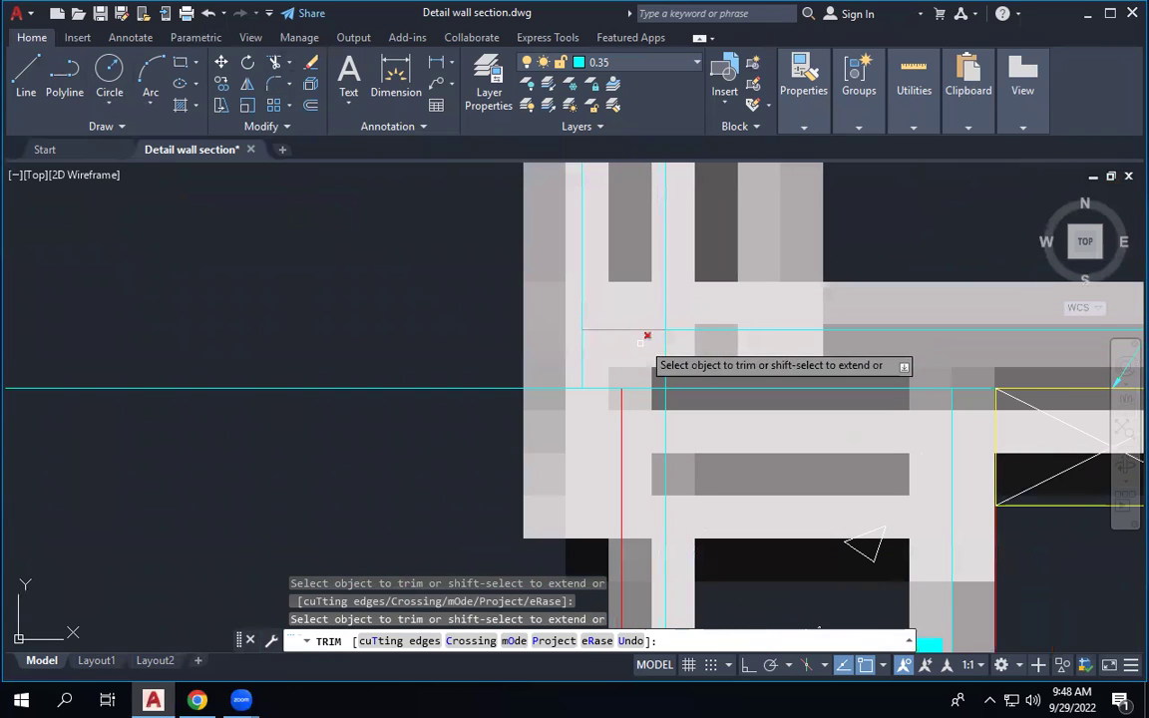
pyautogui.click(608, 382)
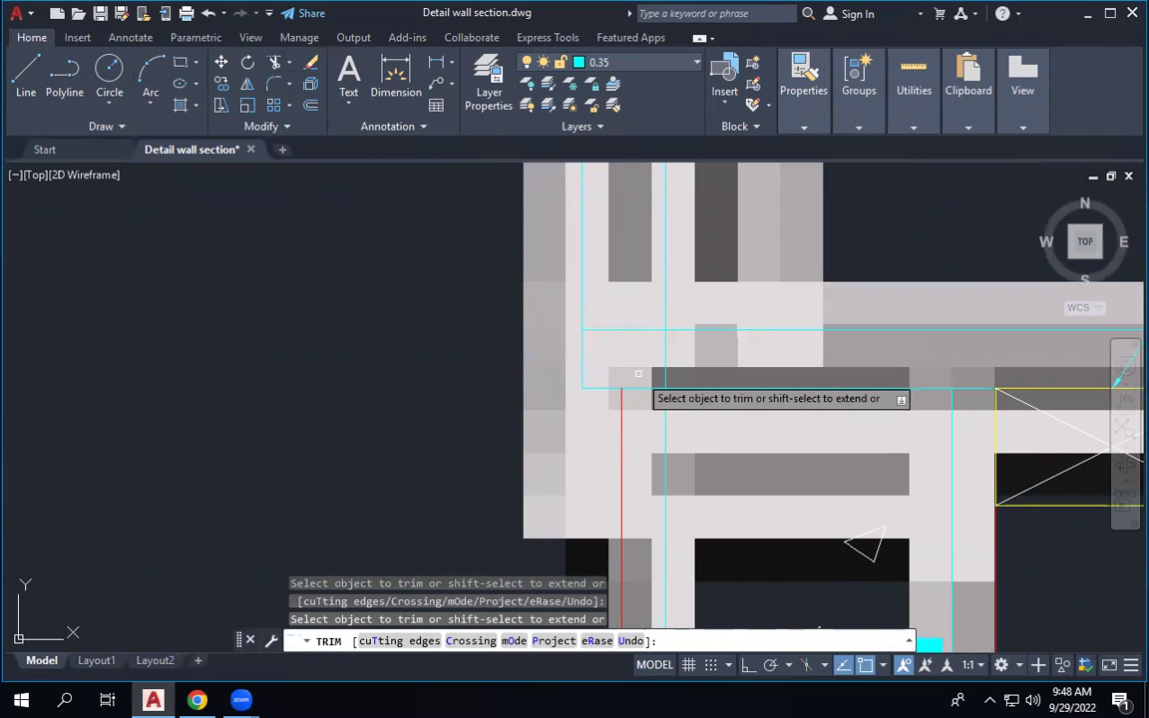
pyautogui.scroll(-5, 617, 382)
pyautogui.scroll(3, 628, 377)
pyautogui.scroll(-2, 604, 454)
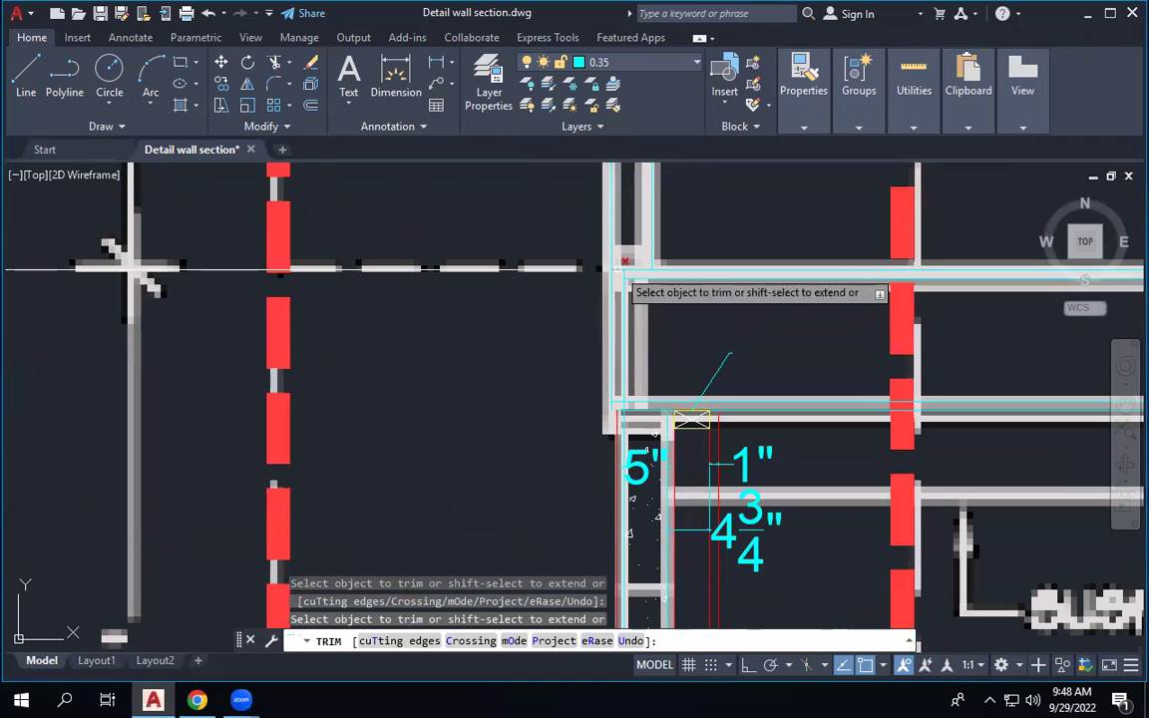
pyautogui.press('Escape')
# Stretch the outer end of the bottom chord's upper line back to the vertical line above the concrete wall.
pyautogui.click(617, 402)
pyautogui.scroll(3, 599, 400)
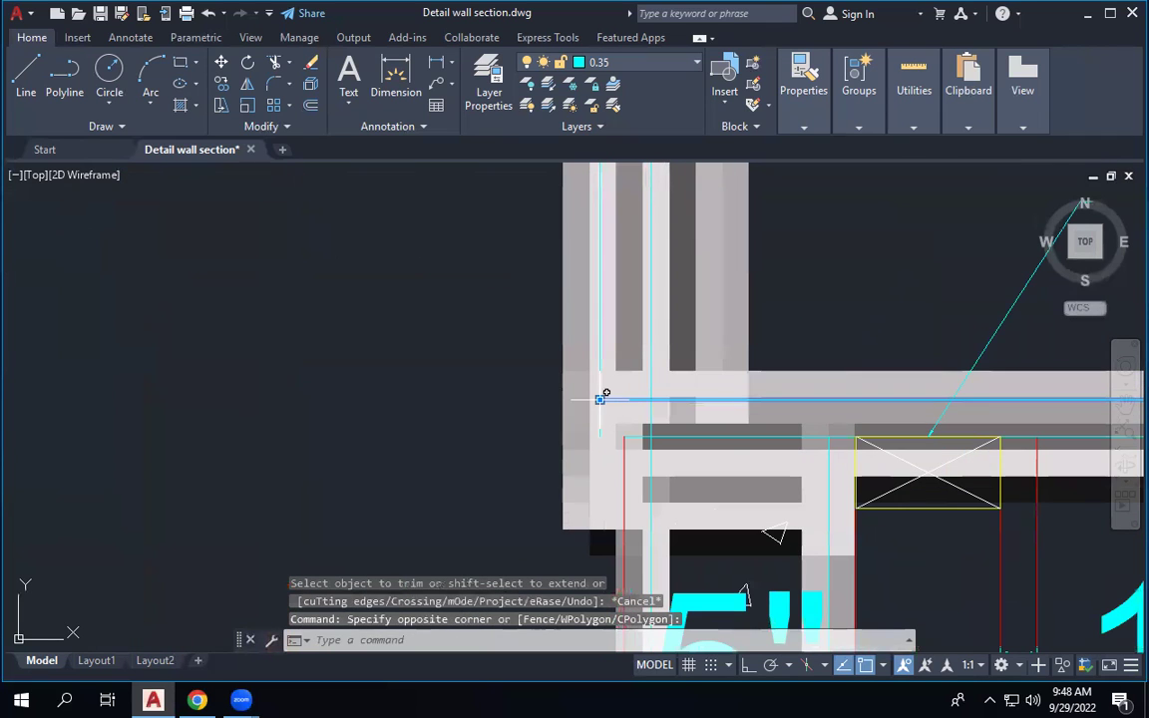
pyautogui.click(599, 399)
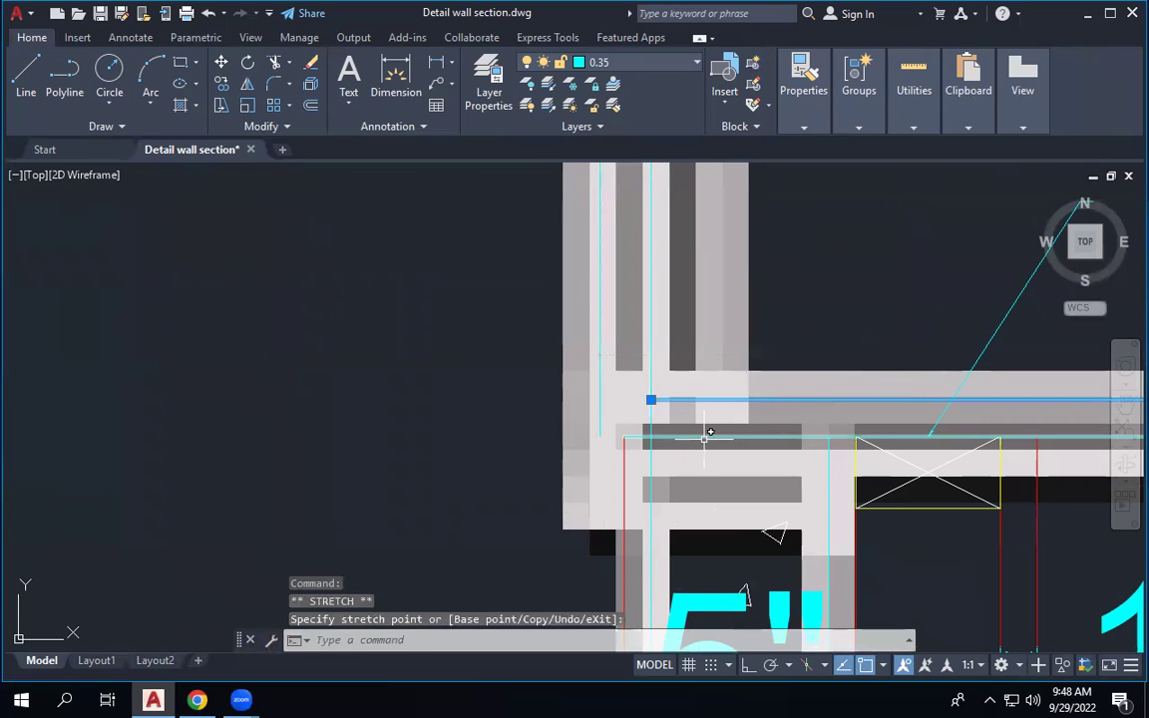
pyautogui.press('Escape')
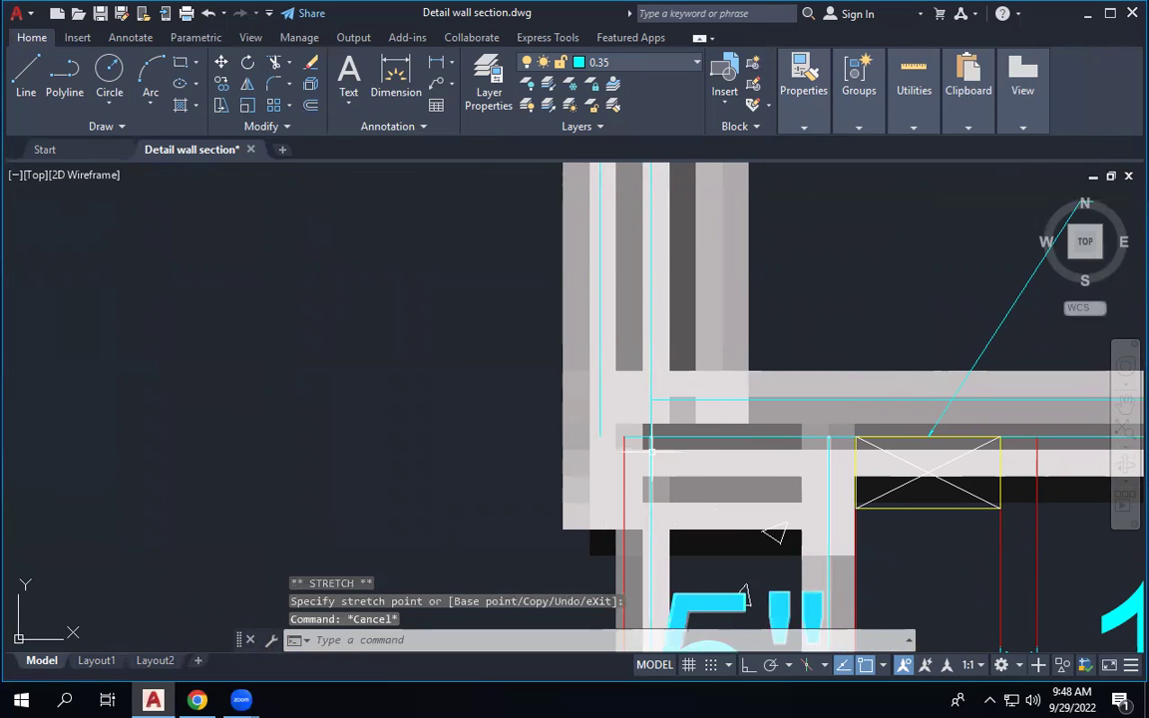
# Delete the 5" dimension at the top of the concrete wall.
pyautogui.click(649, 449)
pyautogui.scroll(-6, 672, 367)
pyautogui.press('Delete')
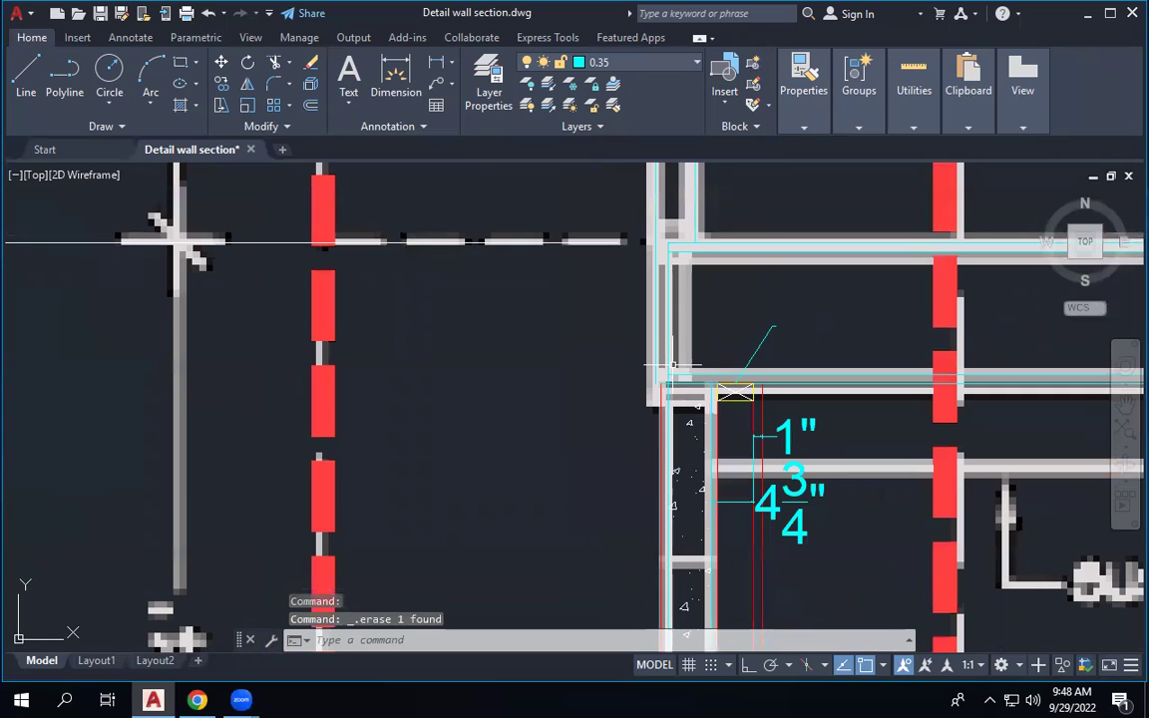
# Examine the vertical truss end line where it meets the concrete wall top and the top and bottom chord lines.
pyautogui.scroll(6, 672, 366)
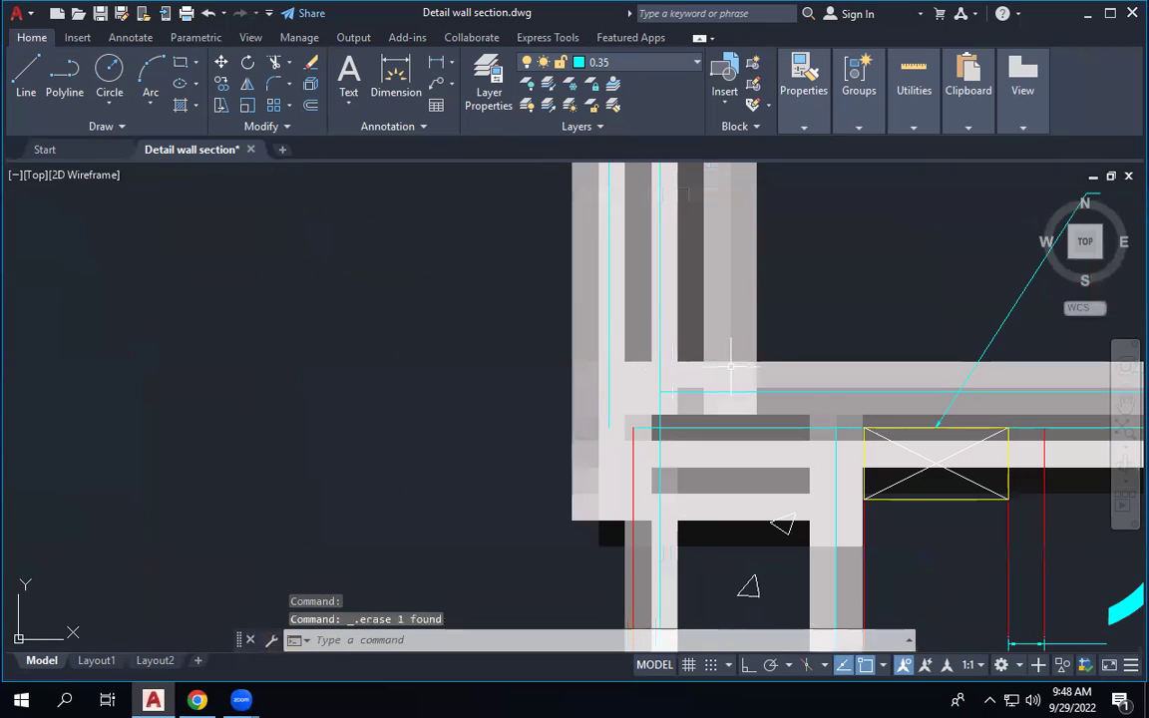
pyautogui.press('Escape')
pyautogui.click(658, 484)
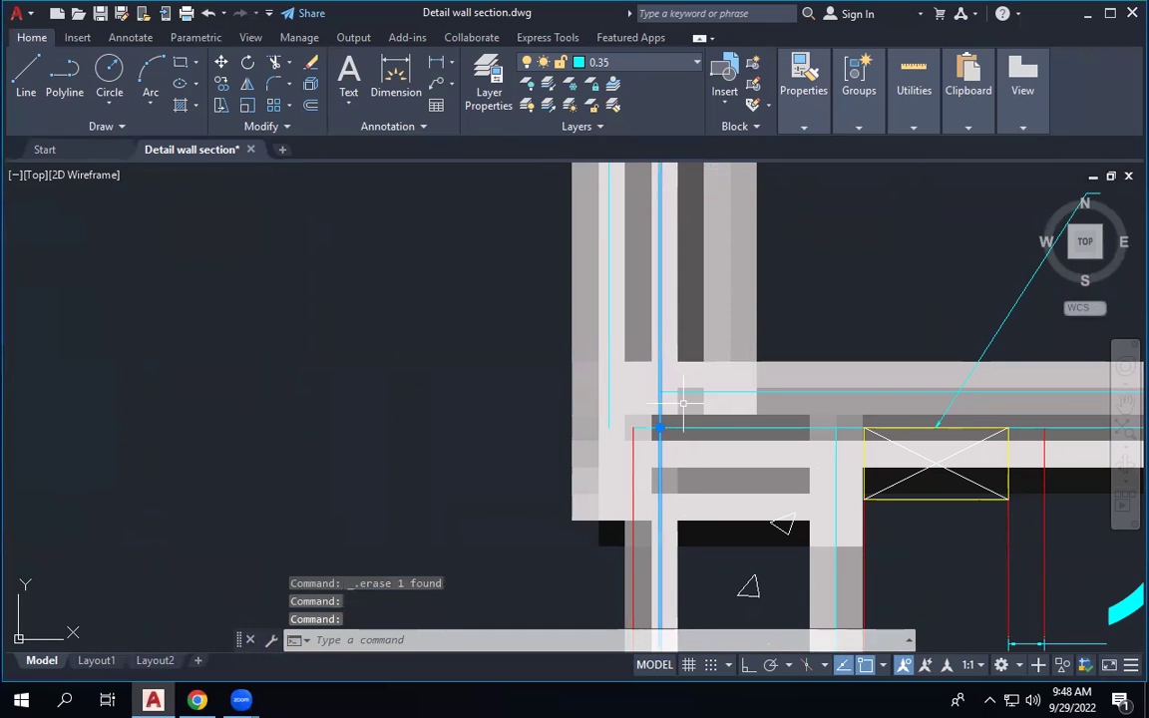
pyautogui.press('Escape')
pyautogui.scroll(-2, 663, 400)
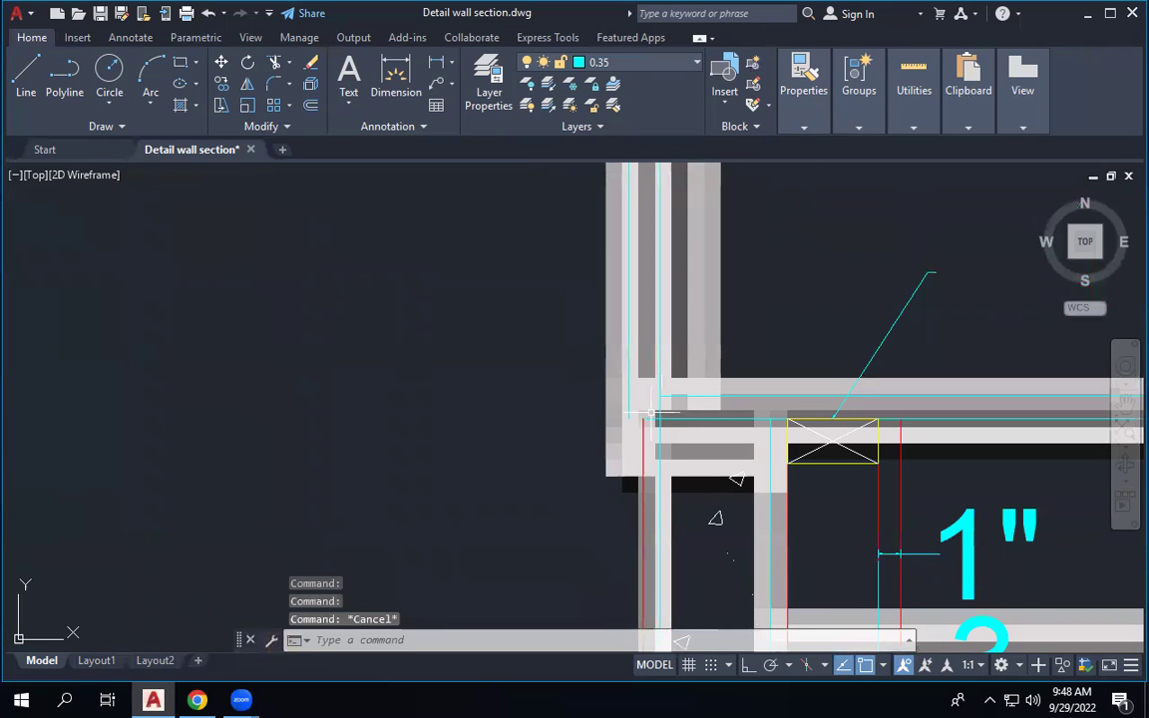
pyautogui.scroll(-3, 661, 402)
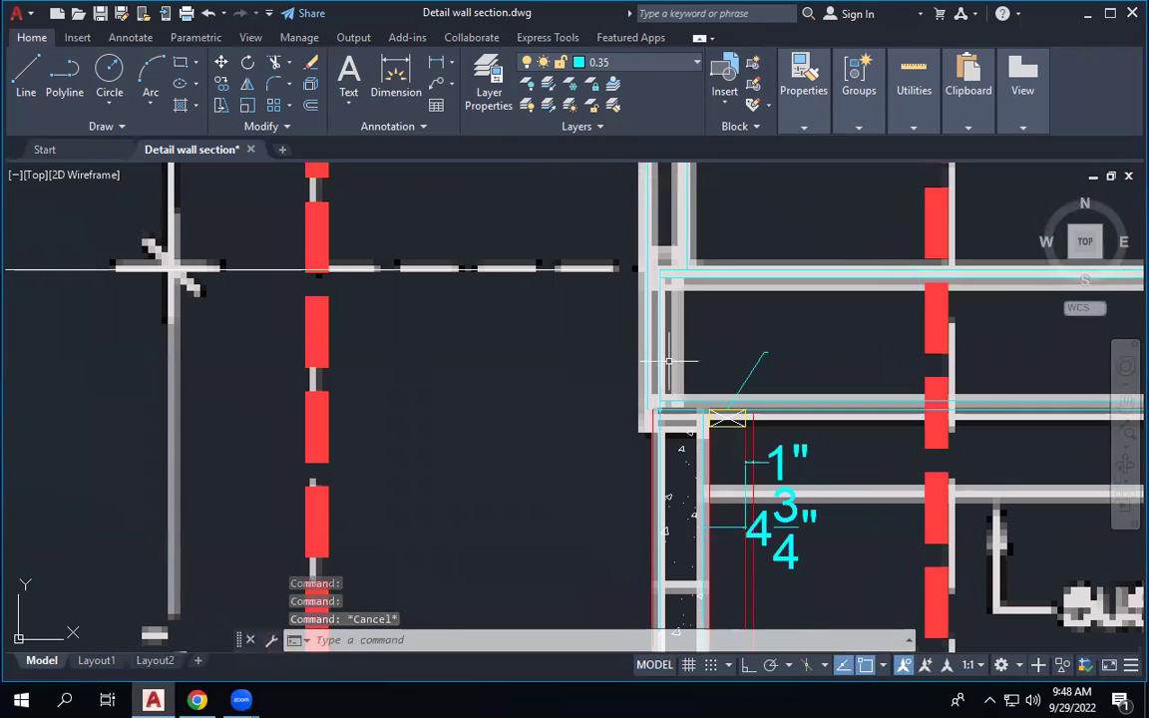
pyautogui.scroll(5, 654, 319)
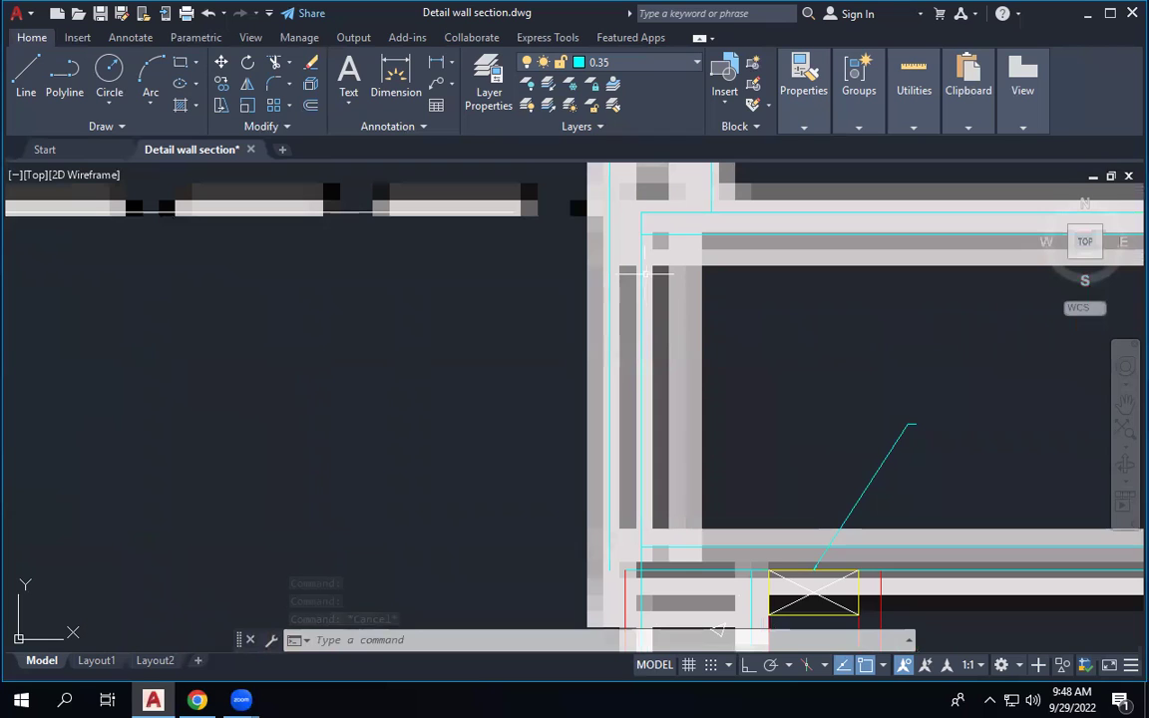
pyautogui.moveTo(642, 273)
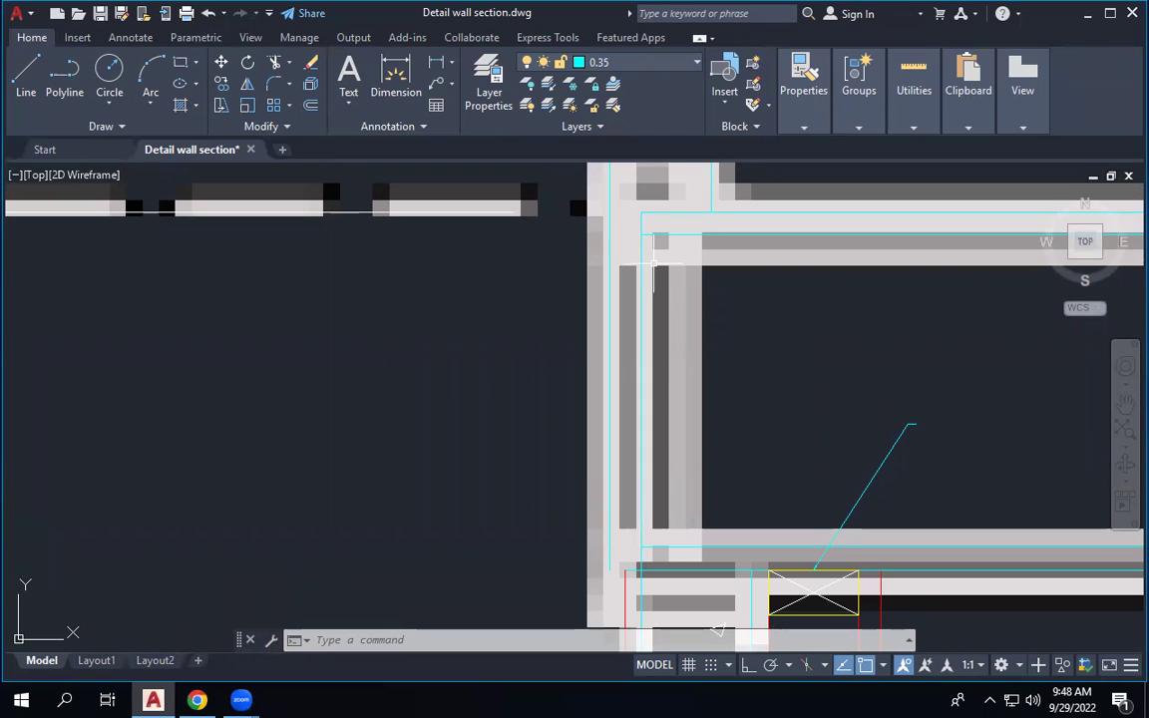
pyautogui.scroll(-2, 639, 267)
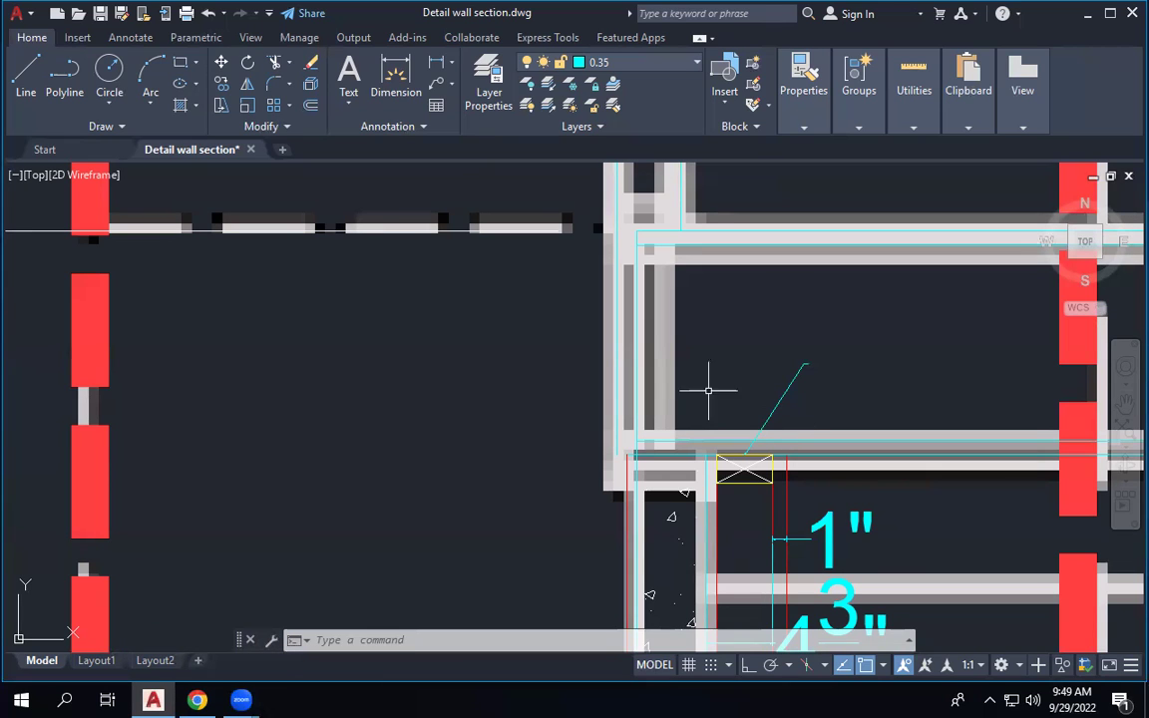
pyautogui.click(622, 64)
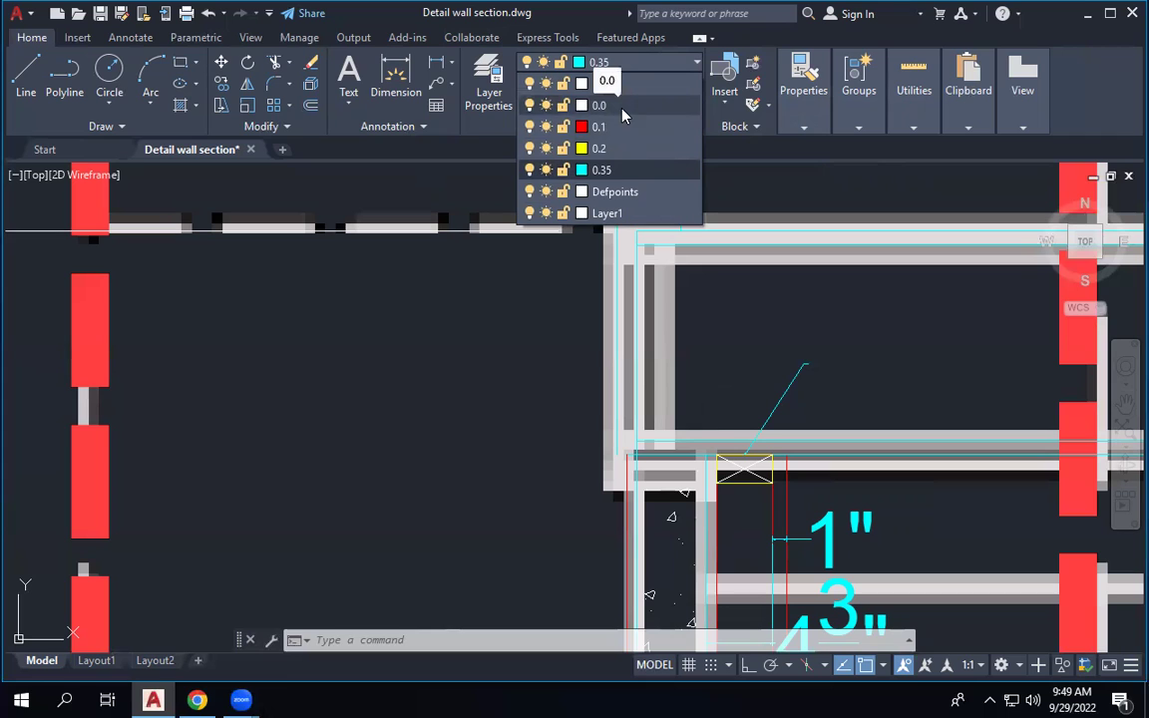
pyautogui.click(388, 334)
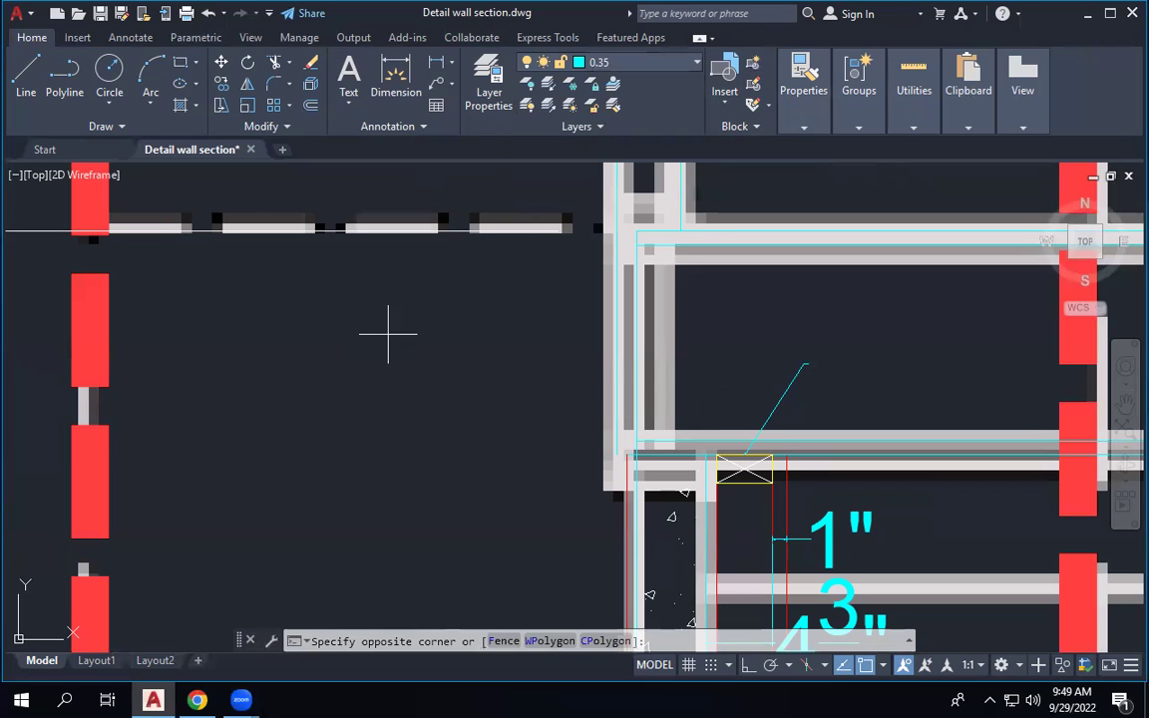
pyautogui.click(439, 341)
# Stretch the outer end of the horizontal line at the concrete wall top back to the vertical truss end line.
pyautogui.click(894, 449)
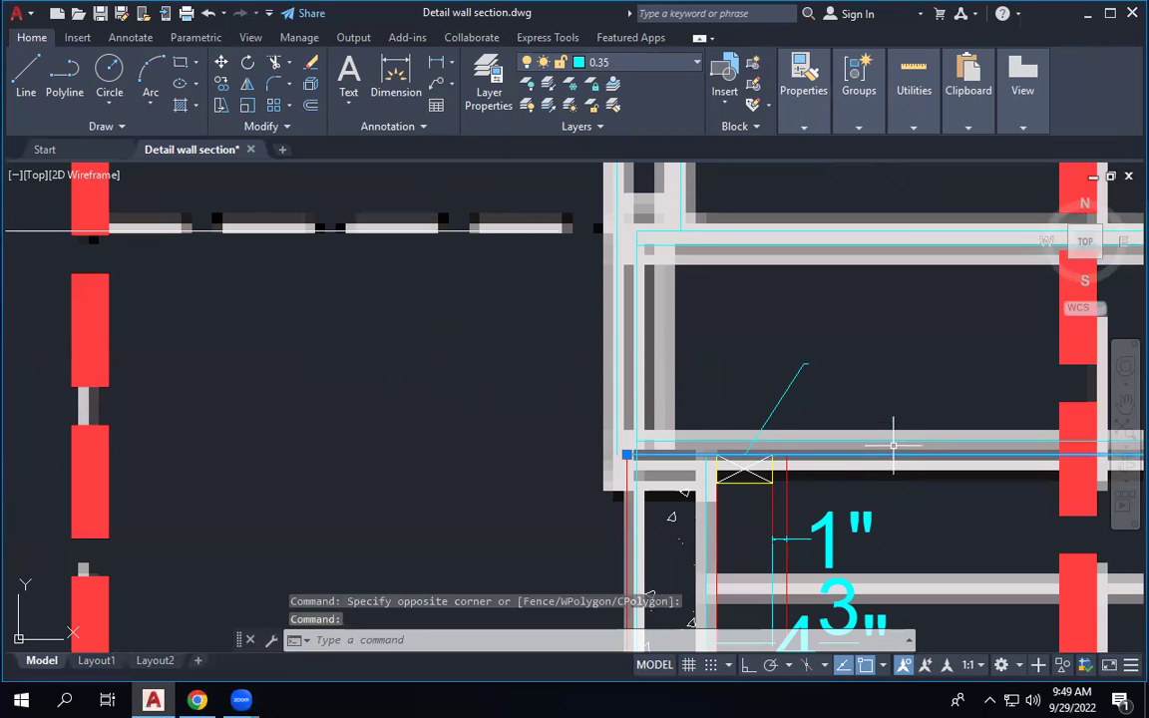
pyautogui.scroll(4, 664, 454)
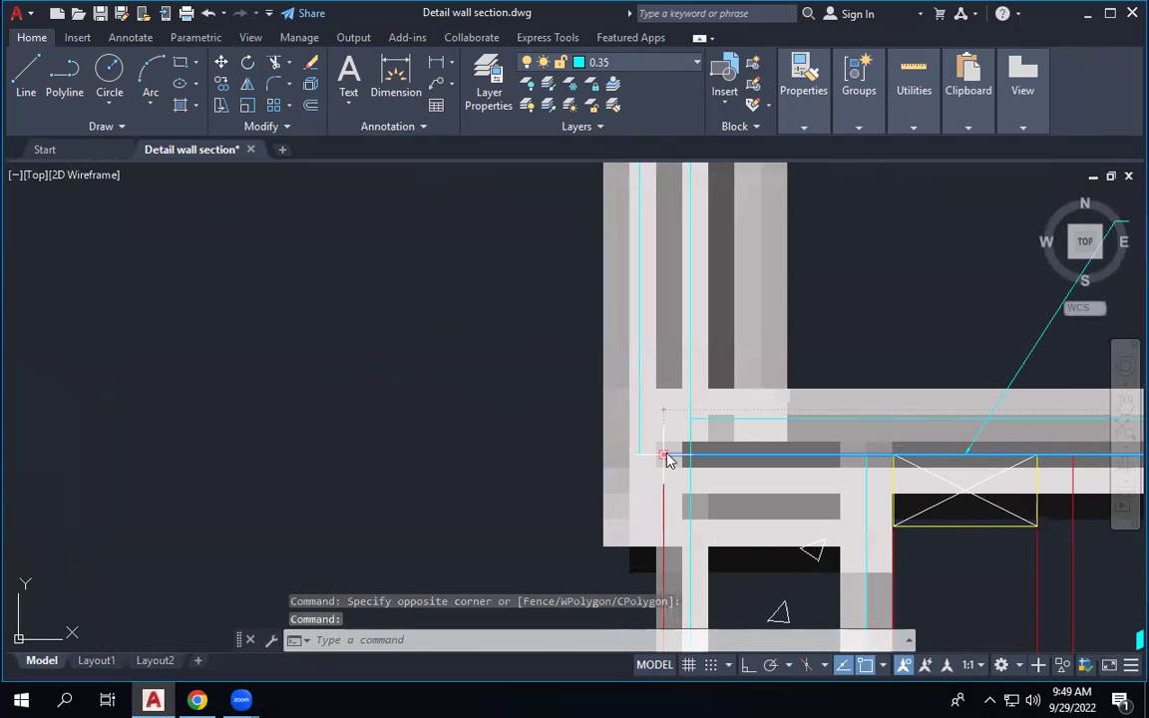
pyautogui.click(665, 457)
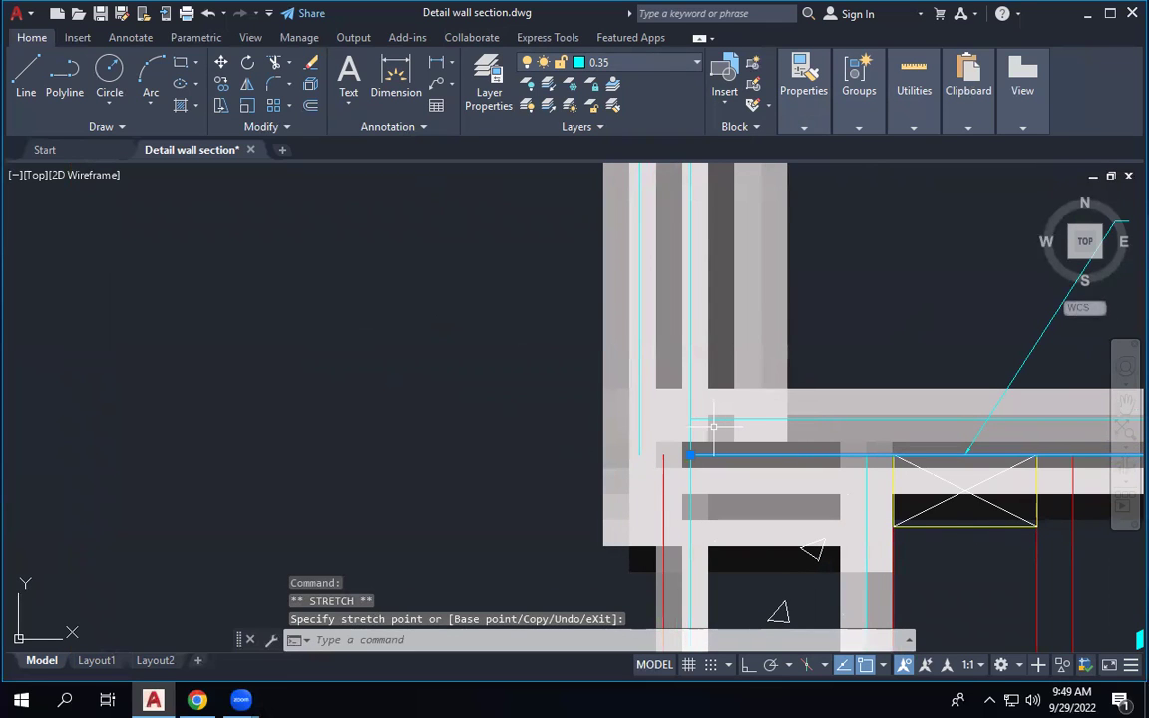
pyautogui.press('Escape')
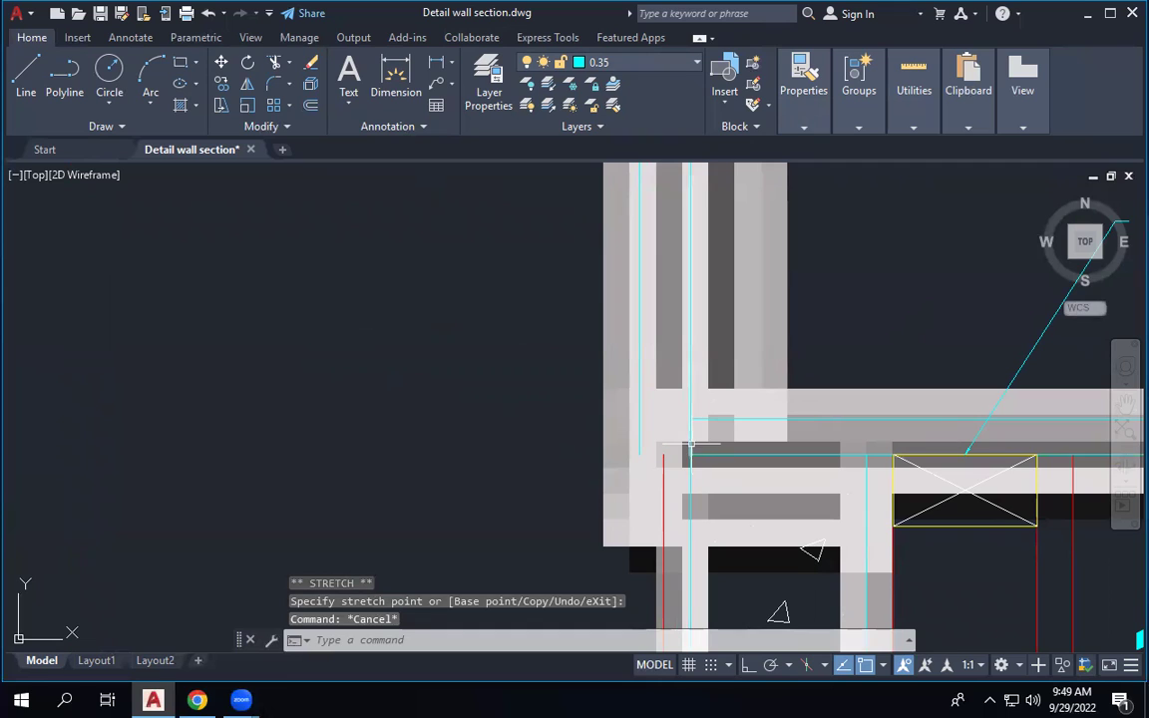
# Move the vertical truss end line, the bottom chord's upper line and both top chord lines to layer 0.1.
pyautogui.click(692, 444)
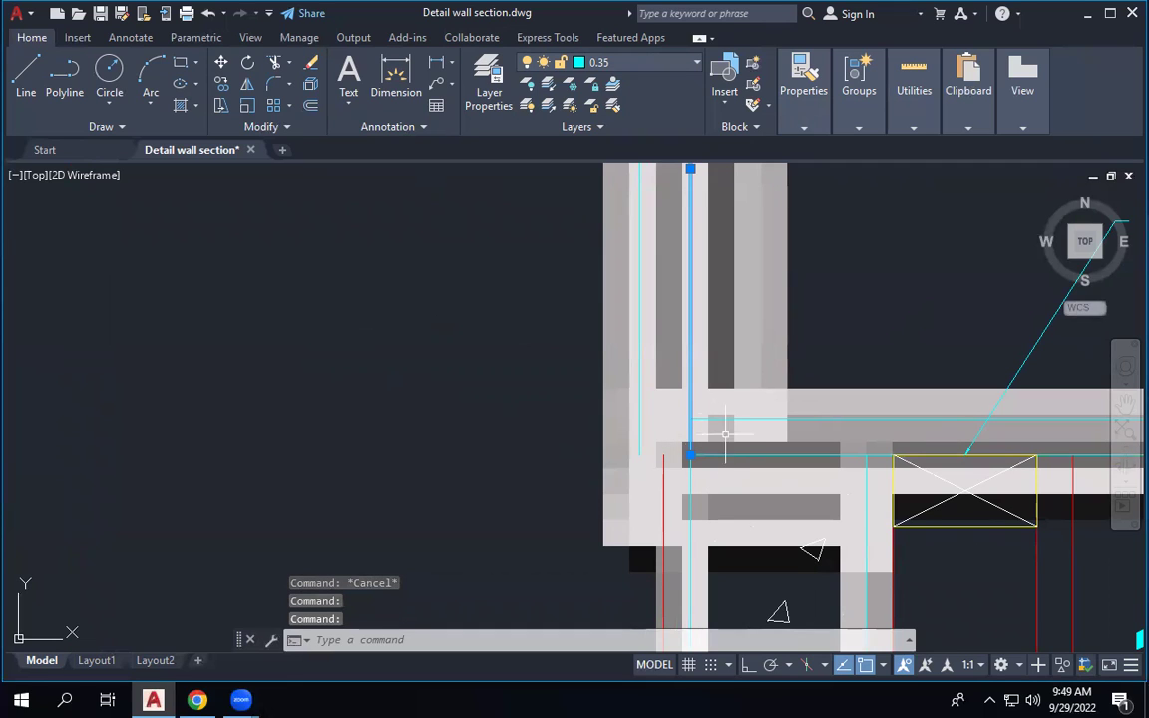
pyautogui.click(734, 422)
pyautogui.click(727, 419)
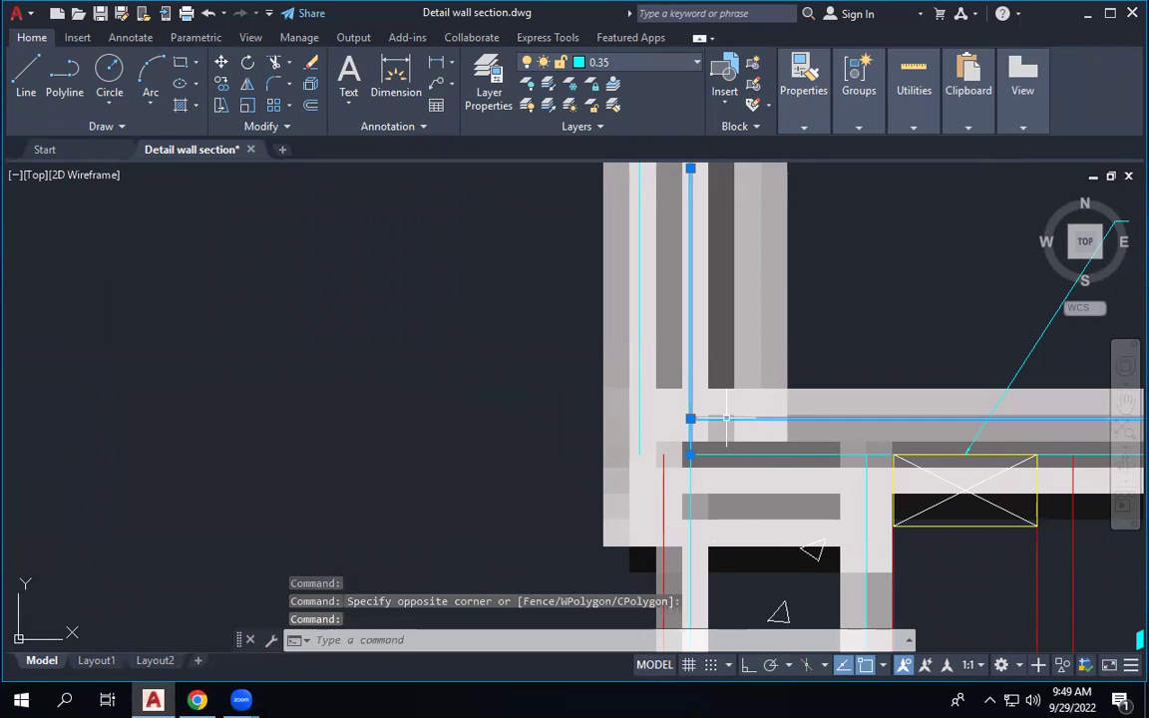
pyautogui.scroll(-3, 698, 359)
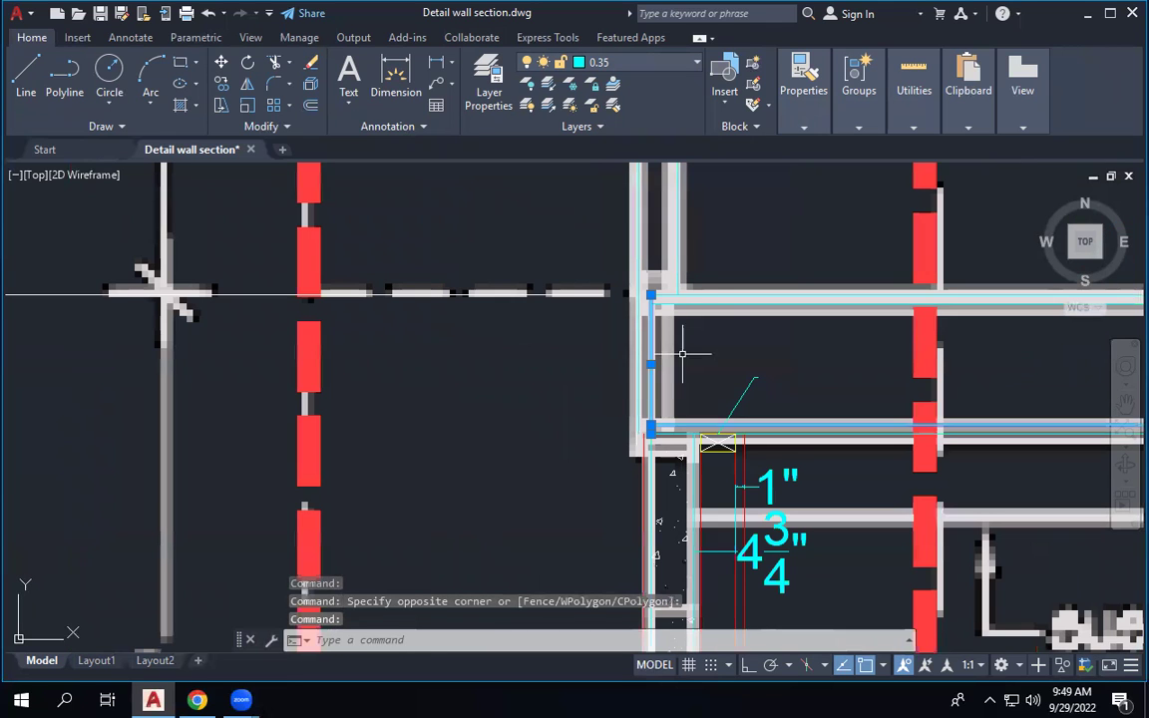
pyautogui.click(721, 296)
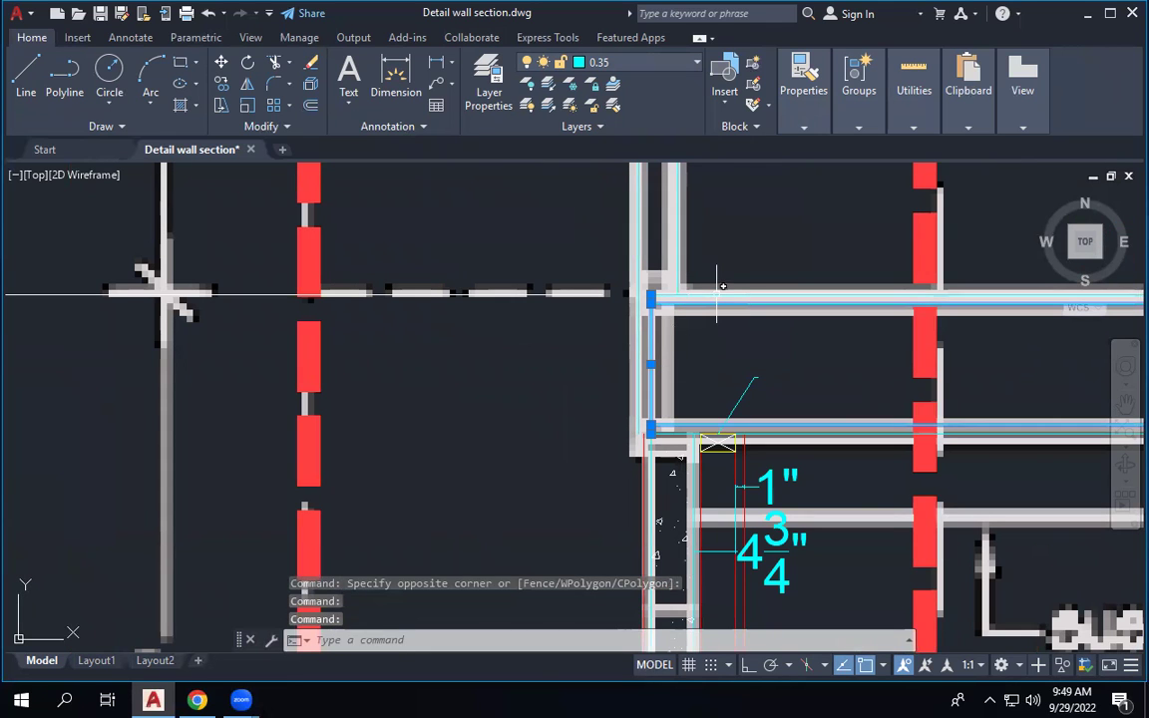
pyautogui.click(649, 63)
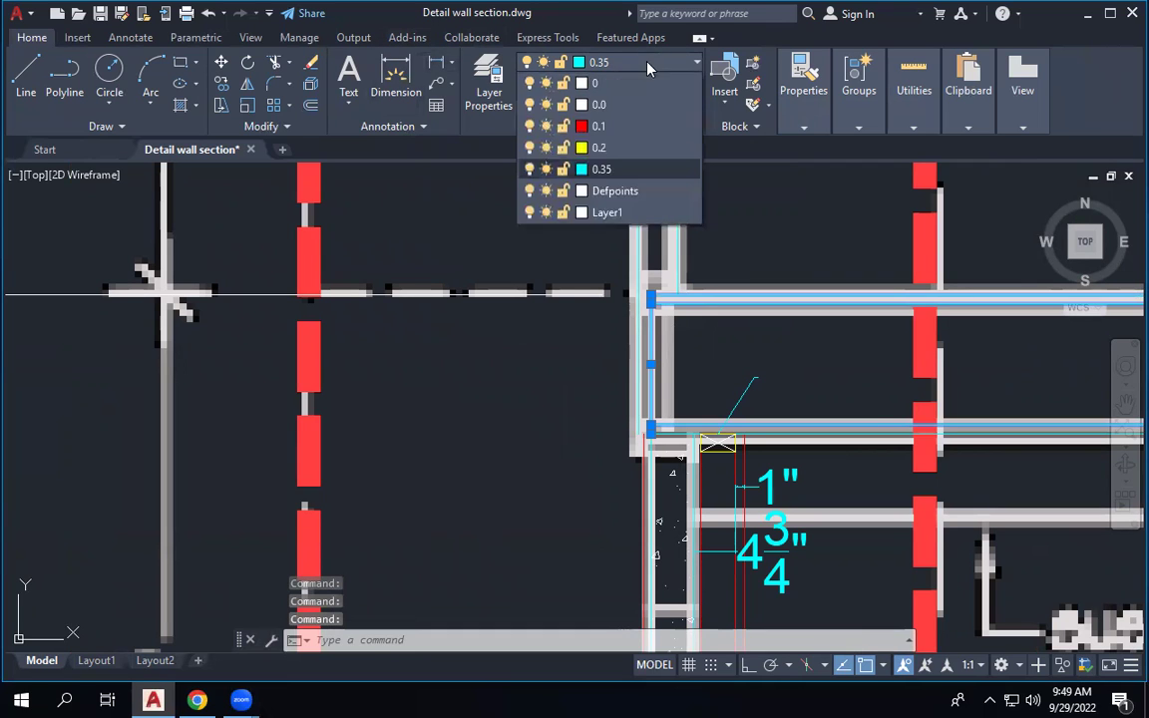
pyautogui.click(604, 127)
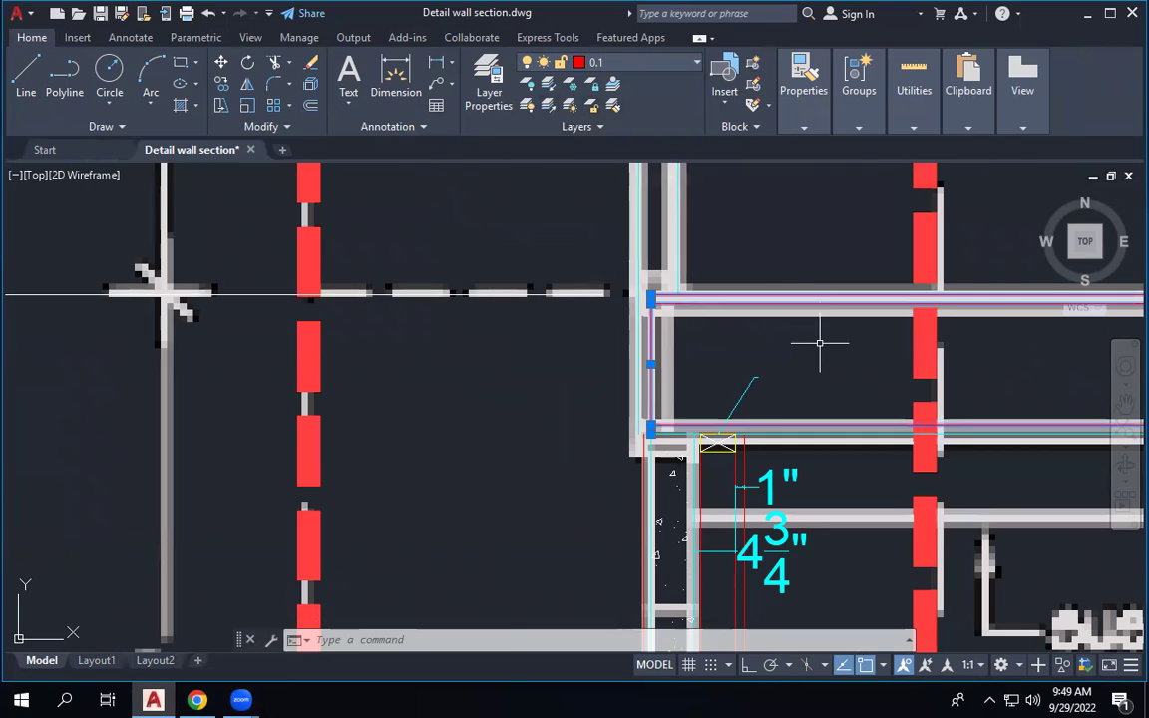
pyautogui.scroll(4, 820, 343)
pyautogui.press('Escape')
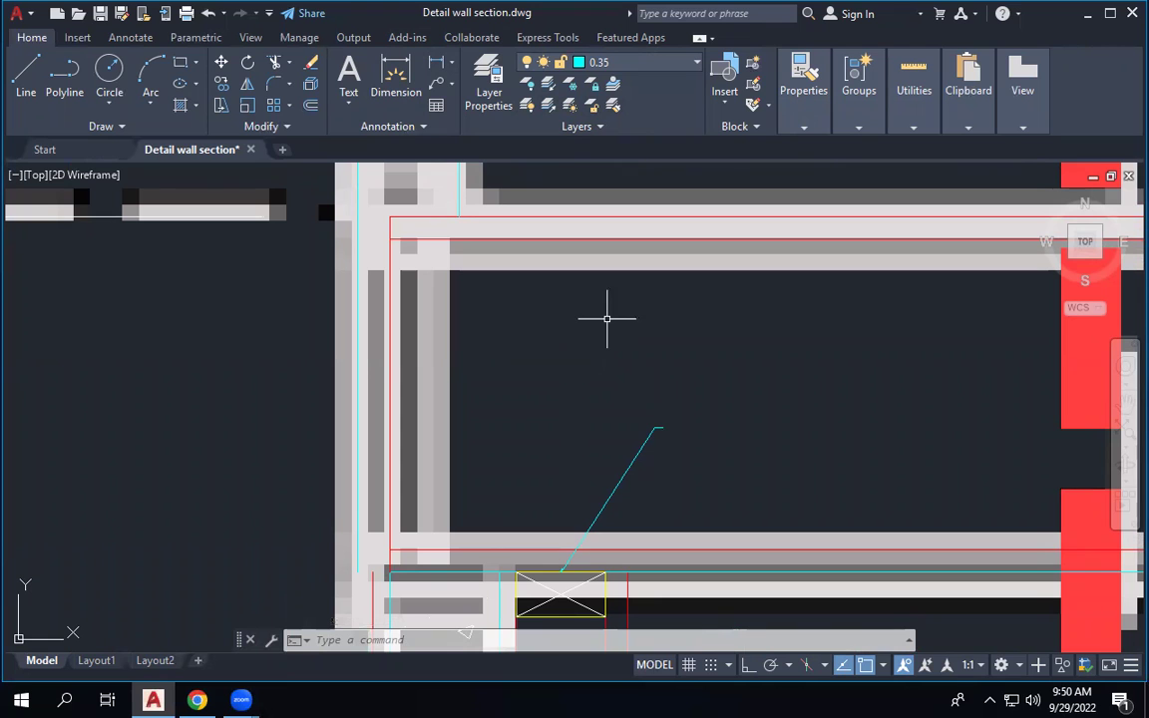
# Set the fade of the building section PDF underlay to 79 and view the drafted wall over it.
pyautogui.scroll(-6, 481, 324)
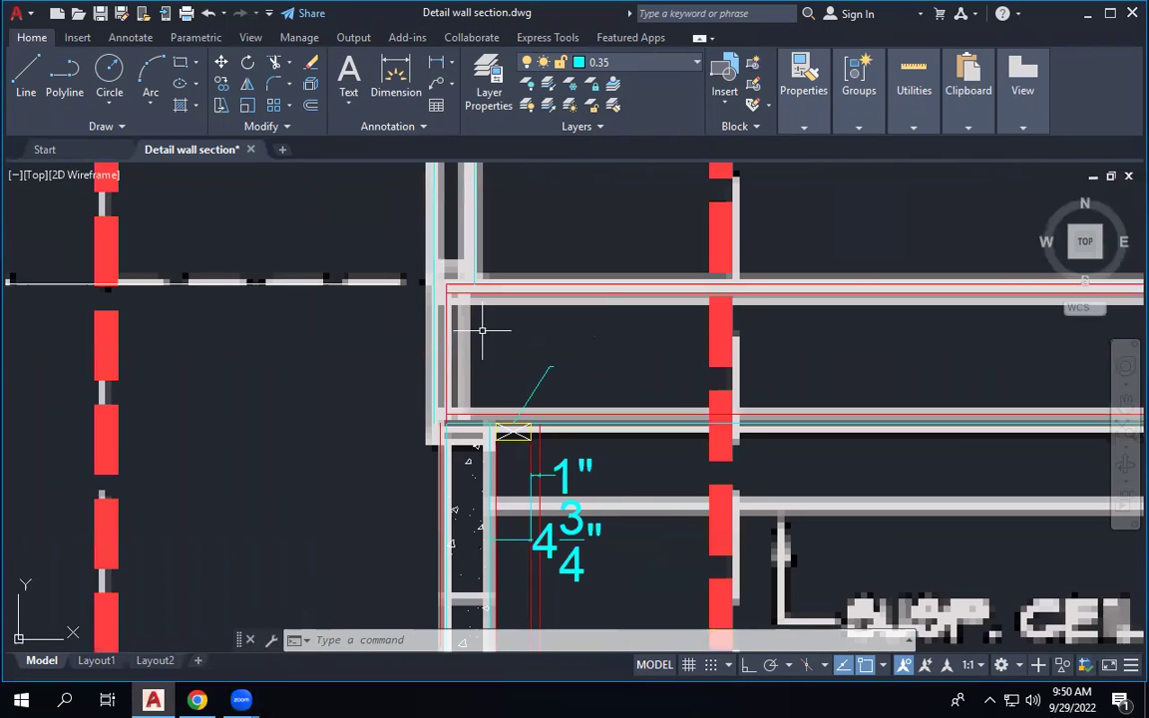
pyautogui.scroll(-5, 480, 323)
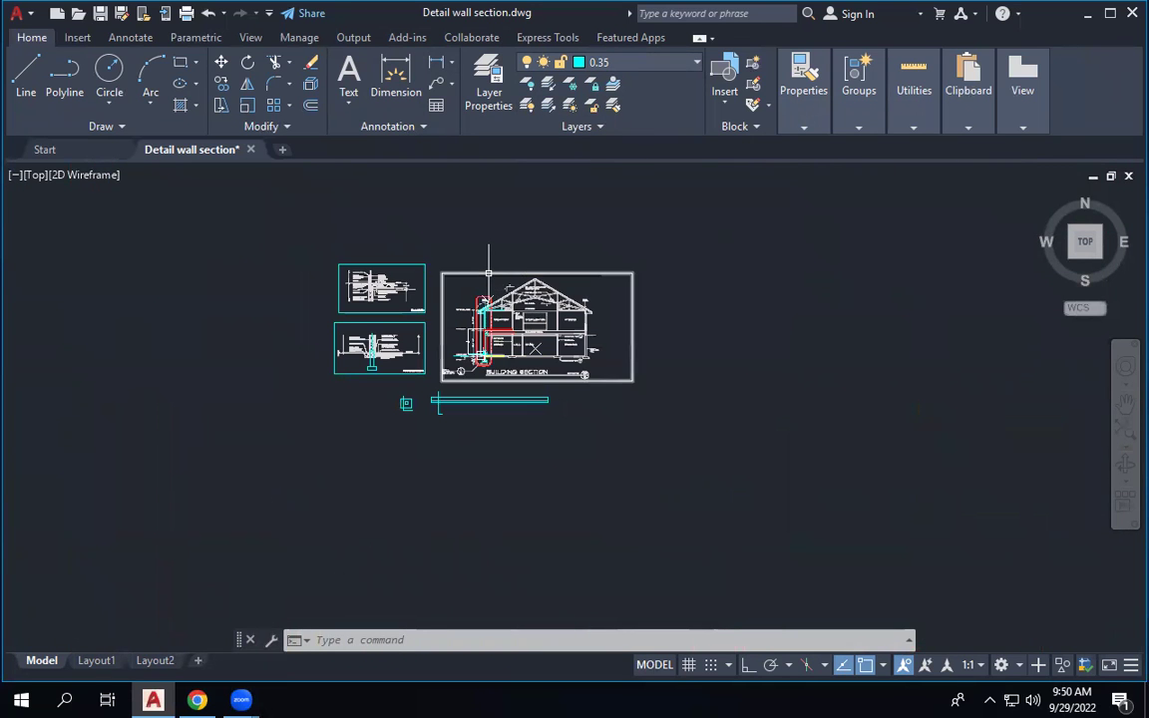
pyautogui.click(489, 272)
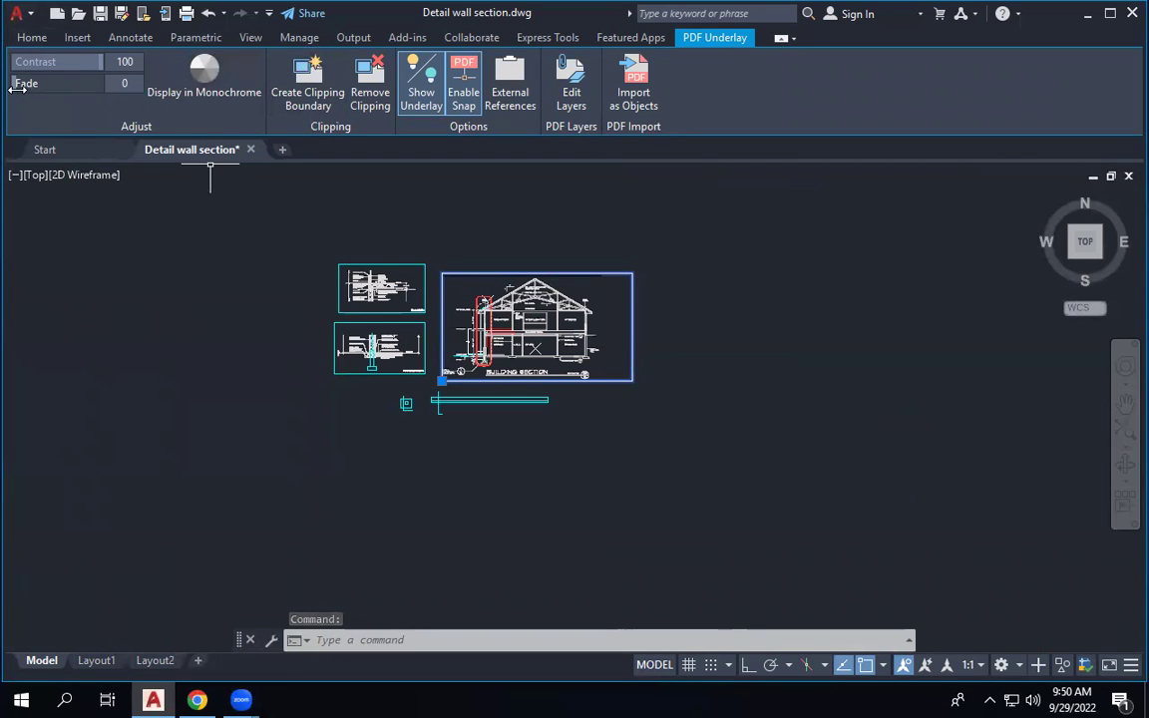
pyautogui.moveTo(65, 88); pyautogui.dragTo(116, 84)
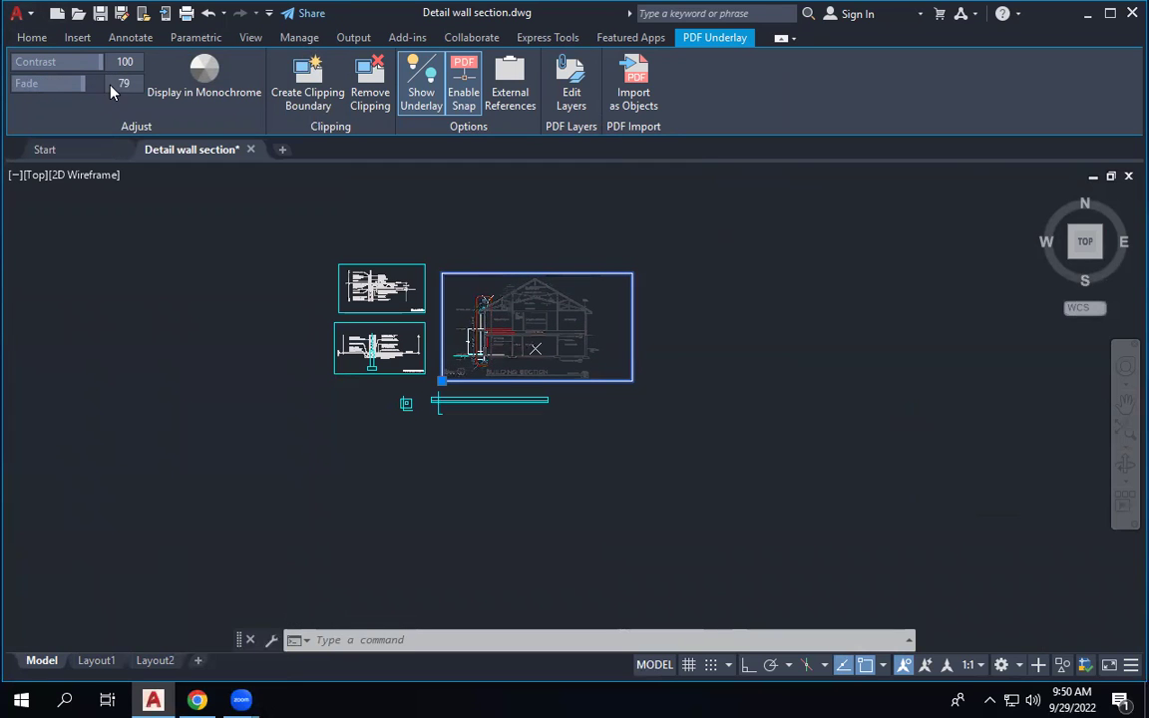
pyautogui.scroll(8, 513, 308)
pyautogui.scroll(5, 361, 453)
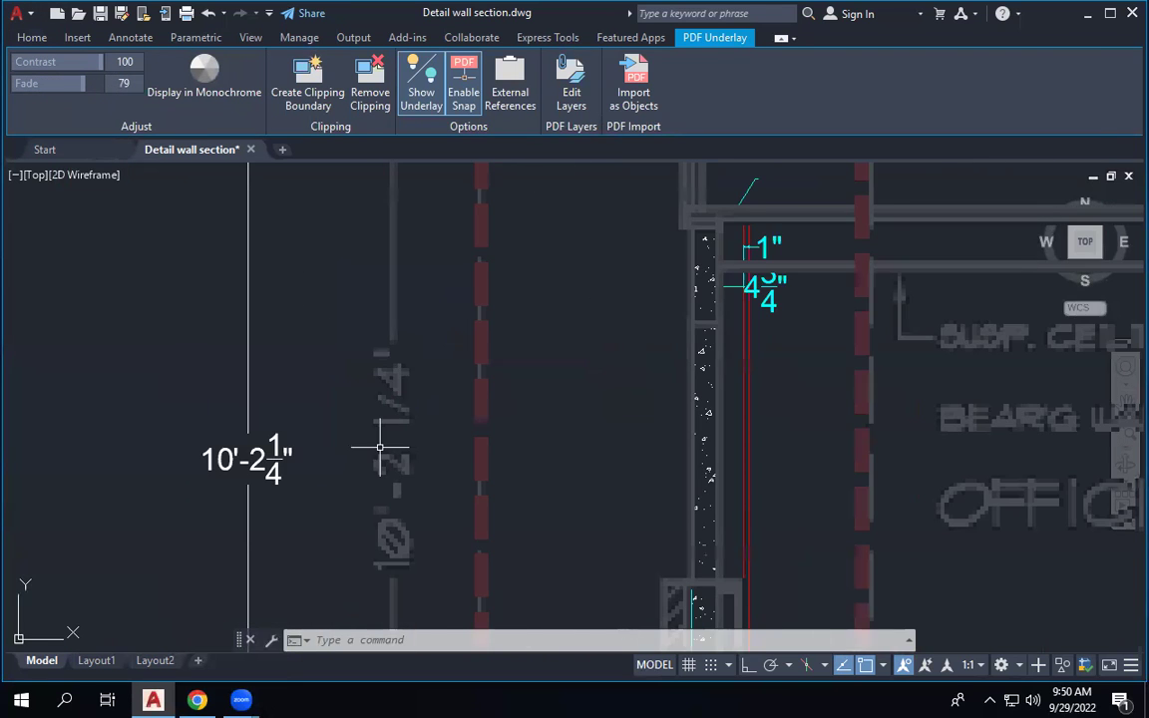
# Shorten the bottom chord's lower line by stretching its outer end from the concrete wall's outer face to its inner face.
pyautogui.scroll(-3, 629, 333)
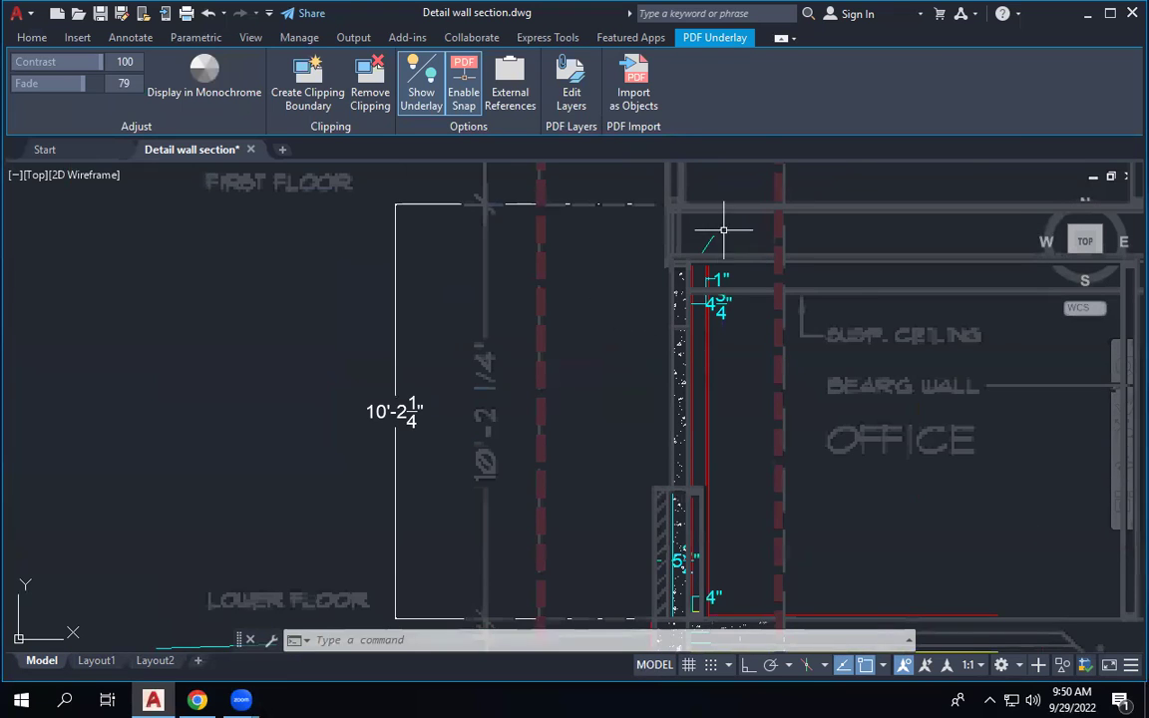
pyautogui.scroll(5, 720, 237)
pyautogui.press('Escape')
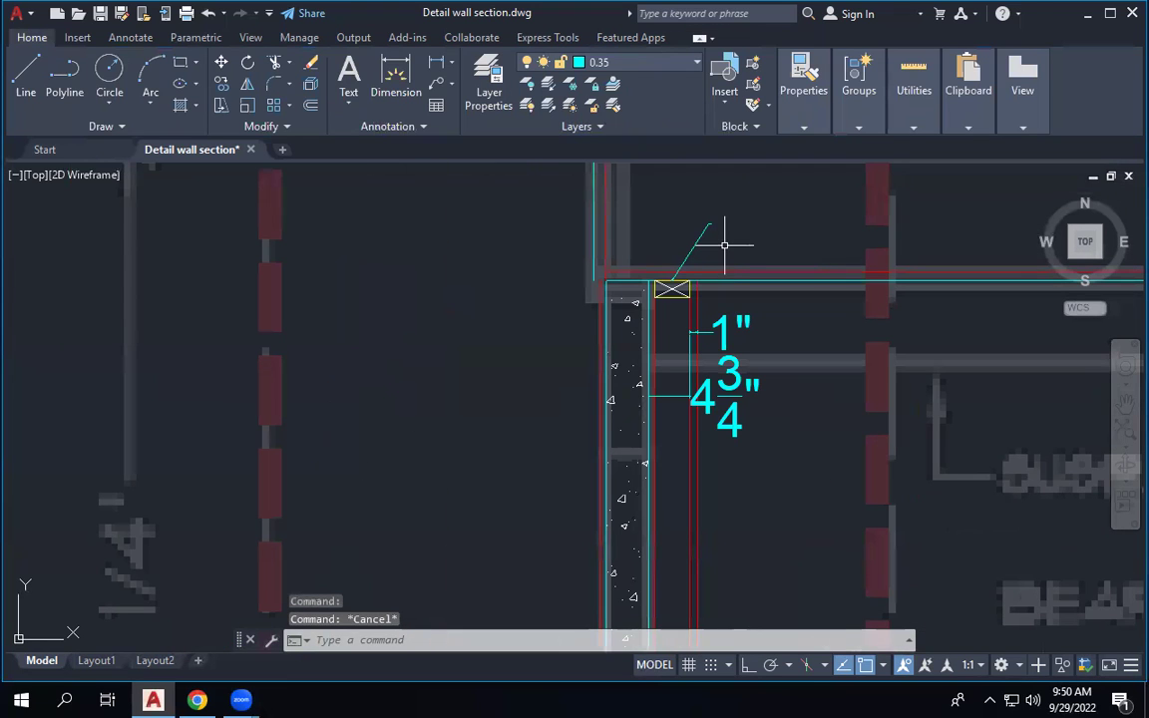
pyautogui.scroll(-3, 738, 409)
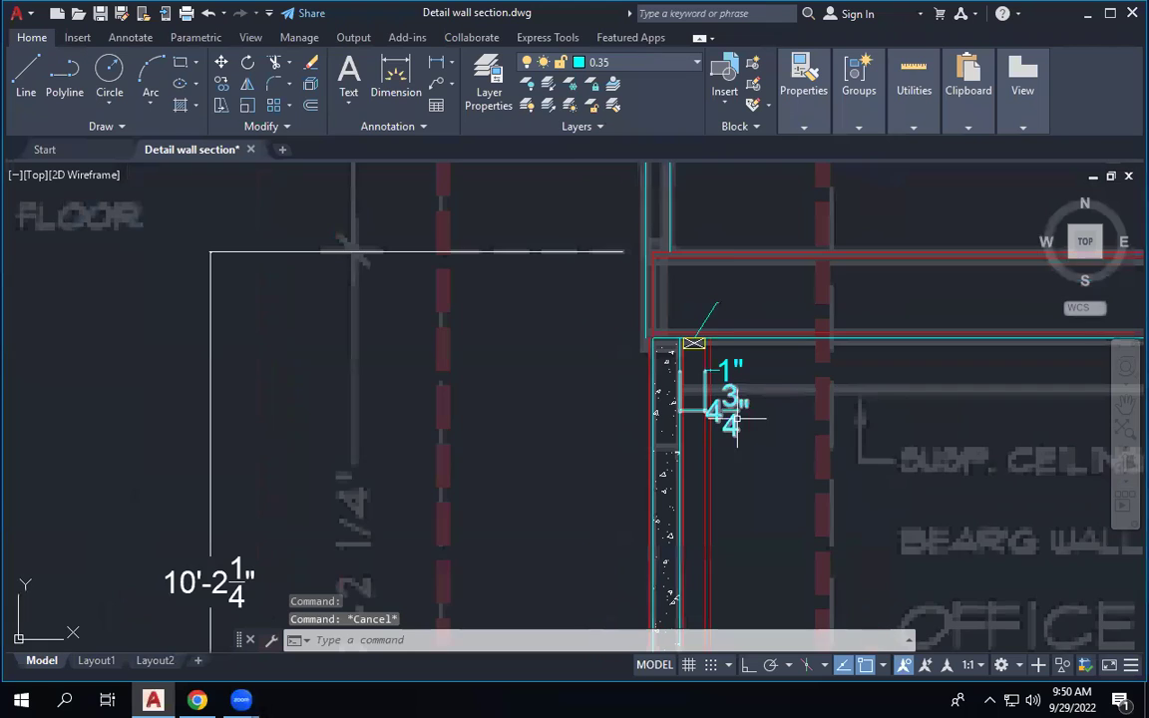
pyautogui.scroll(2, 733, 249)
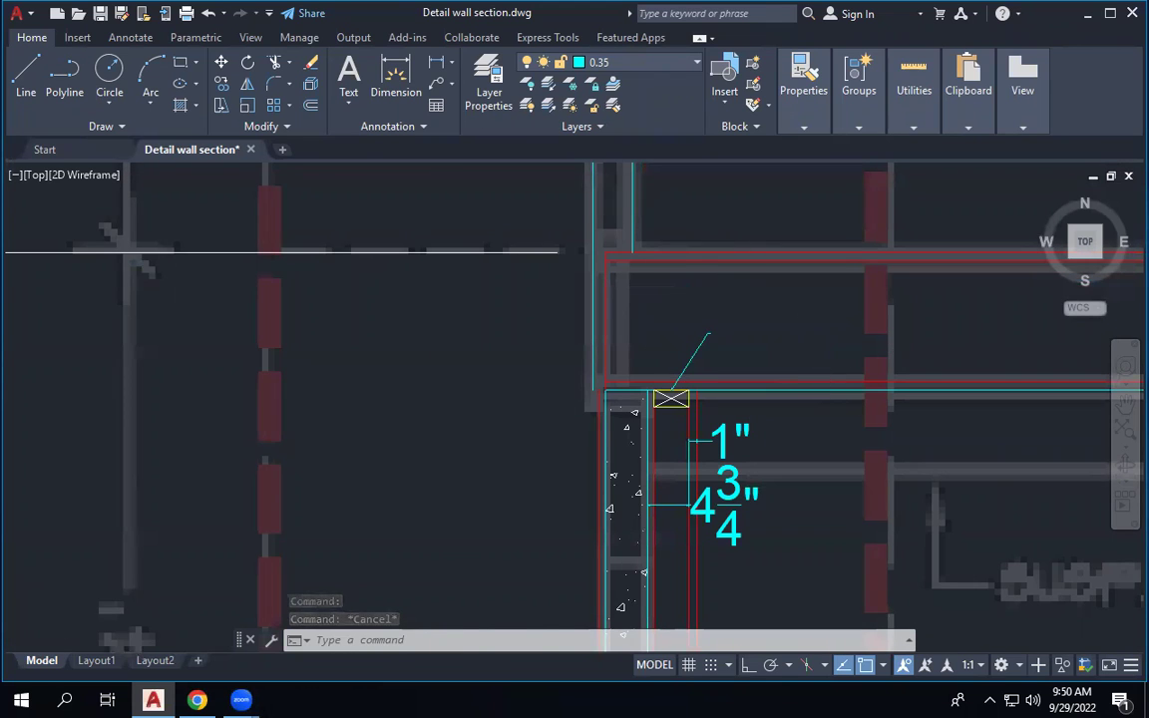
pyautogui.scroll(2, 826, 357)
pyautogui.moveTo(803, 297); pyautogui.dragTo(808, 361, button='middle')
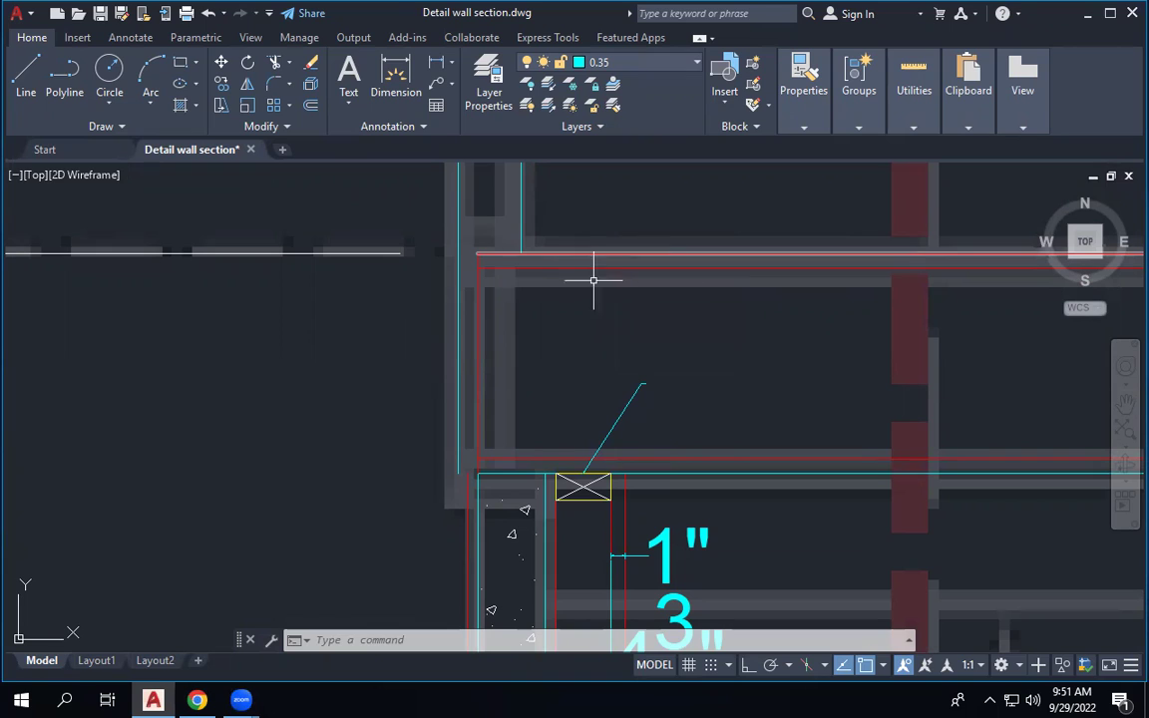
pyautogui.click(751, 472)
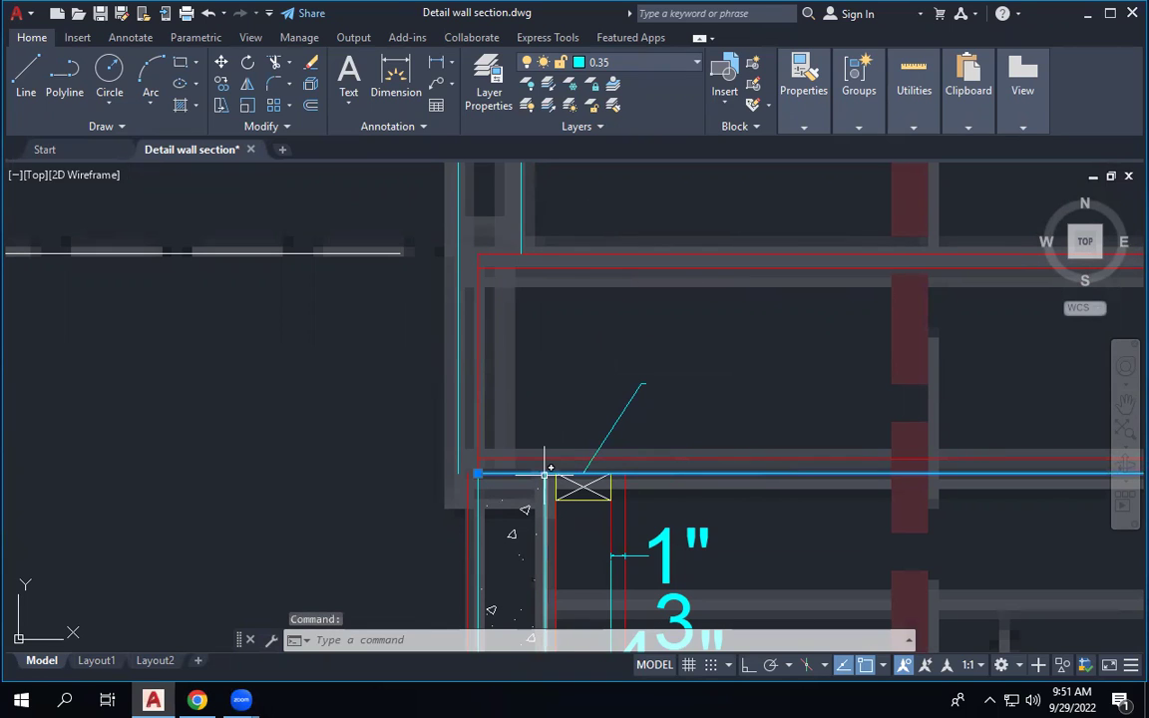
pyautogui.scroll(3, 459, 465)
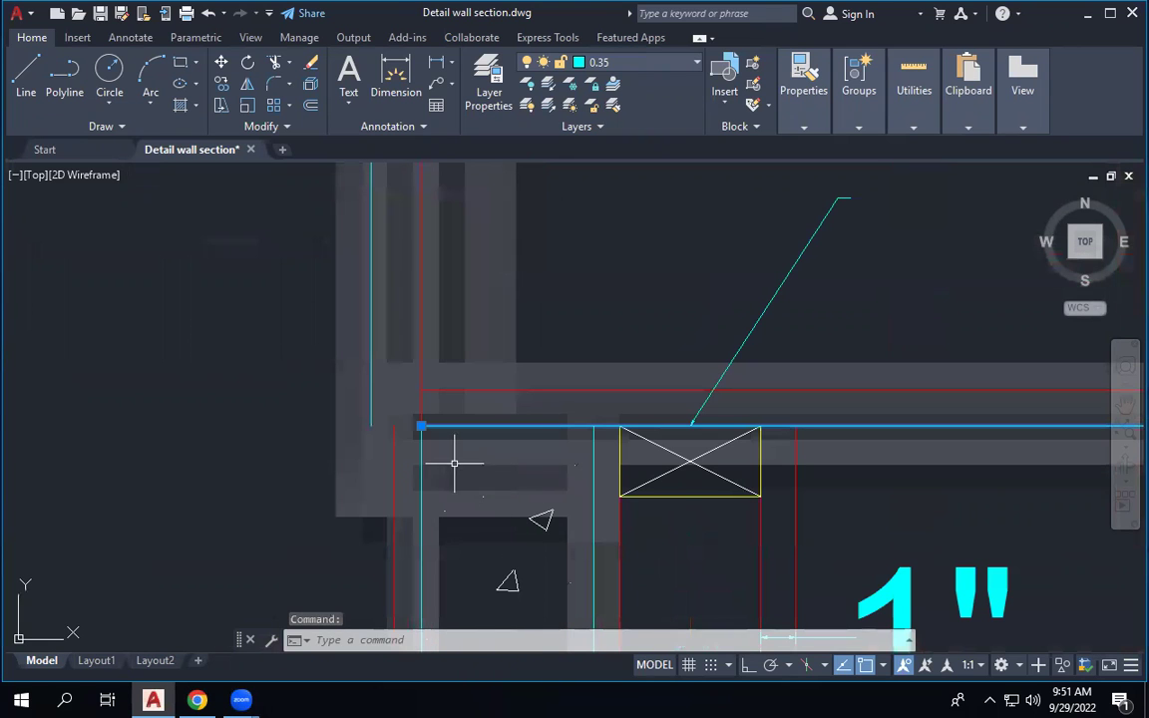
pyautogui.click(421, 427)
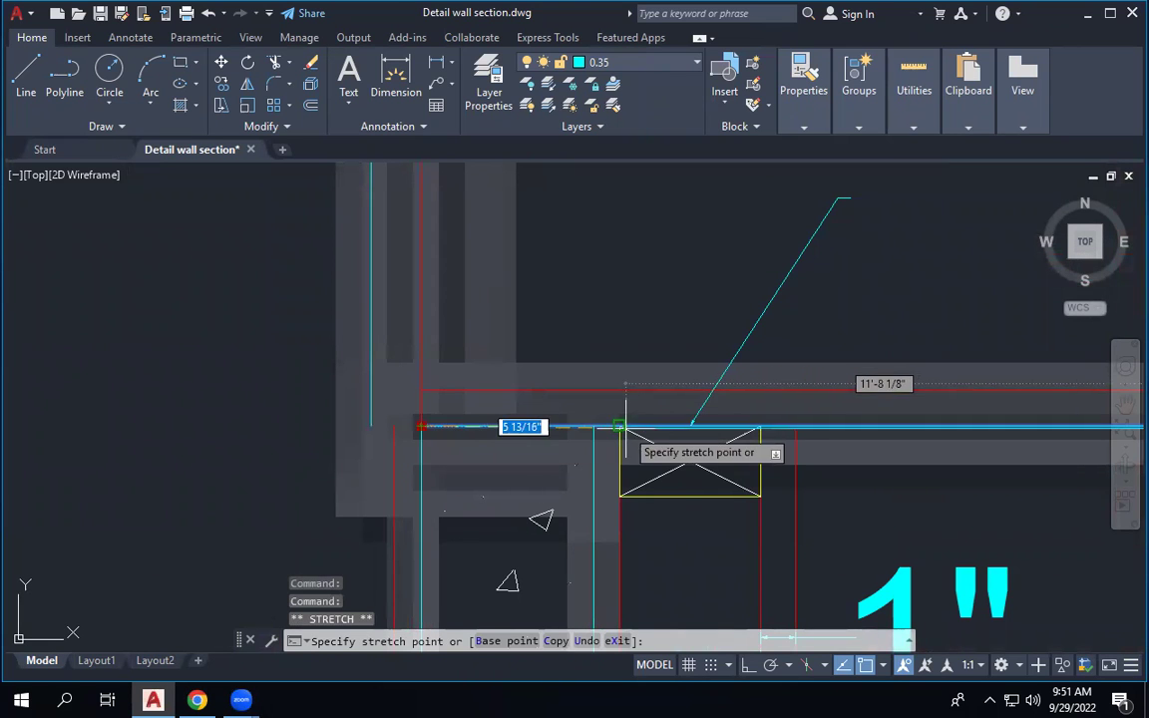
pyautogui.click(593, 425)
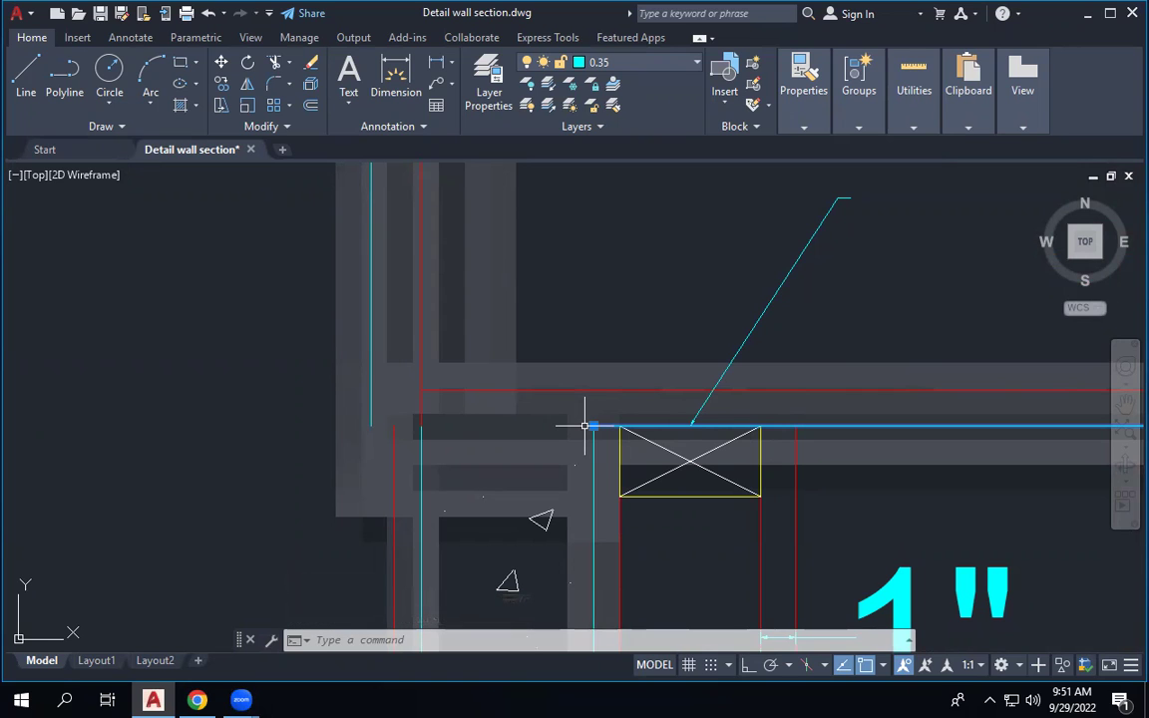
# Draw a horizontal line across the concrete wall top from its inner face to its outer face.
pyautogui.click(26, 75)
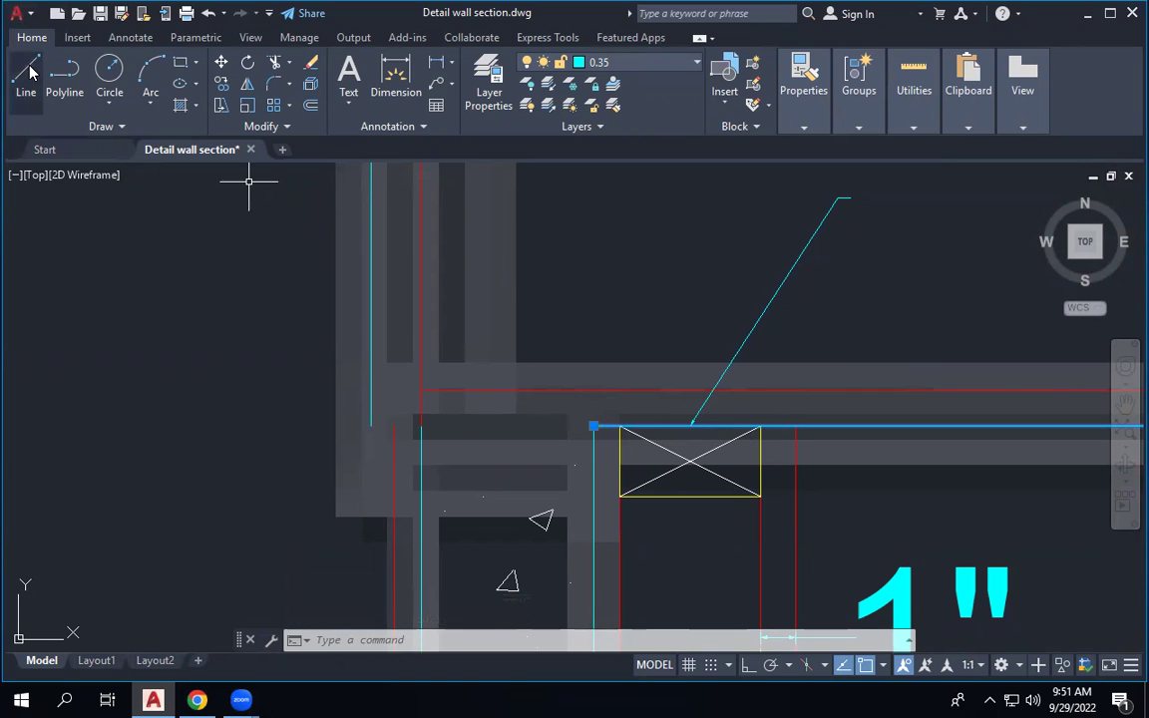
pyautogui.click(594, 426)
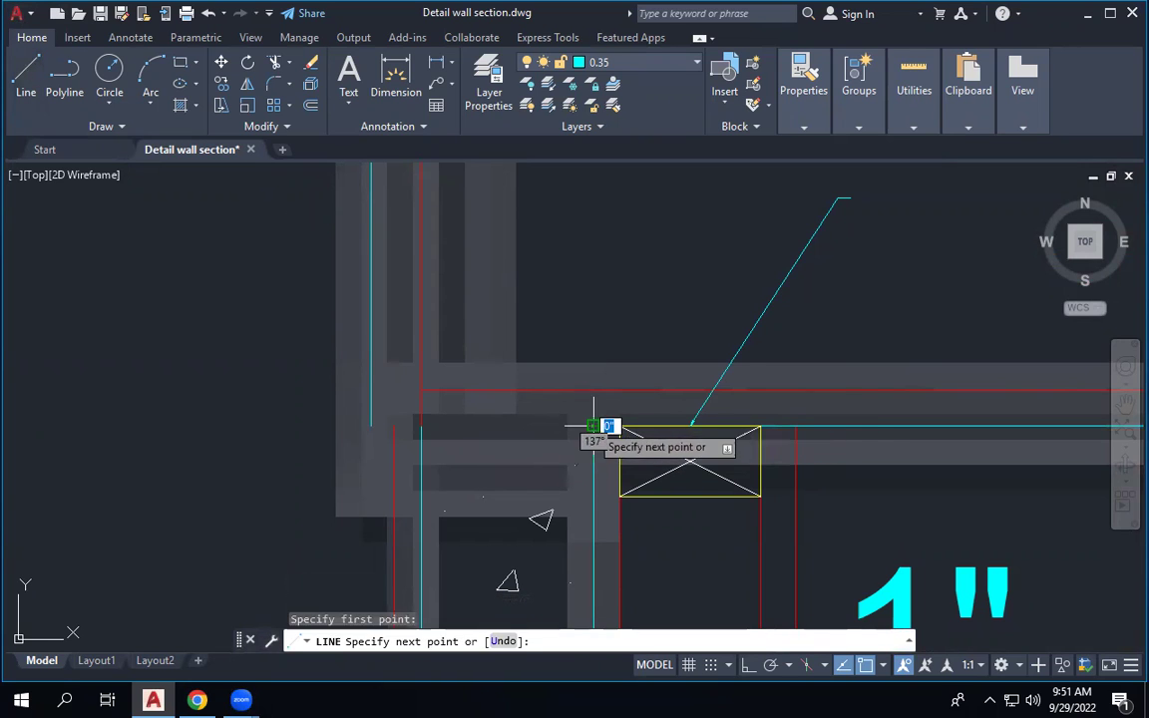
pyautogui.click(422, 426)
pyautogui.press('Escape')
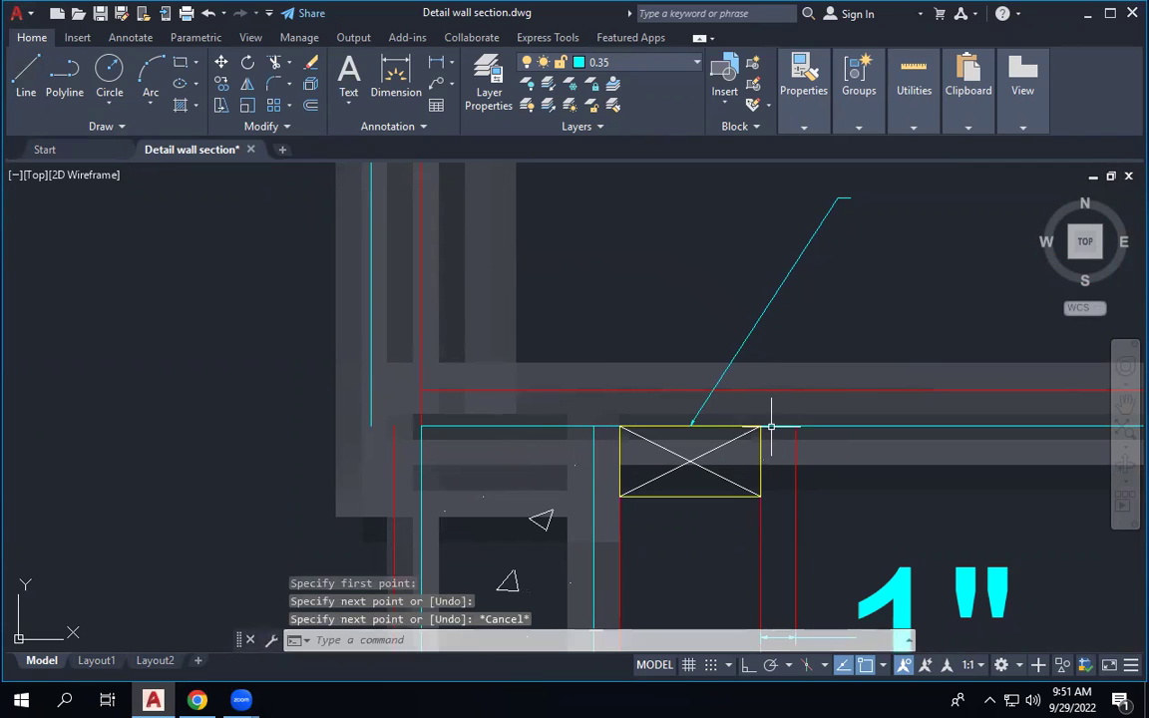
# Move the bottom chord's lower line to layer 0.1.
pyautogui.click(828, 426)
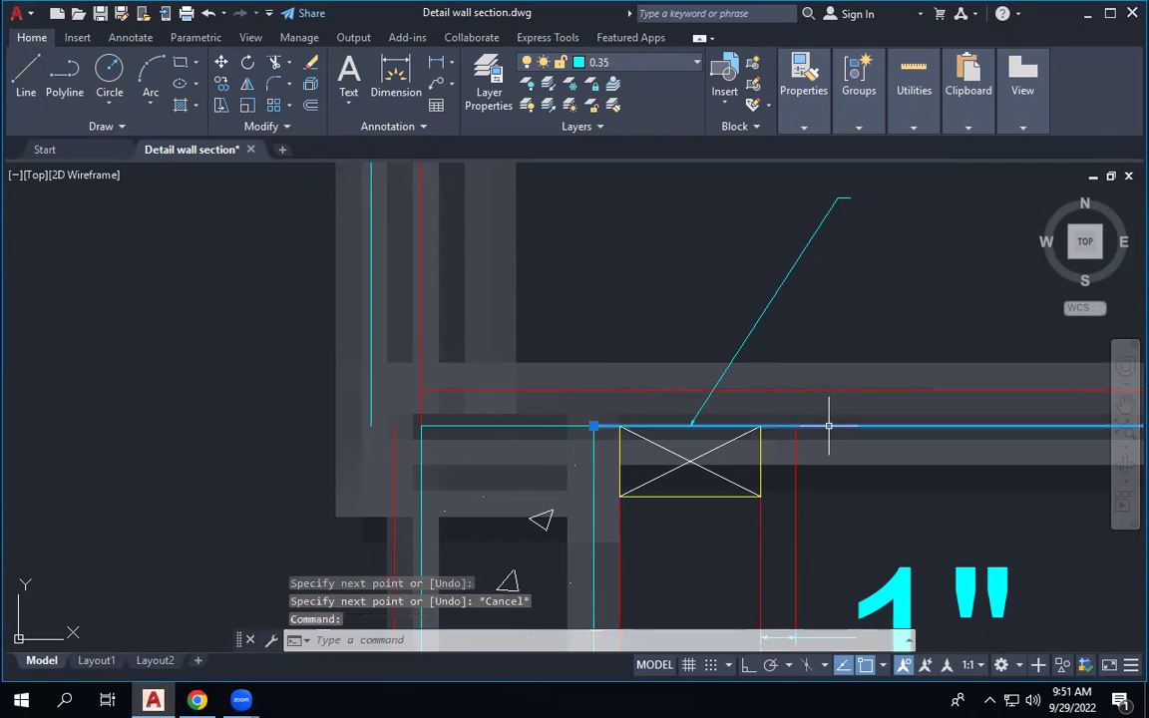
pyautogui.click(607, 66)
pyautogui.click(599, 123)
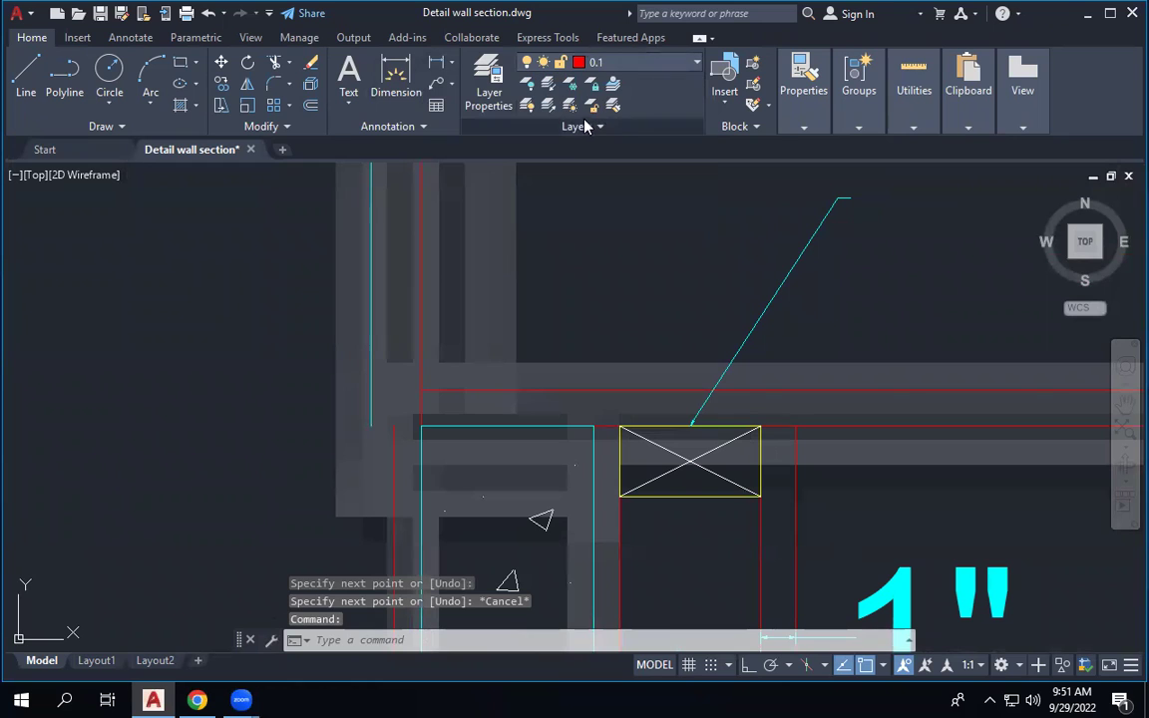
pyautogui.press('Escape')
# Examine how the truss end, the upper wall lines and the concrete wall top align with the building section underlay.
pyautogui.scroll(-3, 548, 259)
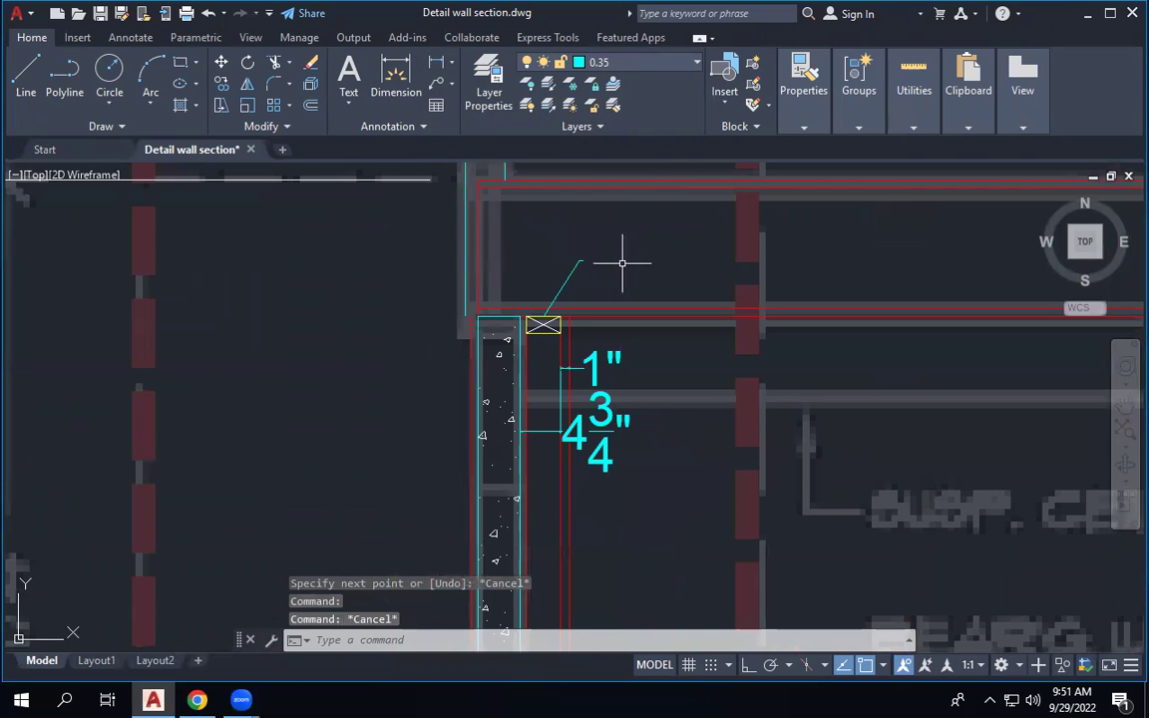
pyautogui.scroll(2, 579, 263)
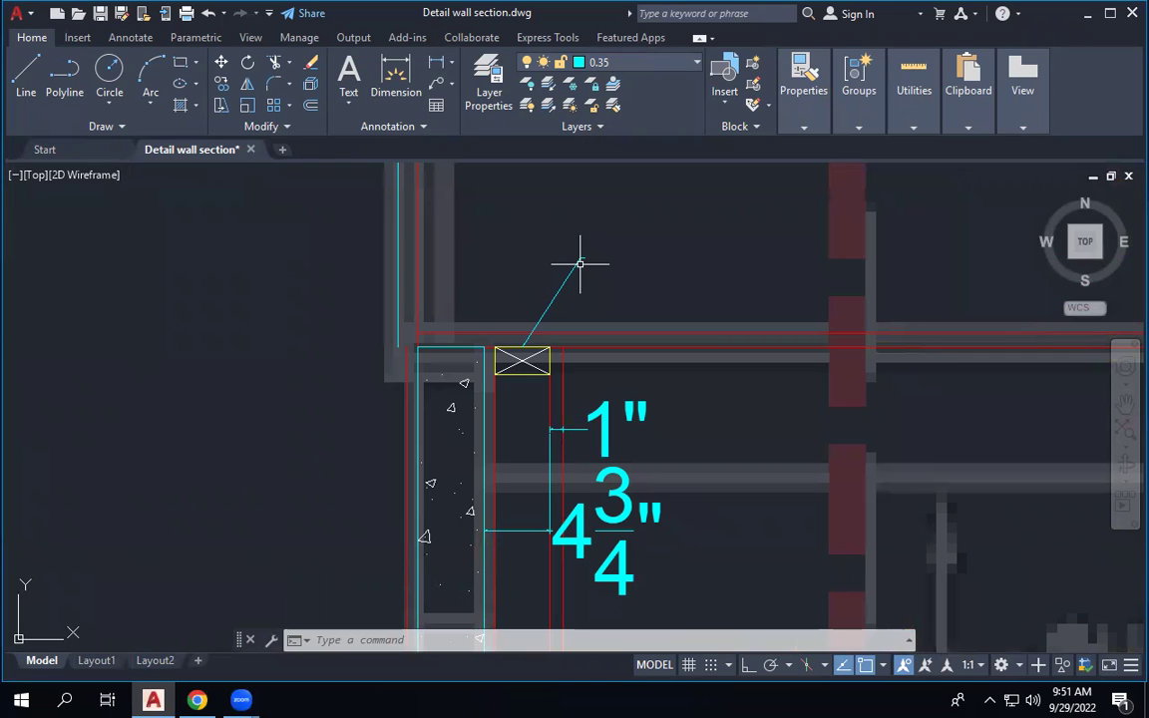
pyautogui.scroll(4, 521, 367)
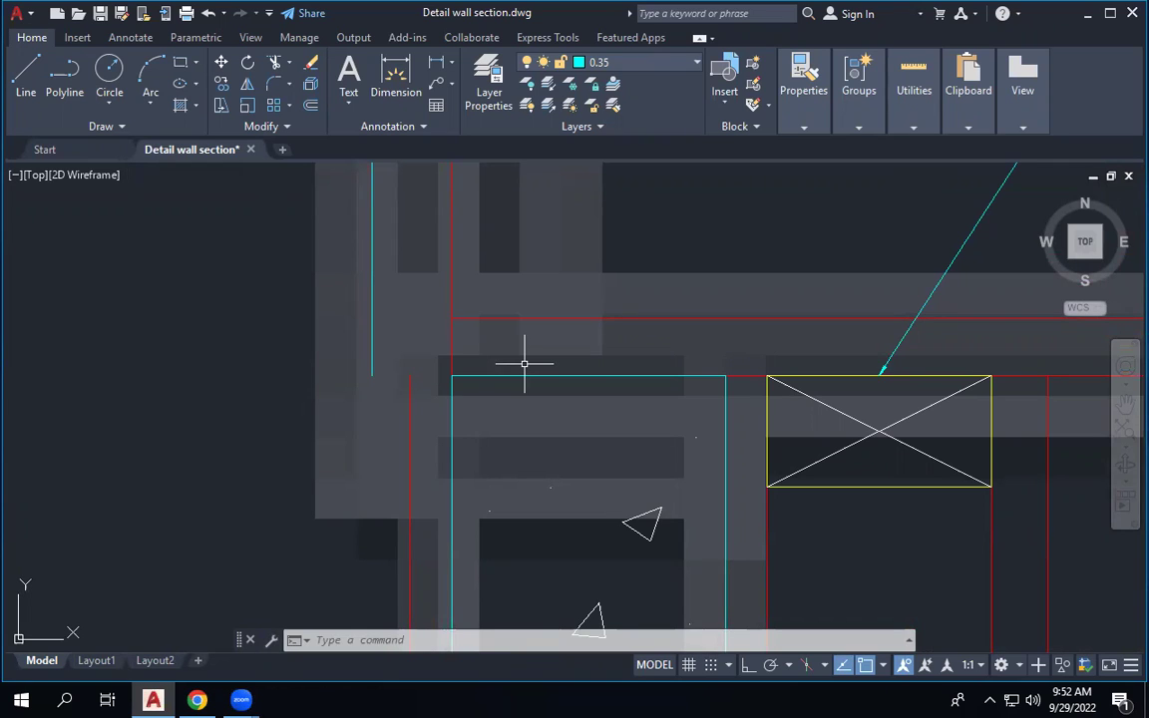
pyautogui.scroll(-5, 514, 319)
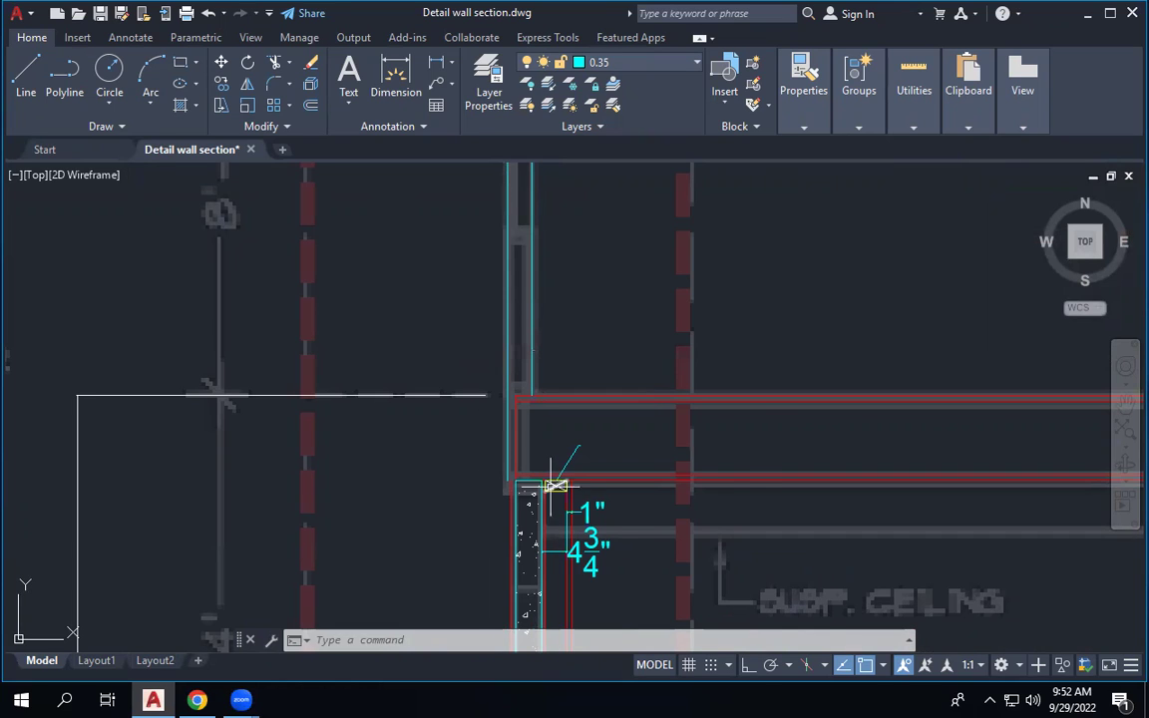
pyautogui.scroll(2, 551, 486)
pyautogui.scroll(1, 550, 486)
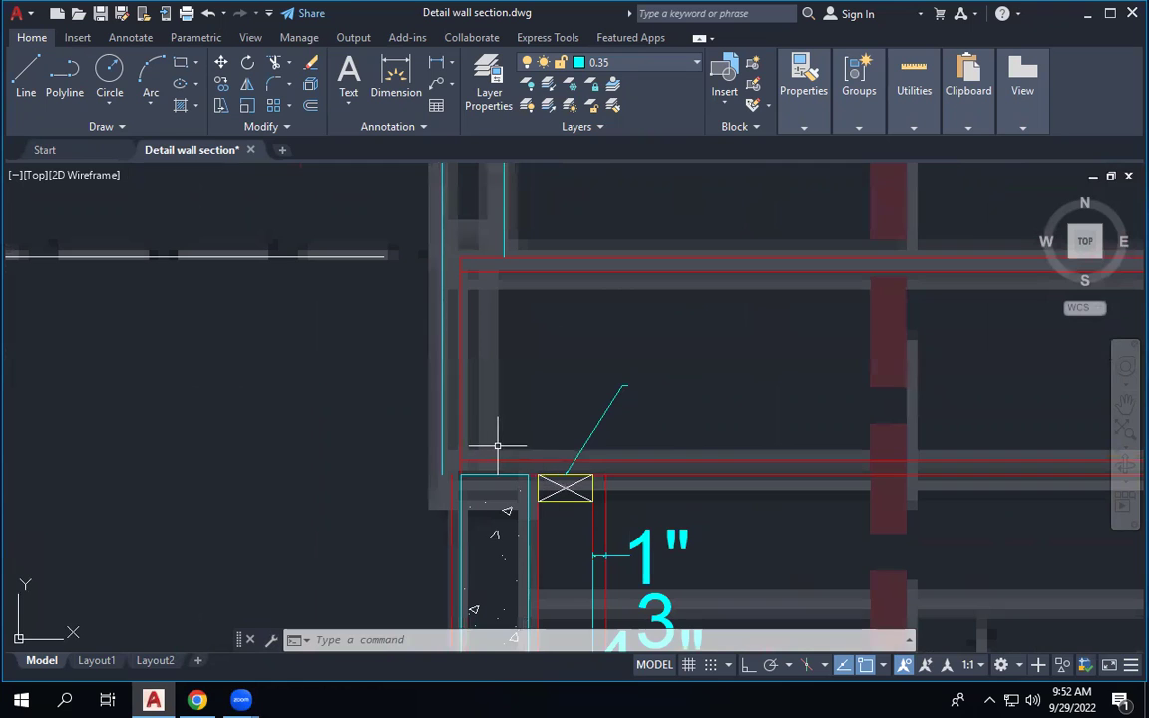
pyautogui.scroll(-5, 500, 454)
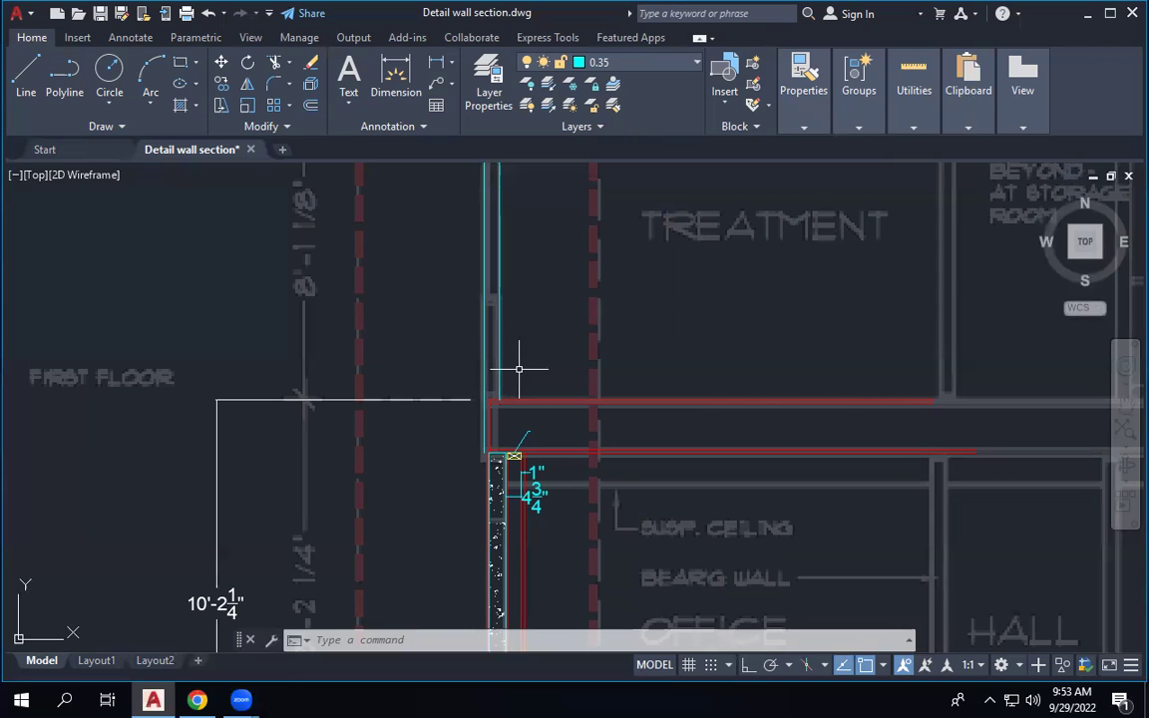
pyautogui.scroll(5, 425, 398)
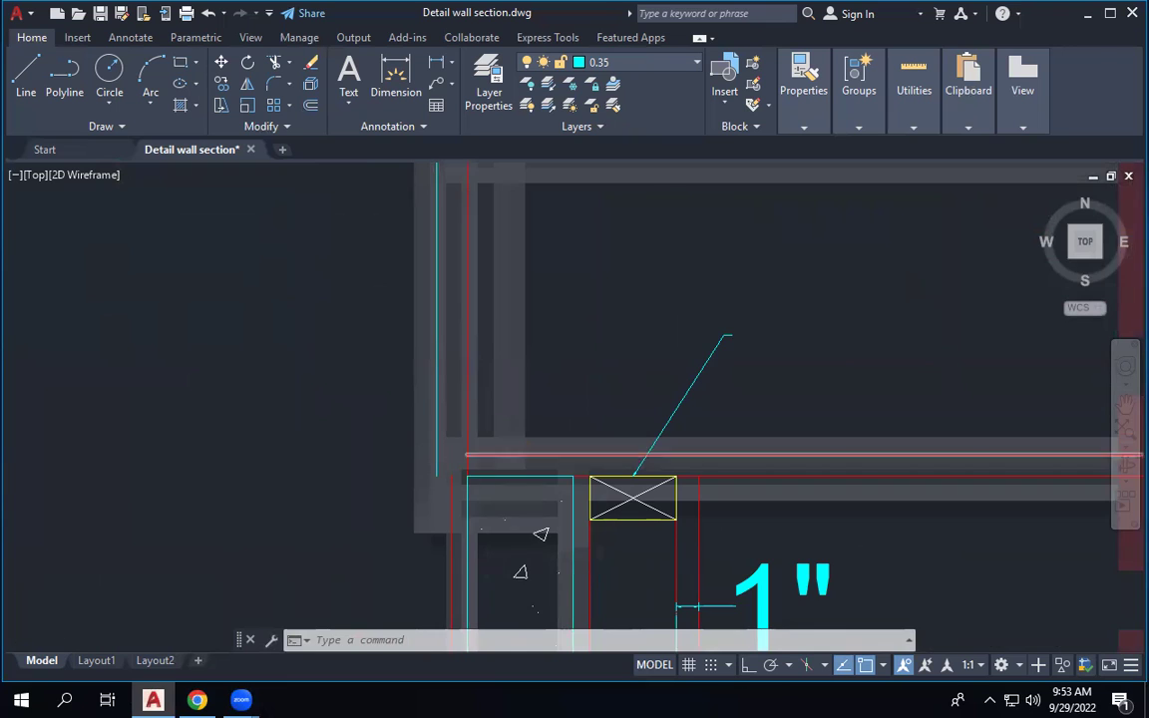
pyautogui.scroll(-4, 479, 454)
pyautogui.scroll(1, 487, 451)
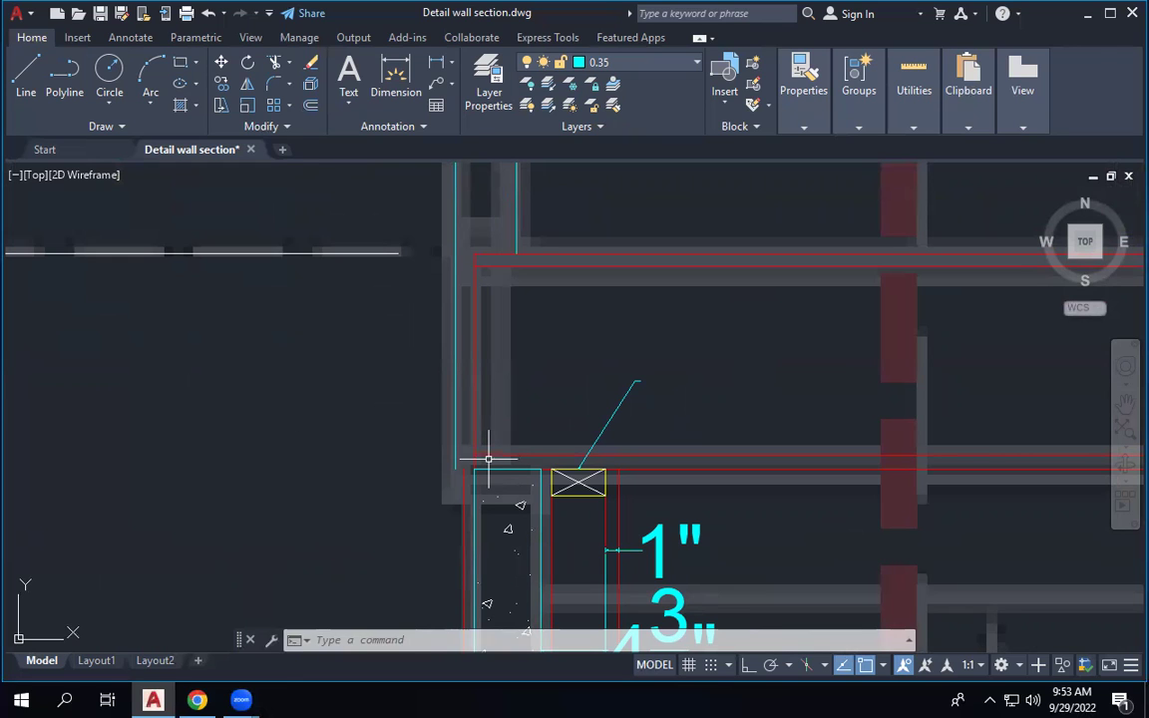
pyautogui.scroll(4, 489, 459)
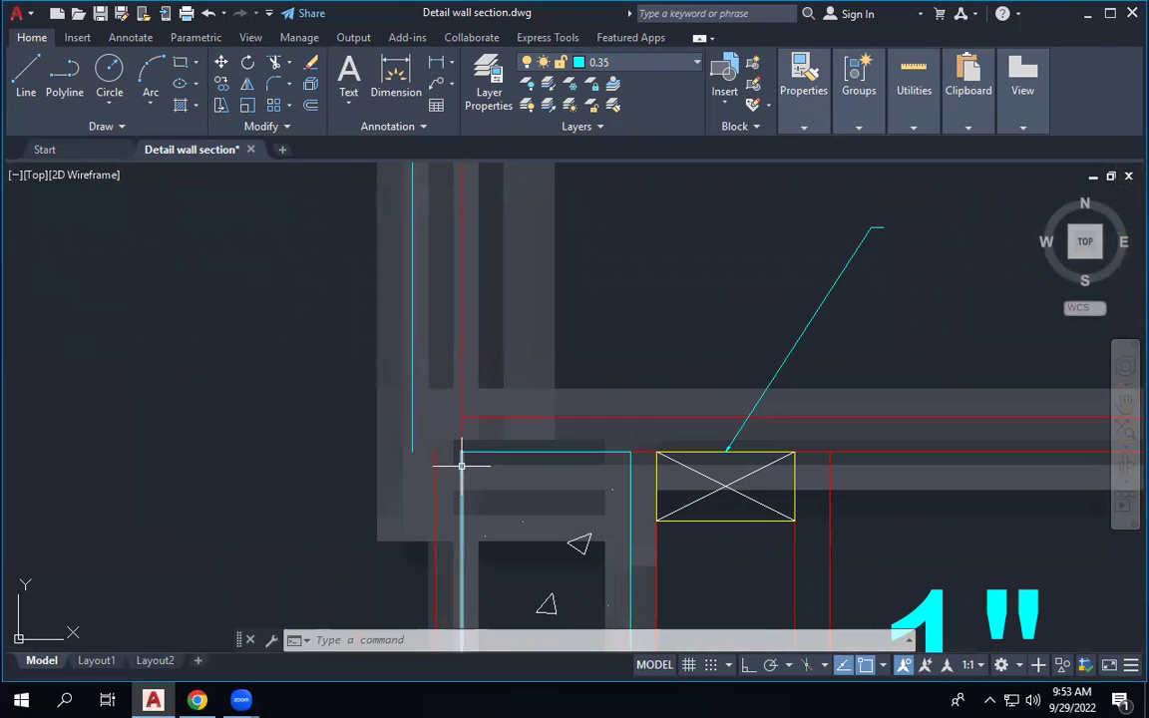
# Stretch the truss end line and the outer ends of its chord lines out to the upper wall's outer line, excluding the concrete wall lines.
pyautogui.write('ST')
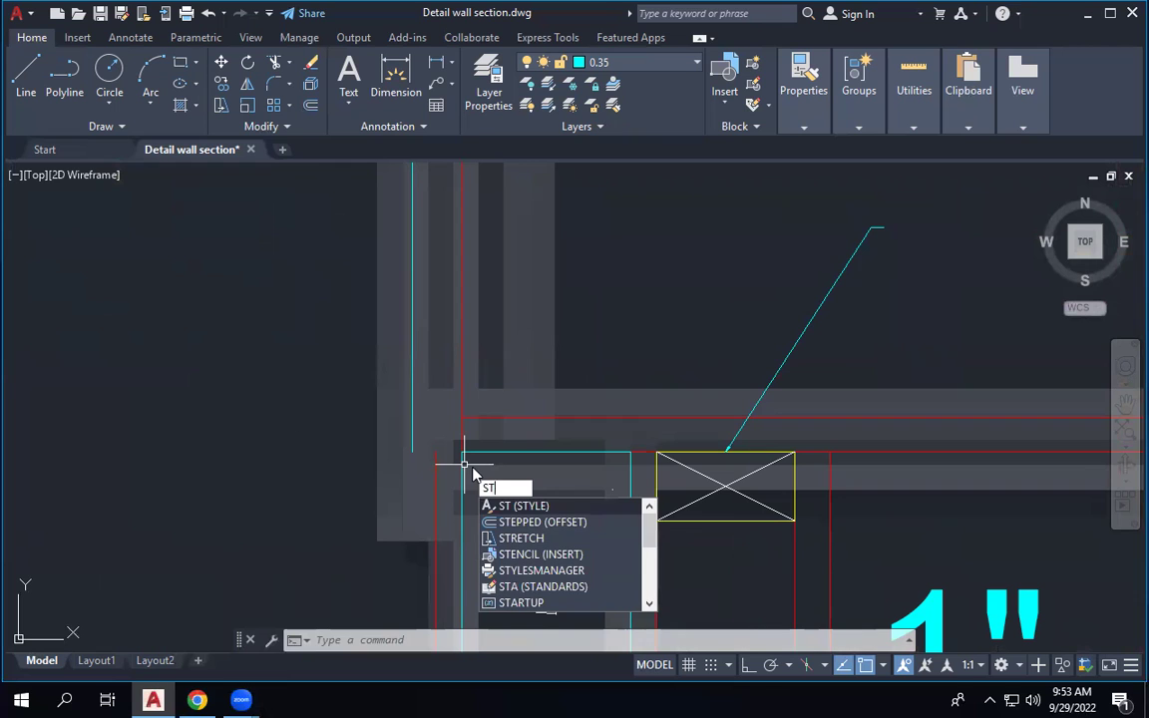
pyautogui.write('RETCH')
pyautogui.click(509, 506)
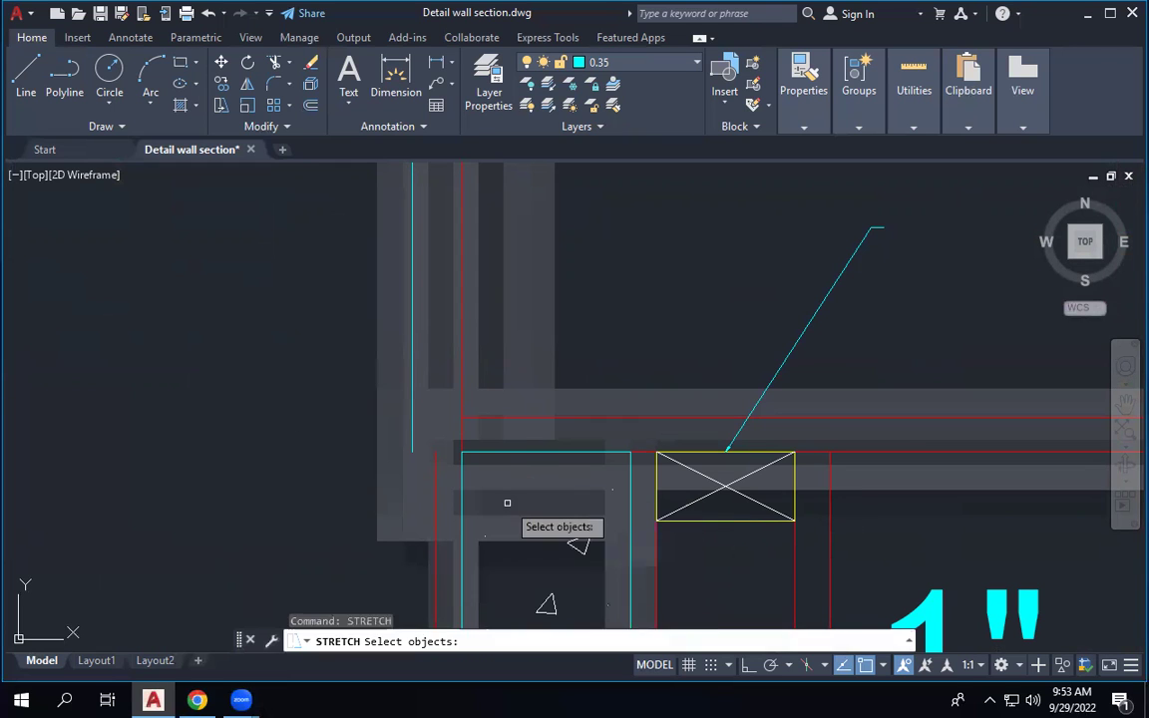
pyautogui.scroll(-4, 499, 478)
pyautogui.click(500, 477)
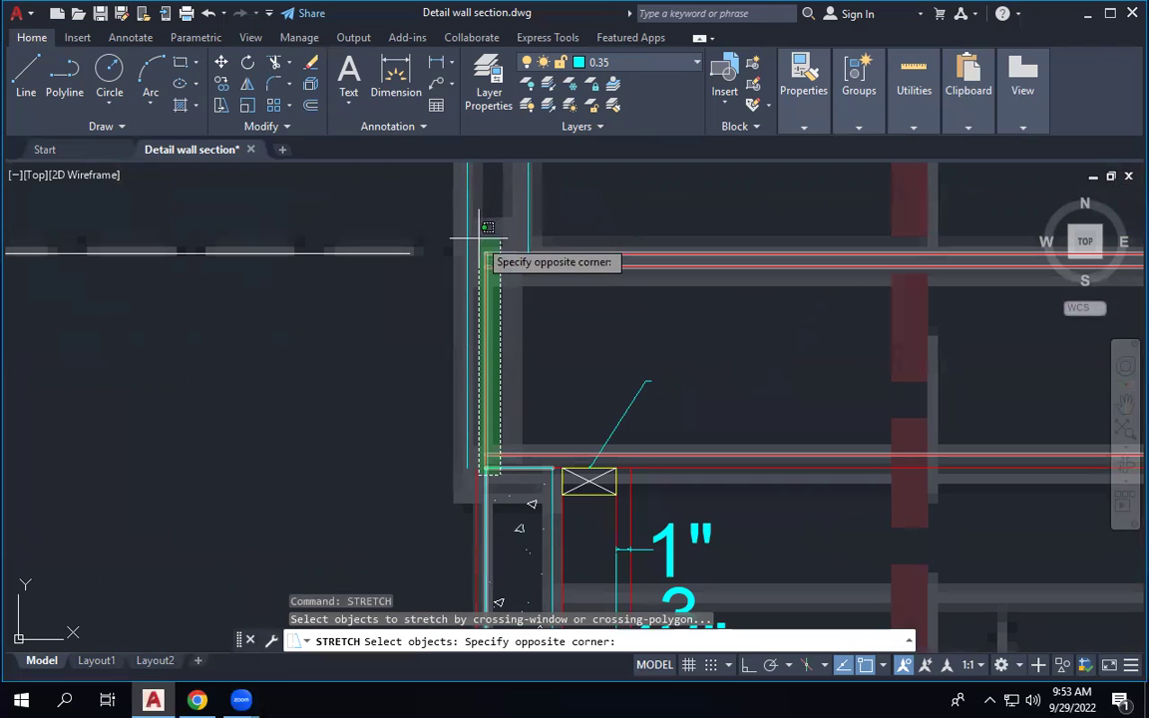
pyautogui.click(488, 226)
pyautogui.scroll(3, 510, 429)
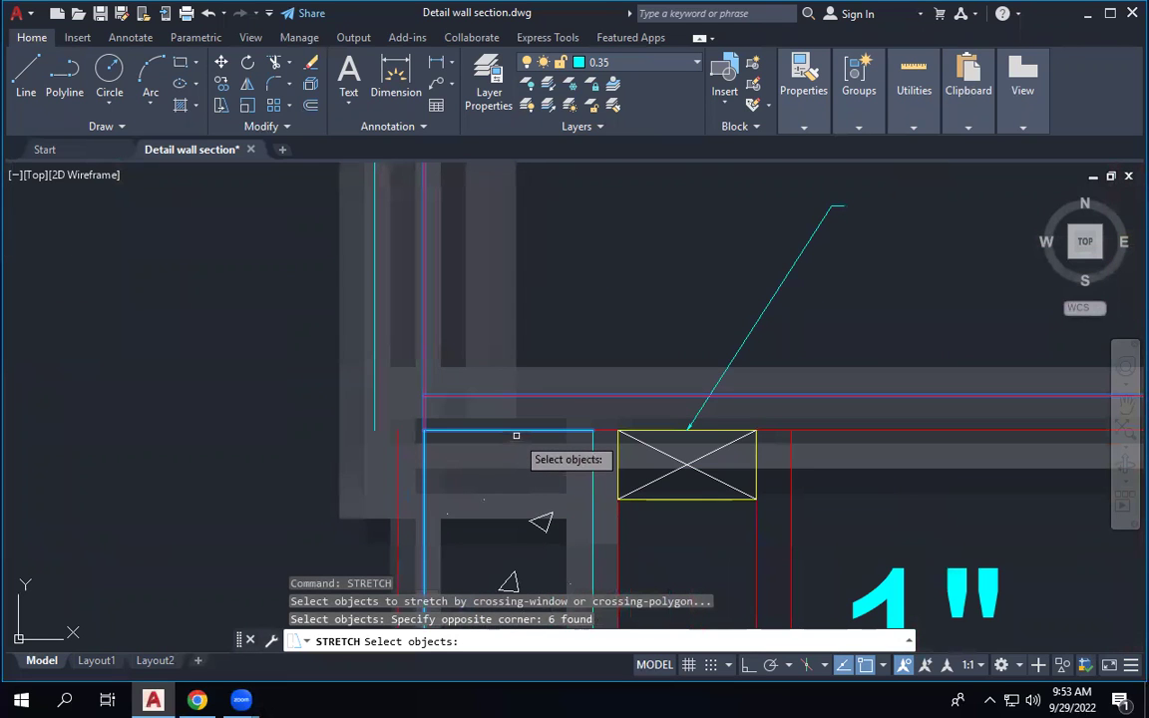
pyautogui.keyDown('shift'); pyautogui.click(515, 435); pyautogui.keyUp('shift')
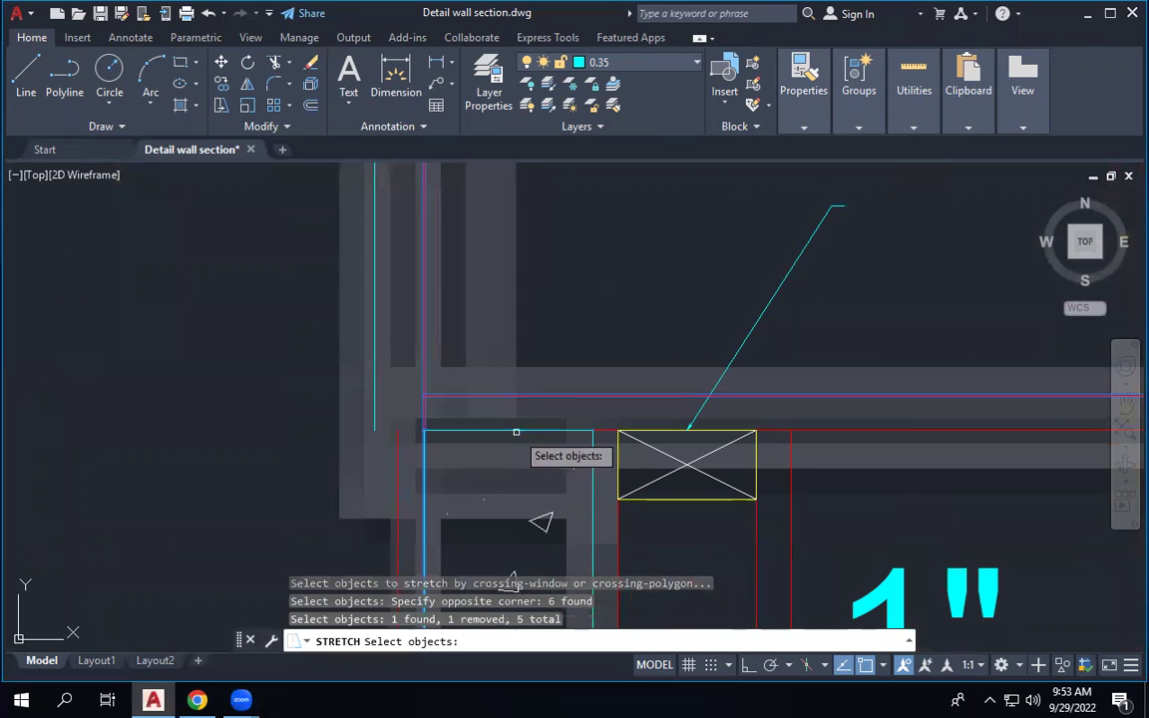
pyautogui.keyDown('shift'); pyautogui.click(426, 457); pyautogui.keyUp('shift')
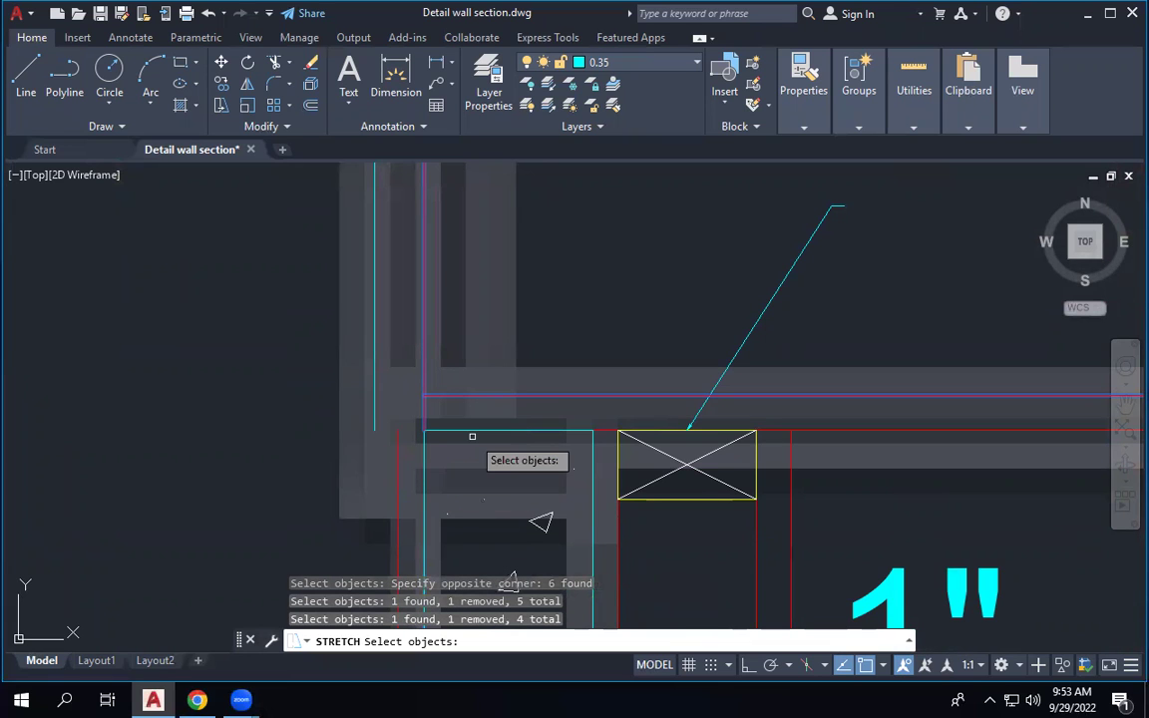
pyautogui.scroll(-3, 488, 436)
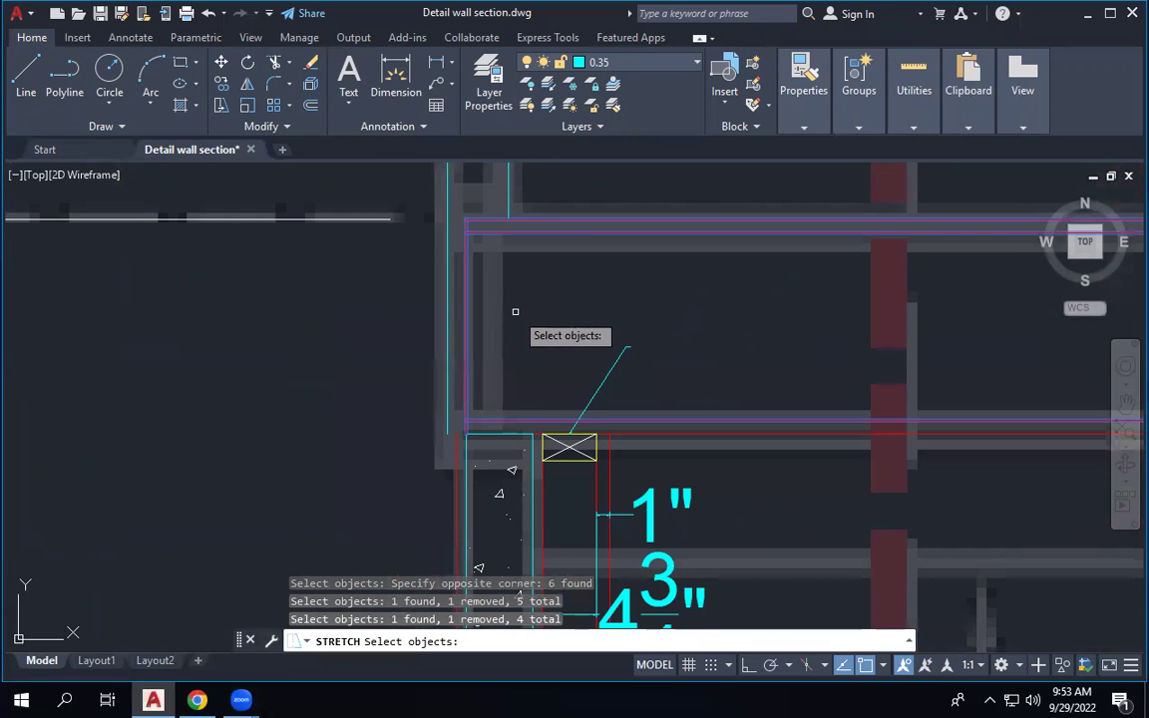
pyautogui.press('Return')
pyautogui.scroll(2, 462, 186)
pyautogui.click(468, 231)
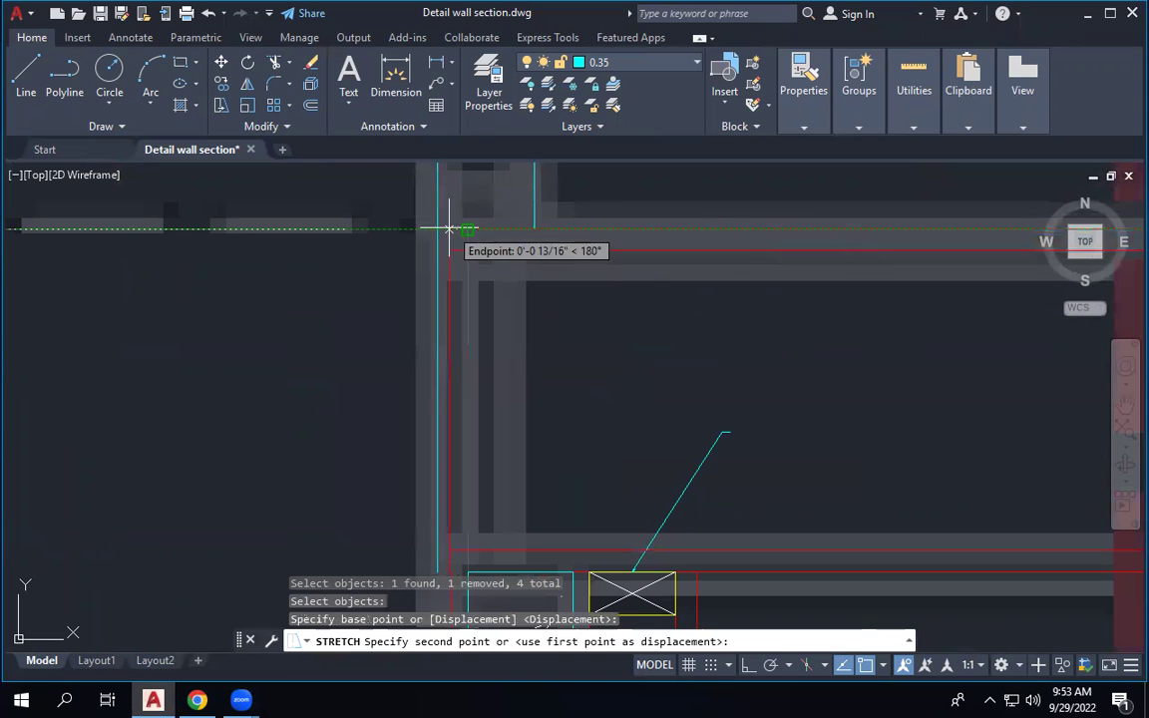
pyautogui.click(532, 227)
pyautogui.scroll(-4, 531, 226)
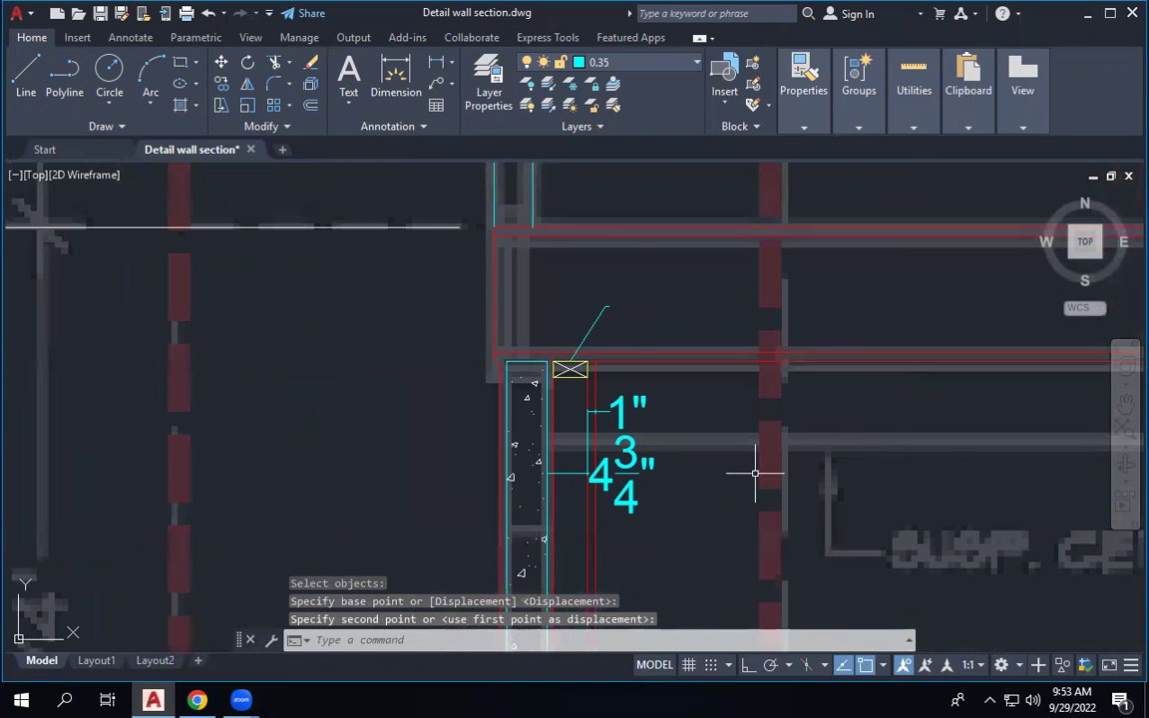
# Draw a short horizontal line from the concrete wall's outer top corner out to the lower end of the truss end line.
pyautogui.scroll(4, 562, 370)
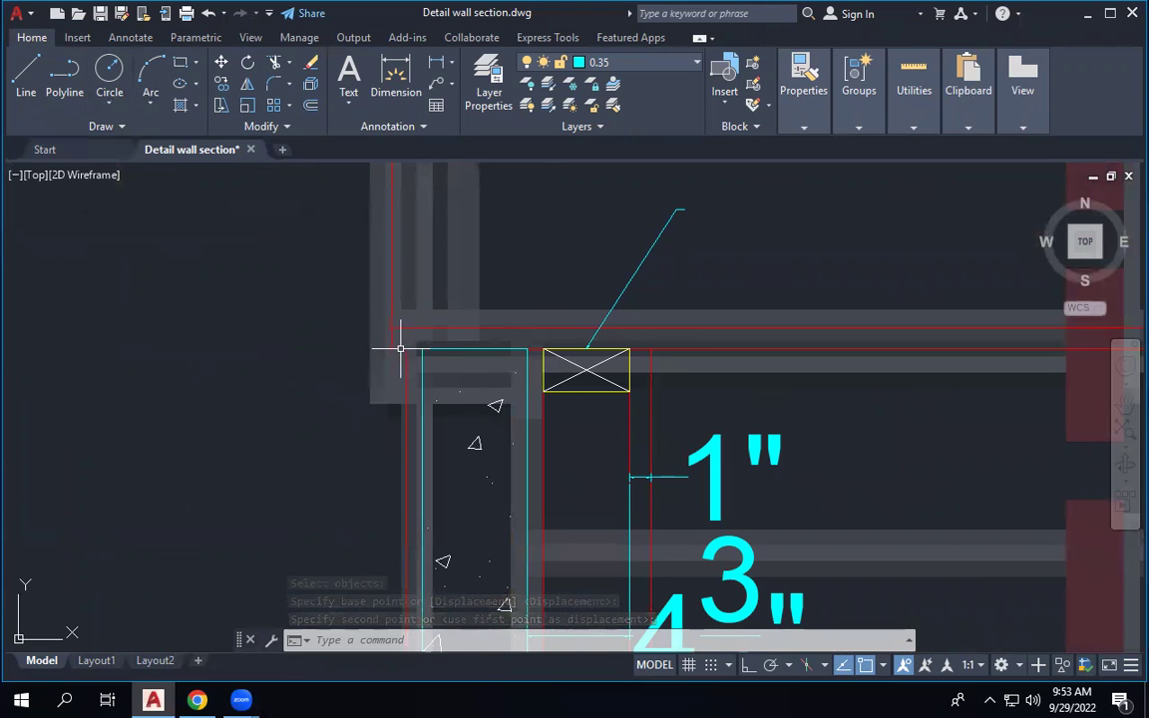
pyautogui.click(27, 72)
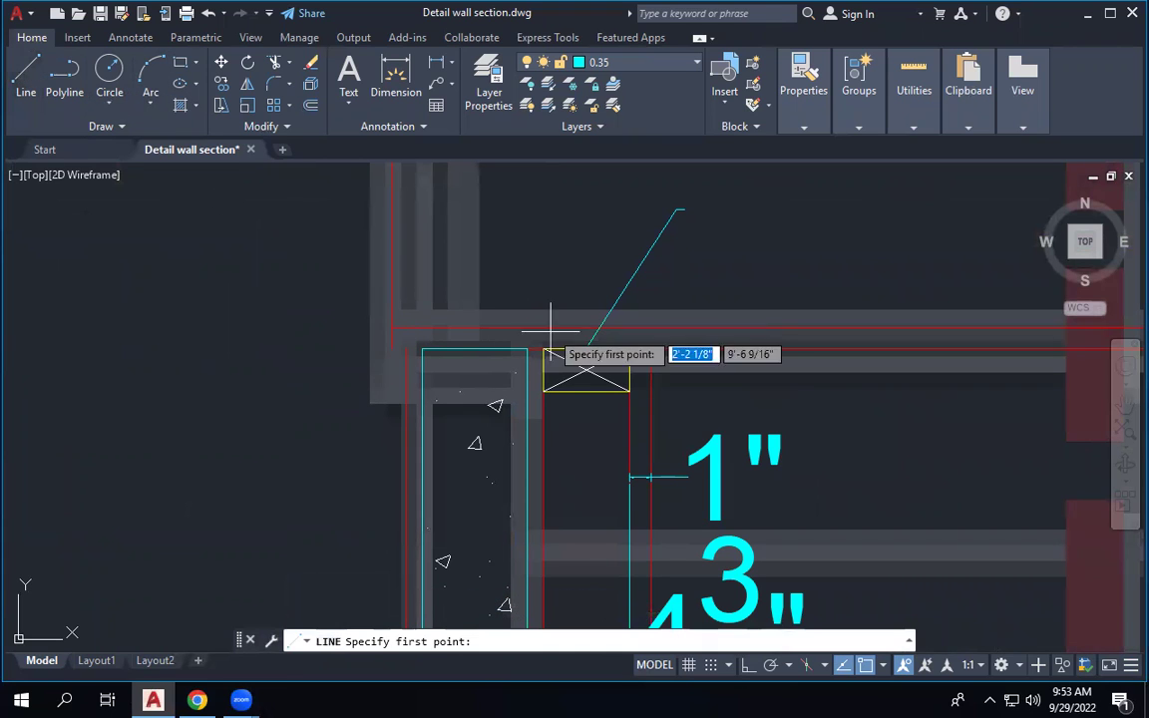
pyautogui.click(420, 349)
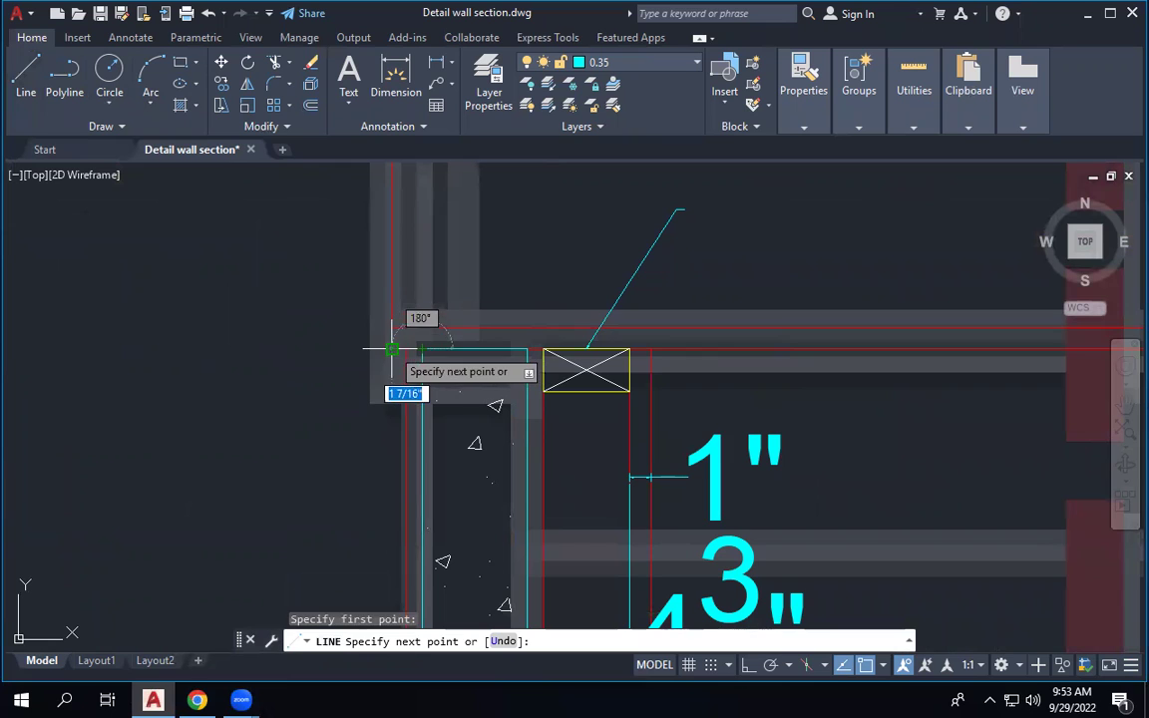
pyautogui.press('Escape')
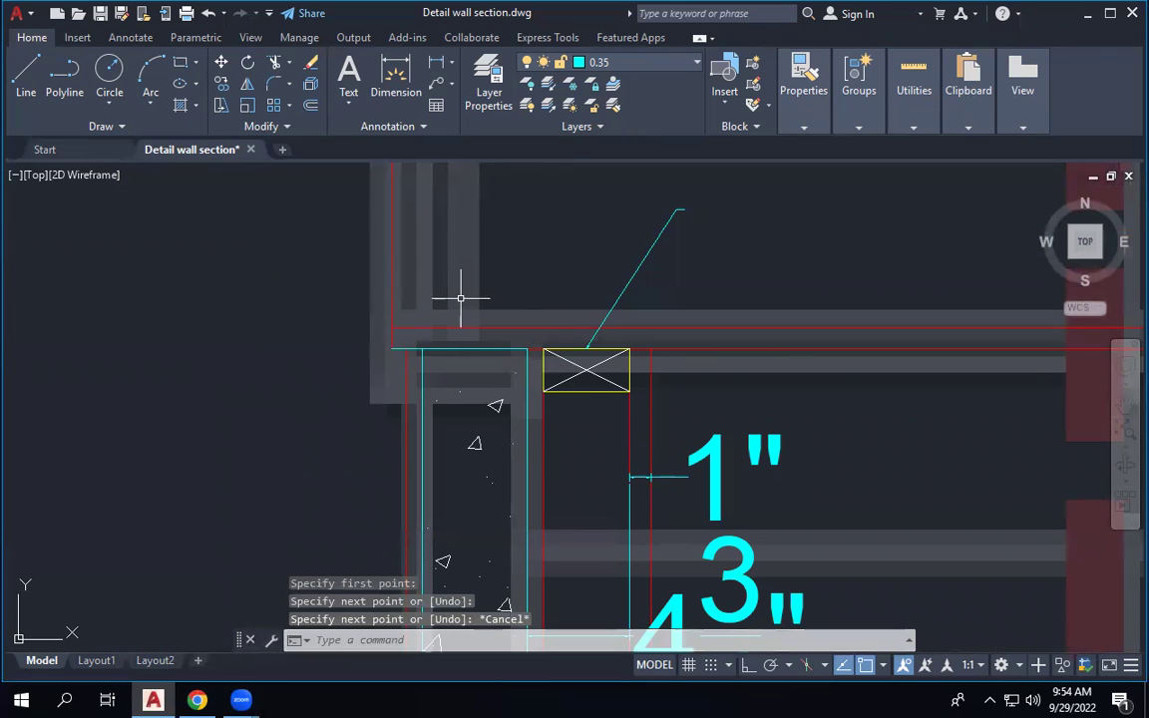
# Match the short line's properties to those of the truss's red bottom chord line.
pyautogui.write('MA')
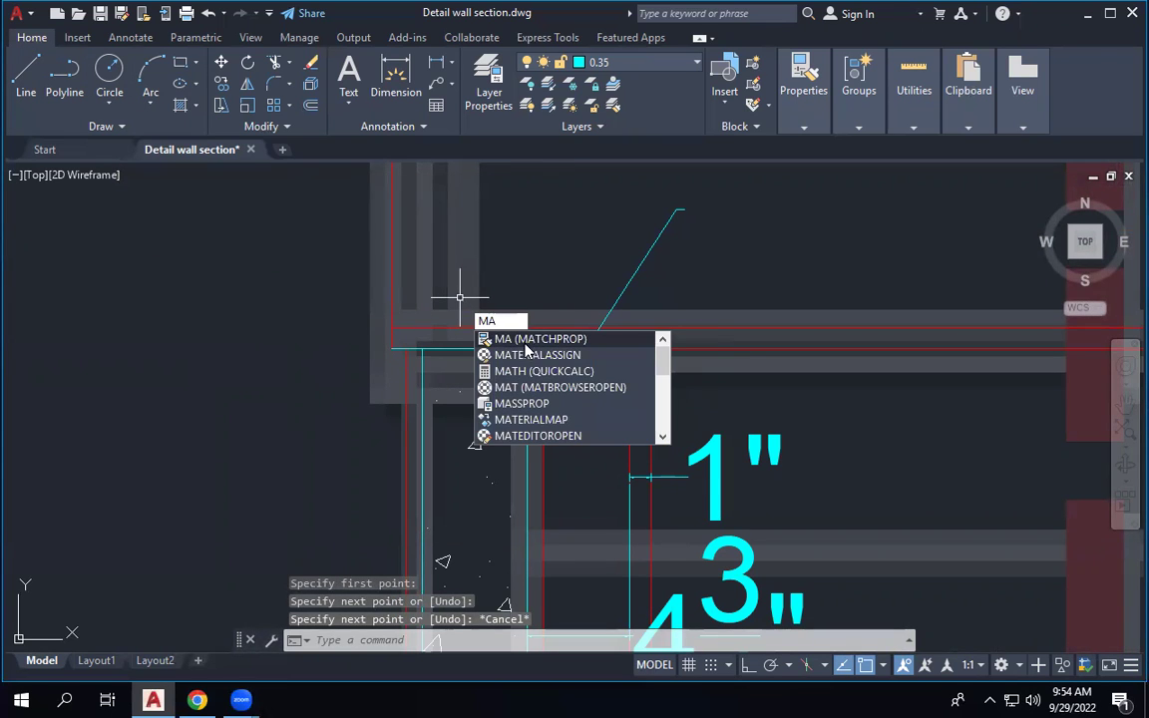
pyautogui.click(526, 346)
pyautogui.click(587, 370)
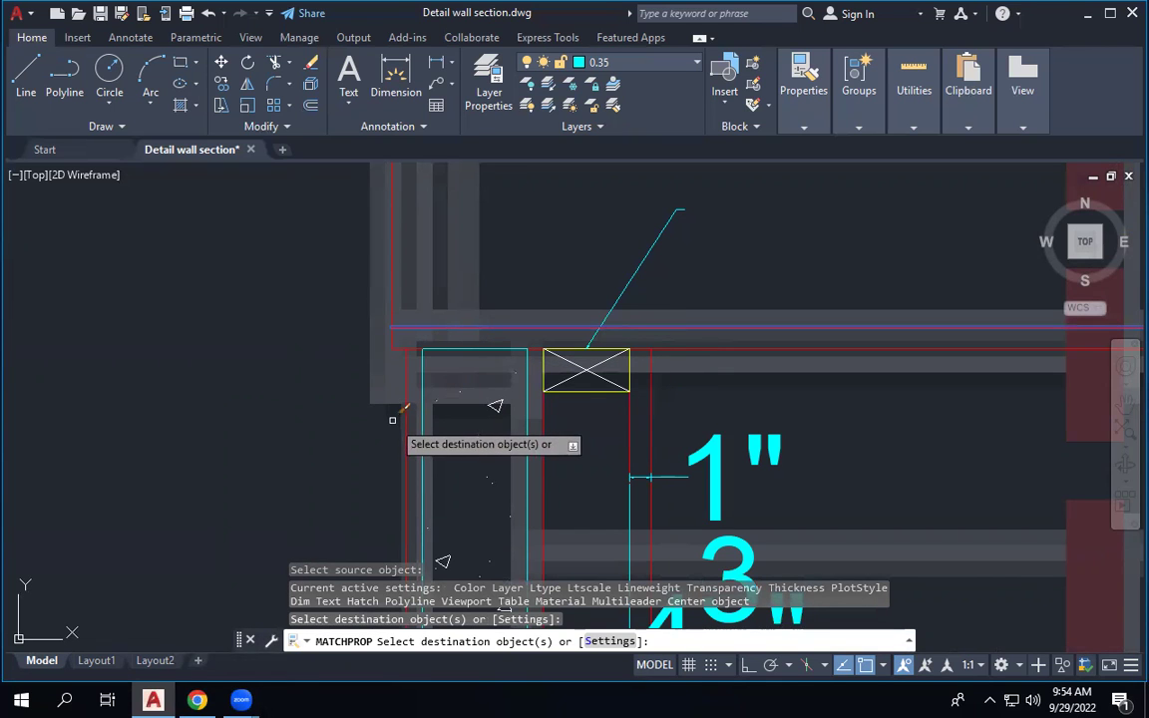
pyautogui.press('Escape')
pyautogui.scroll(-4, 394, 421)
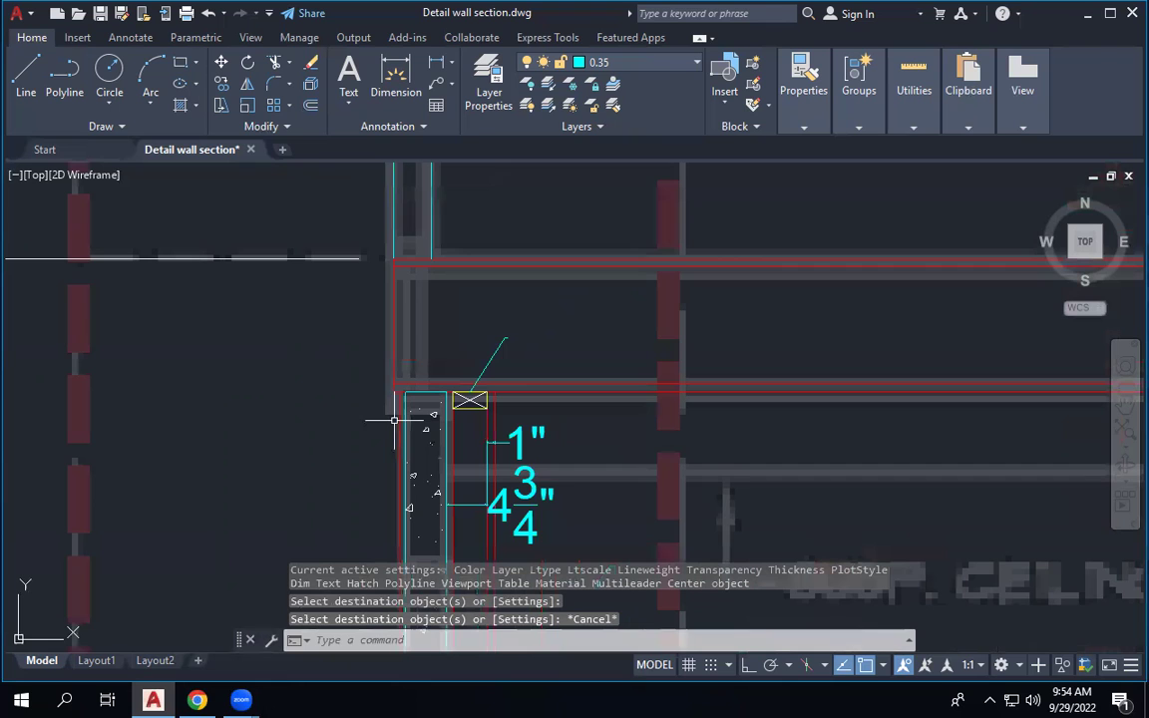
# Measure the horizontal gap between the concrete wall's outer top corner and the thin finish line outside it.
pyautogui.scroll(2, 391, 420)
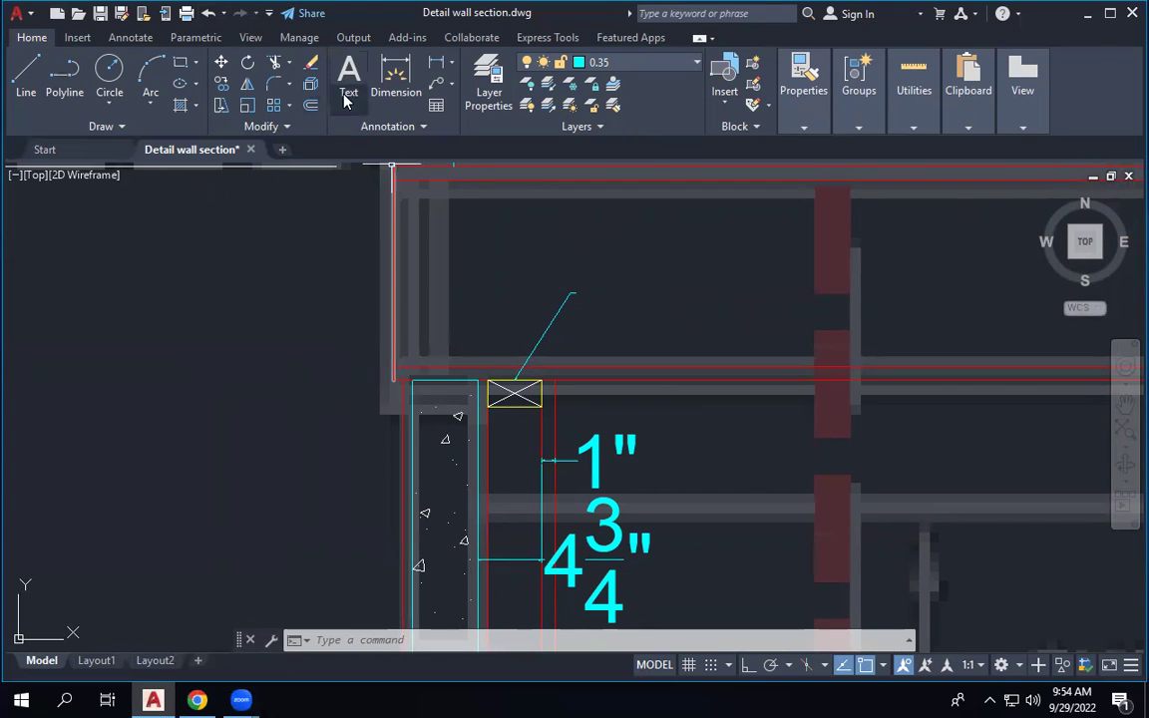
pyautogui.click(394, 62)
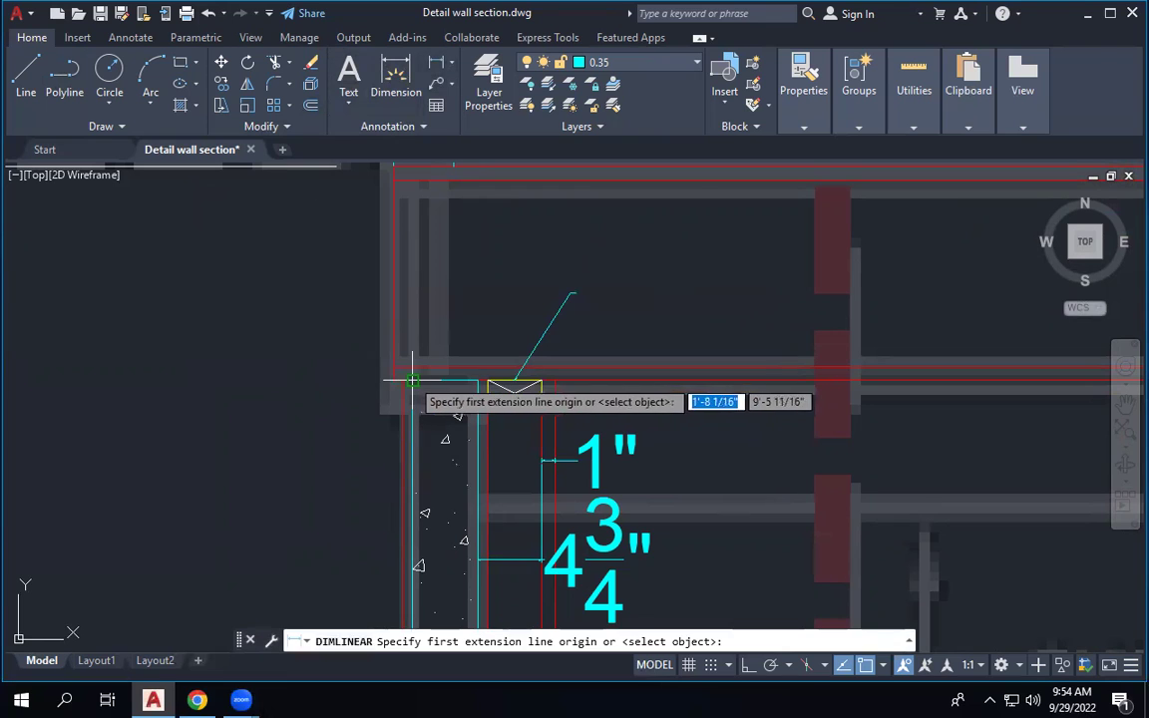
pyautogui.click(412, 380)
pyautogui.click(404, 379)
pyautogui.press('Escape')
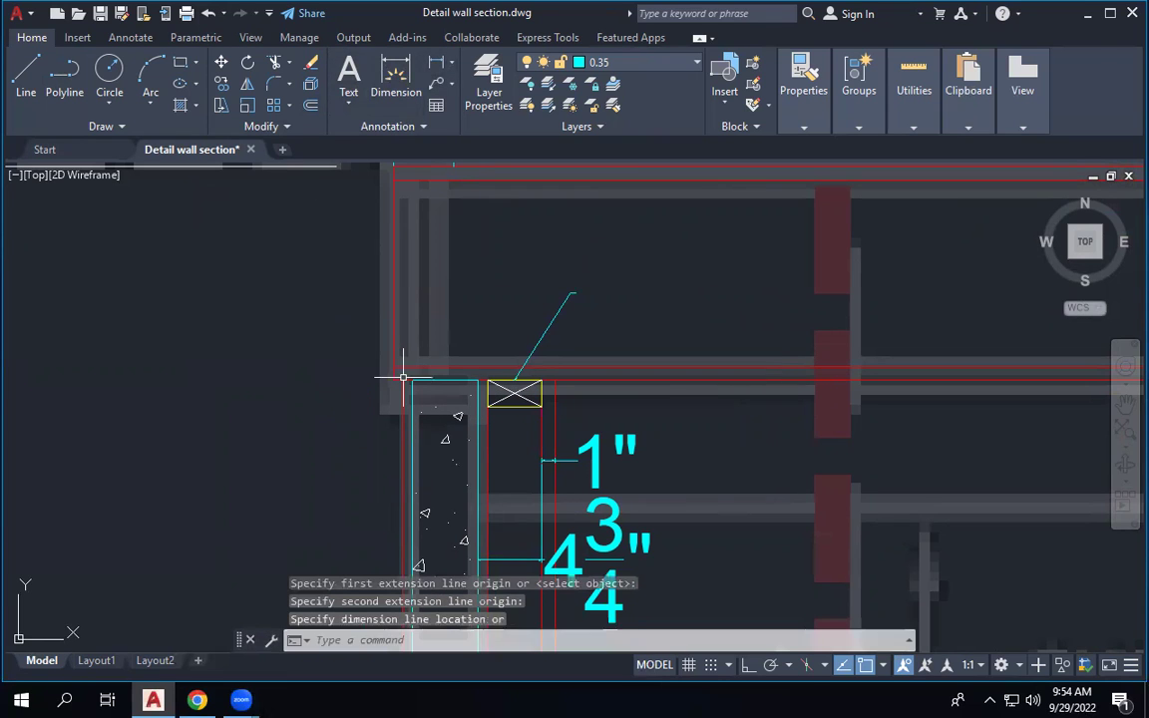
# Offset the truss end line 0.75" toward the exterior.
pyautogui.click(311, 105)
pyautogui.write('.75"')
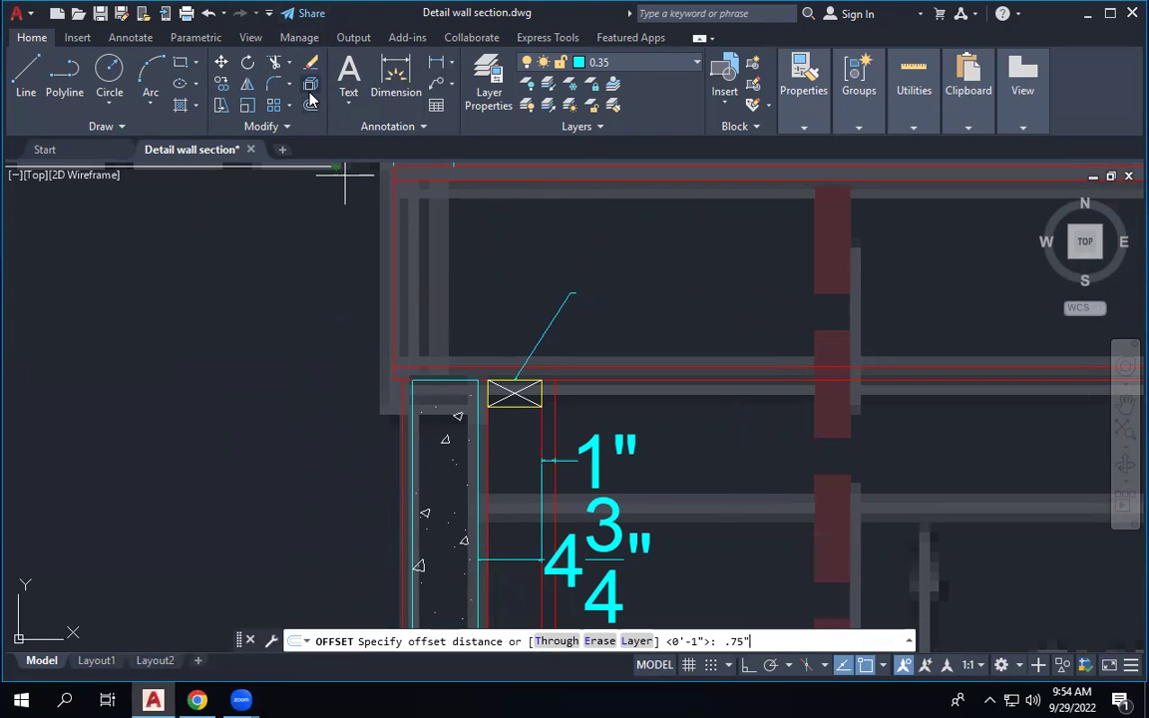
pyautogui.press('Return')
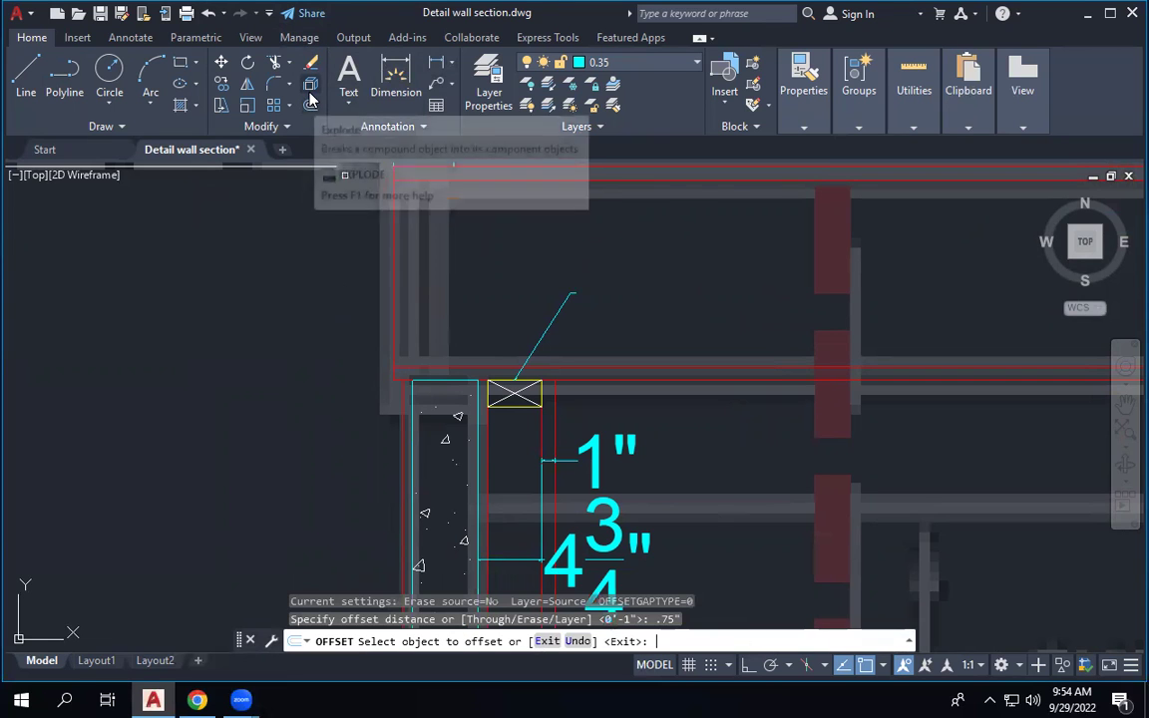
pyautogui.click(391, 265)
pyautogui.click(349, 261)
pyautogui.rightClick(380, 272)
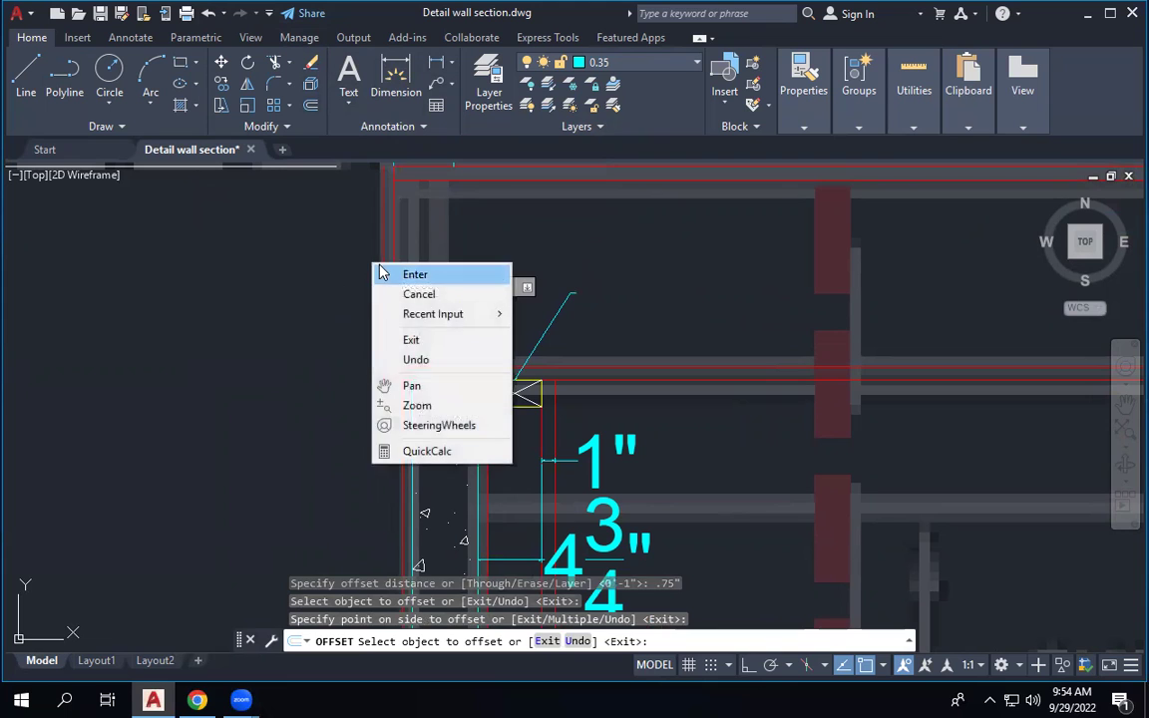
pyautogui.click(380, 273)
pyautogui.scroll(-4, 396, 469)
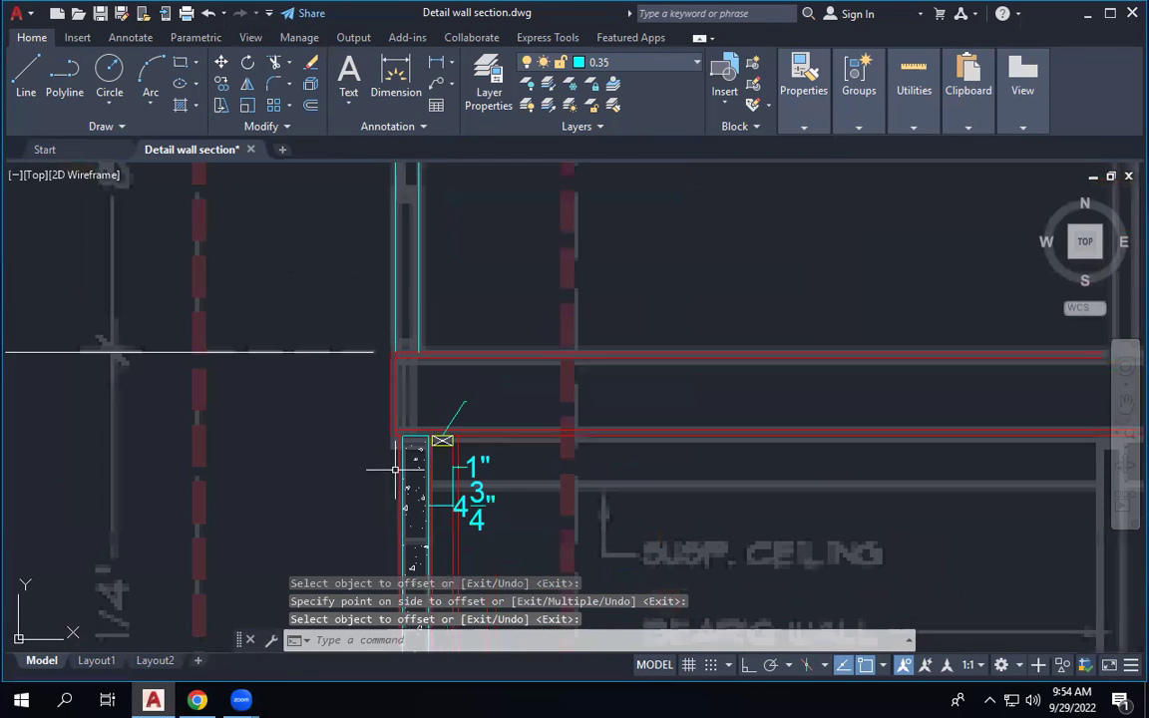
pyautogui.scroll(4, 372, 351)
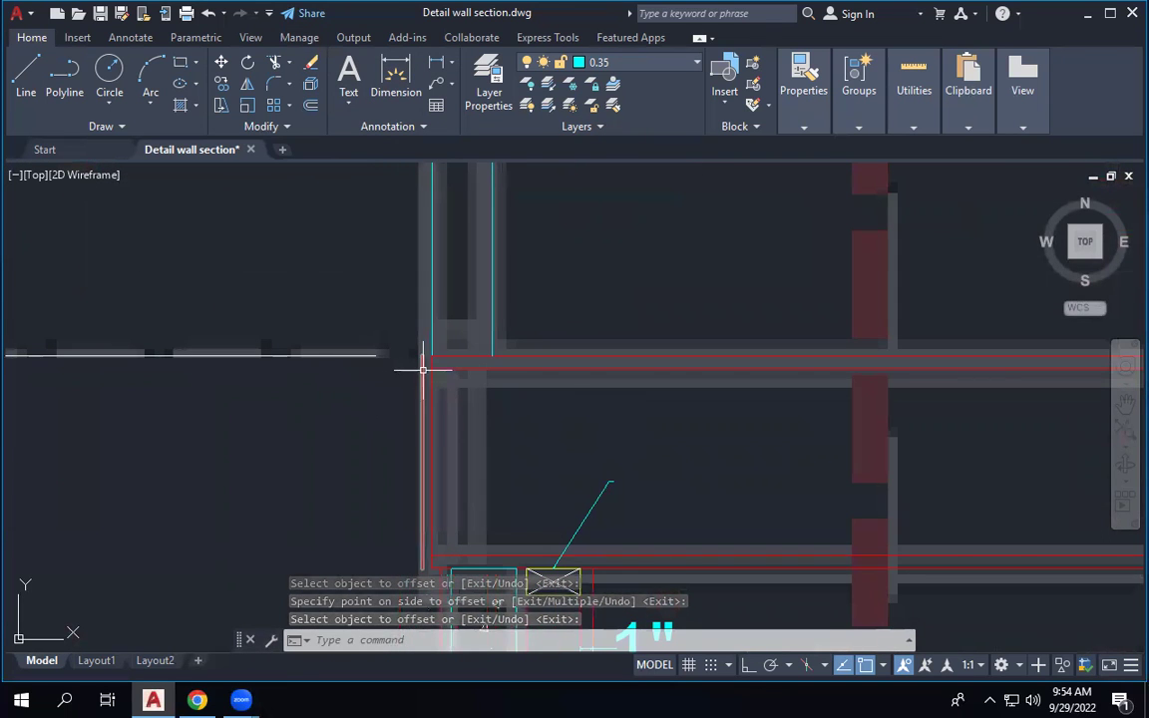
pyautogui.click(424, 394)
pyautogui.scroll(-3, 424, 409)
pyautogui.scroll(-2, 410, 385)
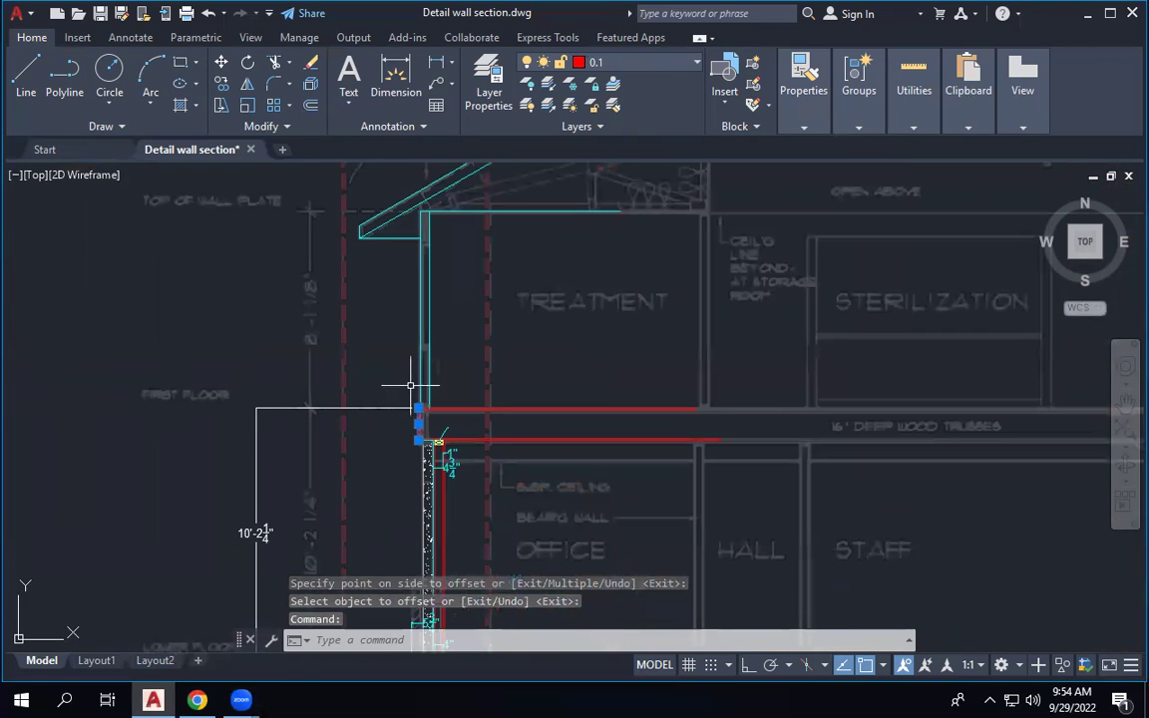
pyautogui.click(290, 64)
pyautogui.click(287, 121)
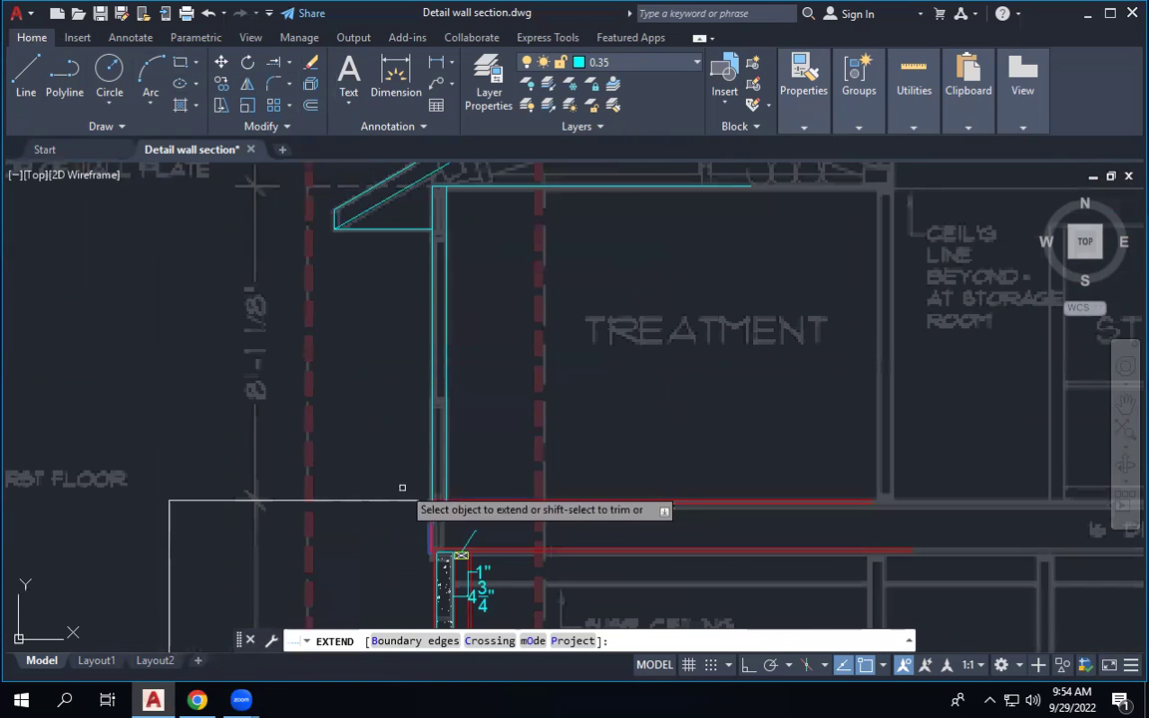
pyautogui.scroll(5, 427, 503)
pyautogui.click(404, 454)
pyautogui.press('Escape')
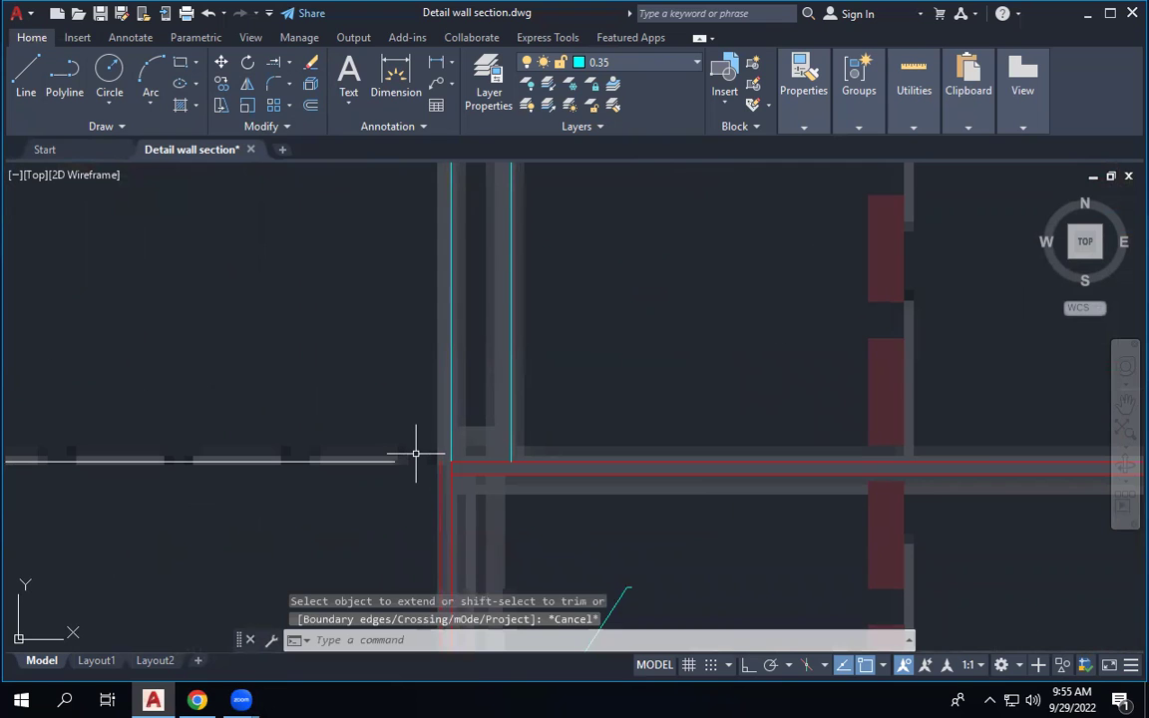
# Extend the offset exterior line upward along the upper wall's outer face to above the roof overhang.
pyautogui.write('ex')
pyautogui.press('Return')
pyautogui.scroll(-4, 416, 454)
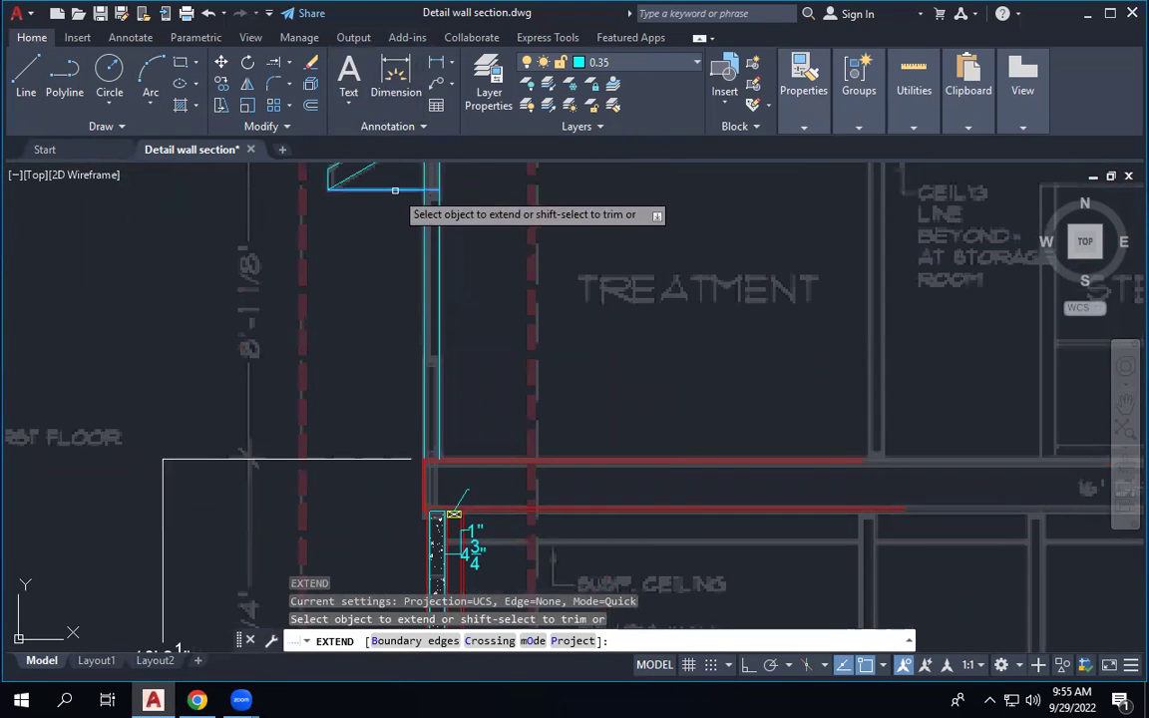
pyautogui.scroll(4, 417, 473)
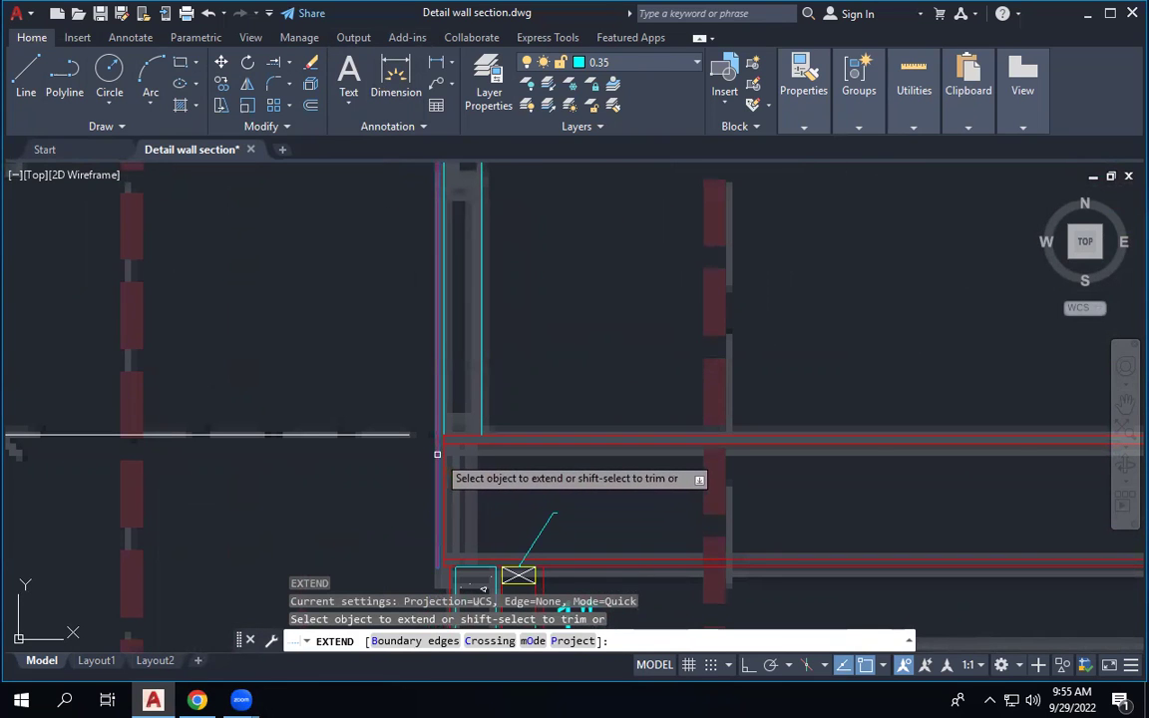
pyautogui.click(435, 457)
pyautogui.scroll(-5, 339, 523)
pyautogui.press('Escape')
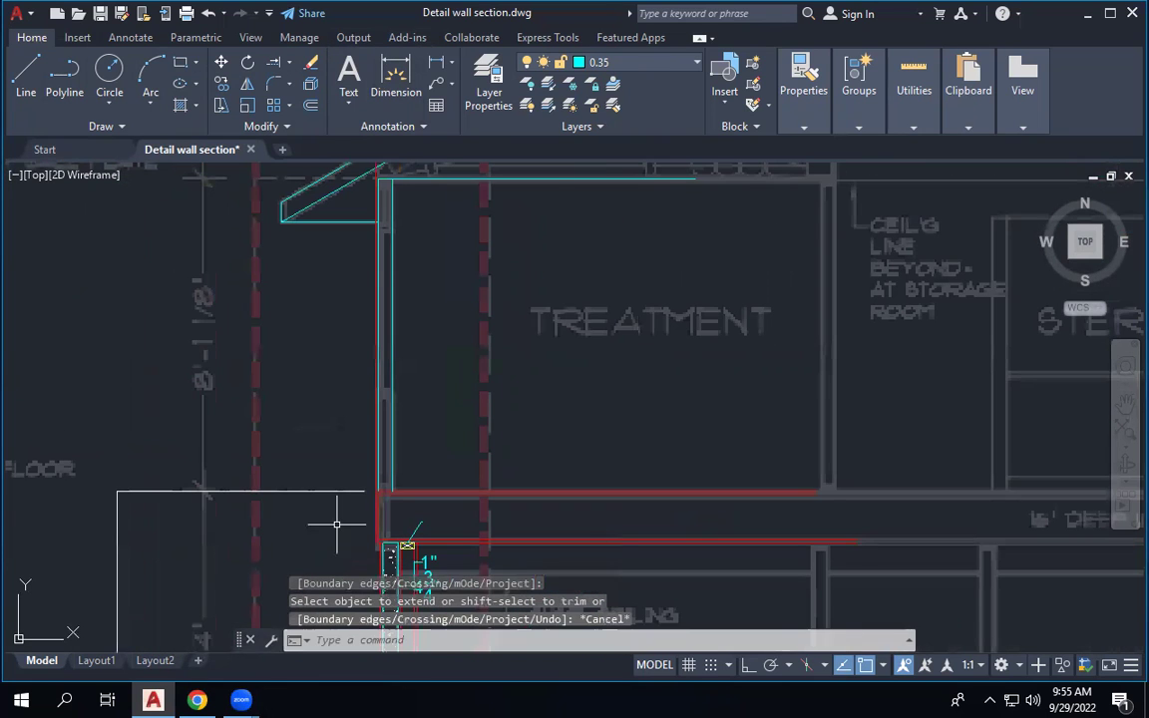
# Trim the extended exterior line above the soffit line and erase its leftover piece above the roof.
pyautogui.scroll(5, 380, 190)
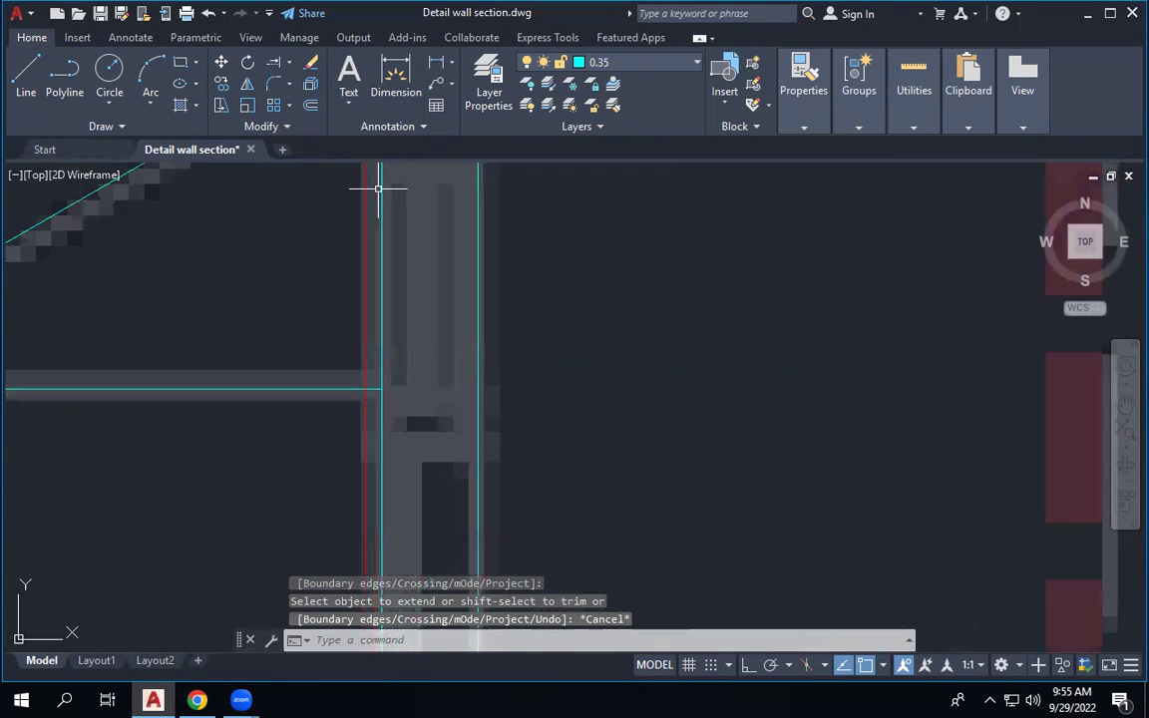
pyautogui.click(288, 63)
pyautogui.click(284, 92)
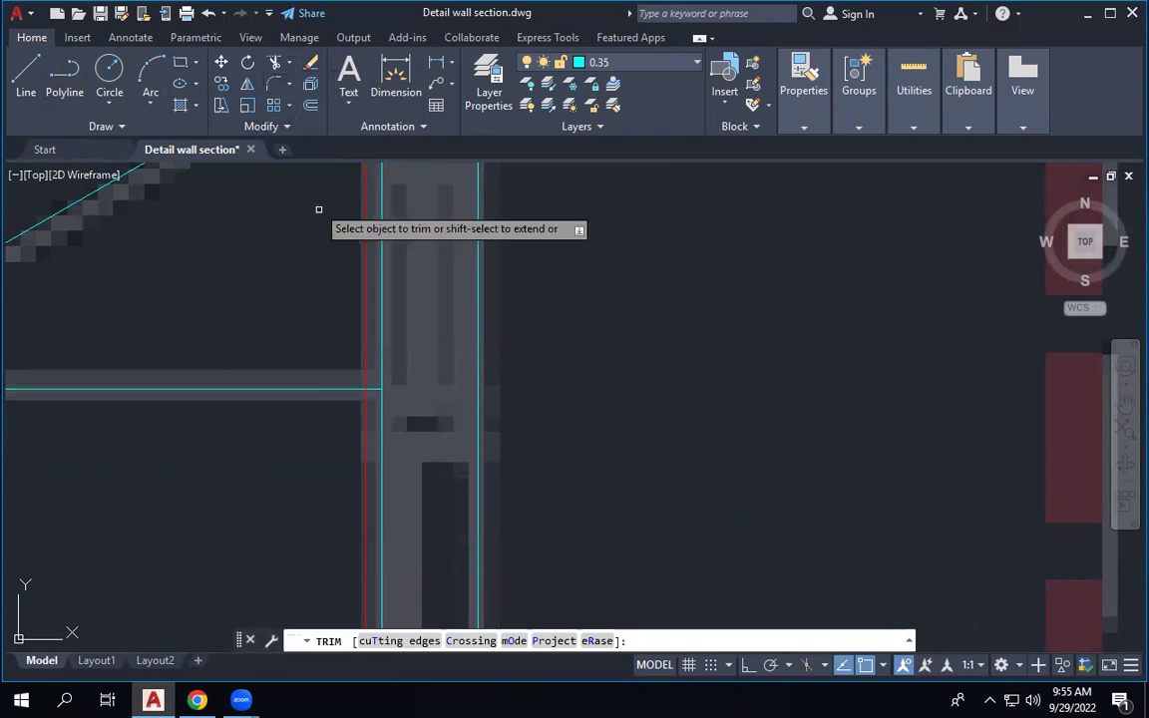
pyautogui.click(367, 369)
pyautogui.scroll(-5, 364, 369)
pyautogui.press('Escape')
pyautogui.press('Escape')
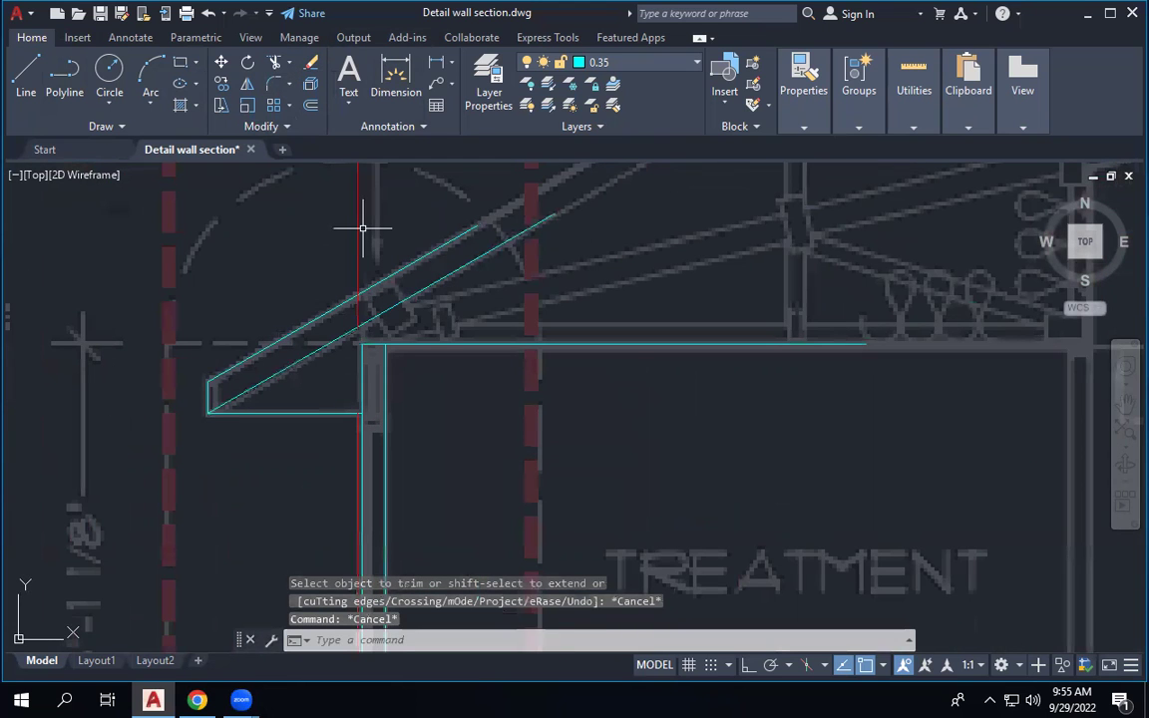
pyautogui.click(358, 229)
pyautogui.press('Delete')
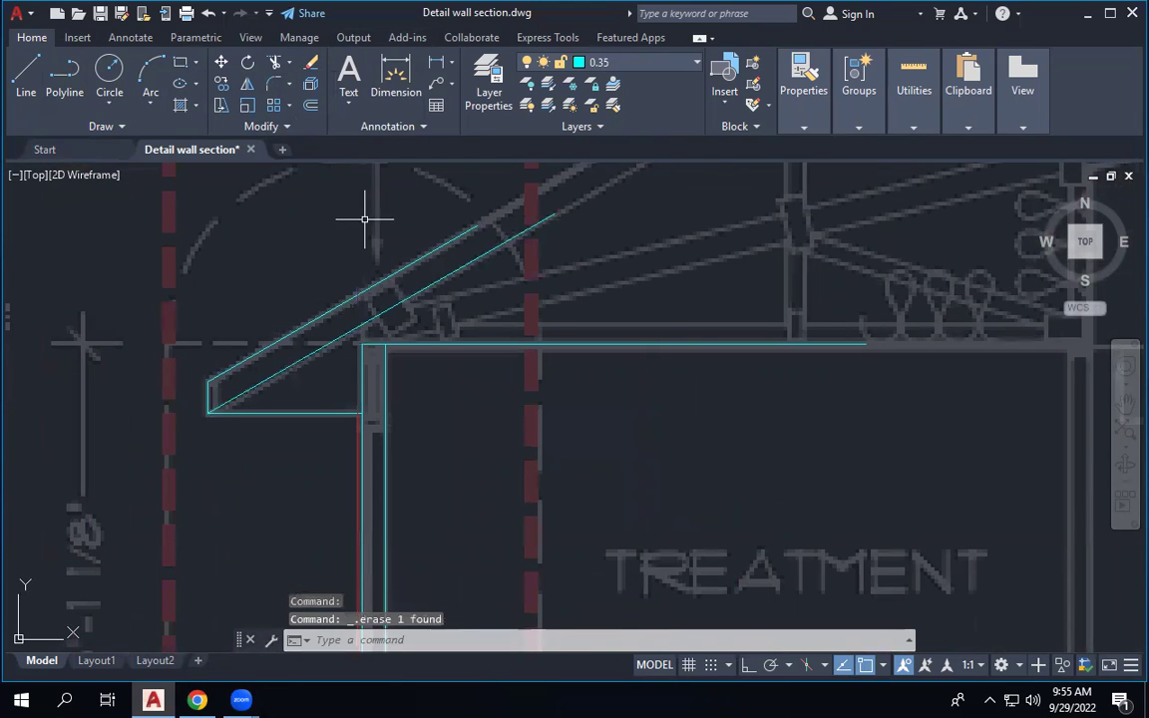
pyautogui.scroll(-3, 369, 259)
pyautogui.scroll(5, 372, 374)
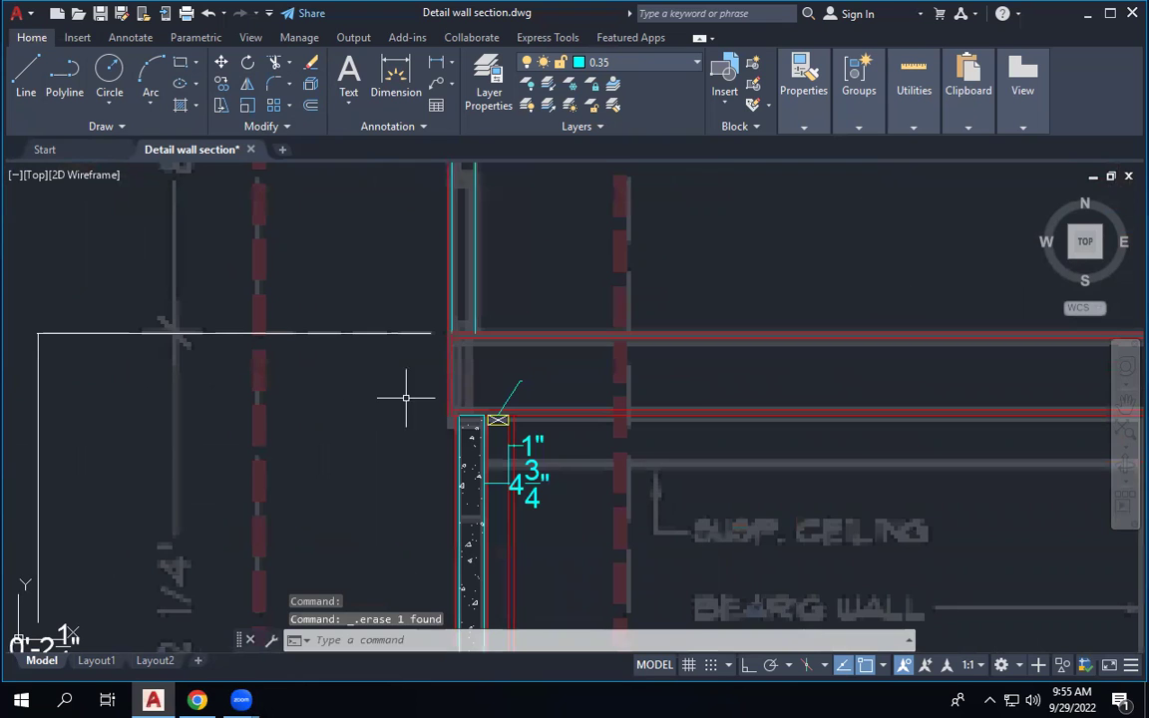
pyautogui.scroll(4, 447, 431)
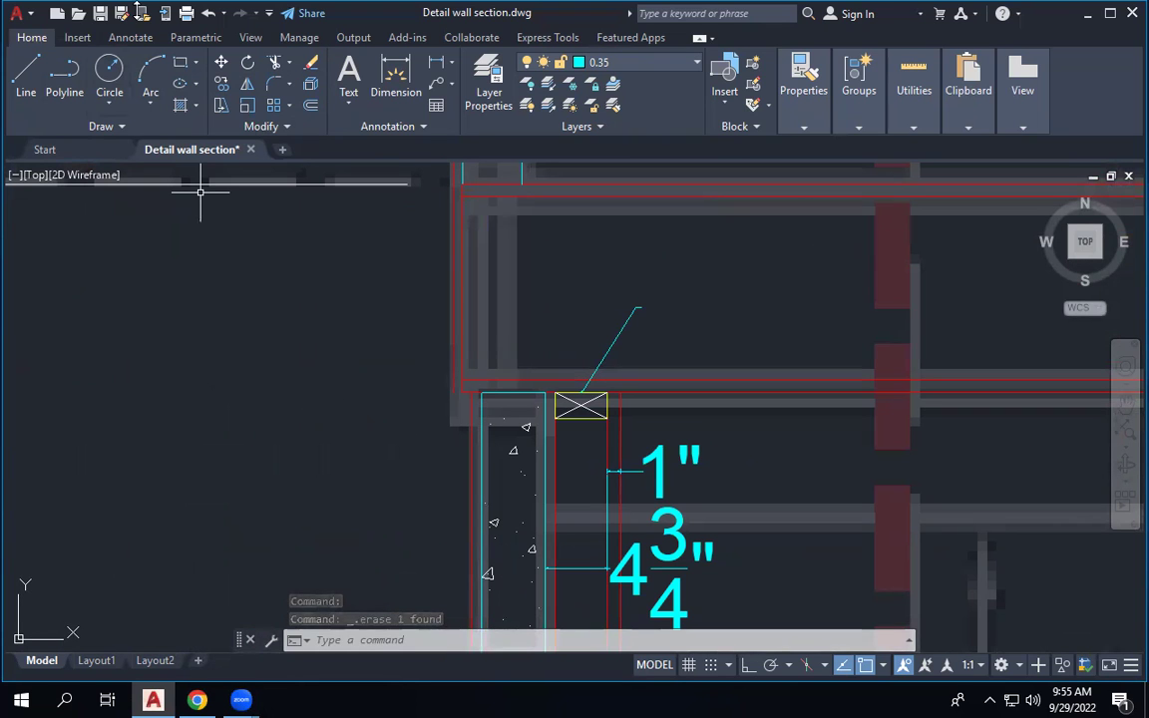
pyautogui.click(26, 72)
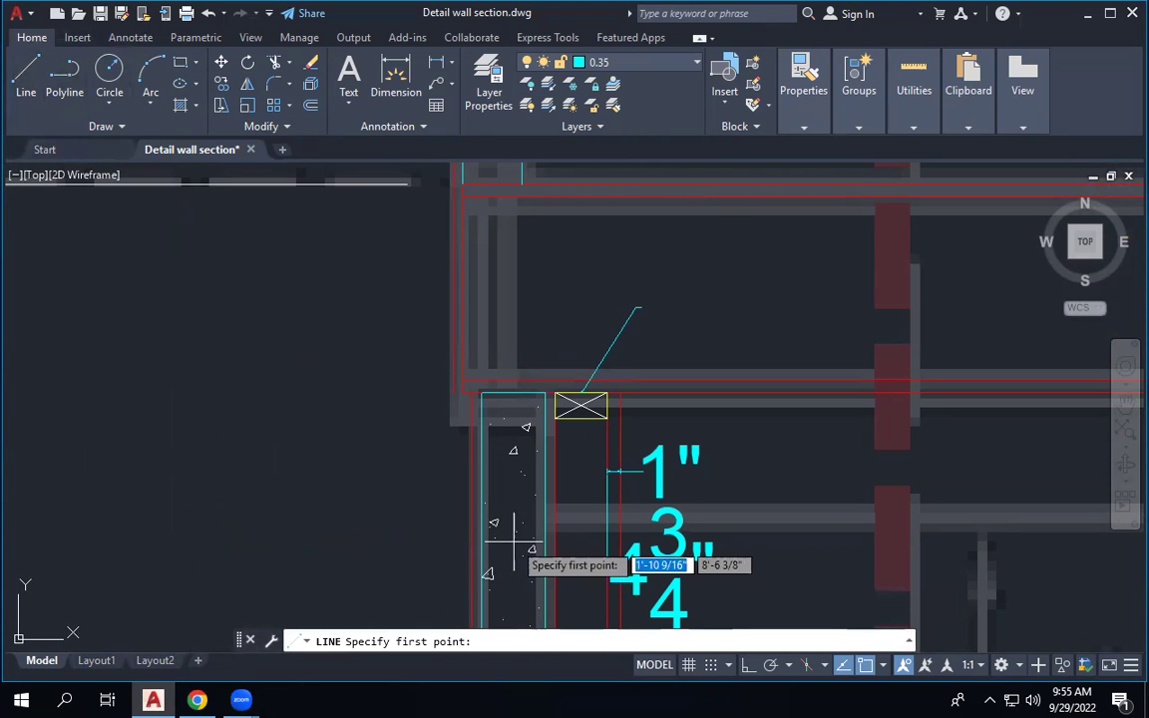
pyautogui.scroll(4, 454, 419)
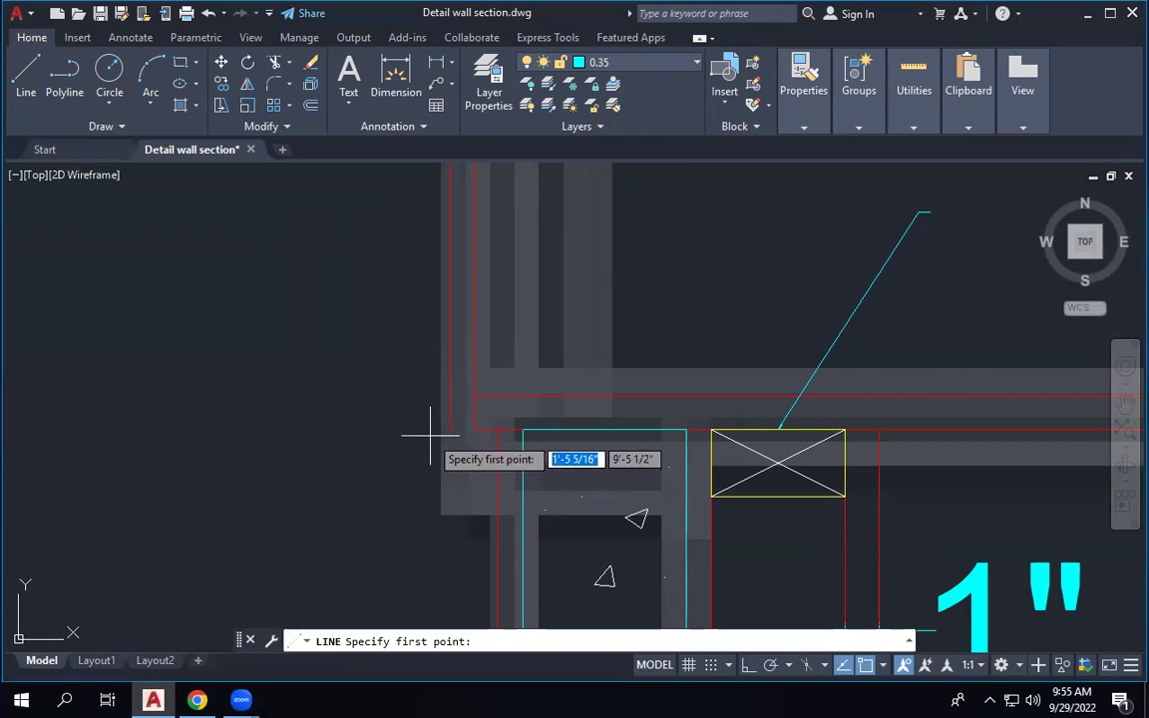
pyautogui.press('Escape')
pyautogui.scroll(2, 449, 429)
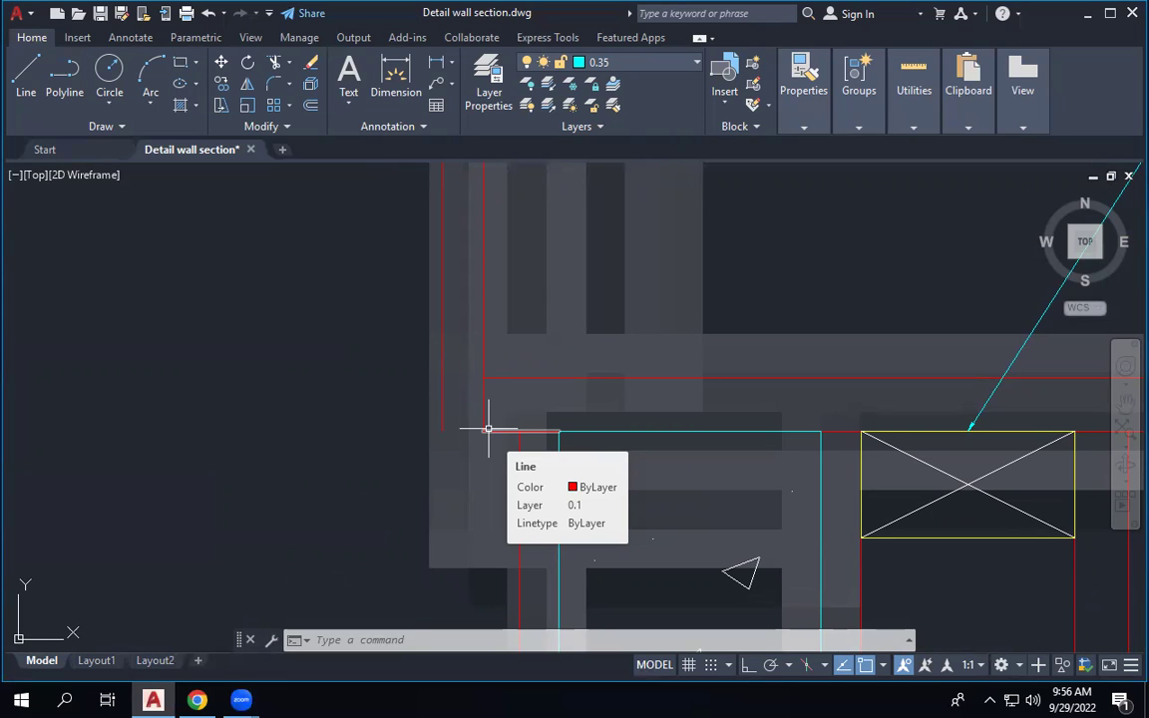
# Switch to Chrome and search the web for "dripledge" in a new tab.
pyautogui.click(197, 700)
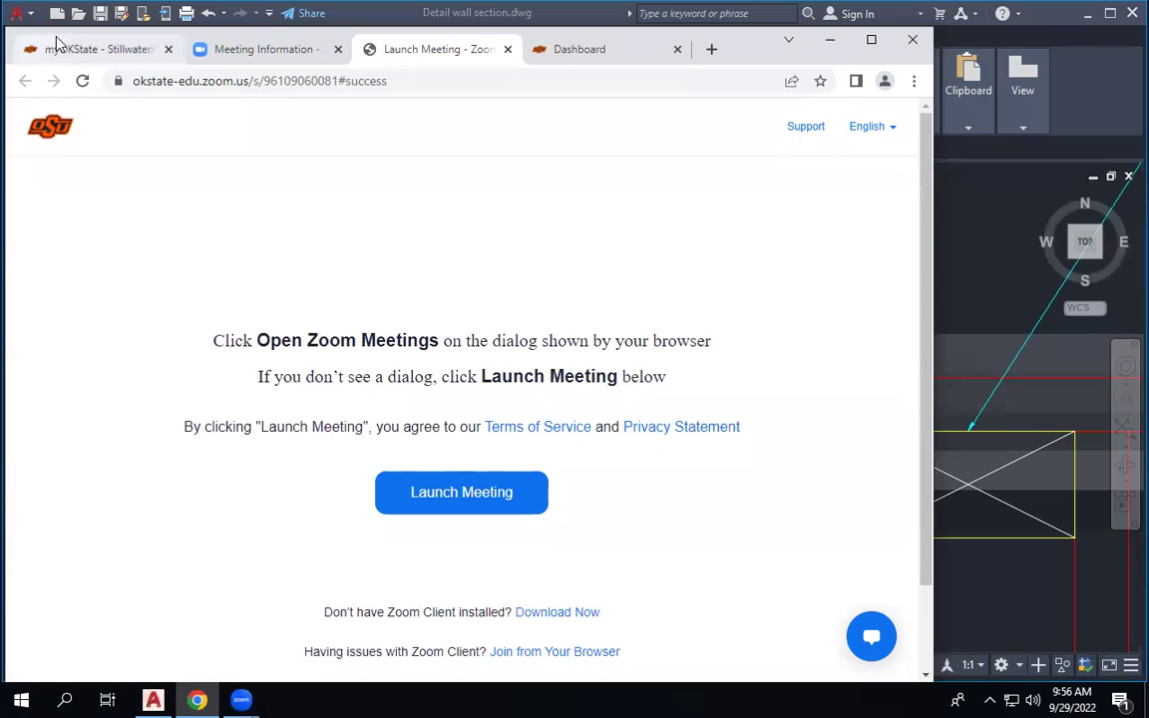
pyautogui.hotkey('ctrl', 't')
pyautogui.write('d')
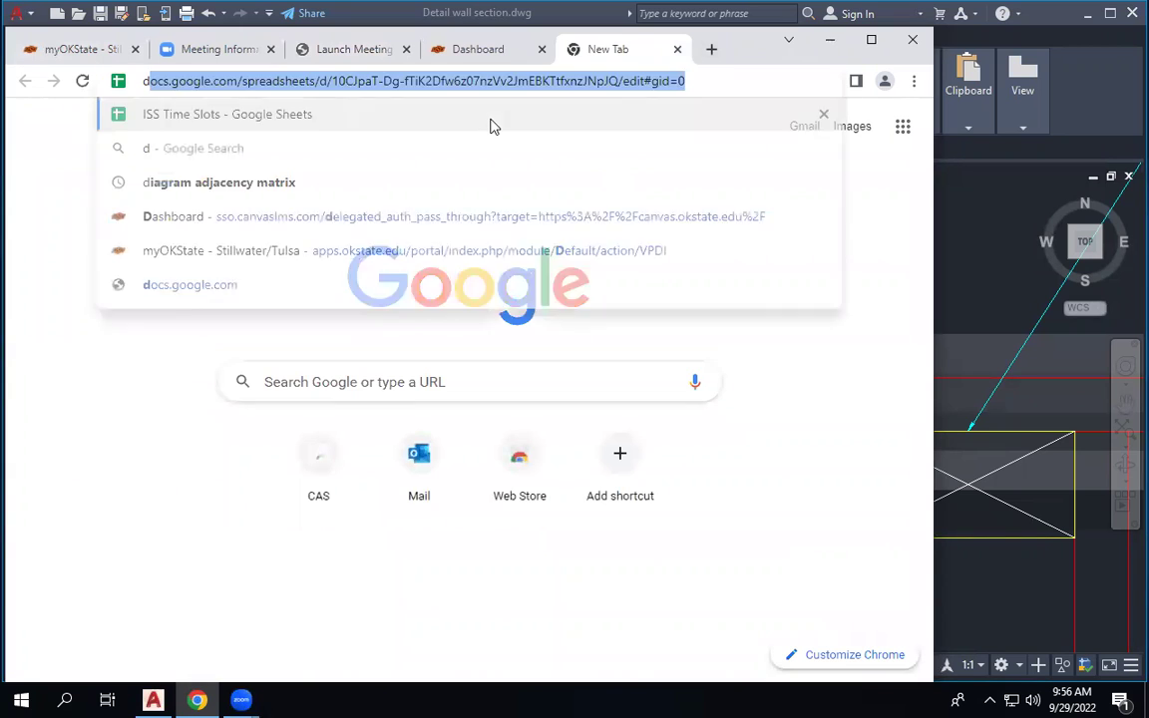
pyautogui.write('ripled')
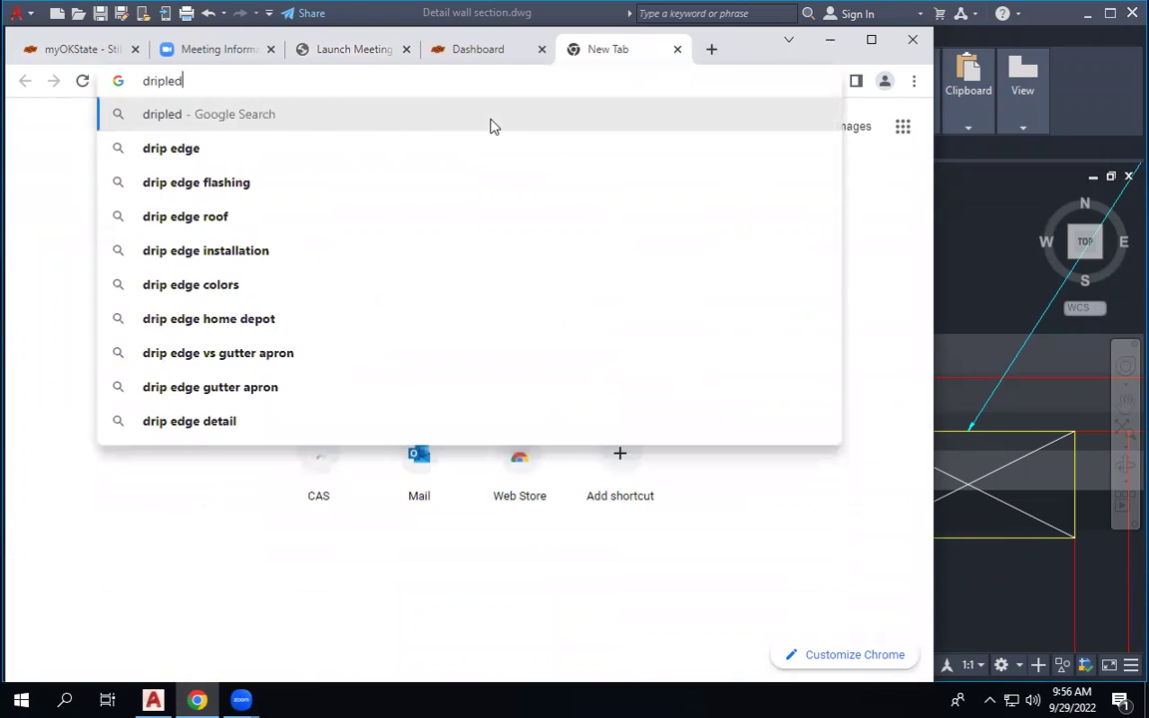
pyautogui.write('ge')
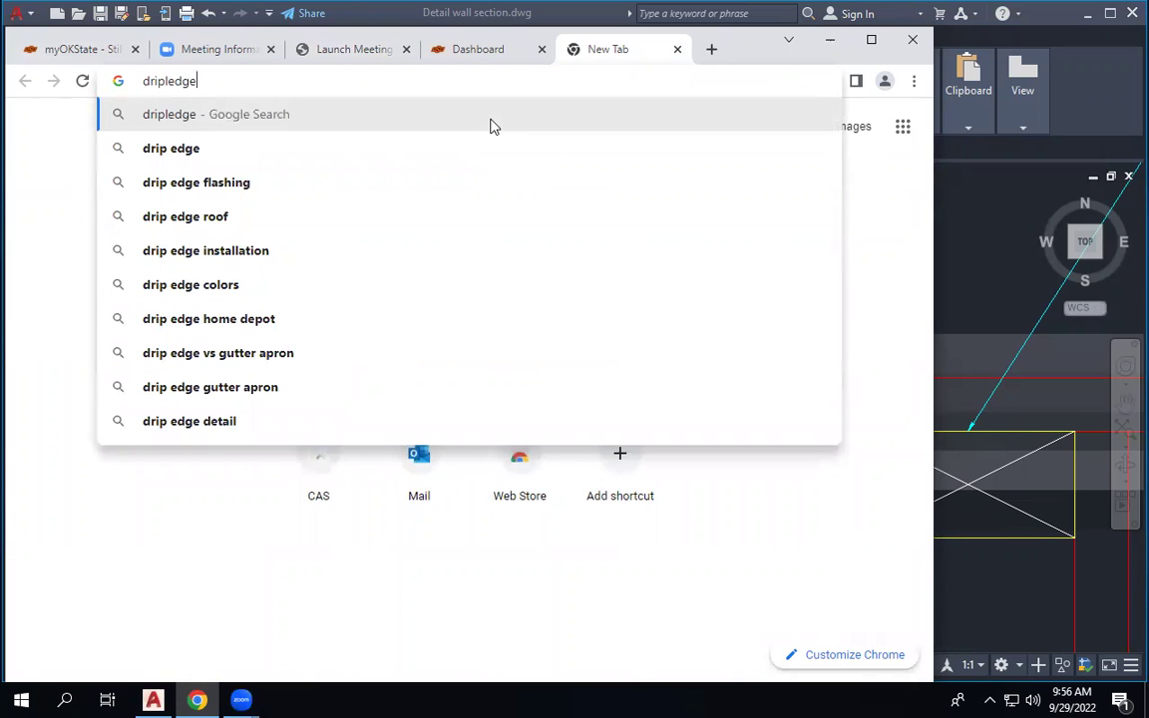
pyautogui.click(182, 119)
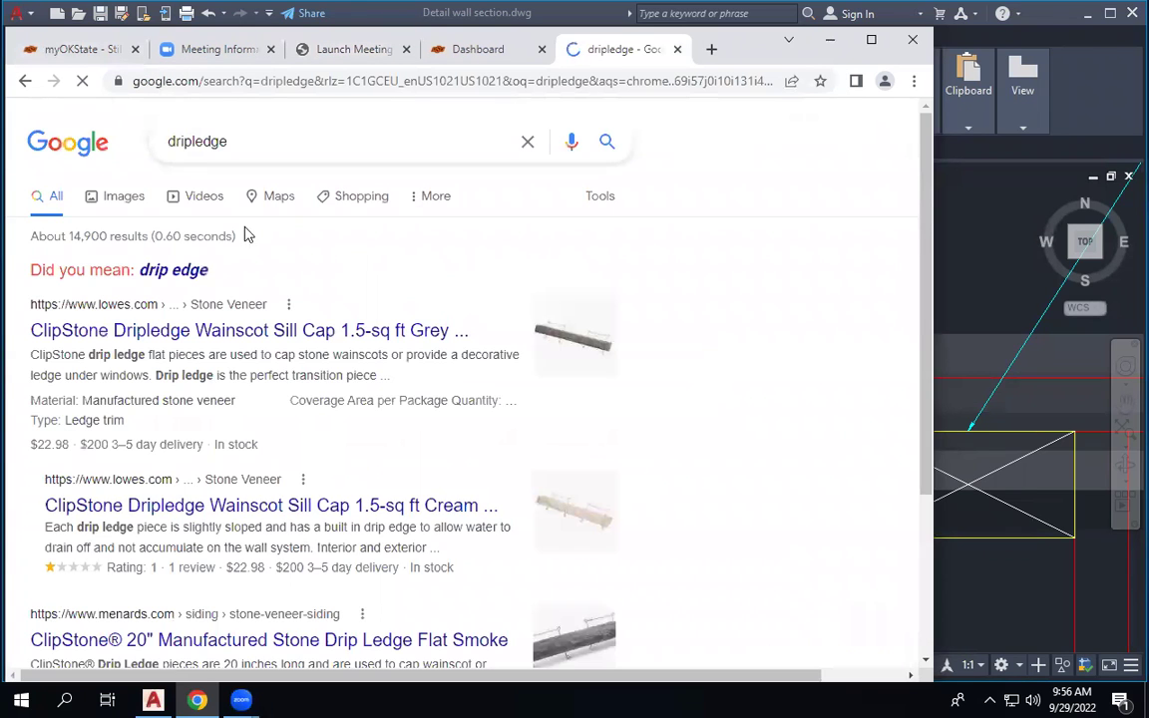
# Search images for "drip edge" and open the InspectApedia "Roof Drip Edge Flashing Requirements" diagram with the furring strip.
pyautogui.click(175, 271)
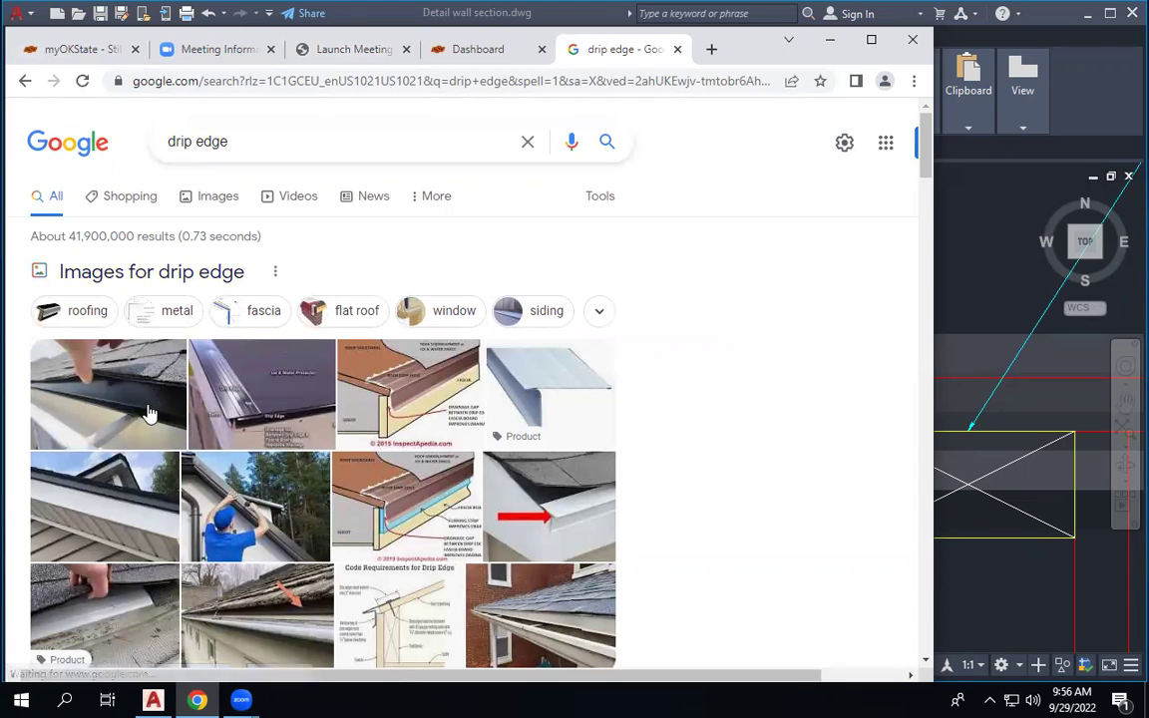
pyautogui.click(207, 203)
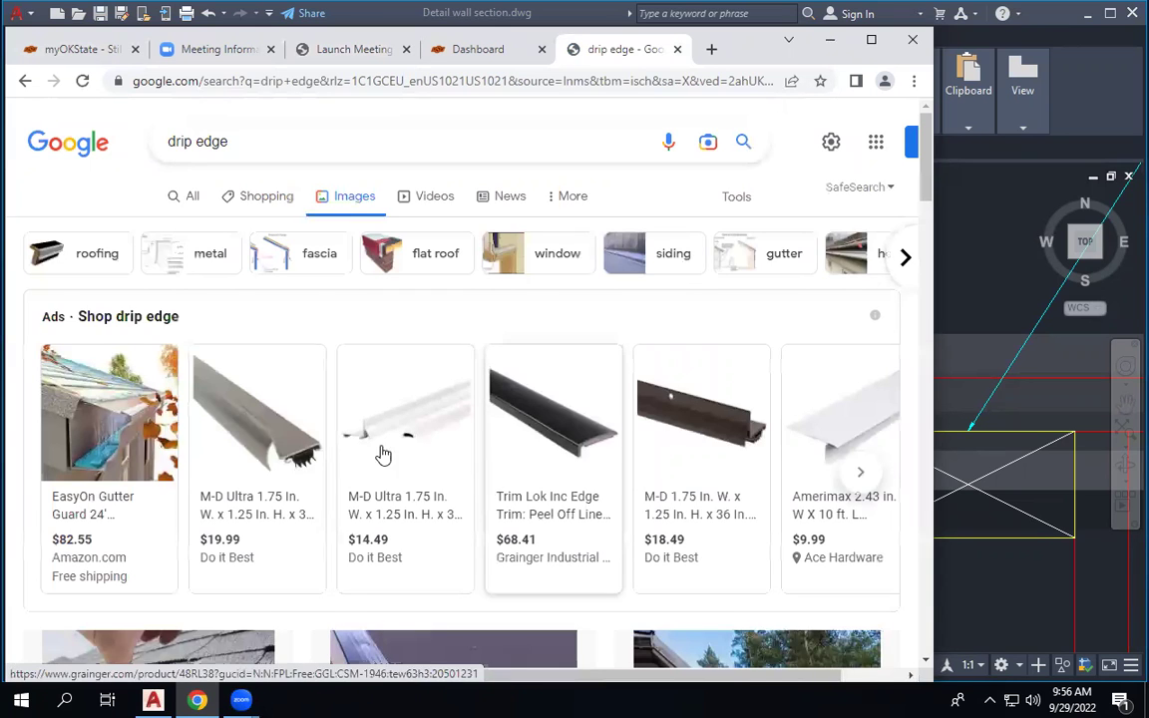
pyautogui.scroll(-3, 365, 445)
pyautogui.scroll(-3, 365, 445)
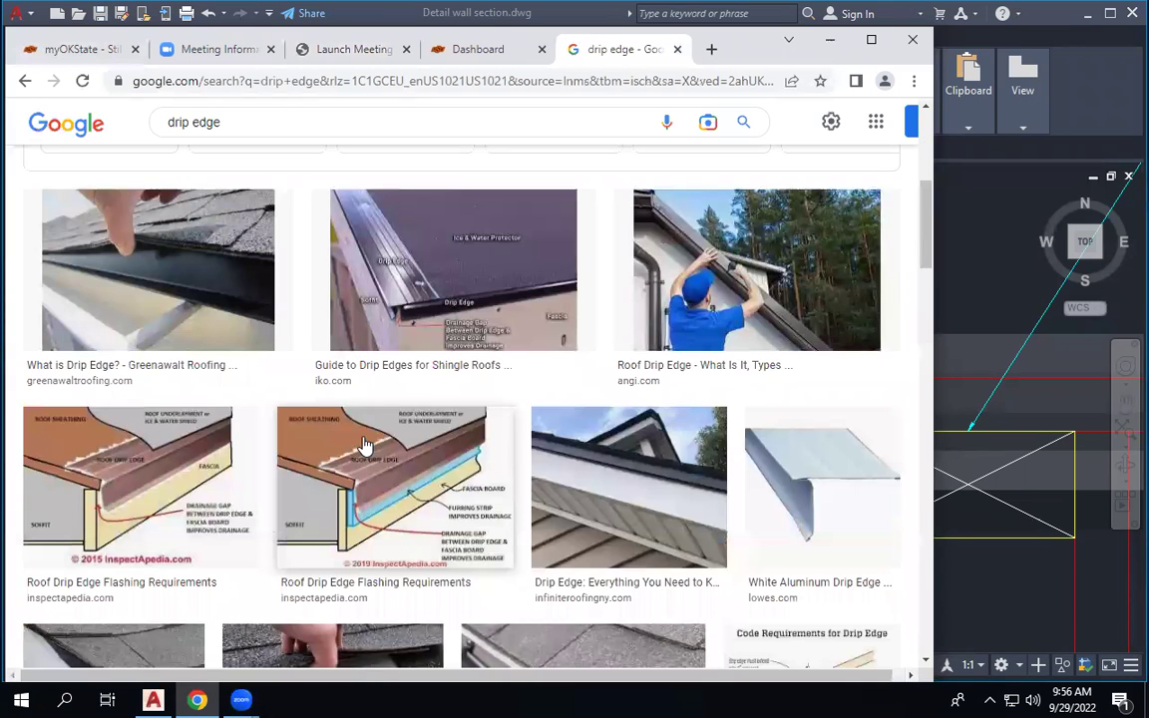
pyautogui.scroll(-2, 366, 445)
pyautogui.scroll(-1, 365, 445)
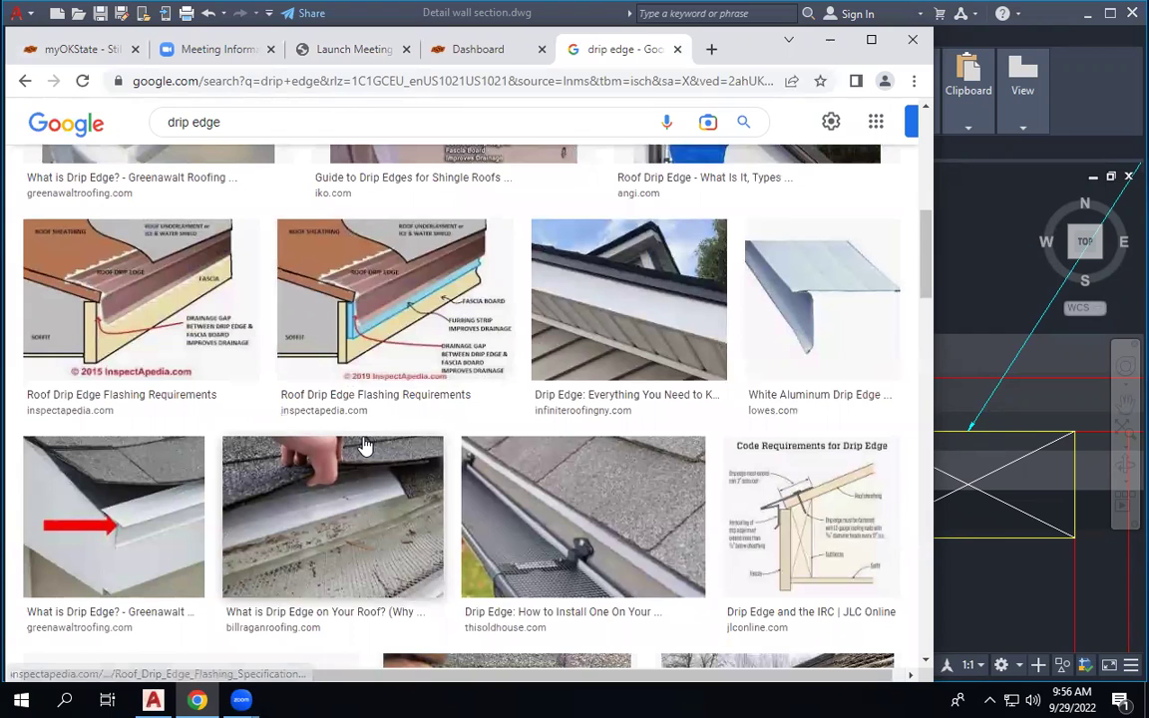
pyautogui.click(357, 357)
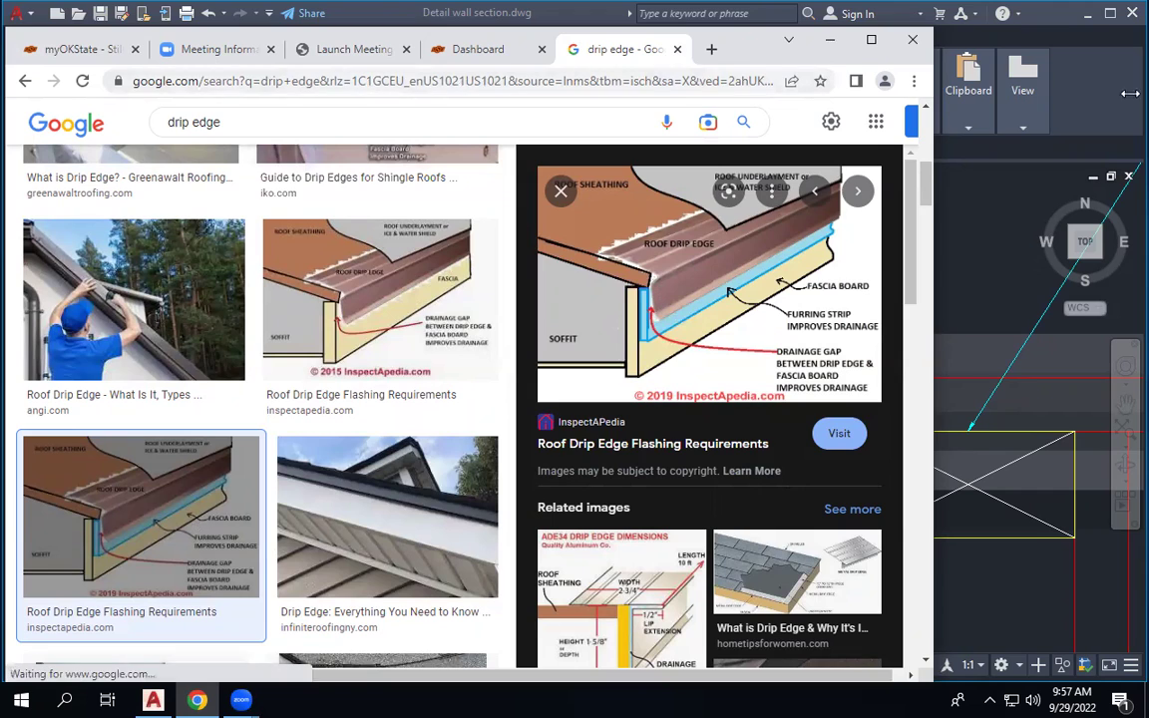
# Switch back to AutoCAD and sketch a sloping three-segment polyline from the exterior line's lower end to the truss's bottom corner.
pyautogui.click(1001, 179)
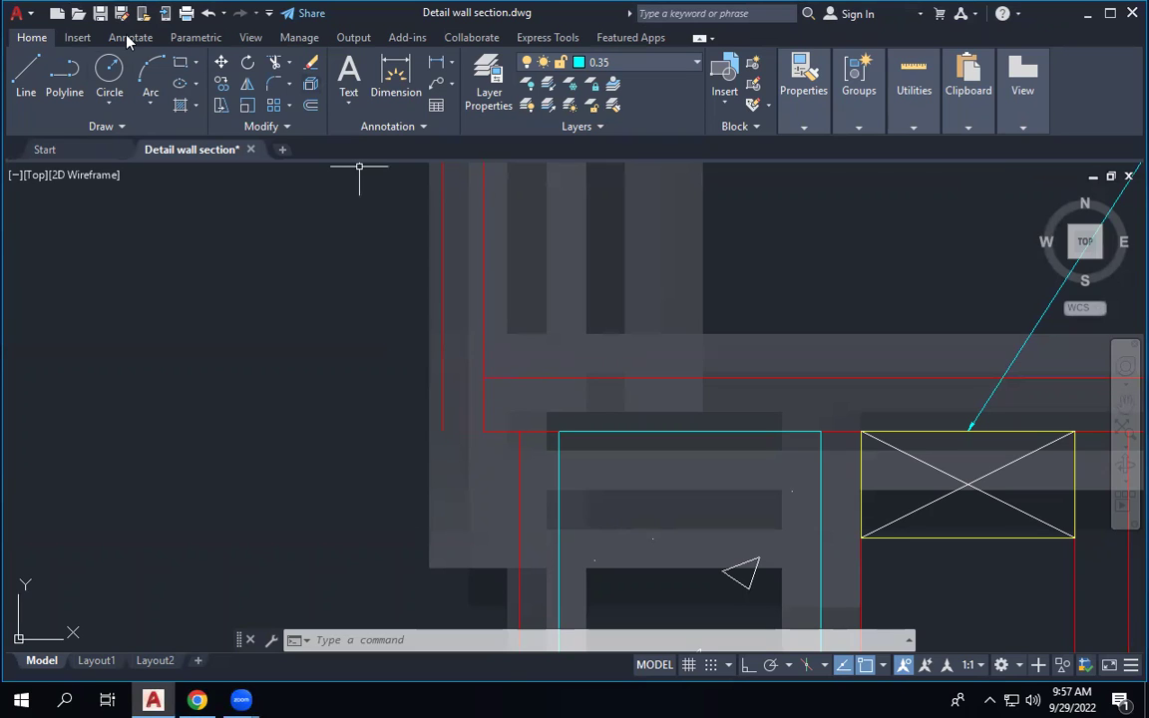
pyautogui.click(65, 72)
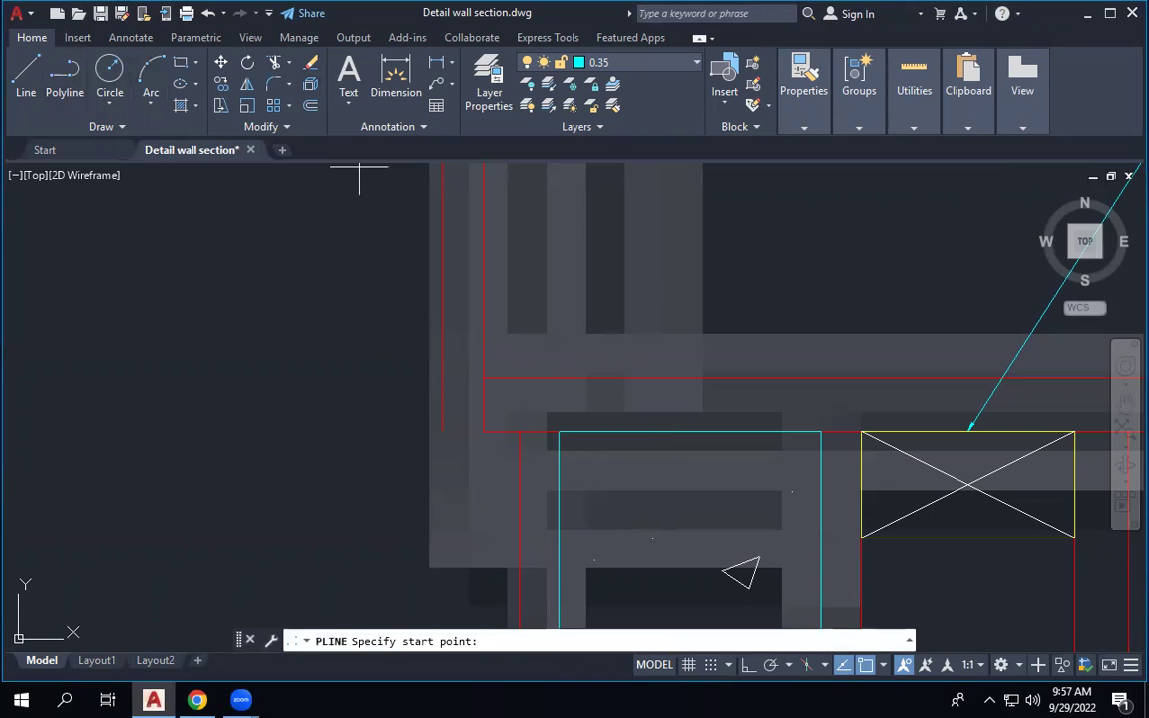
pyautogui.click(442, 432)
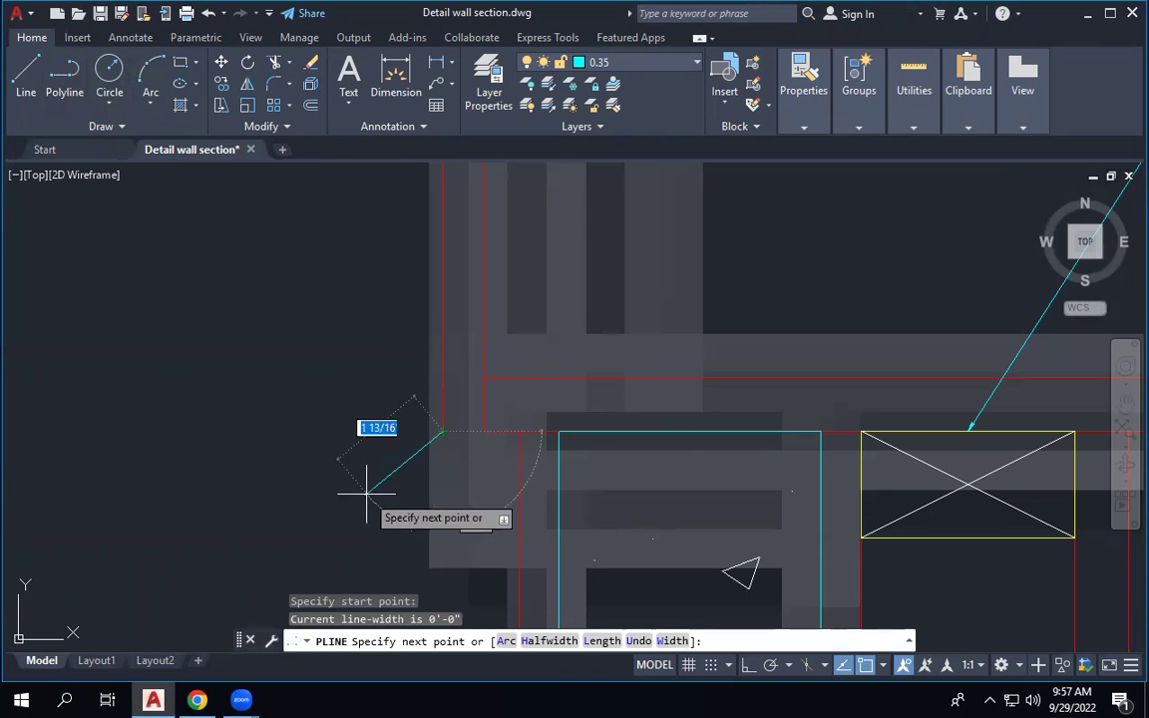
pyautogui.click(372, 500)
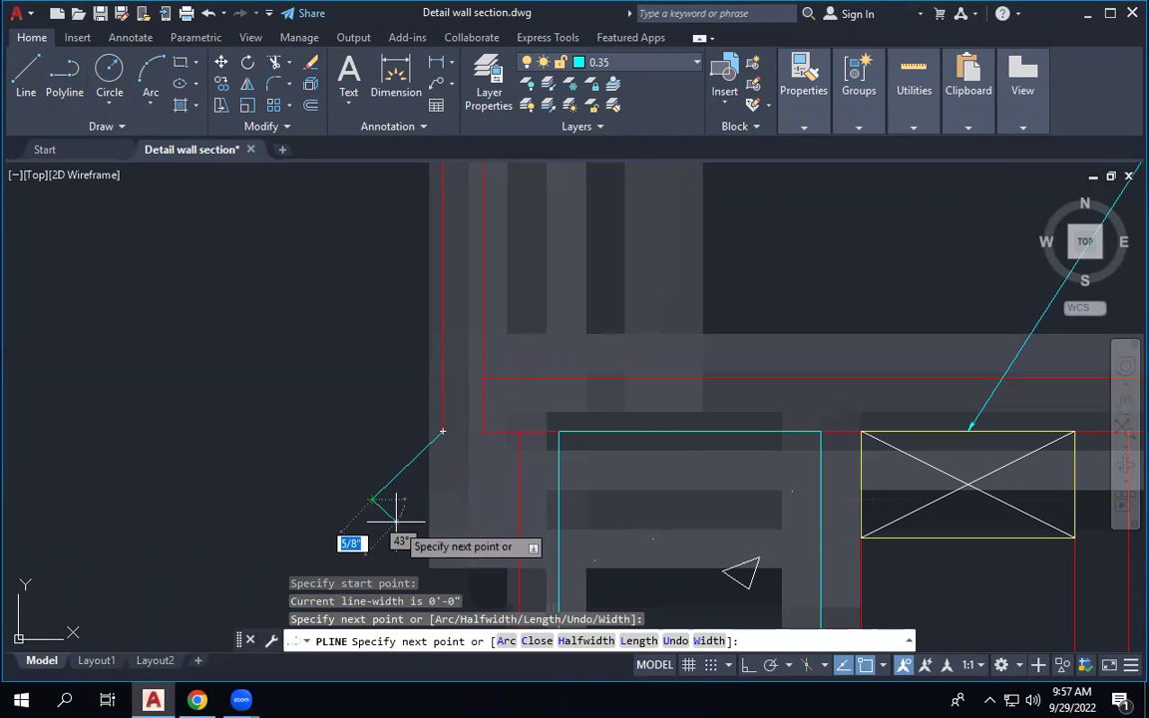
pyautogui.click(392, 524)
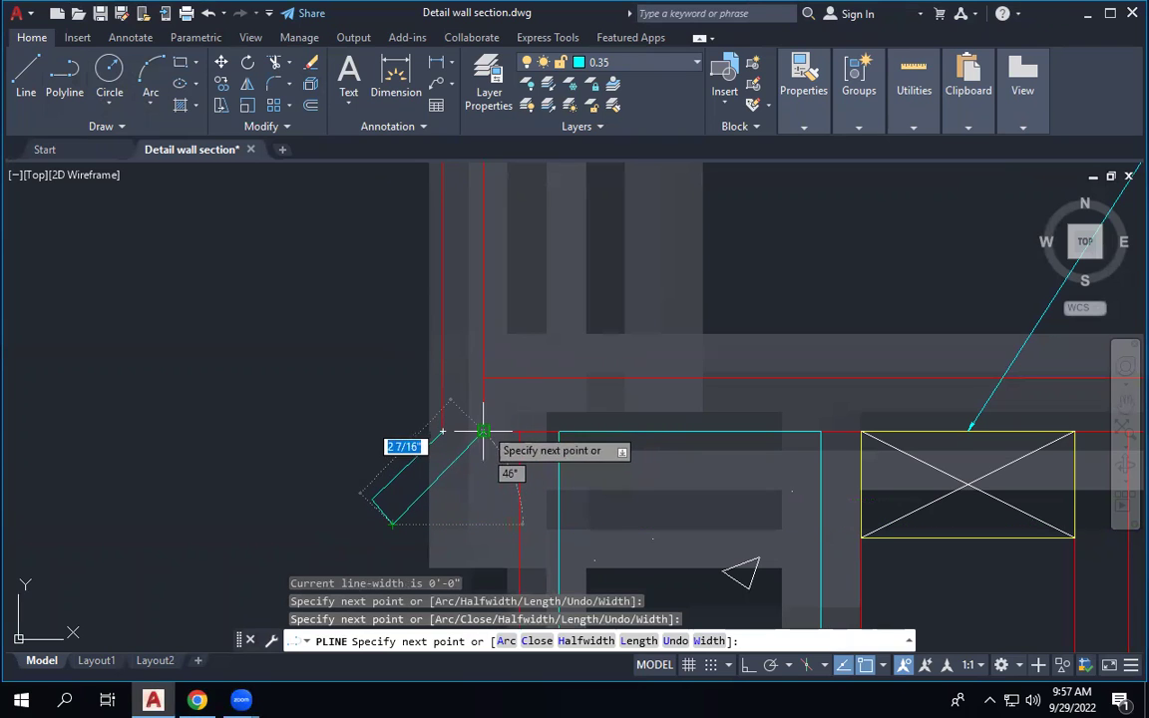
pyautogui.click(482, 432)
pyautogui.press('Escape')
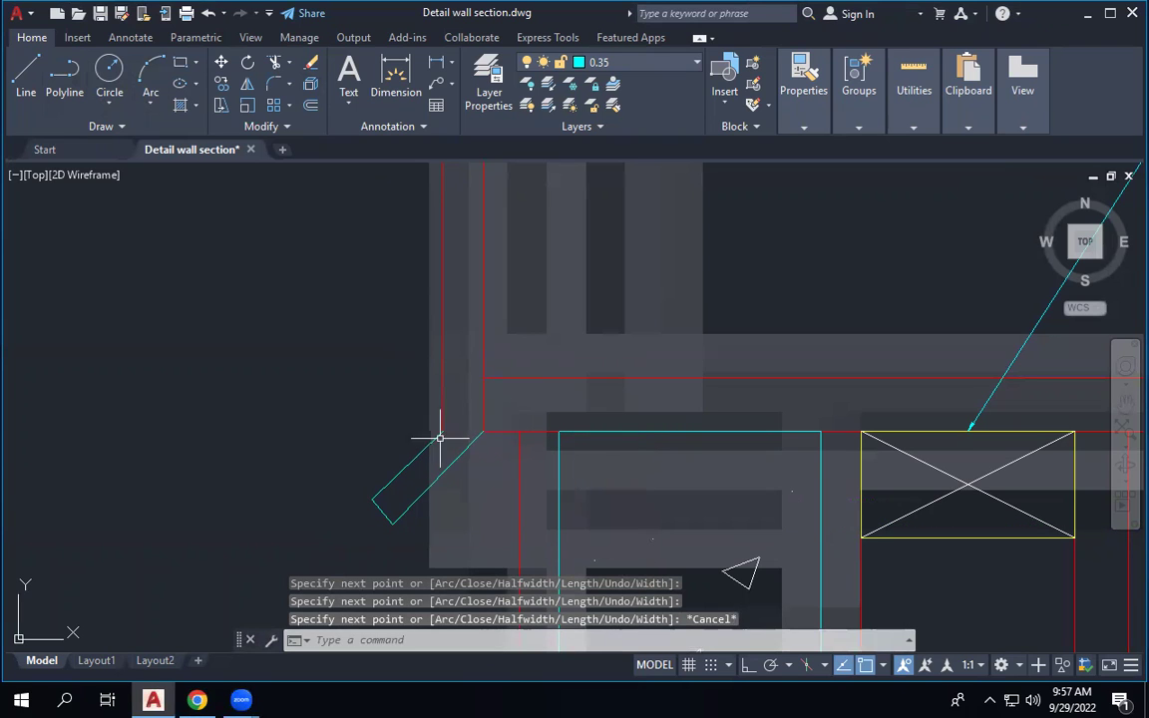
# Erase the sloping polyline sketched below the truss corner.
pyautogui.click(457, 491)
pyautogui.click(385, 462)
pyautogui.press('Delete')
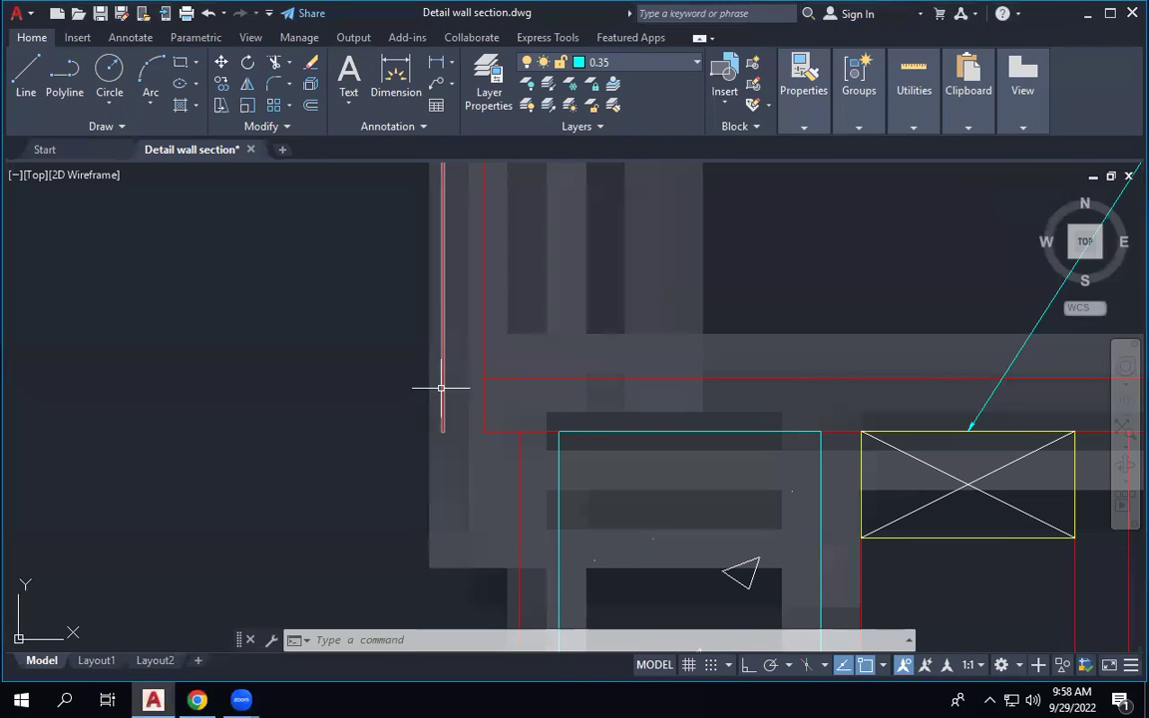
# Highlight the upper exterior line and the lower wall's outer line and examine their horizontal offset at the truss bearing.
pyautogui.scroll(-4, 440, 390)
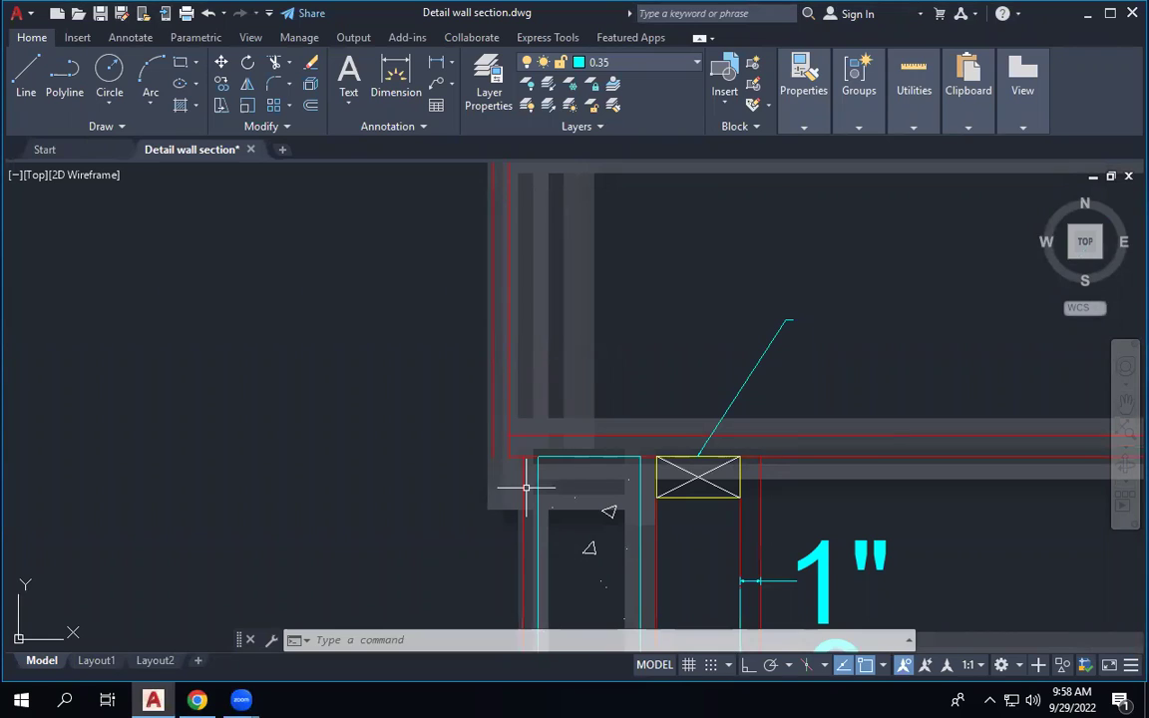
pyautogui.click(492, 431)
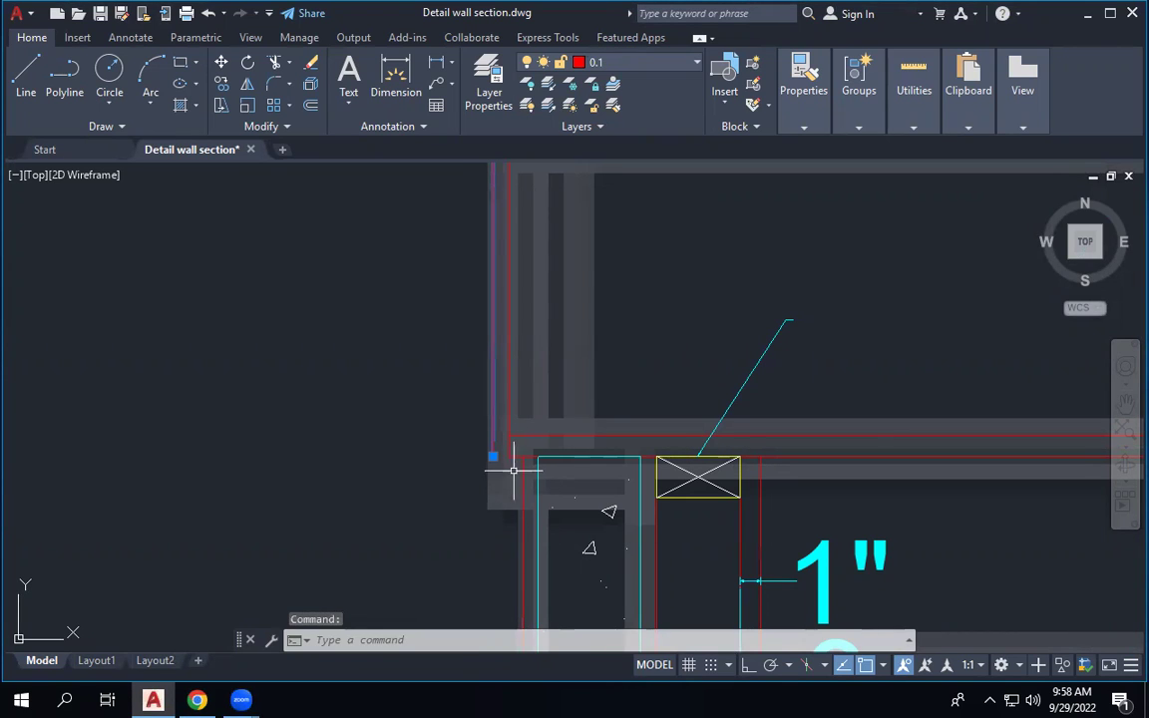
pyautogui.click(523, 464)
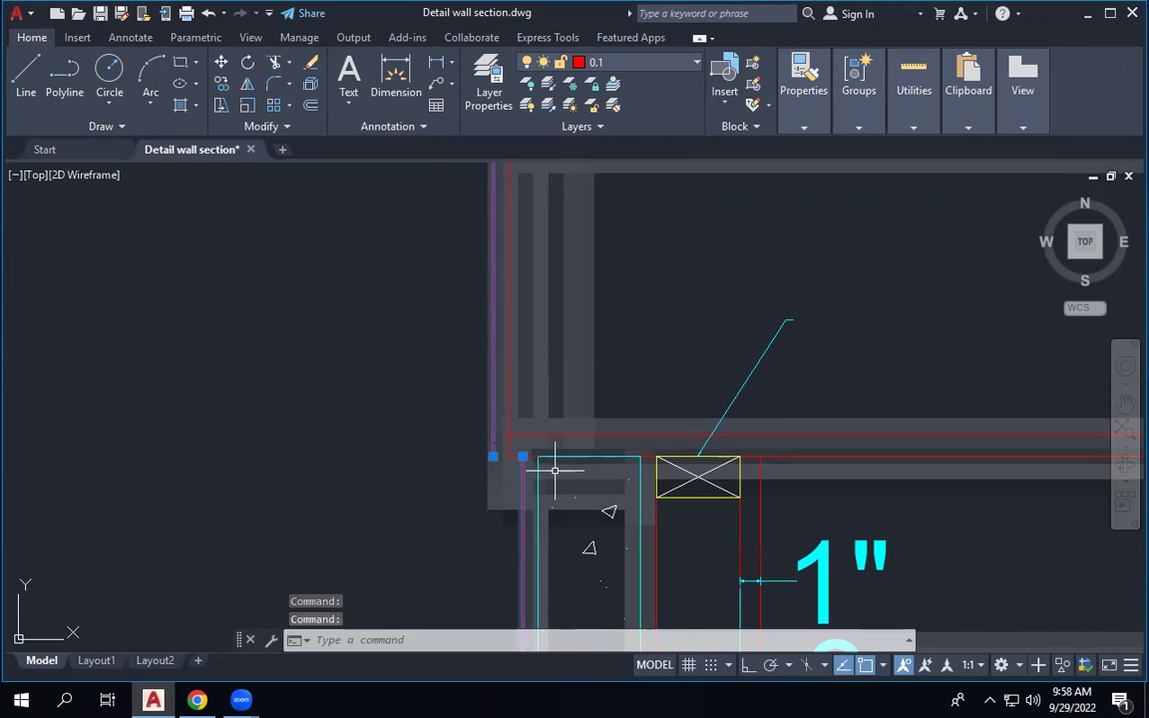
pyautogui.scroll(4, 549, 465)
pyautogui.scroll(-8, 544, 444)
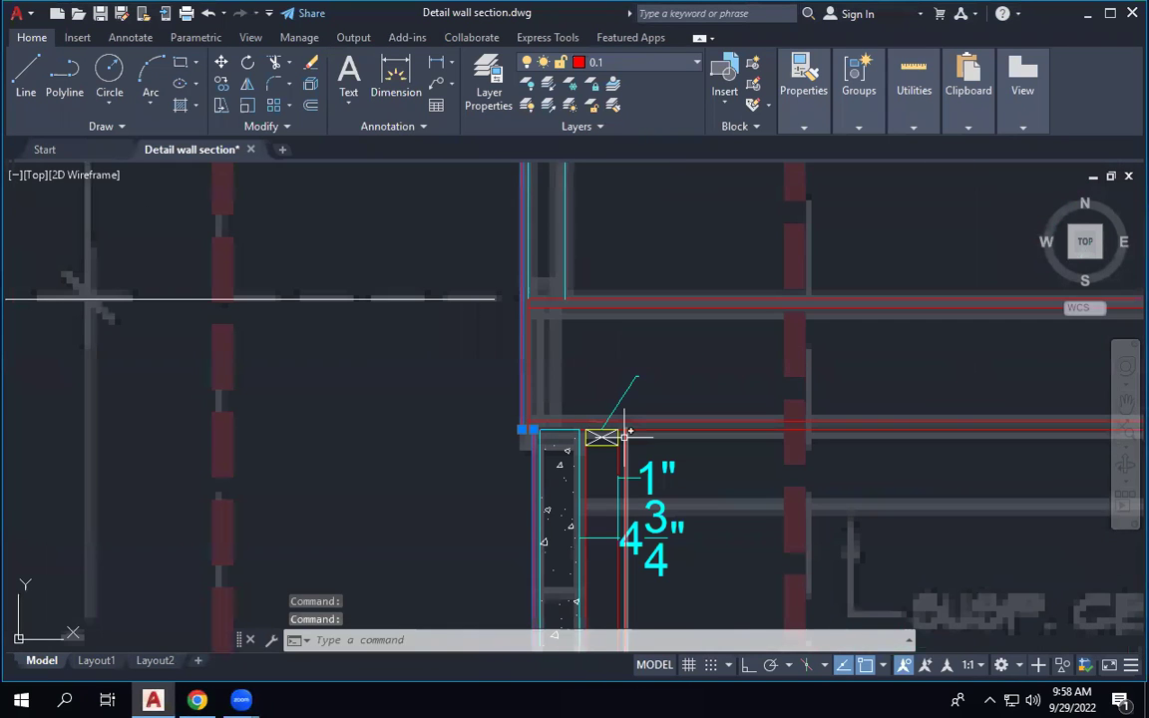
pyautogui.scroll(5, 574, 434)
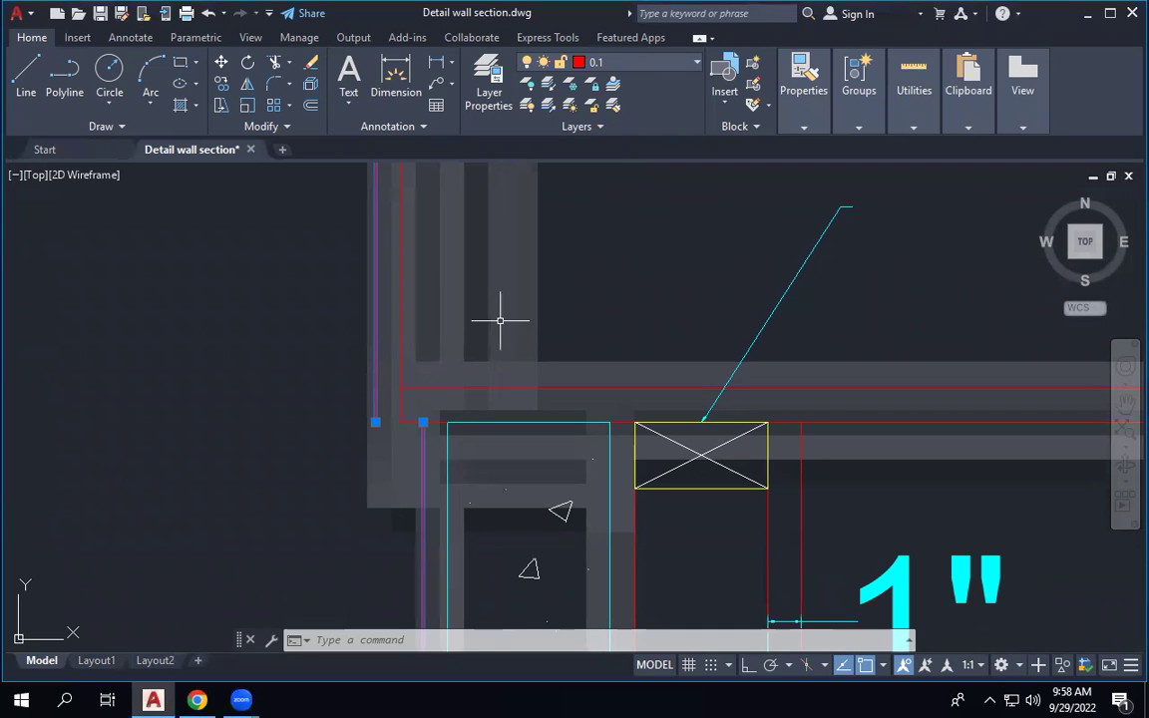
pyautogui.scroll(-6, 526, 295)
pyautogui.scroll(4, 526, 439)
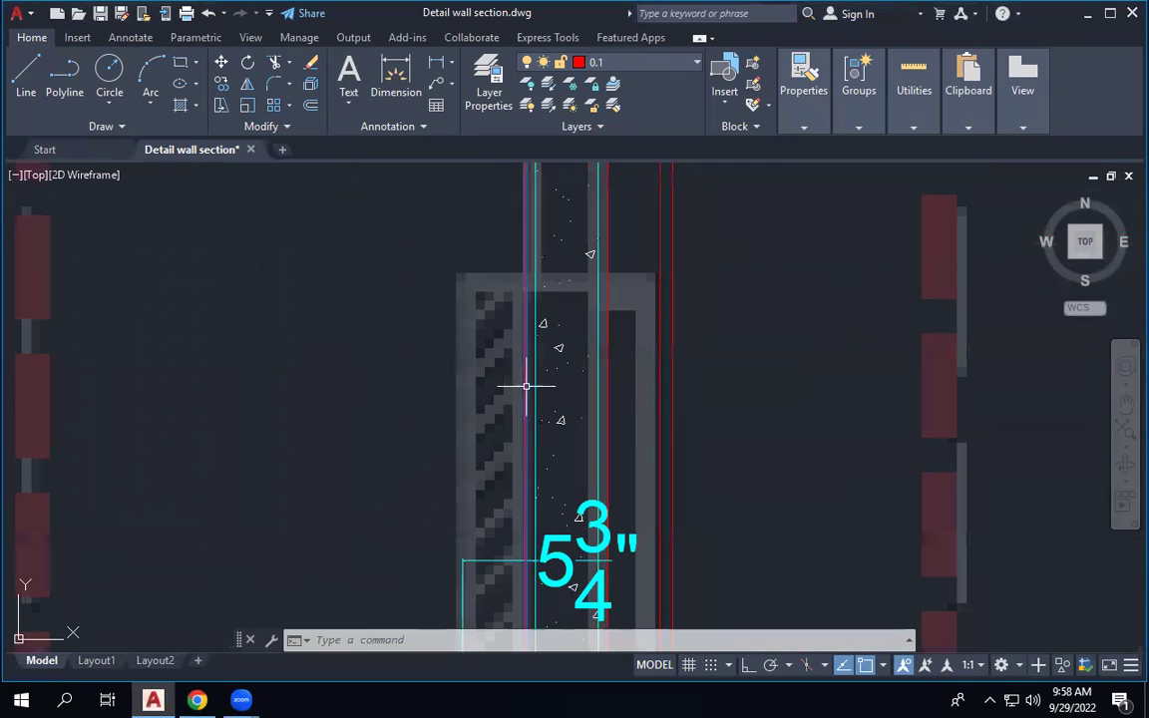
pyautogui.scroll(-4, 526, 386)
pyautogui.press('Escape')
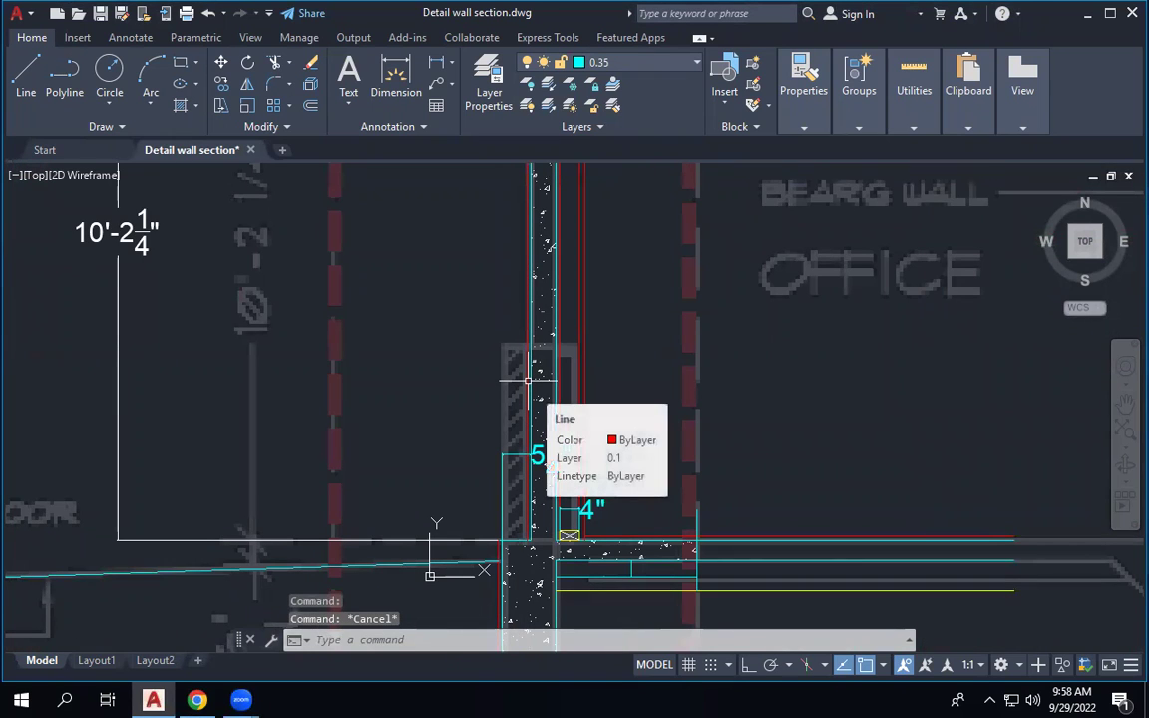
# Examine the alignment of the upper wall's outer face, the concrete wall's outer face and the exterior line by highlighting them.
pyautogui.scroll(-4, 529, 380)
pyautogui.scroll(6, 539, 499)
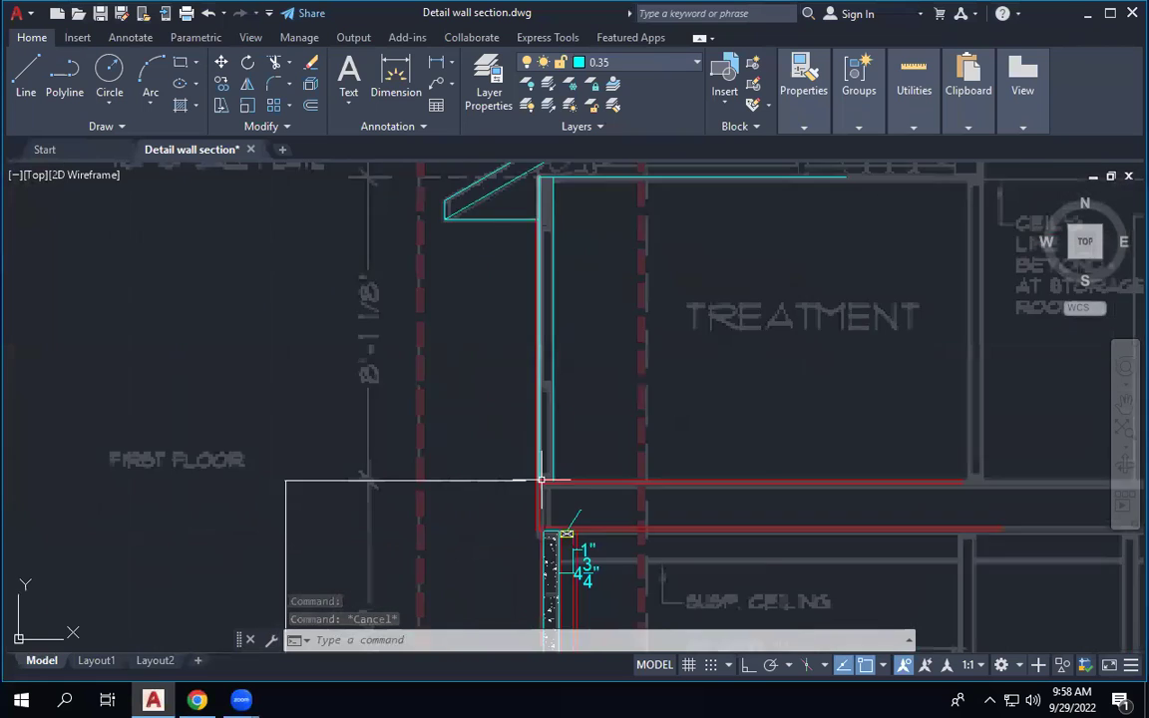
pyautogui.scroll(-3, 533, 473)
pyautogui.scroll(3, 565, 487)
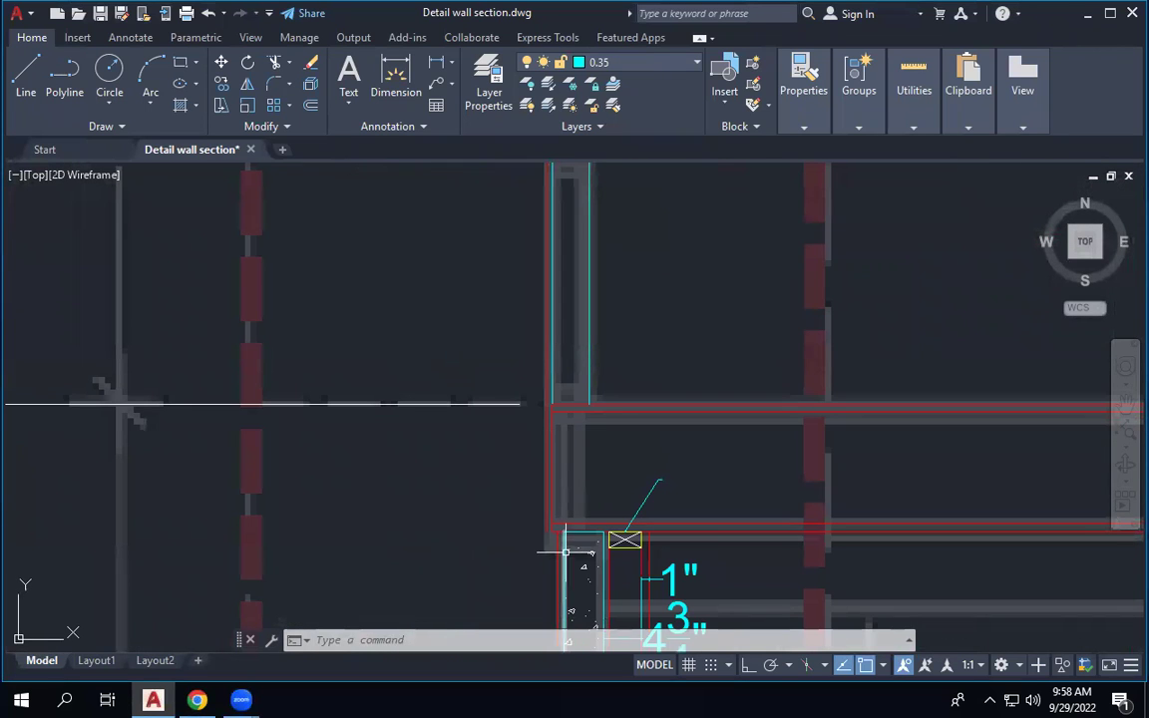
pyautogui.click(558, 534)
pyautogui.click(555, 356)
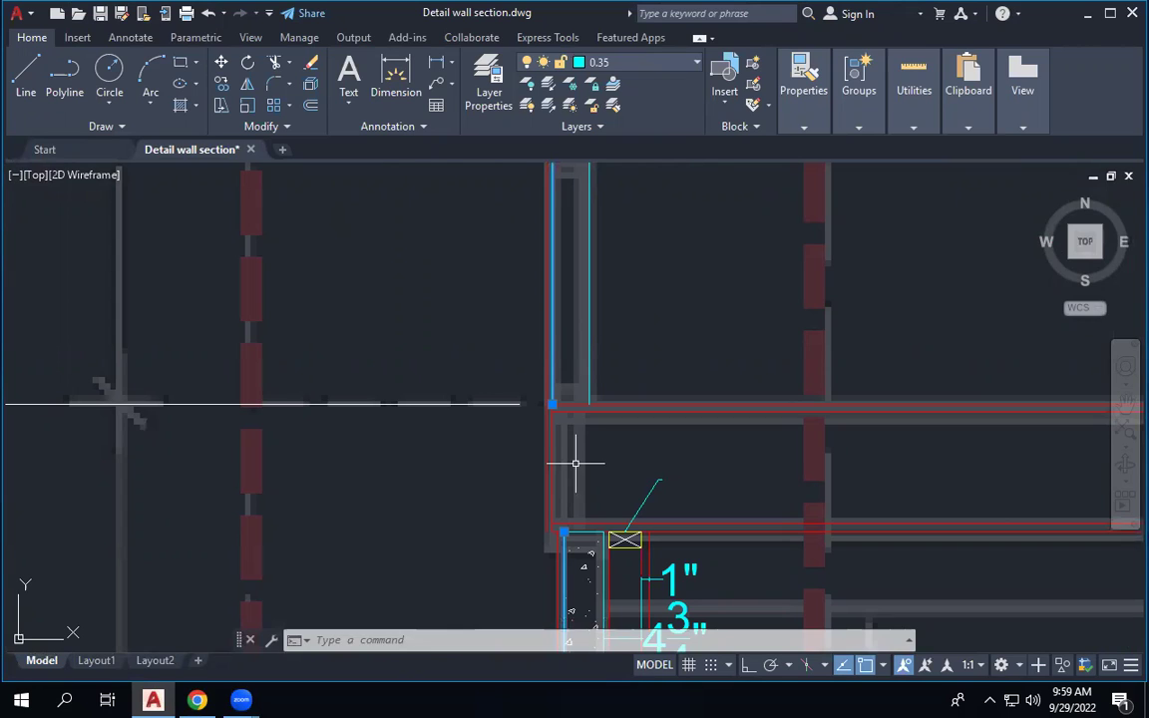
pyautogui.scroll(-4, 543, 469)
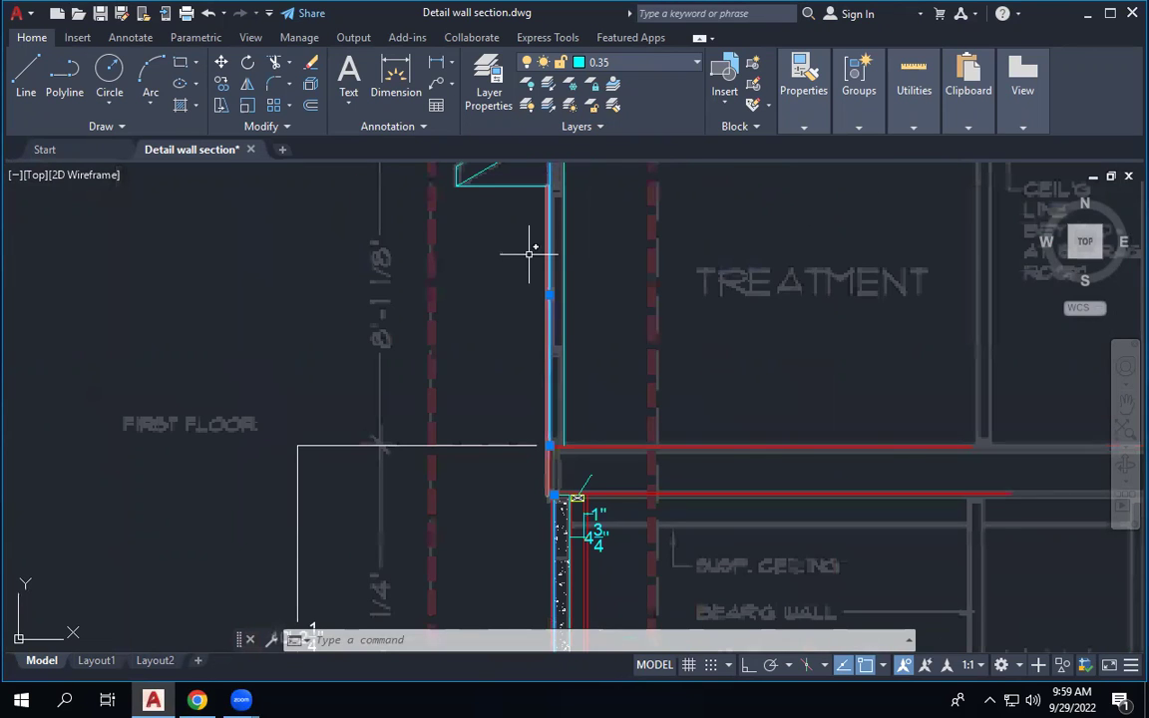
pyautogui.click(546, 197)
pyautogui.scroll(2, 572, 230)
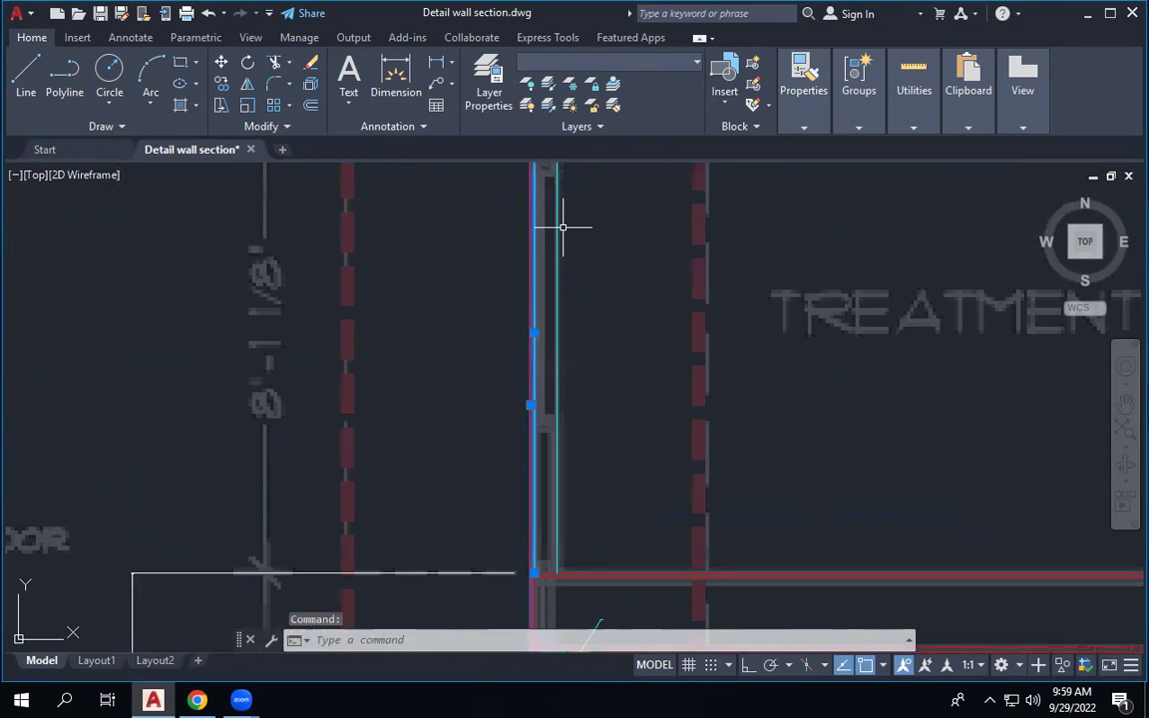
pyautogui.press('Escape')
pyautogui.press('Escape')
# Highlight the upper exterior line and inspect its run from the soffit down to the truss bottom.
pyautogui.click(531, 235)
pyautogui.scroll(-4, 537, 264)
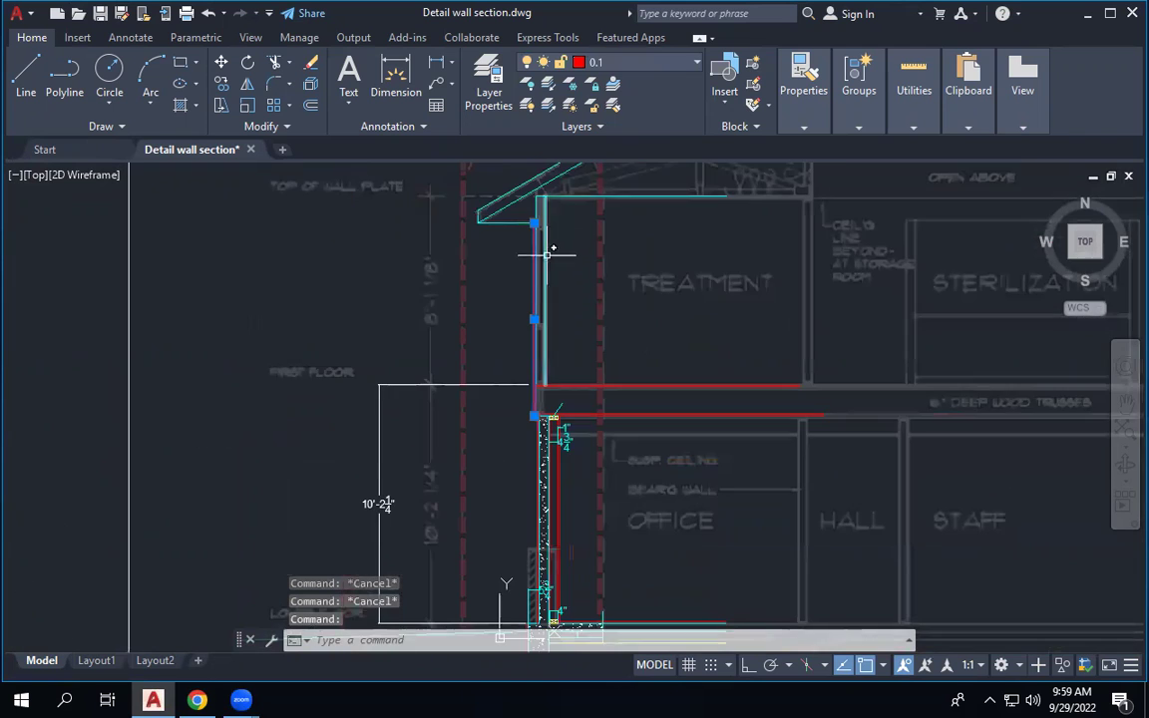
pyautogui.scroll(2, 547, 254)
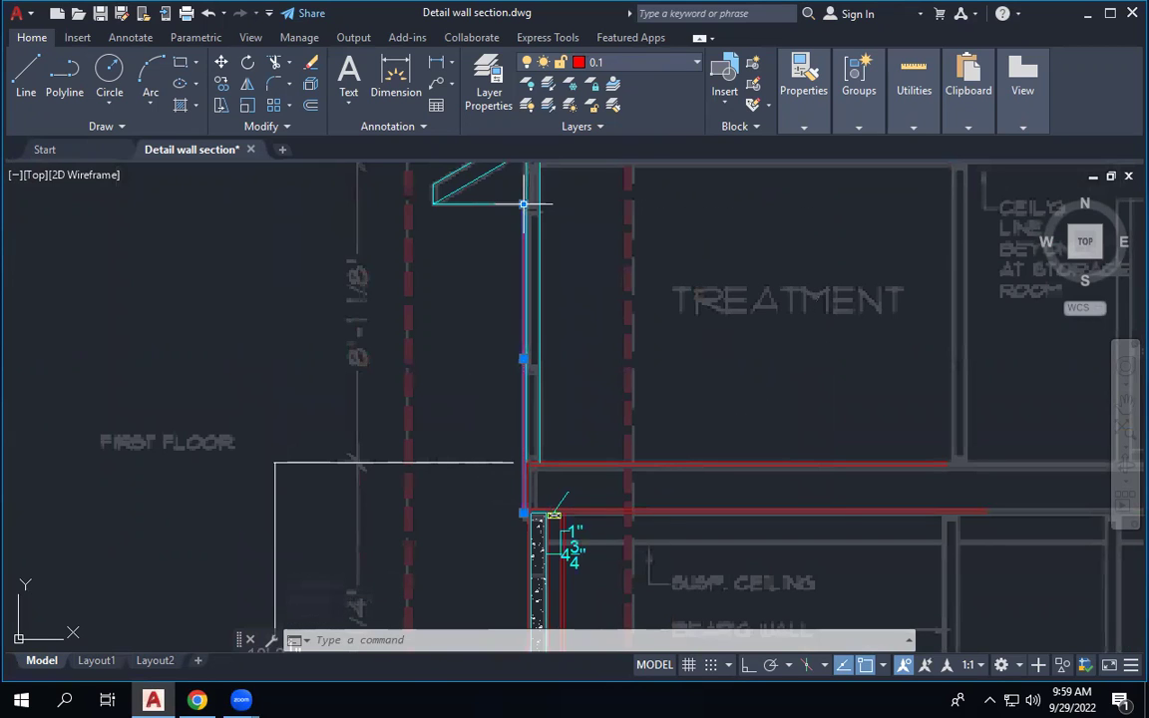
pyautogui.moveTo(523, 205)
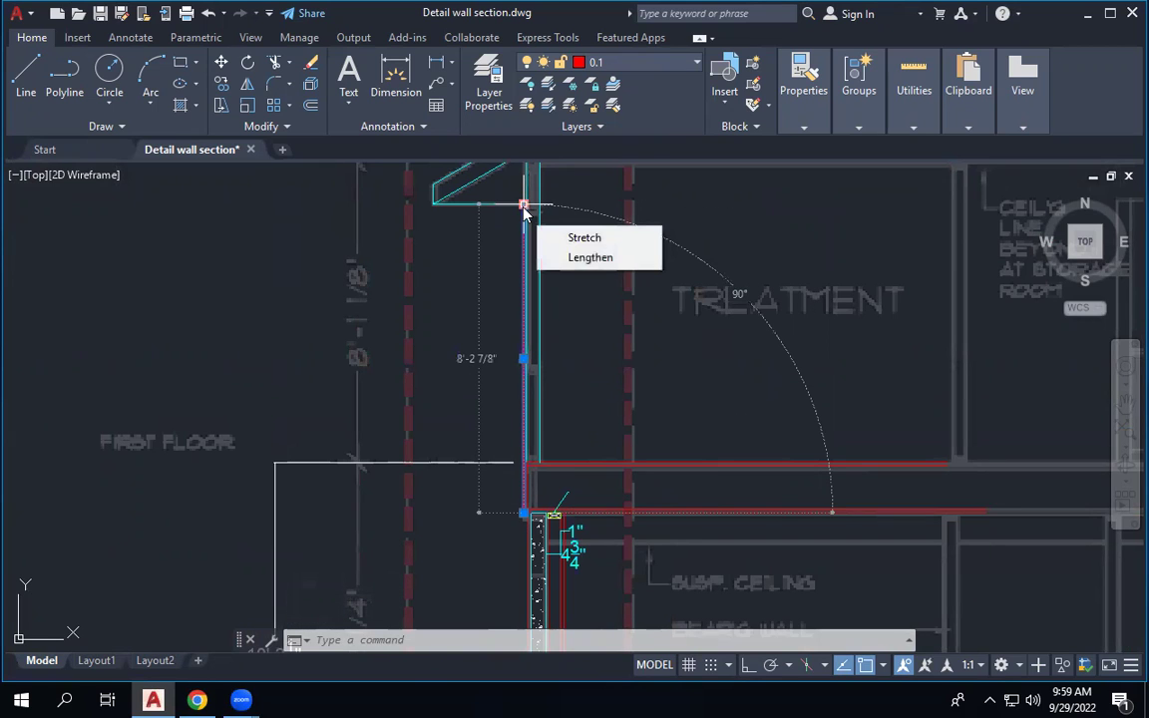
pyautogui.scroll(5, 502, 495)
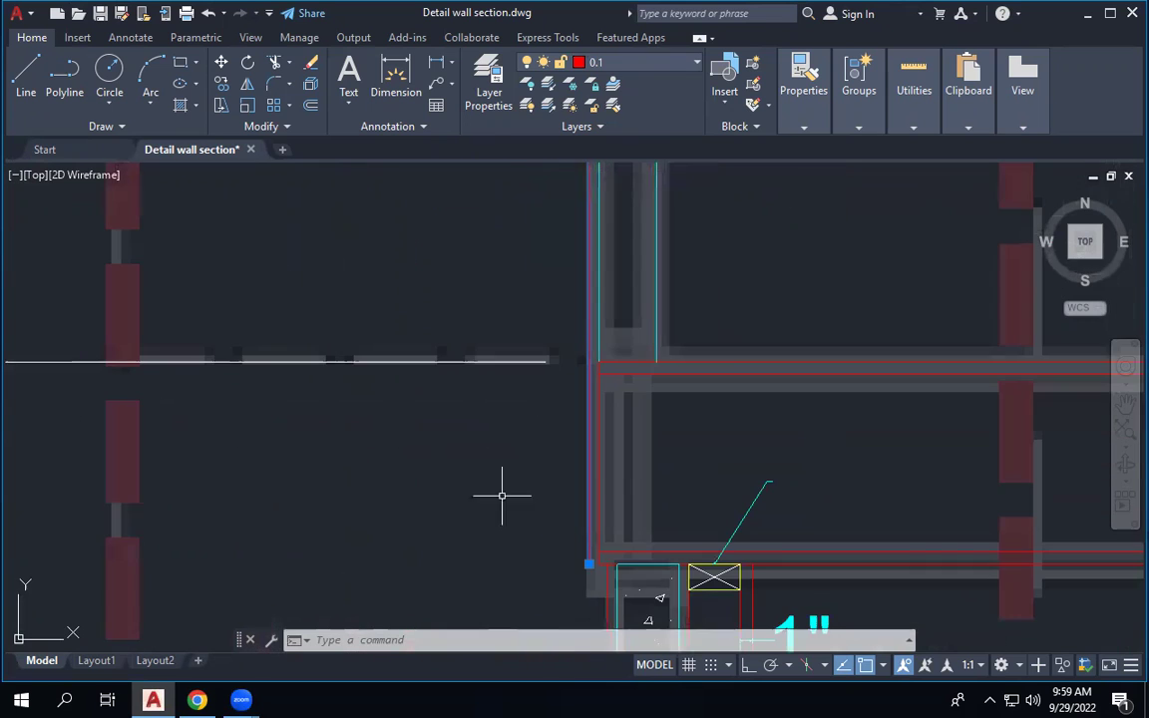
# Draw lines from the exterior line's lower end 1" down, across below the truss corner, and up to that corner.
pyautogui.moveTo(656, 607)
pyautogui.mouseDown(button='middle')
pyautogui.moveTo(657, 505)
pyautogui.moveTo(630, 501)
pyautogui.mouseUp(button='middle')
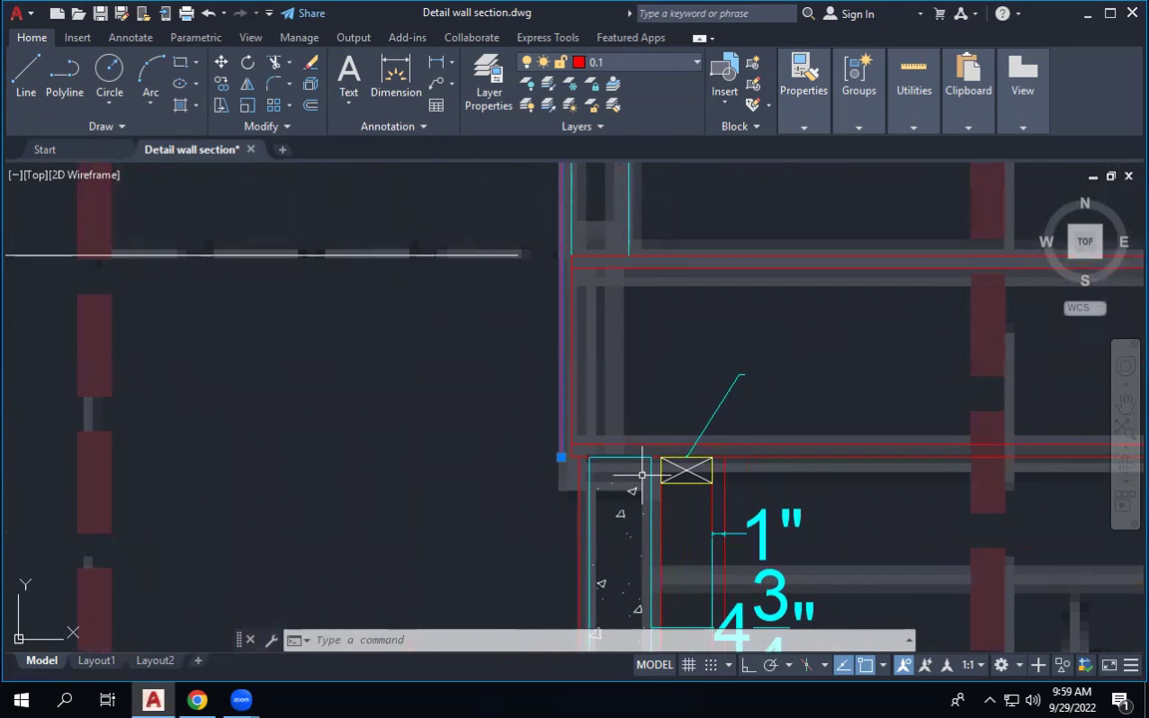
pyautogui.scroll(2, 624, 513)
pyautogui.moveTo(645, 377); pyautogui.dragTo(634, 423, button='middle')
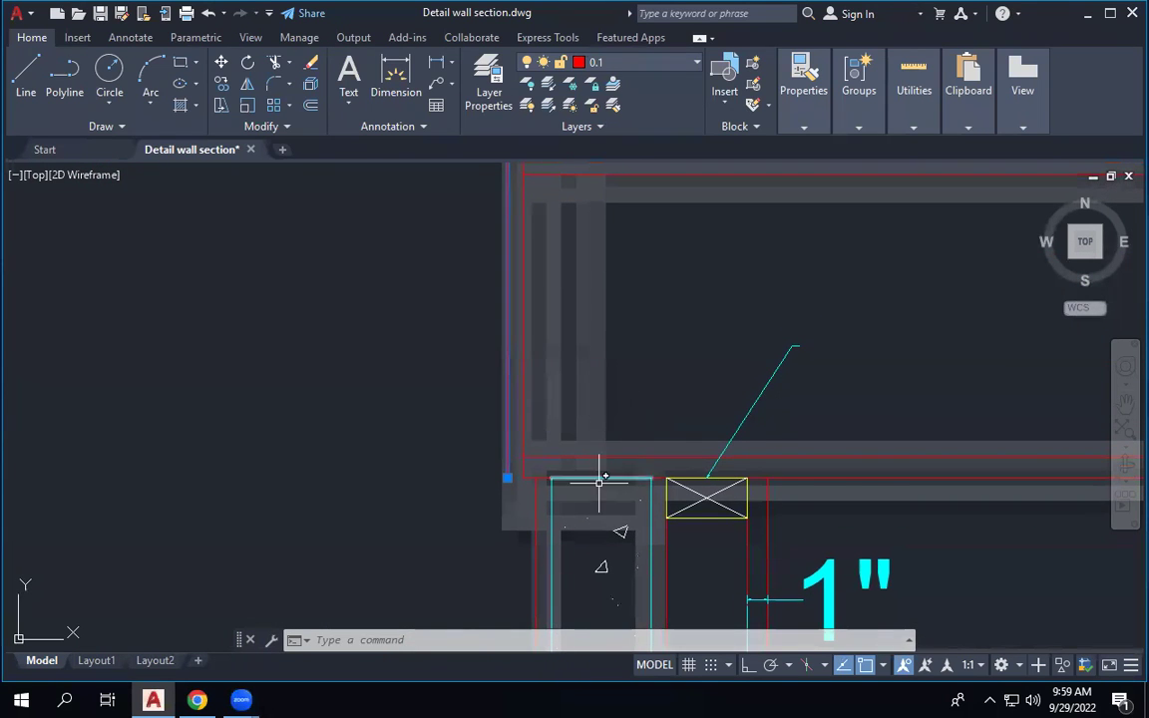
pyautogui.scroll(2, 473, 489)
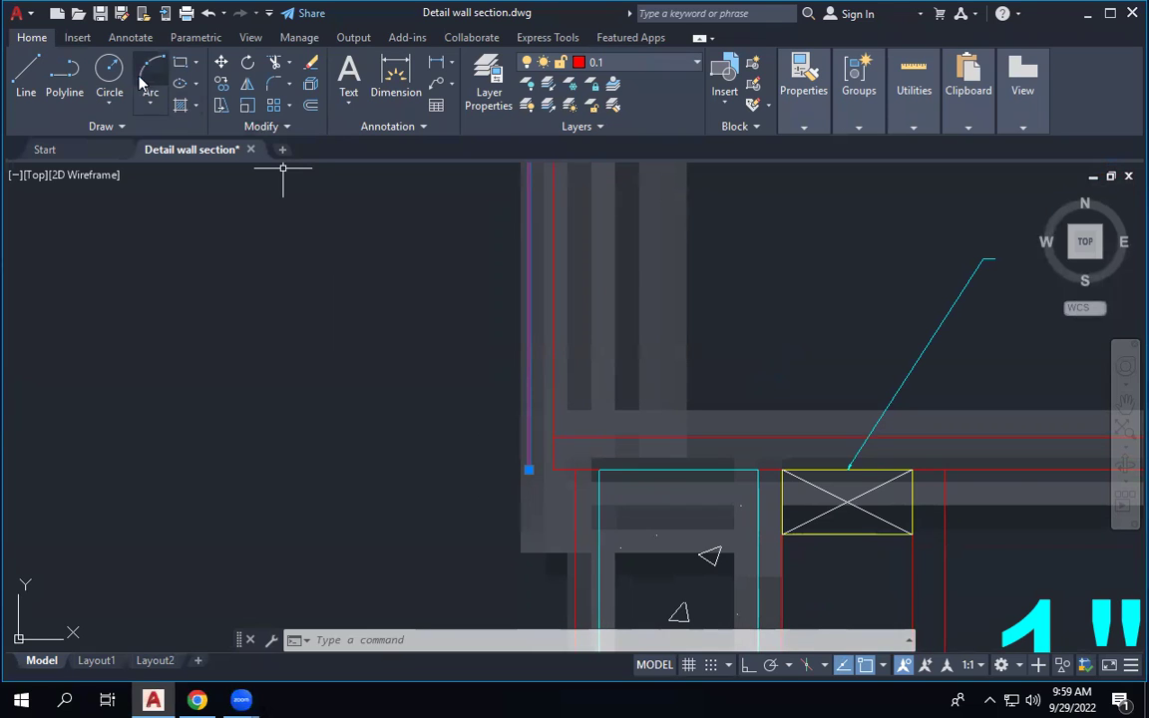
pyautogui.click(26, 72)
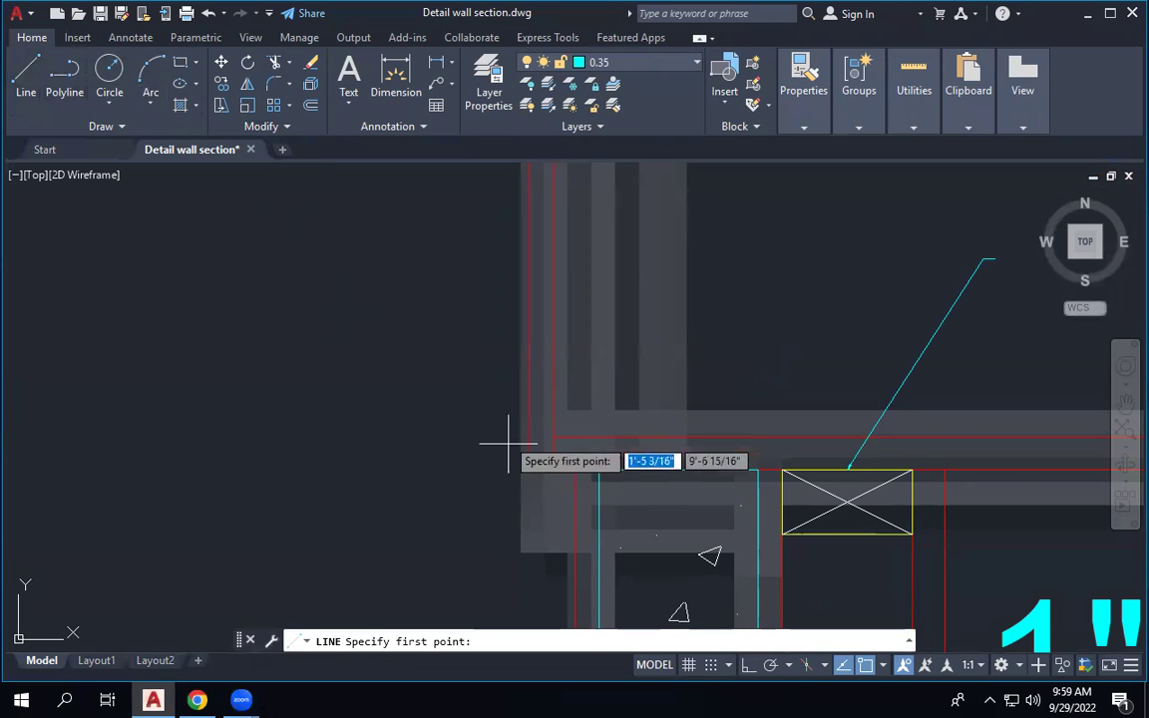
pyautogui.click(529, 469)
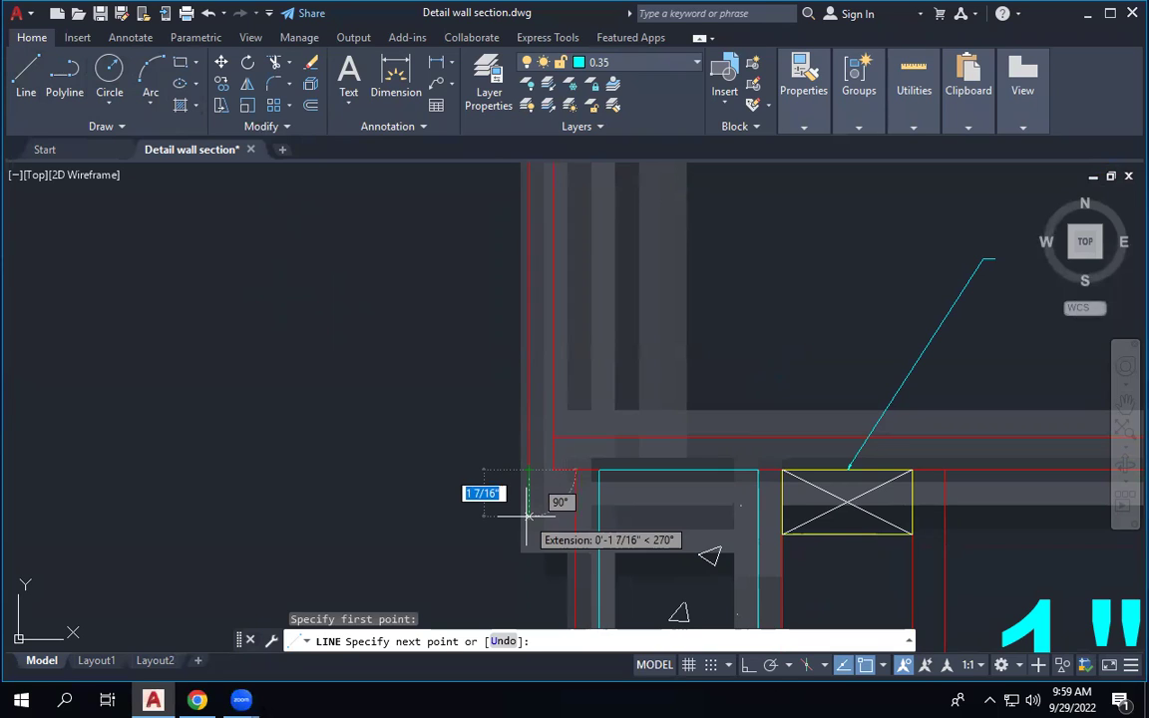
pyautogui.write('1"')
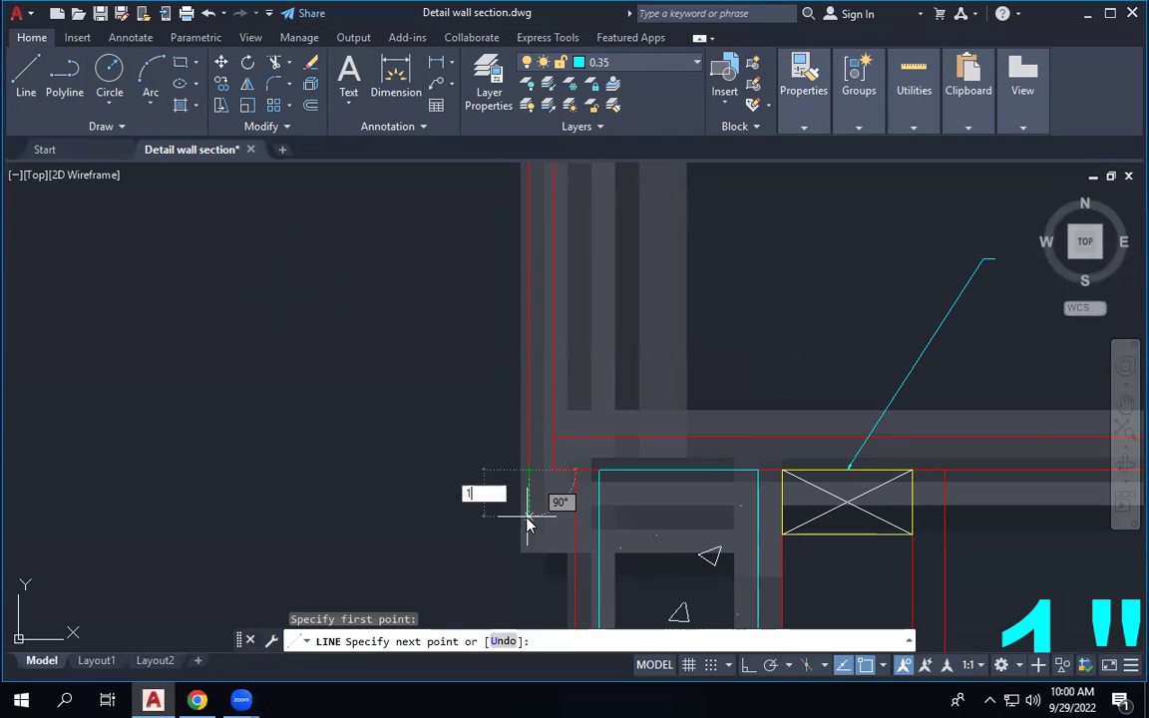
pyautogui.press('Return')
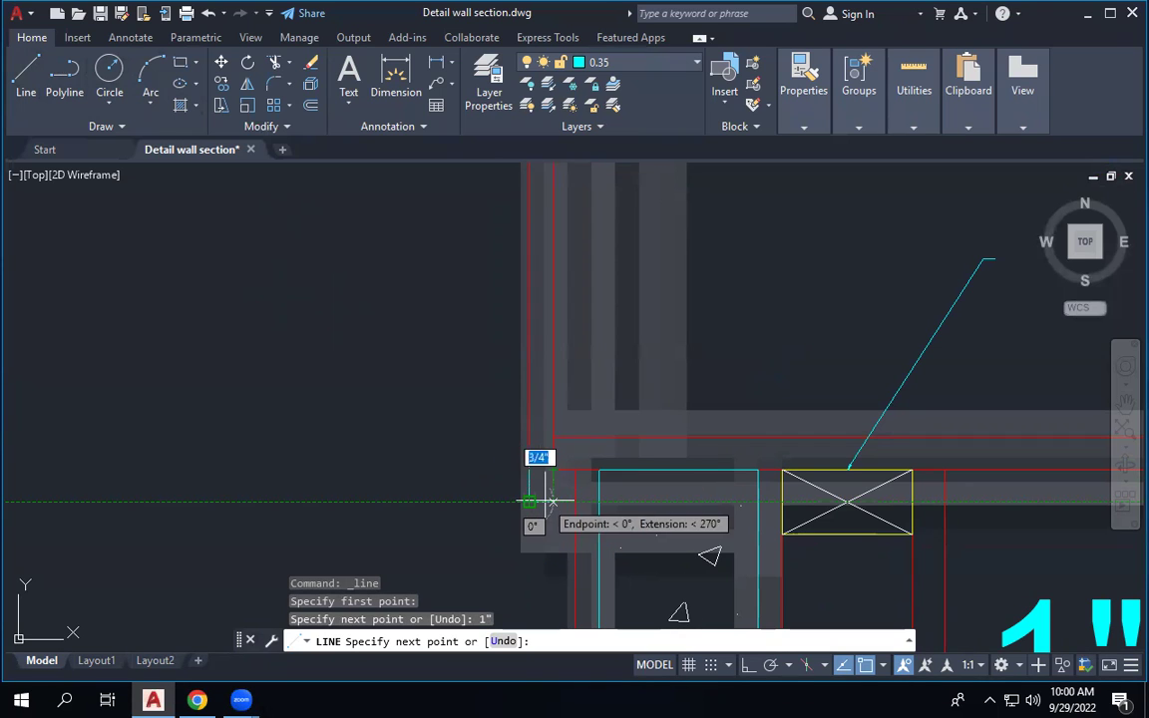
pyautogui.click(540, 501)
pyautogui.click(554, 470)
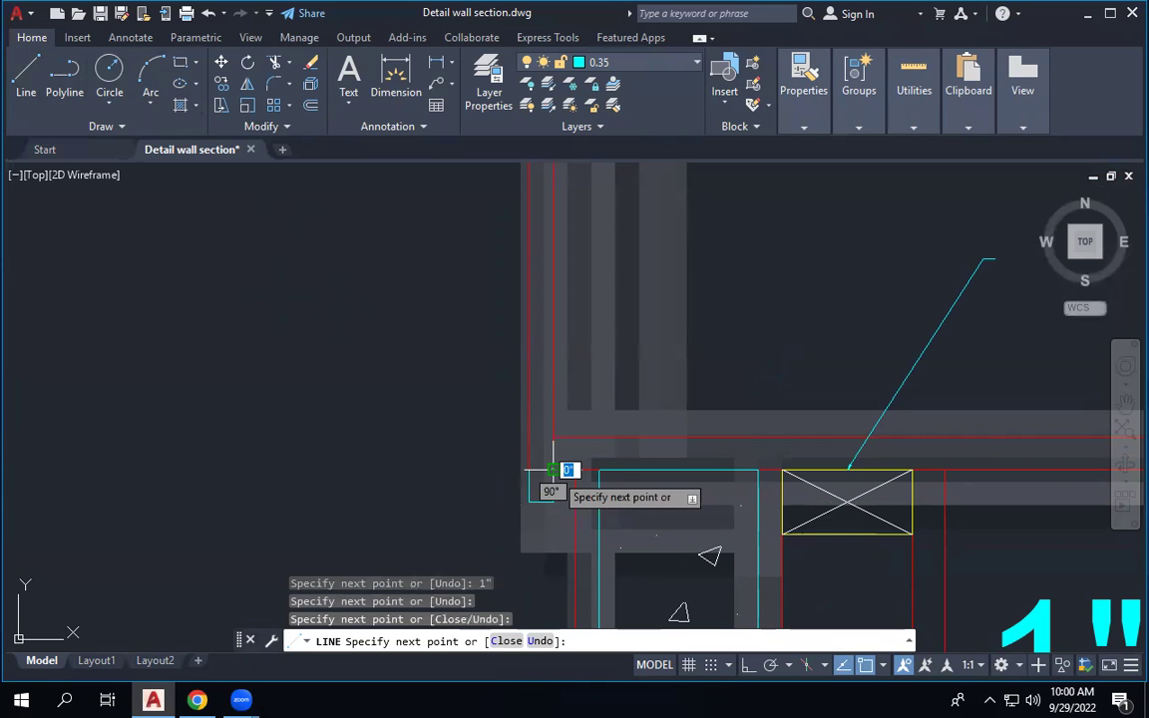
pyautogui.press('Escape')
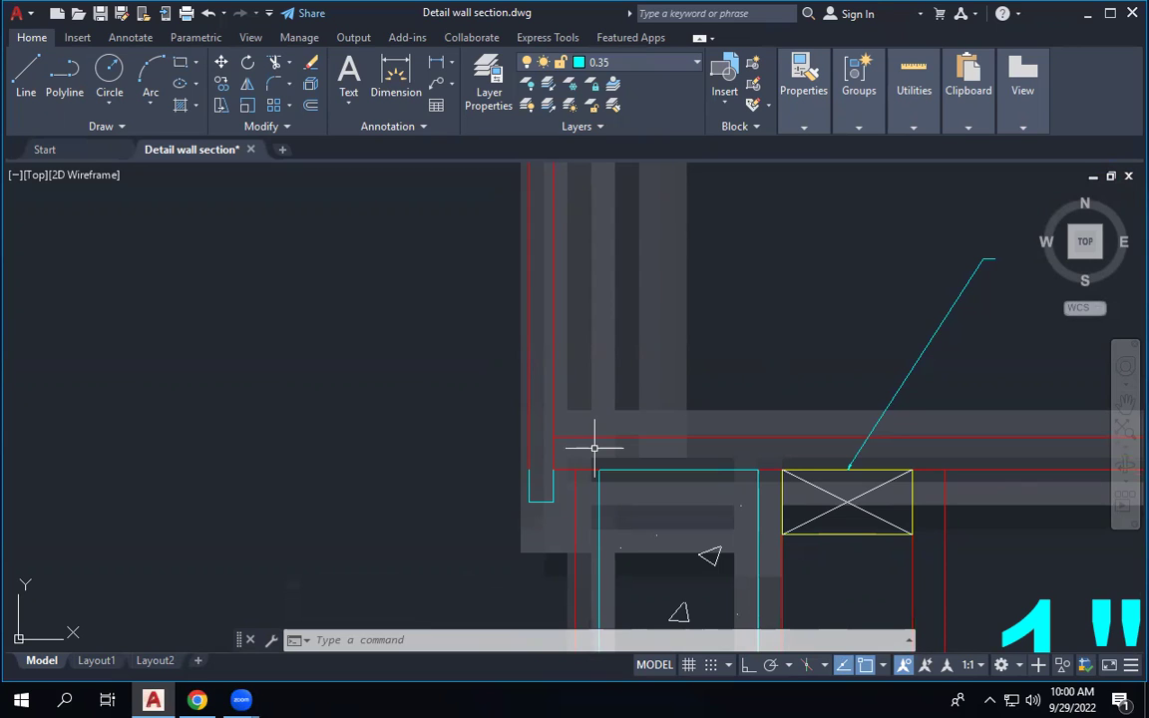
# Match the new 1" sheathing extension's three lines to the properties of the red exterior line above.
pyautogui.write('MA')
pyautogui.press('Return')
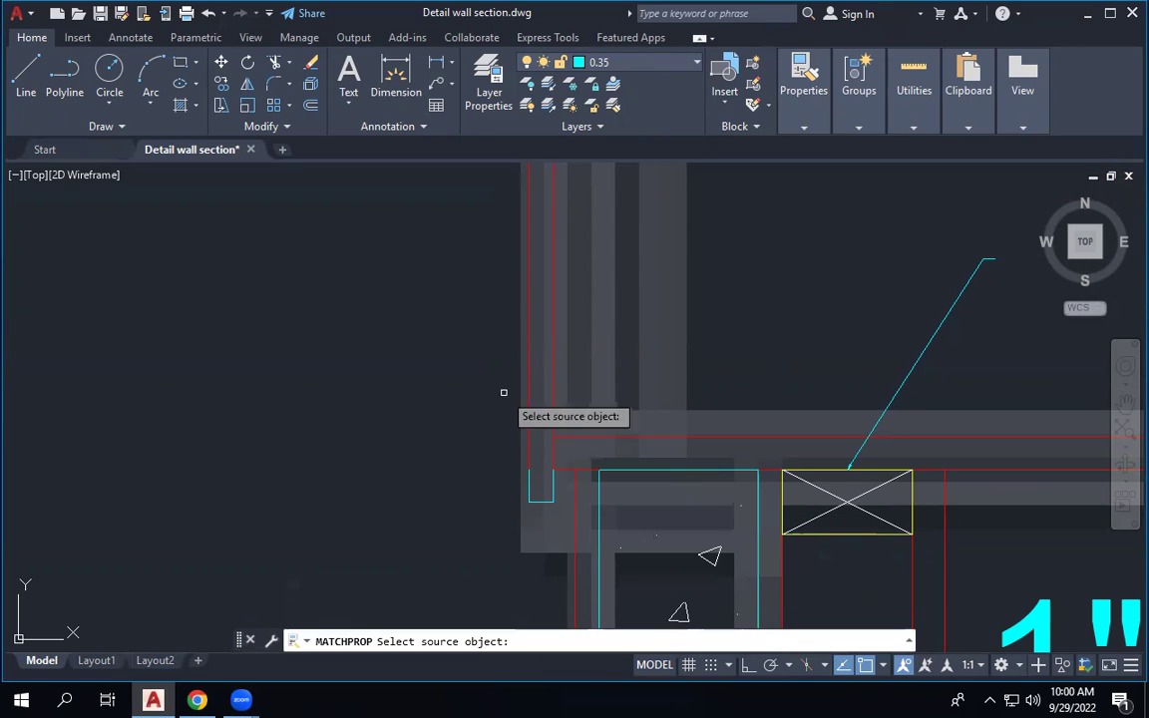
pyautogui.click(530, 410)
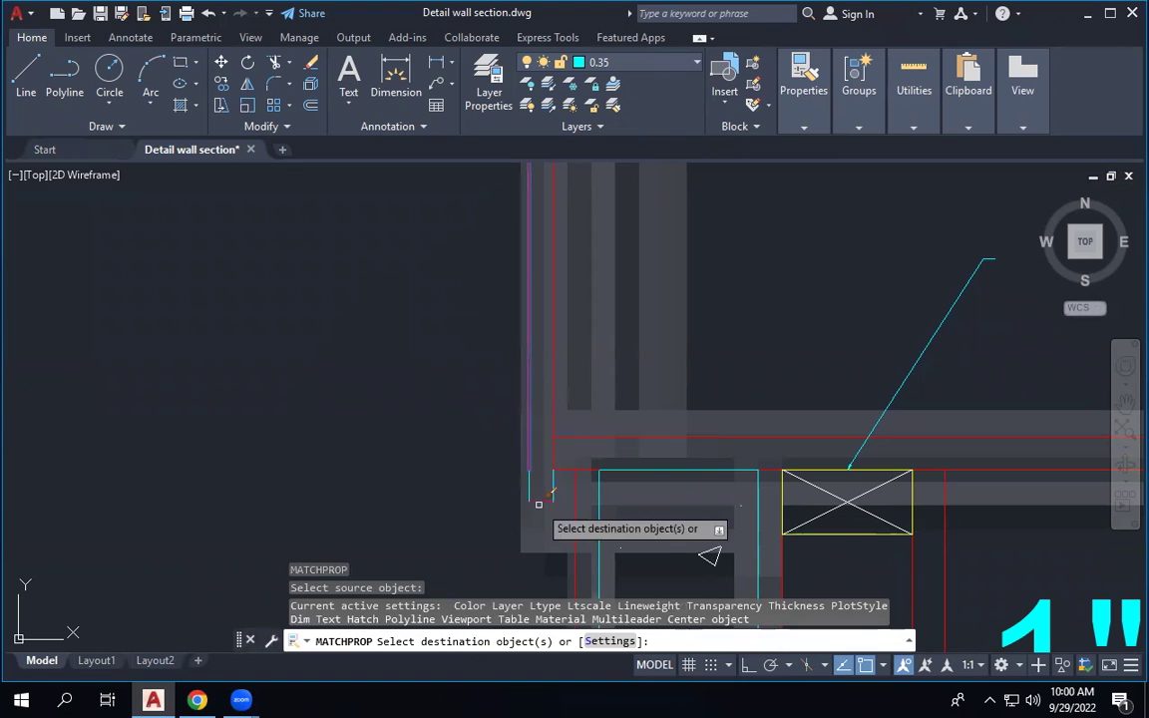
pyautogui.click(549, 483)
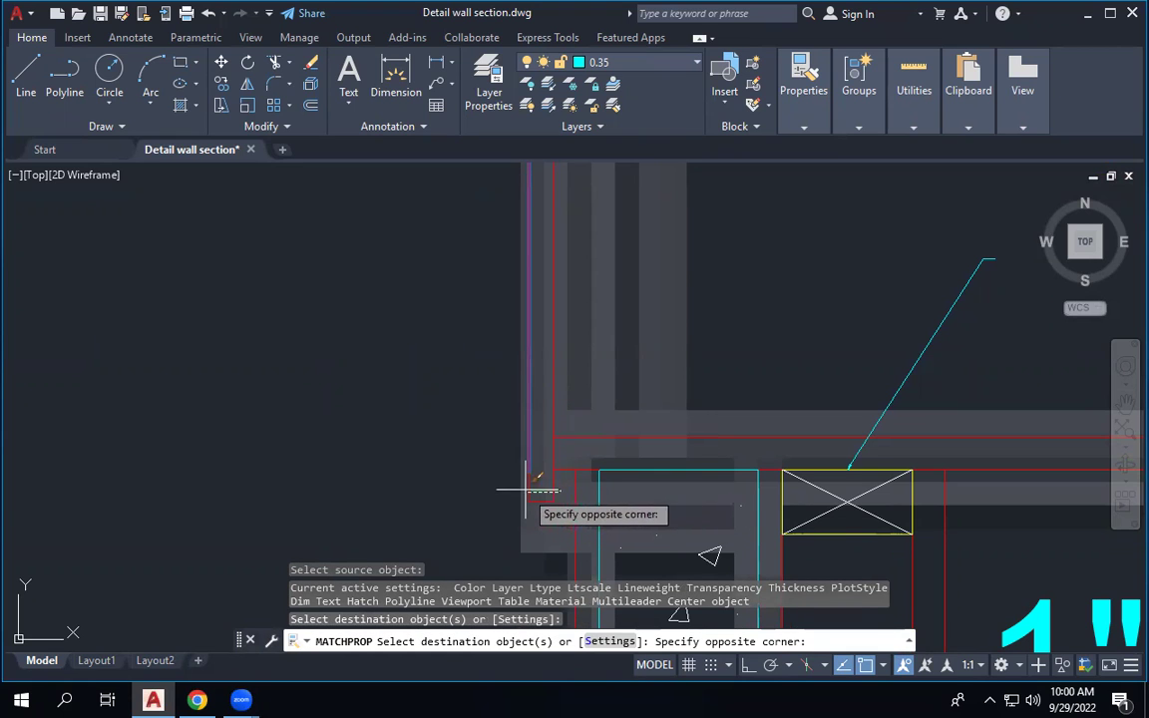
pyautogui.click(522, 493)
pyautogui.press('Escape')
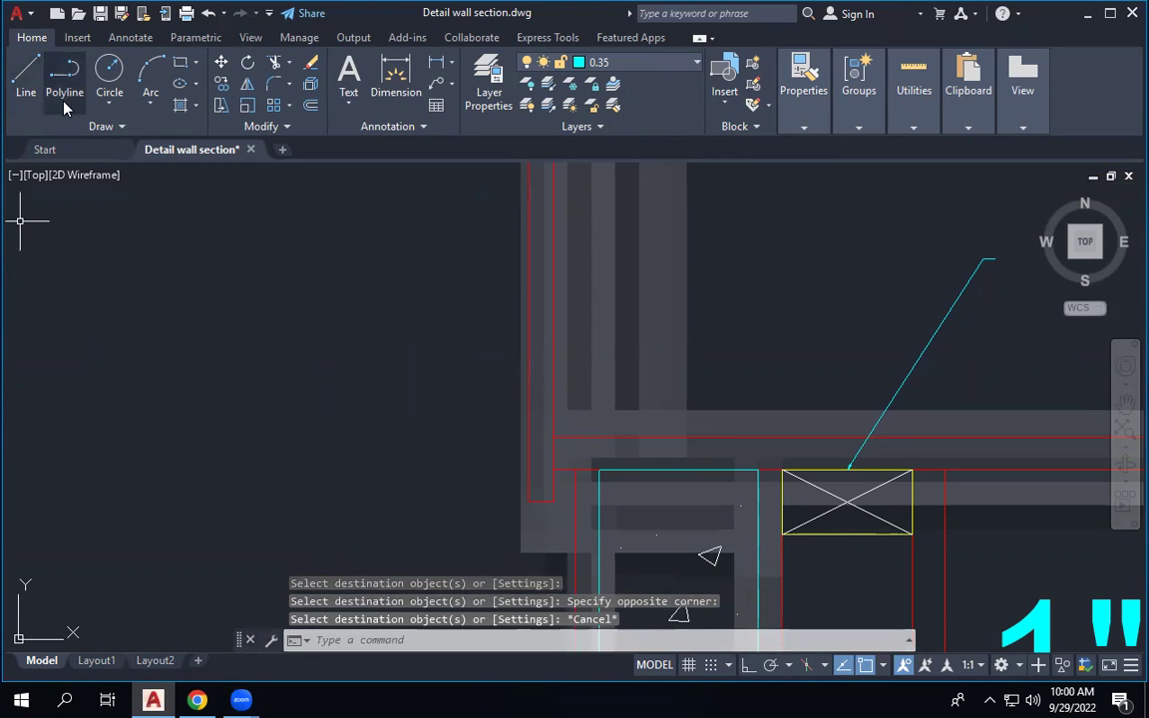
# Set the fade of the building section PDF underlay to 93 and deselect it.
pyautogui.scroll(-5, 653, 414)
pyautogui.scroll(-5, 462, 318)
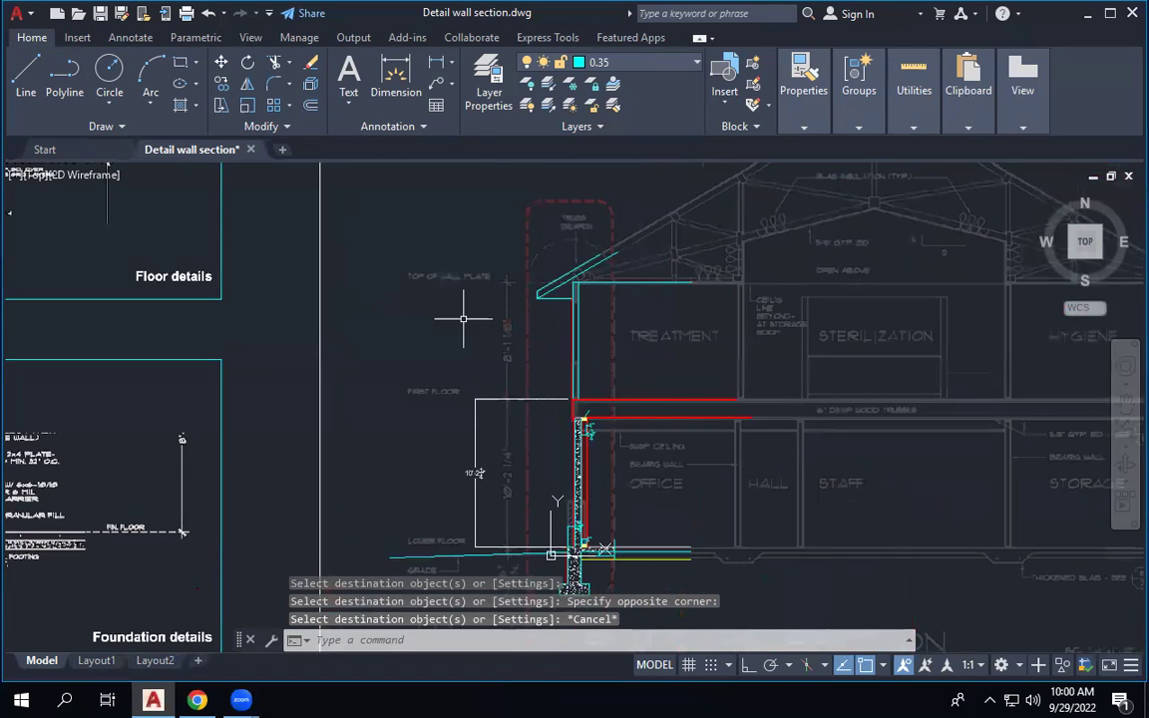
pyautogui.click(409, 231)
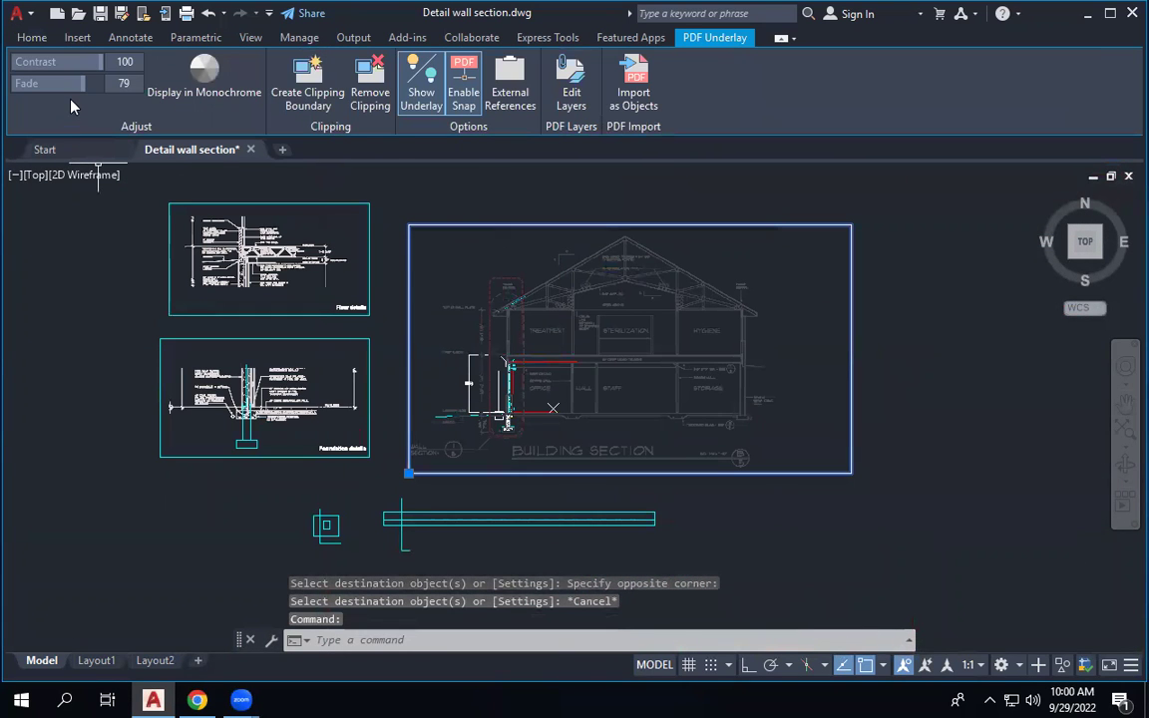
pyautogui.moveTo(79, 84); pyautogui.dragTo(92, 85)
pyautogui.scroll(4, 595, 397)
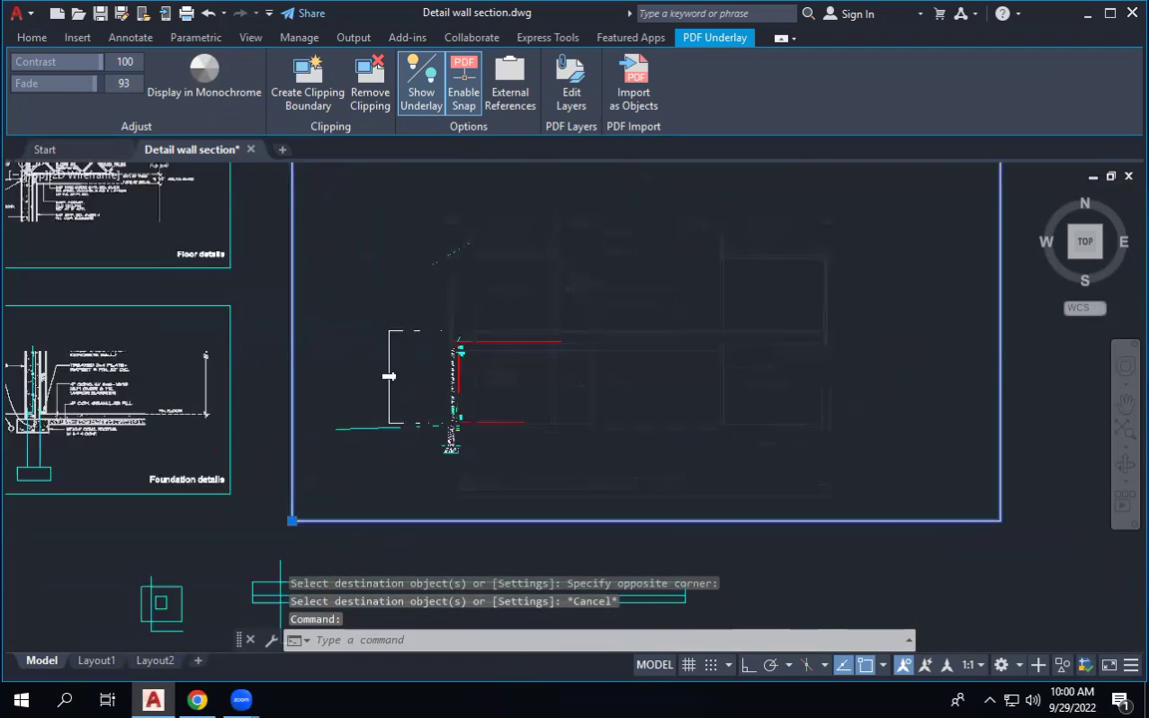
pyautogui.scroll(5, 386, 323)
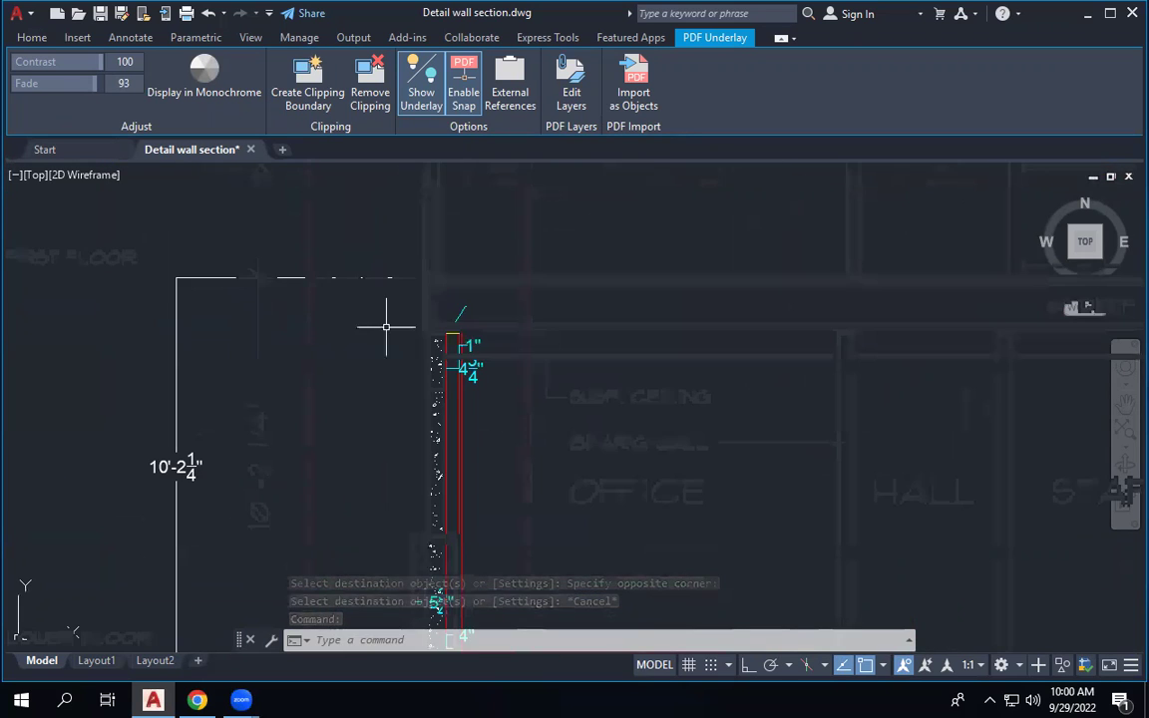
pyautogui.press('Escape')
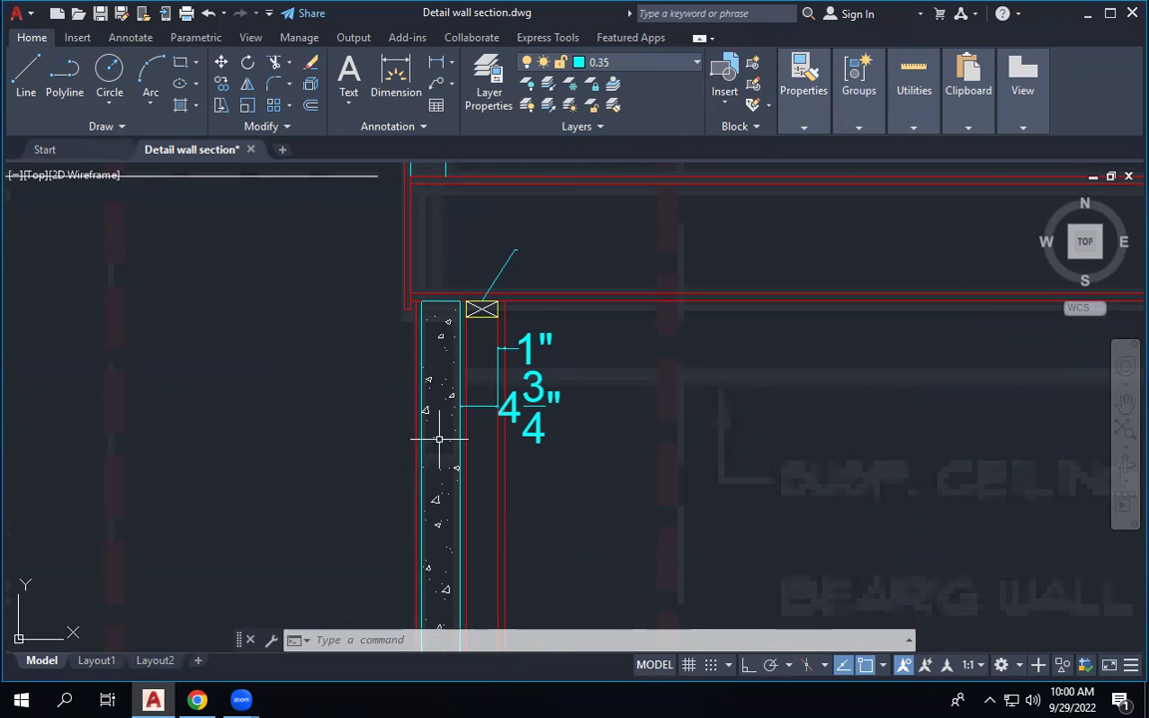
# Examine the sheathing's lower end against the truss bottom and the concrete wall's outer line.
pyautogui.scroll(-2, 471, 421)
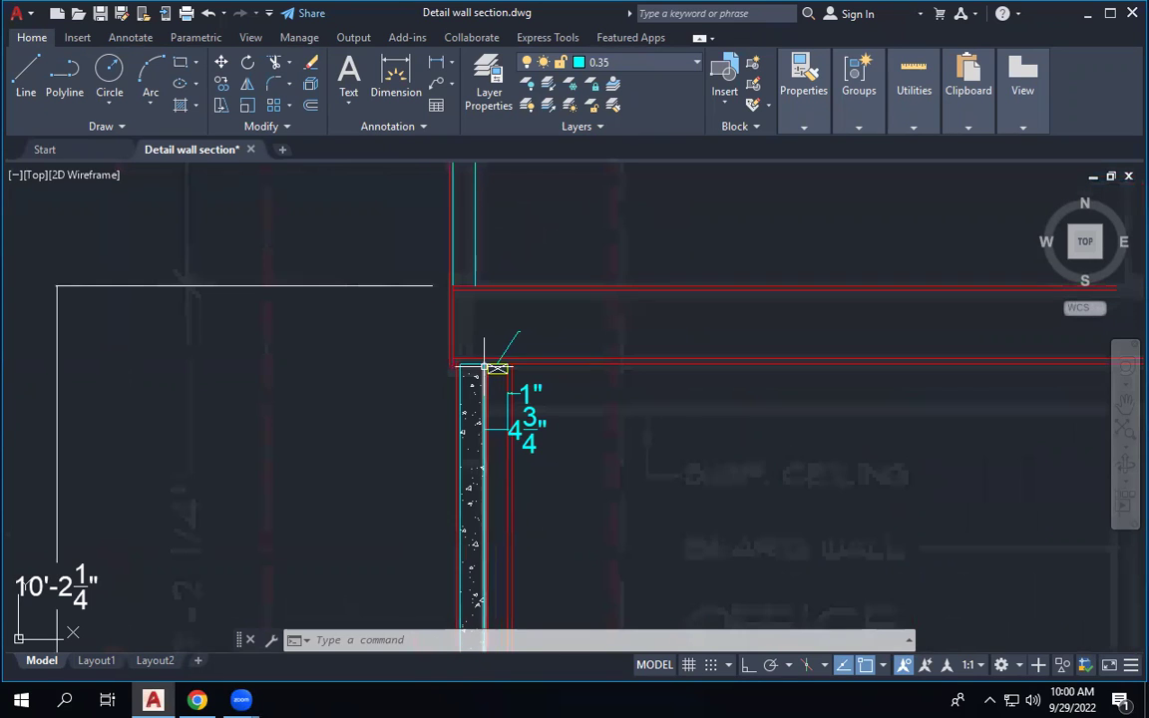
pyautogui.scroll(1, 486, 361)
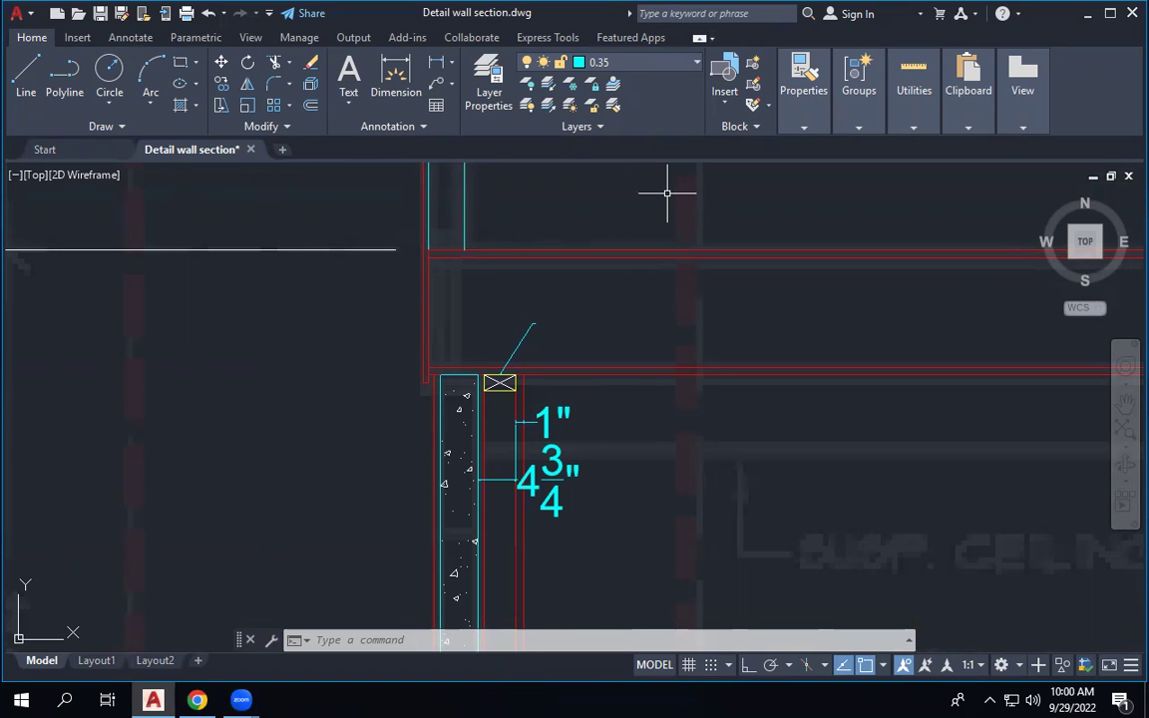
pyautogui.scroll(4, 484, 370)
pyautogui.scroll(2, 476, 373)
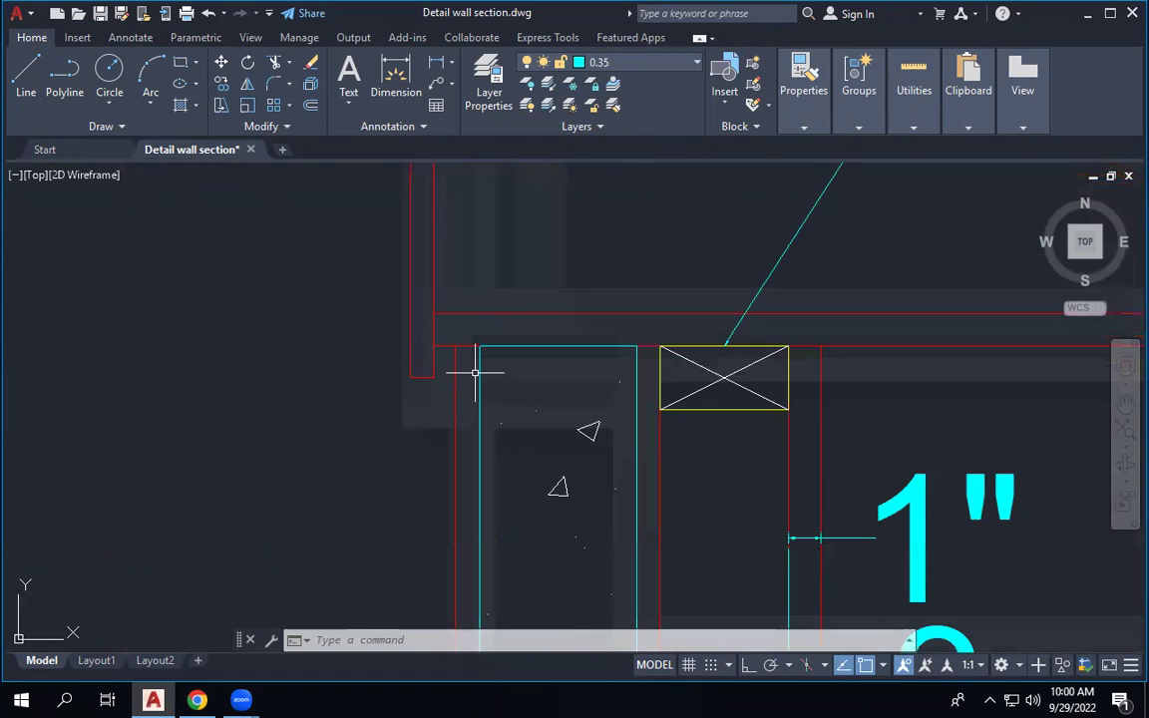
pyautogui.scroll(3, 395, 373)
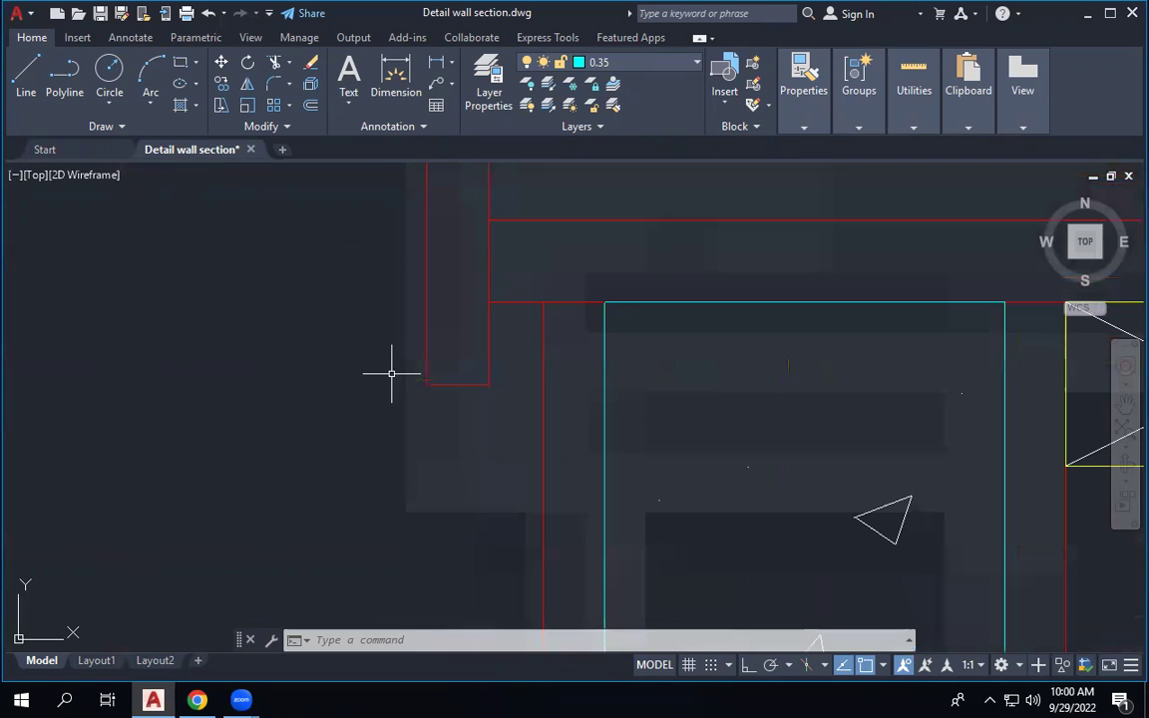
pyautogui.scroll(-2, 391, 374)
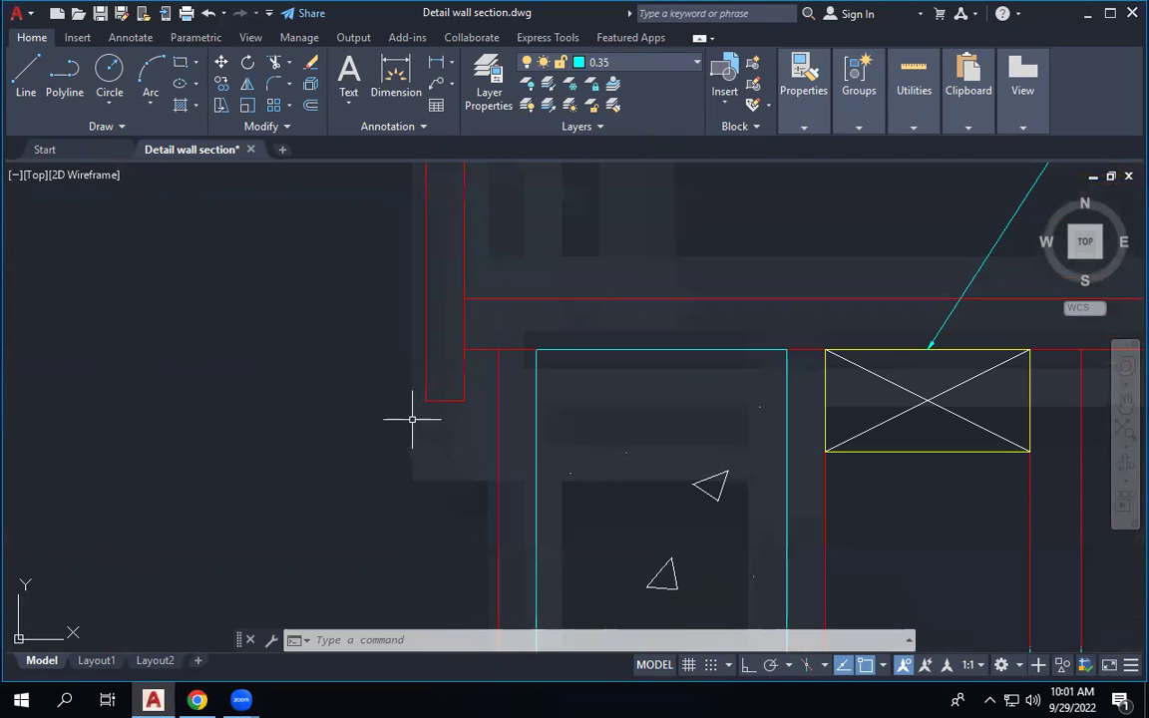
pyautogui.moveTo(489, 297)
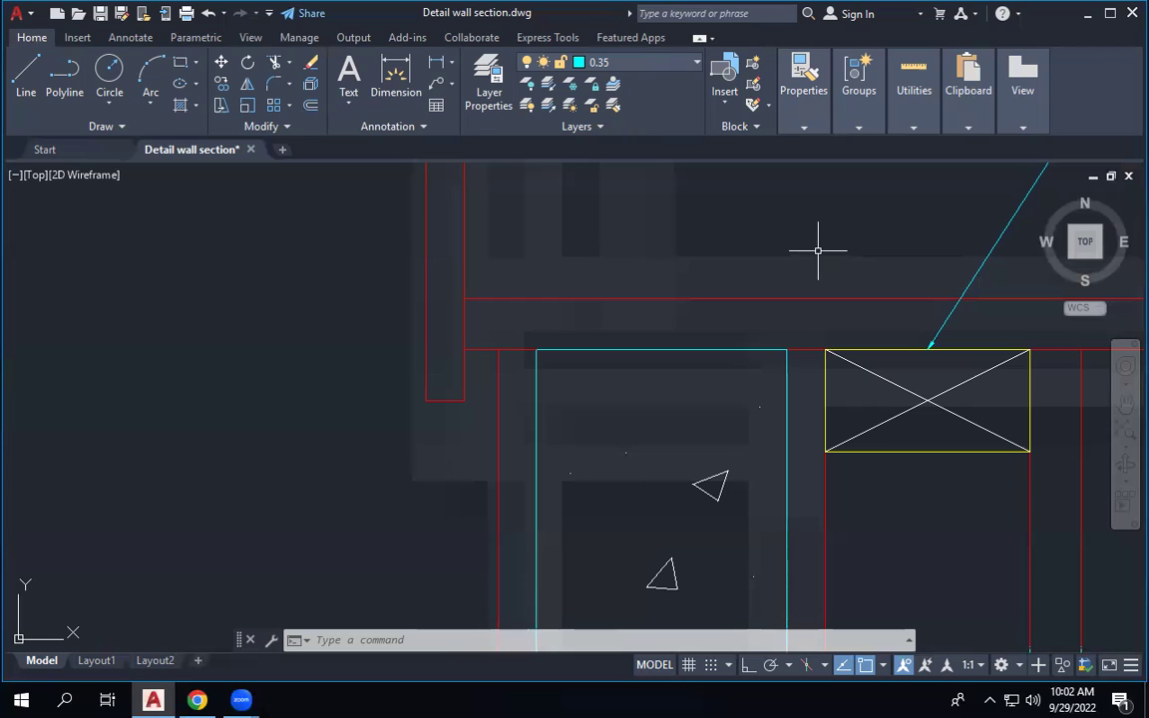
# Switch to Chrome and search Google Images for "tadao ando building".
pyautogui.moveTo(182, 699)
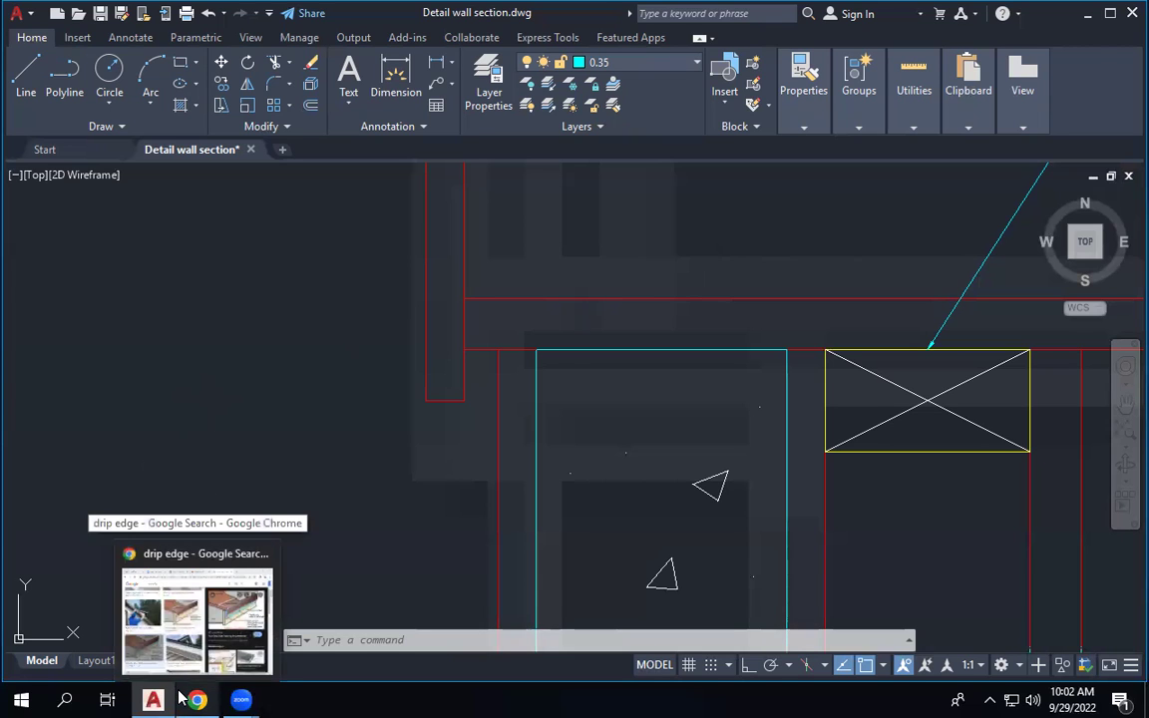
pyautogui.click(199, 700)
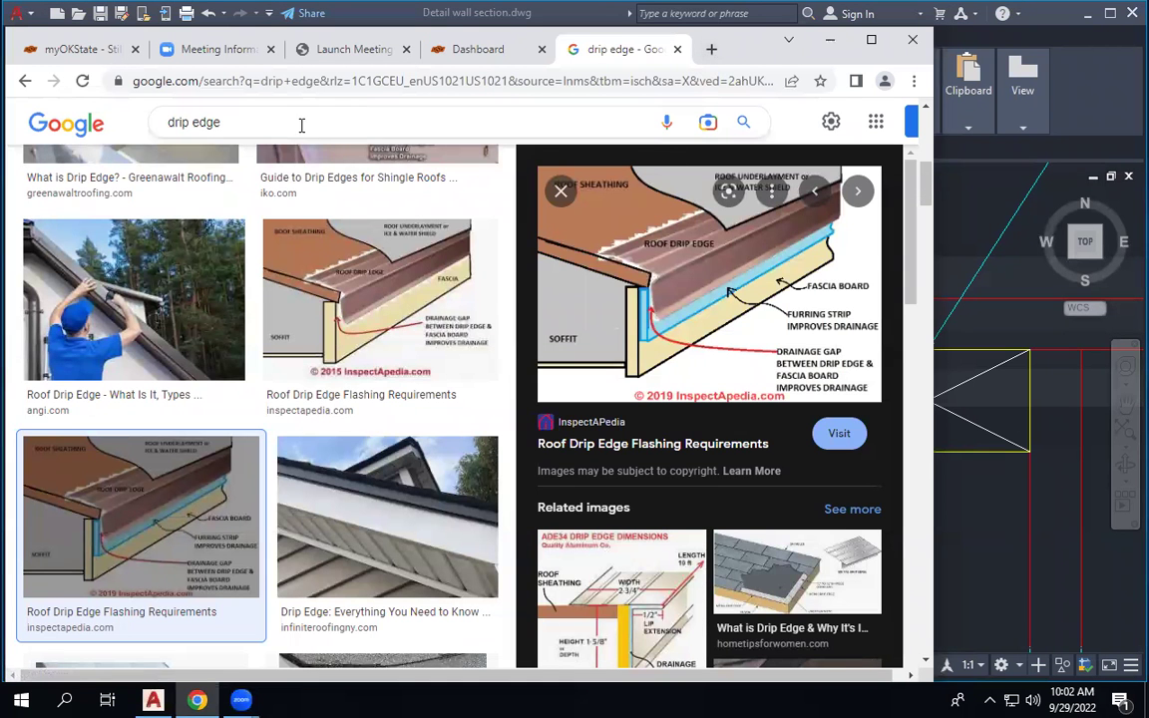
pyautogui.moveTo(300, 123); pyautogui.dragTo(10, 119)
pyautogui.write('ta')
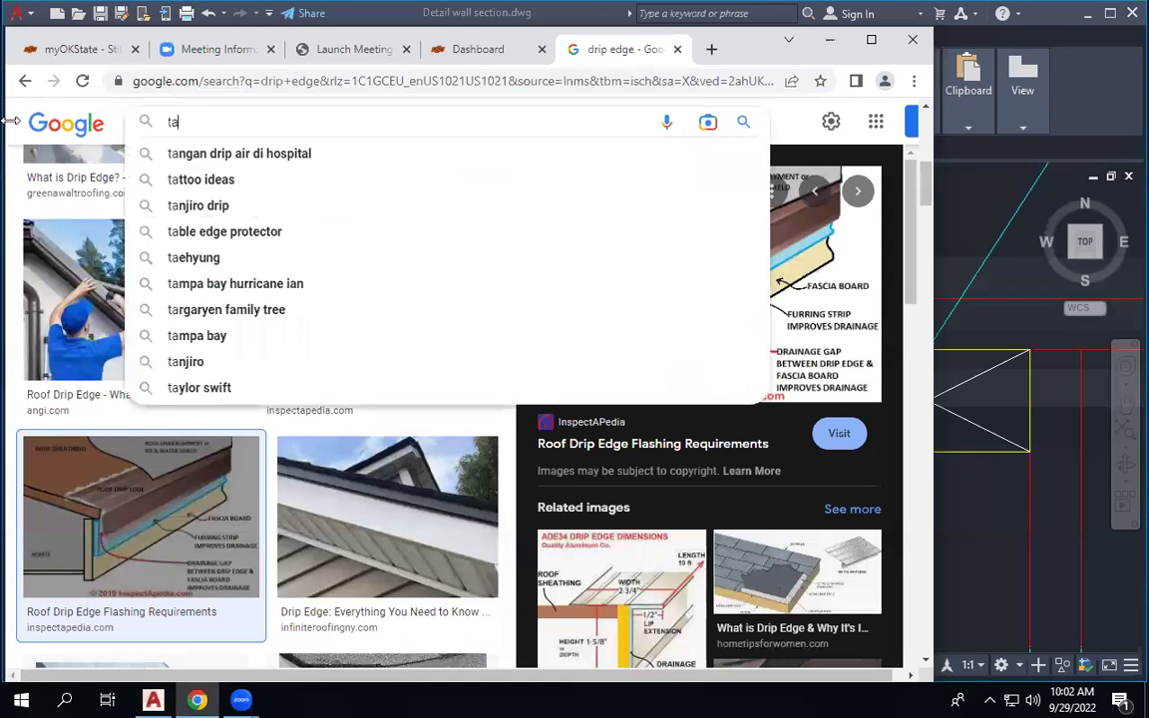
pyautogui.write('dao ando')
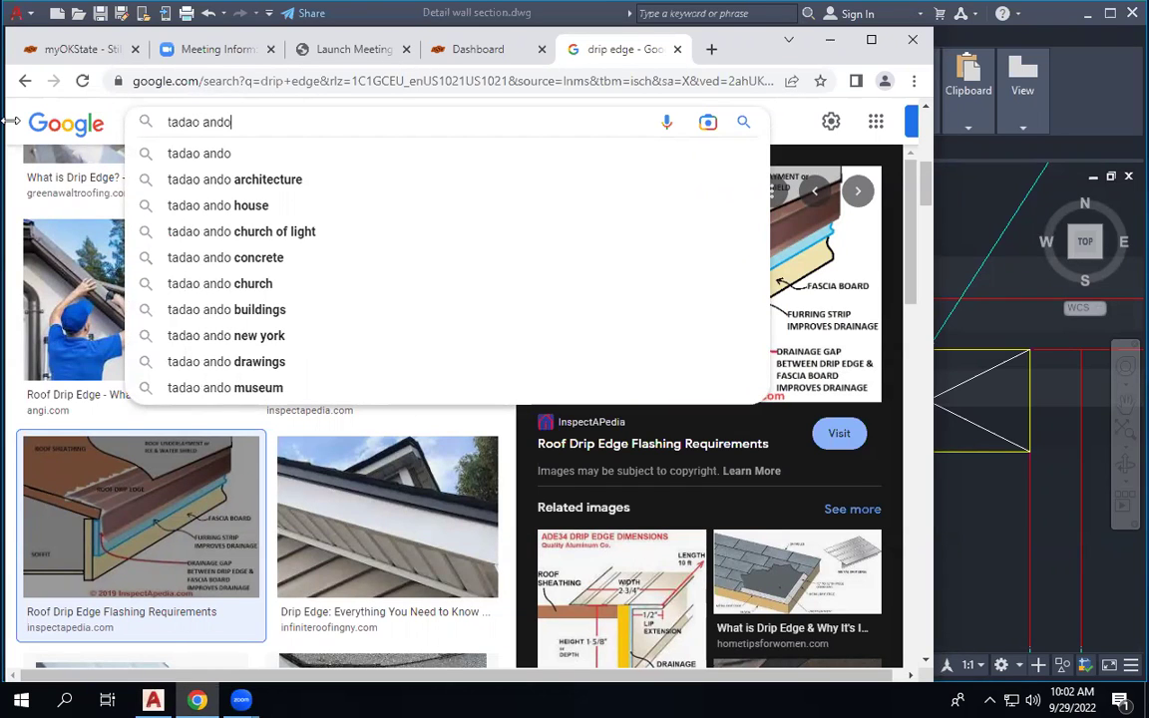
pyautogui.write(' building')
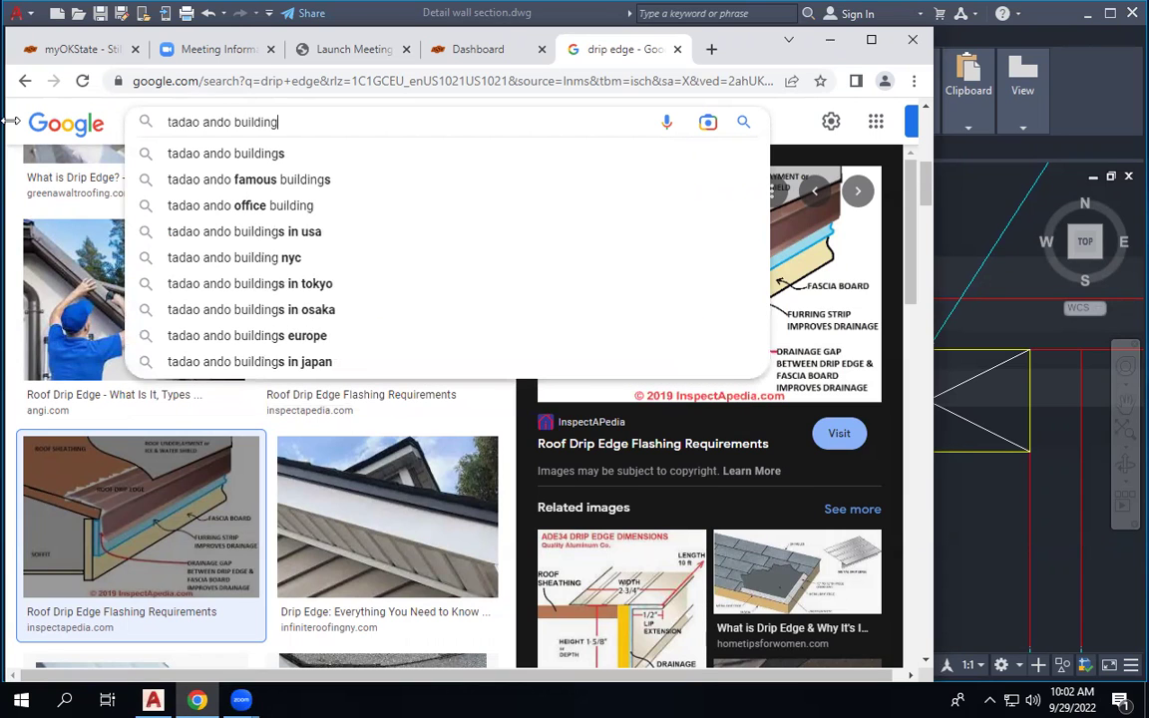
pyautogui.press('Return')
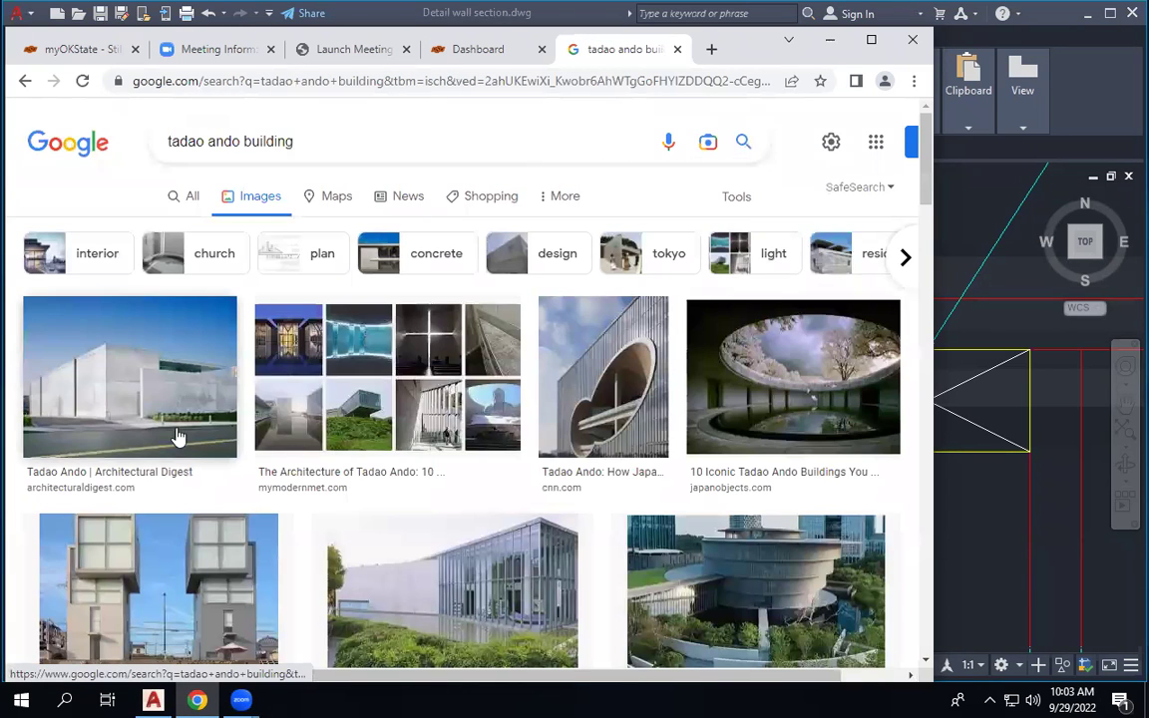
# View the Architectural Digest image of the concrete building, open its source article, and return to the image results.
pyautogui.click(175, 399)
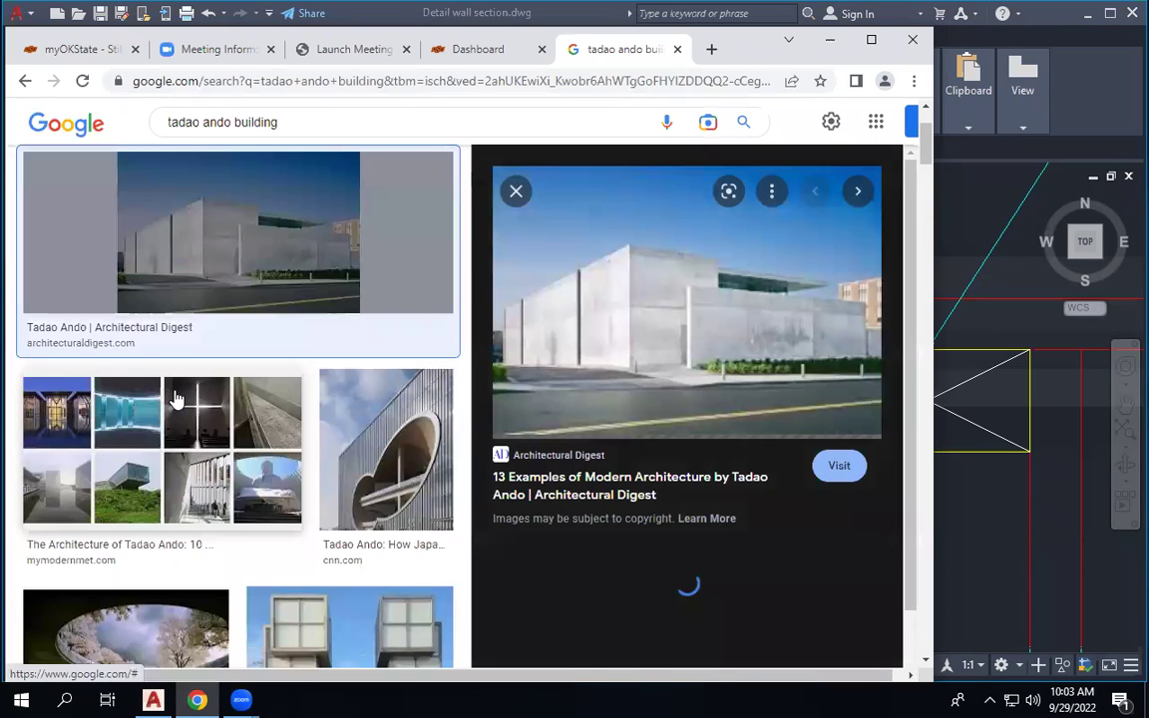
pyautogui.click(723, 328)
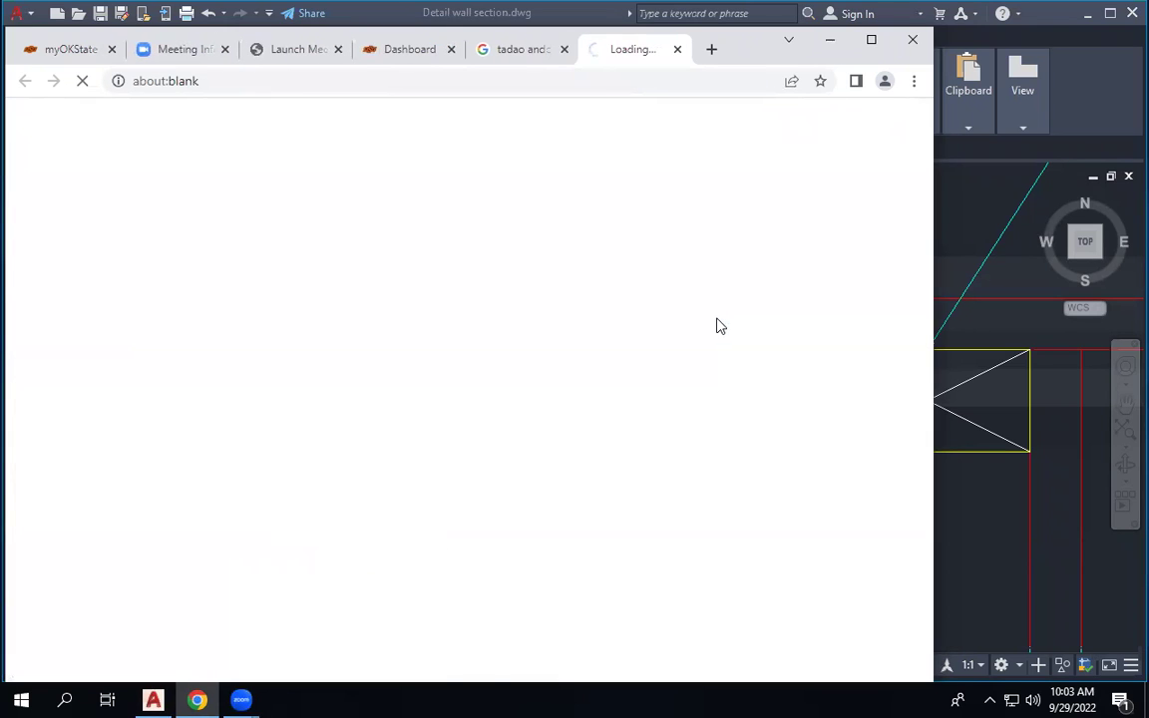
pyautogui.scroll(-15, 644, 387)
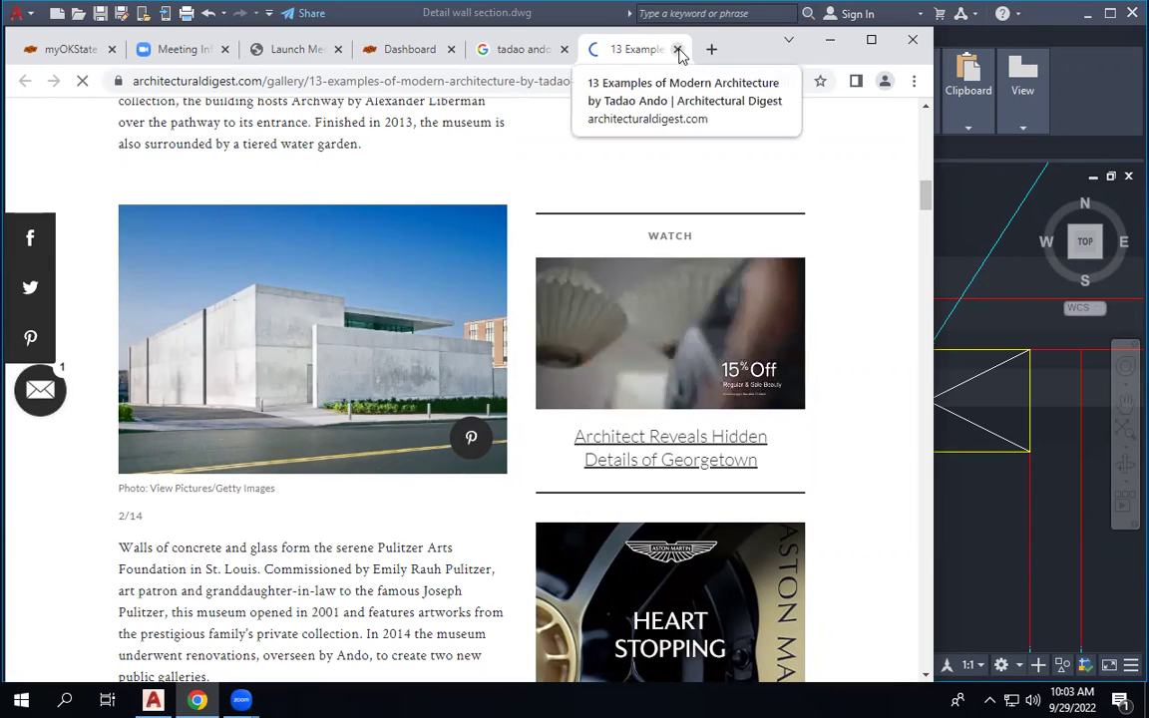
pyautogui.click(677, 49)
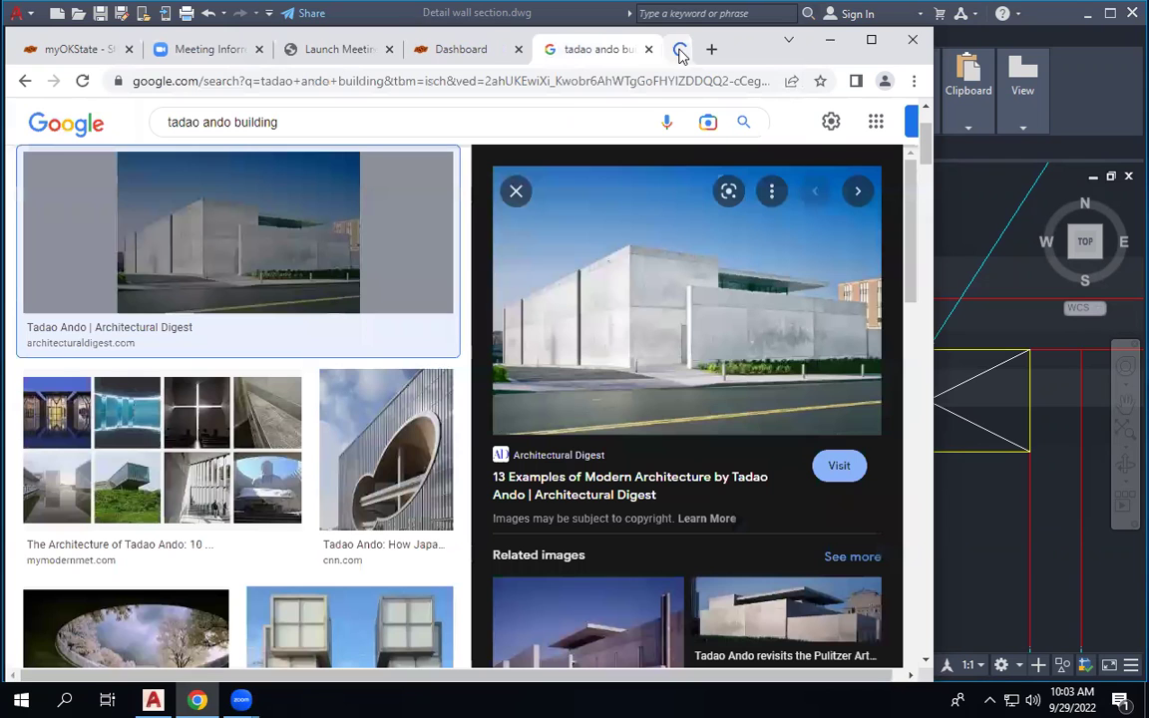
pyautogui.scroll(-1, 688, 279)
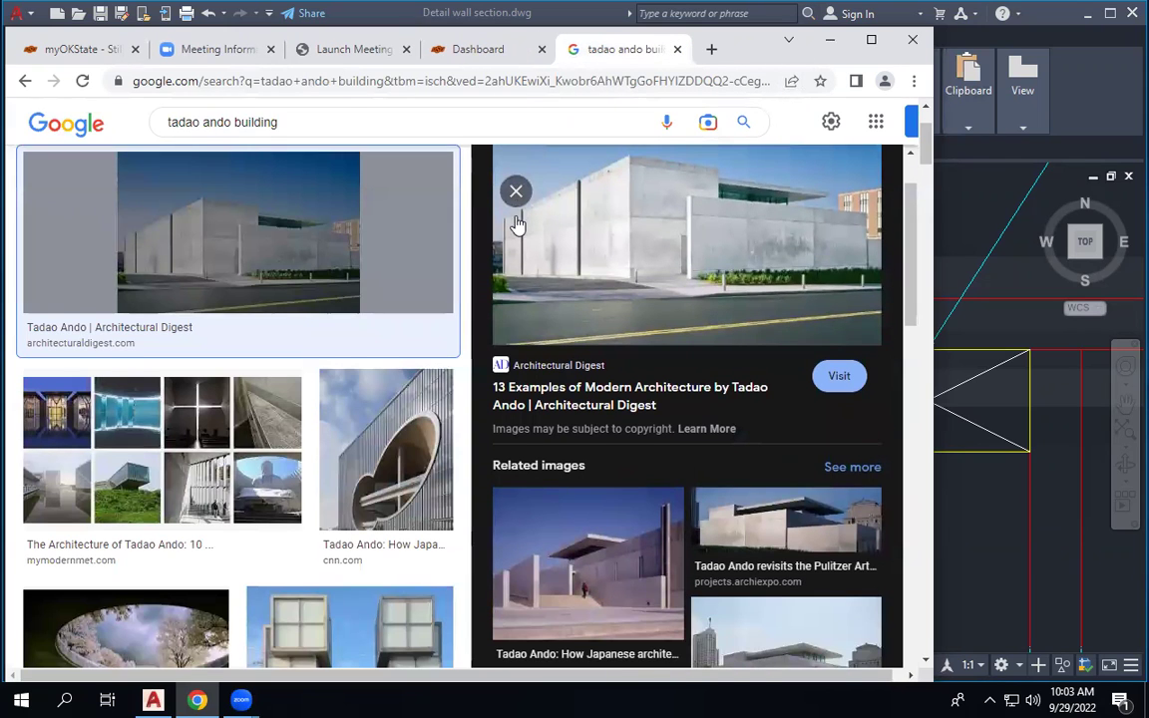
# Switch from Chrome back to AutoCAD and find the wood truss bearing in the Floor details reference.
pyautogui.scroll(2, 240, 210)
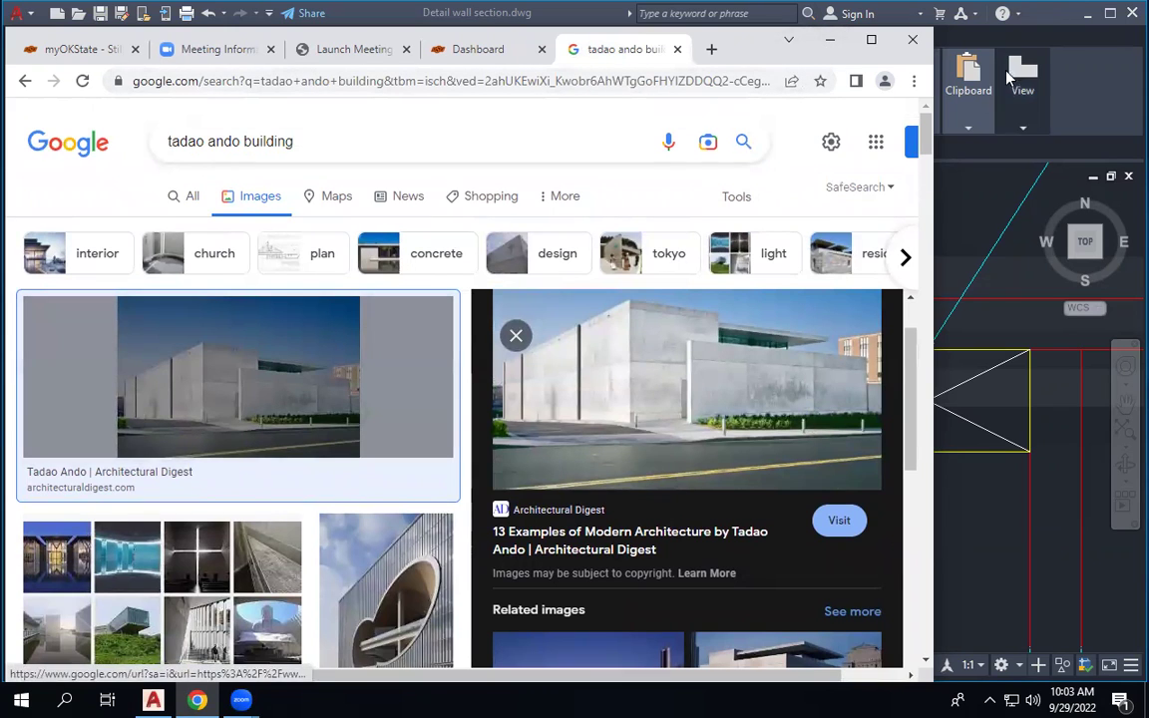
pyautogui.click(832, 42)
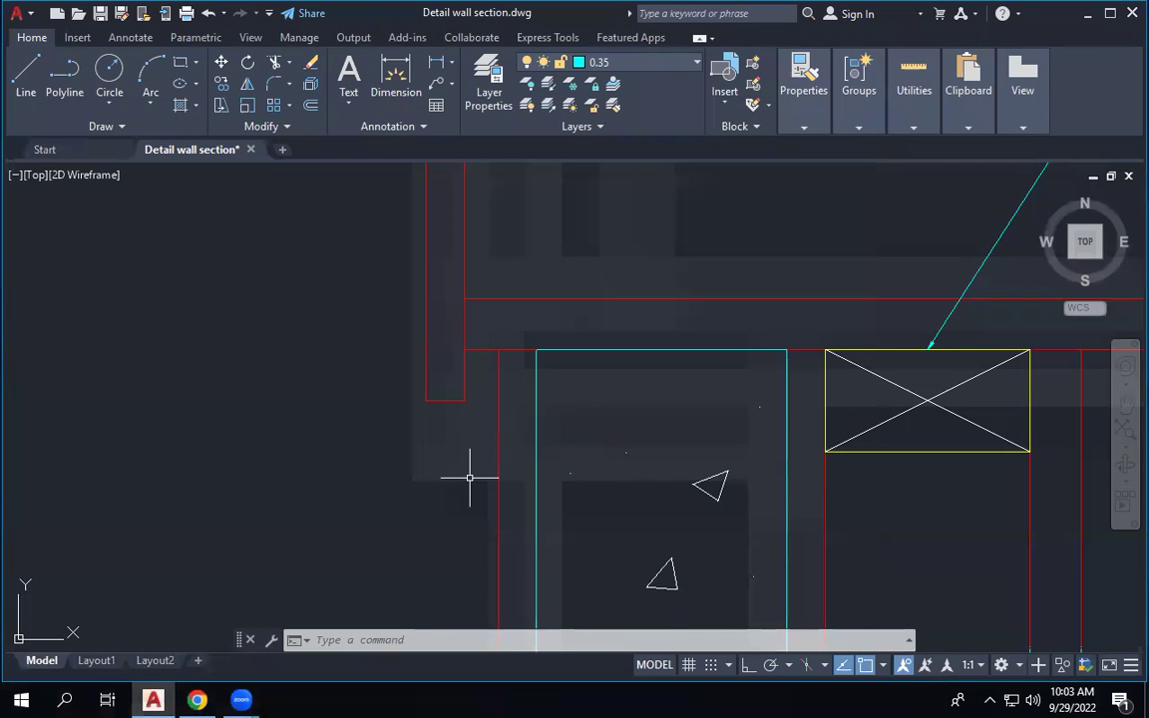
pyautogui.scroll(-2, 471, 479)
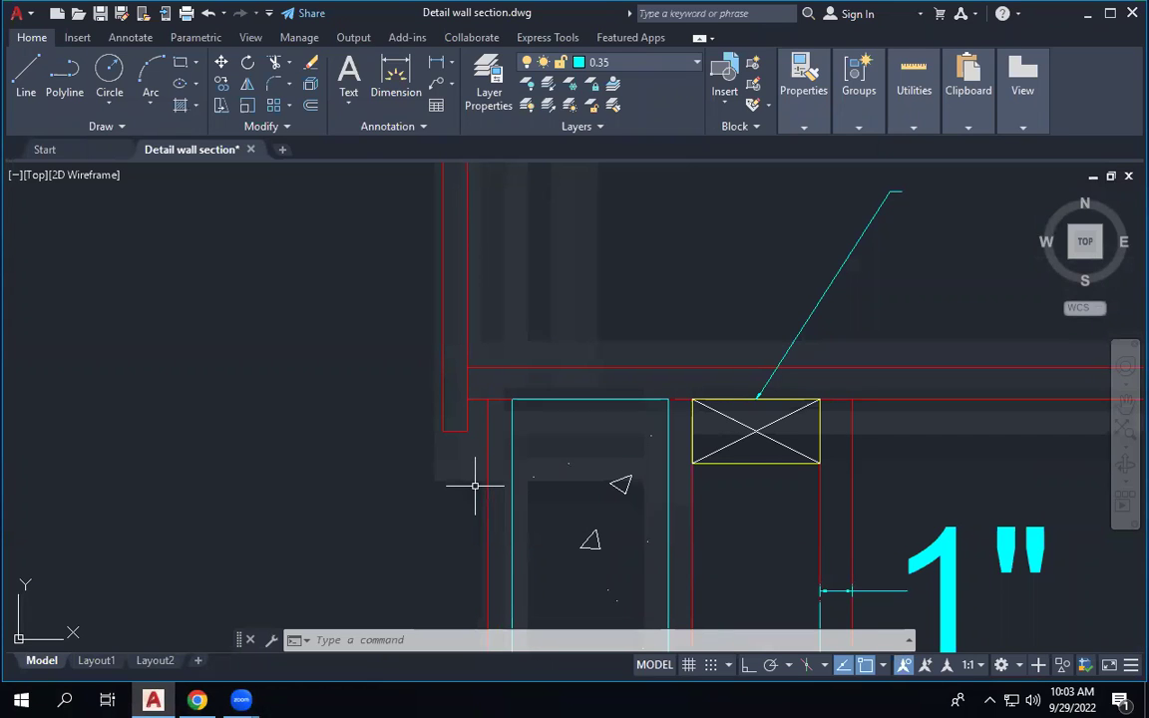
pyautogui.scroll(-1, 546, 508)
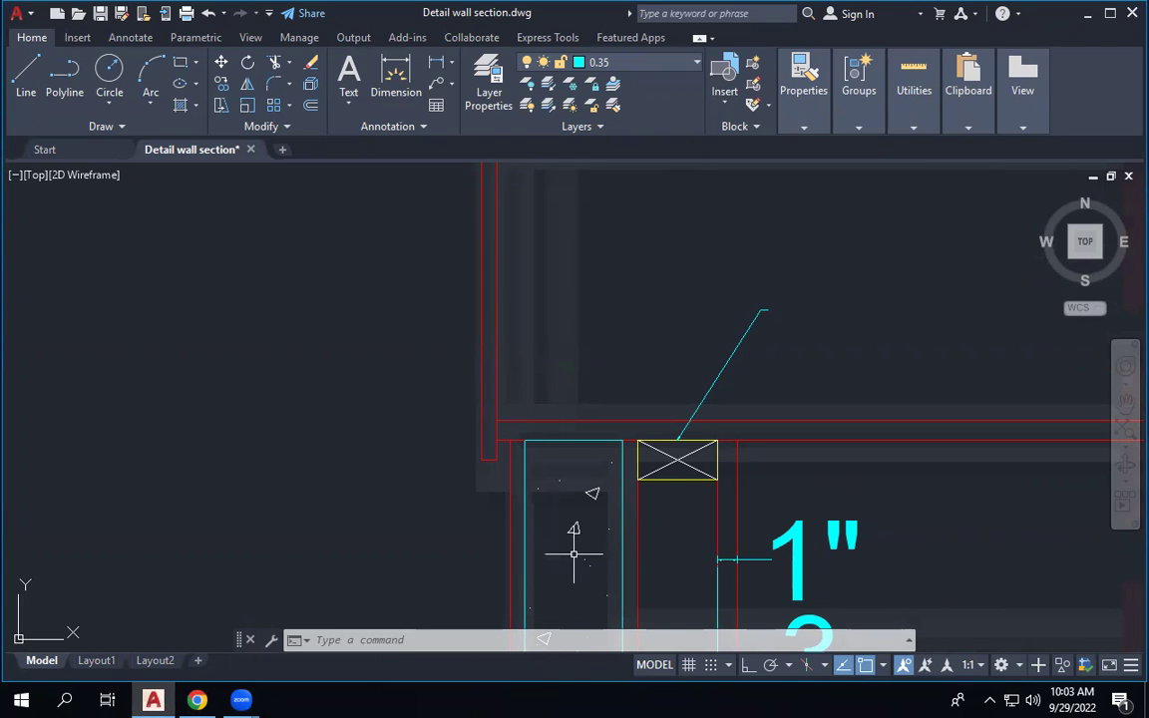
pyautogui.scroll(-1, 573, 553)
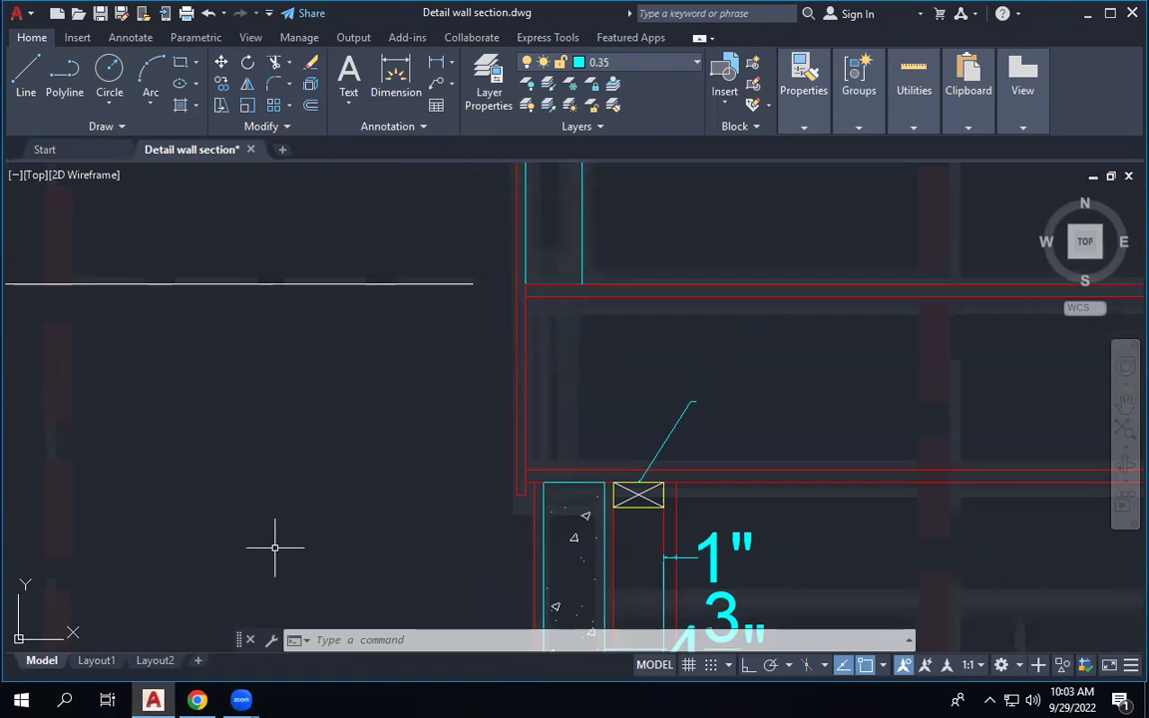
pyautogui.scroll(-5, 728, 516)
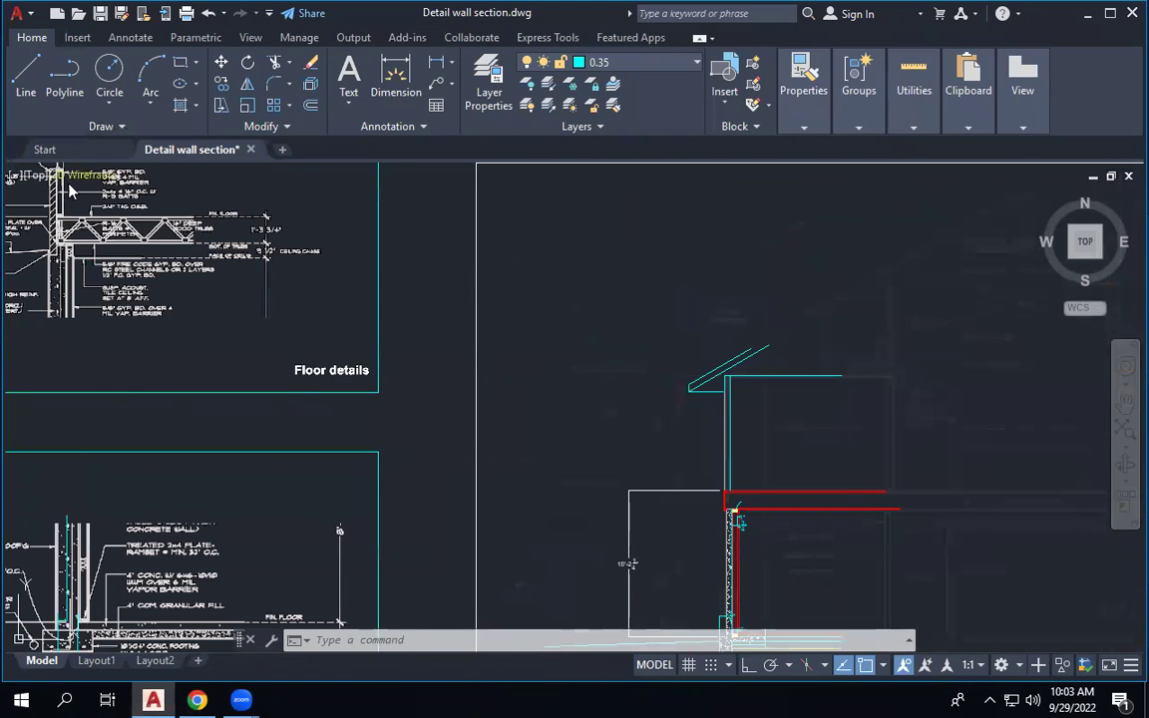
pyautogui.scroll(8, 70, 192)
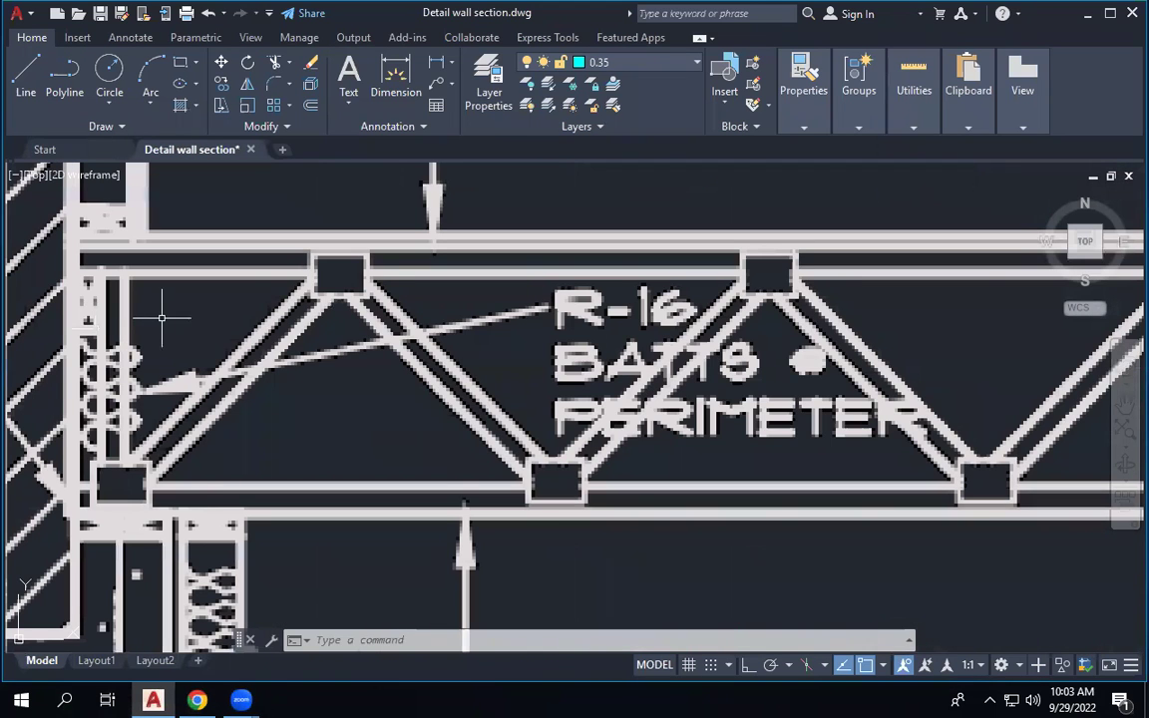
pyautogui.scroll(-2, 161, 317)
pyautogui.scroll(-2, 162, 320)
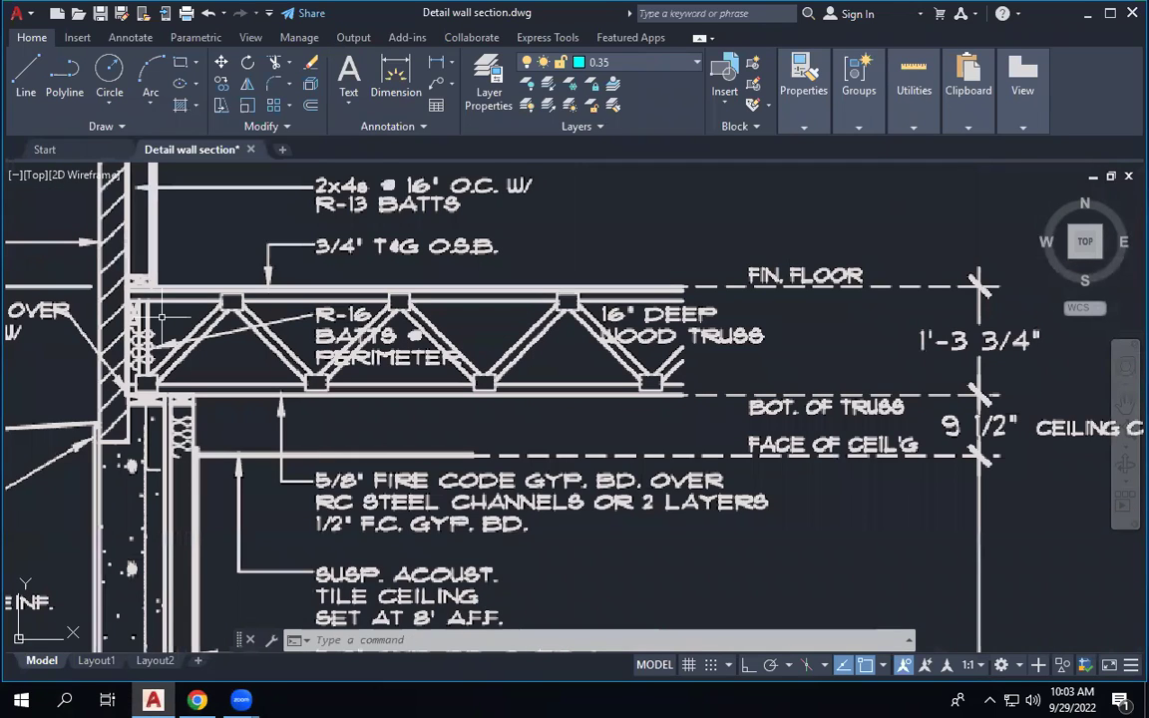
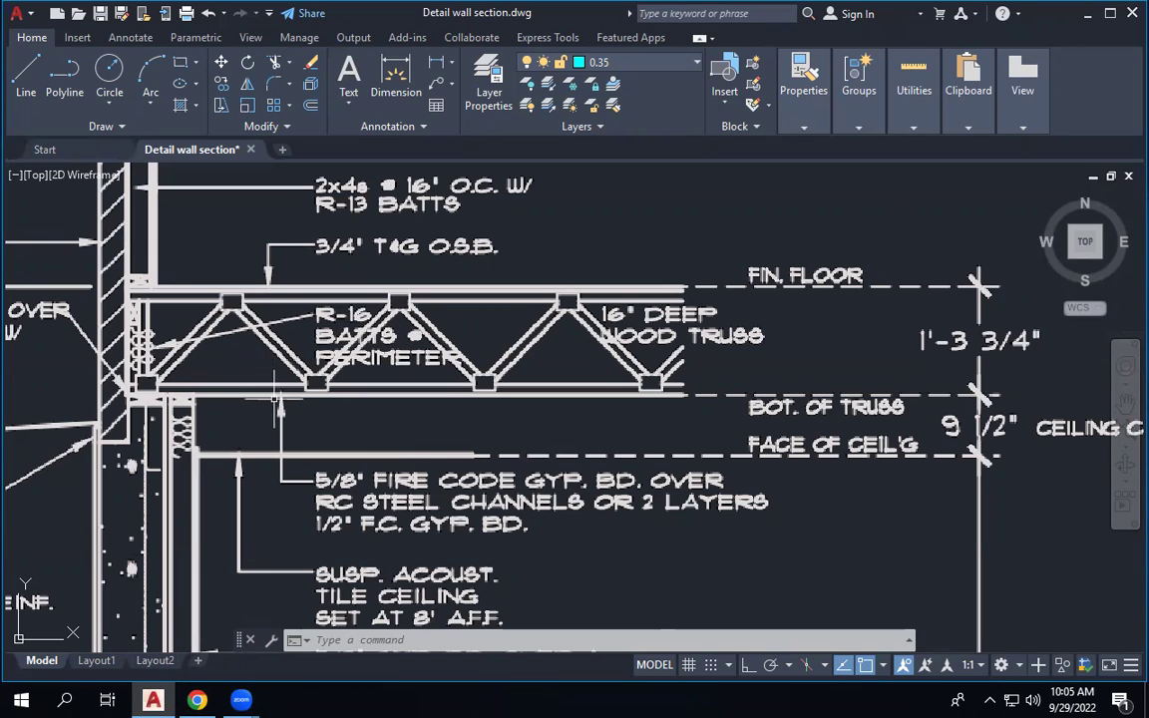
# Examine the Floor details reference where the truss, sill plate, wall framing and brick veneer meet above the concrete wall.
pyautogui.scroll(-2, 417, 399)
pyautogui.scroll(4, 267, 401)
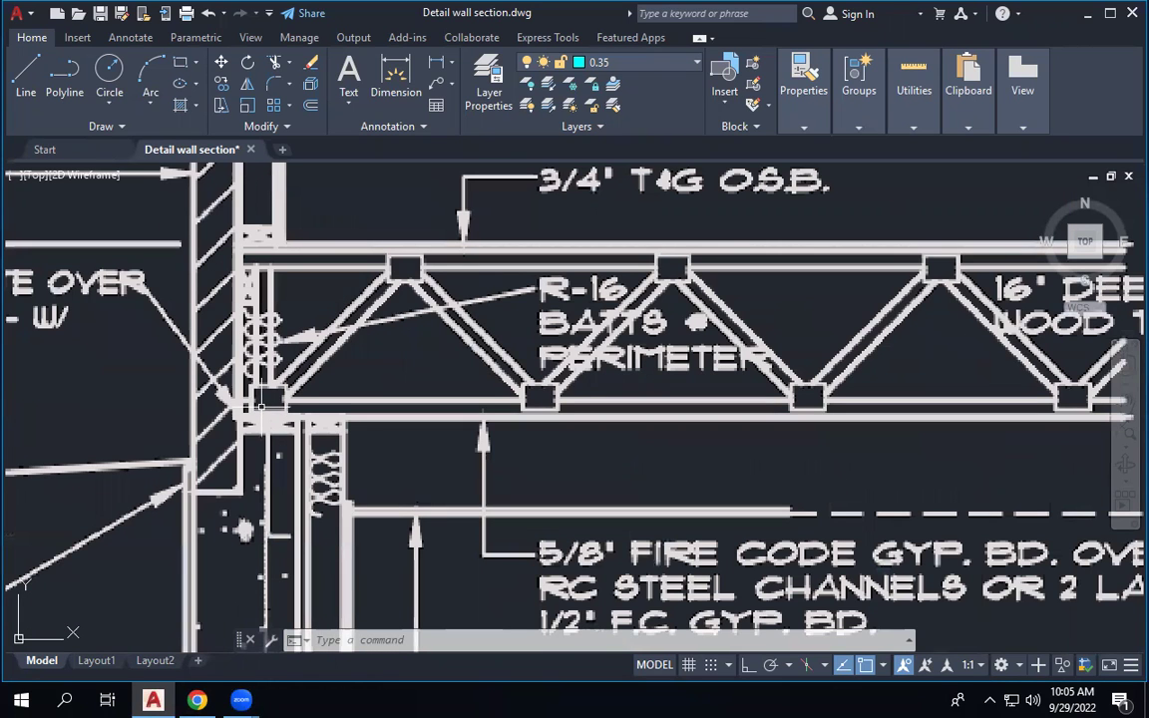
pyautogui.scroll(-3, 267, 397)
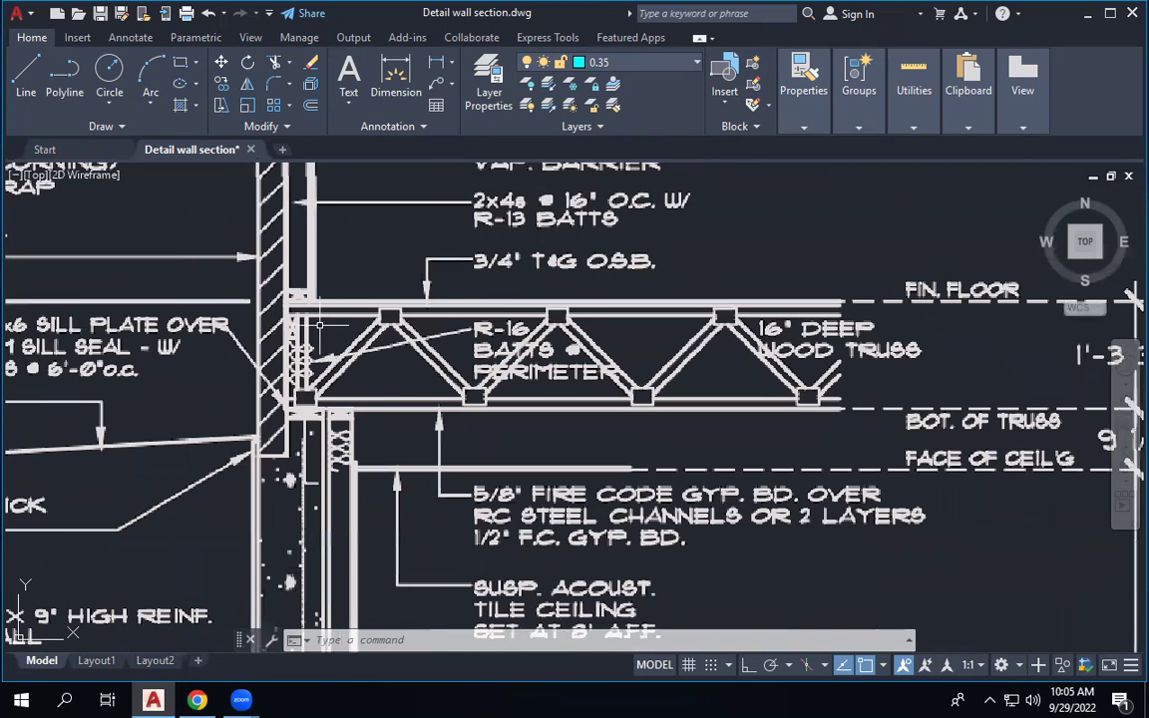
pyautogui.scroll(2, 301, 298)
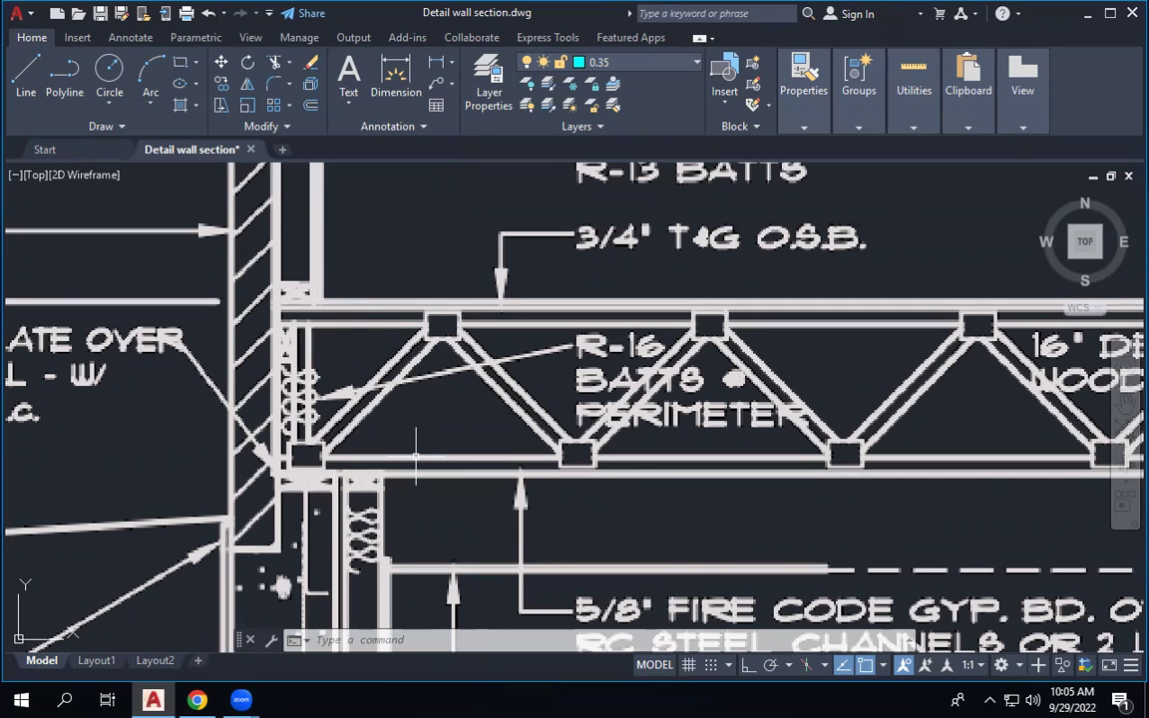
pyautogui.scroll(2, 314, 444)
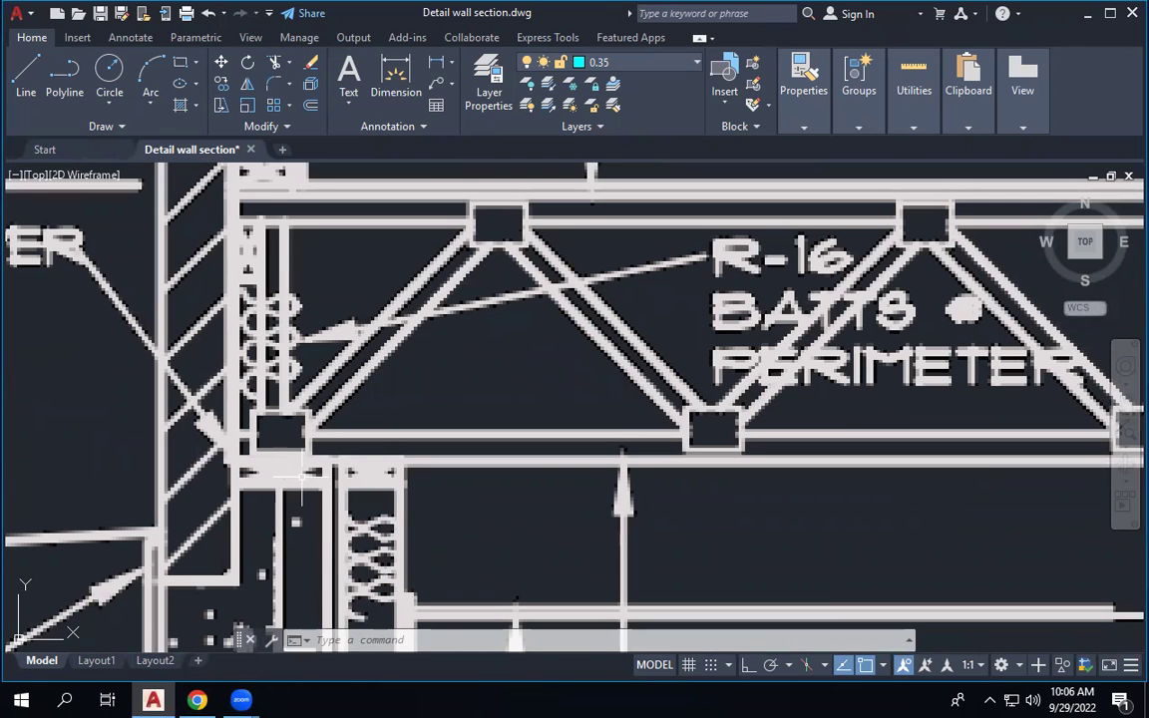
pyautogui.scroll(-3, 423, 482)
pyautogui.scroll(1, 242, 209)
pyautogui.scroll(1, 333, 354)
pyautogui.scroll(-2, 333, 336)
pyautogui.scroll(2, 465, 519)
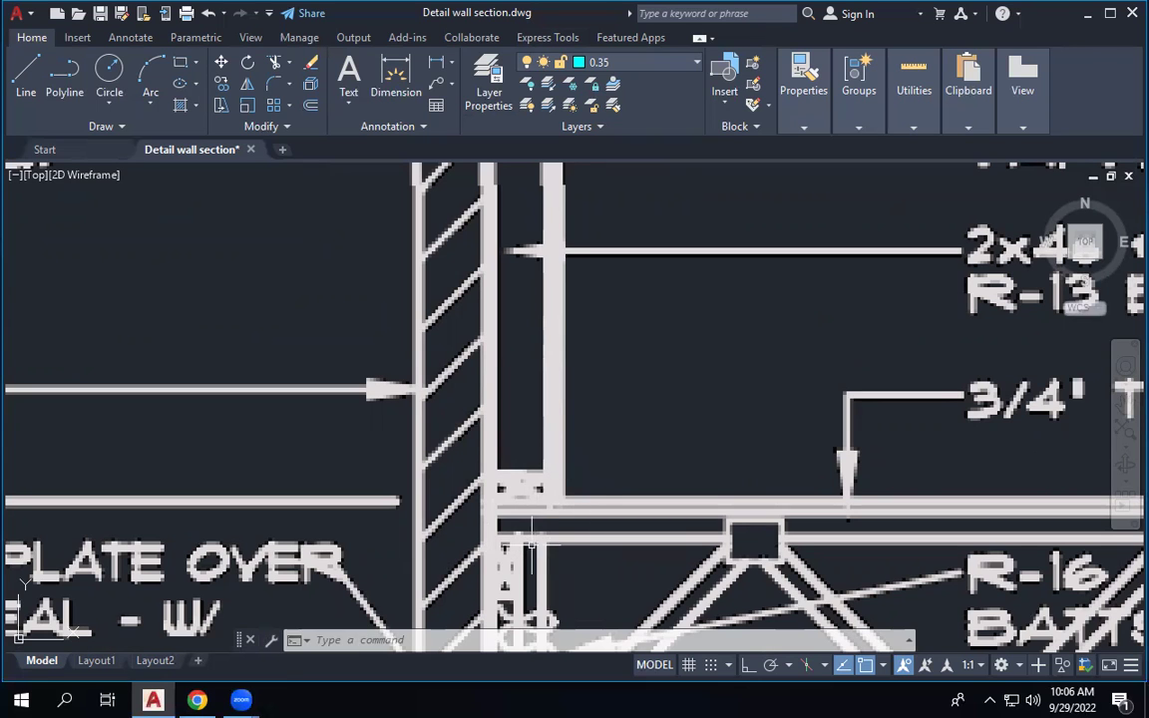
pyautogui.scroll(-2, 367, 391)
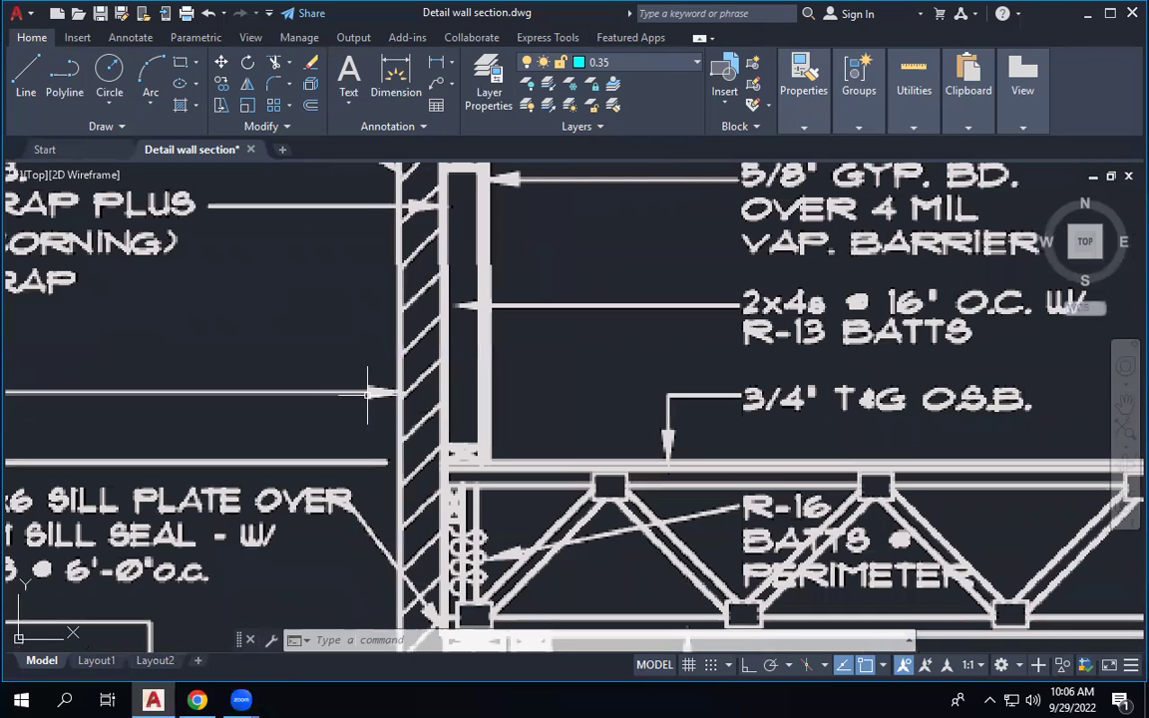
pyautogui.scroll(-2, 367, 393)
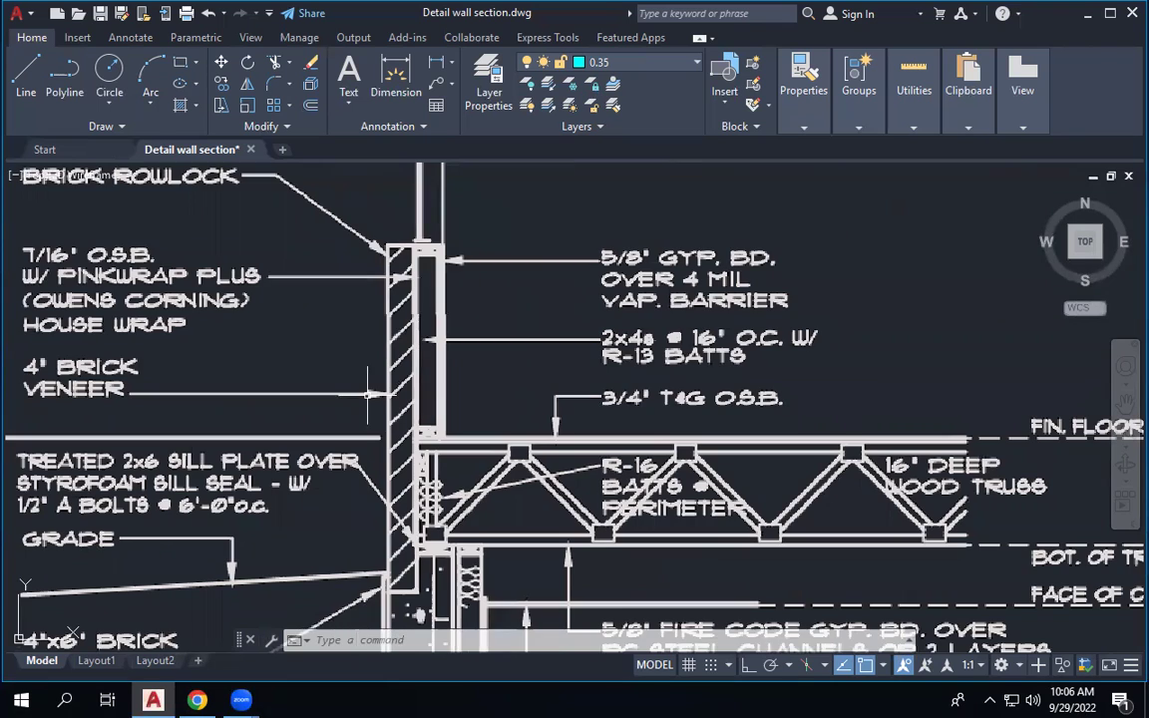
# Move the concrete wall's top line straight down to the level of the adjacent stud wall top plate's underside.
pyautogui.scroll(-2, 367, 394)
pyautogui.scroll(-4, 367, 394)
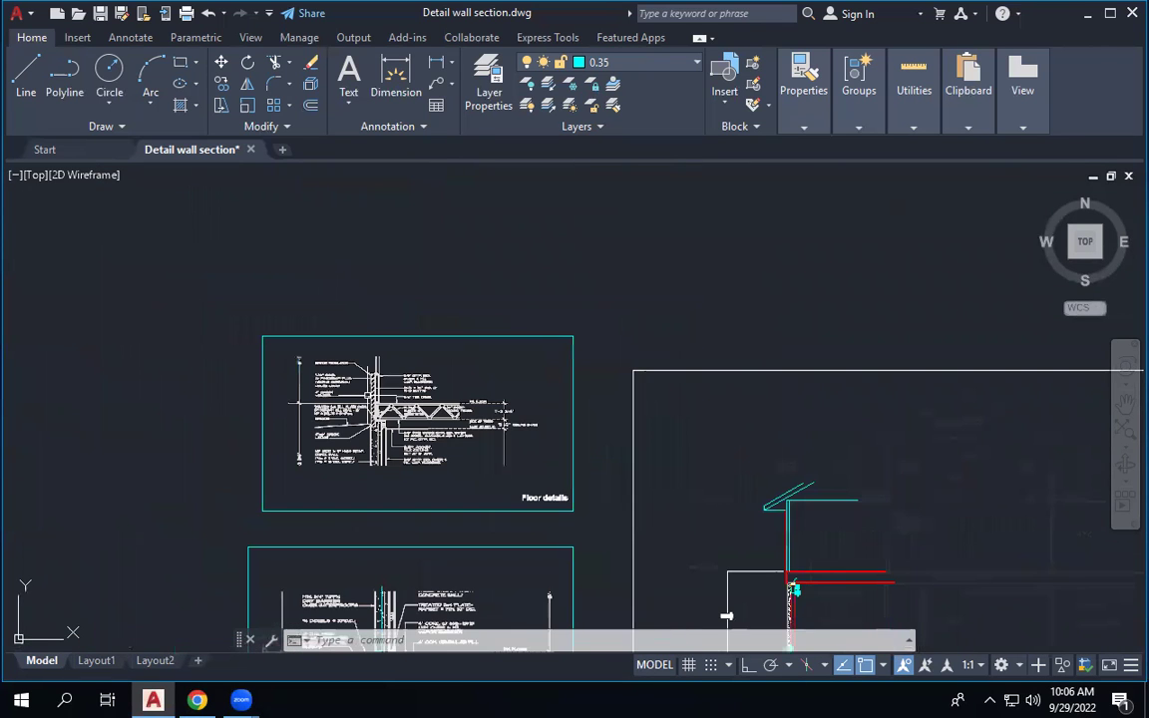
pyautogui.scroll(8, 798, 585)
pyautogui.scroll(4, 686, 474)
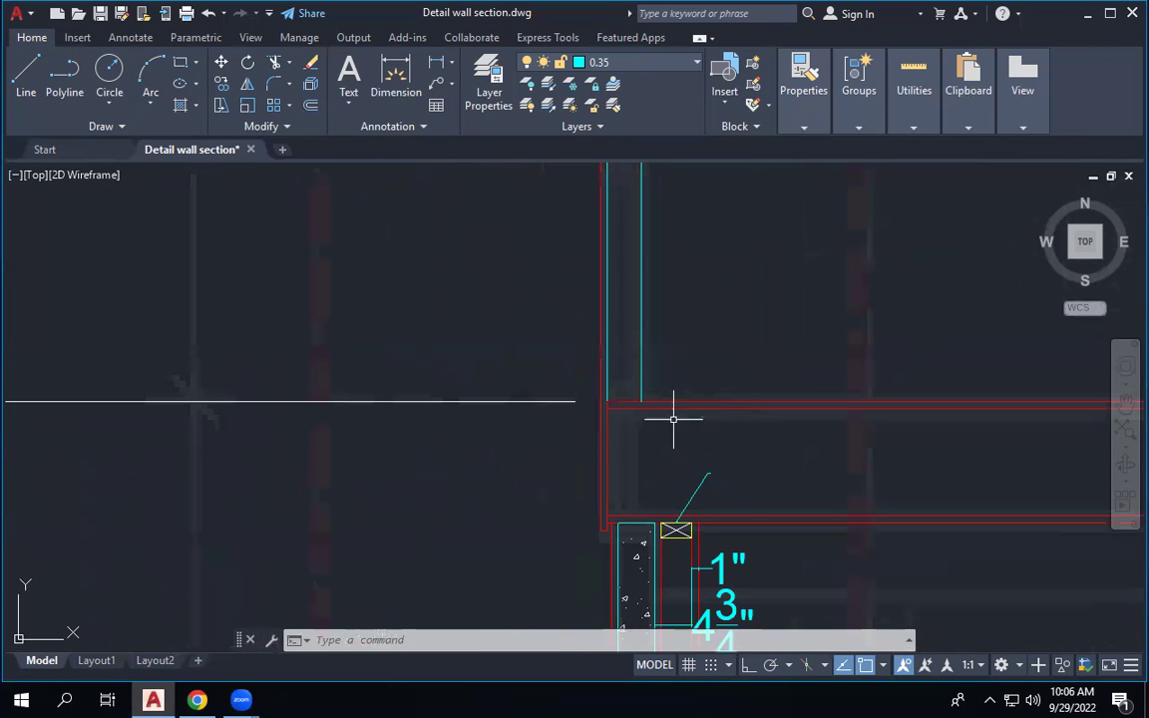
pyautogui.scroll(3, 628, 390)
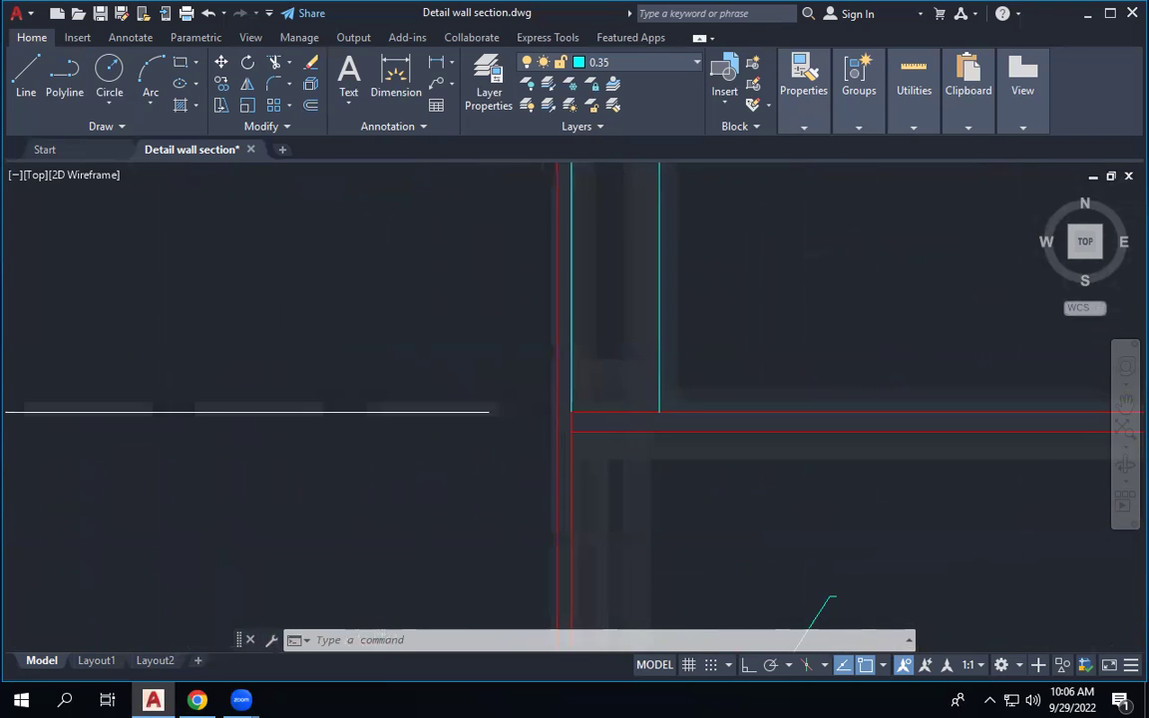
pyautogui.scroll(-3, 656, 359)
pyautogui.scroll(4, 662, 559)
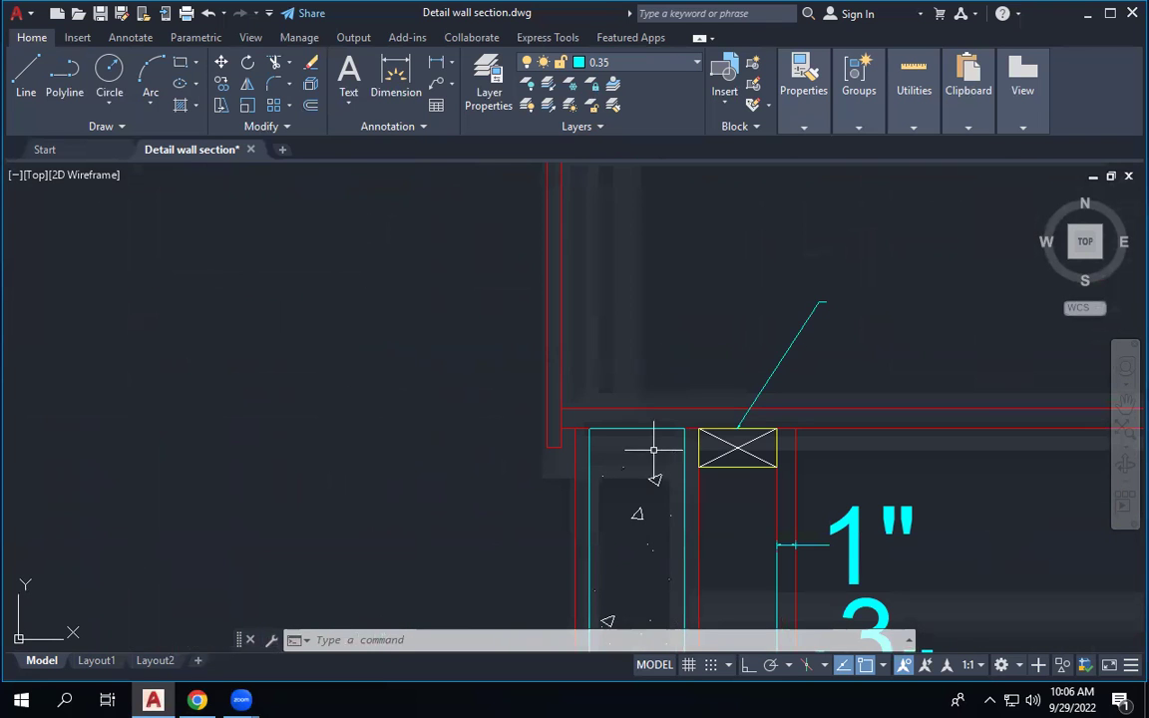
pyautogui.click(650, 427)
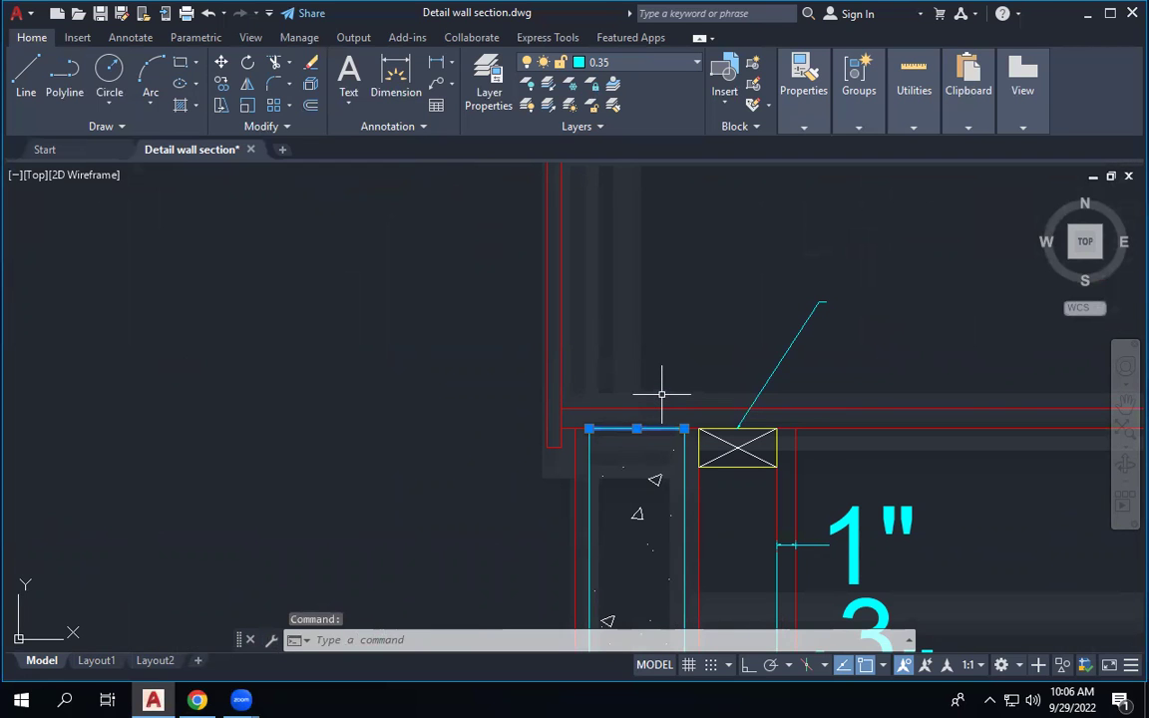
pyautogui.write('m')
pyautogui.press('Return')
pyautogui.scroll(5, 678, 414)
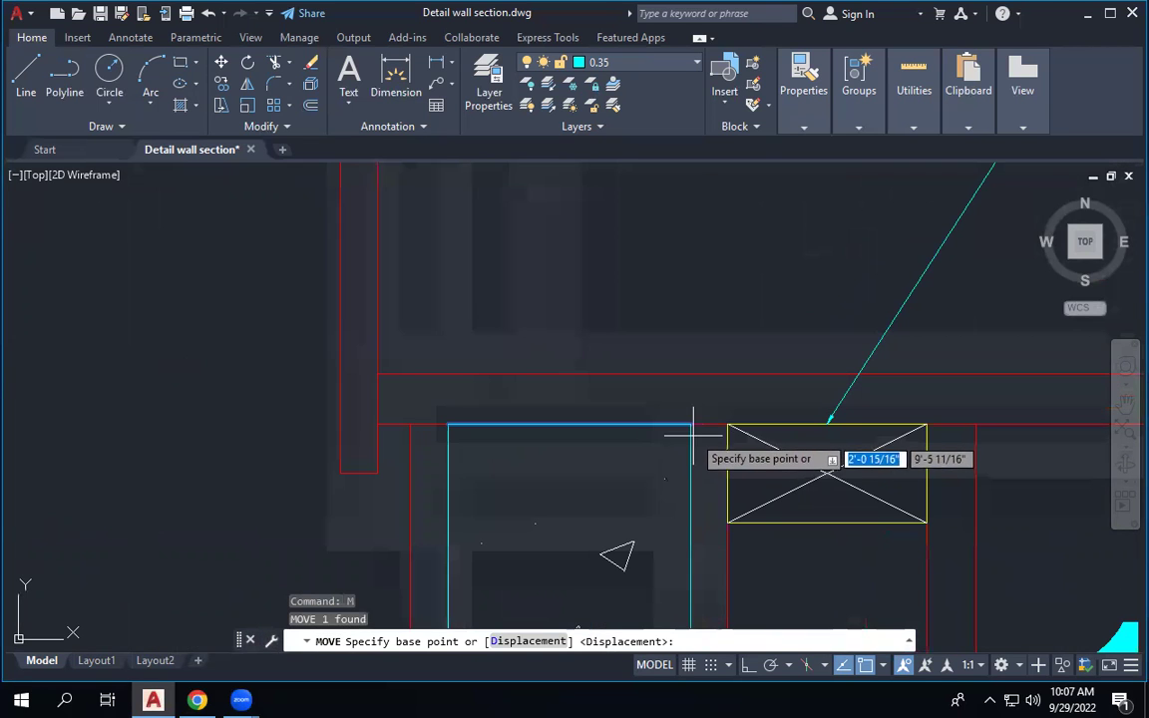
pyautogui.click(689, 424)
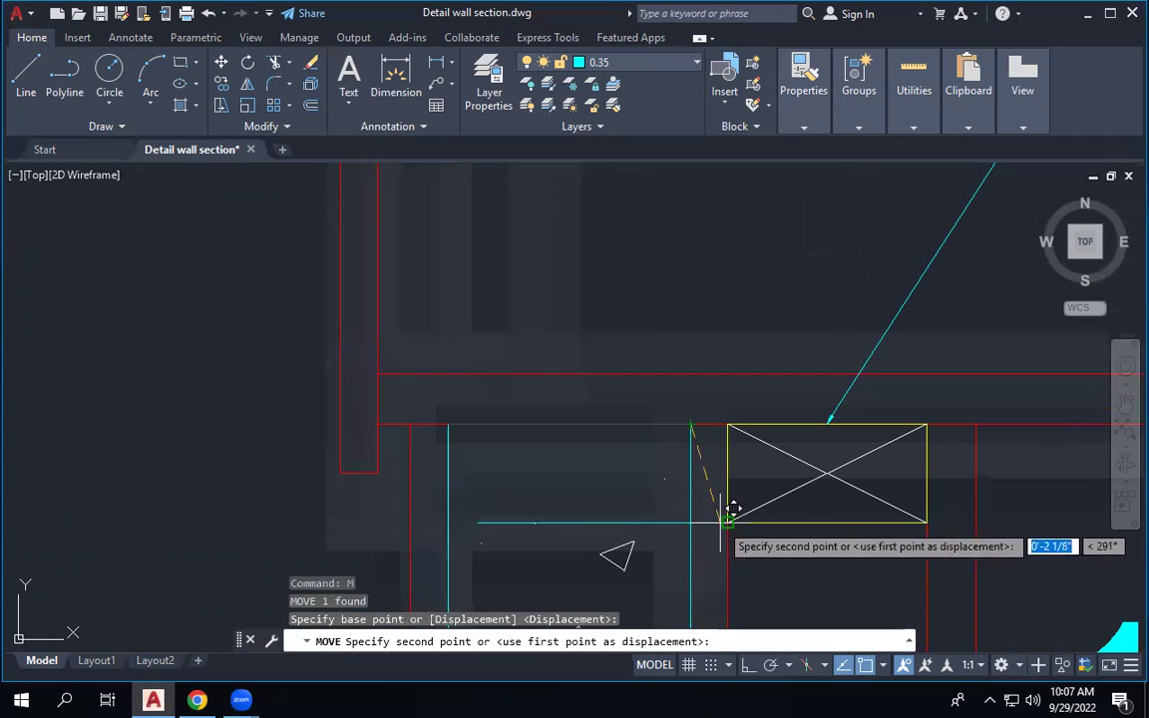
pyautogui.click(702, 510)
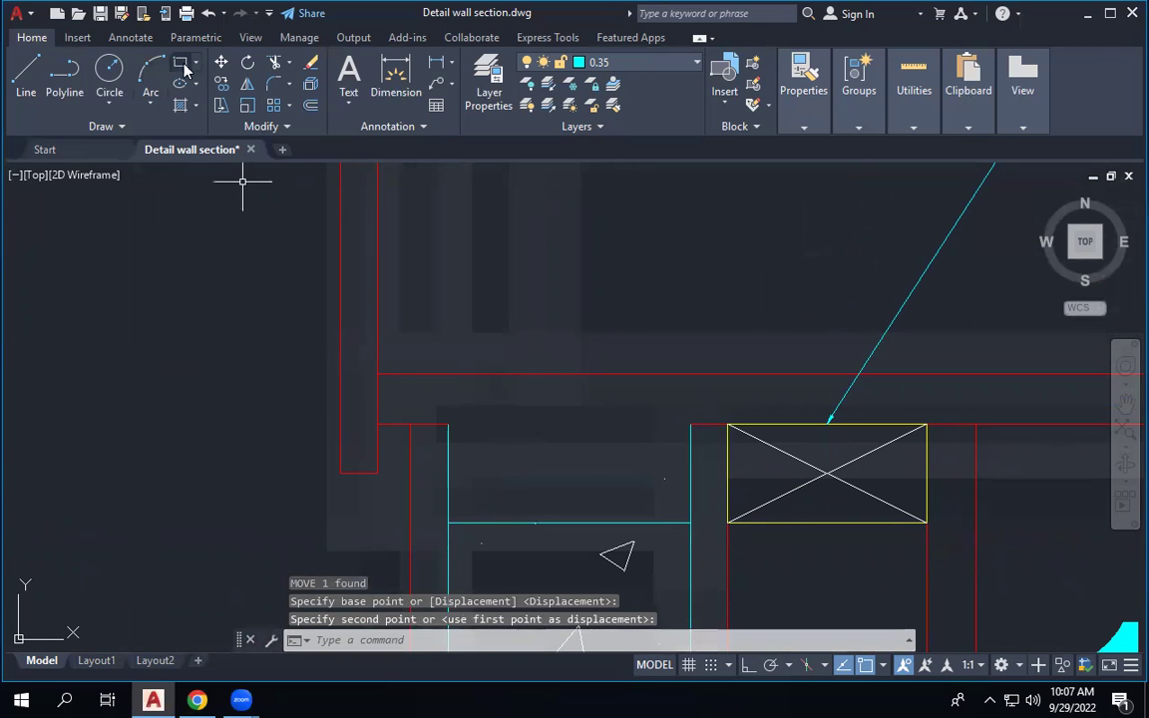
# Trim both vertical concrete wall lines where they extend above the lowered top line.
pyautogui.click(274, 62)
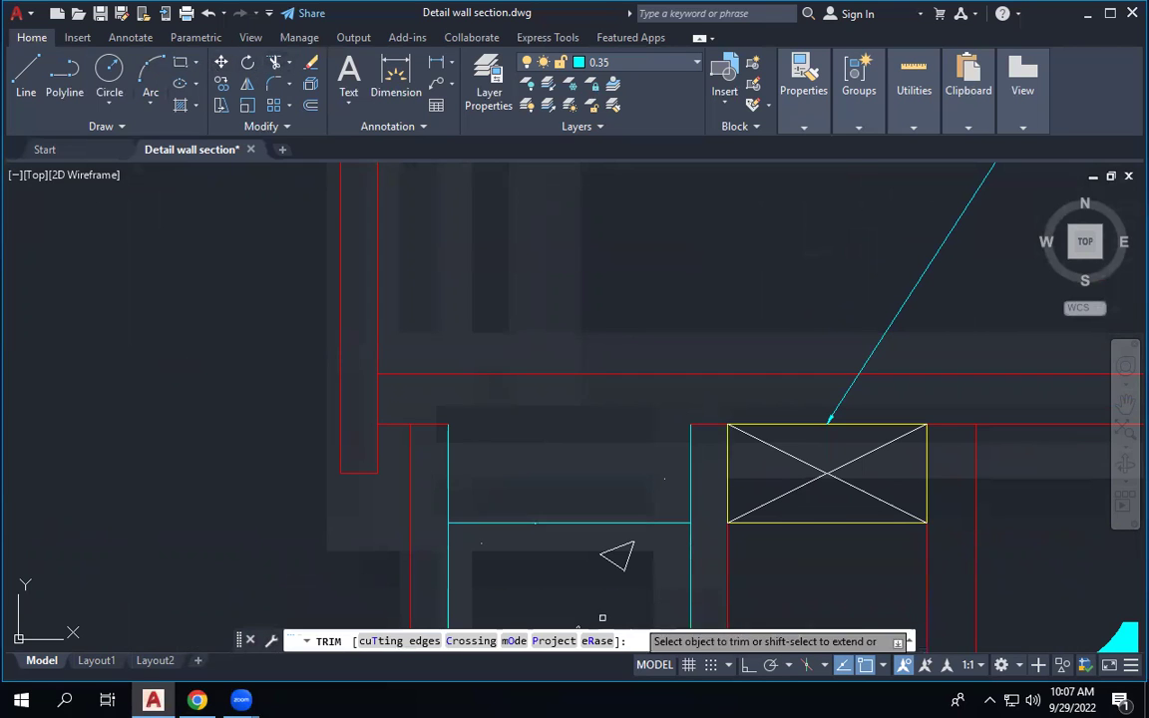
pyautogui.click(448, 453)
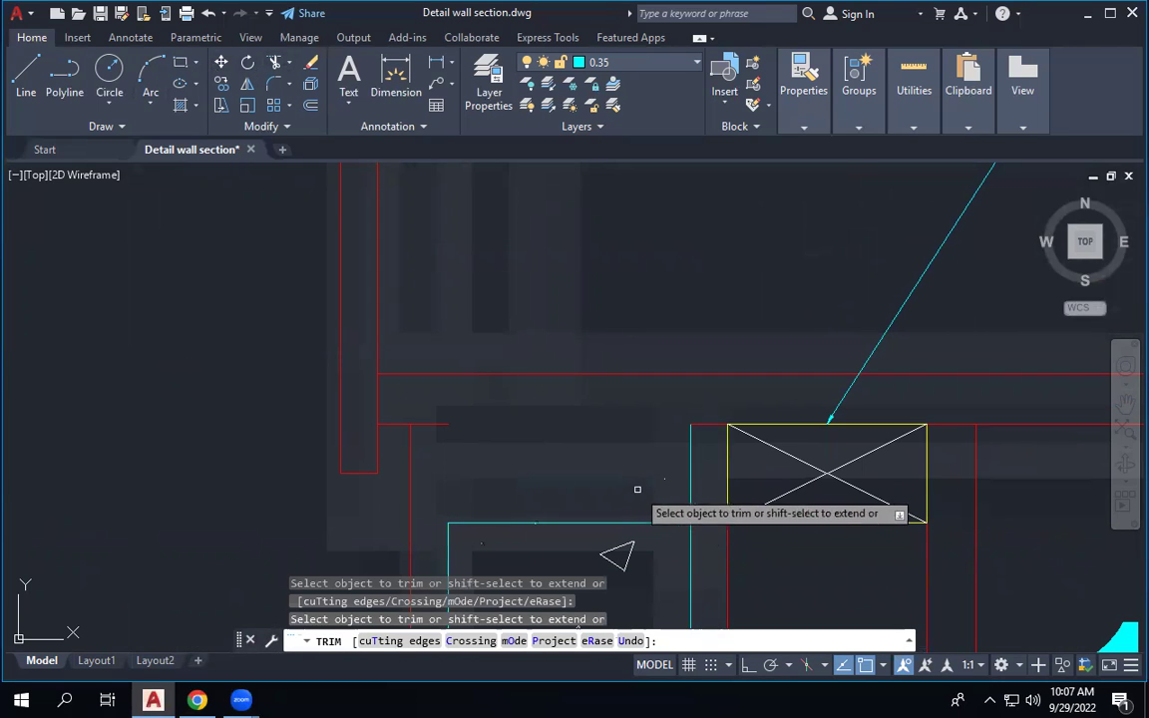
pyautogui.click(688, 475)
pyautogui.rightClick(666, 466)
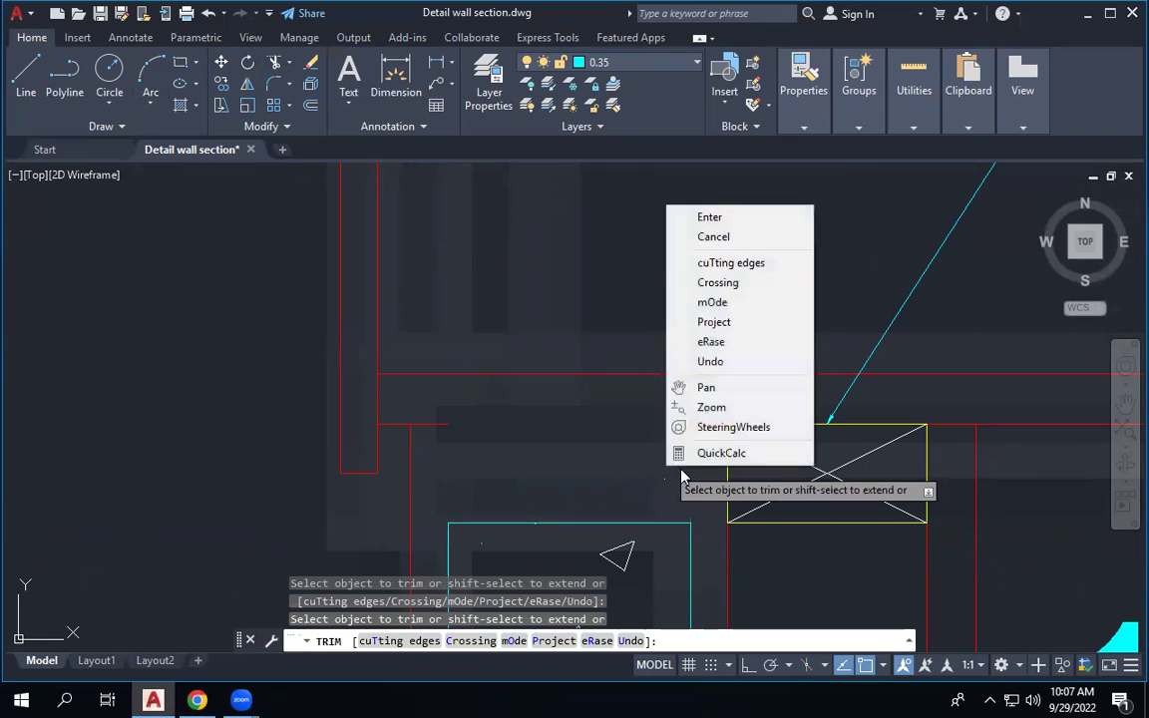
pyautogui.click(703, 236)
pyautogui.scroll(-2, 688, 330)
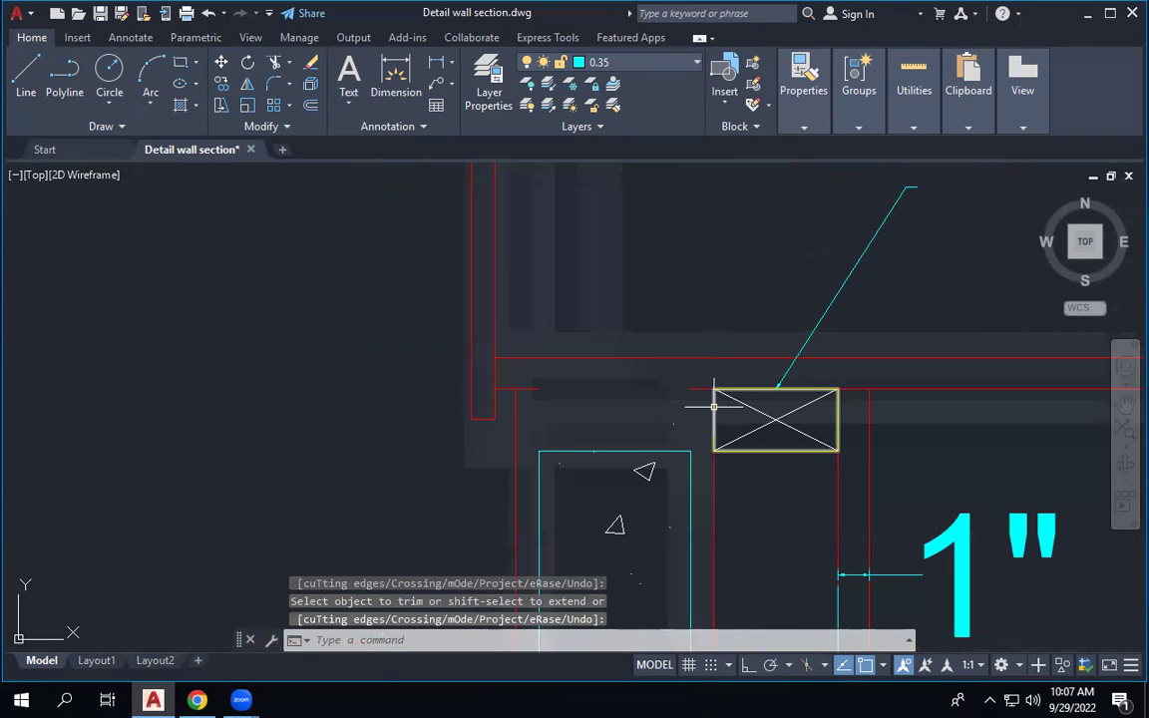
# Select the stud wall's top plate rectangle and examine the treated 2x6 sill plate note and seating in the Floor details reference.
pyautogui.click(713, 409)
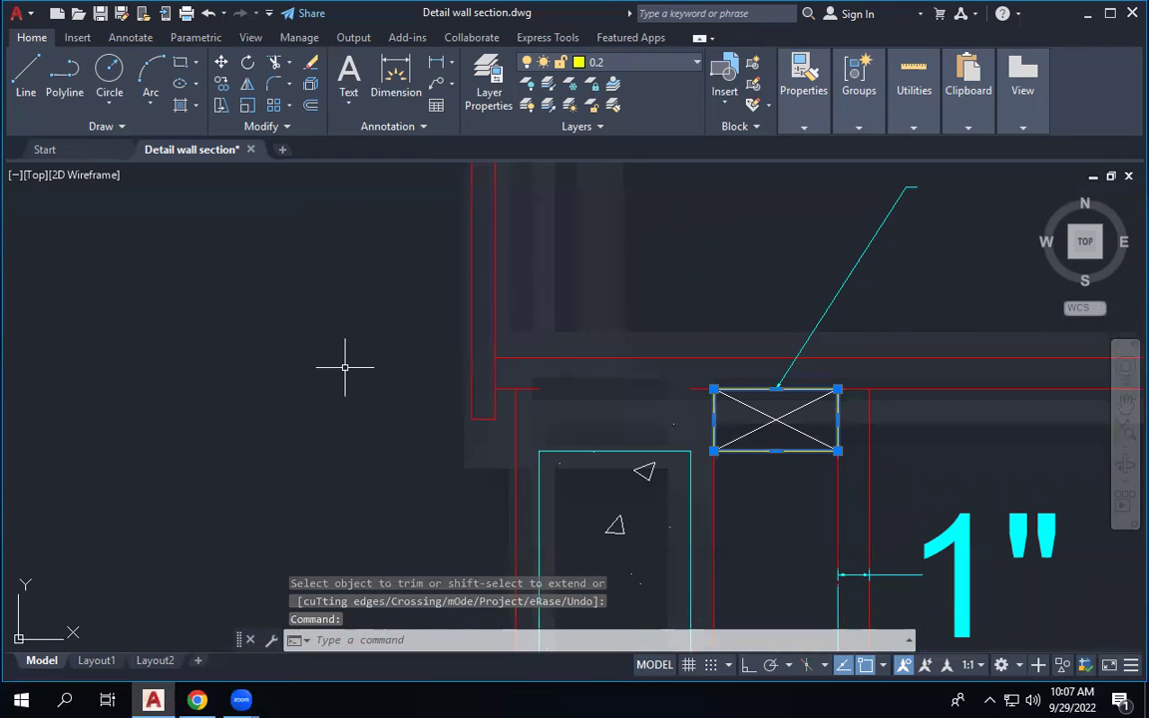
pyautogui.scroll(-3, 858, 429)
pyautogui.scroll(-5, 858, 429)
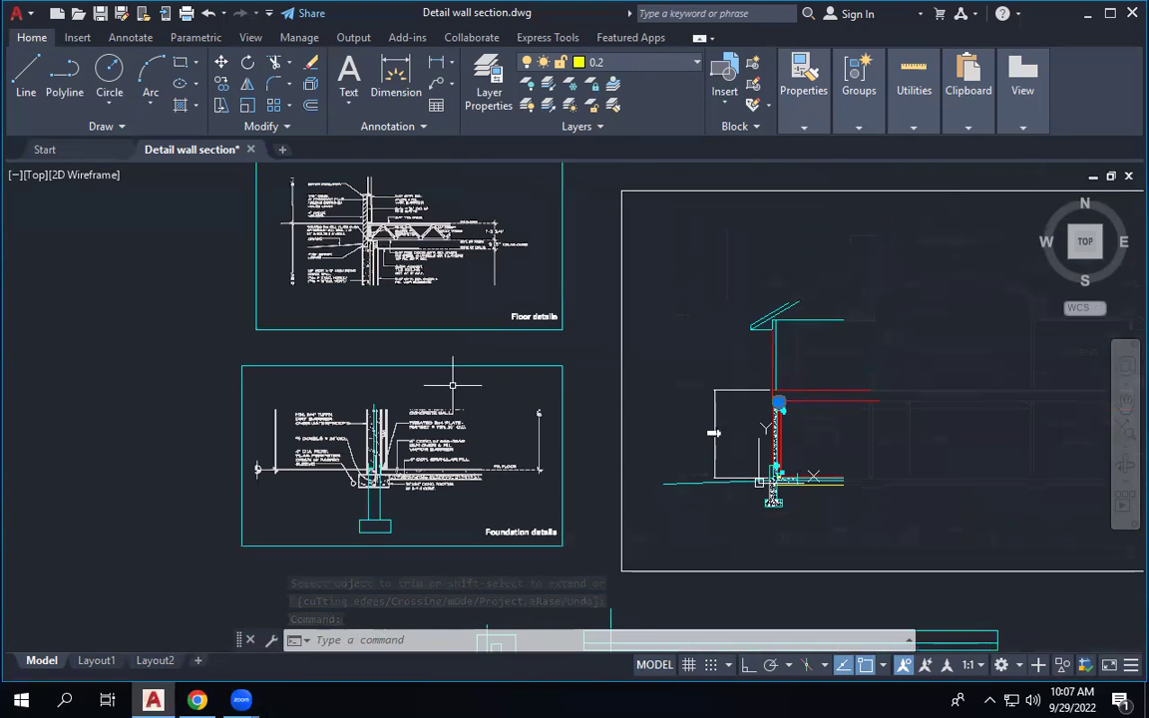
pyautogui.scroll(7, 366, 228)
pyautogui.scroll(2, 399, 259)
pyautogui.scroll(-5, 478, 399)
pyautogui.scroll(8, 534, 439)
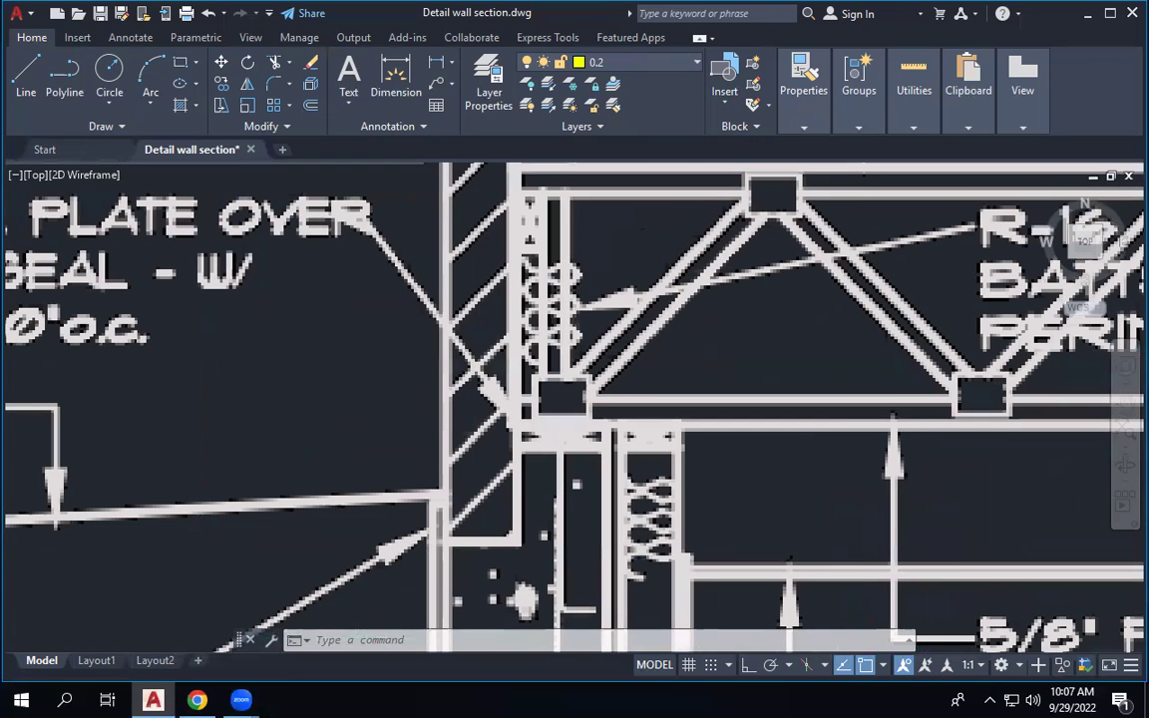
pyautogui.scroll(-4, 648, 409)
pyautogui.scroll(4, 320, 364)
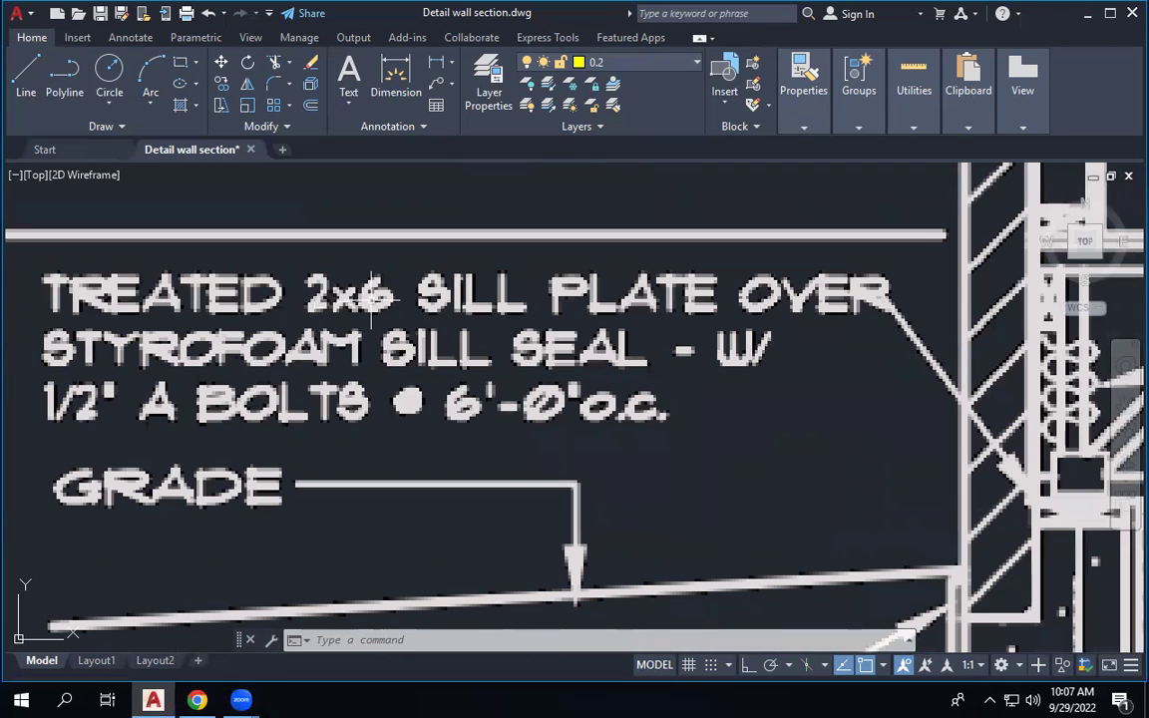
pyautogui.scroll(-4, 374, 296)
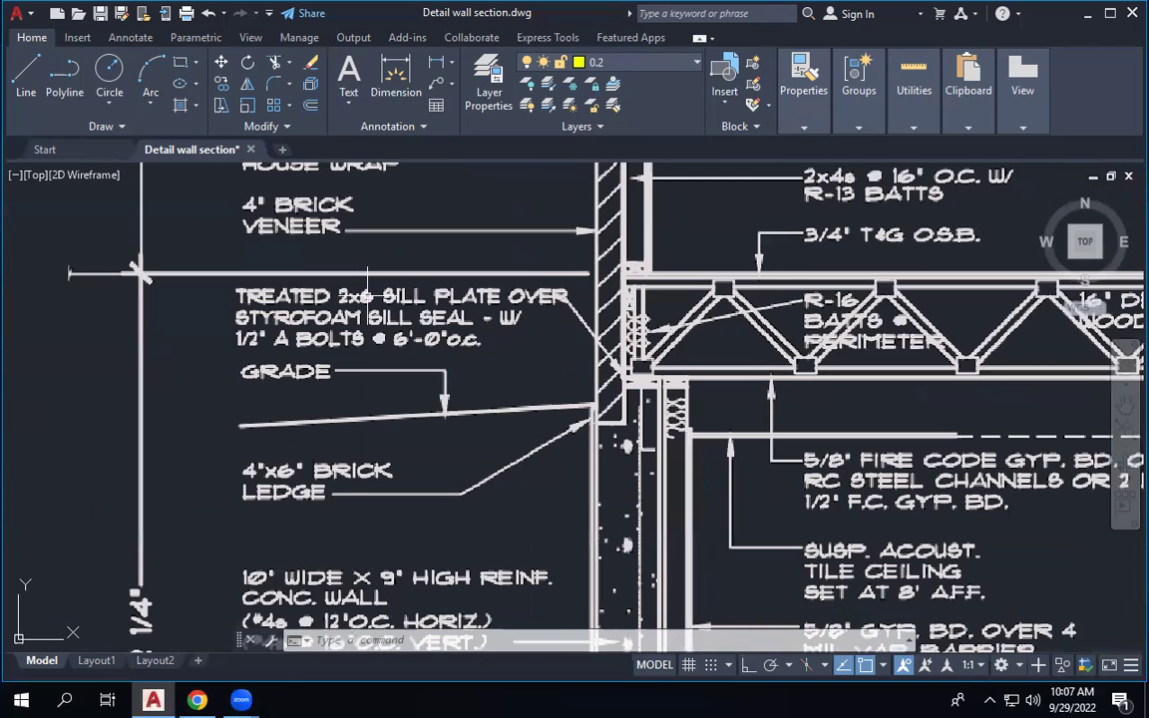
pyautogui.scroll(5, 490, 386)
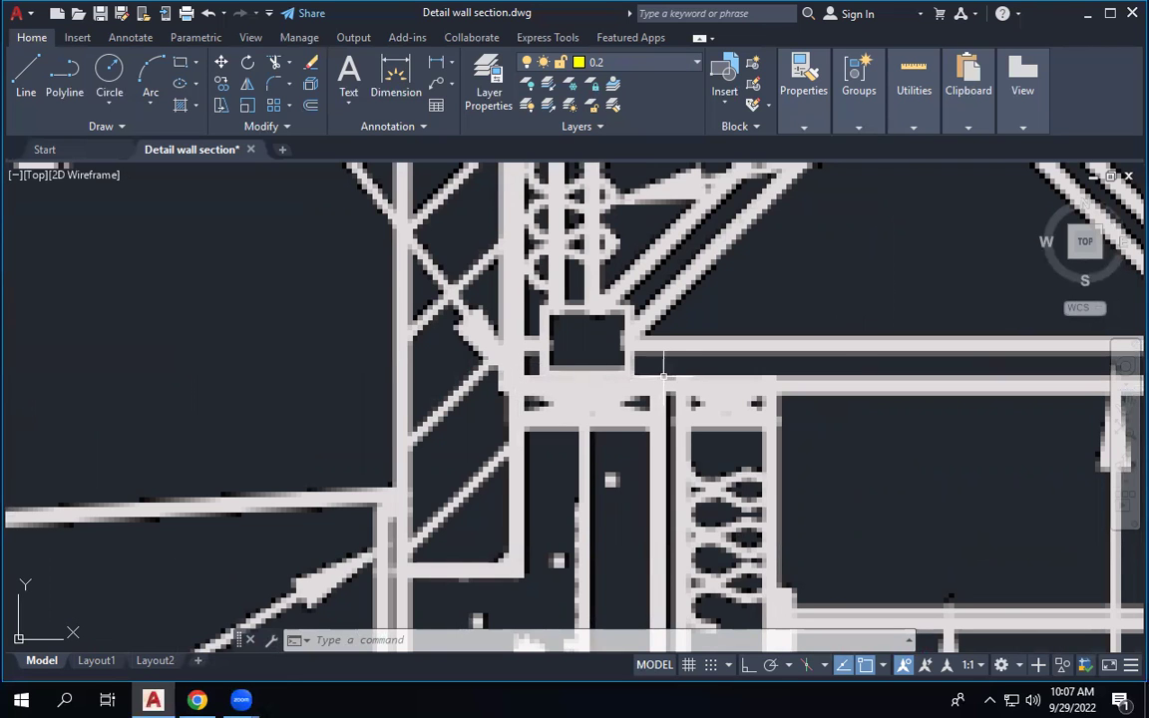
pyautogui.scroll(-4, 240, 359)
pyautogui.scroll(-5, 240, 359)
pyautogui.scroll(7, 204, 342)
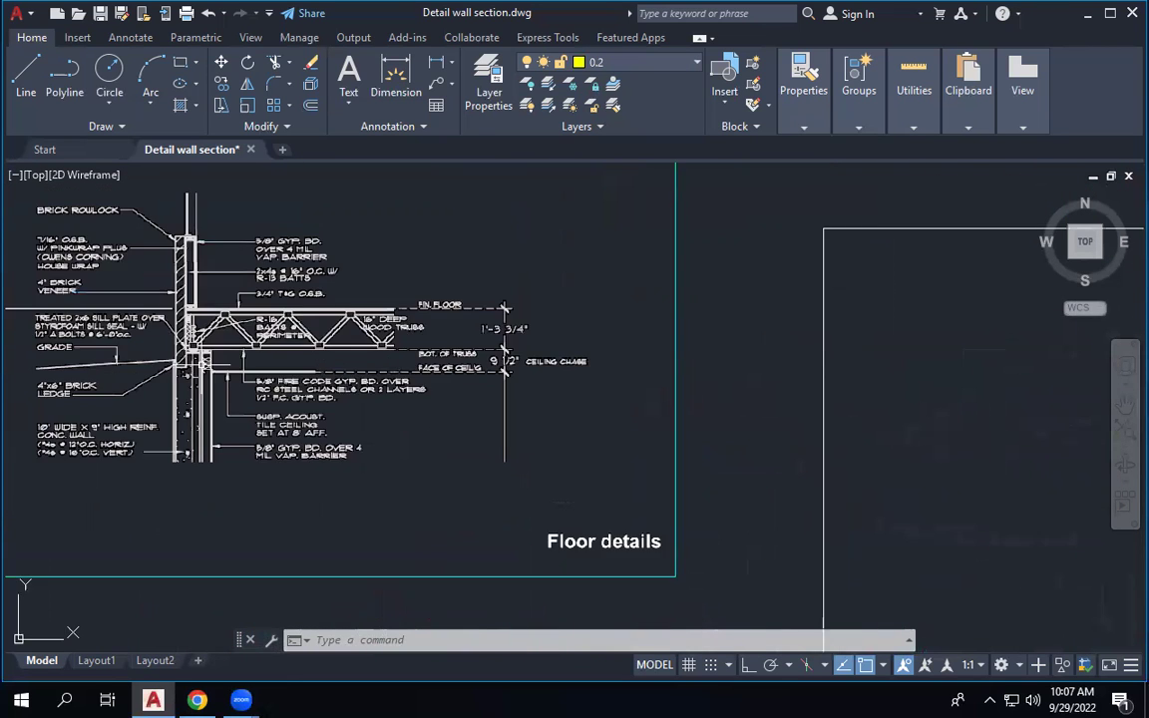
# Examine the Floor details and Foundation details references around the sill plate, stud wall plates and concrete wall.
pyautogui.scroll(4, 204, 342)
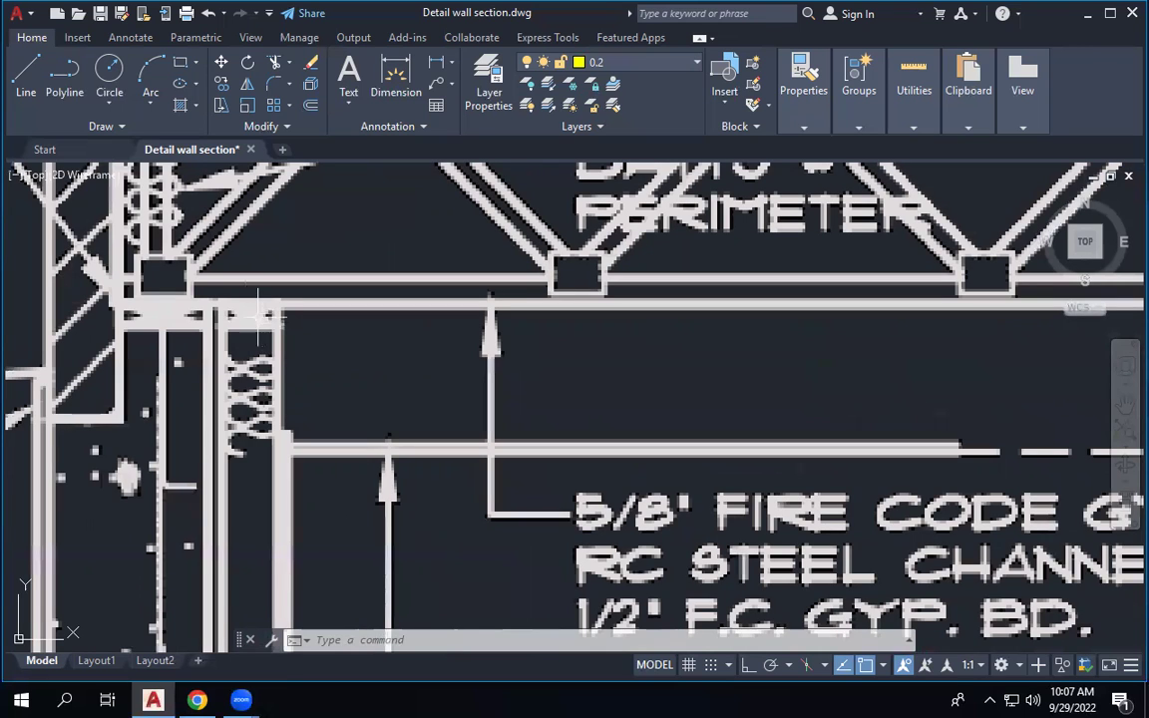
pyautogui.scroll(-8, 516, 249)
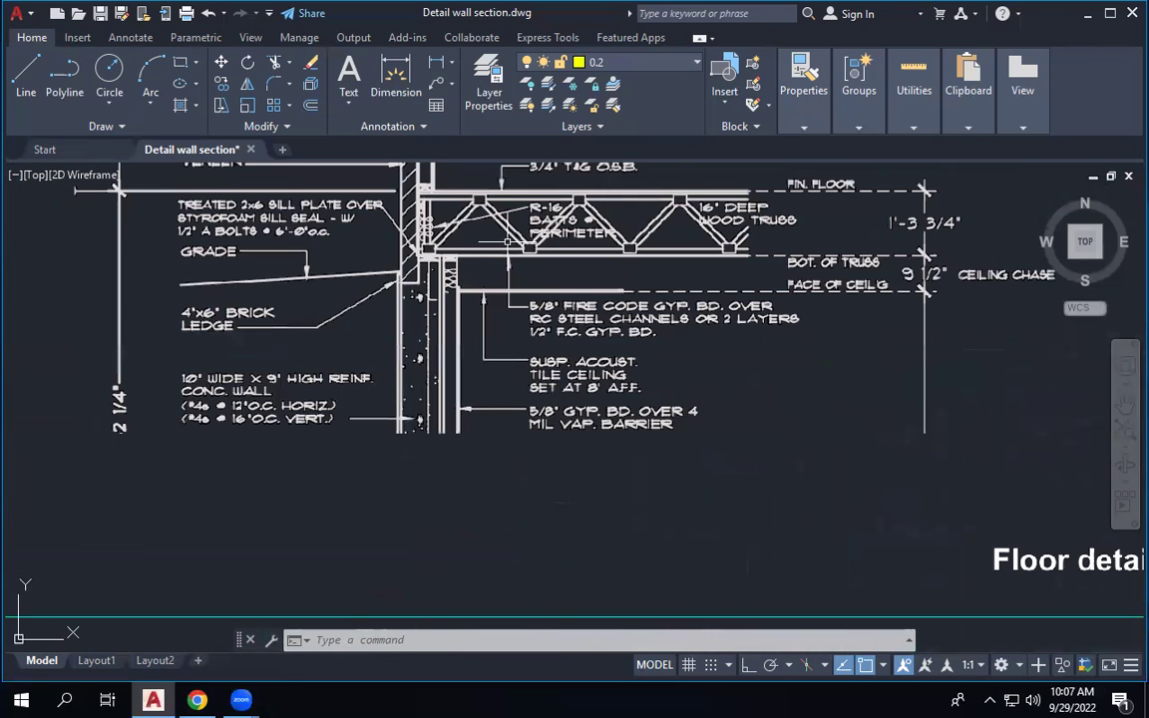
pyautogui.scroll(-2, 625, 377)
pyautogui.scroll(10, 436, 374)
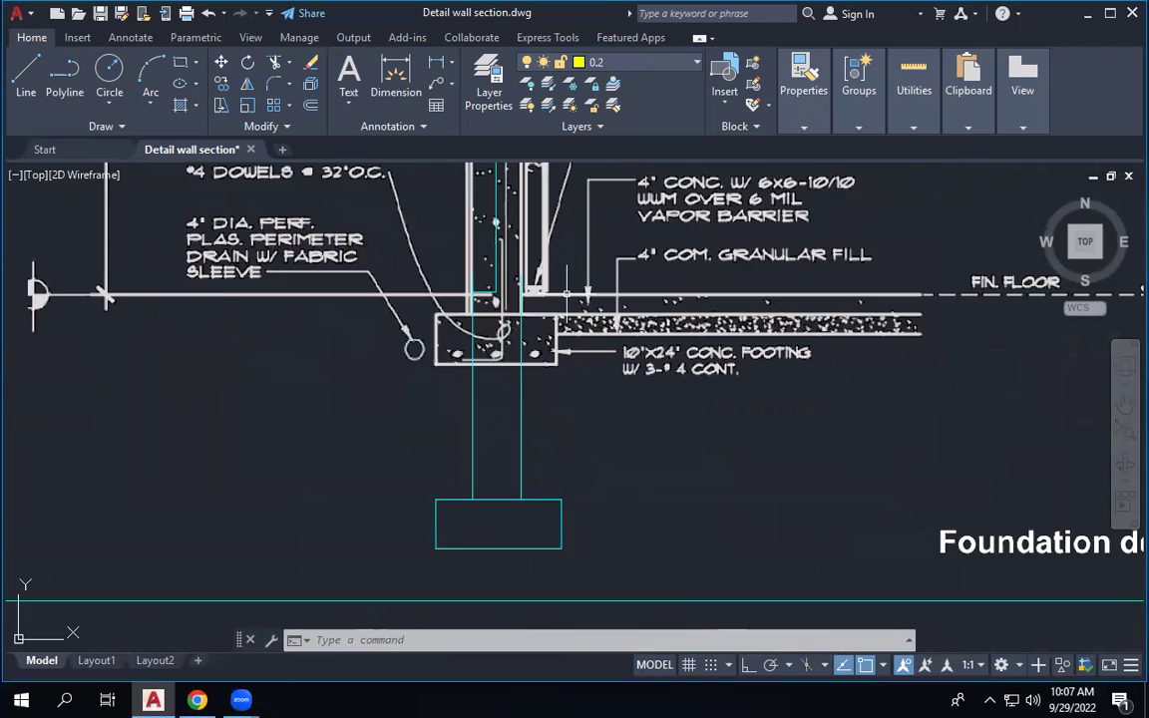
pyautogui.scroll(2, 449, 399)
pyautogui.scroll(-4, 453, 434)
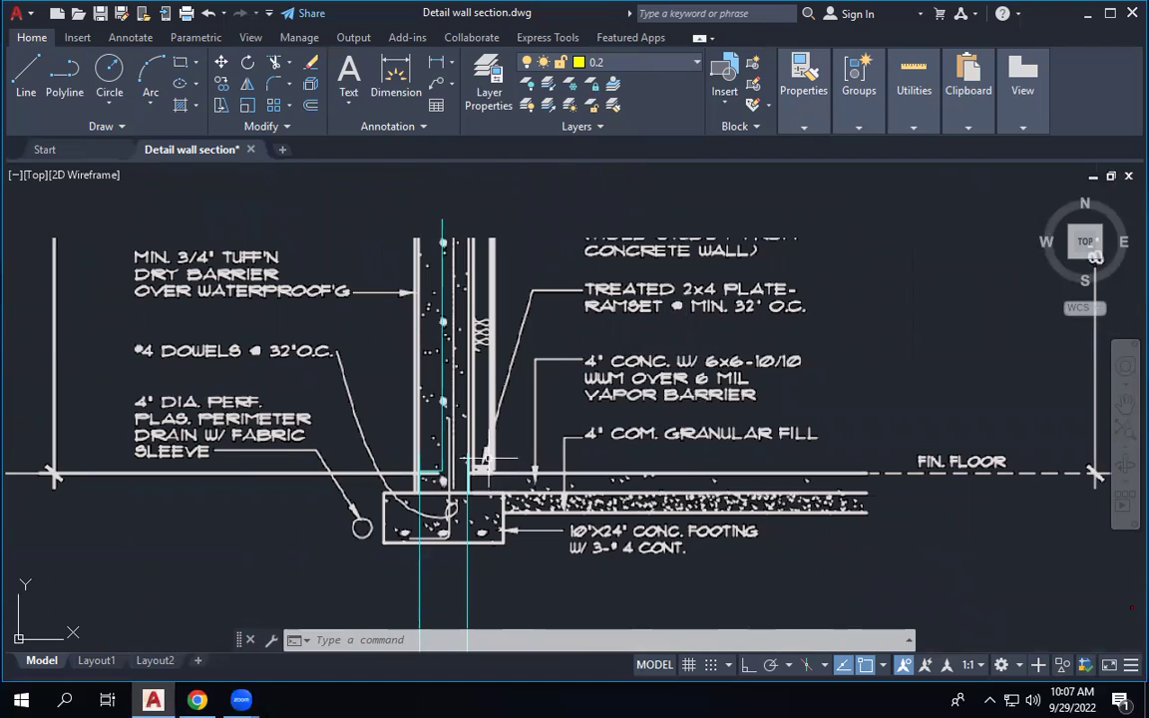
pyautogui.scroll(-4, 477, 461)
# Copy the stud wall's top plate rectangle onto the concrete wall, aligning its lower outer corner with the wall's top outer corner.
pyautogui.scroll(5, 548, 459)
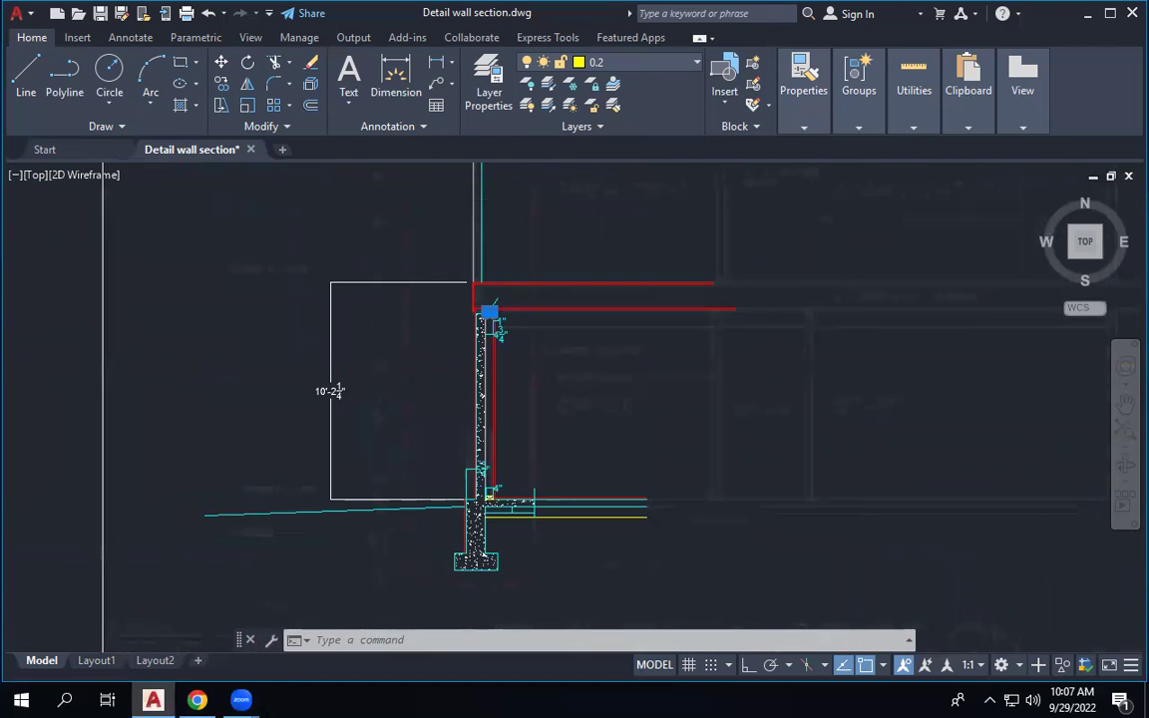
pyautogui.scroll(6, 499, 339)
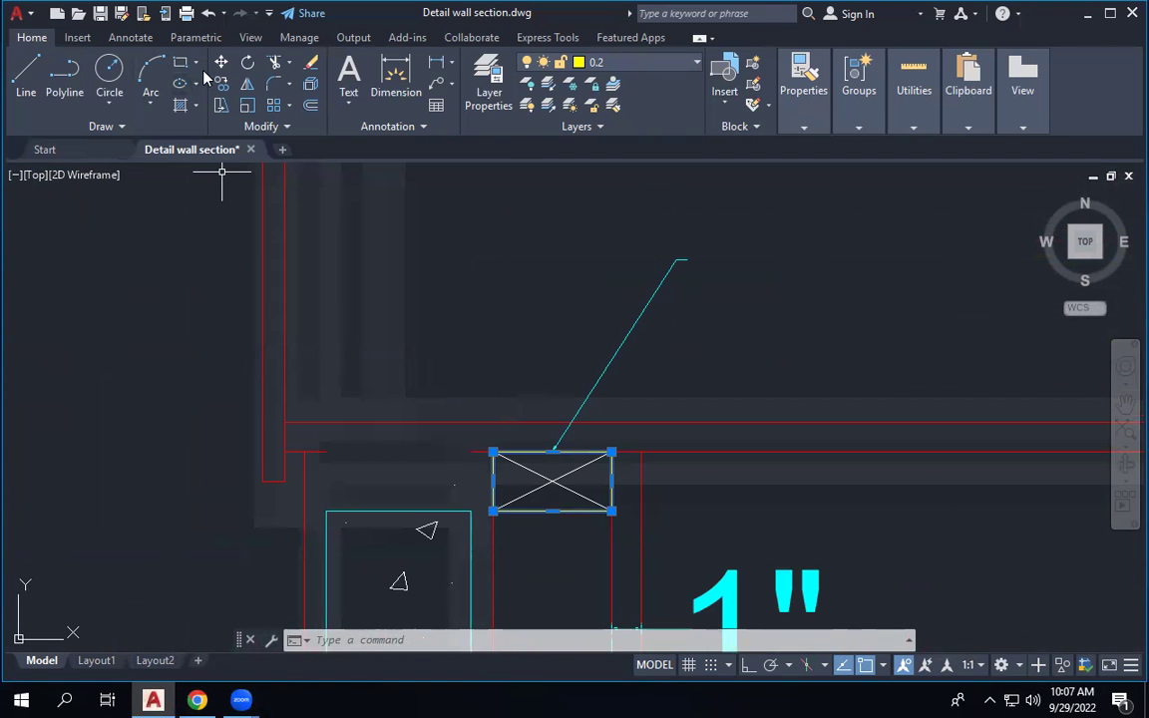
pyautogui.click(221, 83)
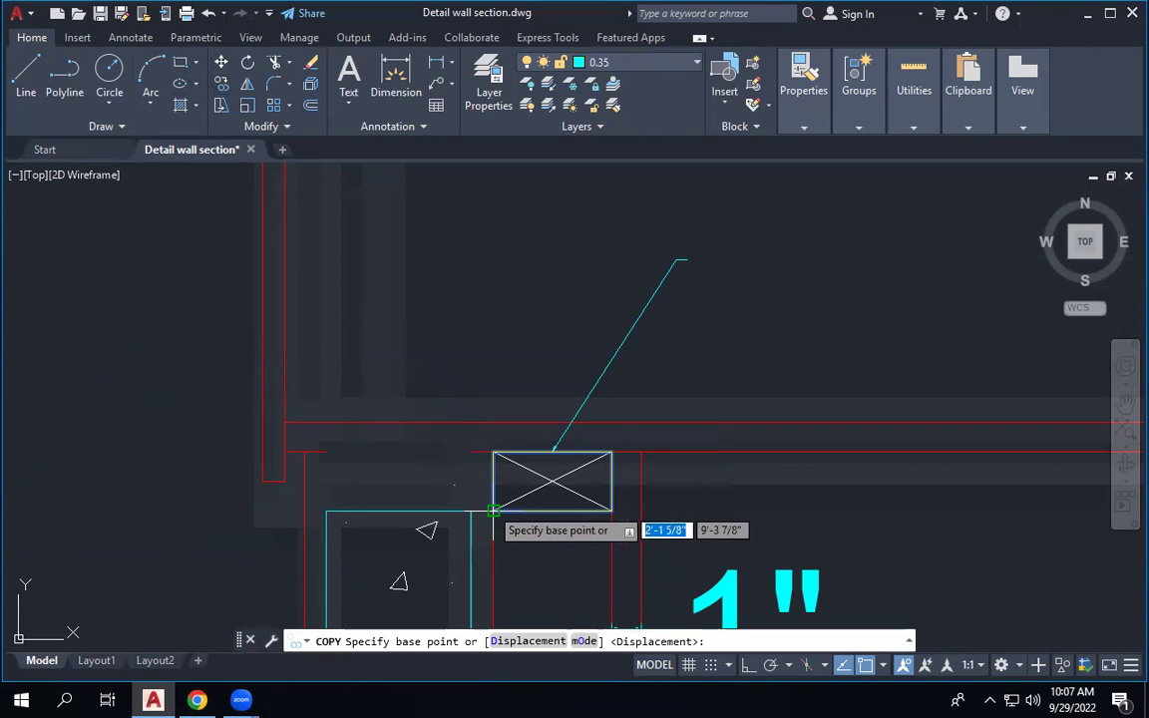
pyautogui.click(493, 510)
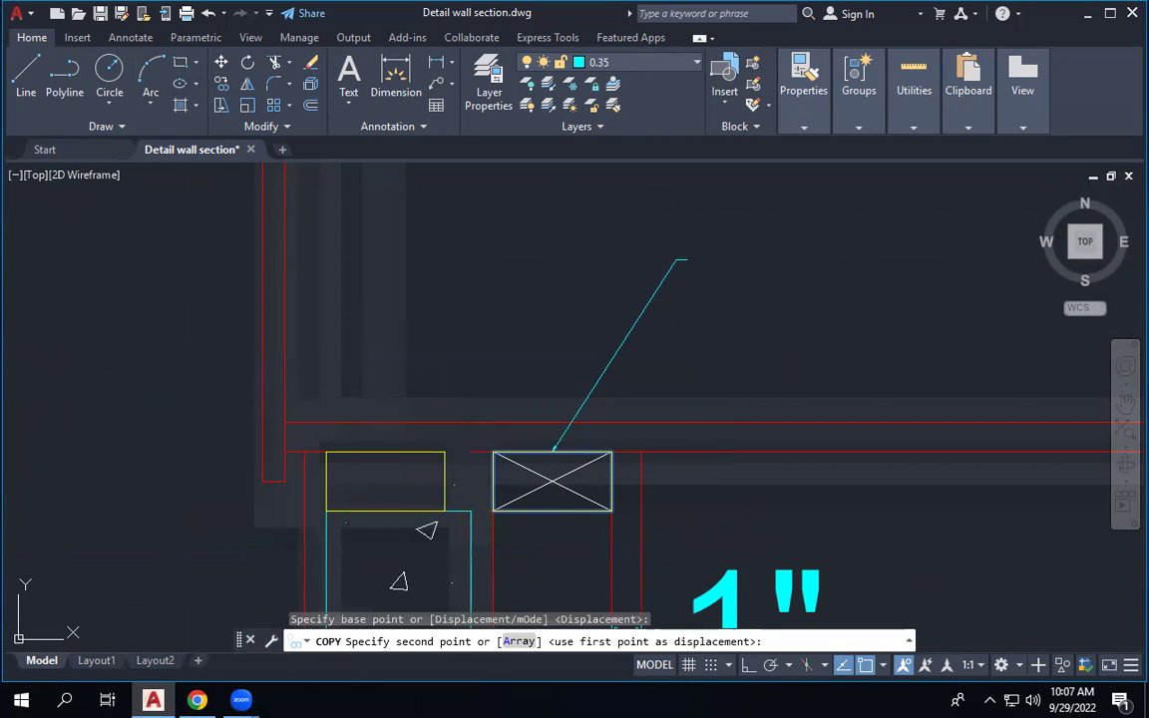
pyautogui.click(425, 526)
pyautogui.press('Escape')
# Stretch the copied sill plate's inner edge horizontally to the concrete wall's inner face so it spans the full wall width.
pyautogui.scroll(2, 429, 518)
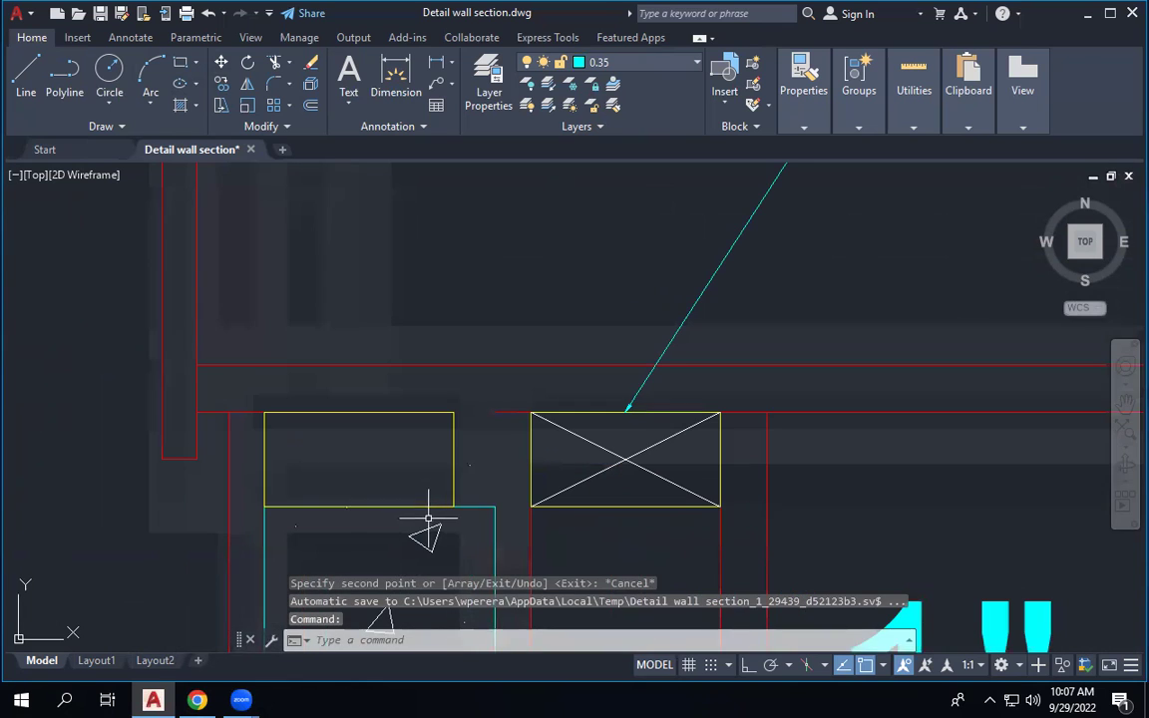
pyautogui.write('s')
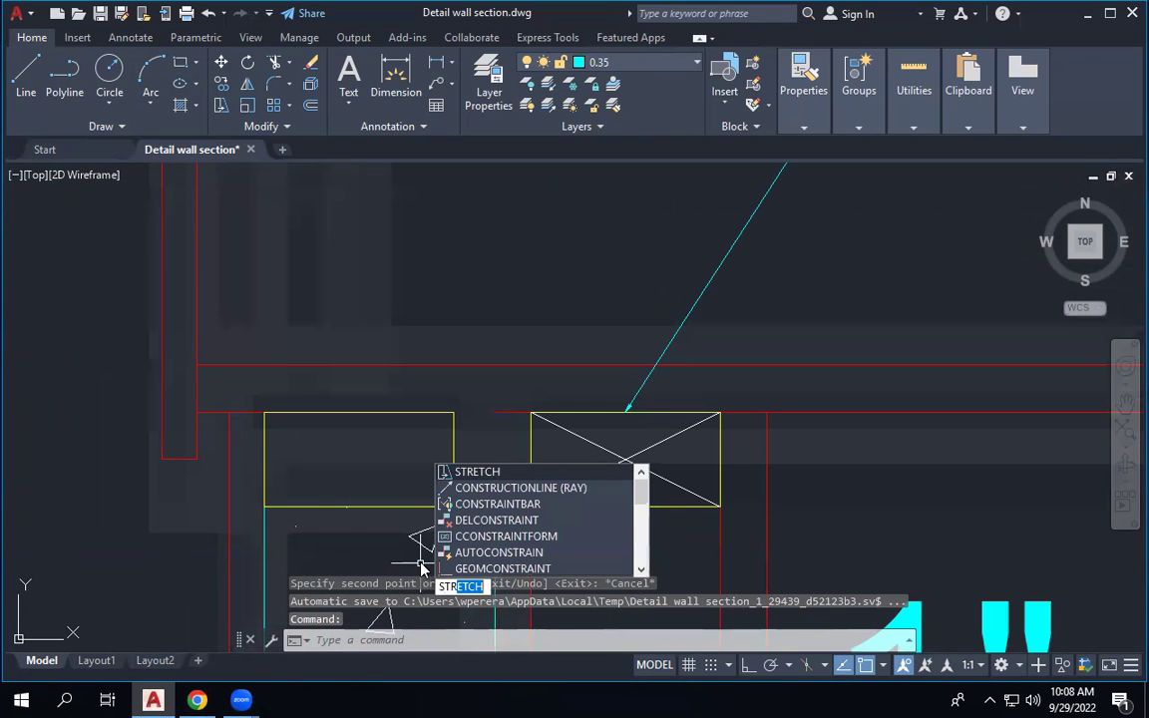
pyautogui.write('tr')
pyautogui.press('Return')
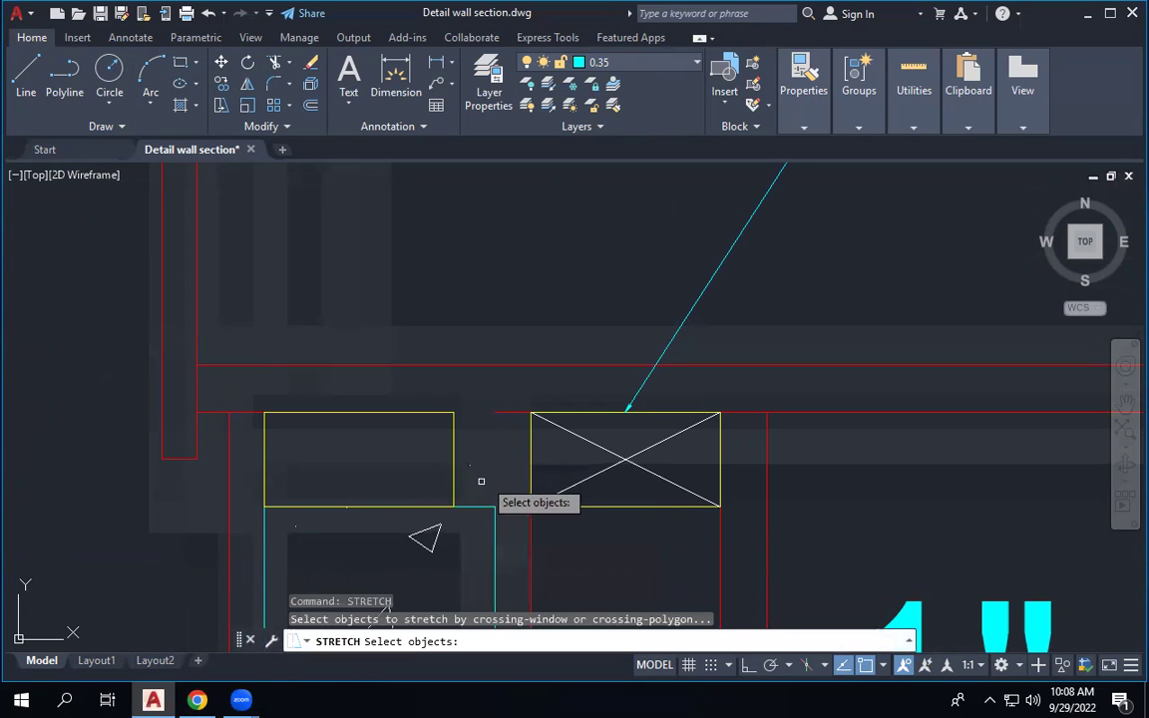
pyautogui.click(463, 463)
pyautogui.click(455, 387)
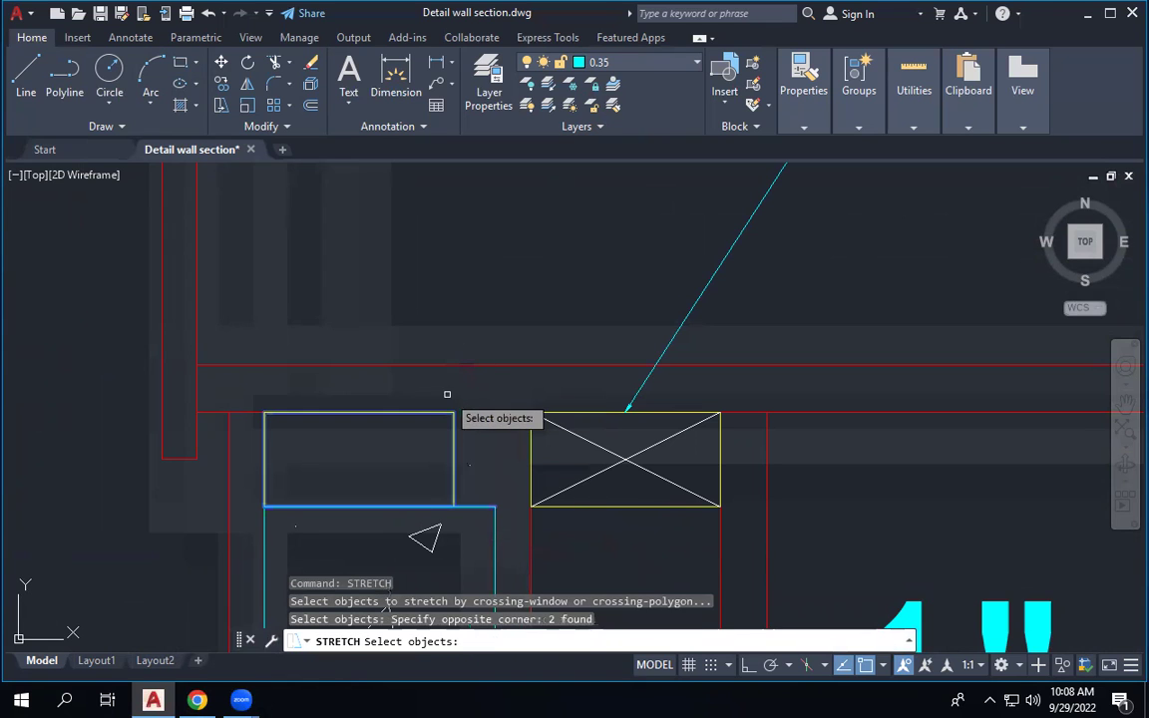
pyautogui.press('Return')
pyautogui.click(454, 412)
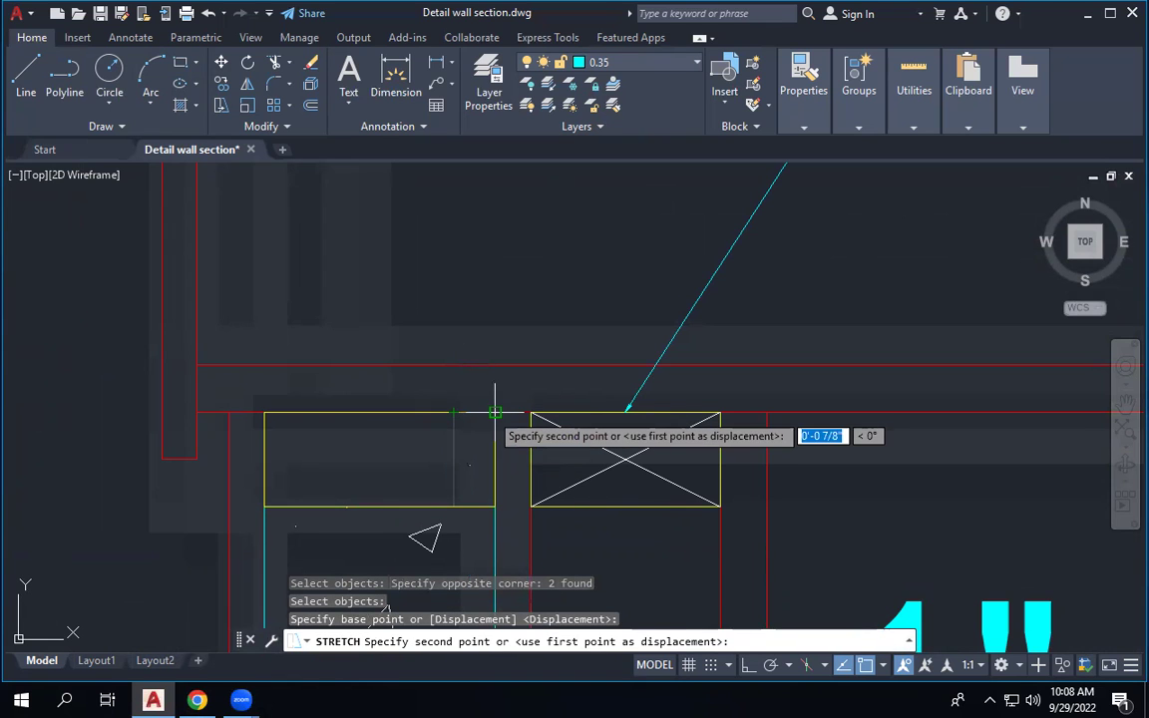
pyautogui.click(495, 412)
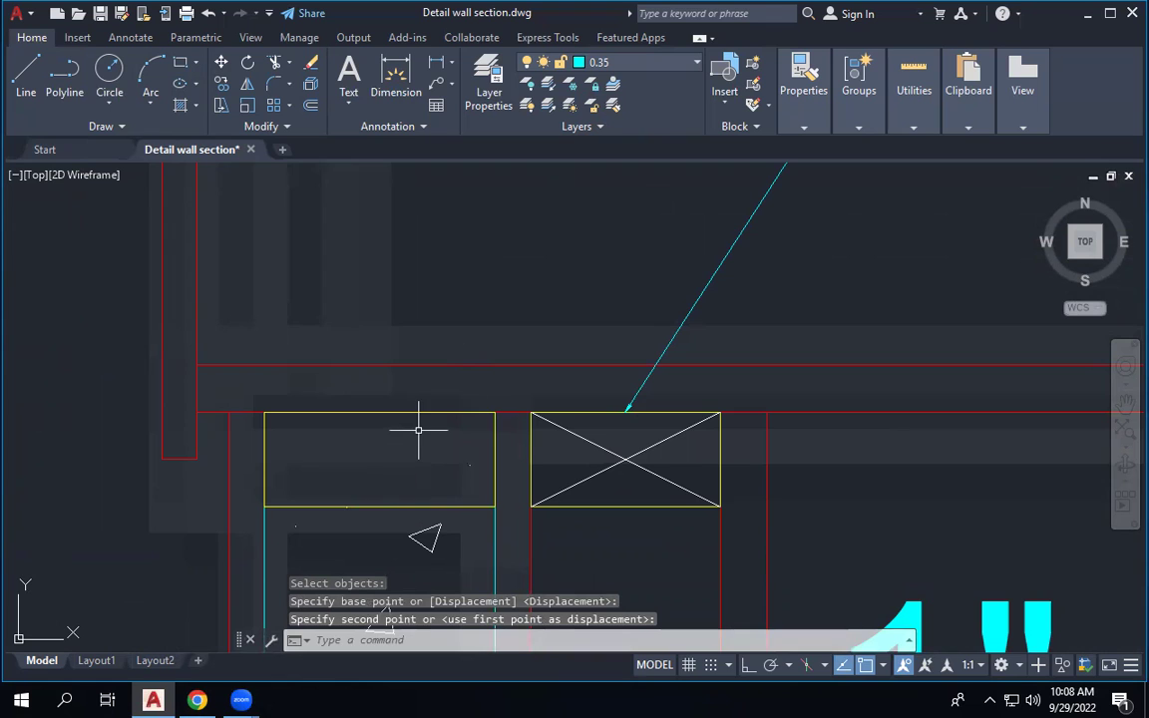
# Stretch the stud wall width dimension's origin from the concrete wall's inner face to the stud wall's adjacent vertical line.
pyautogui.scroll(-3, 496, 381)
pyautogui.scroll(-2, 496, 381)
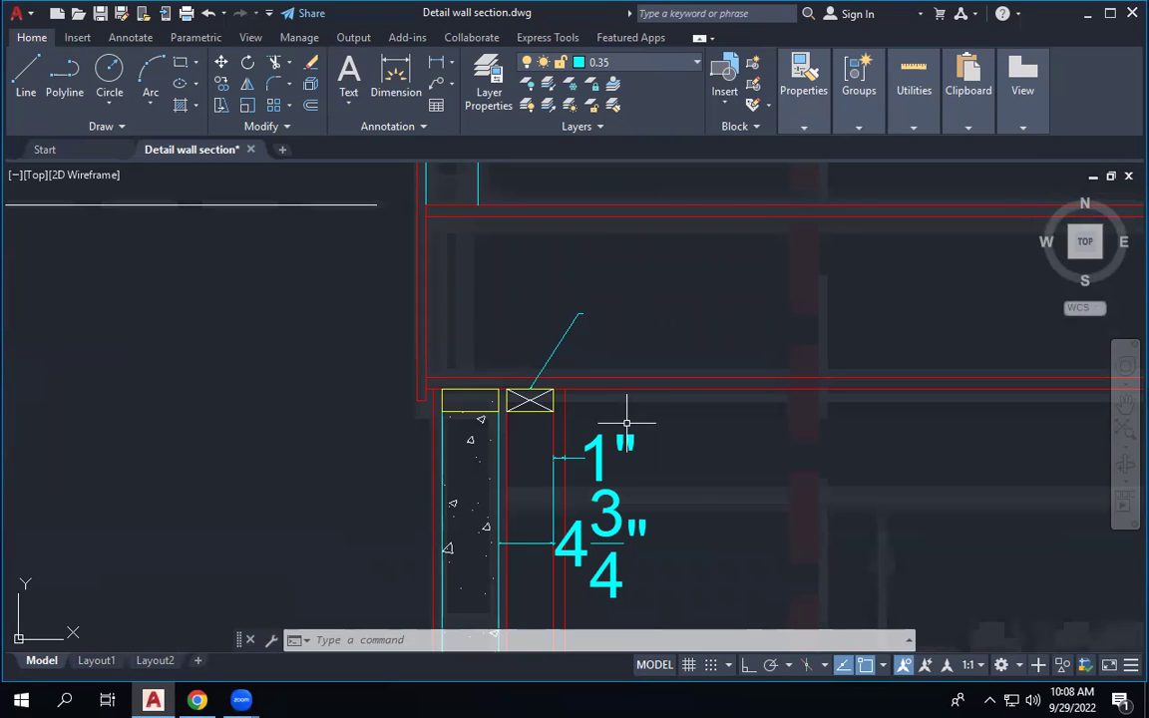
pyautogui.scroll(-2, 621, 415)
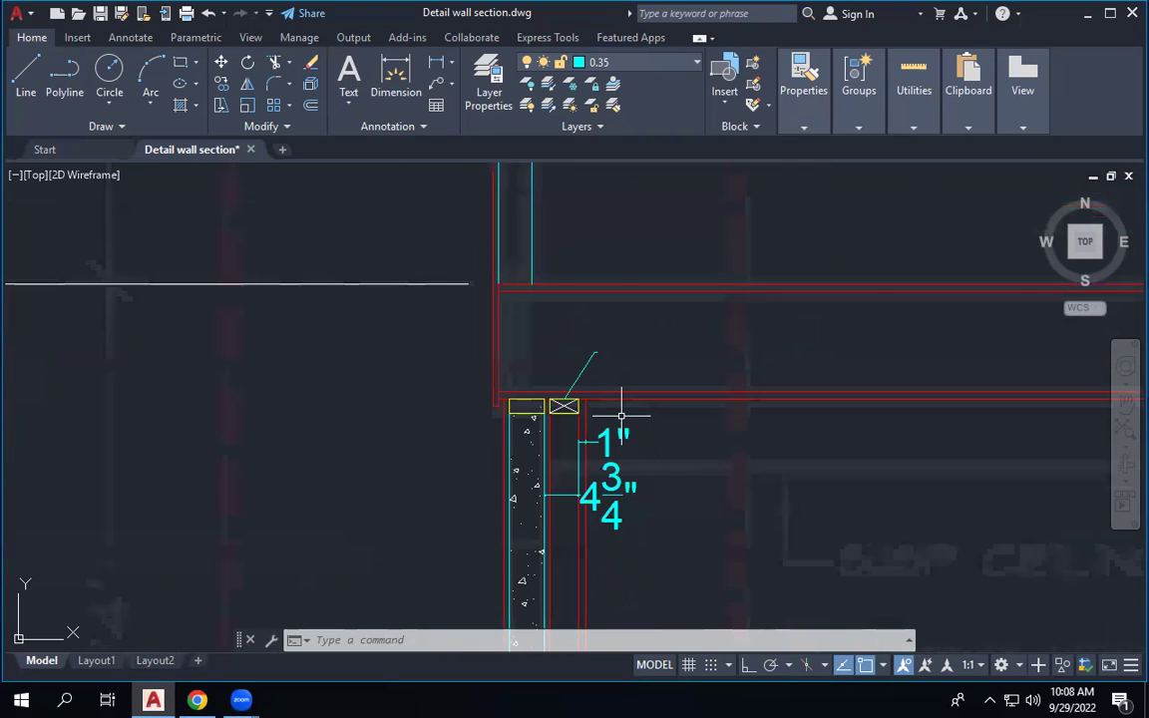
pyautogui.scroll(-1, 621, 415)
pyautogui.scroll(-1, 608, 439)
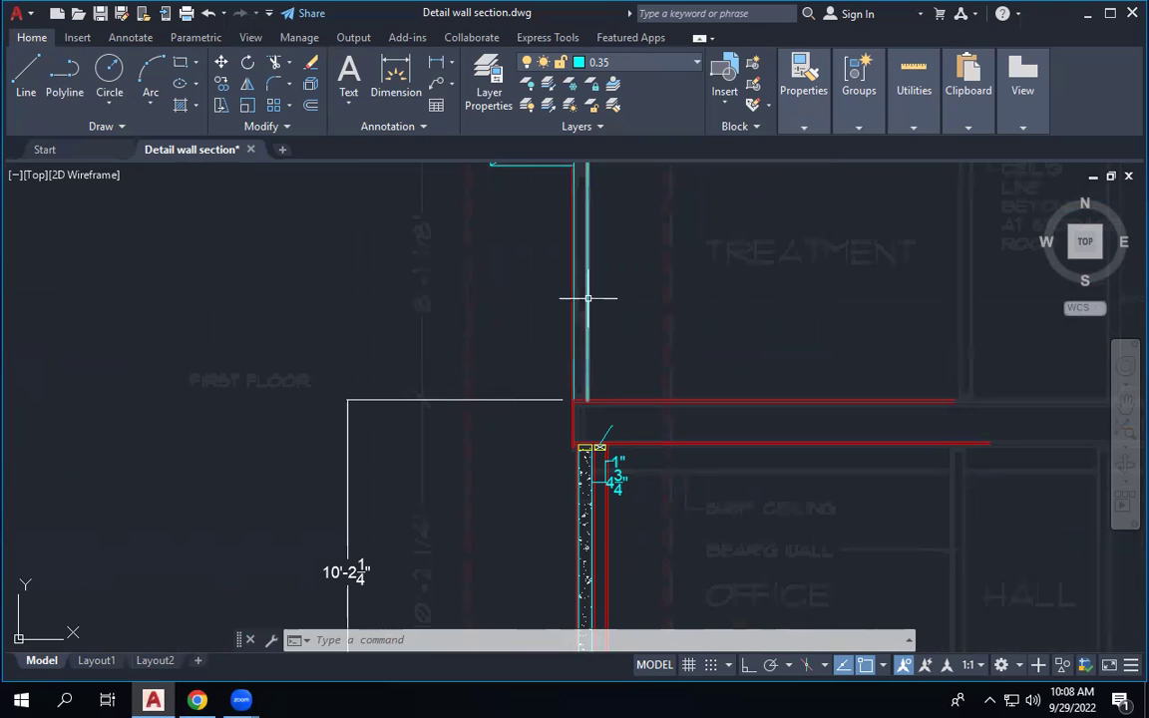
pyautogui.scroll(1, 589, 429)
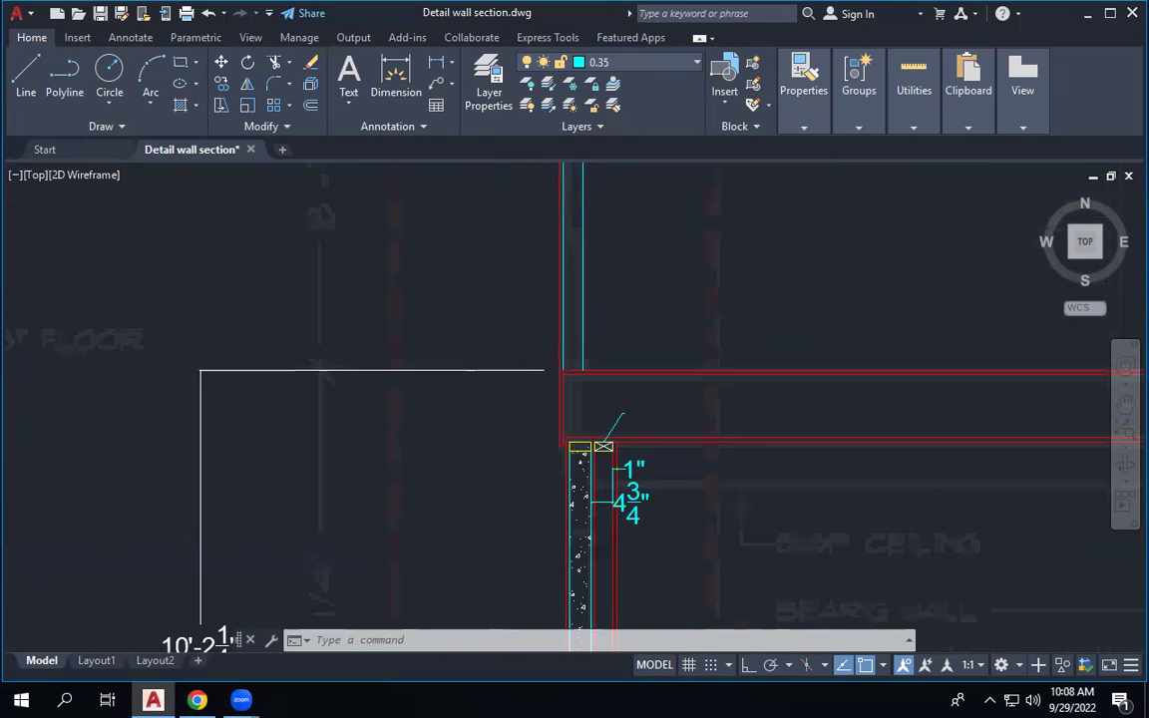
pyautogui.scroll(2, 588, 429)
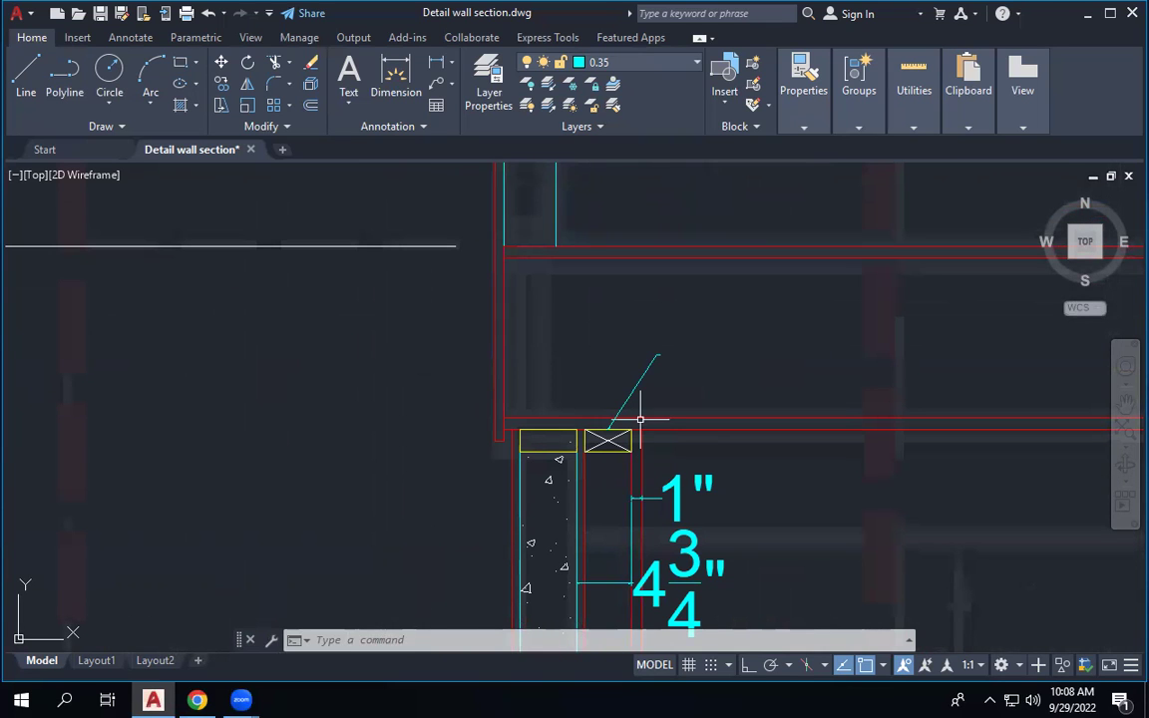
pyautogui.click(618, 583)
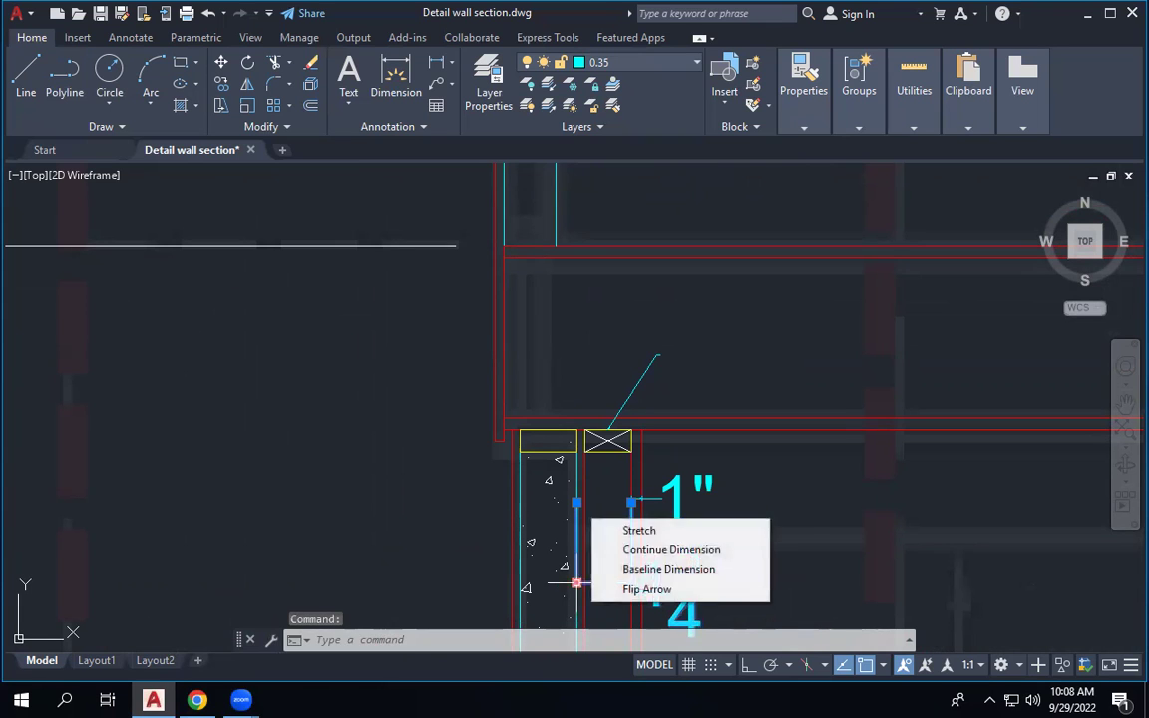
pyautogui.click(576, 583)
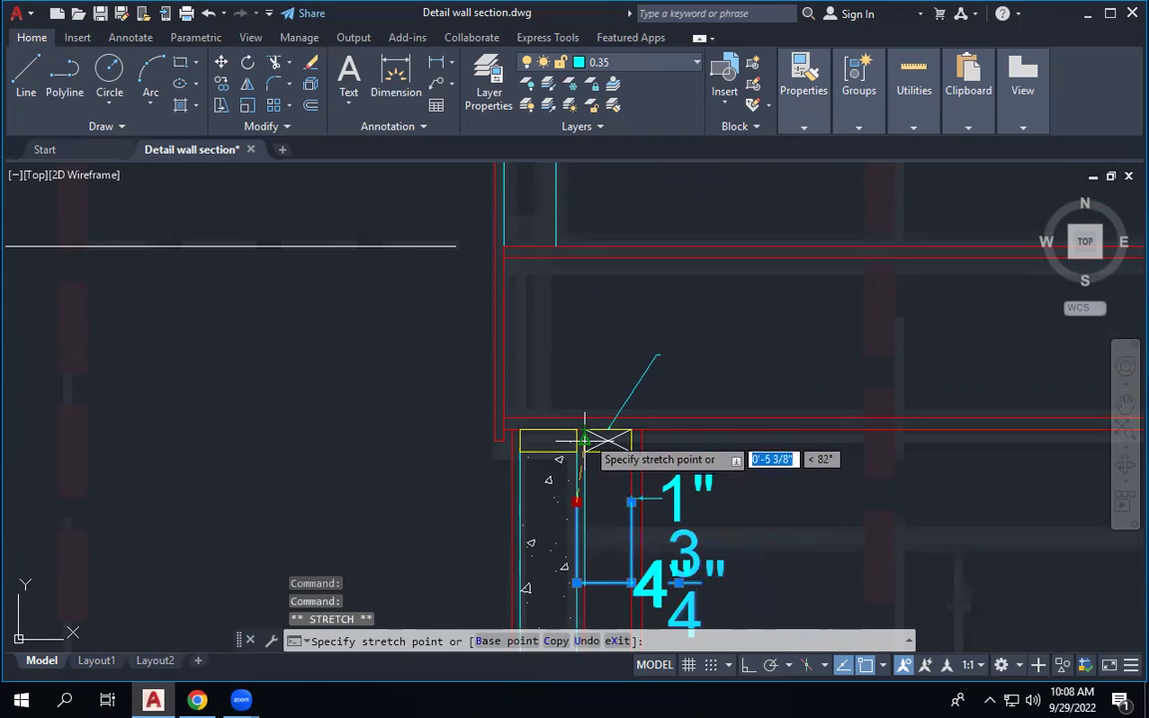
pyautogui.click(585, 504)
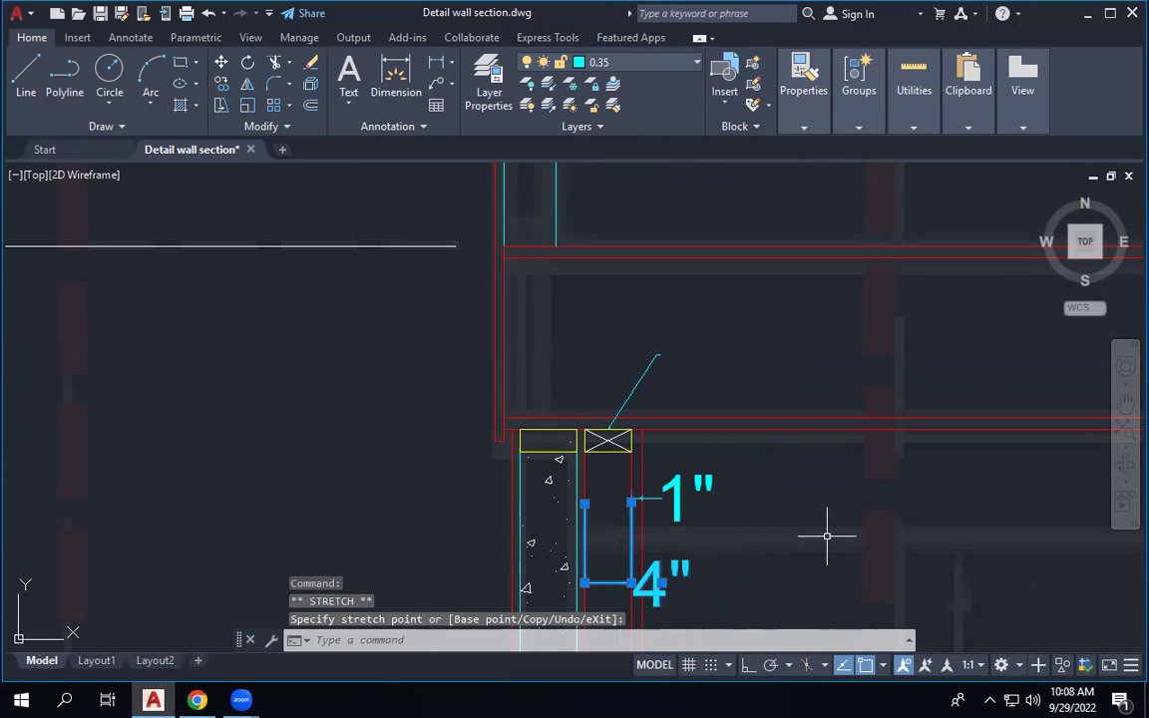
pyautogui.press('Escape')
# Copy the crossed top plate onto the upper floor line, with its lower corner at the foot of the upper wall's inner line.
pyautogui.scroll(-4, 728, 519)
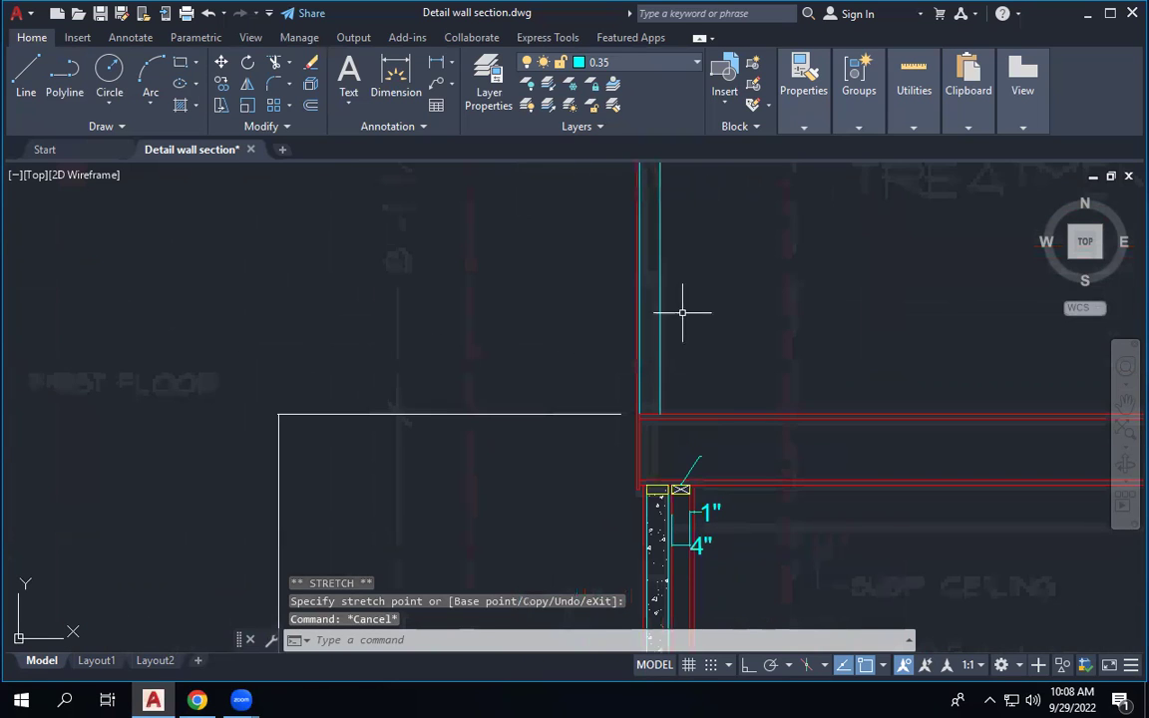
pyautogui.scroll(2, 682, 312)
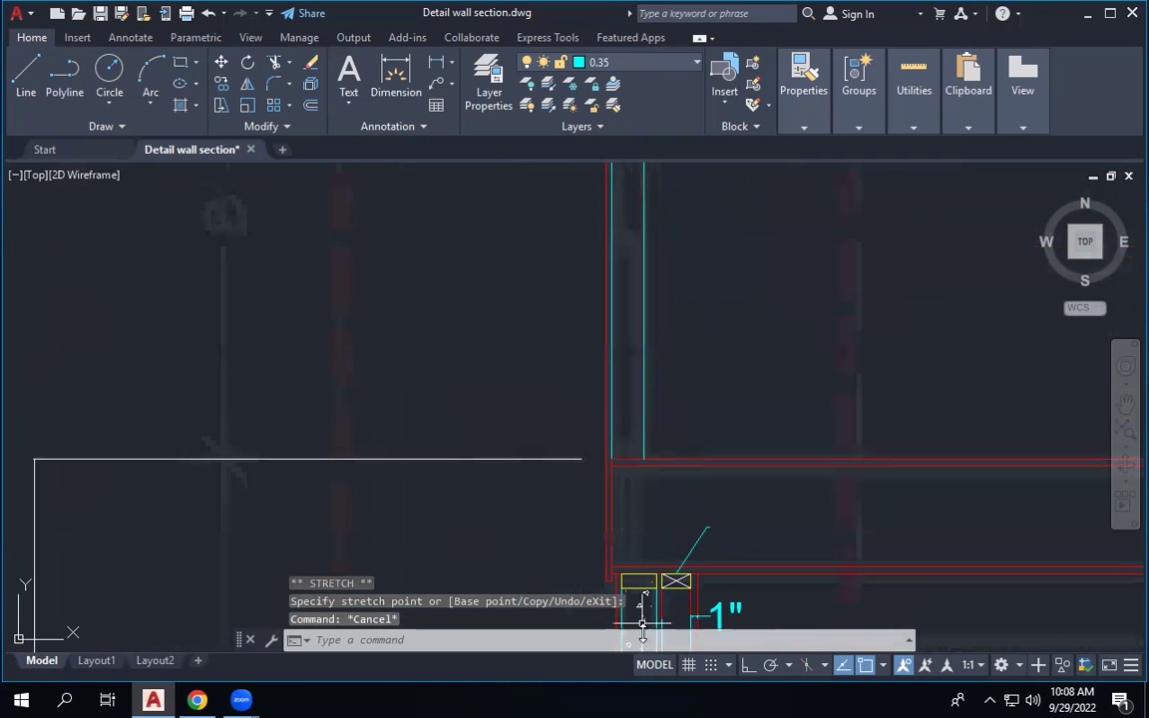
pyautogui.scroll(4, 642, 624)
pyautogui.click(635, 464)
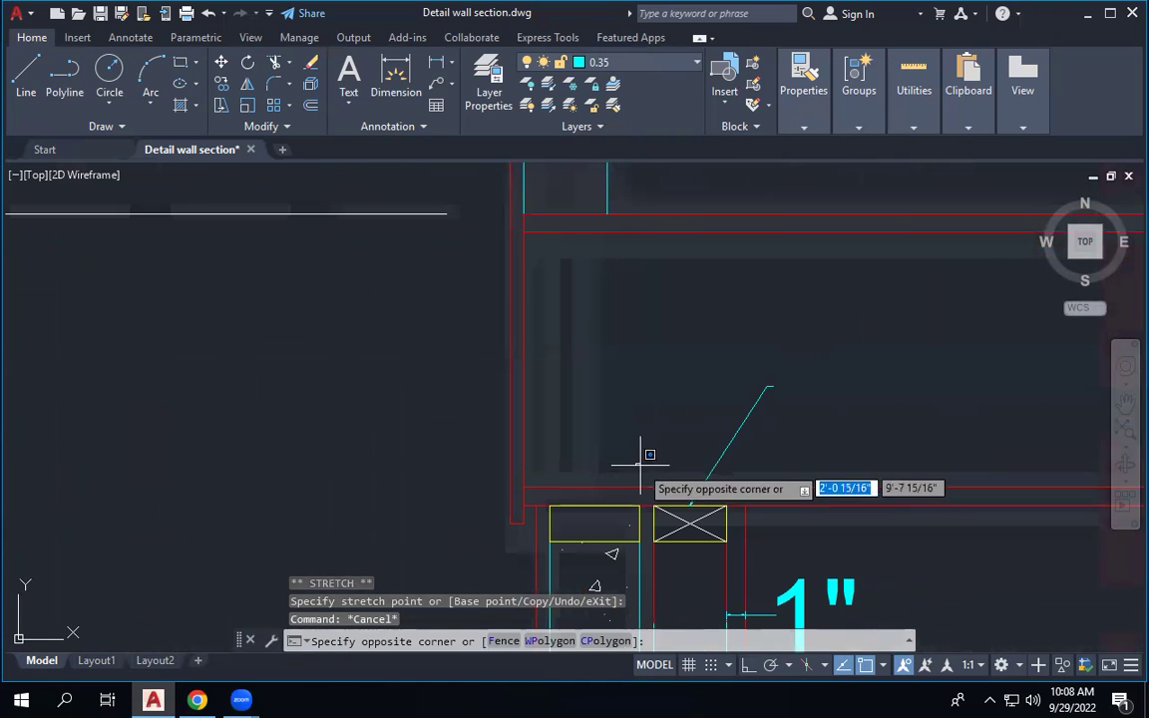
pyautogui.click(734, 539)
pyautogui.click(220, 84)
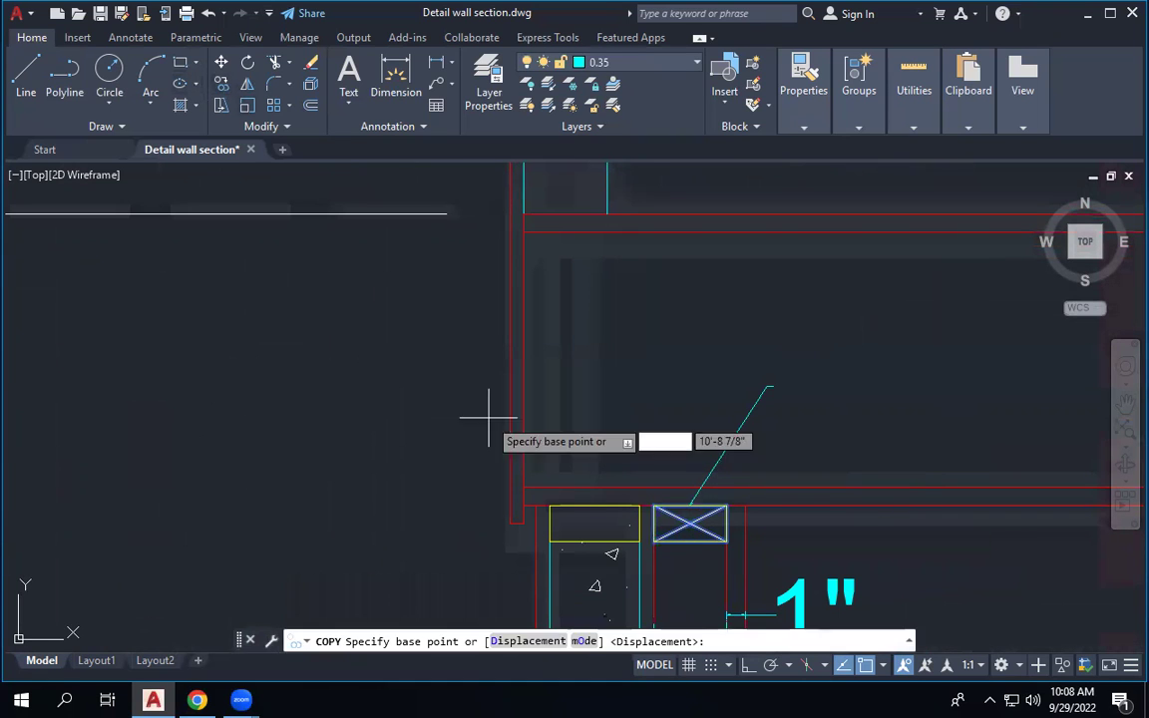
pyautogui.click(655, 524)
pyautogui.scroll(-2, 633, 539)
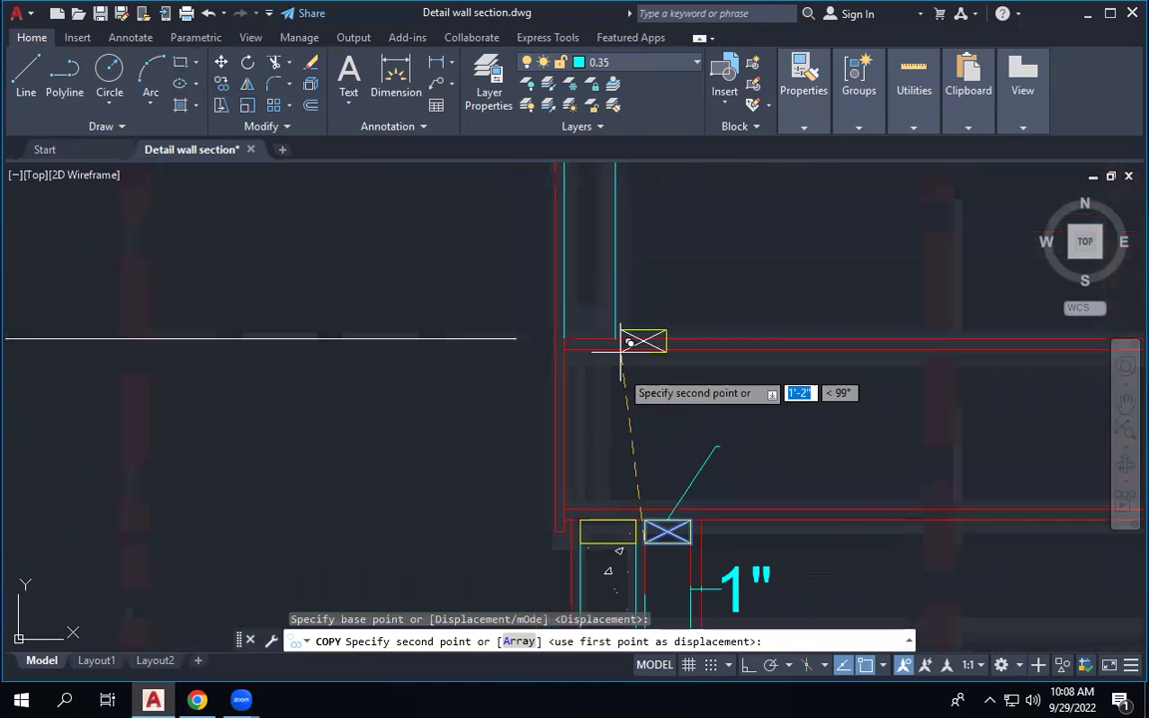
pyautogui.click(626, 337)
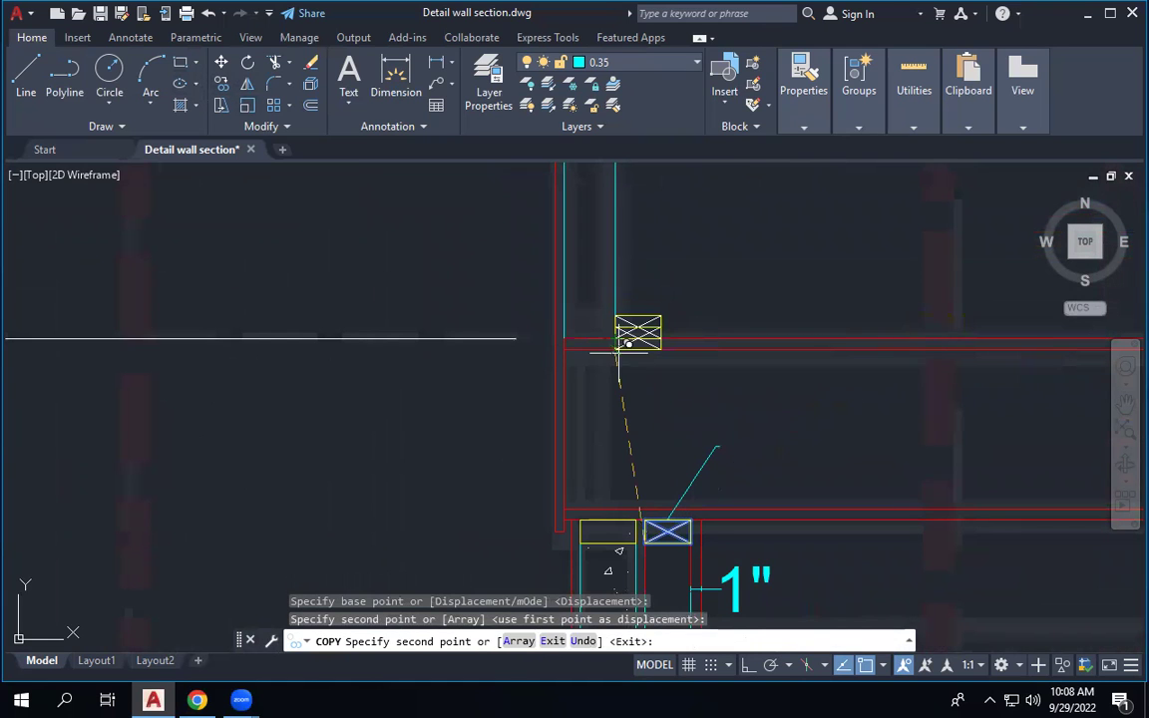
pyautogui.press('Escape')
# Copy the upper wall's inner vertical line across to the far edge of the new bottom plate to form the stud width.
pyautogui.click(615, 286)
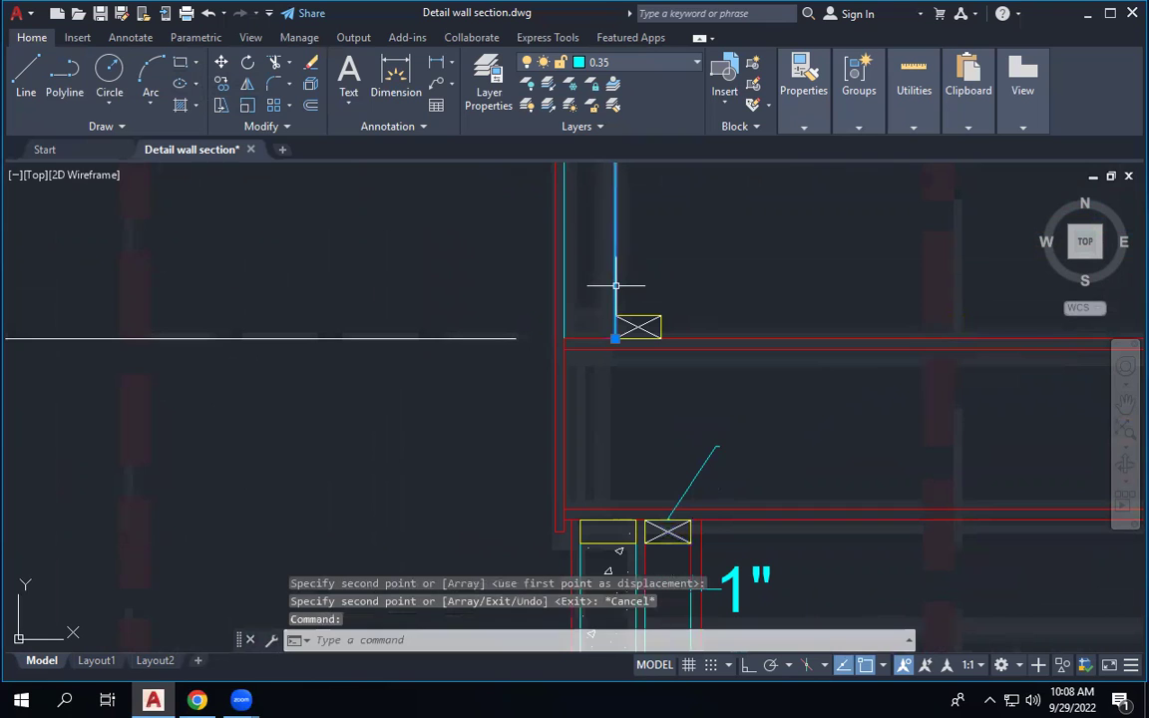
pyautogui.click(221, 85)
pyautogui.click(638, 335)
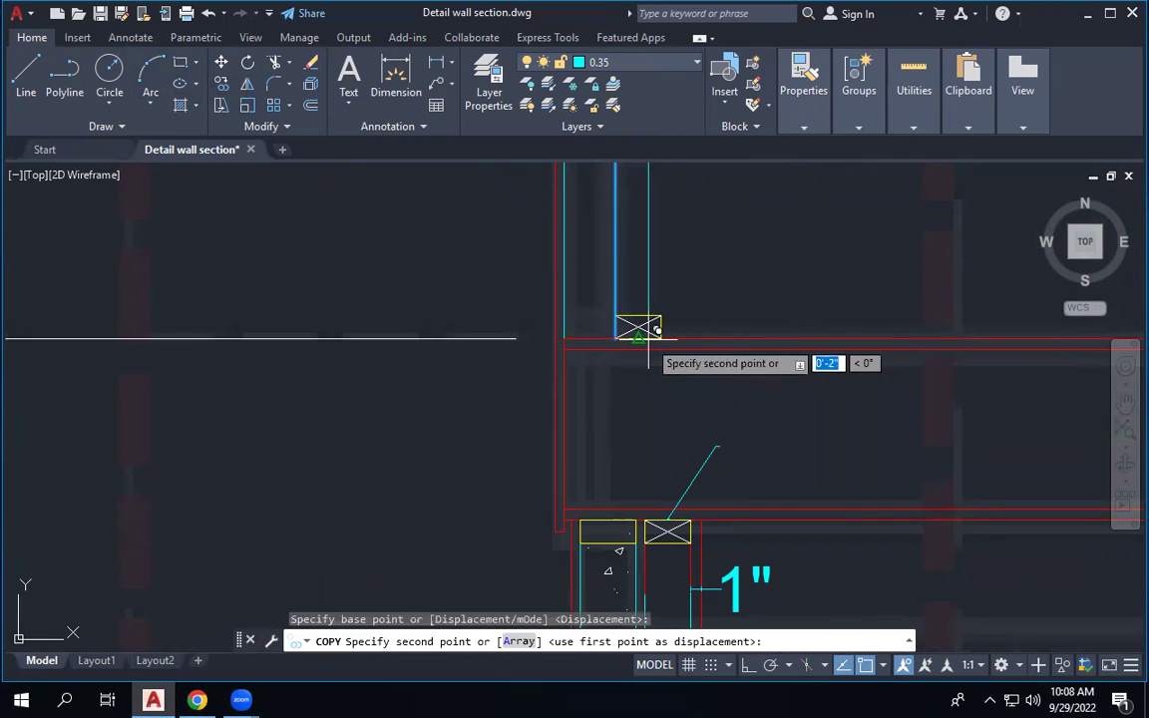
pyautogui.click(660, 337)
pyautogui.press('Escape')
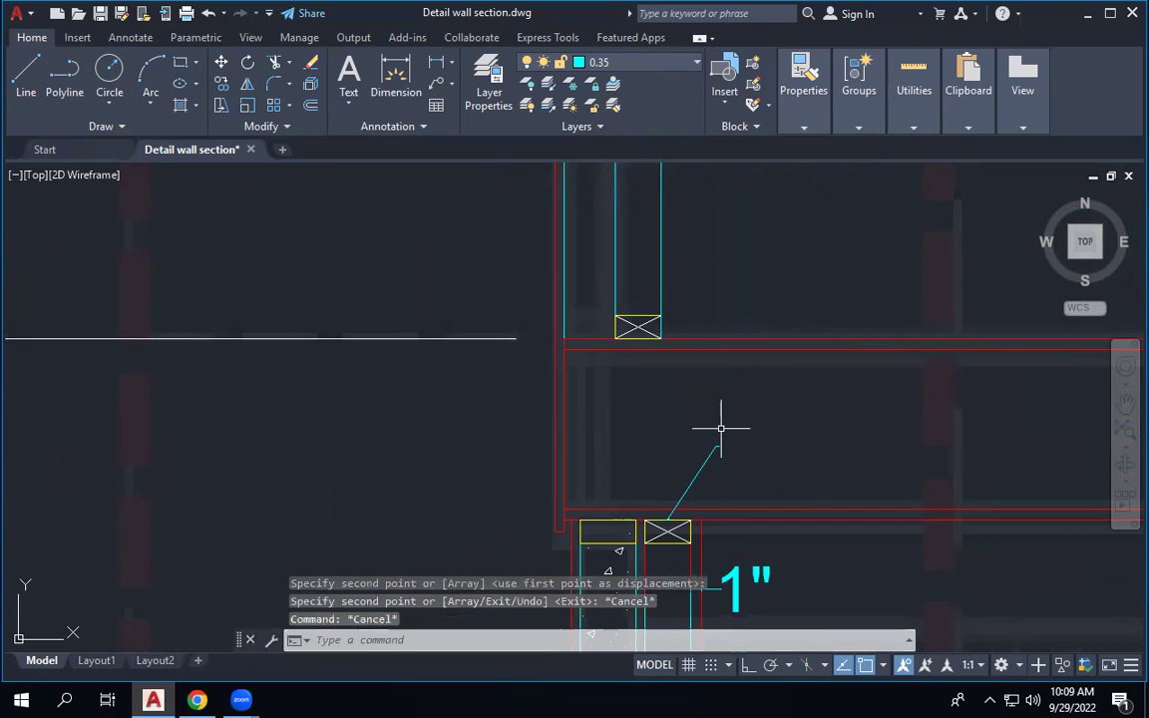
pyautogui.scroll(-1, 603, 456)
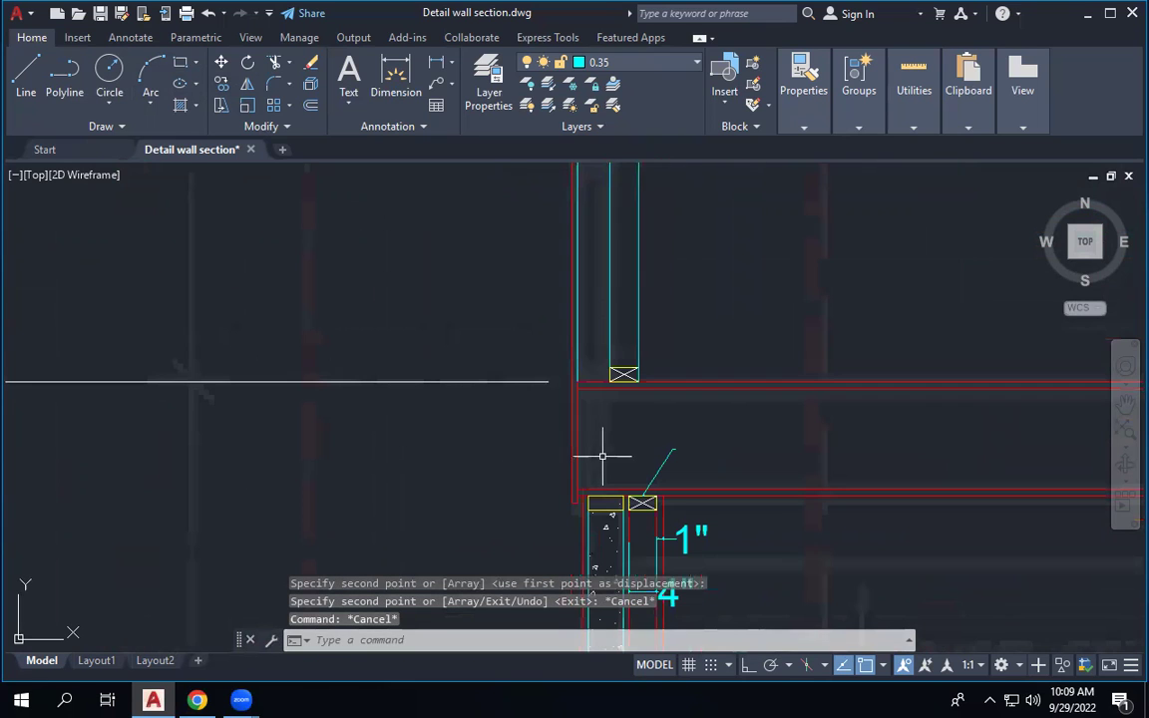
pyautogui.click(573, 394)
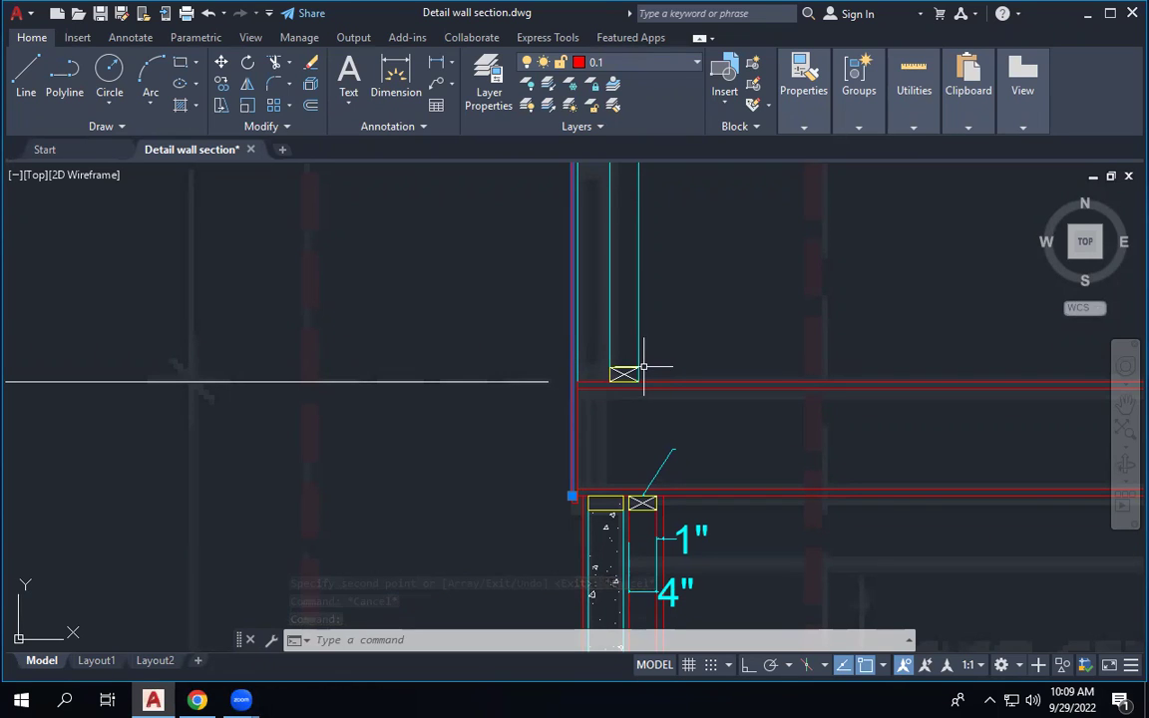
pyautogui.press('Escape')
pyautogui.scroll(-3, 644, 367)
pyautogui.scroll(4, 642, 552)
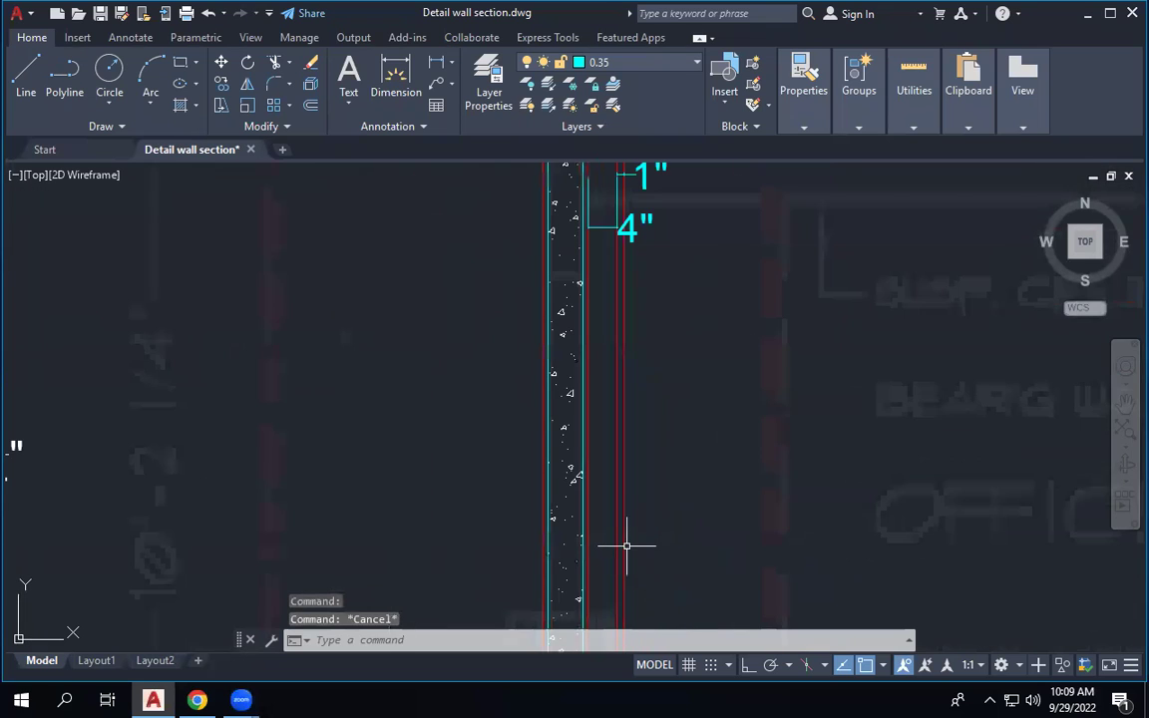
pyautogui.moveTo(624, 547)
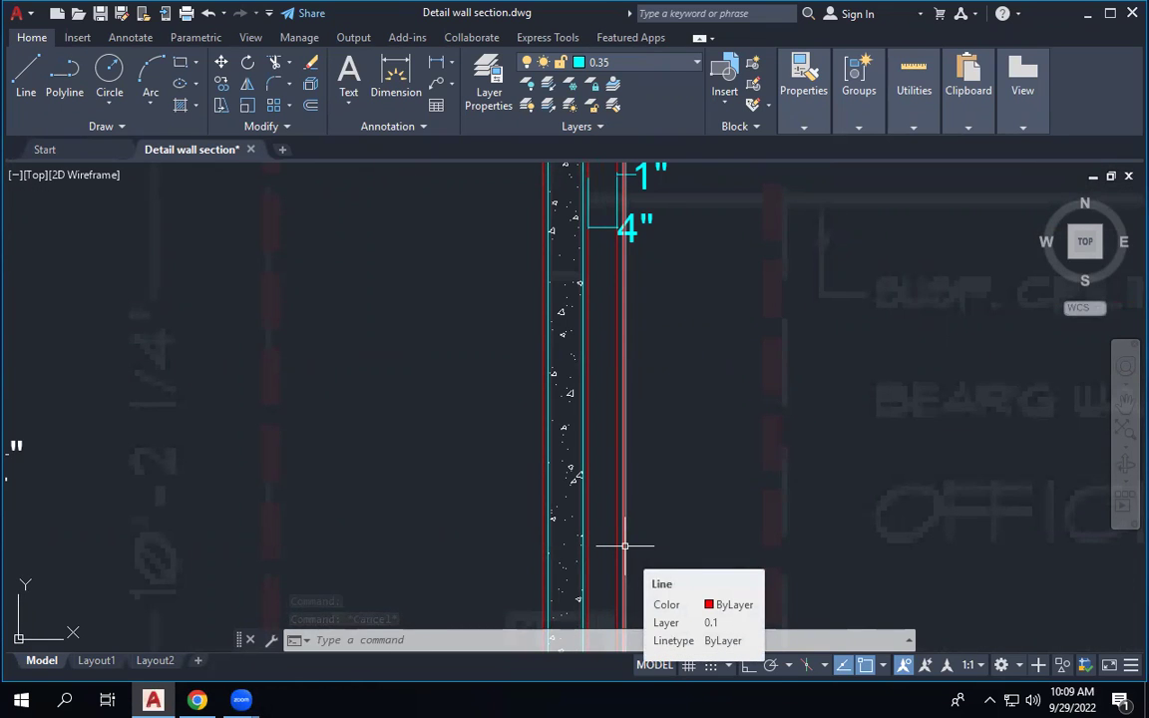
# Move the crossed bottom plate and its far stud line inward by the gap between the sill plate and the lower crossed top plate.
pyautogui.scroll(-6, 590, 504)
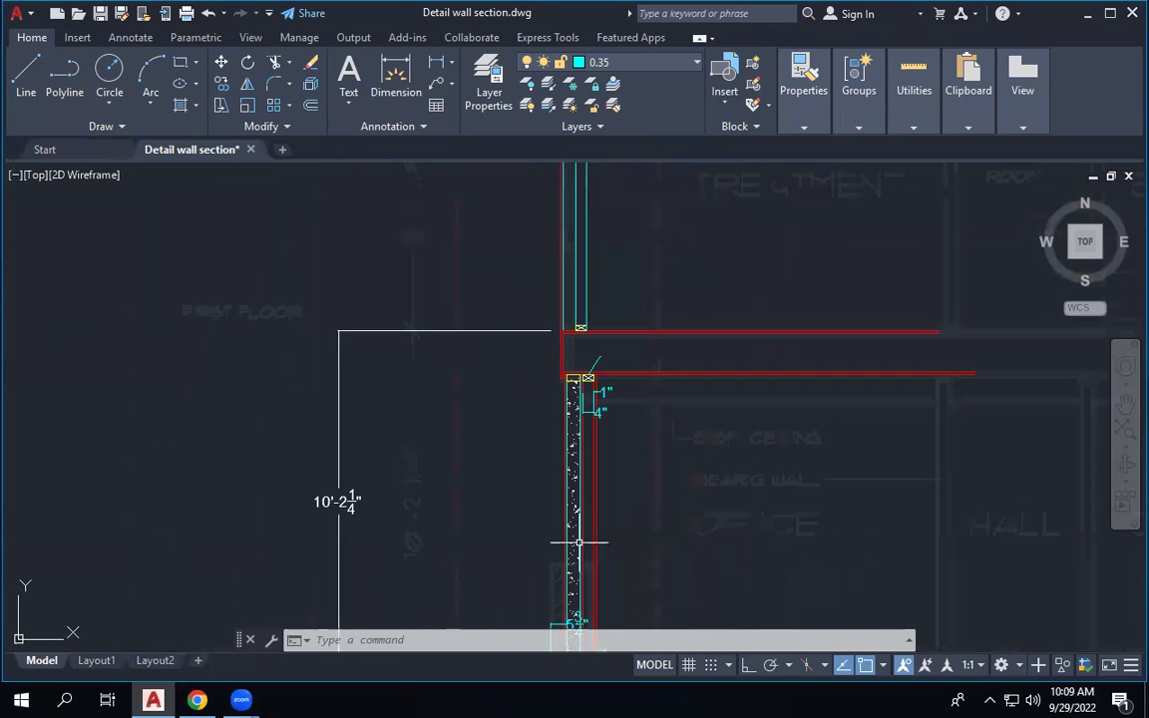
pyautogui.scroll(2, 585, 479)
pyautogui.scroll(2, 588, 227)
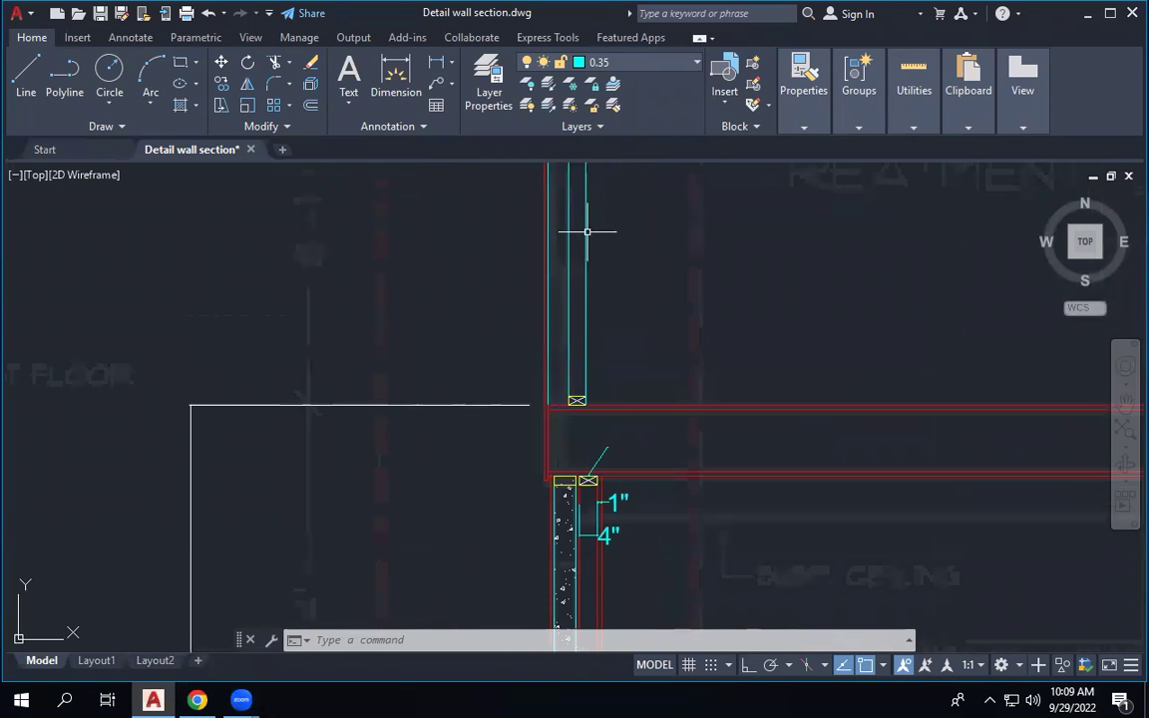
pyautogui.scroll(1, 582, 404)
pyautogui.click(531, 367)
pyautogui.click(614, 409)
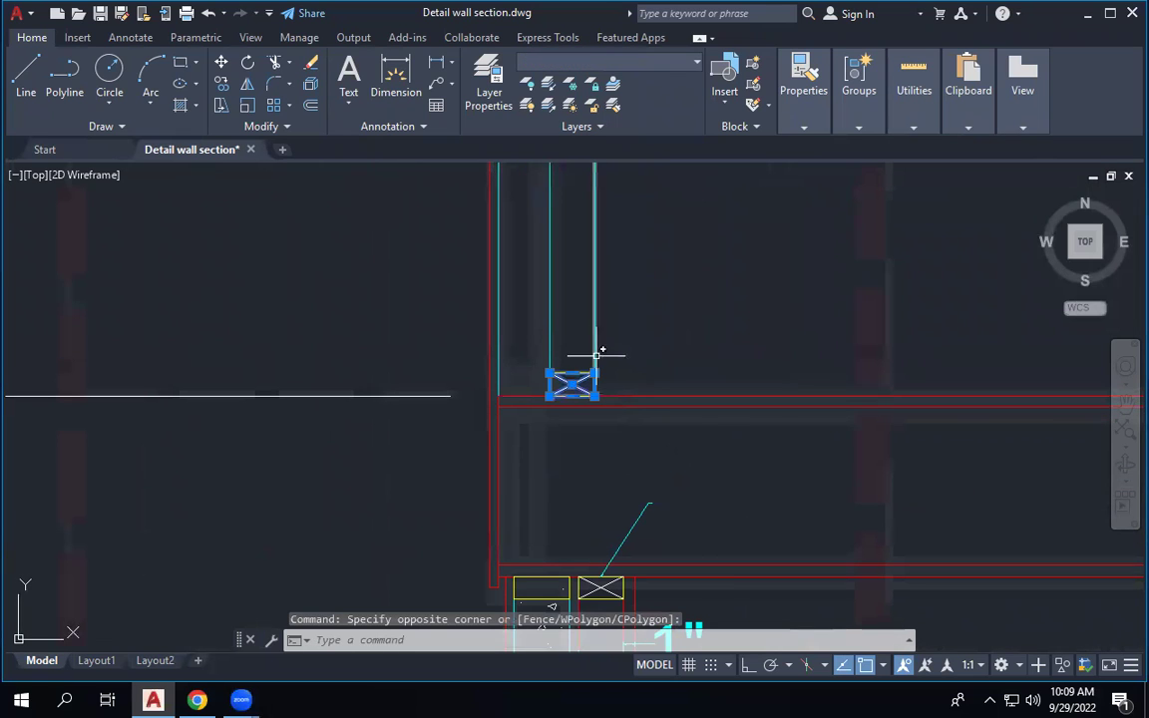
pyautogui.write('m')
pyautogui.press('Return')
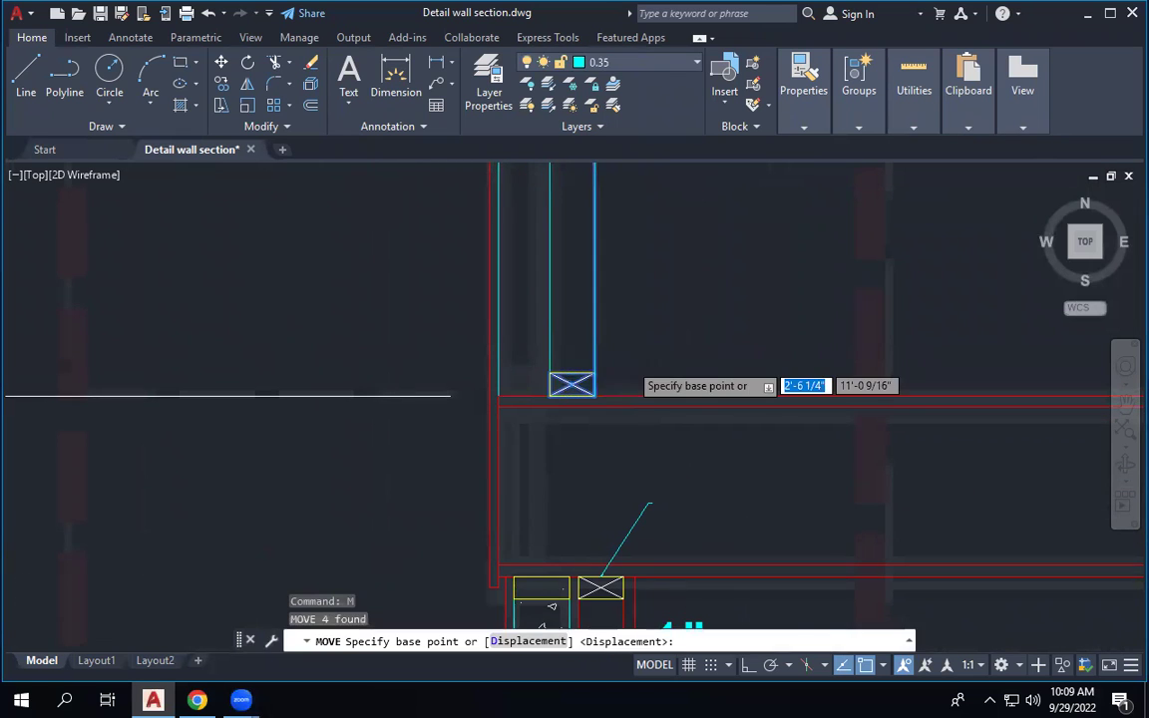
pyautogui.scroll(3, 594, 479)
pyautogui.click(547, 556)
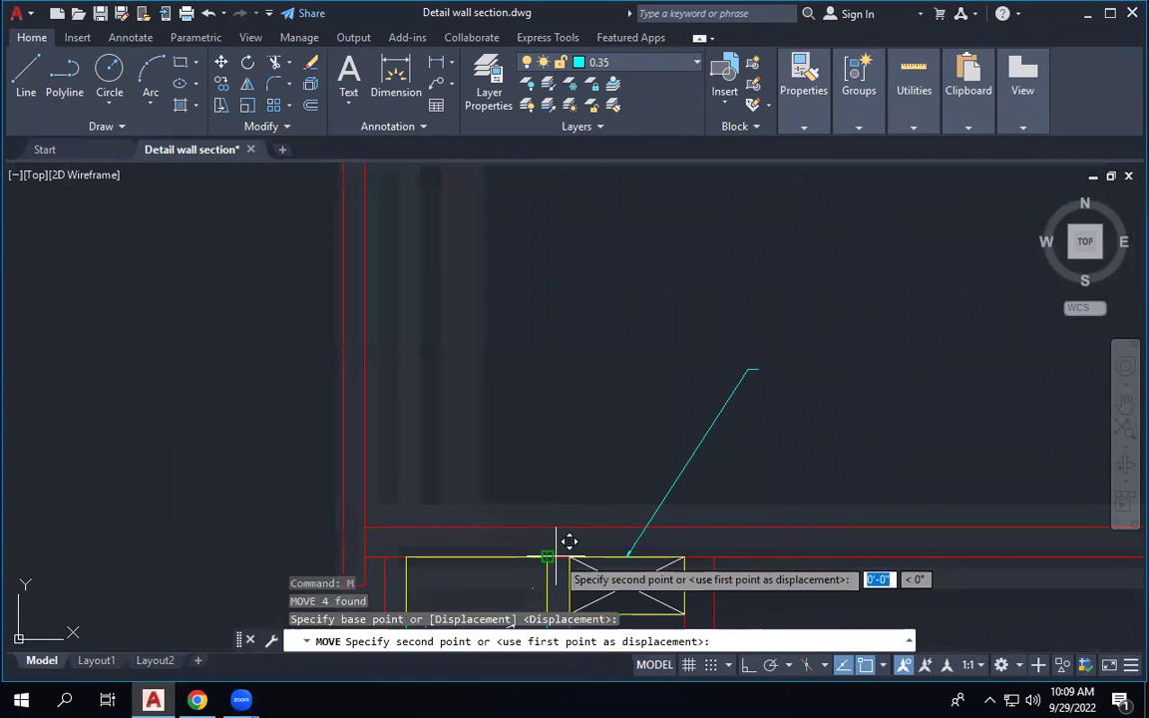
pyautogui.click(569, 556)
pyautogui.scroll(-4, 568, 543)
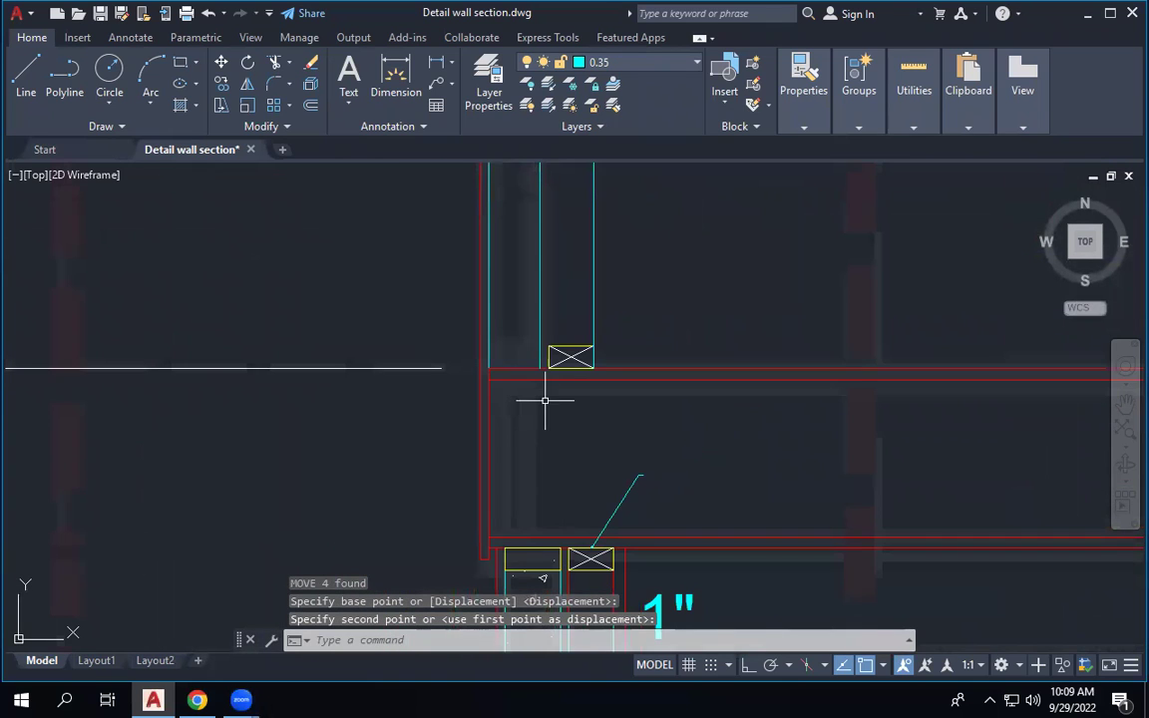
pyautogui.scroll(-3, 549, 401)
pyautogui.scroll(-3, 565, 407)
pyautogui.scroll(3, 577, 334)
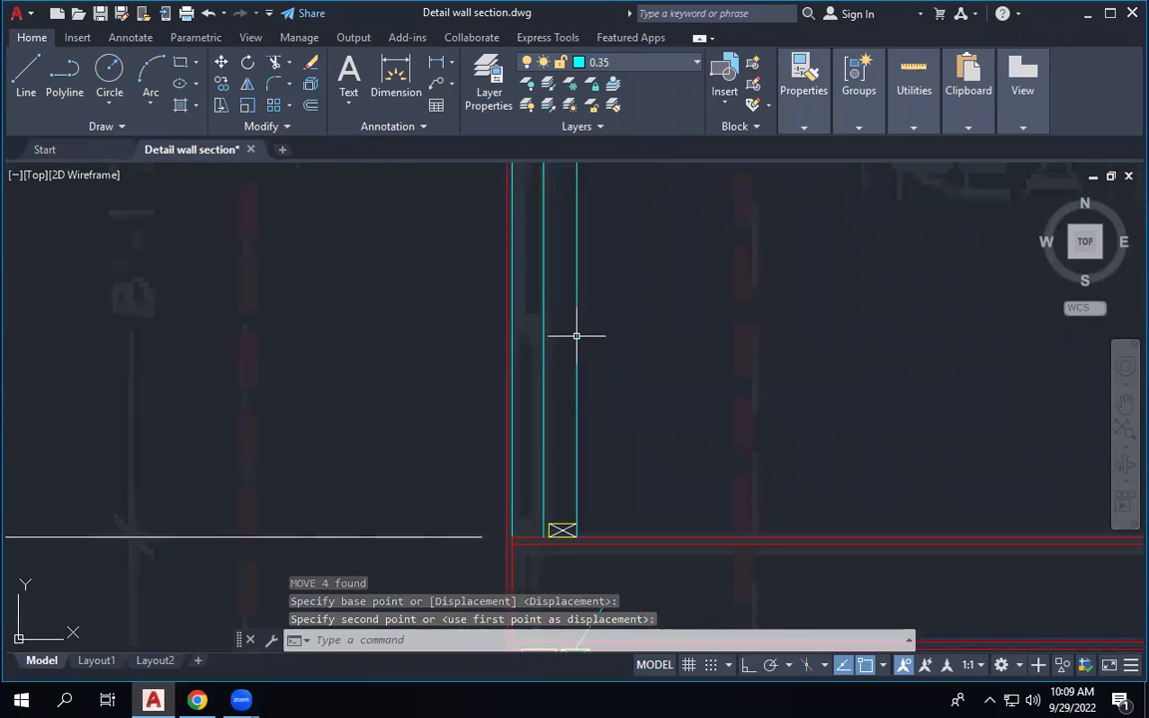
pyautogui.scroll(-1, 576, 336)
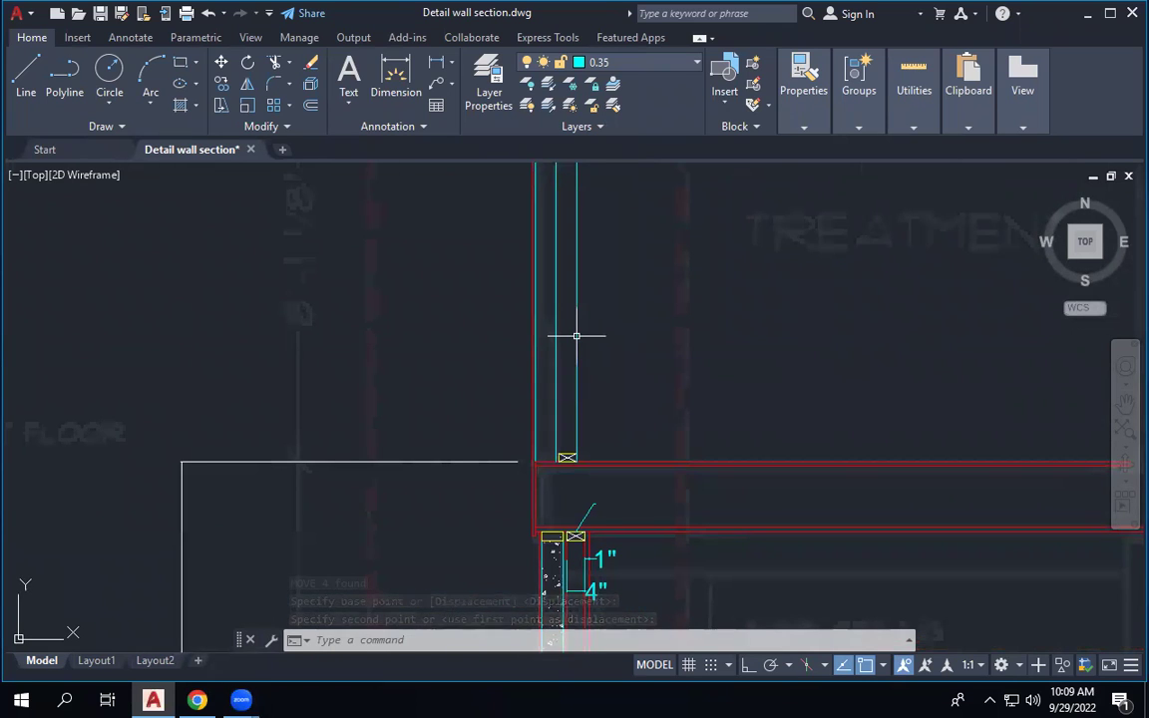
pyautogui.scroll(2, 562, 566)
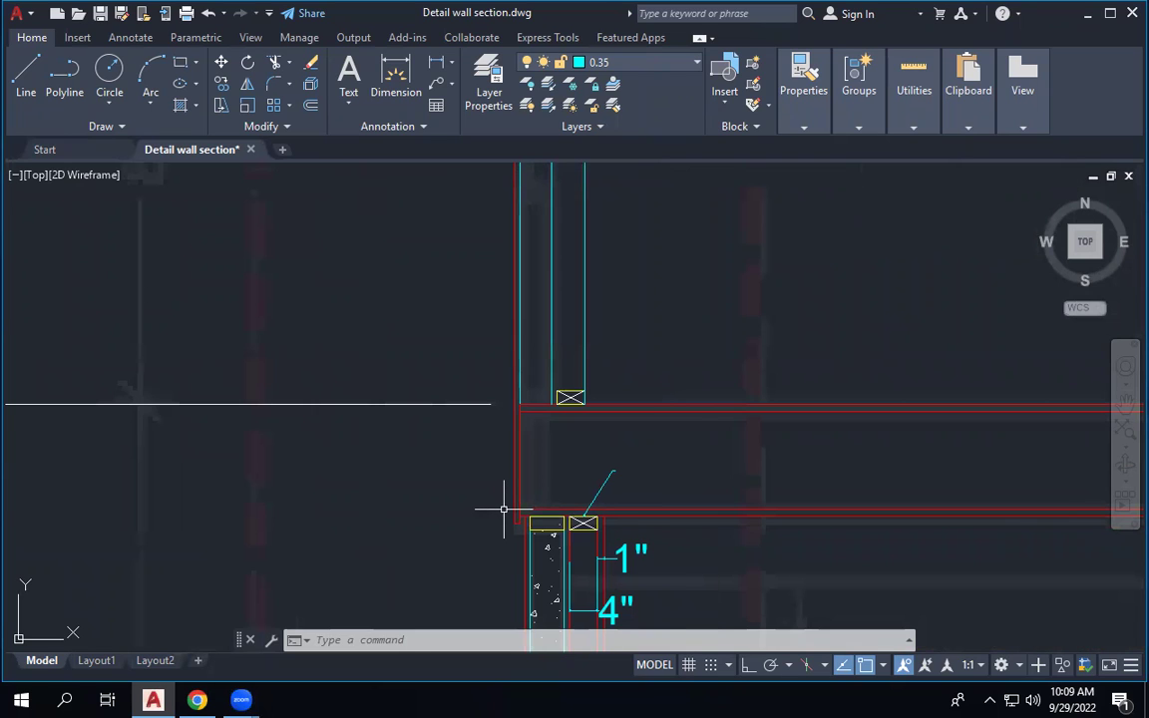
# Undo the last move of the crossed bottom plate and stud line.
pyautogui.scroll(3, 504, 510)
pyautogui.scroll(-3, 626, 544)
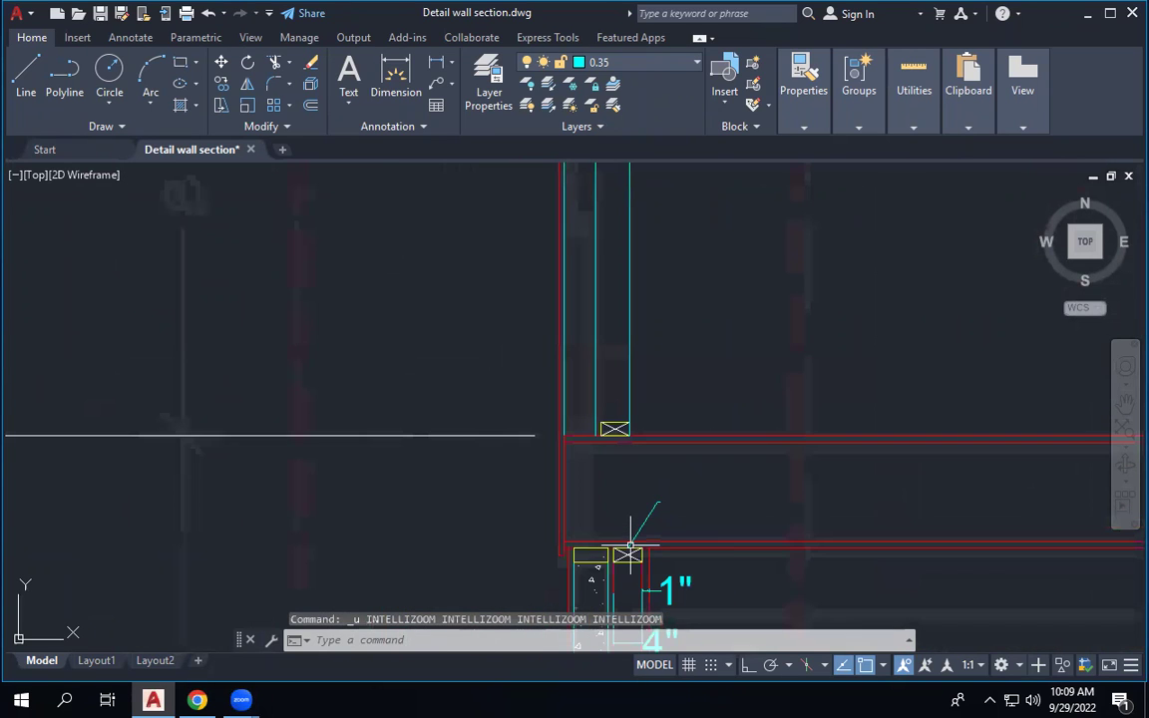
pyautogui.scroll(3, 628, 548)
pyautogui.scroll(-3, 625, 544)
pyautogui.scroll(3, 621, 539)
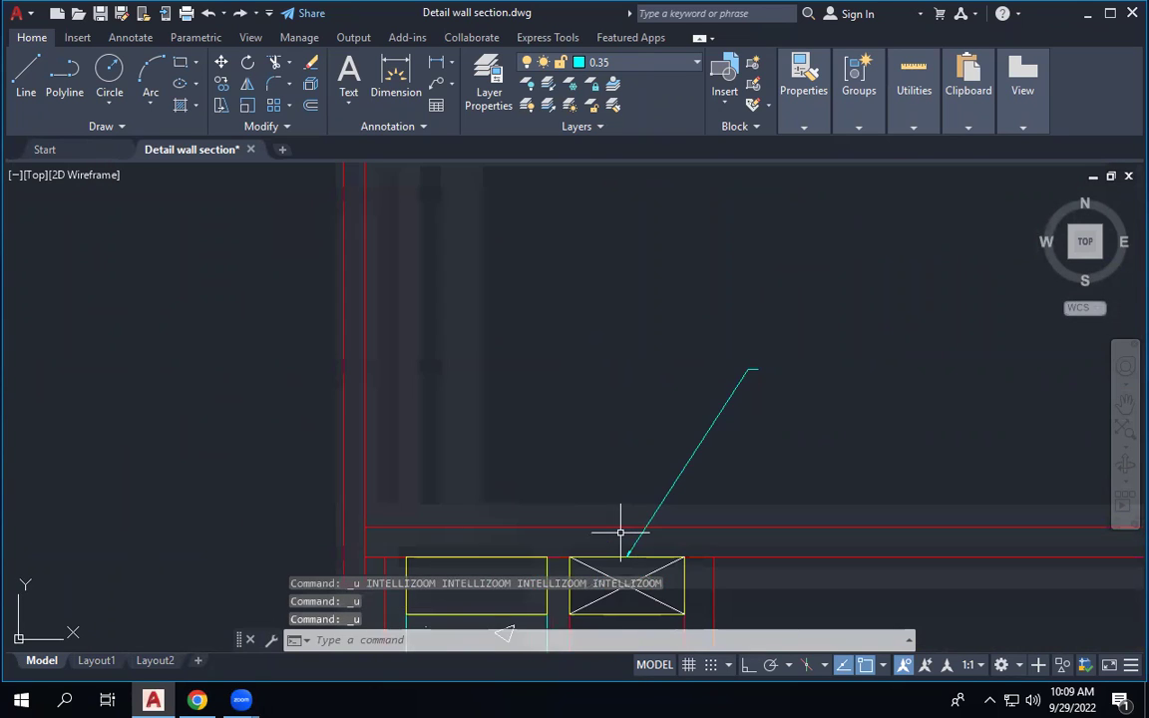
pyautogui.scroll(-3, 620, 534)
# Move the crossed bottom plate and its far stud line 3/4" inward, using the gap between the sill plate and the lower top plate.
pyautogui.click(523, 369)
pyautogui.click(722, 454)
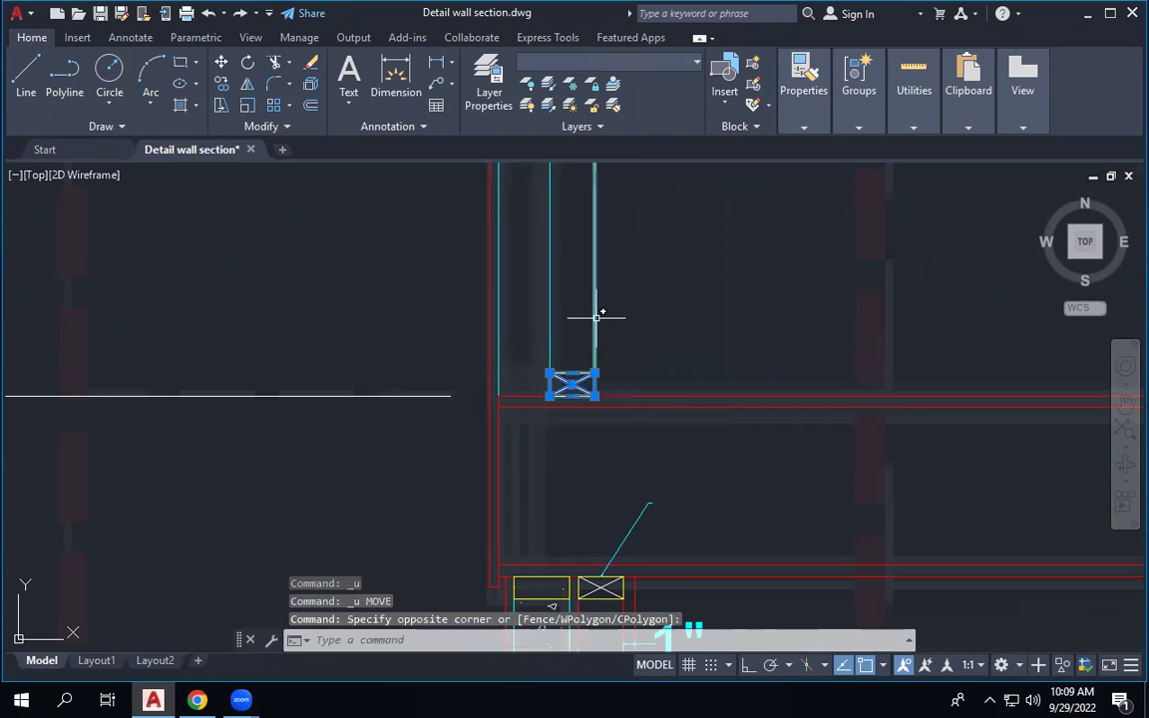
pyautogui.scroll(-4, 616, 235)
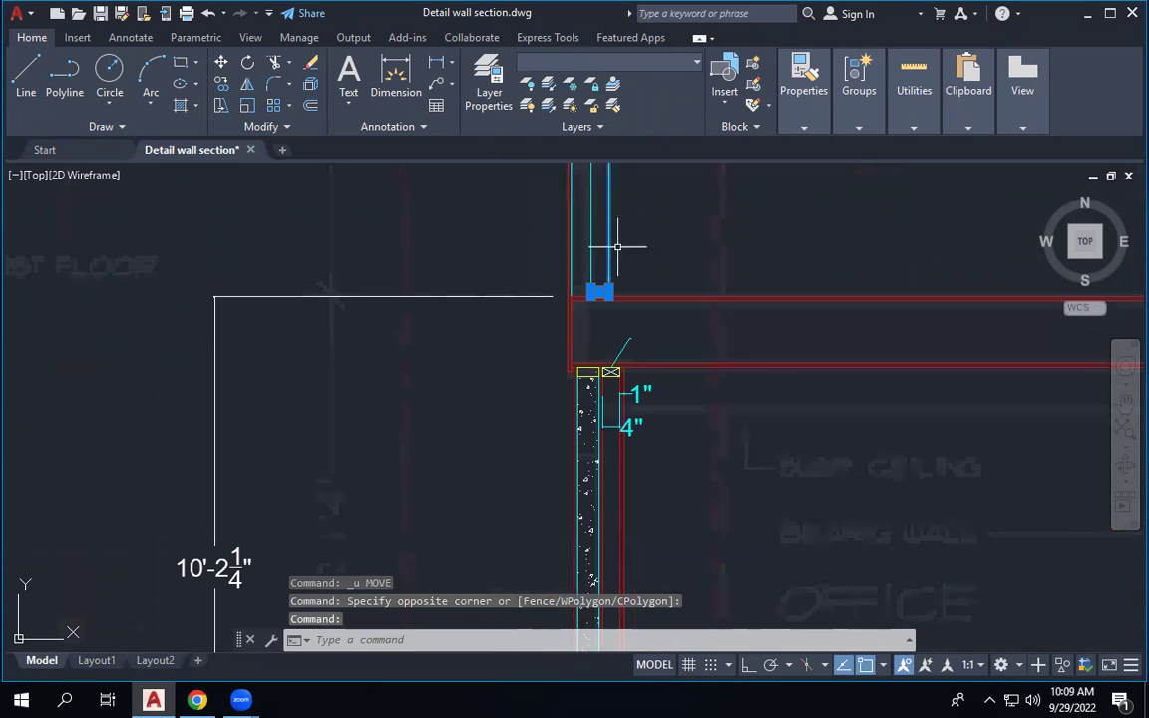
pyautogui.click(221, 65)
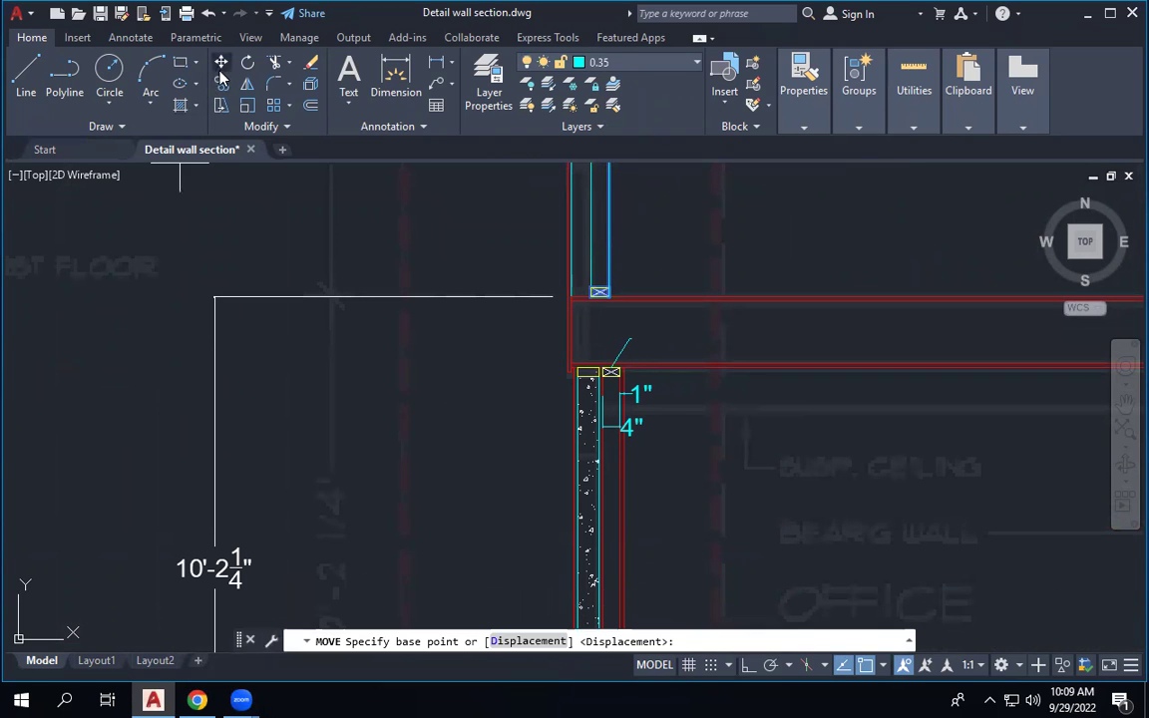
pyautogui.scroll(3, 608, 292)
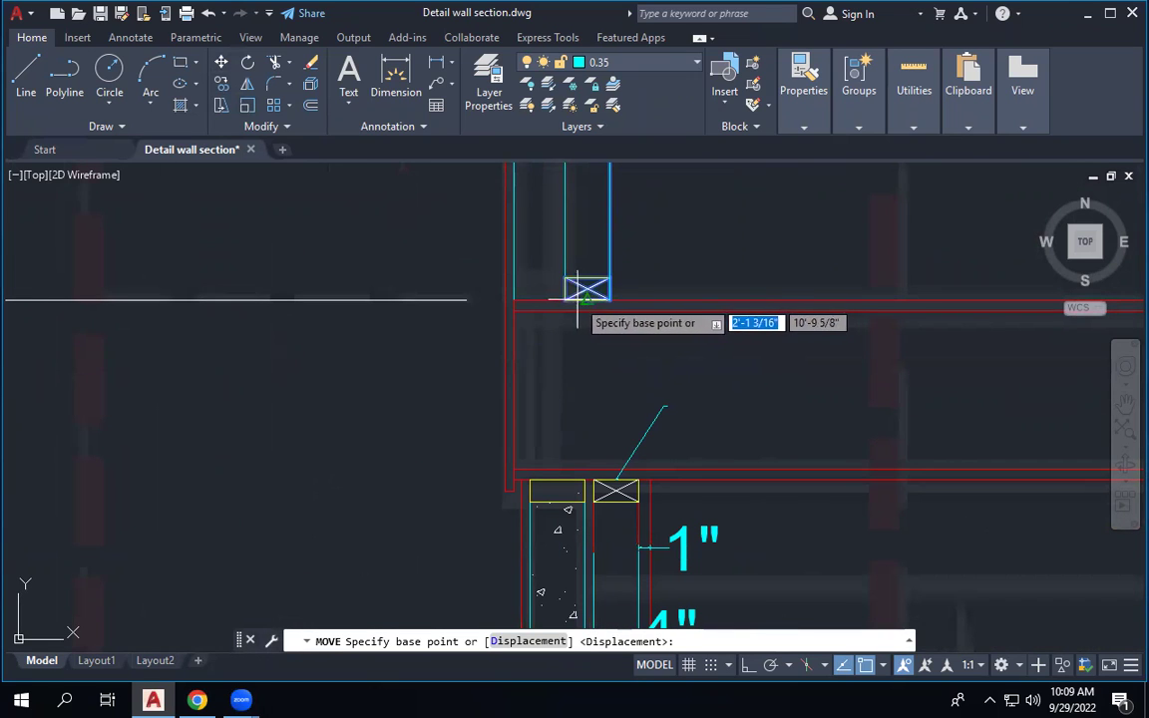
pyautogui.click(584, 479)
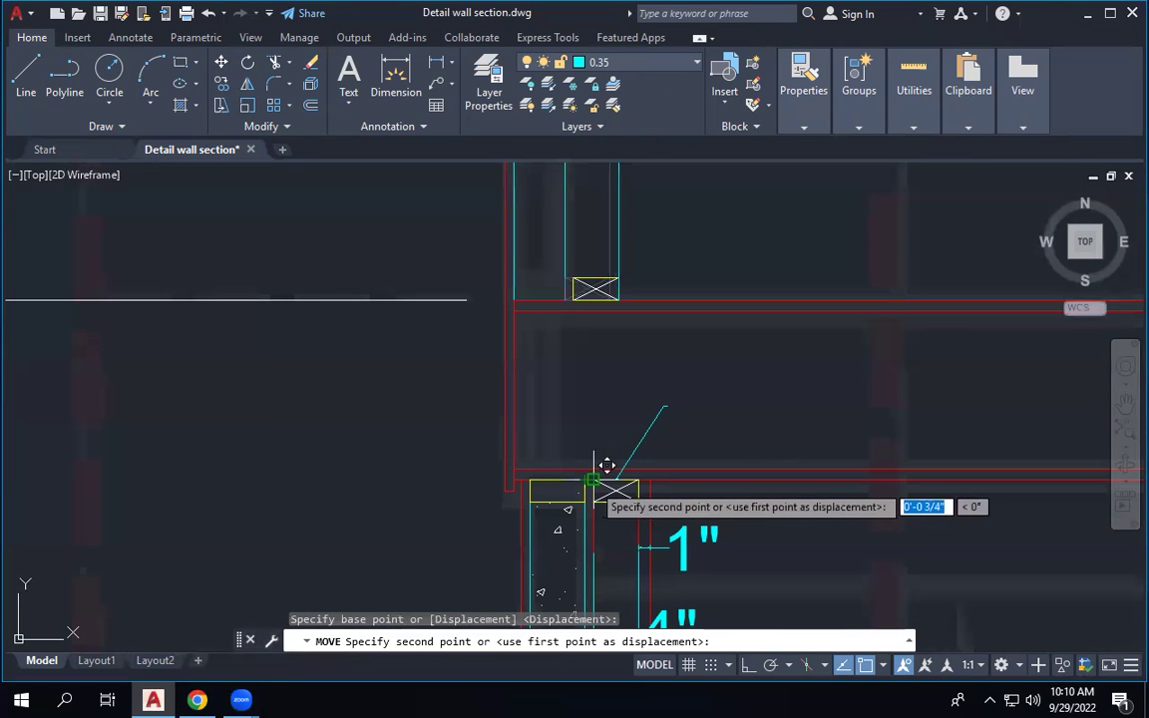
pyautogui.click(606, 465)
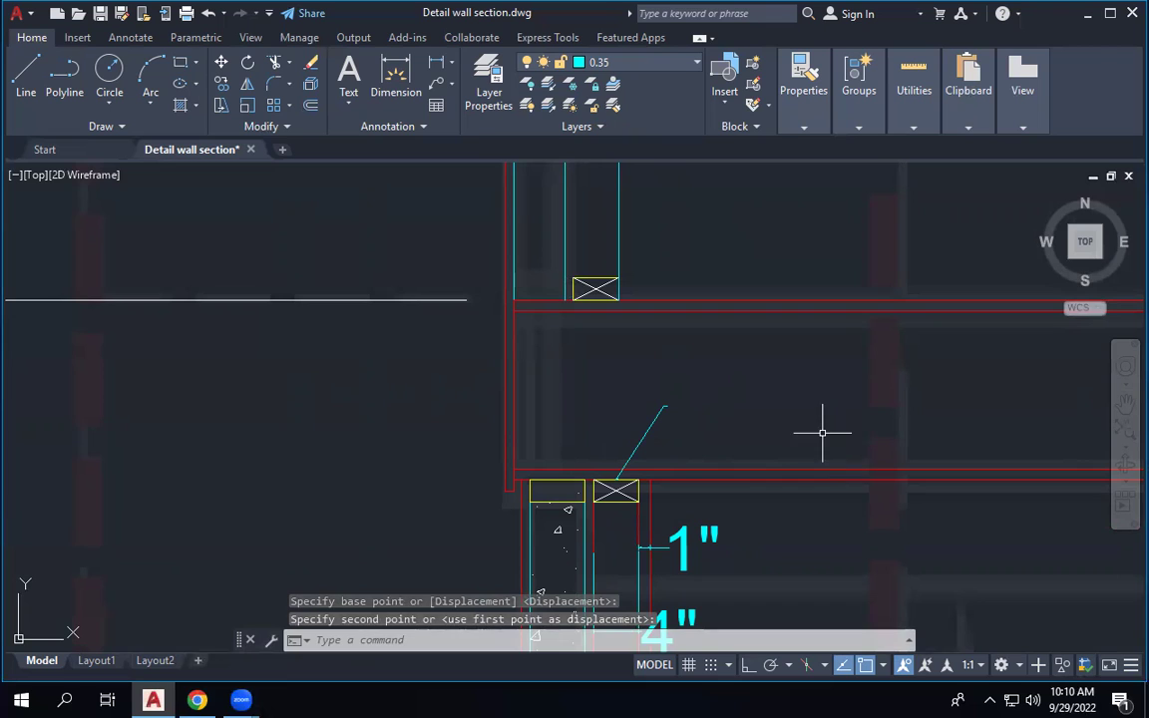
# Copy the upper wall's inner vertical line 3/4" across to the near lower corner of the moved bottom plate.
pyautogui.click(564, 238)
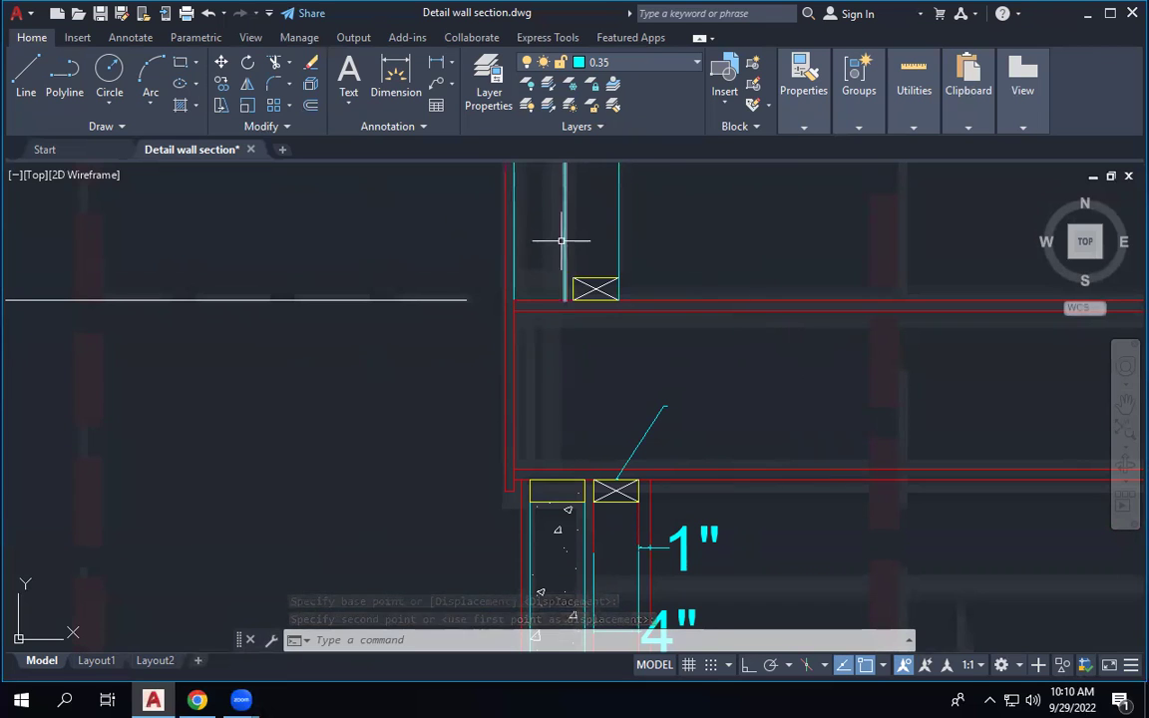
pyautogui.click(221, 83)
pyautogui.click(566, 300)
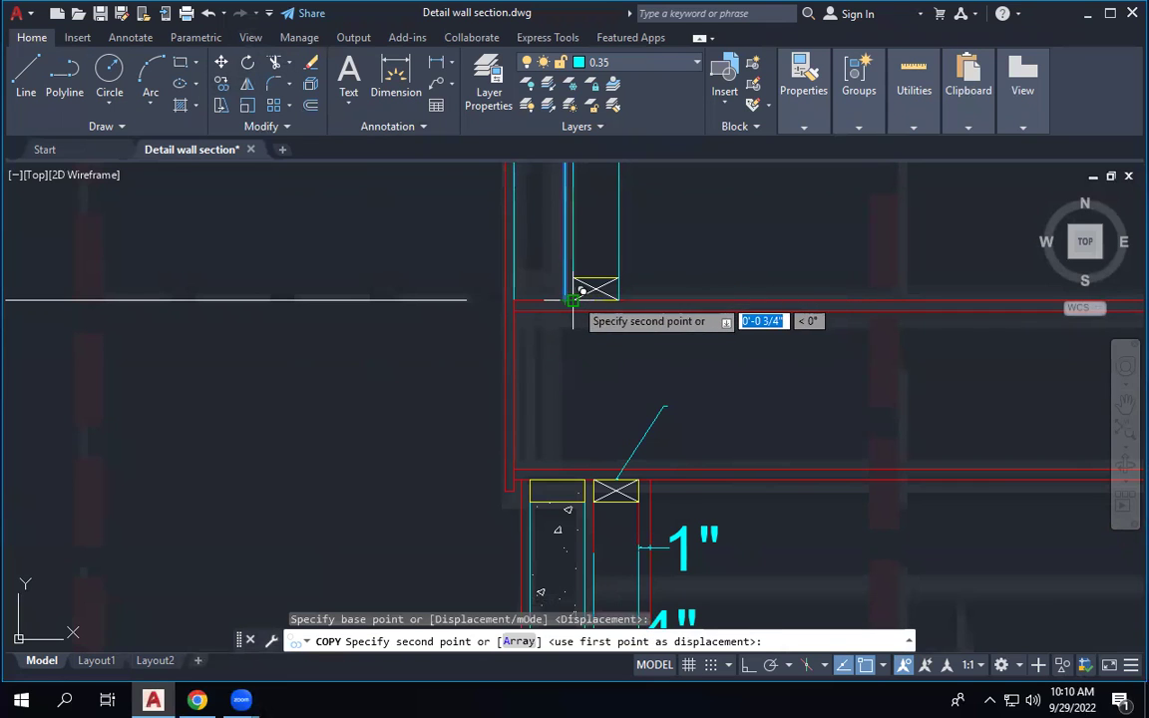
pyautogui.click(574, 300)
pyautogui.press('Escape')
pyautogui.press('Escape')
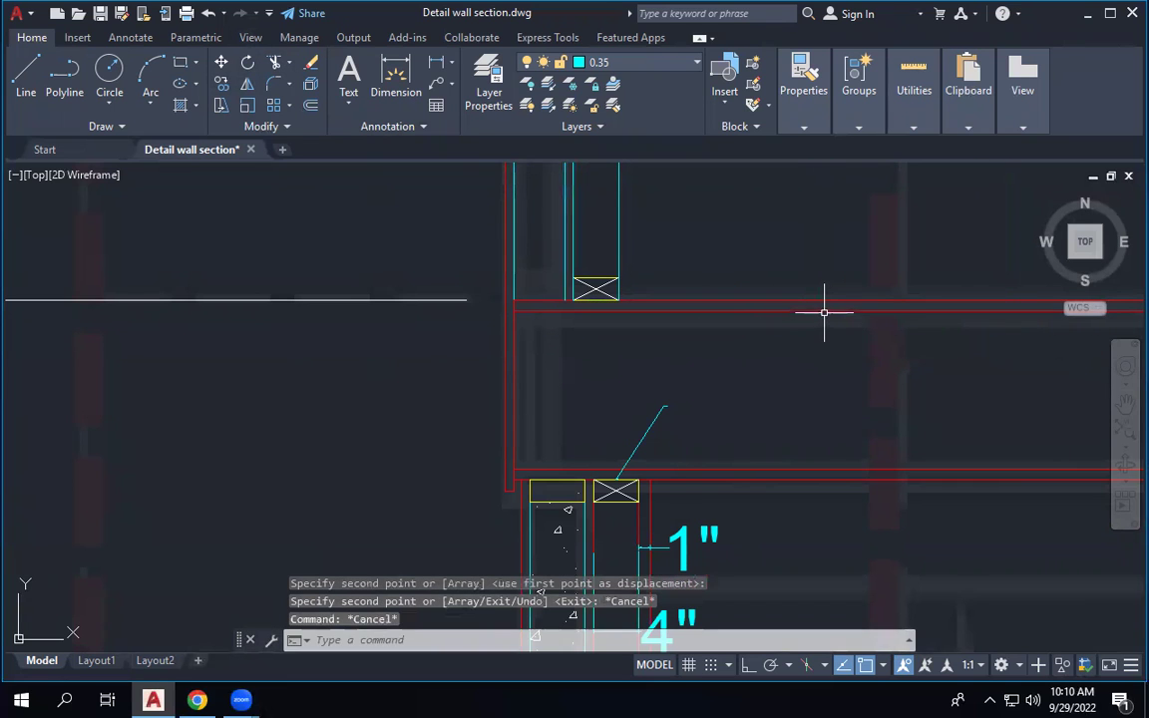
# Match the properties of the lower stud wall's red finish line onto both vertical stud lines above the upper bottom plate.
pyautogui.write('MA')
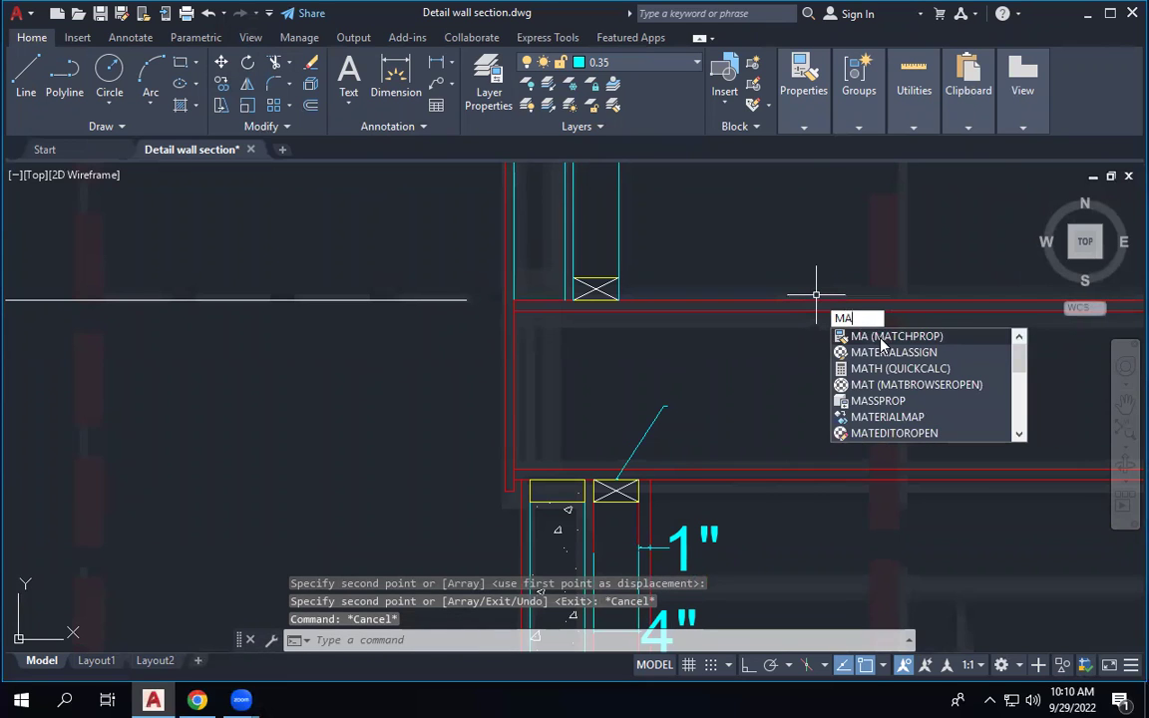
pyautogui.press('Return')
pyautogui.click(667, 490)
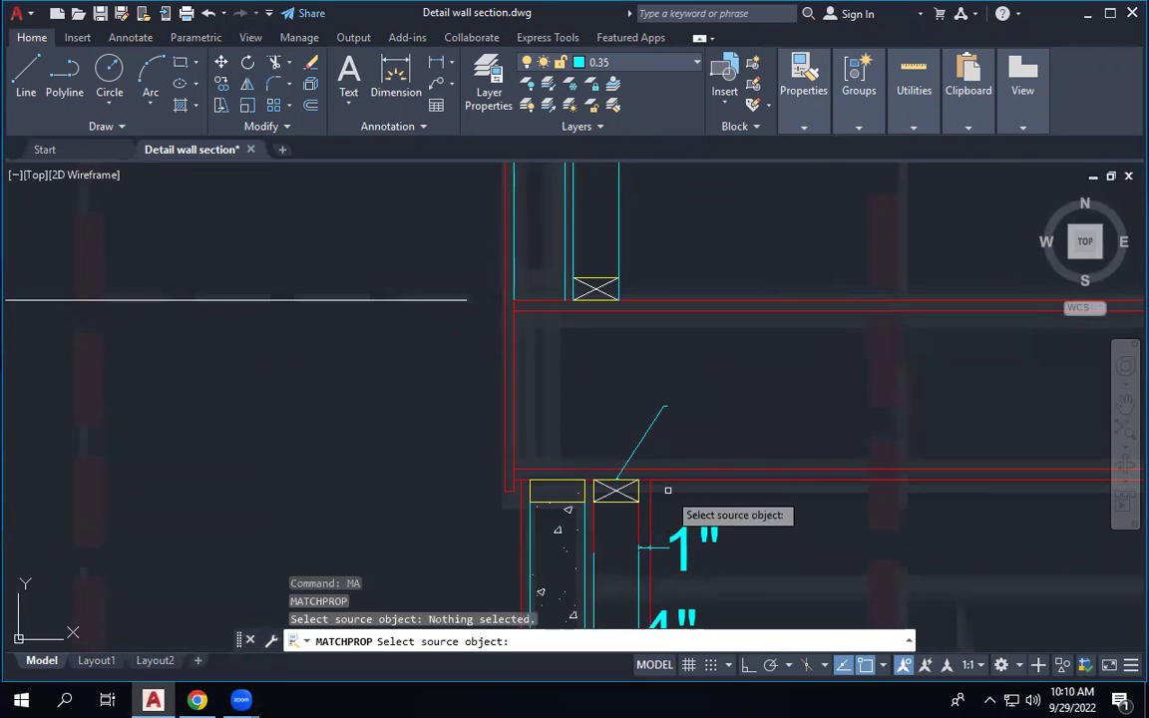
pyautogui.click(648, 504)
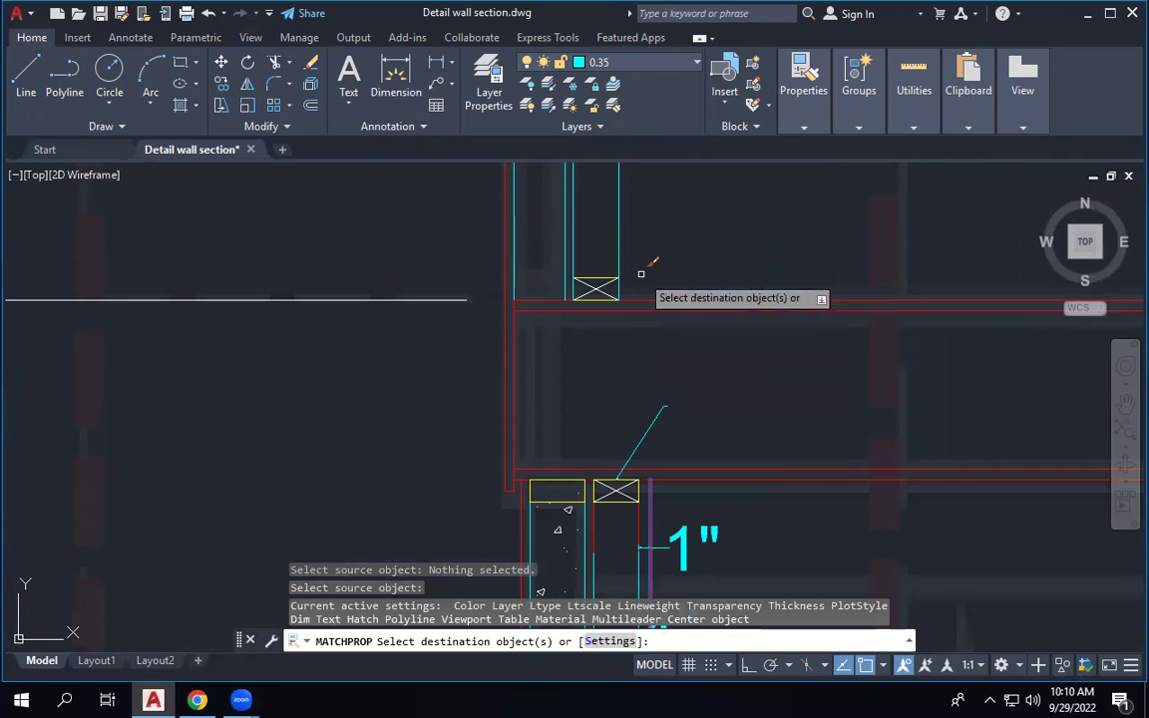
pyautogui.scroll(-3, 619, 372)
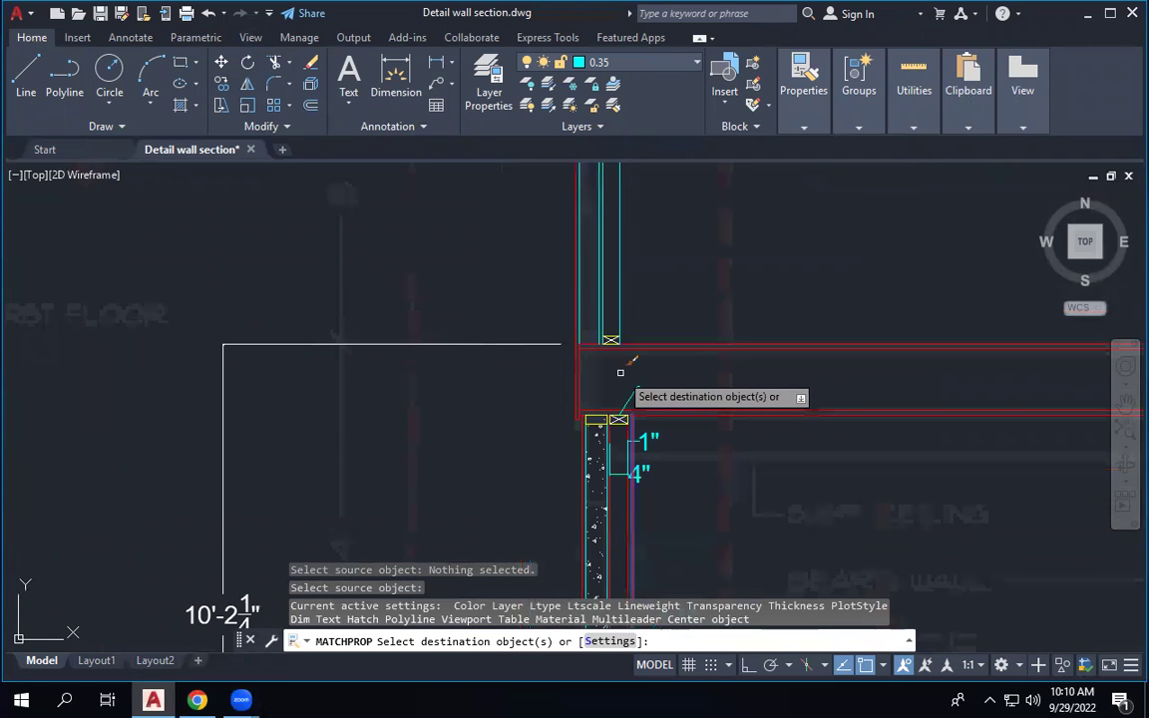
pyautogui.scroll(2, 620, 372)
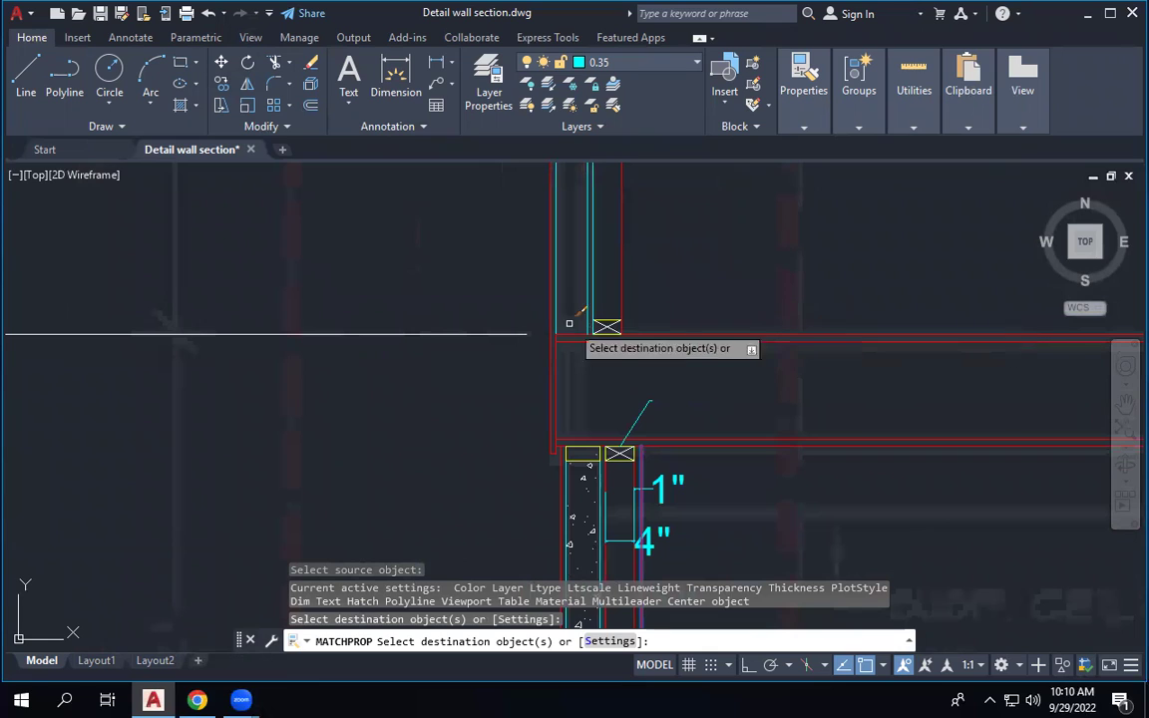
pyautogui.click(599, 303)
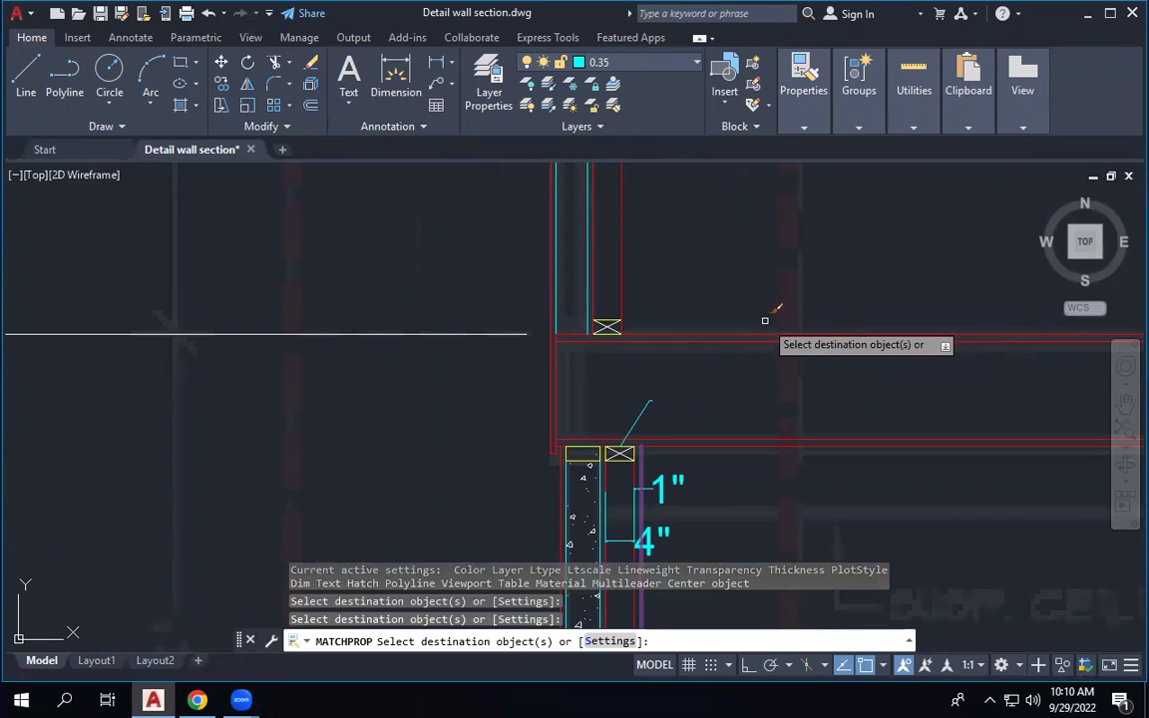
pyautogui.press('Escape')
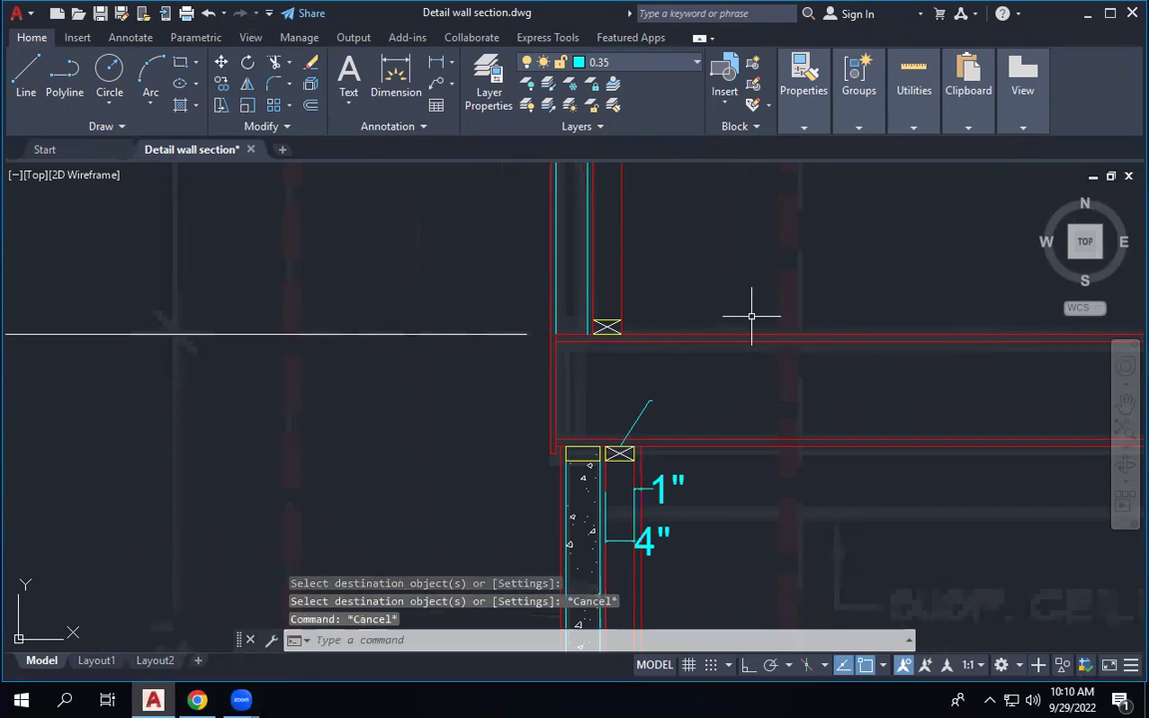
# Offset the upper stud wall's far vertical line 1" toward the room.
pyautogui.click(308, 105)
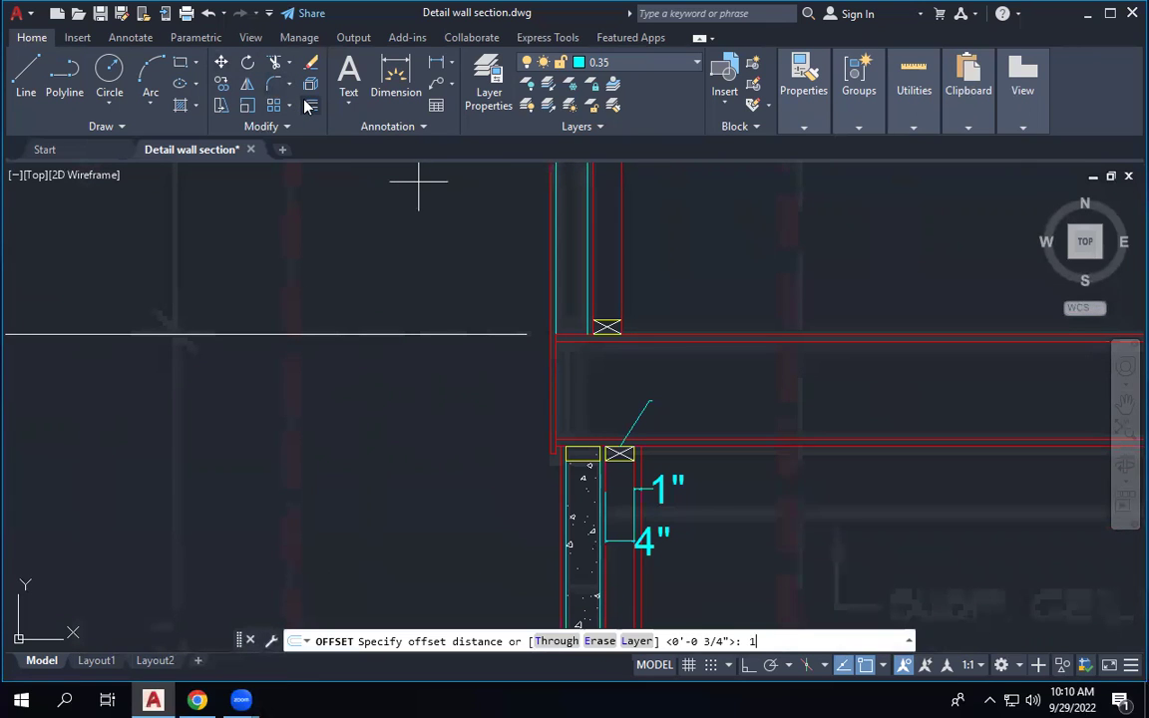
pyautogui.write('1')
pyautogui.press('Return')
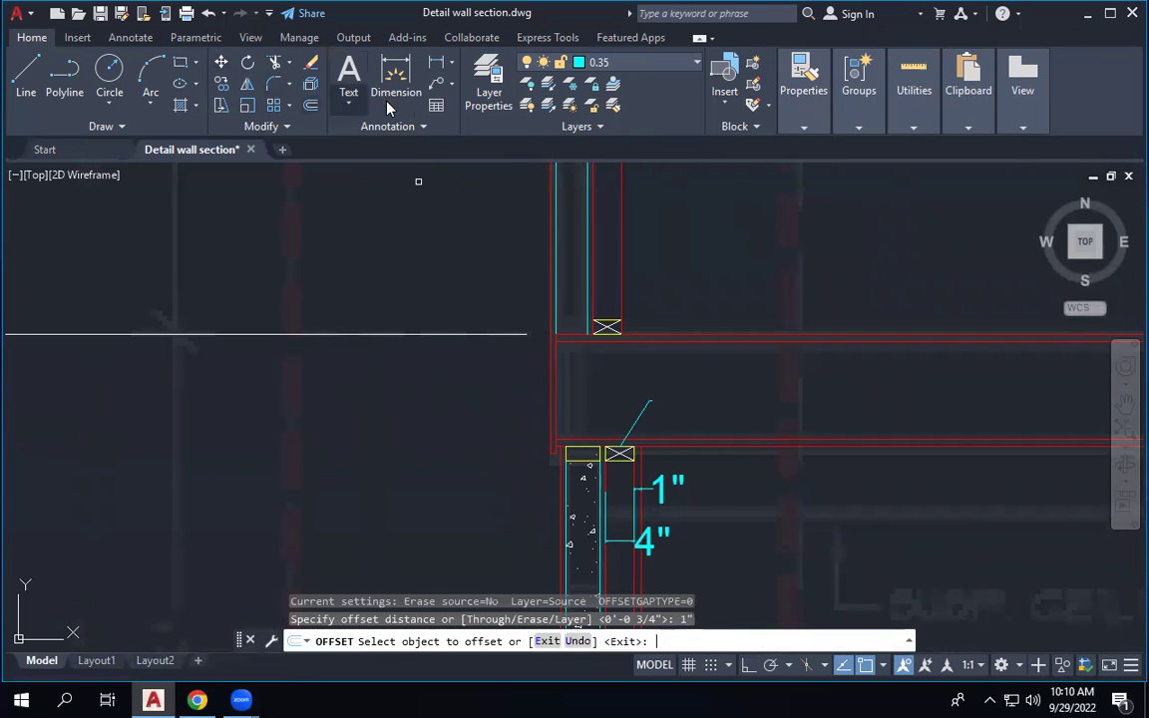
pyautogui.click(622, 294)
pyautogui.click(641, 297)
pyautogui.rightClick(642, 297)
pyautogui.click(649, 305)
pyautogui.scroll(-6, 726, 495)
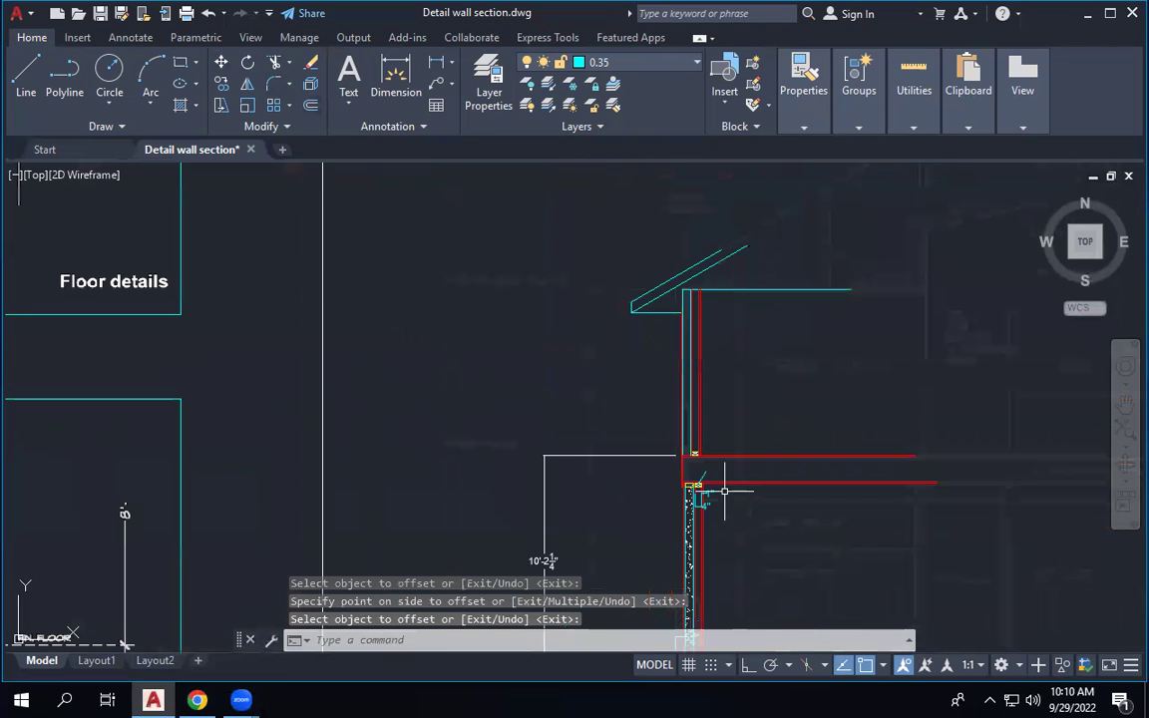
pyautogui.scroll(2, 722, 486)
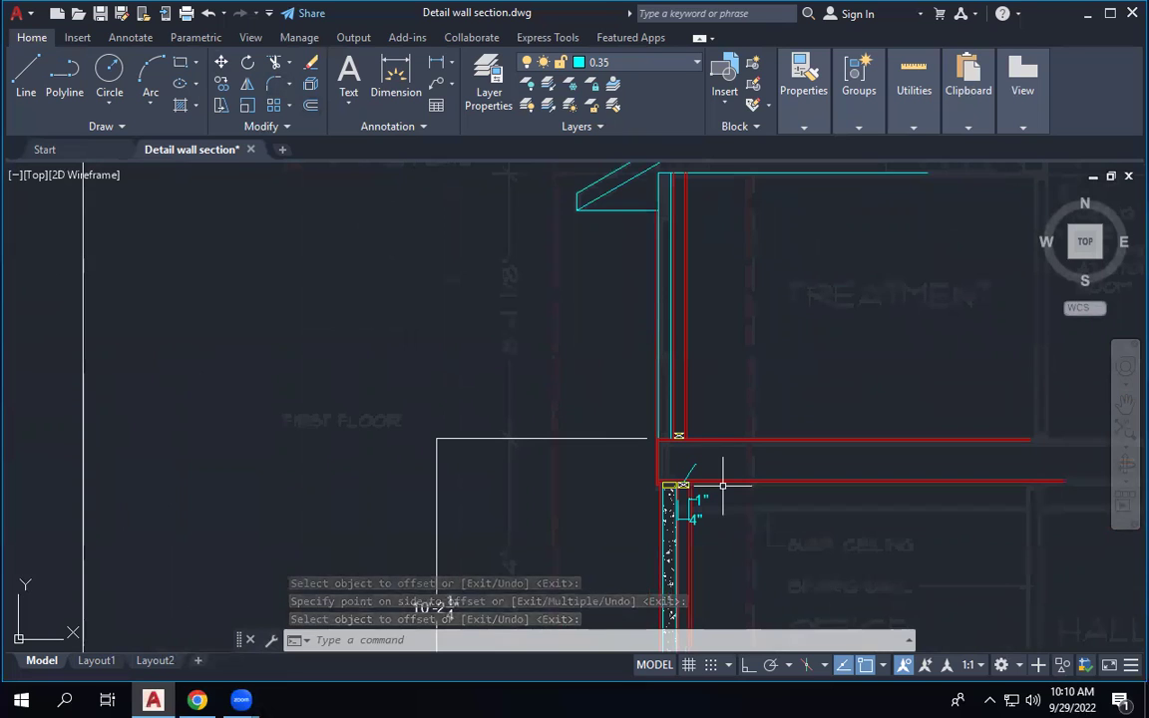
pyautogui.moveTo(677, 491)
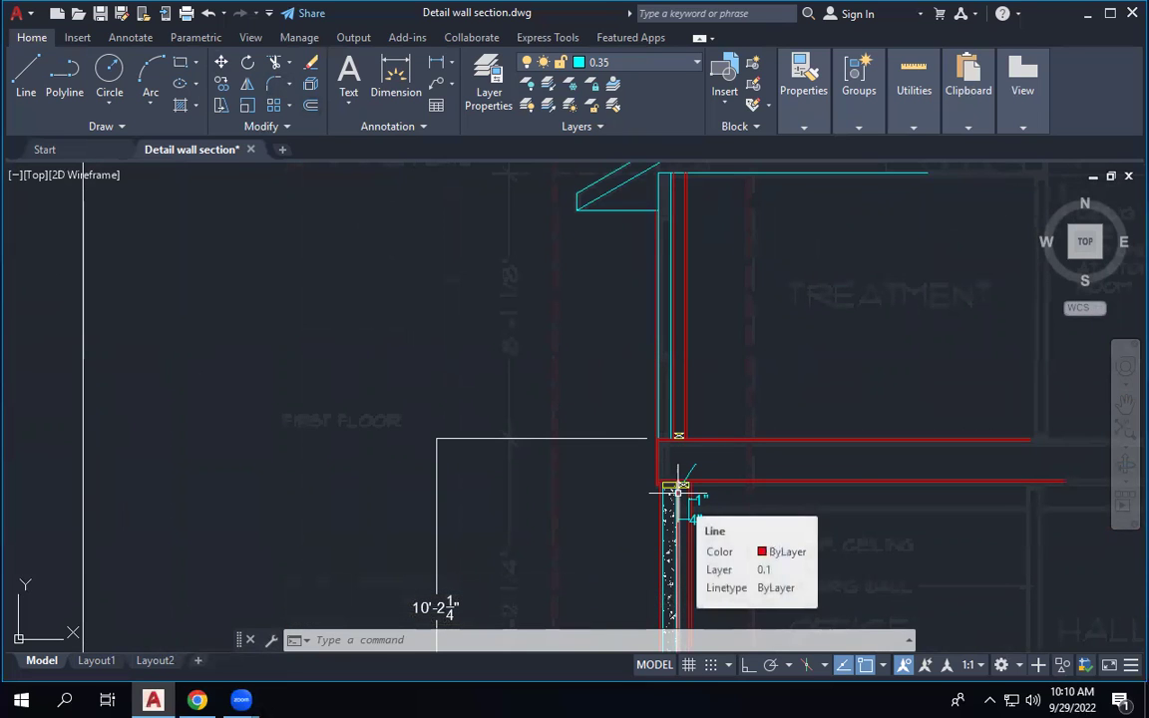
pyautogui.scroll(10, 674, 456)
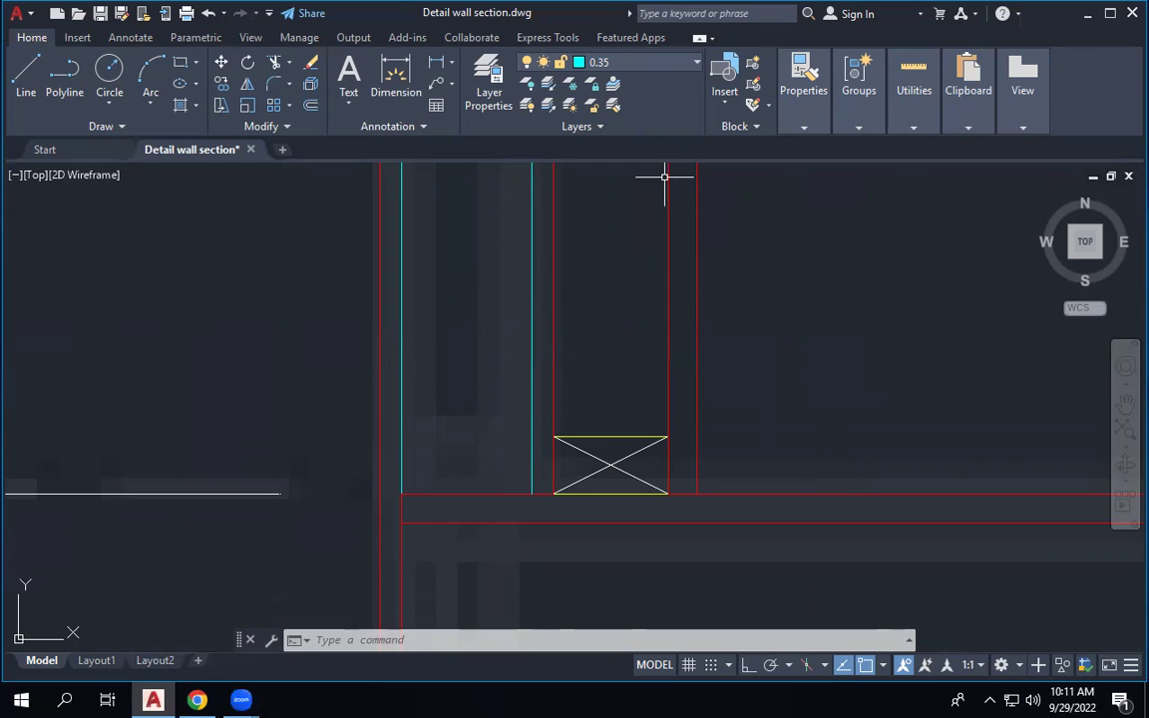
pyautogui.click(671, 64)
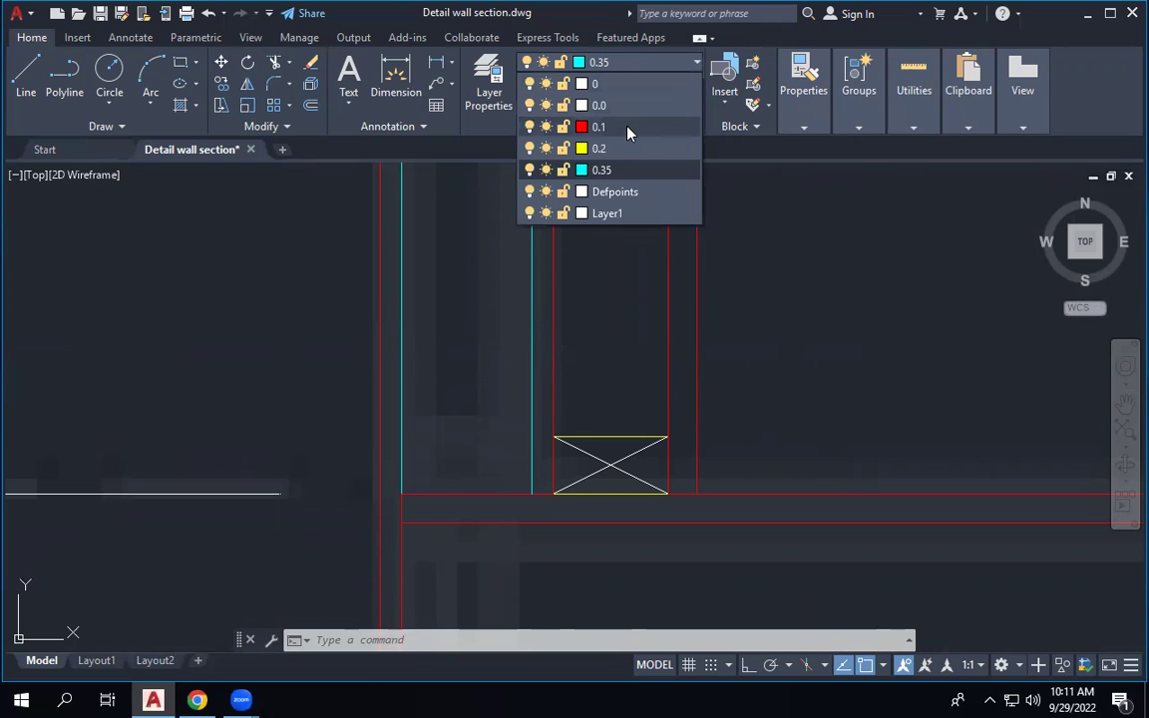
pyautogui.click(947, 333)
pyautogui.press('Escape')
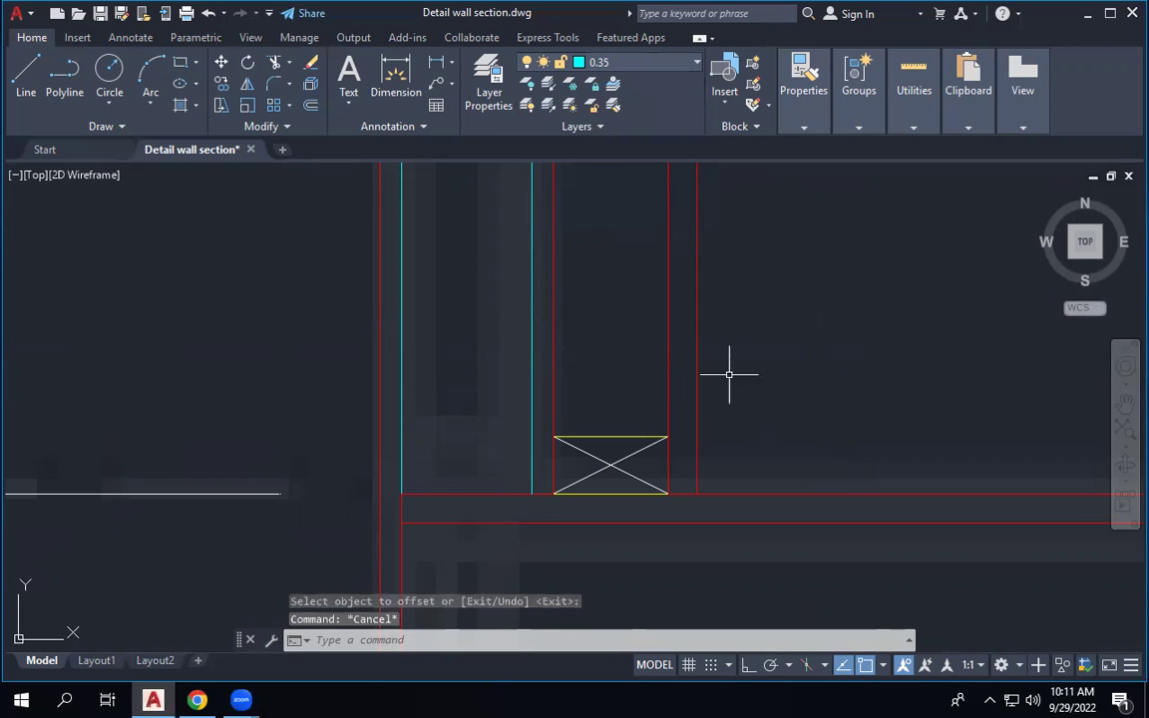
# Examine the Floor details reference where the upper wall's bottom plate, 3/4" T&G O.S.B. and truss end meet the brick veneer.
pyautogui.scroll(2, 569, 320)
pyautogui.moveTo(636, 565)
pyautogui.mouseDown(button='middle')
pyautogui.moveTo(648, 316)
pyautogui.moveTo(632, 353)
pyautogui.mouseUp(button='middle')
pyautogui.scroll(-2, 647, 334)
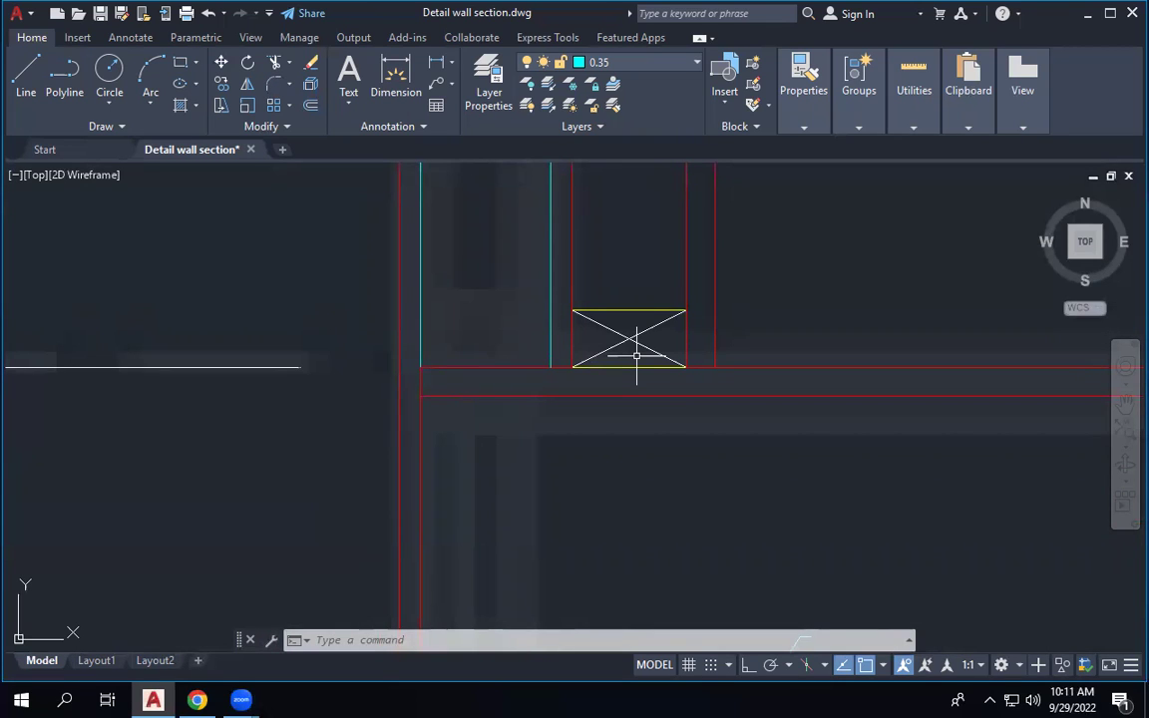
pyautogui.scroll(-5, 828, 349)
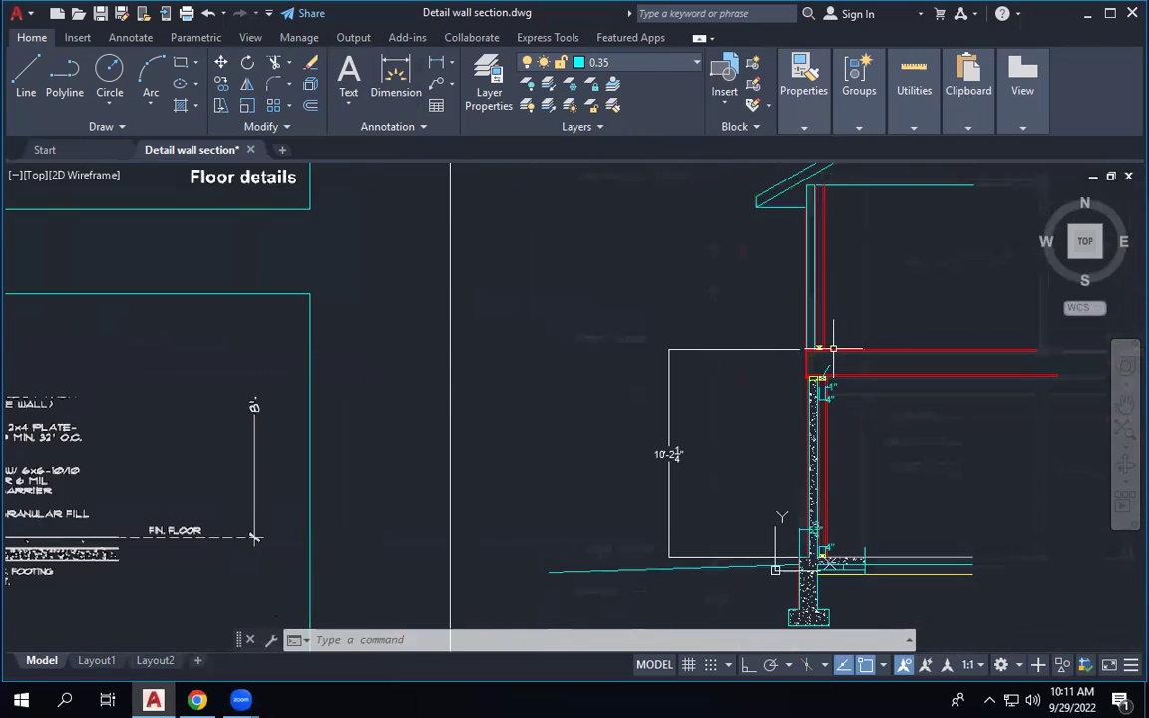
pyautogui.scroll(8, 460, 195)
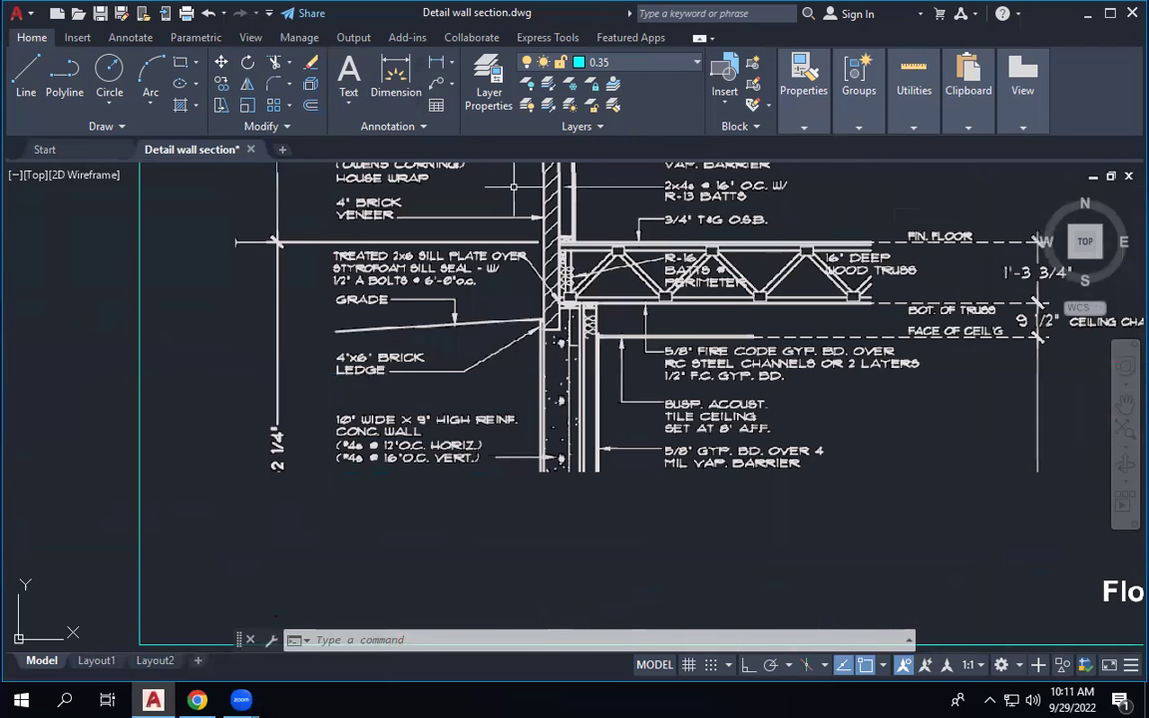
pyautogui.scroll(-3, 282, 236)
pyautogui.scroll(5, 282, 236)
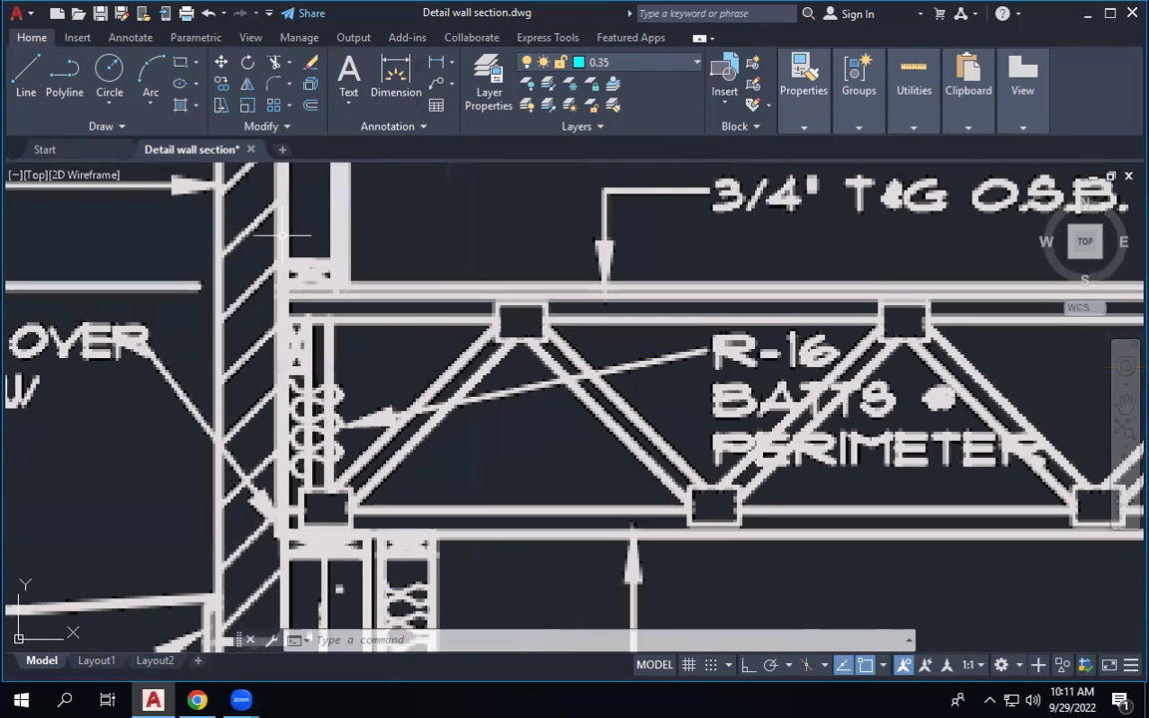
pyautogui.scroll(-2, 309, 236)
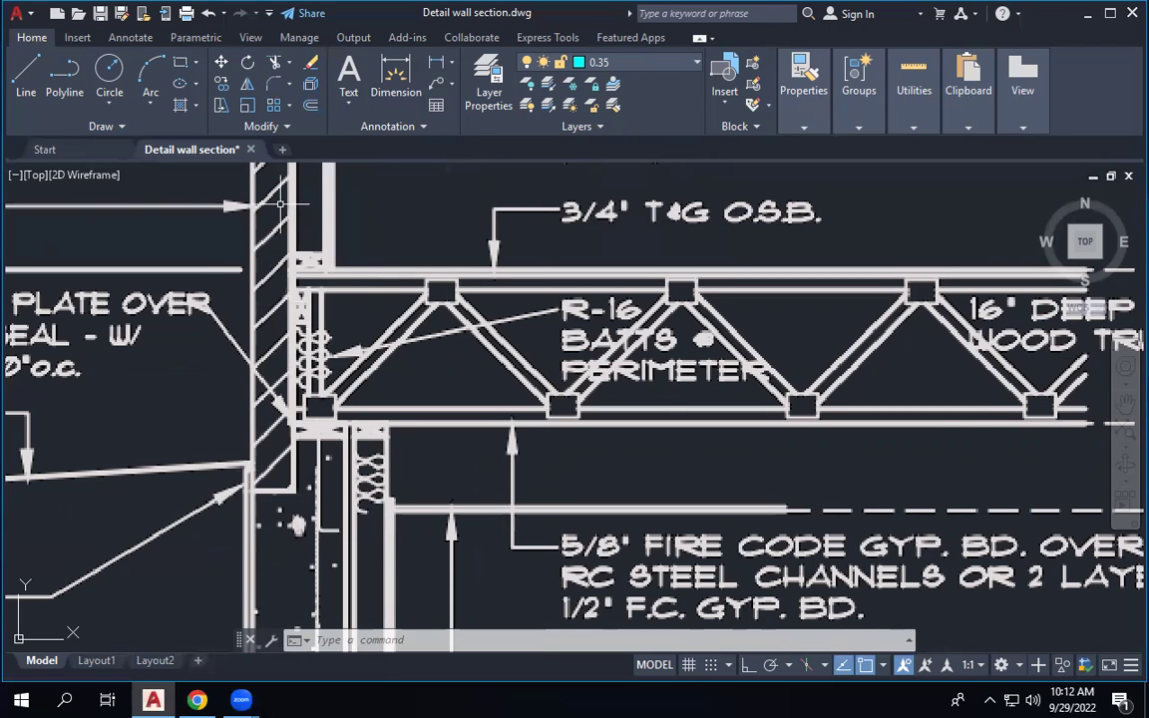
# Review the drawn section around the upper bottom plate, floor truss lines and the top of the concrete wall.
pyautogui.scroll(-2, 389, 365)
pyautogui.scroll(-2, 282, 382)
pyautogui.scroll(-8, 282, 382)
pyautogui.scroll(4, 531, 431)
pyautogui.scroll(3, 532, 431)
pyautogui.scroll(3, 499, 364)
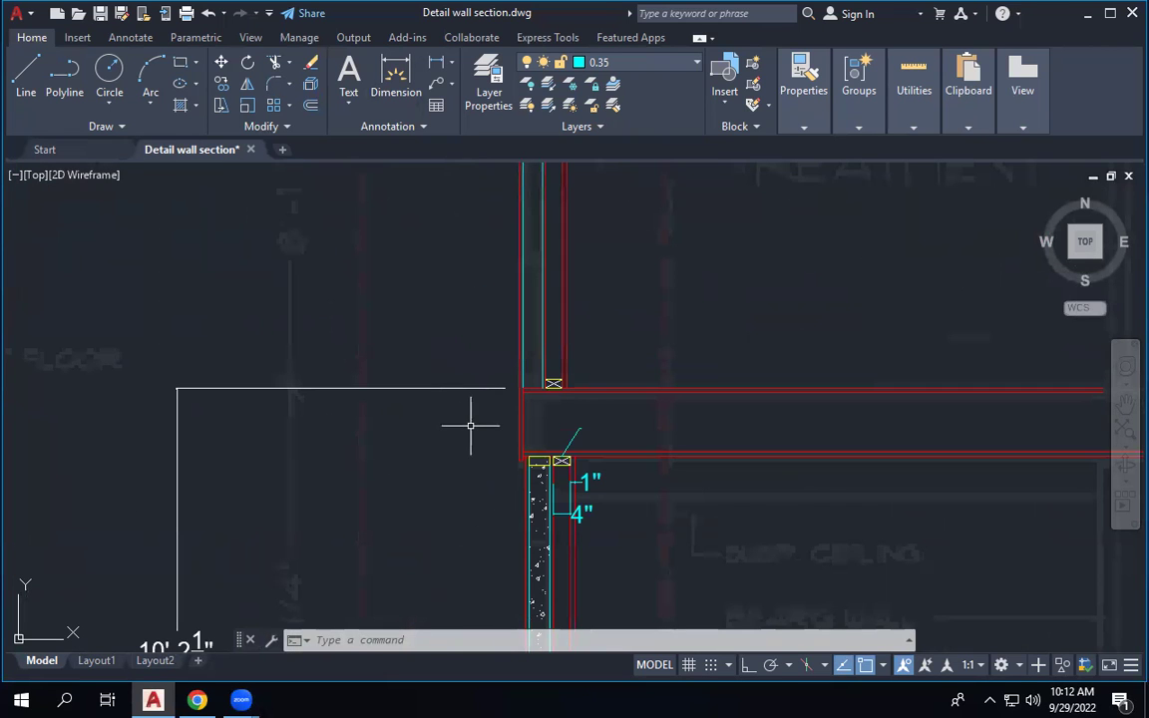
pyautogui.scroll(-8, 764, 402)
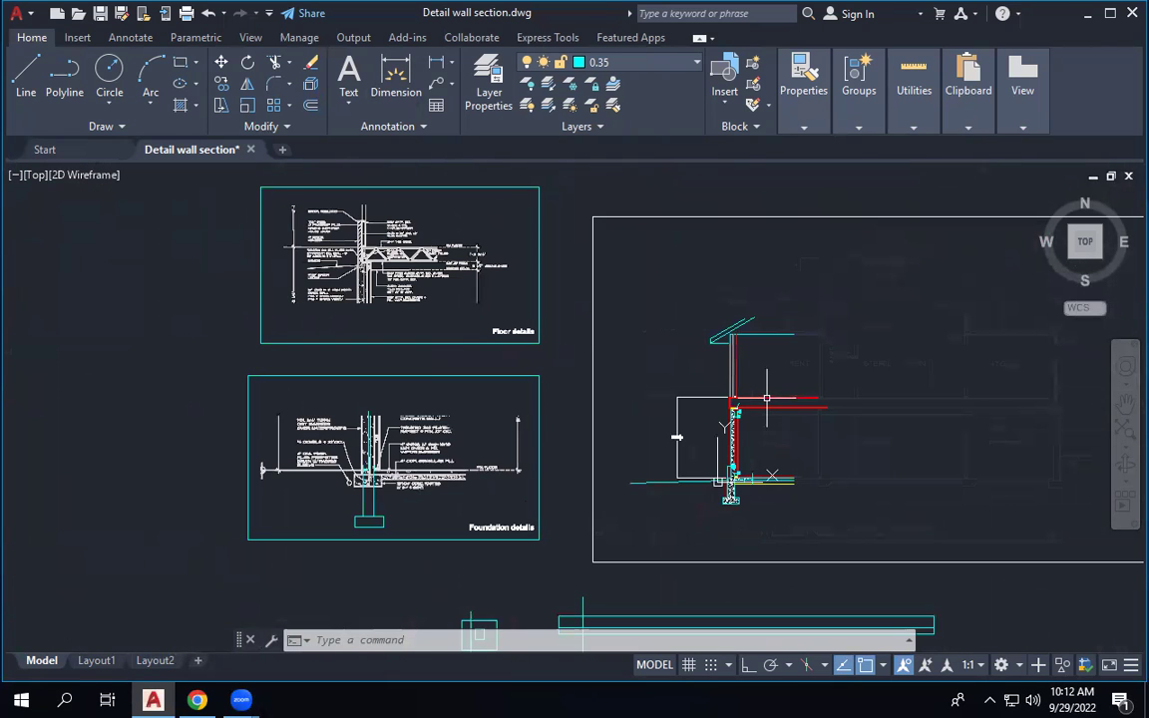
pyautogui.scroll(6, 746, 404)
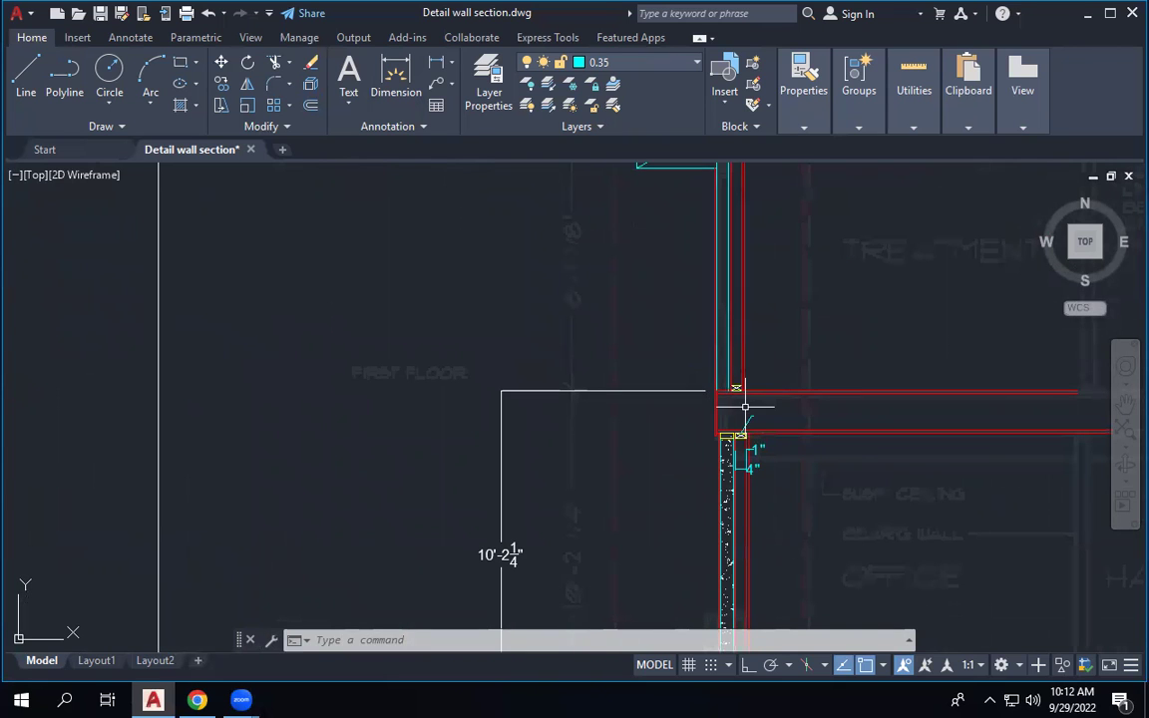
pyautogui.scroll(-5, 482, 379)
pyautogui.scroll(2, 380, 364)
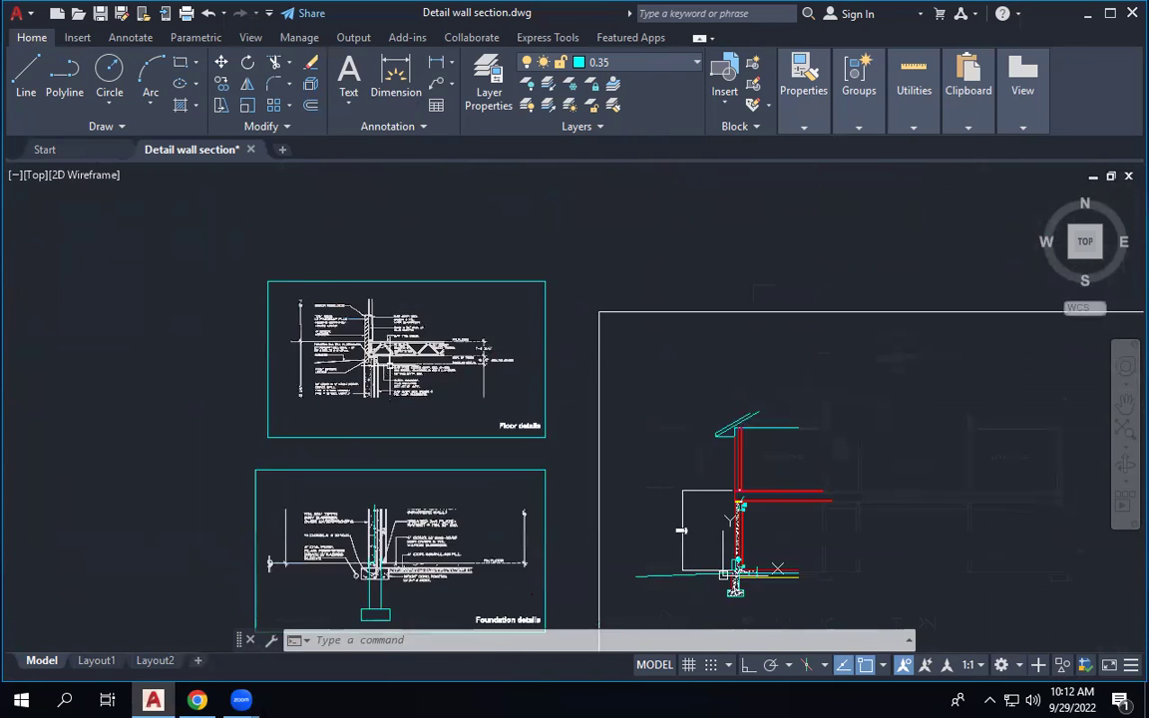
# Compare the drawn wall and floor junction with the Floor details reference, including its brick veneer, sheathing and 16" deep wood truss.
pyautogui.scroll(6, 377, 354)
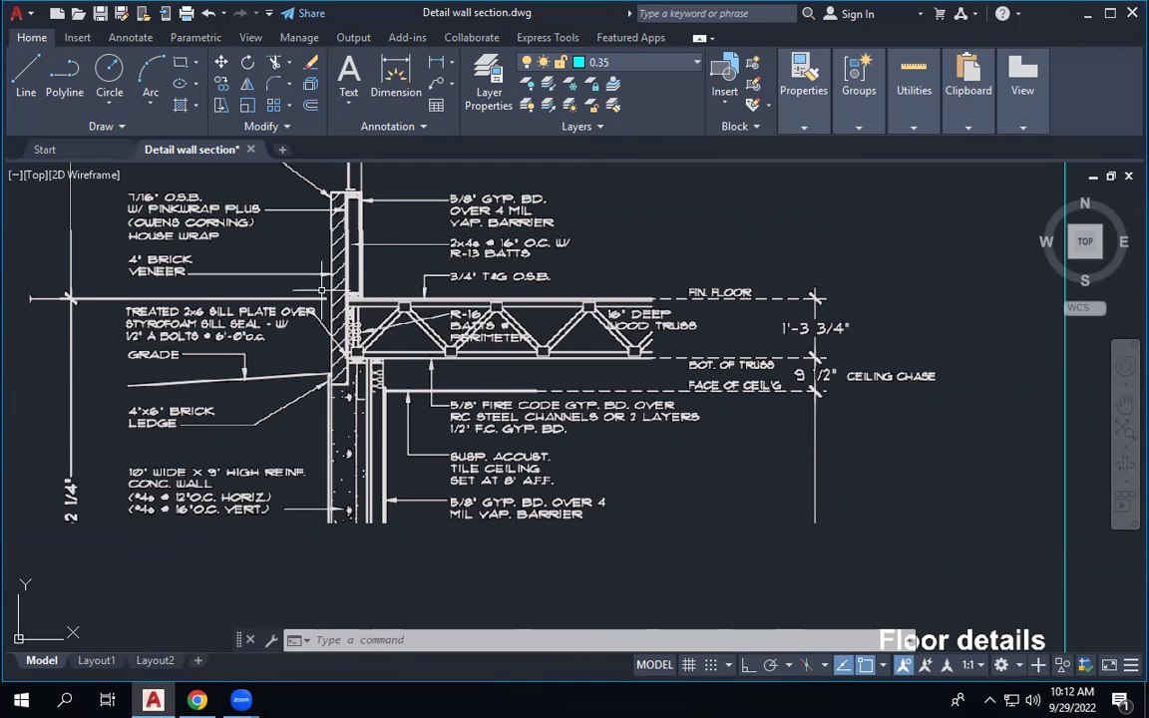
pyautogui.scroll(-6, 317, 290)
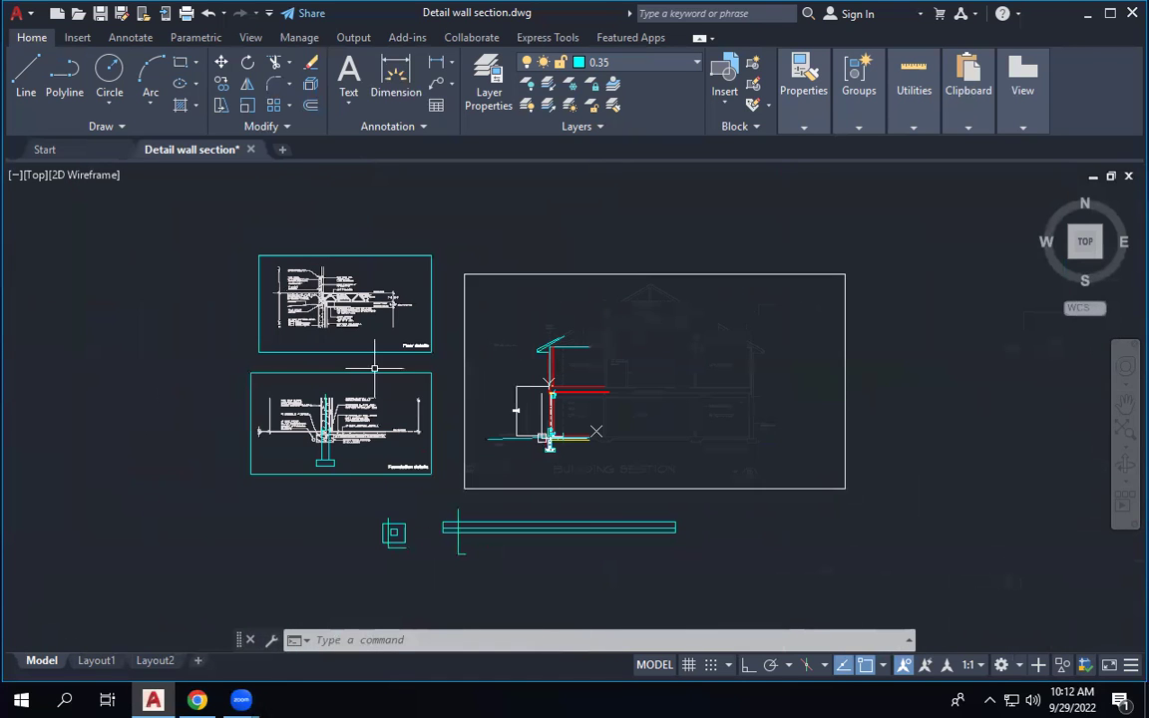
pyautogui.scroll(3, 569, 439)
pyautogui.scroll(6, 589, 443)
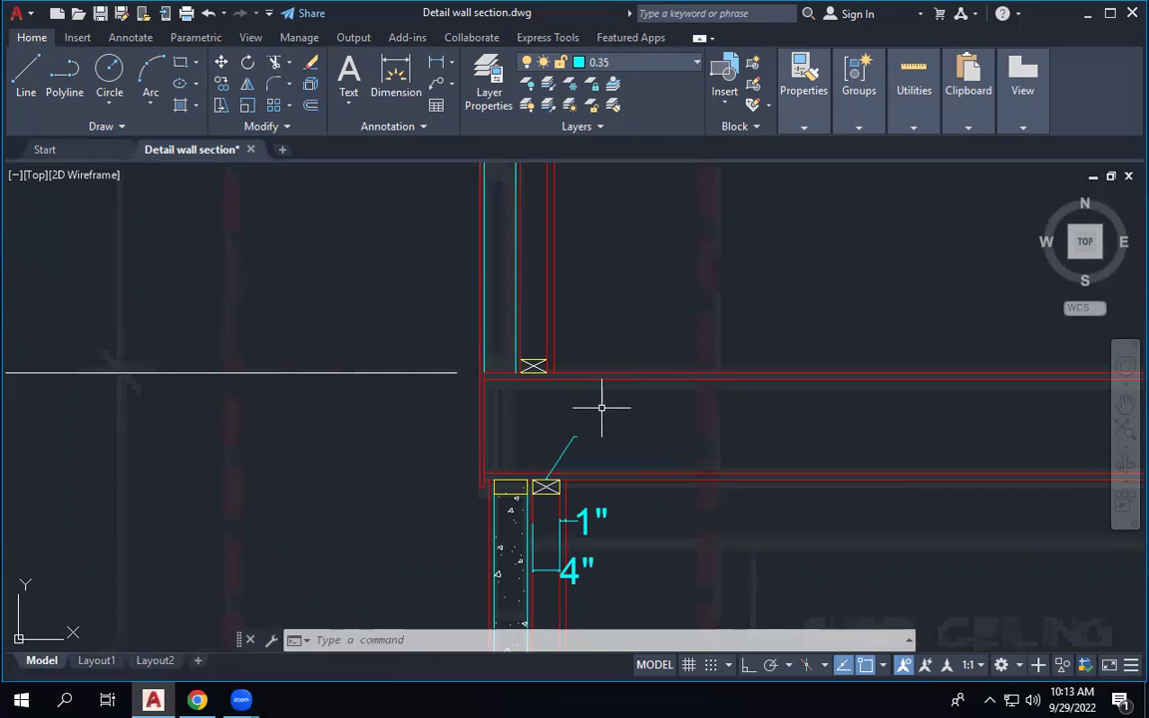
pyautogui.scroll(-5, 616, 415)
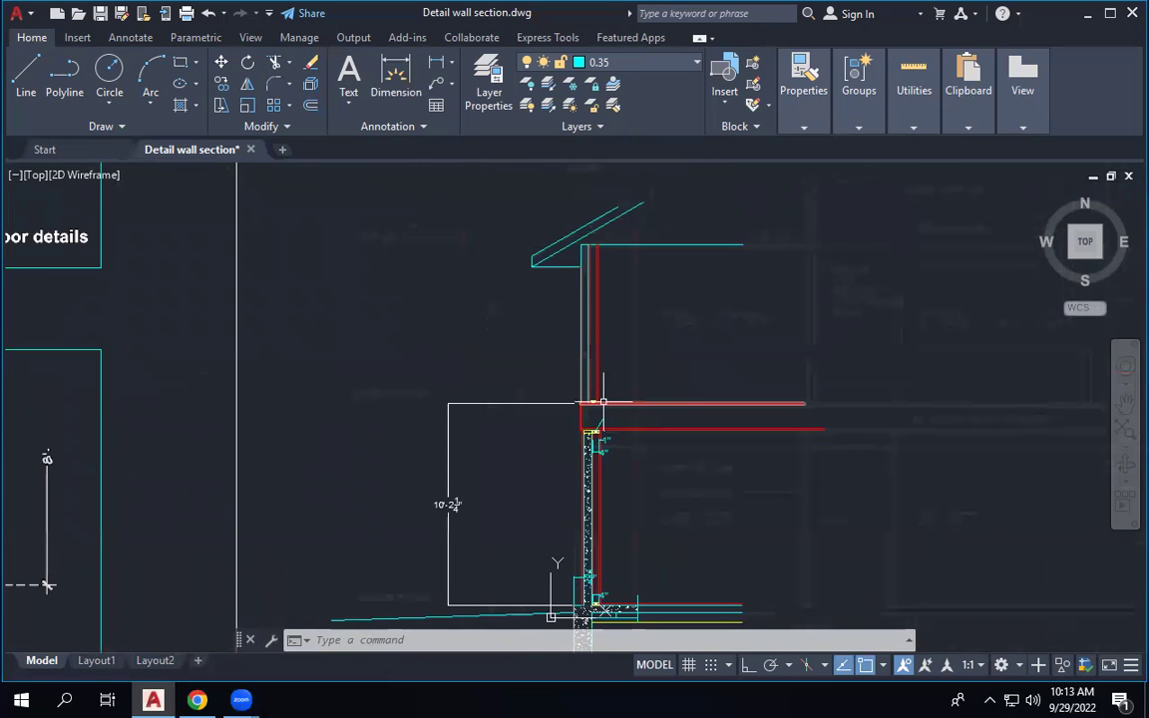
pyautogui.moveTo(620, 404); pyautogui.dragTo(648, 404, button='middle')
pyautogui.scroll(-4, 648, 403)
pyautogui.scroll(2, 249, 228)
pyautogui.scroll(6, 260, 228)
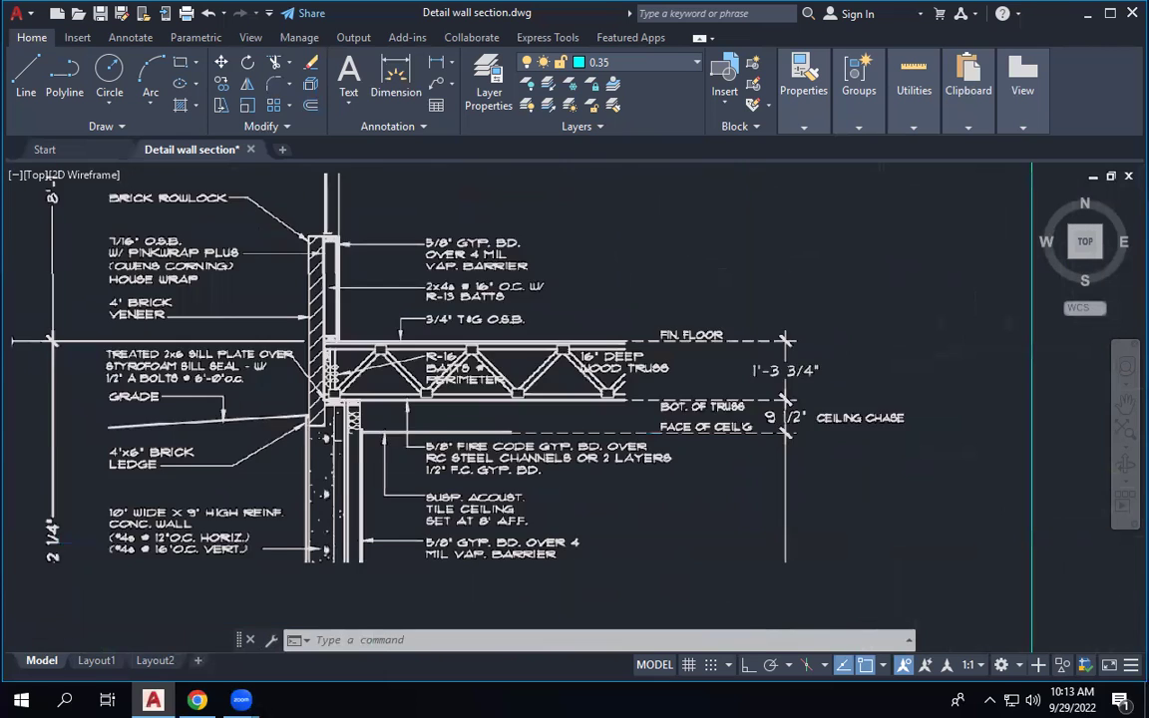
pyautogui.scroll(-5, 362, 240)
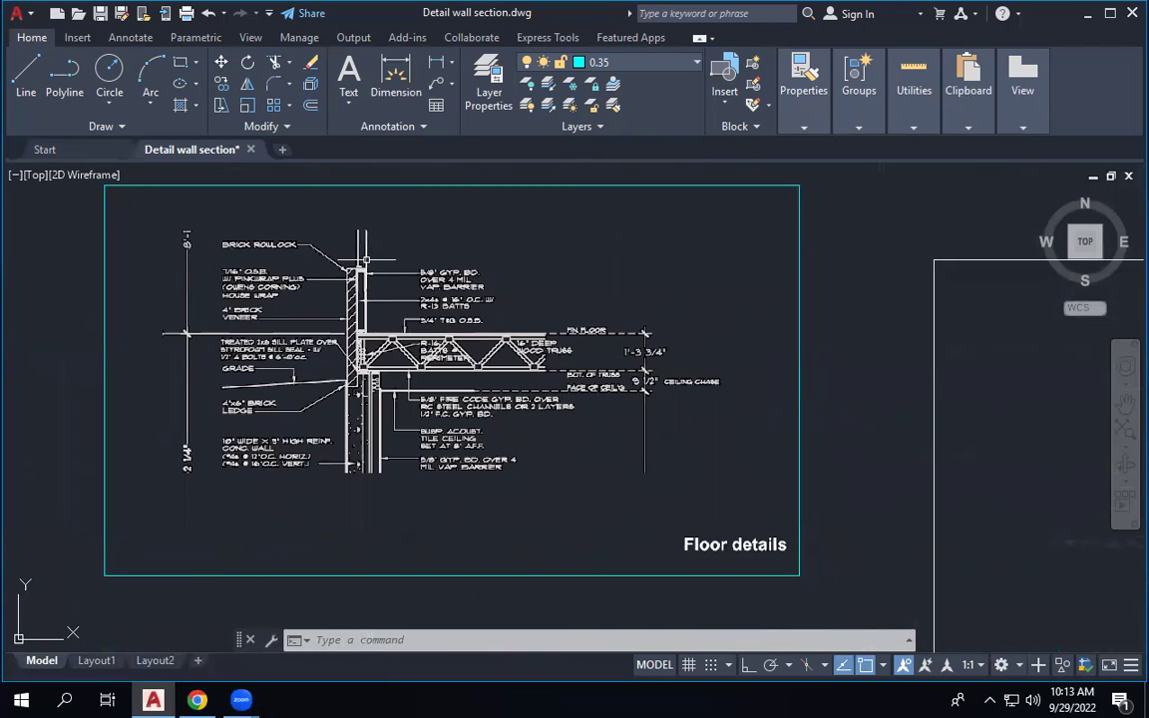
# Examine the floor detail and compare it with the exterior wall, floor and foundation of the building section.
pyautogui.scroll(5, 362, 239)
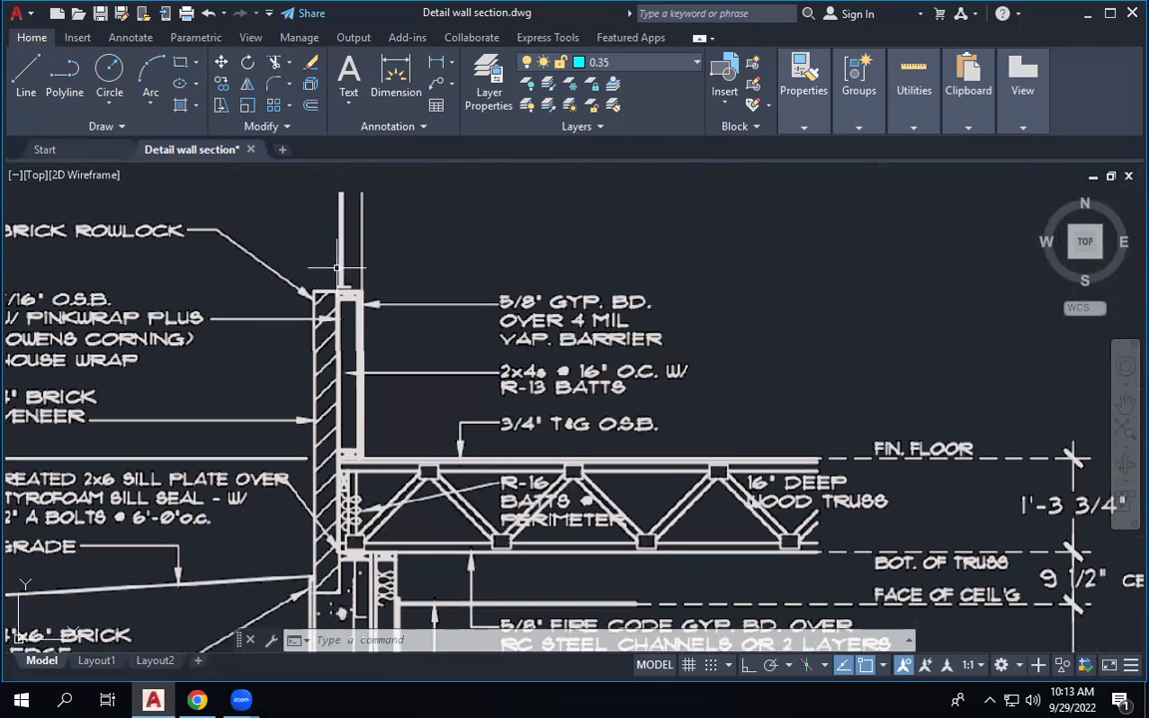
pyautogui.scroll(-6, 289, 419)
pyautogui.scroll(5, 888, 580)
pyautogui.scroll(2, 888, 581)
pyautogui.scroll(3, 724, 333)
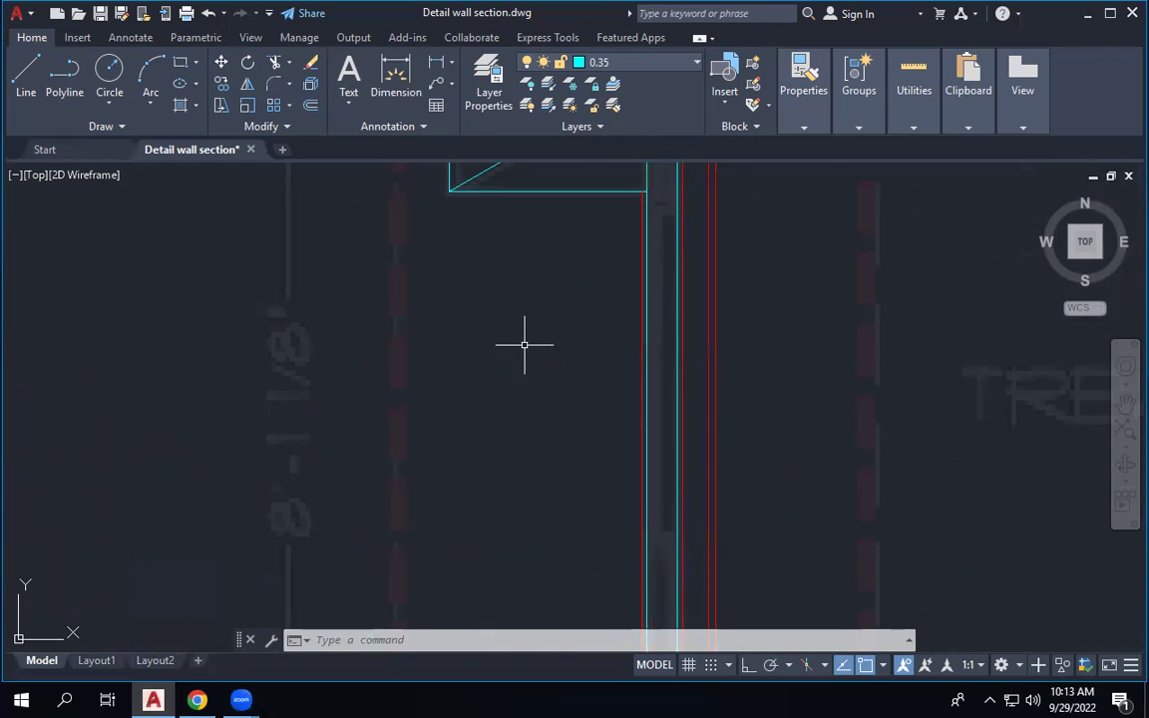
pyautogui.scroll(-3, 531, 299)
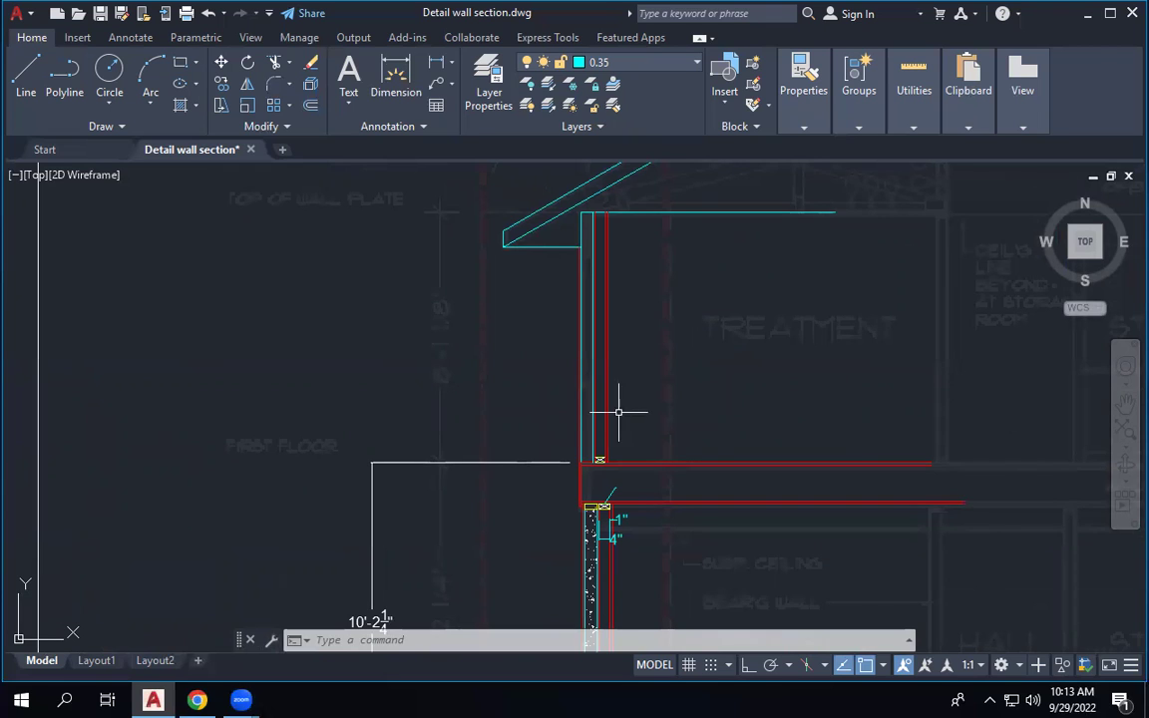
pyautogui.scroll(2, 593, 406)
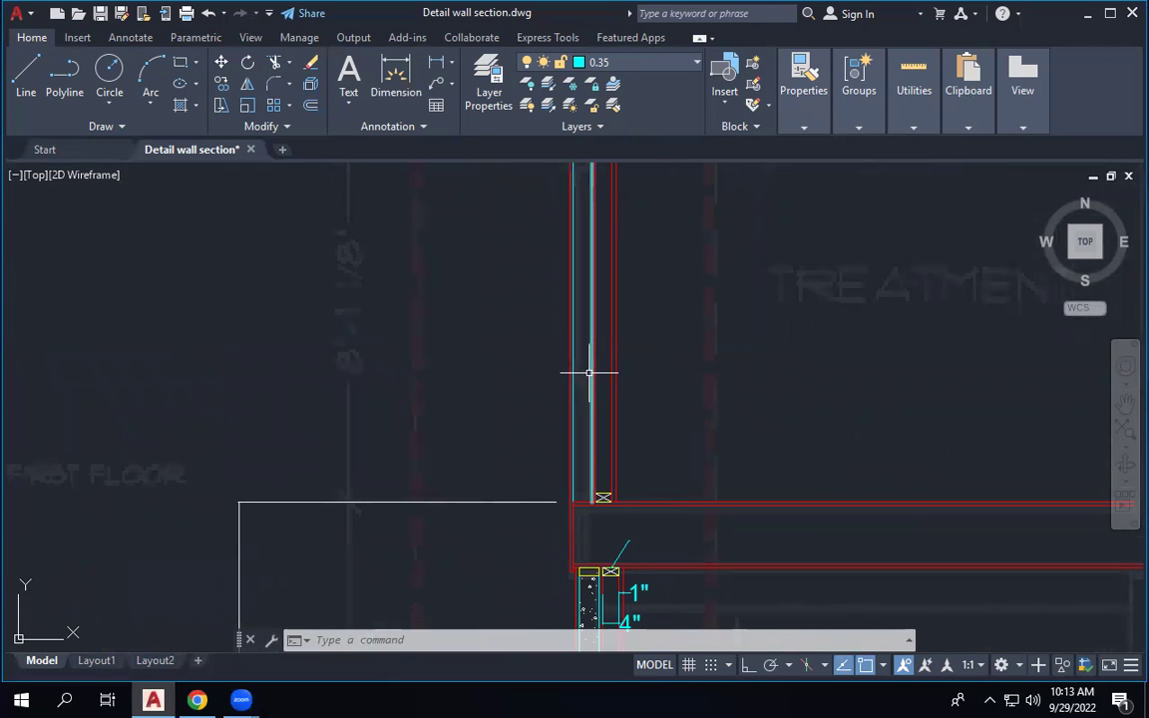
pyautogui.scroll(-2, 634, 467)
pyautogui.scroll(2, 629, 467)
pyautogui.scroll(-3, 608, 407)
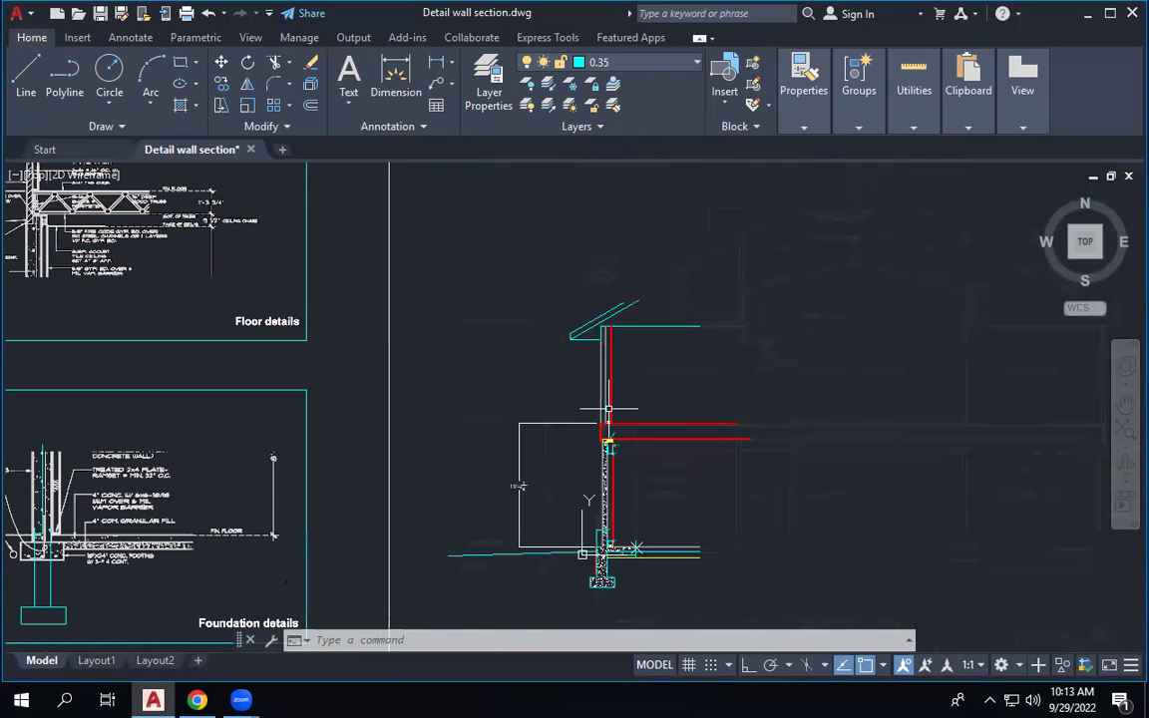
pyautogui.scroll(3, 609, 419)
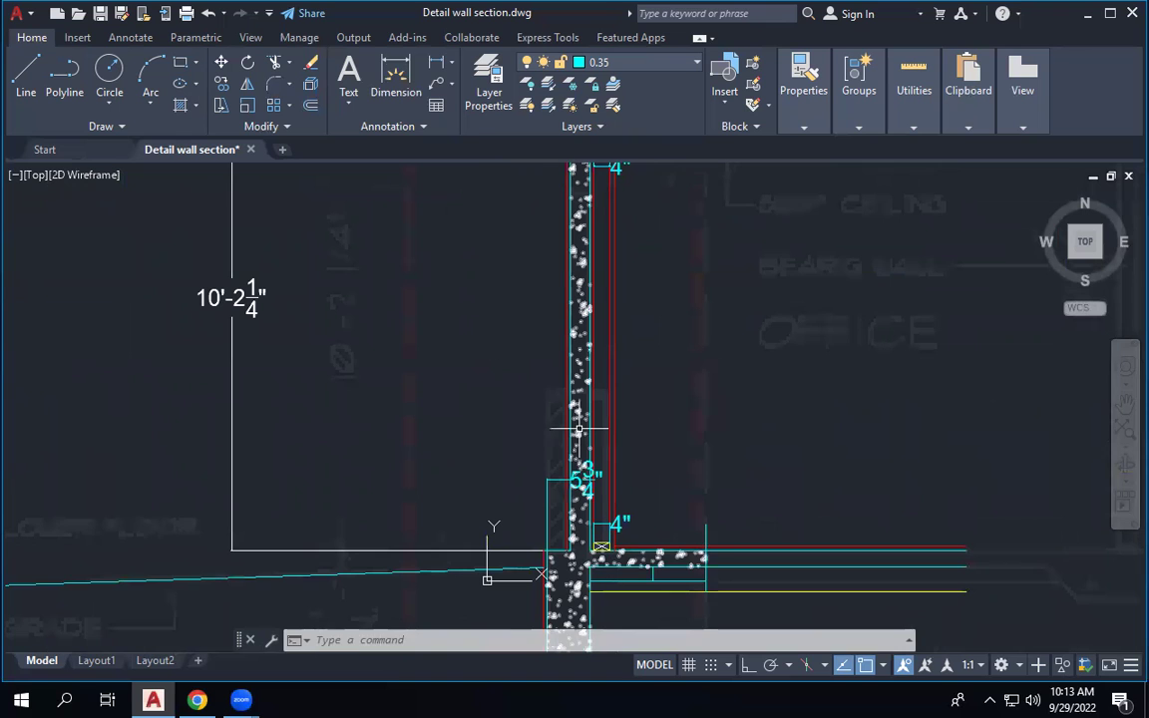
pyautogui.scroll(-3, 584, 439)
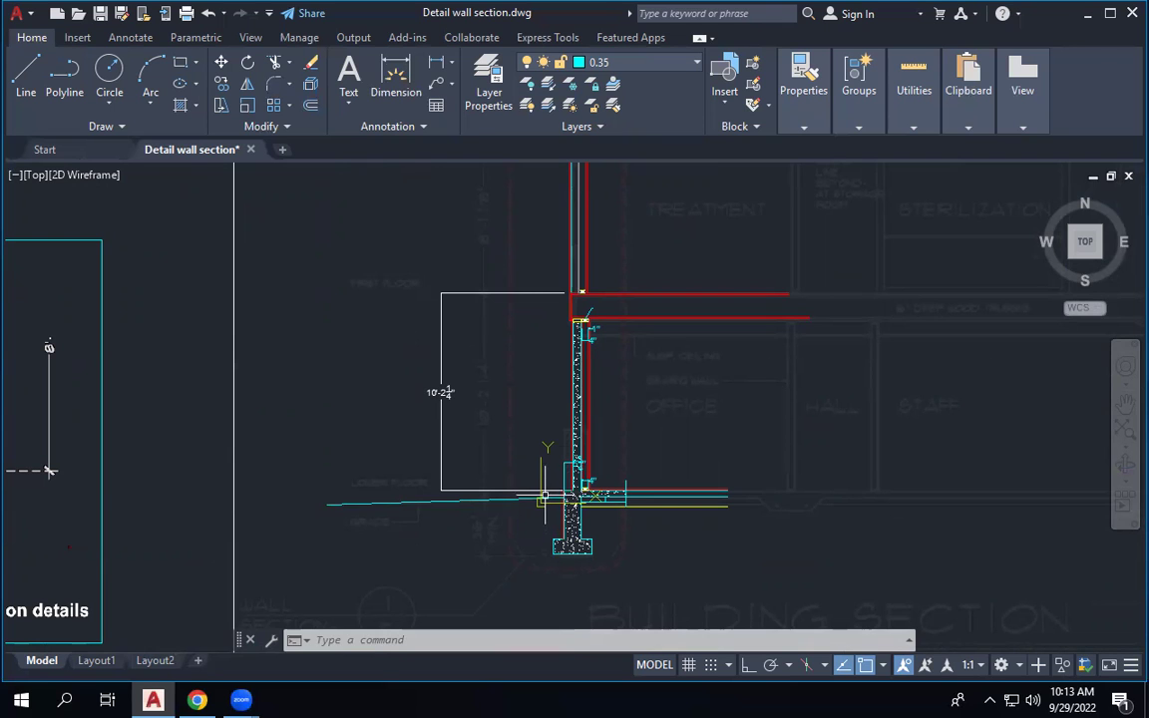
pyautogui.scroll(-4, 584, 326)
pyautogui.scroll(8, 577, 379)
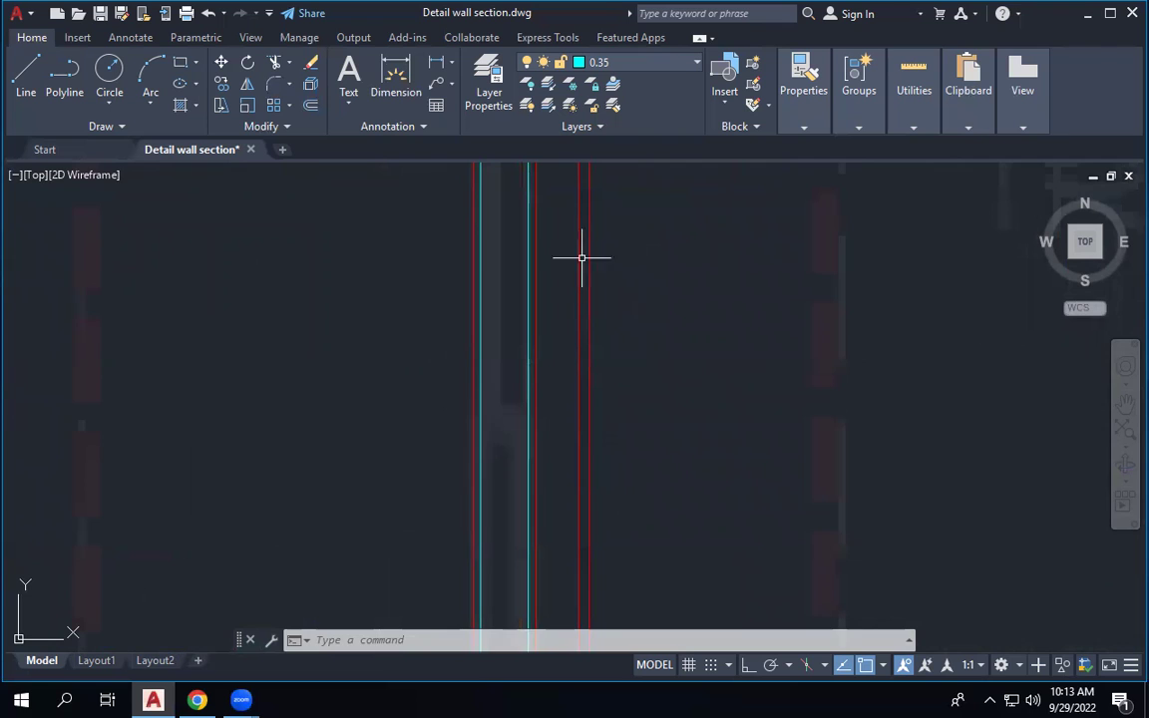
pyautogui.scroll(-4, 584, 252)
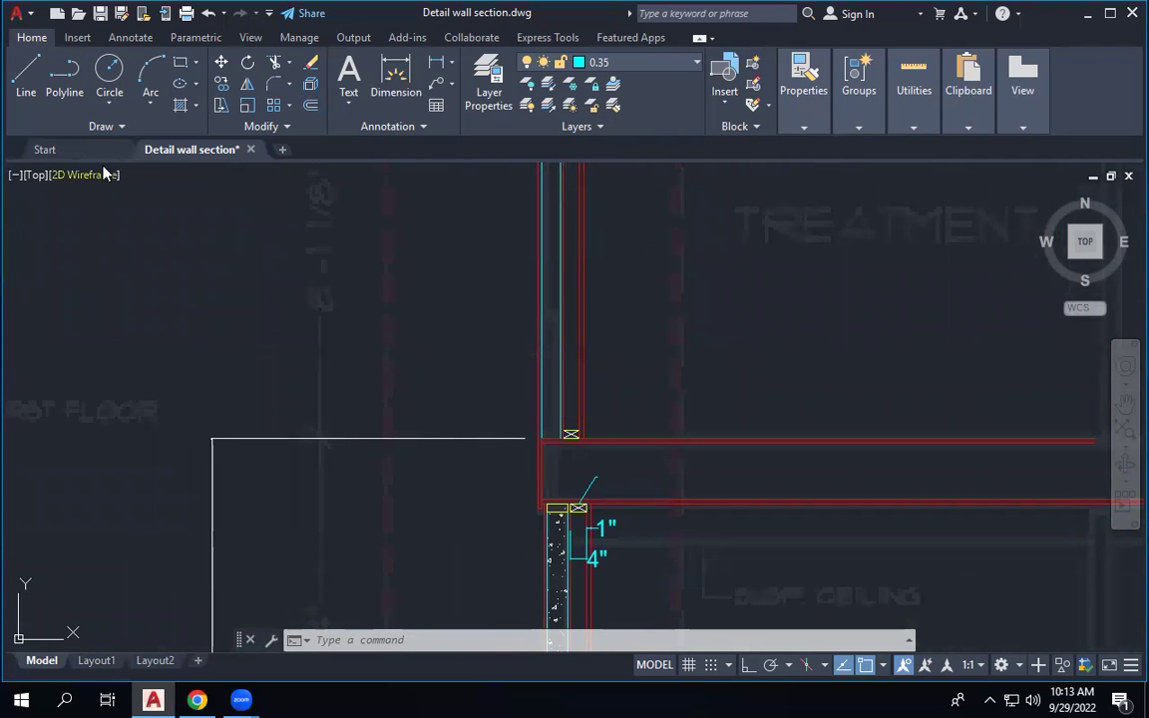
# Draw a horizontal line about 1'-6" long across the first-floor exterior wall at the window sill, with Ortho on.
pyautogui.click(29, 79)
pyautogui.scroll(2, 530, 311)
pyautogui.scroll(2, 534, 314)
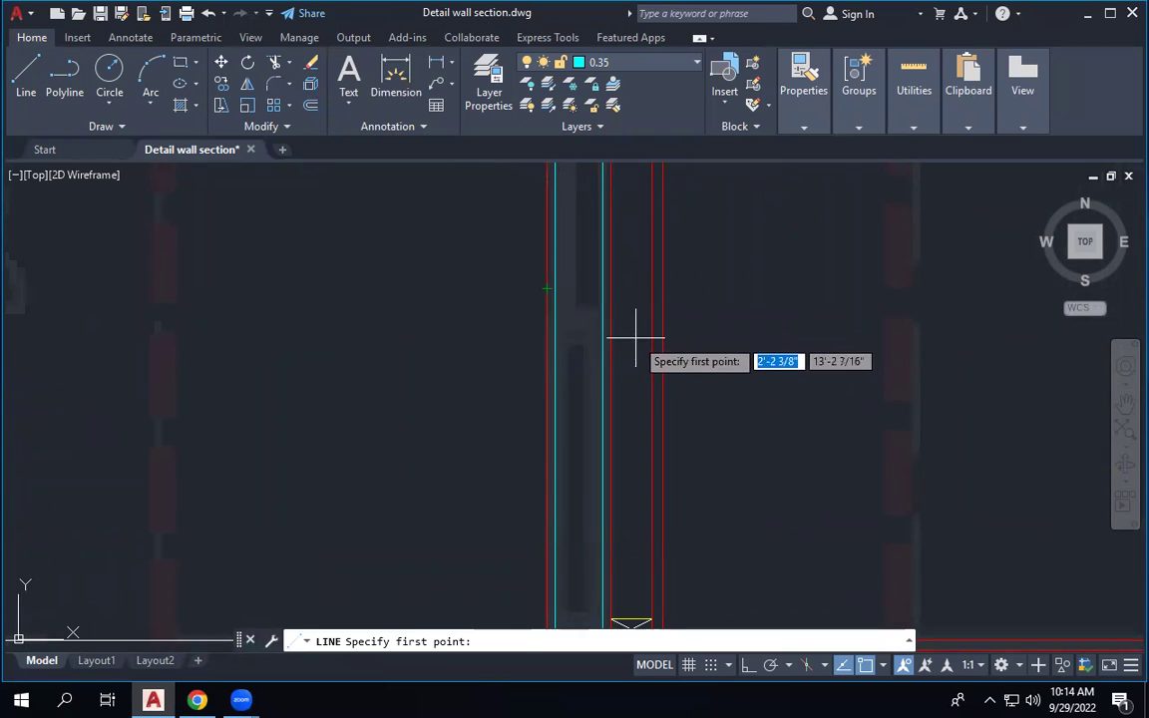
pyautogui.click(635, 334)
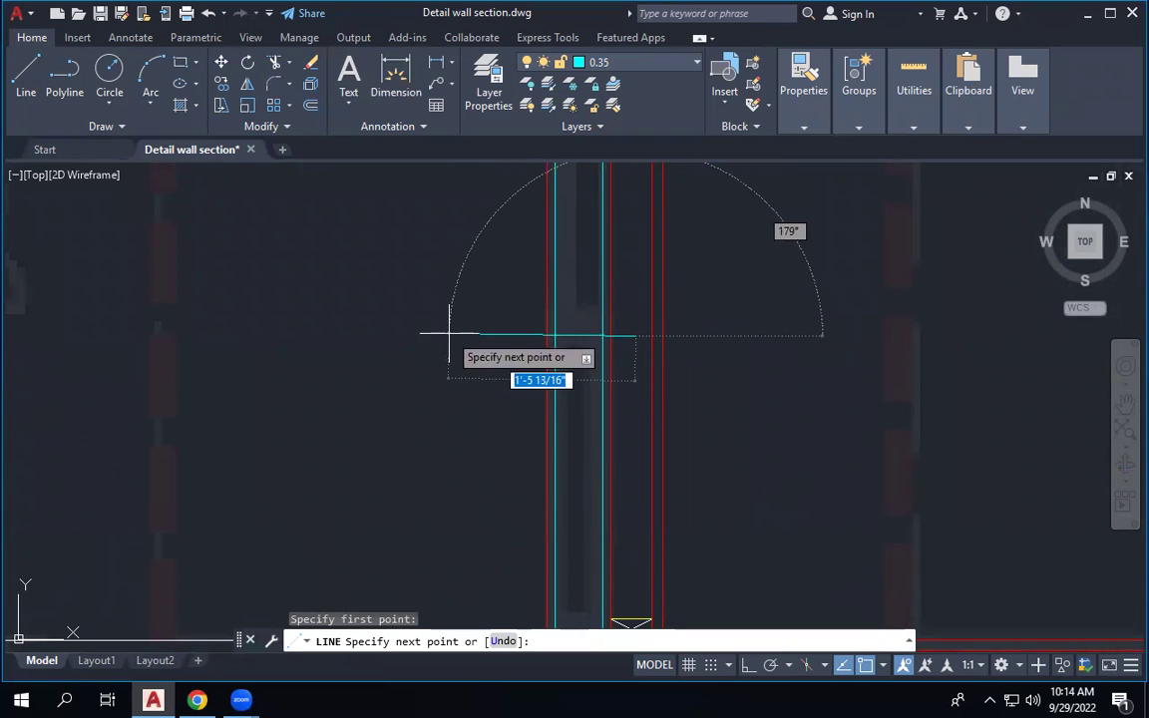
pyautogui.press('F8')
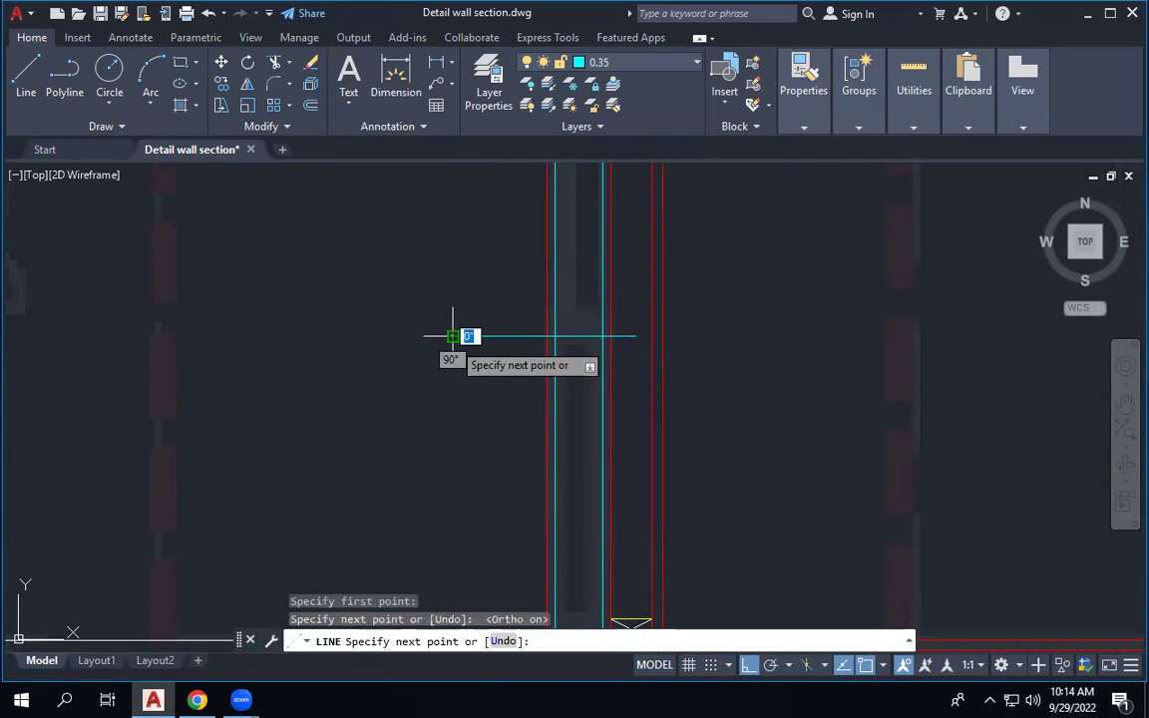
pyautogui.click(453, 336)
pyautogui.press('Escape')
pyautogui.scroll(4, 577, 349)
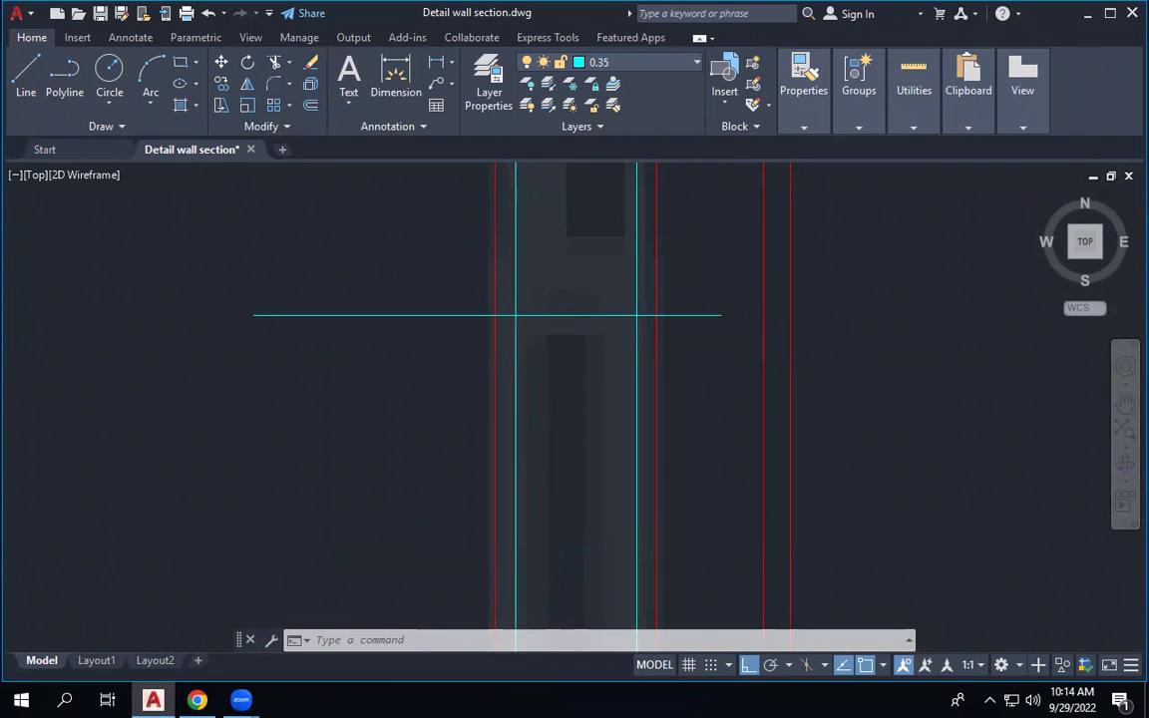
# Copy the horizontal sill line straight up to the window head position just below the roof soffit.
pyautogui.scroll(-4, 526, 423)
pyautogui.click(525, 422)
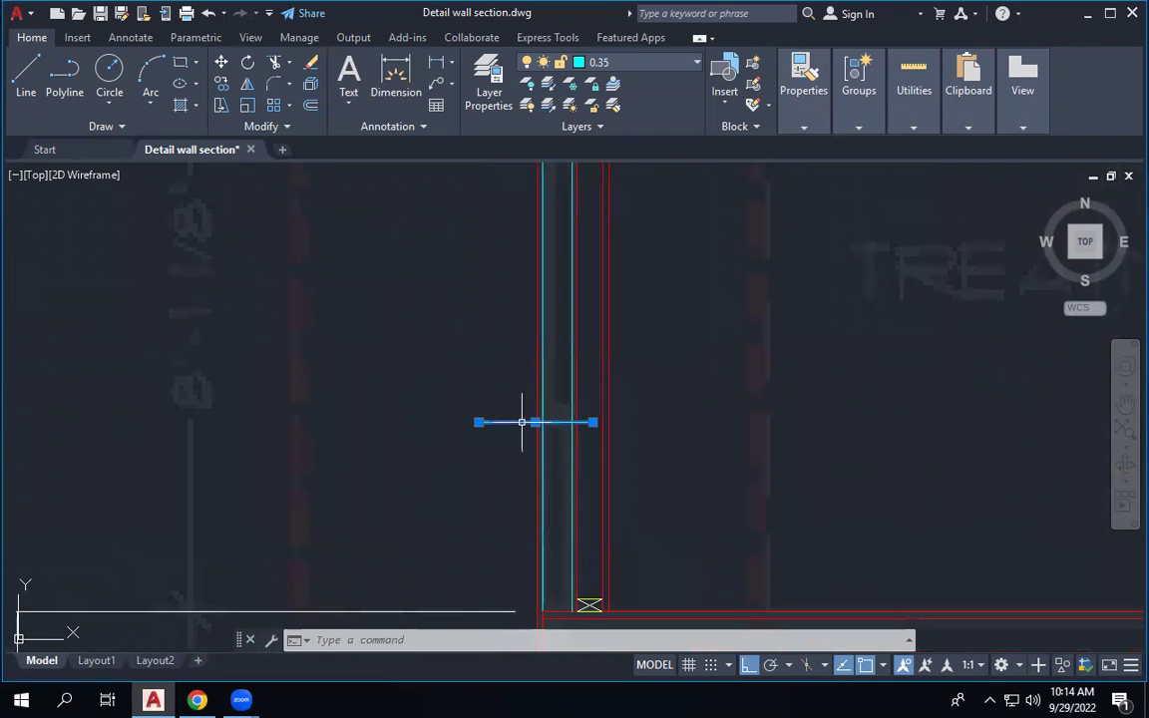
pyautogui.click(220, 86)
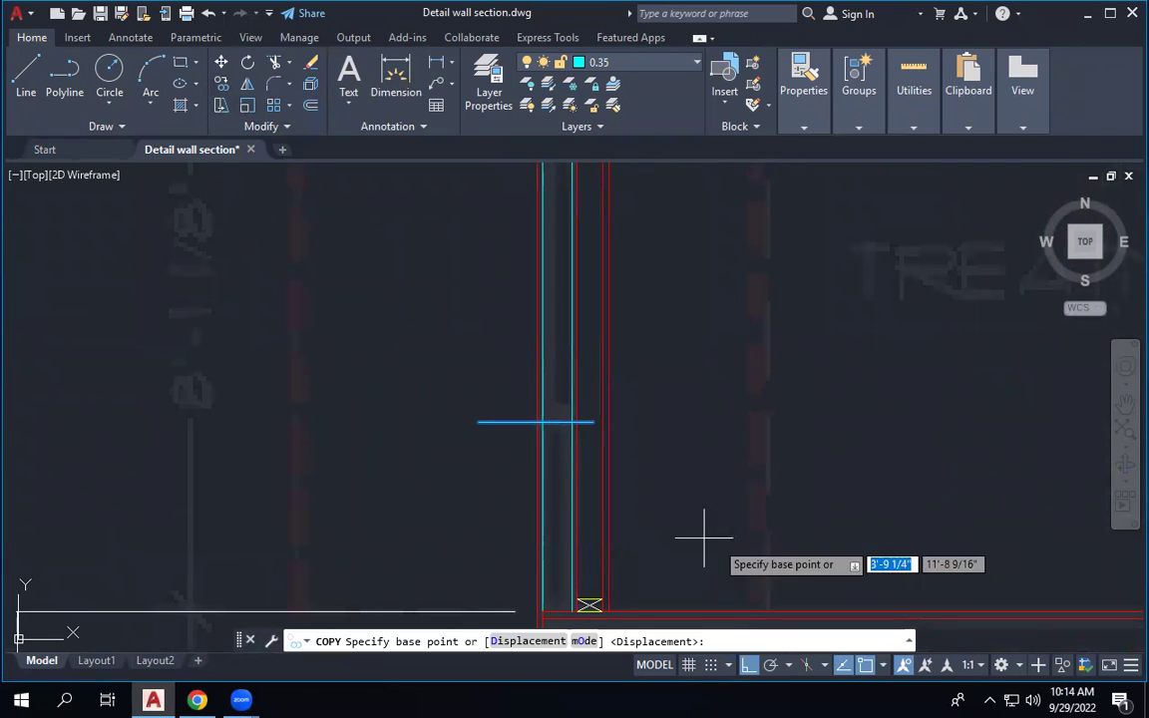
pyautogui.click(593, 422)
pyautogui.scroll(-5, 593, 422)
pyautogui.scroll(3, 589, 360)
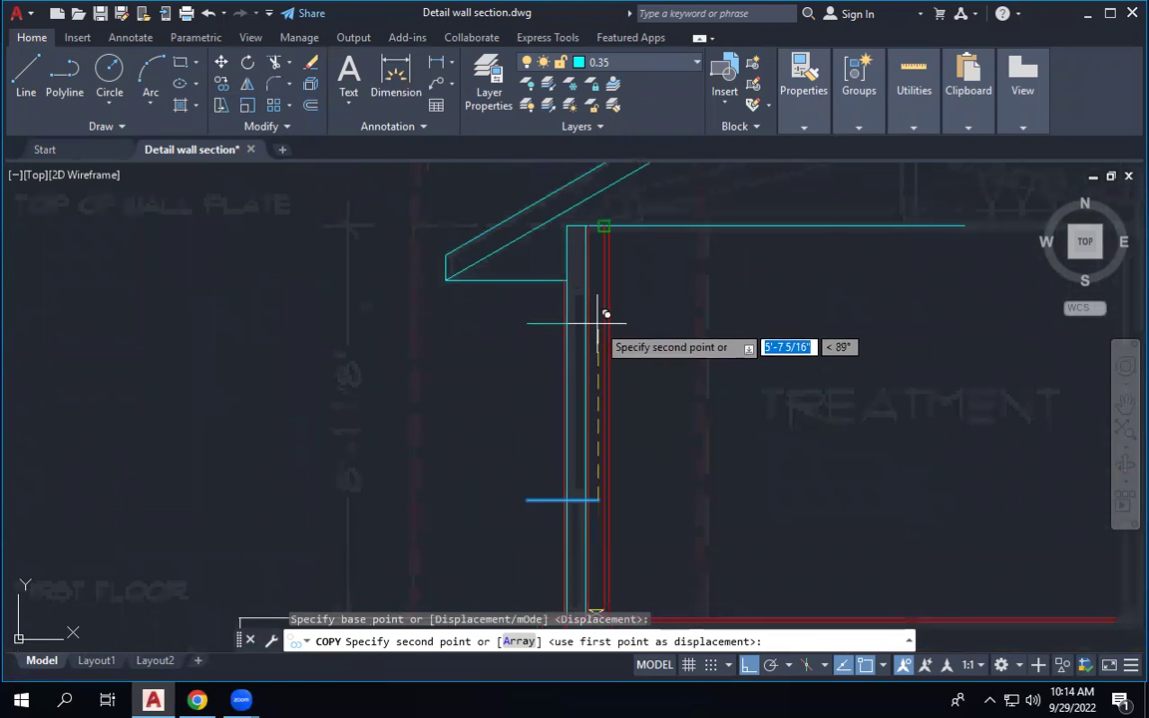
pyautogui.scroll(3, 598, 319)
pyautogui.scroll(2, 592, 313)
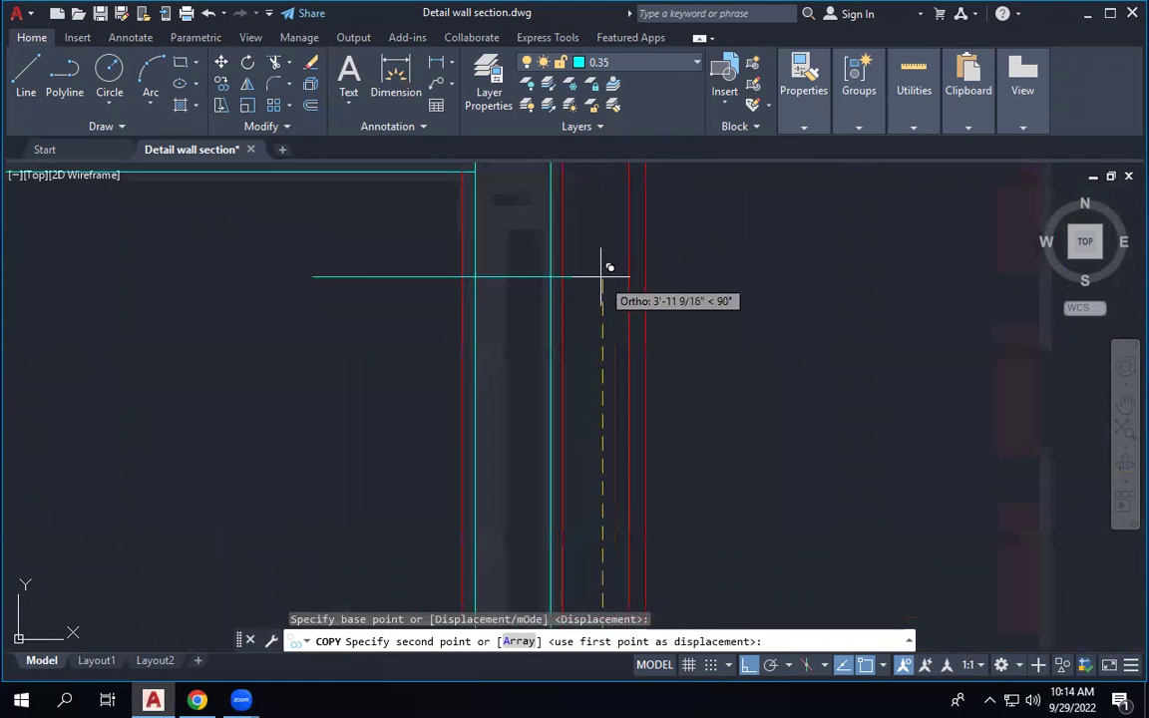
pyautogui.click(596, 215)
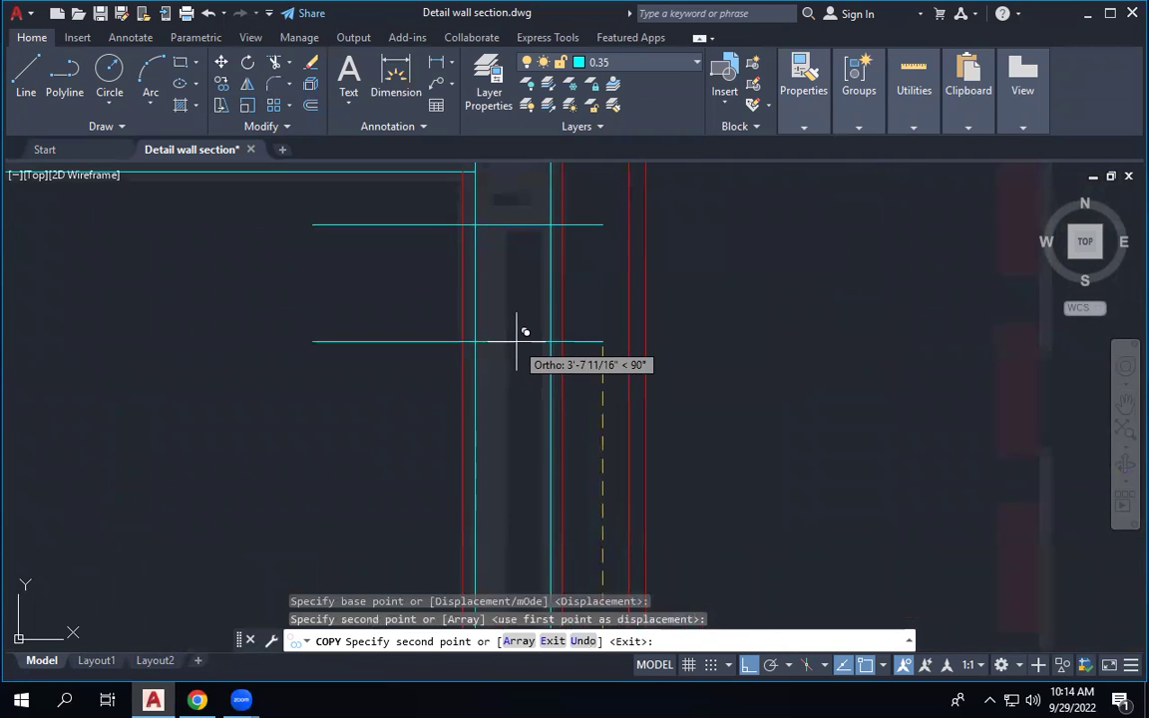
pyautogui.scroll(-4, 520, 330)
pyautogui.press('Escape')
# Trim the stud wall and its sheathing lines between the sill and head lines to open the window gap.
pyautogui.scroll(-2, 499, 284)
pyautogui.scroll(3, 484, 261)
pyautogui.scroll(-3, 475, 251)
pyautogui.scroll(1, 471, 251)
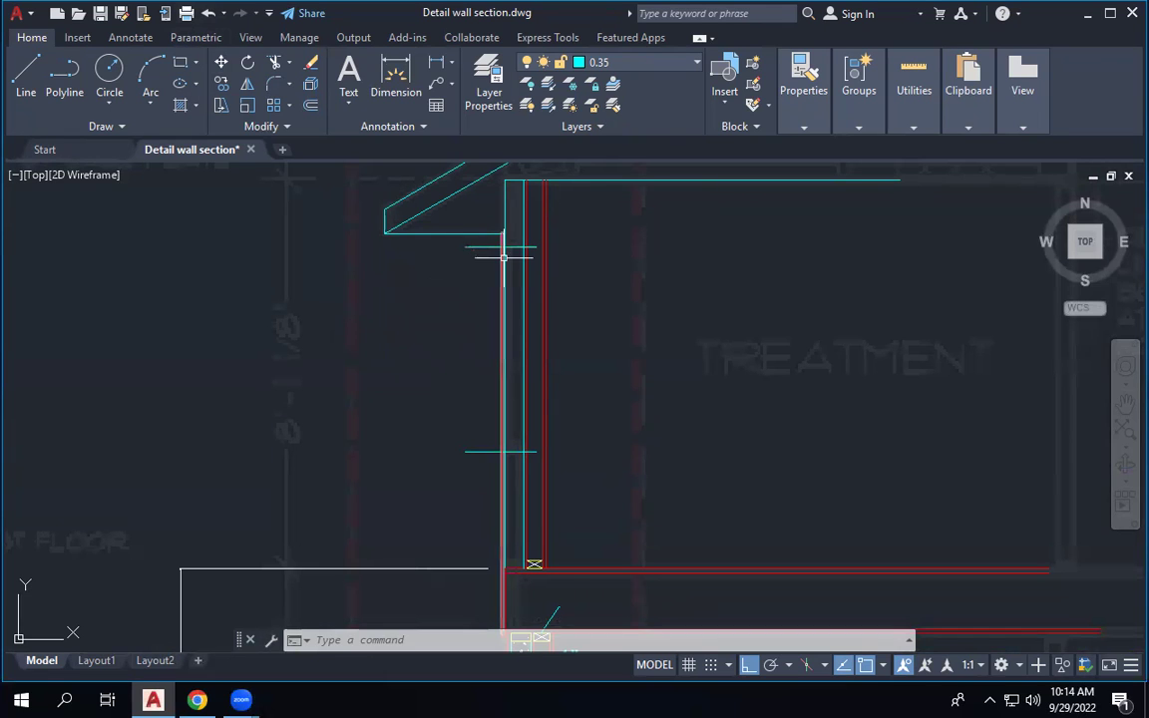
pyautogui.moveTo(522, 257)
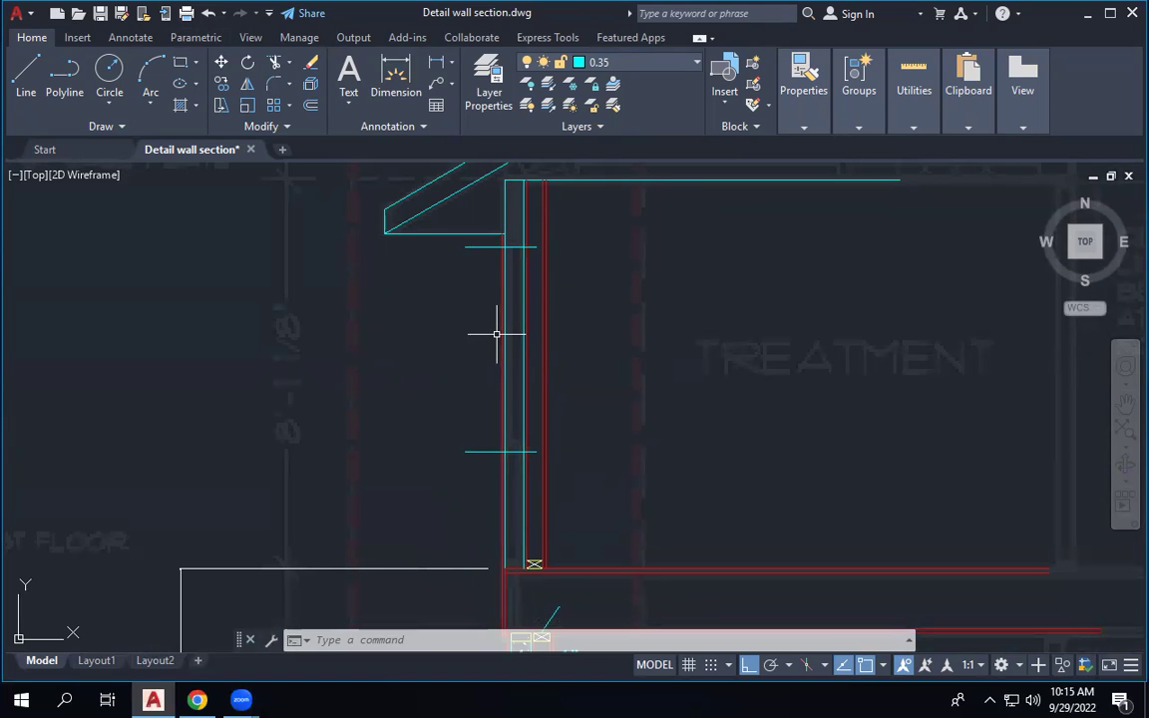
pyautogui.click(275, 65)
pyautogui.scroll(3, 534, 469)
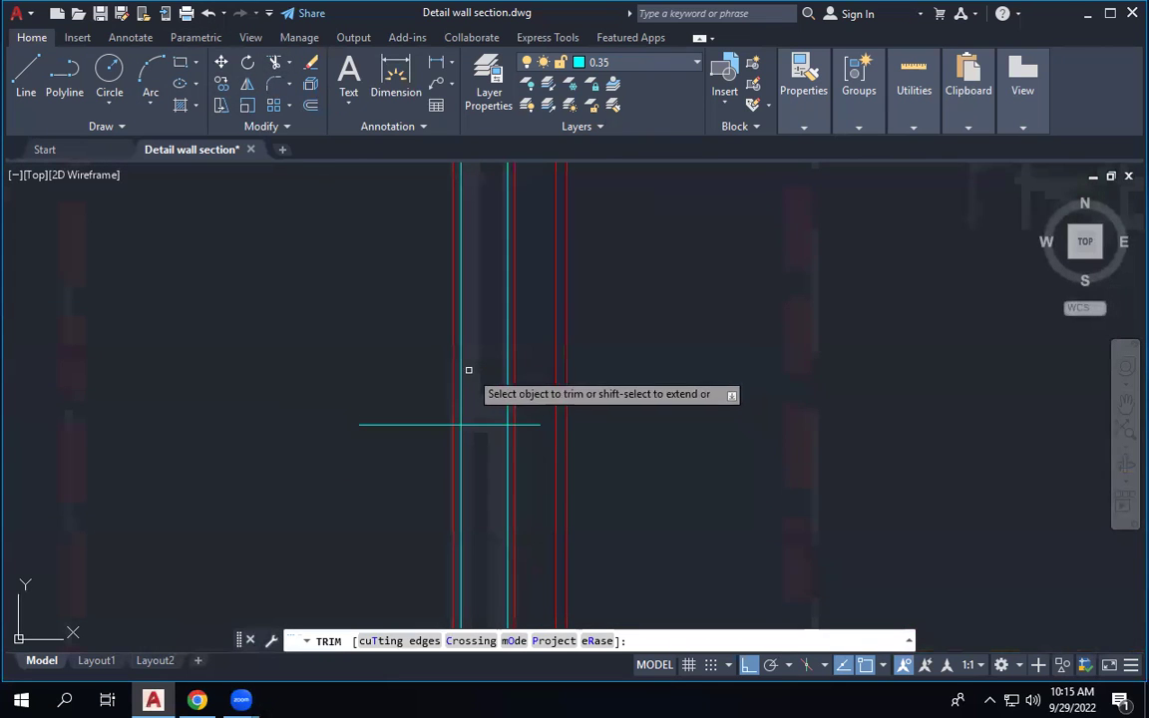
pyautogui.scroll(-1, 479, 449)
pyautogui.scroll(-2, 492, 493)
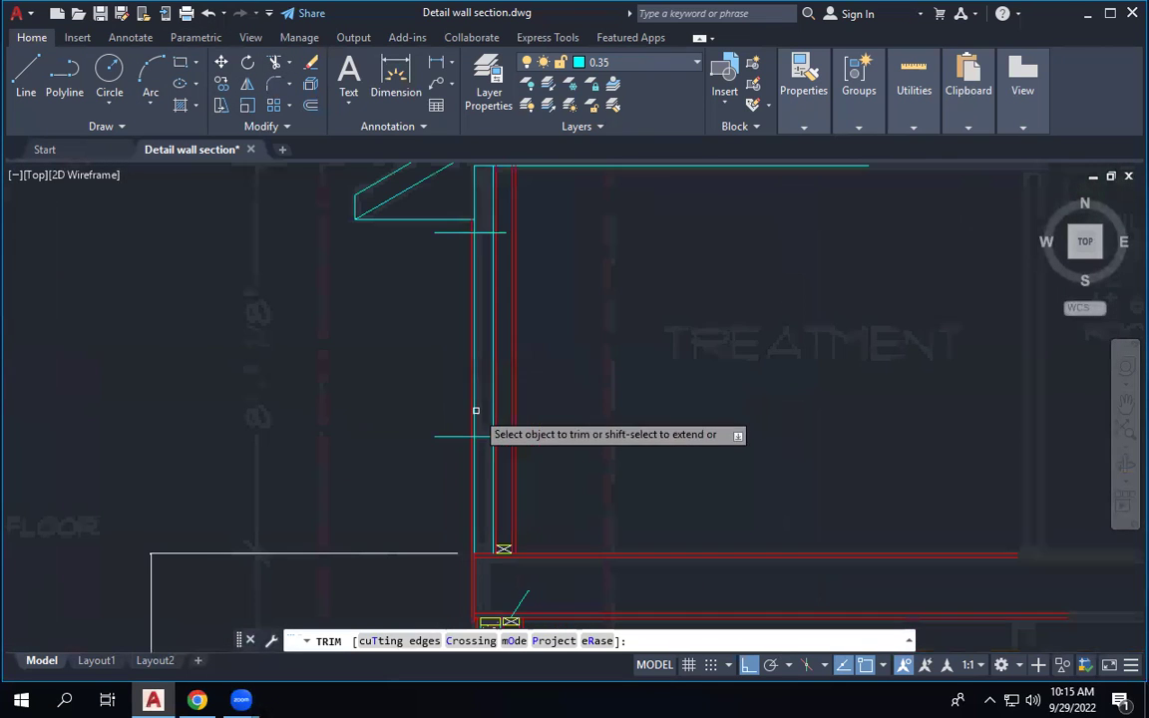
pyautogui.click(470, 269)
pyautogui.click(473, 269)
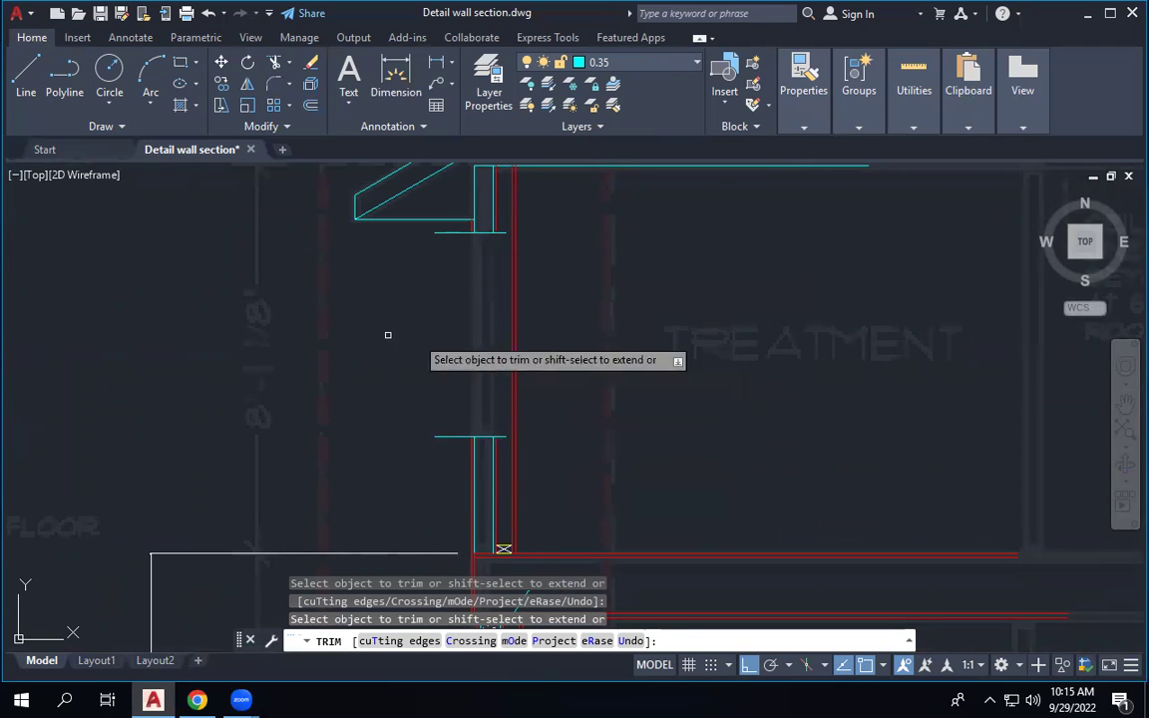
# Draw two vertical lines from the head line to the sill line, along the inner and outer faces of the stud wall.
pyautogui.click(26, 74)
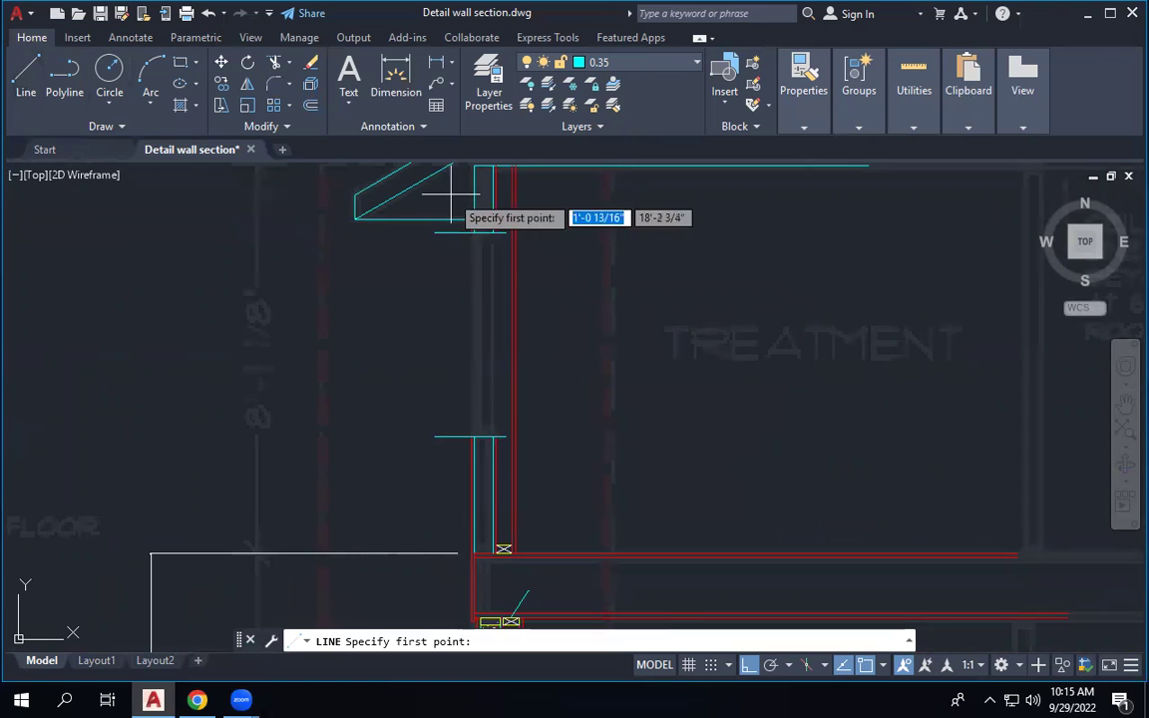
pyautogui.click(493, 233)
pyautogui.click(493, 436)
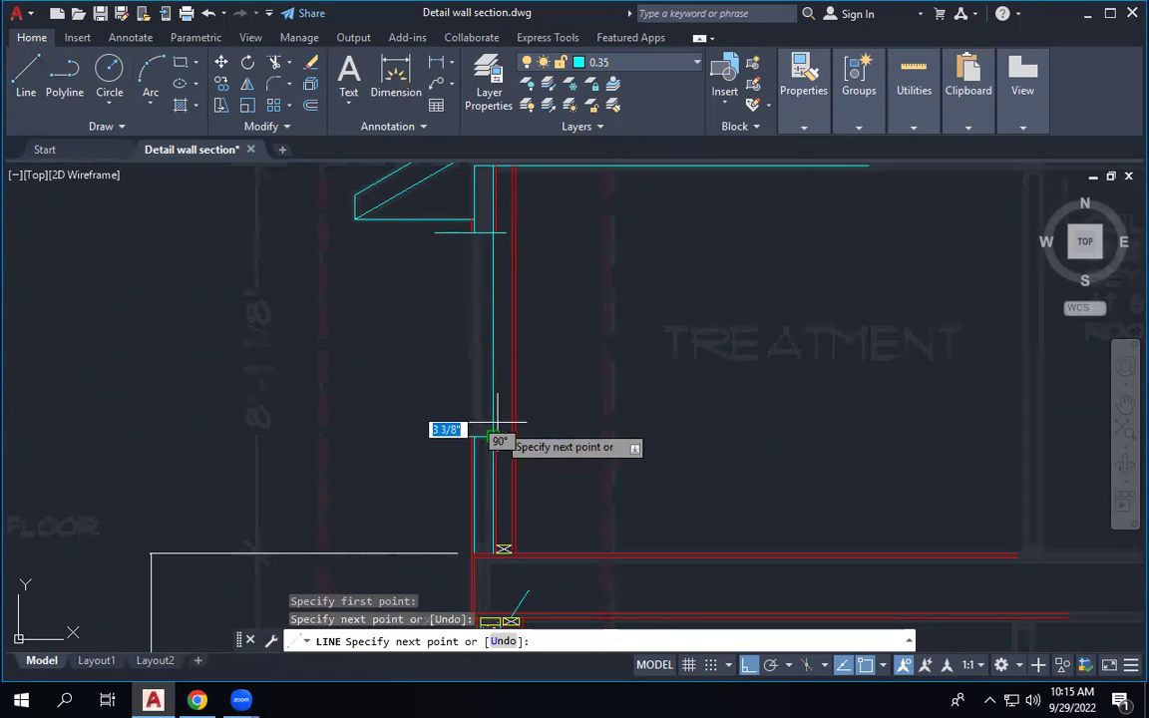
pyautogui.press('Escape')
pyautogui.press('Return')
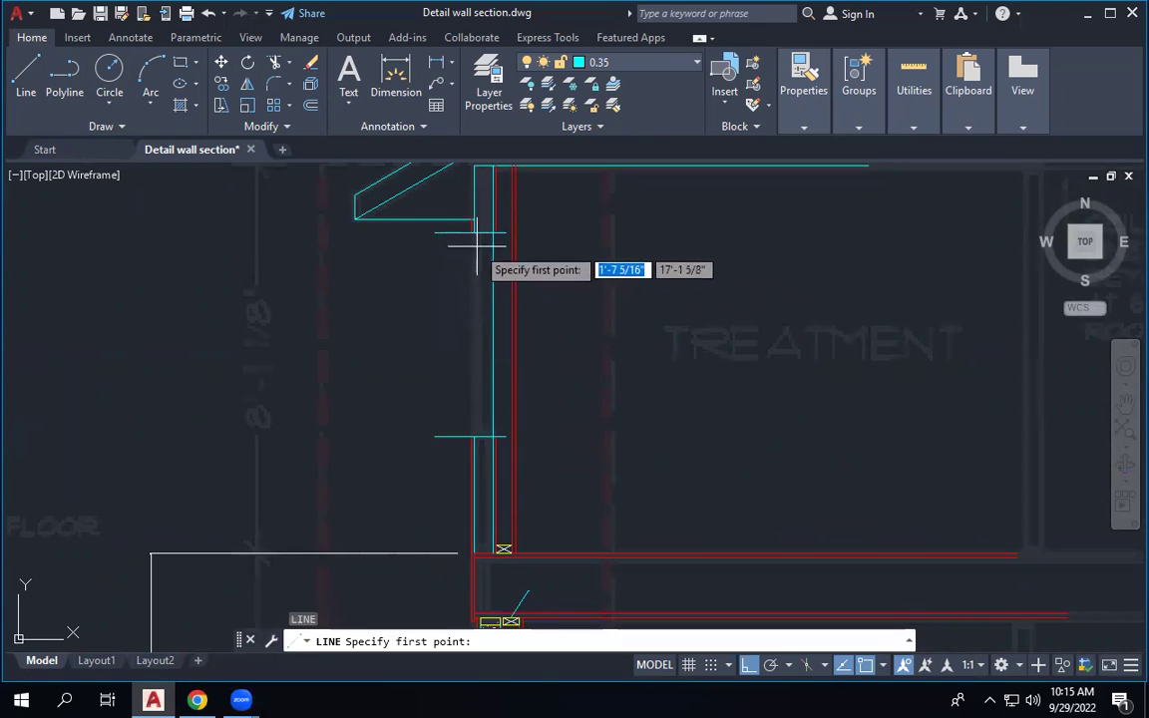
pyautogui.click(475, 232)
pyautogui.click(475, 436)
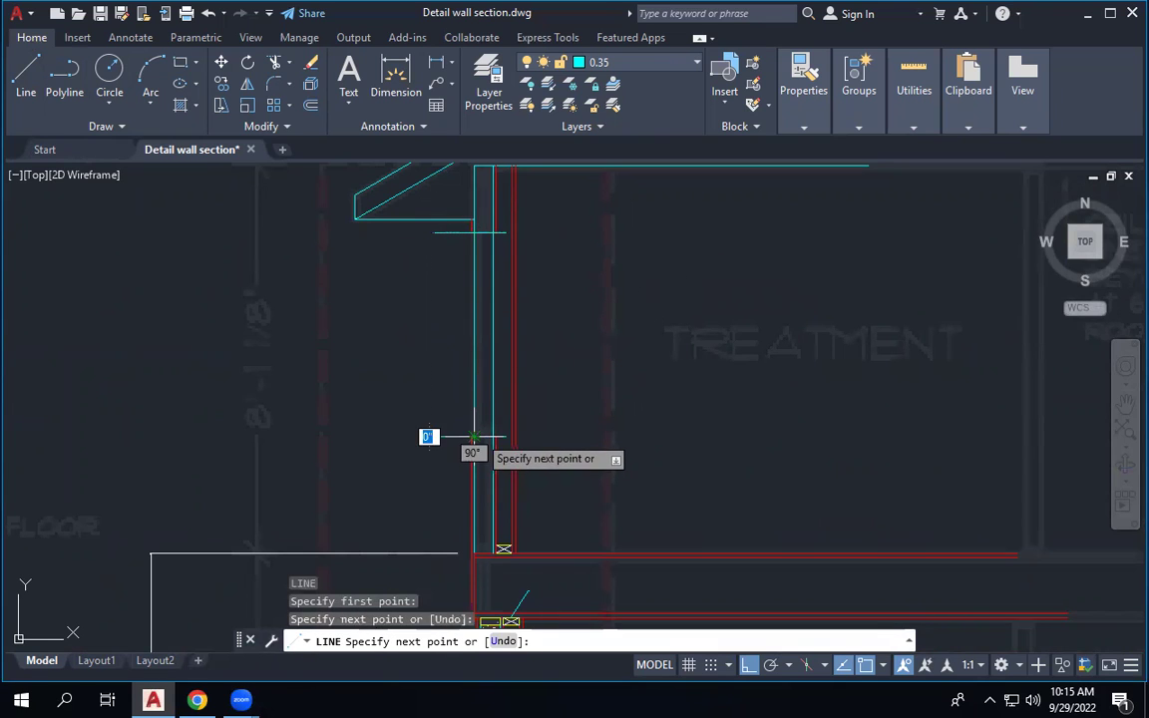
pyautogui.press('Escape')
pyautogui.press('Escape')
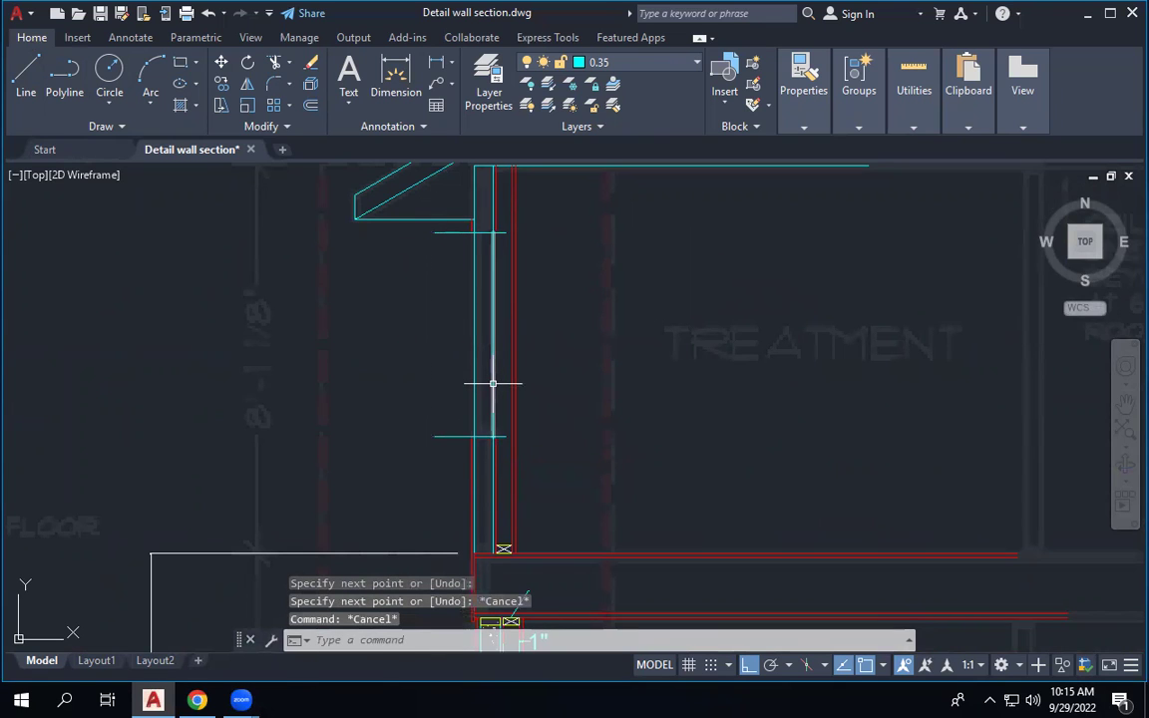
# Move the two vertical window lines between the sill and head to layer 0.2.
pyautogui.click(493, 386)
pyautogui.click(476, 368)
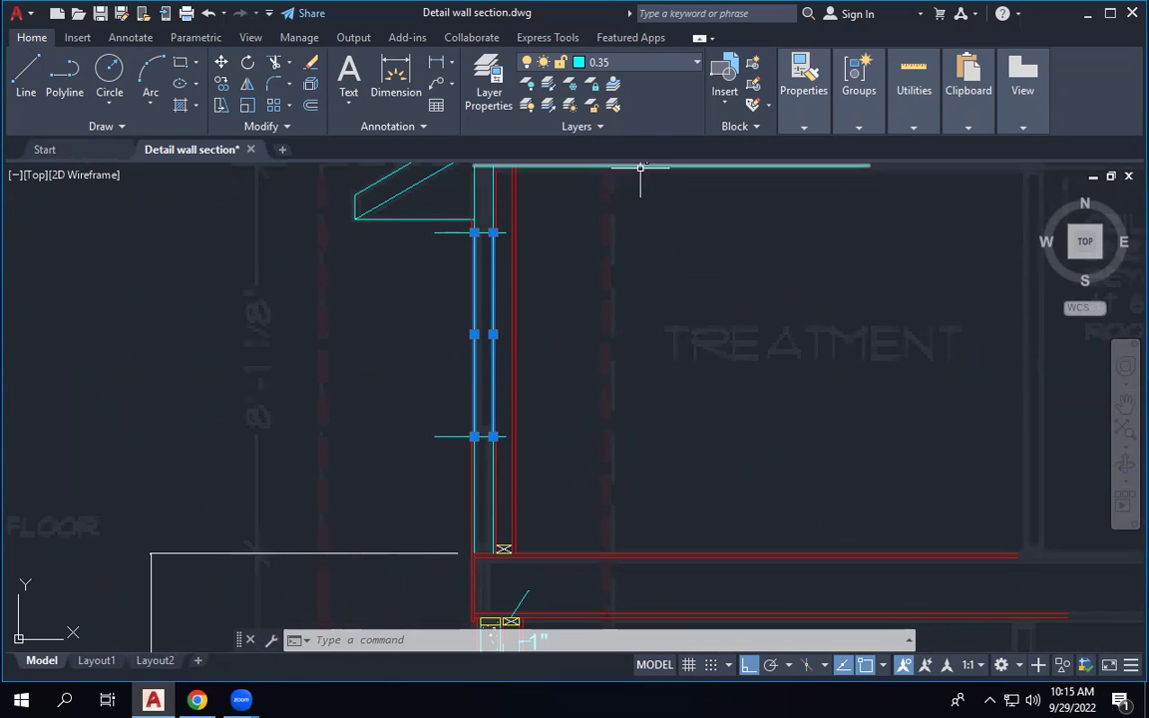
pyautogui.click(664, 62)
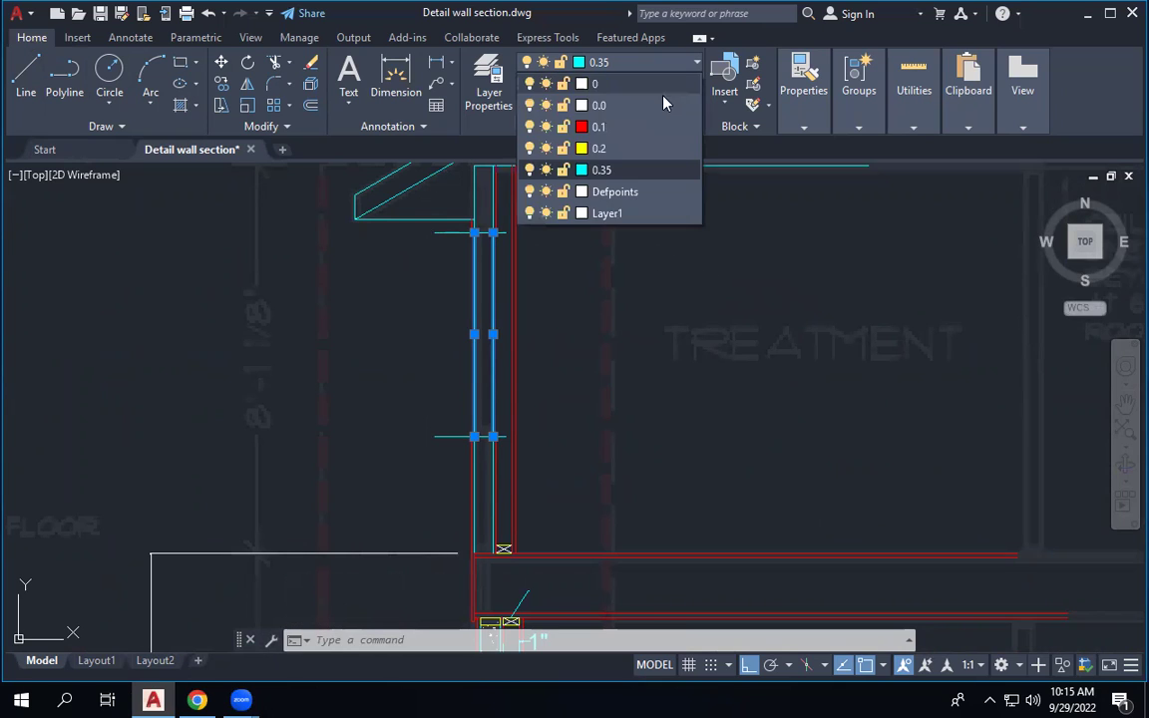
pyautogui.click(639, 151)
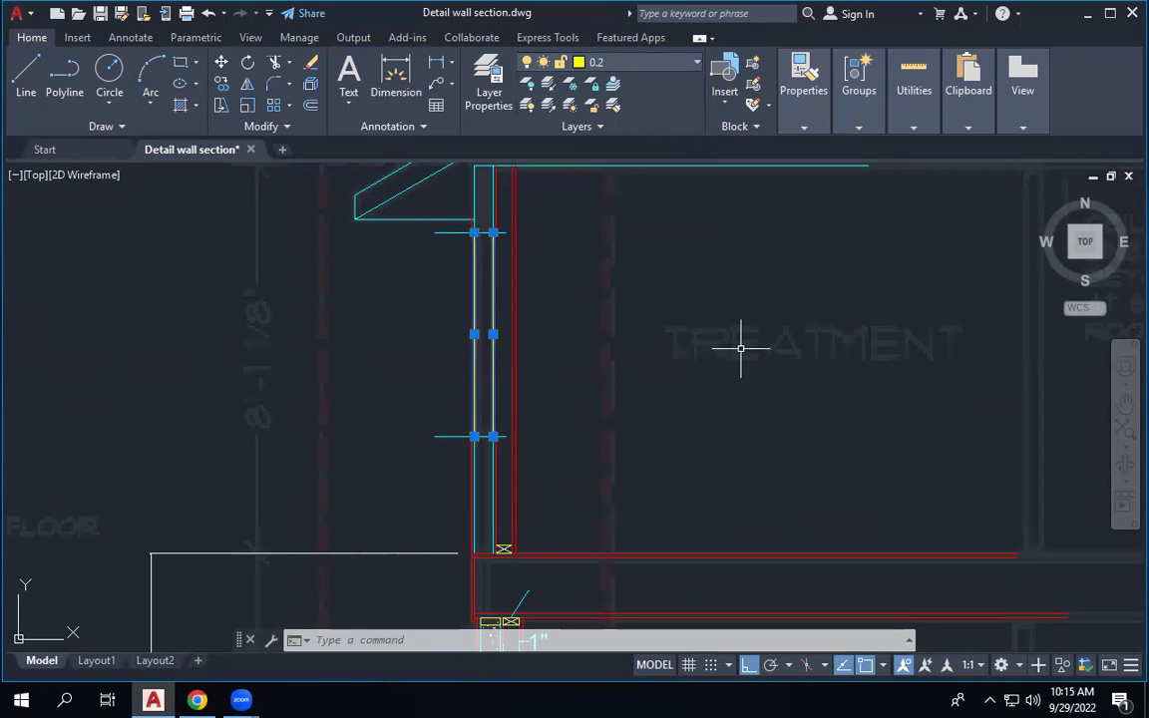
pyautogui.press('Escape')
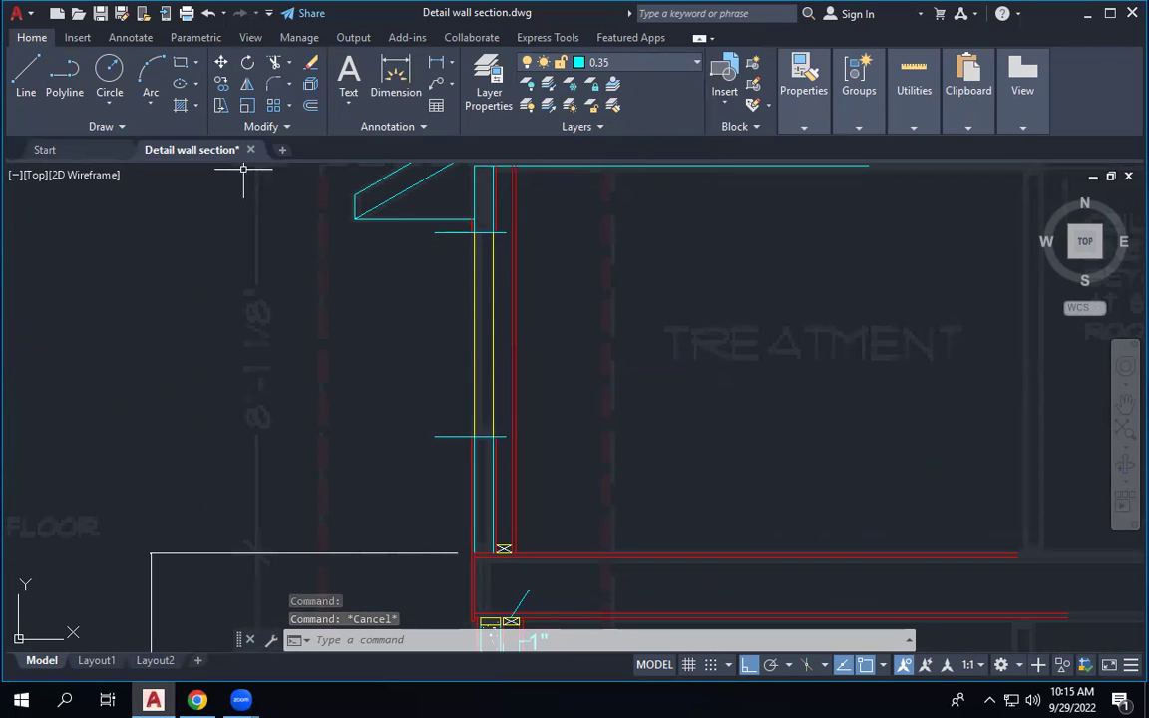
# Trim the sill and head lines in the gaps between the stud faces and the inner and outer sheathing lines.
pyautogui.click(273, 62)
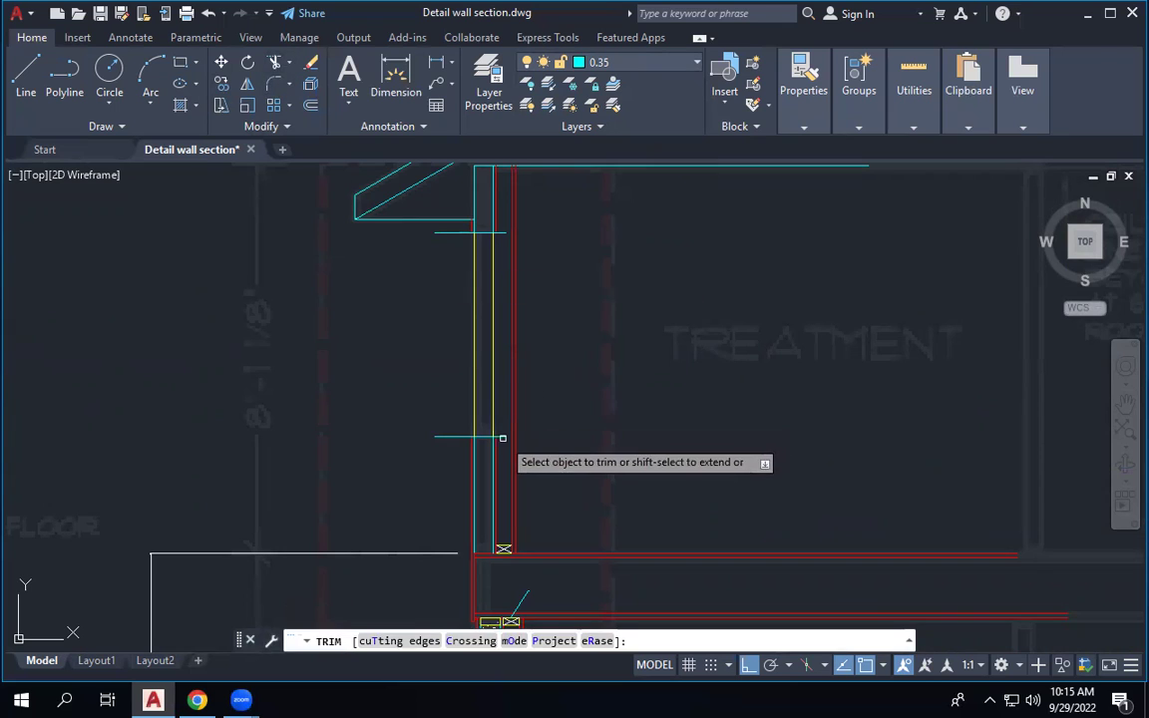
pyautogui.scroll(4, 504, 436)
pyautogui.scroll(4, 485, 434)
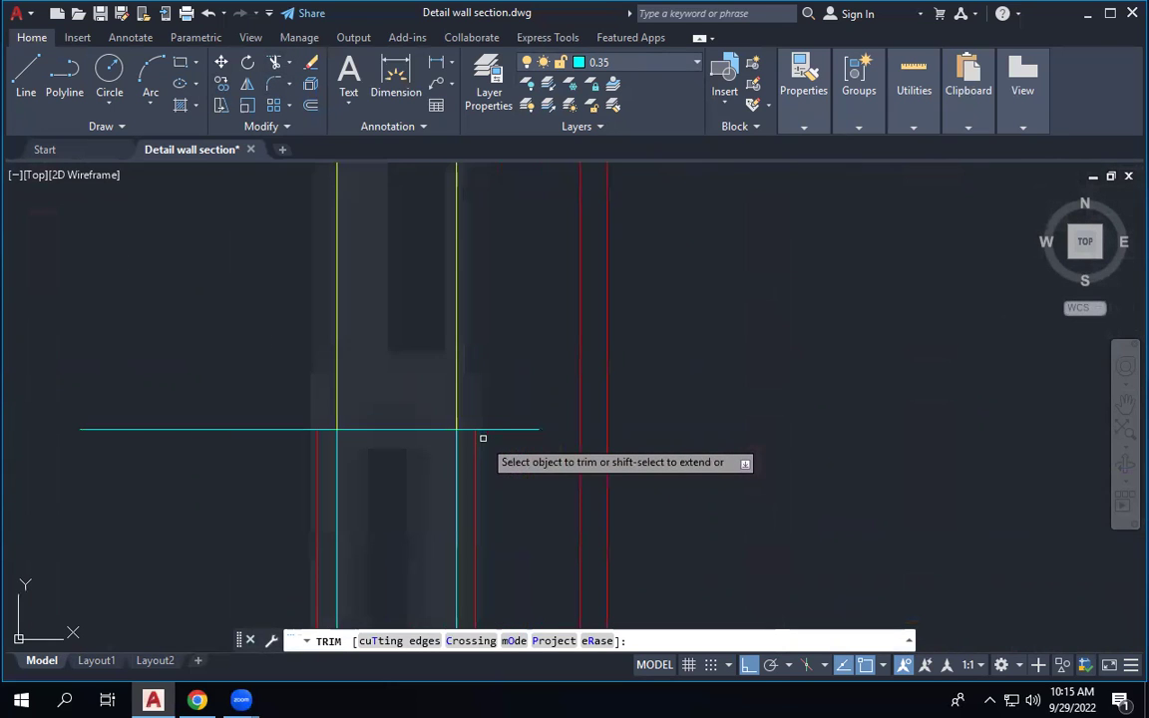
pyautogui.click(468, 429)
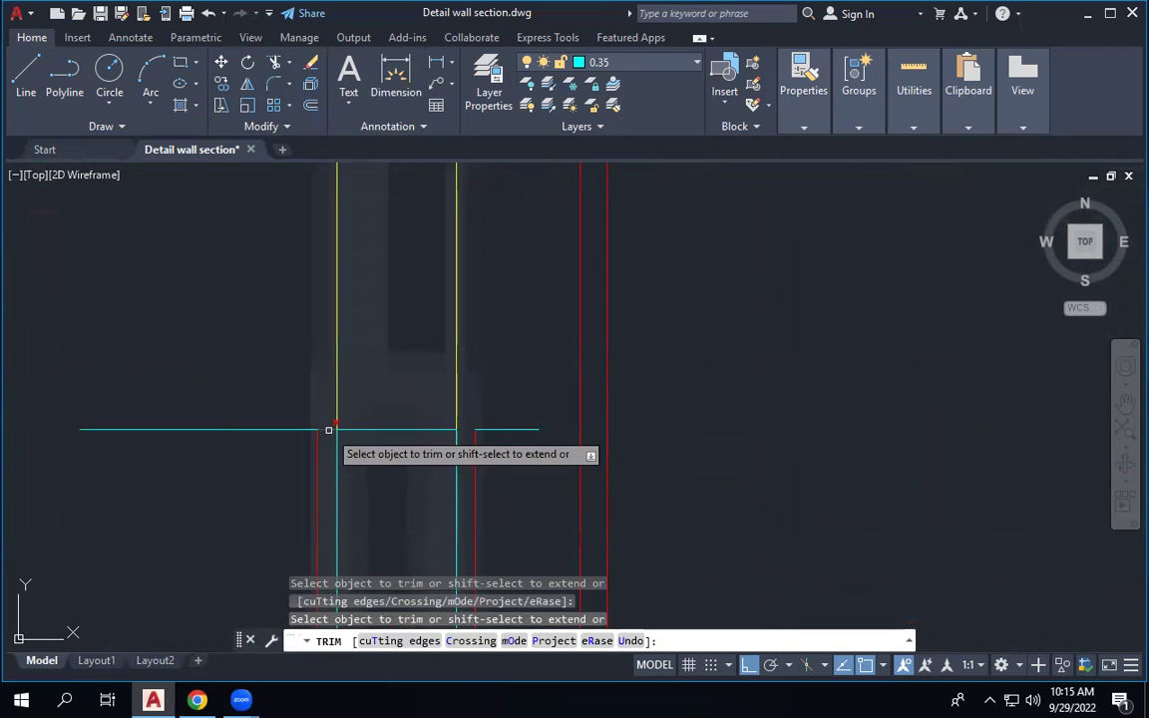
pyautogui.scroll(-6, 356, 446)
pyautogui.scroll(5, 404, 427)
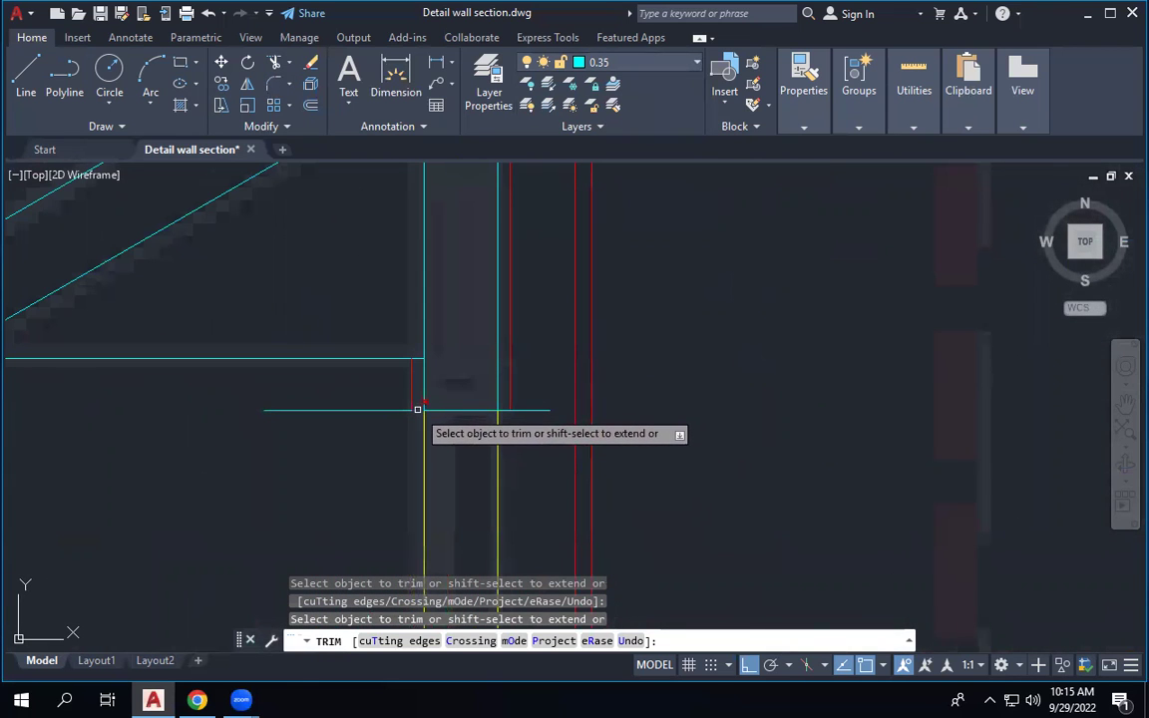
pyautogui.click(418, 409)
pyautogui.click(505, 409)
pyautogui.press('Escape')
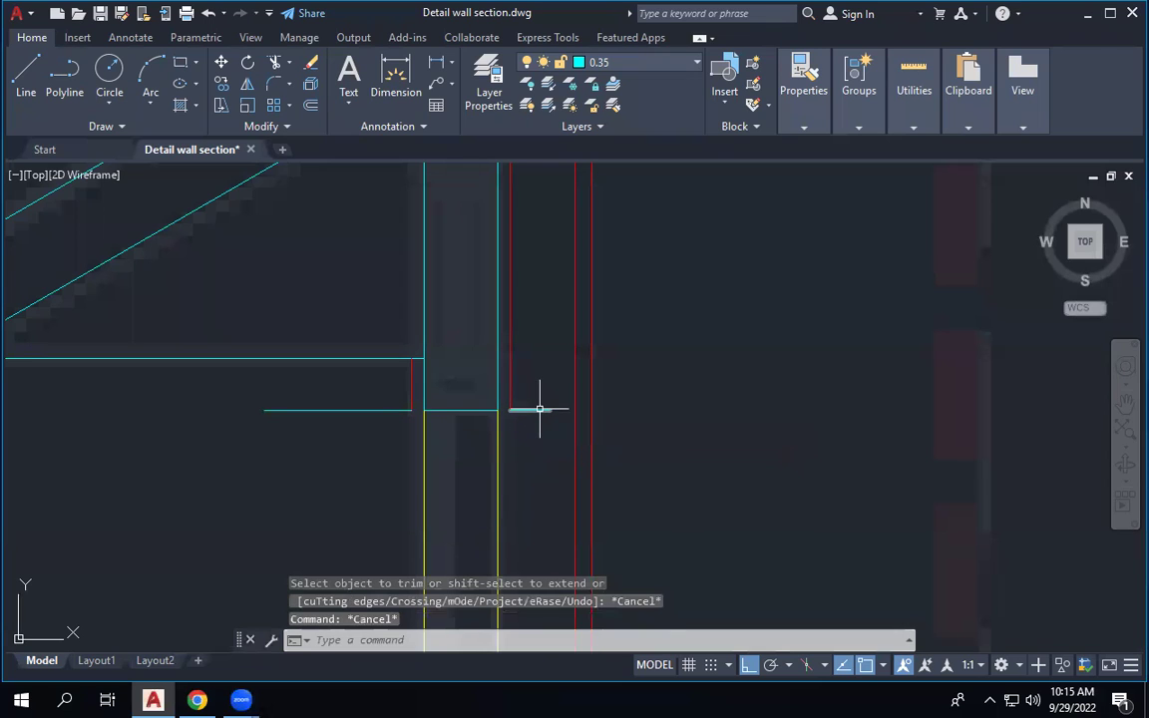
# Erase the leftover stubs of the head line on both sides of the stud wall.
pyautogui.click(526, 409)
pyautogui.press('Delete')
pyautogui.click(379, 409)
pyautogui.press('Delete')
pyautogui.scroll(-5, 504, 352)
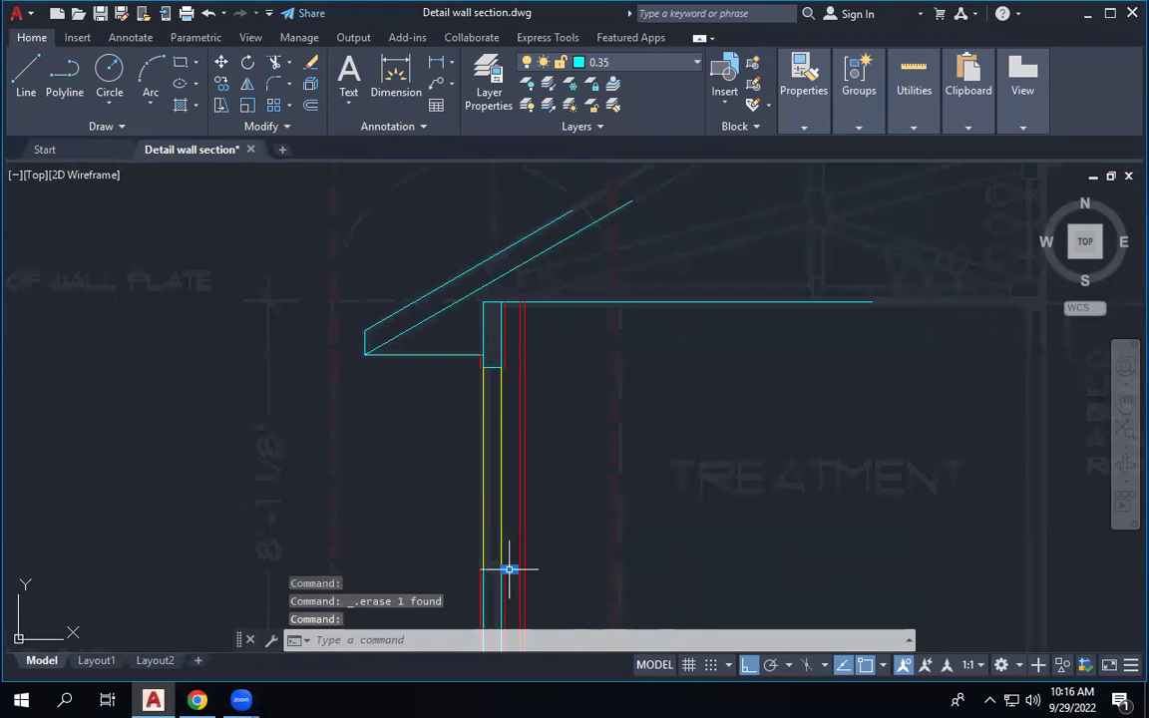
pyautogui.scroll(3, 493, 577)
pyautogui.moveTo(441, 445); pyautogui.dragTo(443, 441, button='middle')
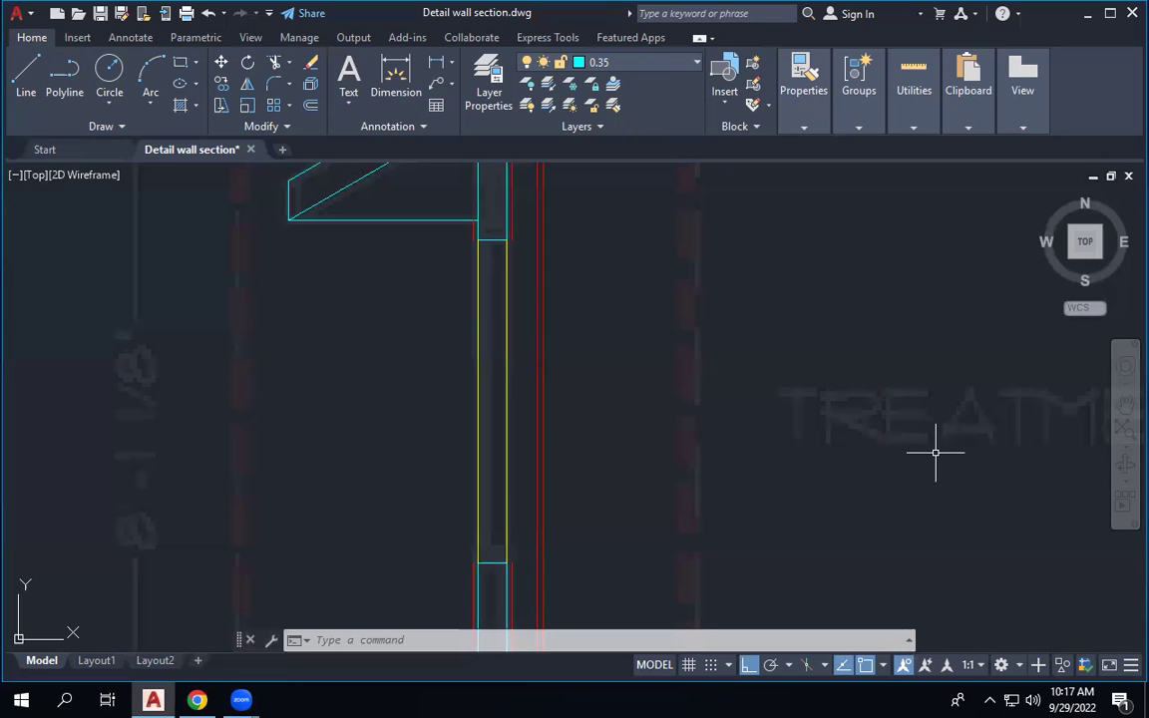
# Move the short outer sheathing line between the soffit and window head 1" outward from the wall.
pyautogui.scroll(6, 487, 200)
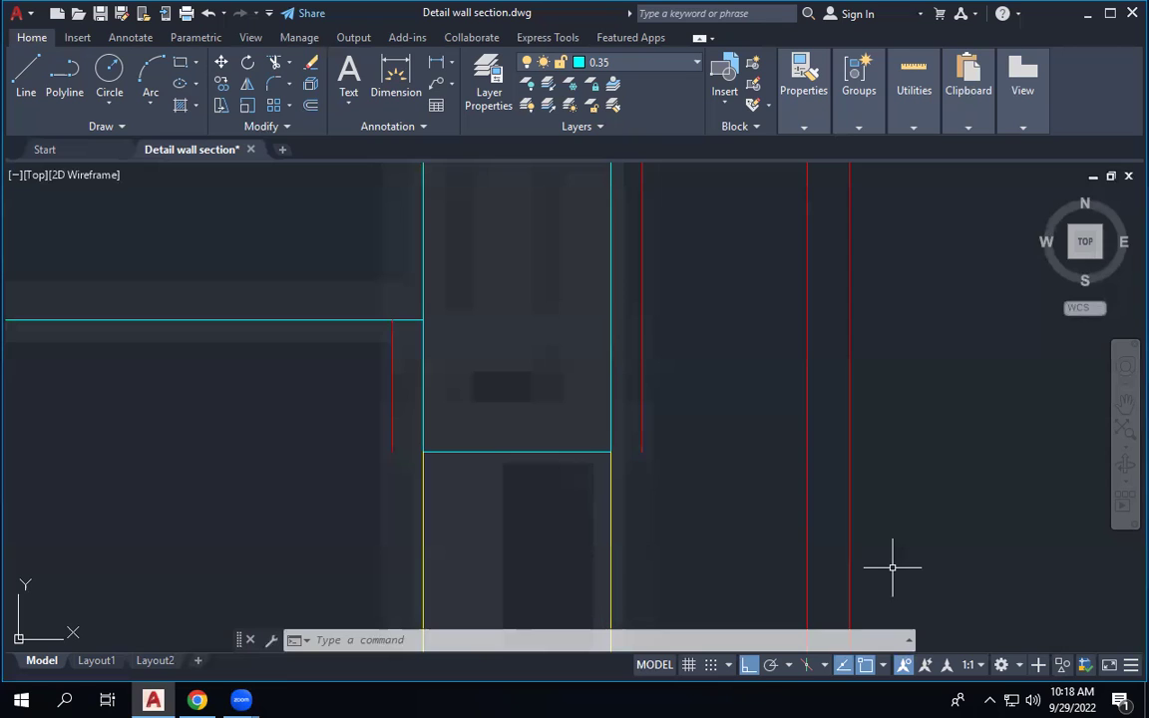
pyautogui.click(392, 399)
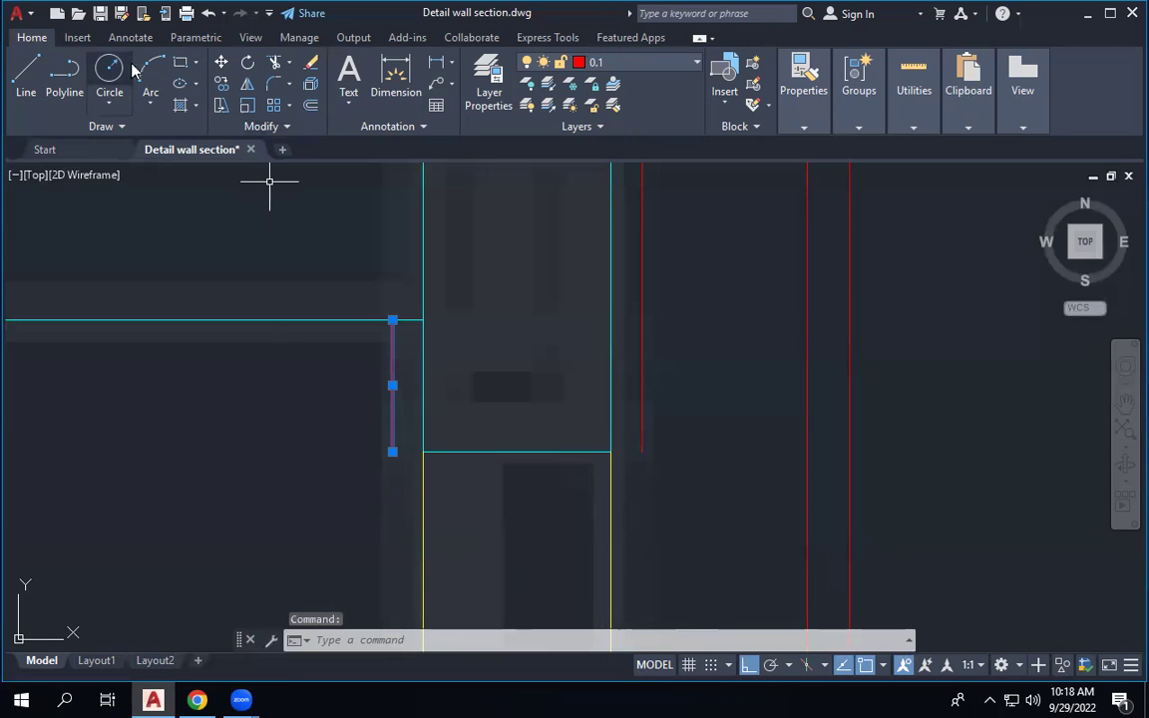
pyautogui.click(220, 61)
pyautogui.click(512, 320)
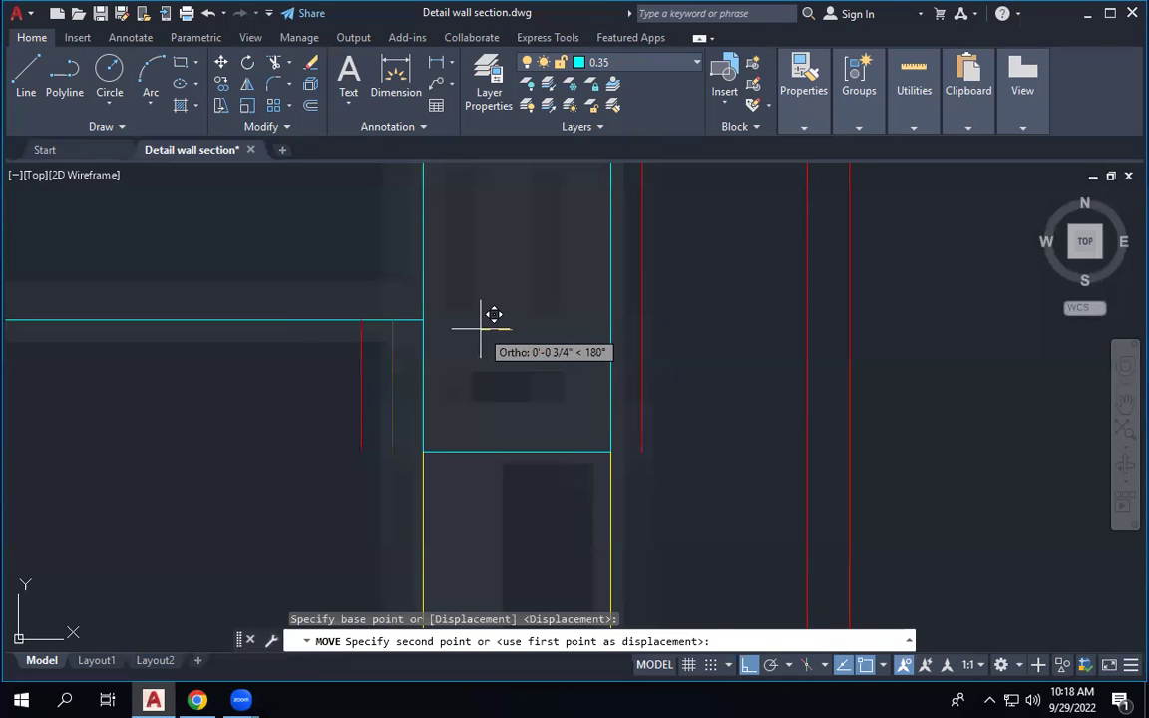
pyautogui.write('1"')
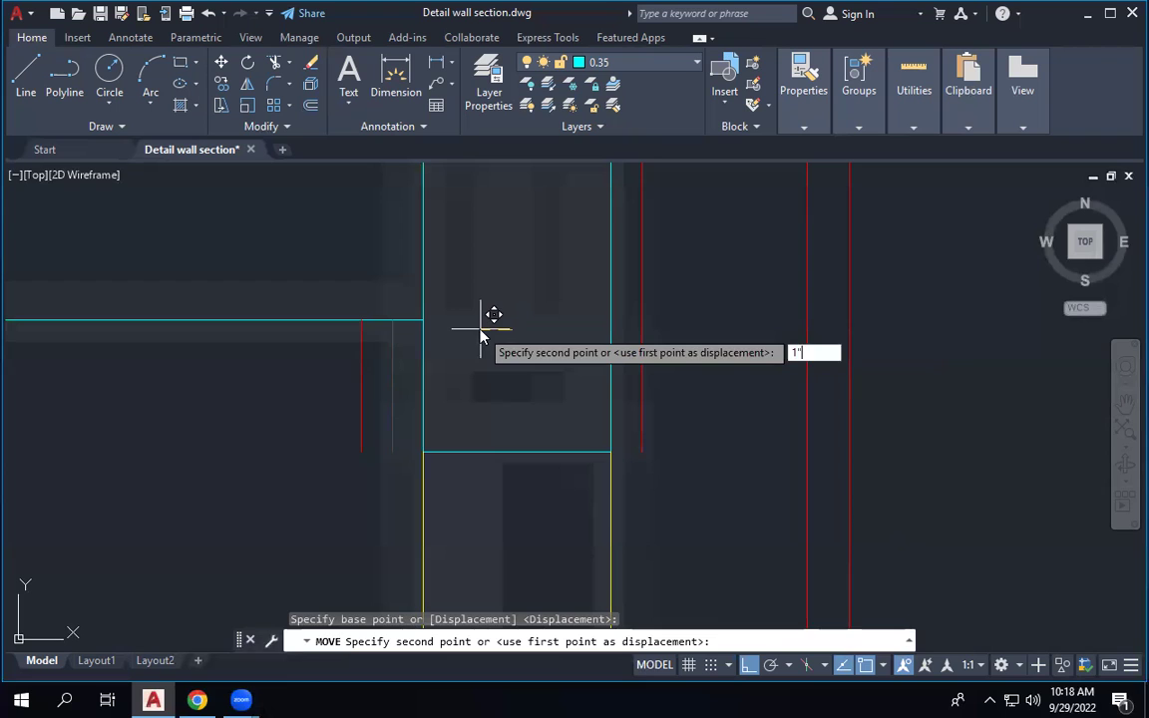
pyautogui.press('Return')
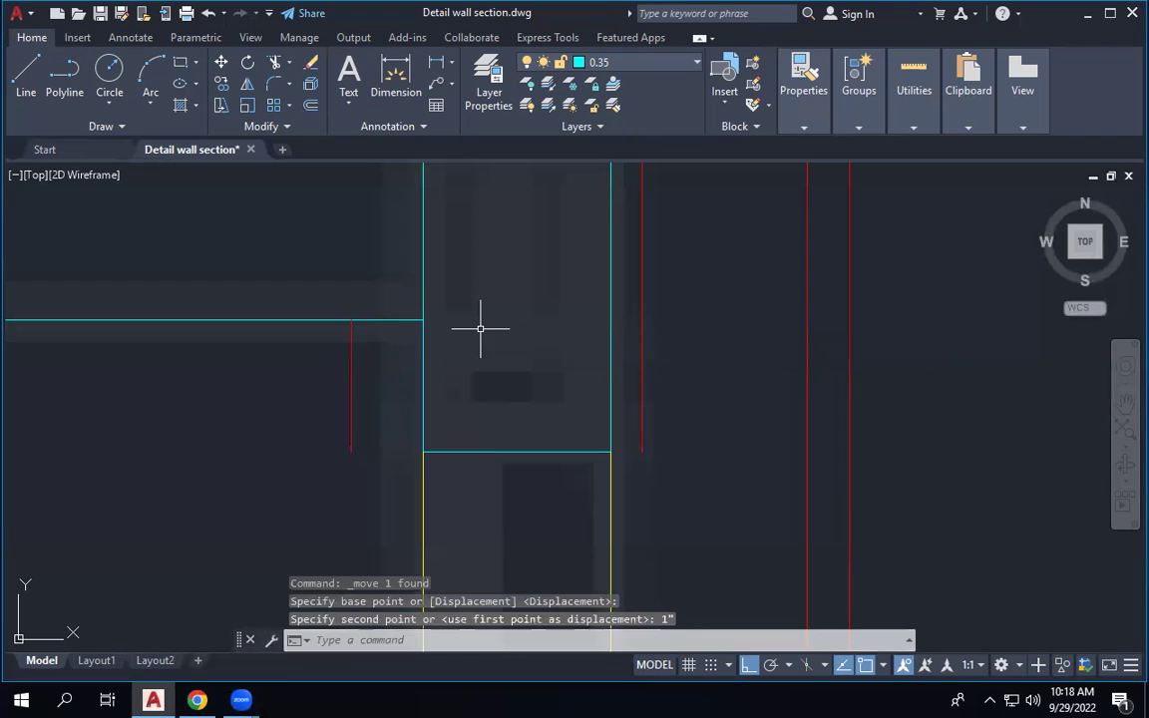
# Draw a horizontal polyline from the lower end of the moved sheathing line to the outer stud face at the window head.
pyautogui.click(61, 75)
pyautogui.click(350, 452)
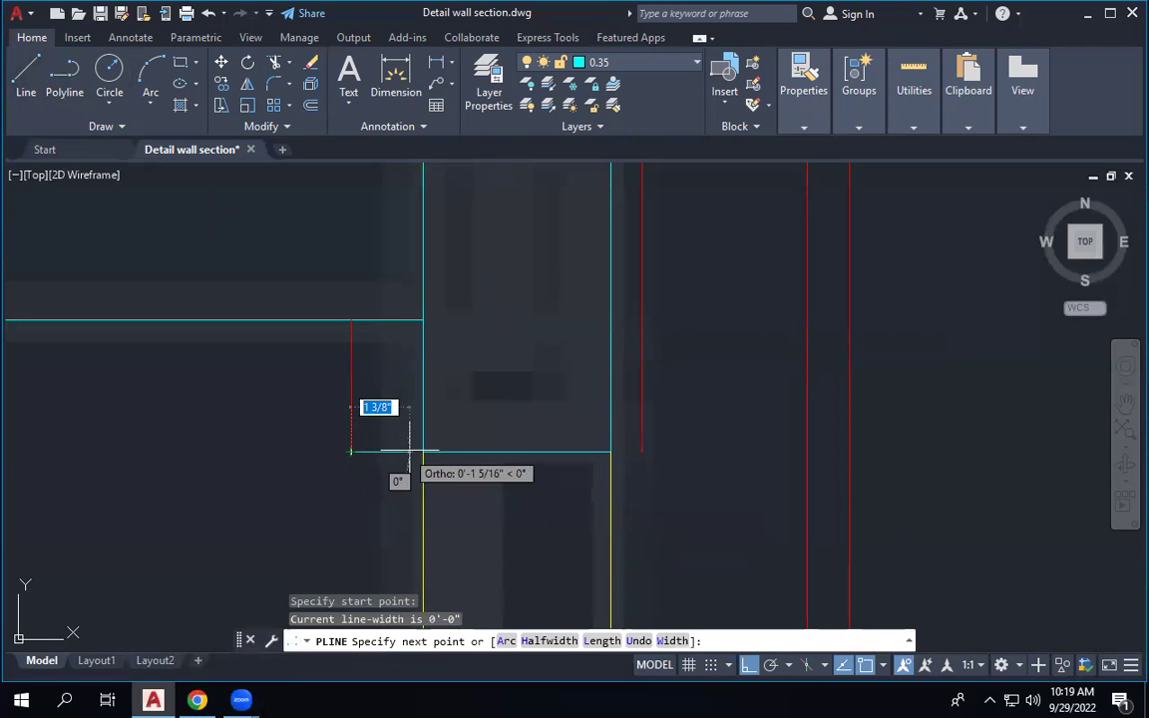
pyautogui.click(423, 452)
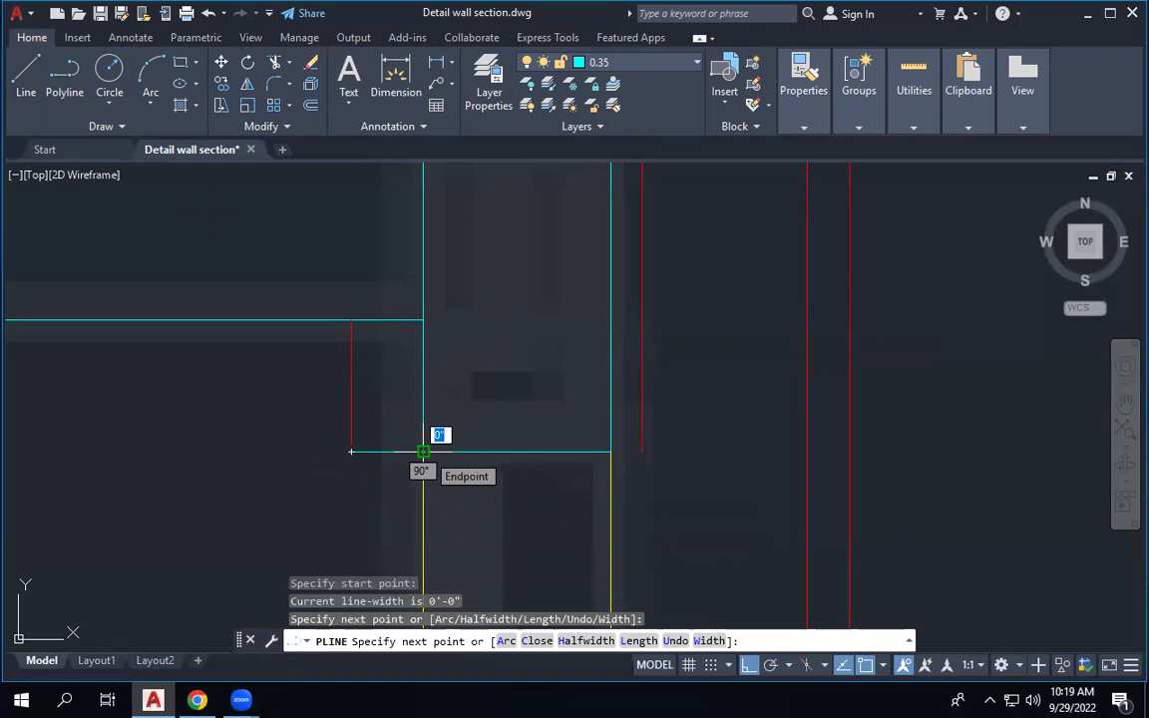
pyautogui.press('Escape')
# Match the new horizontal polyline's properties to the short outer sheathing line on layer 0.1.
pyautogui.write('Ma')
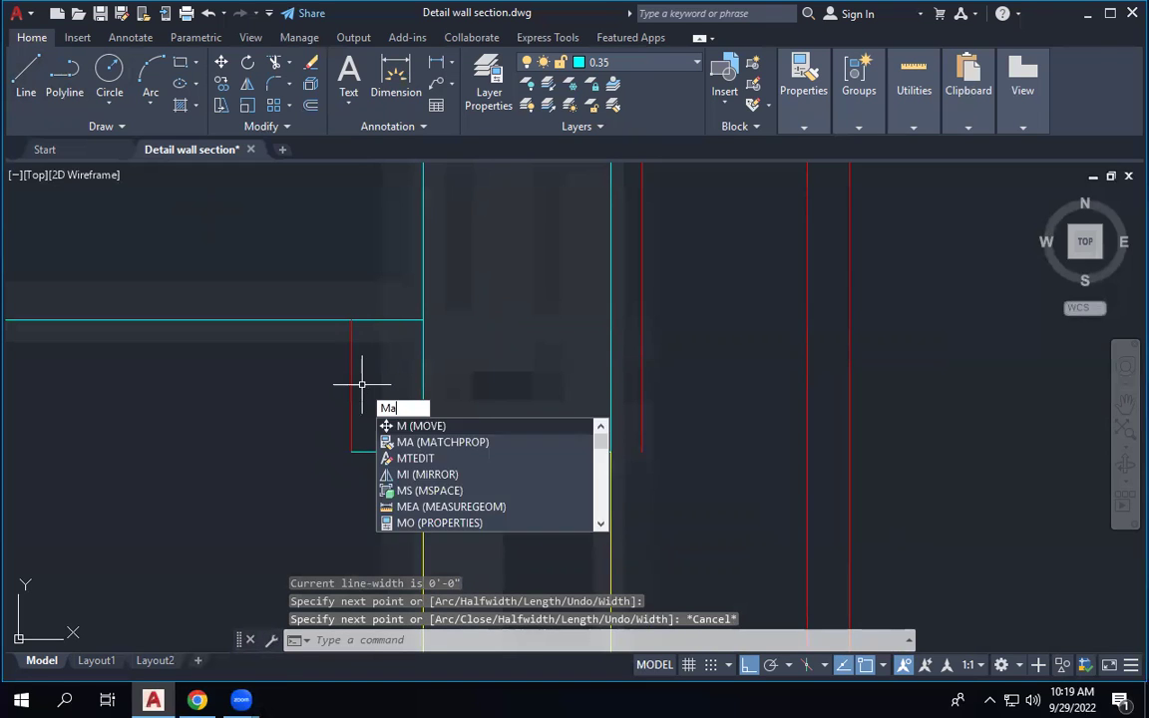
pyautogui.press('Return')
pyautogui.click(350, 431)
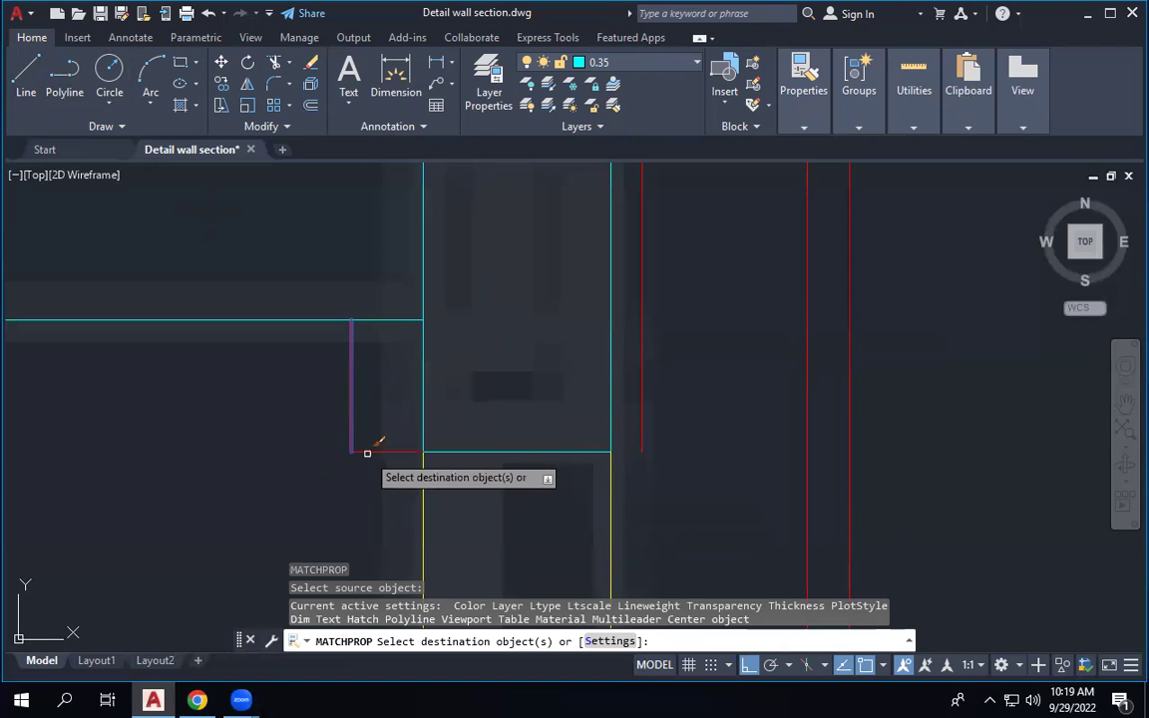
pyautogui.click(391, 452)
pyautogui.press('Escape')
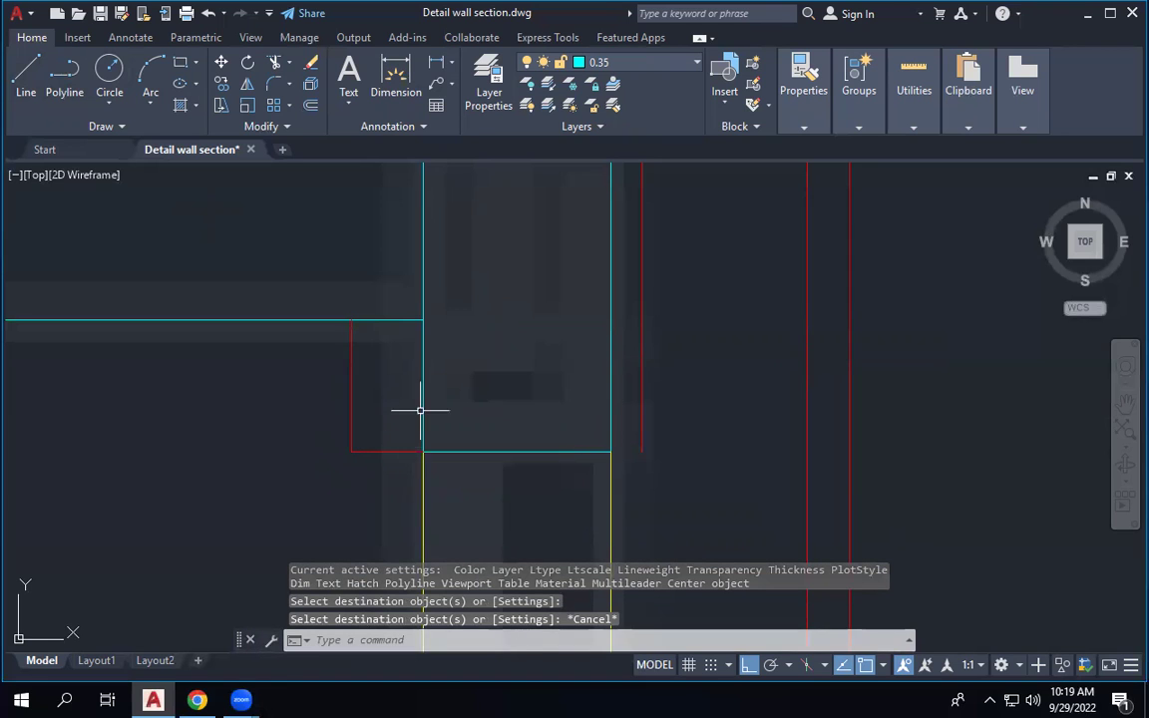
pyautogui.scroll(-4, 519, 326)
pyautogui.scroll(4, 517, 326)
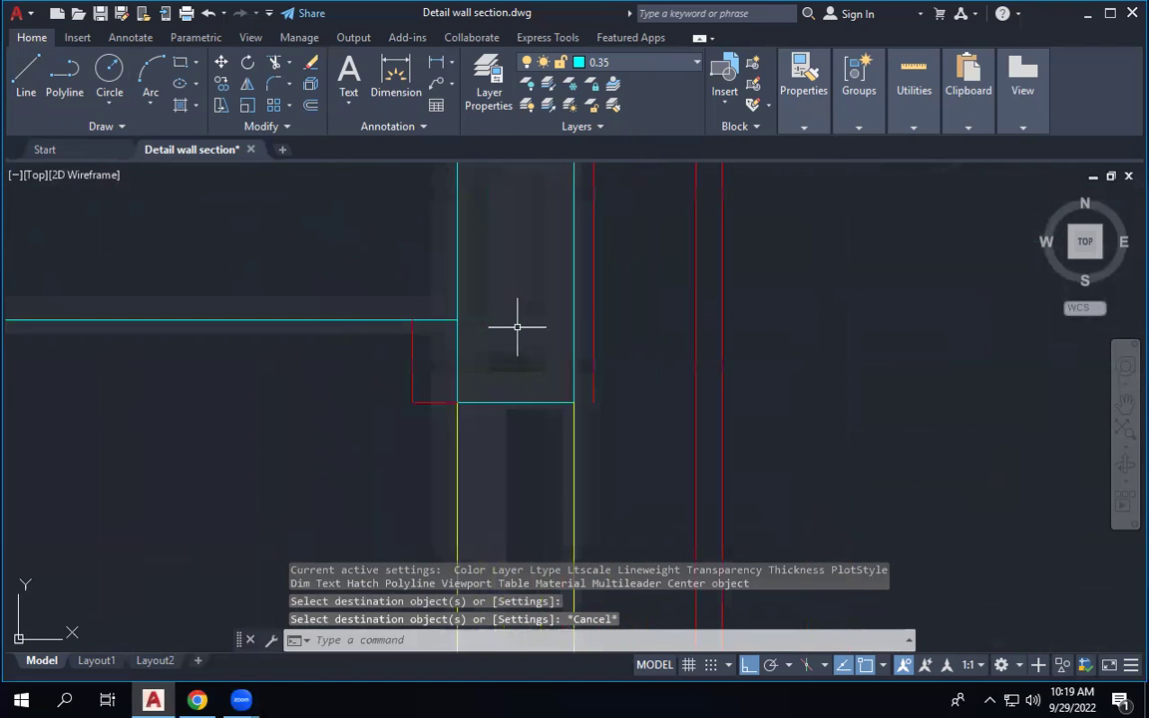
pyautogui.click(441, 398)
pyautogui.click(403, 296)
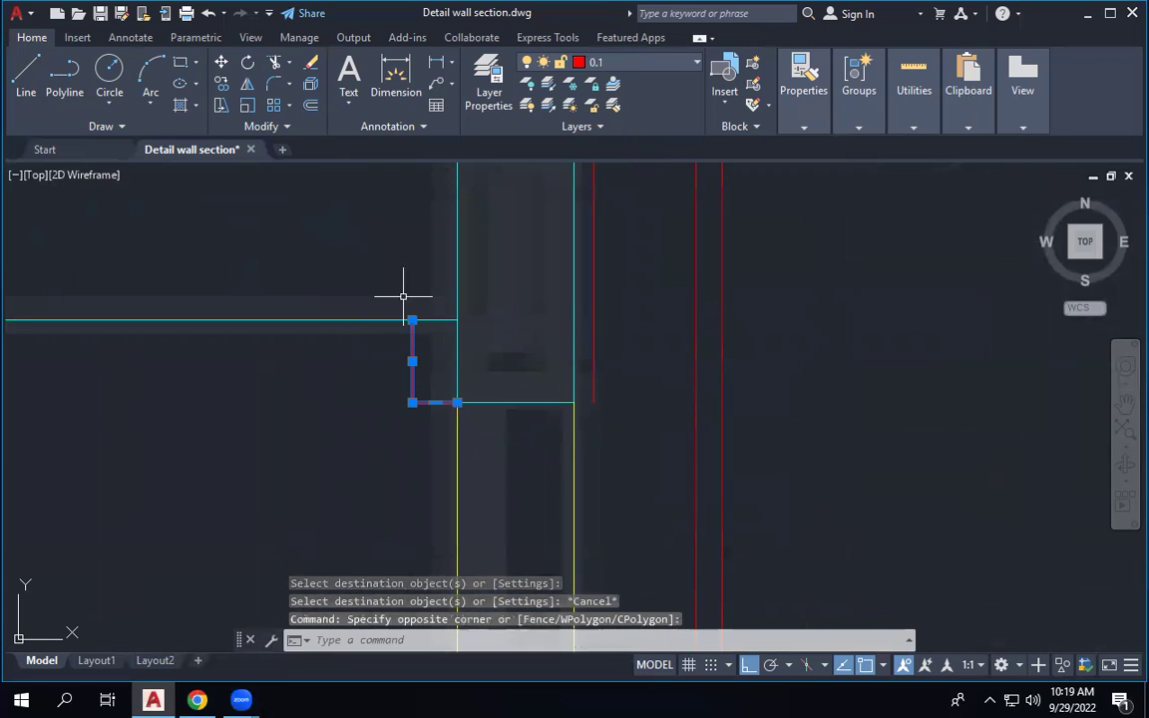
pyautogui.press('Escape')
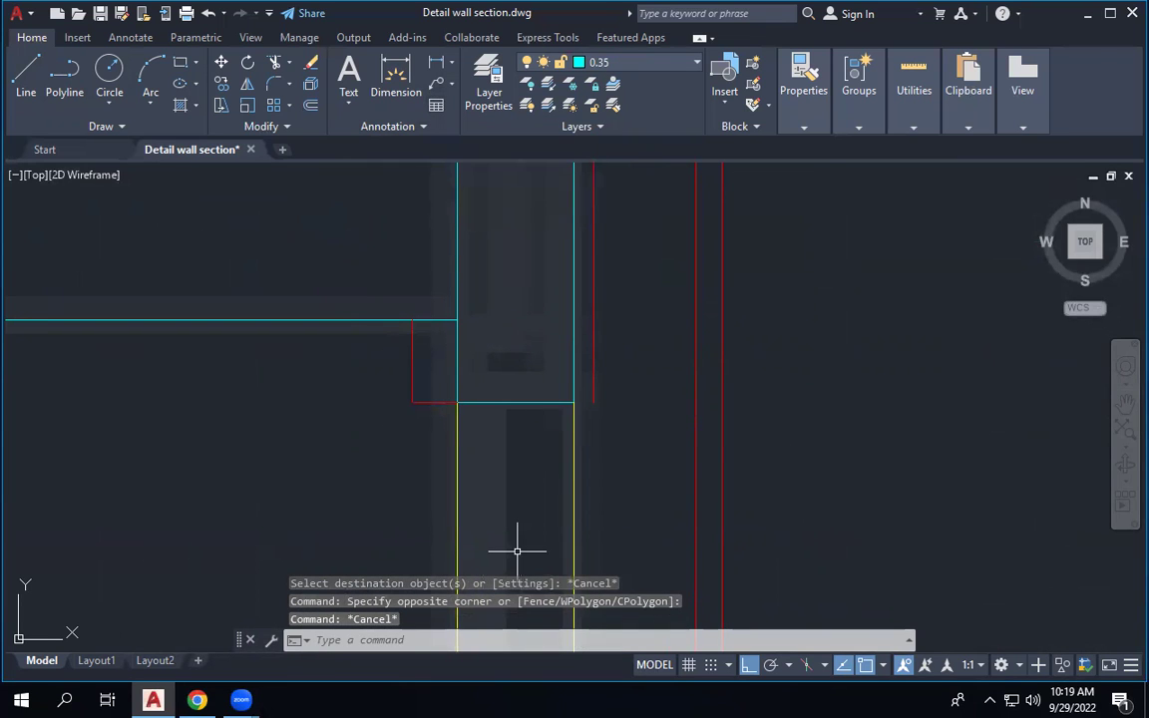
pyautogui.scroll(-5, 516, 284)
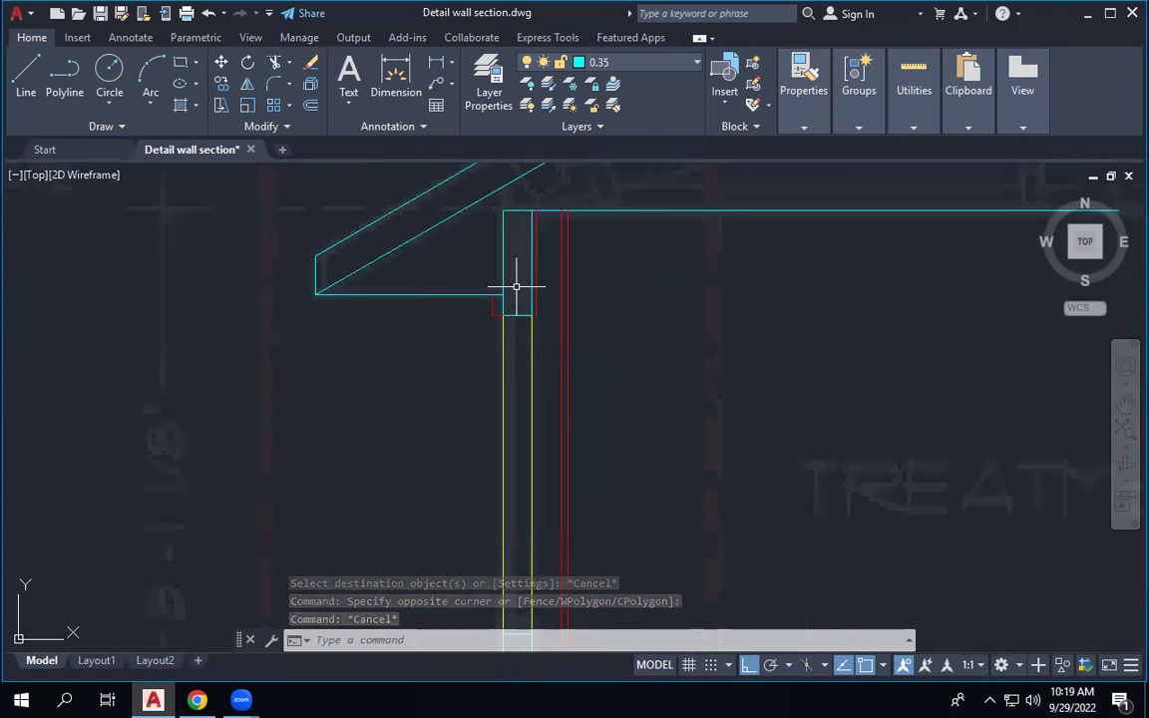
pyautogui.scroll(2, 578, 290)
pyautogui.scroll(3, 511, 291)
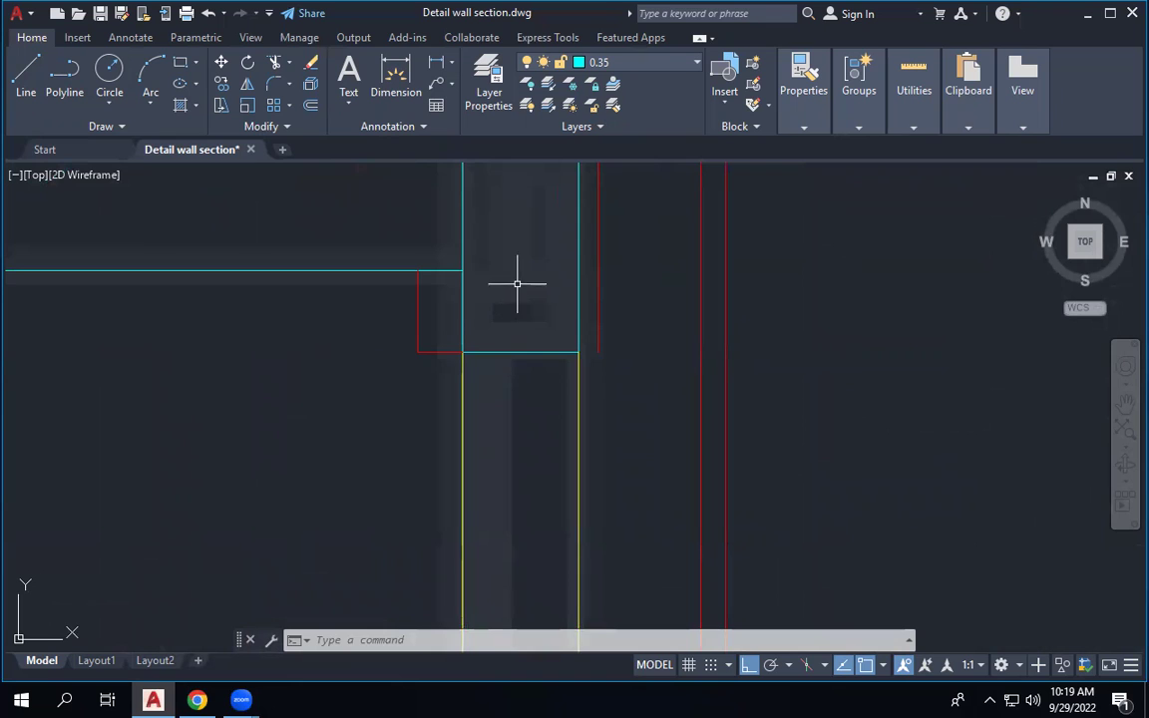
pyautogui.scroll(3, 427, 357)
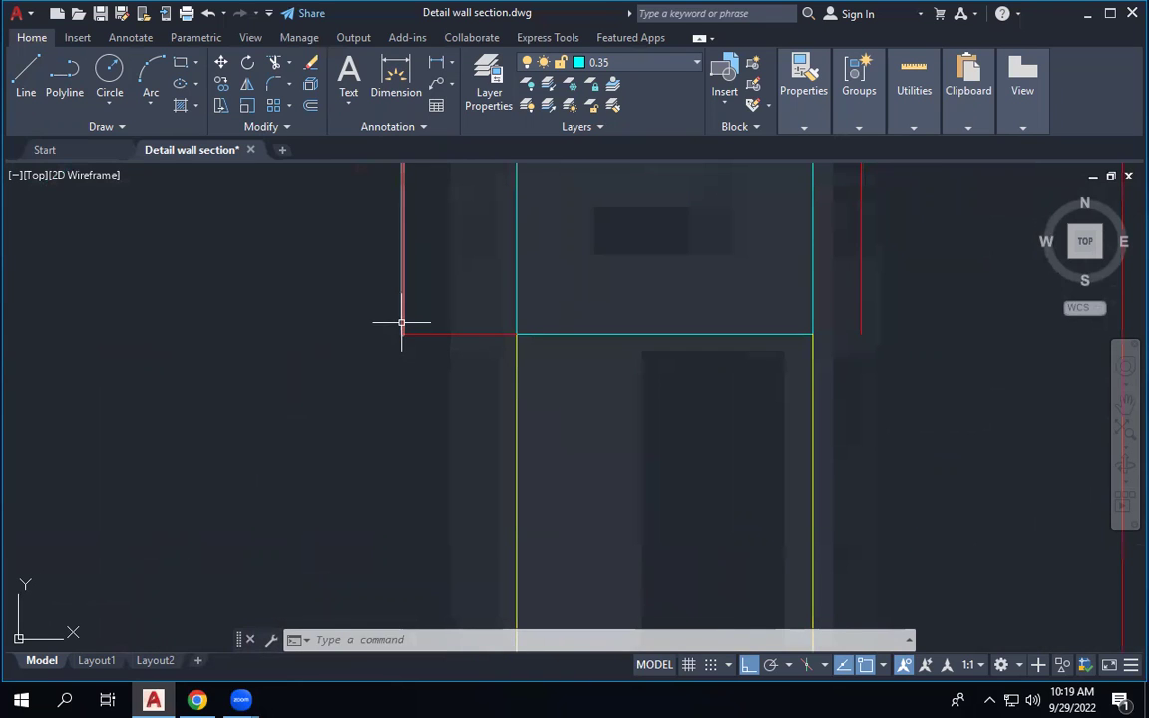
pyautogui.click(400, 325)
pyautogui.moveTo(403, 335)
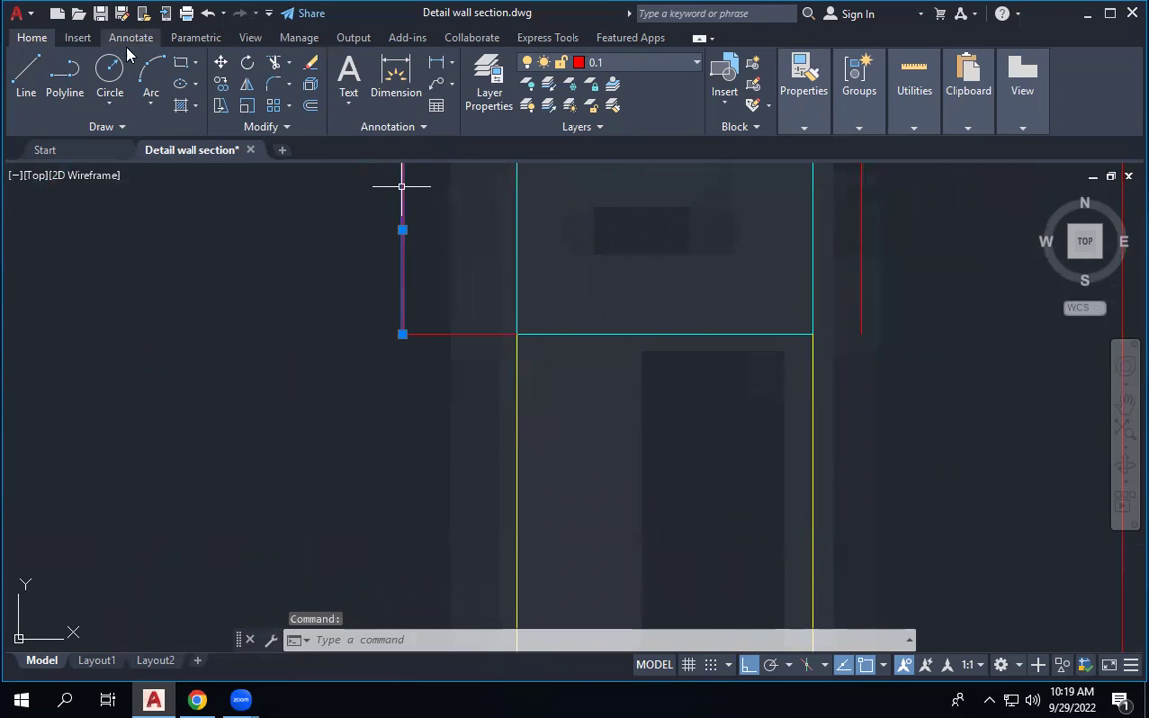
pyautogui.click(62, 76)
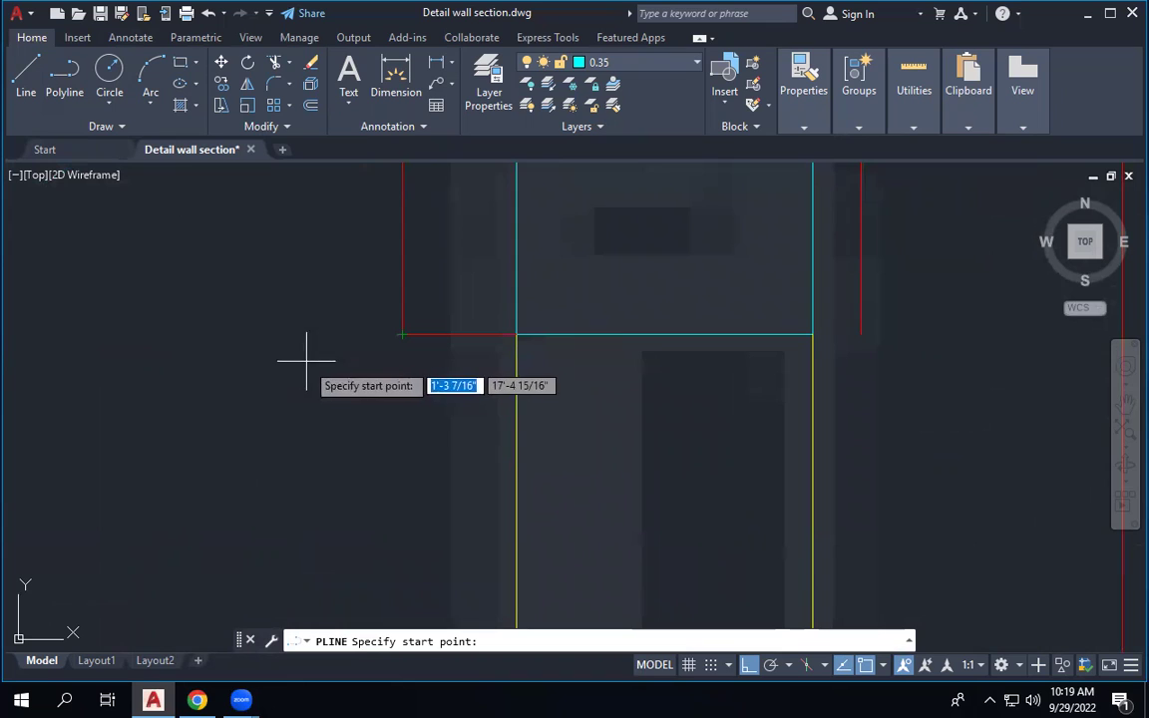
pyautogui.press('Escape')
pyautogui.press('Escape')
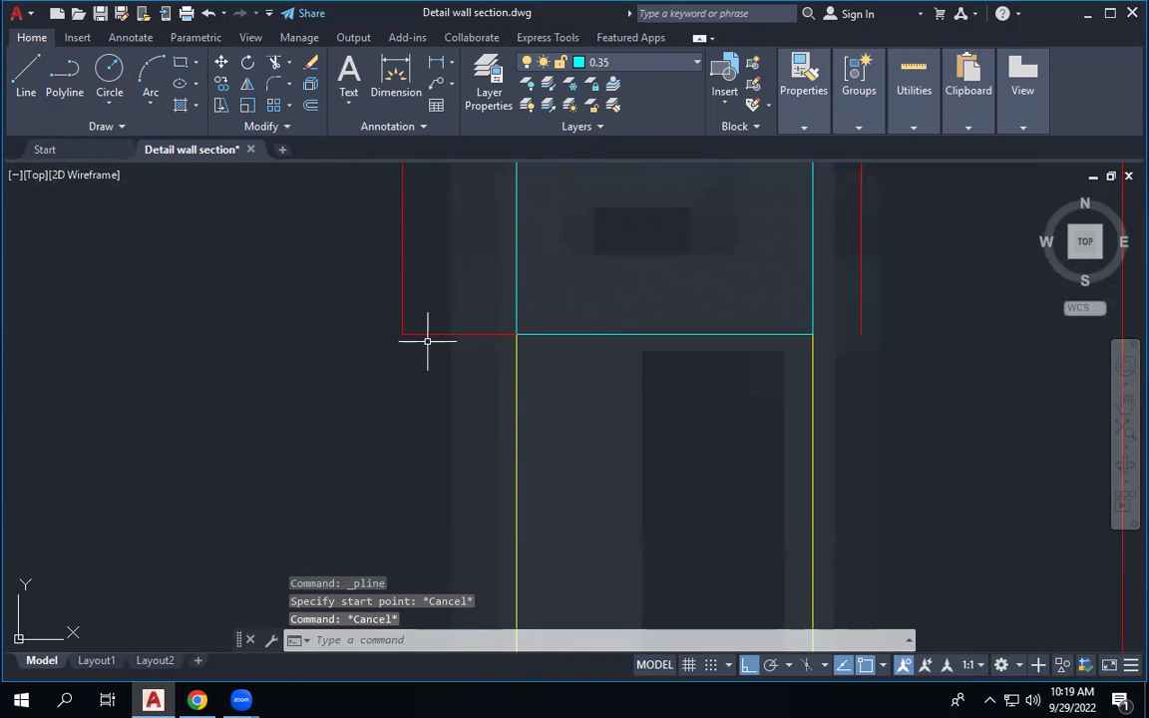
# Draw a narrow U-shaped polyline hanging 1" down from the outer corner of the head trim and returning up to its underside.
pyautogui.click(66, 76)
pyautogui.click(402, 334)
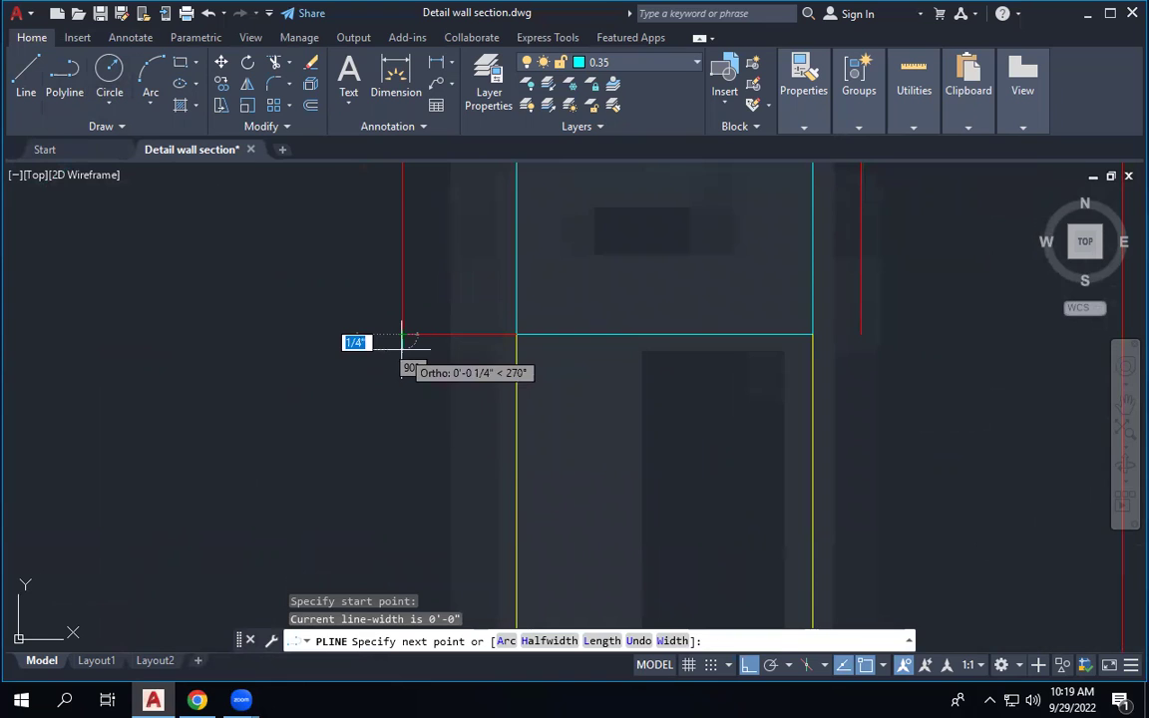
pyautogui.write('1')
pyautogui.press('Return')
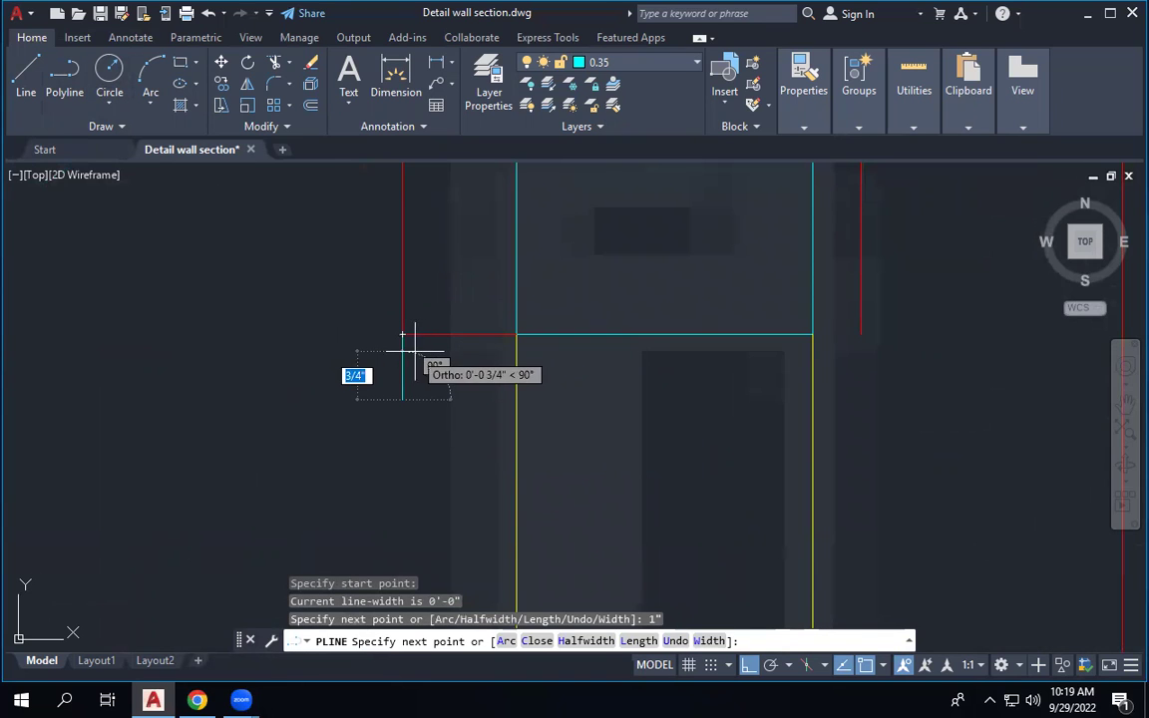
pyautogui.click(434, 399)
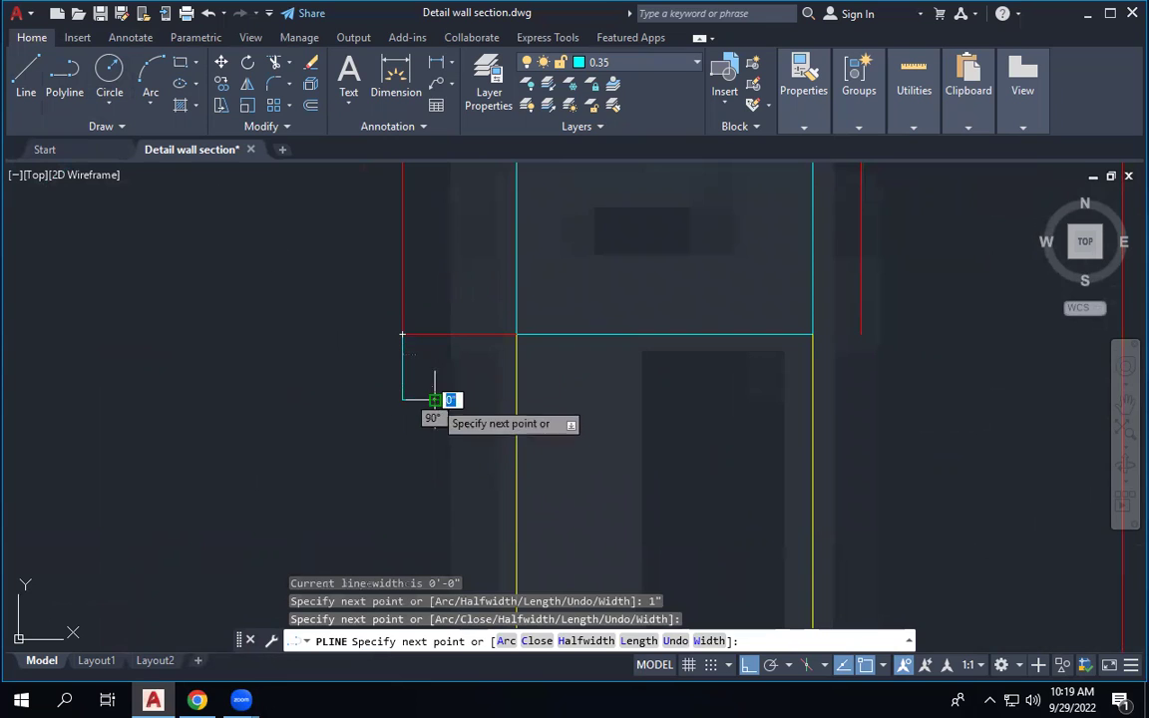
pyautogui.click(434, 334)
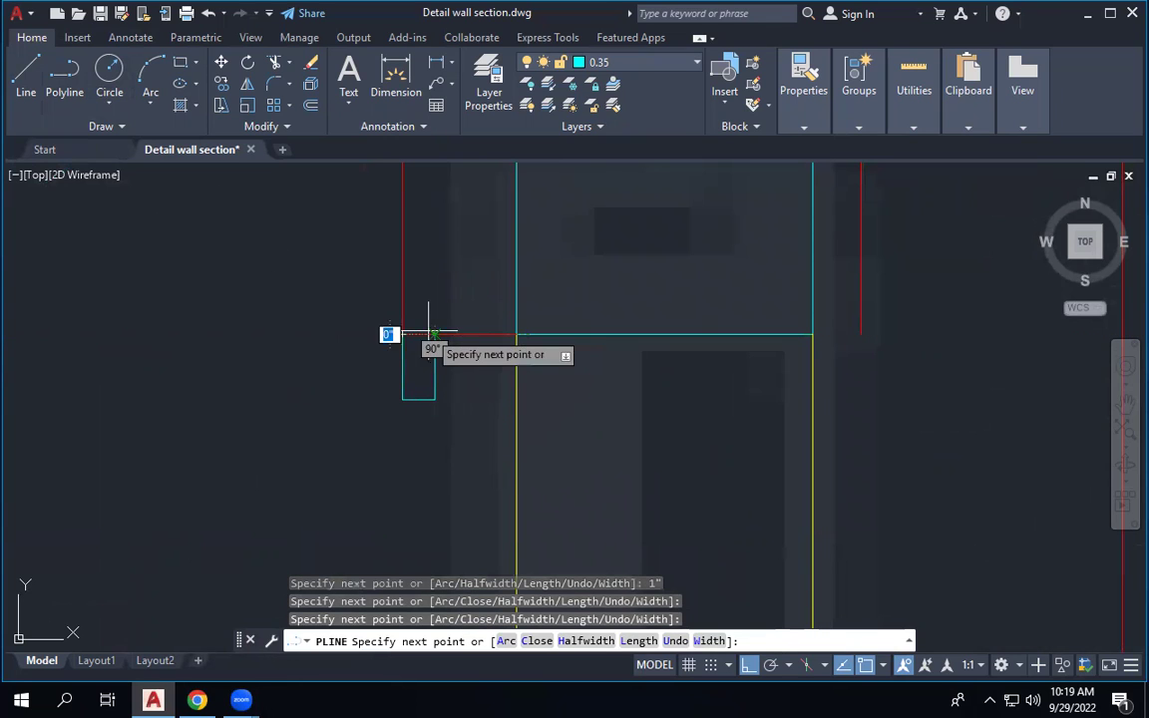
pyautogui.press('Escape')
pyautogui.press('Escape')
# Stretch the outer end of the horizontal head trim line back to the inner leg of the U-shaped polyline.
pyautogui.click(462, 335)
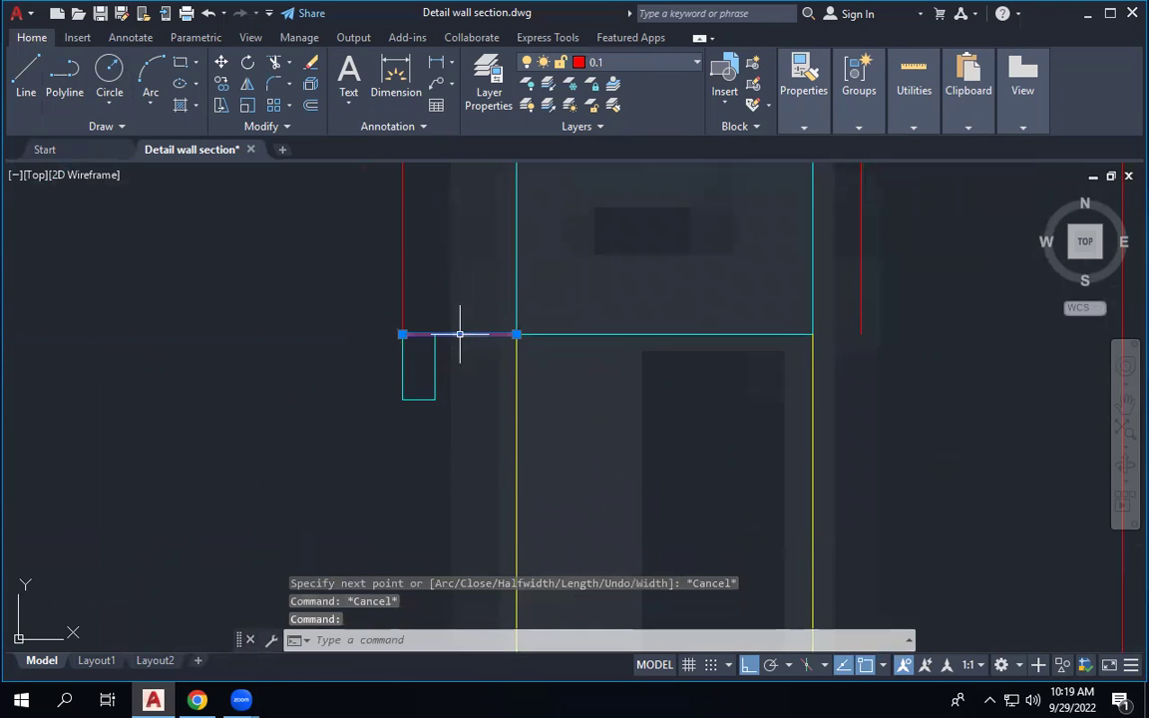
pyautogui.click(403, 335)
pyautogui.press('Escape')
pyautogui.press('Escape')
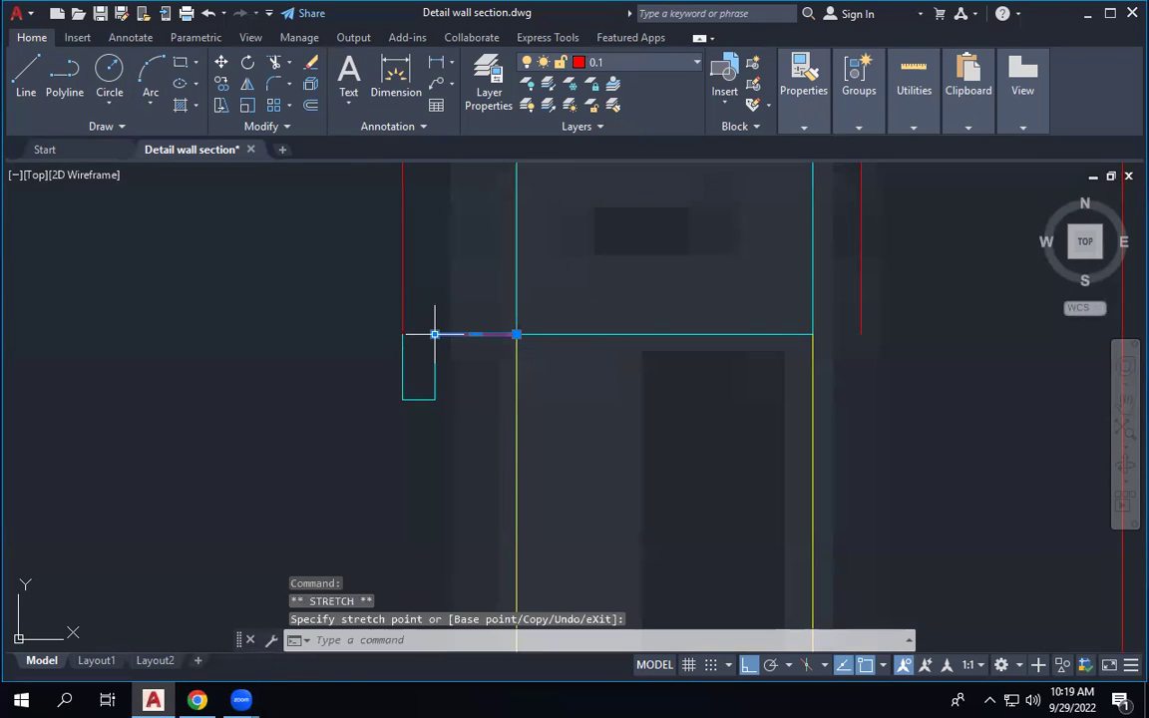
# Match the U-shaped polyline's properties to the horizontal head trim line on layer 0.1.
pyautogui.write('ma')
pyautogui.press('Return')
pyautogui.click(456, 334)
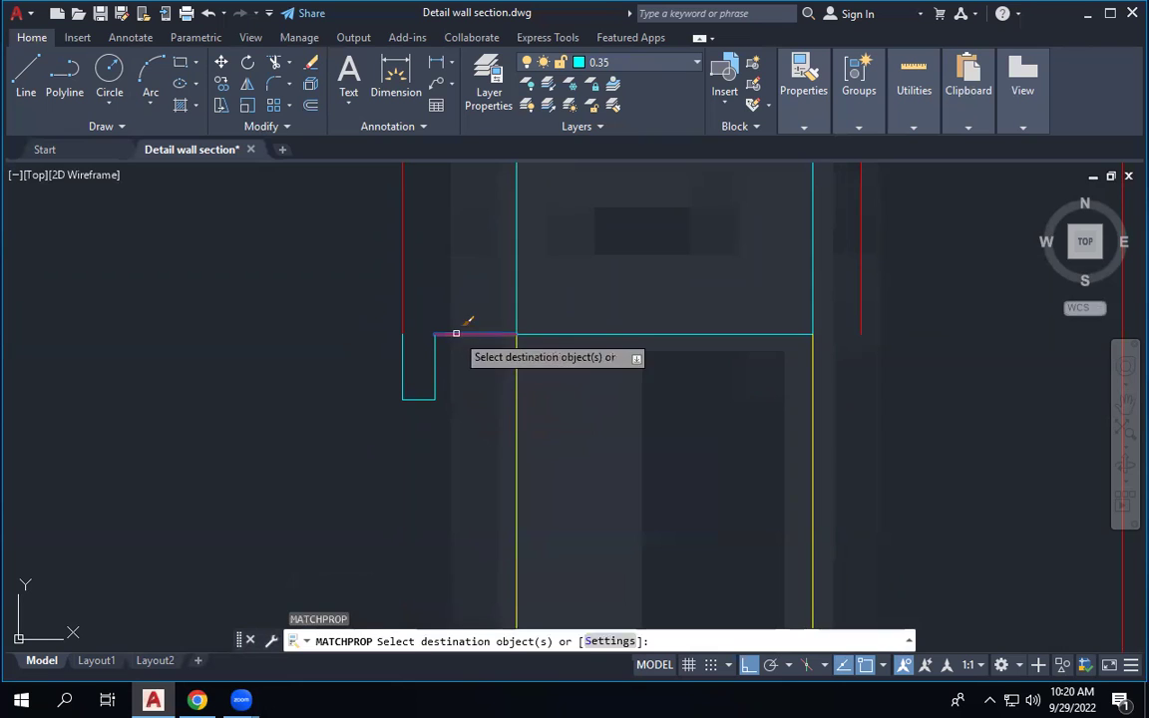
pyautogui.click(404, 378)
pyautogui.click(446, 409)
pyautogui.rightClick(264, 237)
pyautogui.click(299, 251)
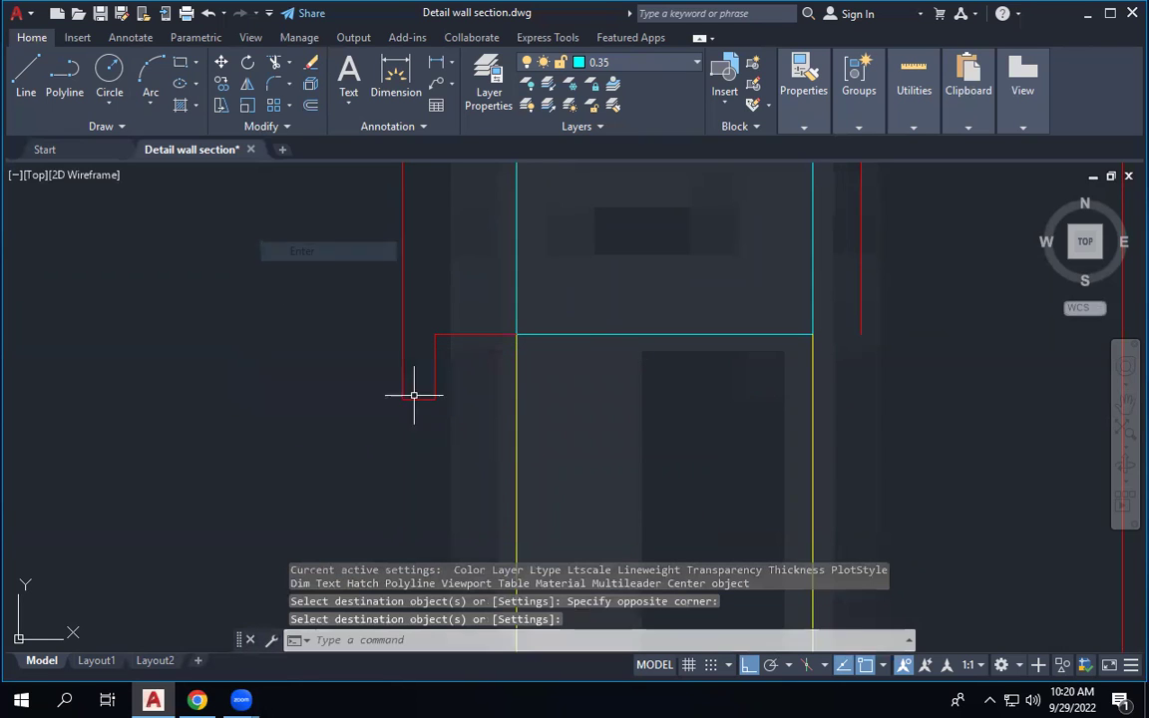
pyautogui.scroll(-4, 541, 410)
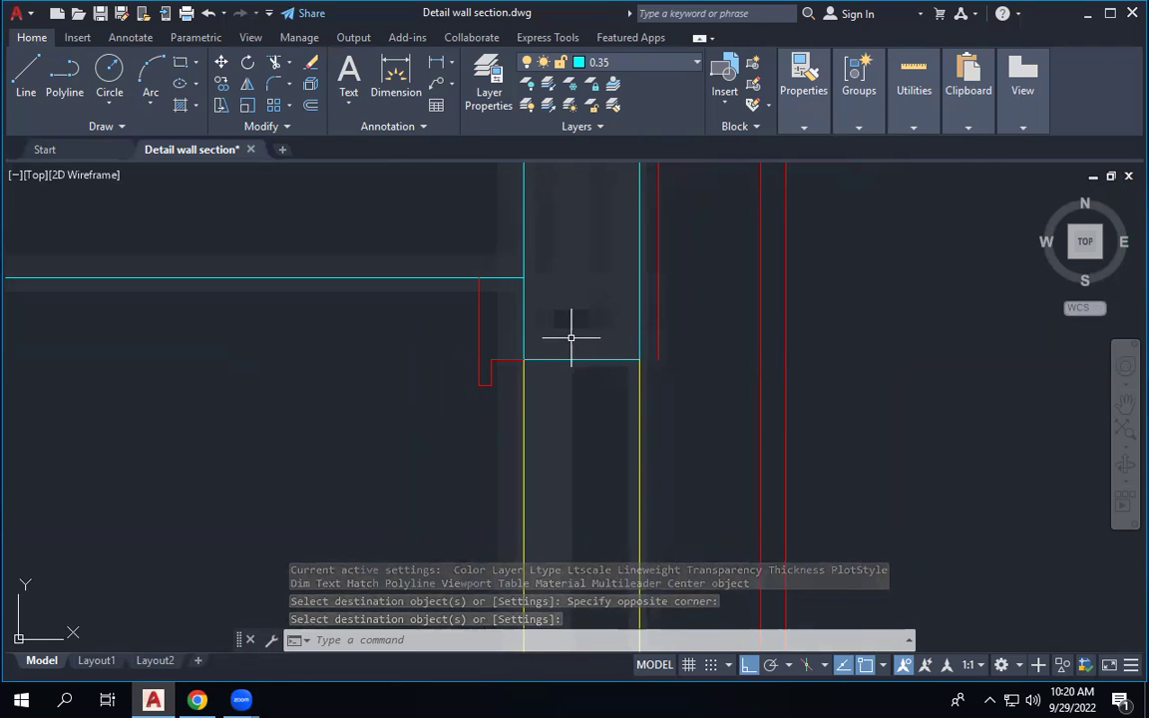
# Measure the horizontal depth of the head trim from the outer wall face to the trim's outer line.
pyautogui.scroll(4, 443, 355)
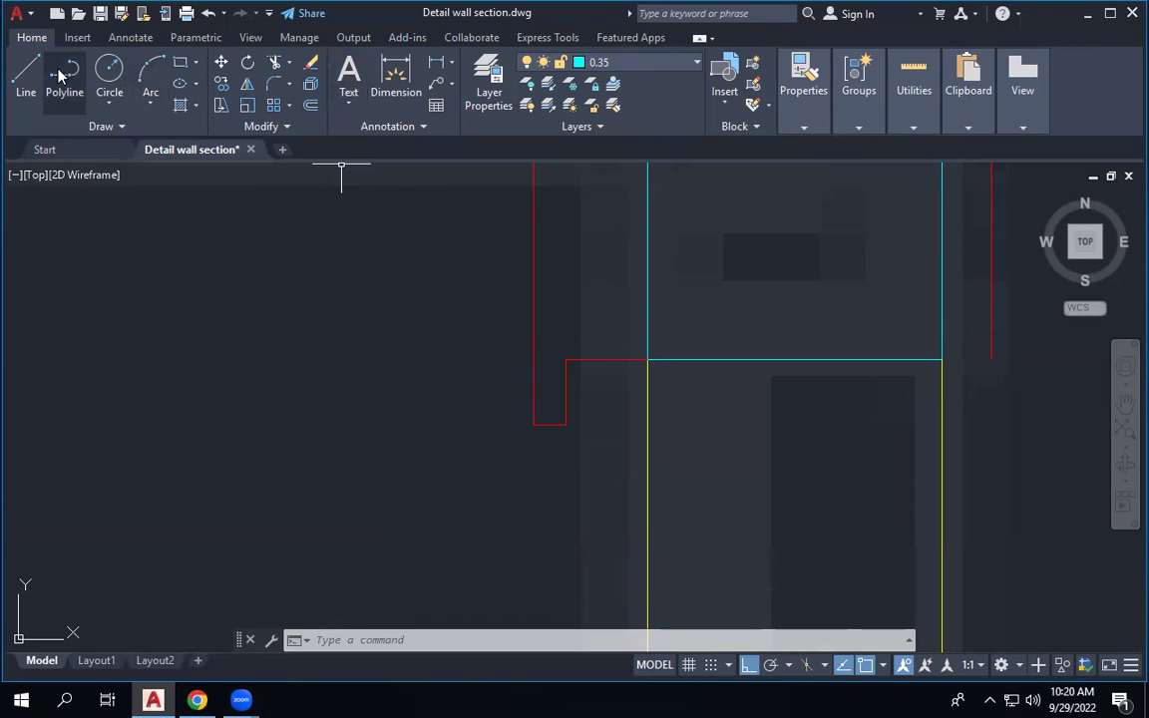
pyautogui.click(396, 72)
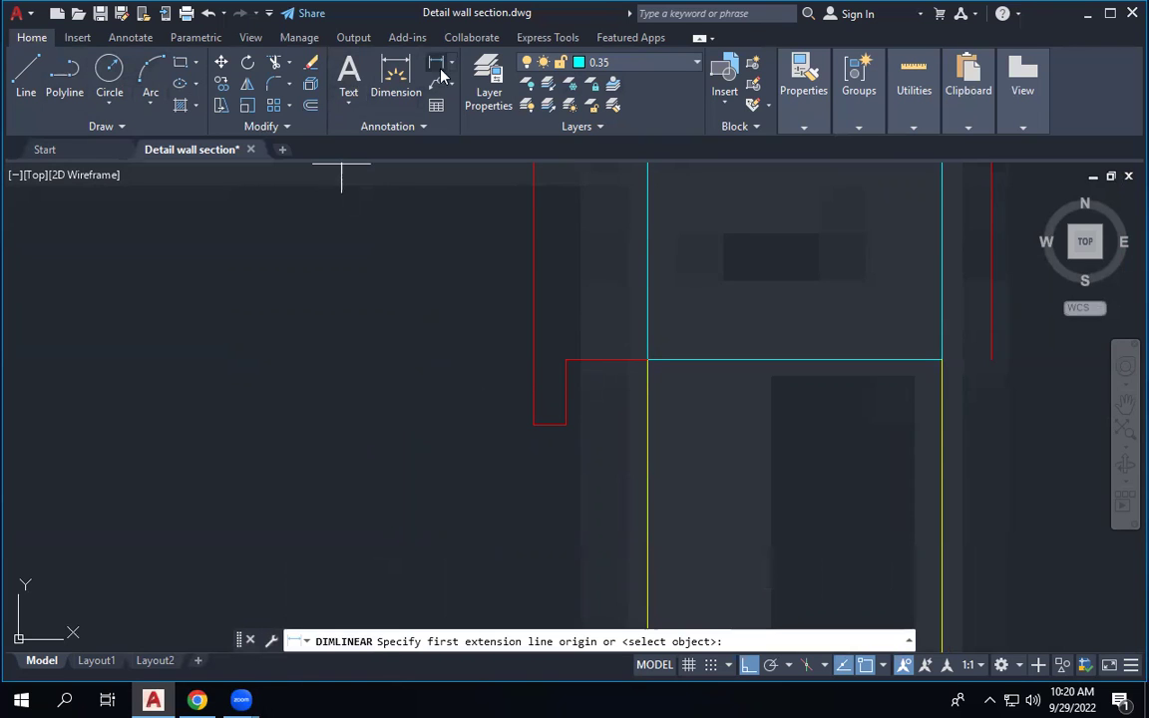
pyautogui.click(649, 359)
pyautogui.click(534, 360)
pyautogui.scroll(-2, 534, 359)
pyautogui.scroll(2, 534, 359)
pyautogui.scroll(-1, 534, 359)
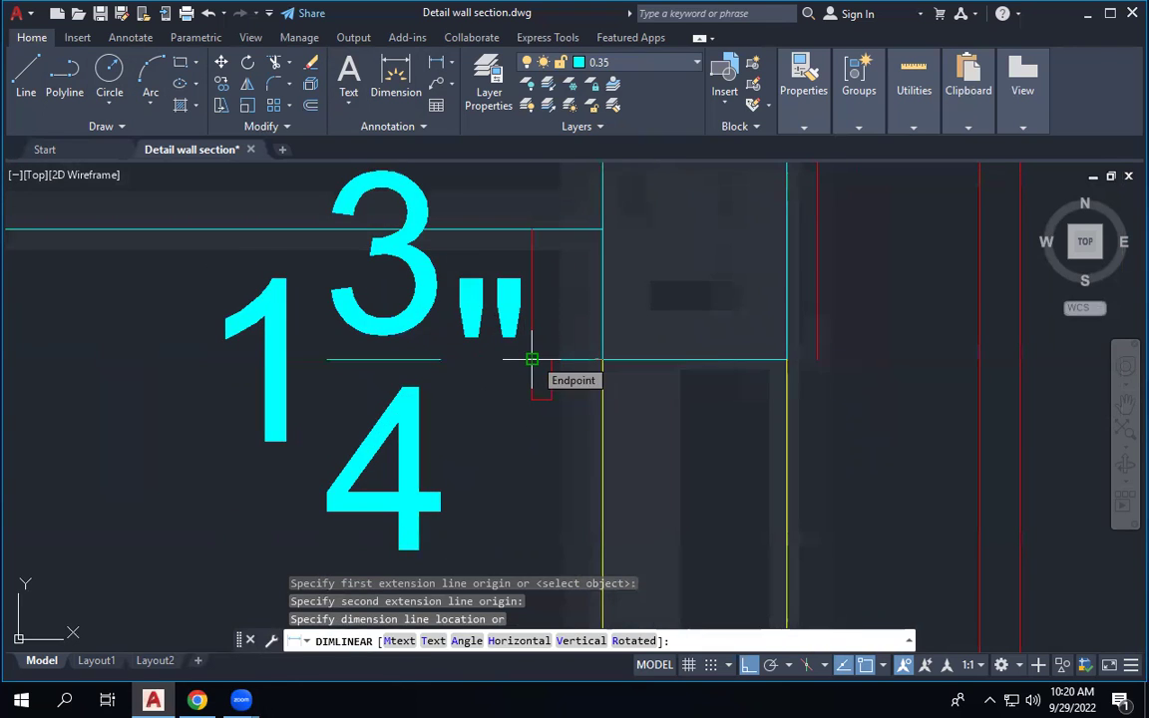
pyautogui.press('Escape')
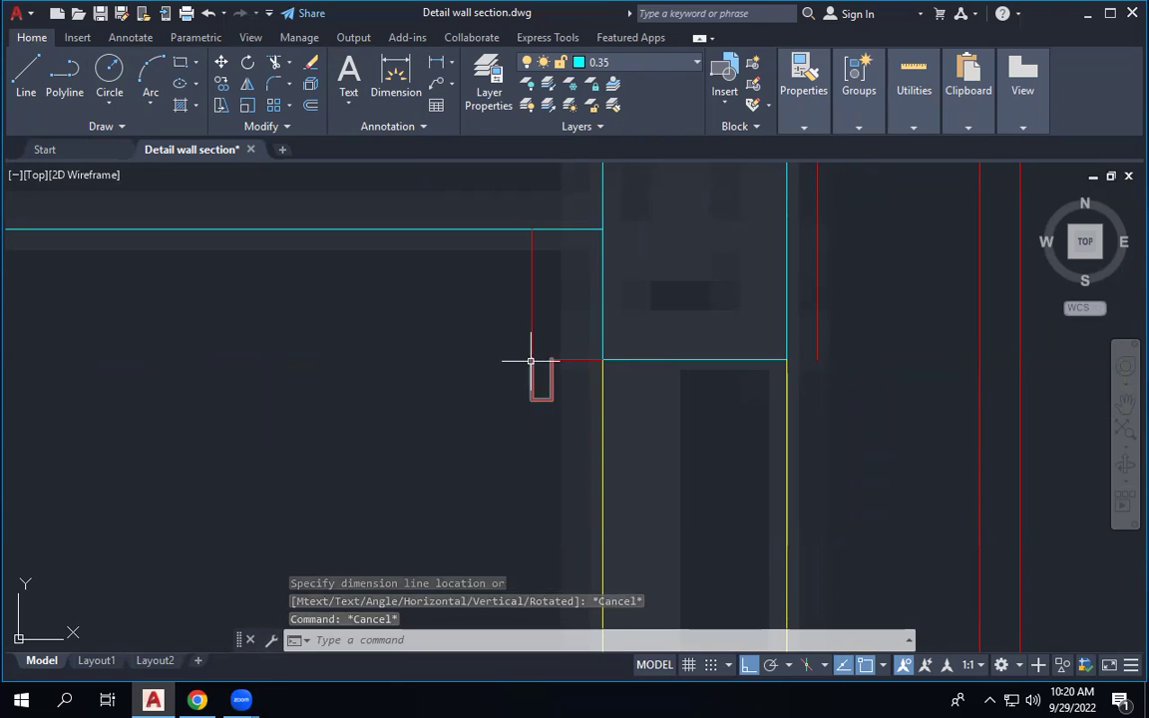
pyautogui.moveTo(668, 400); pyautogui.dragTo(634, 372, button='middle')
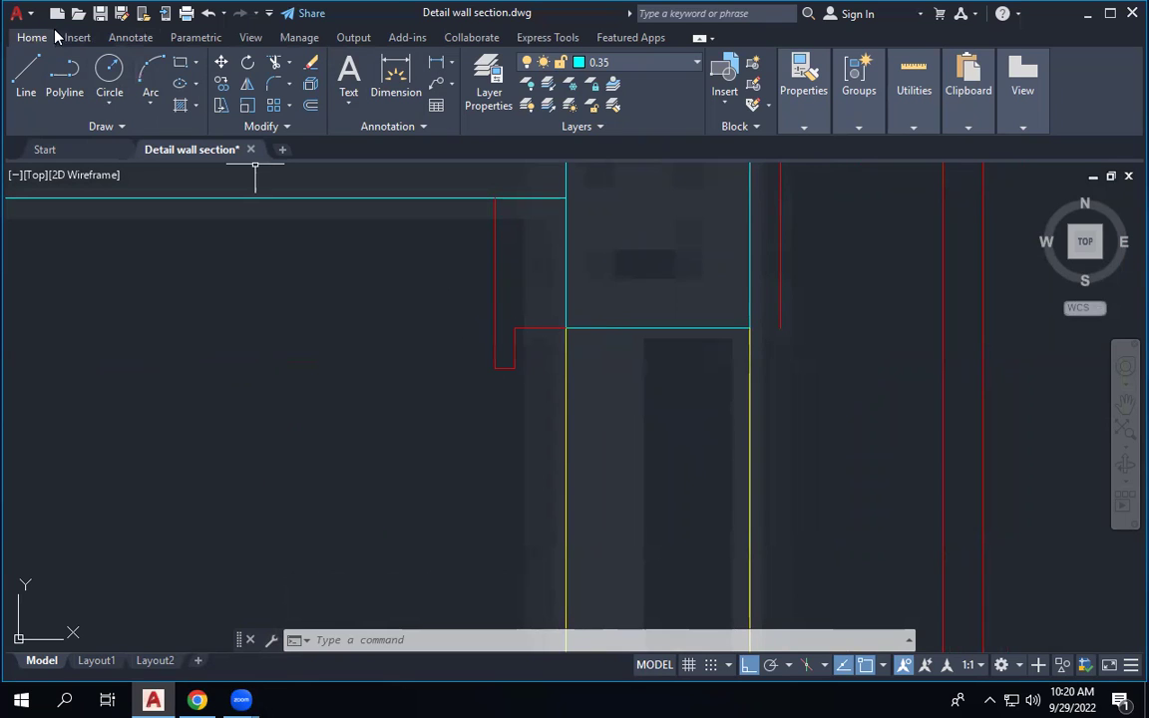
pyautogui.click(18, 76)
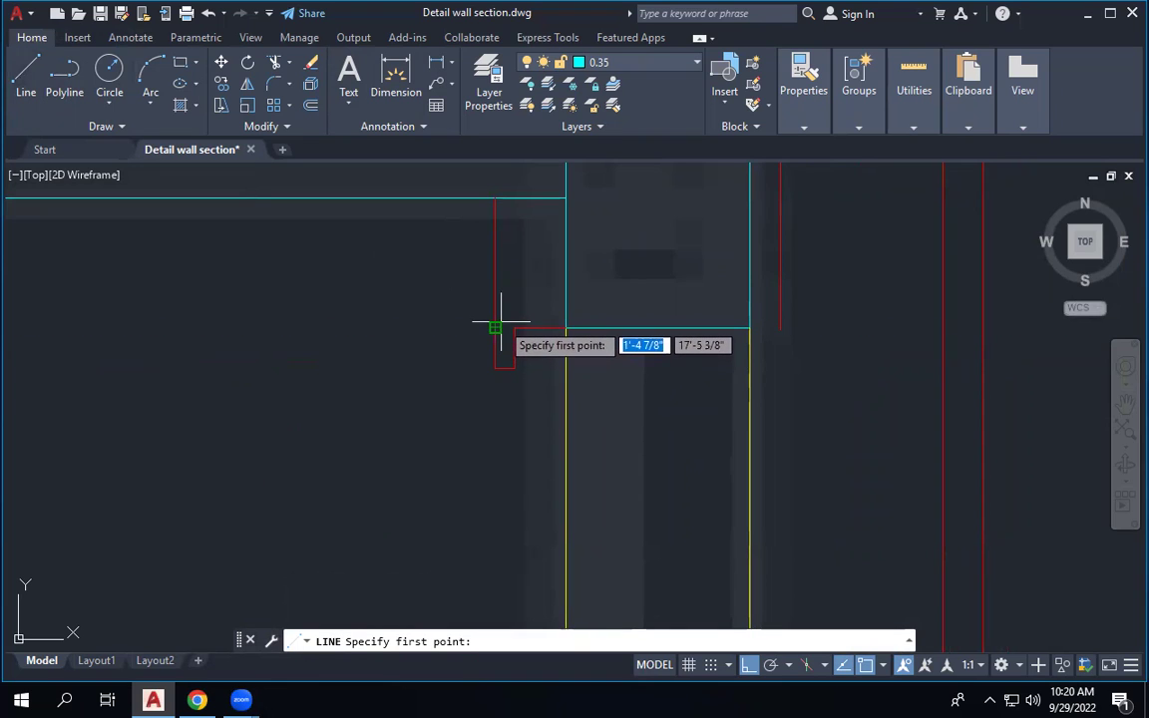
pyautogui.press('Escape')
pyautogui.press('Escape')
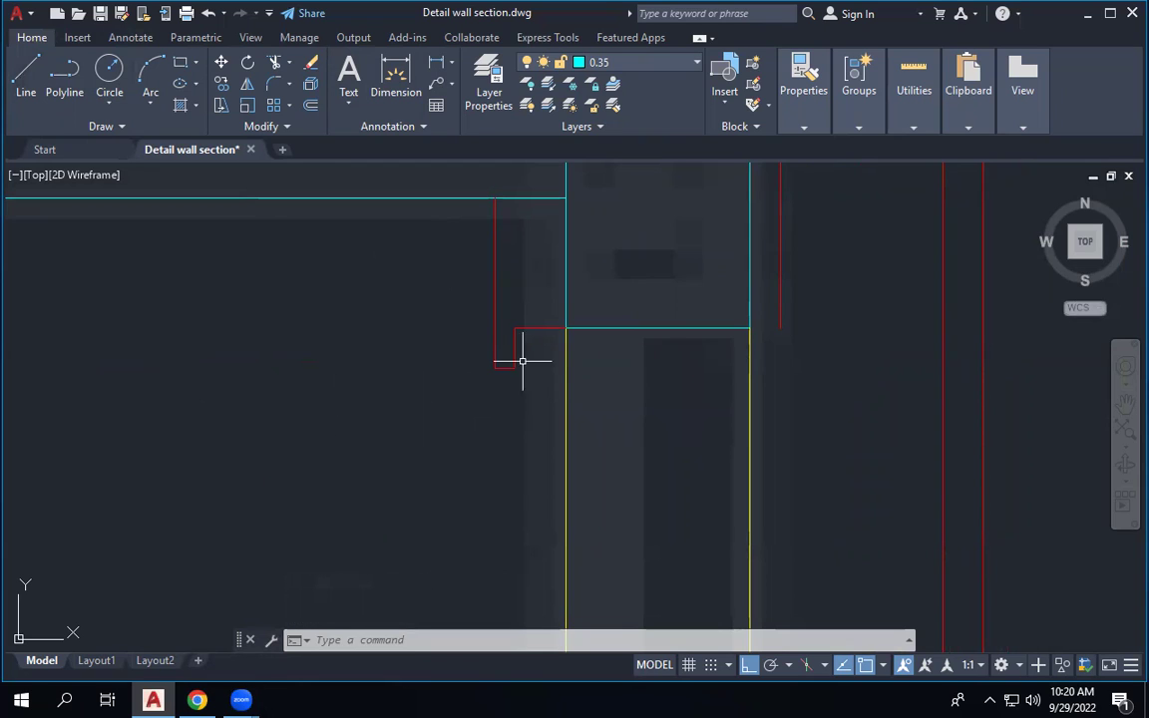
# Erase the U-shaped polyline under the head trim and stretch the horizontal trim line out to the lower end of the vertical trim line.
pyautogui.click(515, 325)
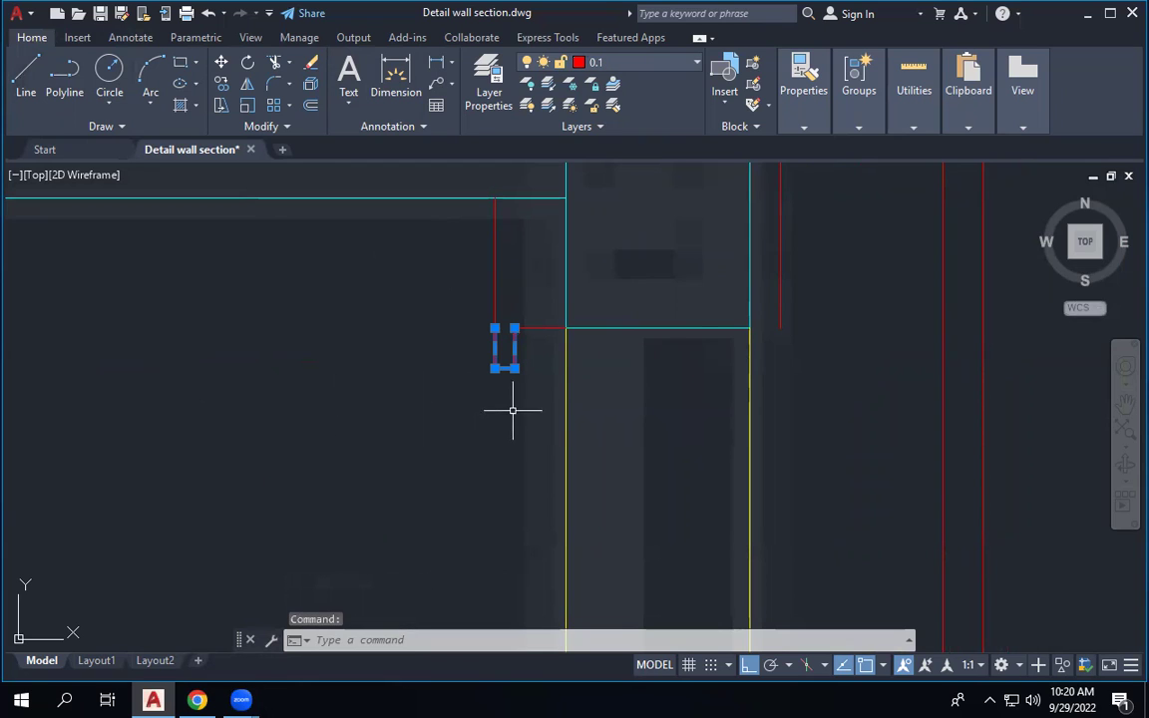
pyautogui.press('Delete')
pyautogui.click(516, 327)
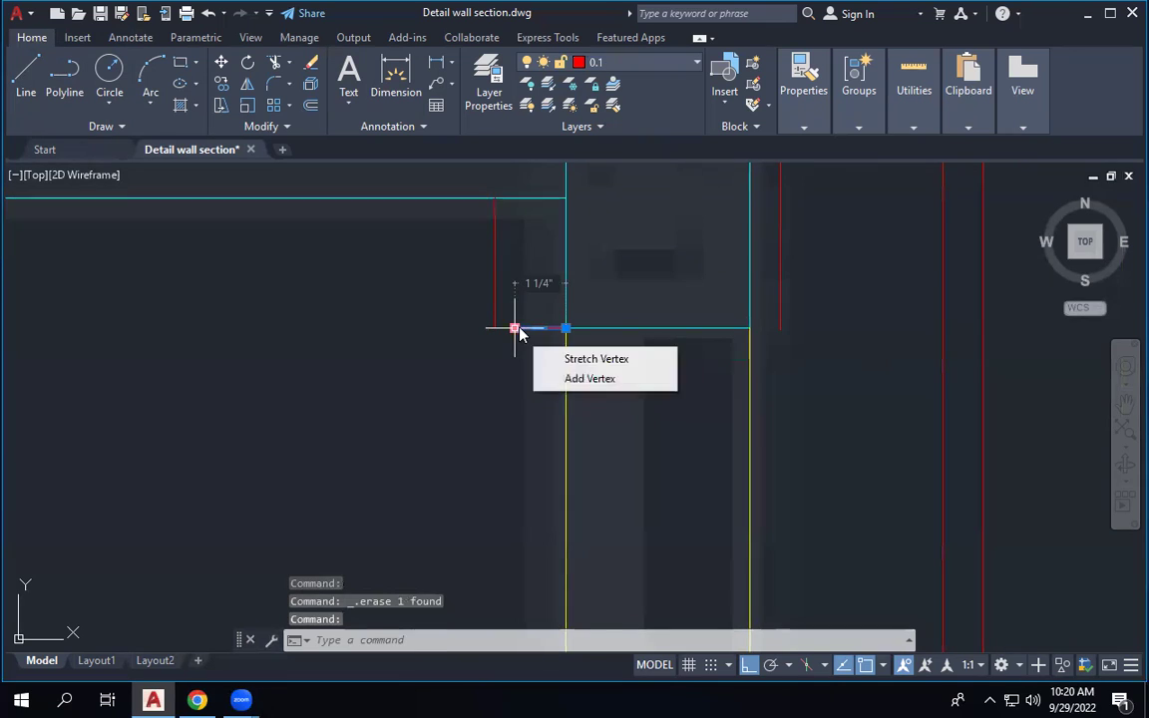
pyautogui.click(515, 329)
pyautogui.click(495, 327)
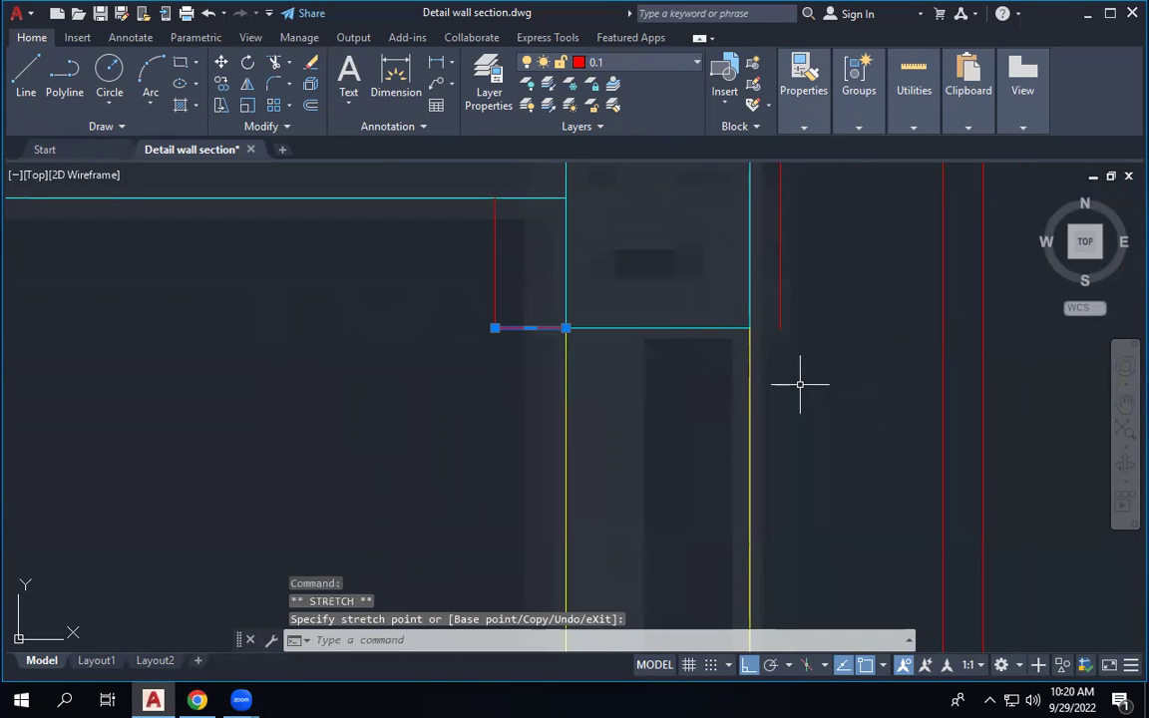
pyautogui.press('Escape')
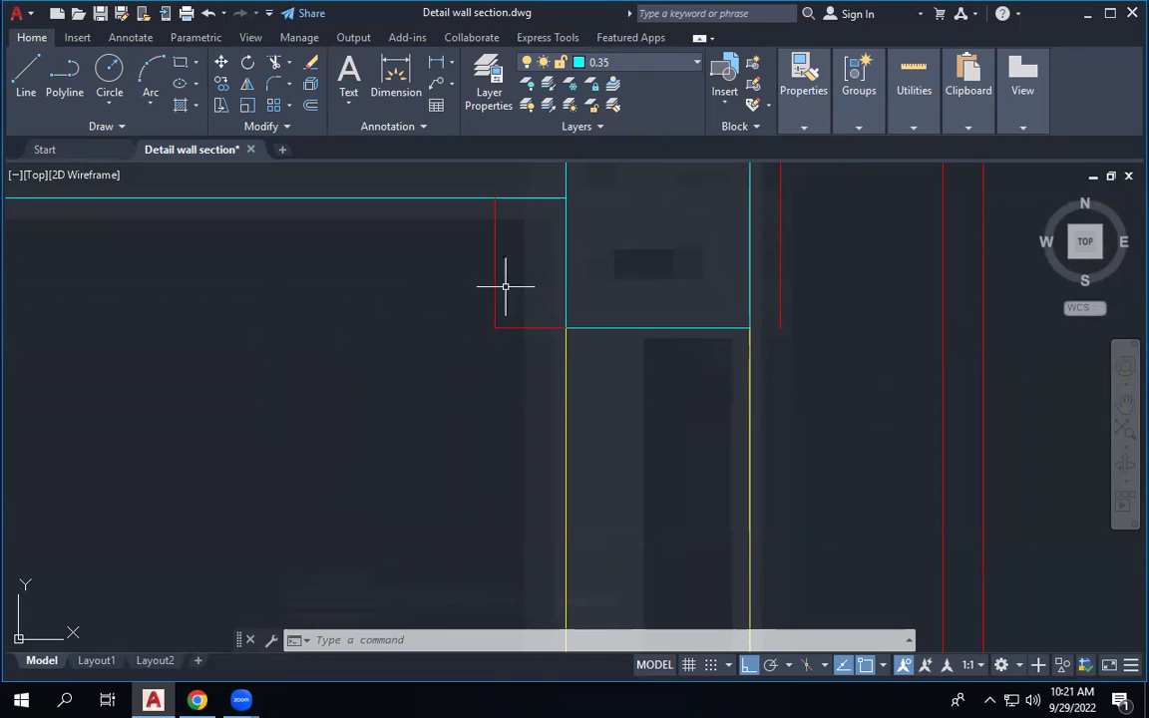
pyautogui.scroll(-4, 537, 355)
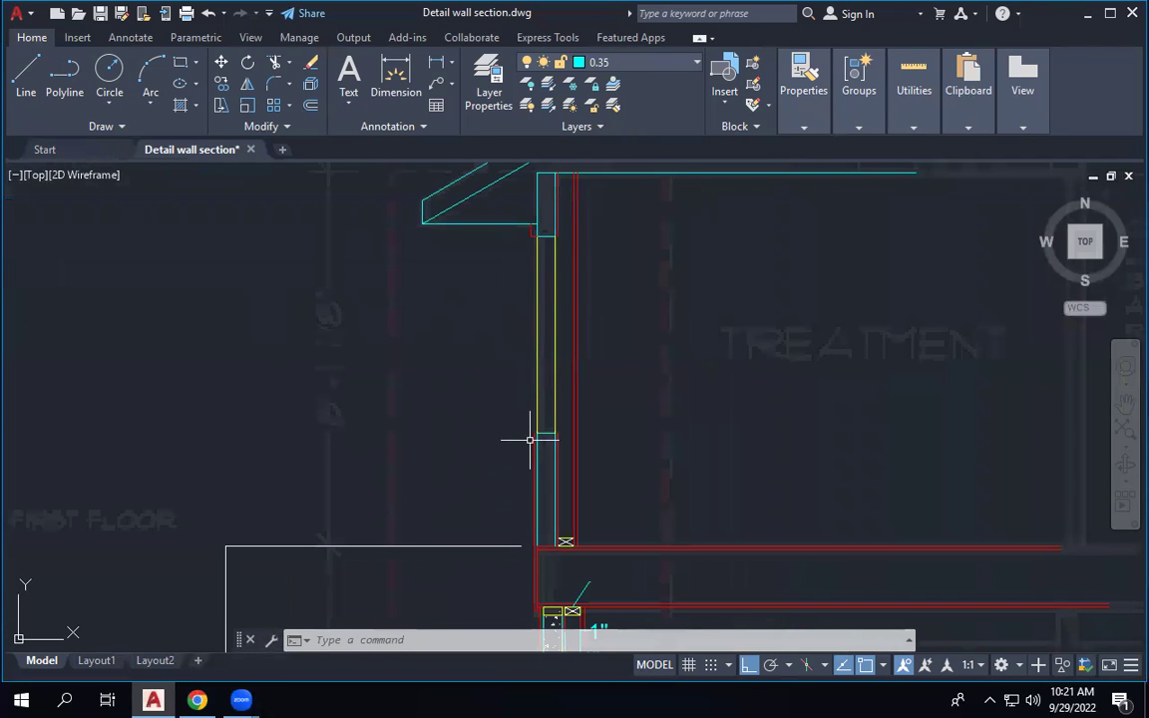
pyautogui.click(534, 441)
pyautogui.scroll(5, 535, 433)
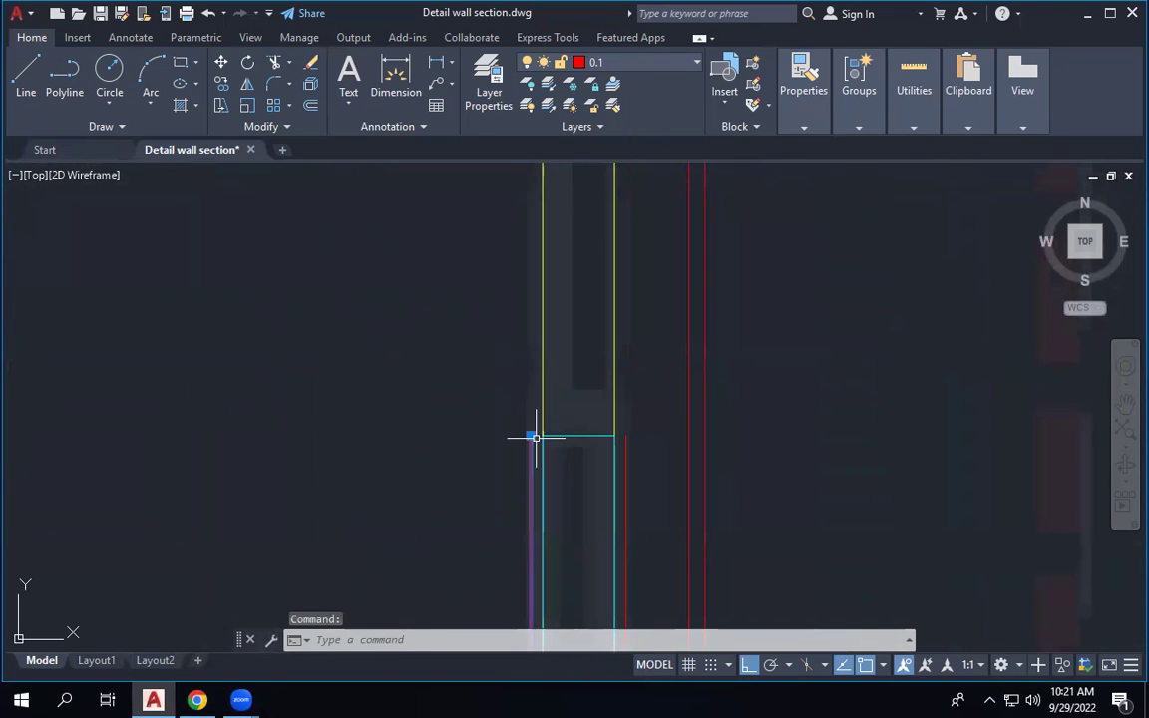
pyautogui.scroll(-5, 538, 459)
# Draw a short horizontal polyline at the window head between the inner wall face and the lower end of the adjacent inner lining line.
pyautogui.scroll(7, 541, 264)
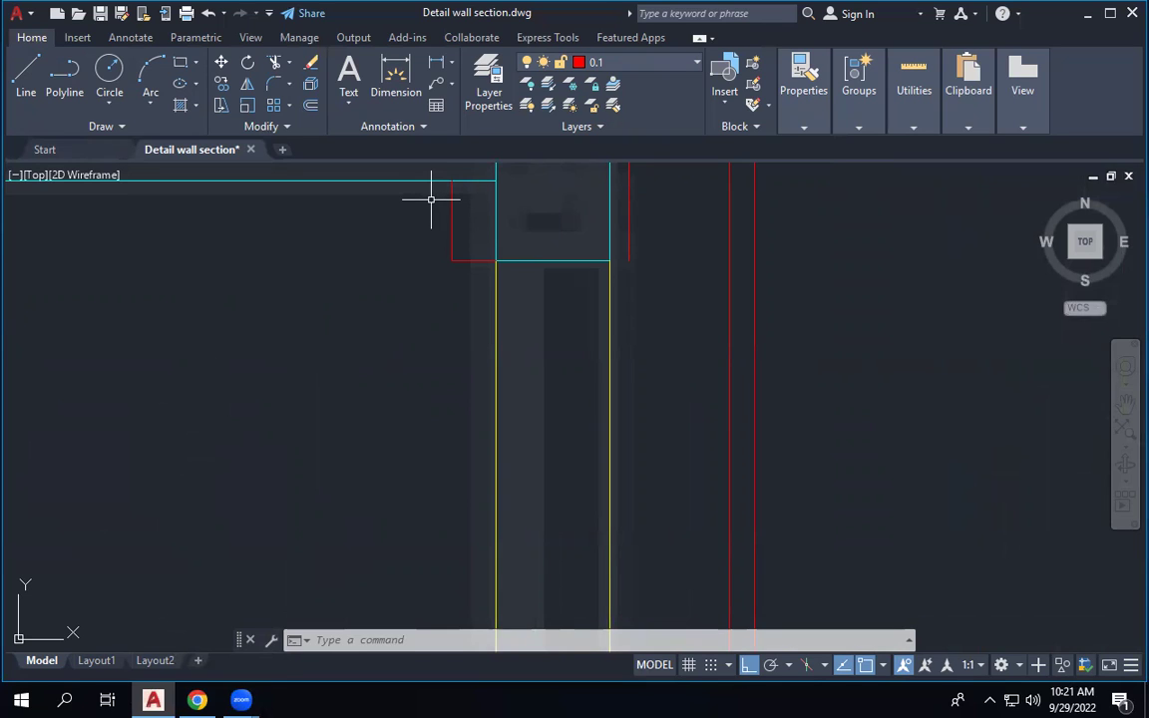
pyautogui.click(75, 75)
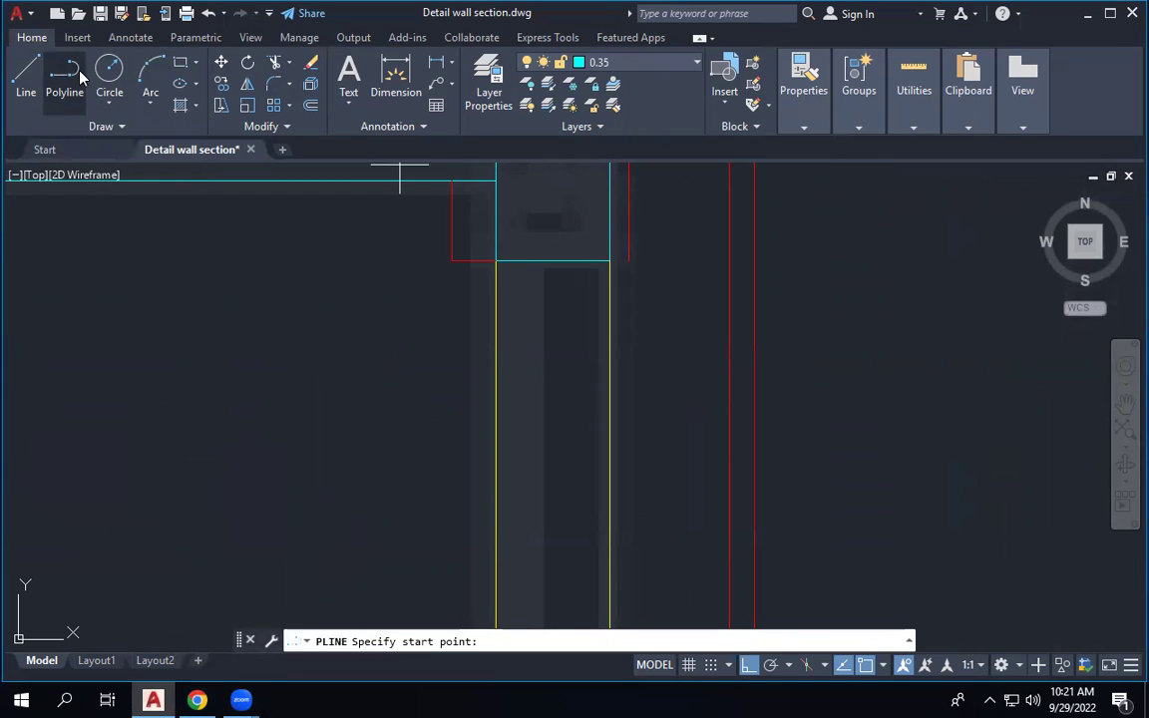
pyautogui.click(627, 257)
pyautogui.click(644, 257)
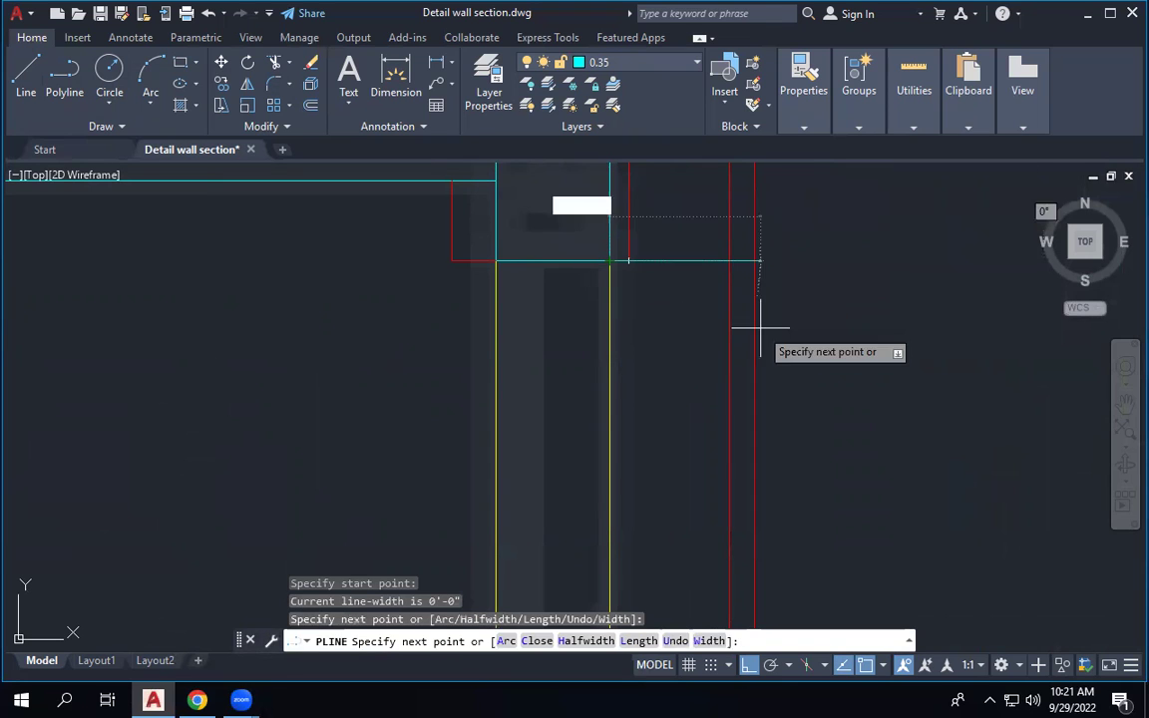
pyautogui.press('Escape')
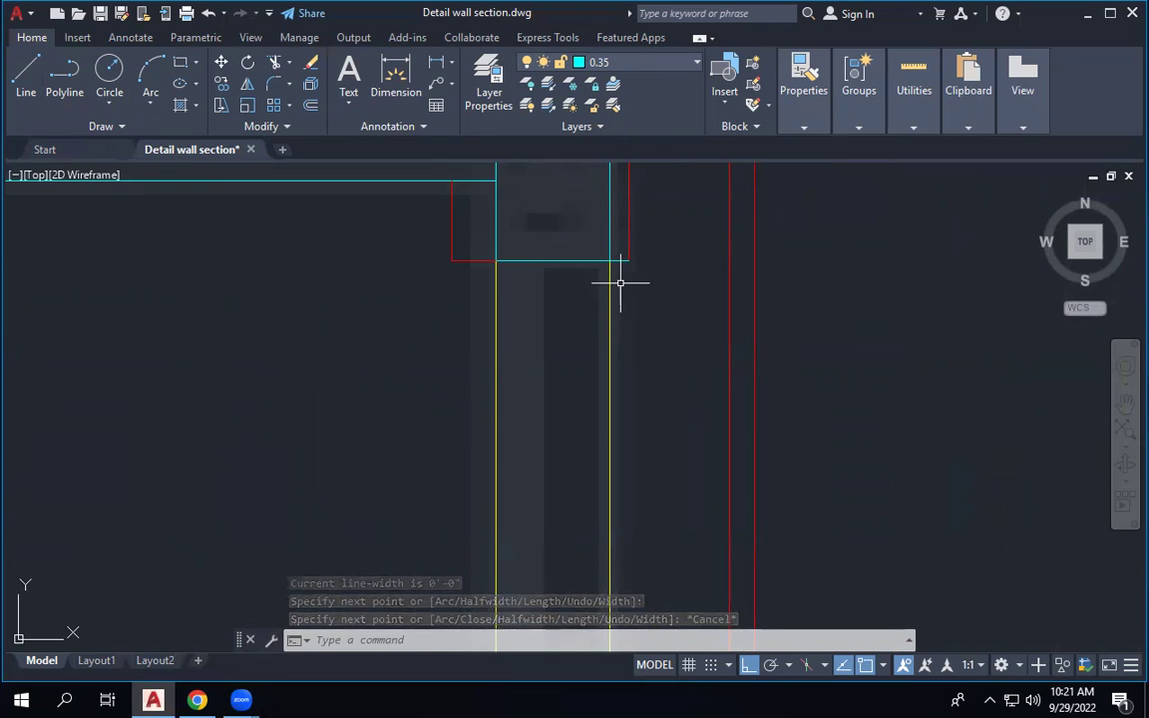
# Match the short head polyline's properties to the adjacent inner lining line on layer 0.1.
pyautogui.write('MA')
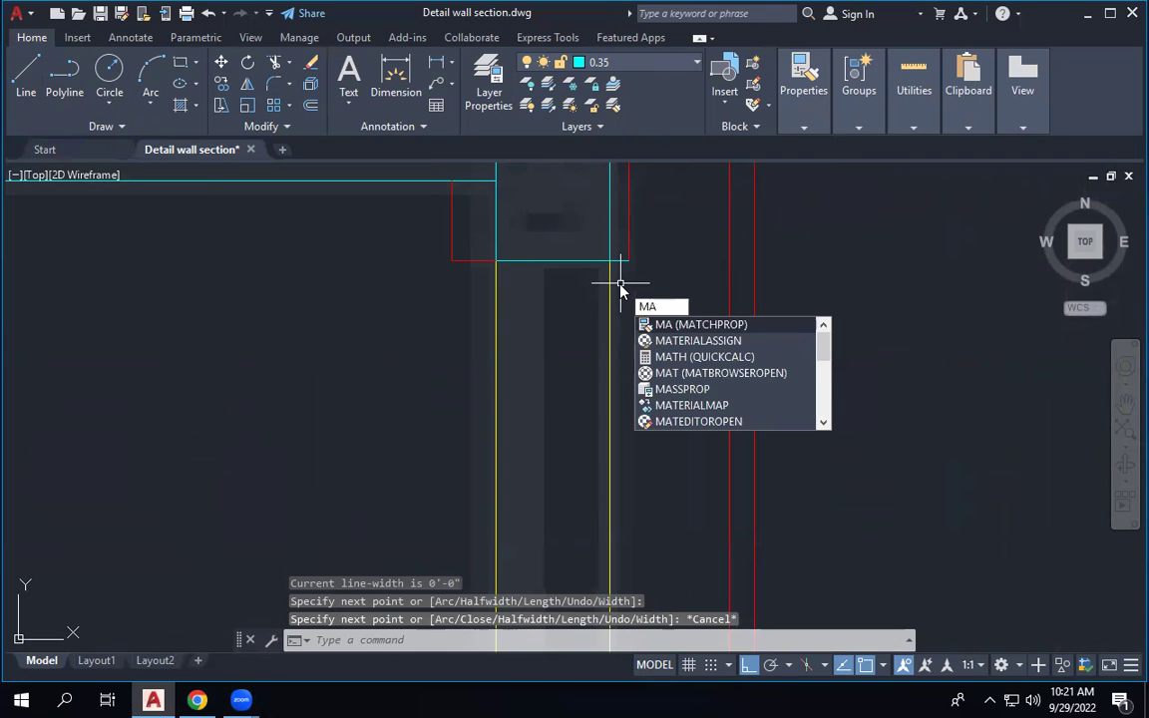
pyautogui.press('Return')
pyautogui.click(628, 249)
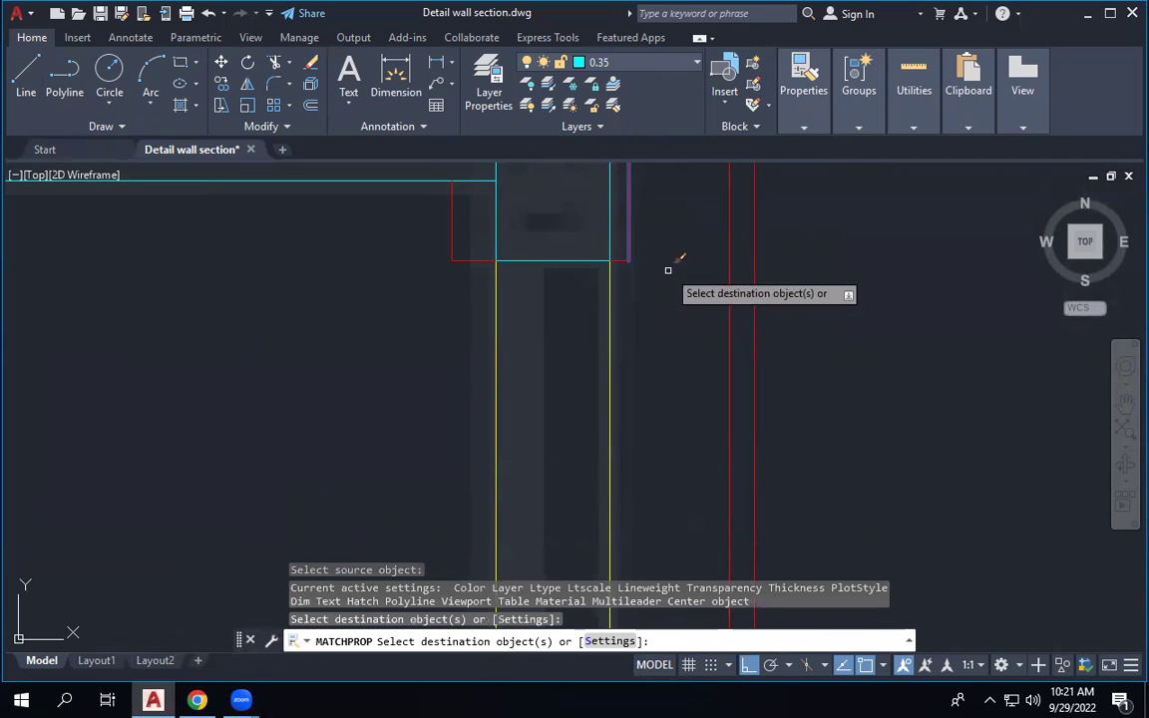
pyautogui.press('Escape')
pyautogui.scroll(-3, 642, 239)
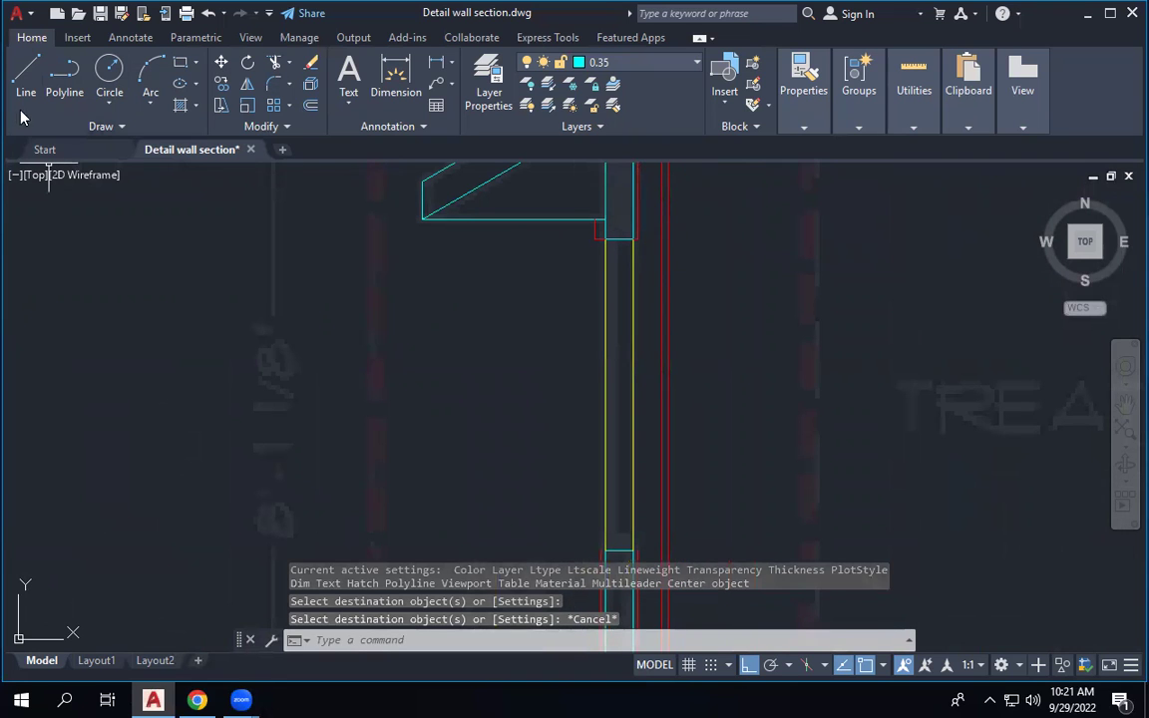
# Draw a short horizontal line at the sill from the inner wall face to the top of the inner lining line.
pyautogui.click(30, 80)
pyautogui.scroll(-2, 474, 264)
pyautogui.scroll(3, 590, 500)
pyautogui.scroll(4, 606, 549)
pyautogui.click(598, 546)
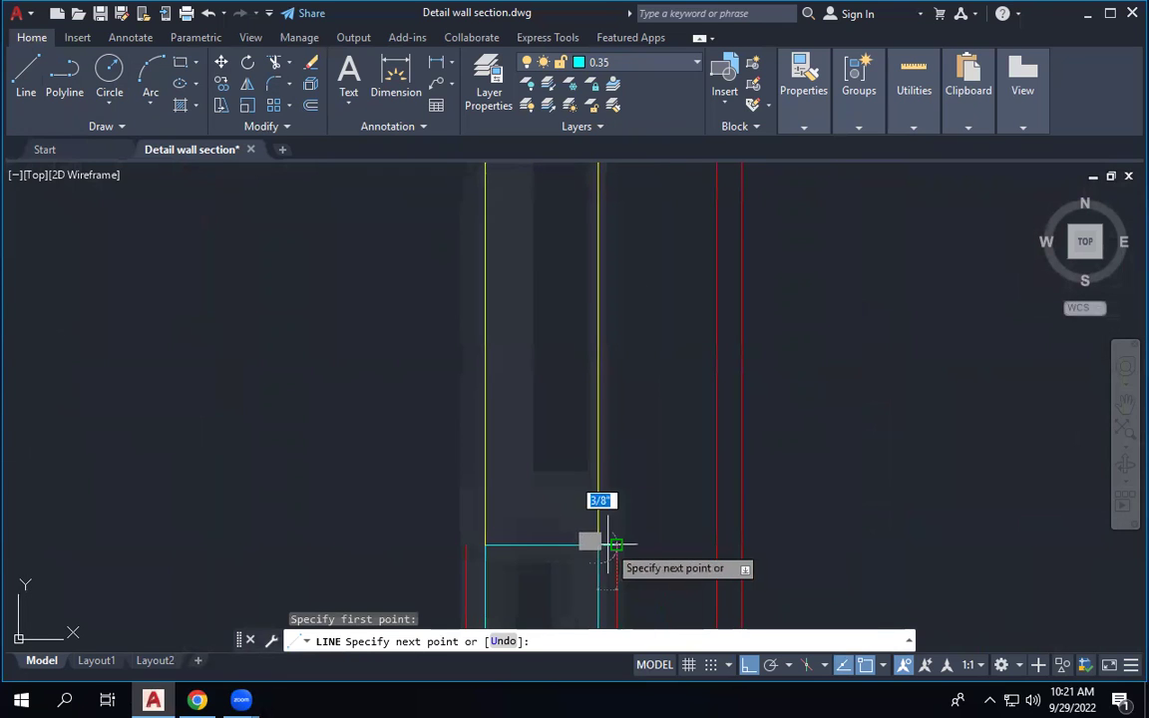
pyautogui.click(615, 545)
pyautogui.press('Escape')
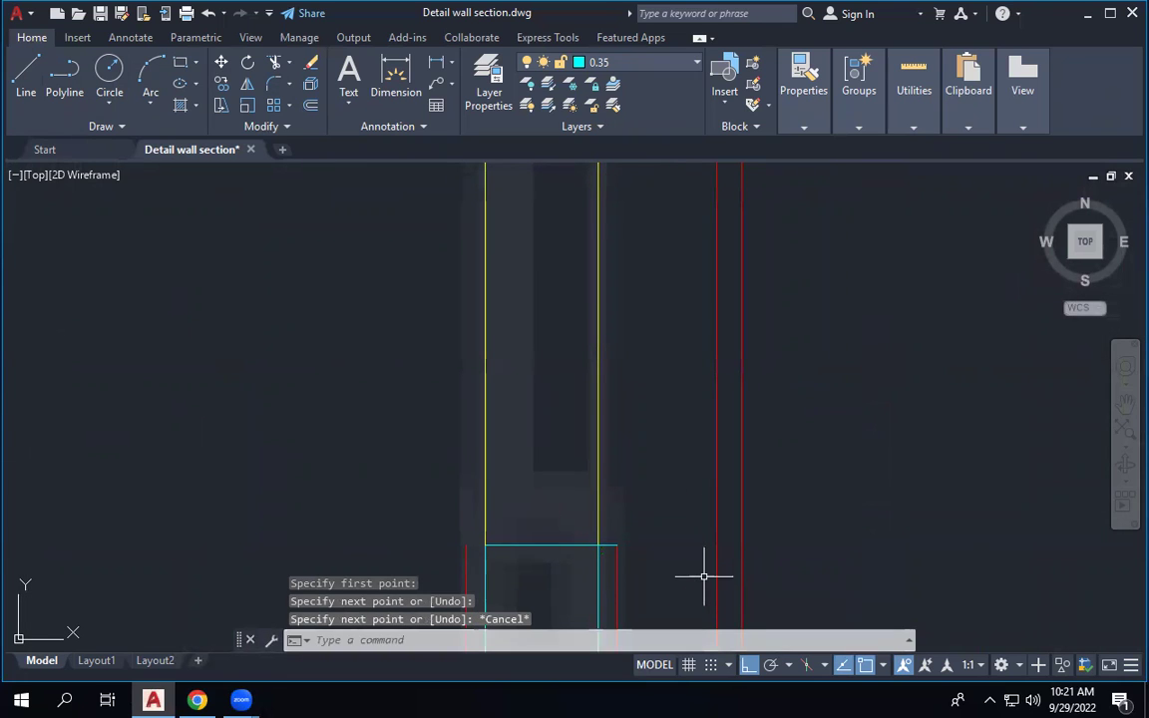
# Draw a short horizontal line at the sill from the top of the outer sheathing line to the outer wall face.
pyautogui.press('Return')
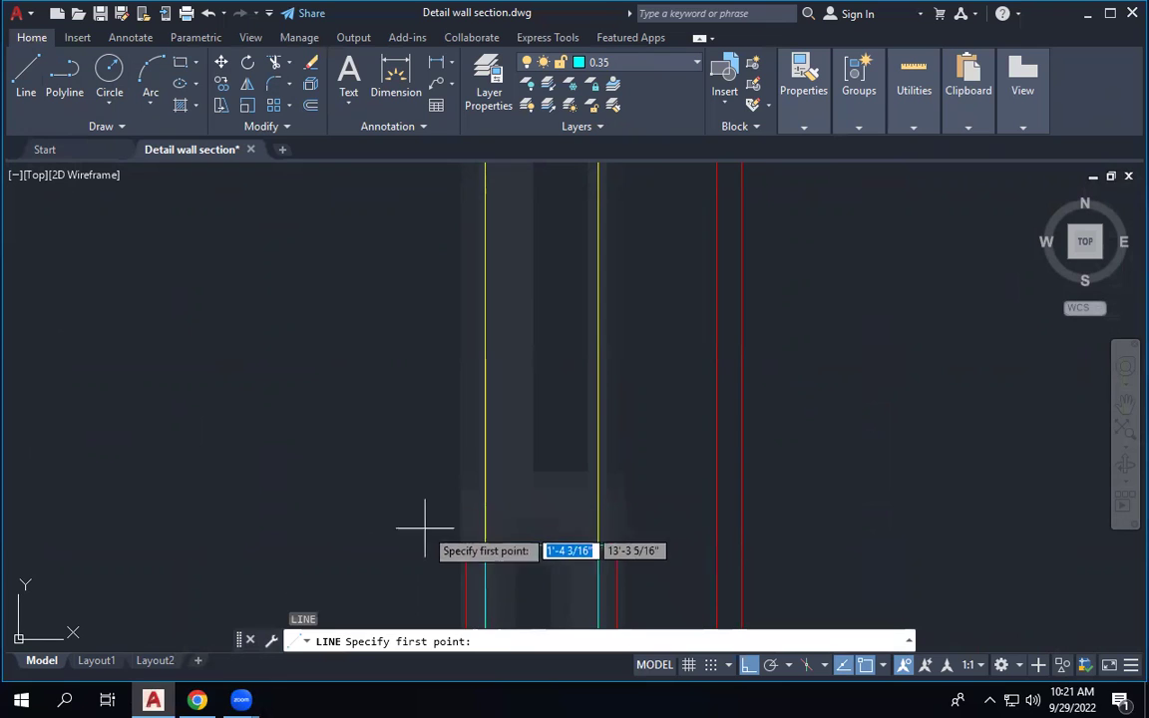
pyautogui.click(466, 546)
pyautogui.click(494, 546)
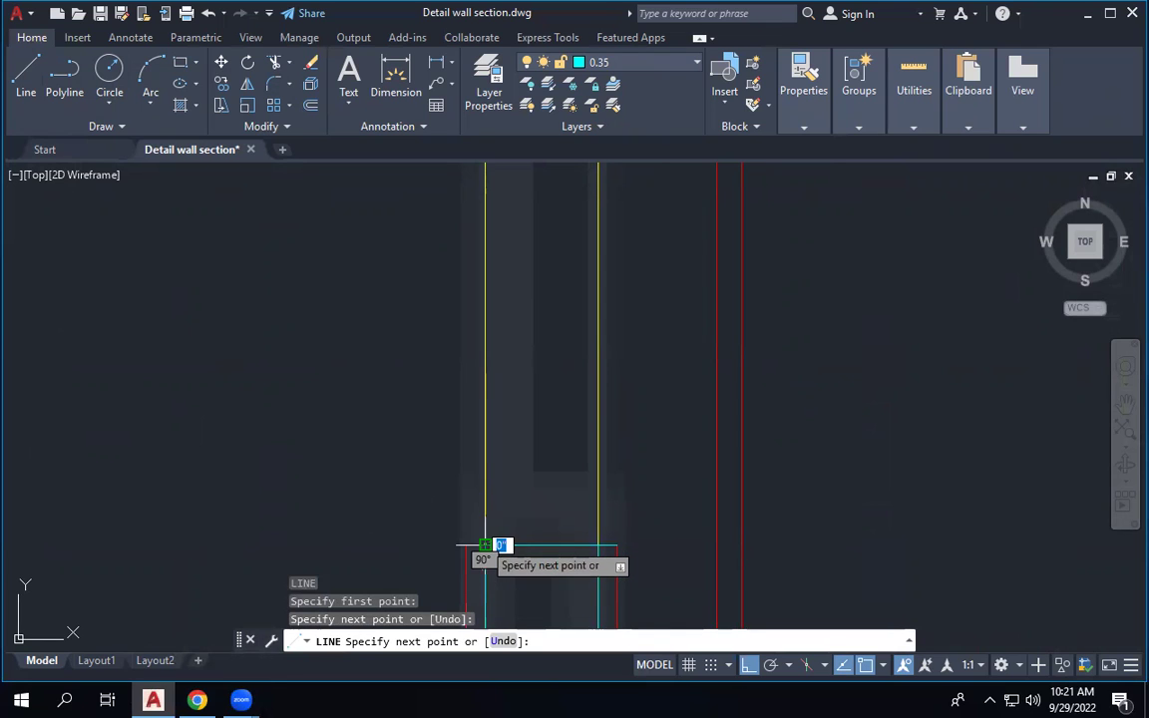
pyautogui.press('Return')
pyautogui.press('Escape')
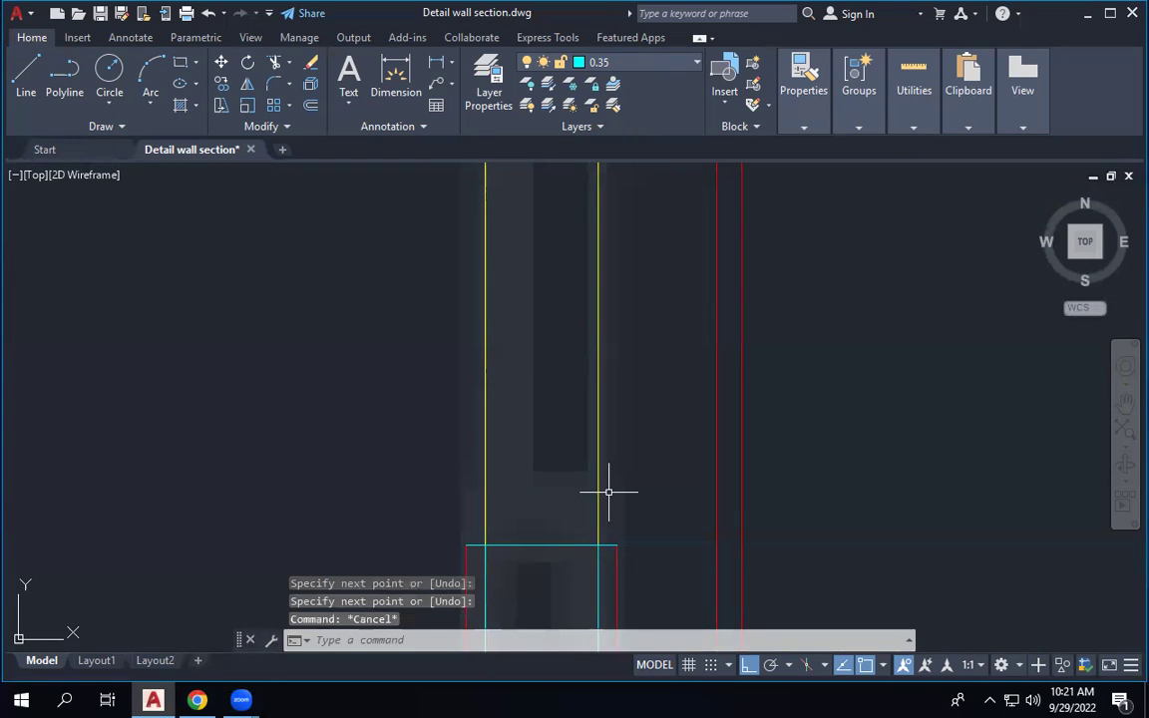
# Match the properties of both short sill lines to the outer sheathing line on layer 0.1.
pyautogui.write('ma')
pyautogui.press('Return')
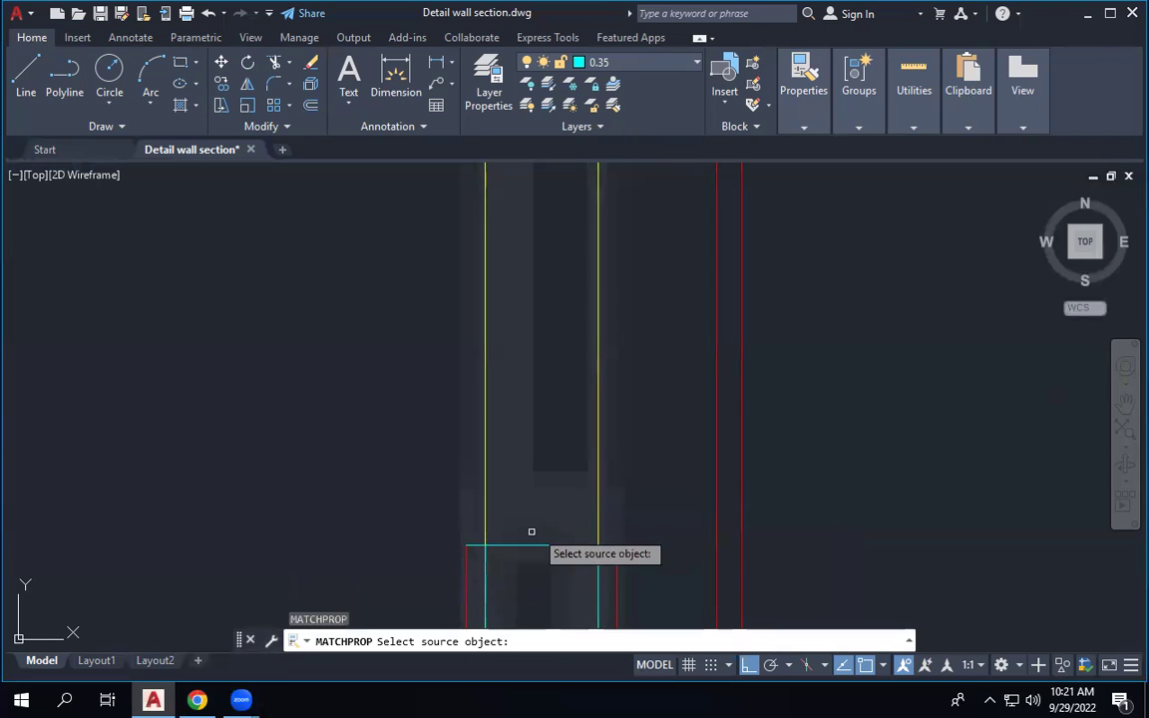
pyautogui.click(469, 554)
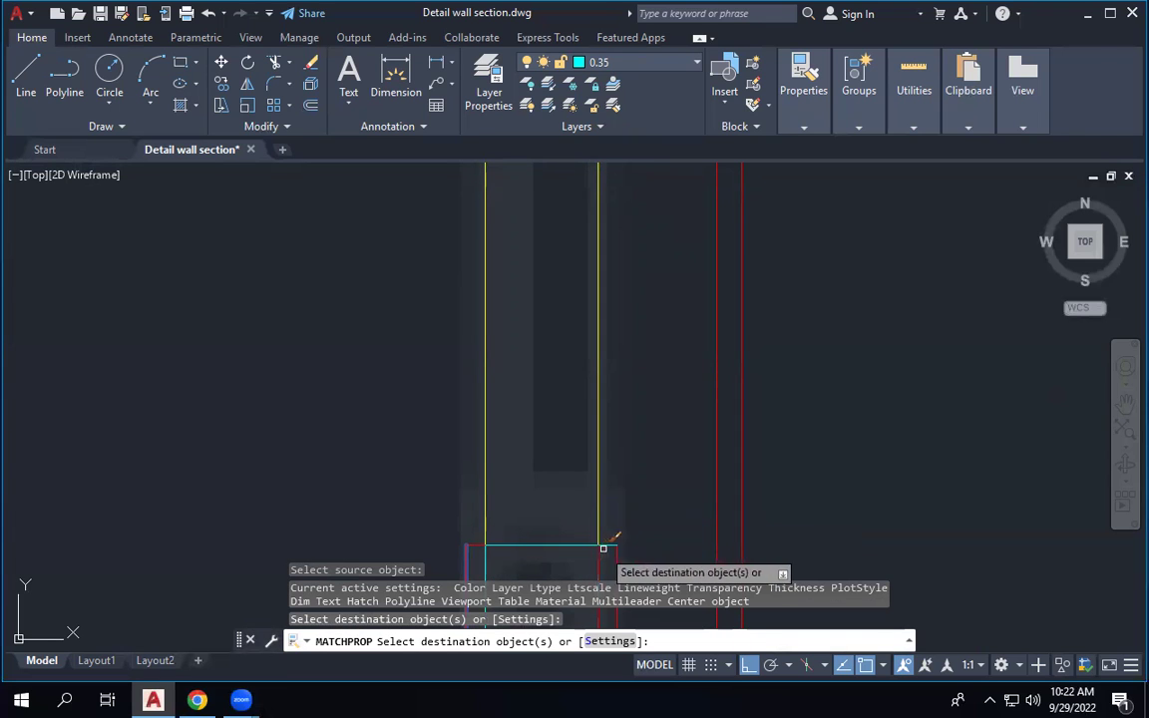
pyautogui.click(603, 546)
pyautogui.scroll(-2, 608, 559)
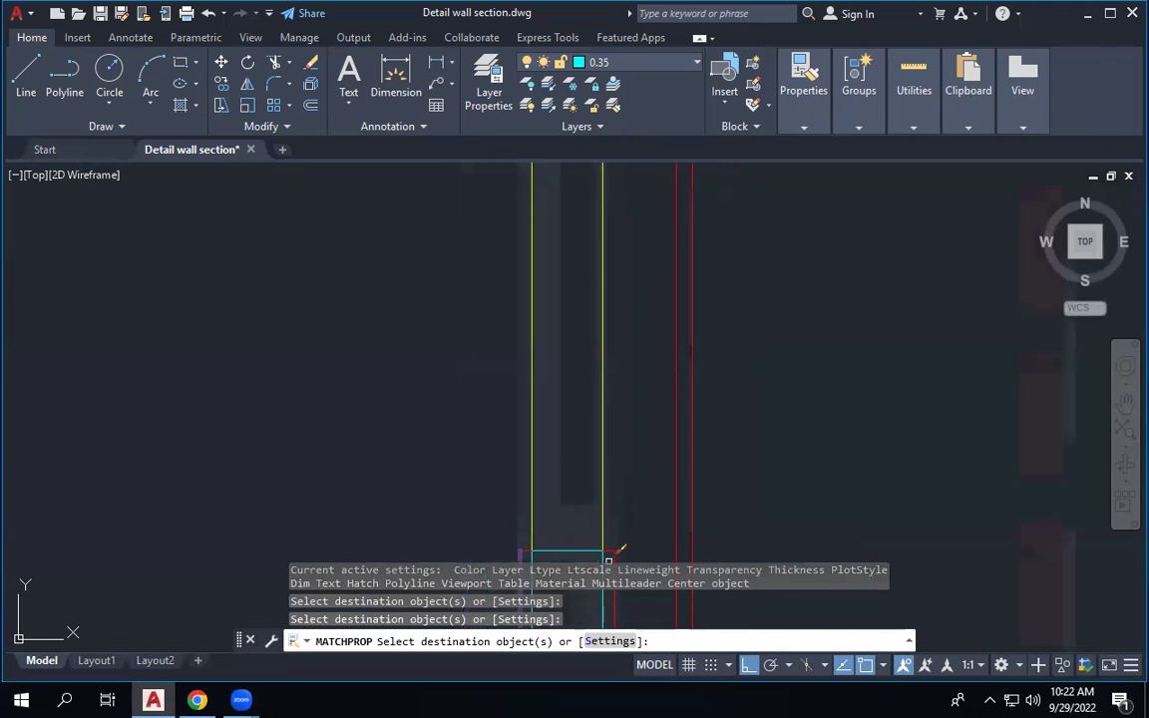
pyautogui.scroll(-2, 606, 499)
pyautogui.scroll(3, 589, 204)
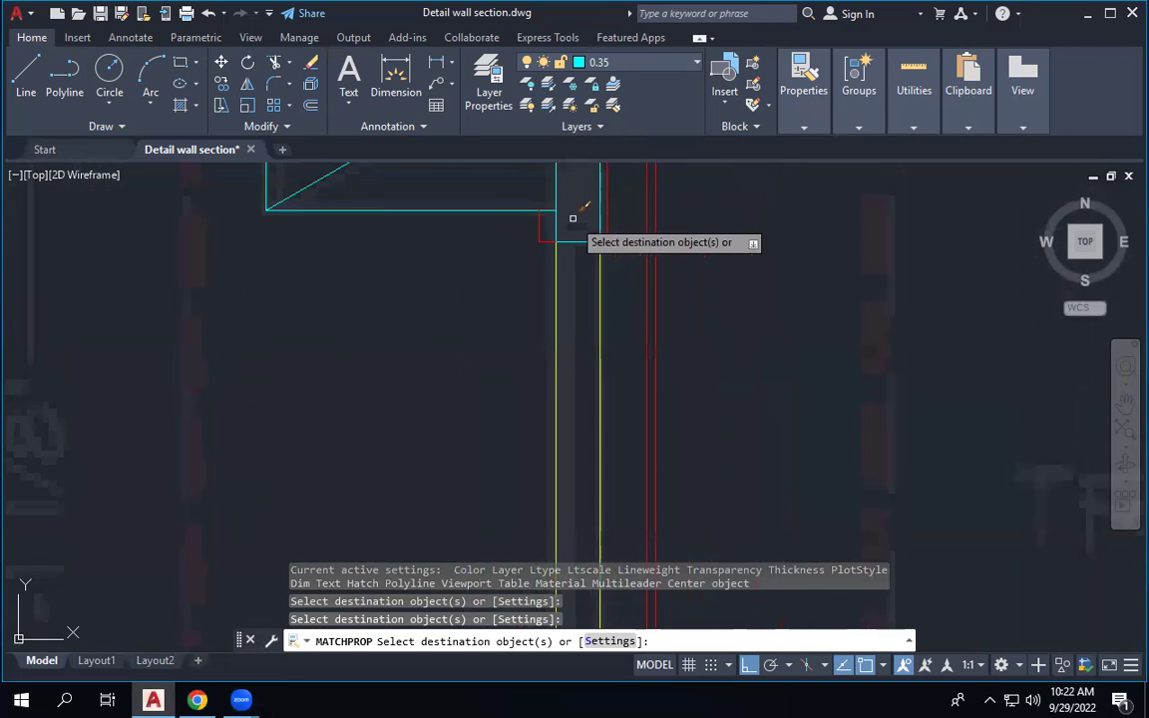
pyautogui.scroll(-1, 572, 217)
pyautogui.press('Escape')
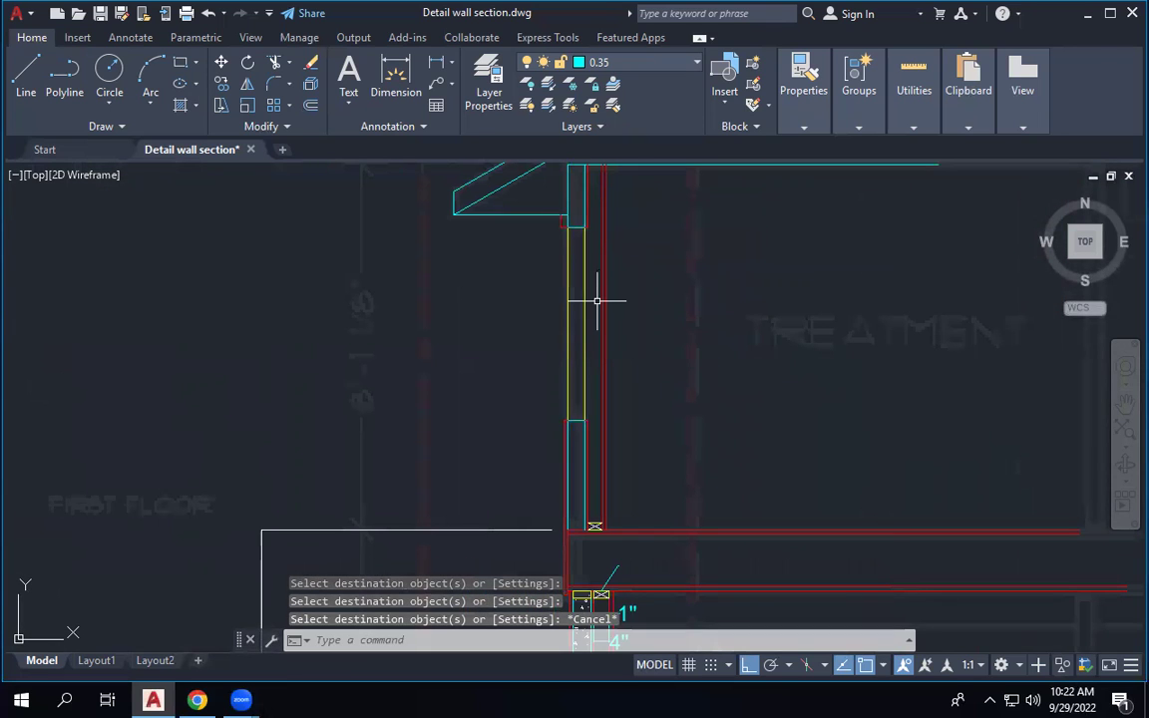
# Draw a vertical line across the window opening from the top of the outer sheathing line at the sill up to the head trim line.
pyautogui.scroll(2, 596, 299)
pyautogui.moveTo(598, 300); pyautogui.dragTo(567, 302, button='middle')
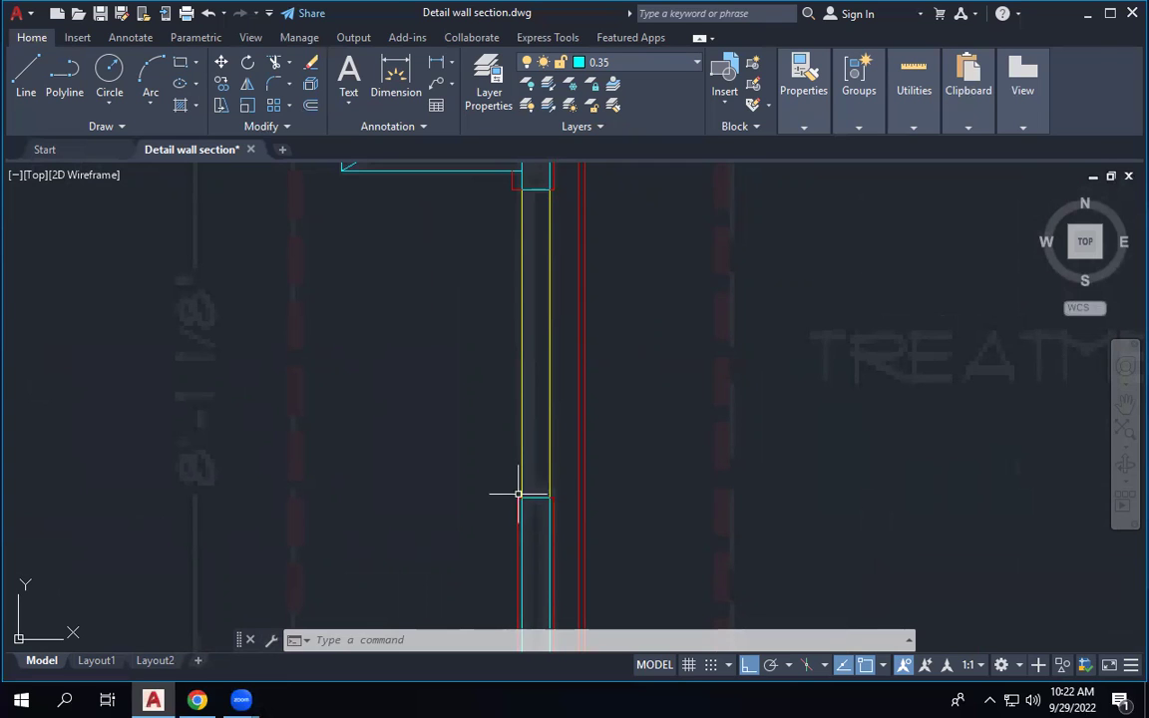
pyautogui.click(26, 85)
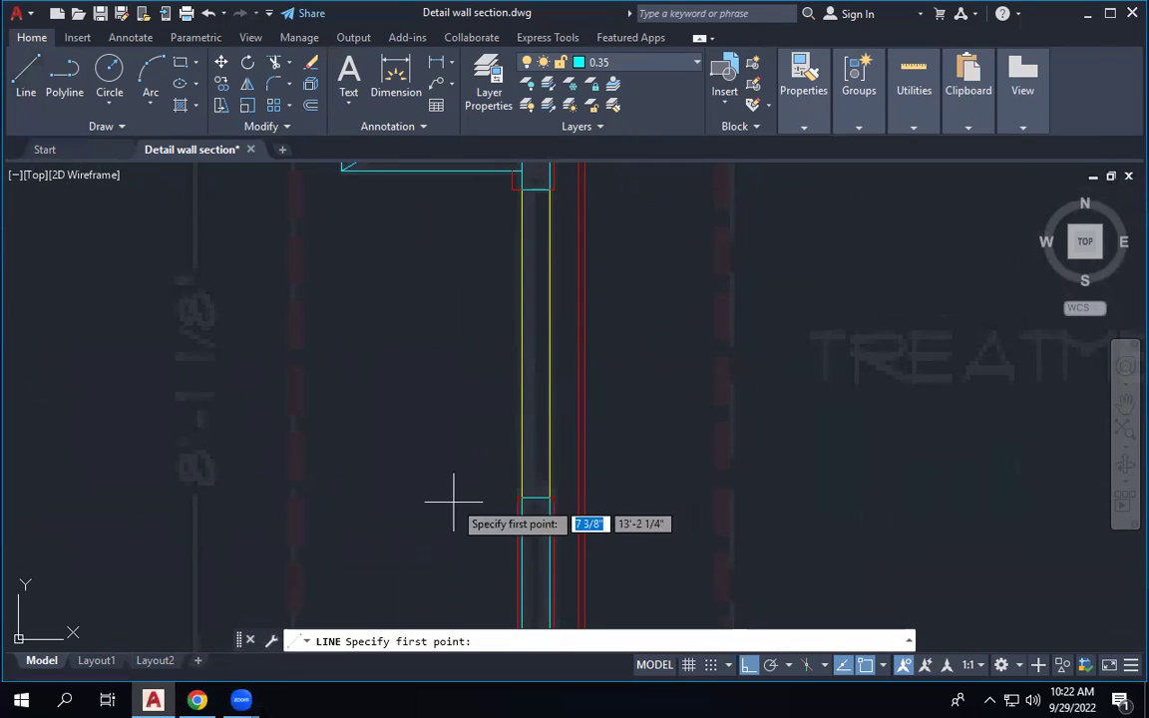
pyautogui.click(518, 495)
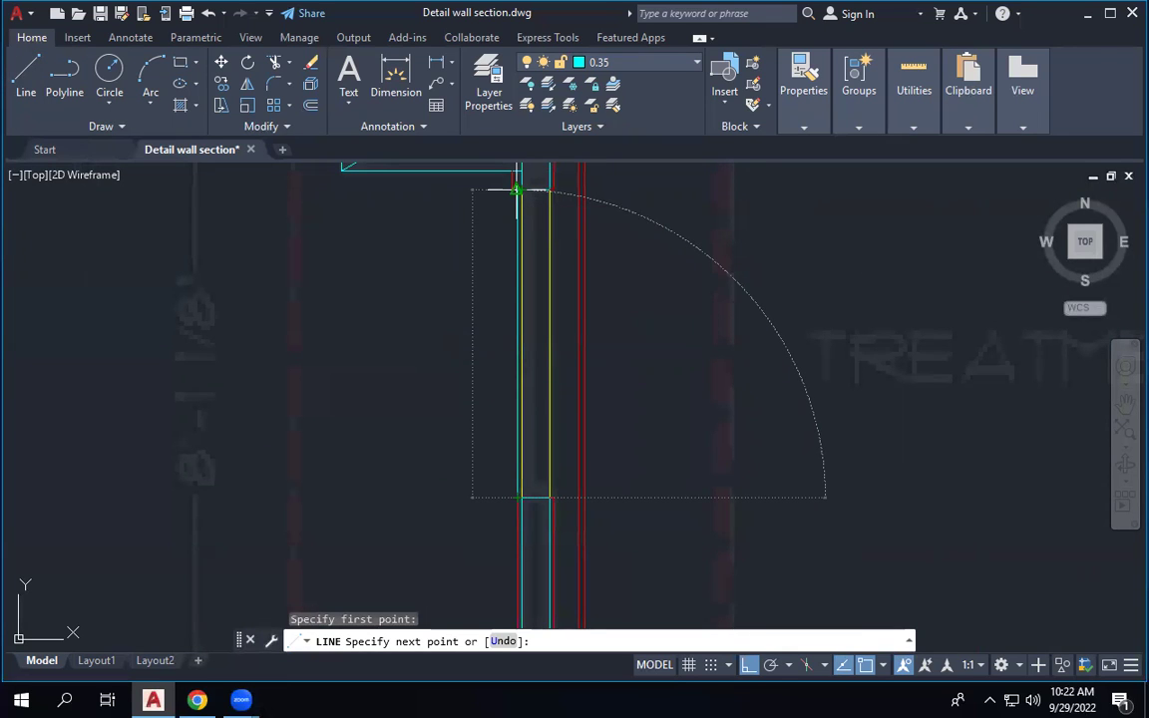
pyautogui.click(520, 187)
pyautogui.press('Escape')
# Draw a vertical line across the window opening from the inner lining edge at the head down to the sill.
pyautogui.press('Return')
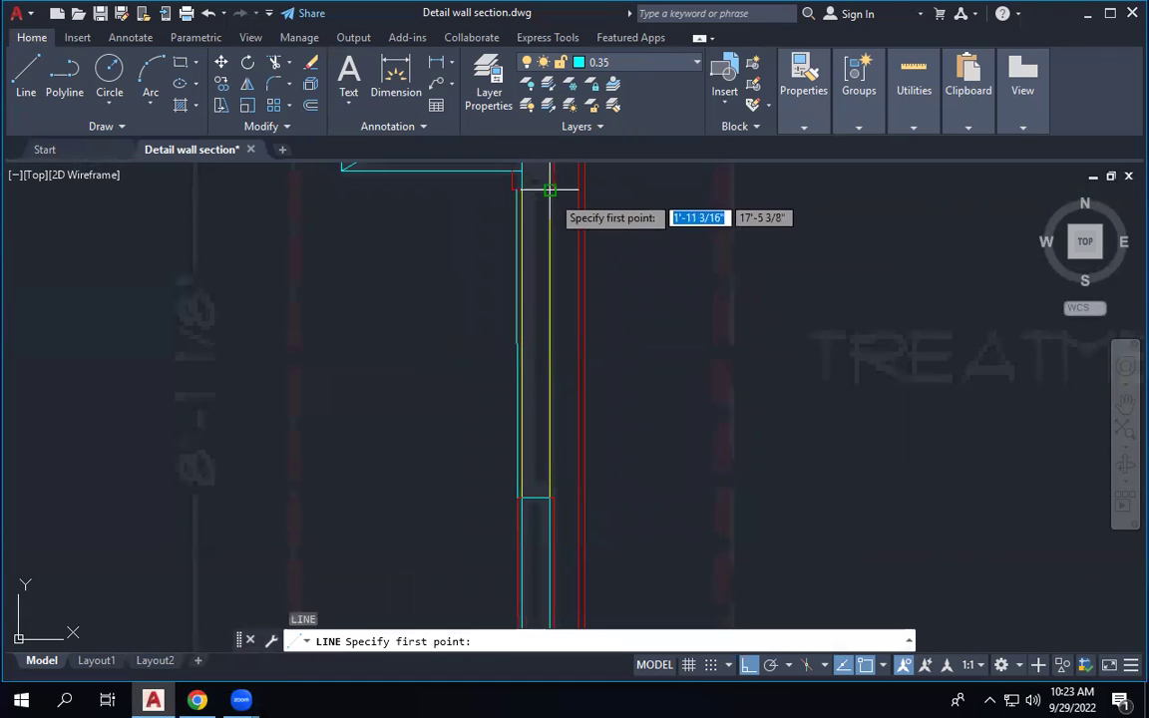
pyautogui.click(552, 190)
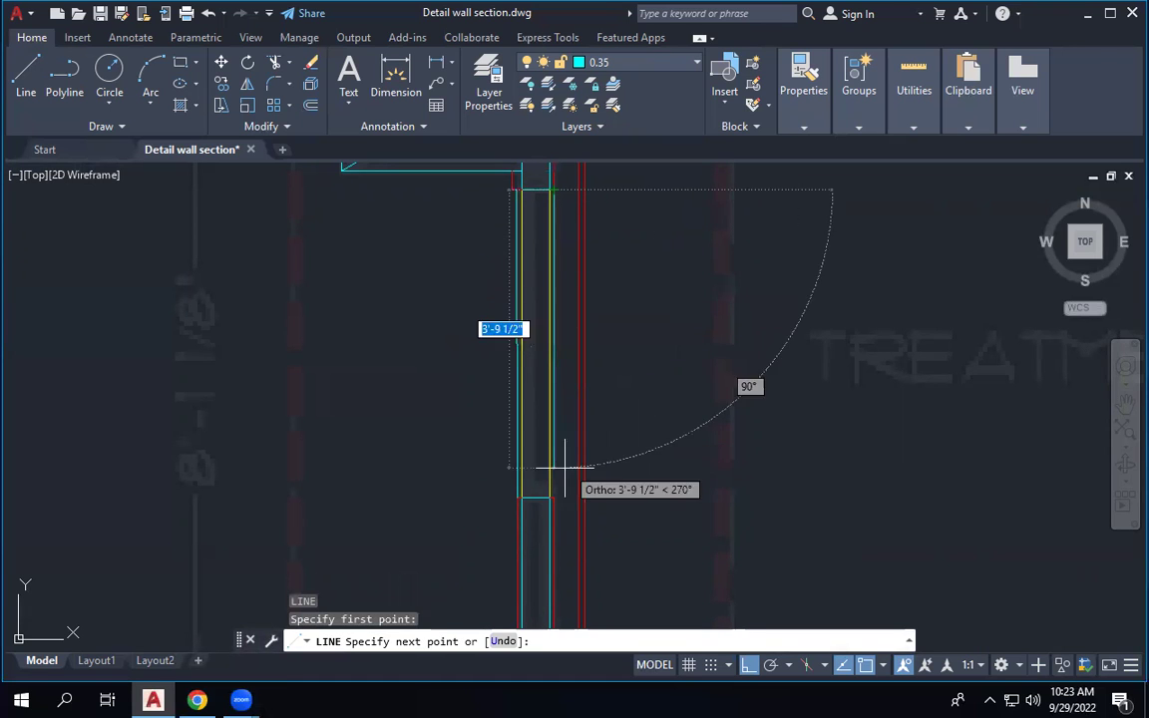
pyautogui.click(549, 496)
pyautogui.press('Escape')
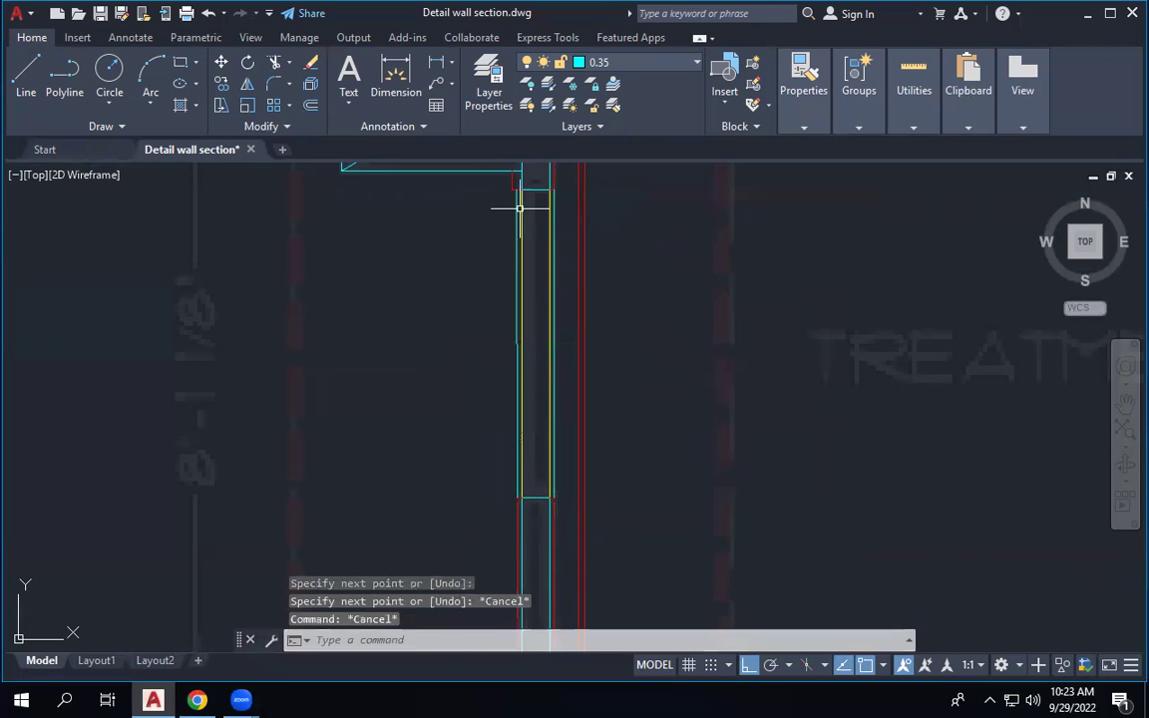
# Erase the outer vertical line across the window opening and move the inner vertical line to layer 0.0.
pyautogui.click(520, 210)
pyautogui.press('Delete')
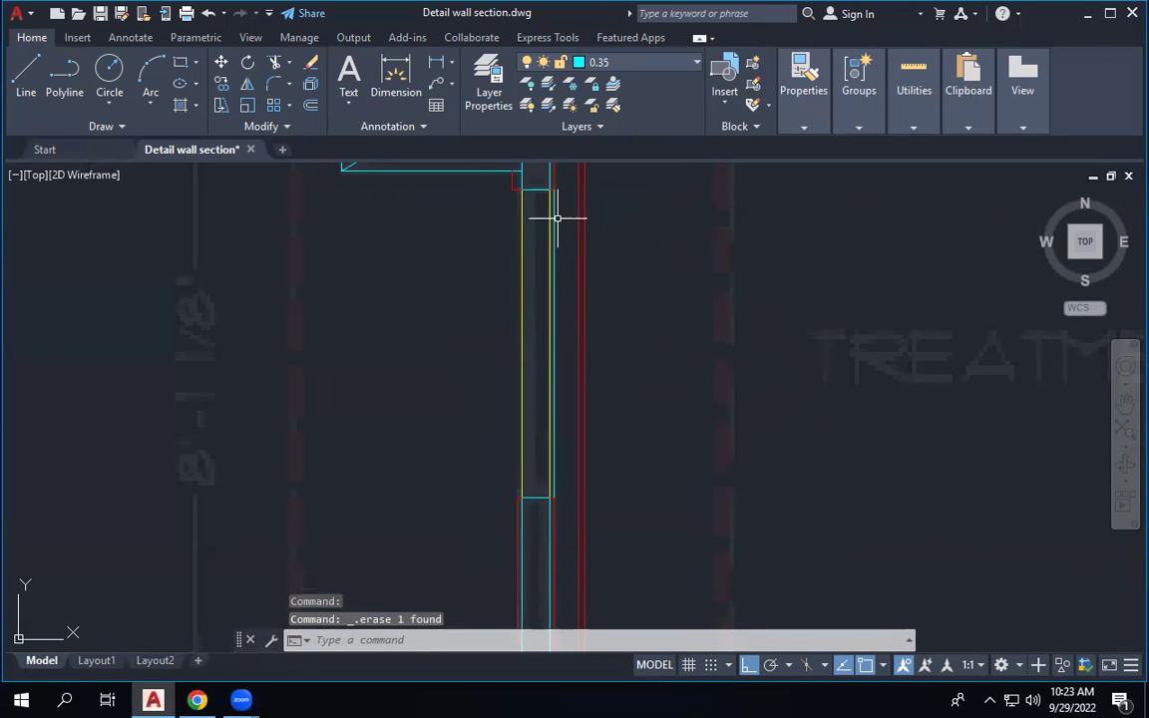
pyautogui.click(554, 218)
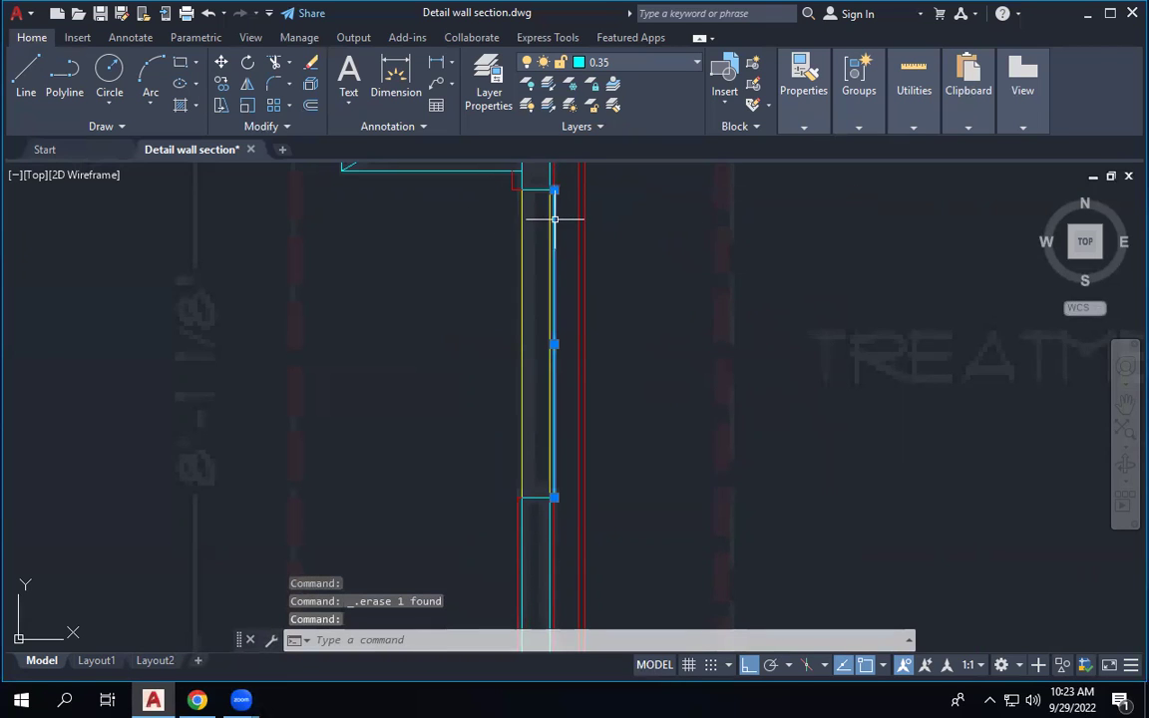
pyautogui.click(660, 67)
pyautogui.click(630, 85)
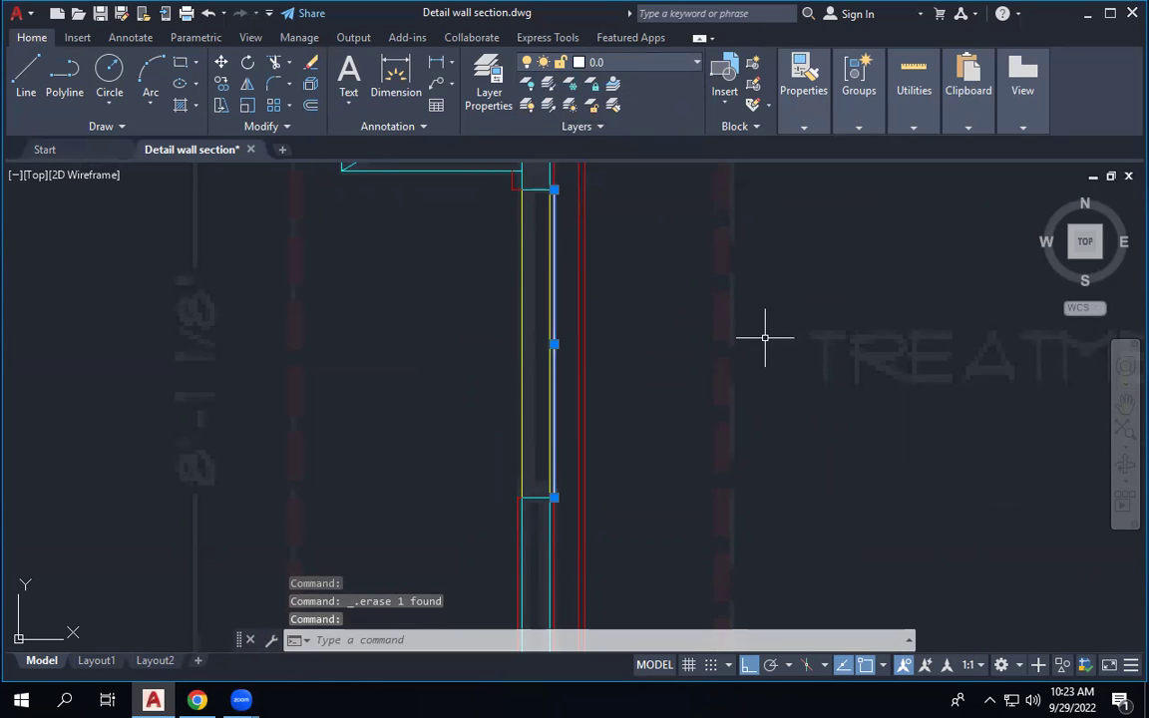
pyautogui.press('Escape')
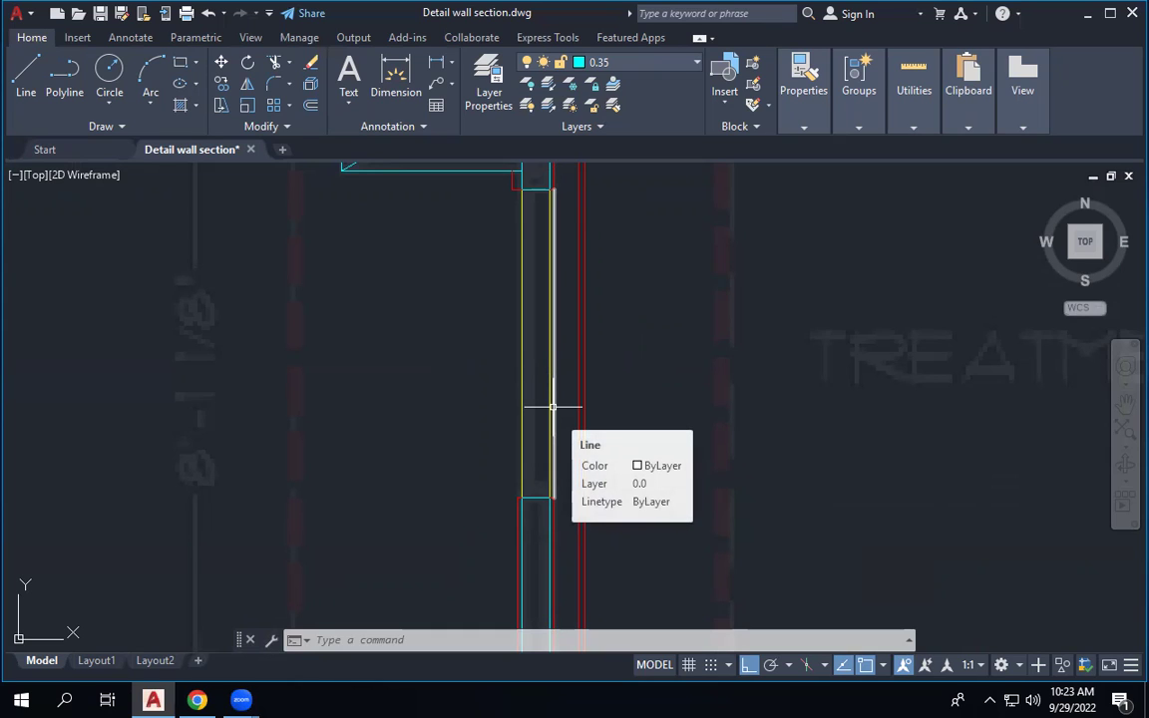
# Examine the sill junction, comparing the inner lining line and short sill line with the yellow window line above.
pyautogui.scroll(5, 528, 495)
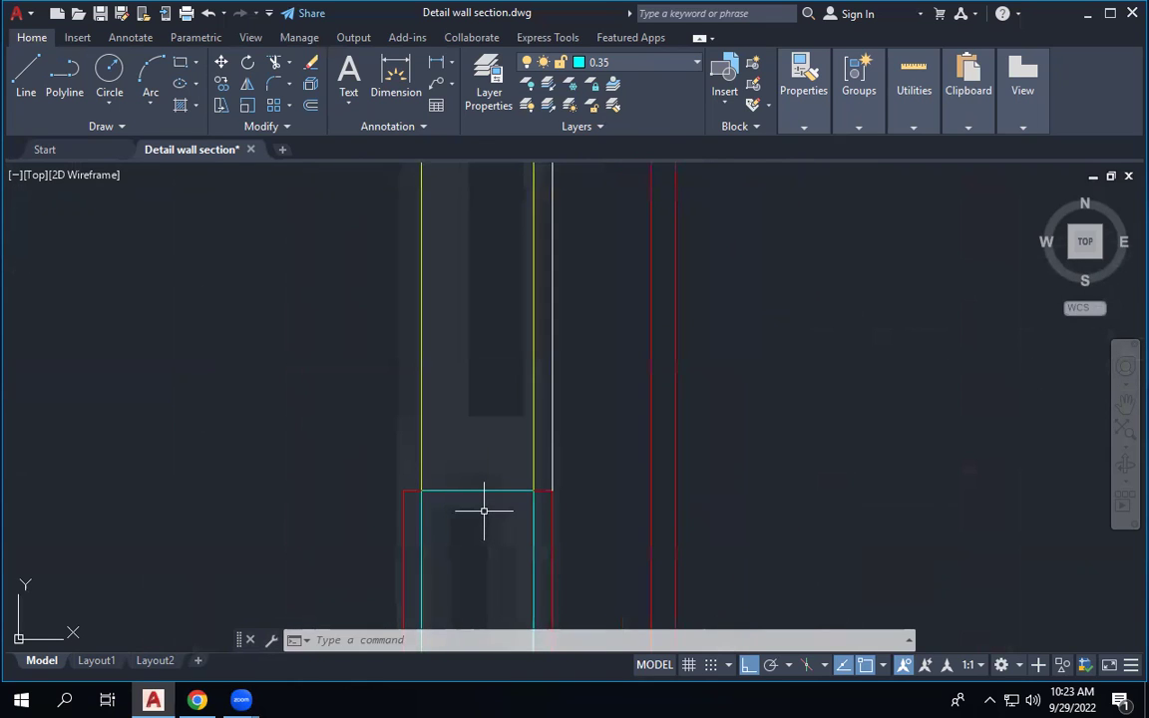
pyautogui.scroll(2, 484, 511)
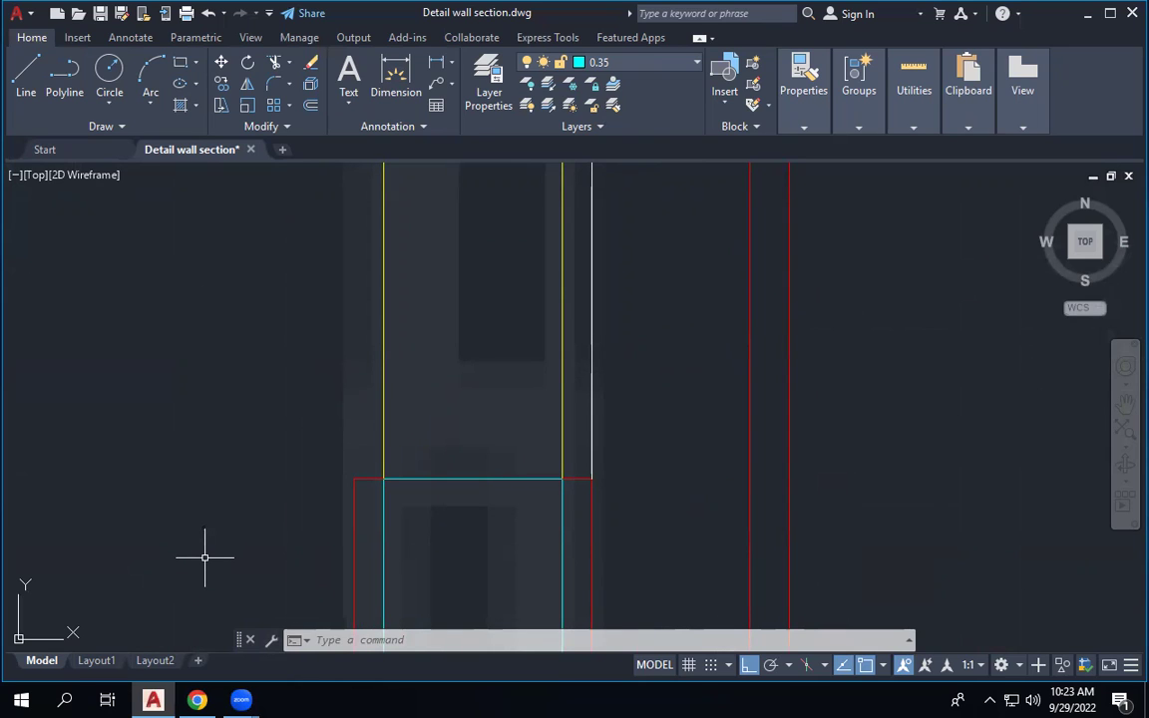
pyautogui.click(591, 502)
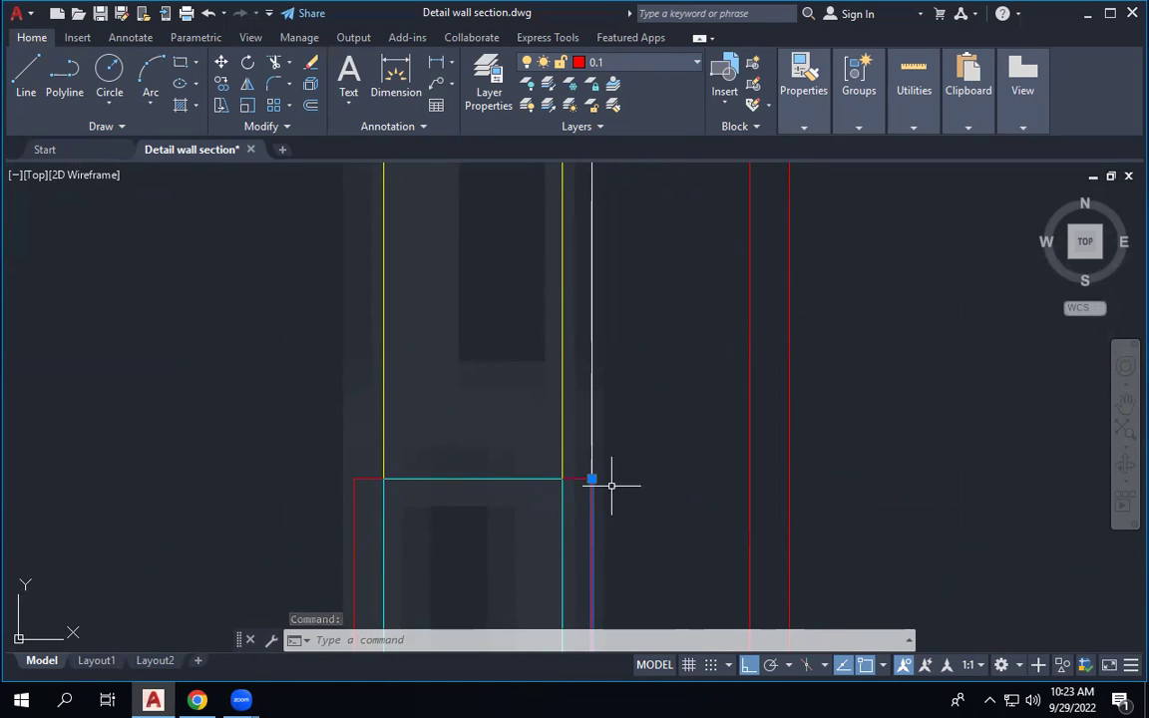
pyautogui.click(576, 480)
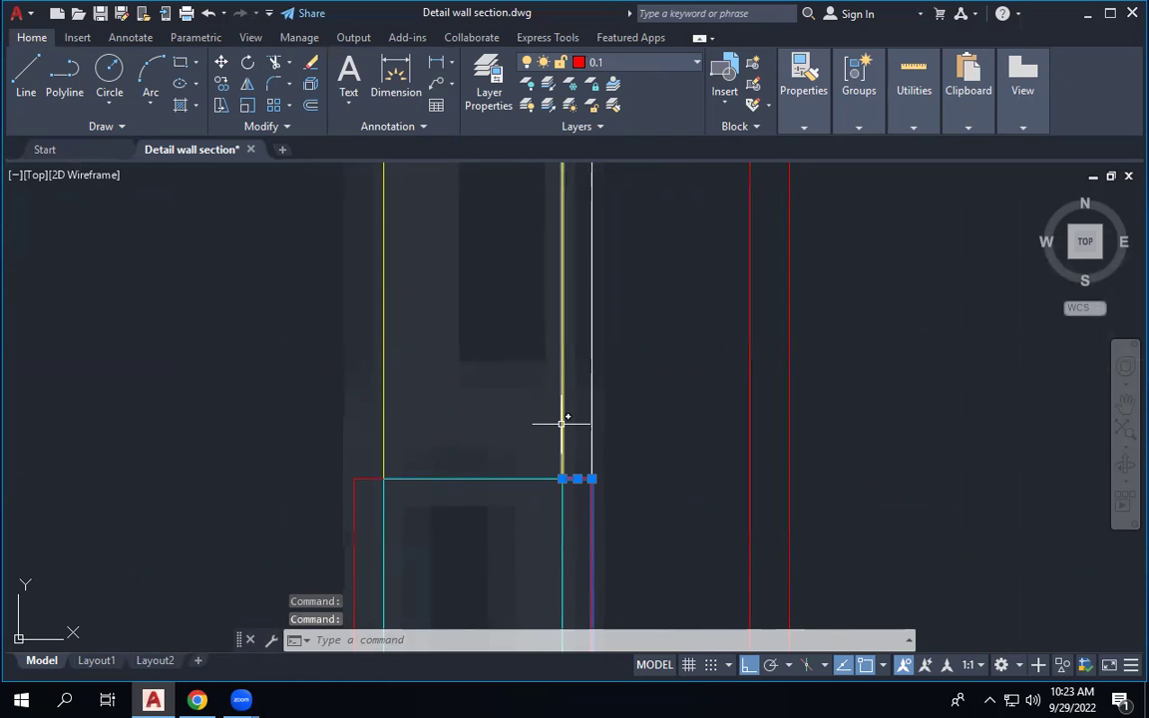
pyautogui.moveTo(566, 423)
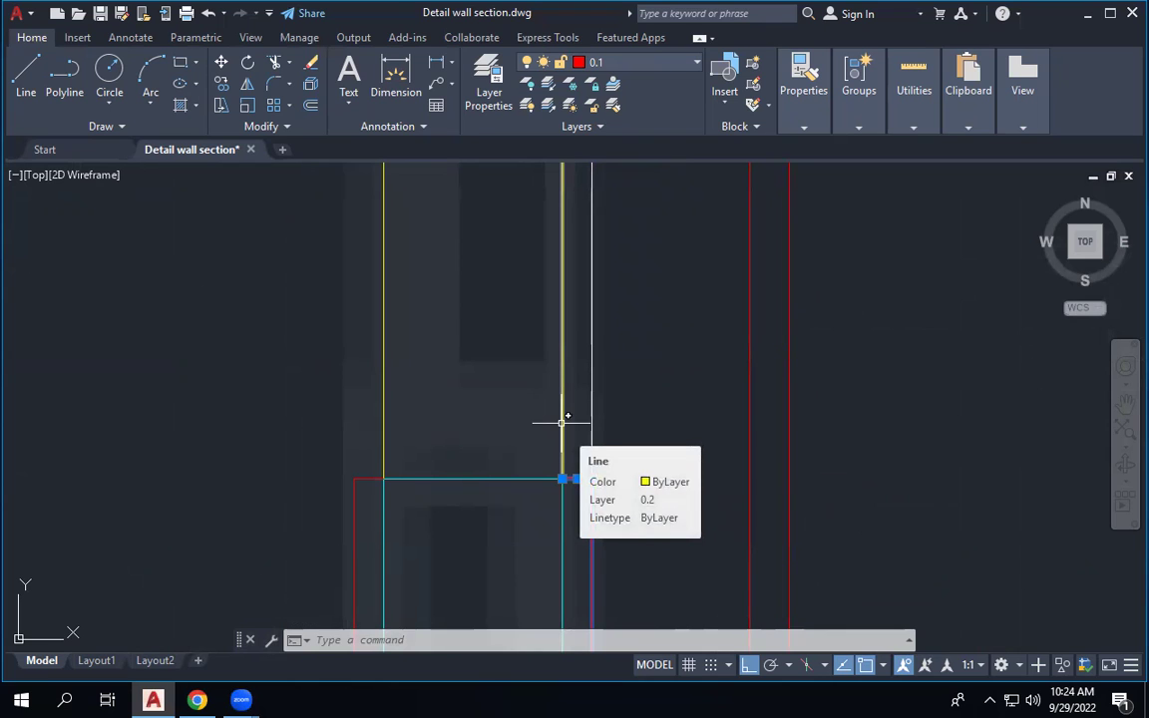
# Switch to Chrome and look through the Tadao Ando building image results, opening the Encyclopedia Britannica concrete building photo.
pyautogui.moveTo(157, 701)
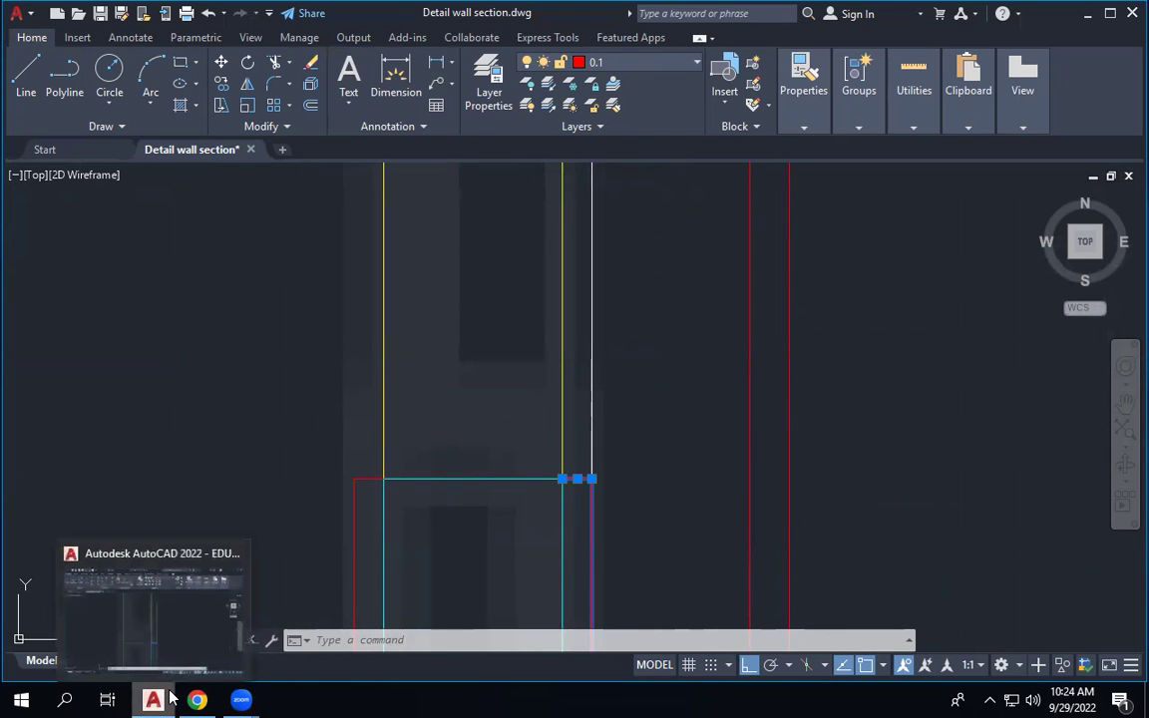
pyautogui.moveTo(197, 701)
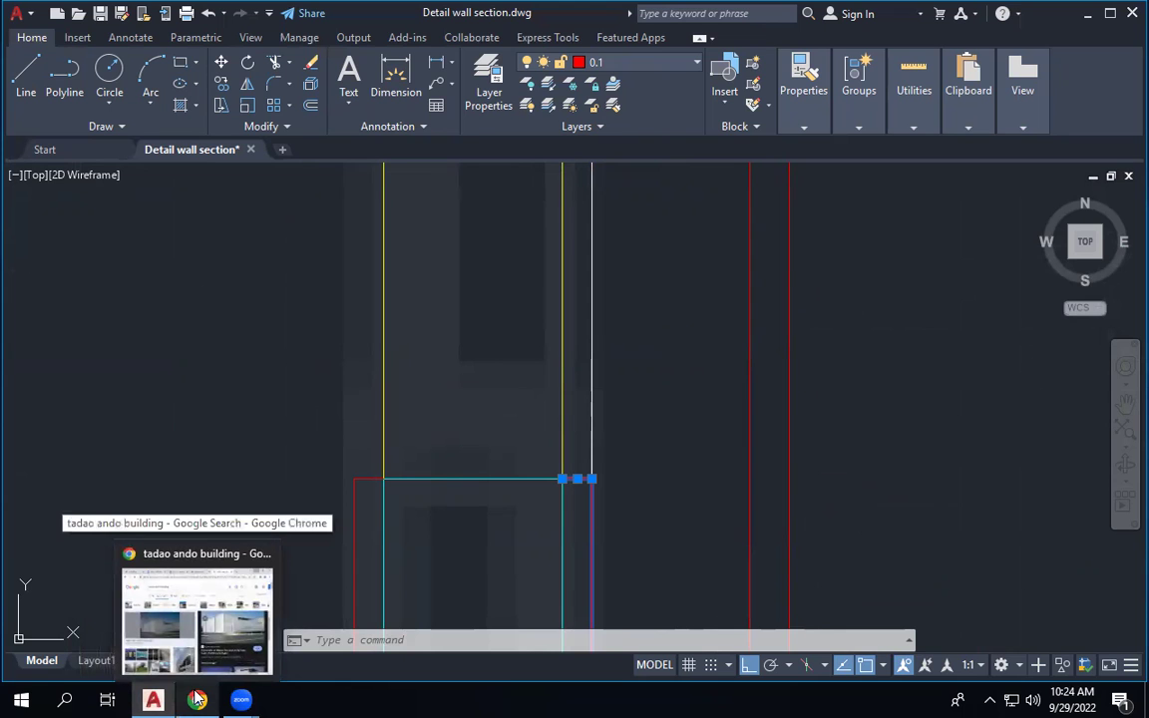
pyautogui.click(198, 702)
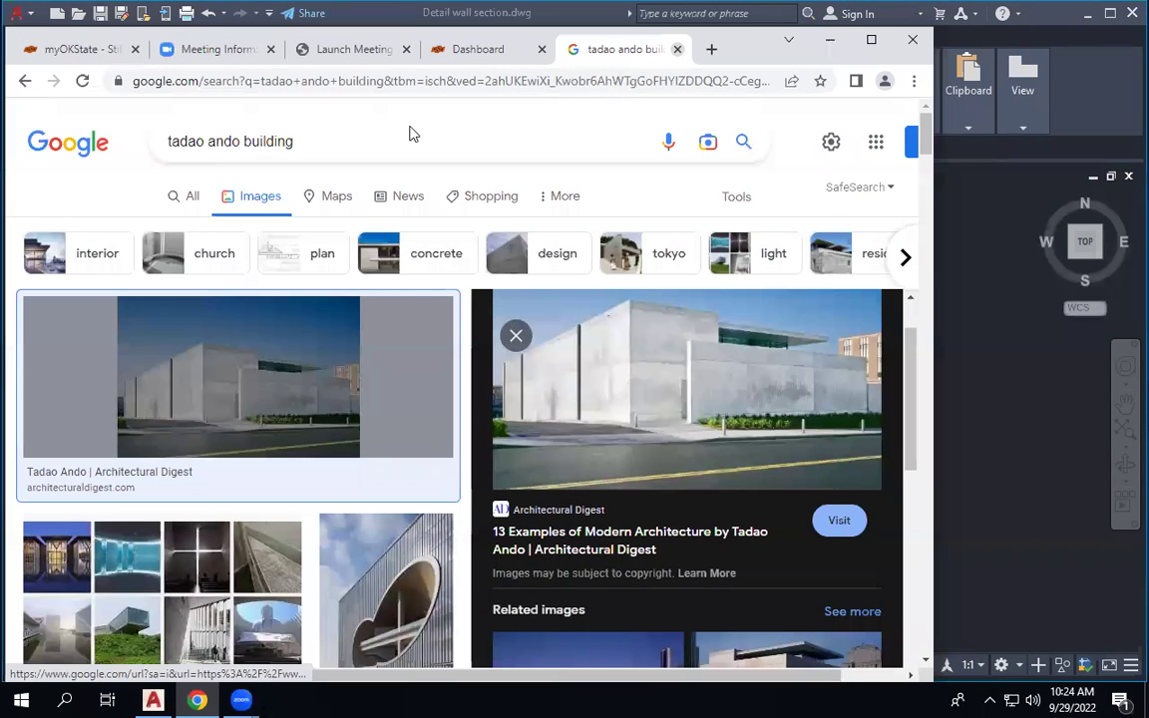
pyautogui.click(299, 141)
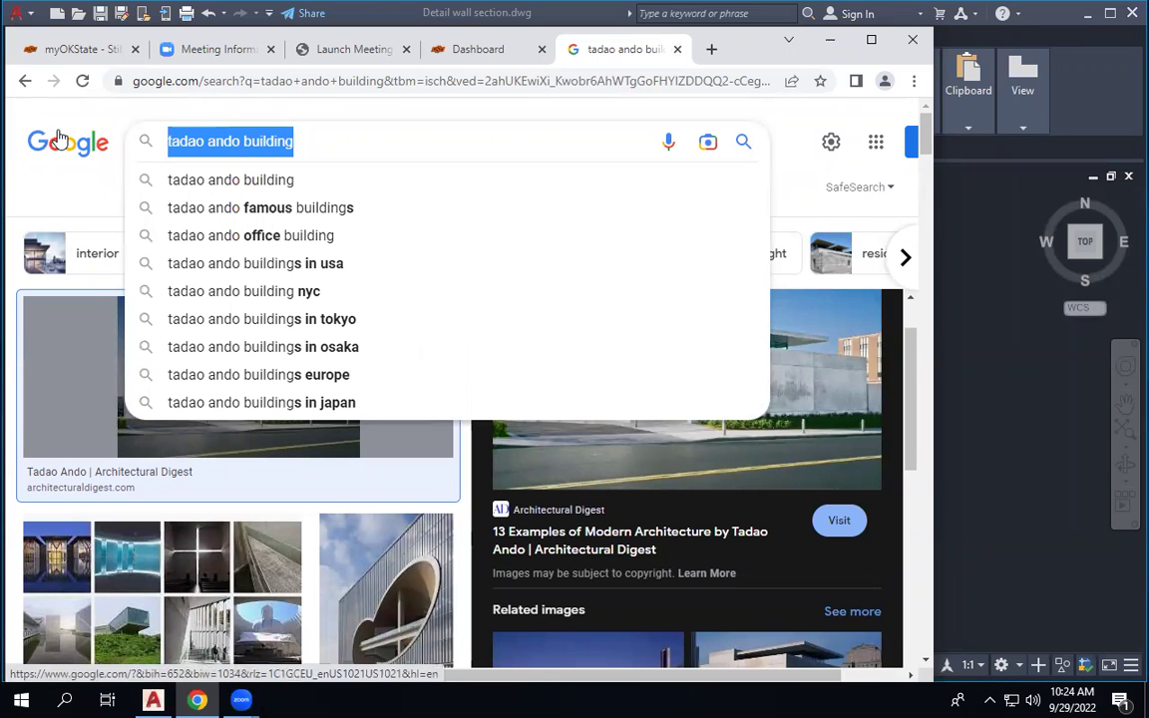
pyautogui.scroll(-5, 577, 478)
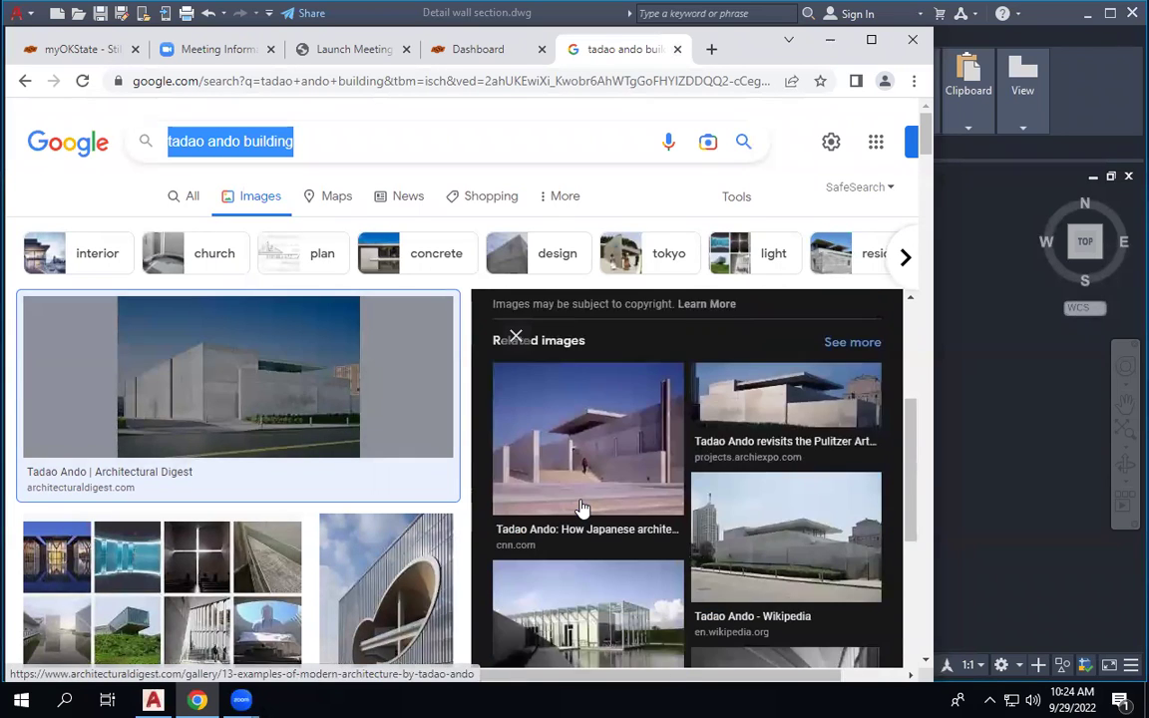
pyautogui.scroll(-2, 583, 509)
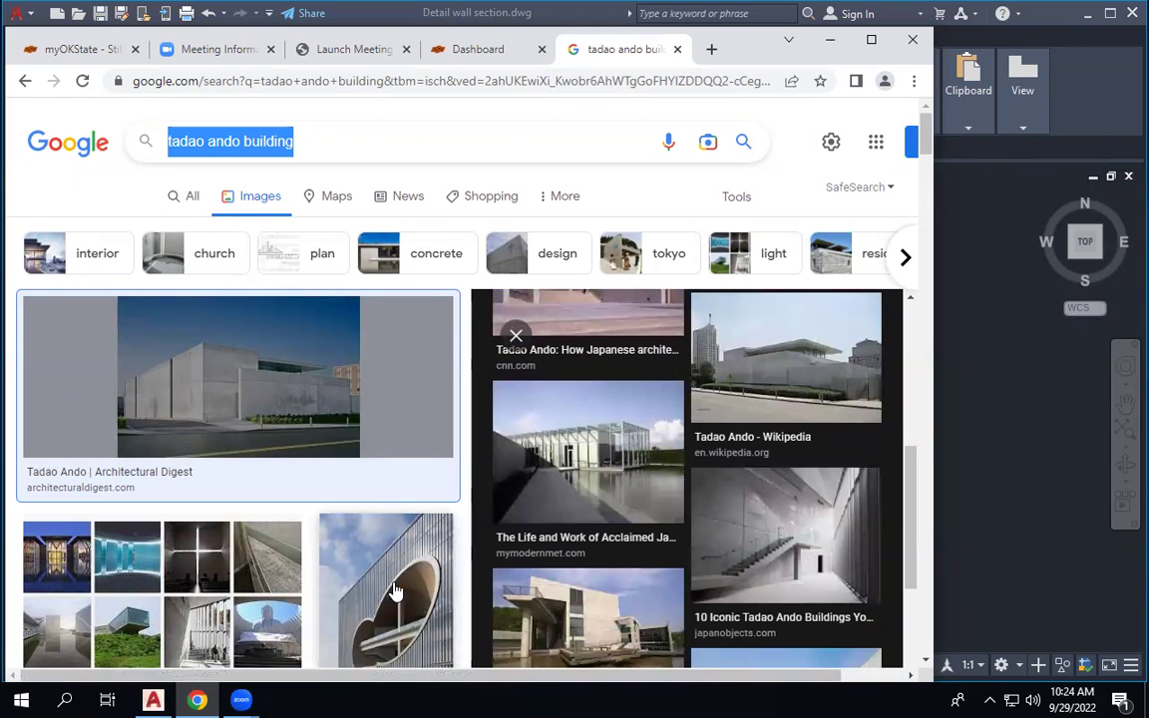
pyautogui.click(604, 631)
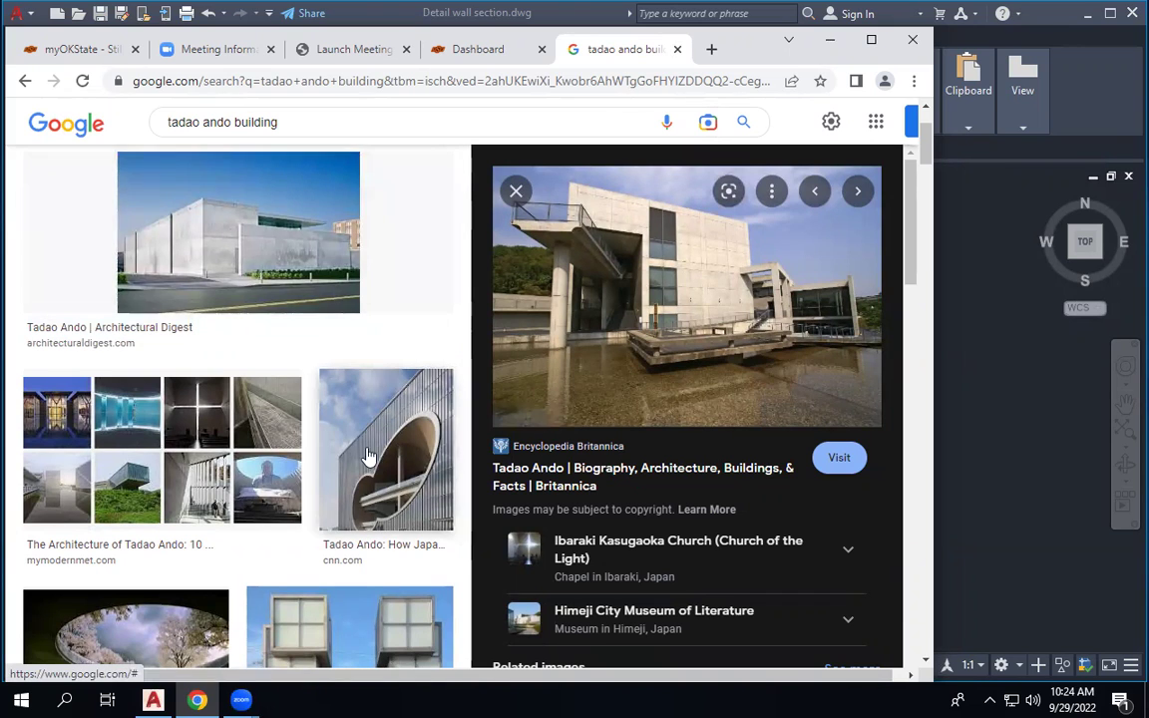
pyautogui.scroll(-3, 282, 503)
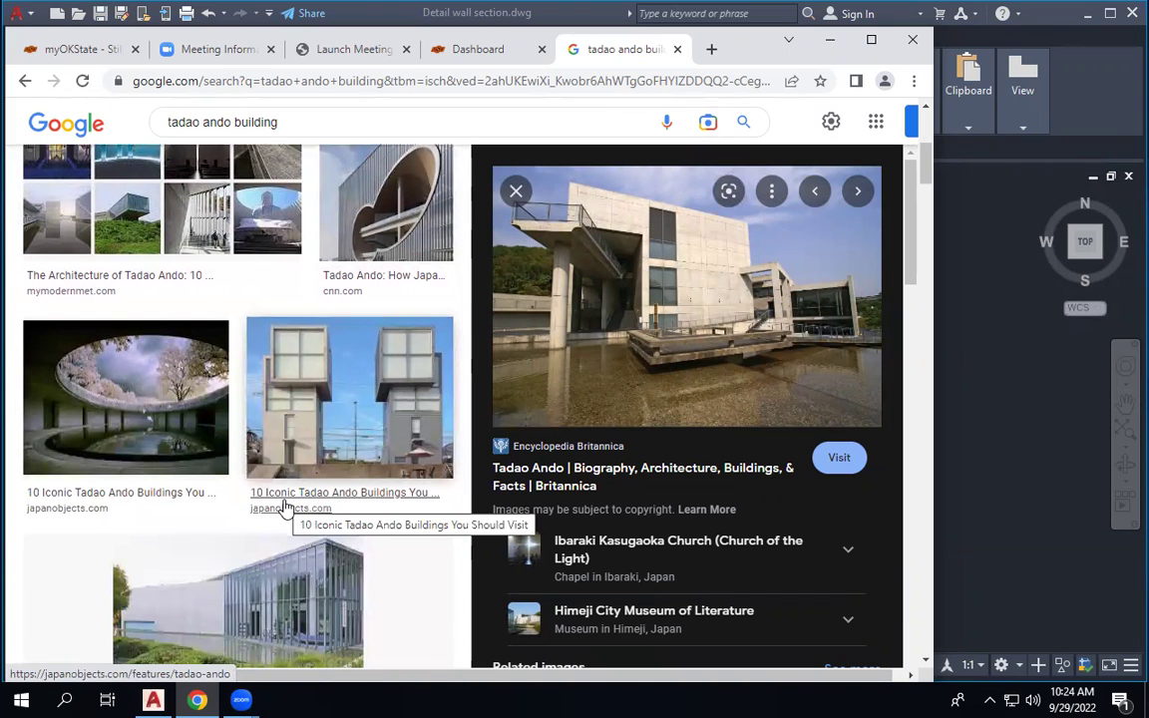
pyautogui.click(828, 42)
# Draw a long, thin horizontal wall rectangle in the empty area beside the floor details frame.
pyautogui.scroll(-4, 813, 369)
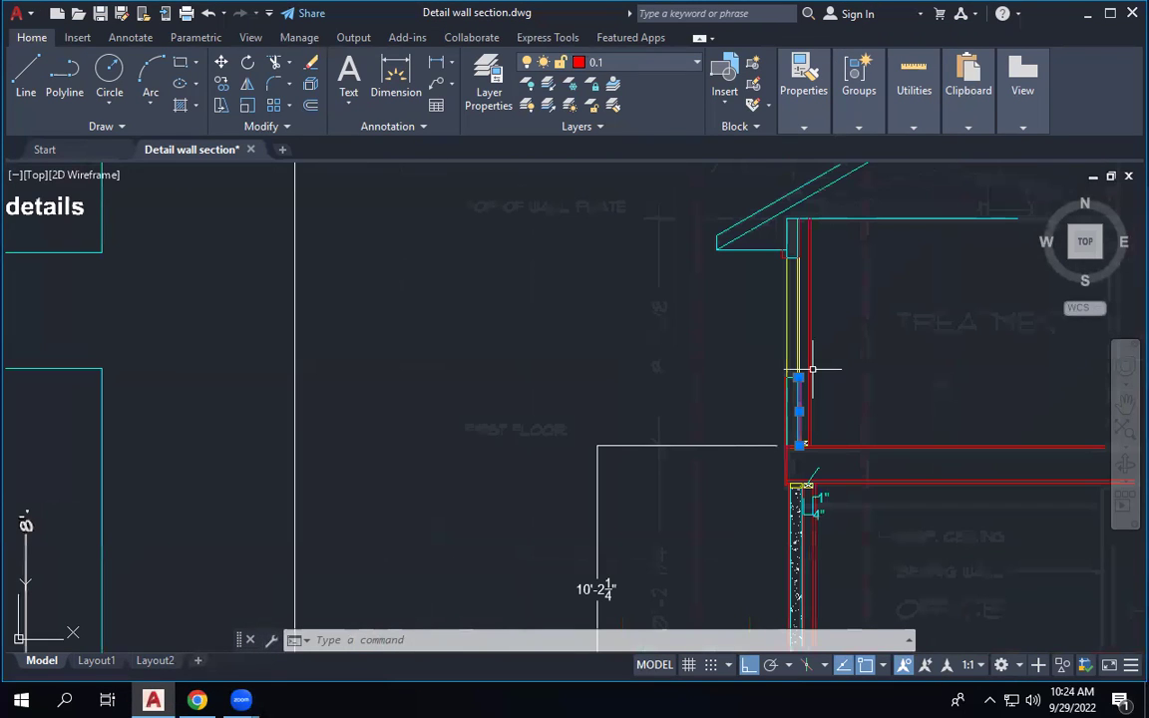
pyautogui.press('Escape')
pyautogui.scroll(-5, 814, 366)
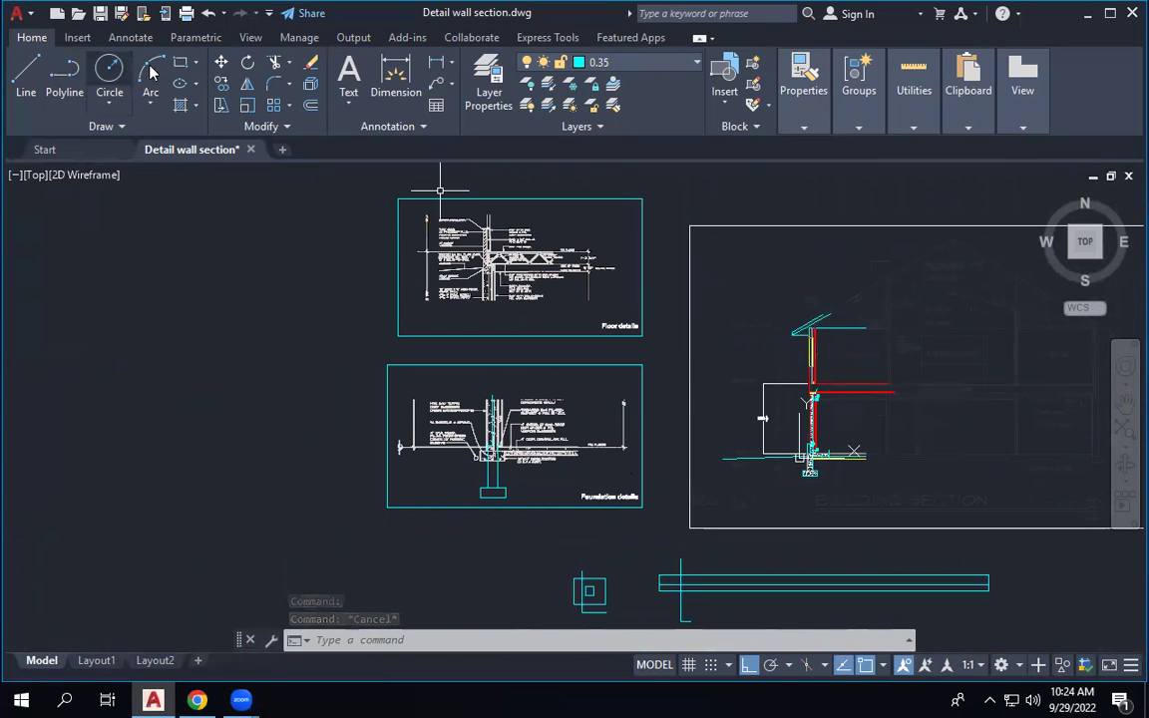
pyautogui.click(181, 62)
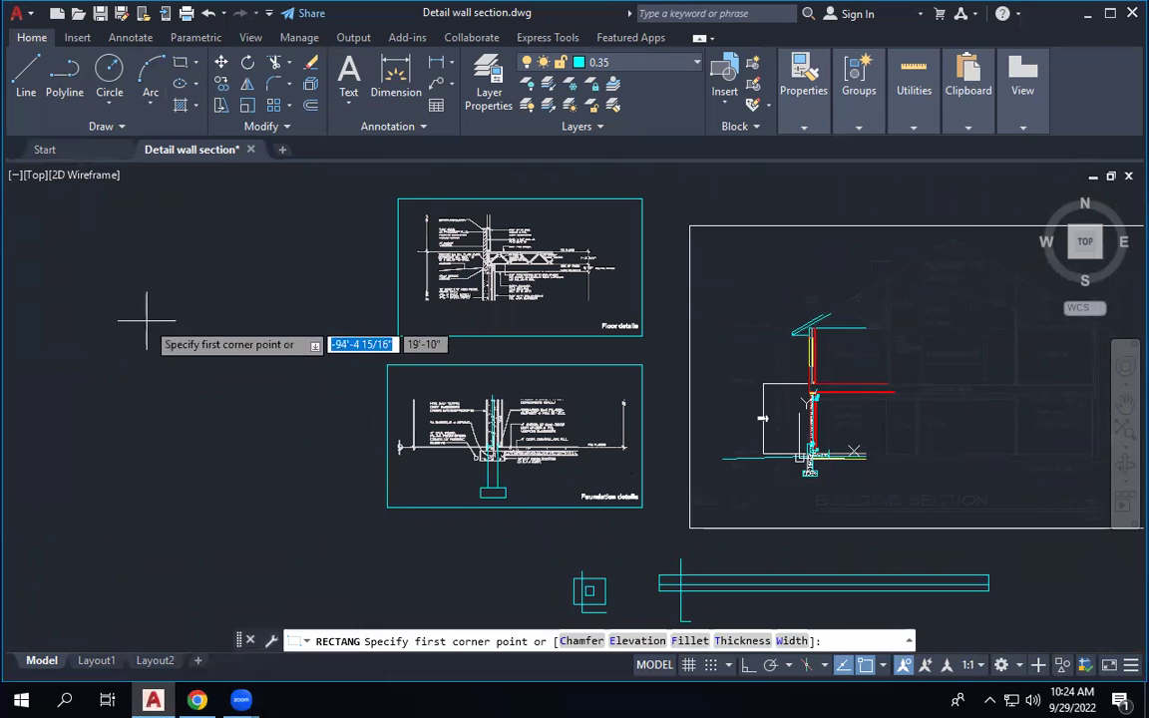
pyautogui.click(105, 297)
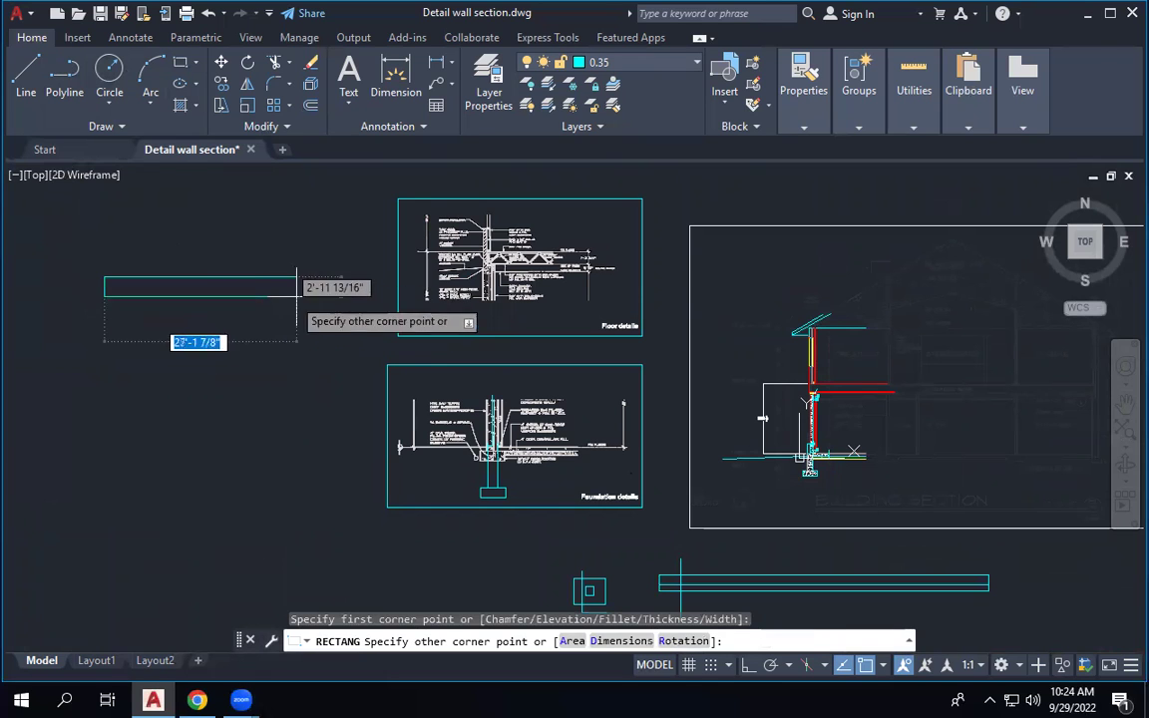
pyautogui.click(337, 287)
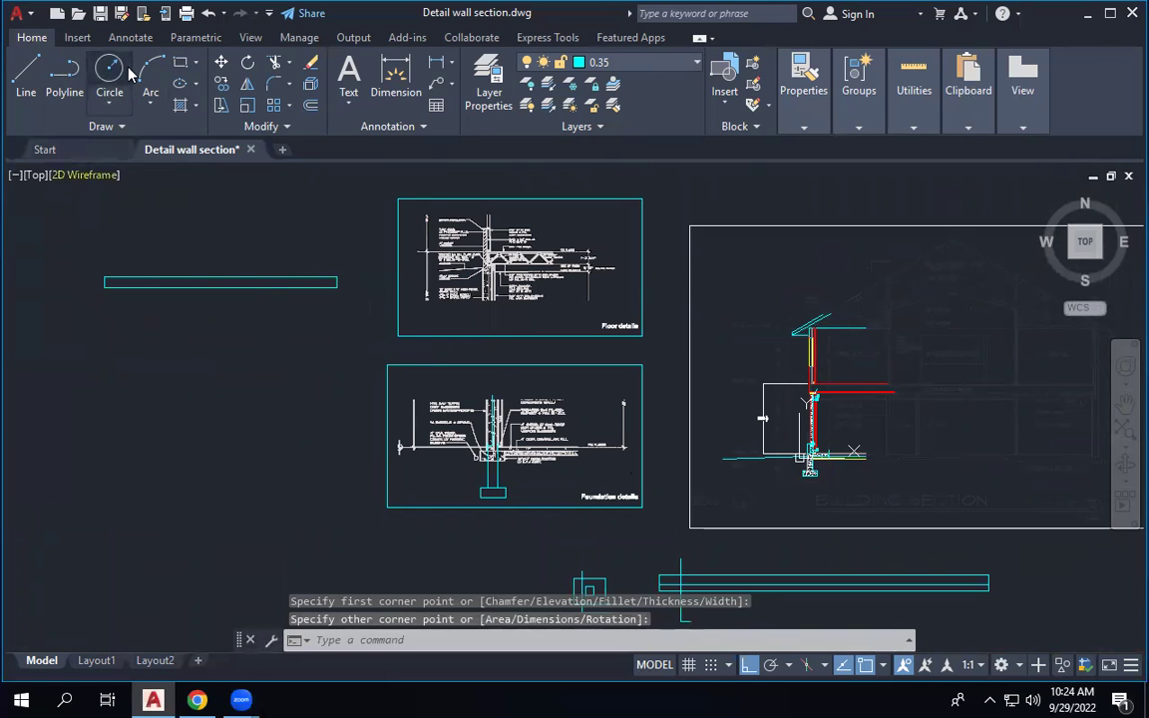
# Draw a short vertical line across the thin rectangle's full thickness, from its lower edge to its upper edge.
pyautogui.click(25, 75)
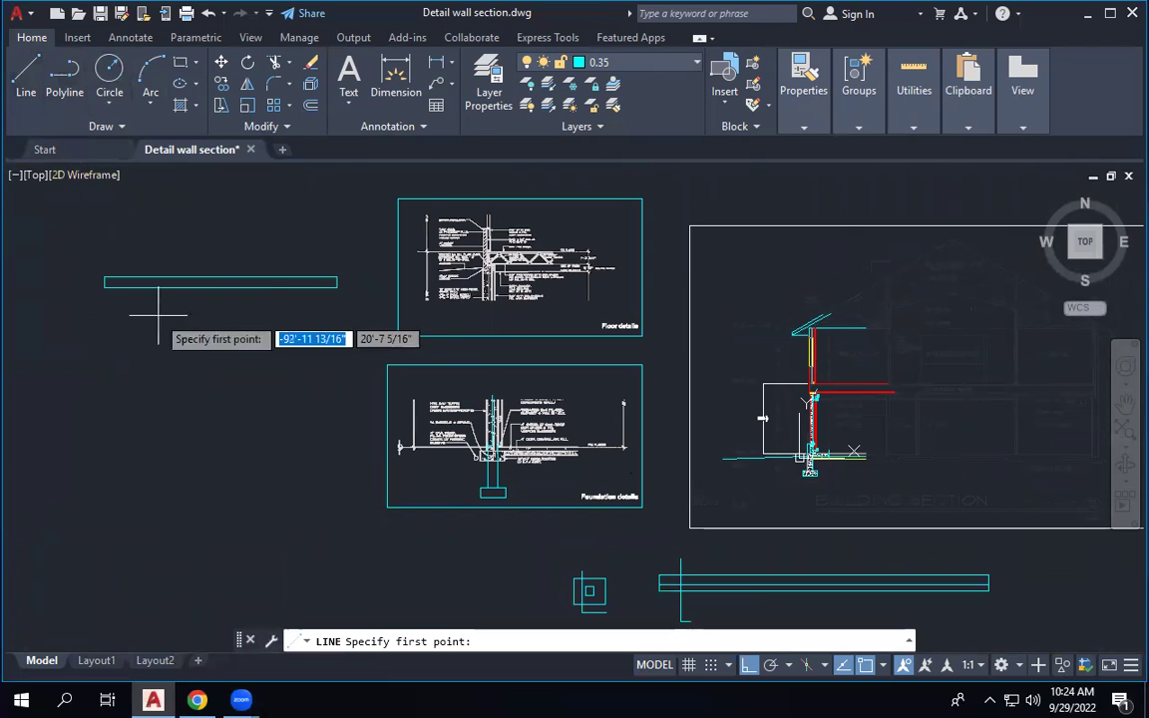
pyautogui.scroll(4, 203, 315)
pyautogui.click(244, 243)
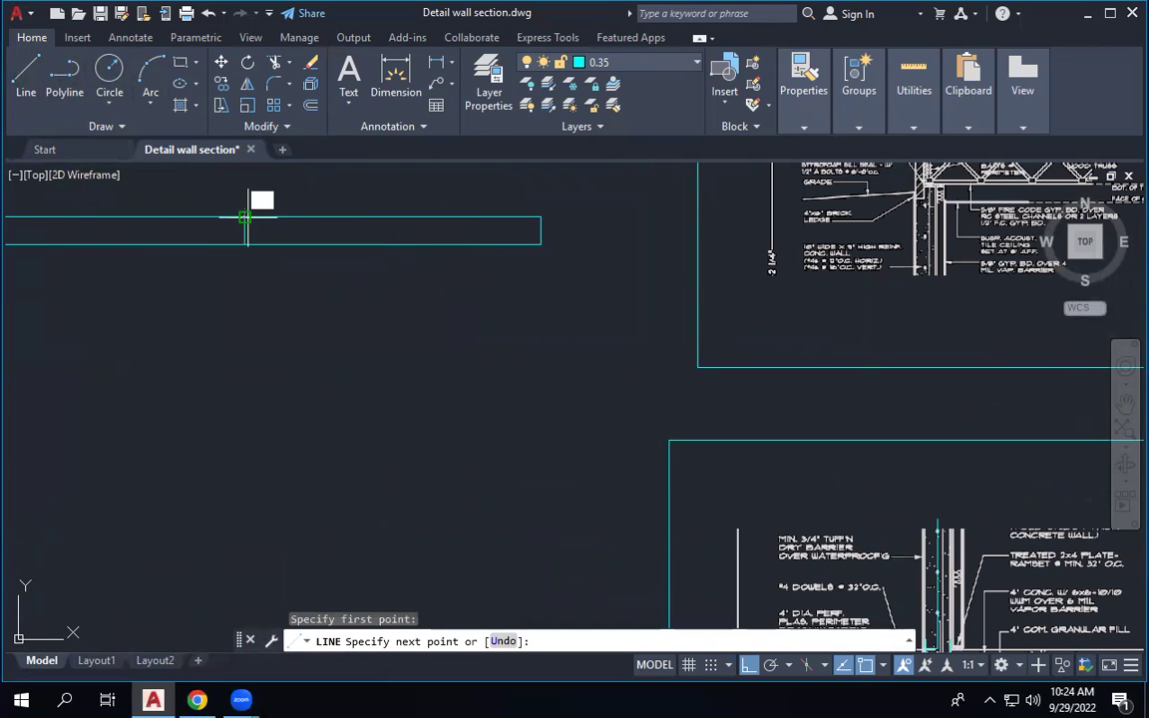
pyautogui.click(245, 217)
pyautogui.press('Escape')
# Copy the short cross line about 9' along the rectangle to its right to mark the window's other side.
pyautogui.click(234, 202)
pyautogui.click(256, 266)
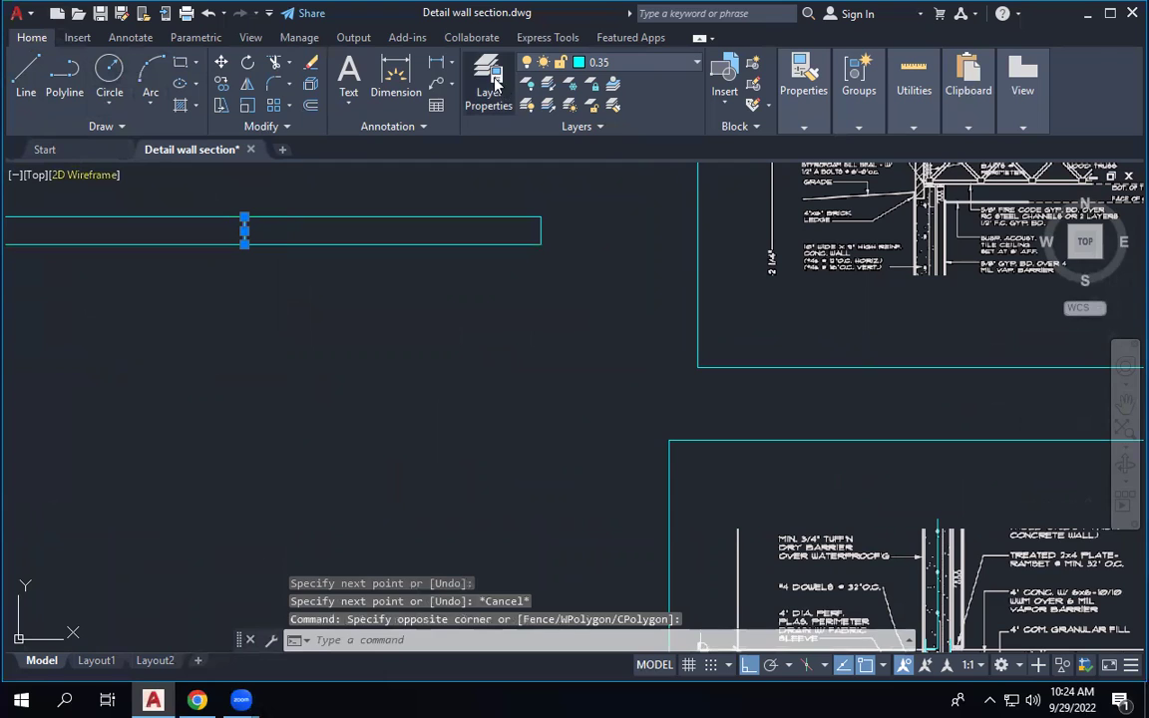
pyautogui.click(222, 84)
pyautogui.click(245, 226)
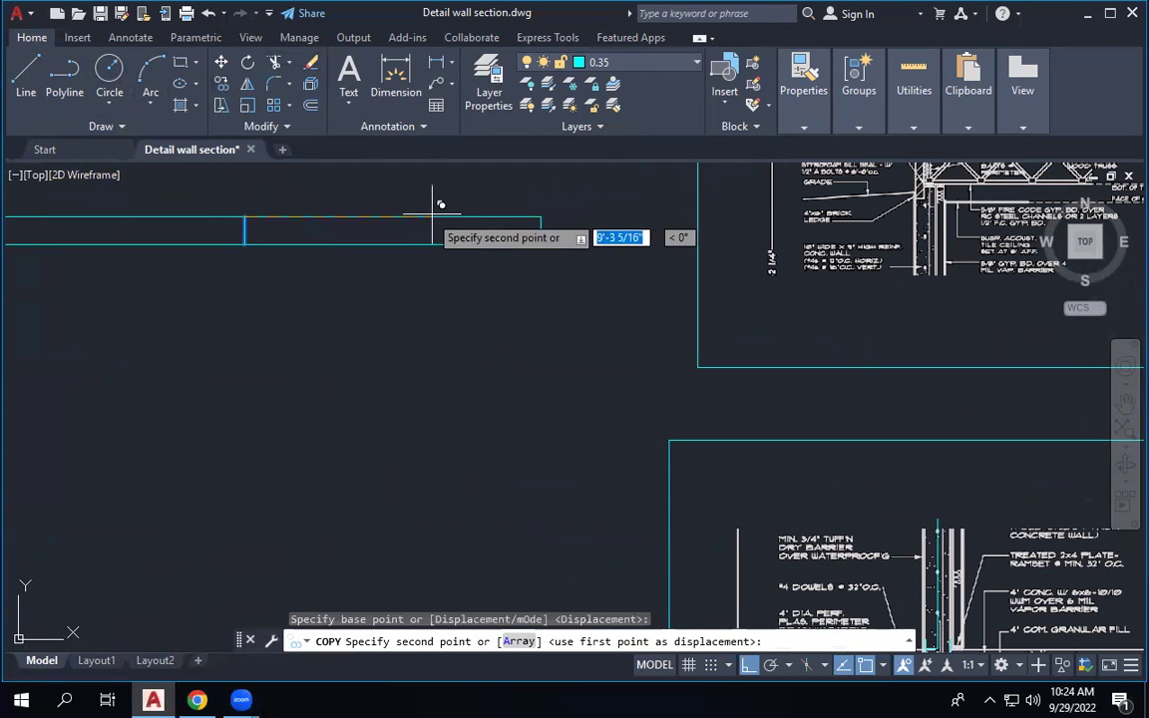
pyautogui.click(427, 194)
pyautogui.press('Escape')
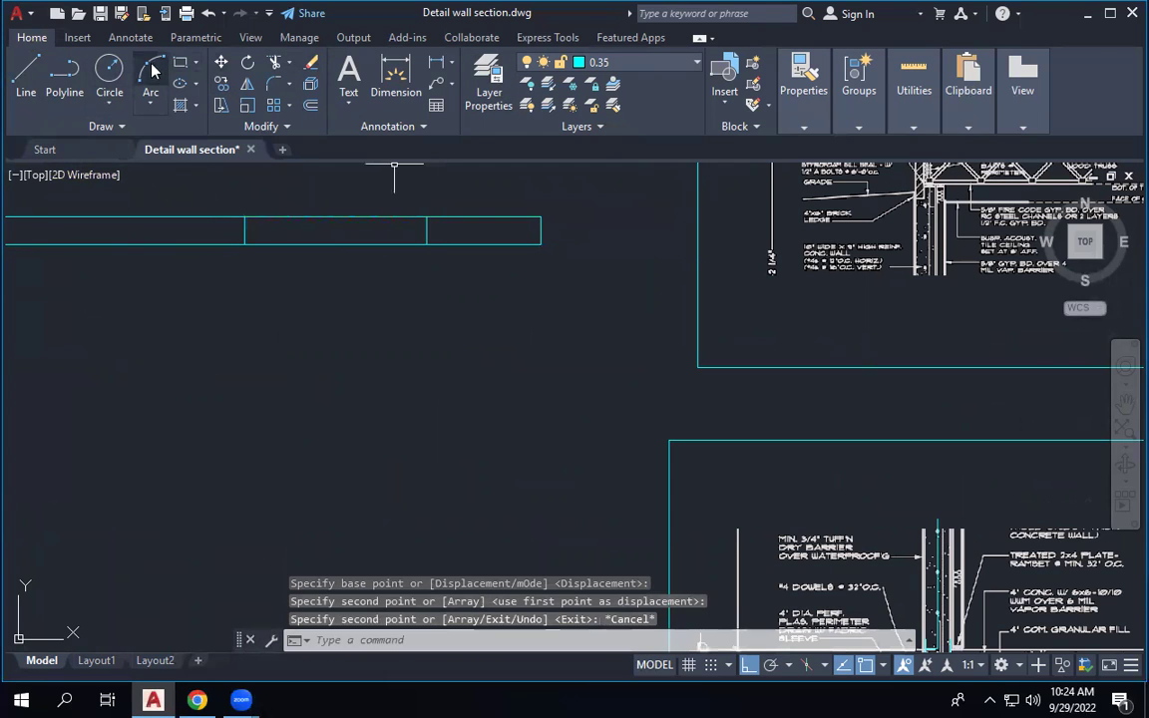
# Draw a horizontal polyline between the midpoints of the two cross lines as the window glass line.
pyautogui.click(63, 75)
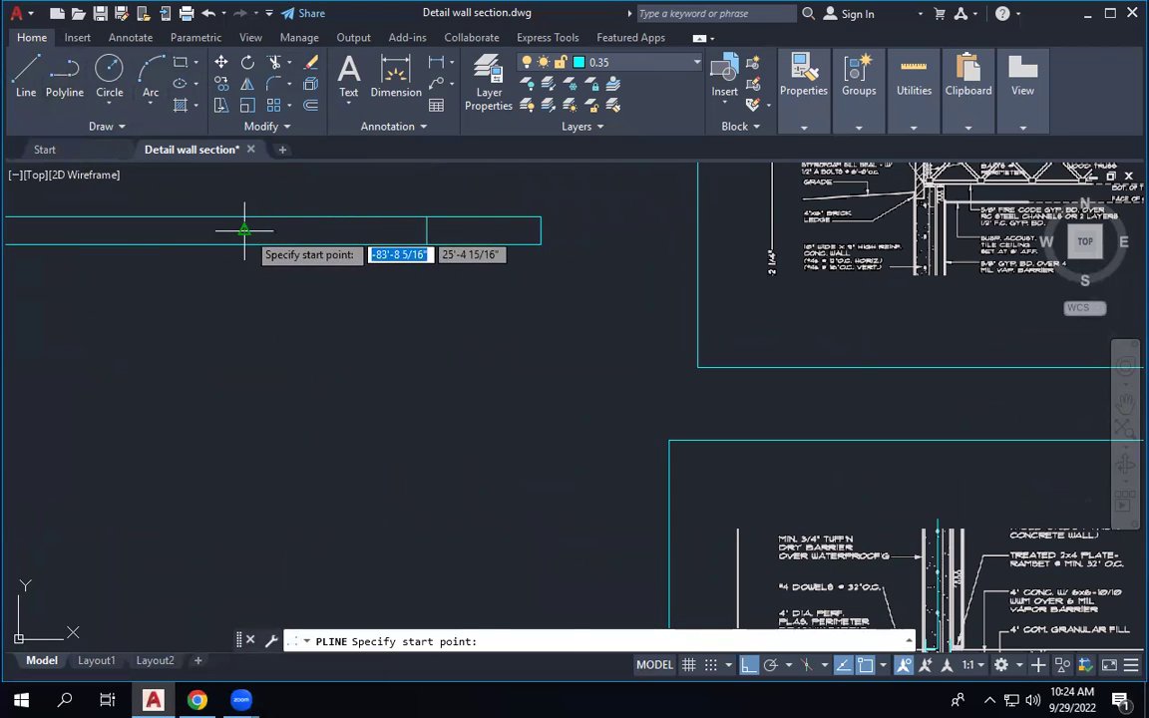
pyautogui.click(244, 230)
pyautogui.click(426, 230)
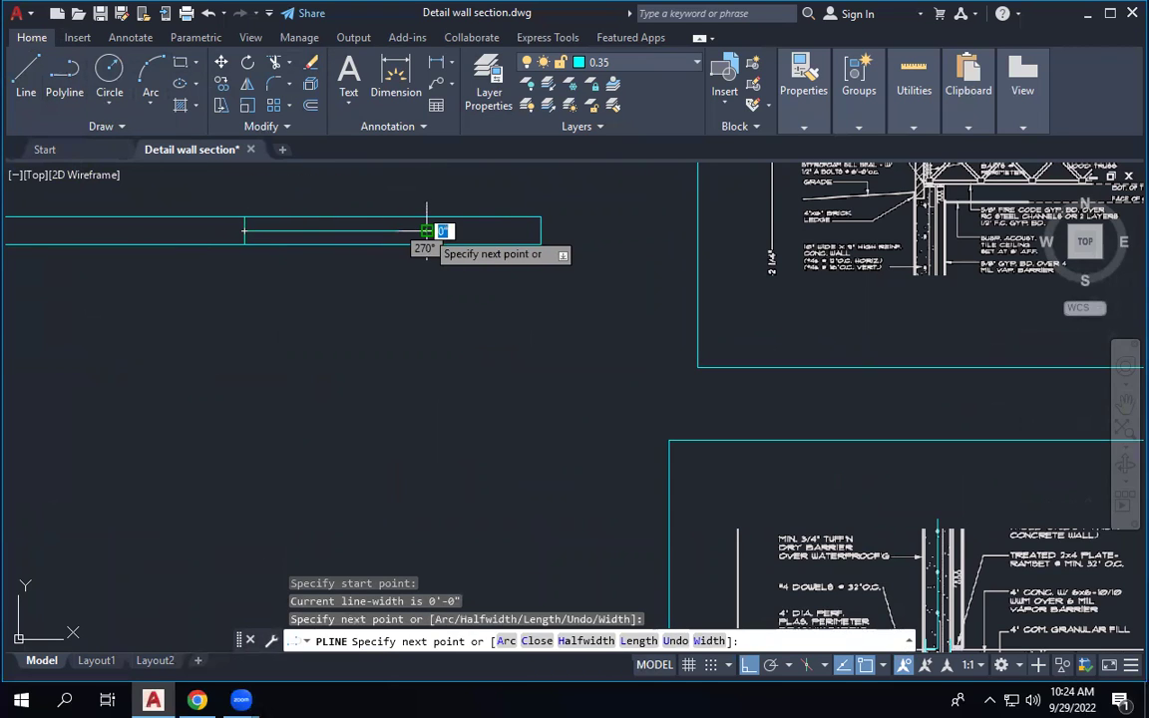
pyautogui.press('Escape')
# Outline a thin layer along the wall's upper edge, from its far end to the window's first cross line, with short vertical ends.
pyautogui.scroll(-3, 167, 195)
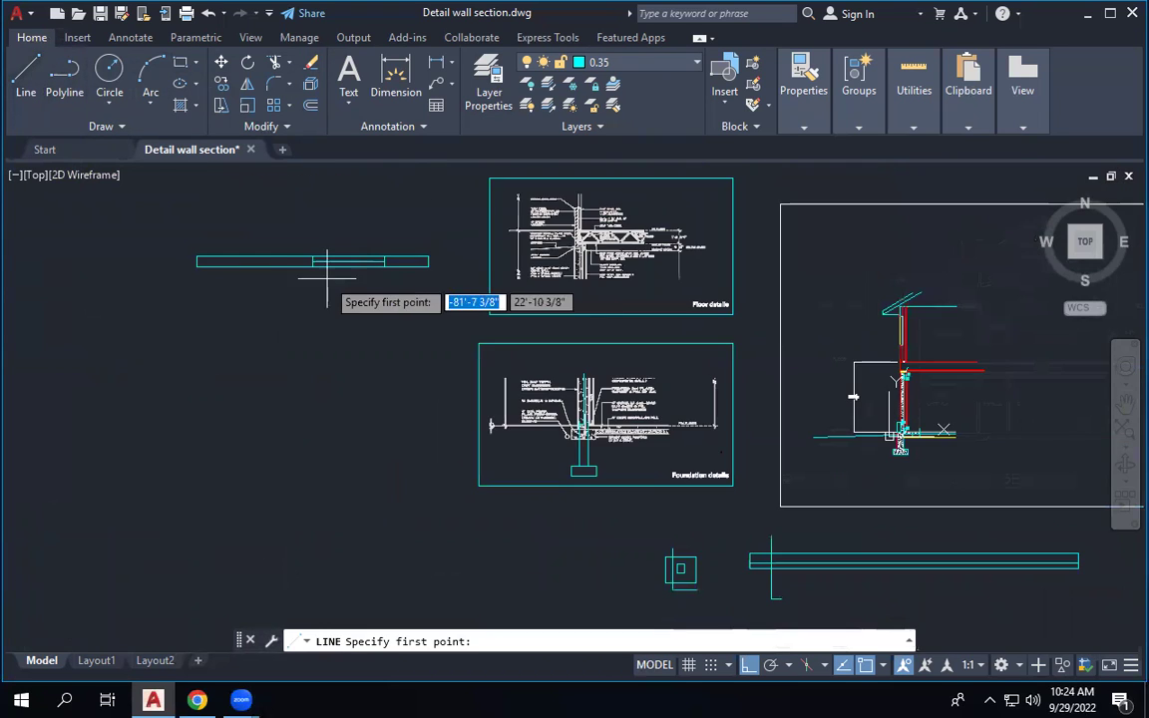
pyautogui.scroll(3, 321, 260)
pyautogui.click(199, 264)
pyautogui.scroll(3, 198, 261)
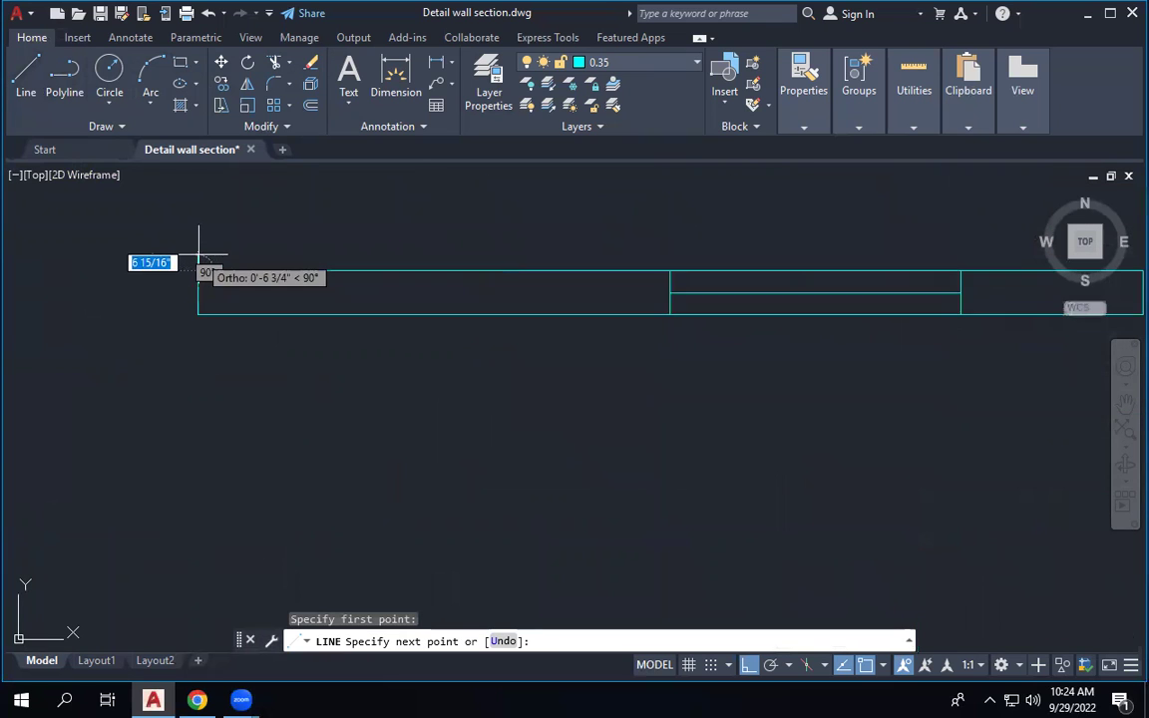
pyautogui.click(199, 277)
pyautogui.scroll(-3, 204, 269)
pyautogui.scroll(4, 400, 265)
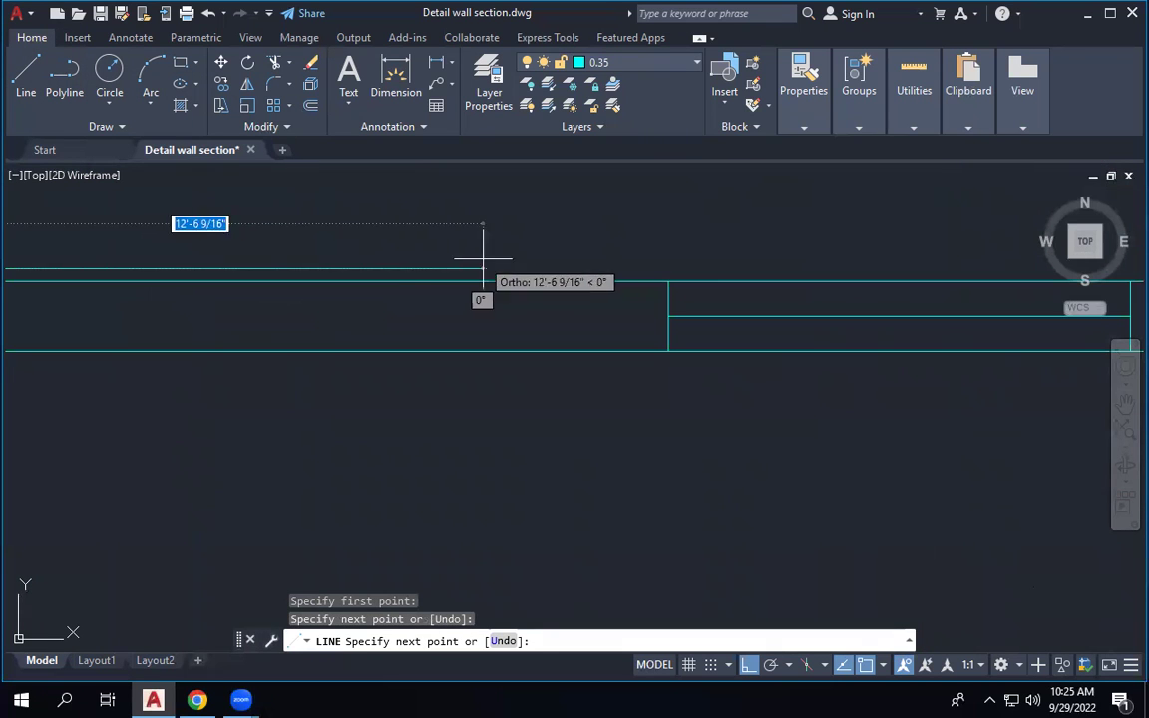
pyautogui.click(667, 268)
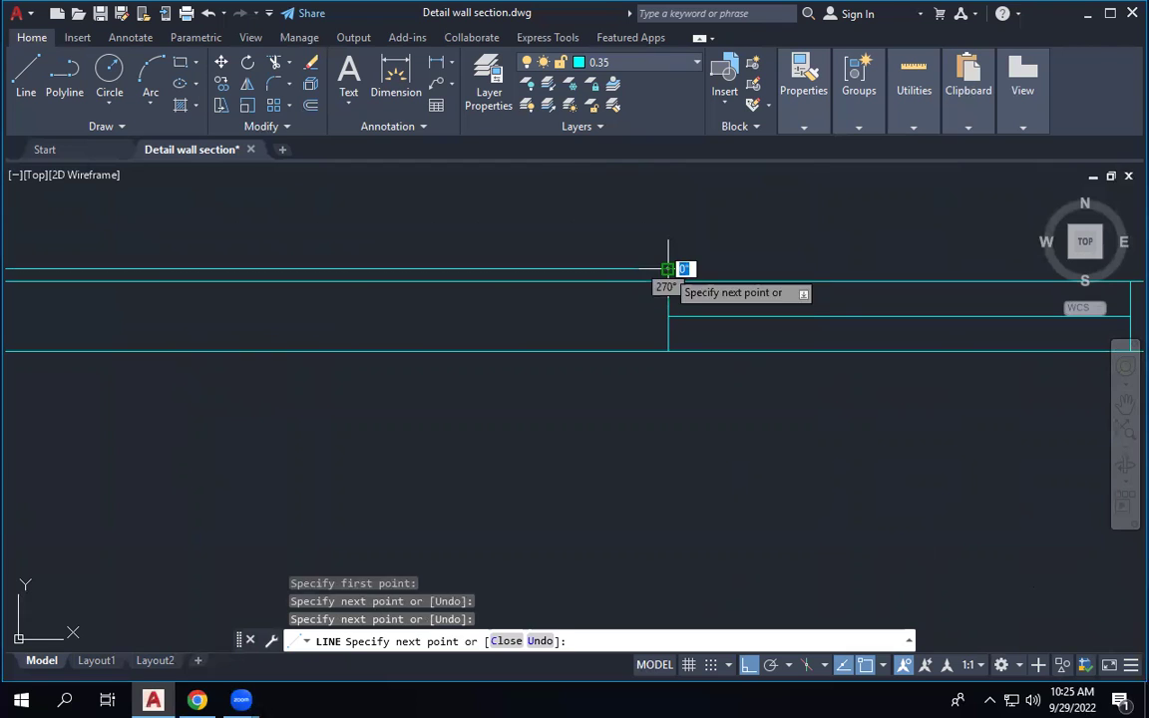
pyautogui.click(668, 280)
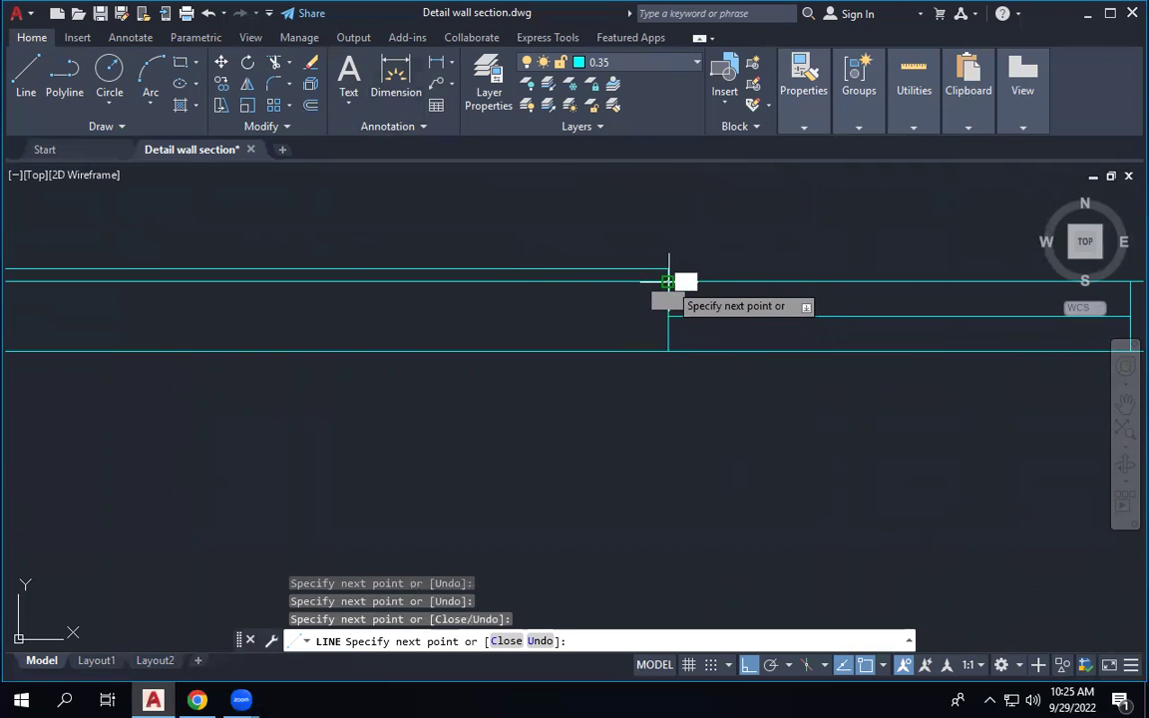
pyautogui.press('Escape')
pyautogui.scroll(-3, 482, 287)
# Draw the matching thin layer line on the window's other side, rising from the second cross line and running just past the wall's end.
pyautogui.press('space')
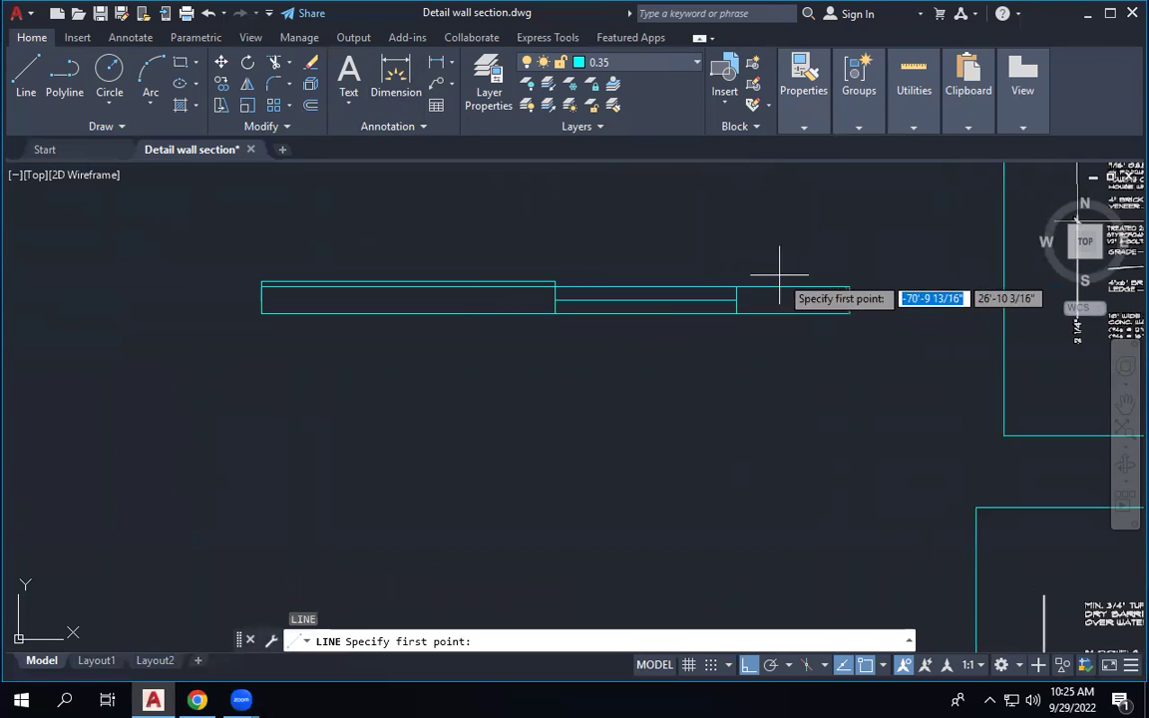
pyautogui.scroll(3, 769, 272)
pyautogui.click(671, 304)
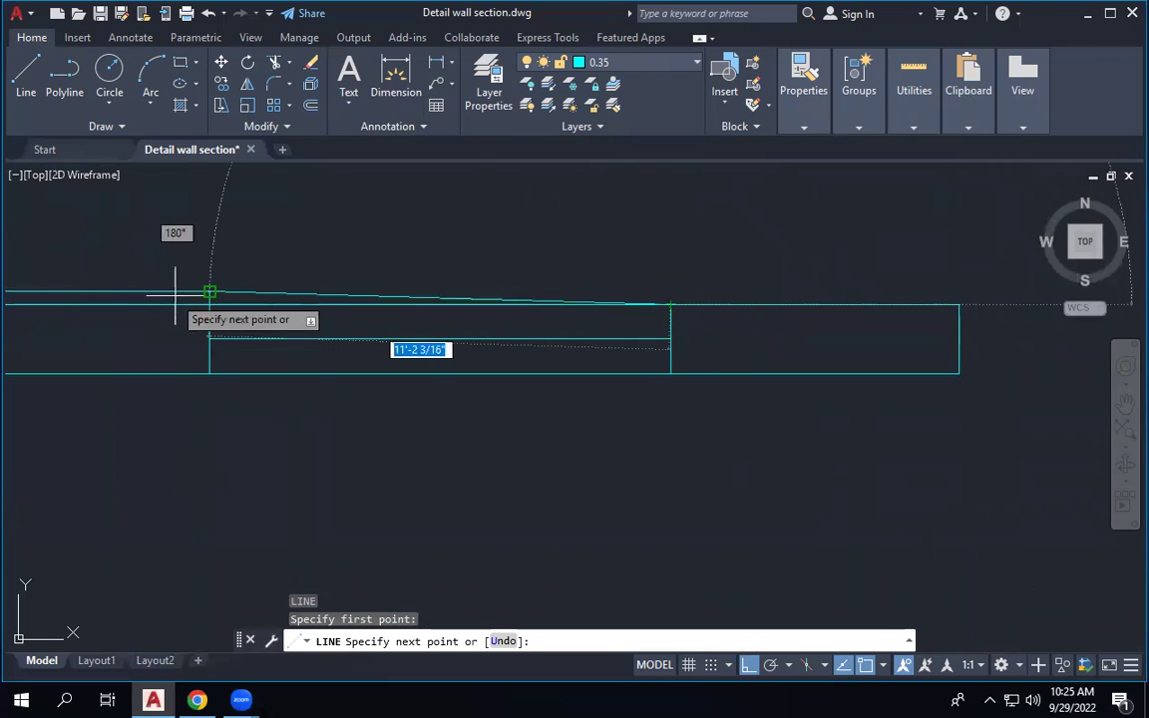
pyautogui.click(674, 290)
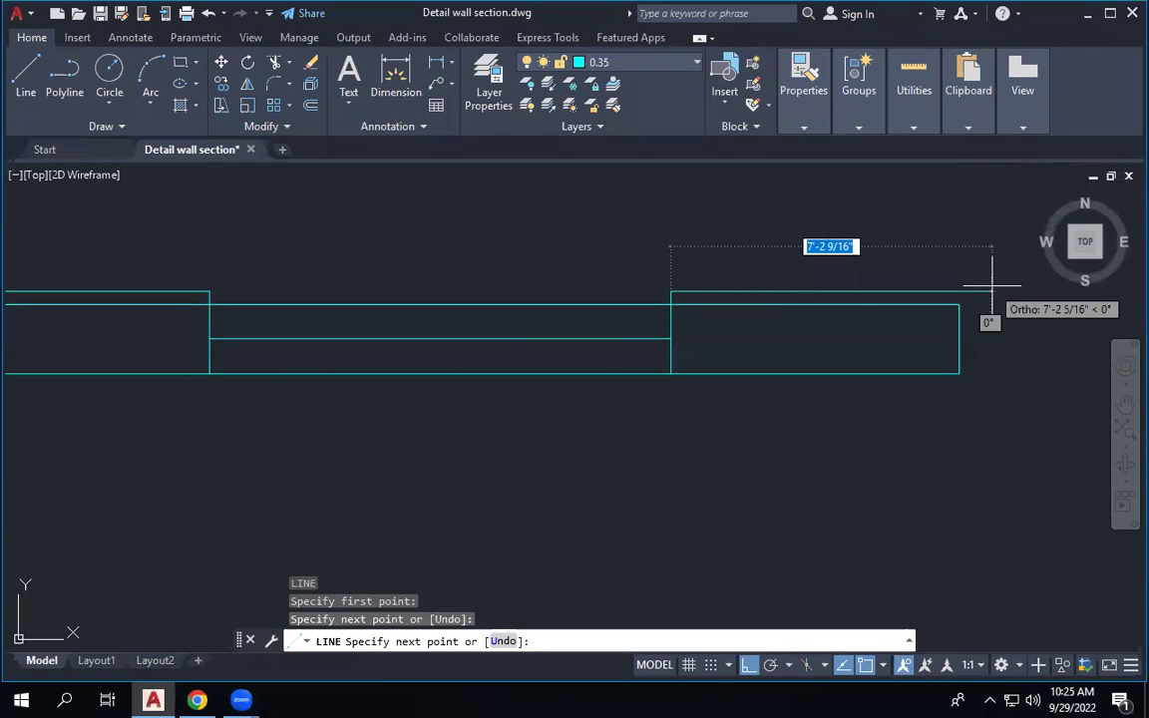
pyautogui.click(975, 291)
pyautogui.press('space')
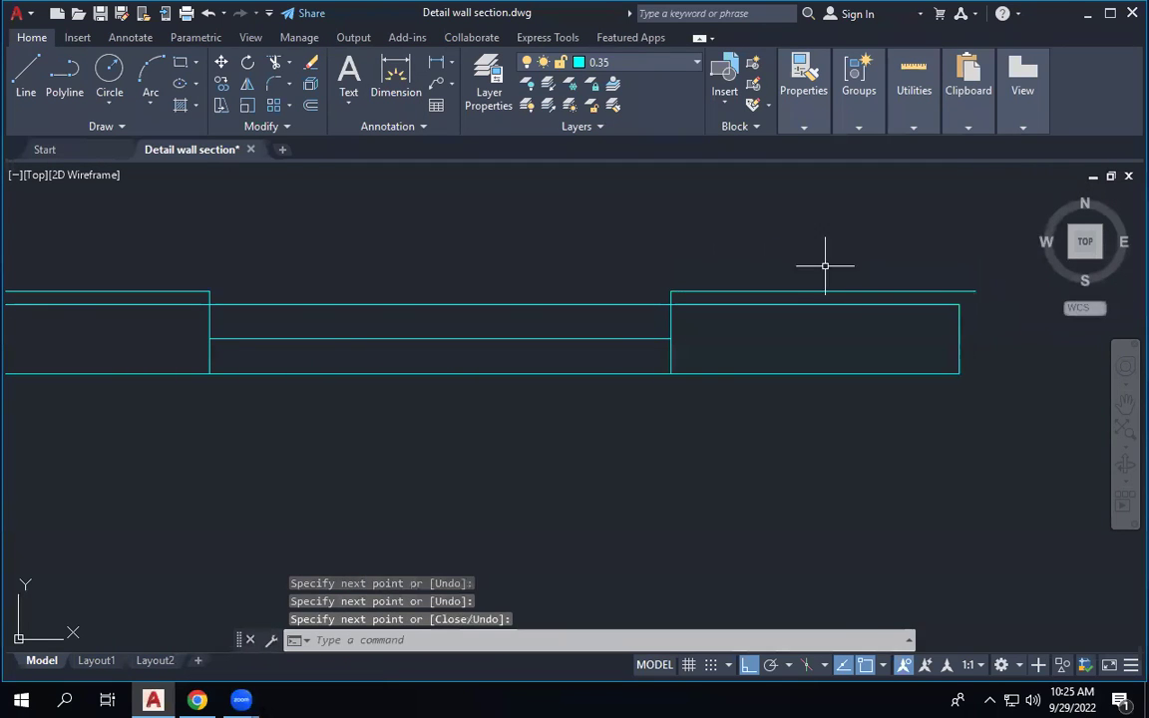
# Draw a vertical section-cut polyline through the window, extending above and below the wall, with a short horizontal leg at its lower end.
pyautogui.click(61, 72)
pyautogui.scroll(-4, 469, 330)
pyautogui.click(468, 265)
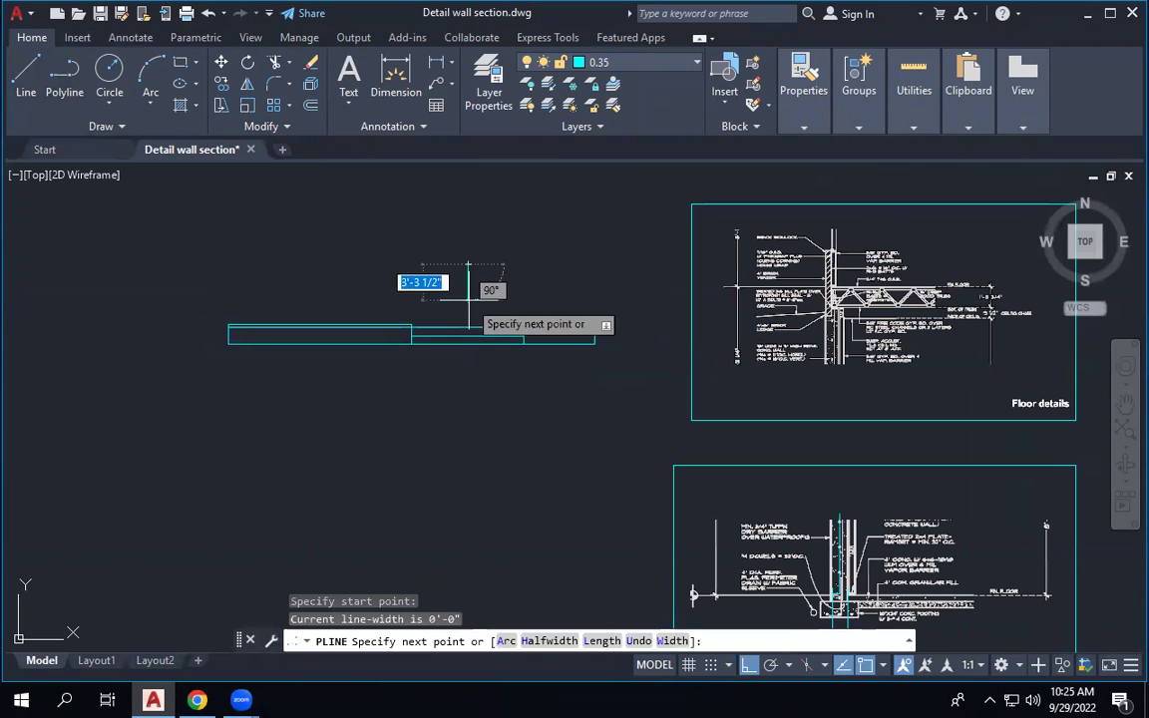
pyautogui.click(468, 496)
pyautogui.click(521, 496)
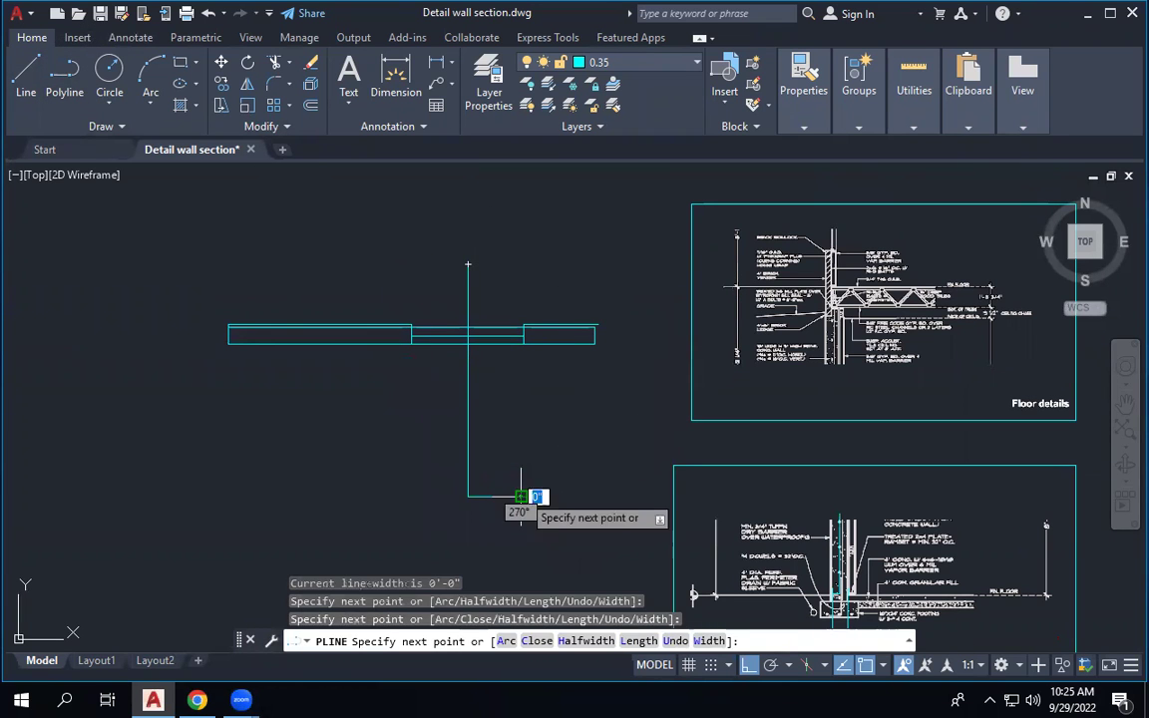
pyautogui.press('space')
# Draw a polyline from the section line's upper end with a horizontal leg and a small triangular arrowhead.
pyautogui.scroll(4, 494, 297)
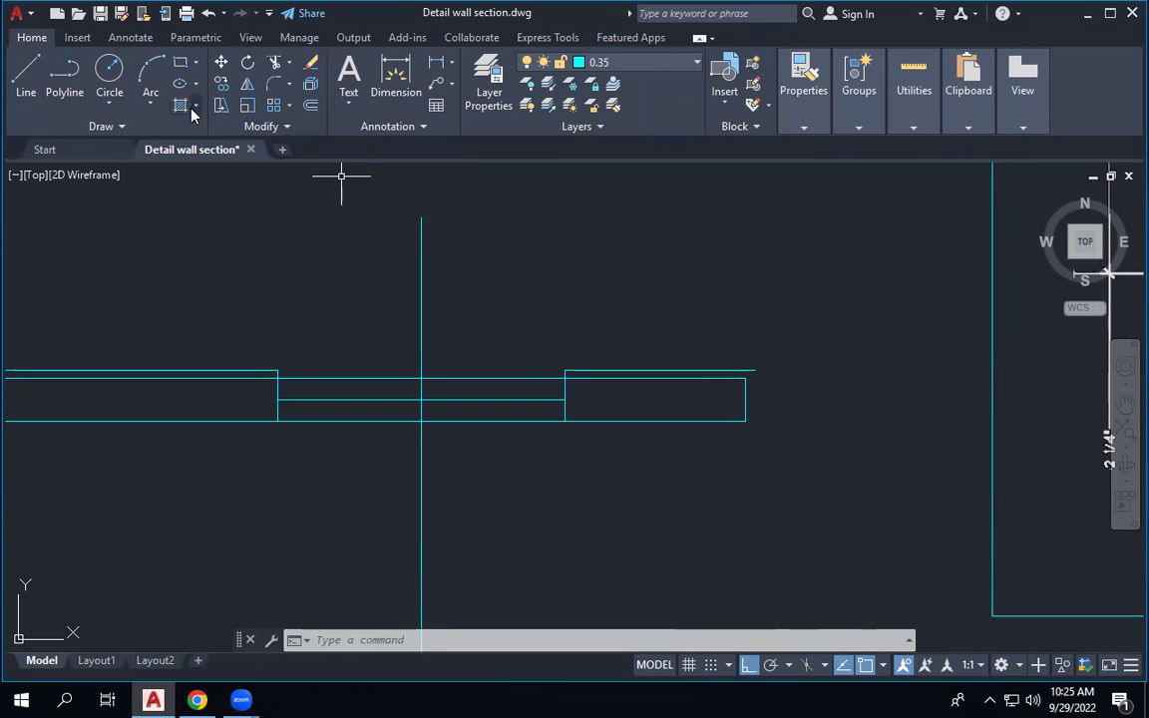
pyautogui.click(65, 75)
pyautogui.click(421, 217)
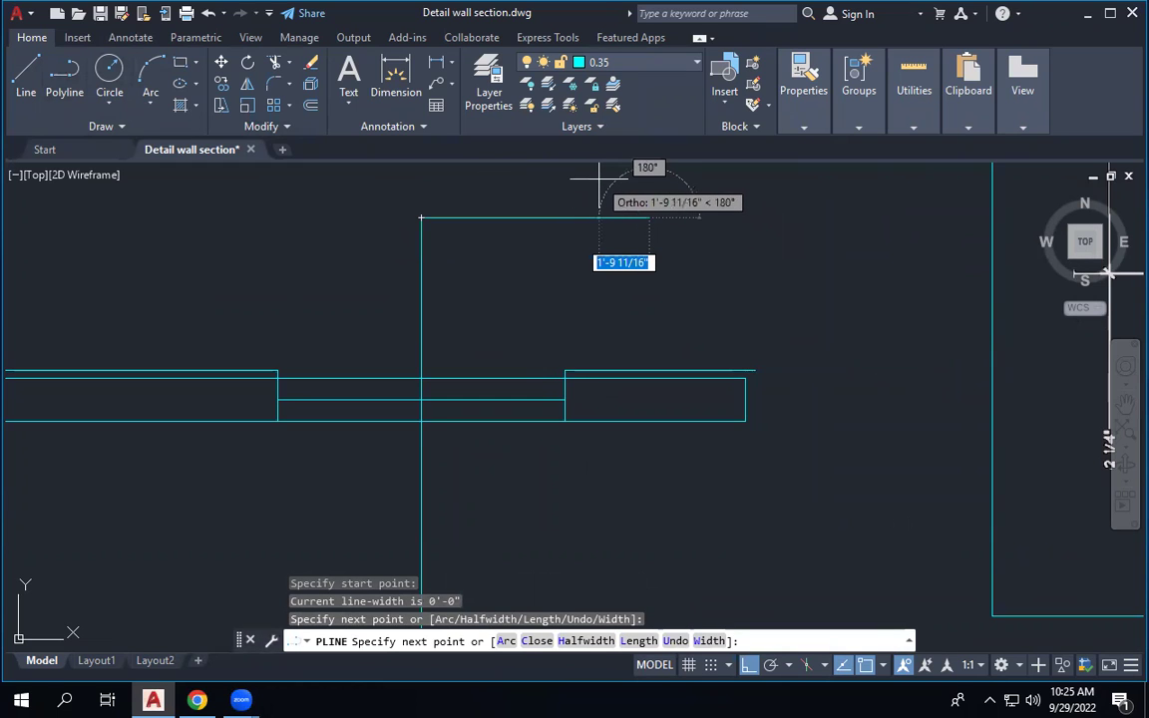
pyautogui.press('F8')
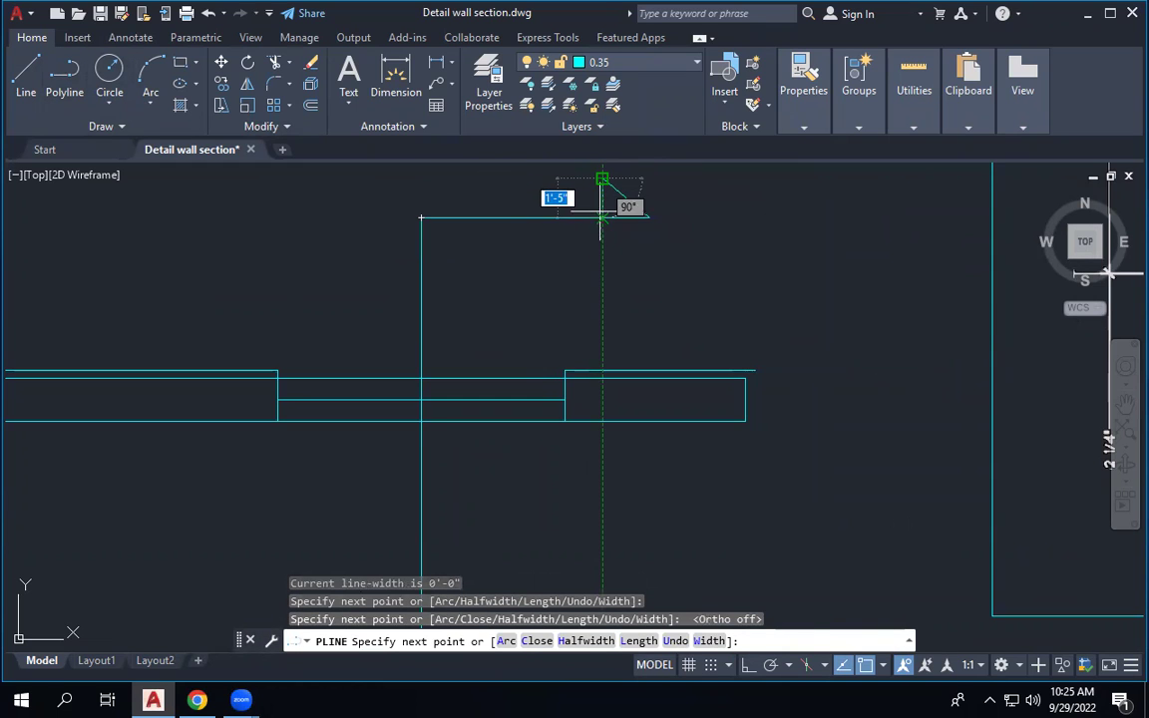
pyautogui.click(601, 218)
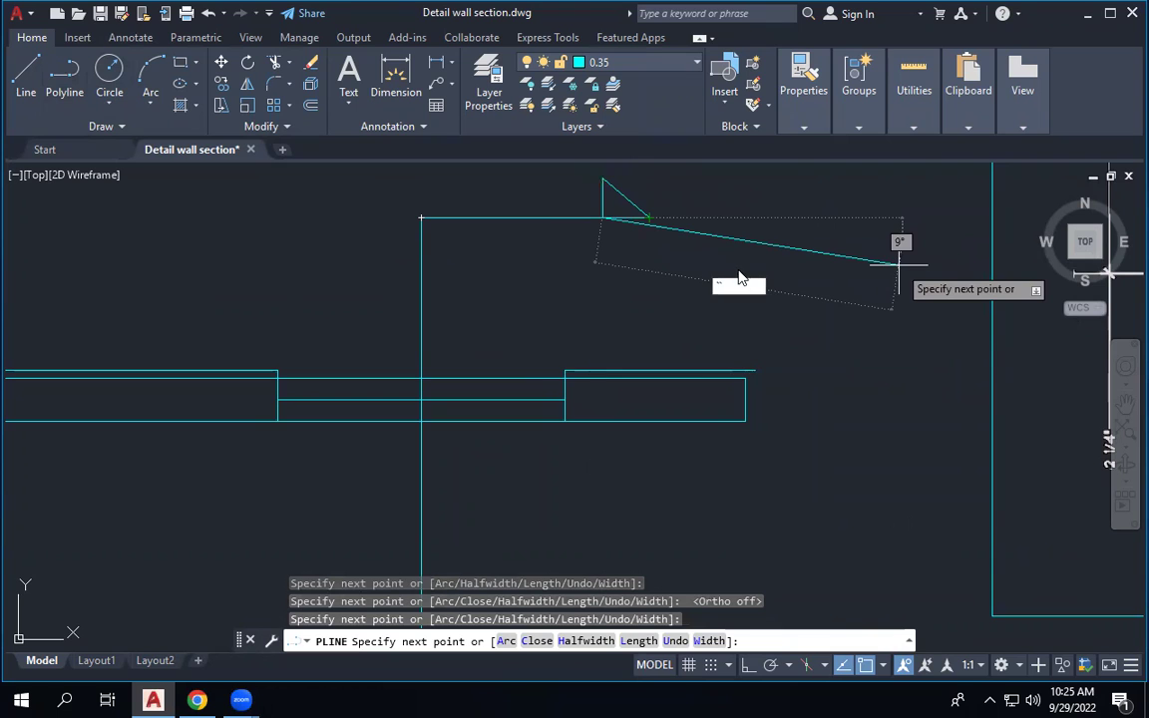
pyautogui.press('Escape')
pyautogui.scroll(-3, 538, 310)
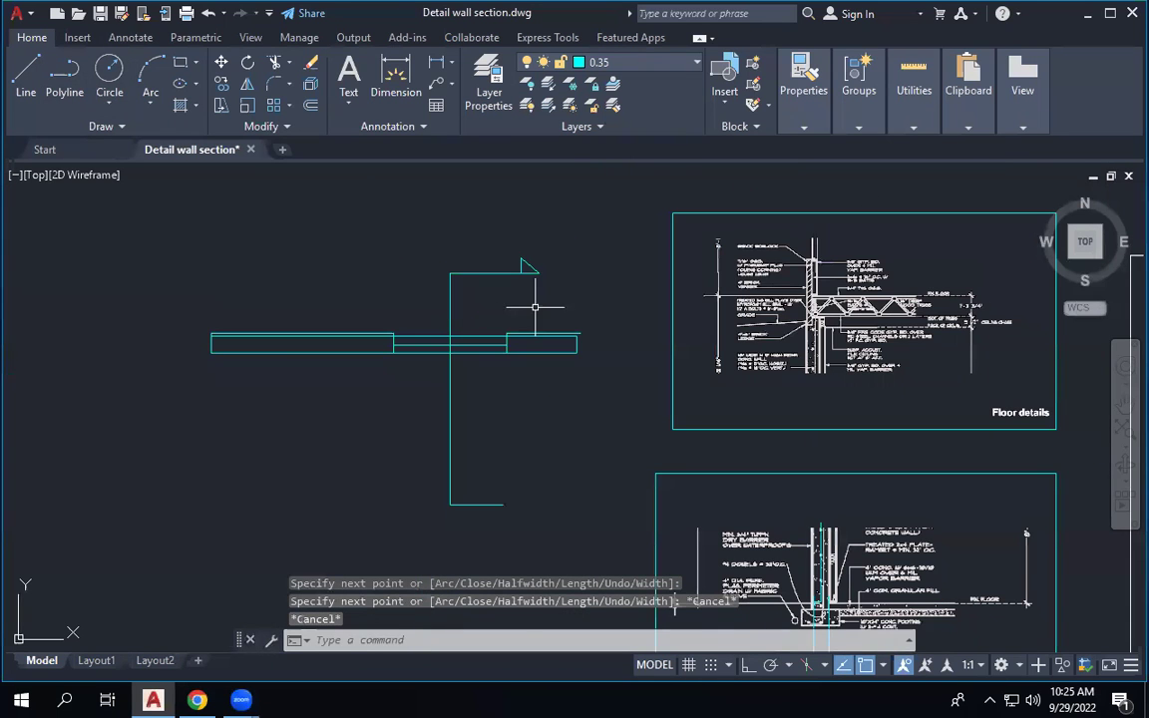
# In the wall section, copy the white vertical line on the window's interior side to the outer face, at the exterior red line's upper end.
pyautogui.scroll(6, 518, 324)
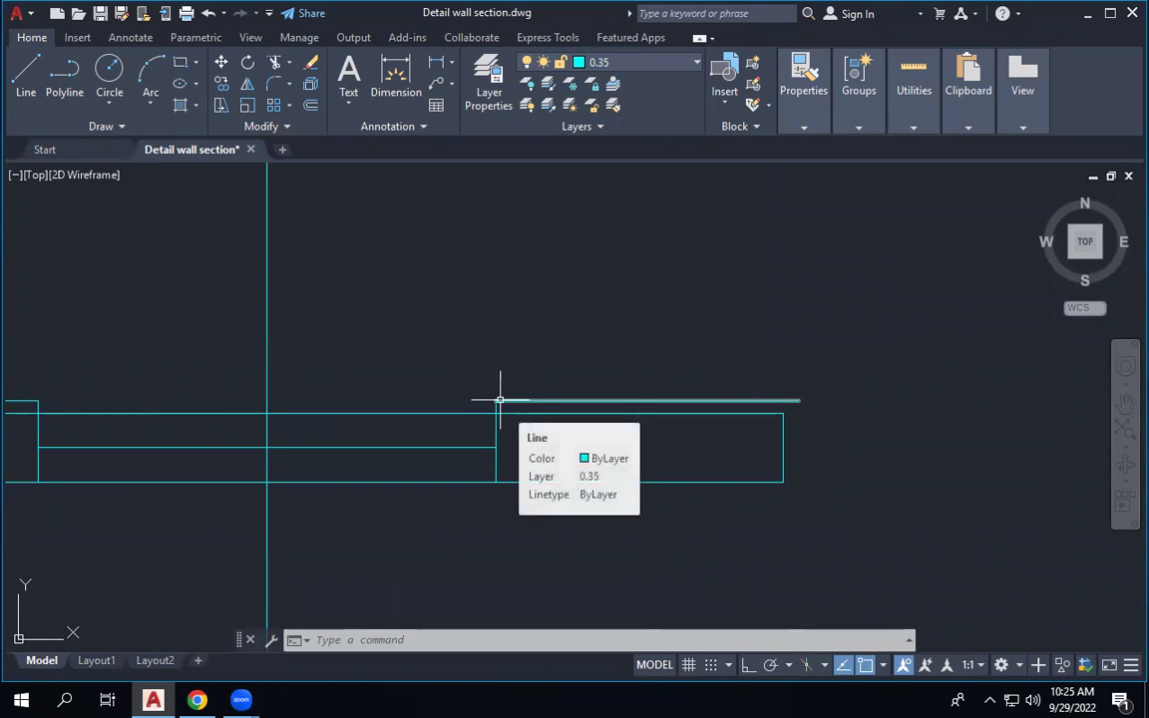
pyautogui.scroll(-5, 500, 399)
pyautogui.scroll(-2, 521, 364)
pyautogui.scroll(6, 739, 346)
pyautogui.scroll(3, 462, 344)
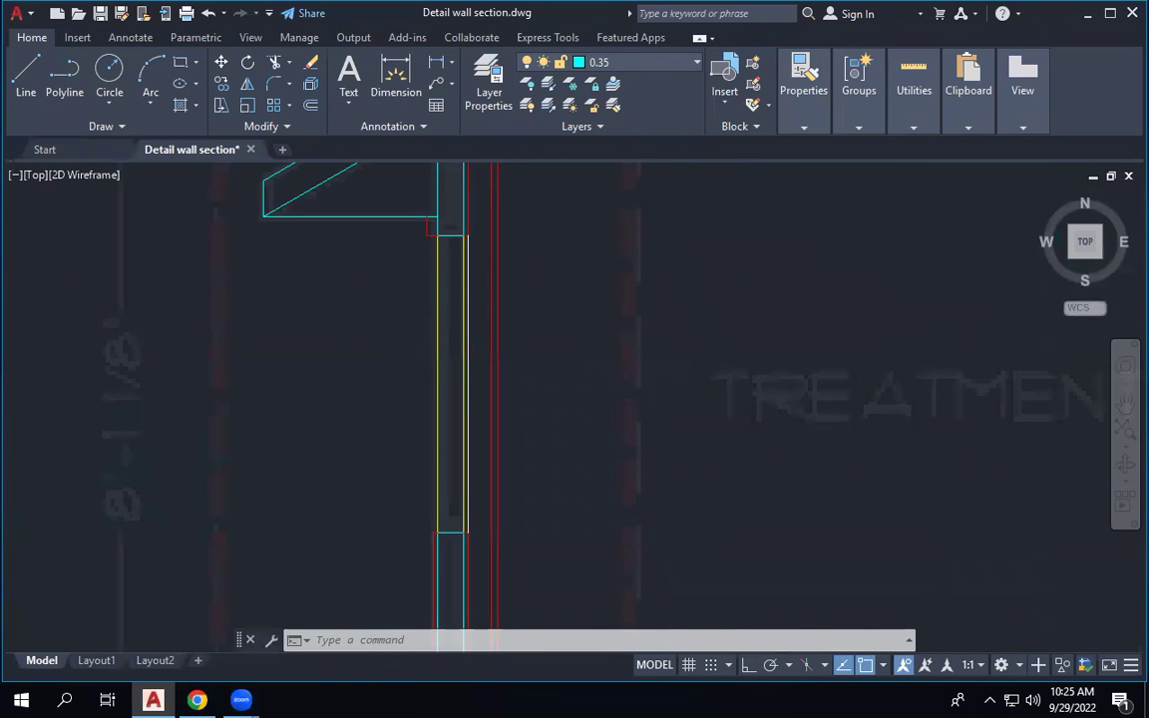
pyautogui.scroll(1, 462, 256)
pyautogui.click(449, 243)
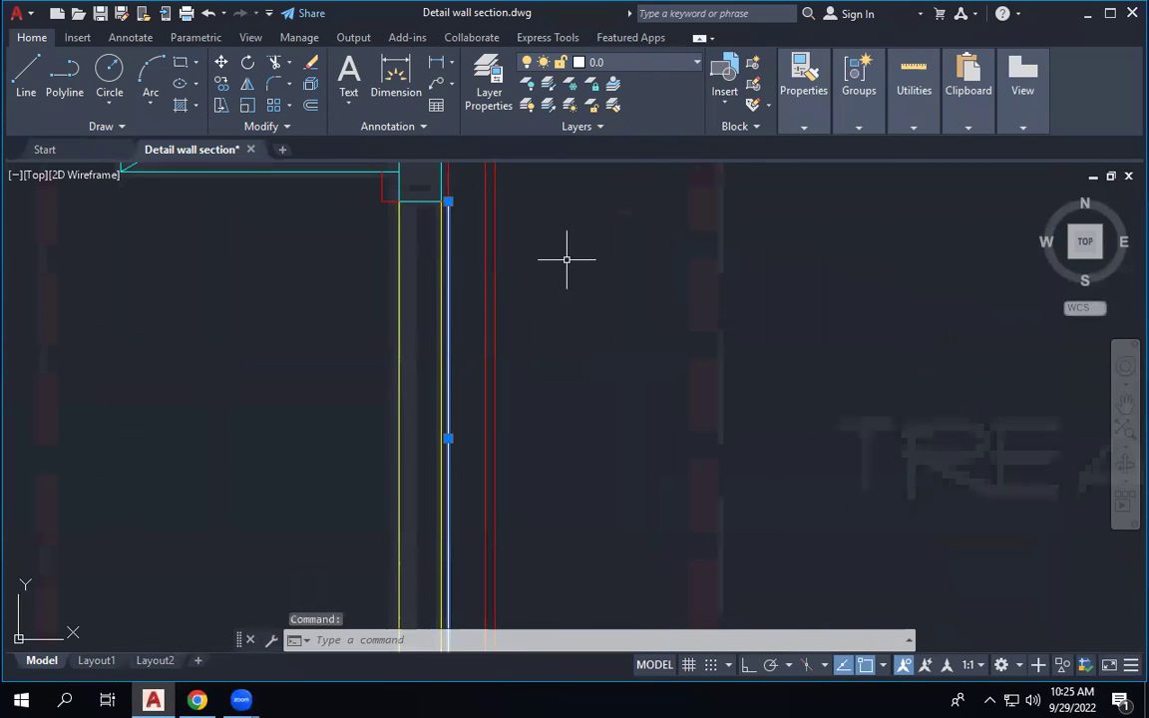
pyautogui.click(222, 85)
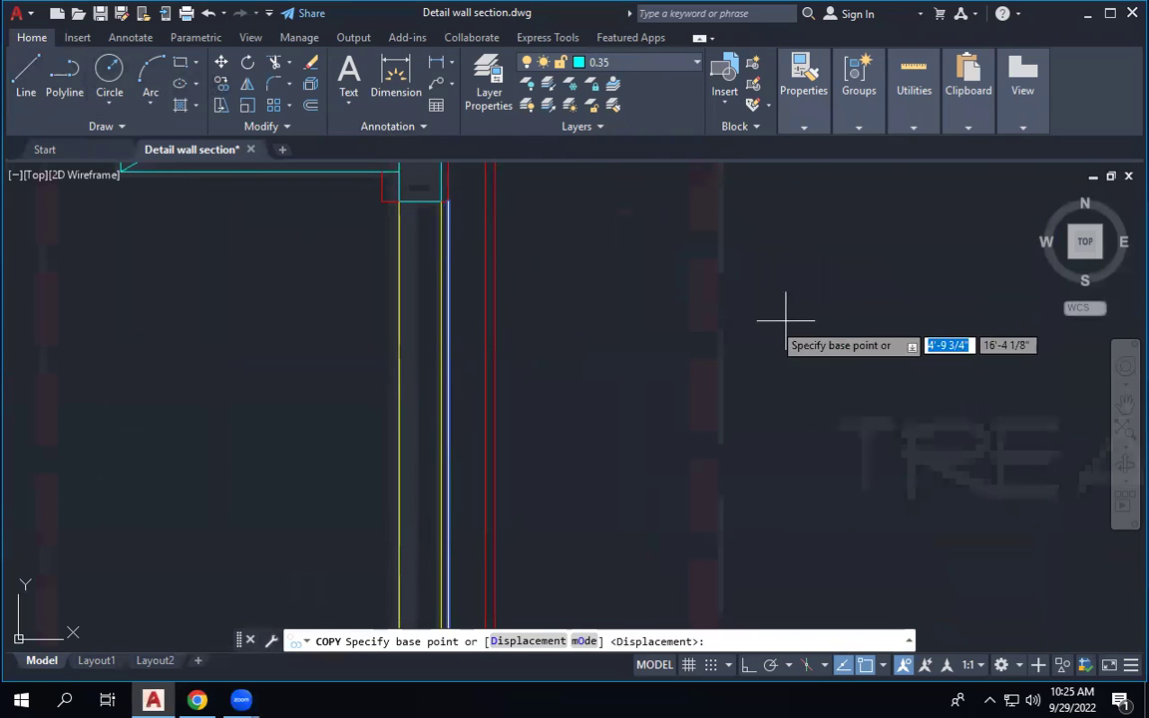
pyautogui.scroll(-3, 693, 487)
pyautogui.scroll(3, 589, 397)
pyautogui.click(628, 389)
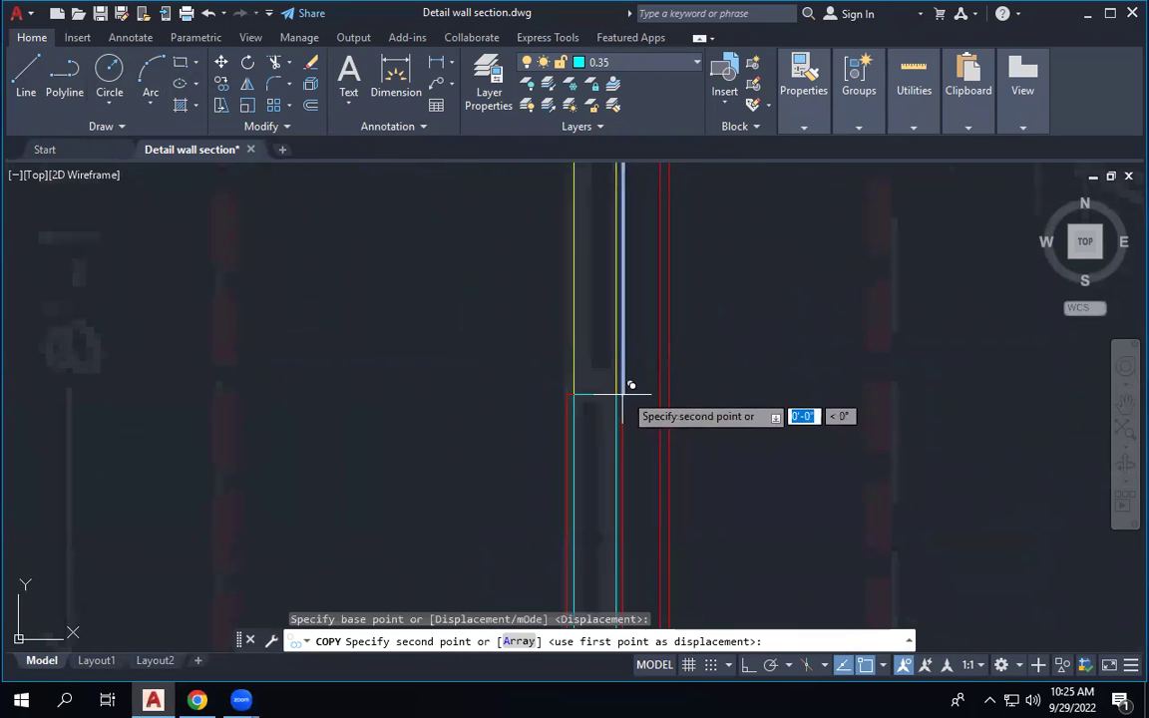
pyautogui.click(568, 394)
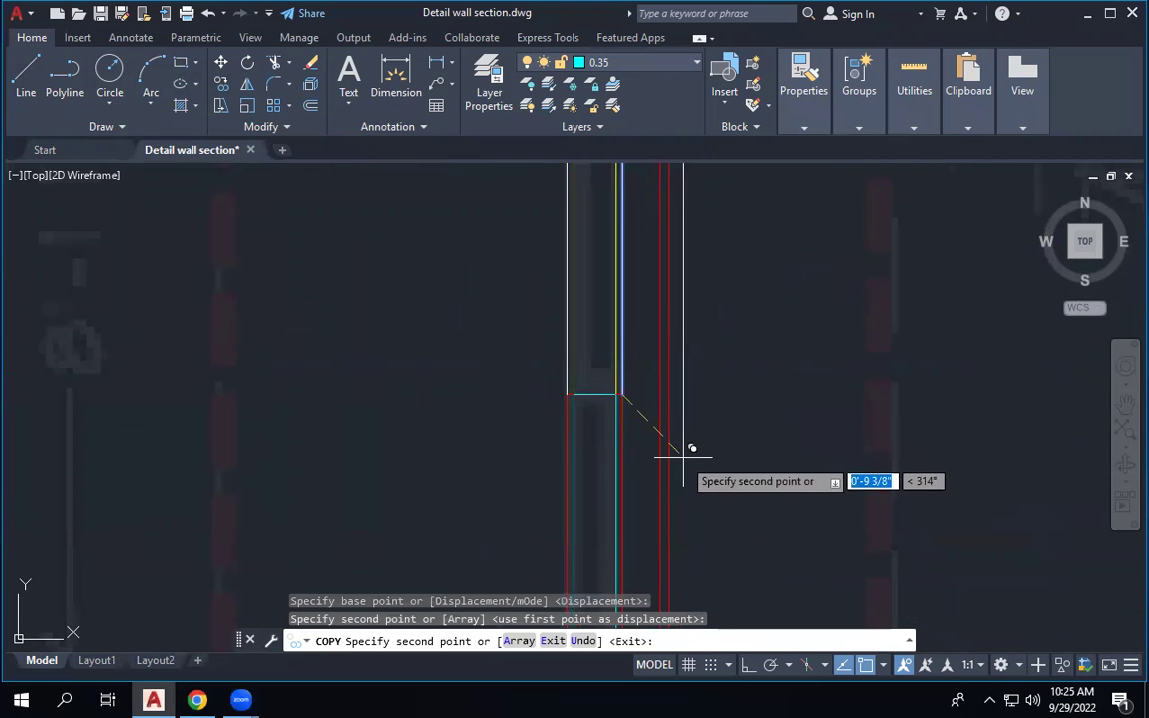
pyautogui.press('Escape')
# Draw a rectangle in the wall-and-window example between the two cross lines, from the wall's upper edge to beyond the outer layer.
pyautogui.scroll(-2, 680, 457)
pyautogui.scroll(2, 679, 441)
pyautogui.scroll(-2, 680, 441)
pyautogui.scroll(2, 673, 547)
pyautogui.scroll(4, 658, 334)
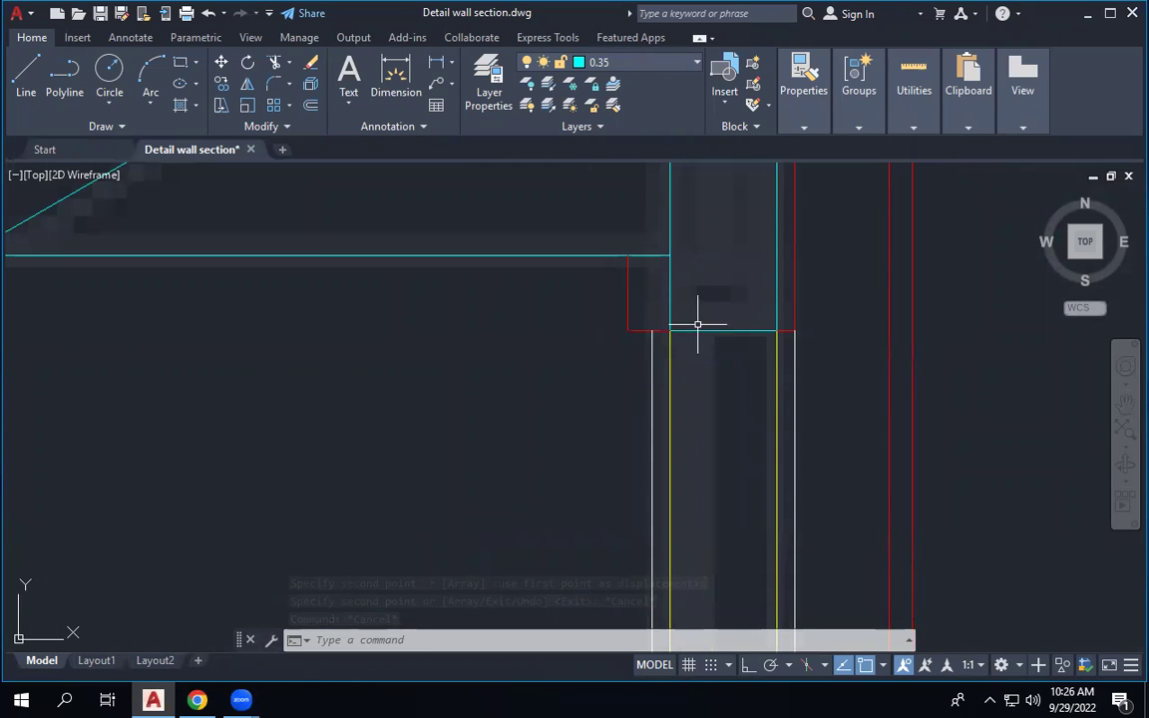
pyautogui.scroll(-6, 691, 331)
pyautogui.scroll(-1, 691, 319)
pyautogui.scroll(8, 344, 232)
pyautogui.click(180, 62)
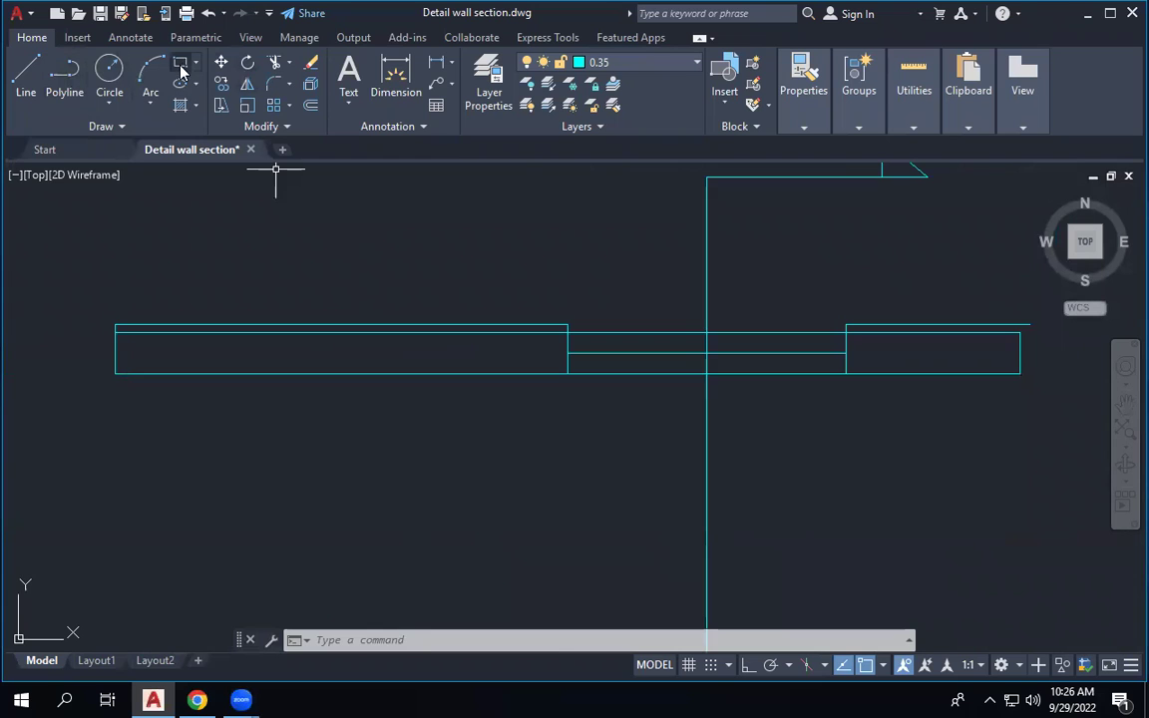
pyautogui.click(568, 332)
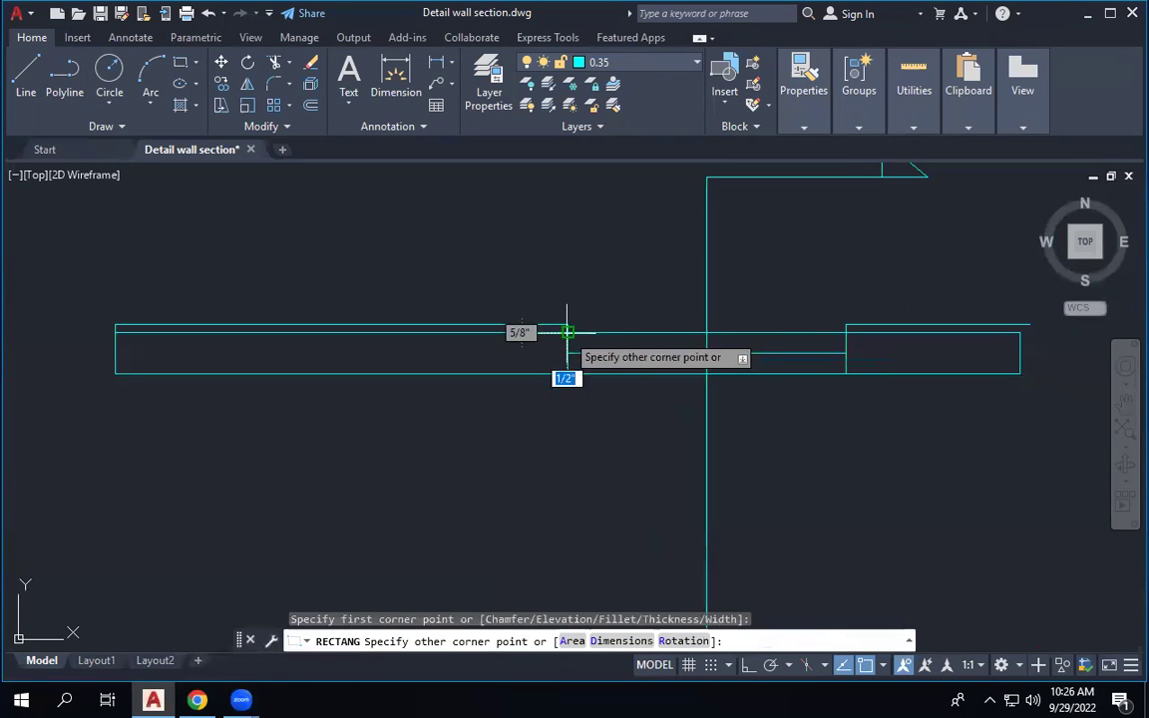
pyautogui.click(846, 312)
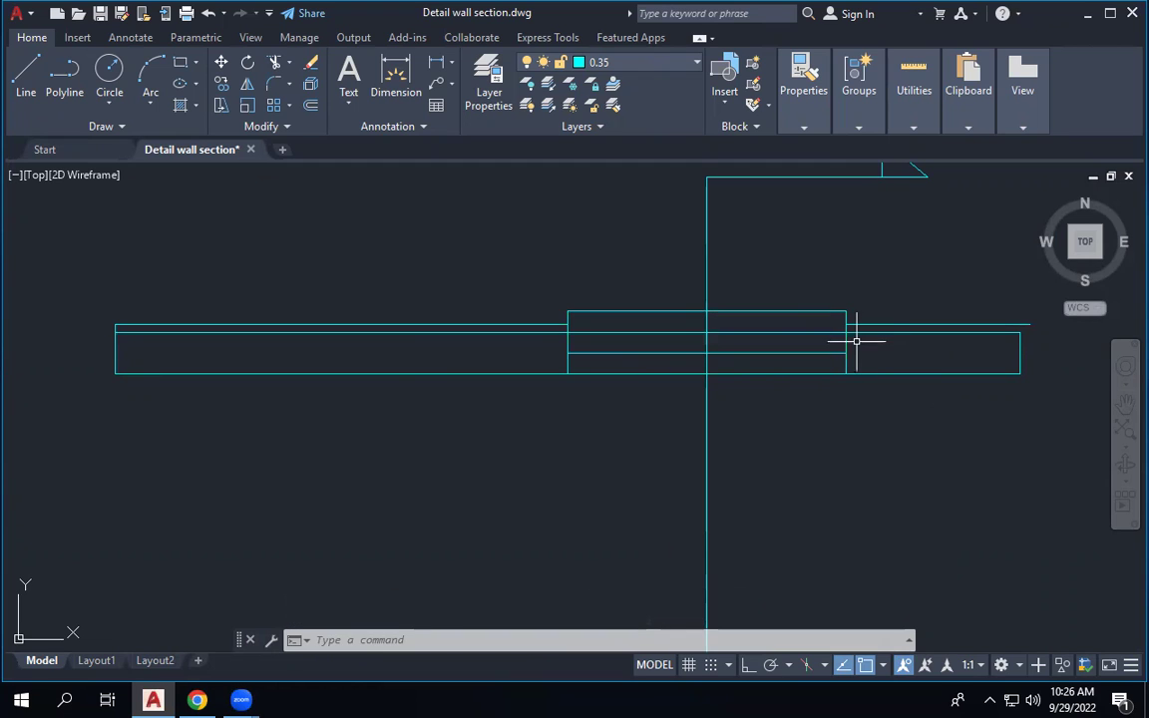
# Start the sill outline with a 1" vertical line at the lower wall's interior top corner, continuing horizontally to the exterior yellow window line.
pyautogui.scroll(-5, 639, 314)
pyautogui.scroll(-3, 733, 389)
pyautogui.scroll(8, 893, 386)
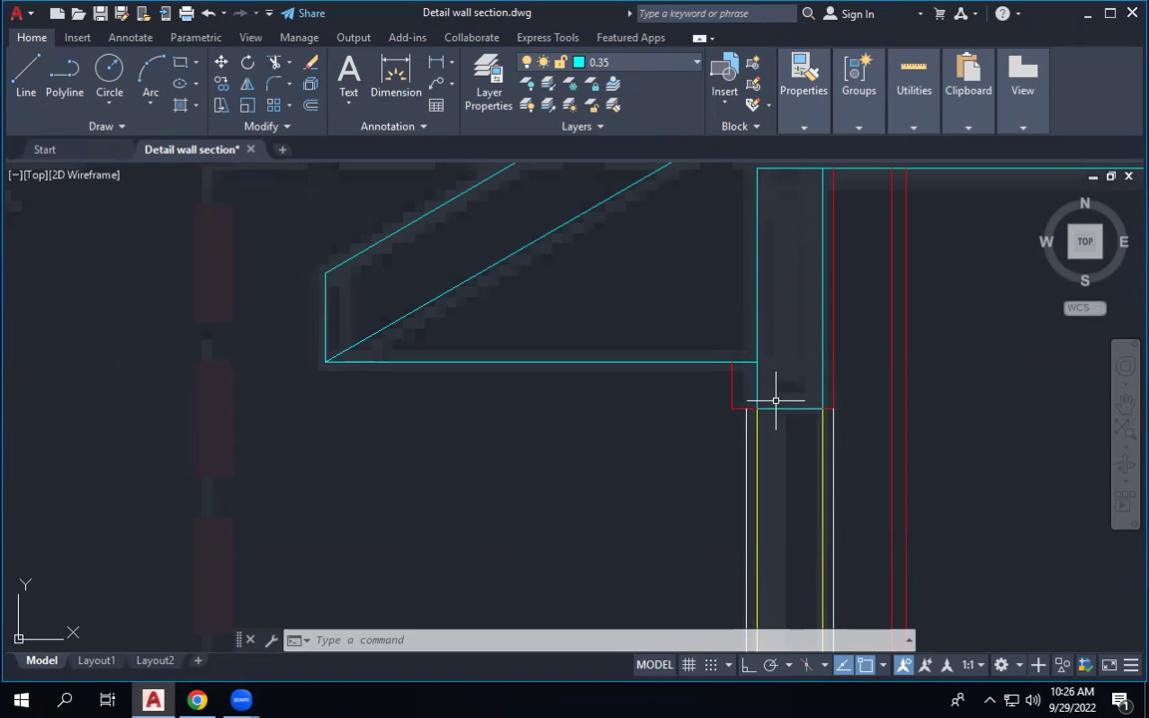
pyautogui.scroll(-5, 685, 345)
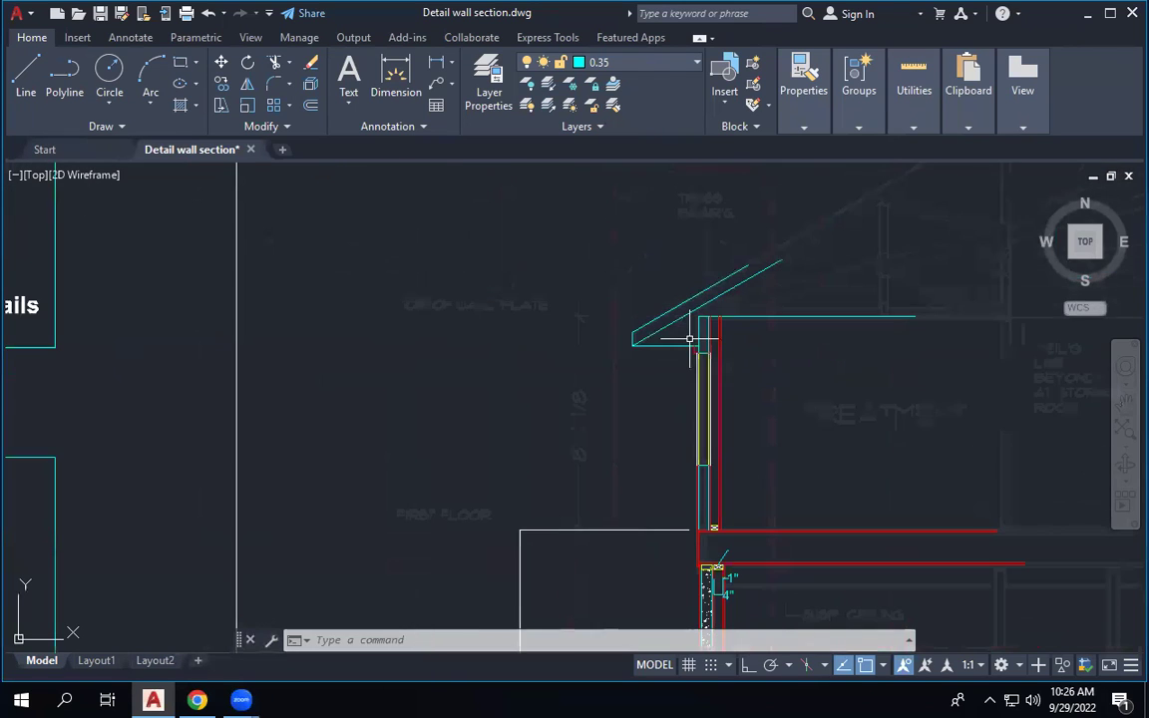
pyautogui.scroll(4, 689, 480)
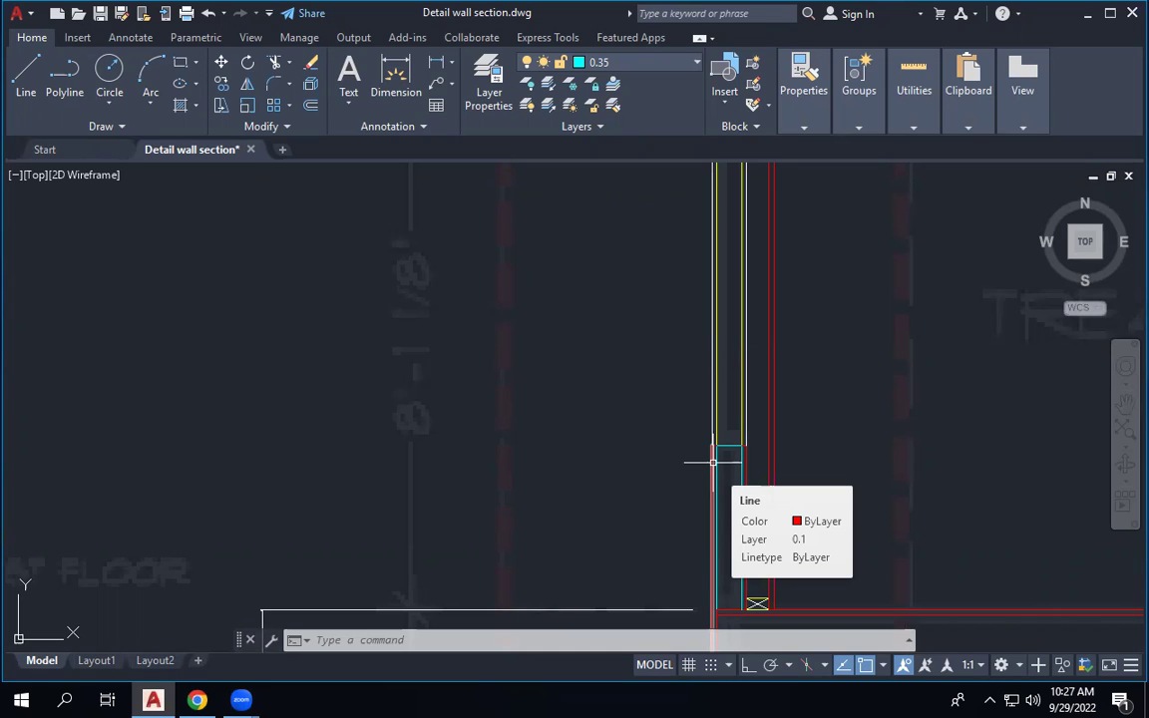
pyautogui.scroll(3, 717, 443)
pyautogui.scroll(2, 718, 444)
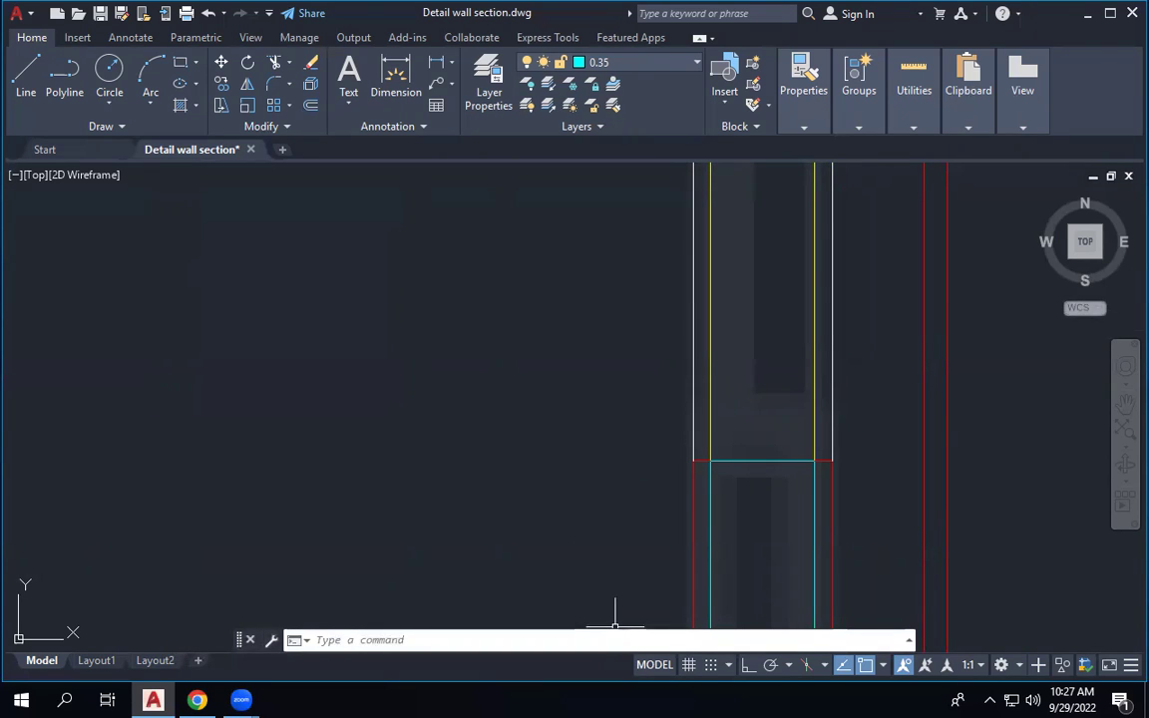
pyautogui.click(27, 75)
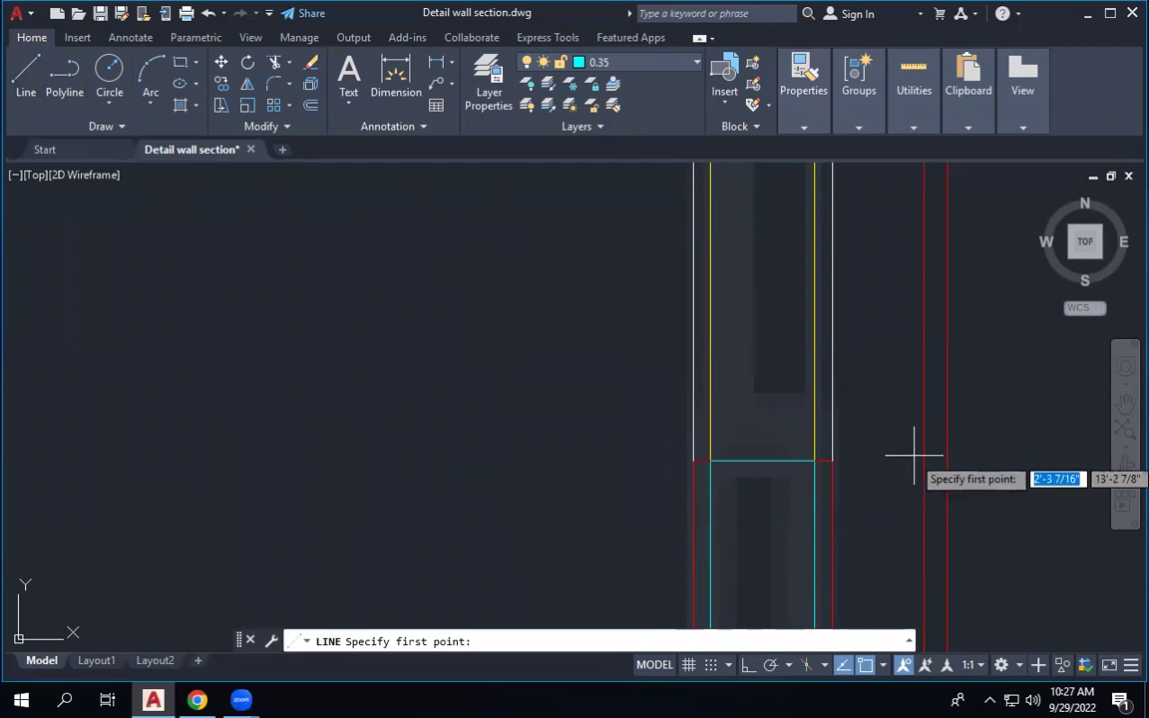
pyautogui.click(832, 461)
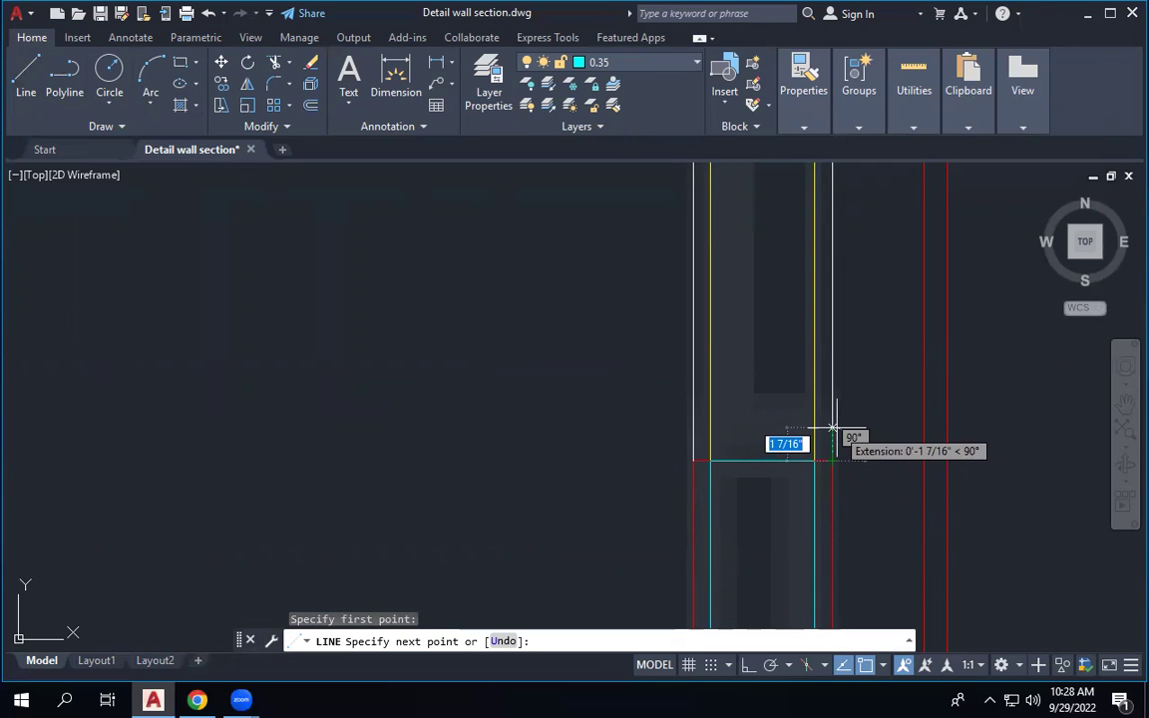
pyautogui.write('1')
pyautogui.press('Return')
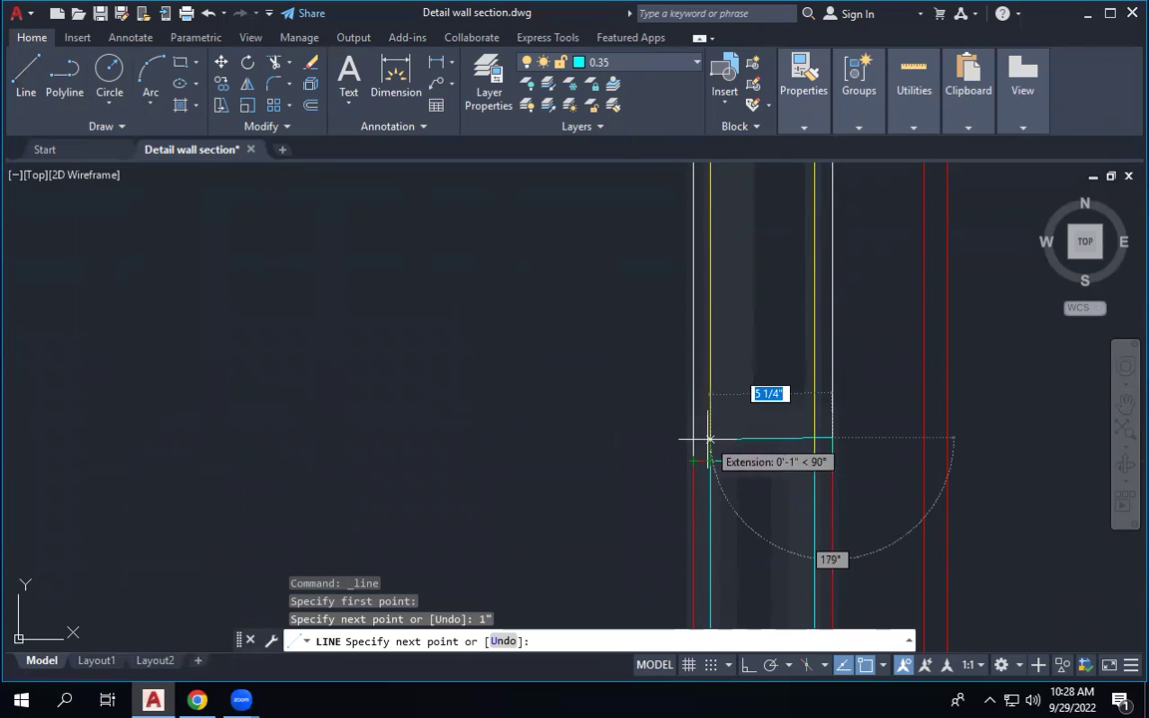
pyautogui.press('F8')
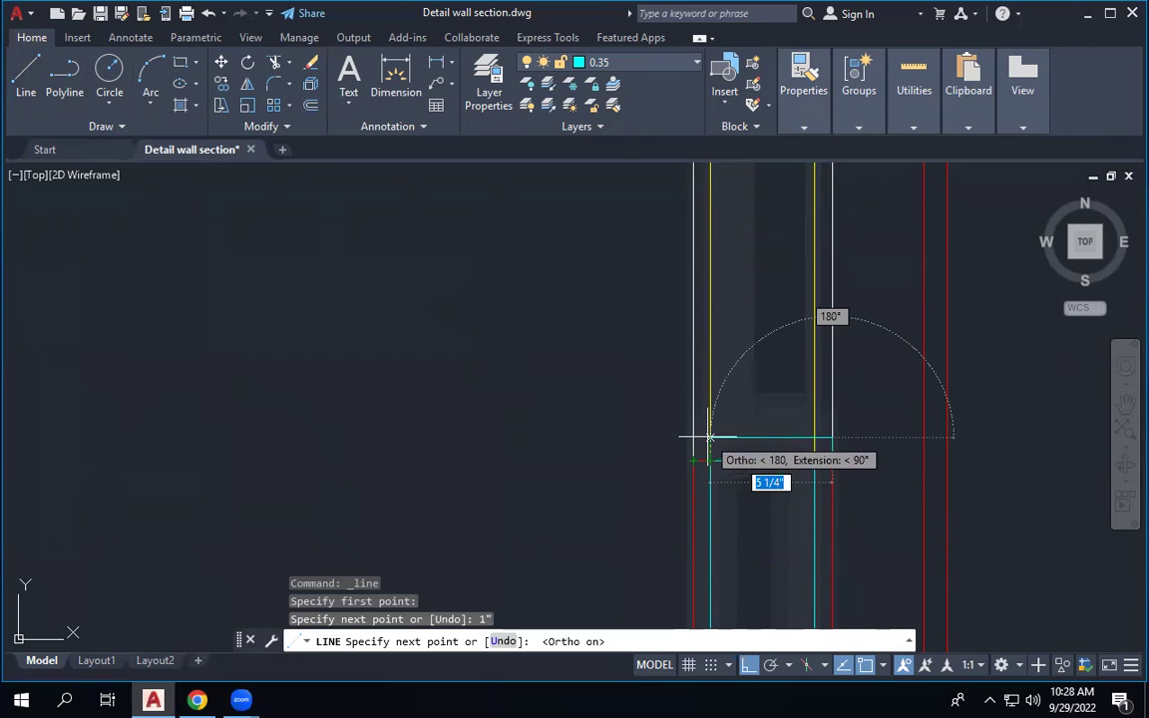
pyautogui.click(710, 437)
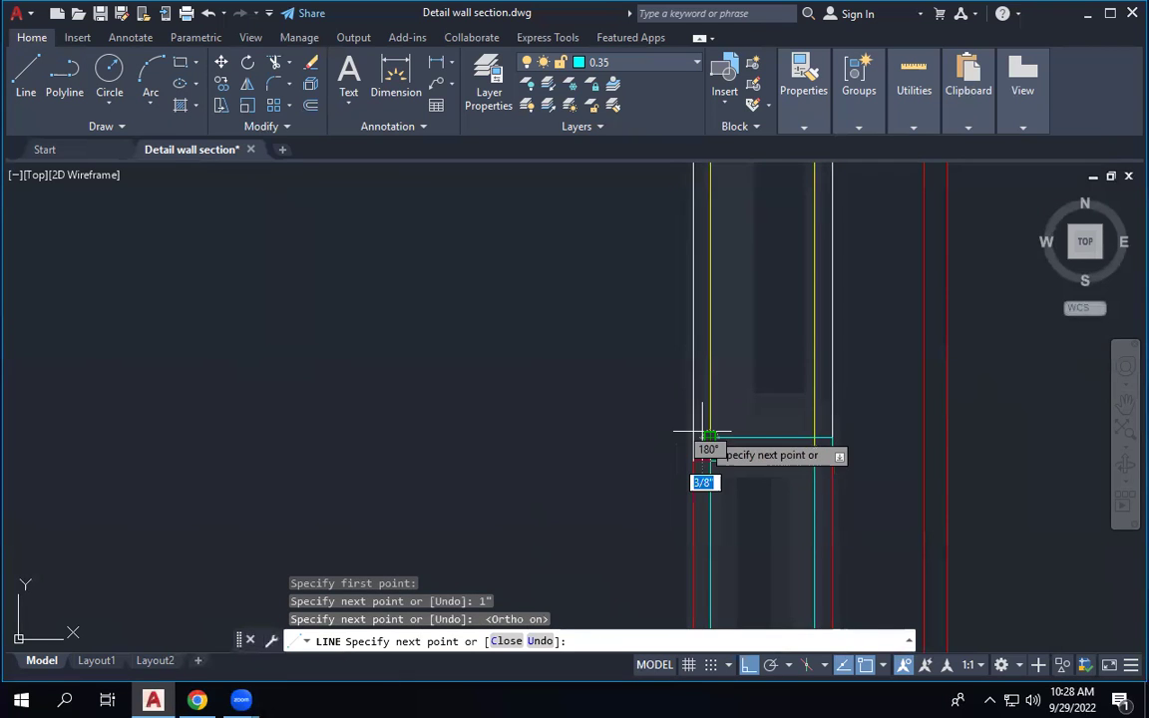
# Complete the sill outline with a sloping top projecting about 3" beyond the outer face, a short vertical nose, and a horizontal underside back to the wall.
pyautogui.scroll(2, 679, 453)
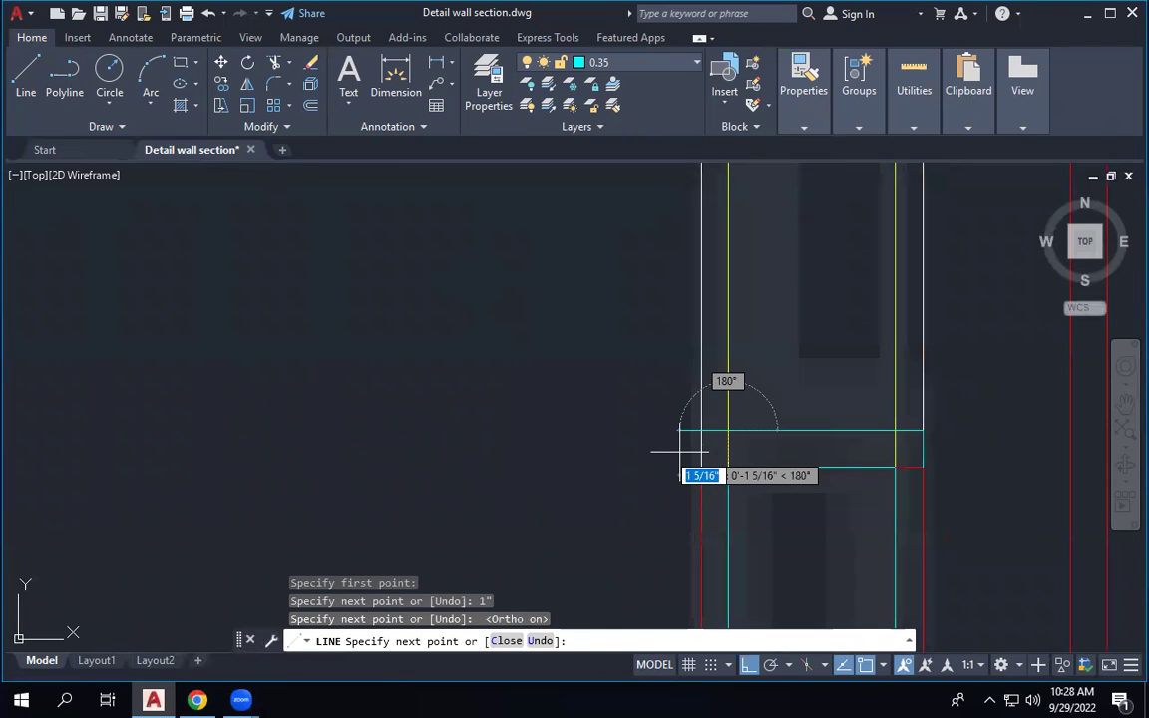
pyautogui.press('F8')
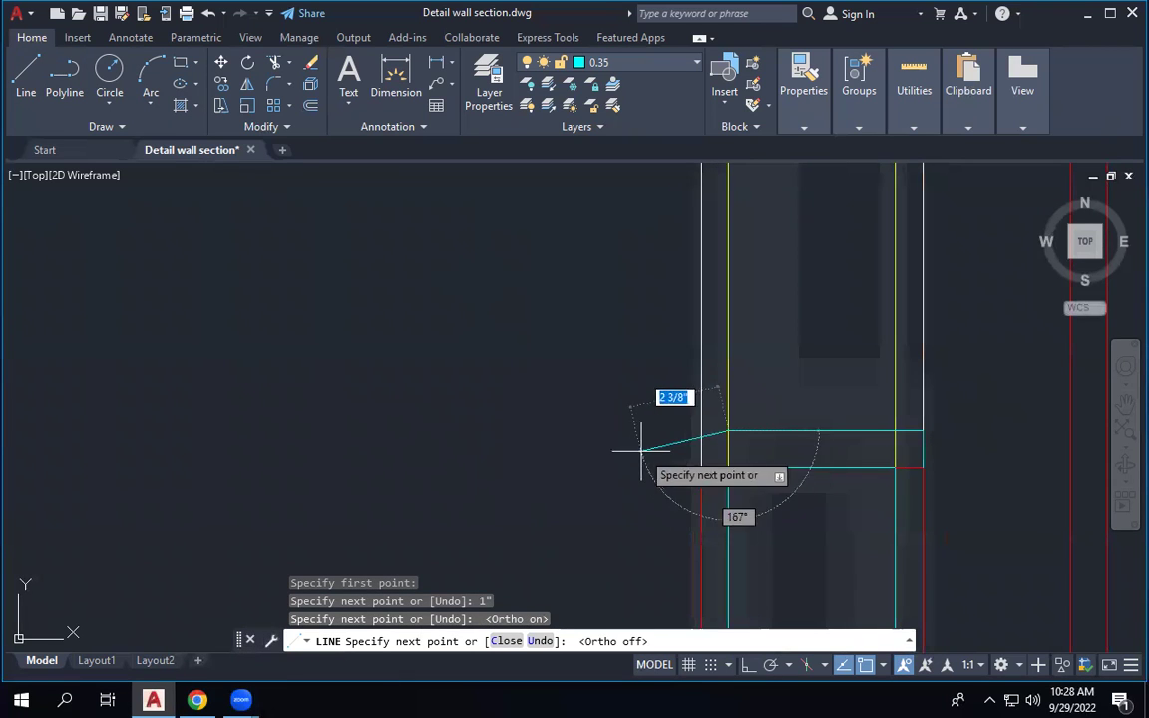
pyautogui.click(591, 442)
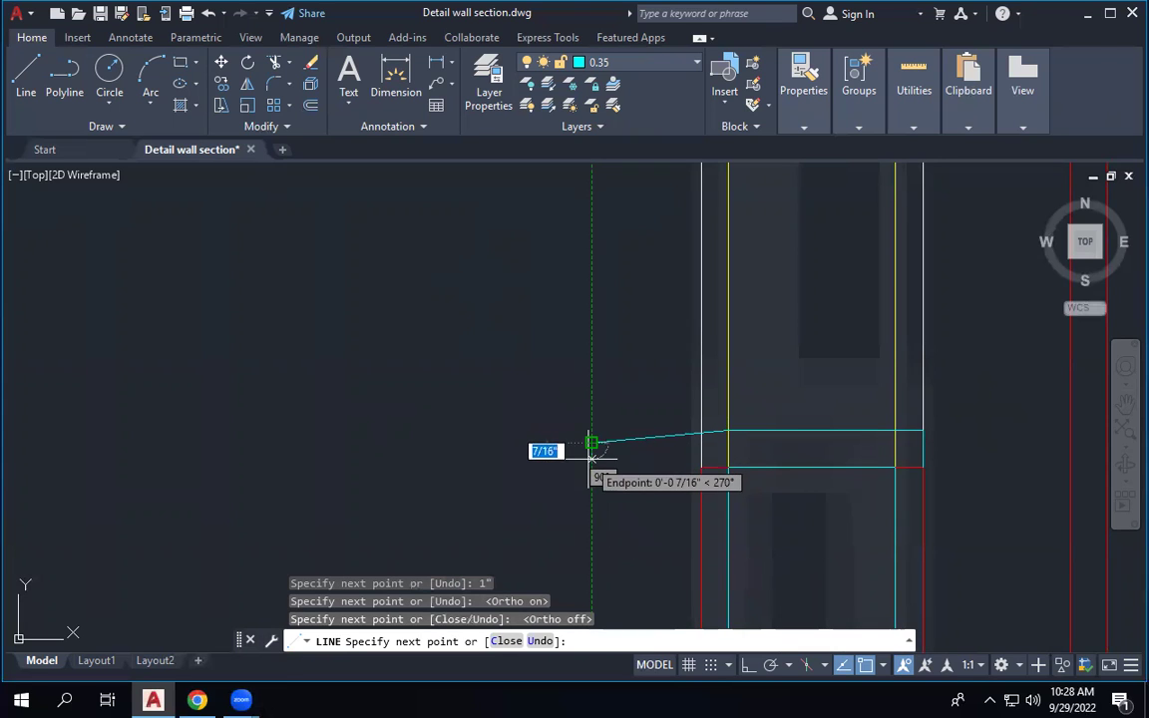
pyautogui.click(591, 466)
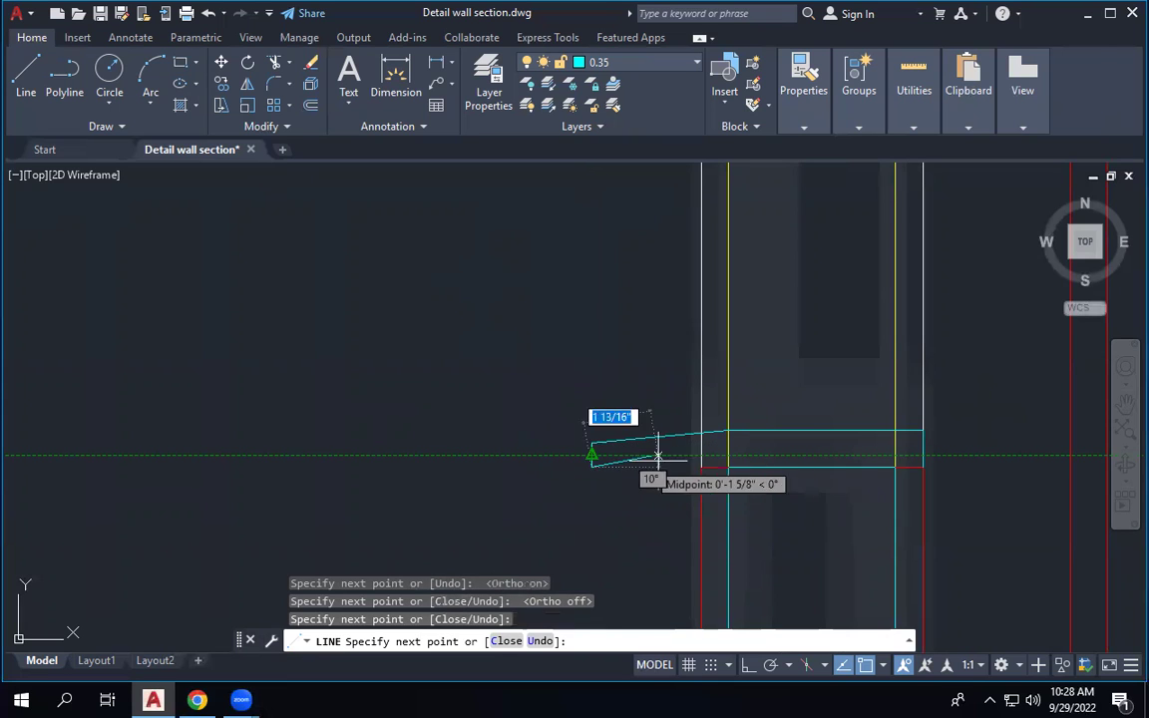
pyautogui.click(728, 465)
pyautogui.press('Escape')
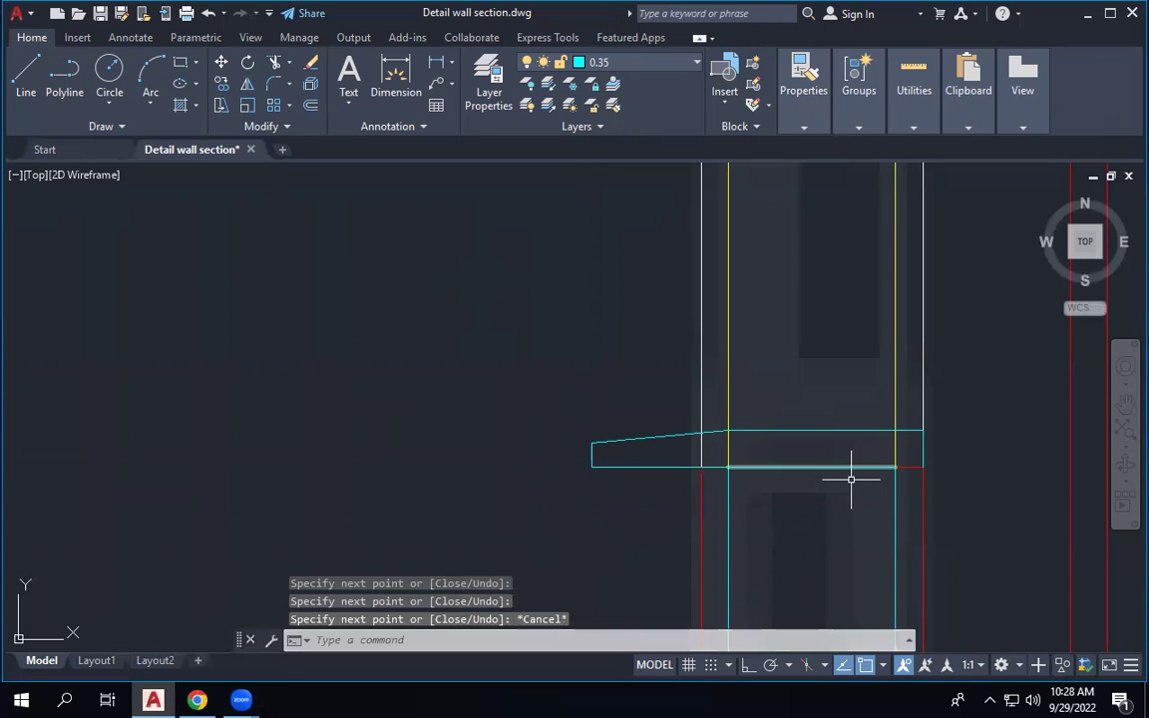
# Trim the white and yellow vertical window lines where they pass through the sill.
pyautogui.scroll(-4, 589, 432)
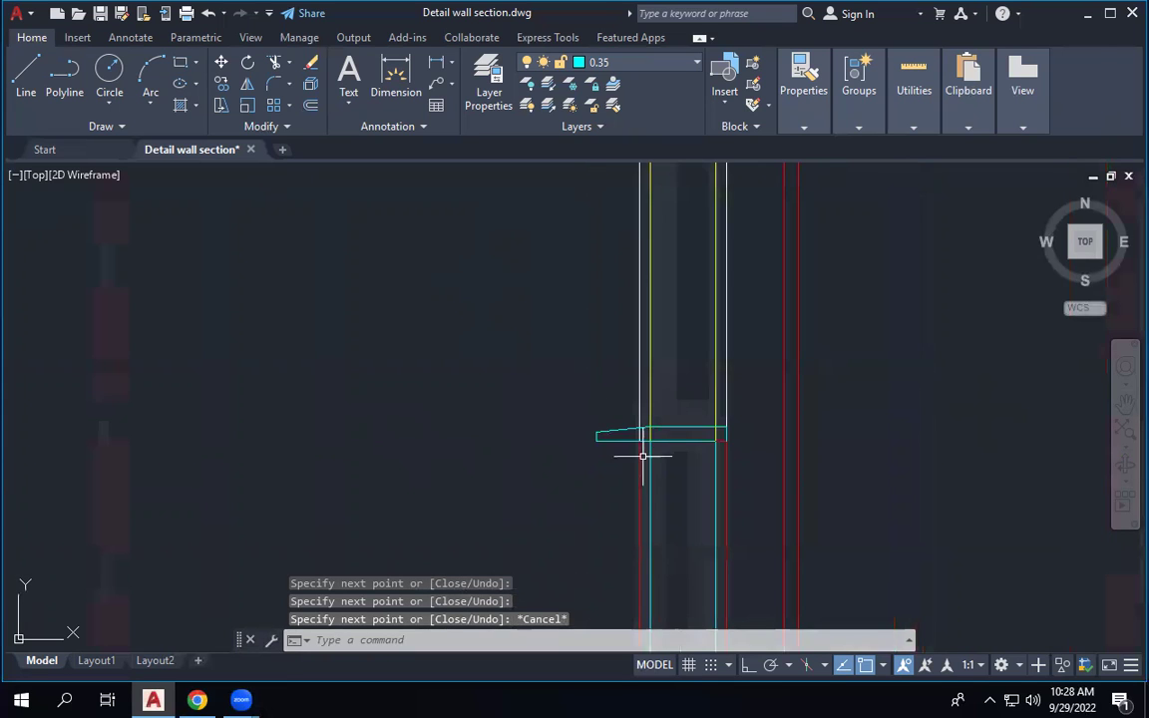
pyautogui.scroll(5, 643, 506)
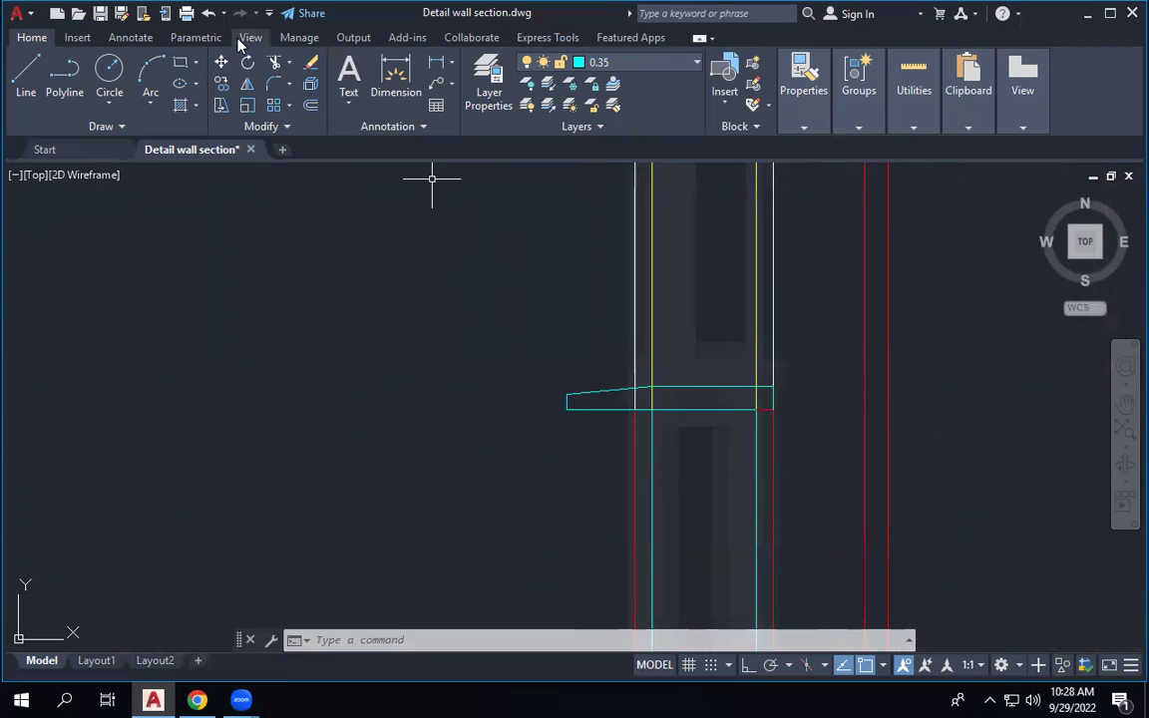
pyautogui.write('tr')
pyautogui.press('Return')
pyautogui.scroll(2, 658, 420)
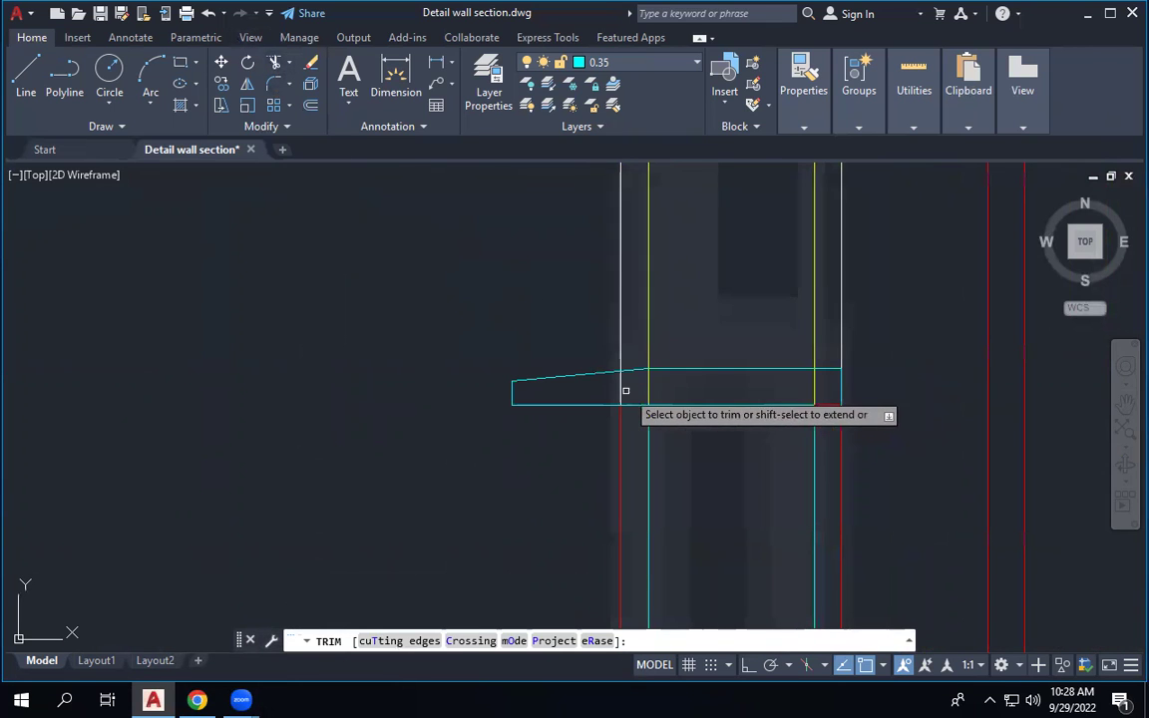
pyautogui.click(621, 384)
pyautogui.click(647, 385)
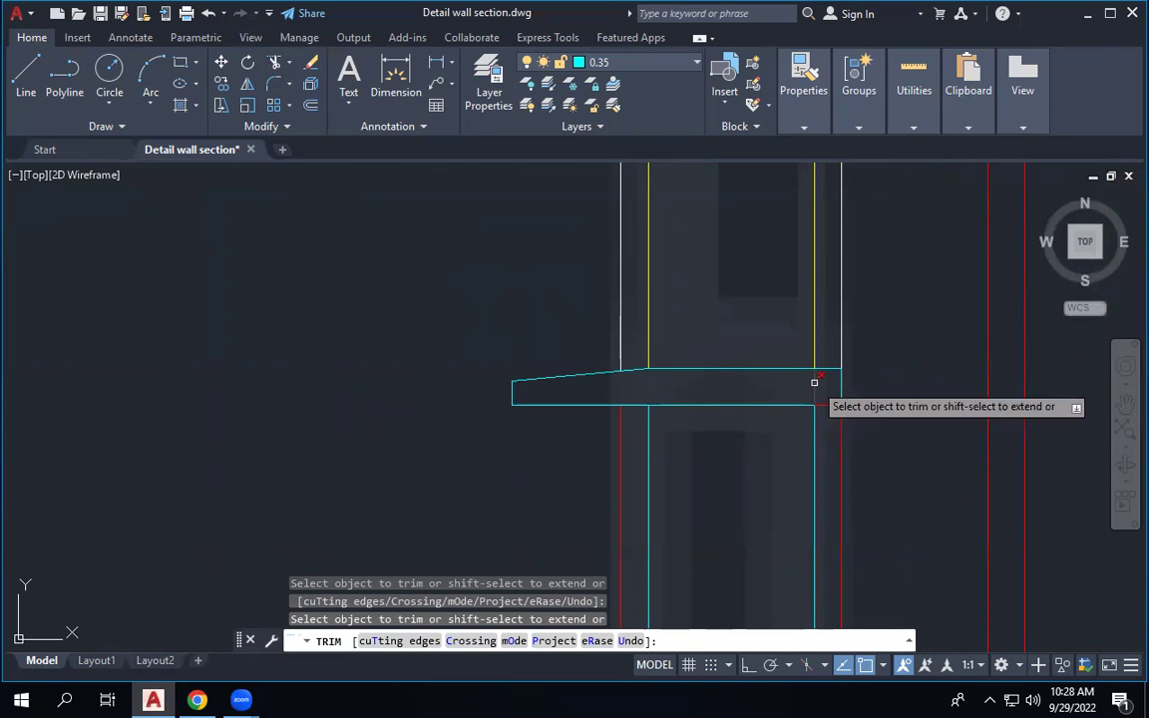
pyautogui.rightClick(195, 242)
pyautogui.click(199, 248)
# Move the sill's nose, sloping top, flat top, outer underside and interior end lines to layer 0.2.
pyautogui.scroll(-5, 652, 467)
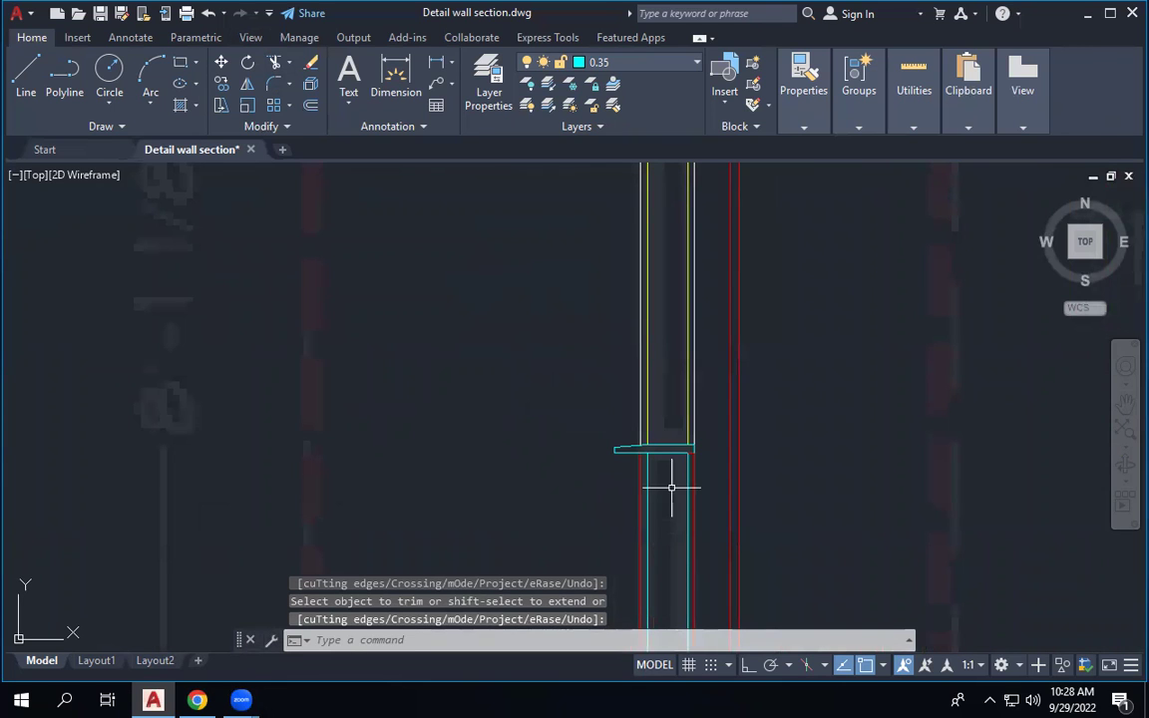
pyautogui.scroll(4, 675, 469)
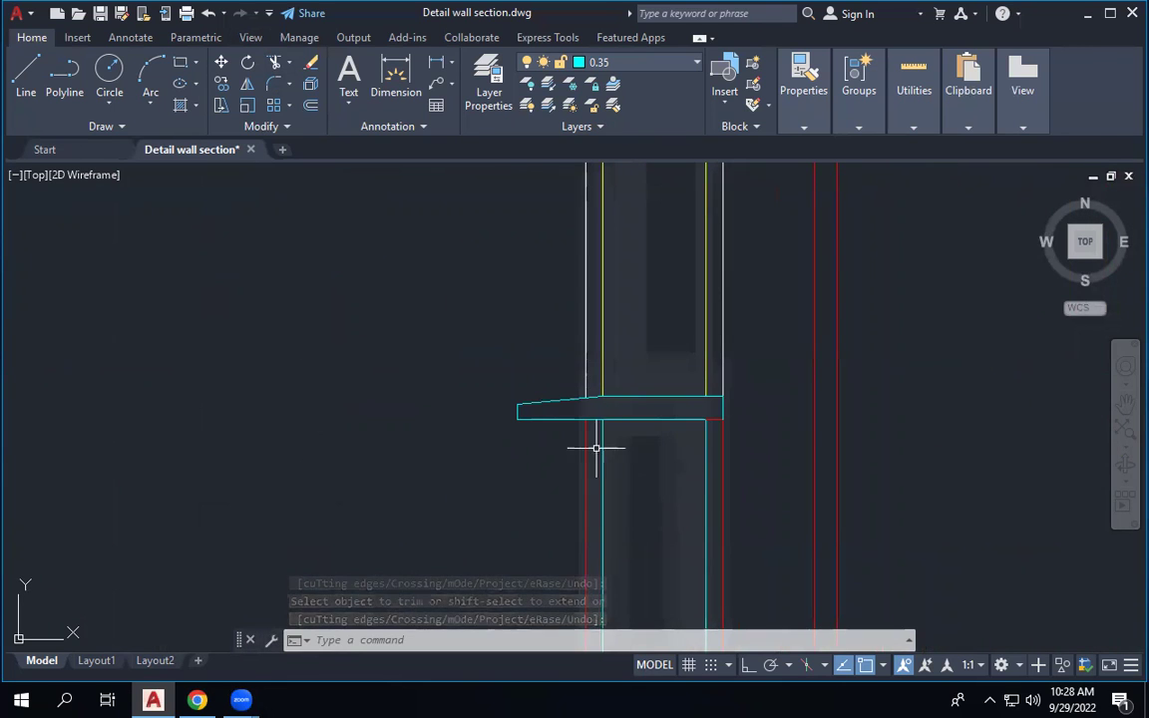
pyautogui.click(557, 443)
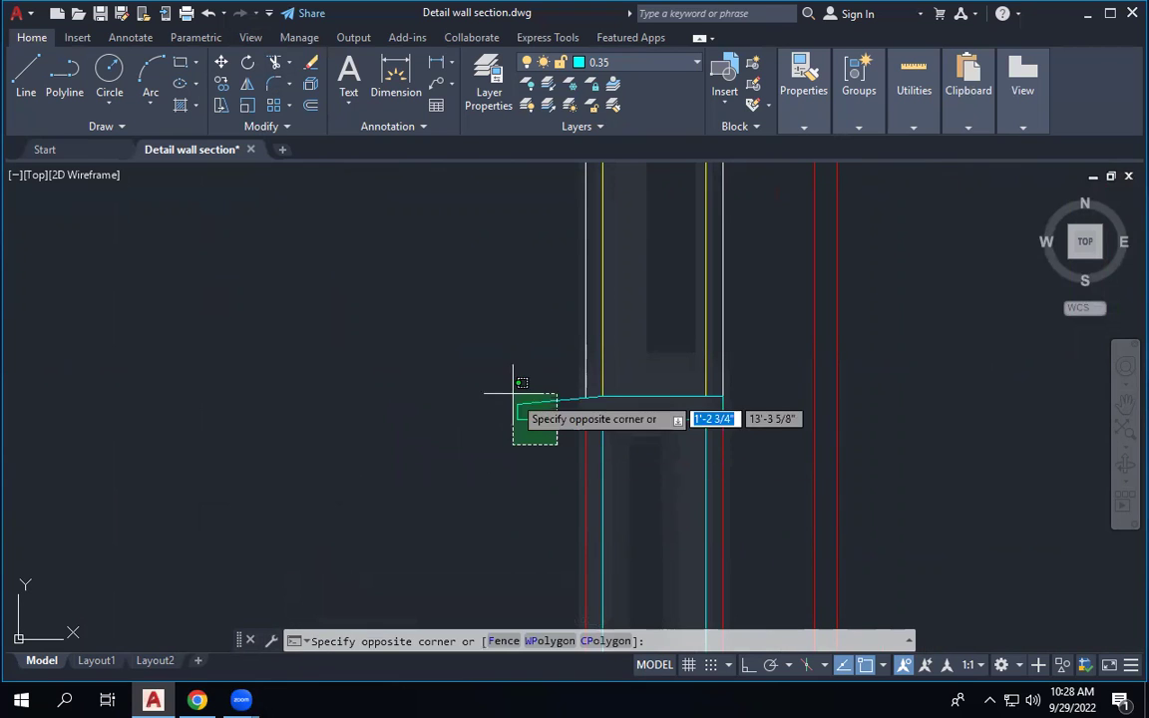
pyautogui.click(511, 389)
pyautogui.click(602, 397)
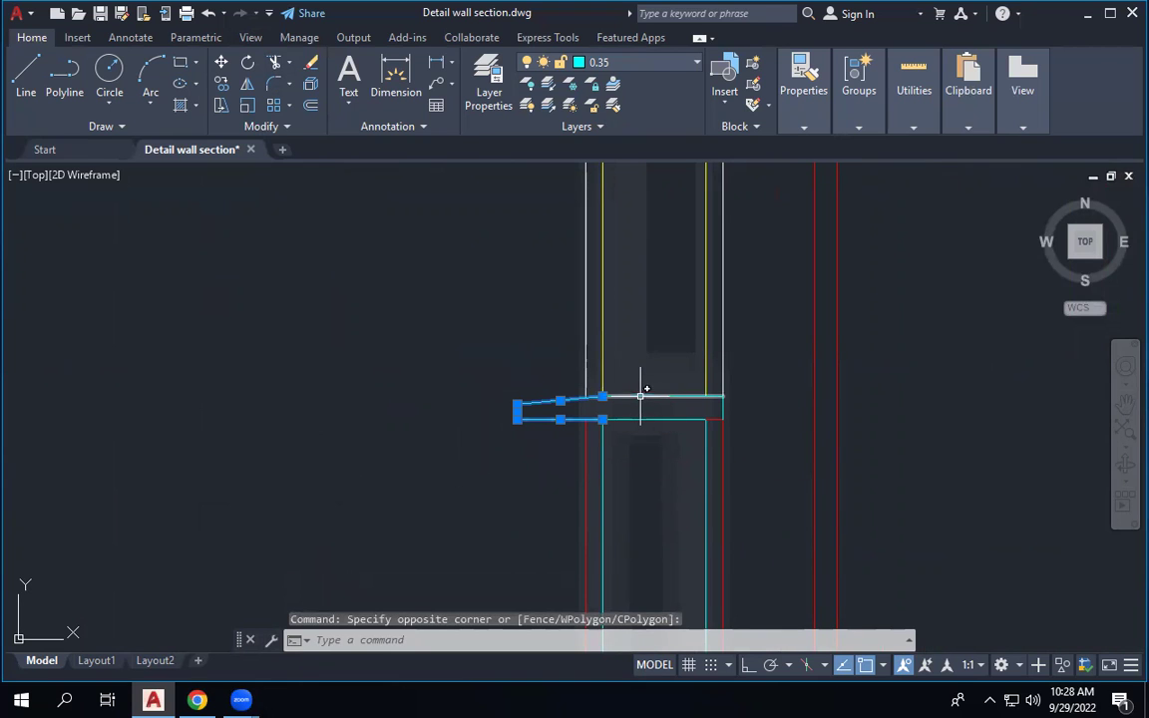
pyautogui.click(722, 397)
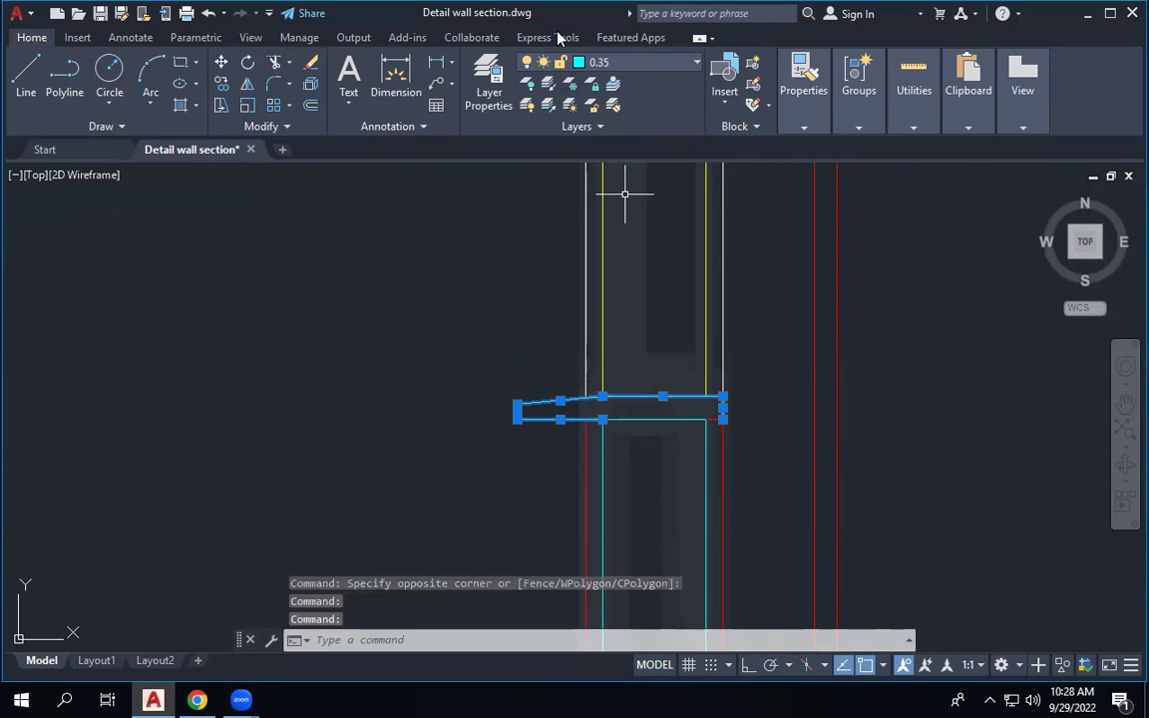
pyautogui.click(647, 67)
pyautogui.click(628, 152)
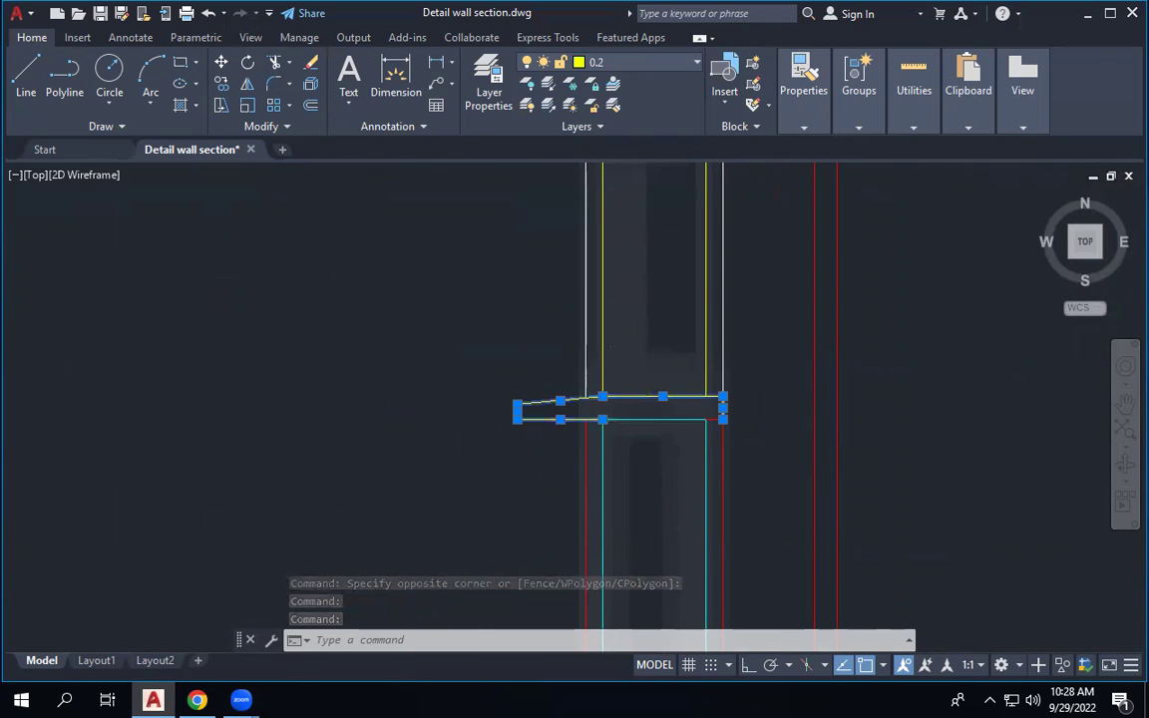
pyautogui.scroll(2, 878, 429)
pyautogui.press('Escape')
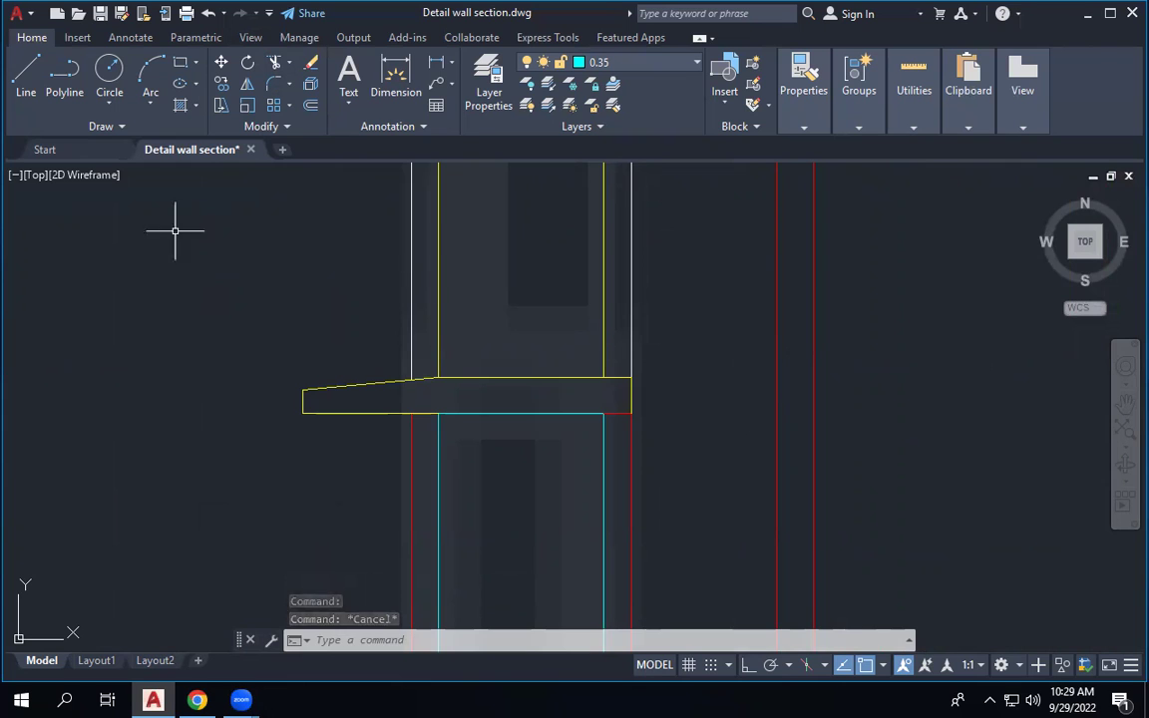
# Measure the sill's horizontal projection from the wall's outer face to its nose using a linear dimension.
pyautogui.click(408, 93)
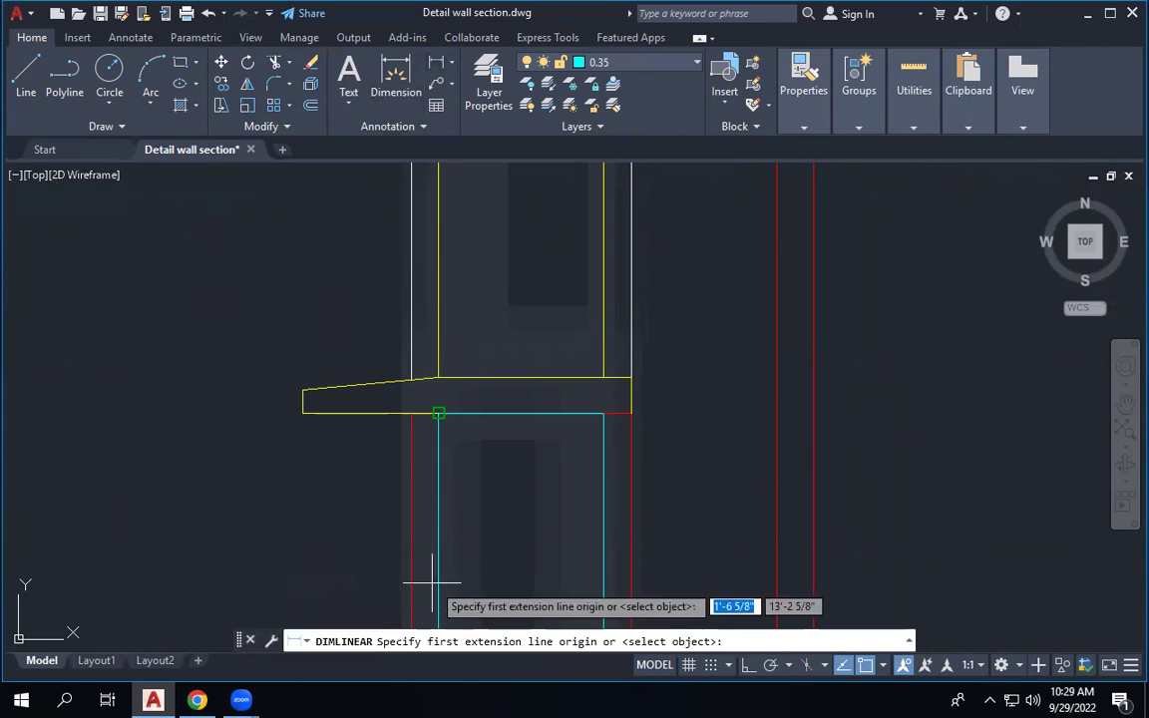
pyautogui.click(411, 412)
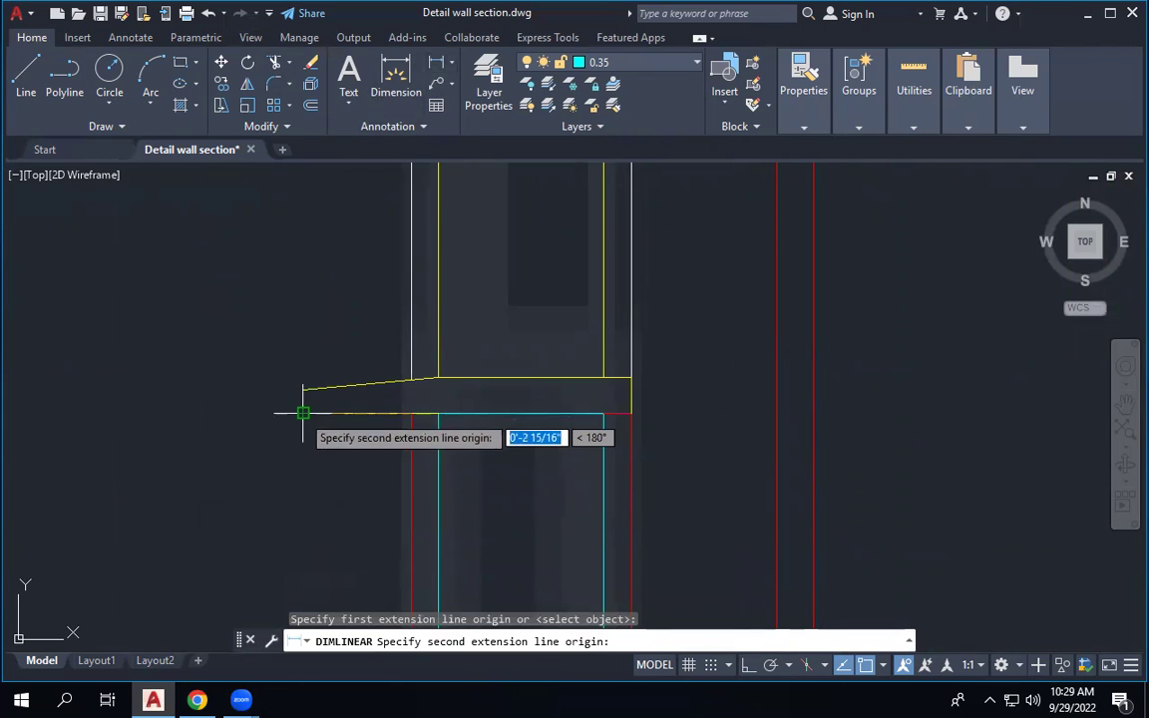
pyautogui.click(302, 412)
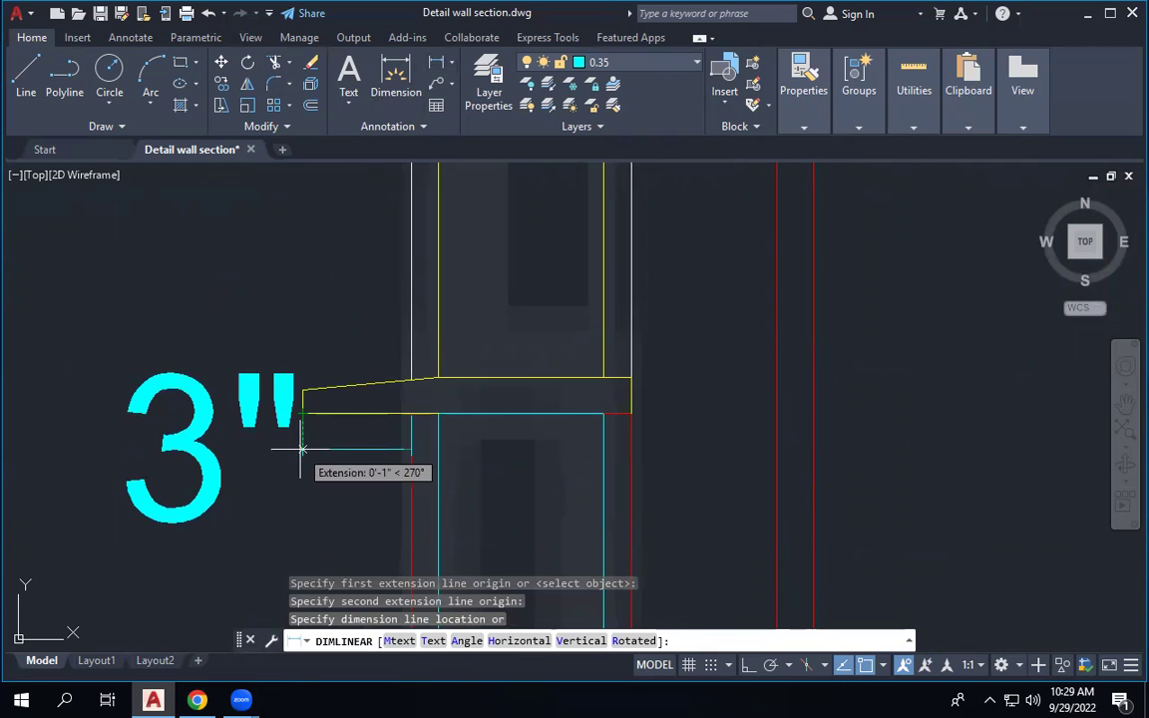
pyautogui.press('Escape')
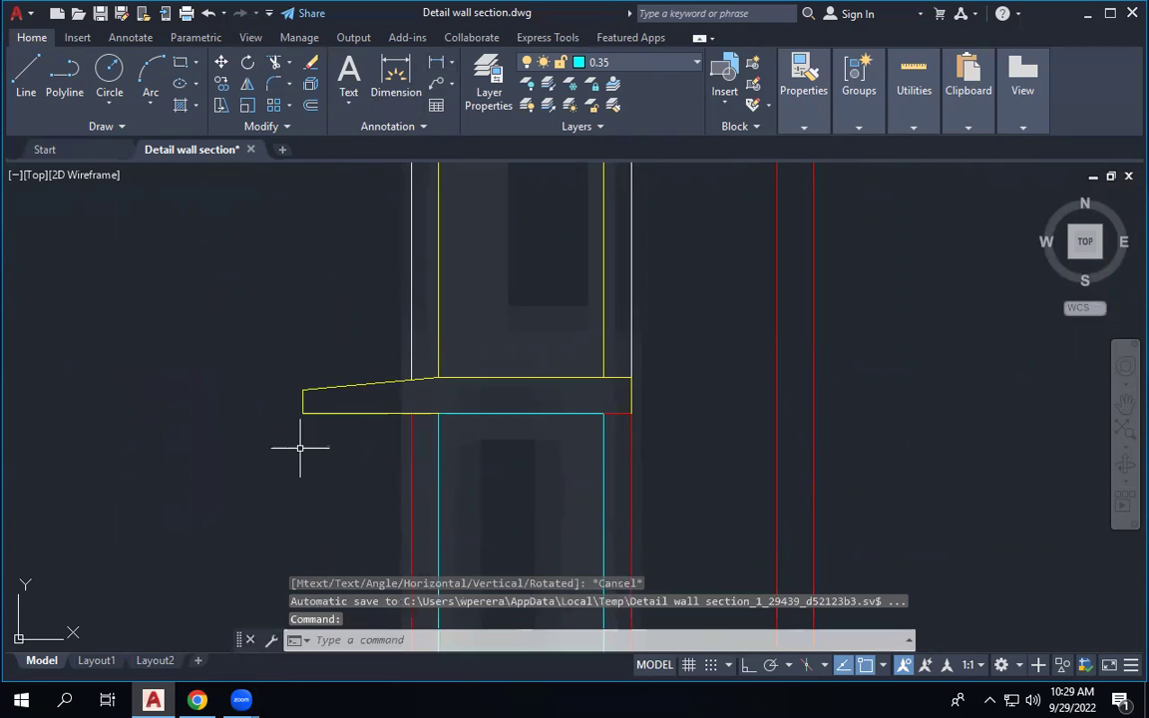
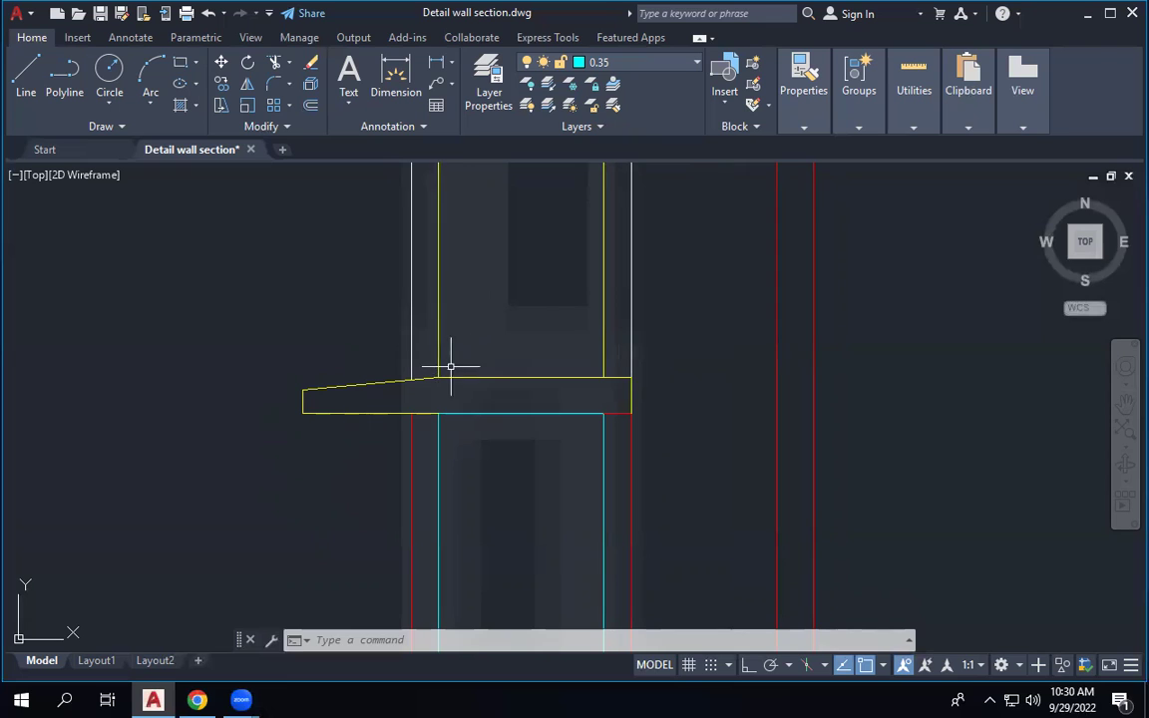
pyautogui.scroll(-3, 516, 500)
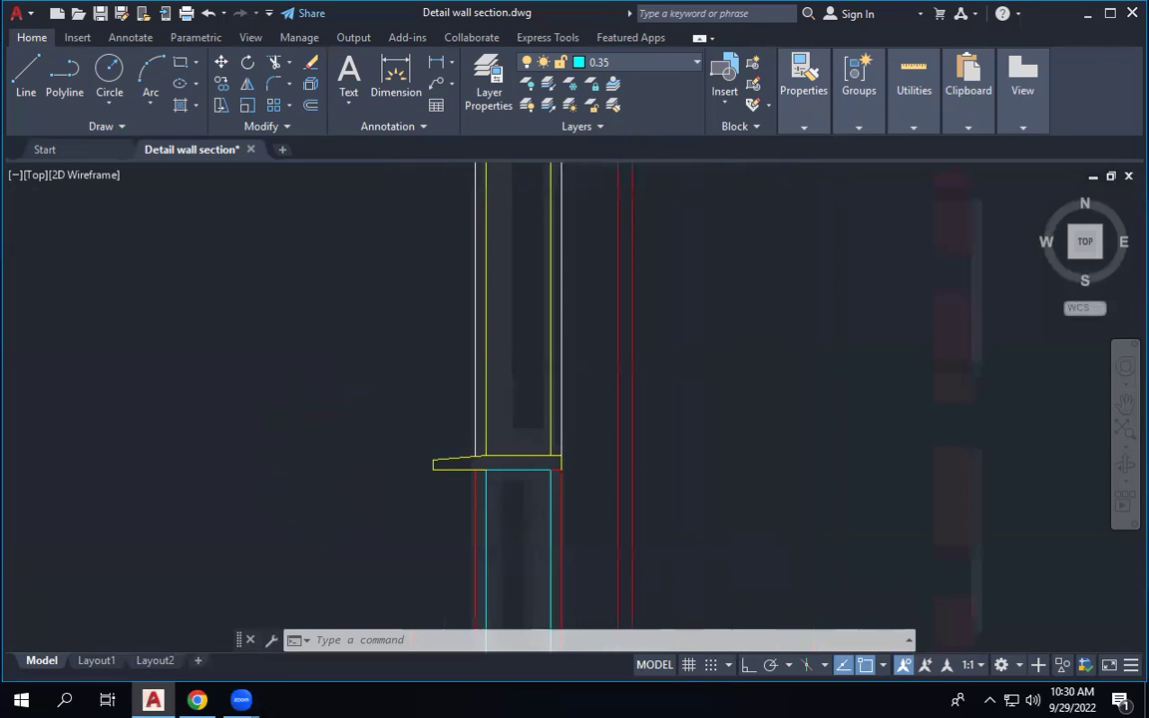
pyautogui.scroll(-2, 514, 503)
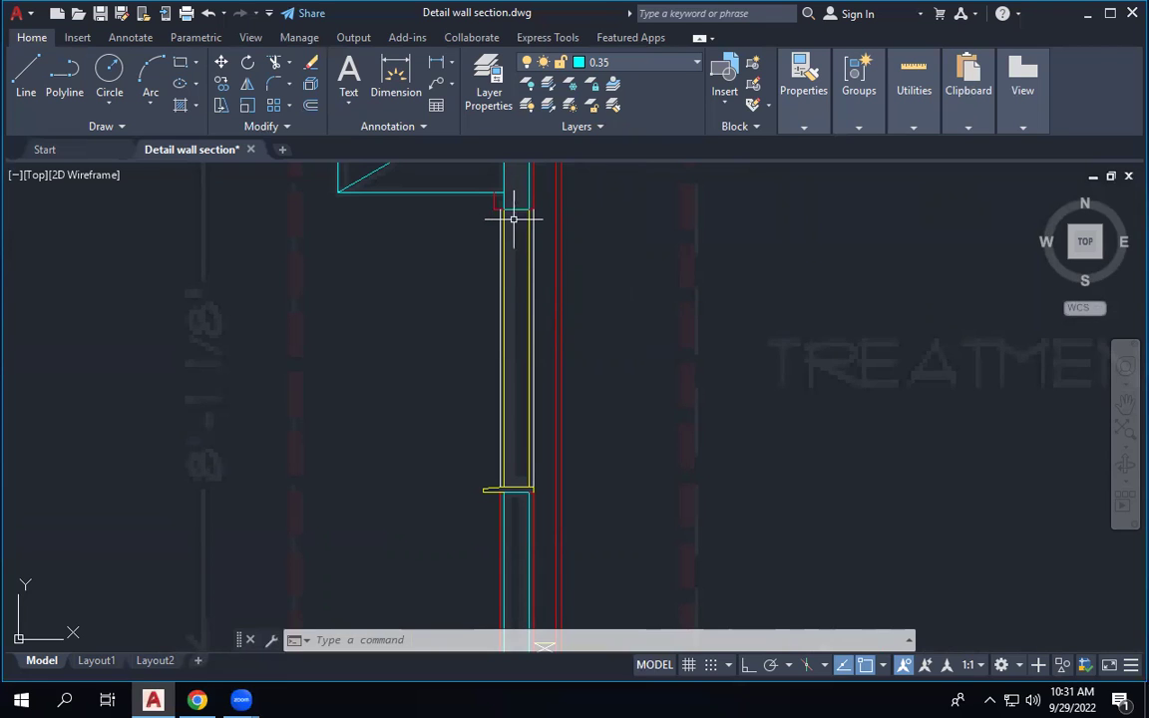
pyautogui.scroll(4, 518, 211)
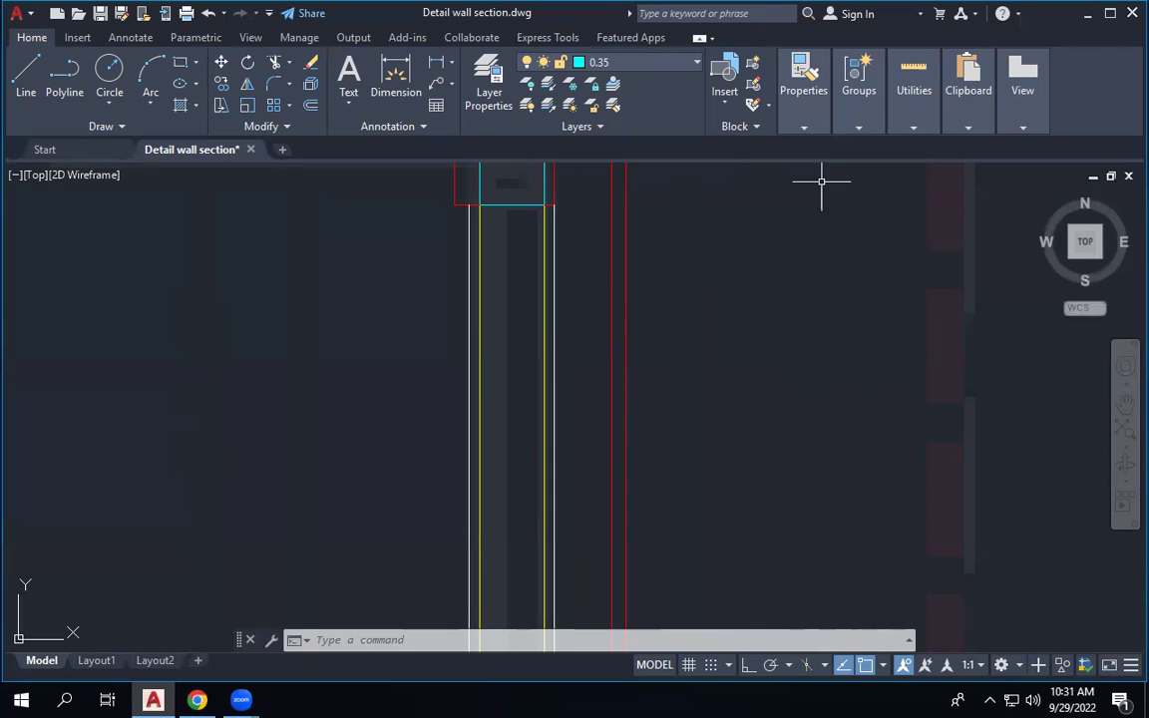
pyautogui.scroll(-5, 590, 182)
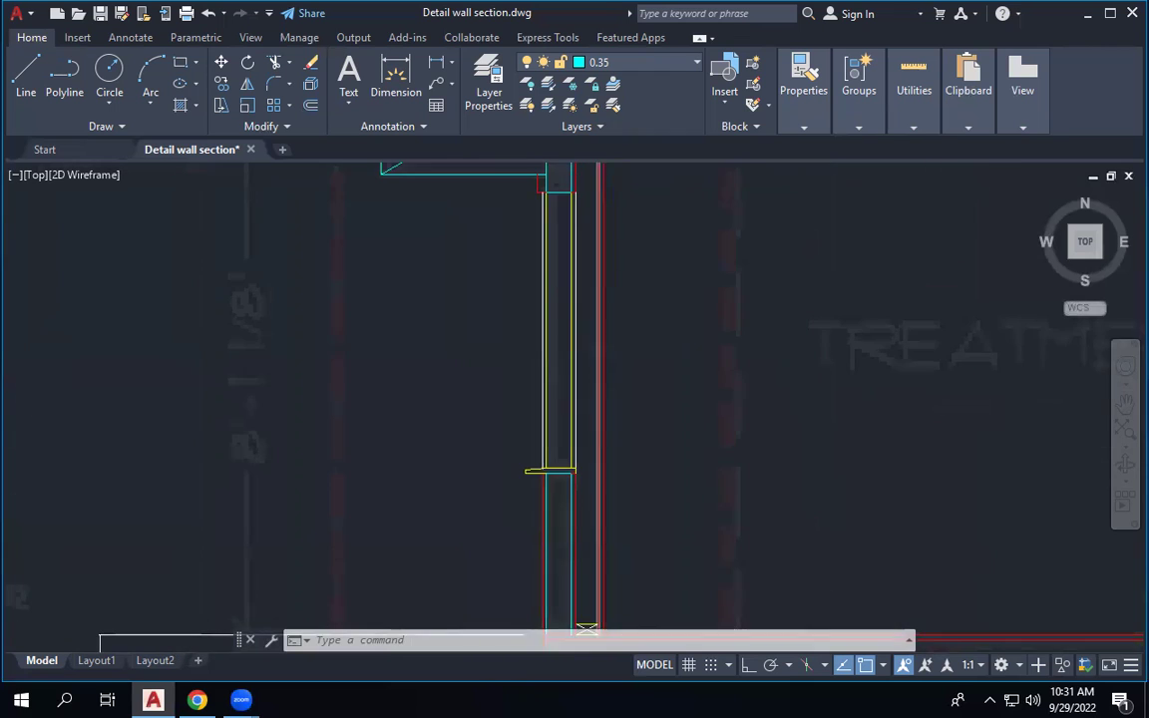
pyautogui.scroll(5, 532, 506)
pyautogui.scroll(7, 532, 506)
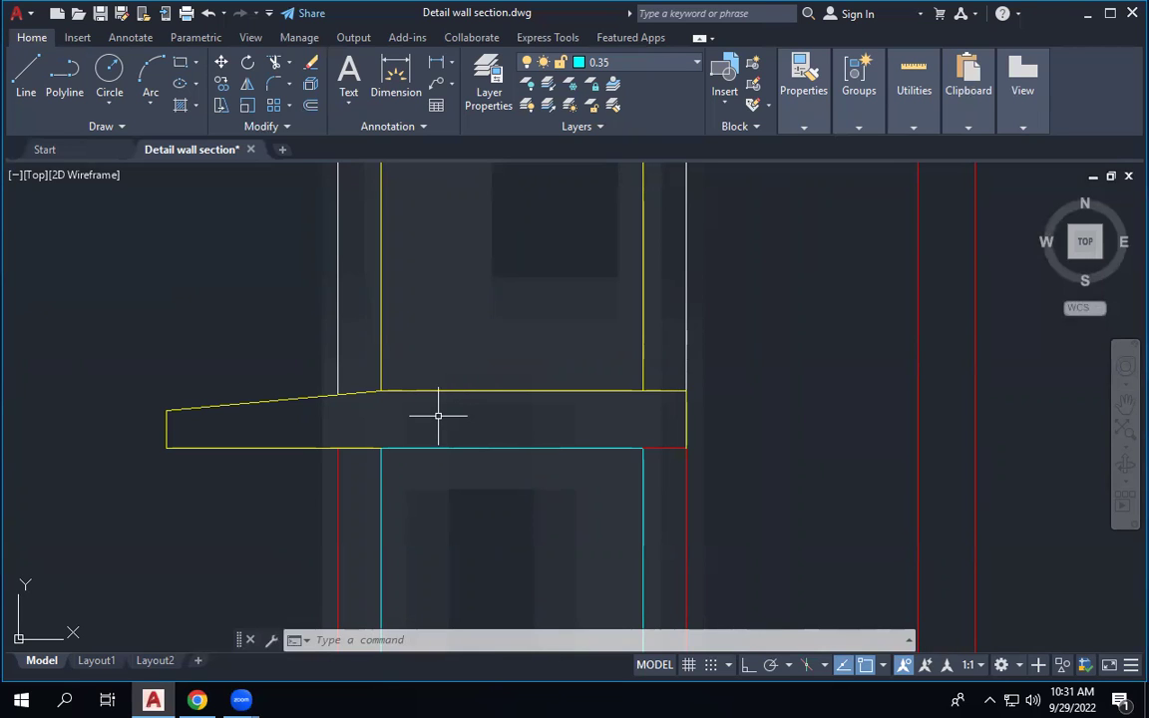
# Draw a 3" by 4" rectangle between the yellow window lines above the sill.
pyautogui.click(28, 74)
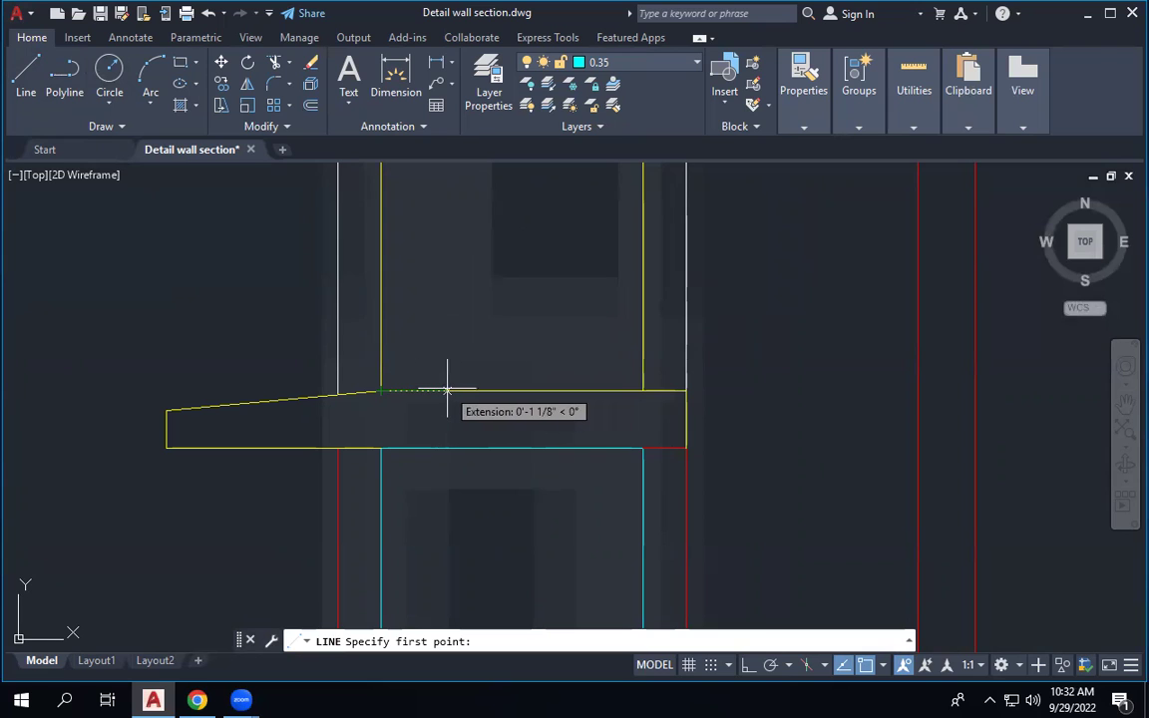
pyautogui.click(182, 63)
pyautogui.click(439, 212)
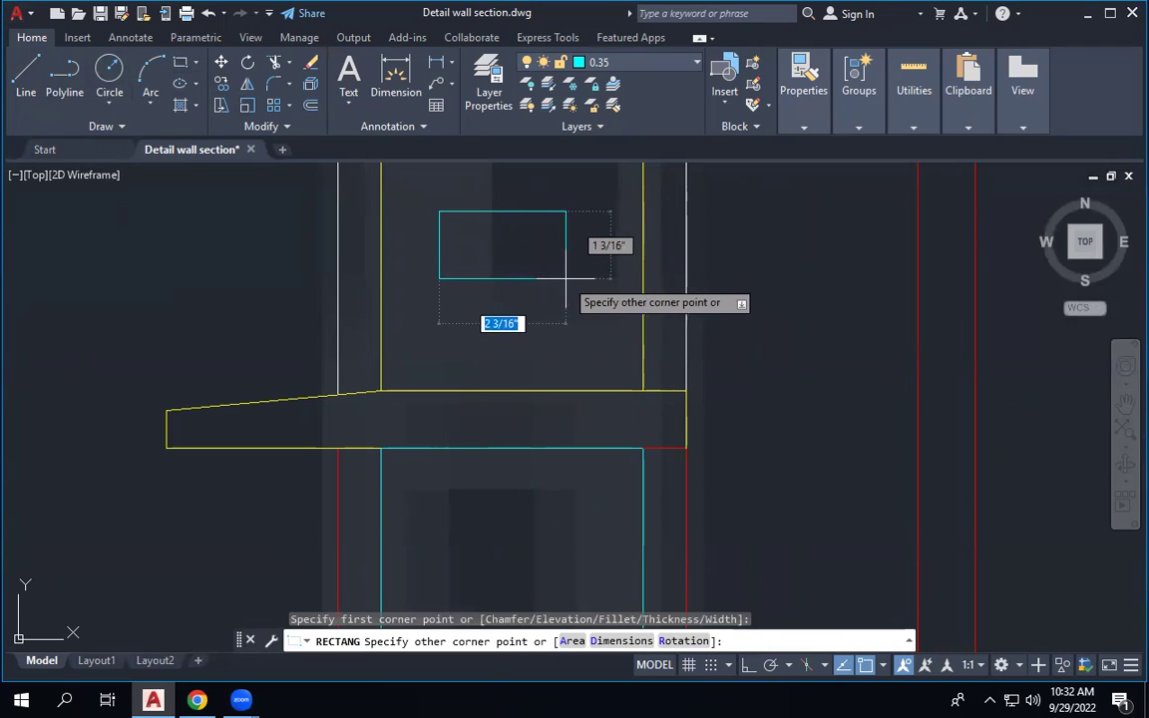
pyautogui.press('F8')
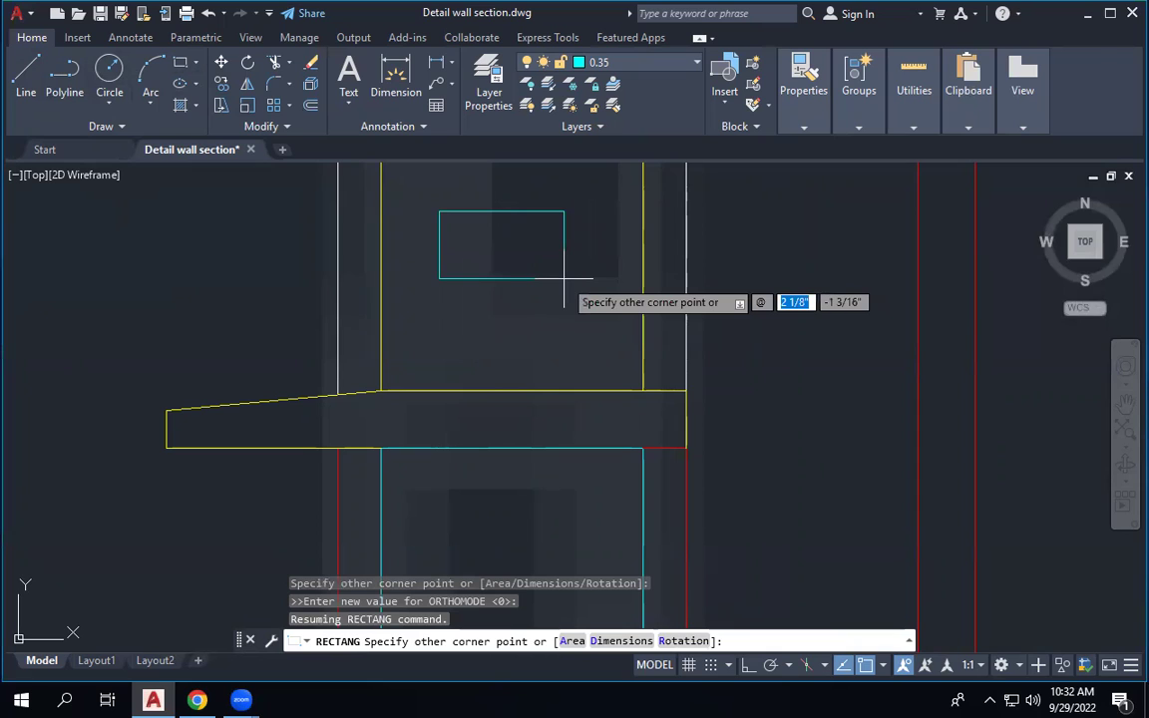
pyautogui.write('3')
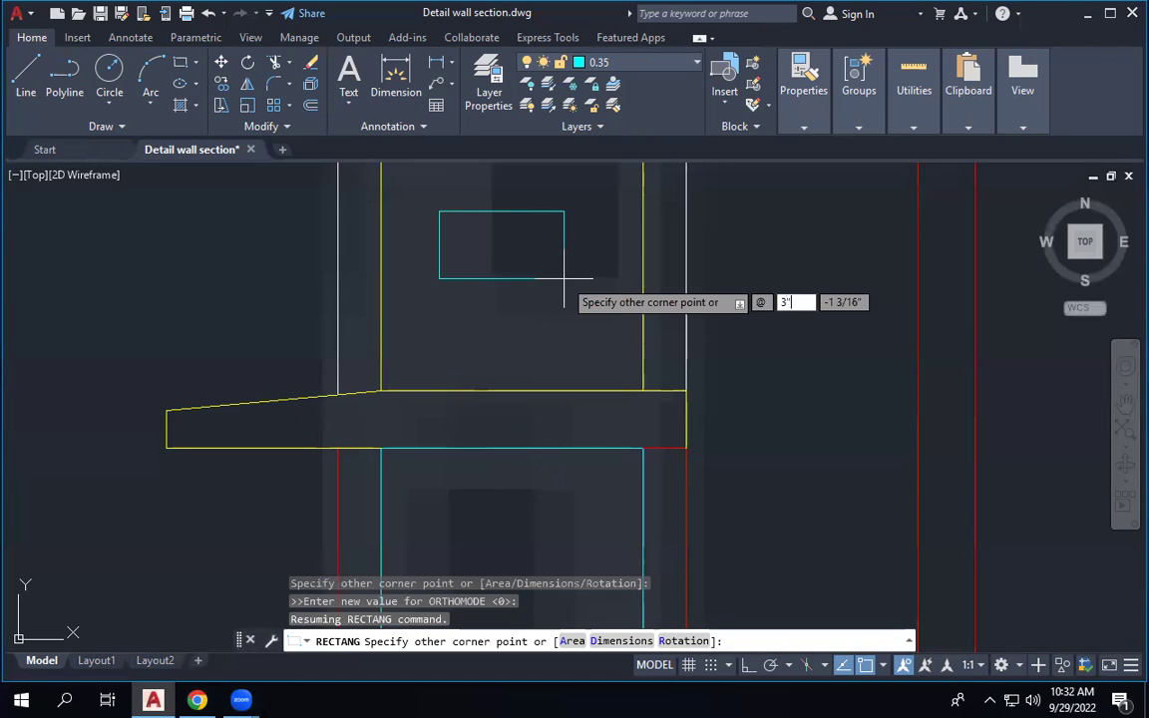
pyautogui.press('Tab')
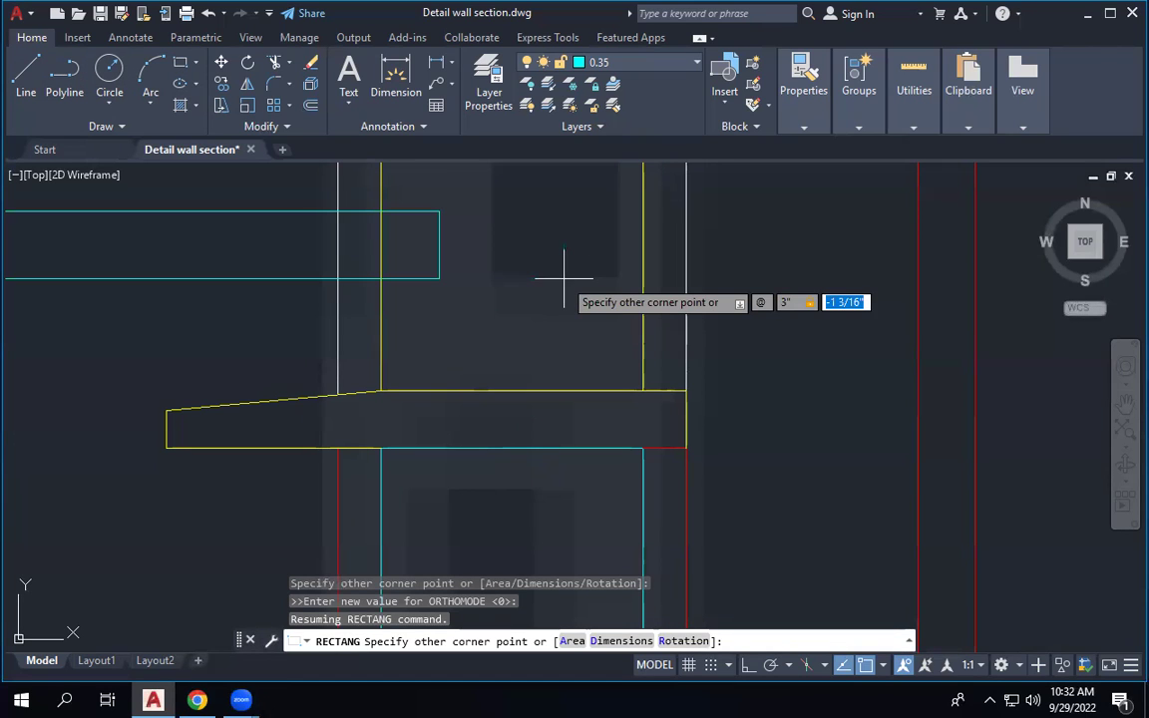
pyautogui.write('4')
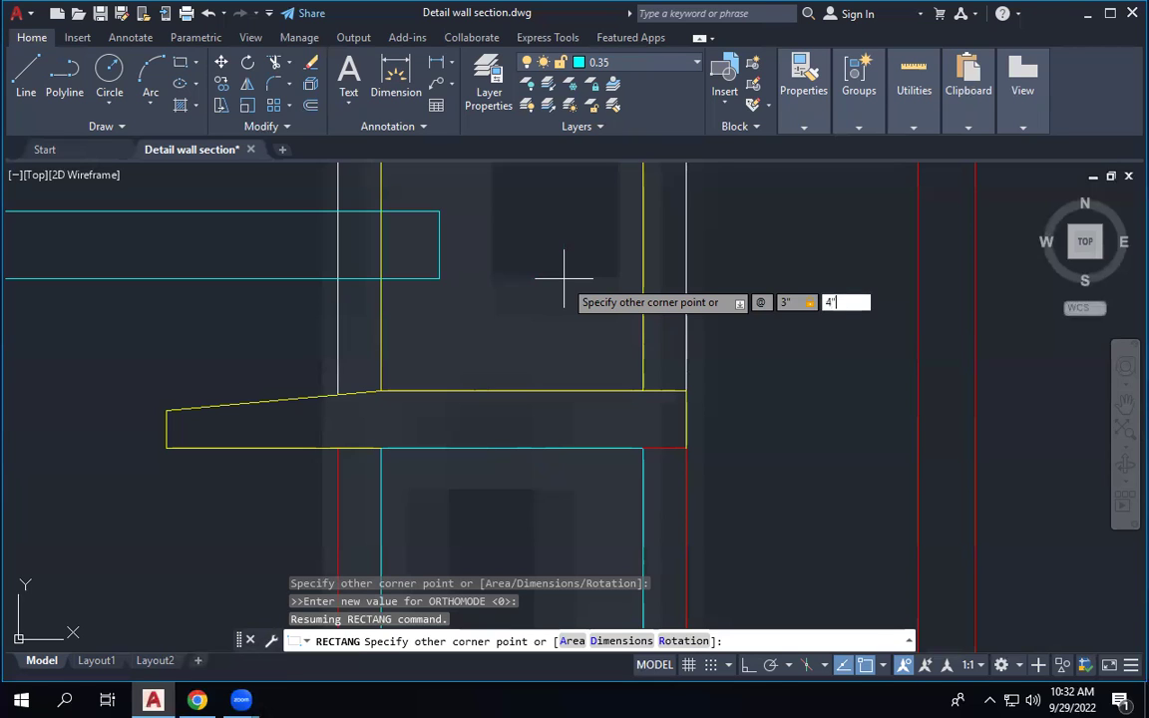
pyautogui.press('Return')
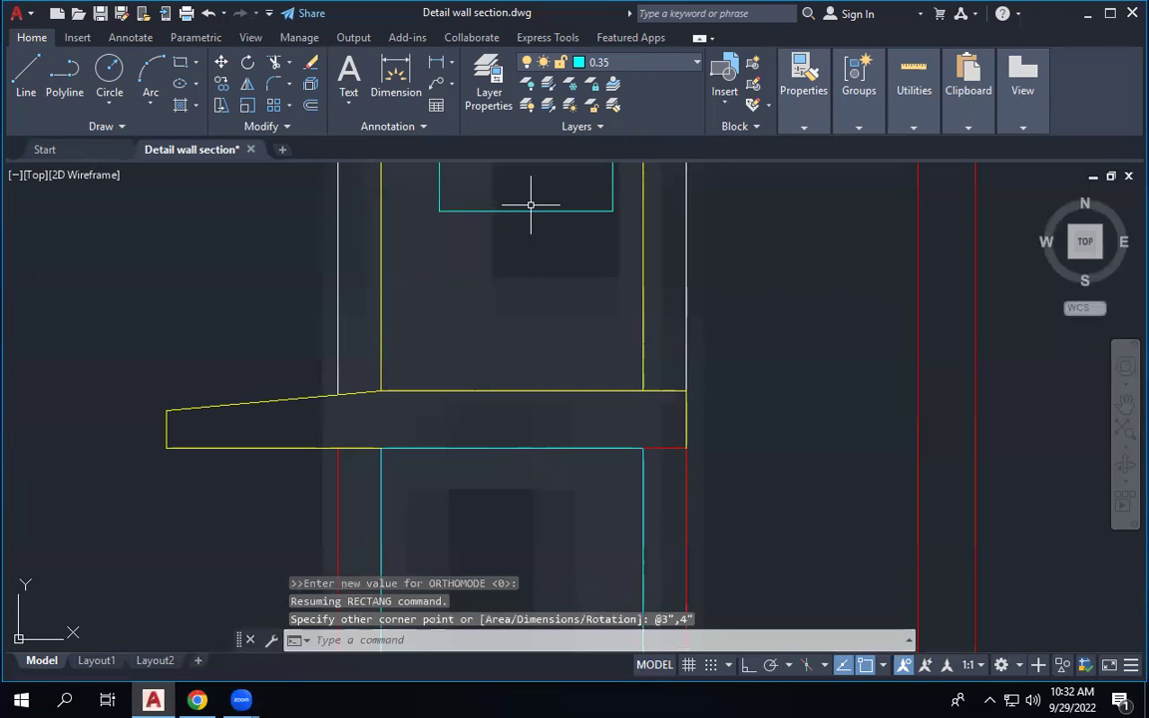
# Rotate the rectangle 90° about the midpoint of its outer vertical side so its long side lies horizontal.
pyautogui.scroll(-4, 559, 256)
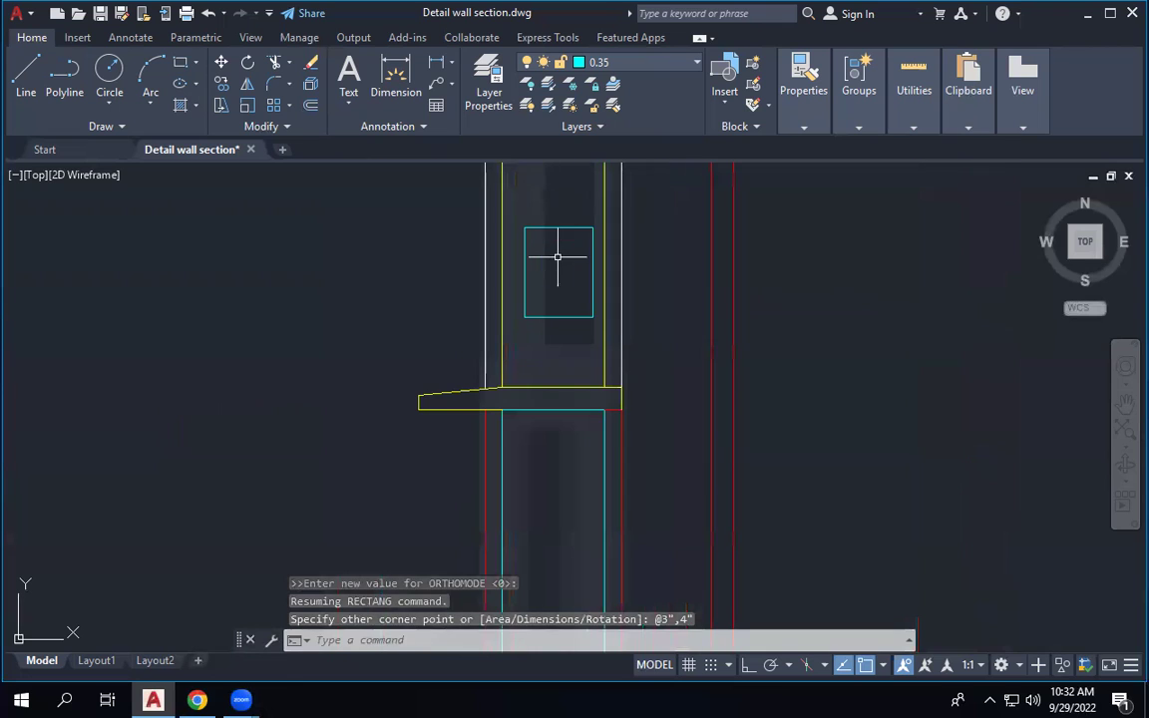
pyautogui.click(559, 227)
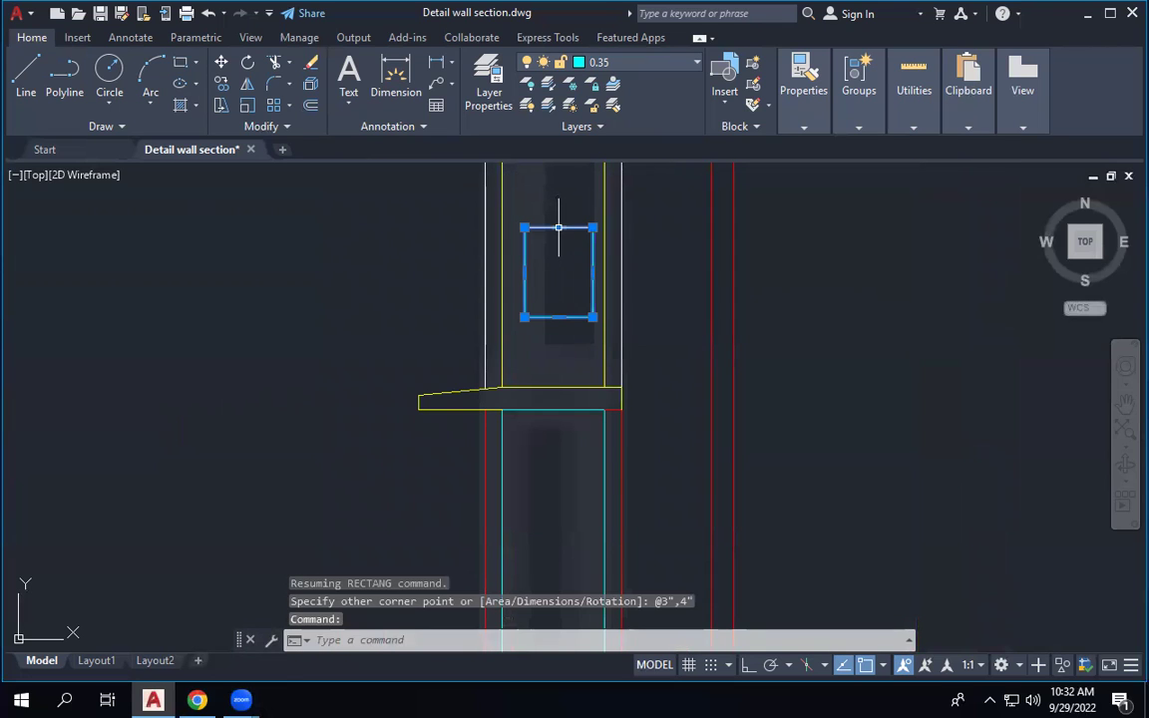
pyautogui.click(247, 62)
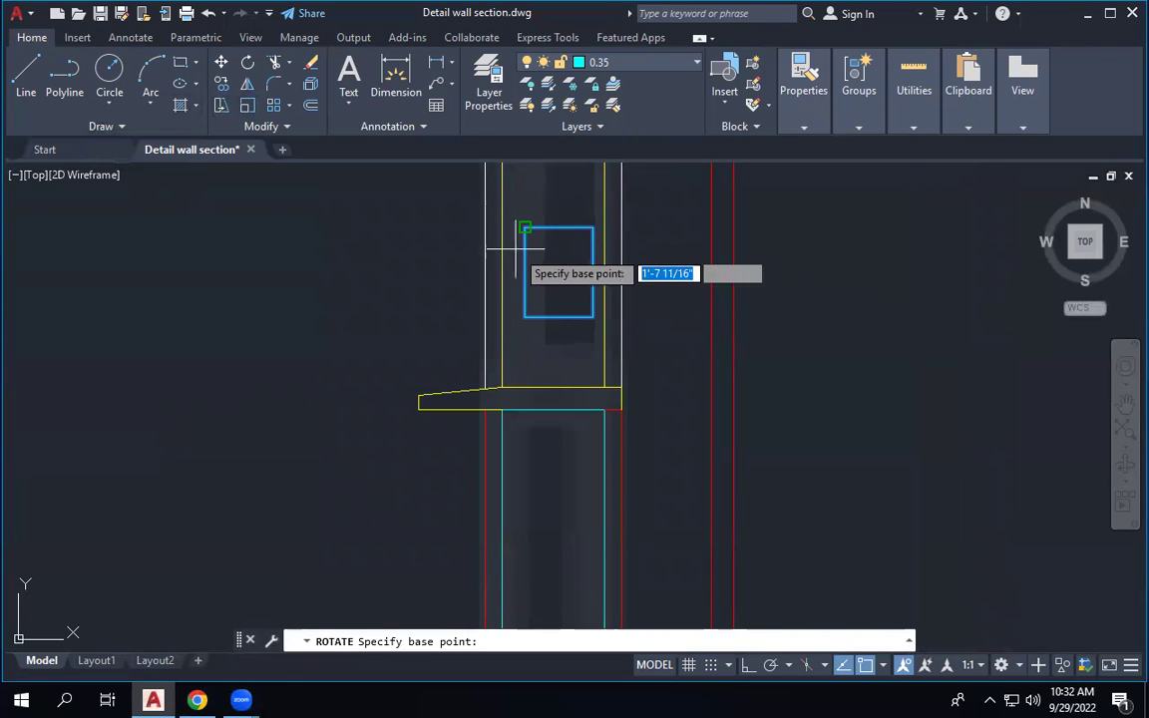
pyautogui.click(524, 271)
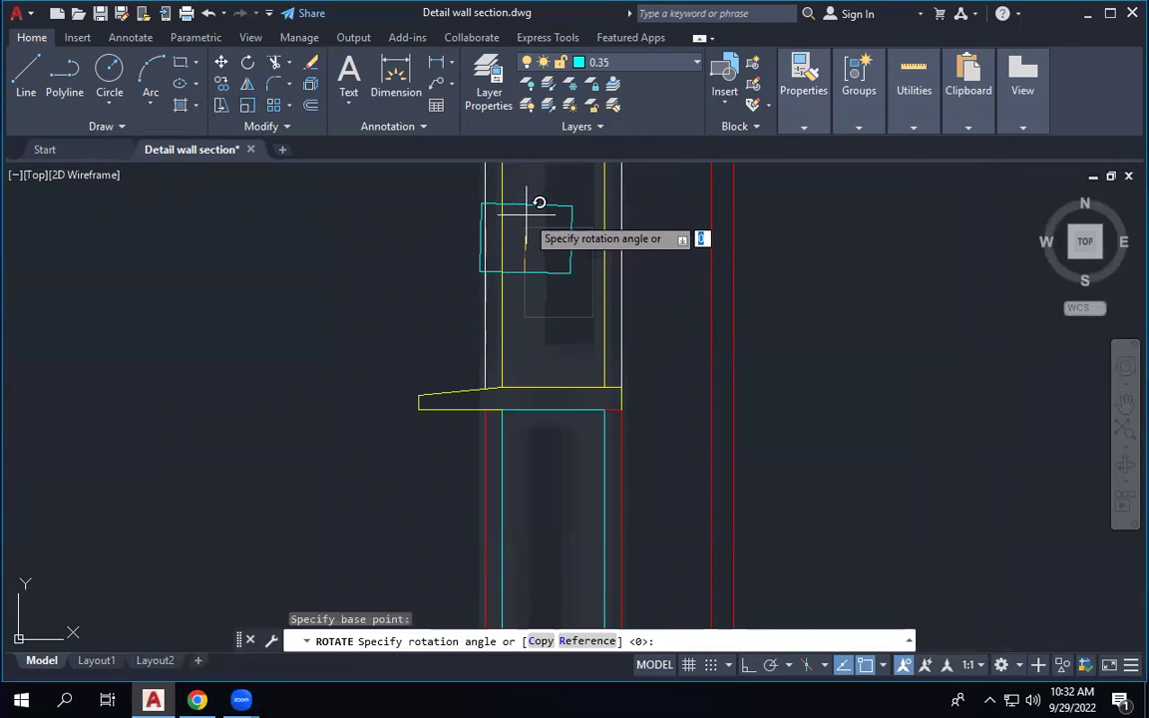
pyautogui.press('F8')
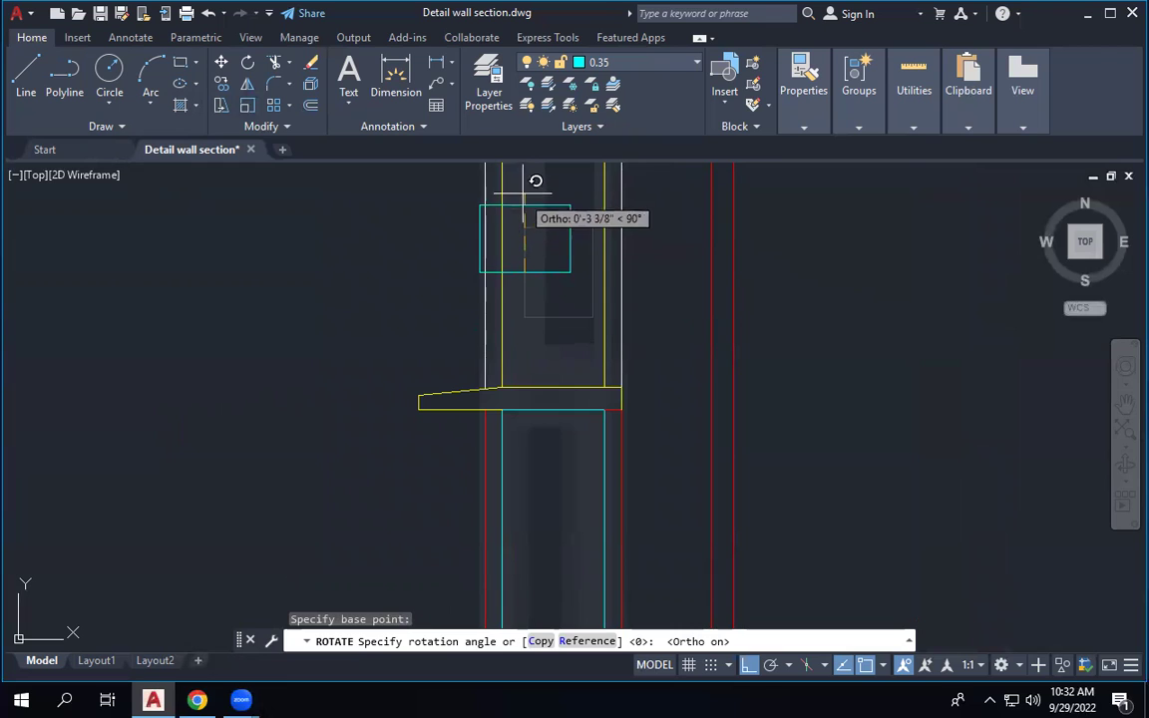
pyautogui.press('Return')
pyautogui.click(543, 272)
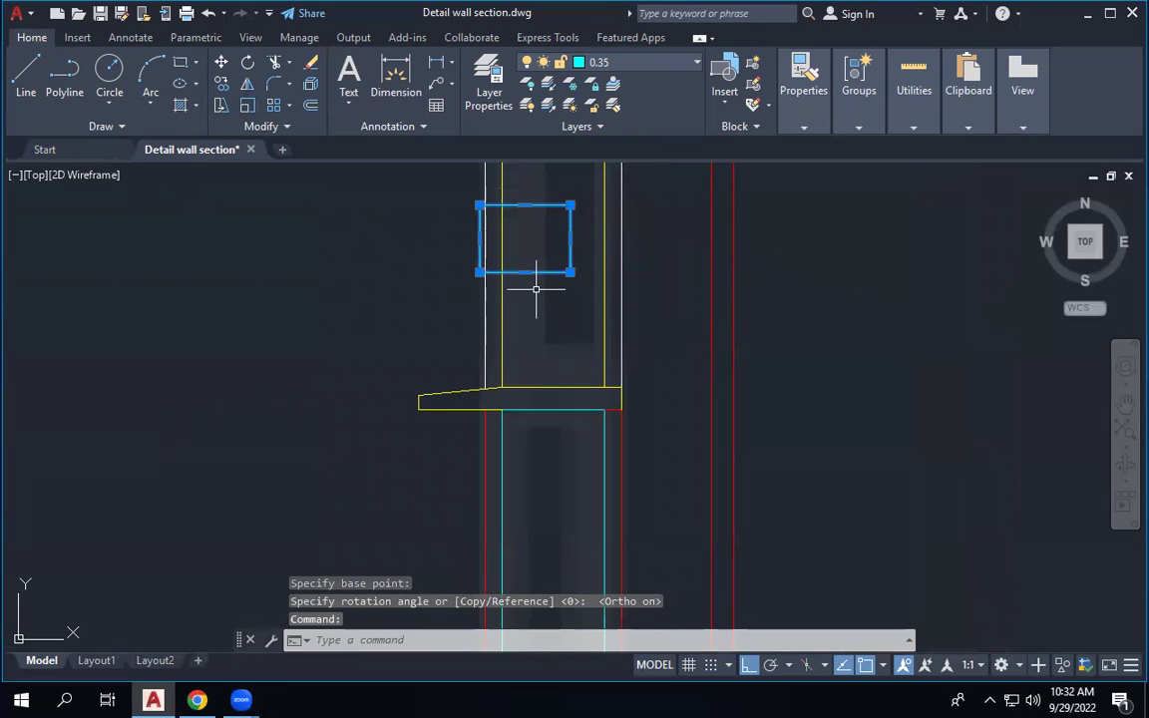
pyautogui.press('Escape')
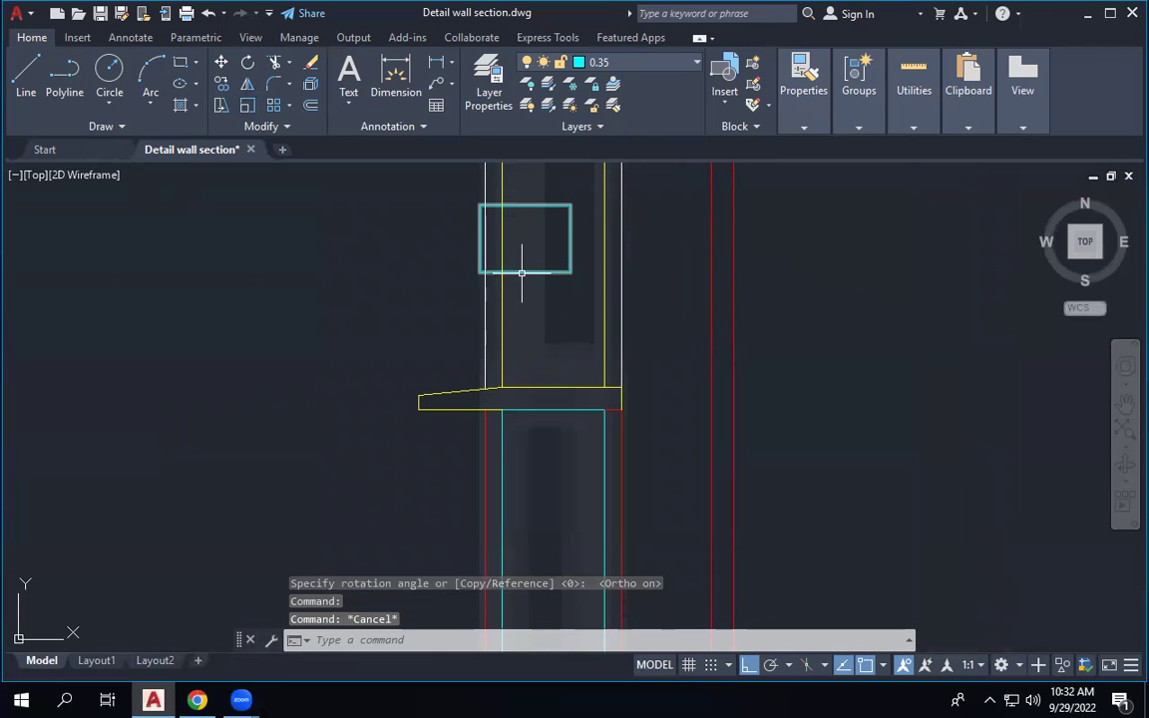
# Stretch the rectangle's top edge down by 1".
pyautogui.write('str')
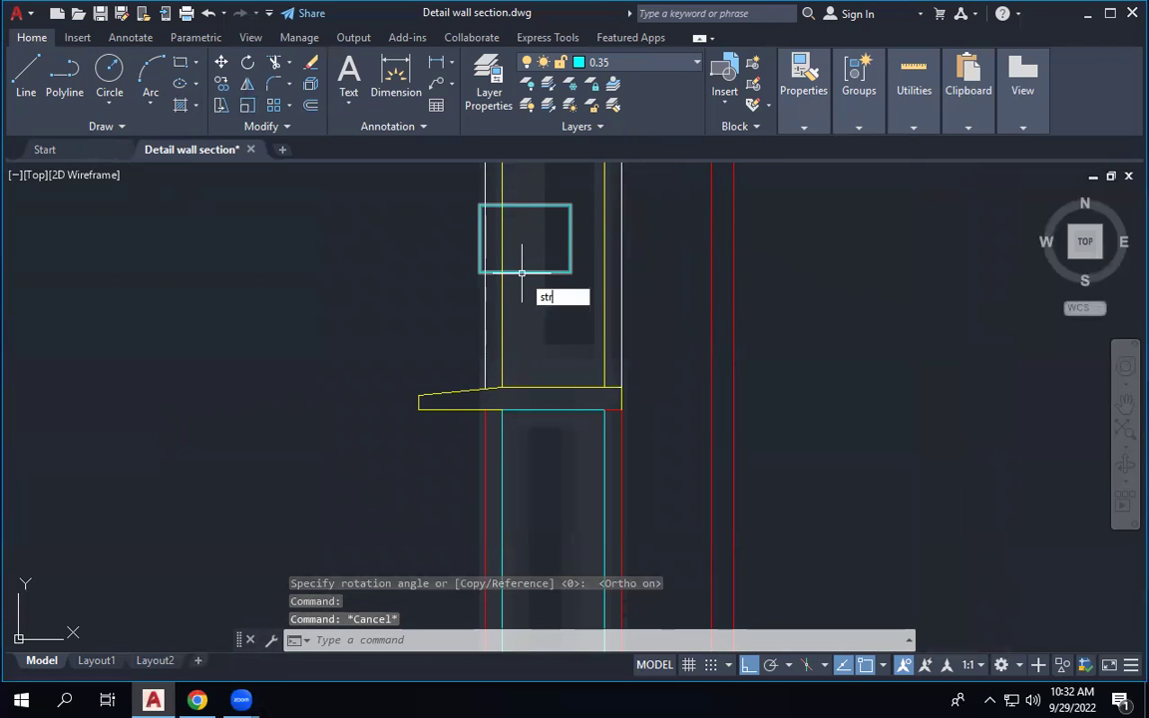
pyautogui.press('Return')
pyautogui.click(578, 219)
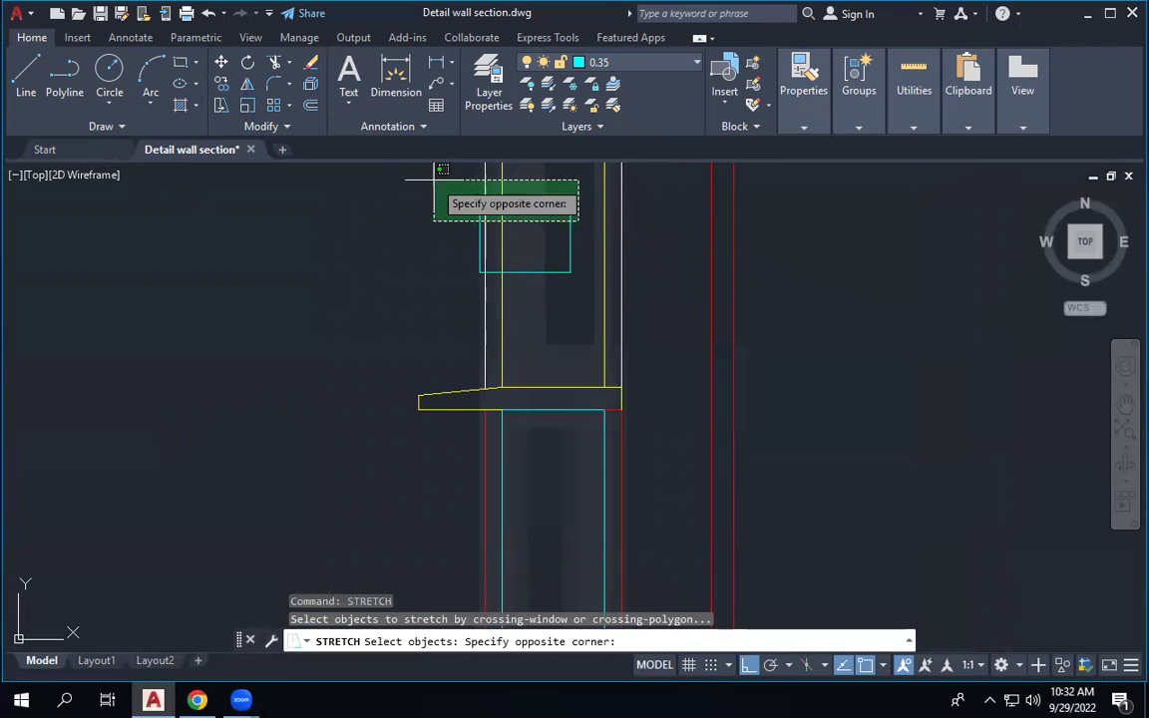
pyautogui.click(424, 190)
pyautogui.press('Return')
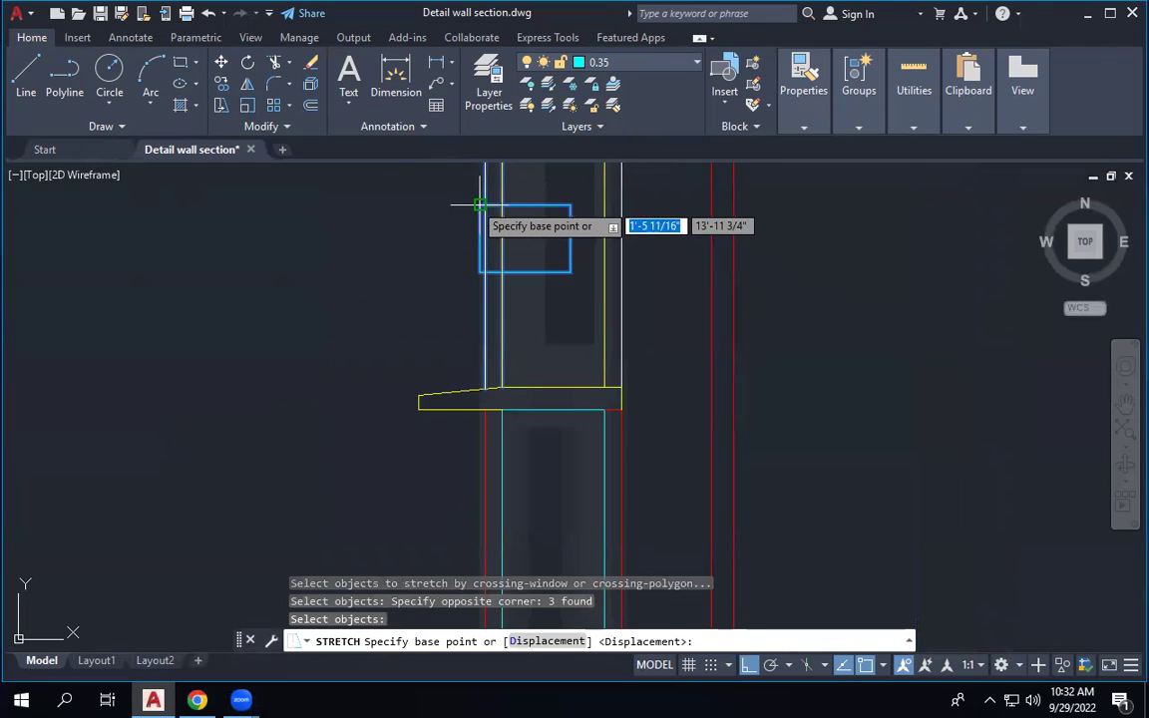
pyautogui.click(480, 205)
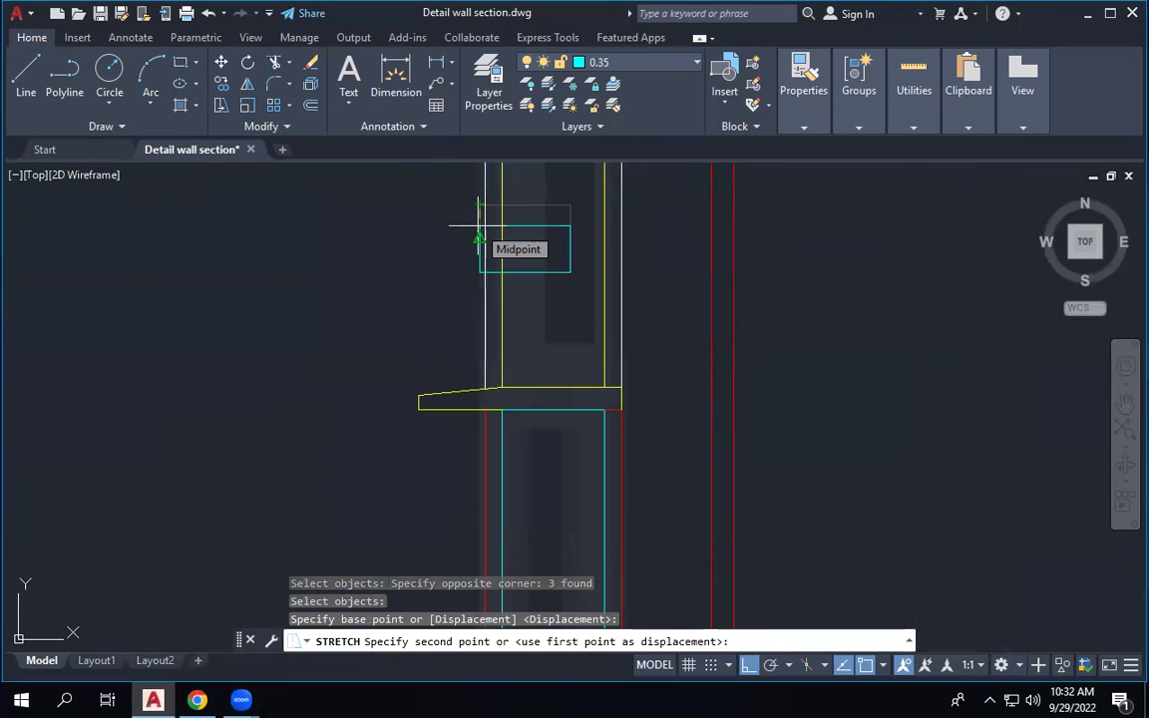
pyautogui.write('1"')
pyautogui.press('Return')
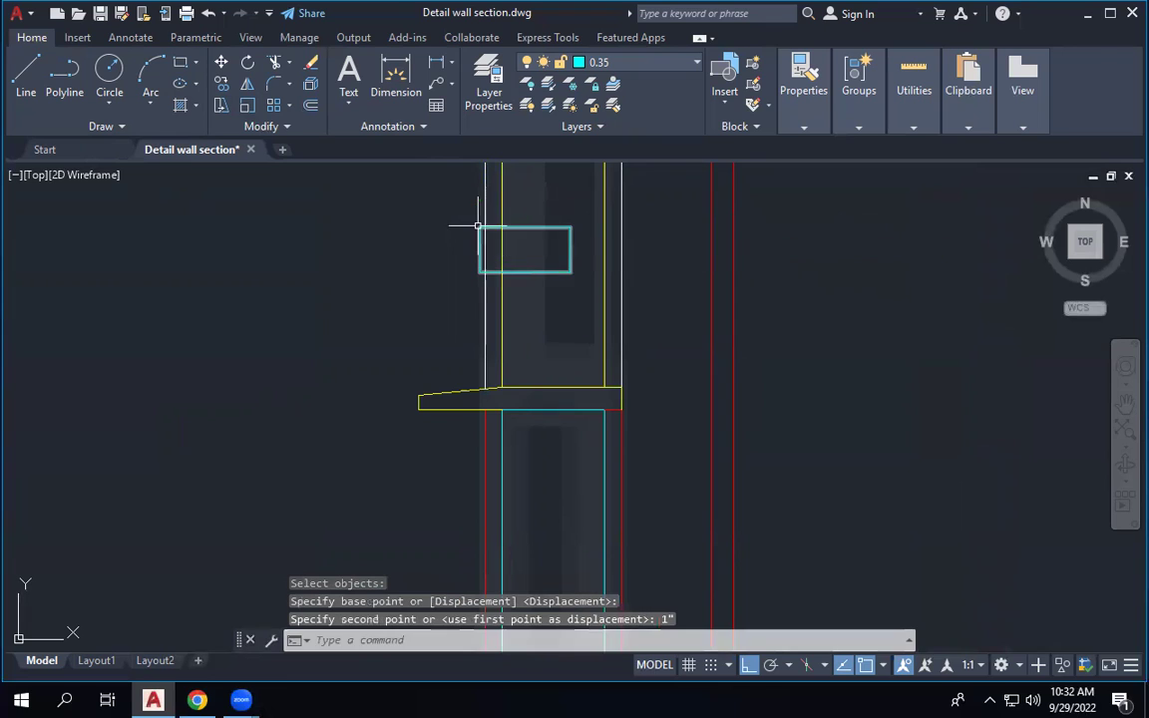
# Move the rectangle down from its bottom-edge midpoint so it rests on the sill's flat top.
pyautogui.click(568, 236)
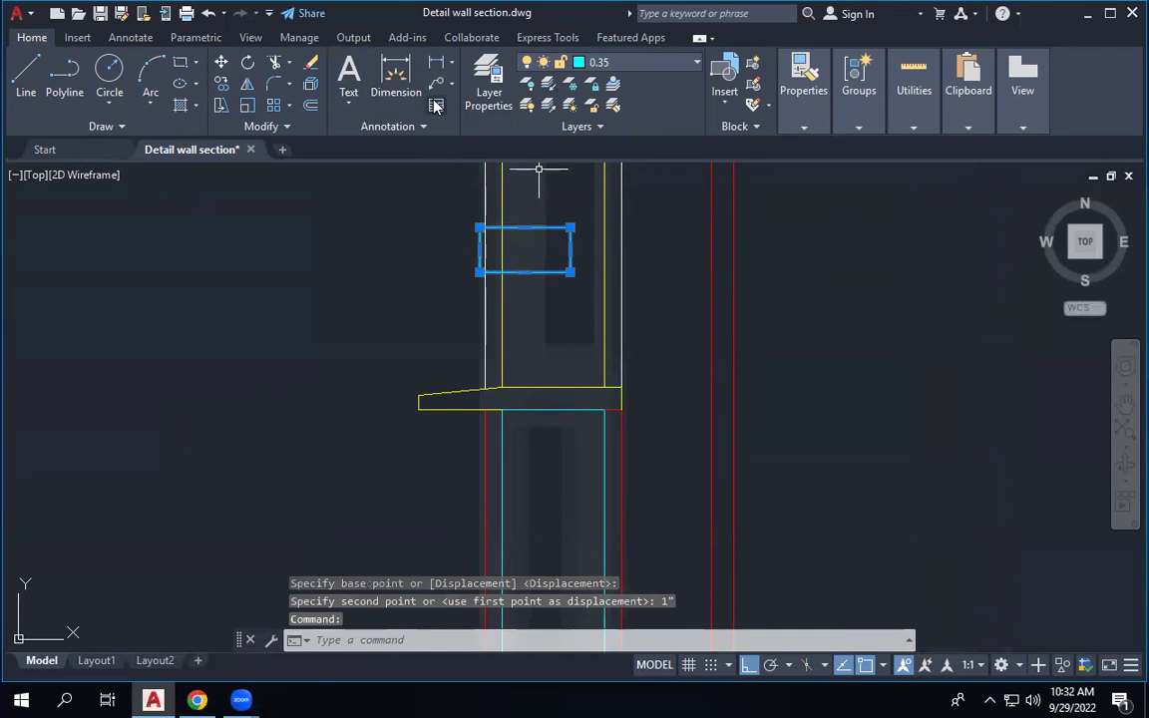
pyautogui.write('m')
pyautogui.press('Return')
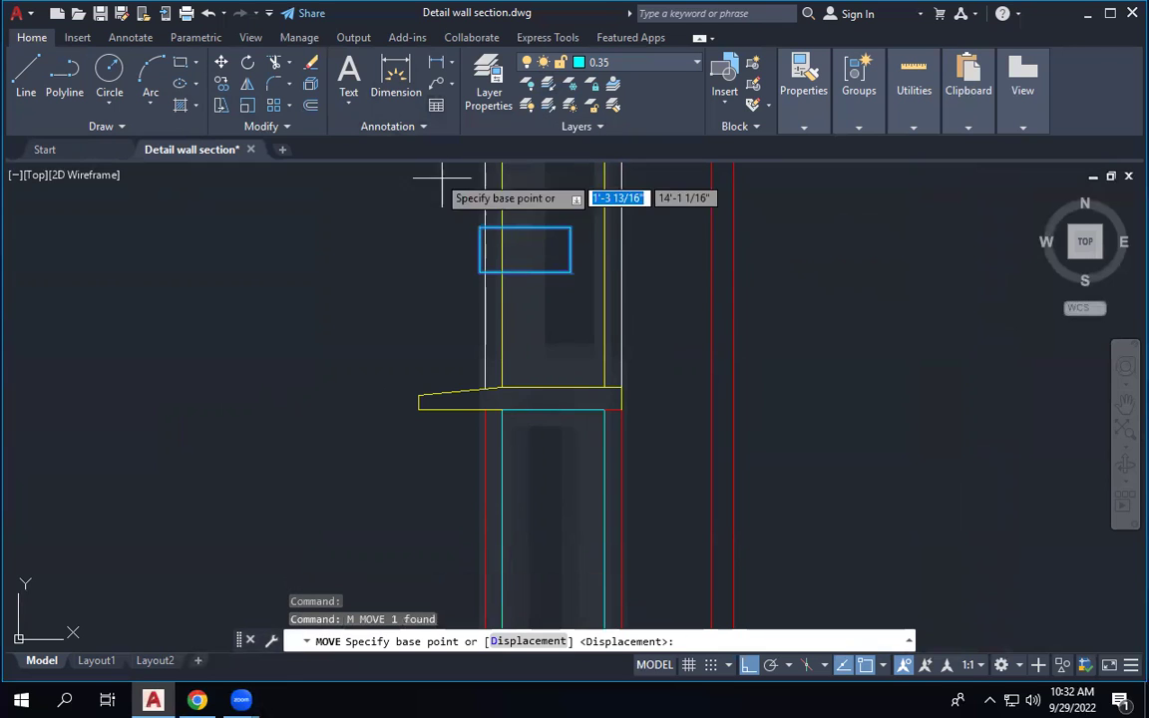
pyautogui.click(525, 269)
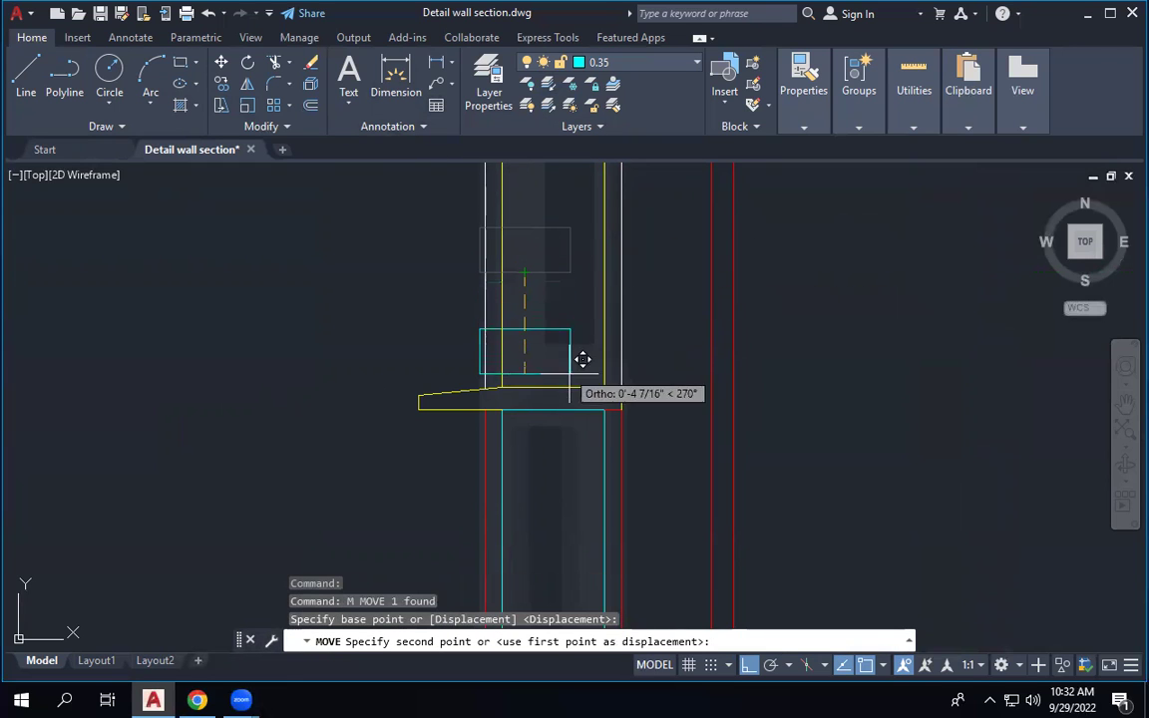
pyautogui.click(564, 383)
pyautogui.scroll(4, 549, 367)
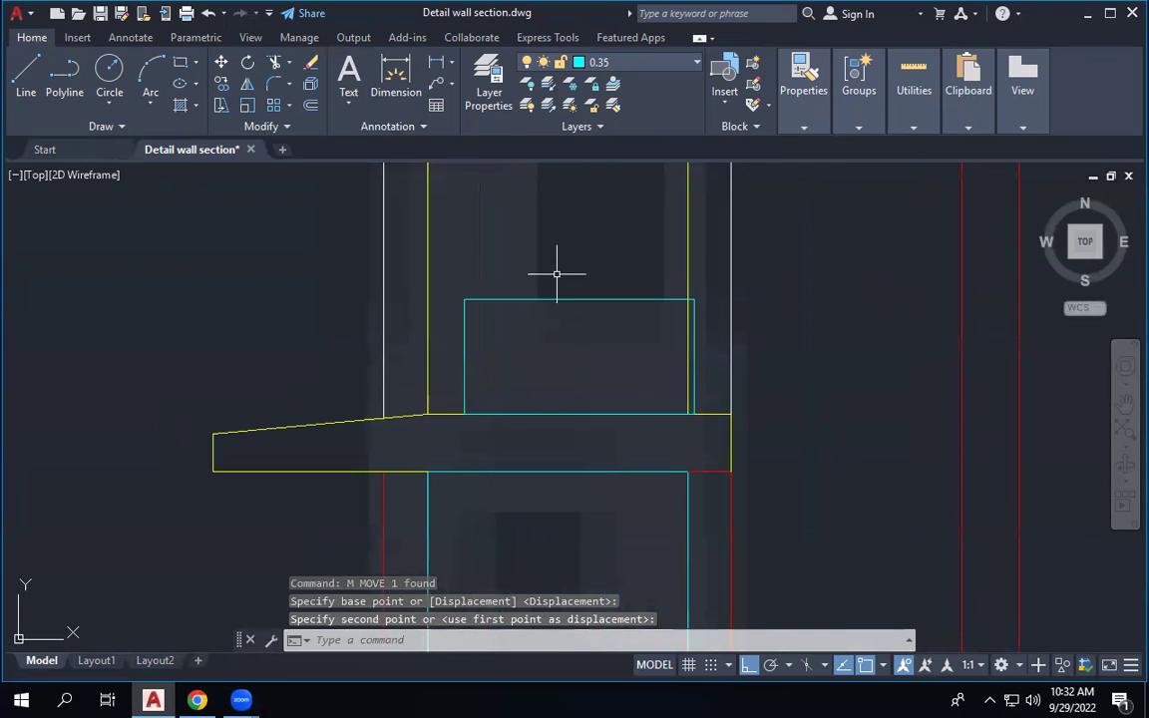
pyautogui.click(554, 297)
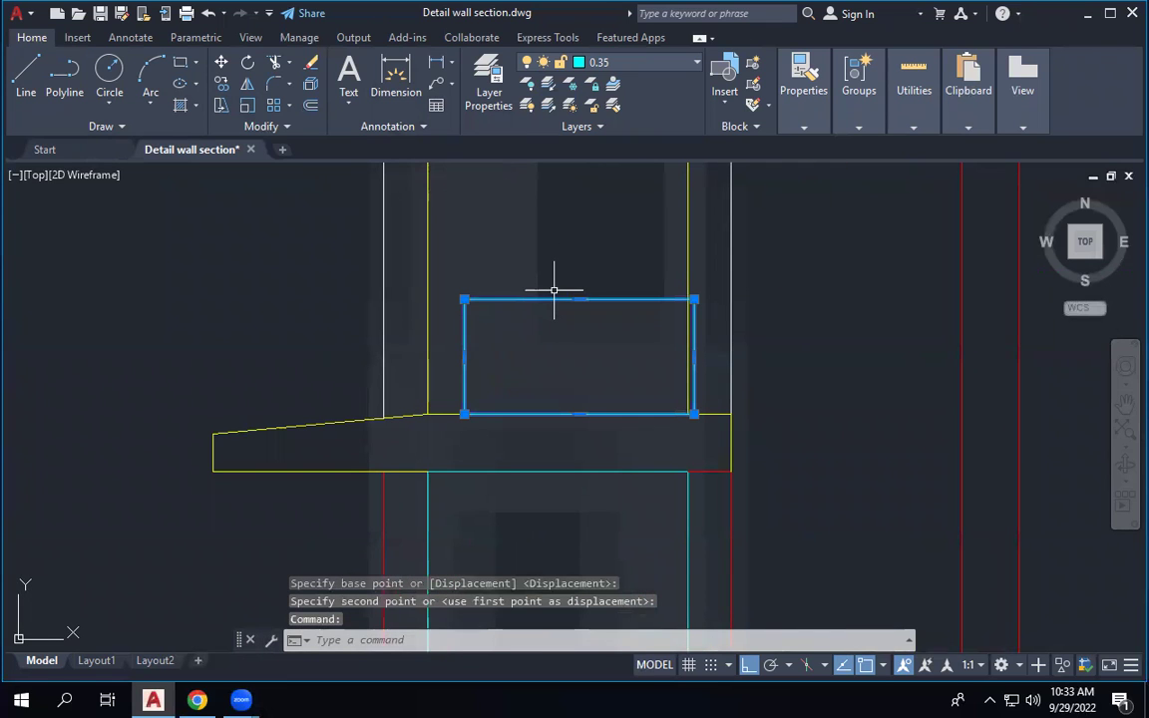
pyautogui.write('m')
pyautogui.press('Return')
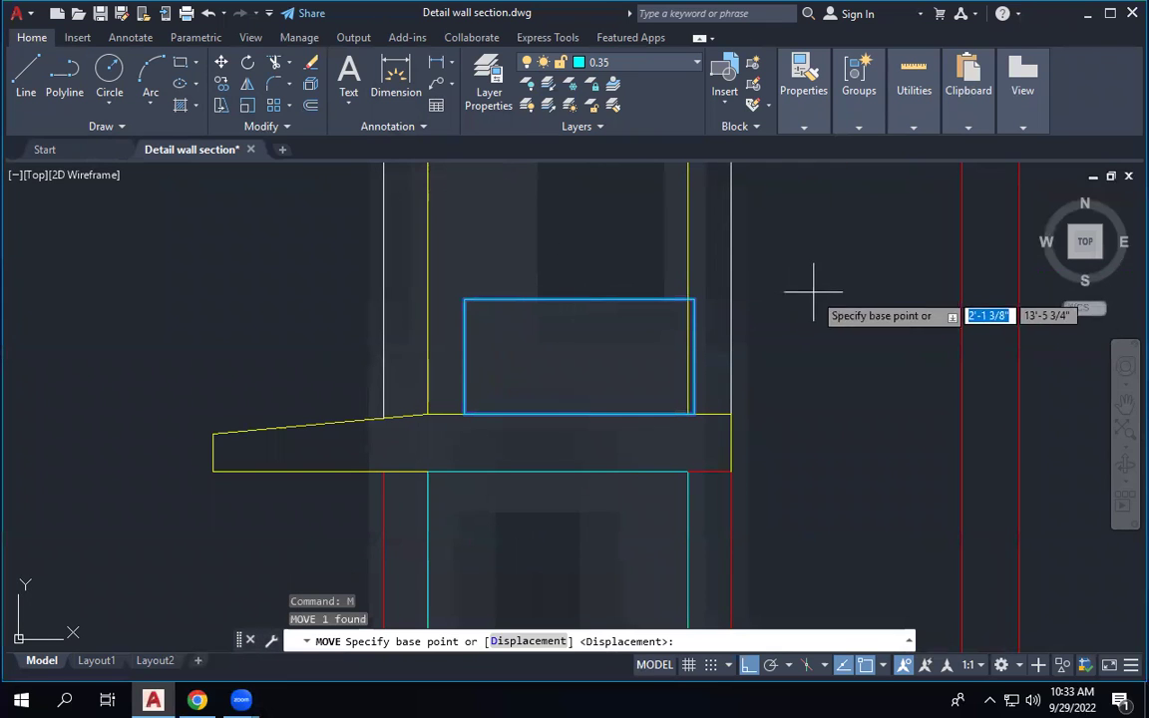
pyautogui.click(579, 299)
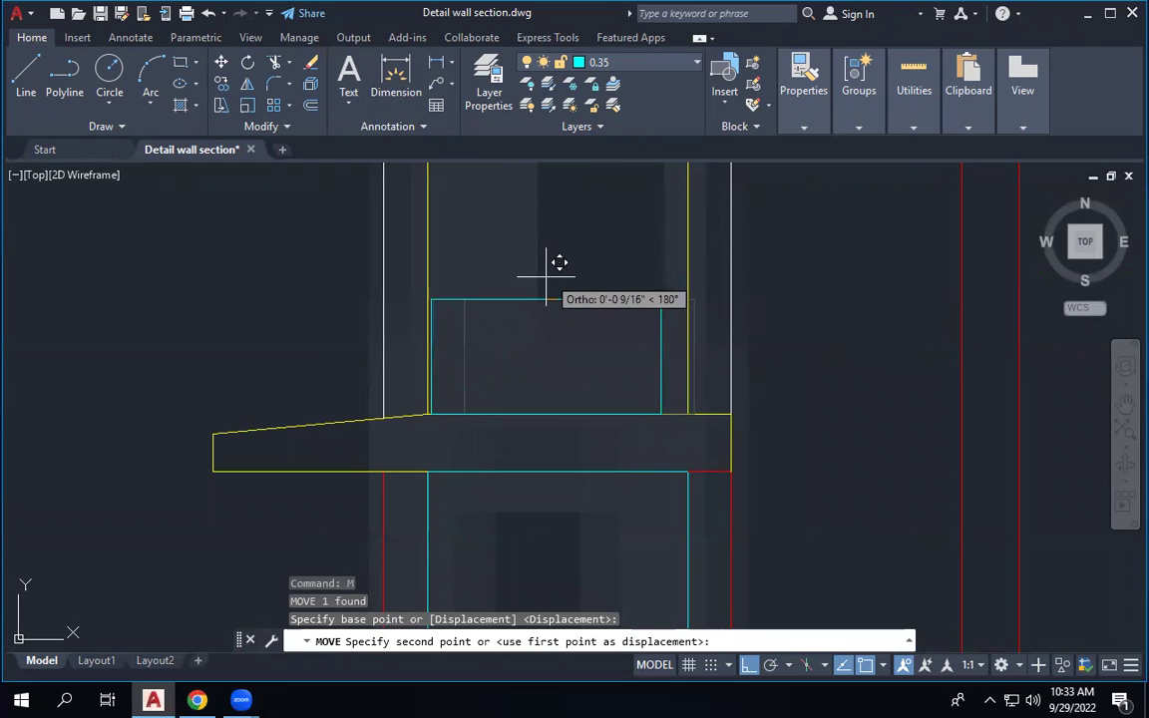
pyautogui.press('Escape')
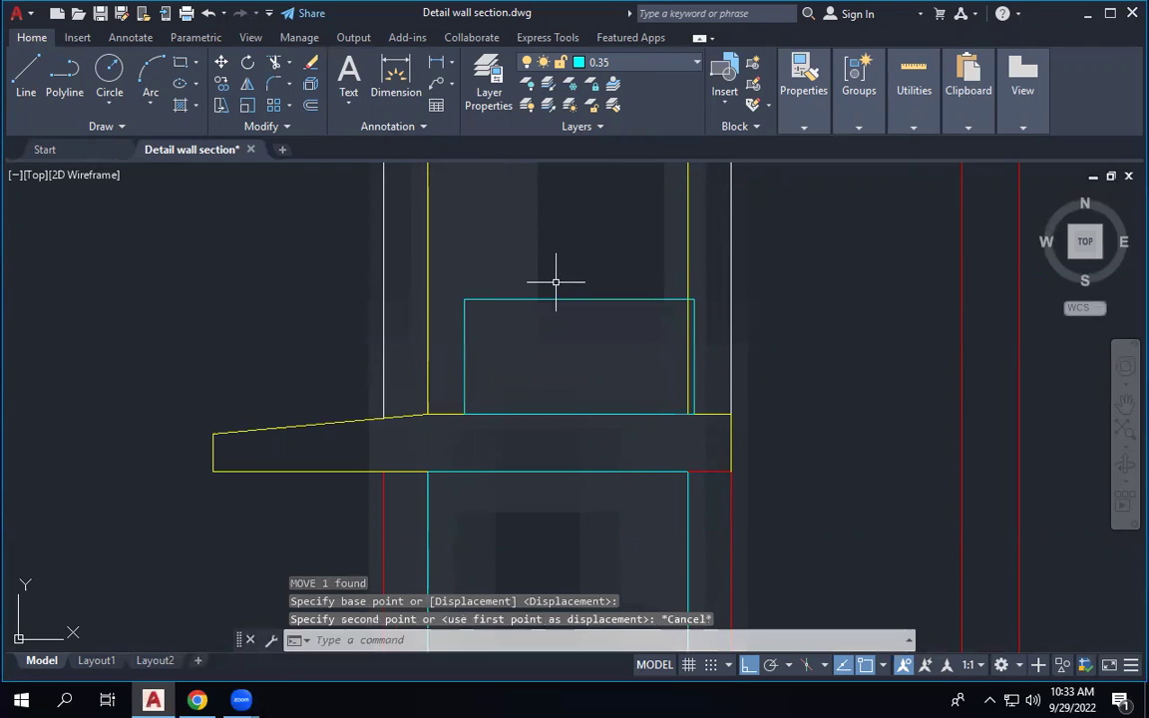
pyautogui.click(26, 75)
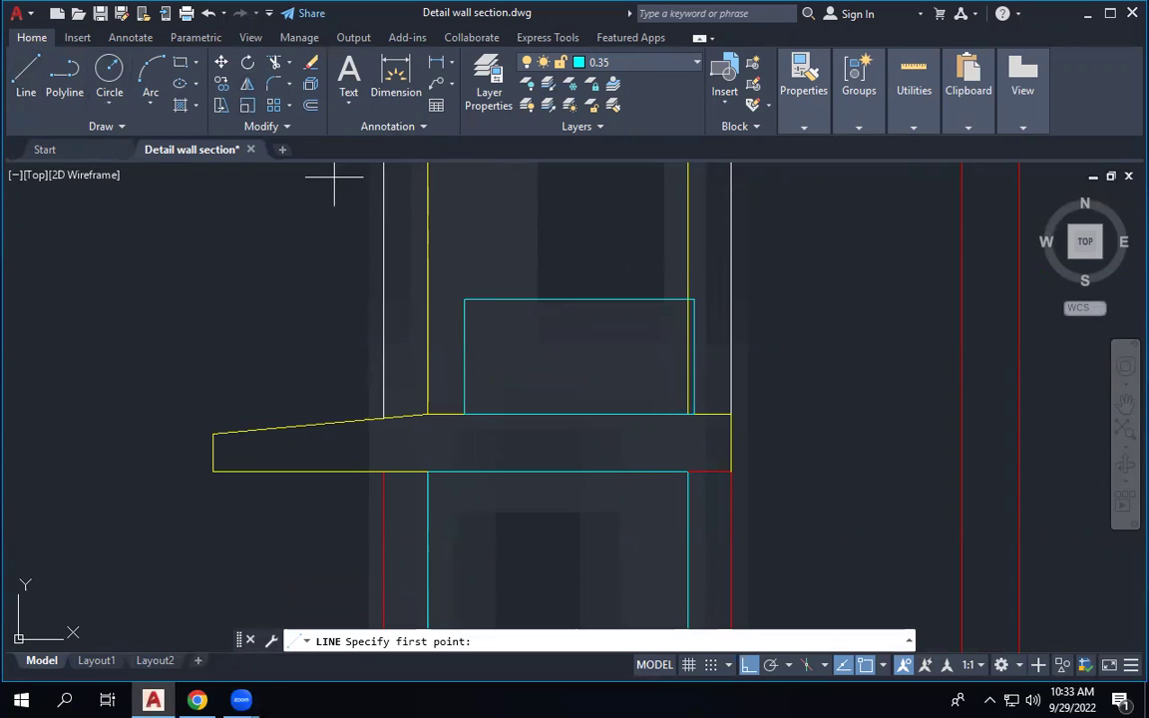
pyautogui.click(427, 240)
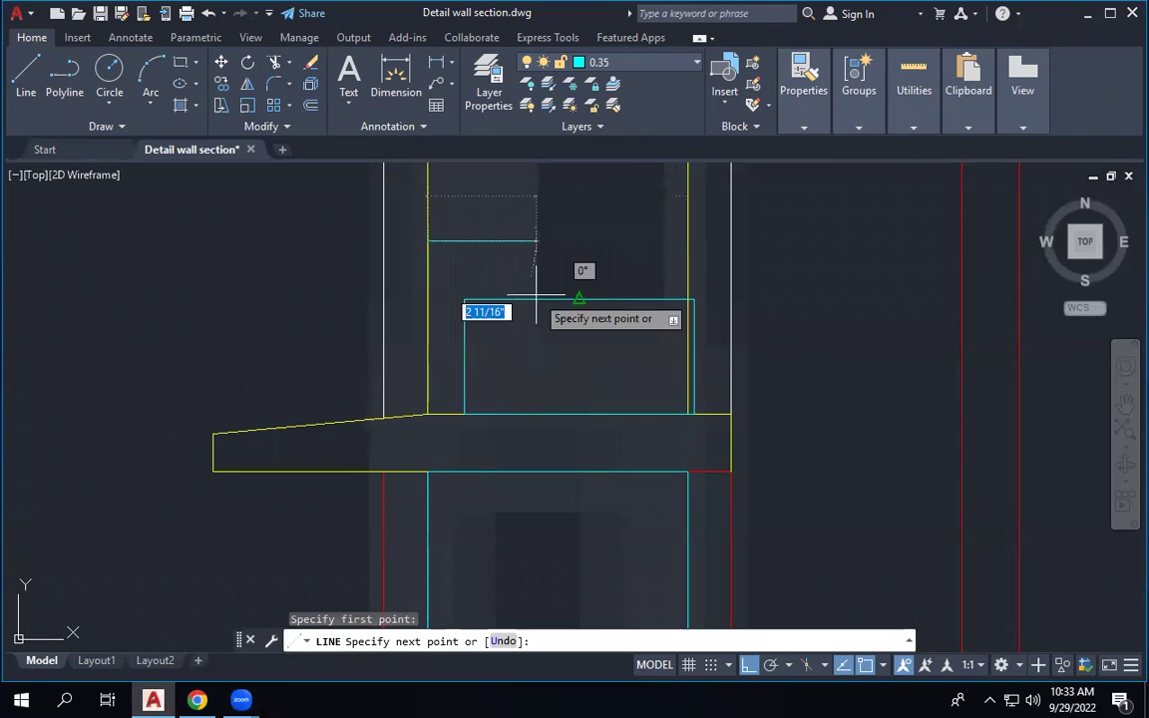
pyautogui.press('Escape')
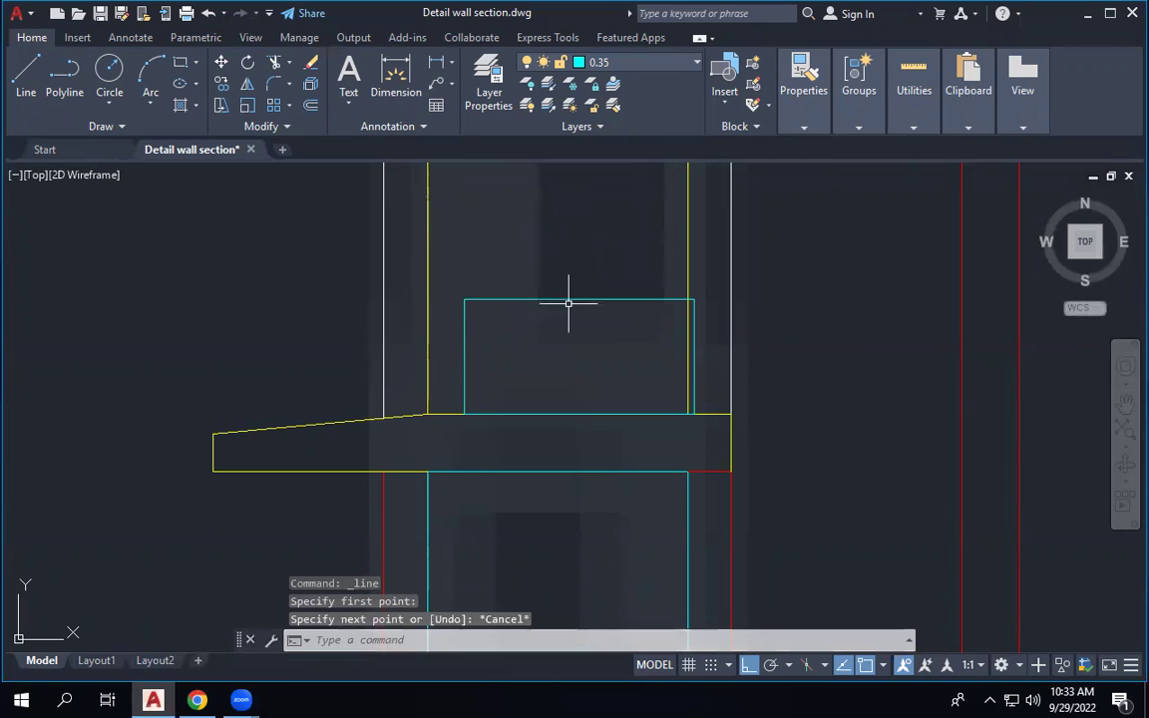
# Draw a horizontal reference line between the two yellow window lines just above the rectangle.
pyautogui.click(26, 78)
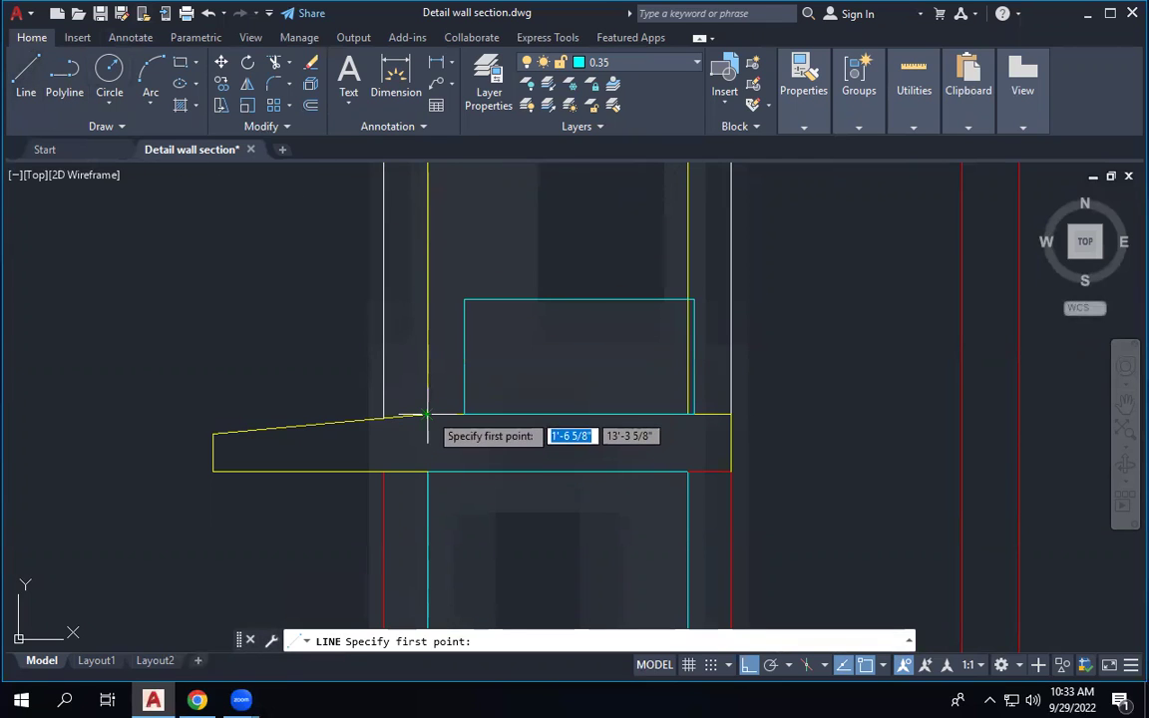
pyautogui.click(429, 258)
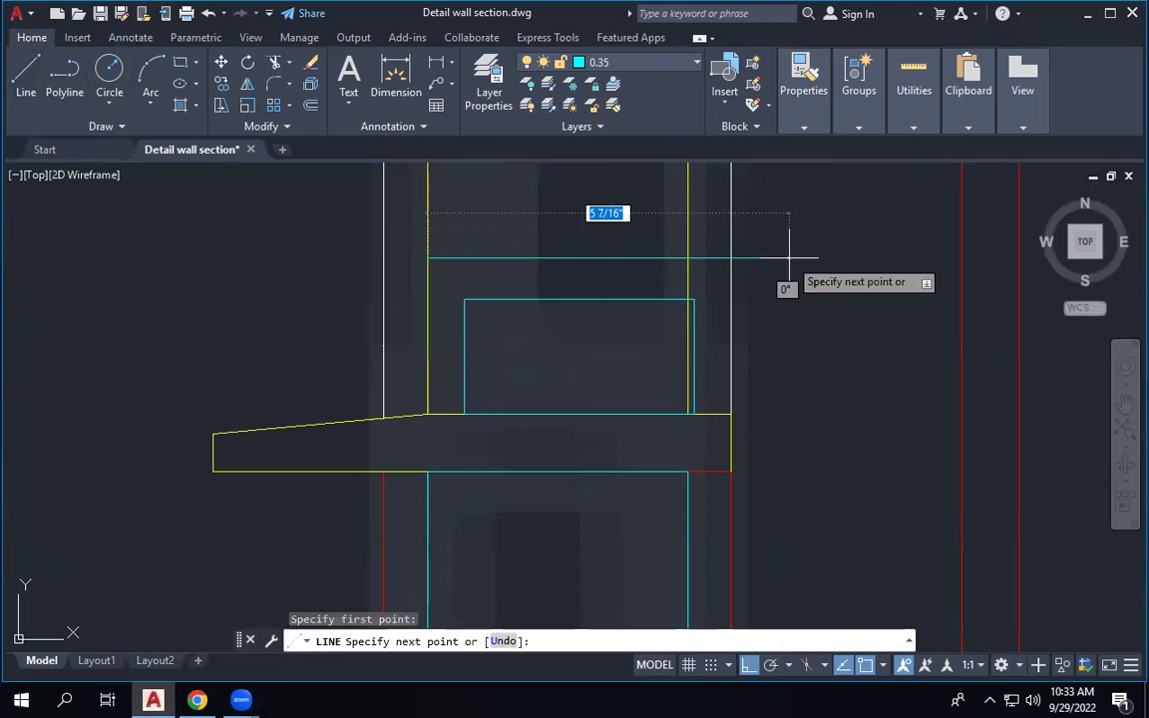
pyautogui.click(688, 259)
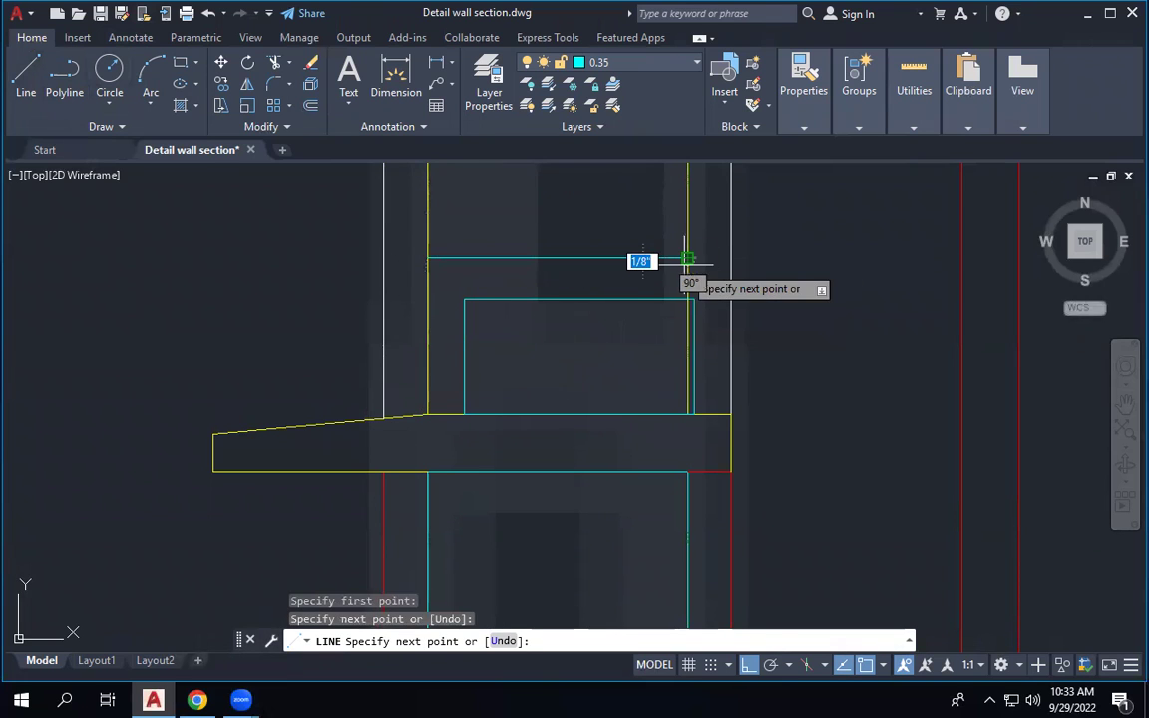
pyautogui.press('Escape')
# Move the rectangle sideways along the sill so it is centred between the two yellow window lines, using its top-edge midpoint as base.
pyautogui.click(634, 300)
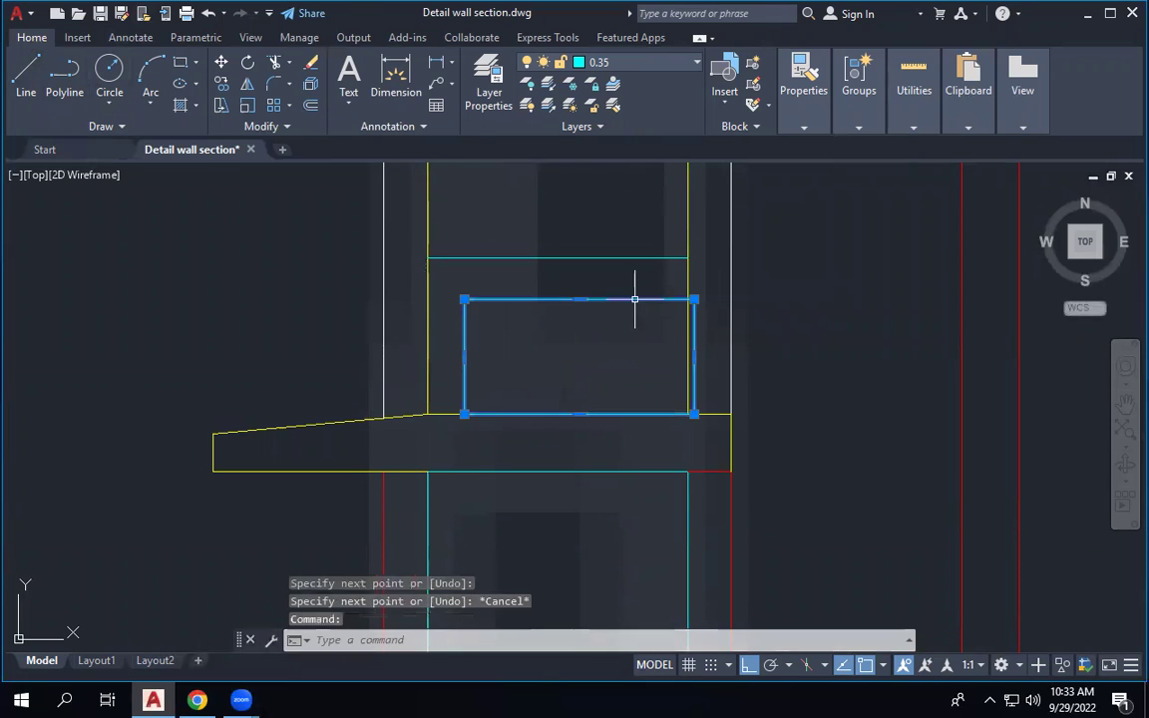
pyautogui.write('m')
pyautogui.press('Return')
pyautogui.click(580, 299)
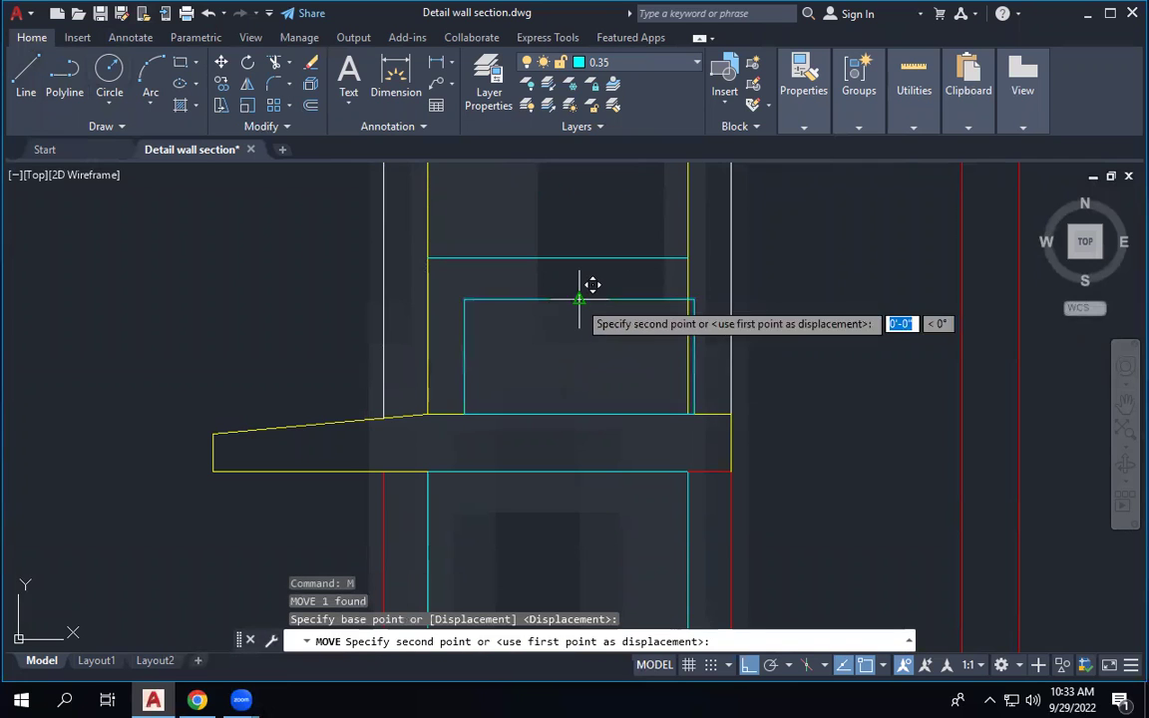
pyautogui.click(565, 278)
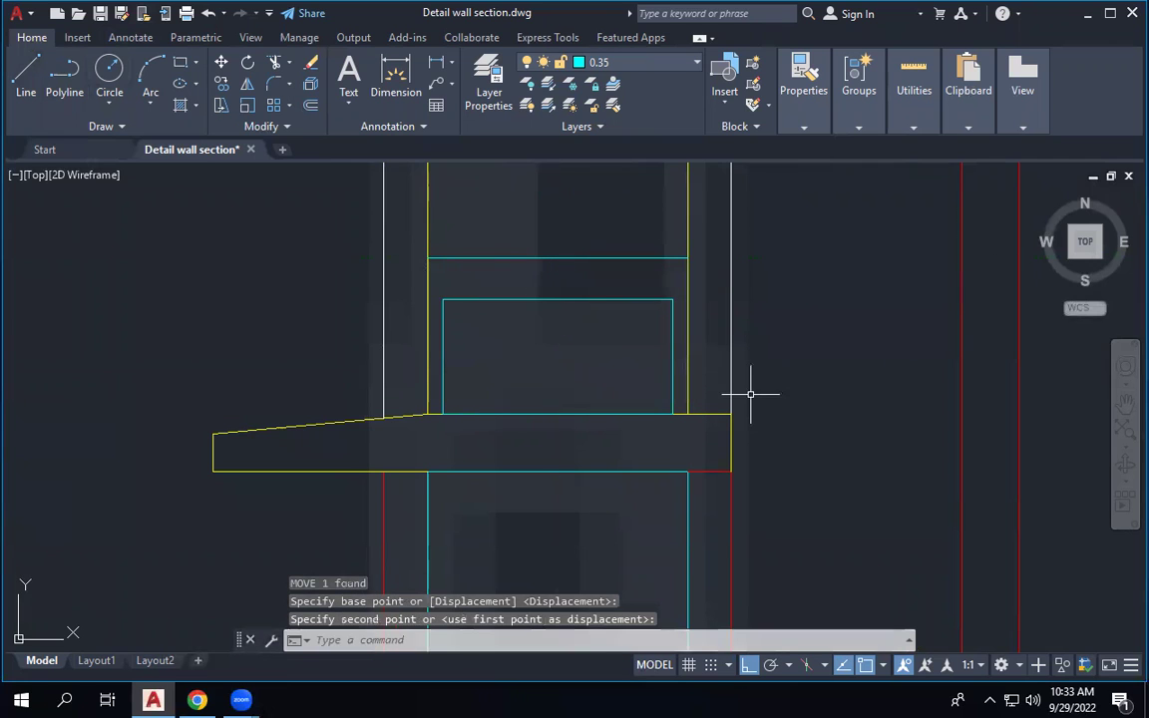
# Erase the horizontal reference line above the rectangle.
pyautogui.click(597, 258)
pyautogui.press('Delete')
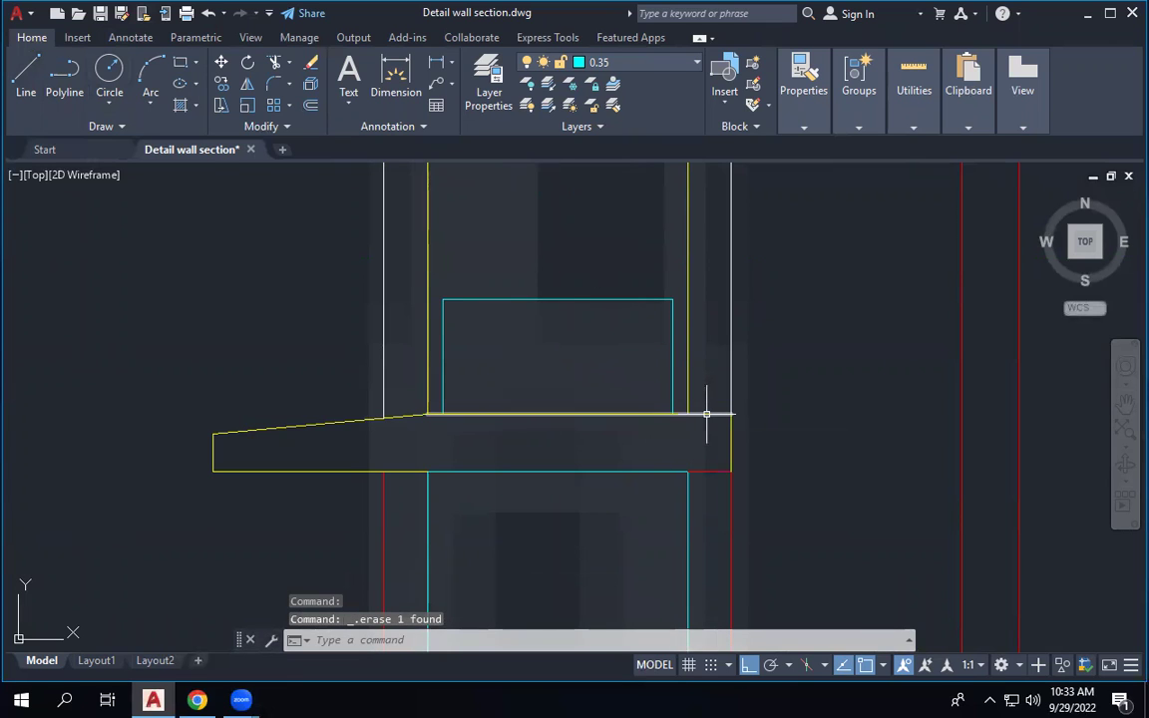
pyautogui.click(707, 413)
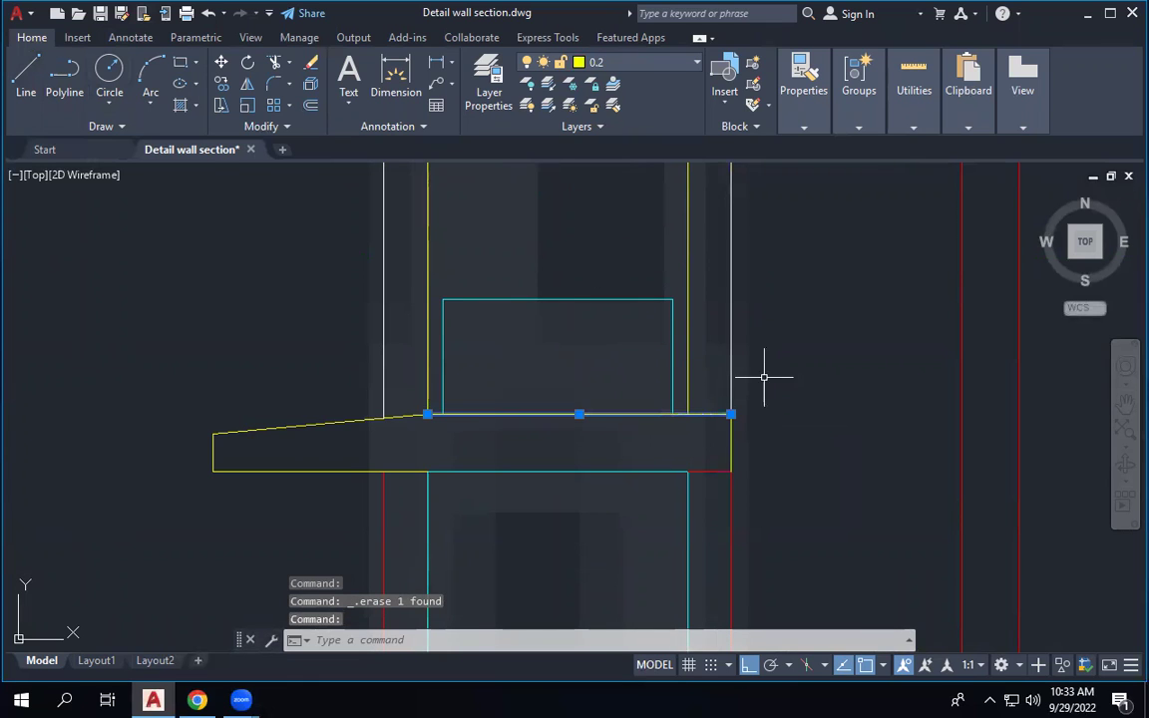
pyautogui.press('Escape')
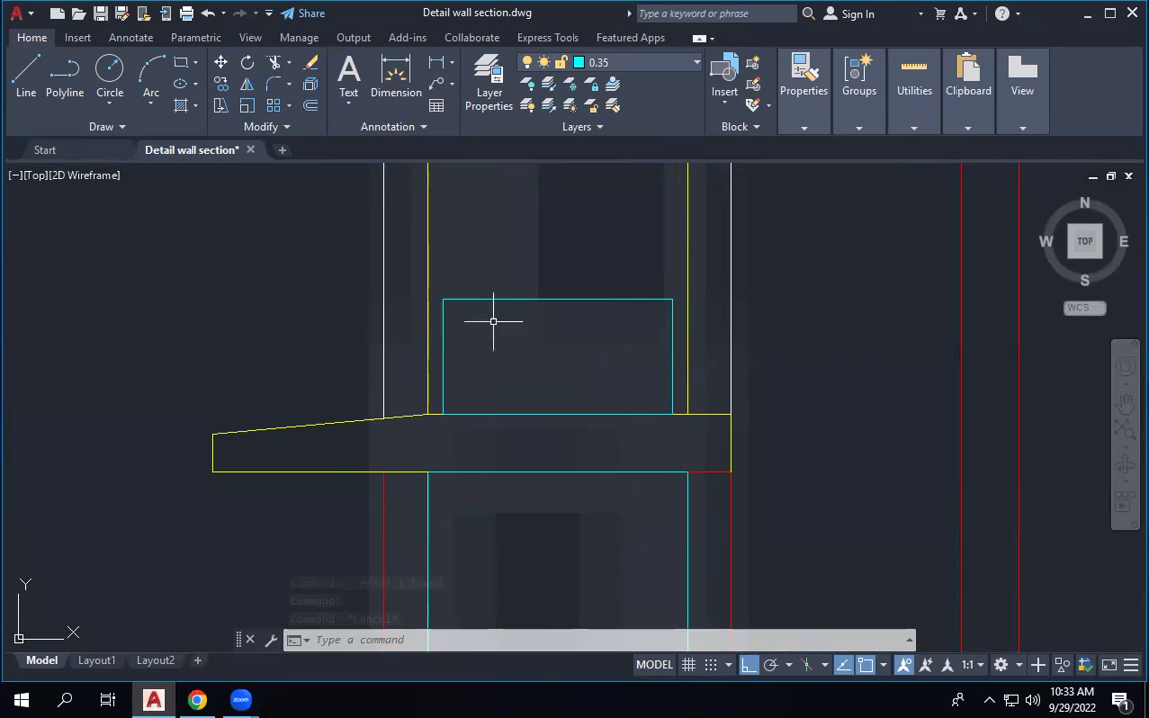
# Stretch both vertical sides of the rectangle outward to meet the yellow window lines.
pyautogui.click(438, 347)
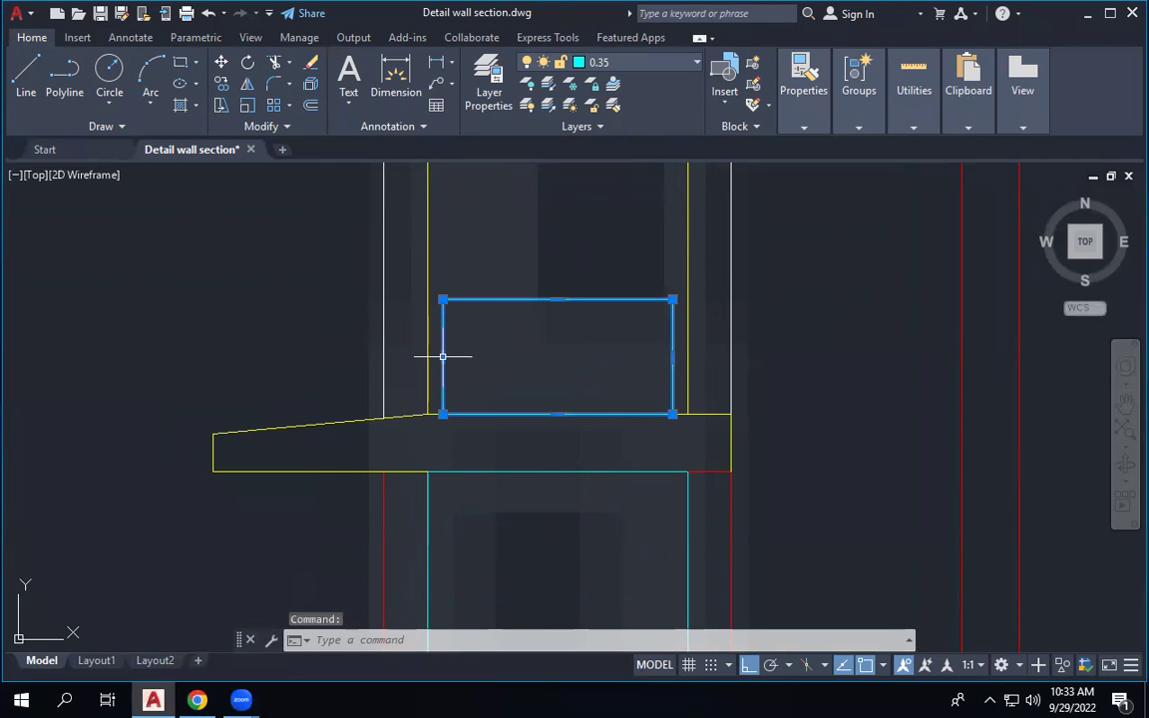
pyautogui.click(442, 356)
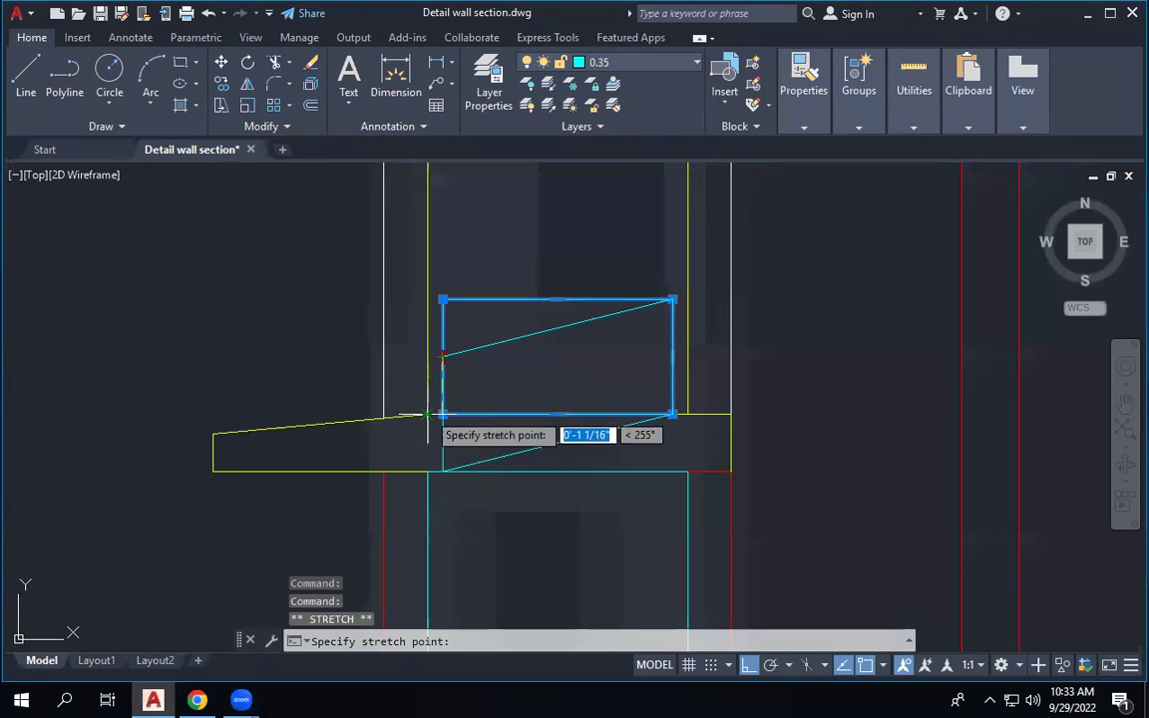
pyautogui.click(435, 363)
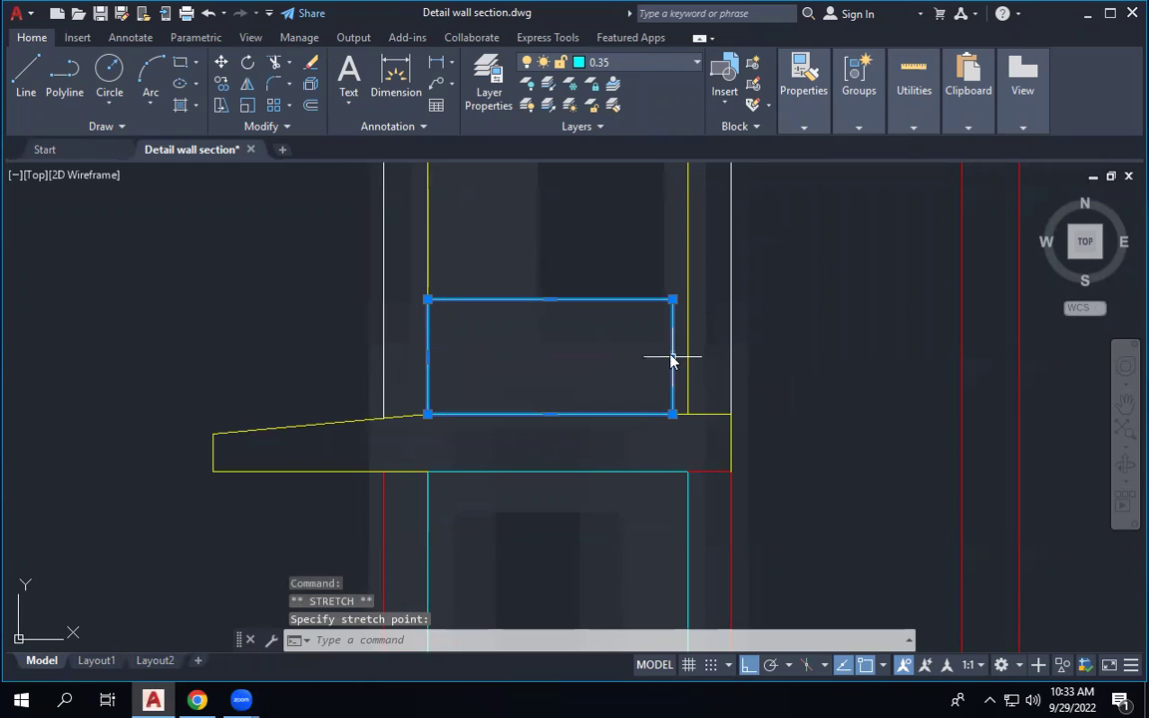
pyautogui.moveTo(672, 359)
pyautogui.click(731, 385)
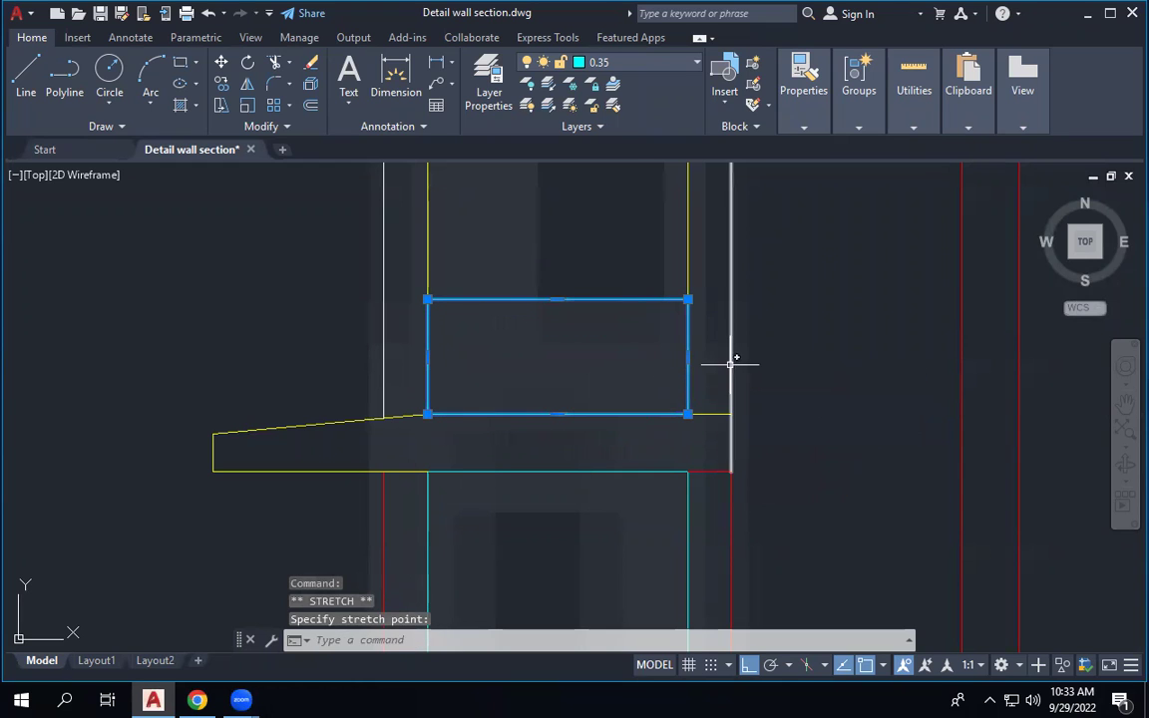
pyautogui.press('Escape')
# Copy the rectangle from its upper outer corner straight up to the window head, directly beneath the wall above the opening.
pyautogui.scroll(-2, 663, 477)
pyautogui.scroll(-2, 663, 477)
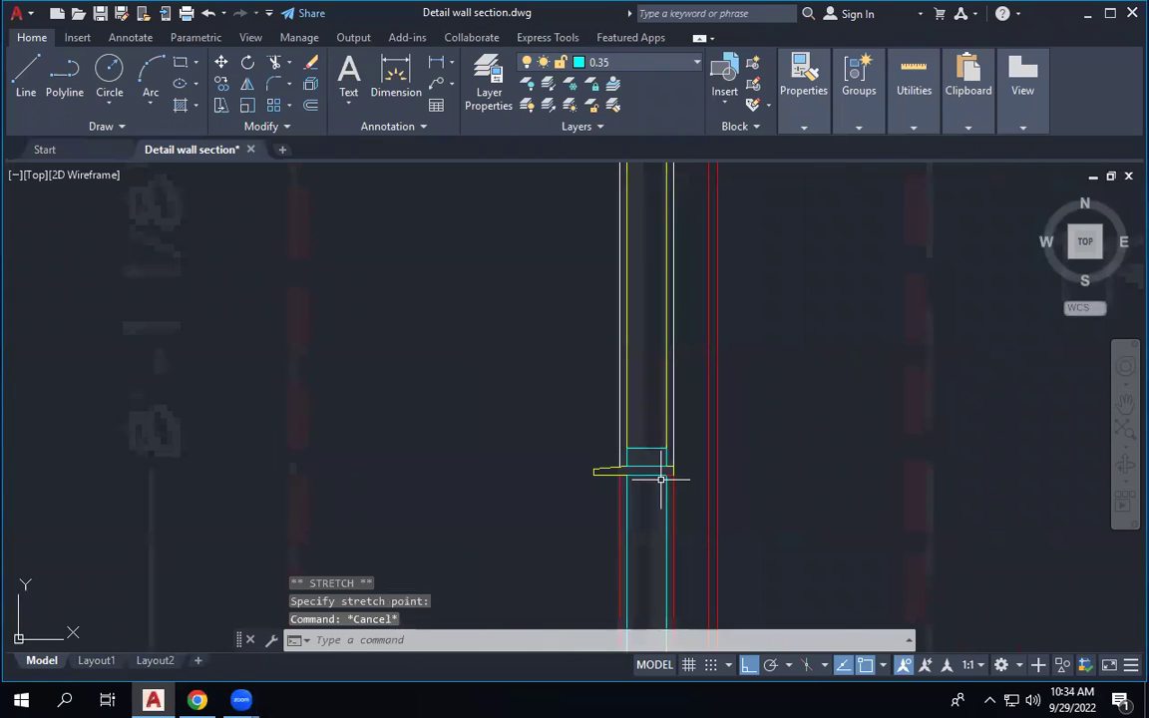
pyautogui.scroll(3, 660, 478)
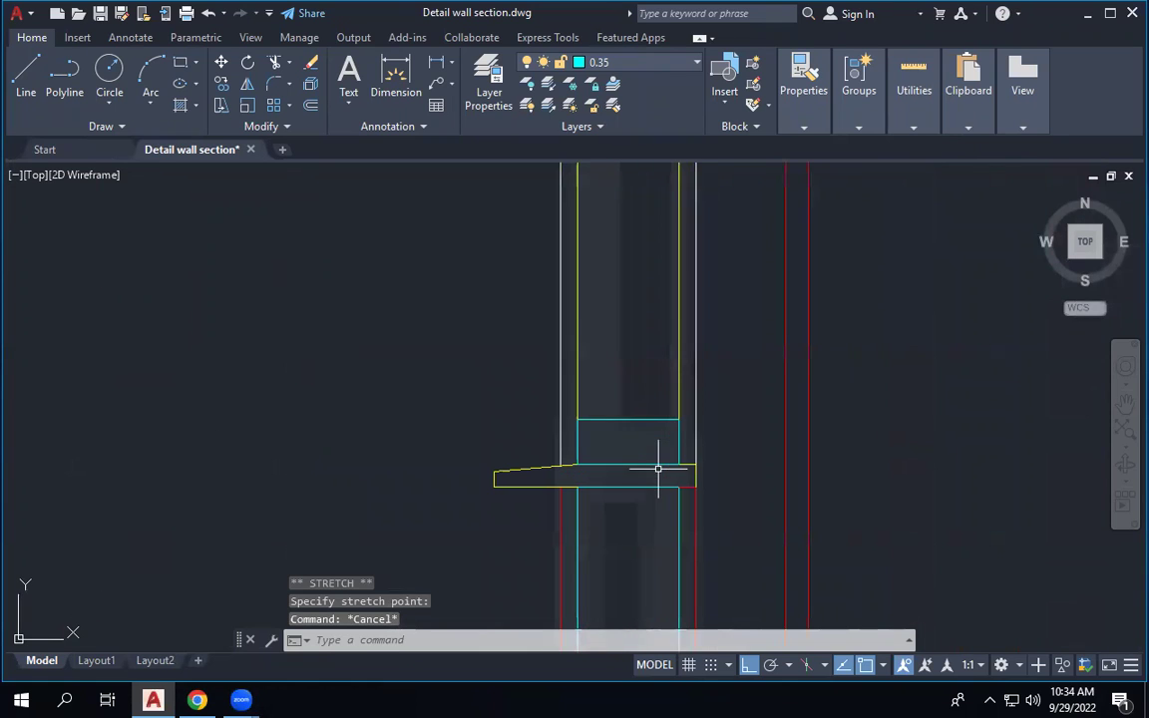
pyautogui.click(629, 420)
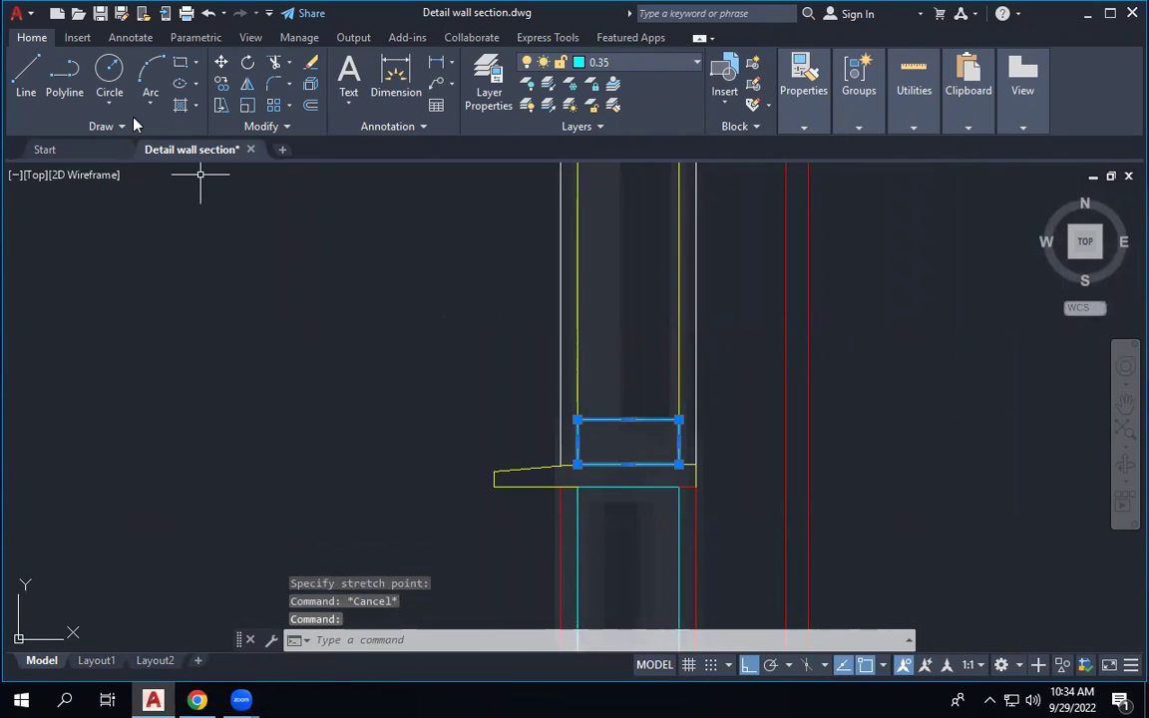
pyautogui.click(220, 83)
pyautogui.click(578, 420)
pyautogui.scroll(-5, 586, 414)
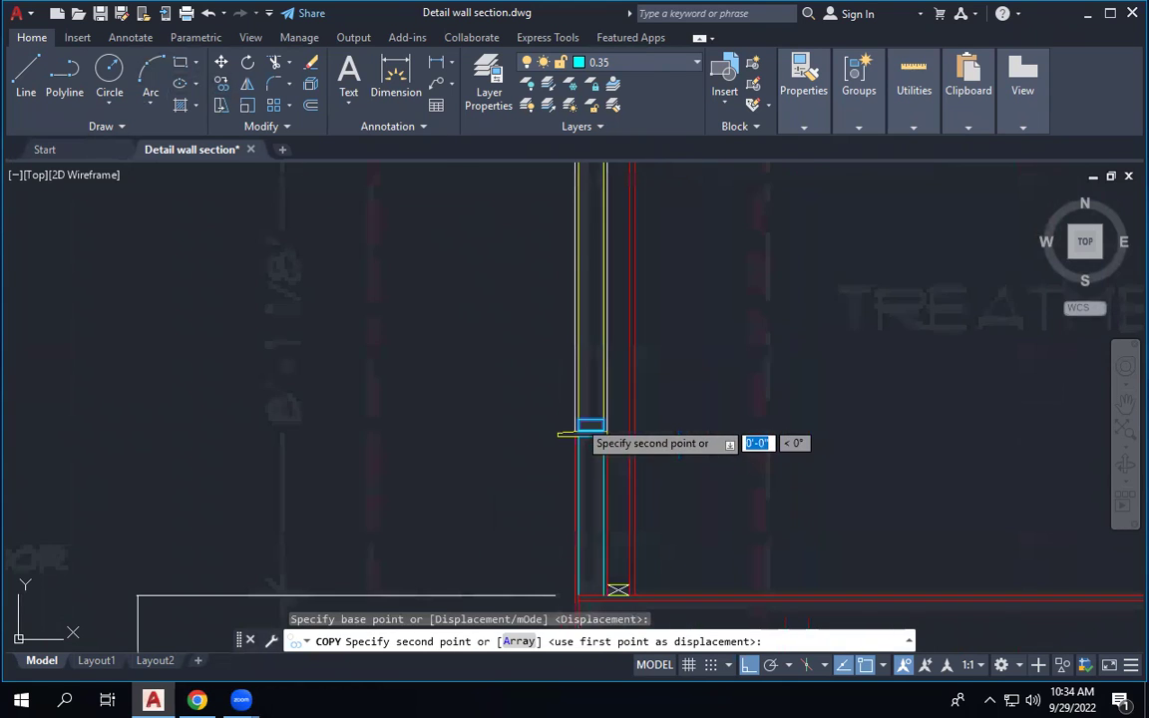
pyautogui.scroll(4, 584, 398)
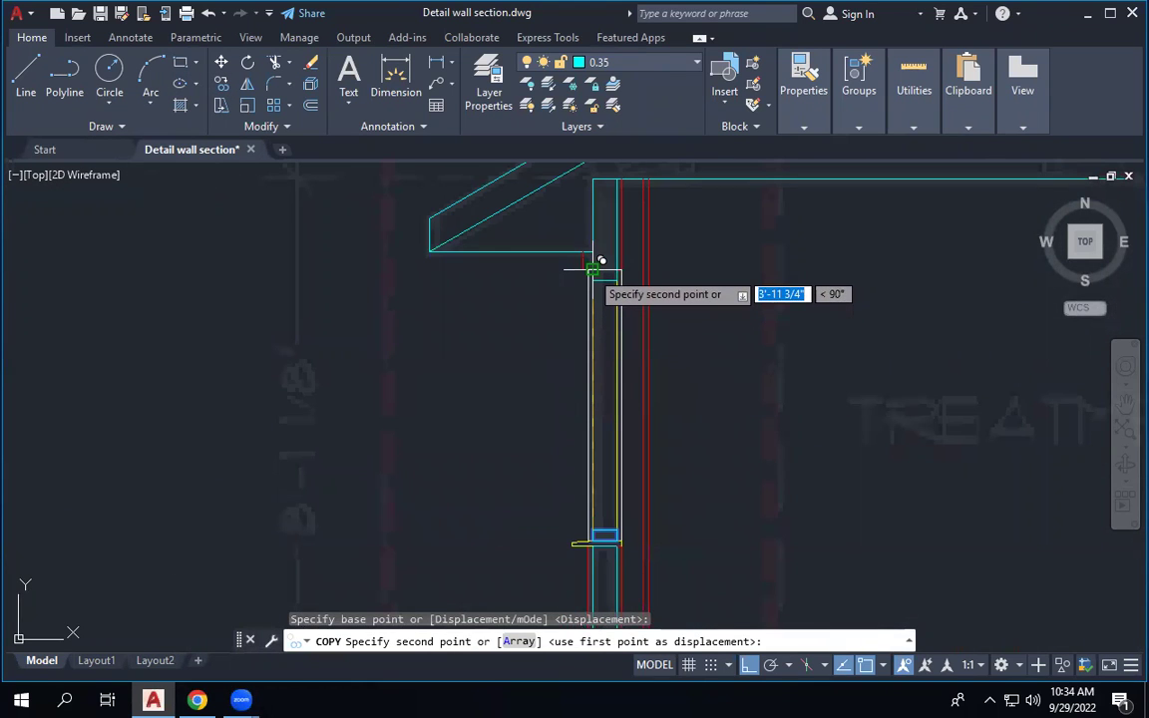
pyautogui.click(598, 267)
pyautogui.press('Escape')
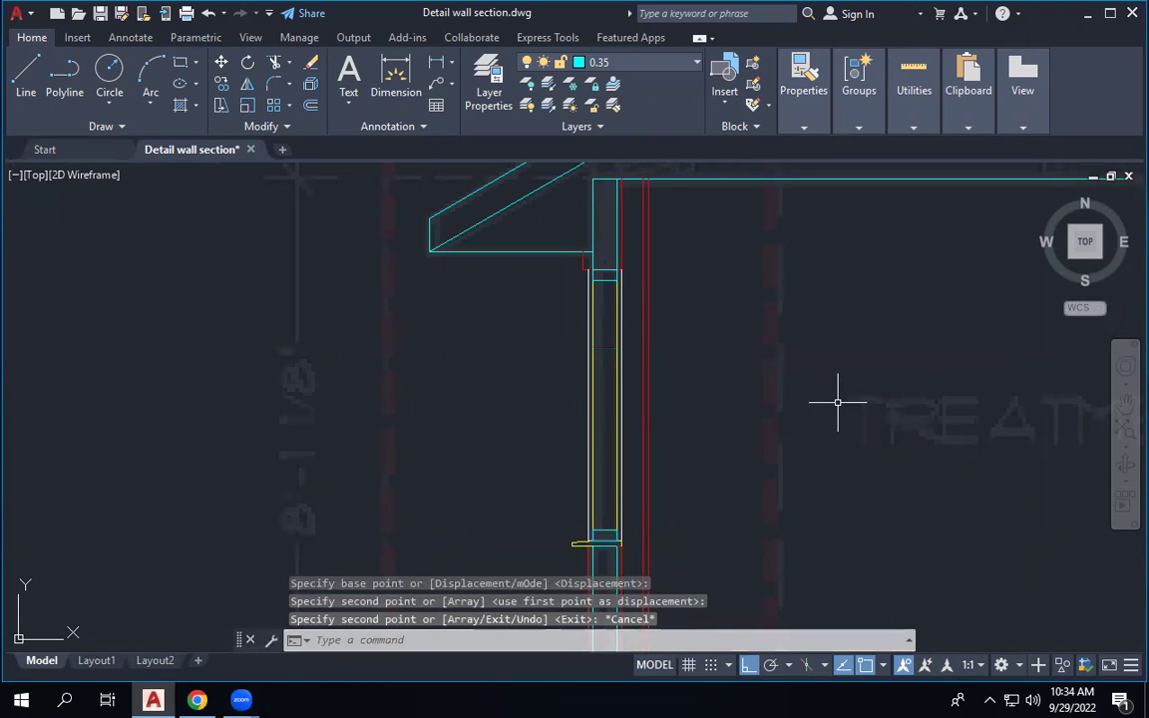
# Examine the frame members at the window's head and sill and the yellow lines running between them.
pyautogui.scroll(3, 625, 482)
pyautogui.scroll(-2, 612, 503)
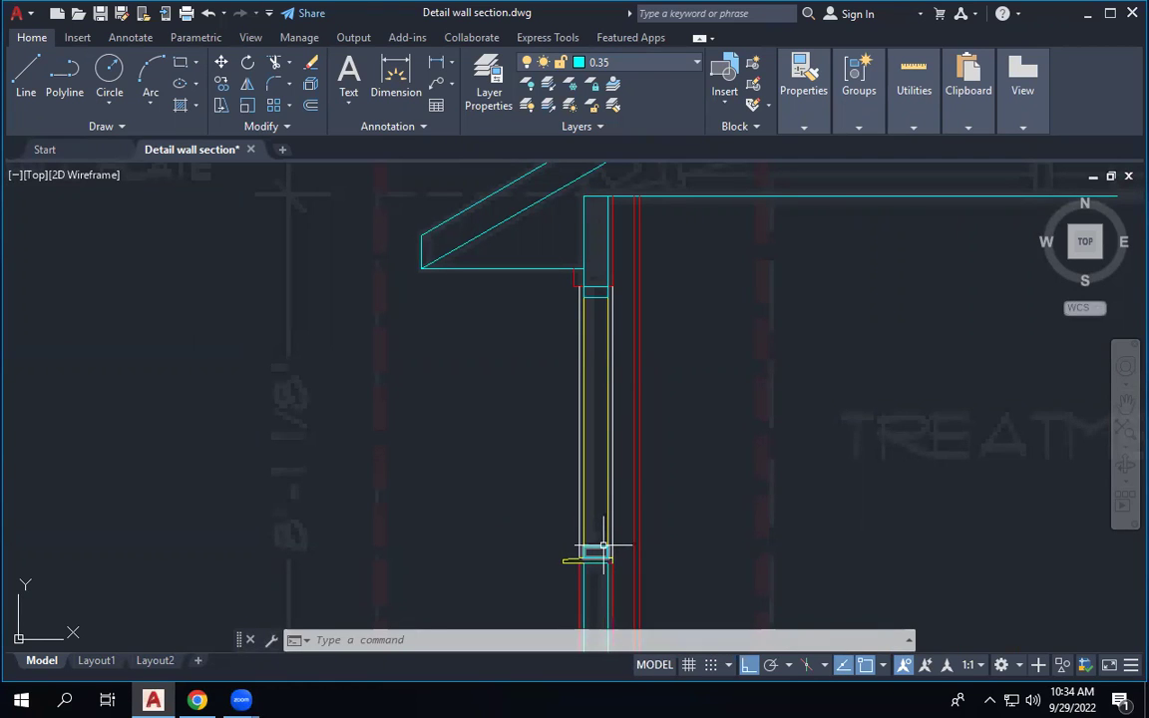
pyautogui.scroll(2, 597, 289)
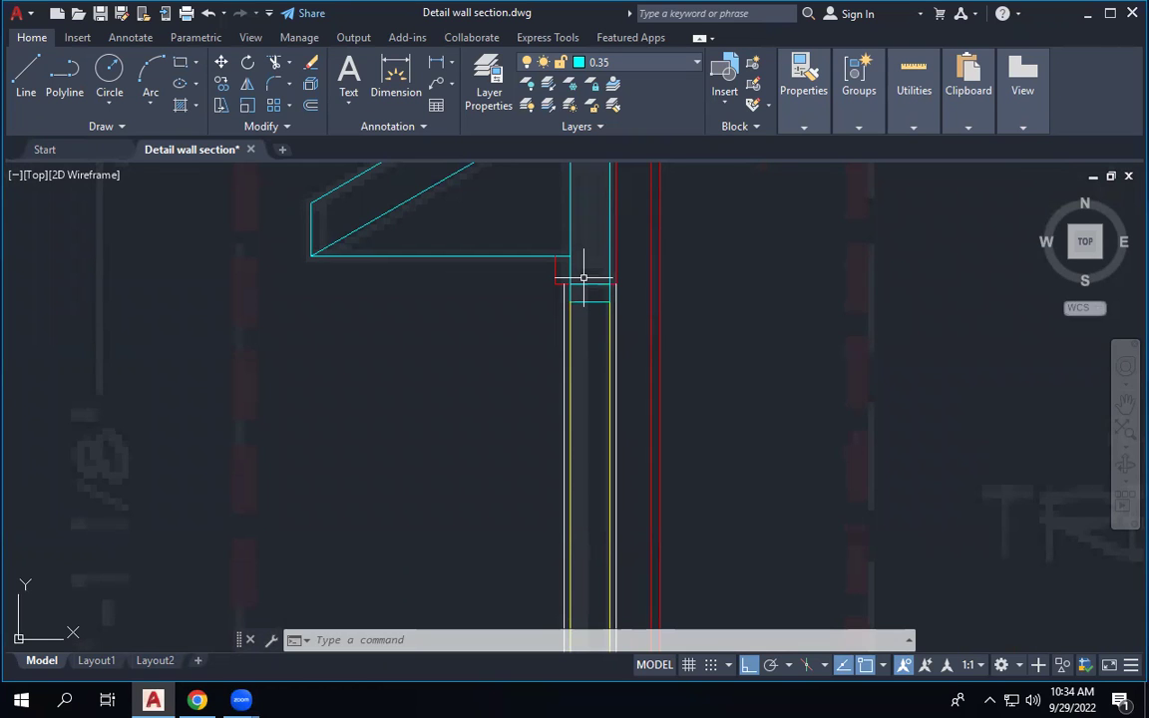
pyautogui.scroll(-1, 618, 244)
pyautogui.scroll(1, 635, 465)
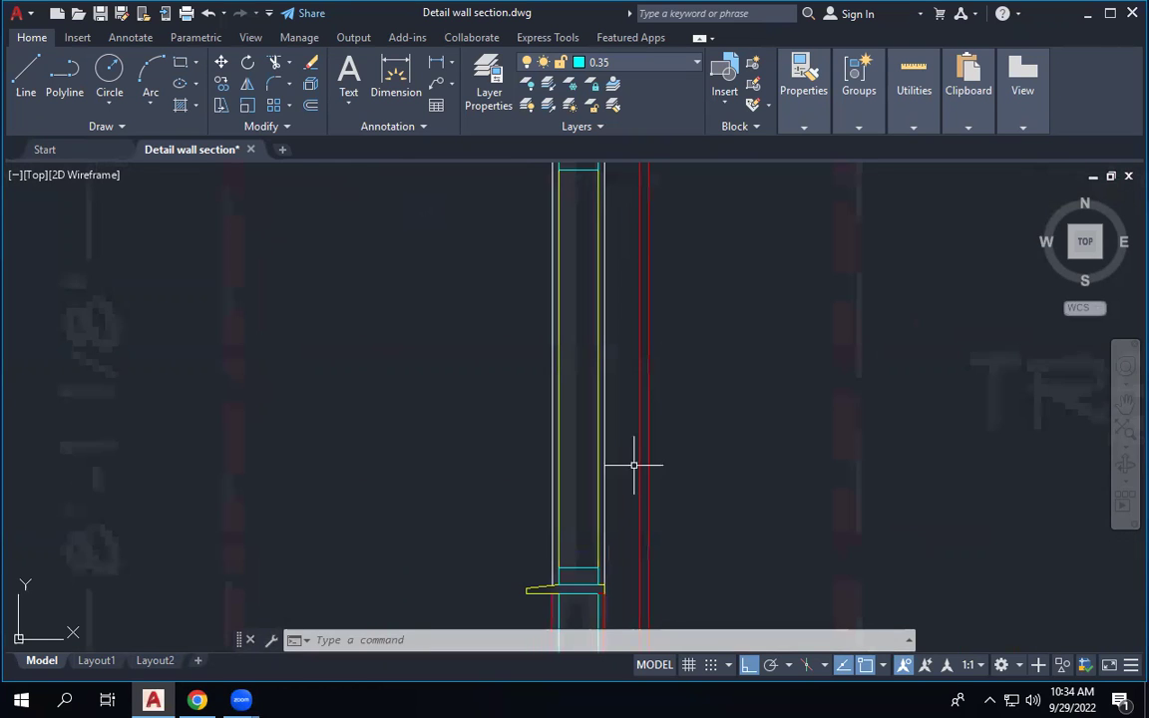
pyautogui.moveTo(627, 469); pyautogui.dragTo(606, 495, button='middle')
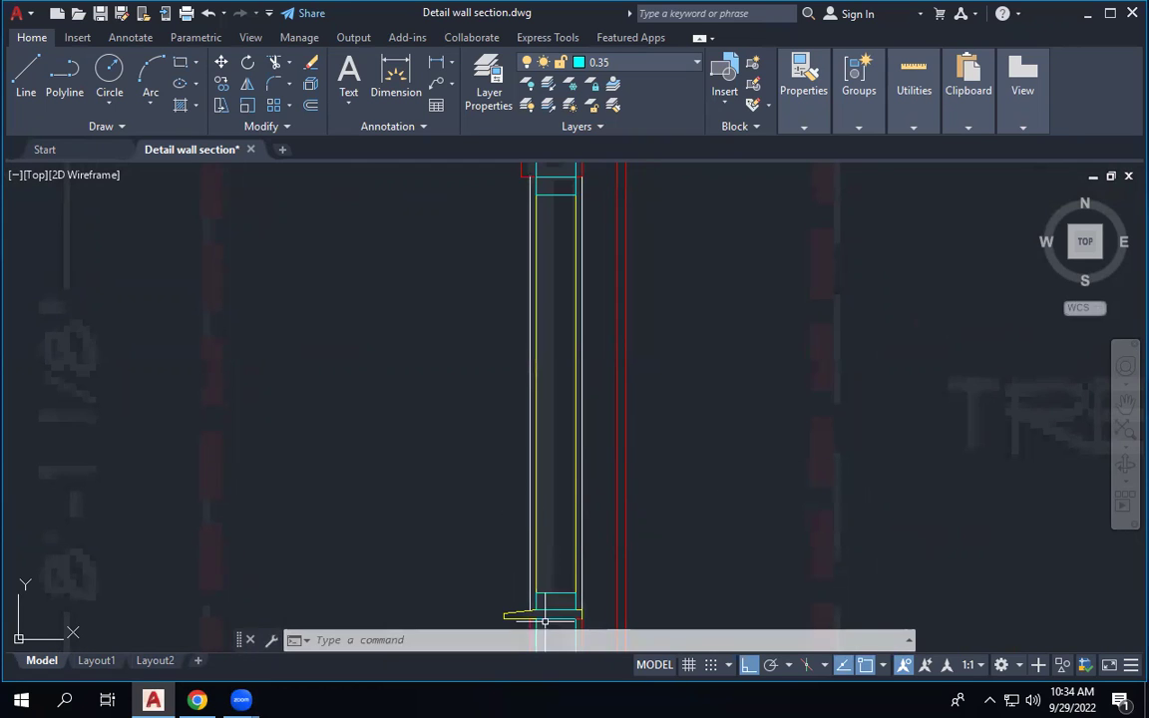
pyautogui.scroll(5, 547, 620)
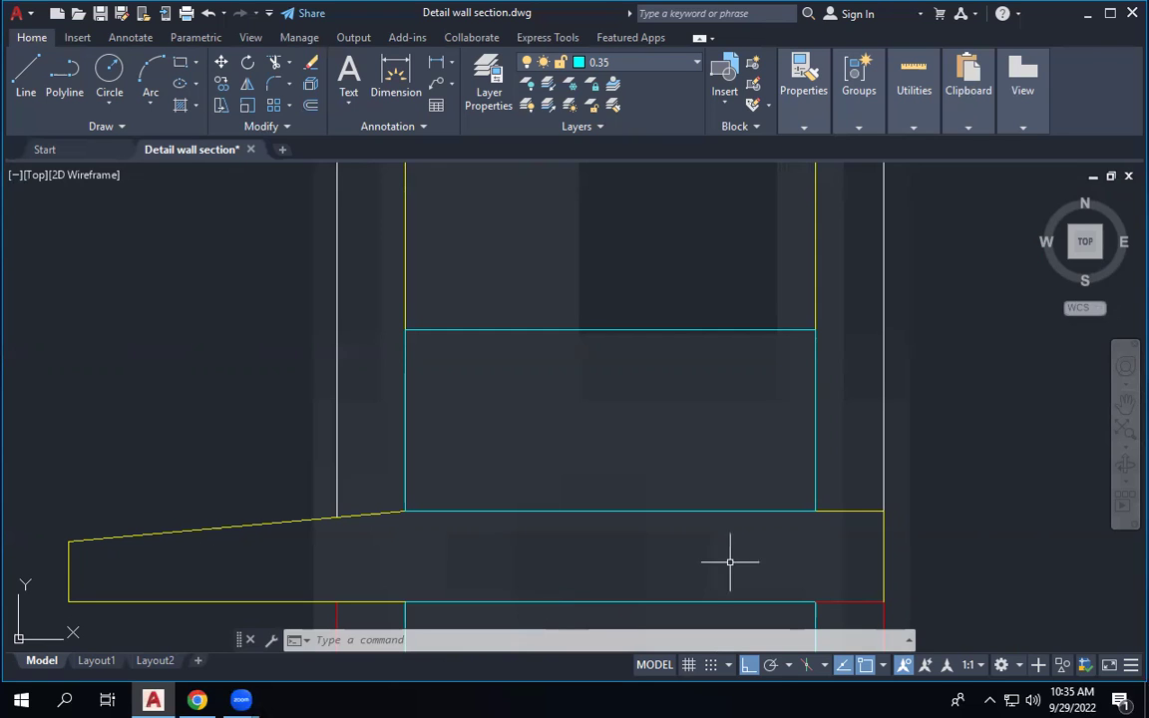
pyautogui.scroll(-3, 574, 482)
pyautogui.scroll(-5, 574, 482)
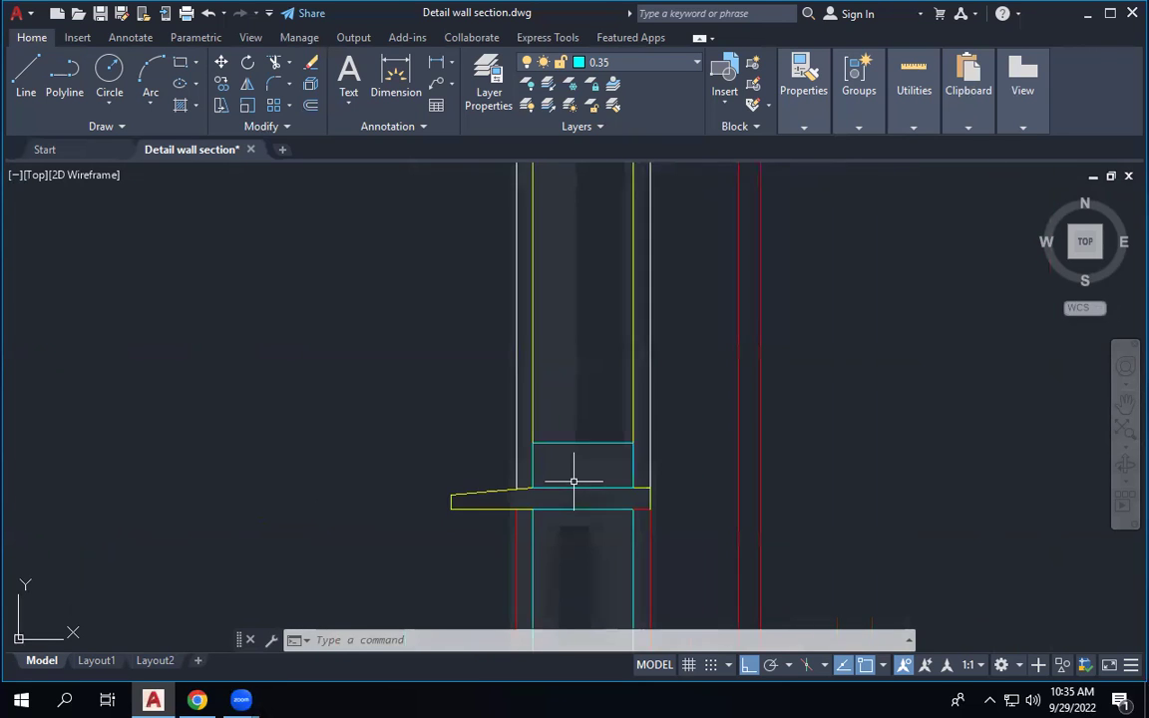
pyautogui.click(549, 441)
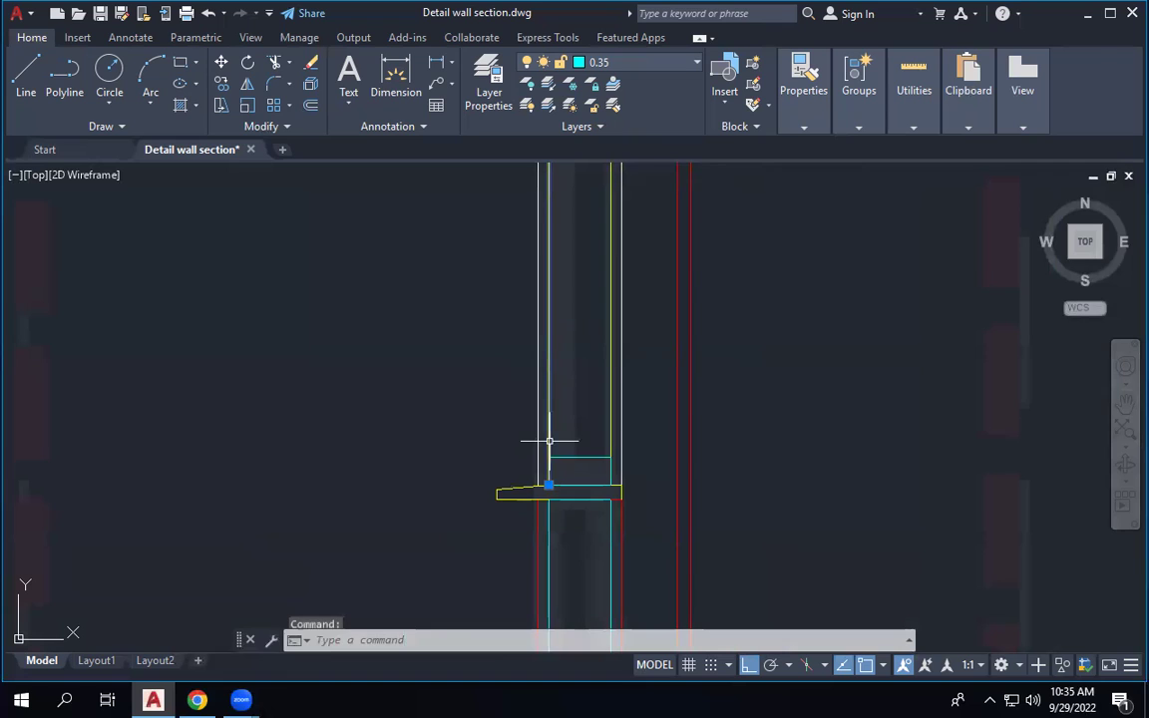
pyautogui.click(614, 424)
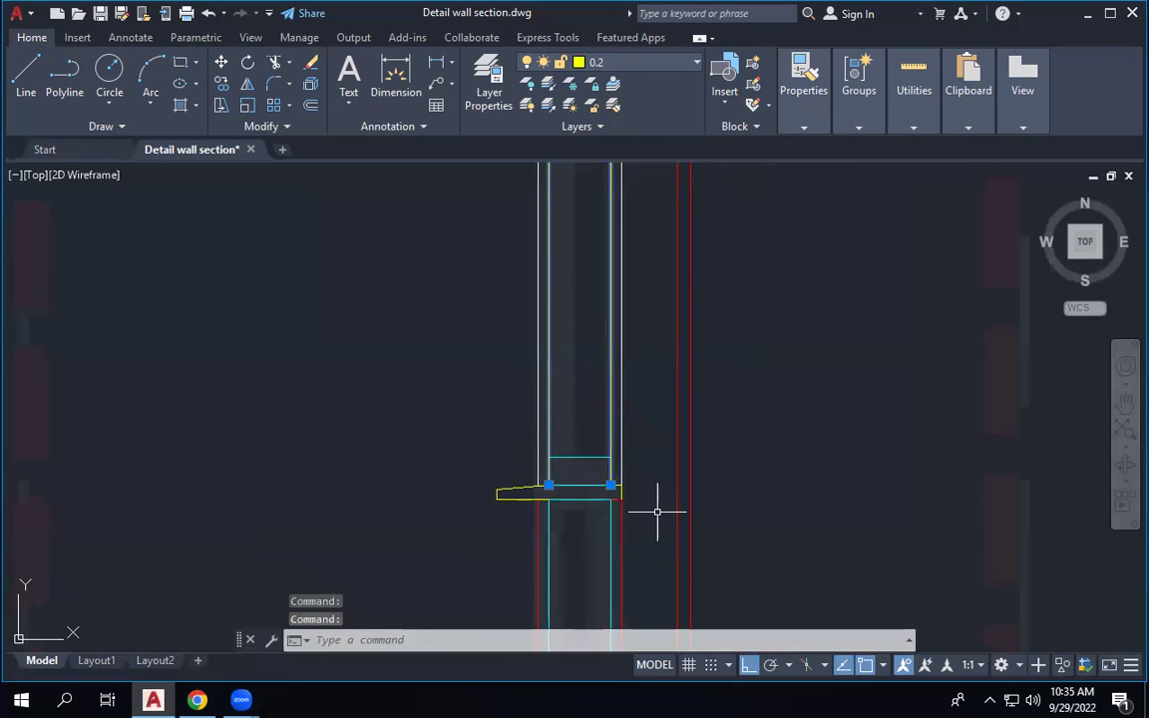
pyautogui.press('Escape')
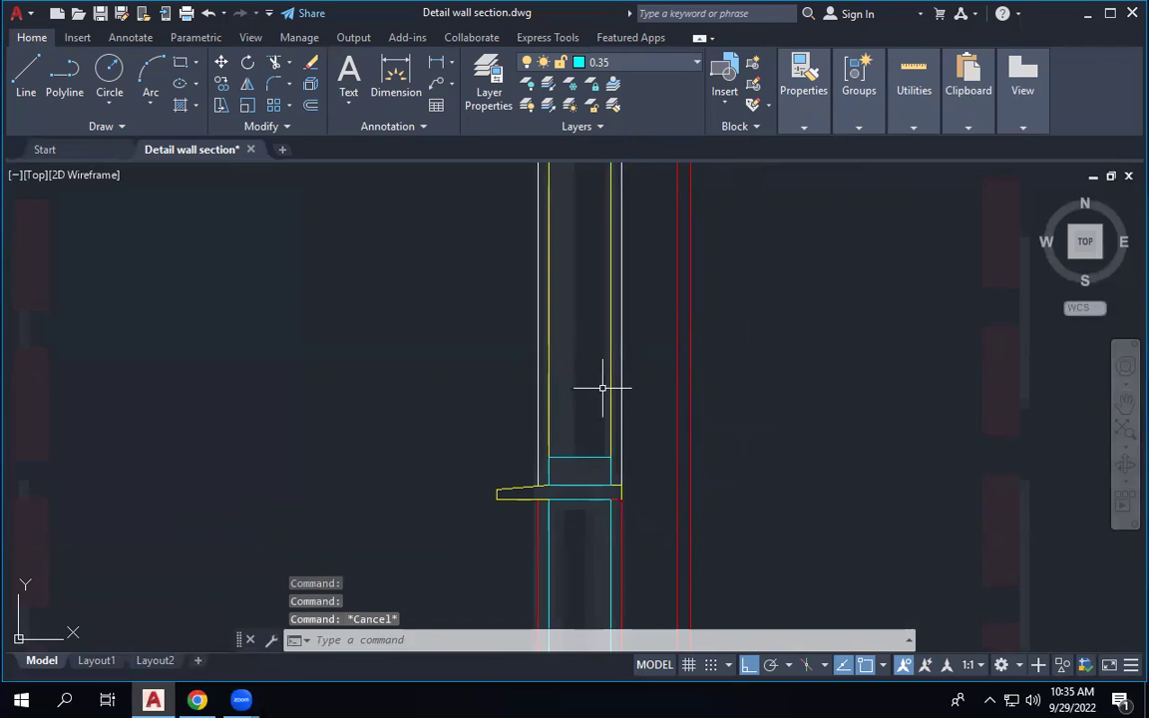
# Stretch both vertical sides of the lower frame rectangle inward, leaving similar gaps to the yellow window lines.
pyautogui.scroll(3, 570, 431)
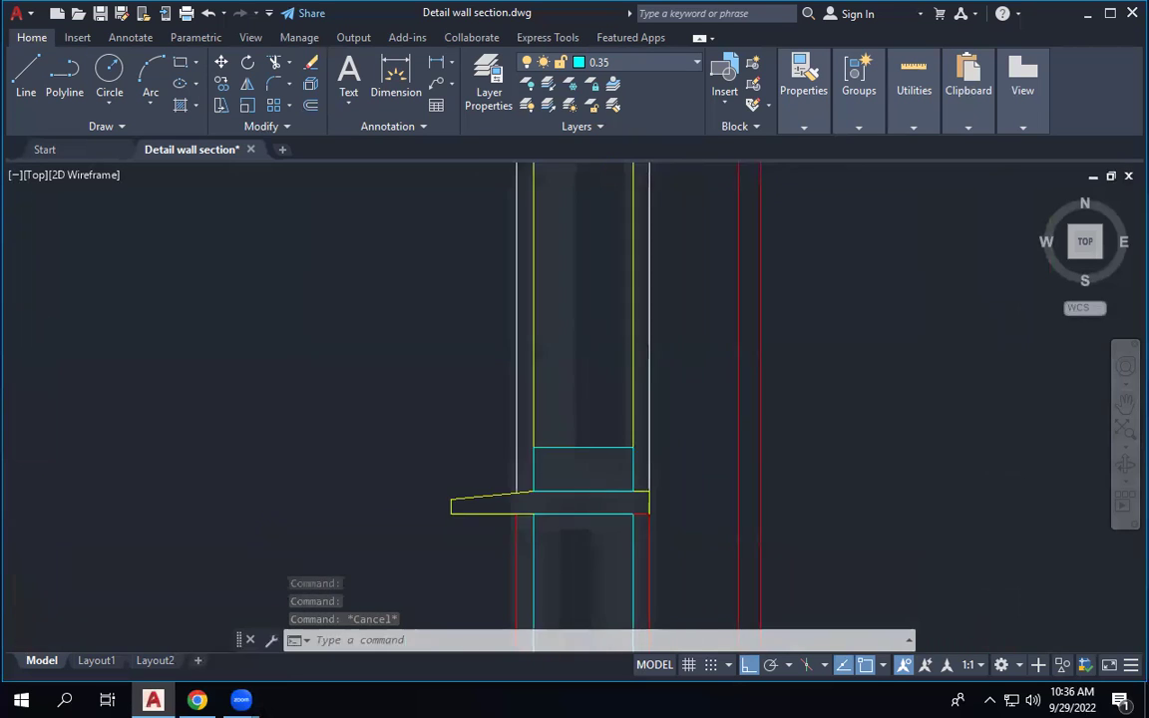
pyautogui.click(567, 433)
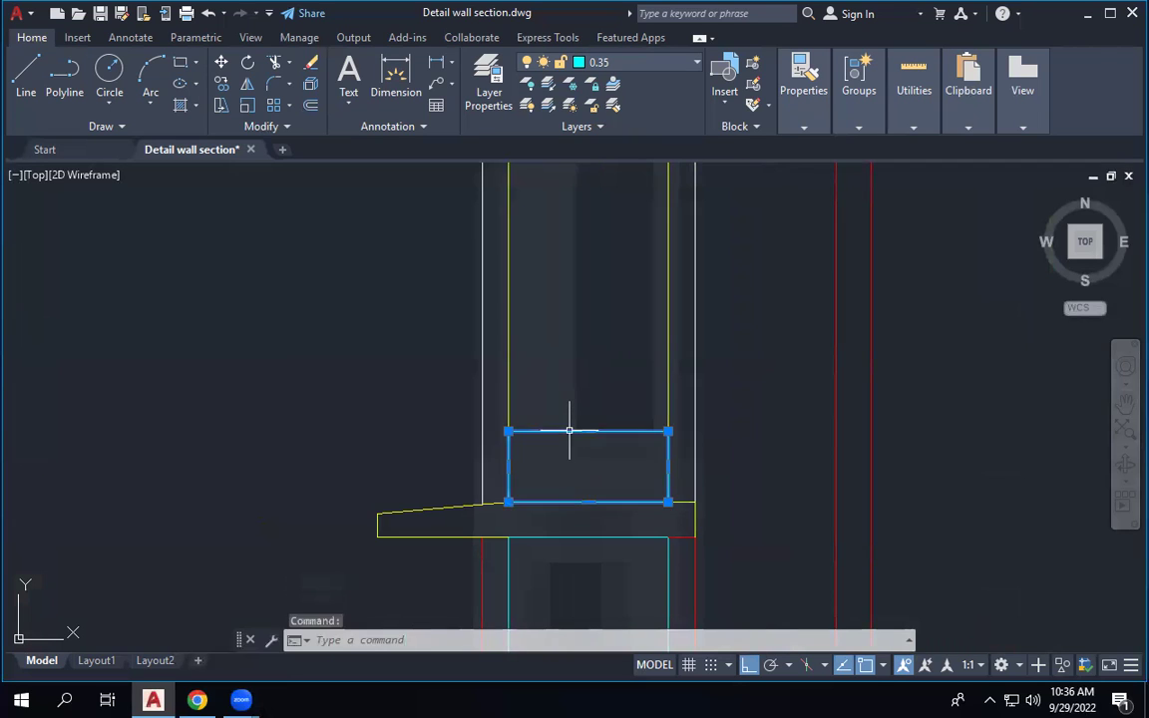
pyautogui.click(508, 467)
pyautogui.click(535, 467)
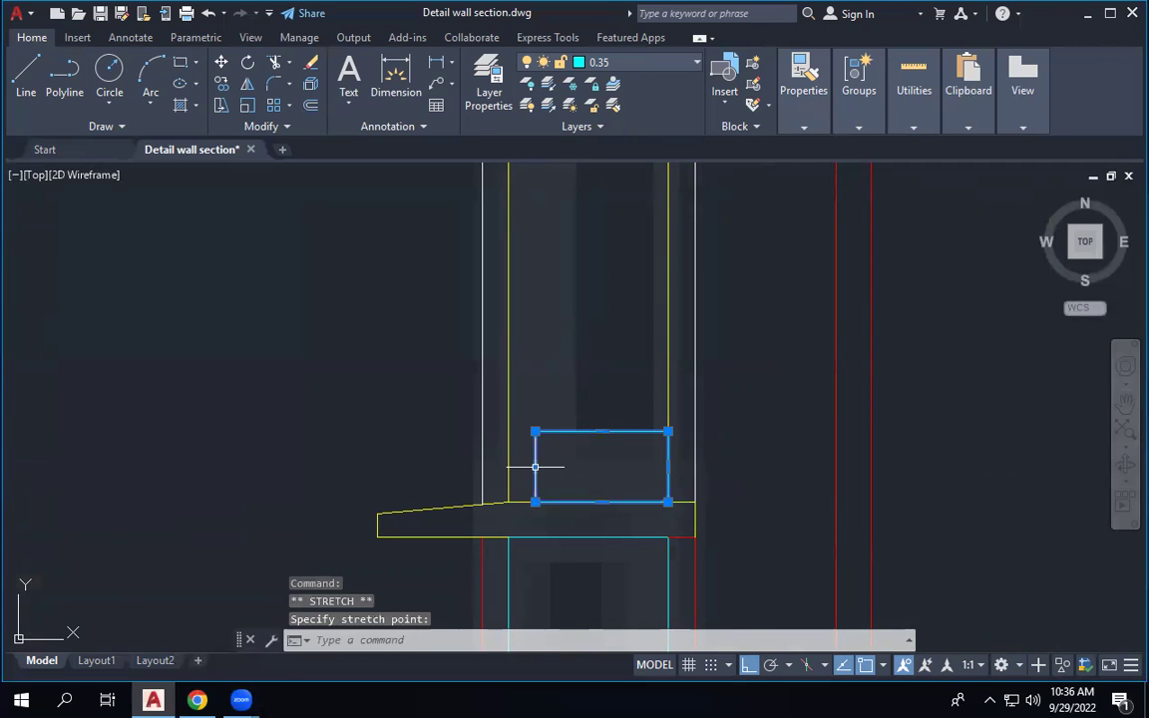
pyautogui.click(668, 466)
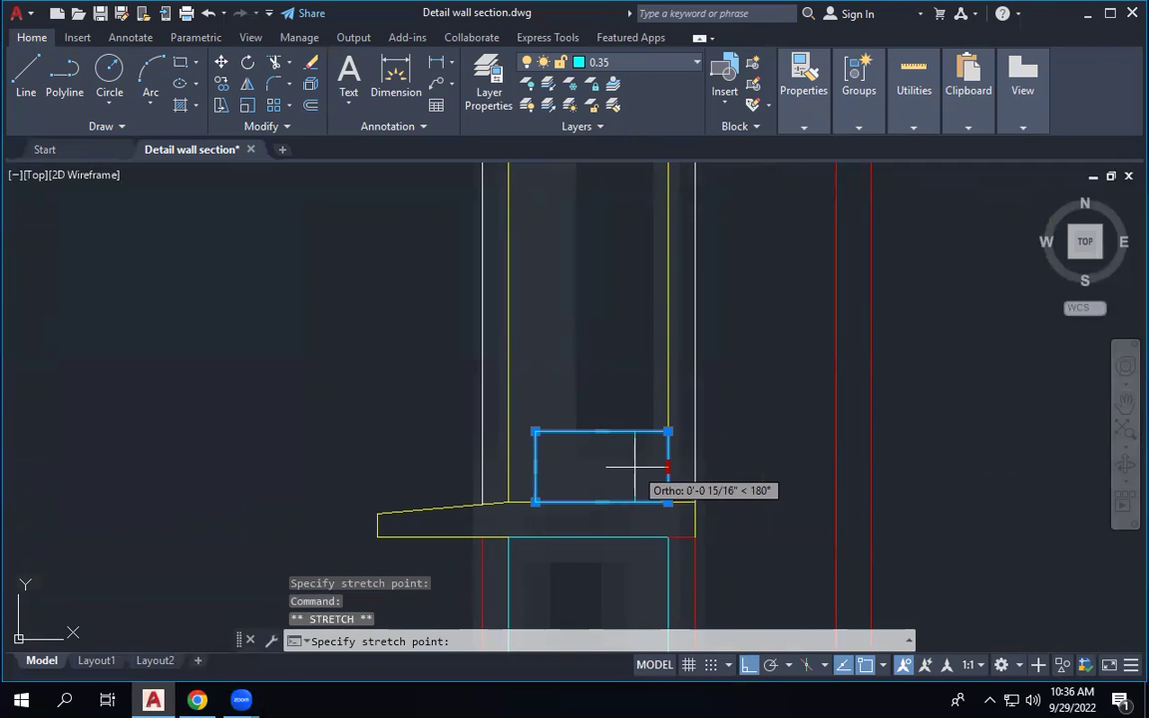
pyautogui.click(644, 463)
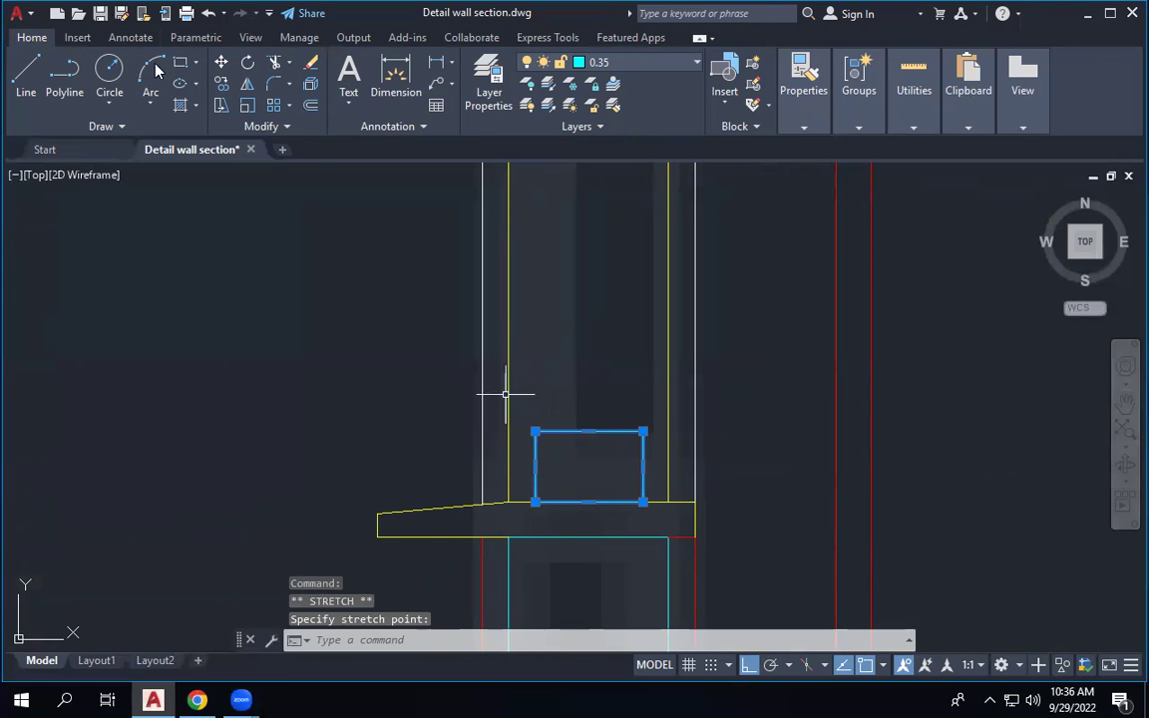
# Draw a vertical line from the lower rectangle's upper outer corner up to the underside of the frame member at the window head.
pyautogui.click(40, 66)
pyautogui.click(545, 410)
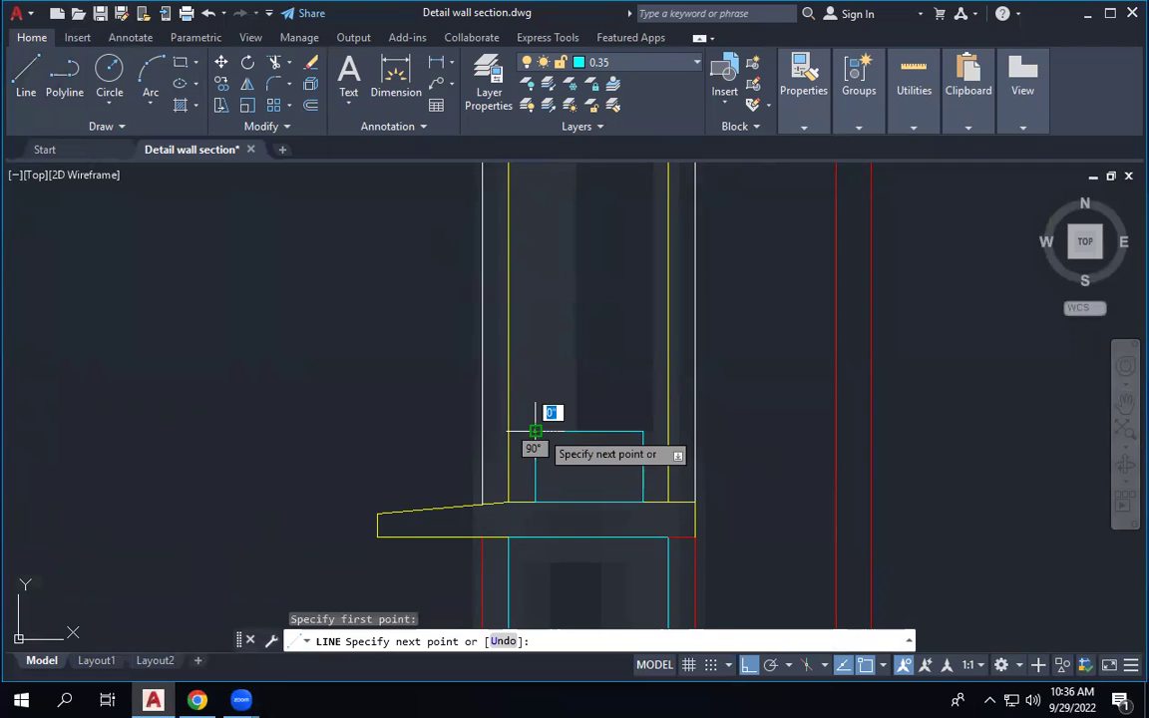
pyautogui.scroll(-2, 540, 448)
pyautogui.scroll(-4, 544, 449)
pyautogui.scroll(4, 558, 419)
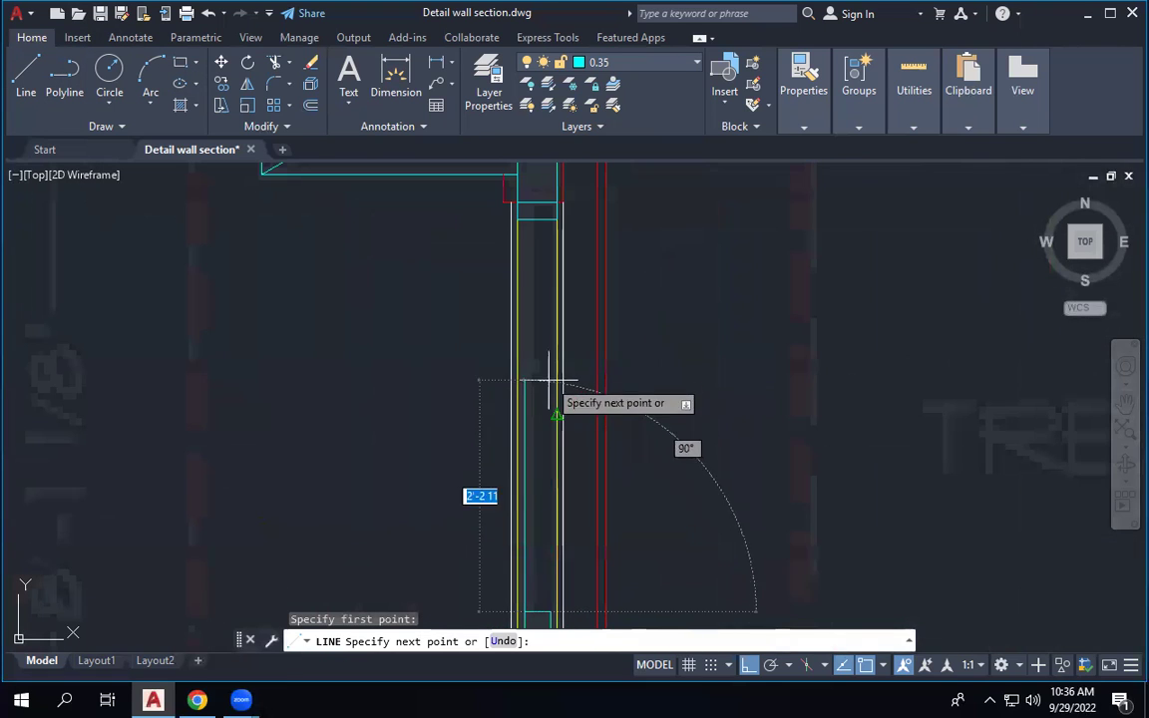
pyautogui.click(523, 218)
pyautogui.press('Escape')
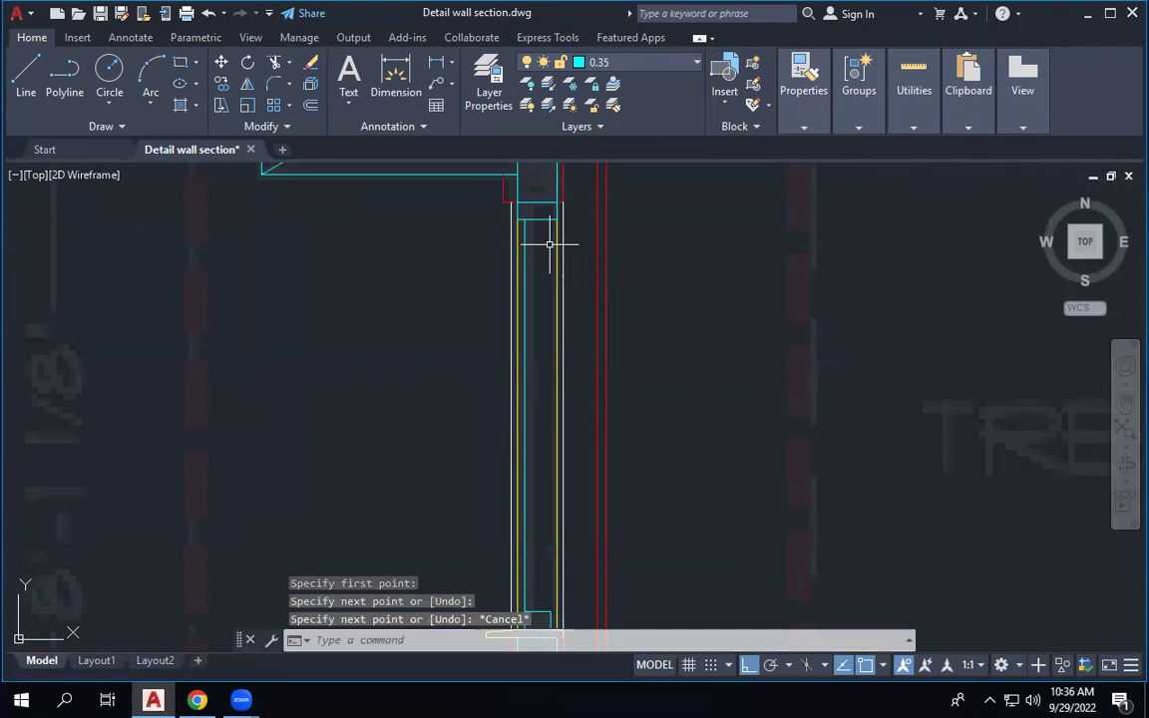
pyautogui.scroll(2, 547, 609)
pyautogui.moveTo(546, 608); pyautogui.dragTo(560, 443, button='middle')
pyautogui.scroll(-2, 561, 443)
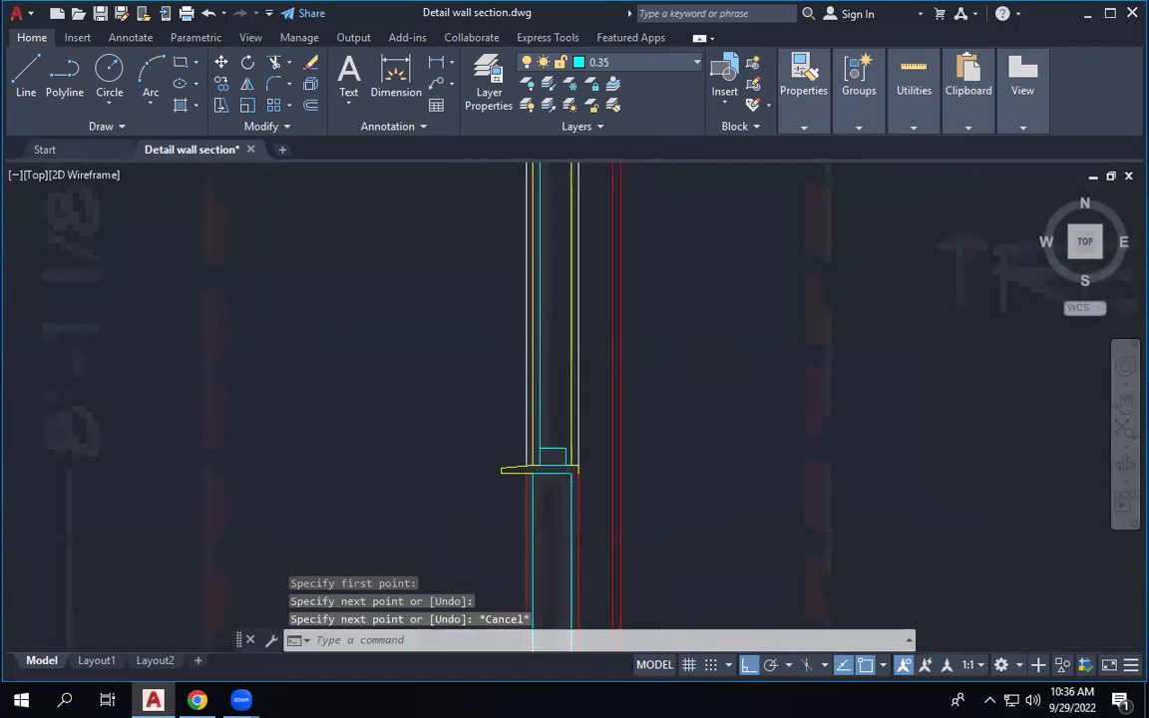
pyautogui.scroll(4, 552, 455)
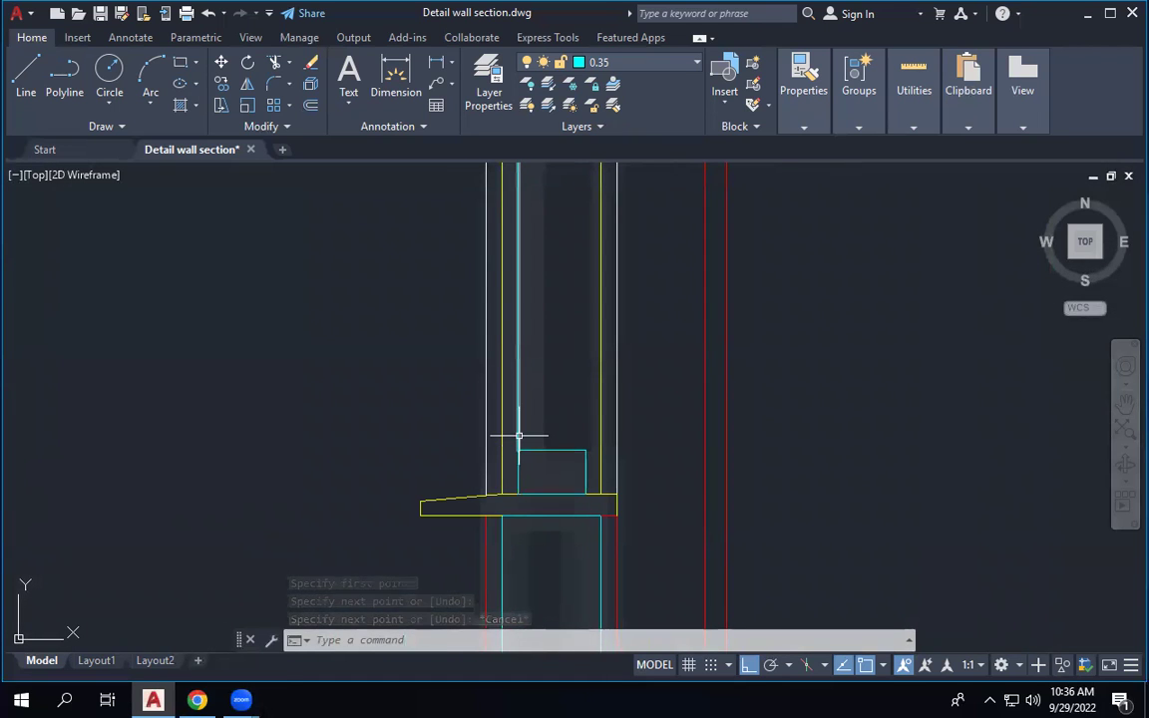
# Erase the vertical line above the lower frame rectangle and stretch the rectangle's outer side back to the outer yellow window line.
pyautogui.click(518, 436)
pyautogui.press('Delete')
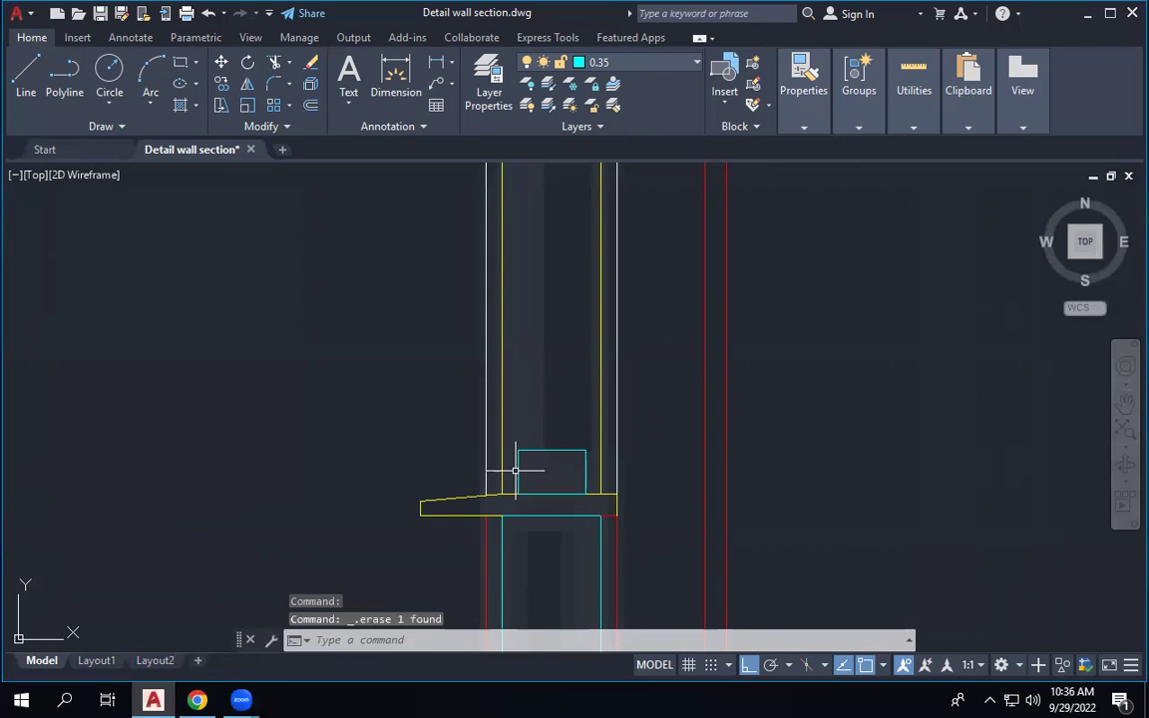
pyautogui.click(518, 472)
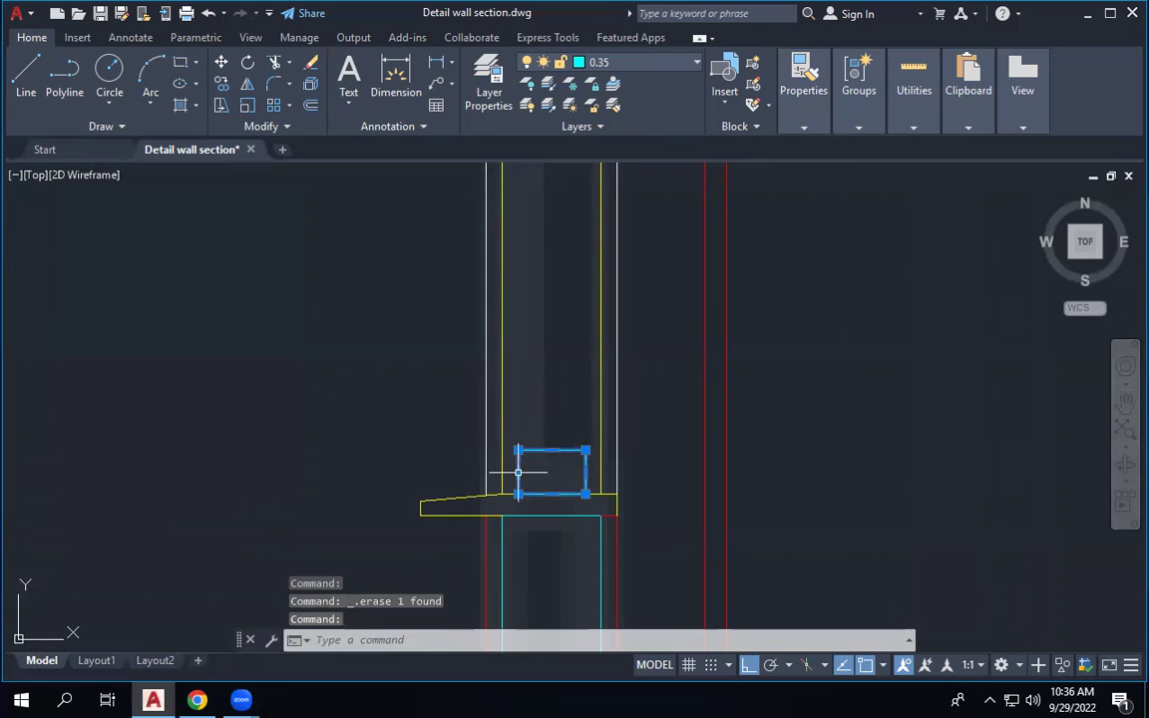
pyautogui.click(517, 472)
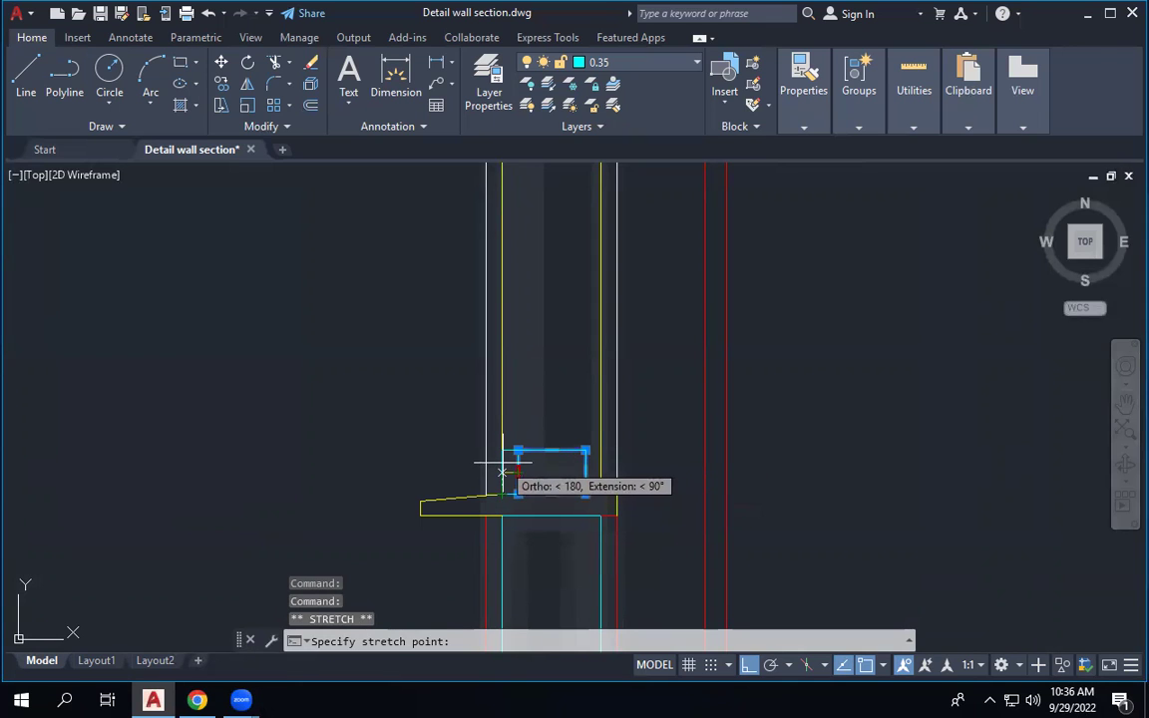
pyautogui.click(502, 472)
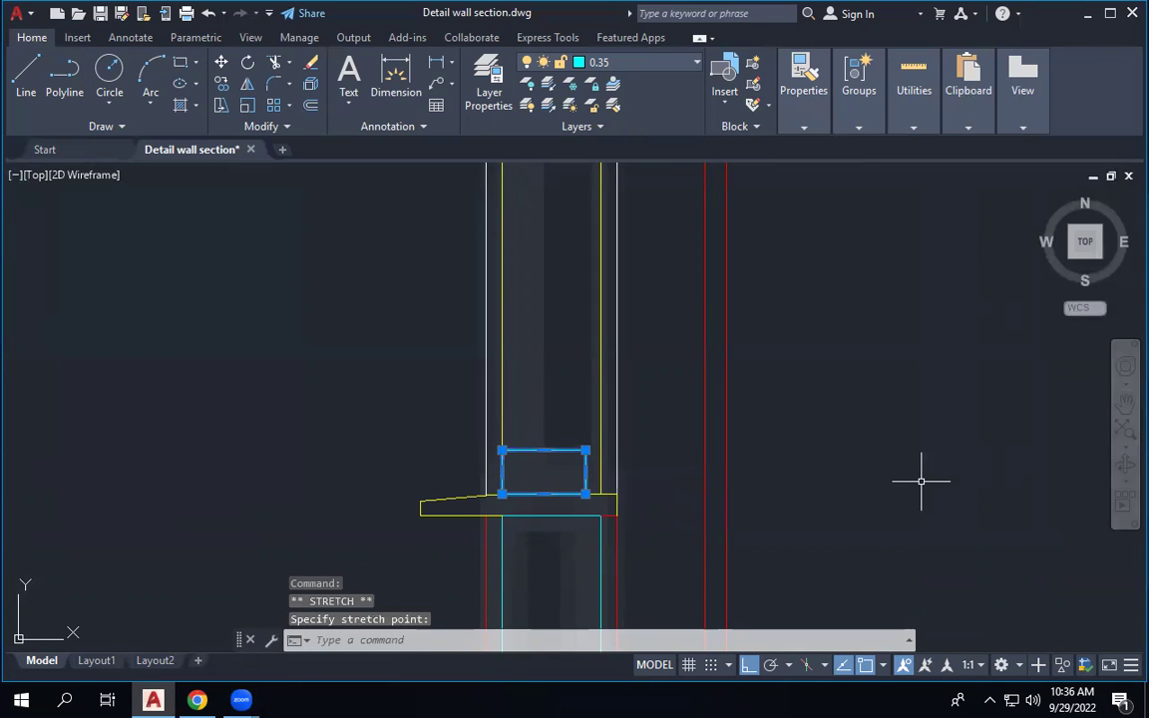
# Undo the recent edits to restore the lower frame rectangle to the full width between the yellow lines, without the added vertical line.
pyautogui.hotkey('ctrl', 'z')
pyautogui.hotkey('ctrl', 'z')
pyautogui.hotkey('ctrl', 'z')
pyautogui.hotkey('ctrl', 'z')
pyautogui.hotkey('ctrl', 'z')
pyautogui.hotkey('ctrl', 'z')
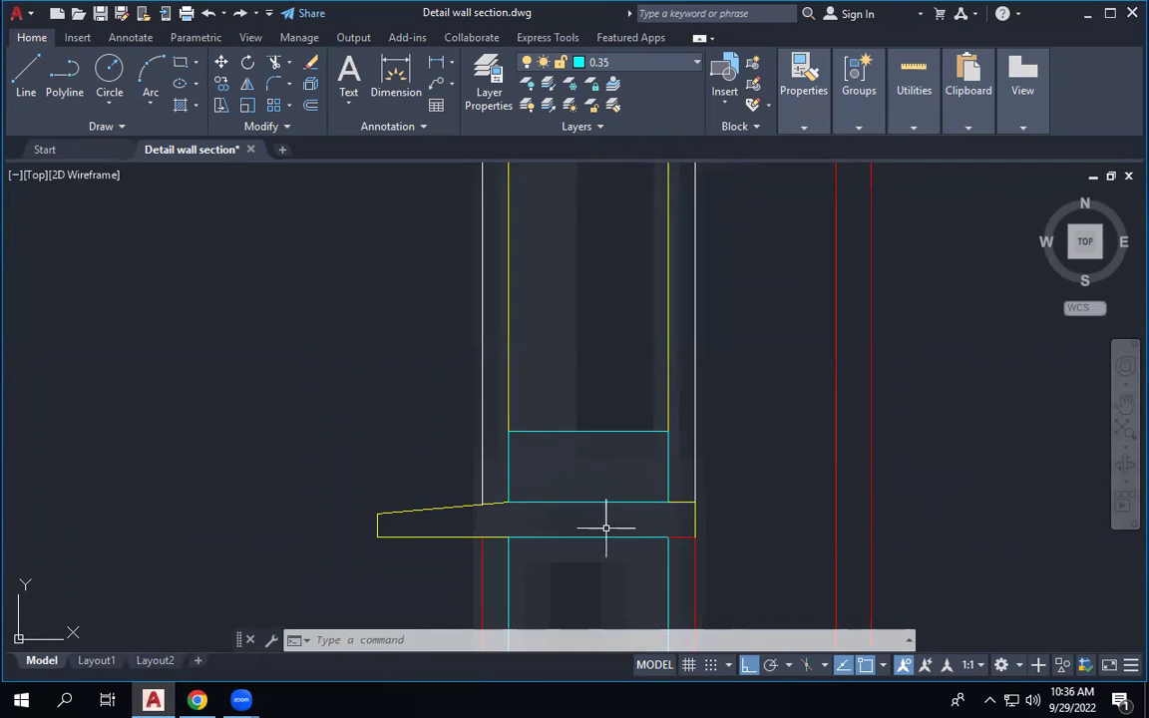
# Draw a vertical centre line from the midpoint of the head frame member's underside to the midpoint of the sill member's upper edge.
pyautogui.scroll(-10, 606, 547)
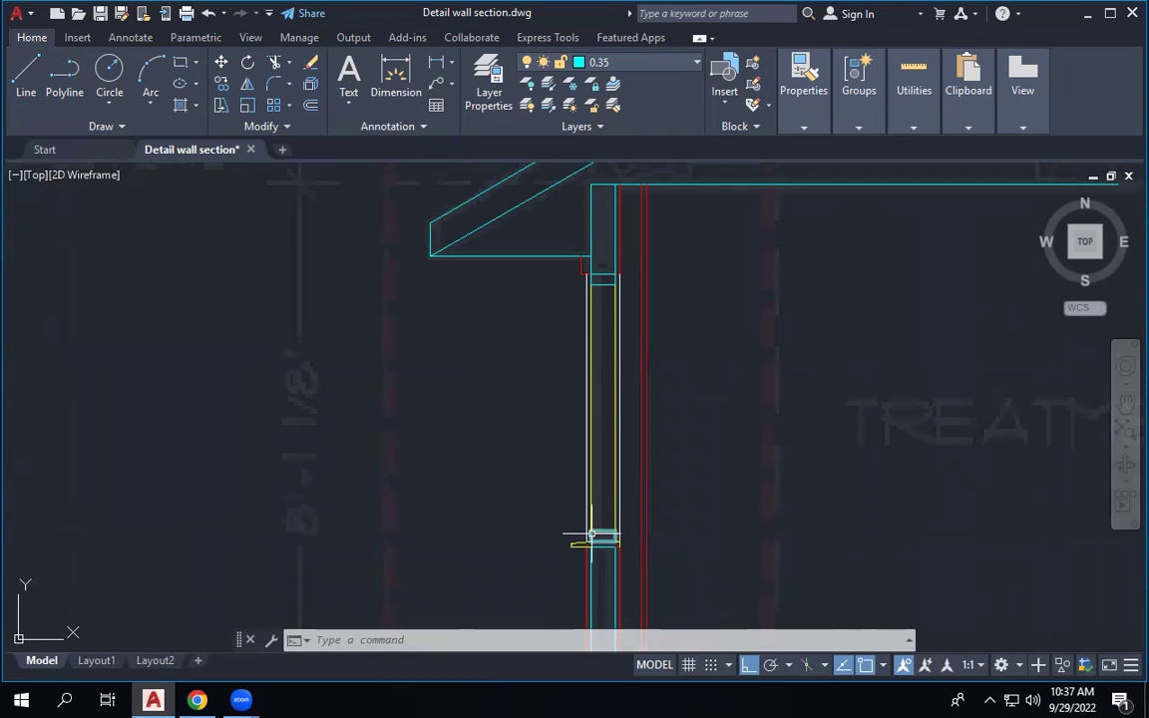
pyautogui.scroll(5, 619, 260)
pyautogui.scroll(2, 588, 297)
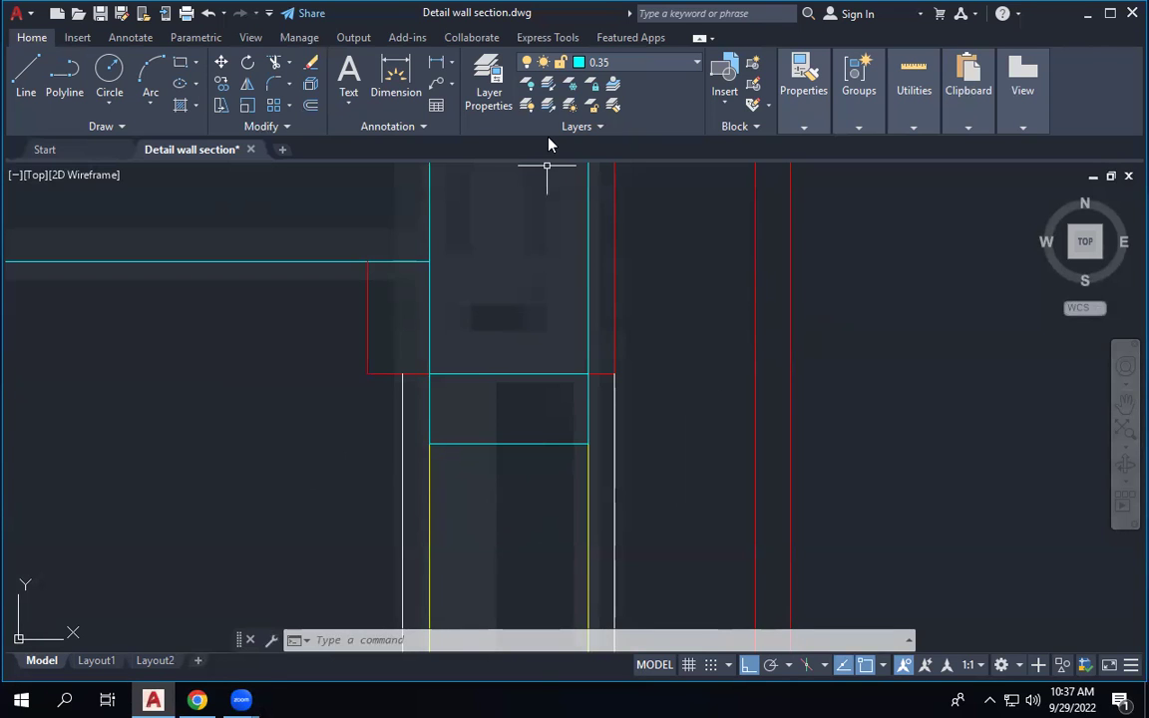
pyautogui.press('l')
pyautogui.press('Return')
pyautogui.scroll(-2, 588, 255)
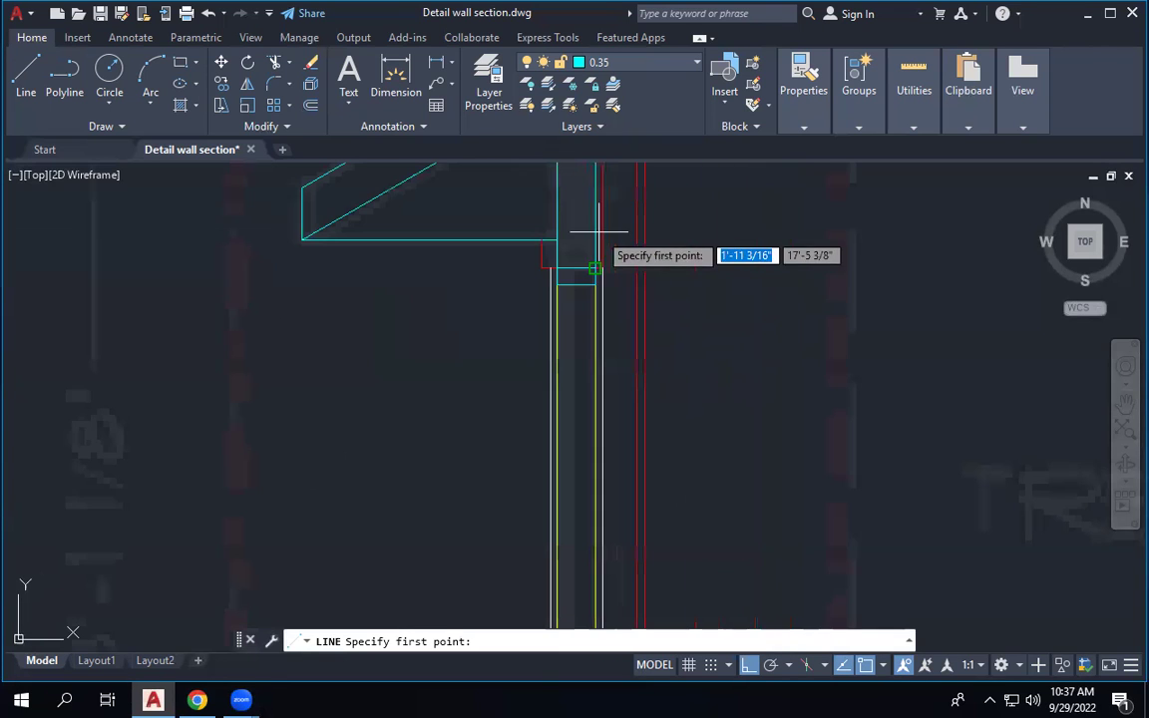
pyautogui.click(582, 281)
pyautogui.scroll(-4, 587, 241)
pyautogui.scroll(6, 590, 334)
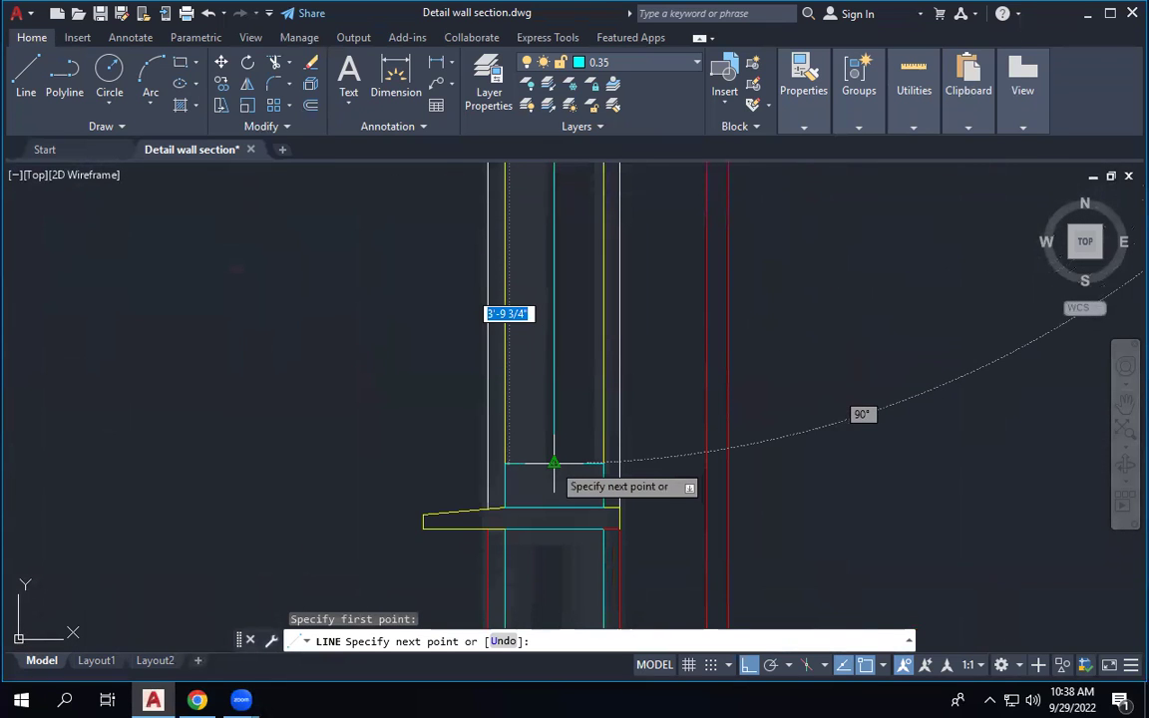
pyautogui.click(555, 464)
pyautogui.press('Escape')
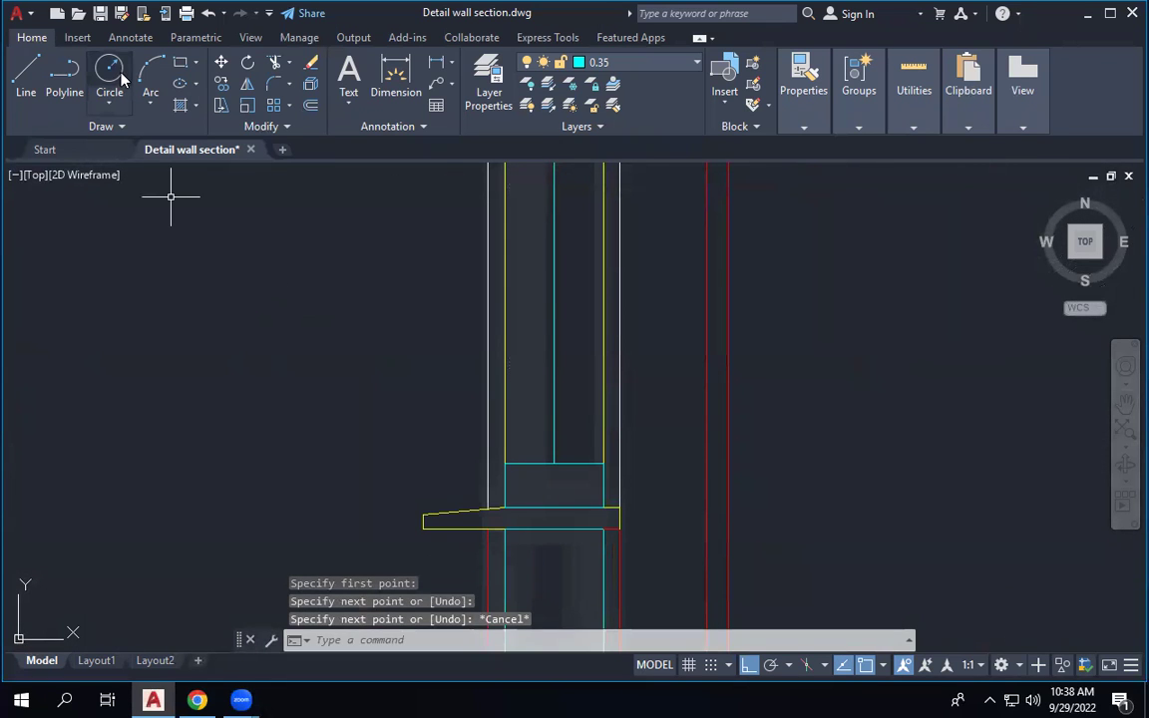
pyautogui.click(310, 107)
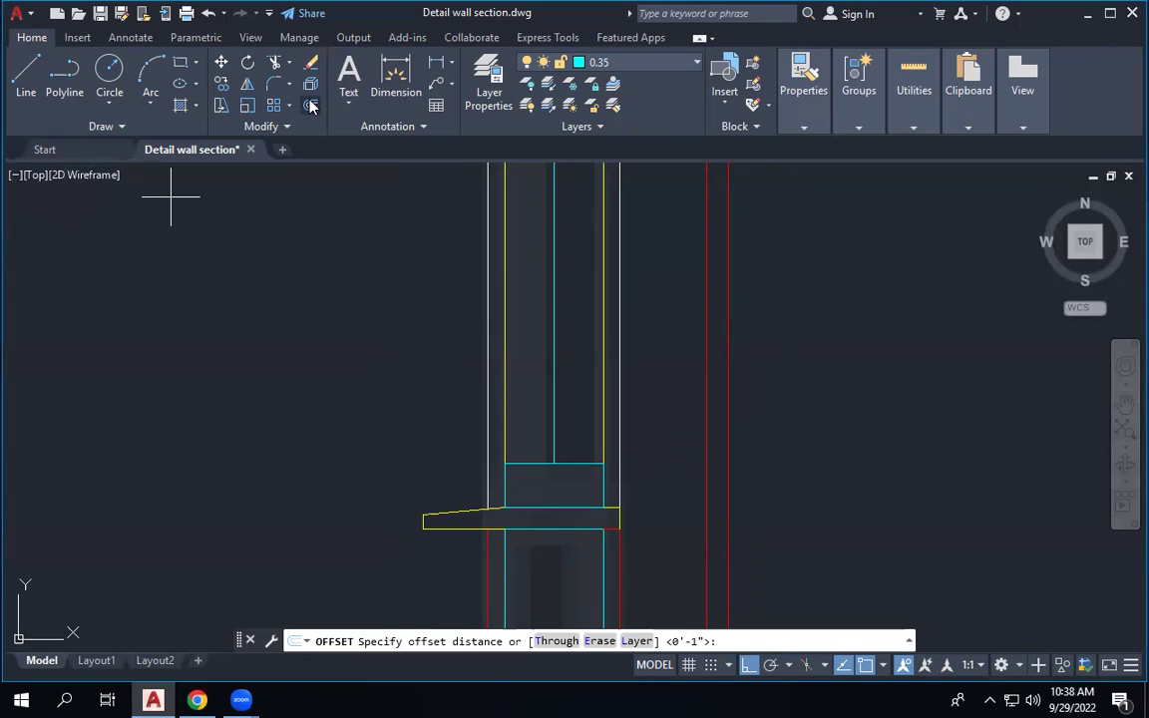
pyautogui.write('1/4"')
pyautogui.press('Return')
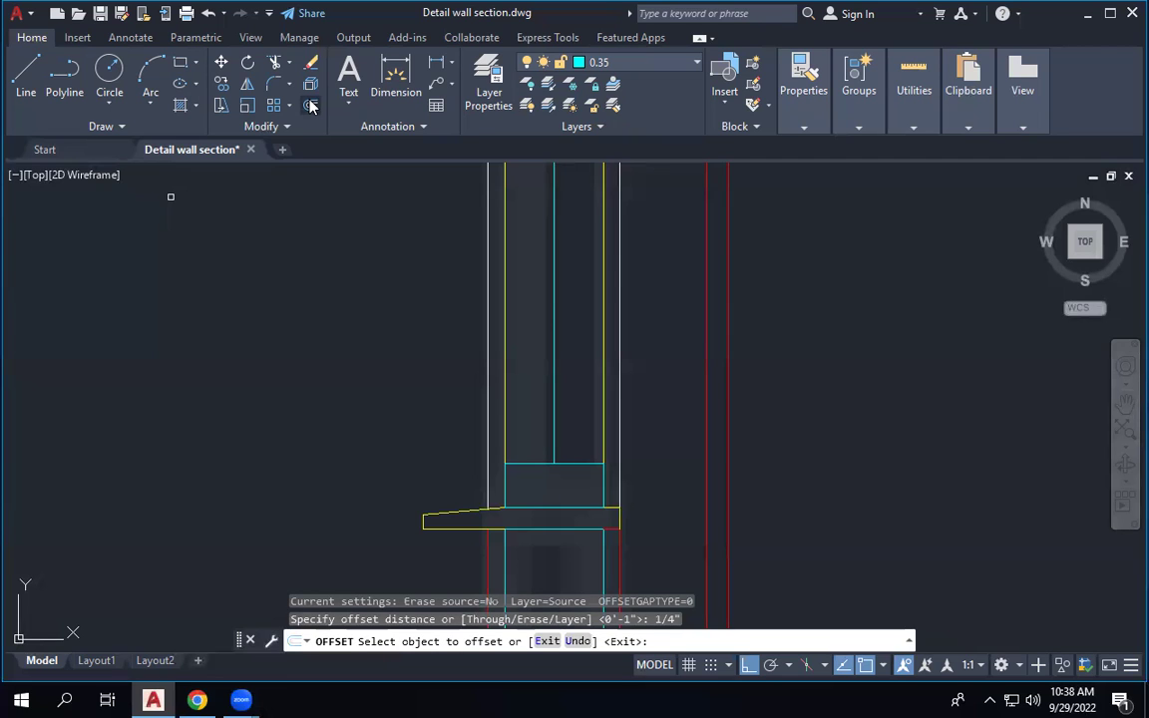
pyautogui.press('Escape')
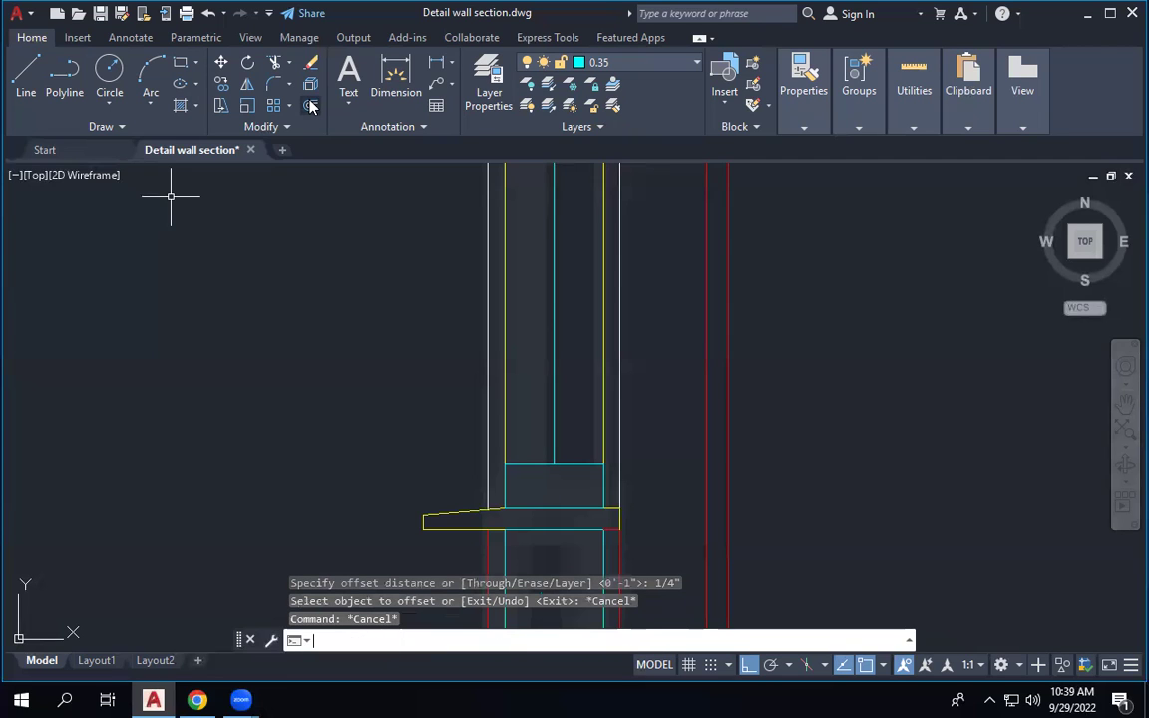
# Offset the window's vertical centre line 1/8" to both sides.
pyautogui.click(310, 106)
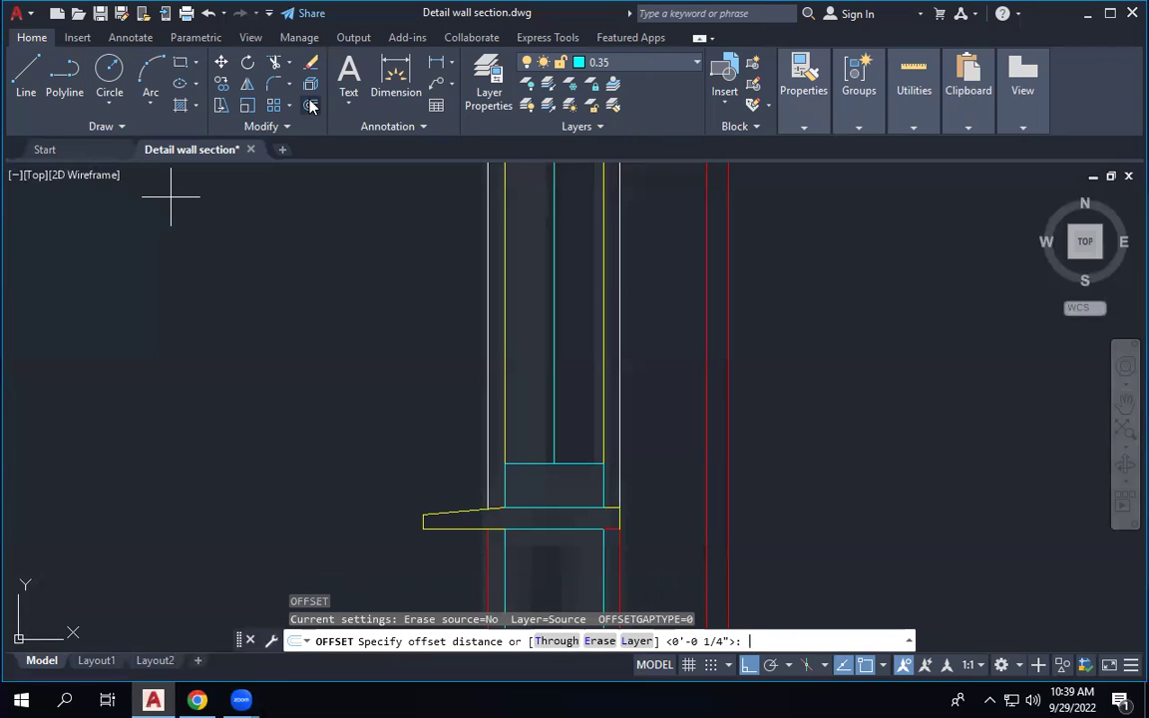
pyautogui.write('1/8')
pyautogui.press('Return')
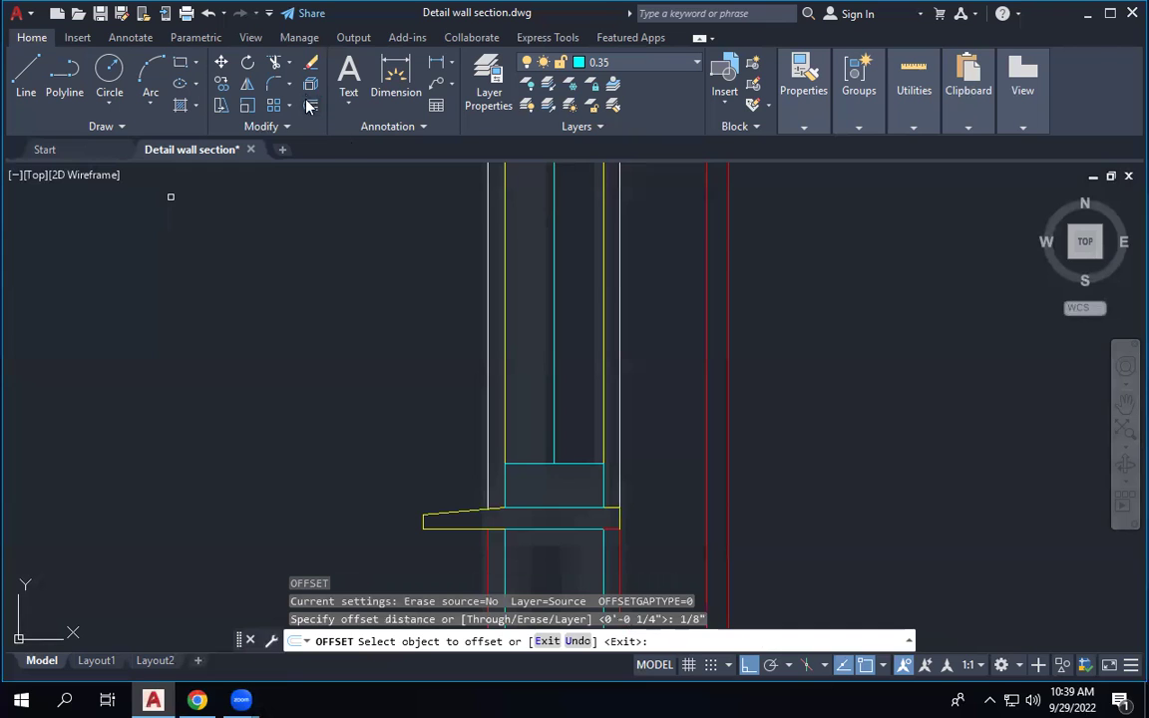
pyautogui.click(553, 378)
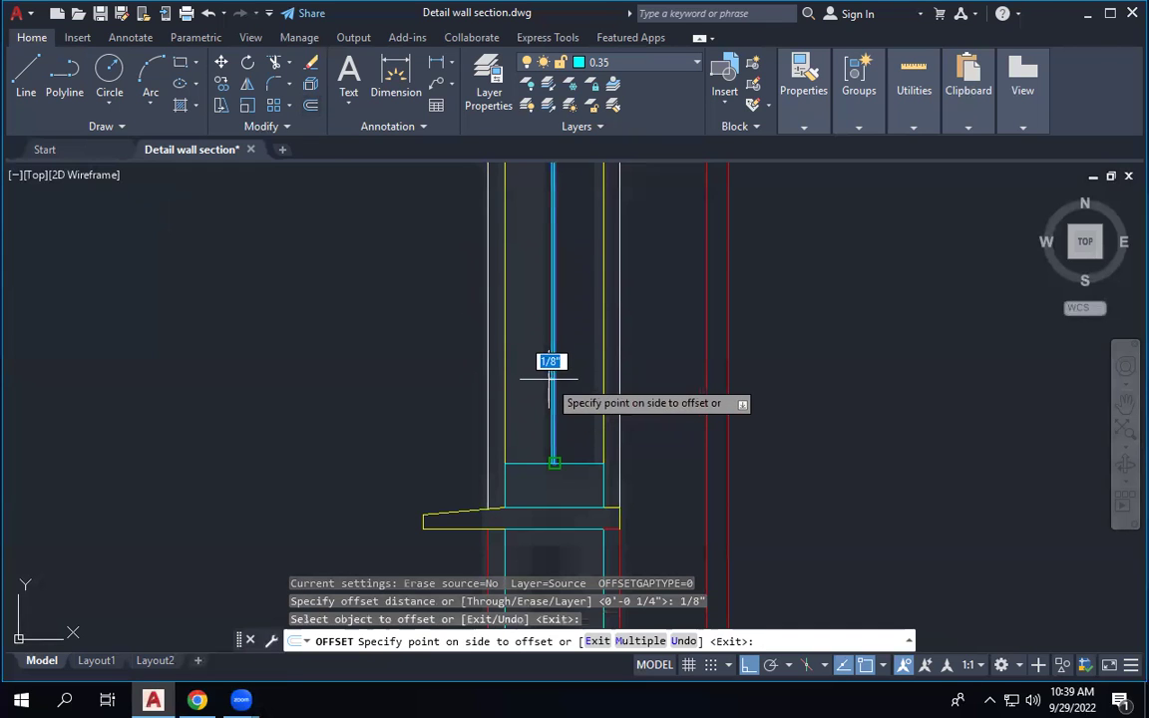
pyautogui.click(542, 384)
pyautogui.scroll(5, 552, 423)
pyautogui.click(555, 444)
pyautogui.click(548, 407)
pyautogui.rightClick(561, 409)
pyautogui.click(590, 411)
pyautogui.scroll(-2, 583, 404)
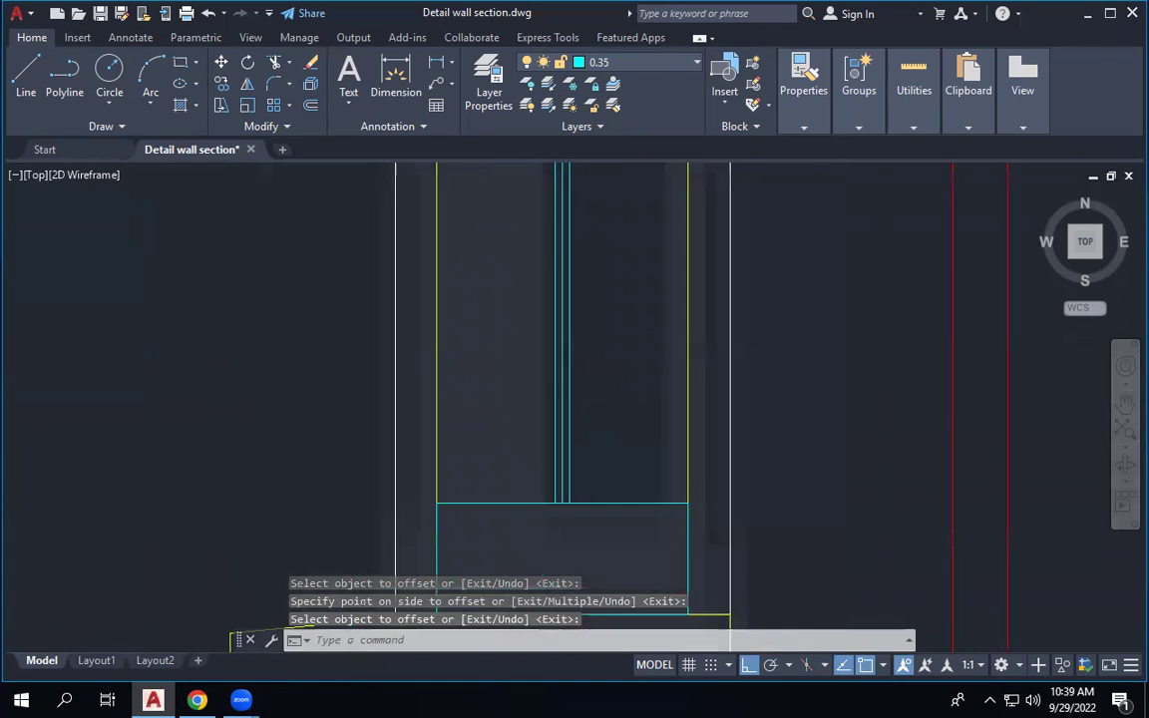
# Erase the original centre line between the two offset glass lines.
pyautogui.scroll(2, 557, 477)
pyautogui.press('Return')
pyautogui.click(584, 419)
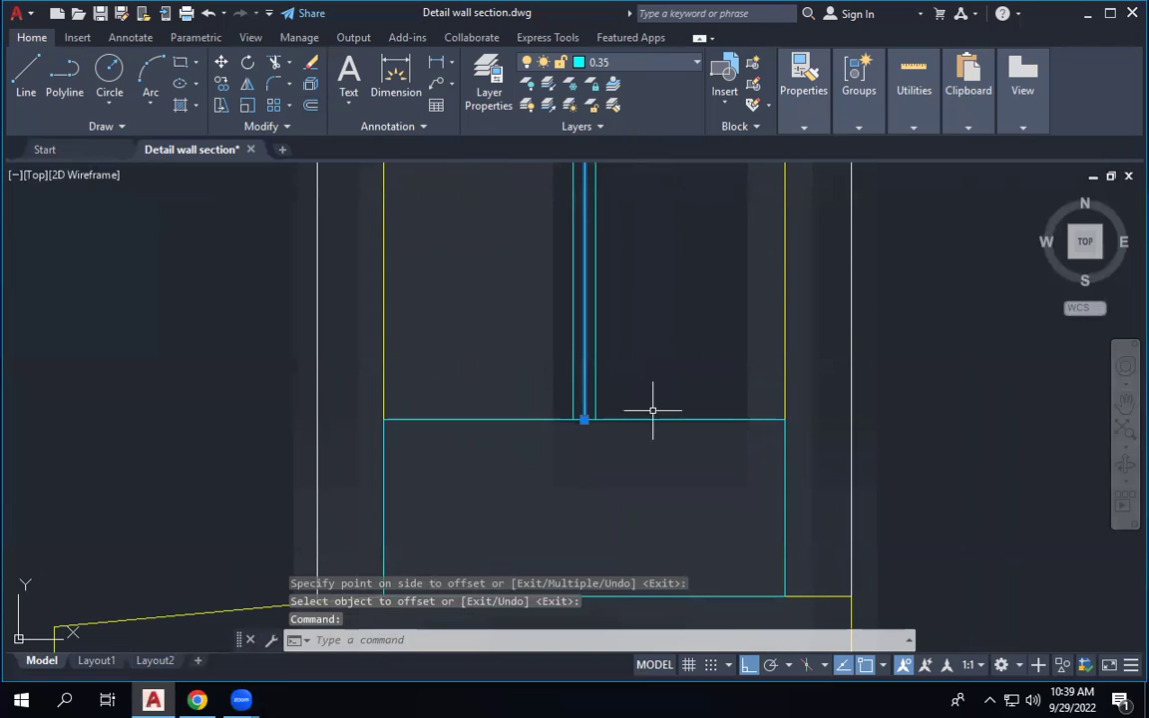
pyautogui.press('Delete')
pyautogui.scroll(-3, 603, 454)
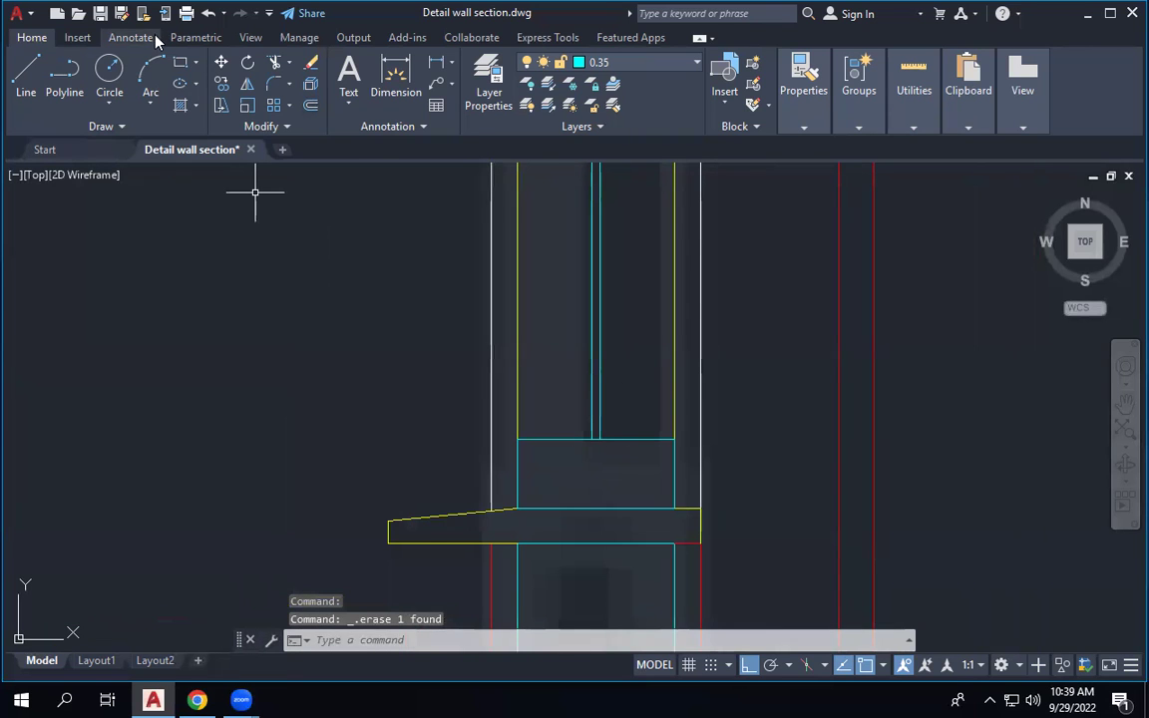
# Measure the spacing between the two glass lines at the sill frame member with a temporary linear dimension.
pyautogui.click(436, 63)
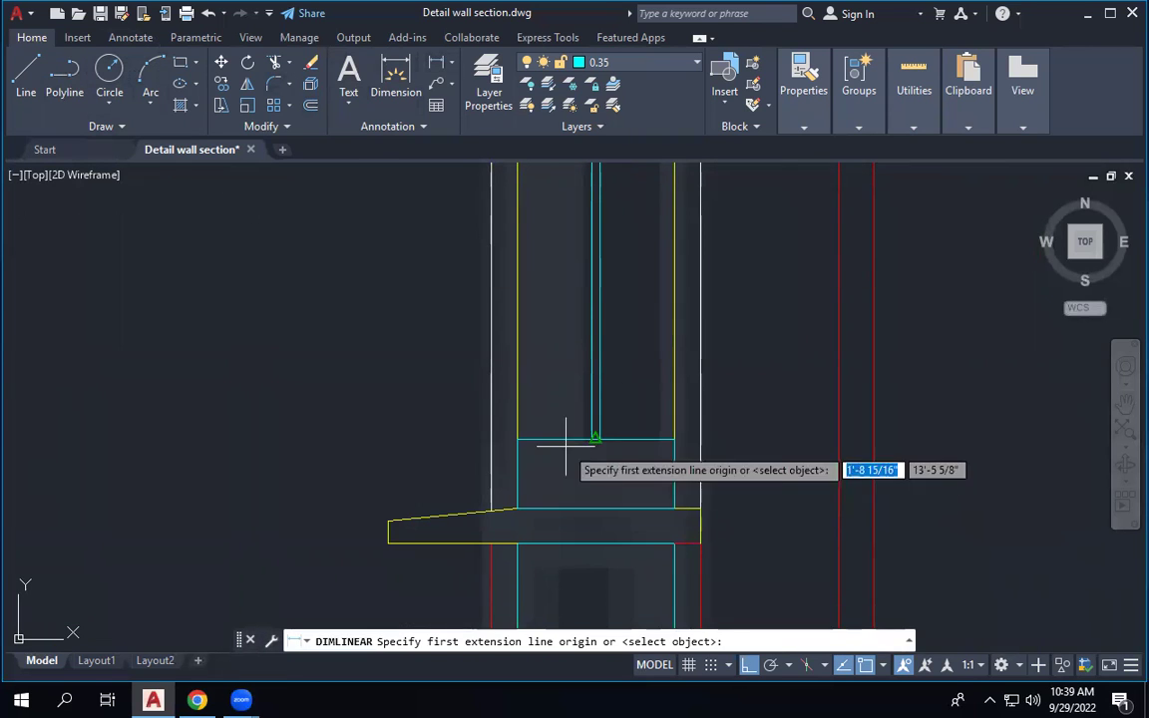
pyautogui.scroll(2, 615, 436)
pyautogui.click(628, 431)
pyautogui.click(650, 431)
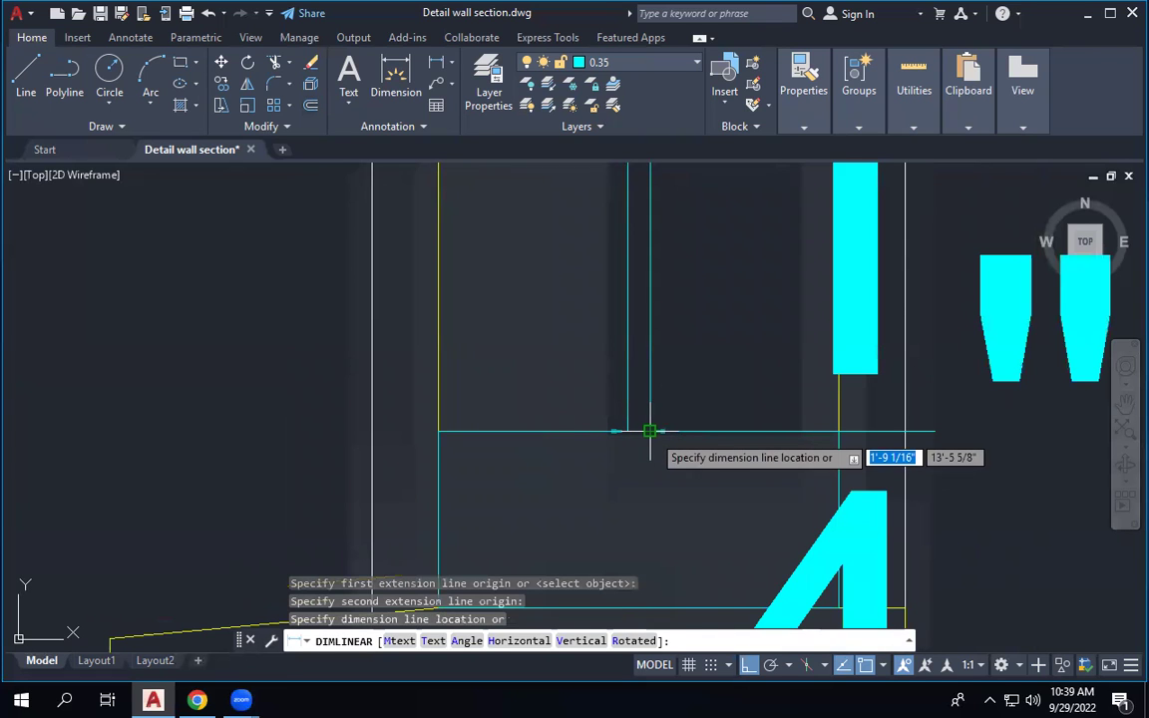
pyautogui.scroll(-2, 649, 431)
pyautogui.scroll(-2, 649, 431)
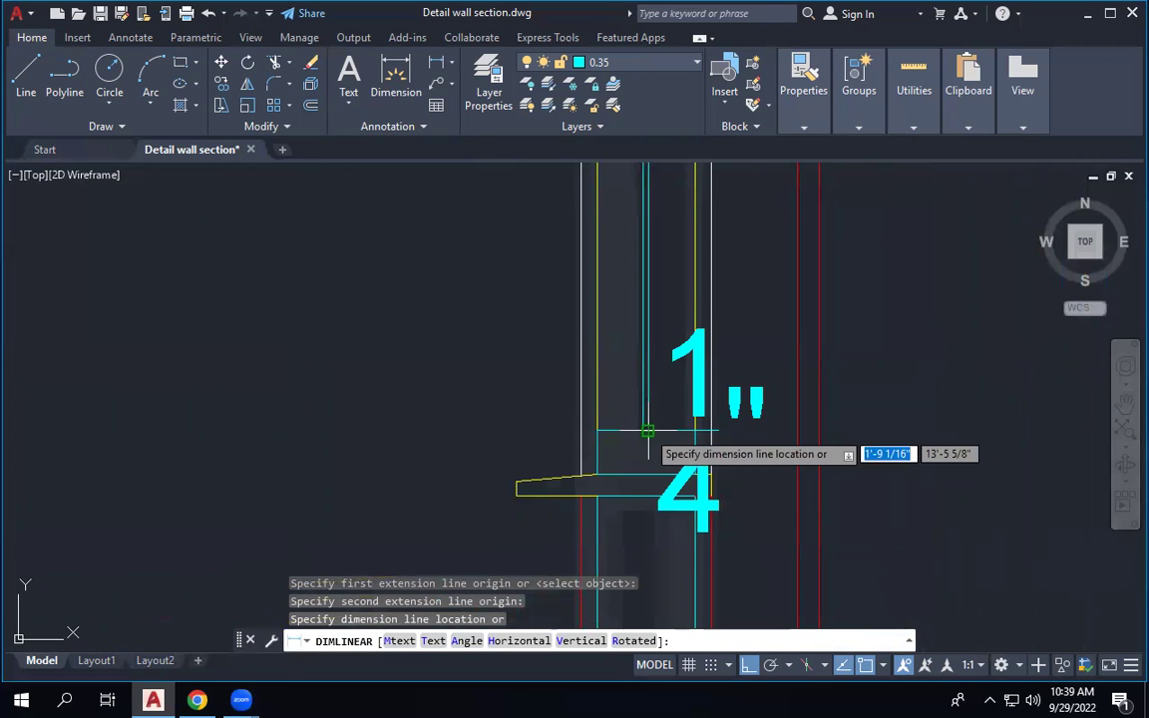
pyautogui.press('Escape')
pyautogui.scroll(-2, 604, 482)
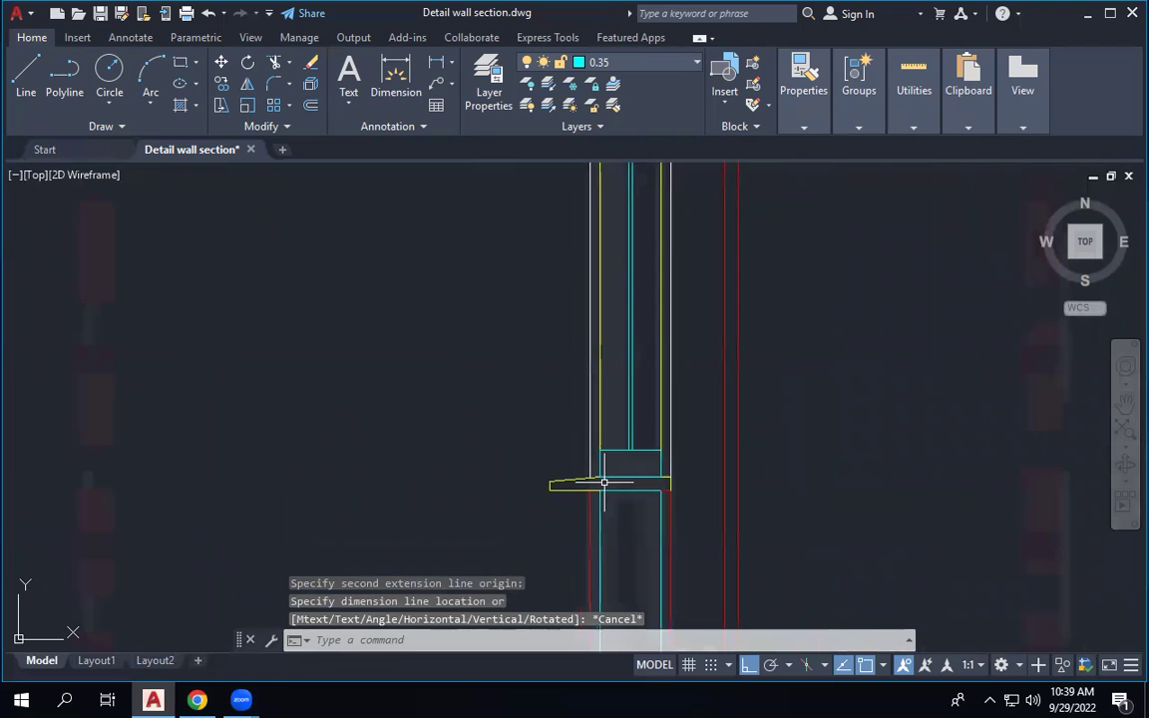
# Offset each of the two glass lines 0.75" outward, one toward each face of the wall.
pyautogui.scroll(6, 603, 482)
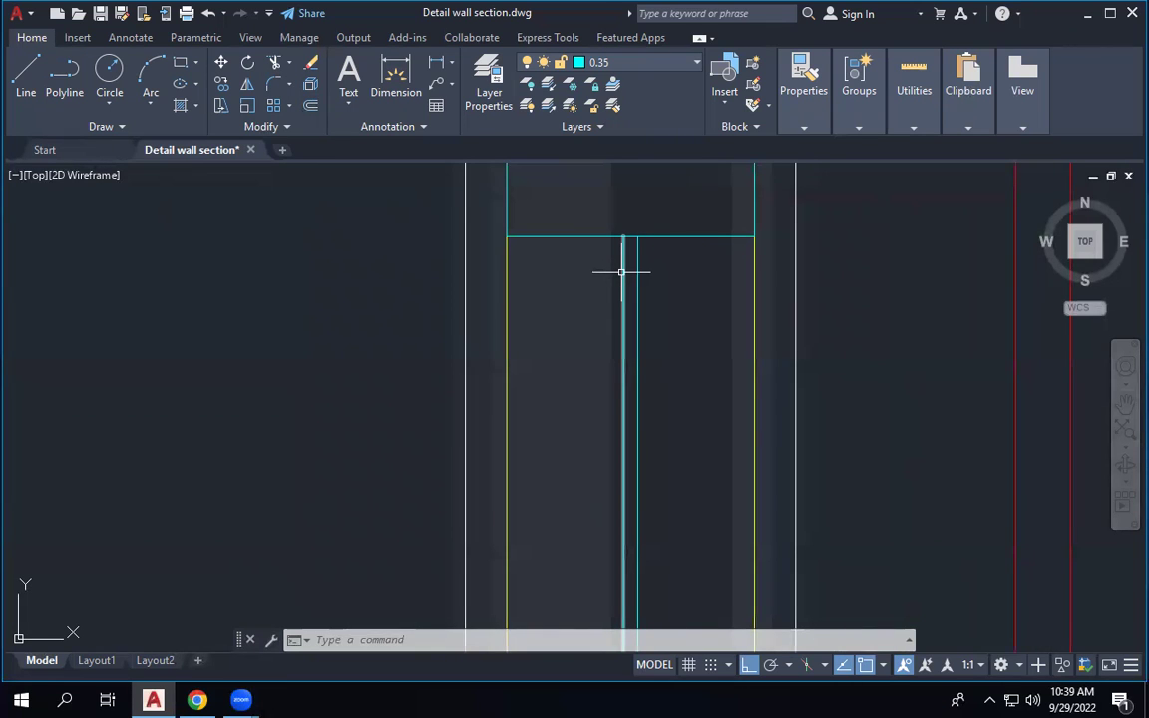
pyautogui.moveTo(622, 271)
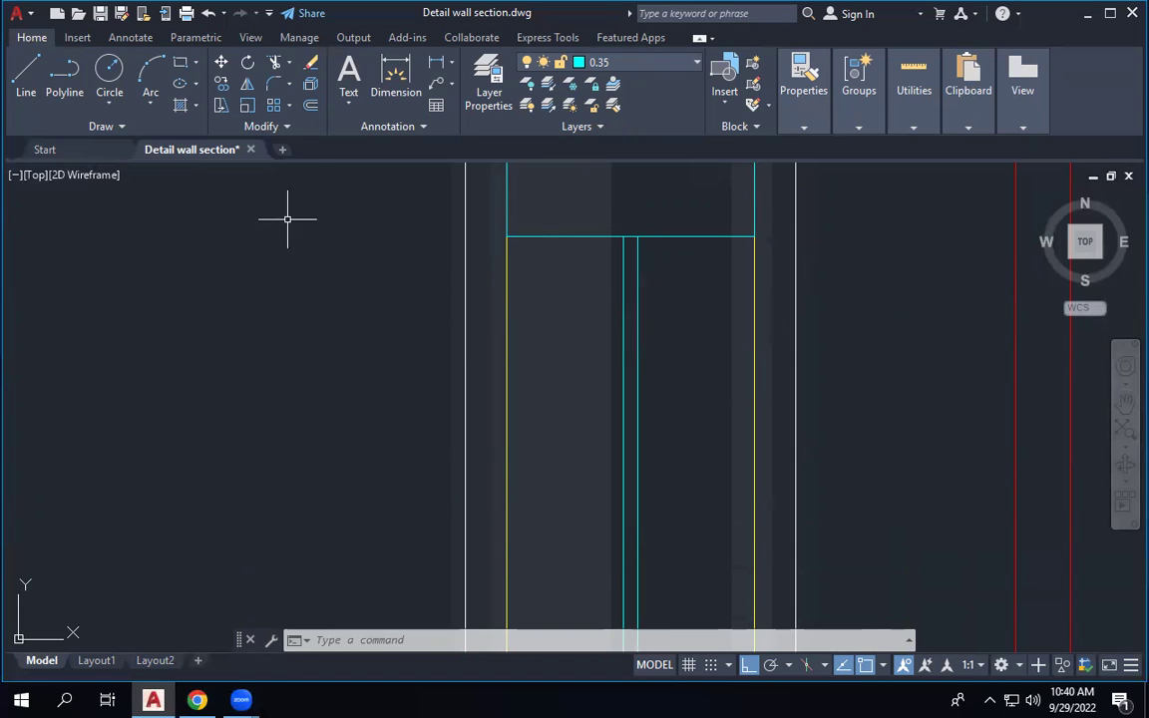
pyautogui.click(309, 108)
pyautogui.write('.75')
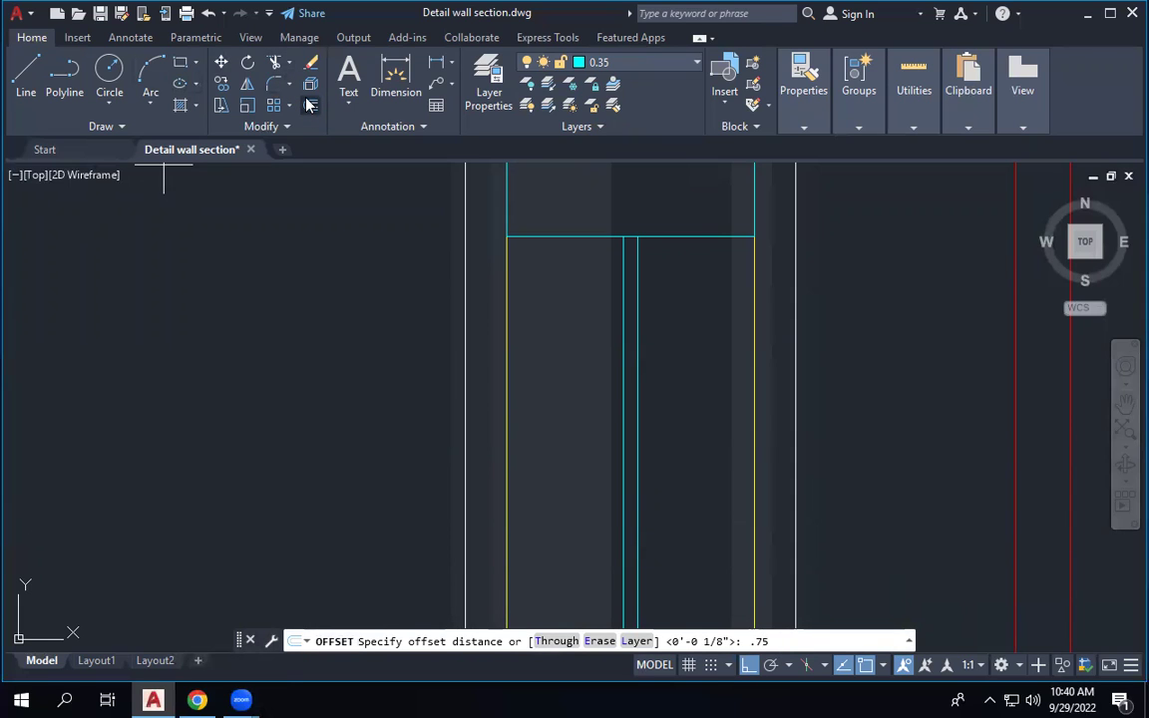
pyautogui.press('Return')
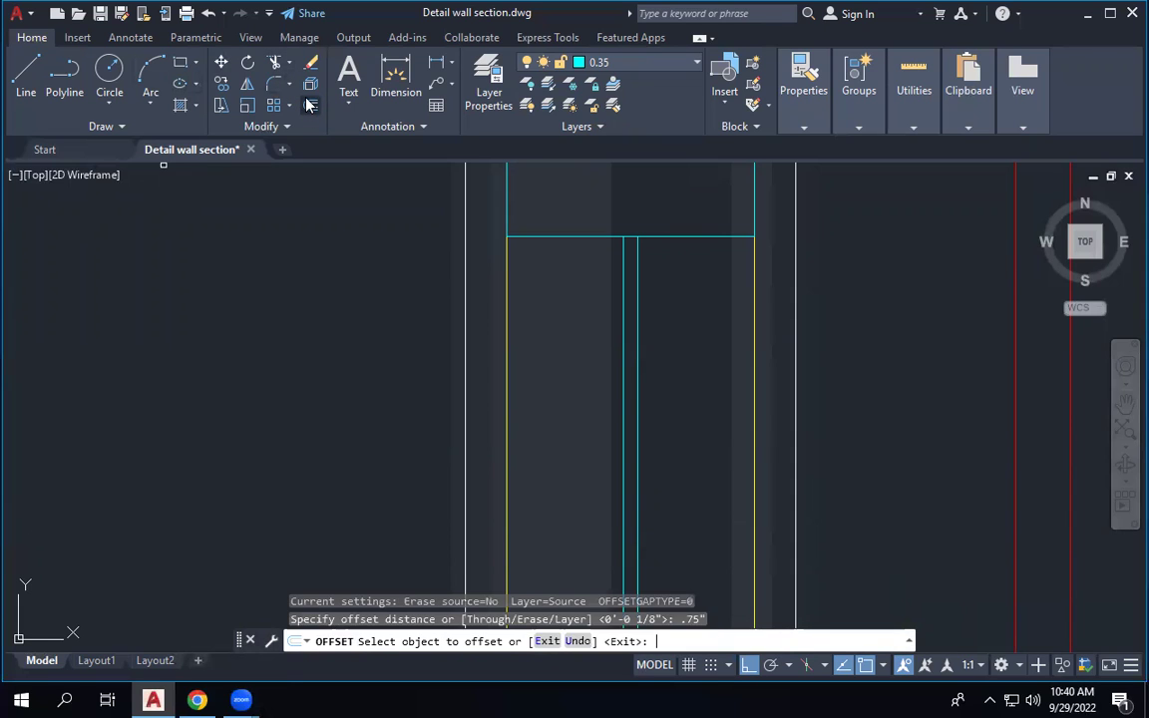
pyautogui.click(624, 272)
pyautogui.click(601, 258)
pyautogui.click(637, 270)
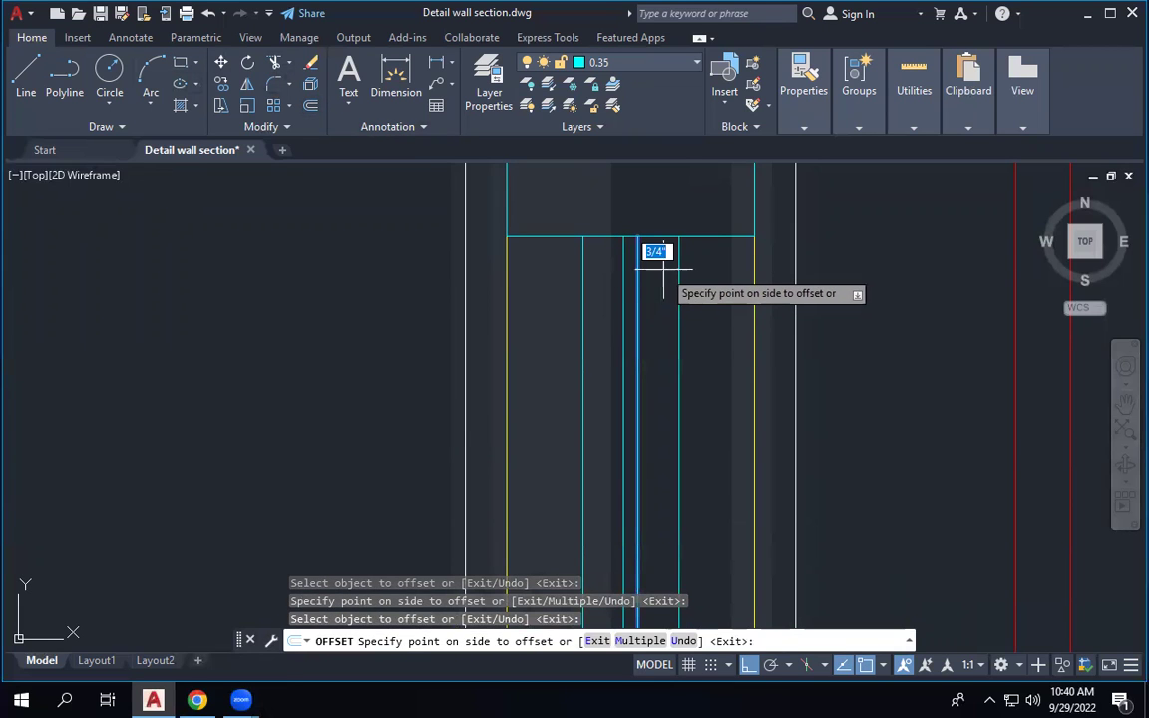
pyautogui.click(657, 260)
pyautogui.rightClick(668, 276)
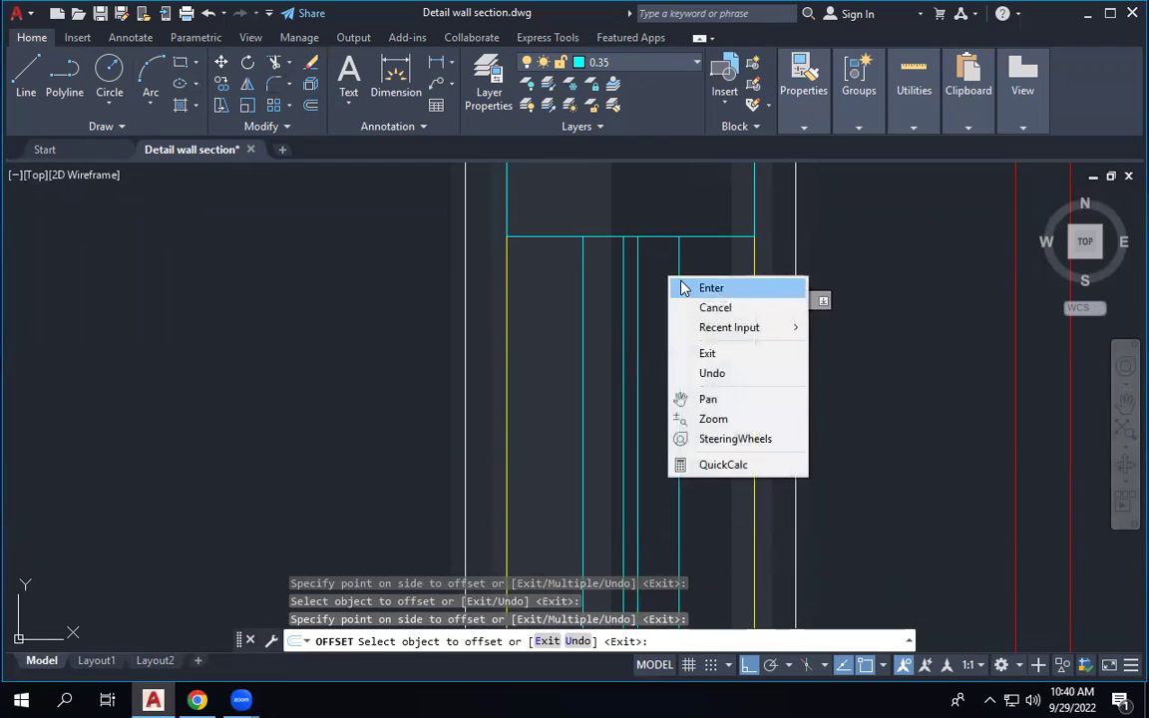
pyautogui.click(688, 287)
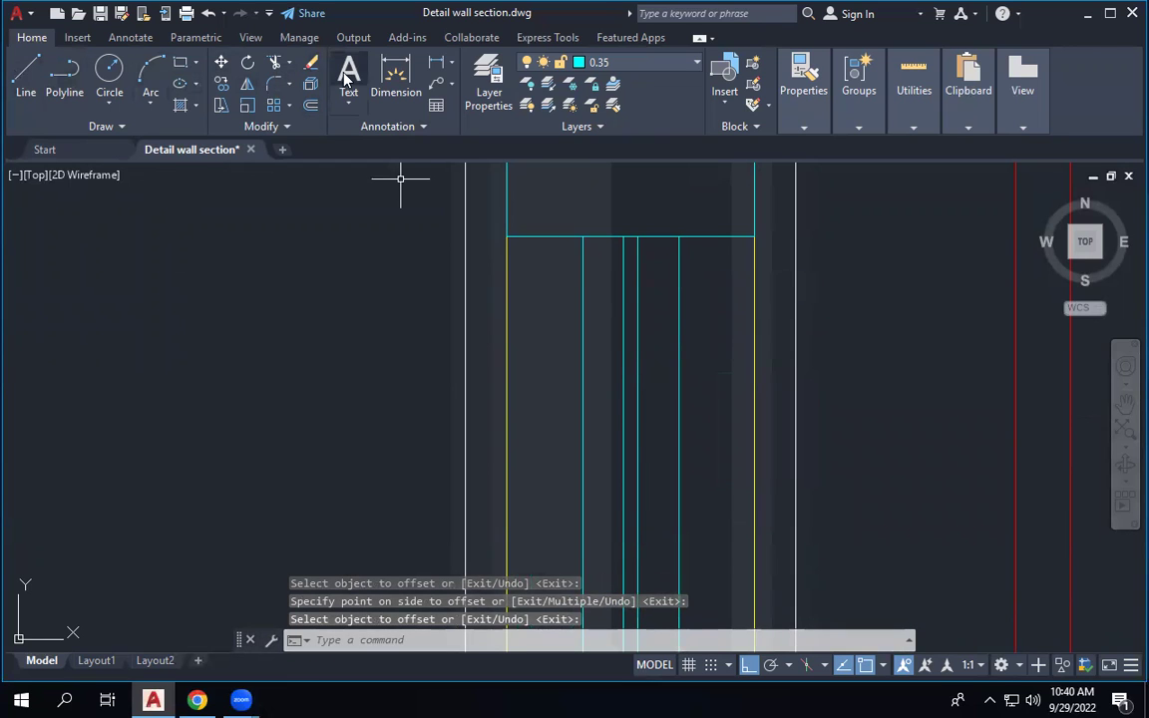
# Measure the overall spacing between the two outer offset lines at the window head with a temporary linear dimension.
pyautogui.click(396, 74)
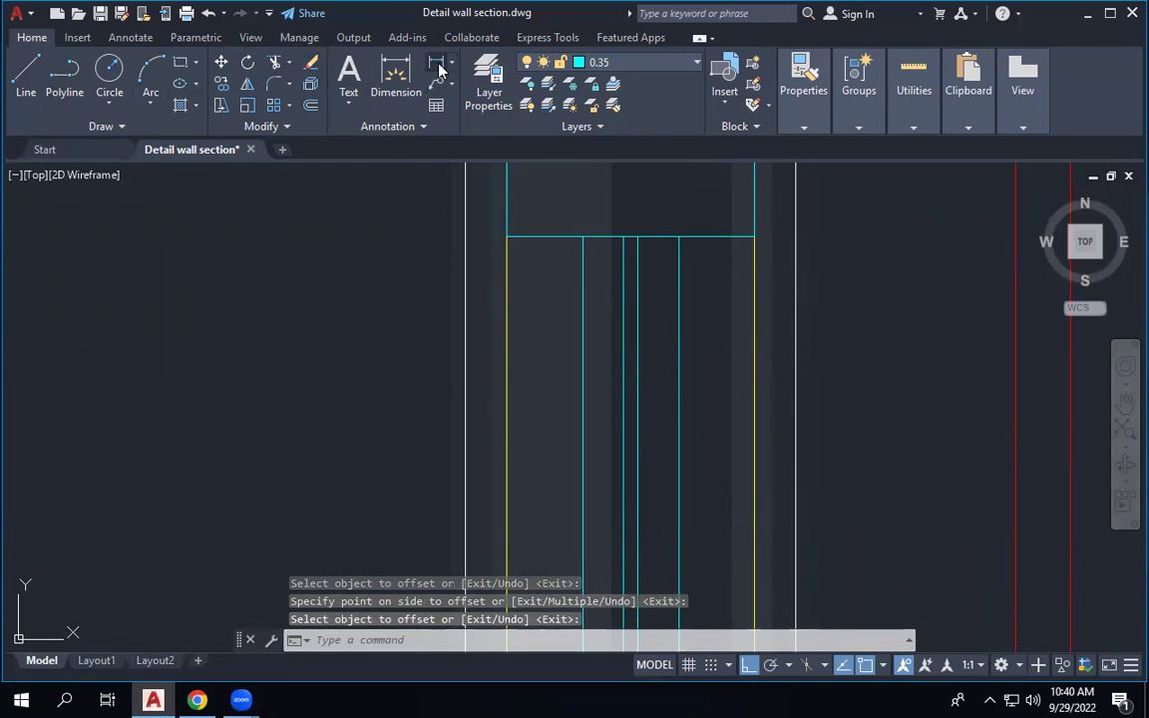
pyautogui.click(585, 235)
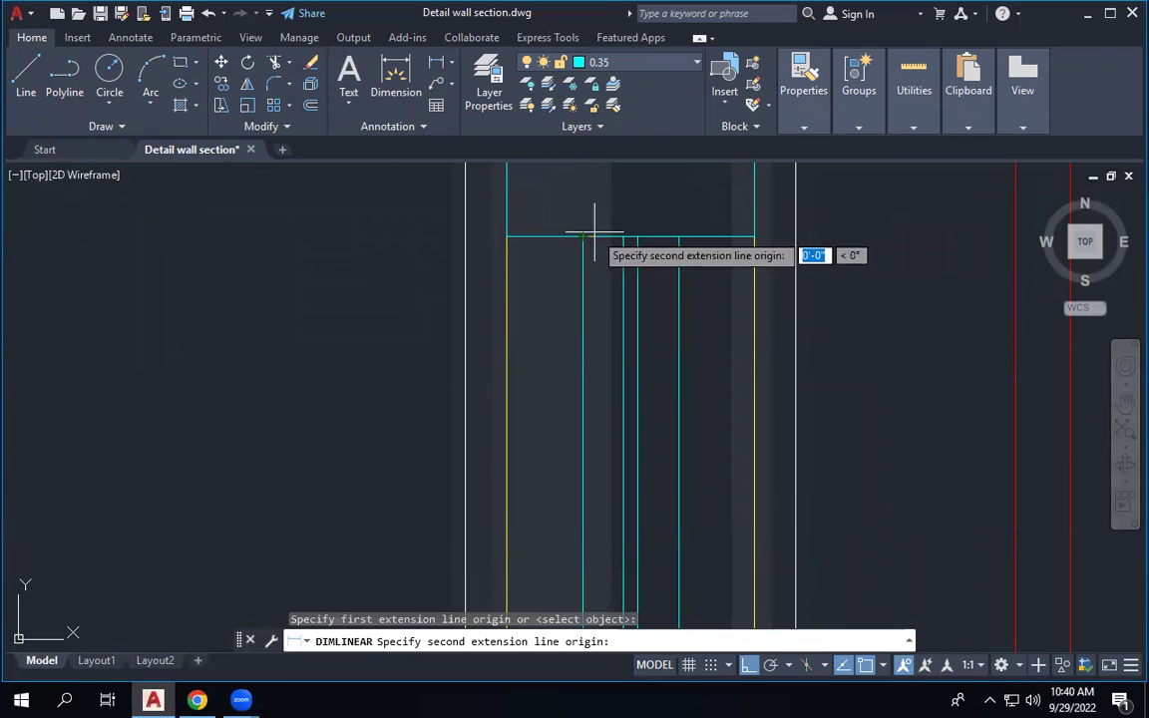
pyautogui.click(679, 236)
pyautogui.scroll(-3, 664, 279)
pyautogui.scroll(2, 664, 281)
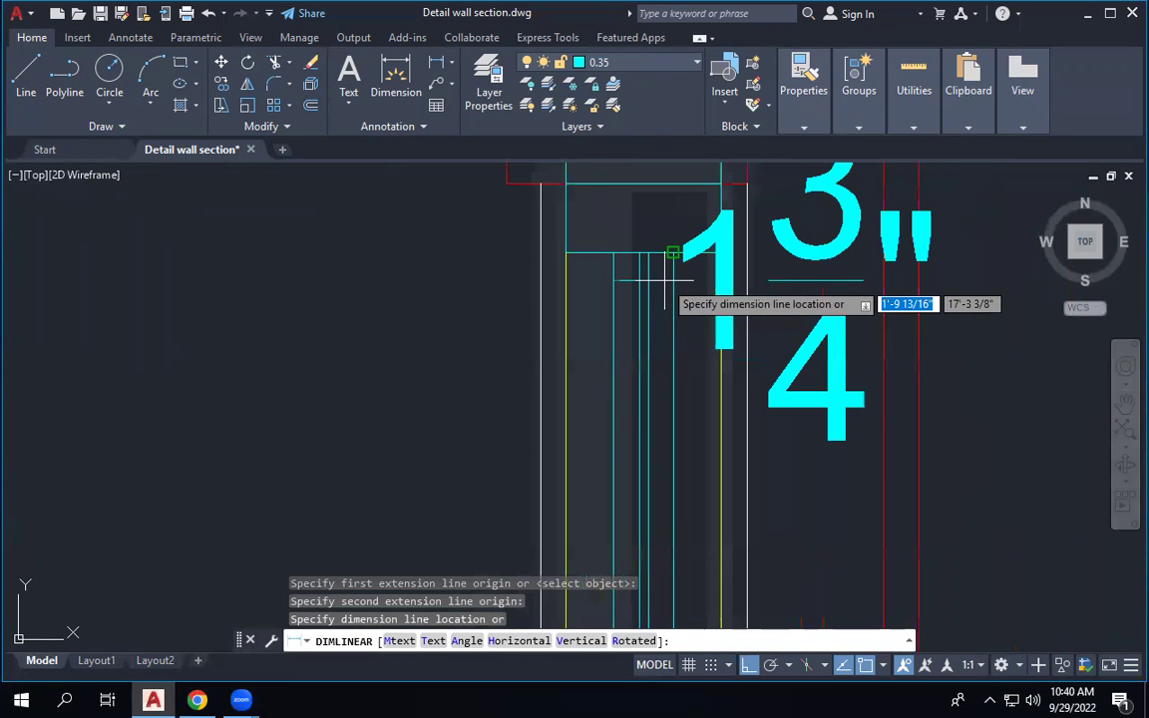
pyautogui.press('Escape')
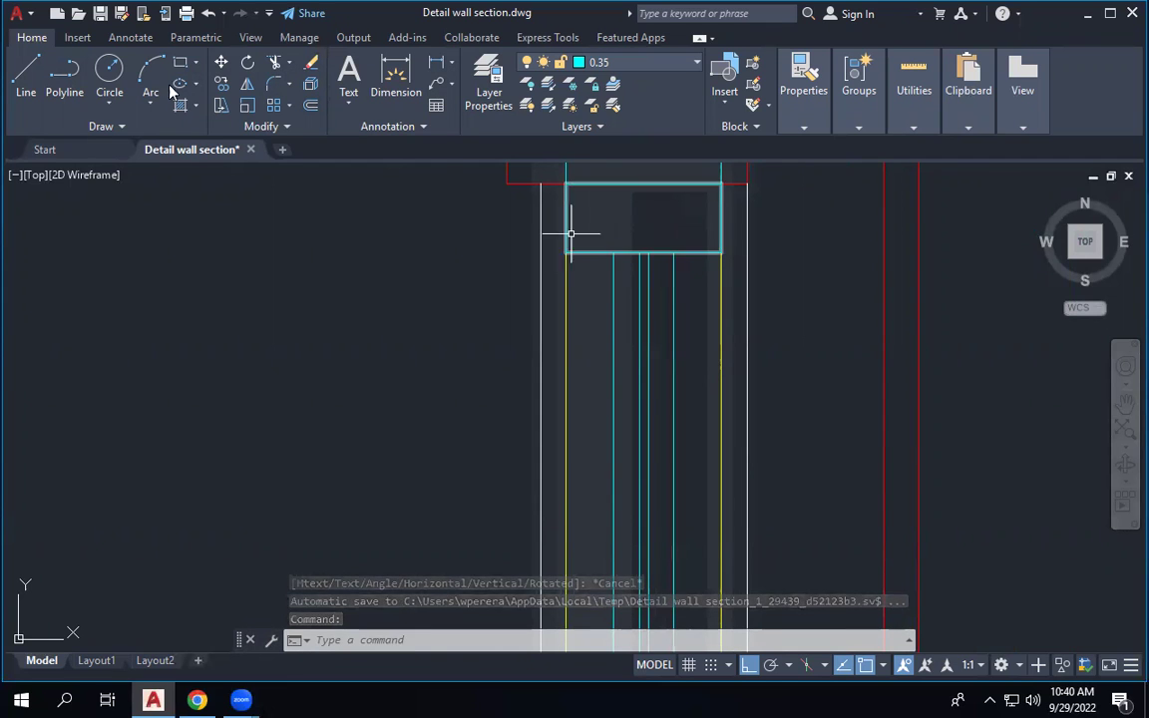
# Draw a short vertical line about 0.75" long between the two glass lines at the window head and erase it.
pyautogui.click(42, 68)
pyautogui.scroll(4, 628, 255)
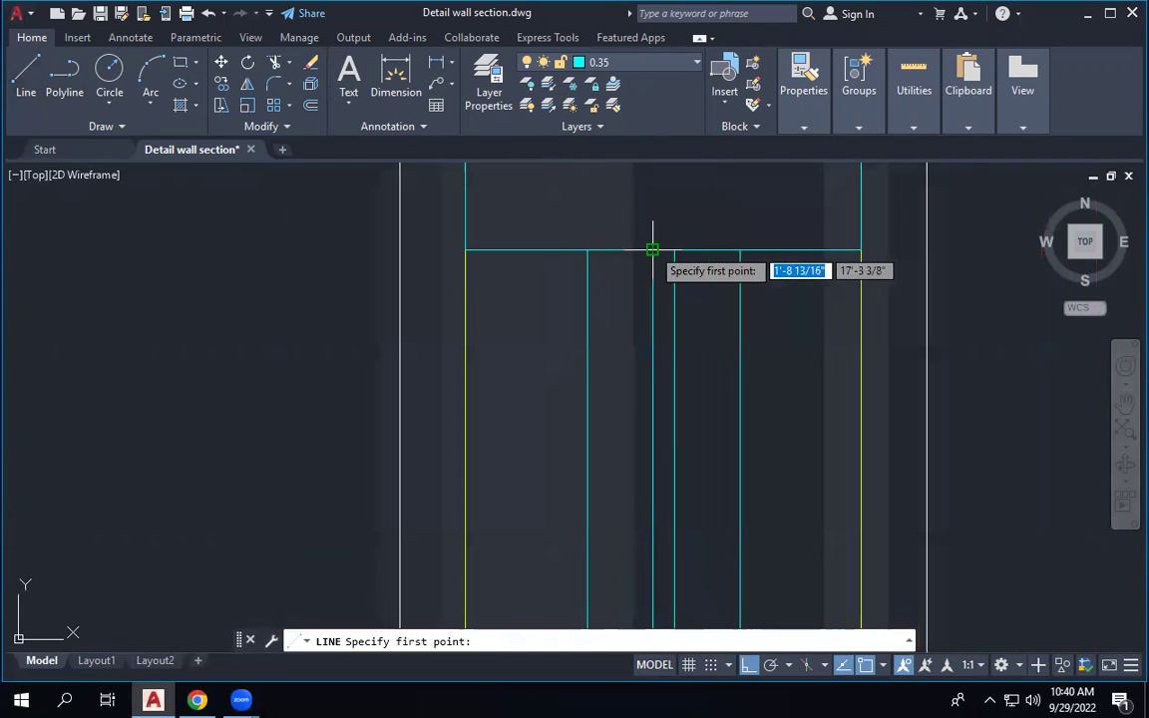
pyautogui.click(663, 249)
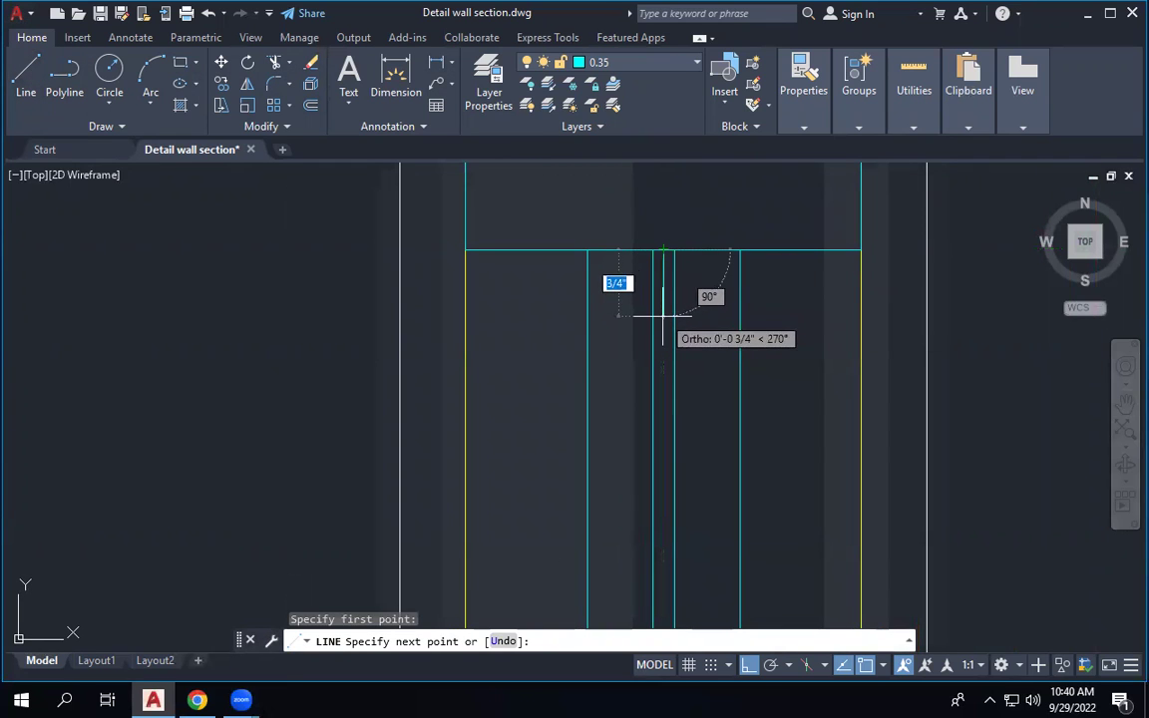
pyautogui.press('Escape')
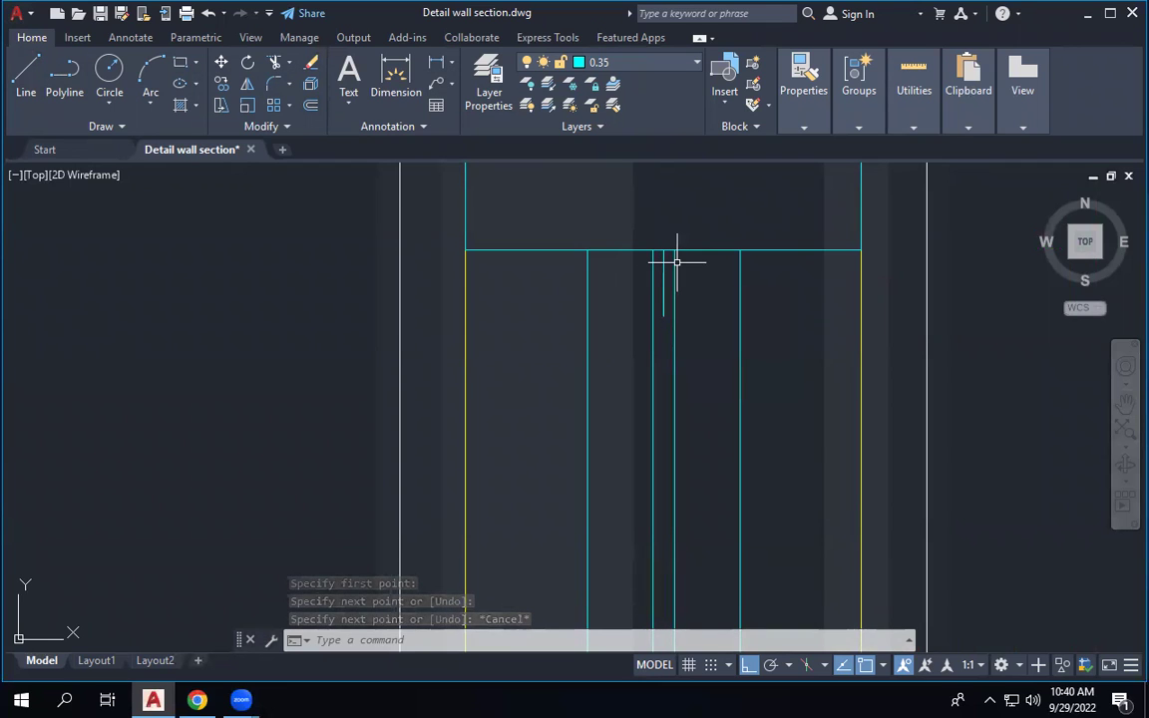
pyautogui.click(663, 264)
pyautogui.press('Delete')
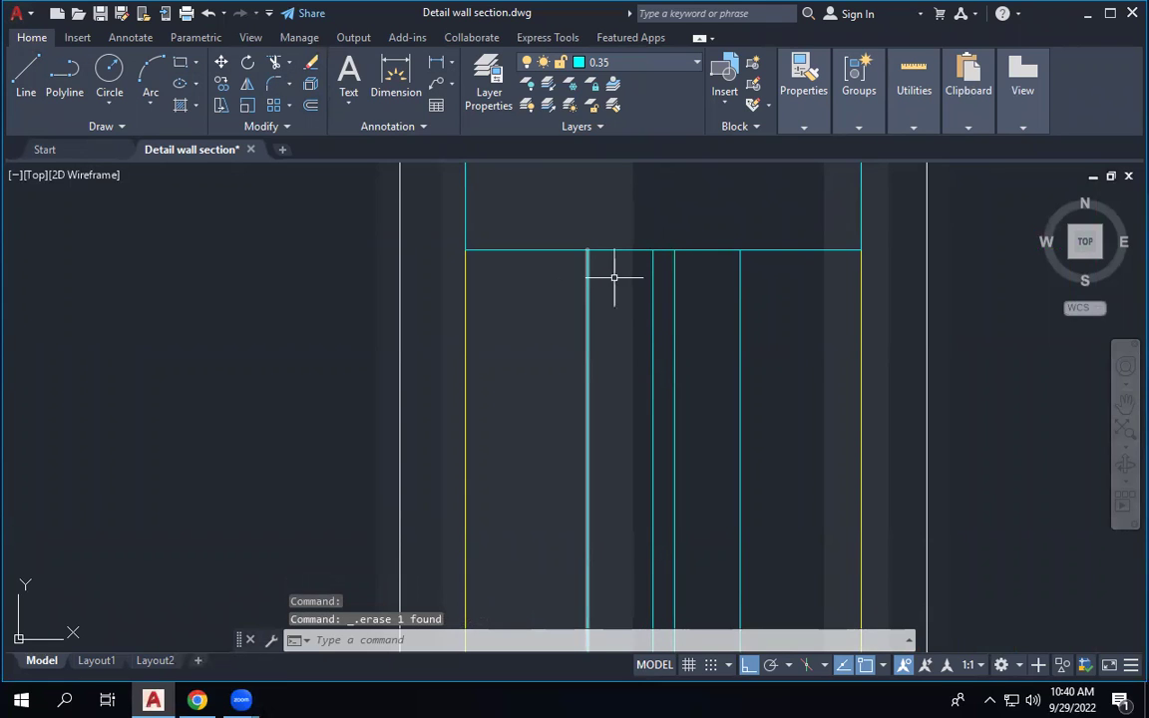
pyautogui.click(653, 265)
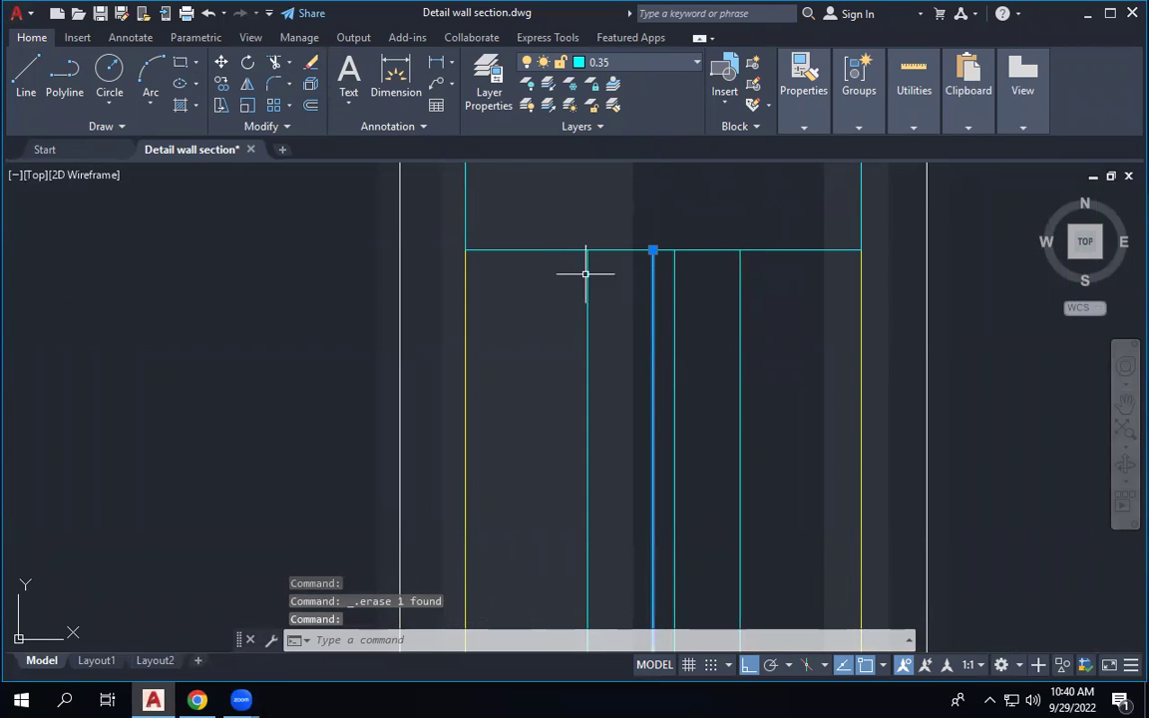
pyautogui.press('Escape')
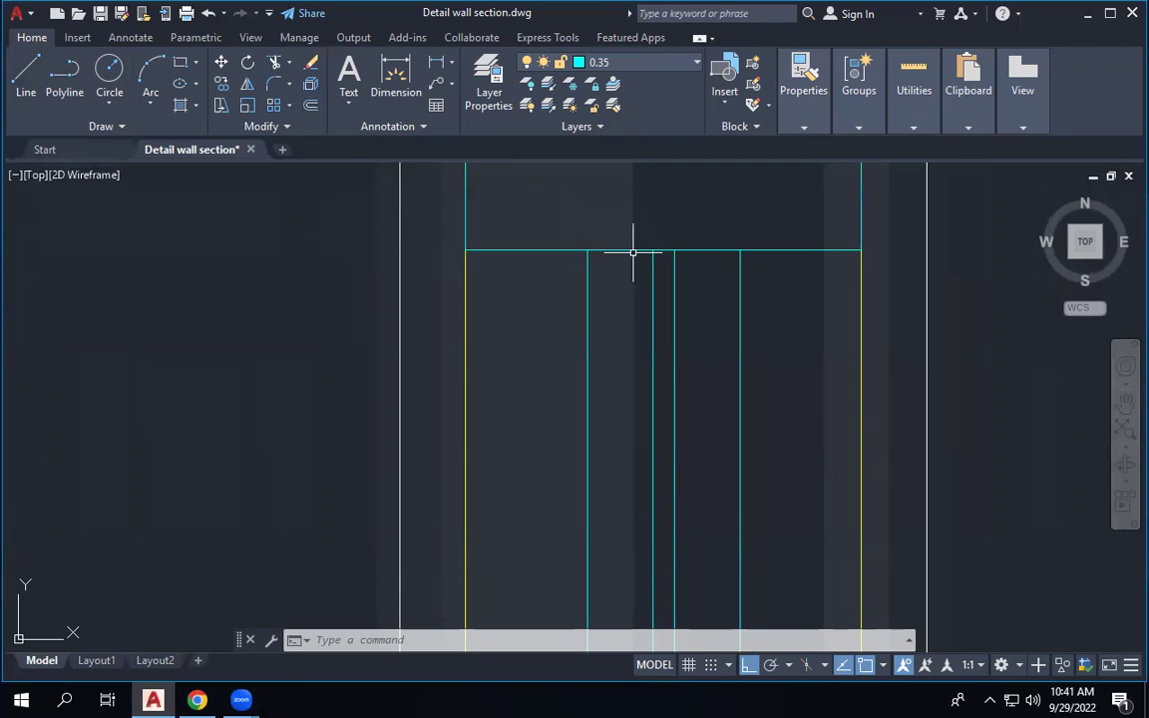
pyautogui.scroll(-4, 621, 190)
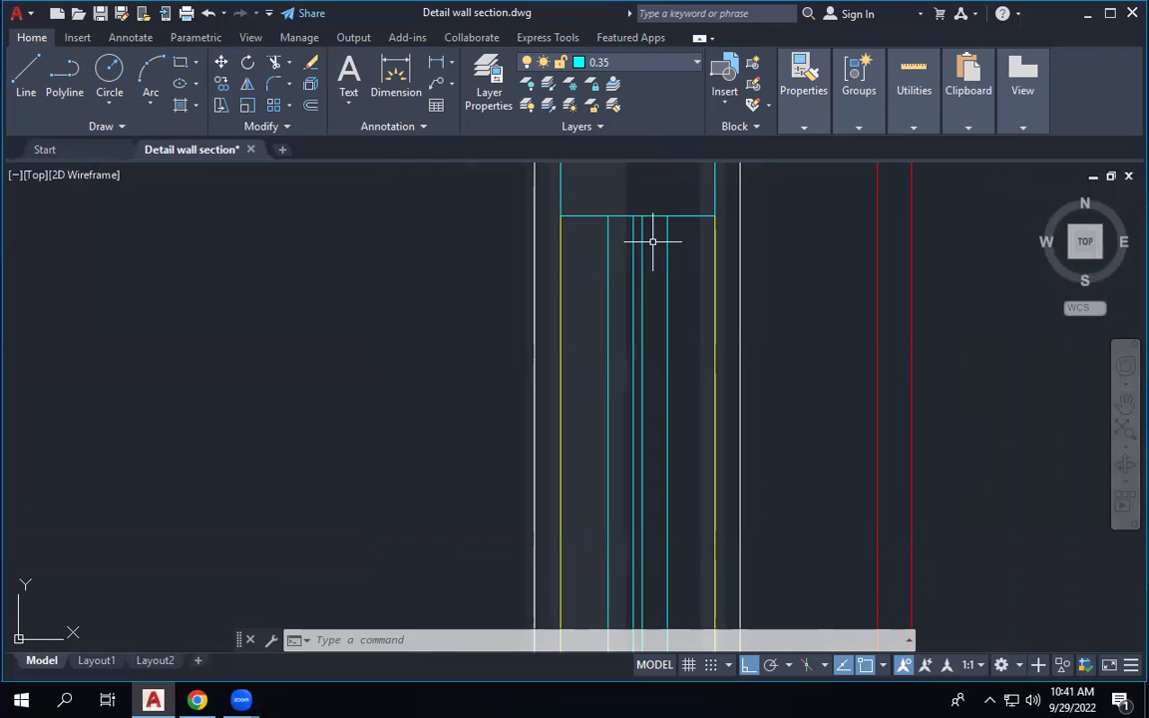
pyautogui.scroll(-5, 729, 255)
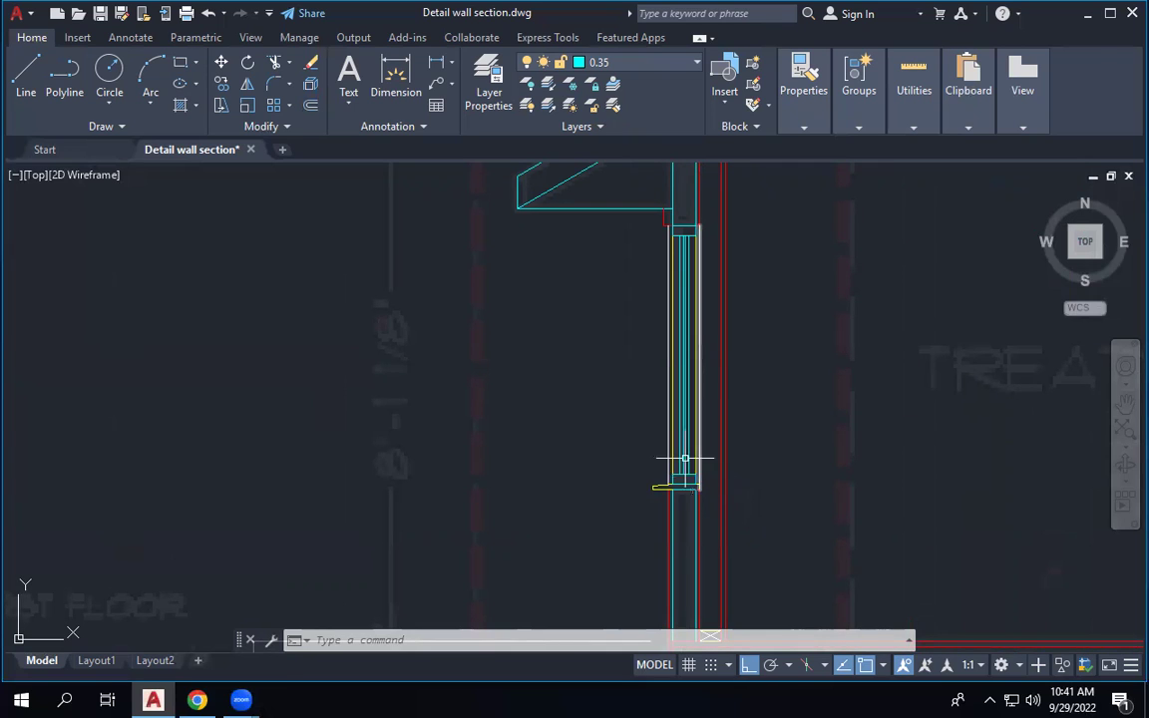
pyautogui.scroll(4, 679, 462)
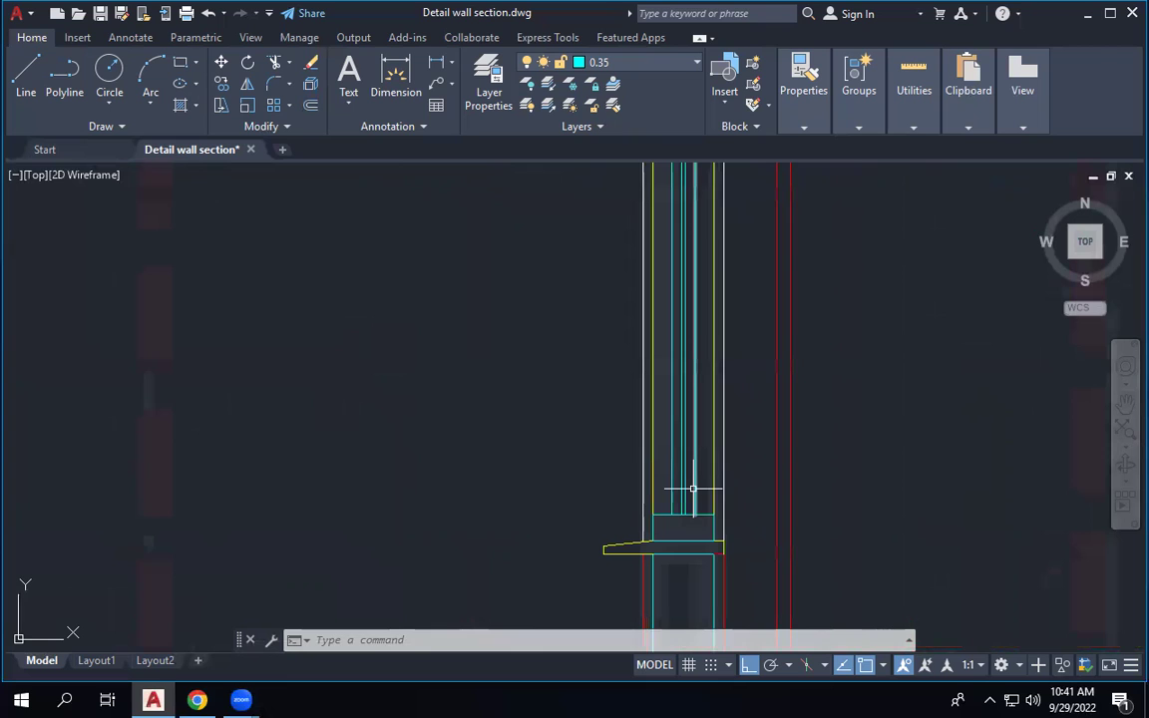
pyautogui.moveTo(693, 489)
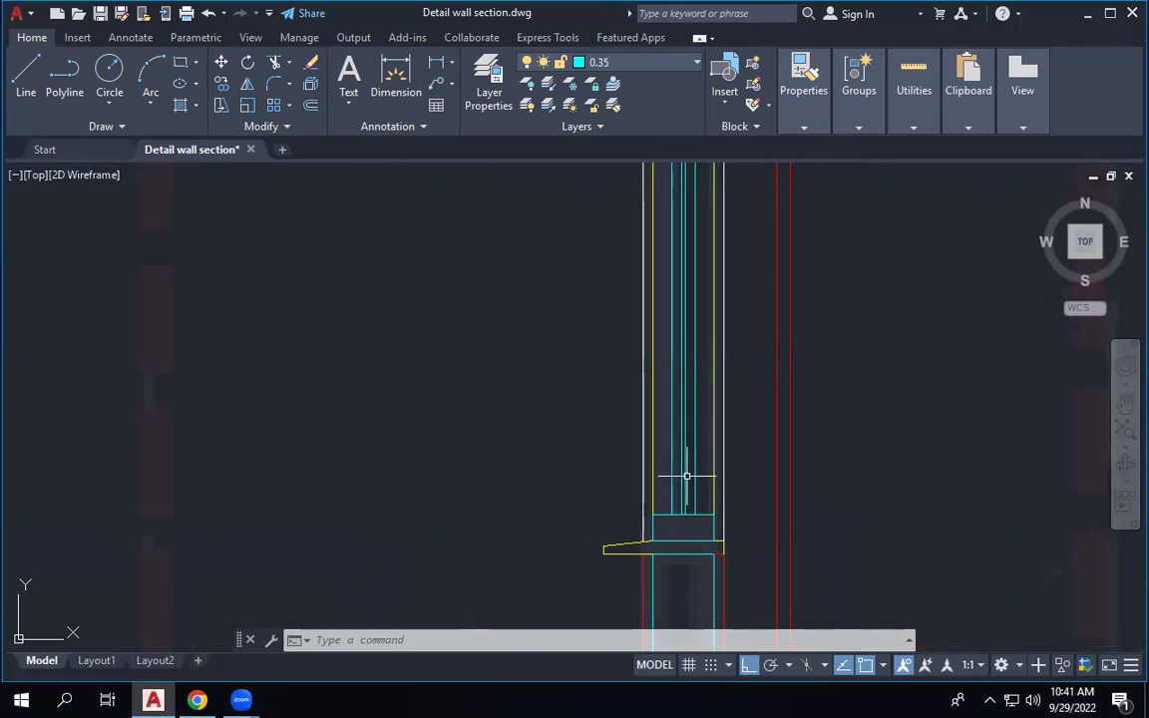
pyautogui.scroll(4, 685, 468)
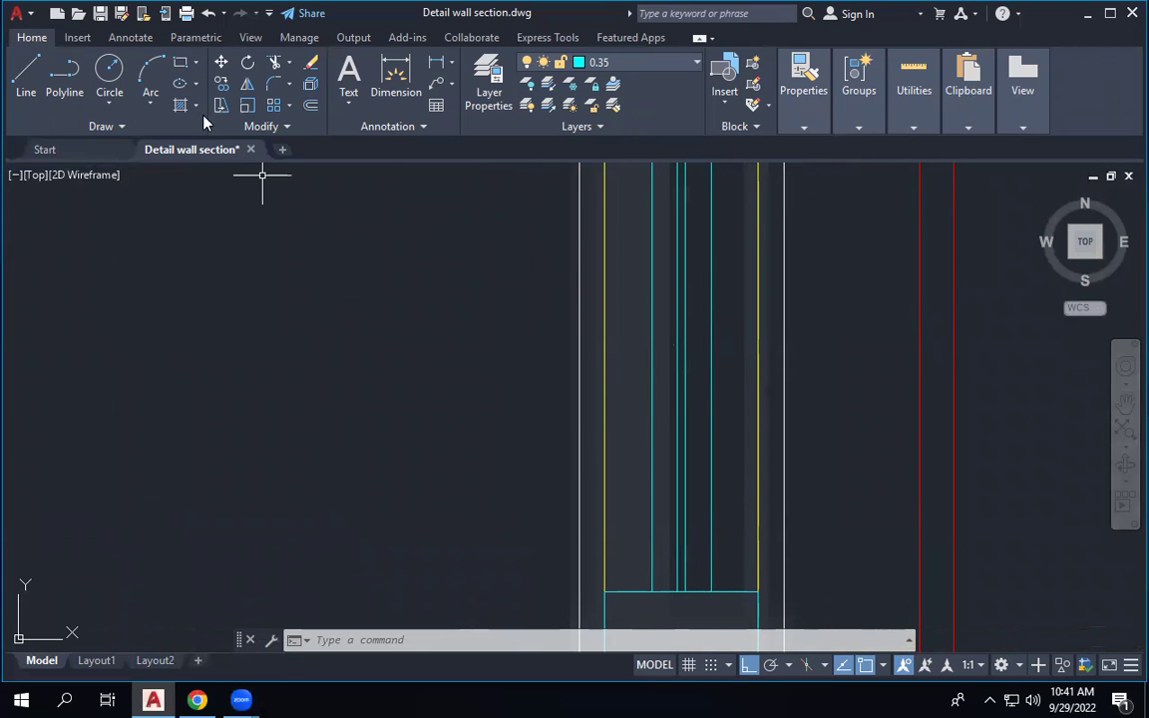
pyautogui.click(57, 85)
pyautogui.scroll(1, 698, 311)
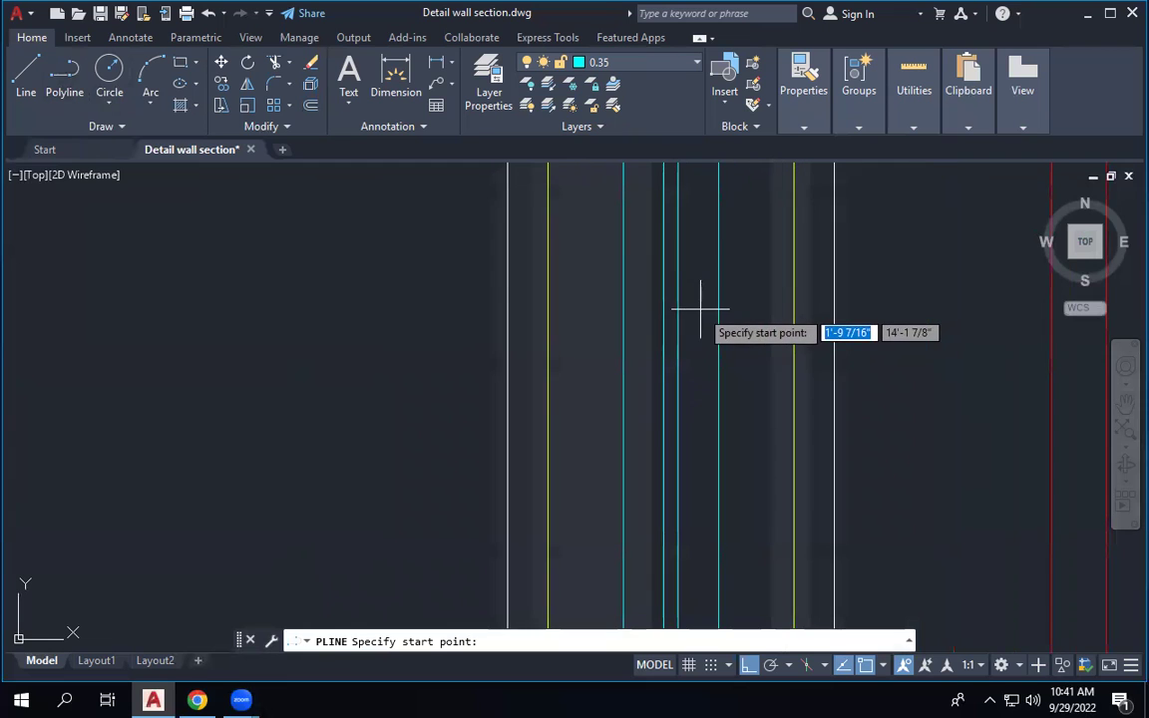
pyautogui.scroll(-3, 688, 392)
pyautogui.press('Escape')
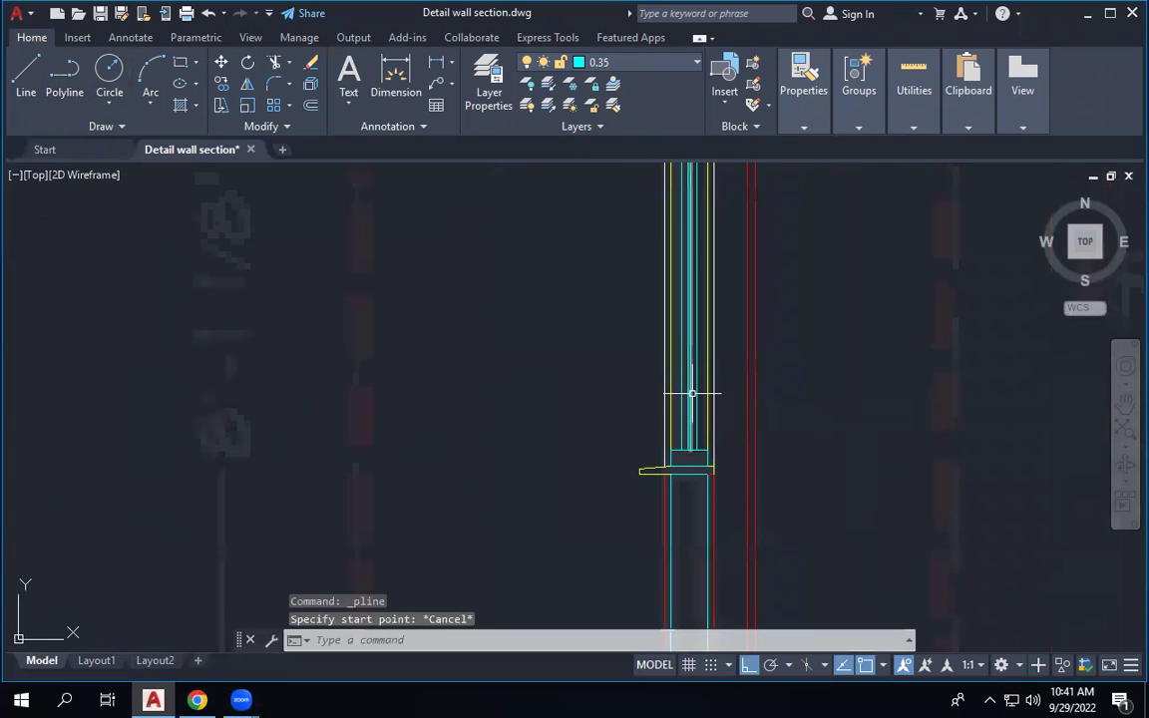
# Offset the window's head frame rectangle 2" outward.
pyautogui.scroll(-3, 687, 455)
pyautogui.scroll(5, 696, 300)
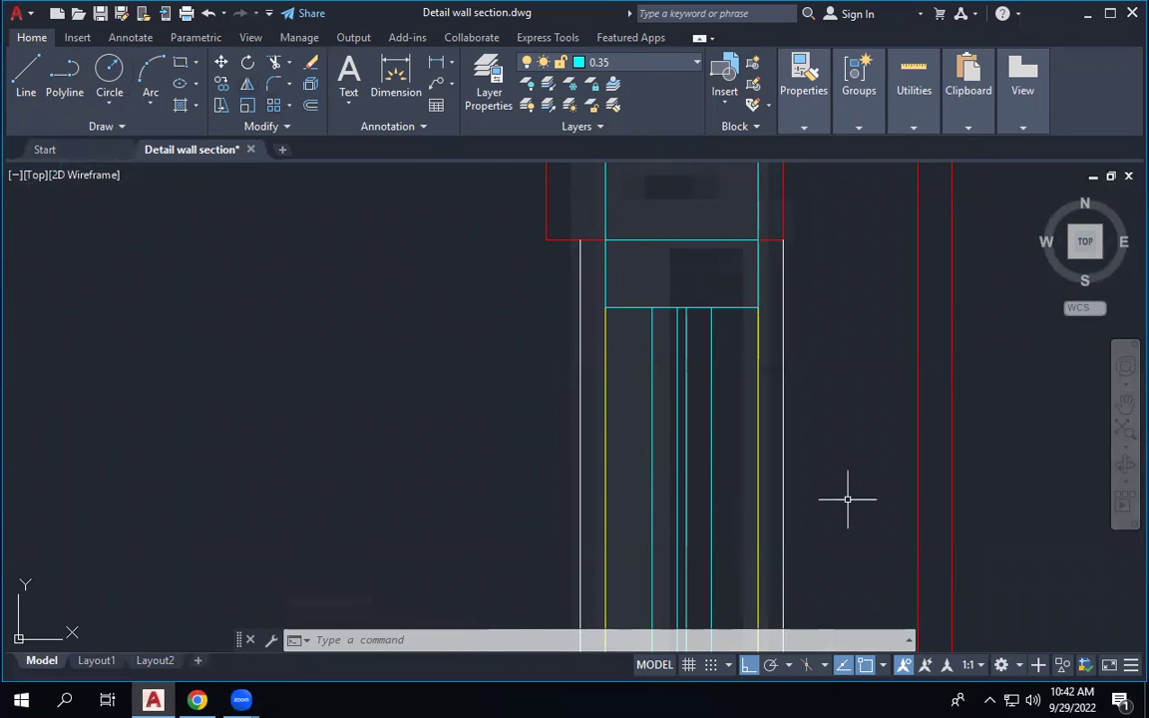
pyautogui.scroll(-3, 602, 295)
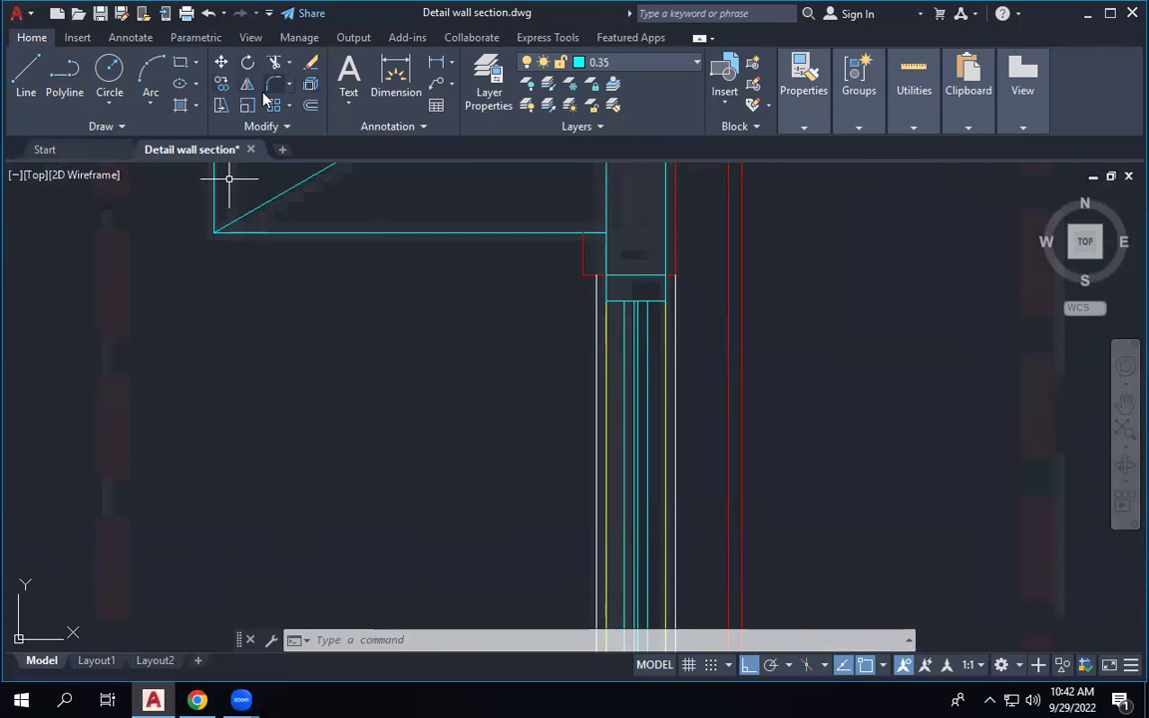
pyautogui.click(312, 105)
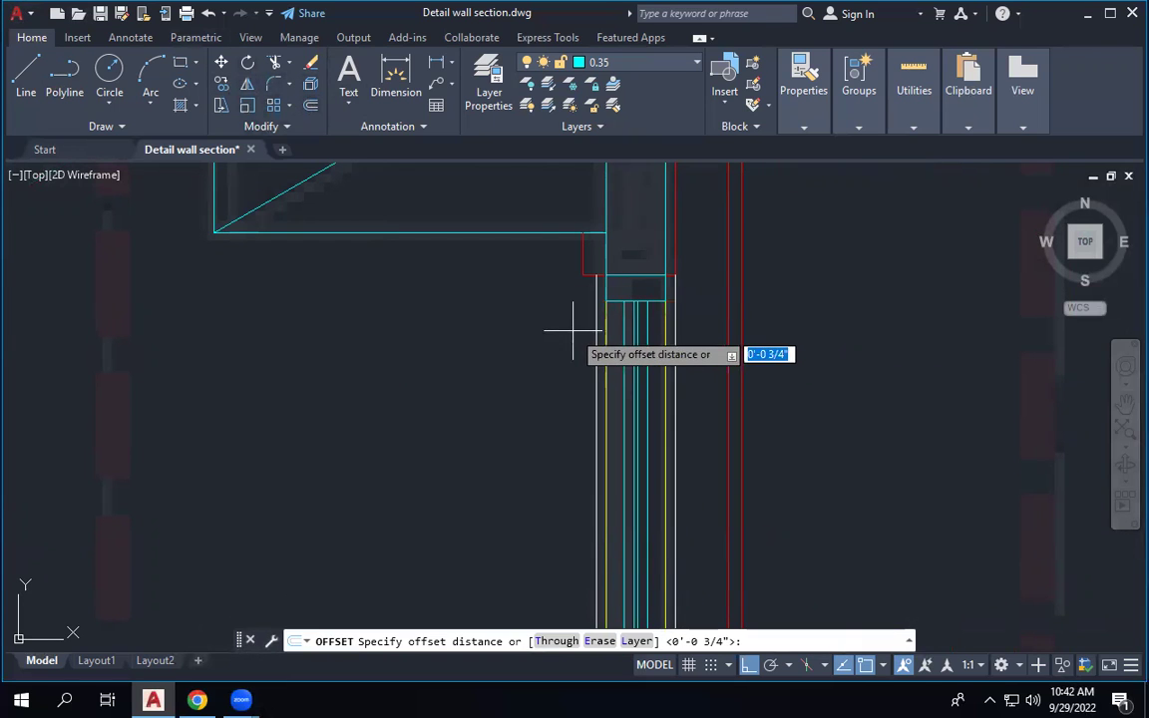
pyautogui.scroll(2, 573, 329)
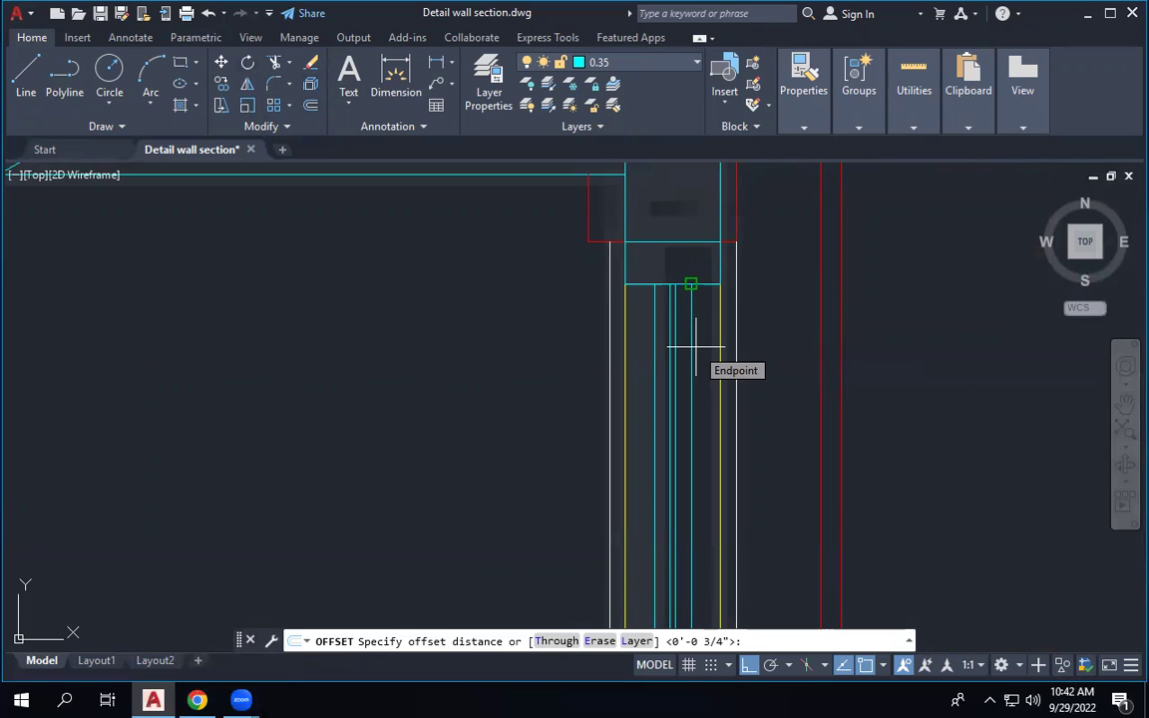
pyautogui.write('2')
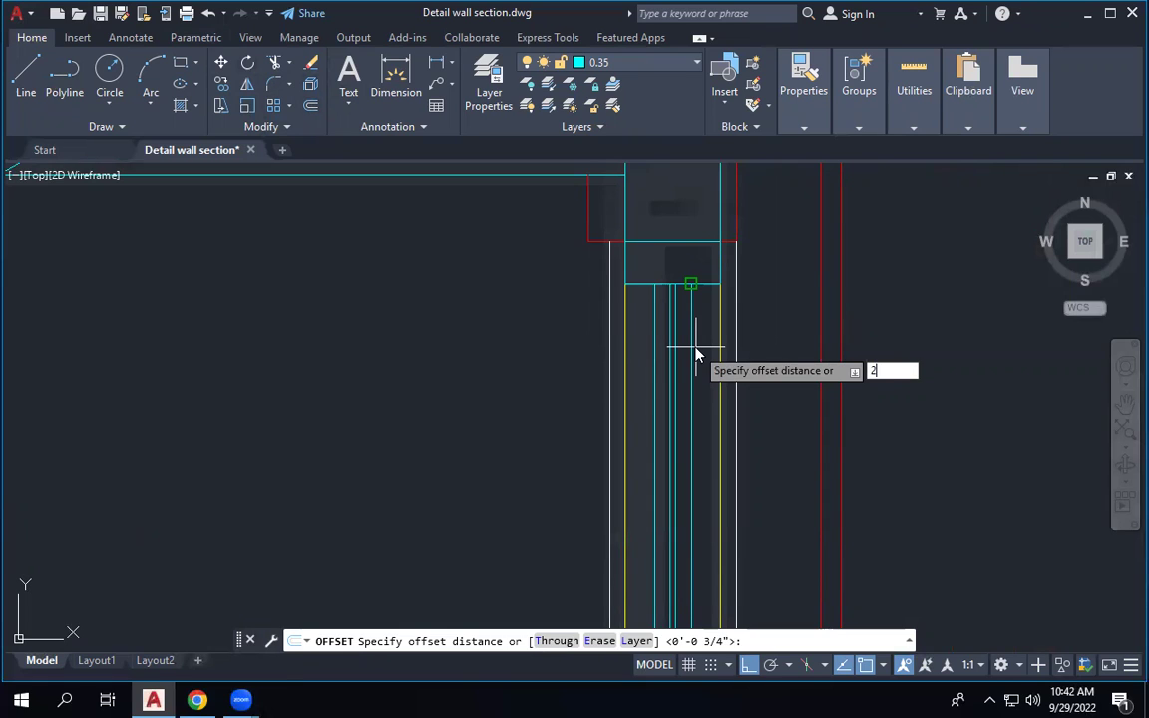
pyautogui.press('Return')
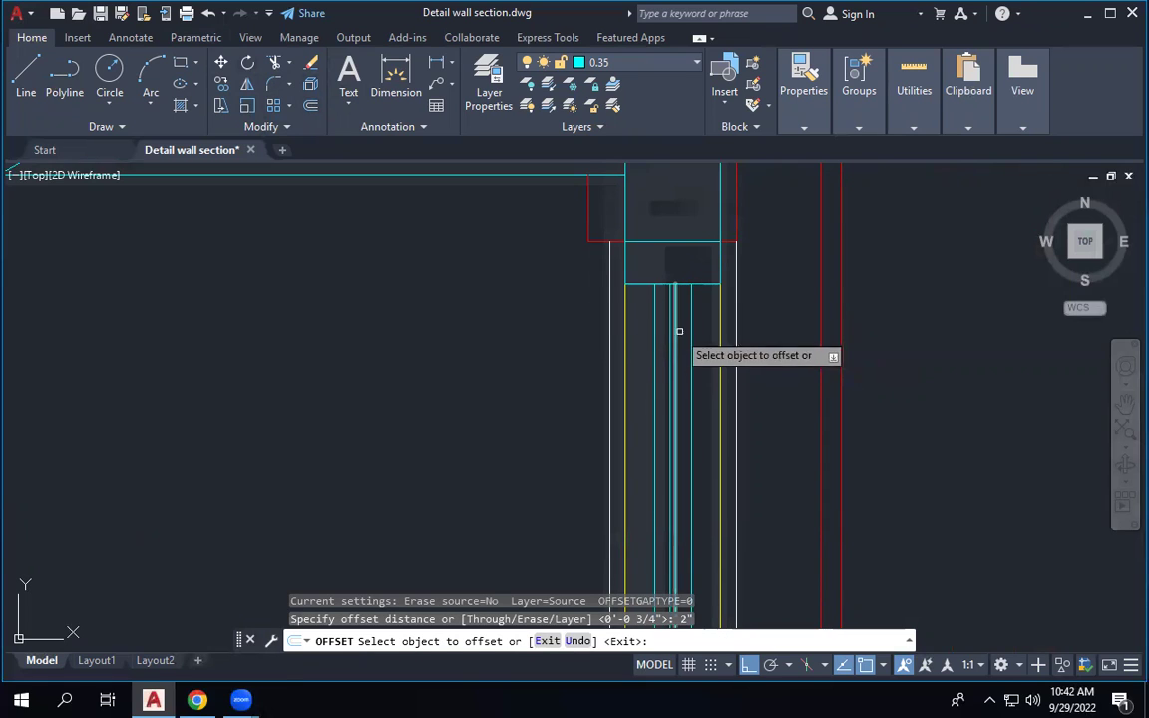
pyautogui.click(715, 284)
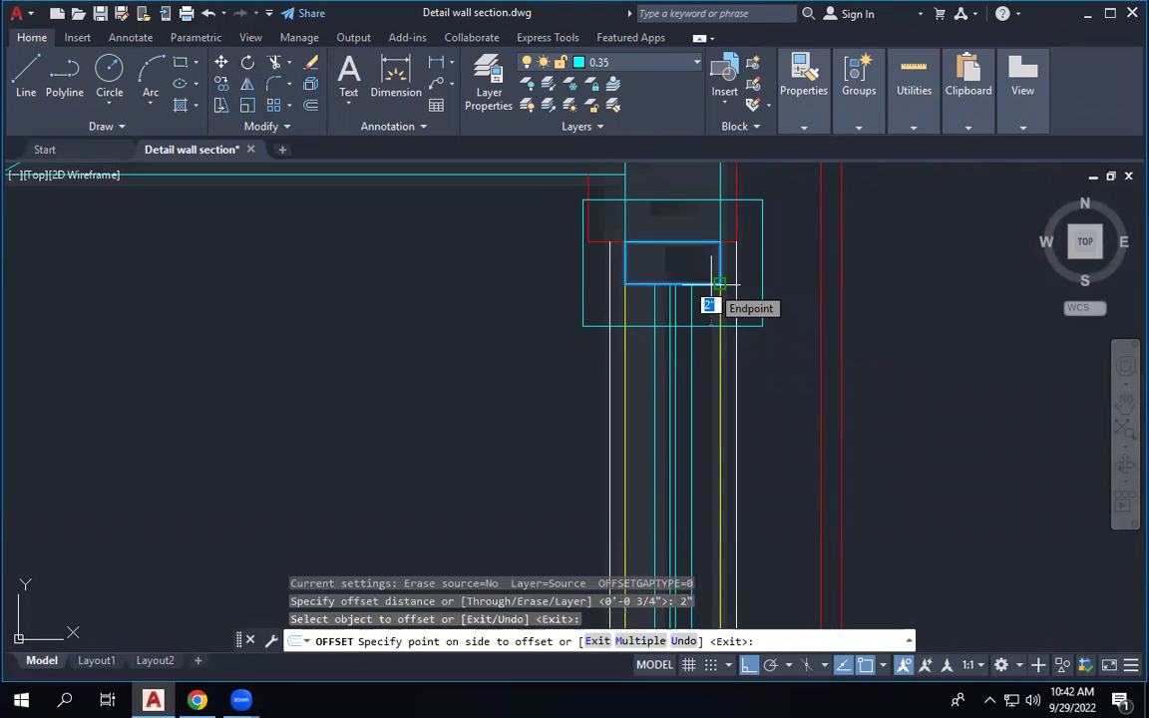
pyautogui.click(708, 297)
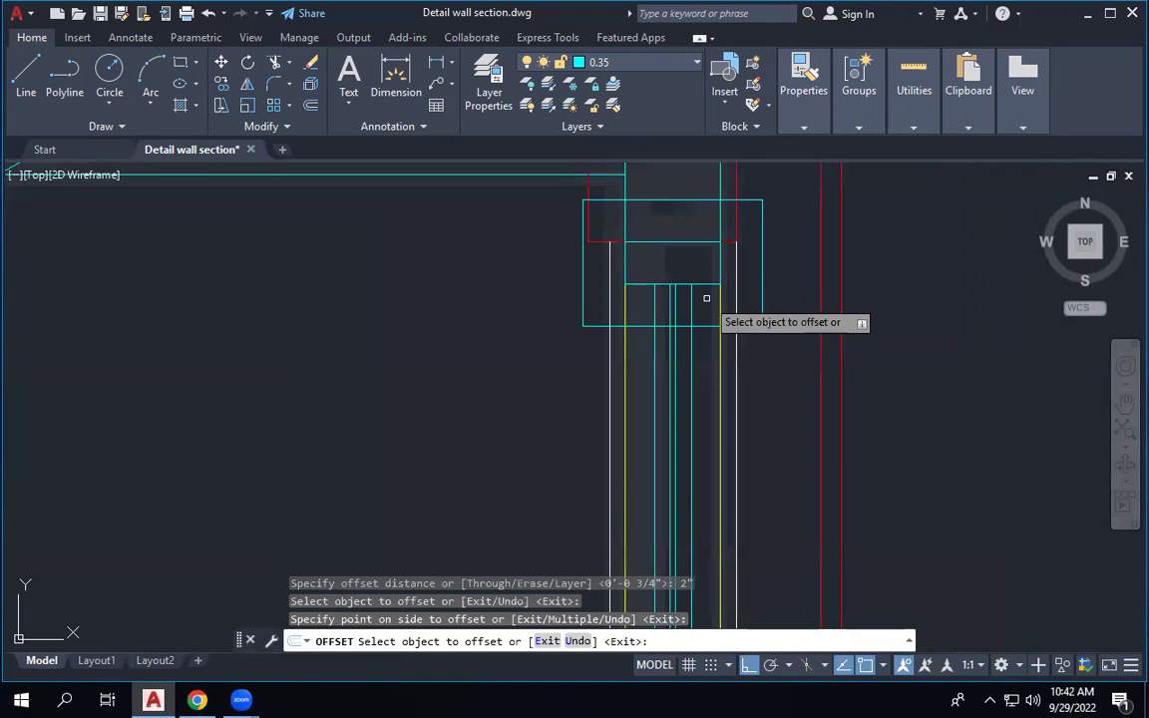
pyautogui.press('Escape')
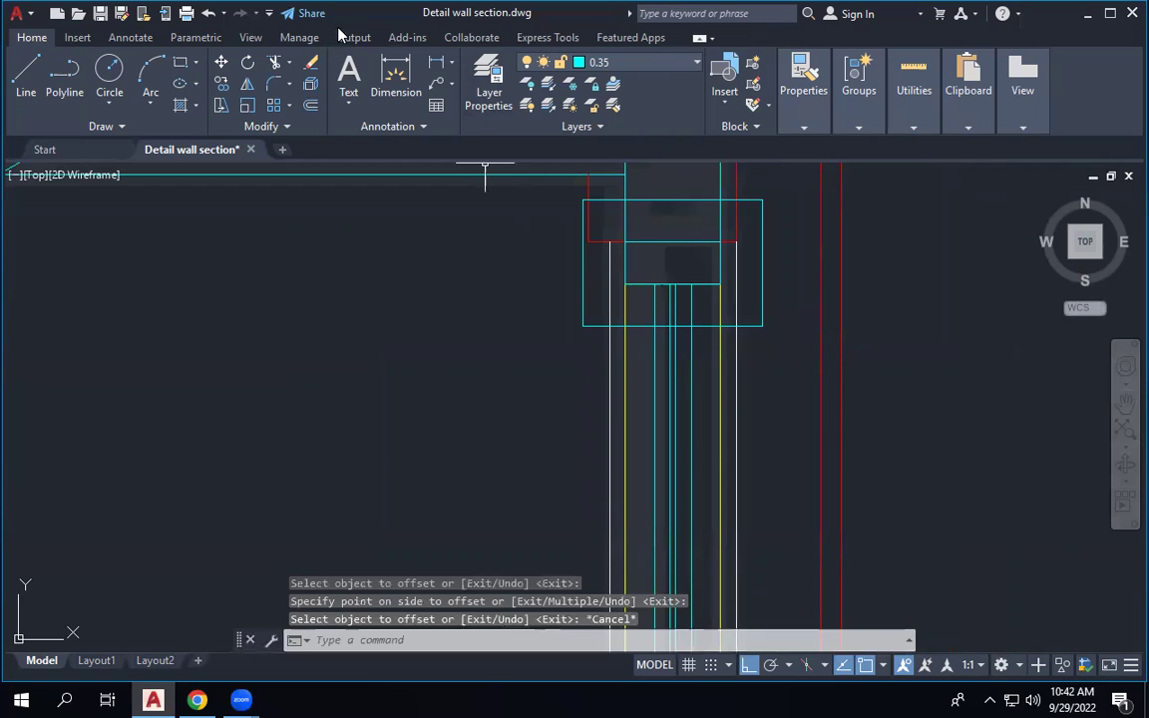
# Trim the offset's lower edge outside the sash lines and the glass lines above it, and erase the leftover outline around the head.
pyautogui.click(310, 105)
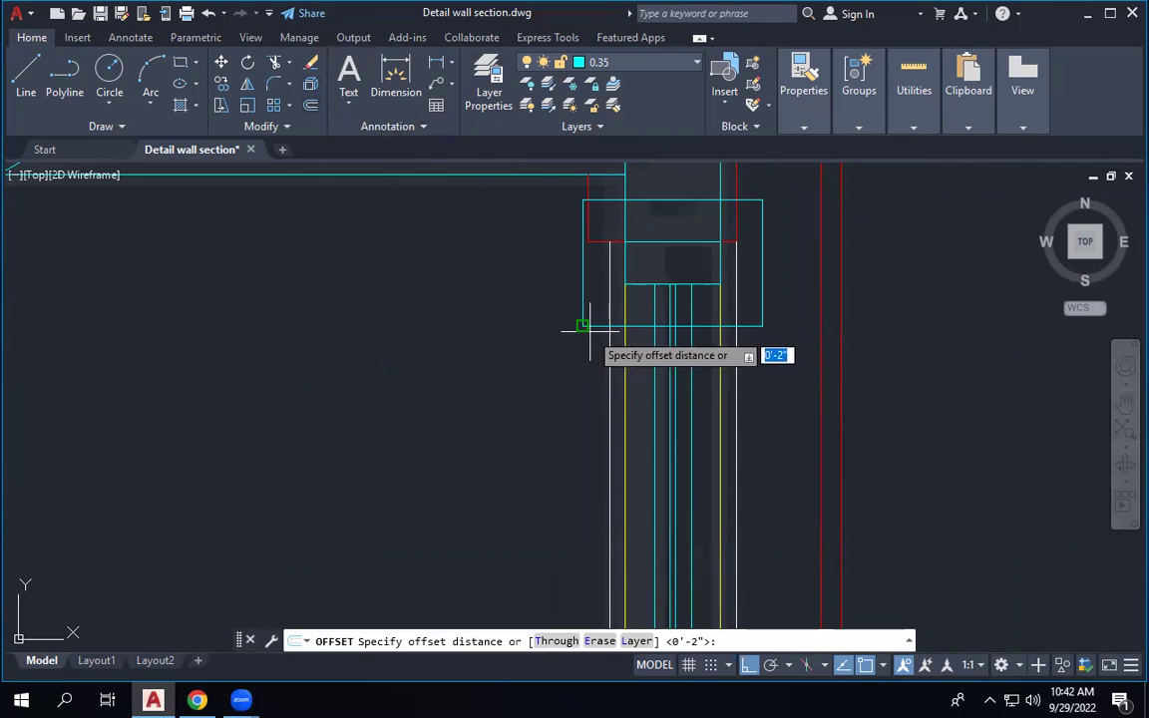
pyautogui.click(273, 65)
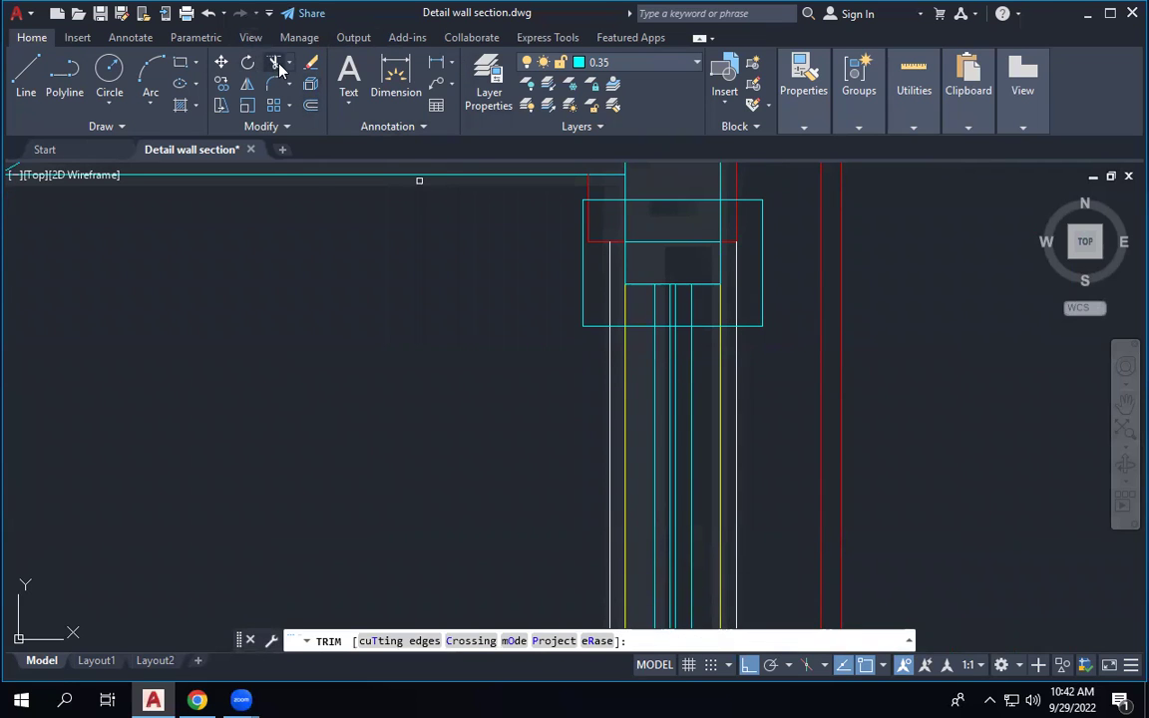
pyautogui.scroll(4, 692, 340)
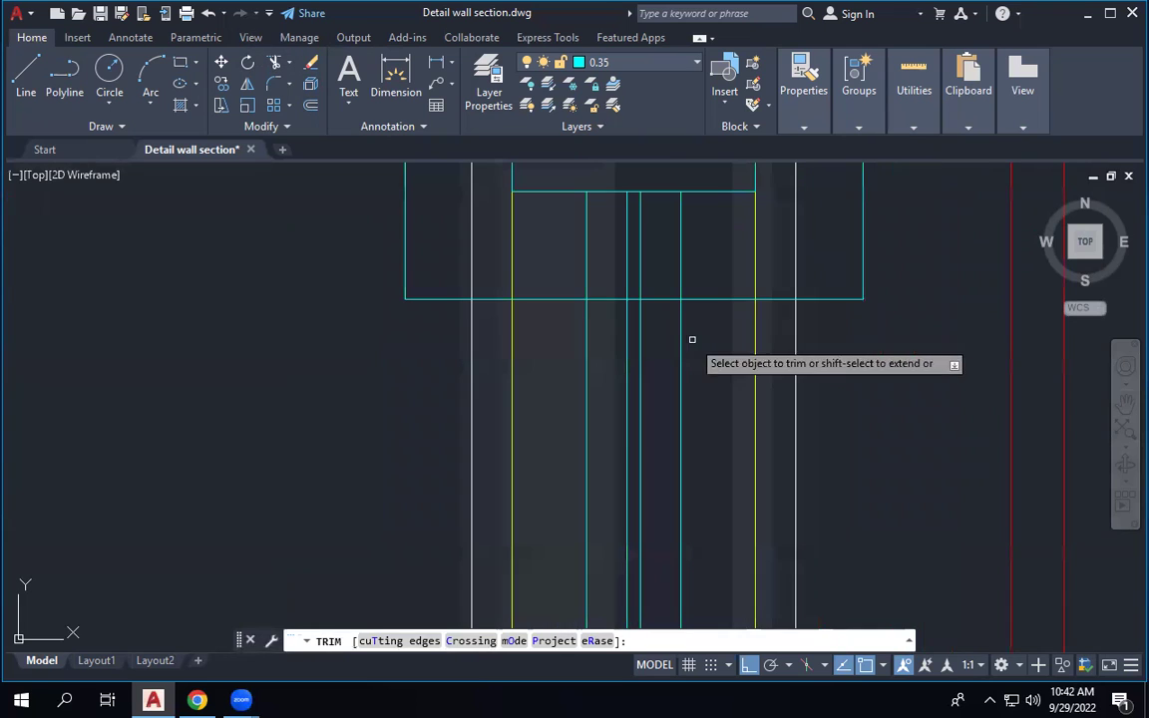
pyautogui.click(567, 299)
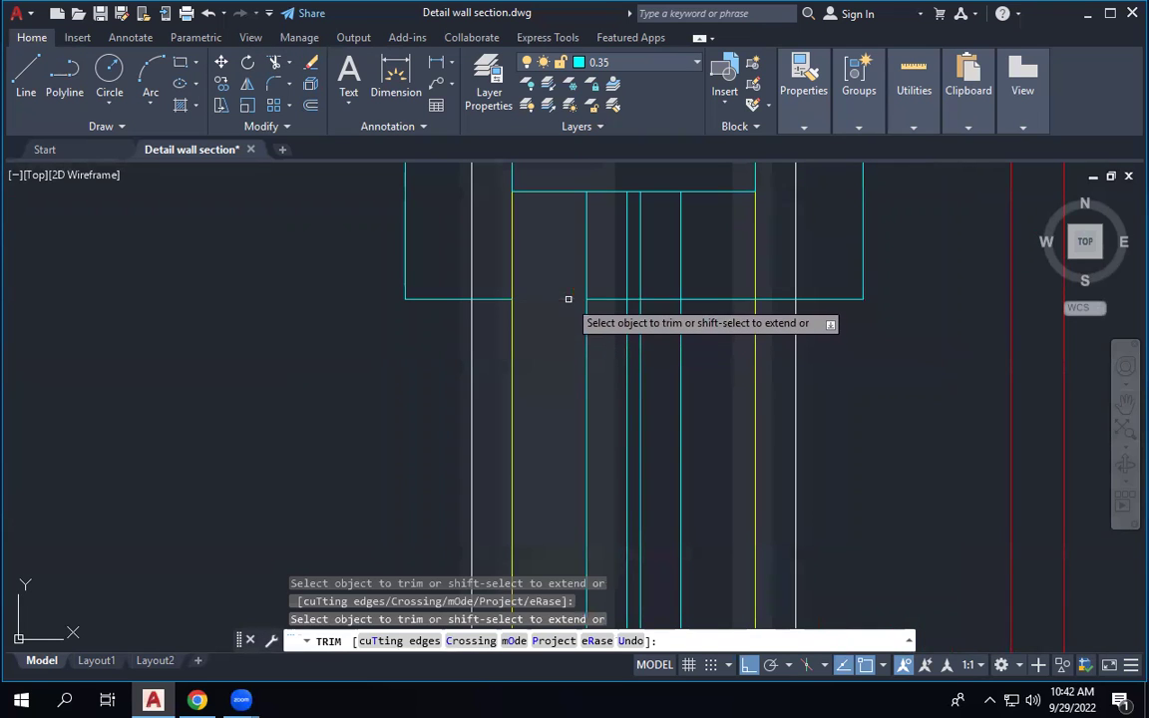
pyautogui.click(703, 298)
pyautogui.scroll(-4, 705, 341)
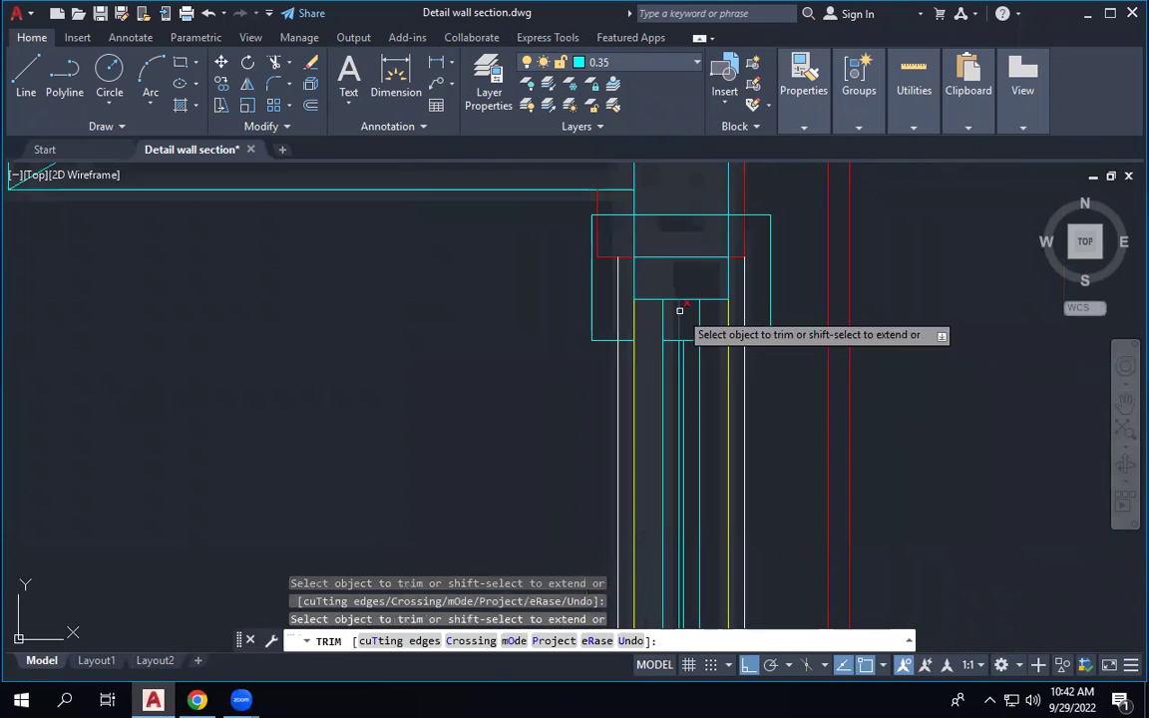
pyautogui.press('Escape')
pyautogui.press('Escape')
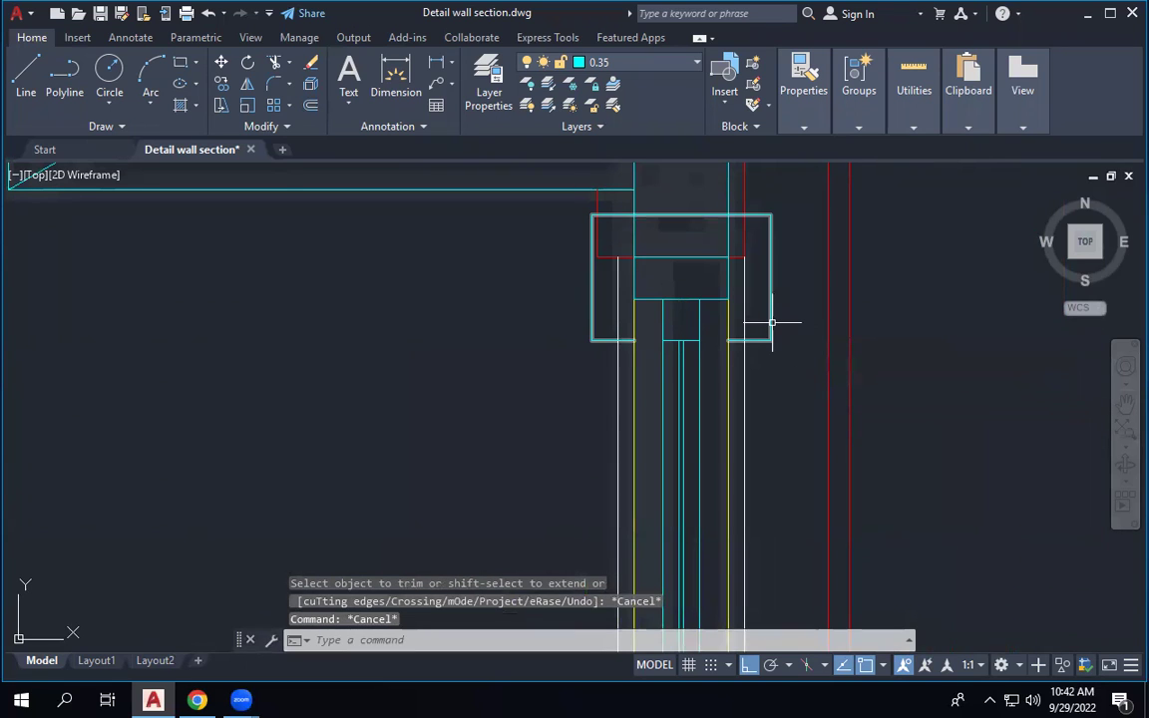
pyautogui.click(770, 323)
pyautogui.press('Delete')
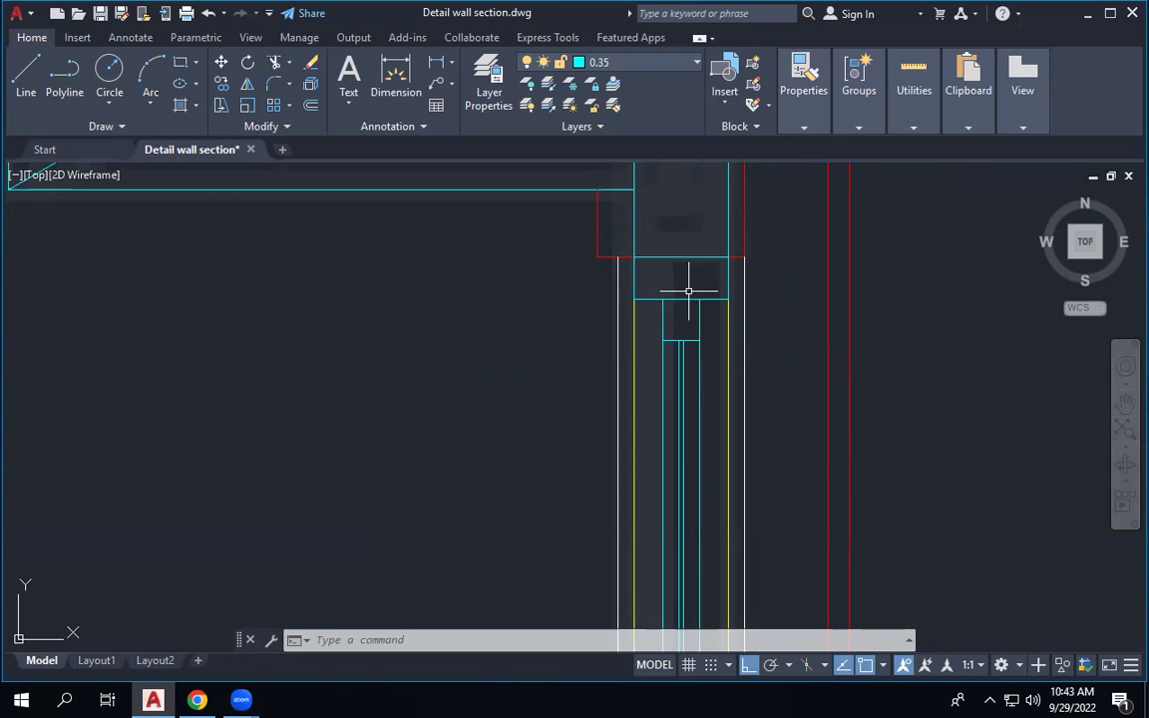
# Offset the sill frame rectangle 2" outward above the sloped window sill.
pyautogui.scroll(-4, 667, 280)
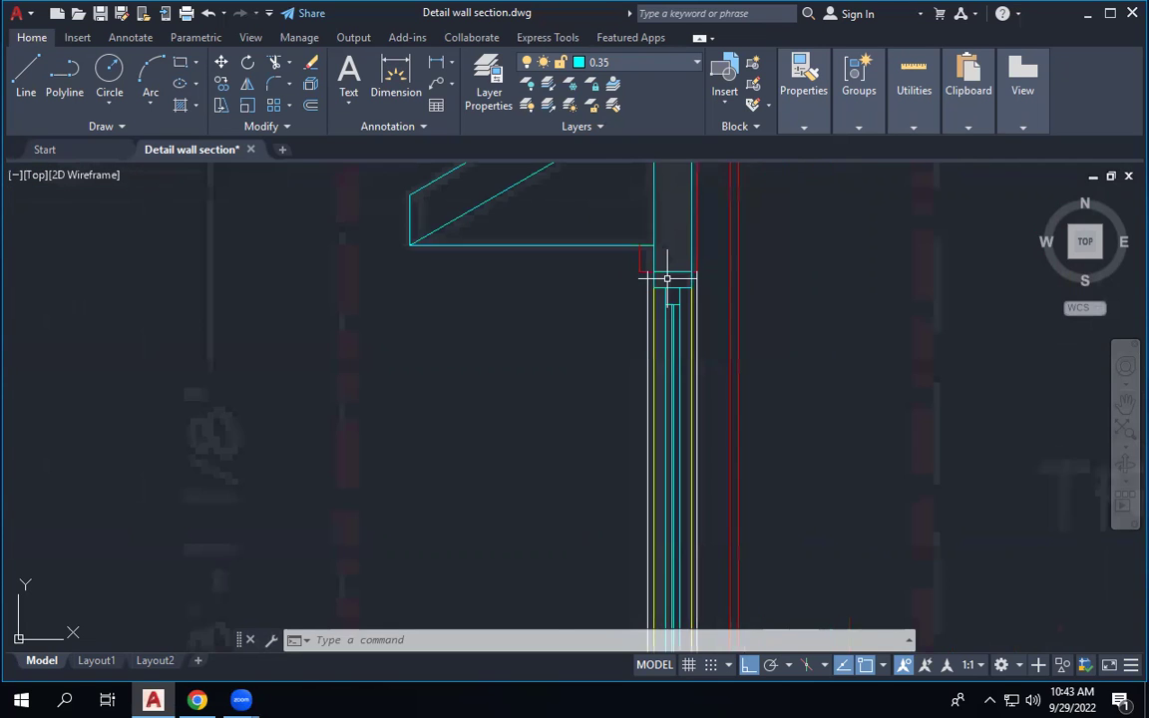
pyautogui.scroll(5, 663, 359)
pyautogui.scroll(4, 680, 339)
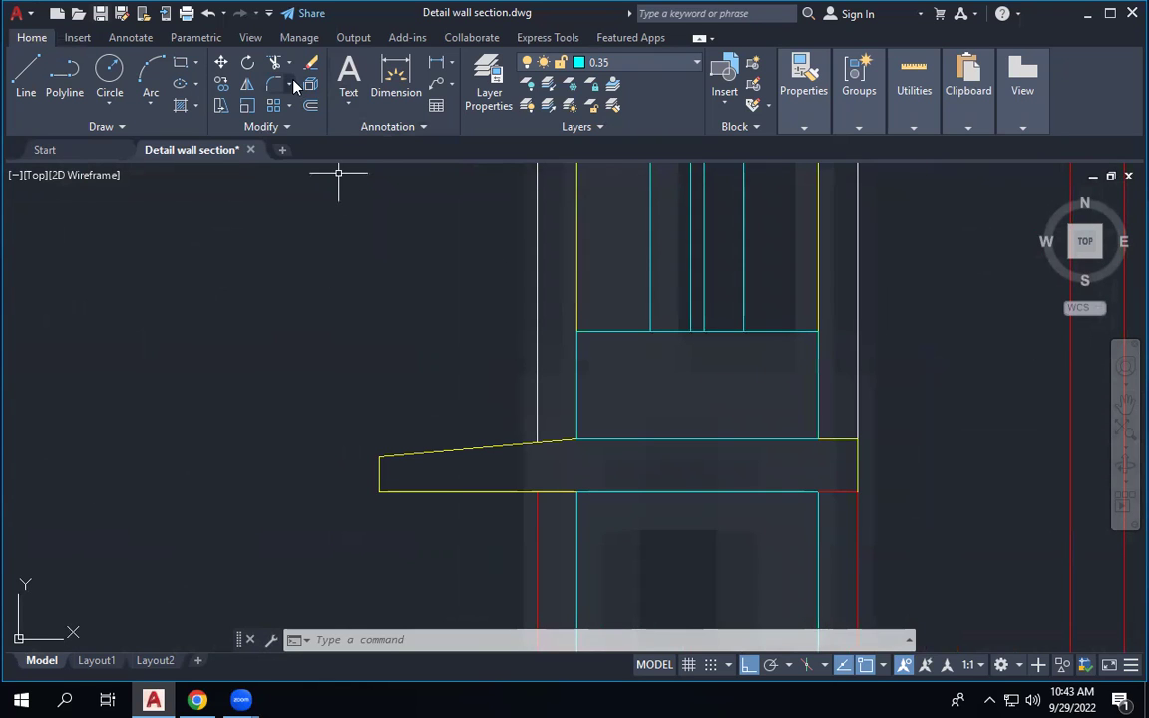
pyautogui.click(311, 105)
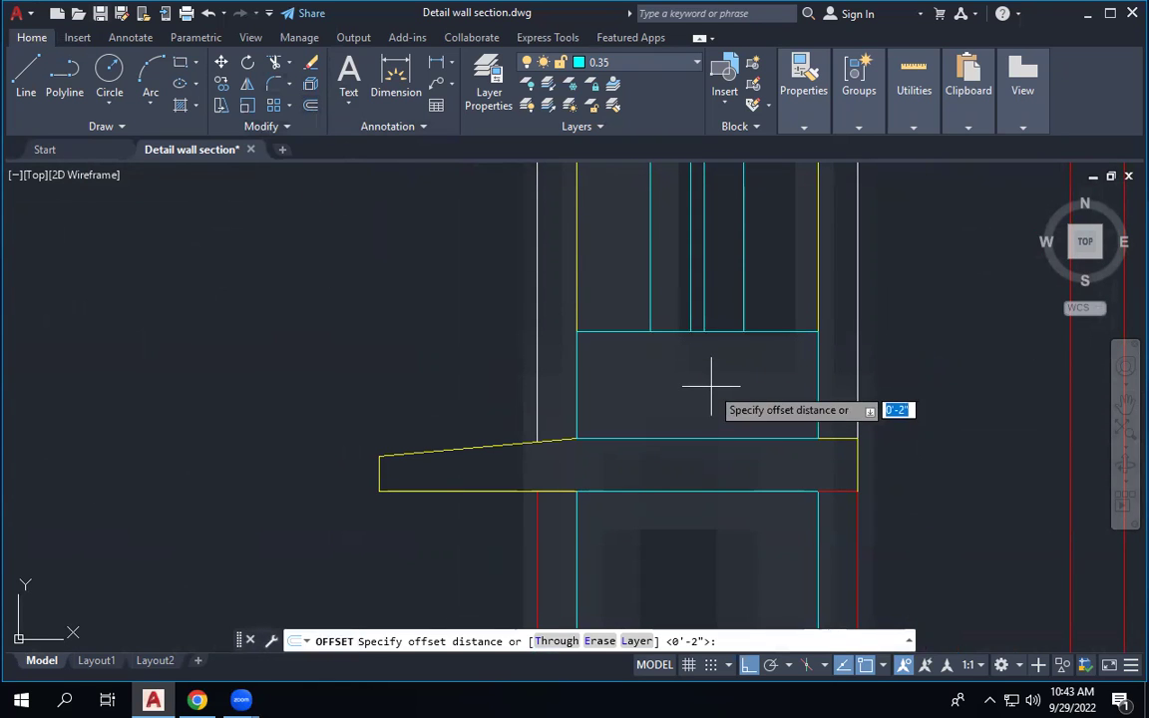
pyautogui.press('Return')
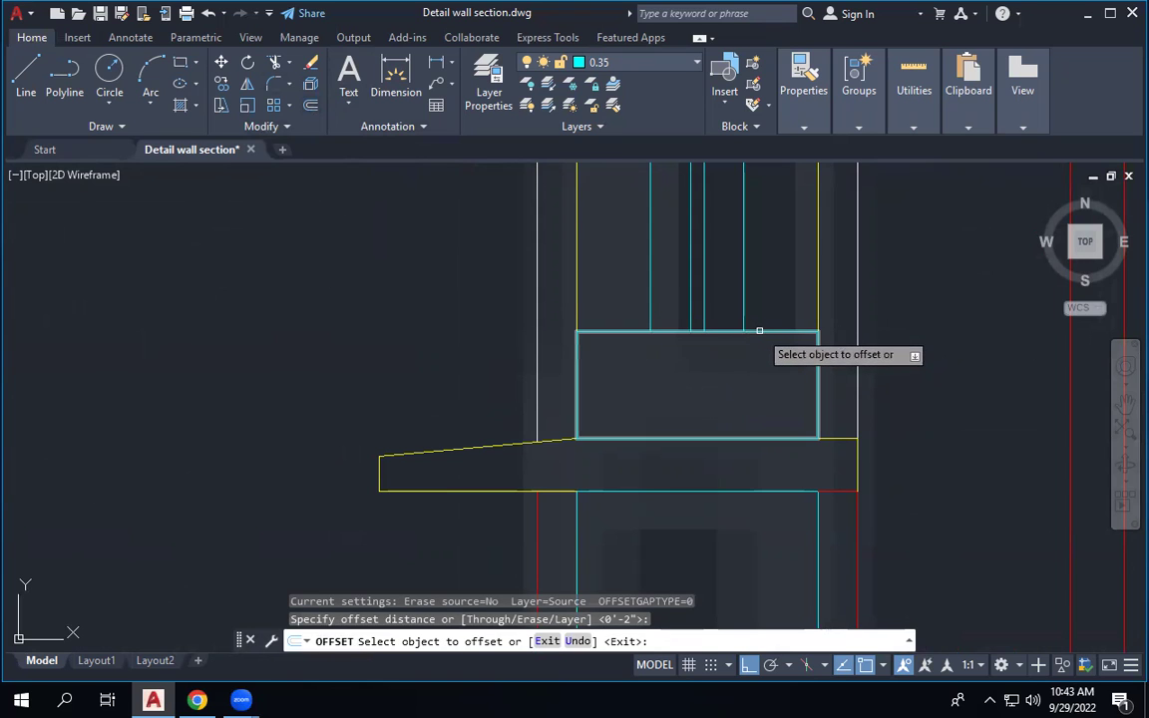
pyautogui.click(758, 328)
pyautogui.click(770, 285)
pyautogui.rightClick(774, 304)
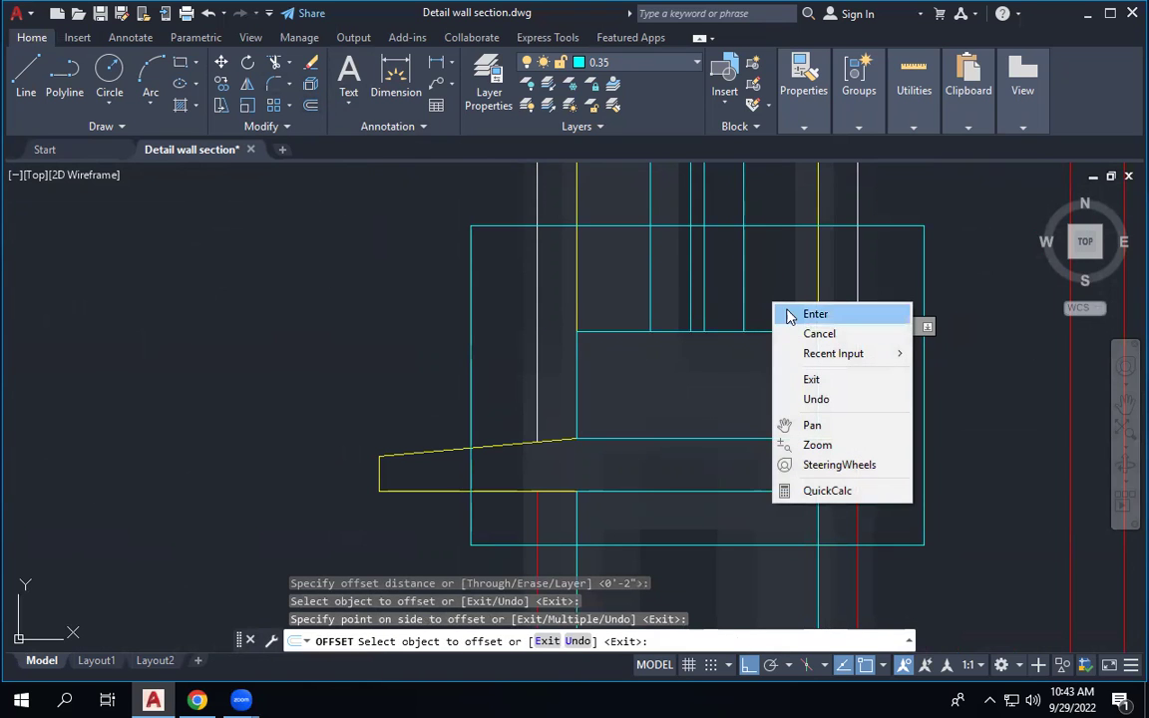
pyautogui.click(788, 313)
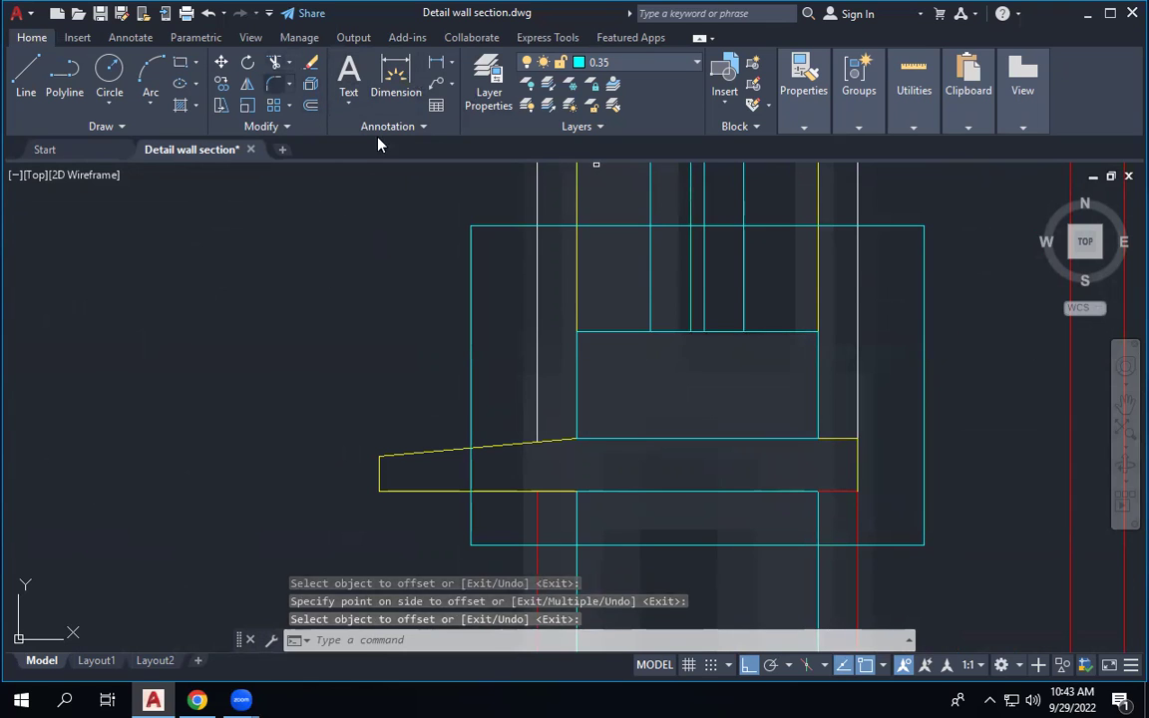
# Trim the sill offset's upper edge outside the sash lines and the glass lines below it, and erase the leftover outline around the sill.
pyautogui.write('tr')
pyautogui.press('Return')
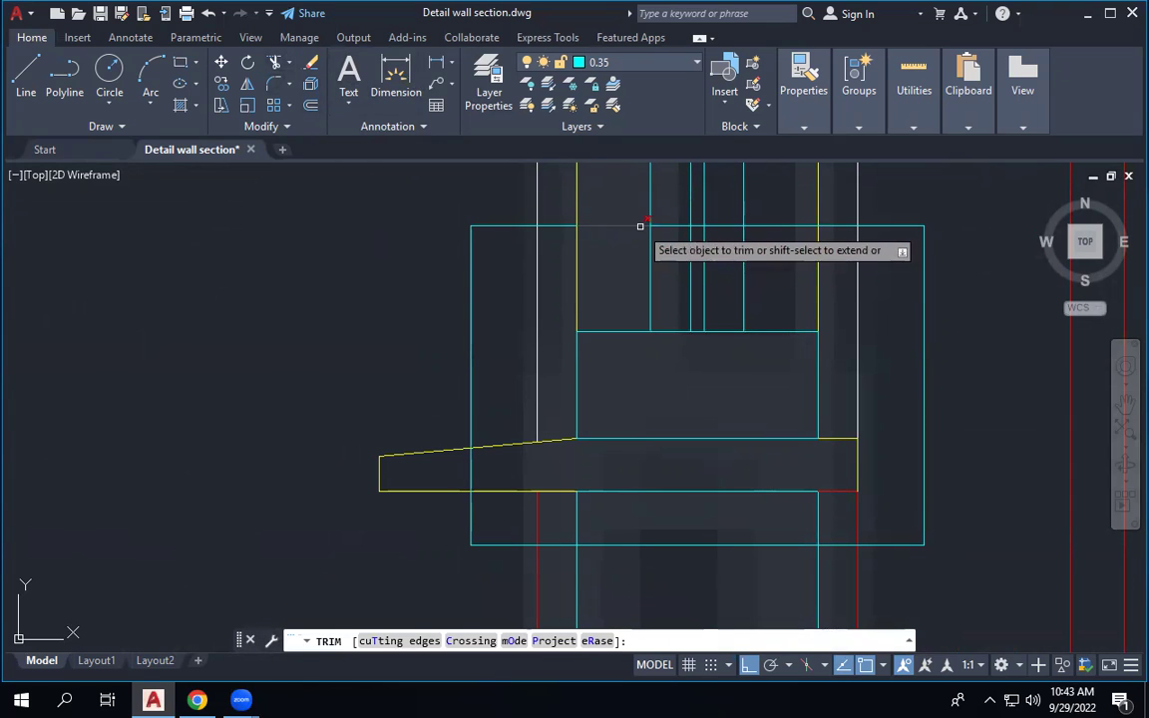
pyautogui.click(640, 226)
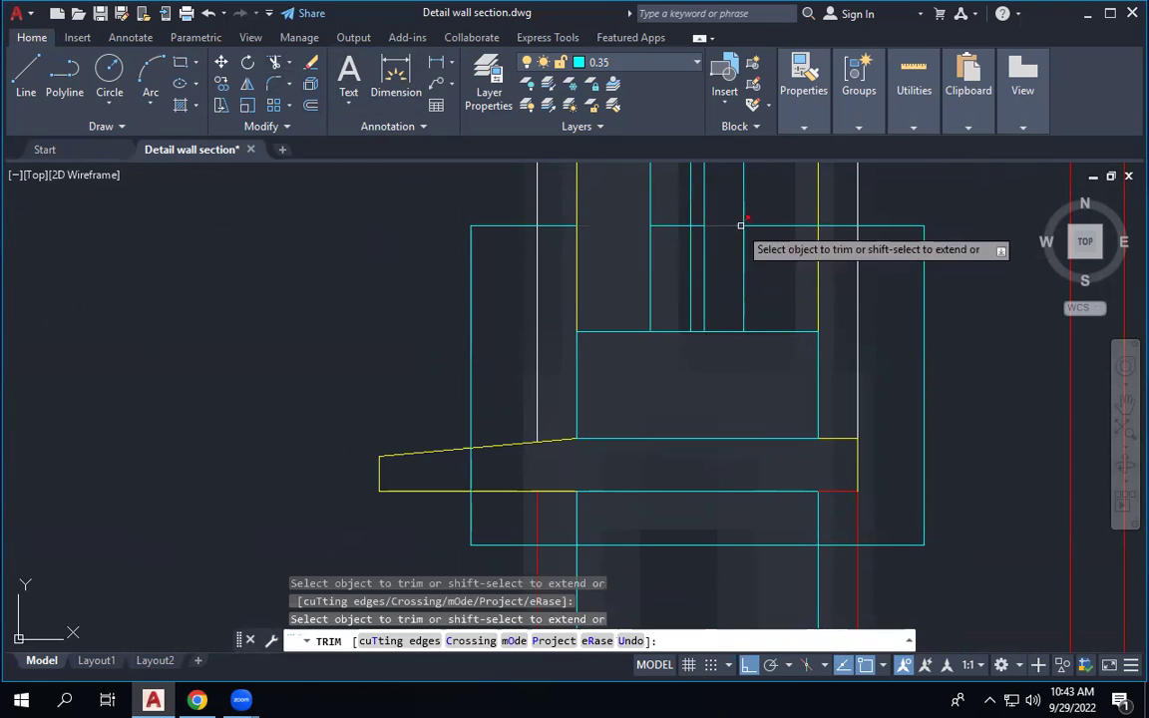
pyautogui.rightClick(696, 254)
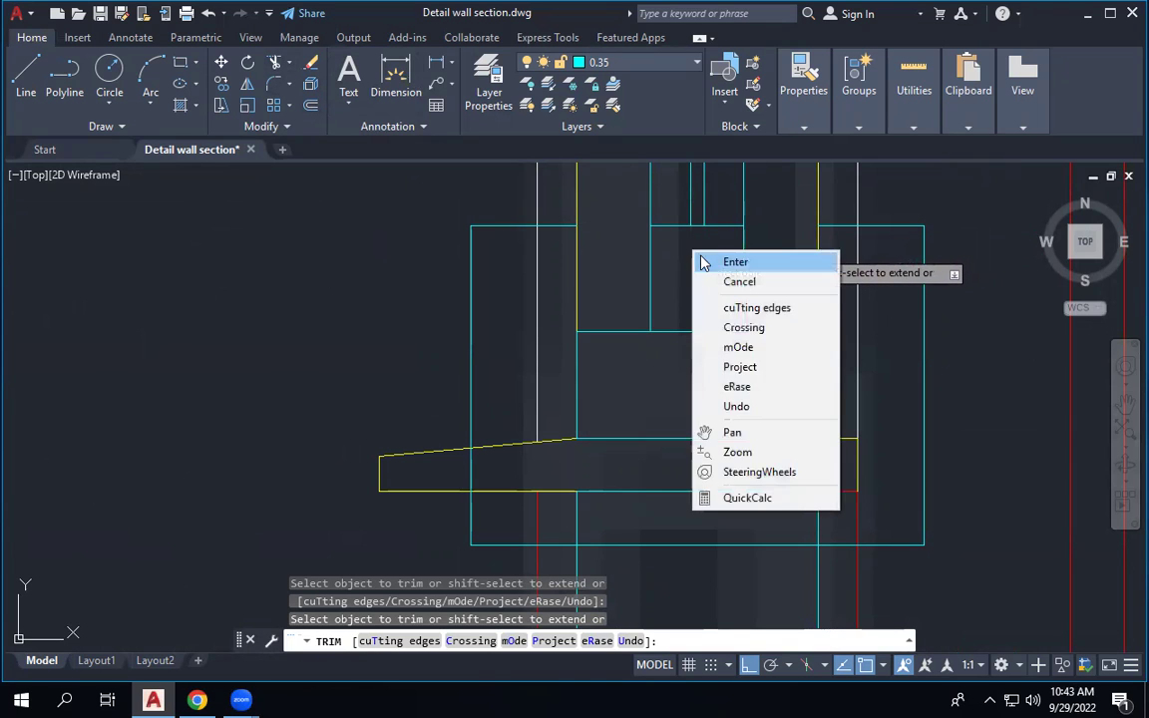
pyautogui.click(735, 262)
pyautogui.click(479, 226)
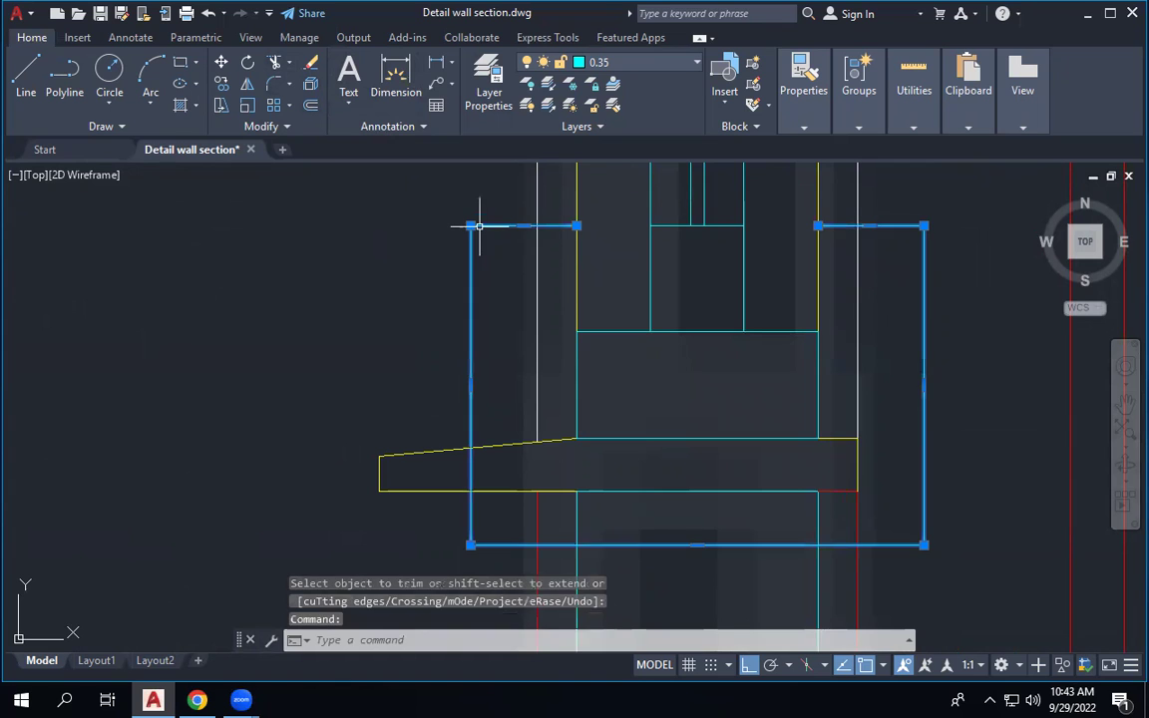
pyautogui.press('Delete')
# Review the window section from the sash rail at the sill up to the head frame and the roof eave.
pyautogui.scroll(-3, 495, 251)
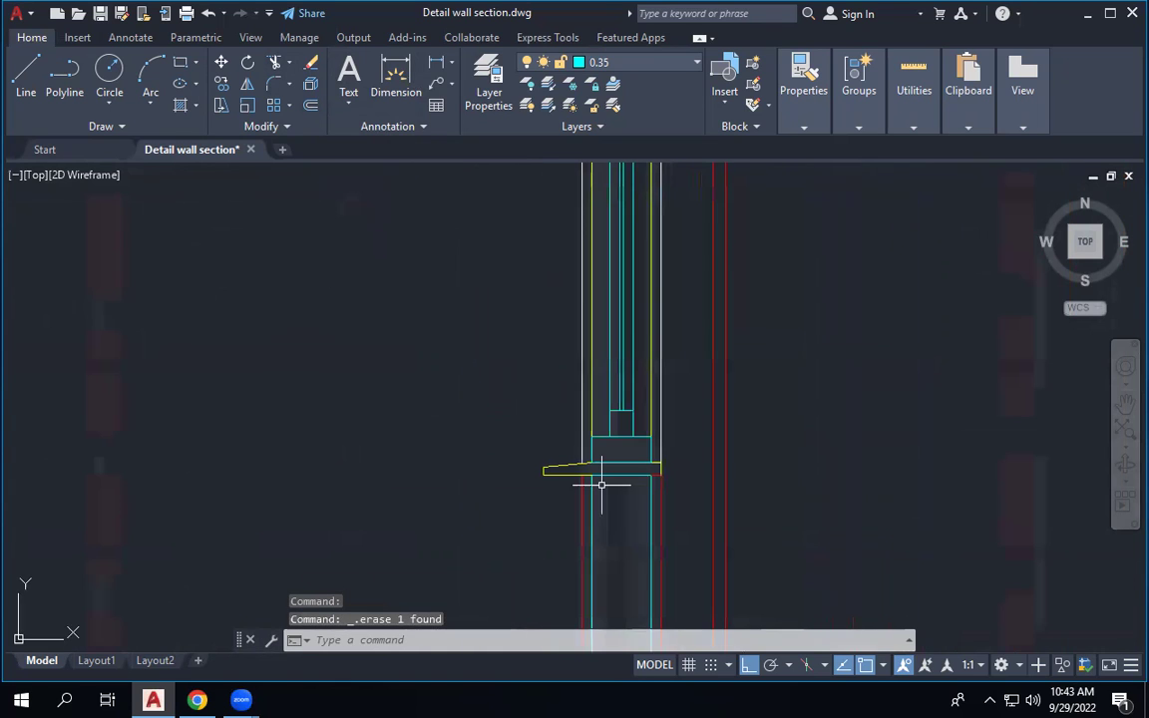
pyautogui.scroll(-2, 611, 471)
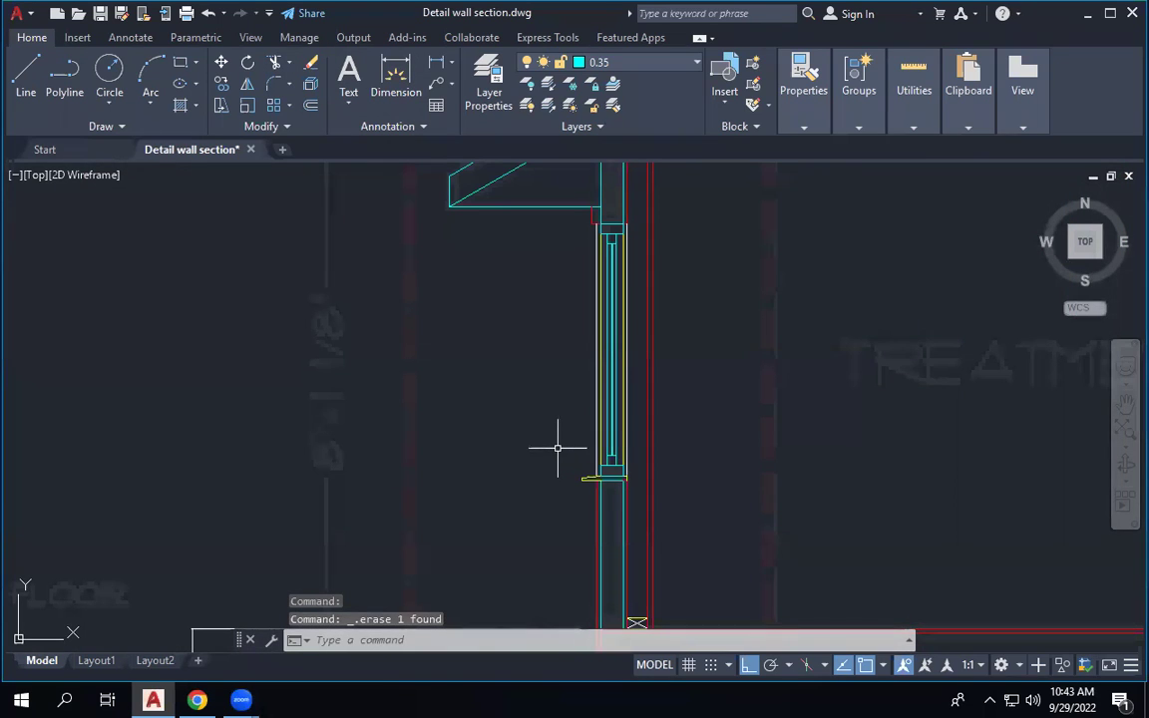
pyautogui.scroll(2, 629, 231)
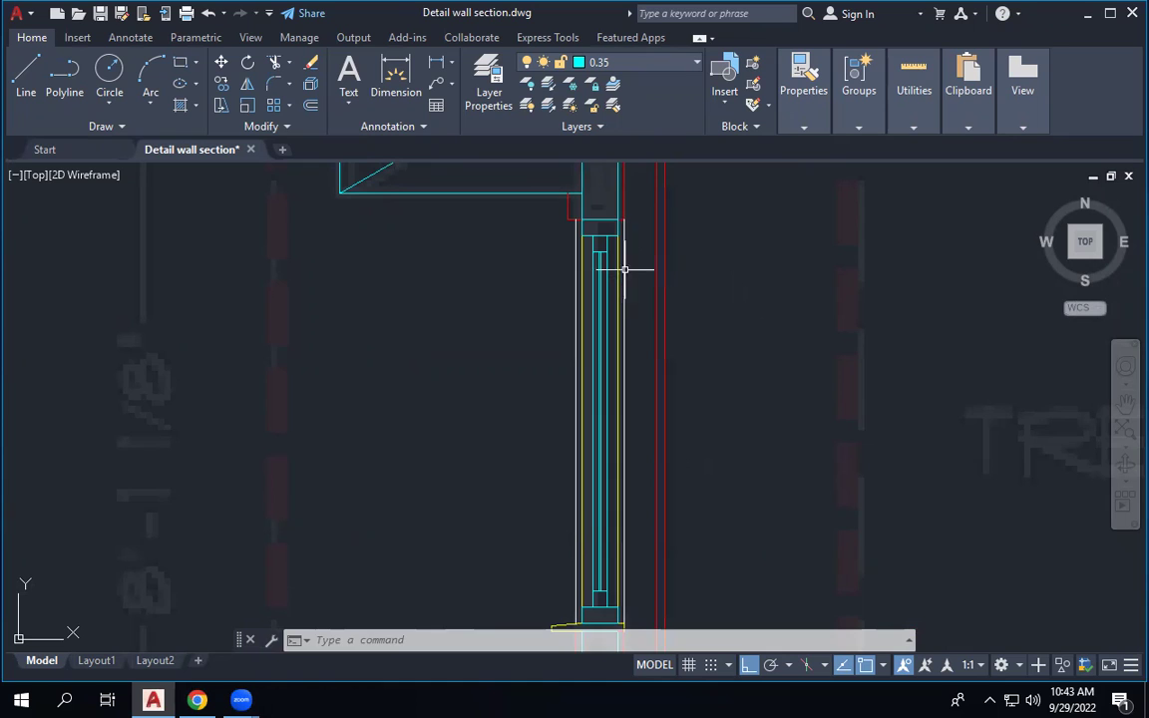
pyautogui.scroll(-2, 653, 168)
pyautogui.scroll(5, 617, 436)
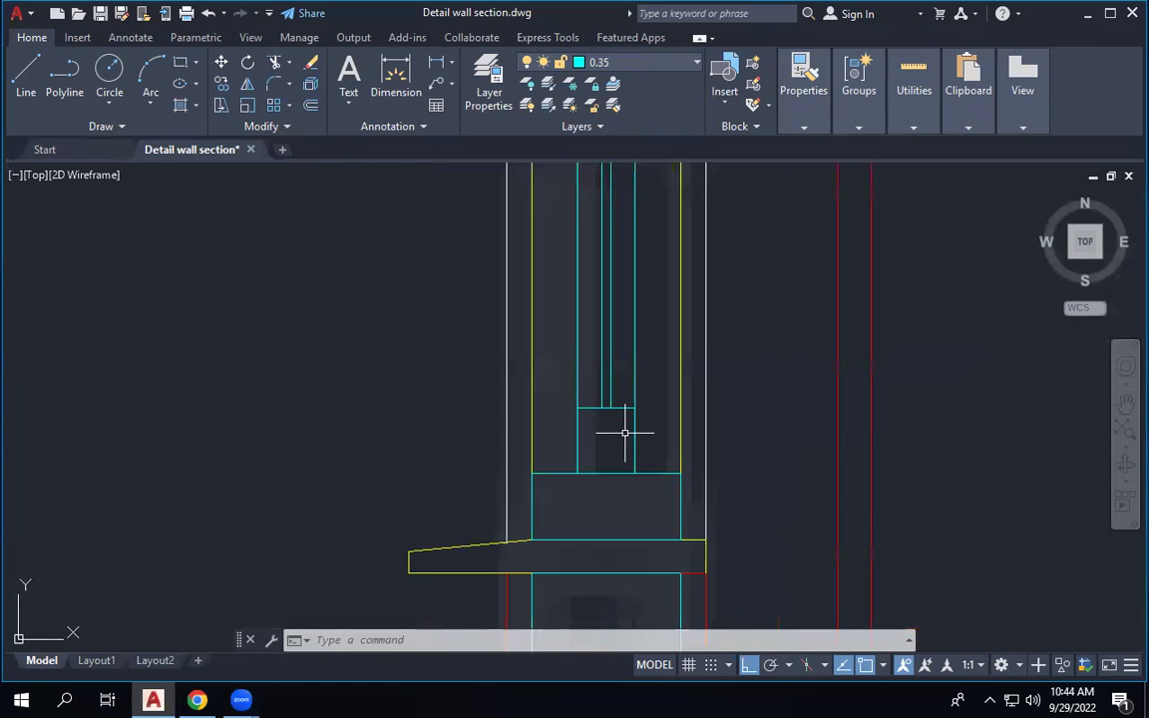
pyautogui.scroll(-2, 625, 433)
pyautogui.moveTo(656, 336); pyautogui.dragTo(659, 366, button='middle')
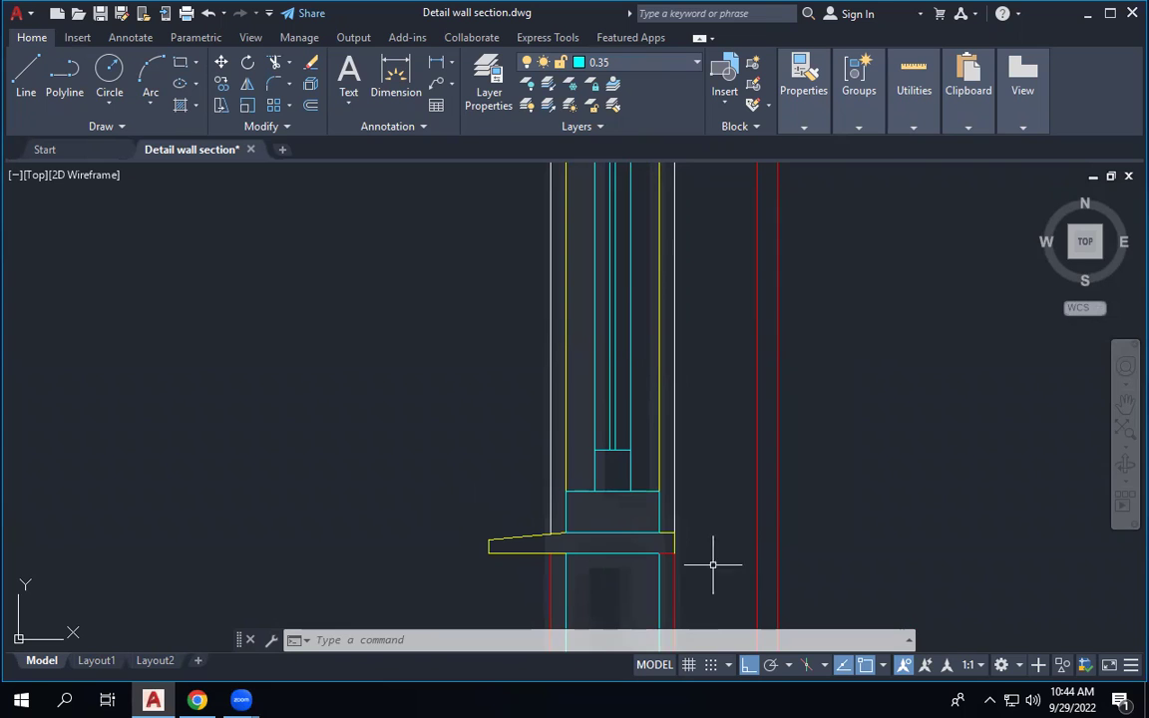
pyautogui.scroll(-3, 649, 545)
pyautogui.scroll(4, 648, 361)
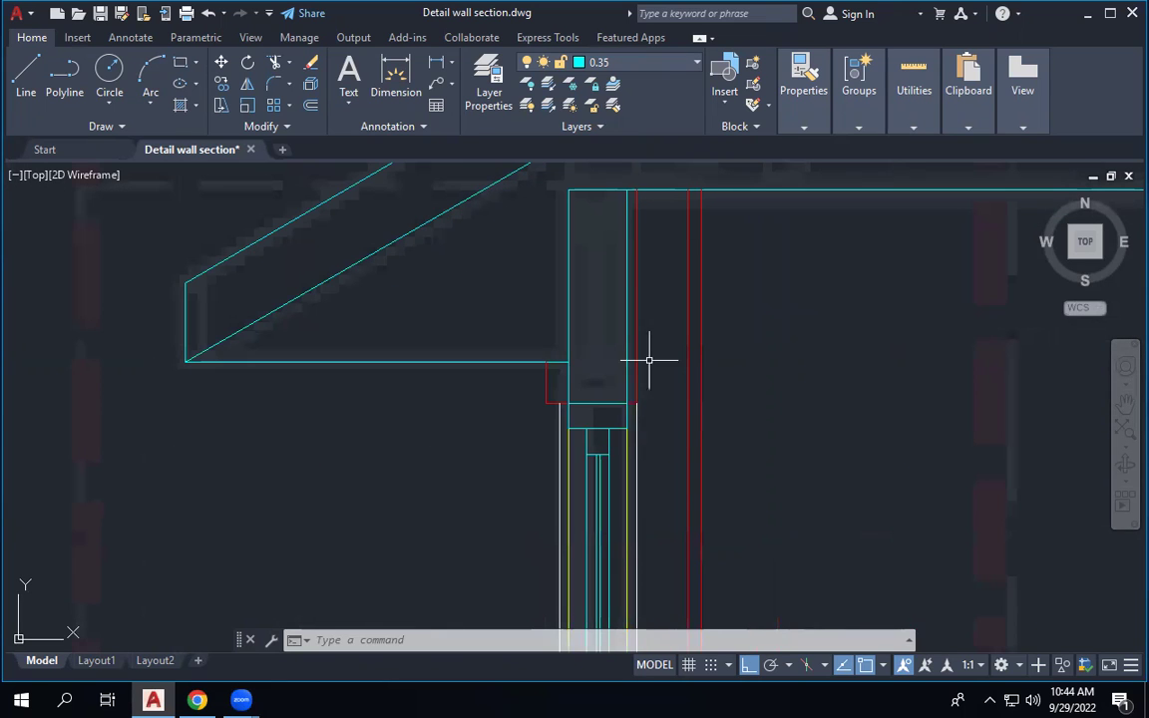
pyautogui.scroll(-2, 643, 287)
pyautogui.scroll(-2, 643, 287)
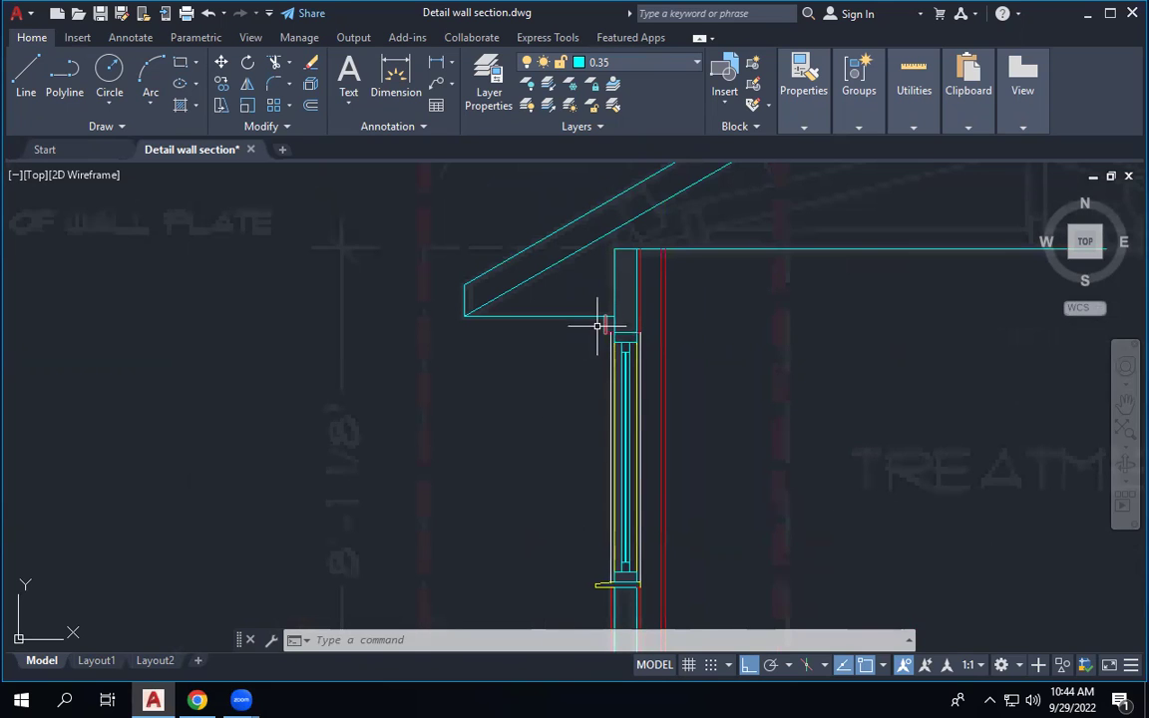
pyautogui.scroll(2, 625, 338)
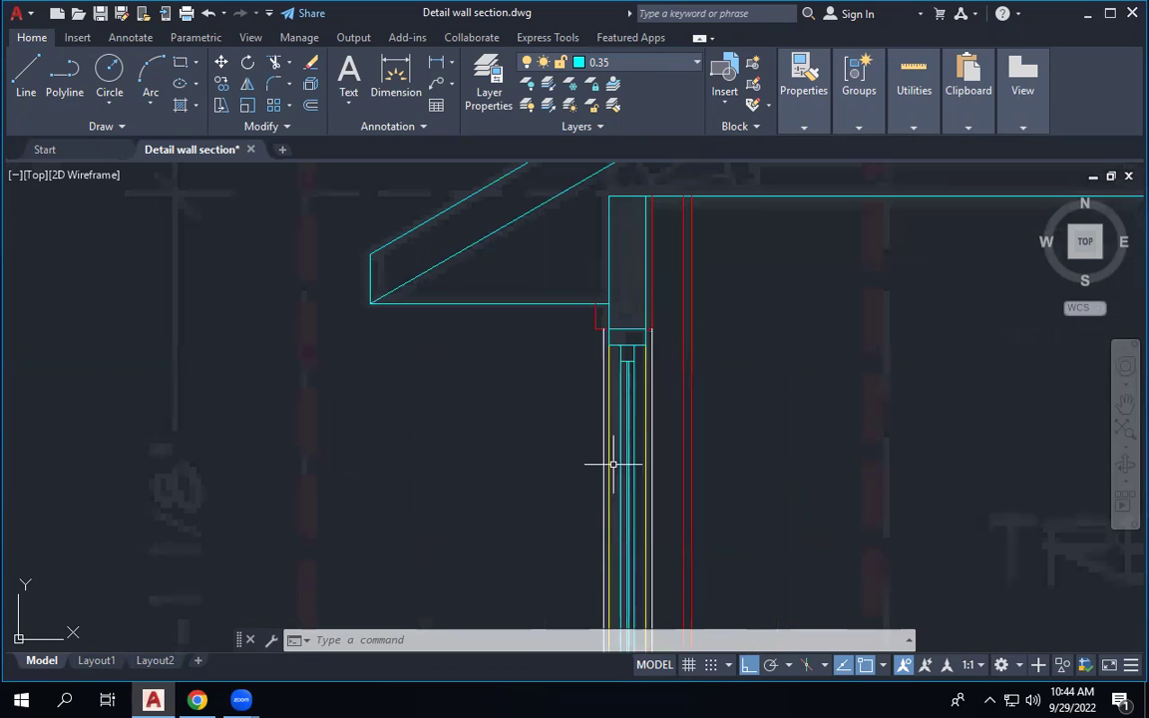
pyautogui.moveTo(1123, 233)
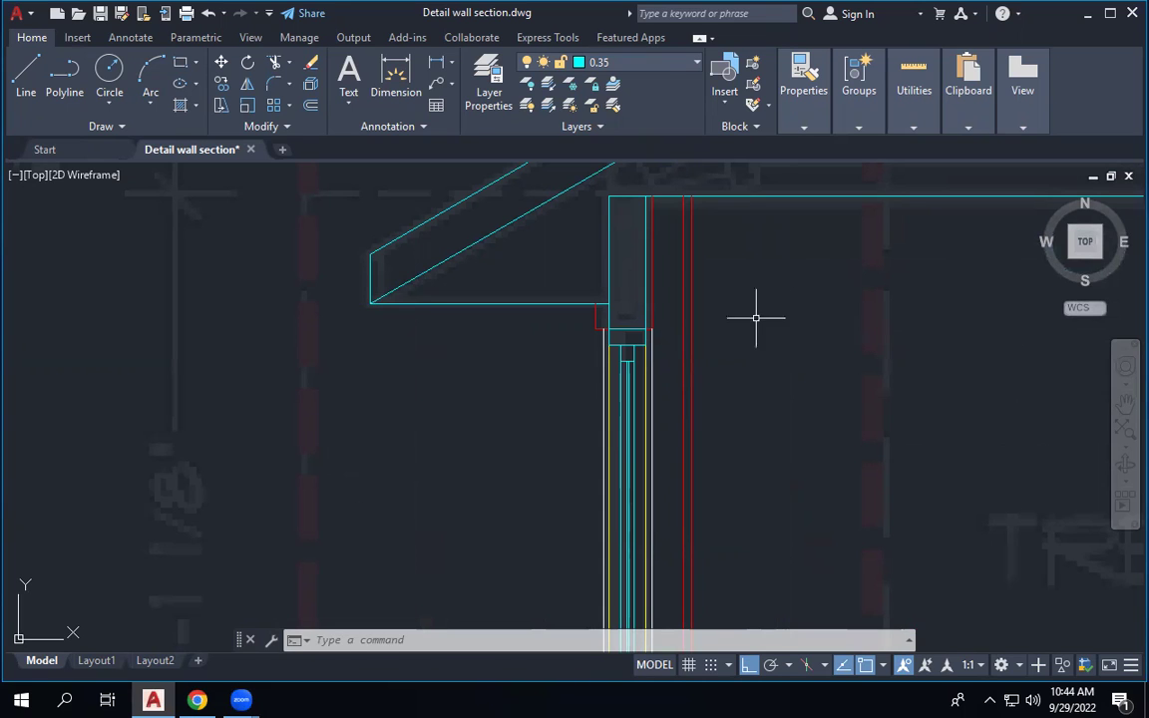
# Examine the sloped sill, the sill frame member and the bottom sash rail beneath the glass lines.
pyautogui.scroll(-3, 718, 289)
pyautogui.scroll(4, 669, 459)
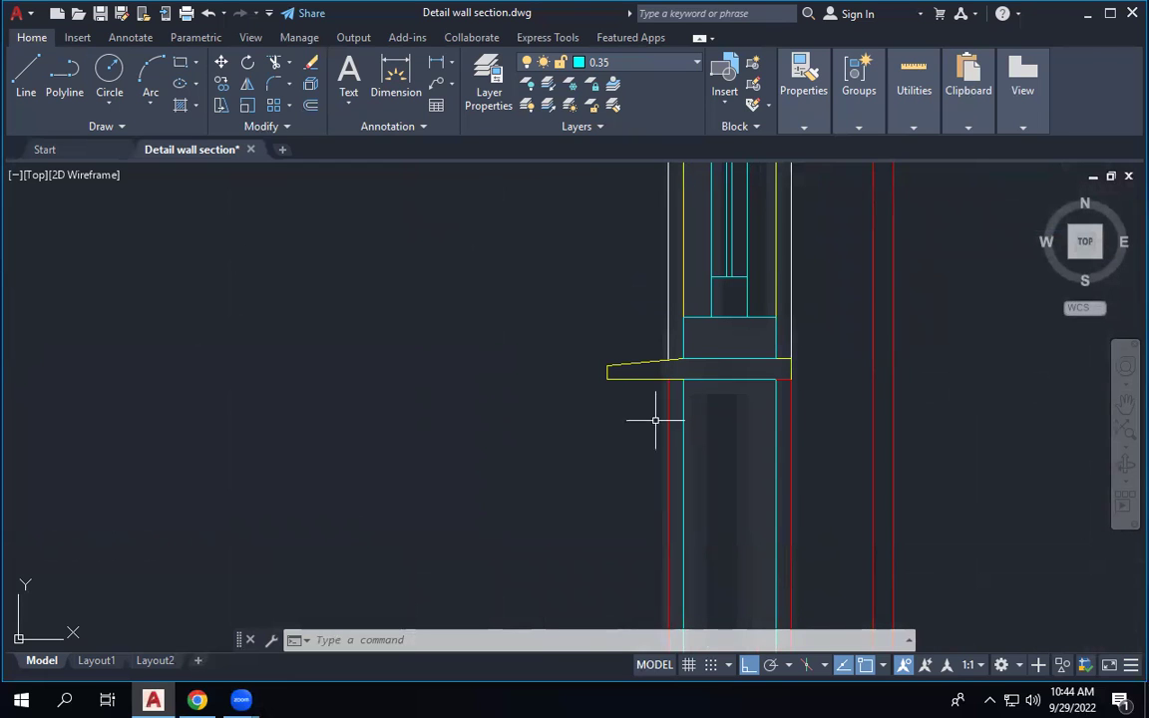
pyautogui.scroll(-4, 656, 415)
pyautogui.scroll(3, 664, 310)
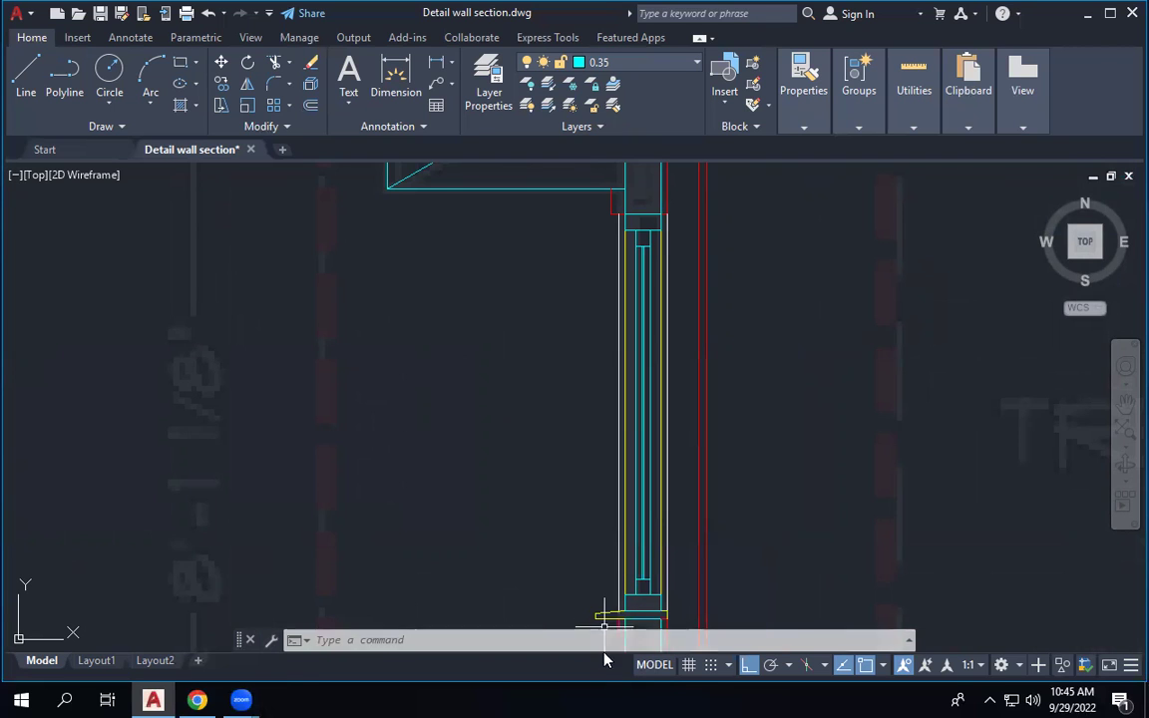
pyautogui.scroll(-3, 610, 439)
pyautogui.scroll(3, 609, 499)
pyautogui.scroll(2, 597, 405)
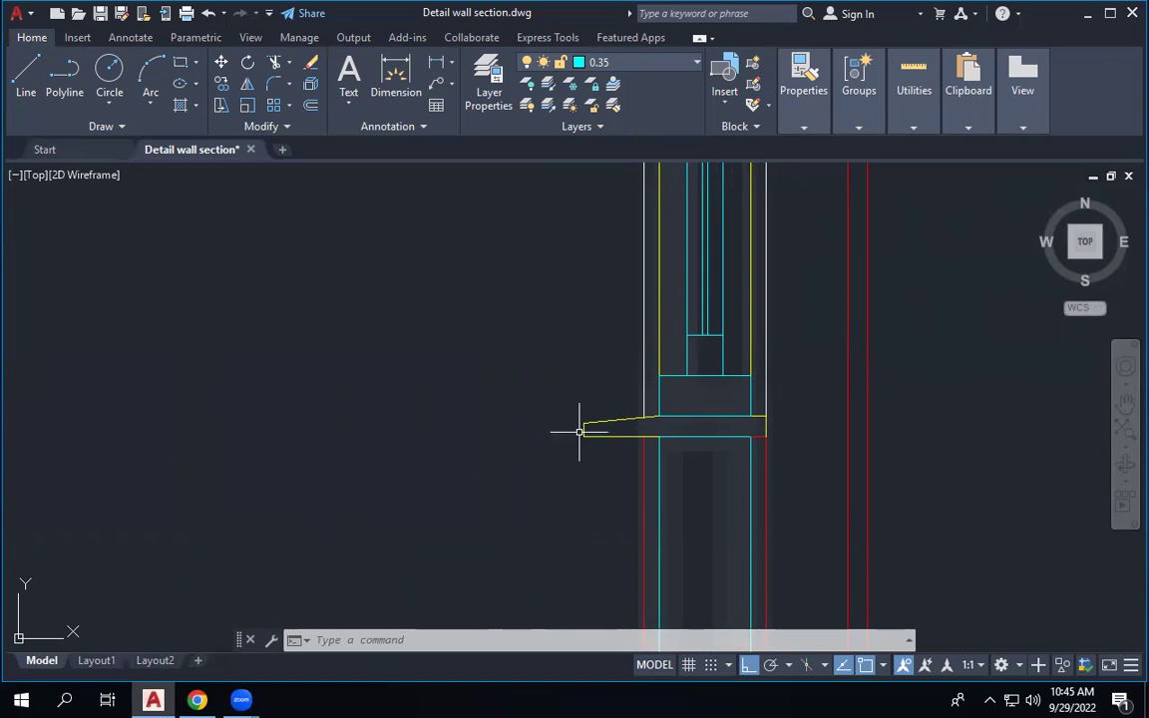
pyautogui.scroll(-2, 539, 444)
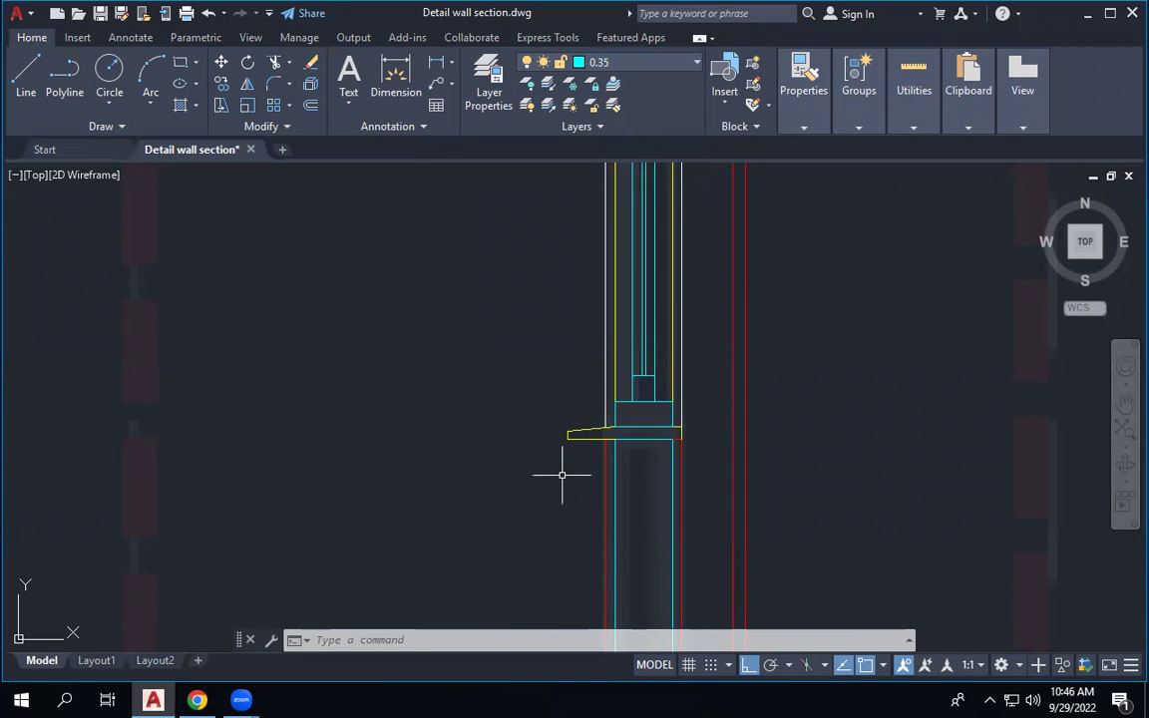
pyautogui.scroll(-2, 567, 479)
pyautogui.scroll(2, 568, 479)
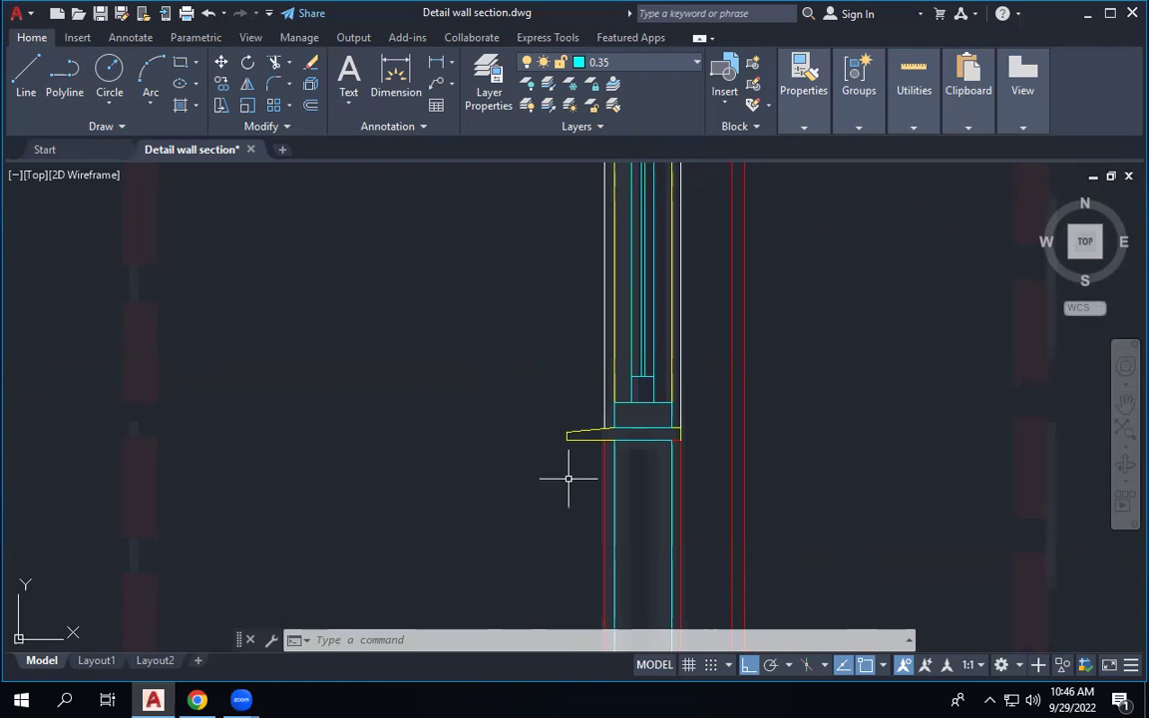
pyautogui.scroll(-2, 568, 479)
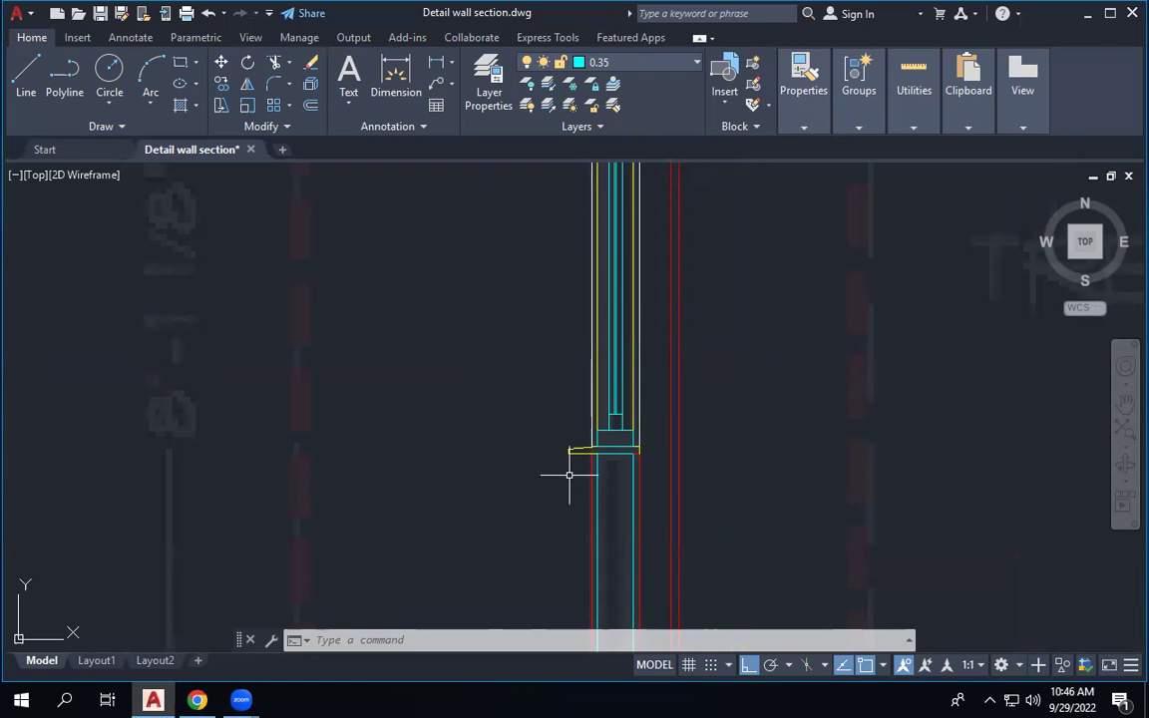
pyautogui.scroll(5, 622, 406)
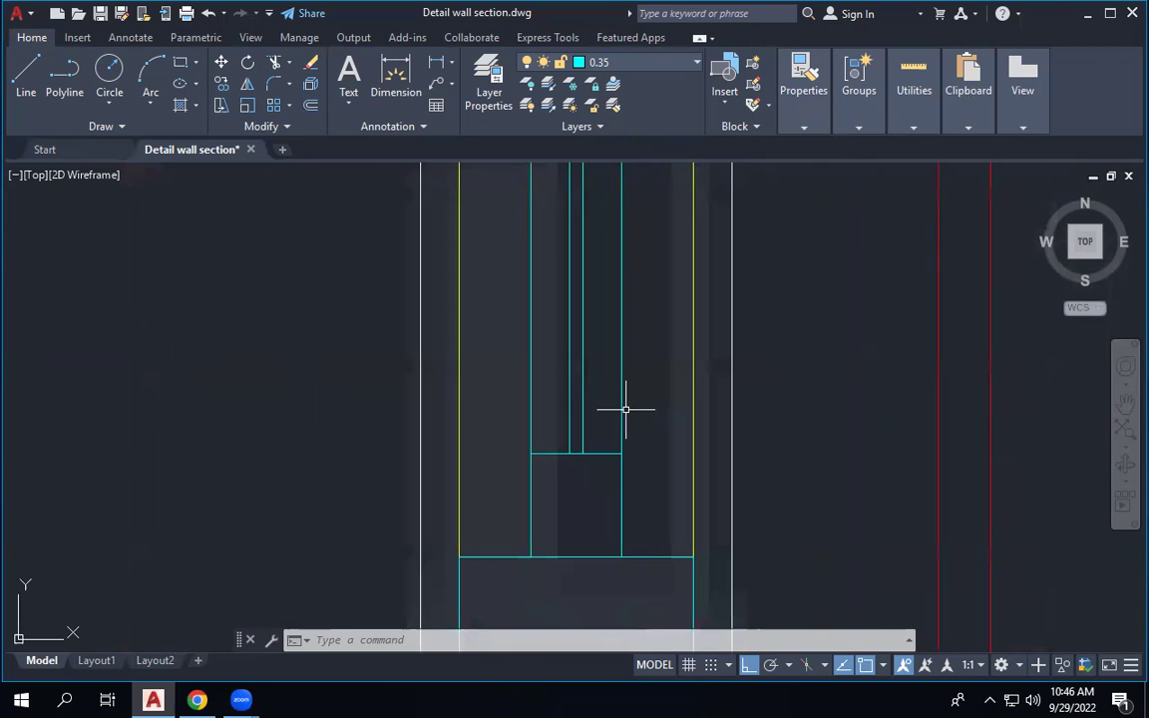
pyautogui.scroll(-2, 628, 399)
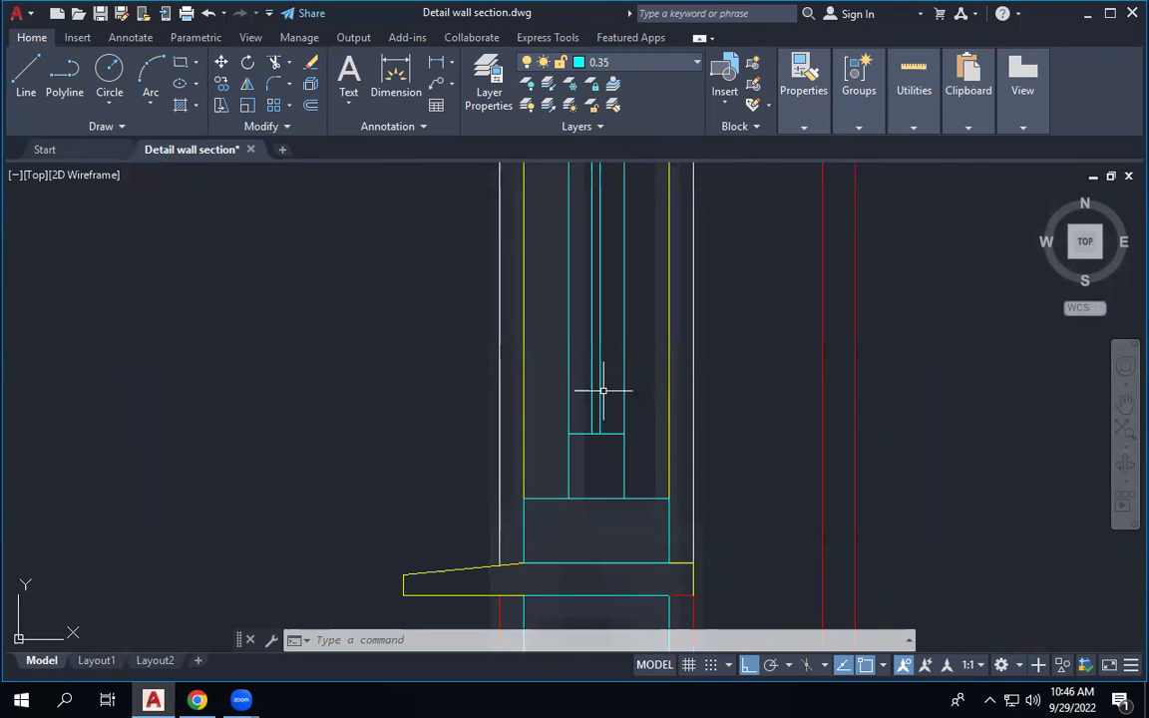
pyautogui.click(548, 497)
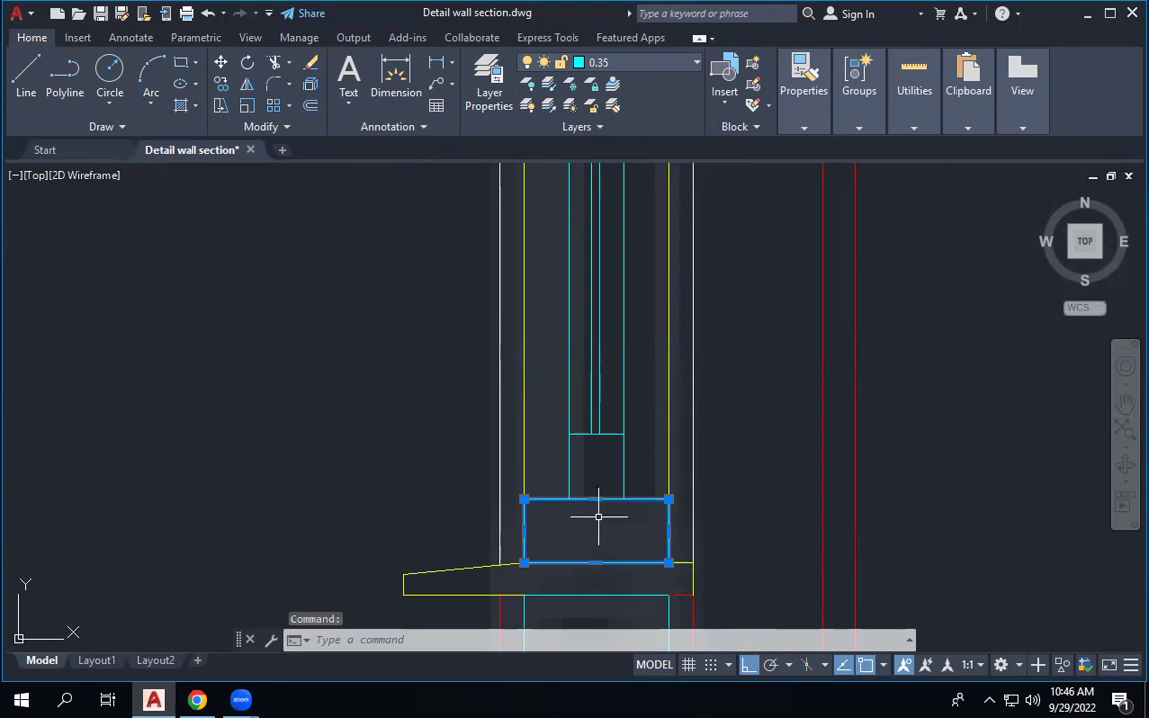
pyautogui.click(585, 434)
pyautogui.click(571, 455)
pyautogui.click(625, 458)
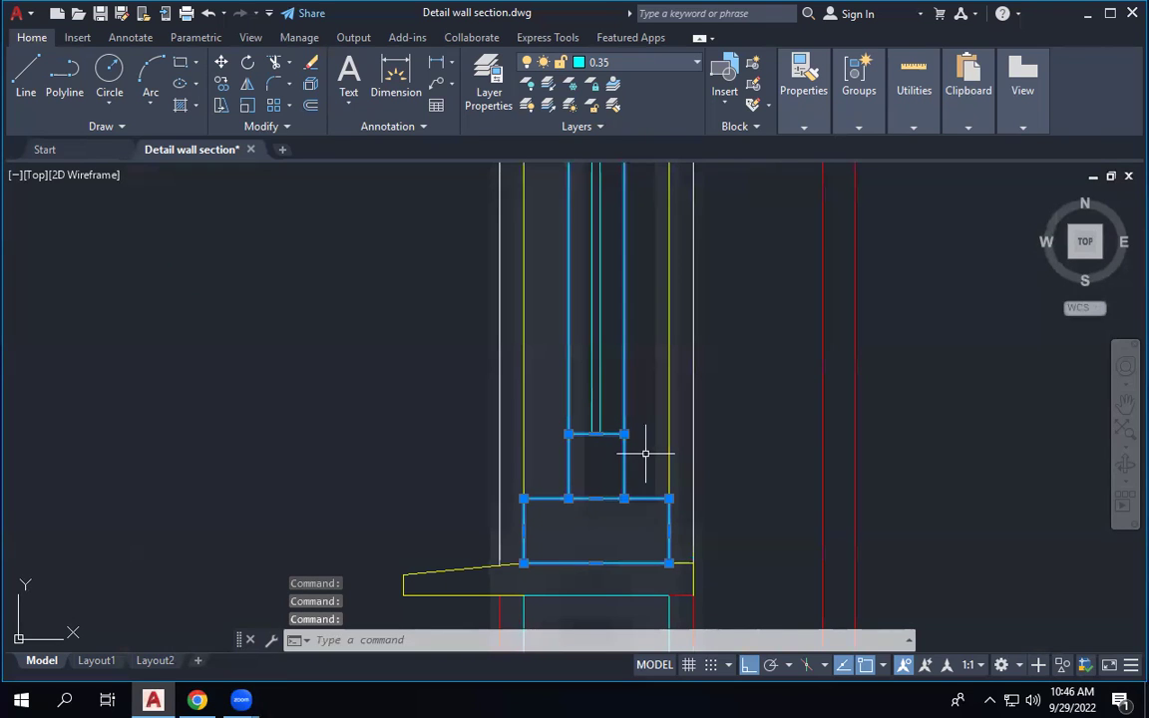
pyautogui.press('Escape')
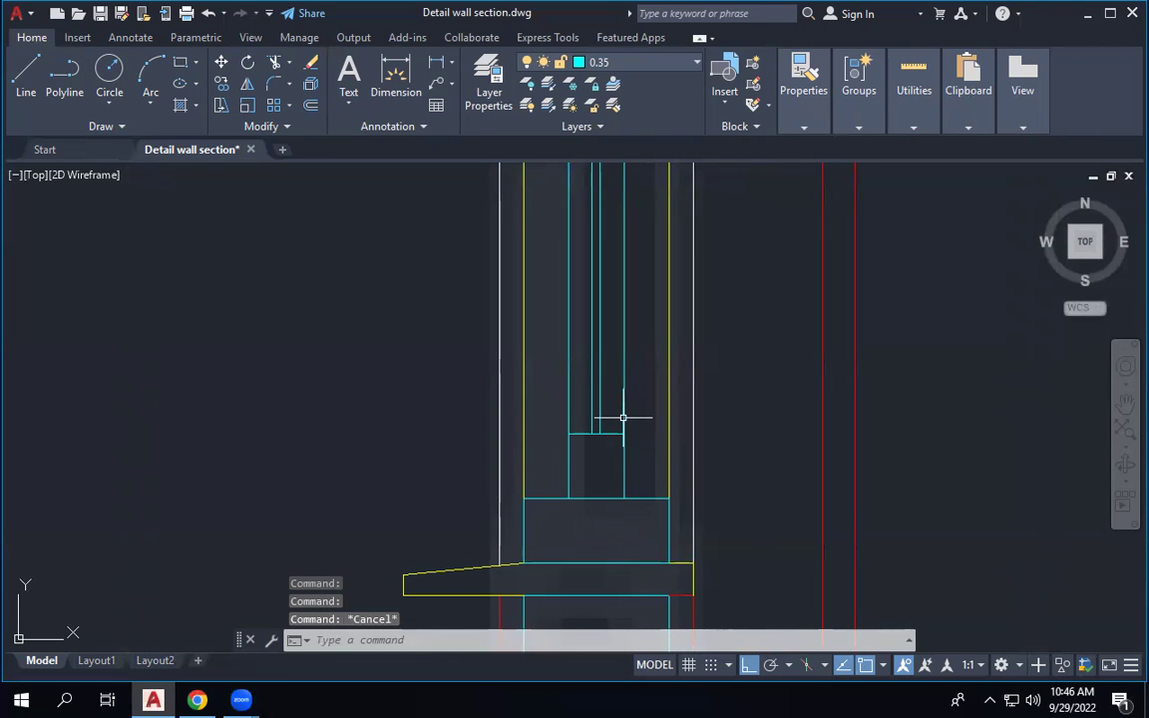
# Select the vertical sash lines on both sides of the glass above the sill frame.
pyautogui.click(623, 417)
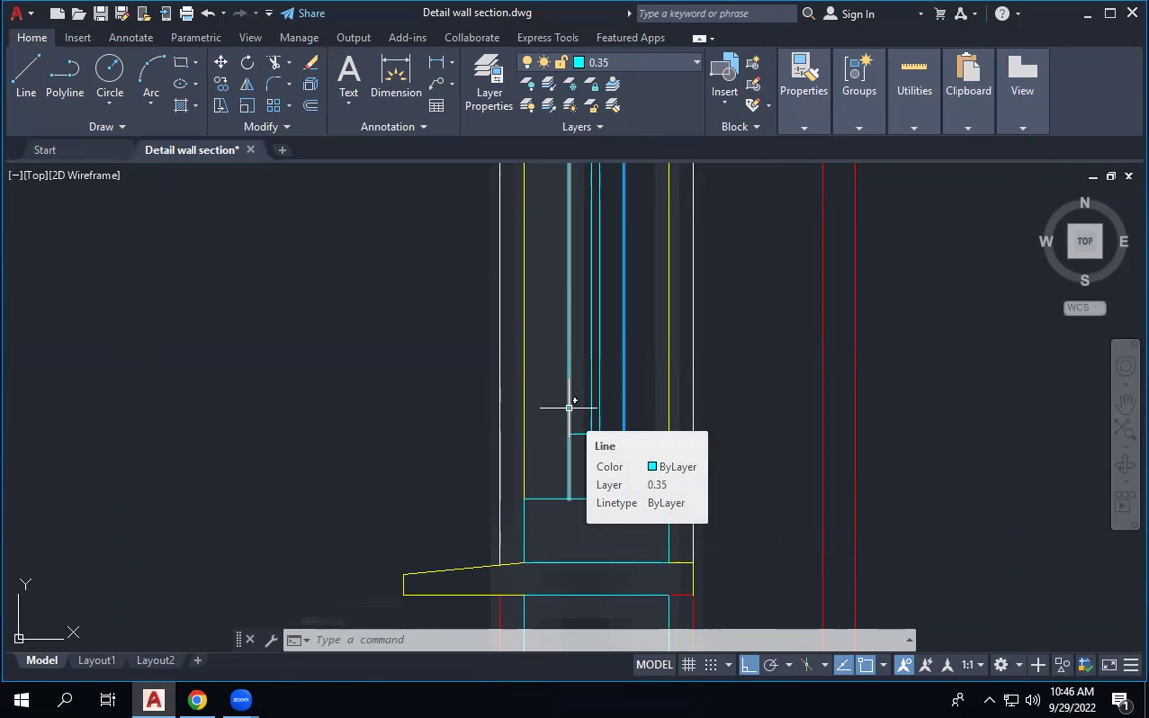
# Shorten the two vertical sash lines by stretching their lower ends up to the short horizontal line above the sill block.
pyautogui.click(568, 407)
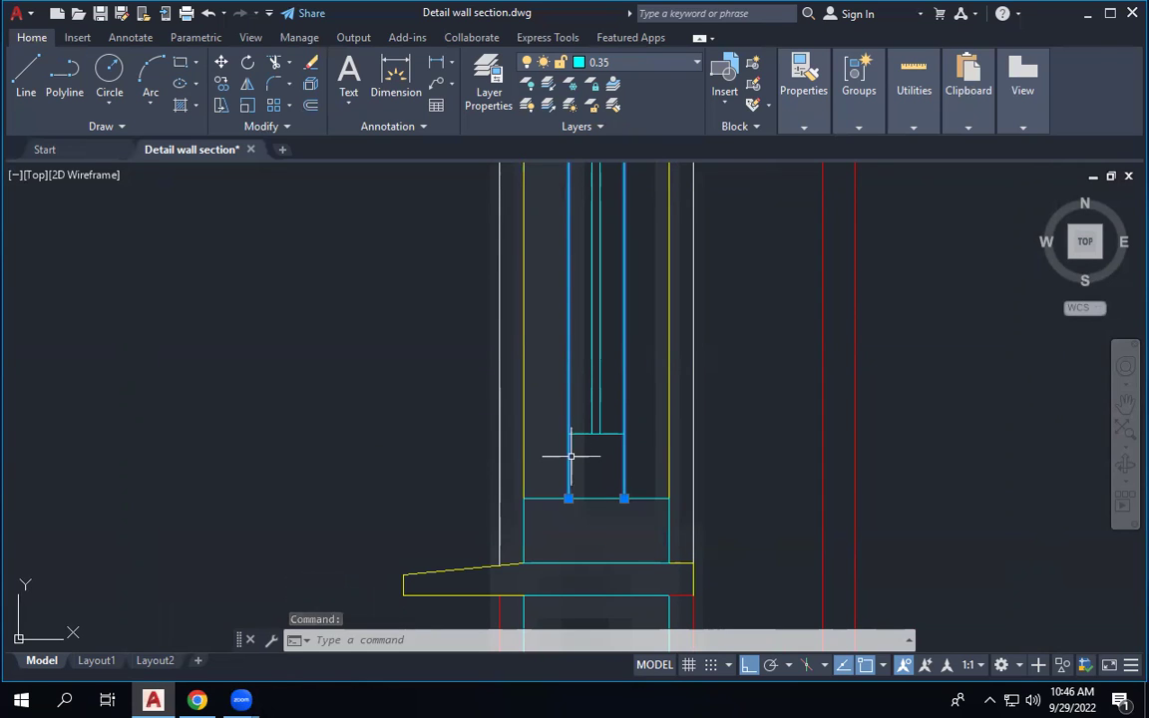
pyautogui.click(568, 498)
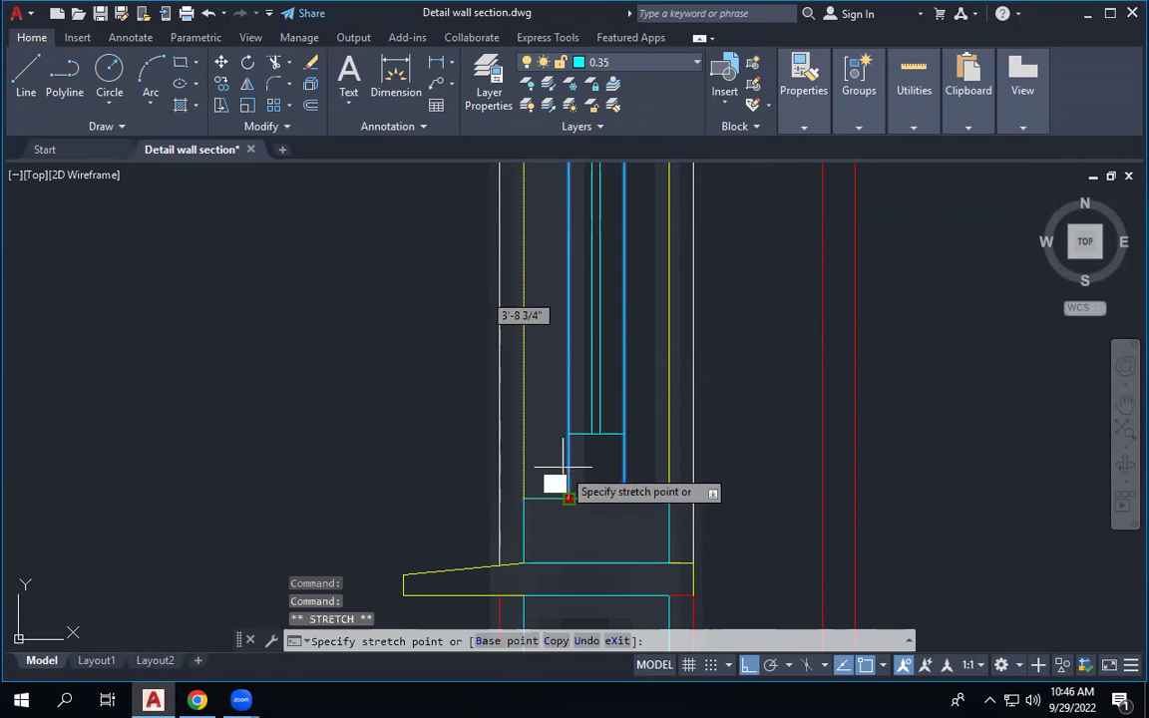
pyautogui.click(569, 434)
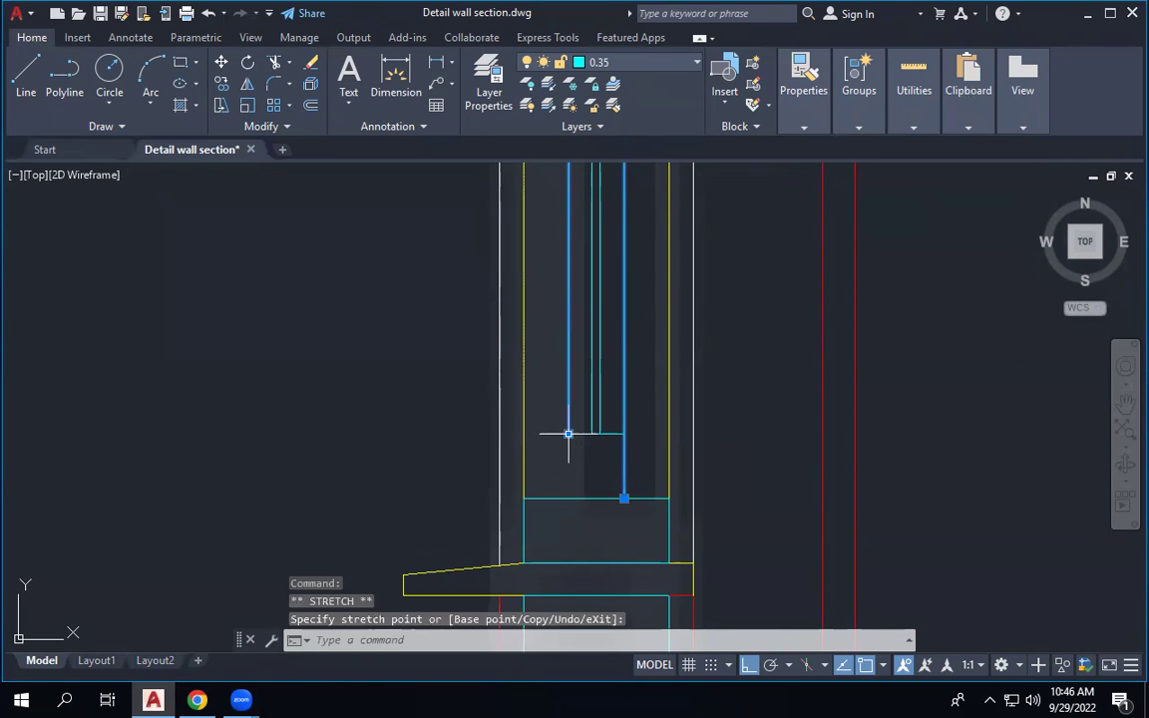
pyautogui.click(622, 497)
pyautogui.click(623, 433)
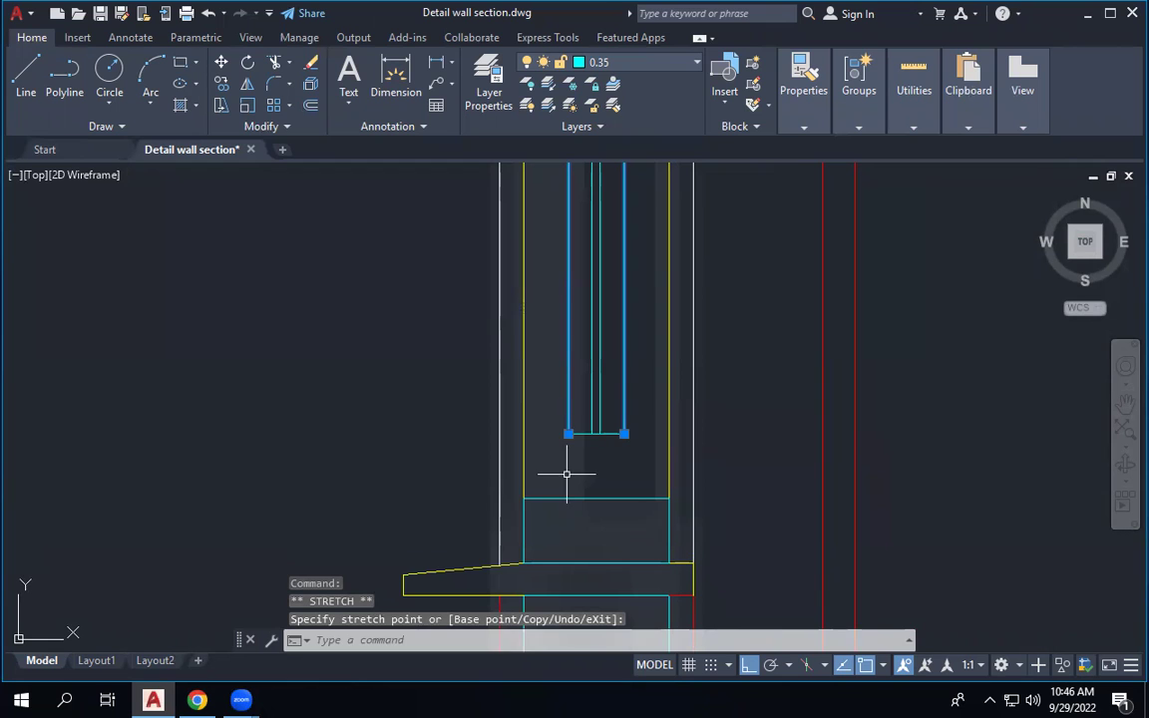
# Draw two separate vertical lines from the ends of the lower short horizontal line down to the sill block, closing the bottom rail.
pyautogui.click(28, 72)
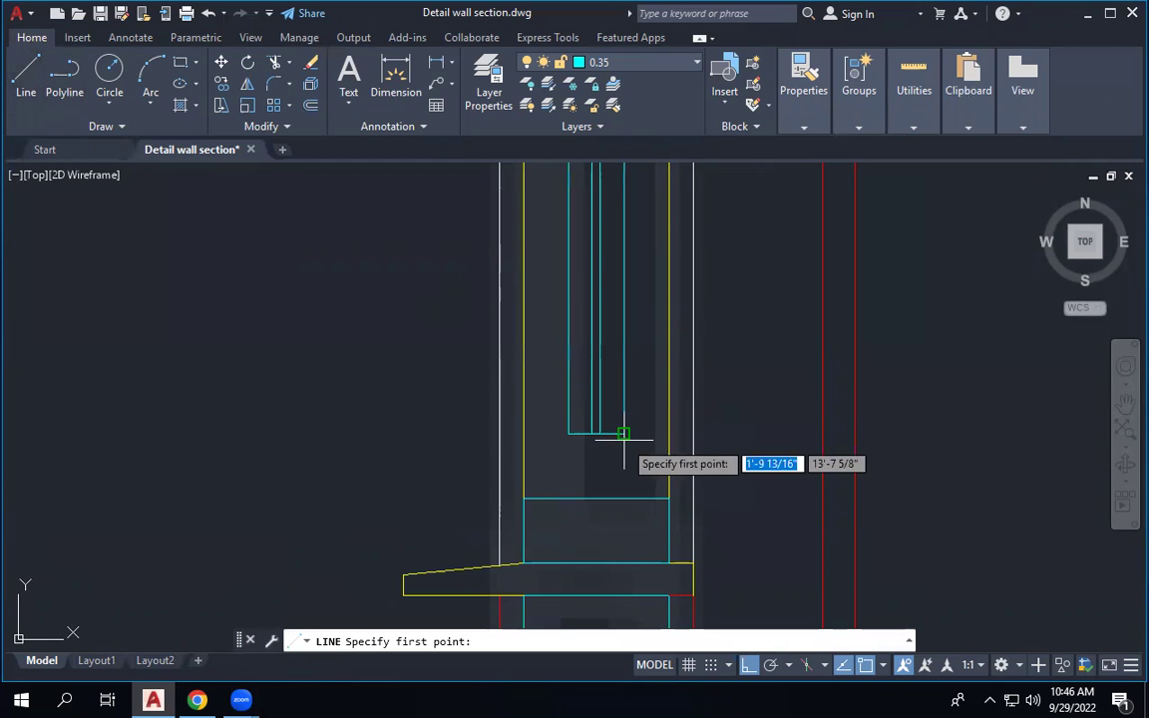
pyautogui.click(524, 434)
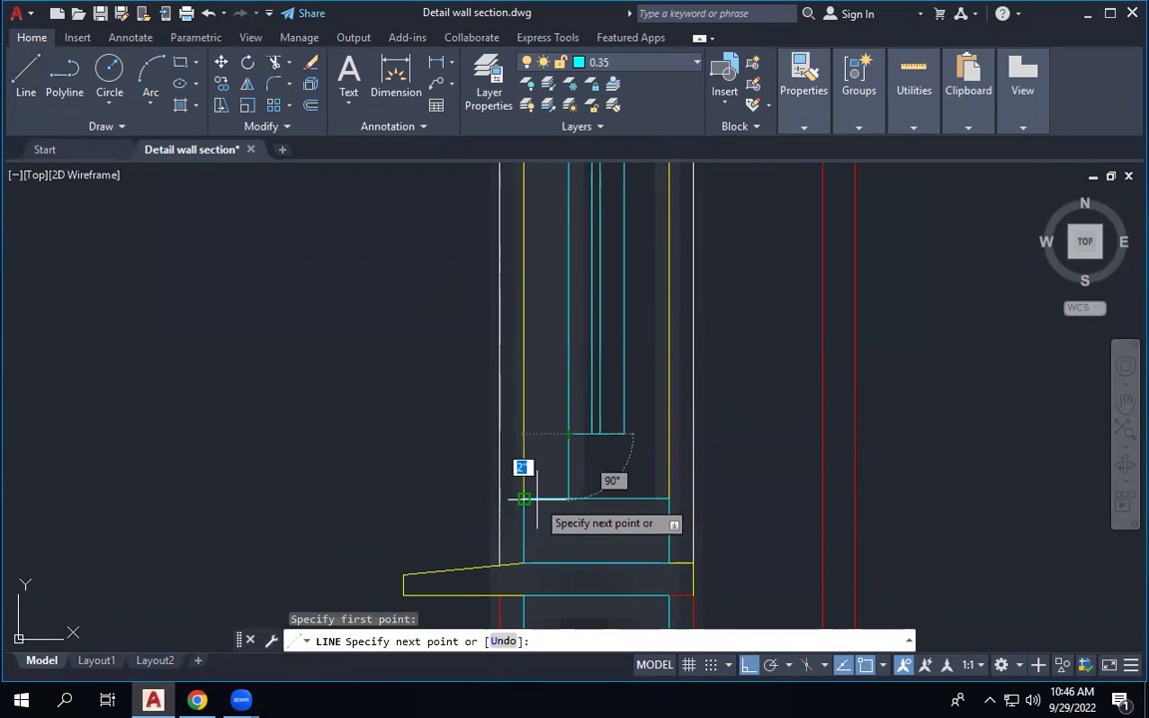
pyautogui.click(568, 497)
pyautogui.press('Escape')
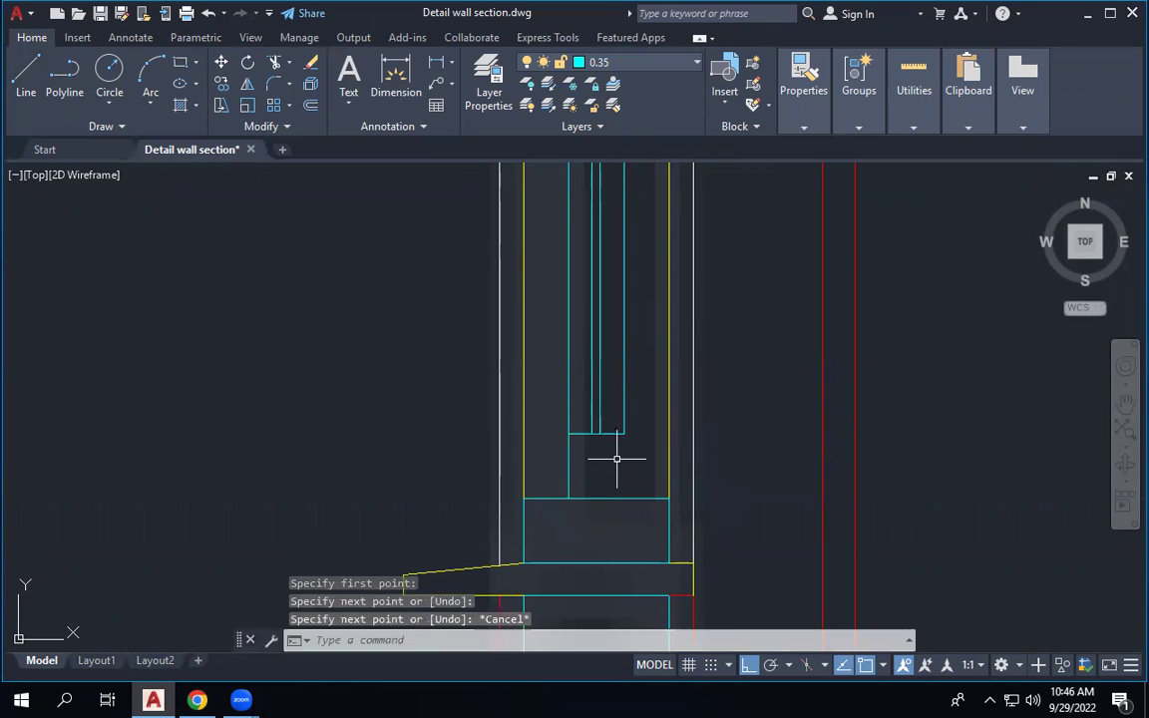
pyautogui.press('space')
pyautogui.click(623, 434)
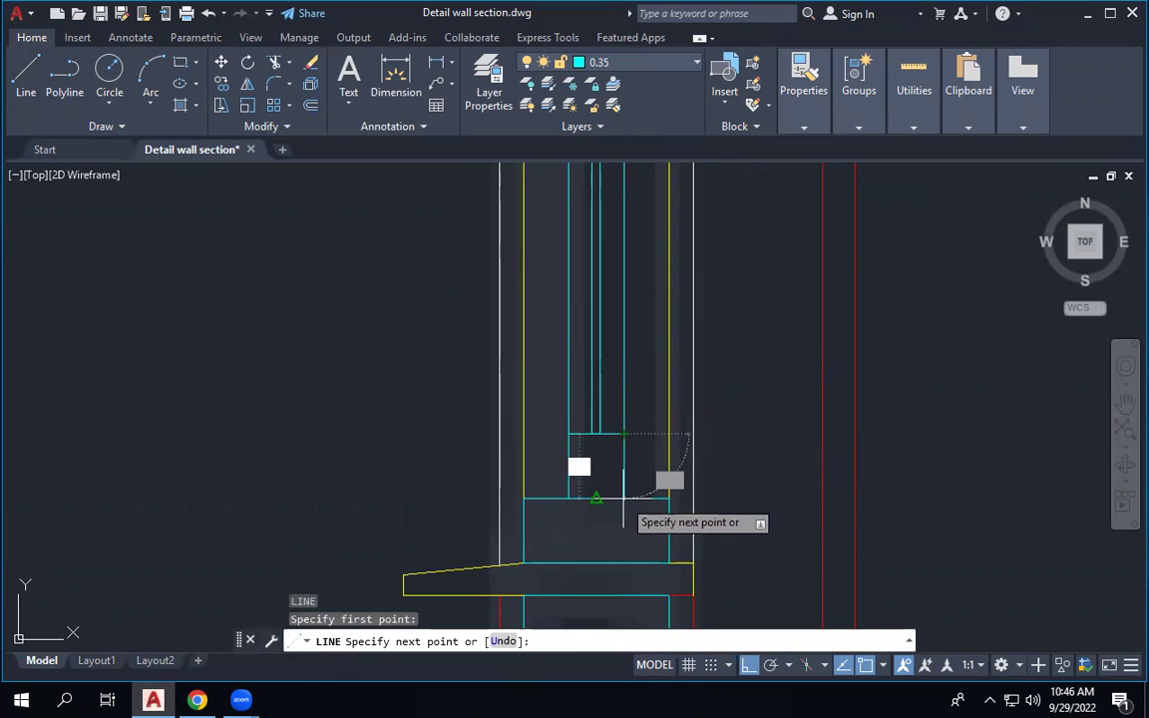
pyautogui.click(629, 504)
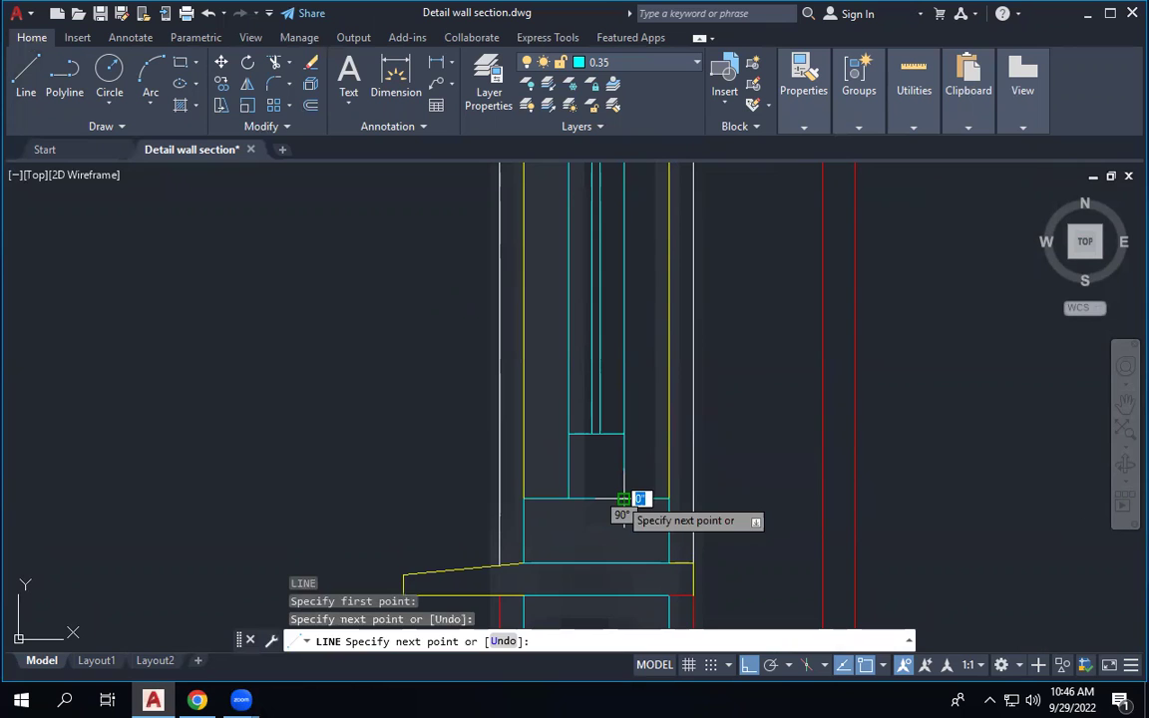
pyautogui.press('Escape')
# Check by selection whether the bottom rail's lines are separate from the two long vertical sash lines above it.
pyautogui.click(556, 423)
pyautogui.click(667, 525)
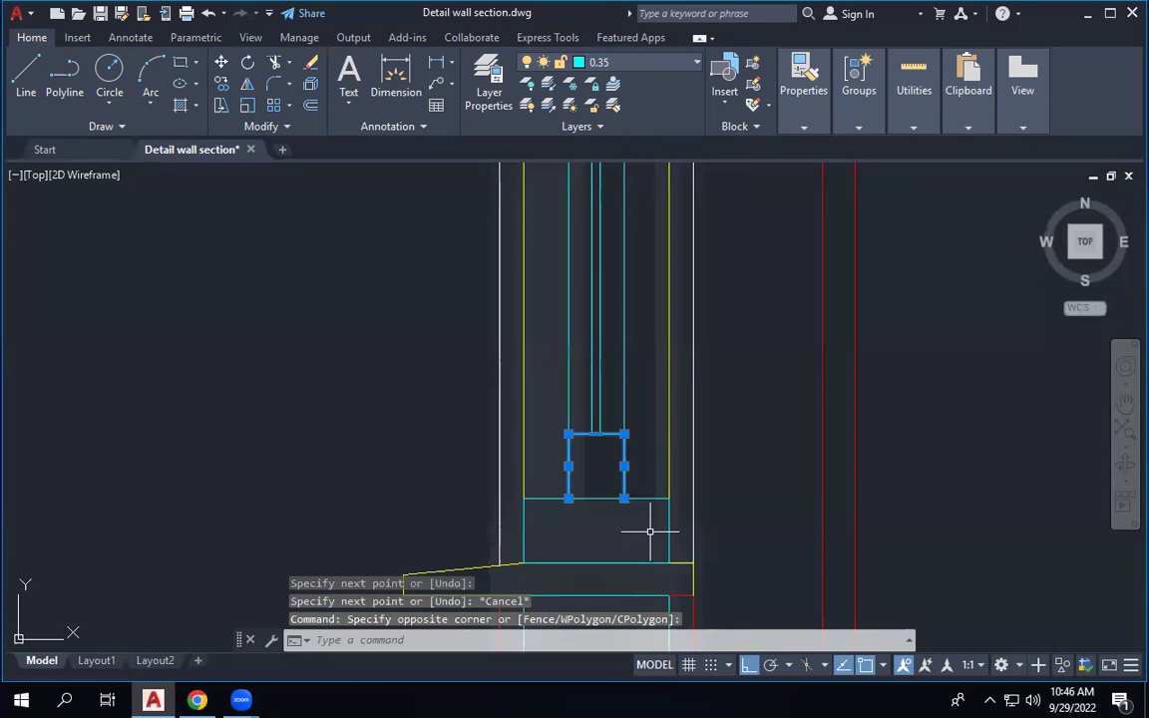
pyautogui.click(625, 333)
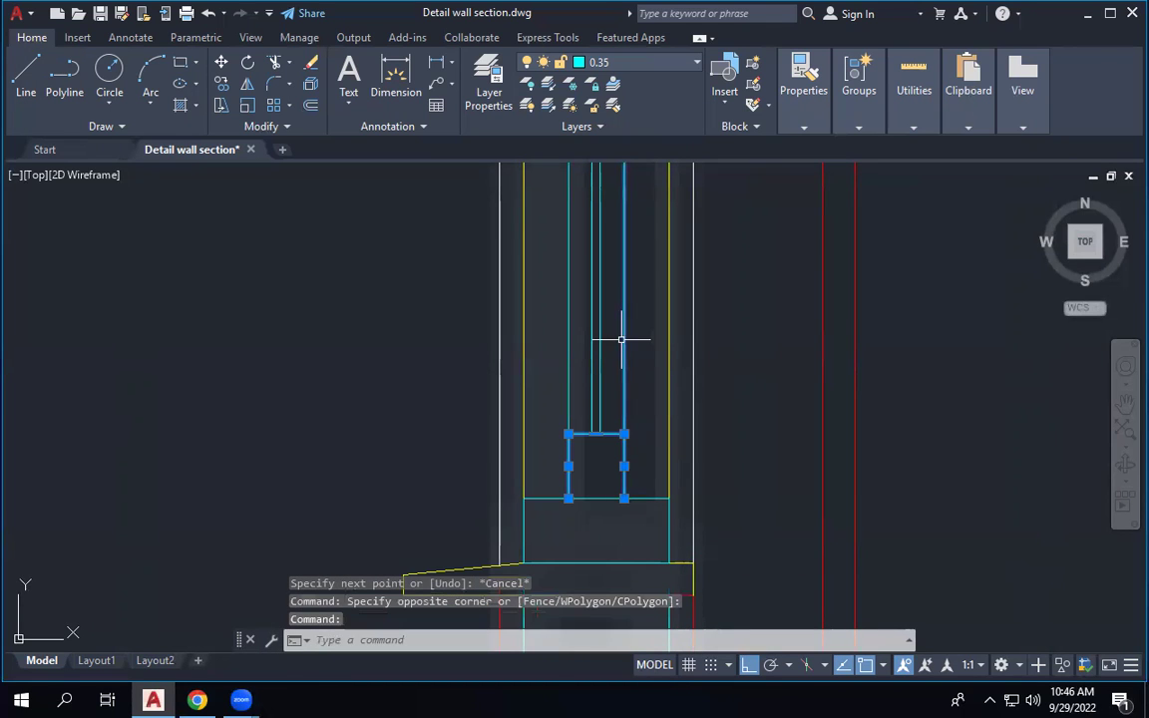
pyautogui.press('Escape')
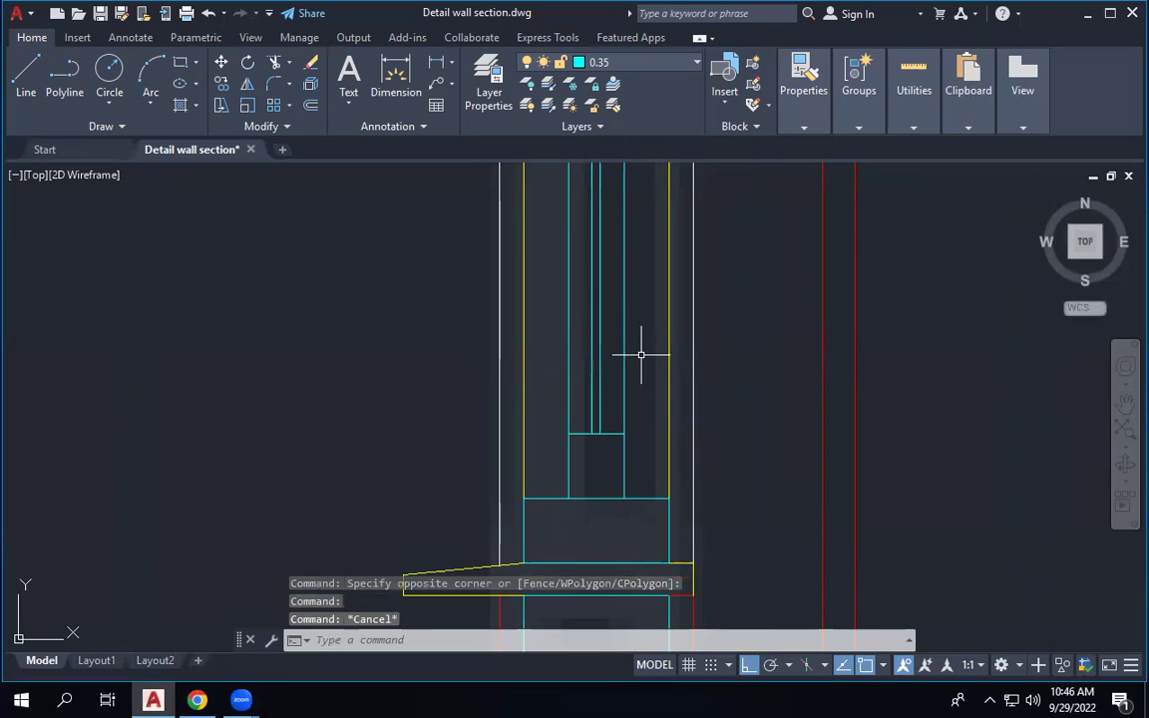
pyautogui.click(625, 356)
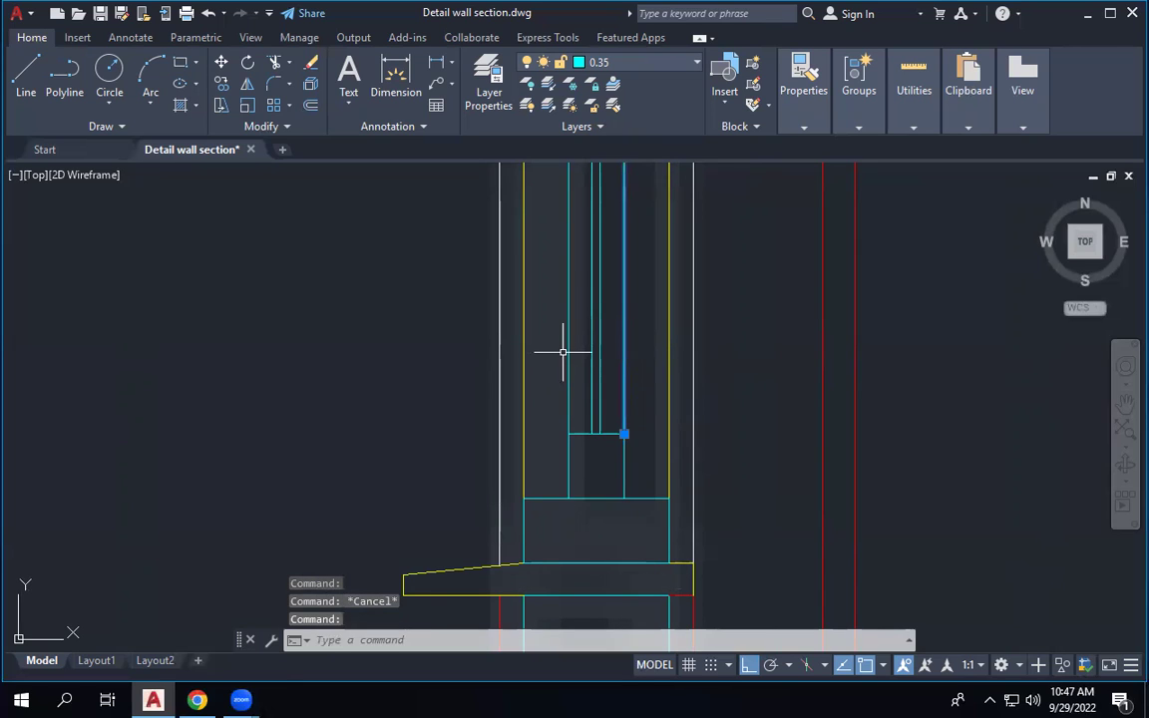
pyautogui.click(567, 349)
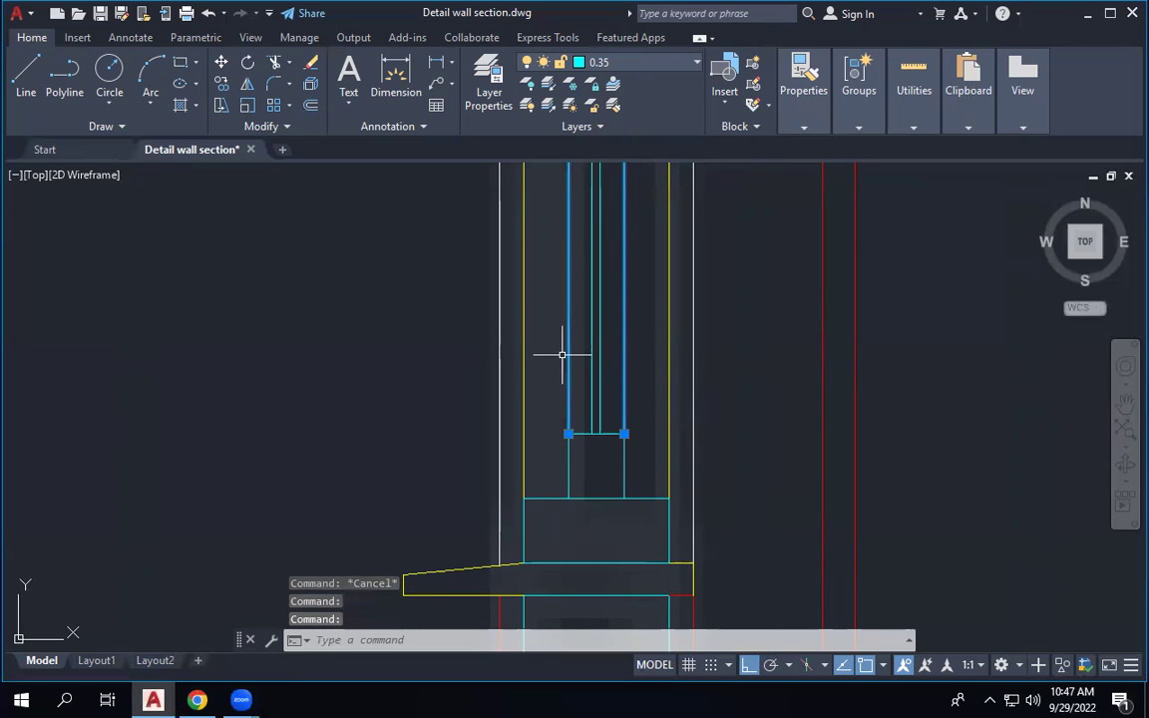
pyautogui.press('Escape')
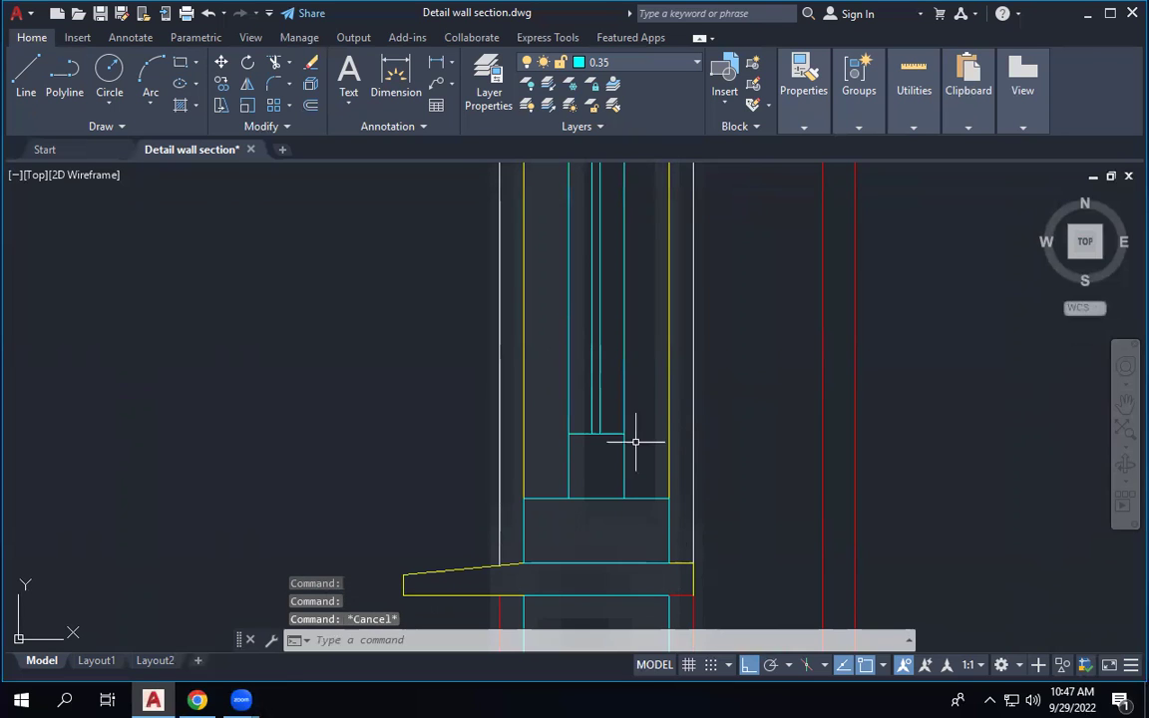
# Stretch the upper ends of the two vertical sash lines down to the short horizontal line below the window head.
pyautogui.scroll(-5, 642, 550)
pyautogui.scroll(6, 636, 187)
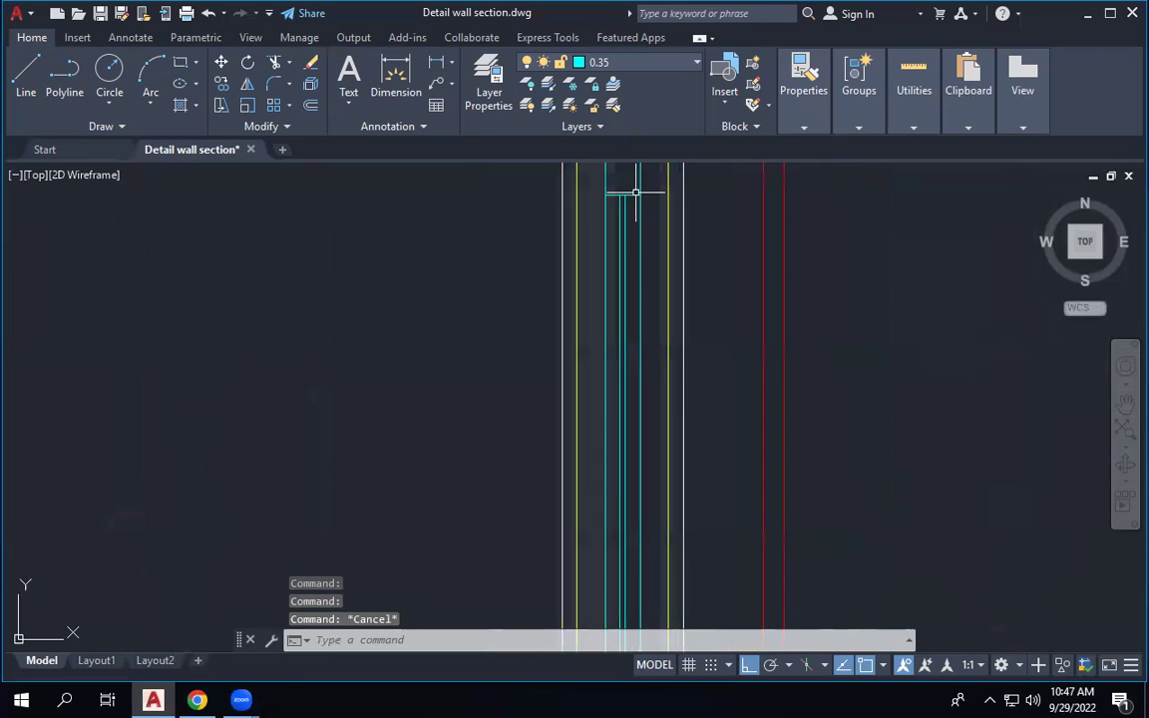
pyautogui.scroll(-2, 584, 247)
pyautogui.scroll(2, 583, 247)
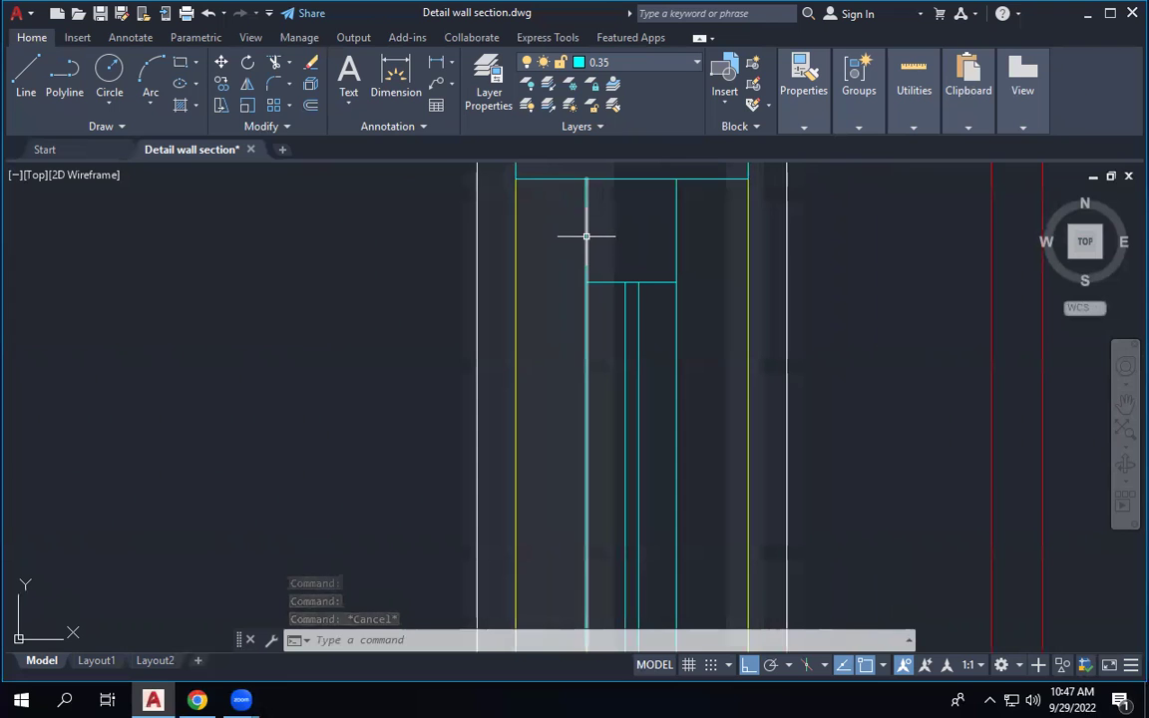
pyautogui.click(585, 237)
pyautogui.click(587, 178)
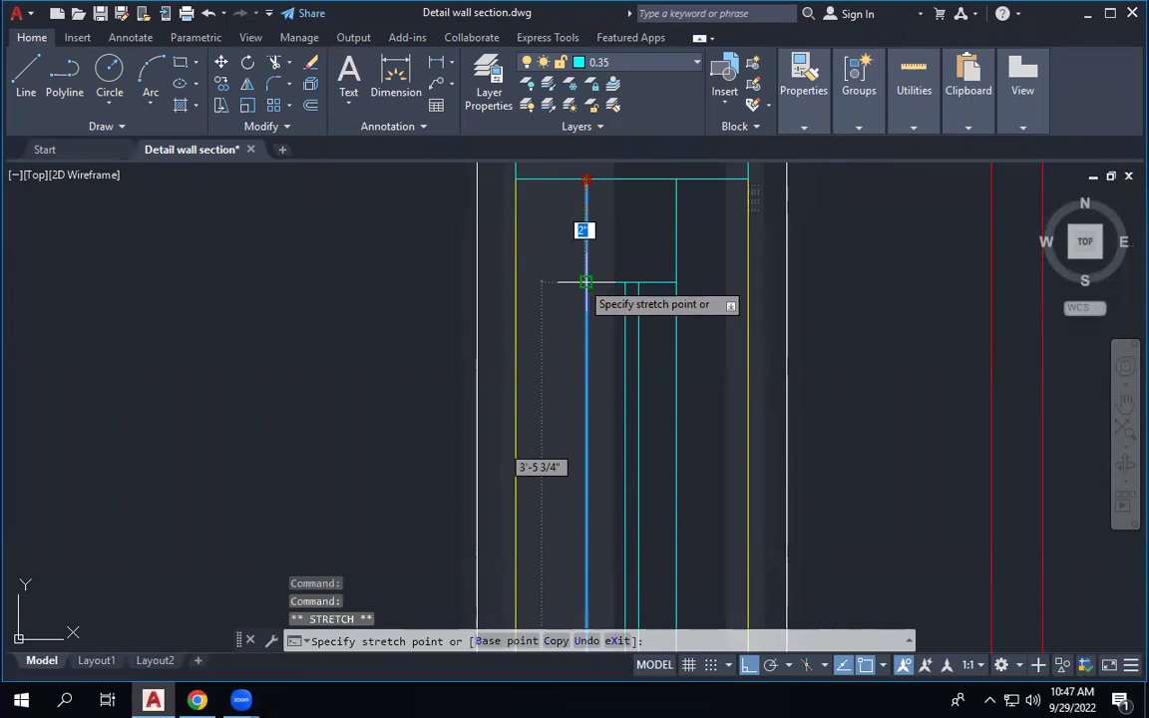
pyautogui.click(587, 282)
pyautogui.click(674, 201)
pyautogui.click(676, 179)
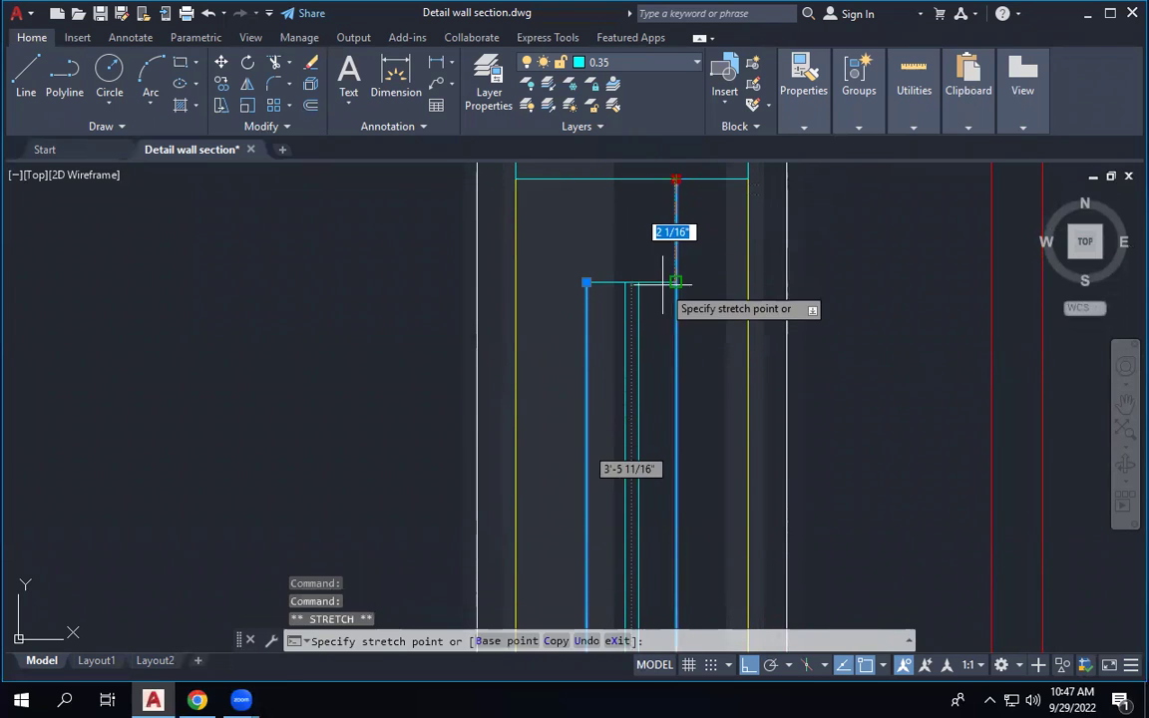
pyautogui.click(676, 283)
# Draw a vertical line from the left end of the upper short horizontal line up to the window head.
pyautogui.click(26, 80)
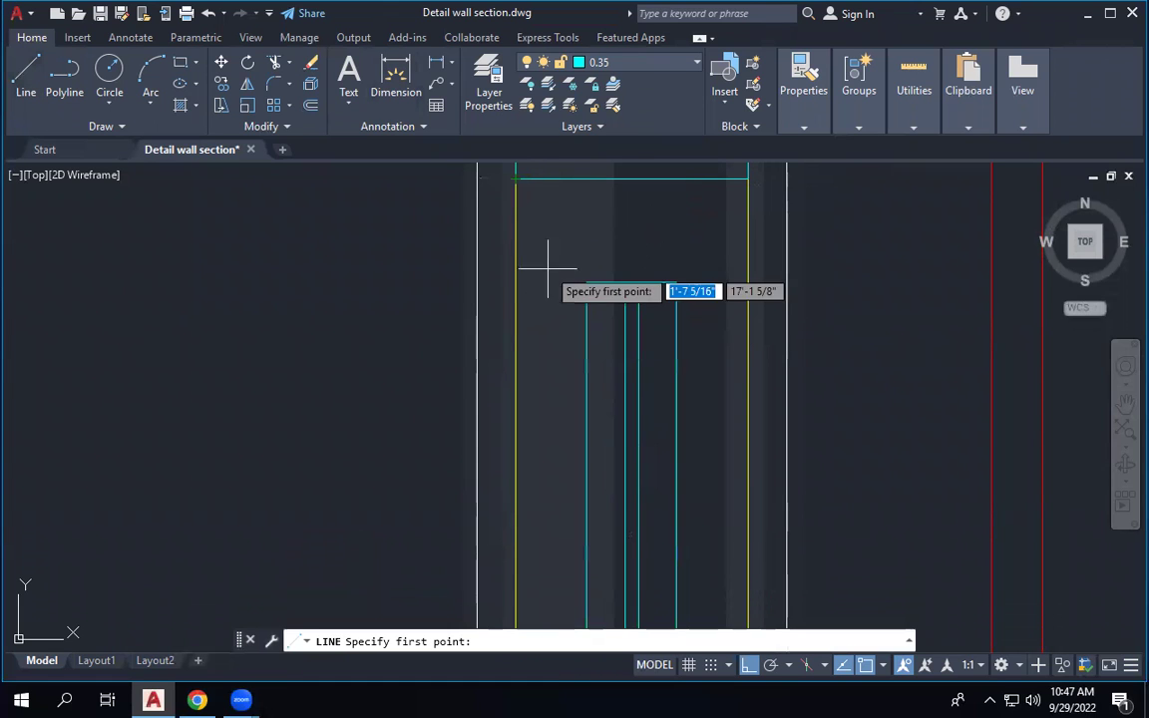
pyautogui.click(586, 282)
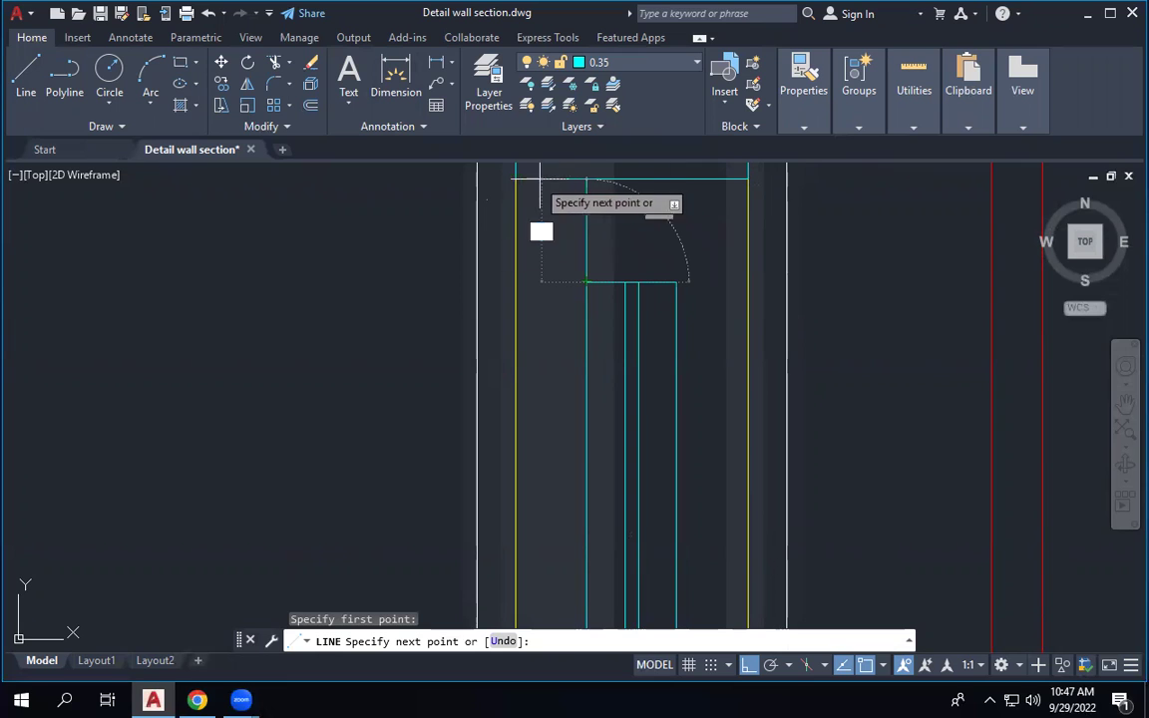
pyautogui.click(628, 179)
pyautogui.press('Escape')
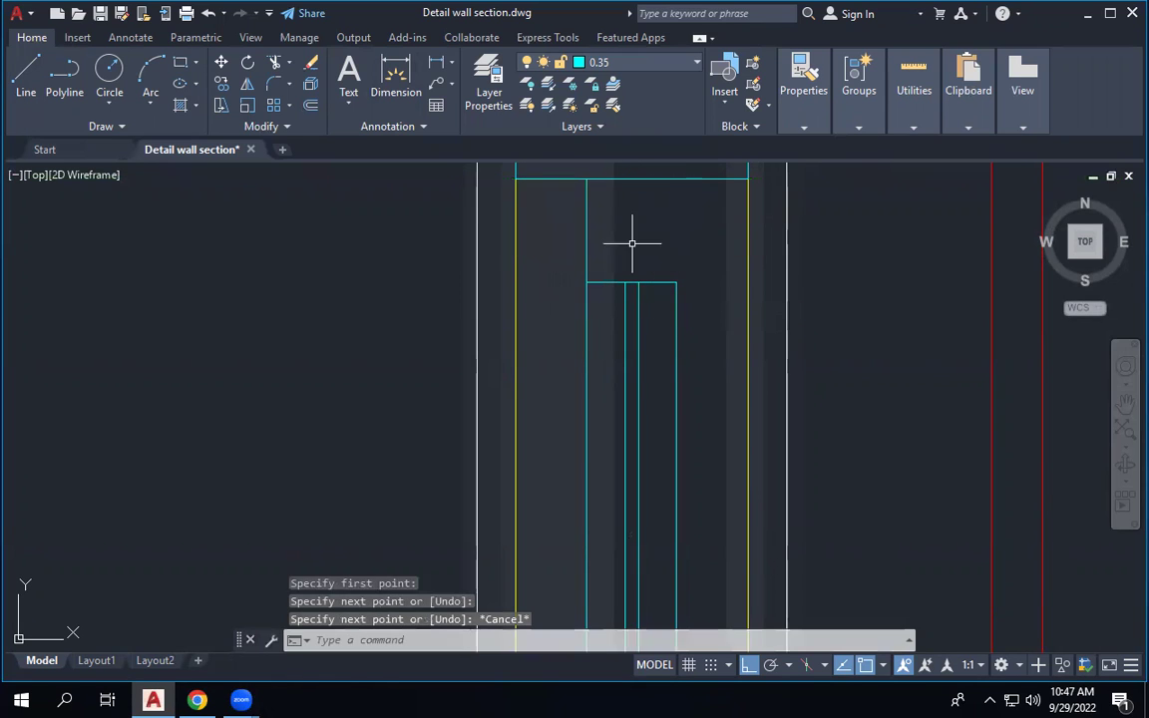
# Copy the top rail's left vertical line 1 3/4" across to the right end of the short horizontal line.
pyautogui.click(586, 236)
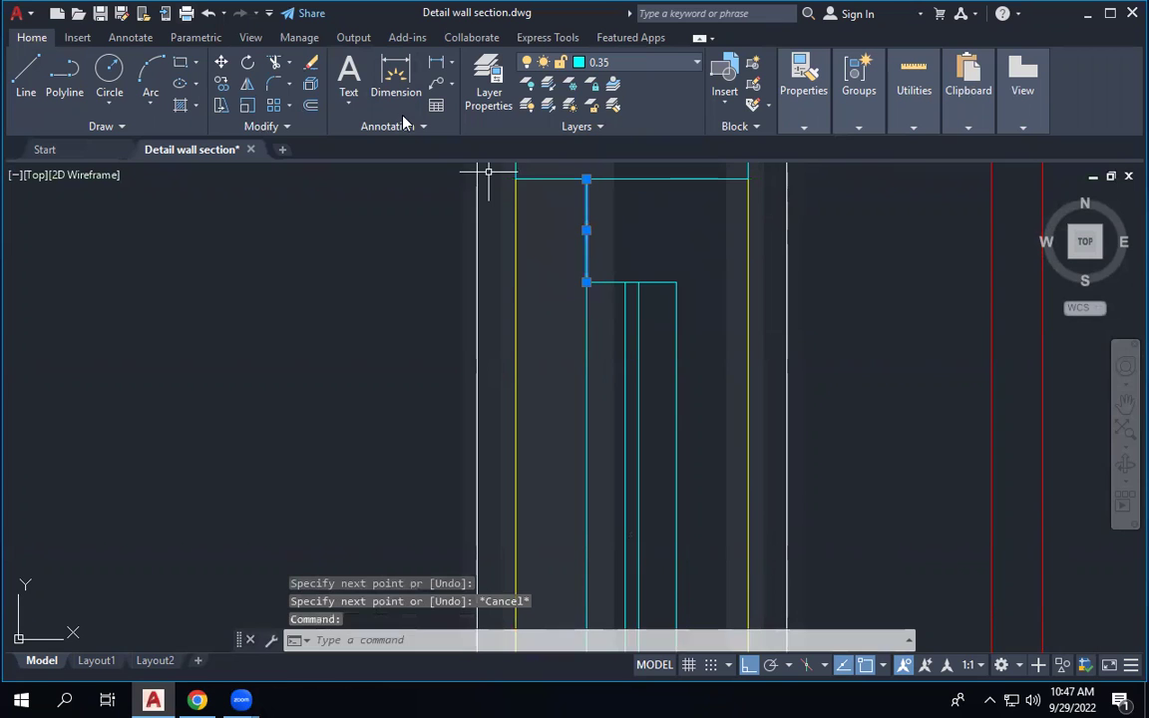
pyautogui.click(220, 84)
pyautogui.click(586, 282)
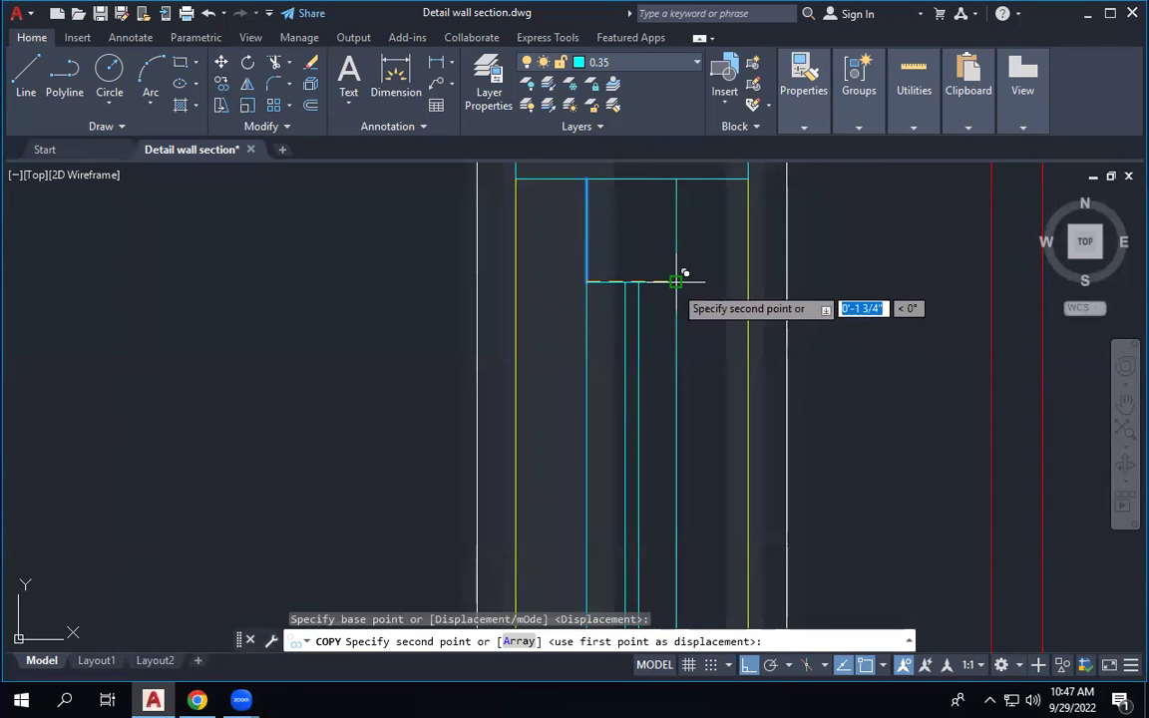
pyautogui.click(678, 283)
pyautogui.press('Escape')
pyautogui.press('Escape')
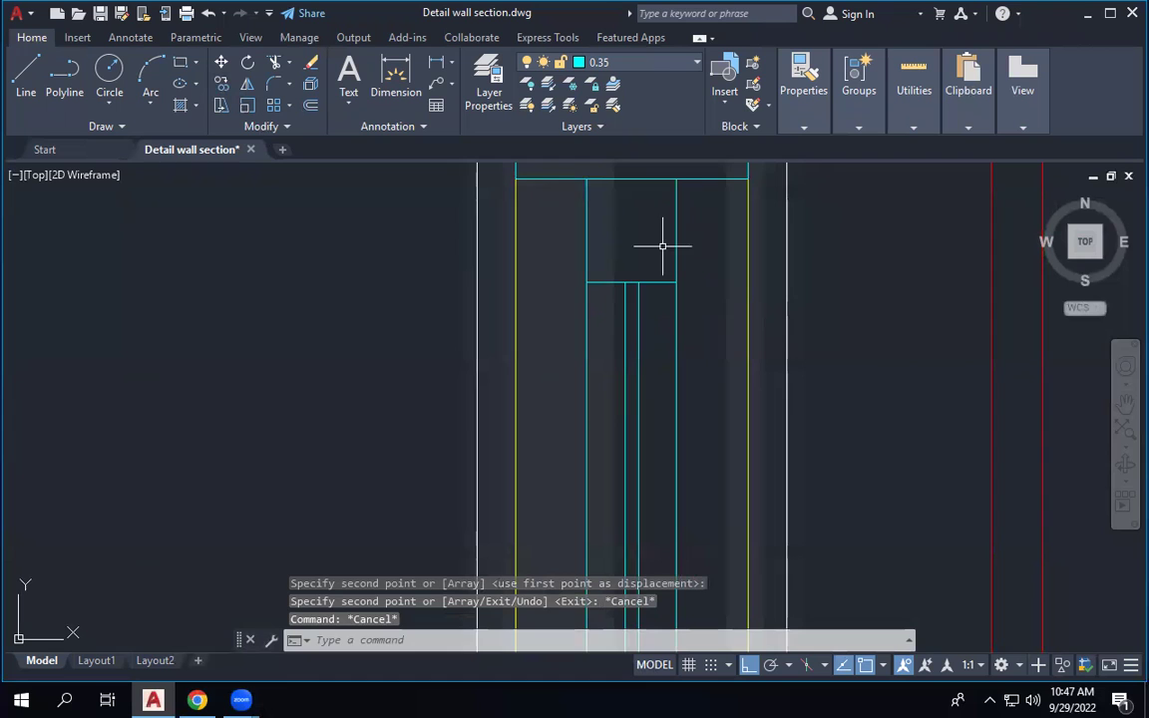
# Move the two thin vertical glass lines between the rails to layer 0.0.
pyautogui.scroll(-3, 658, 235)
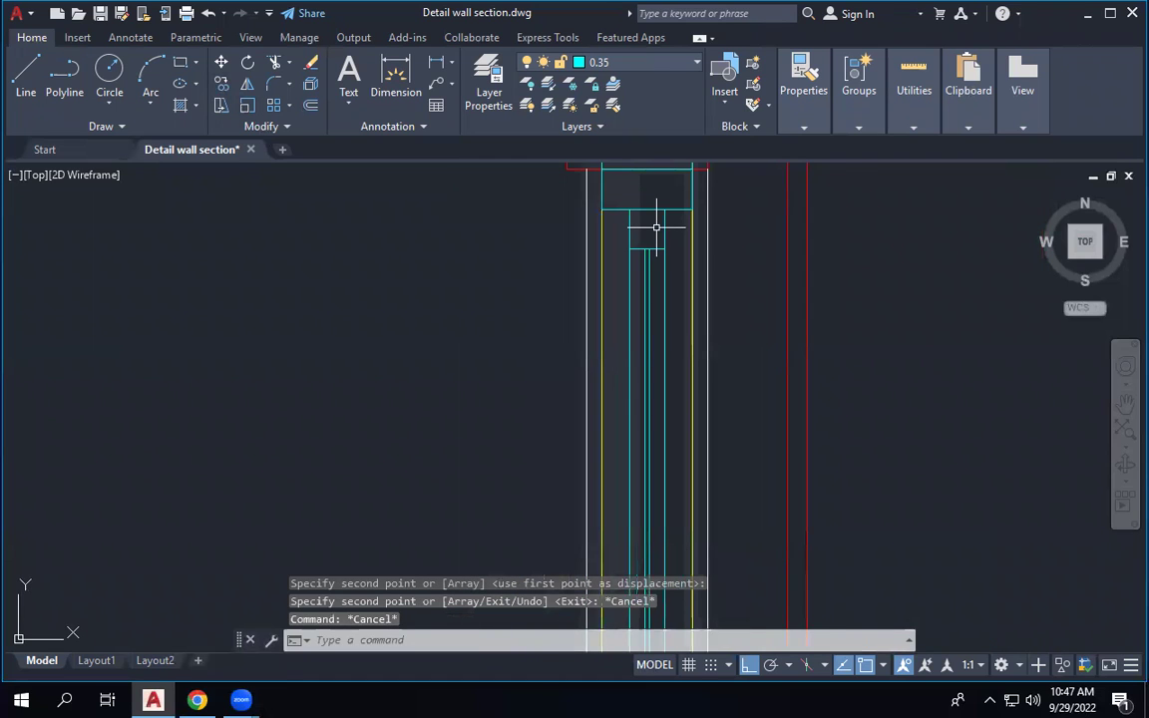
pyautogui.scroll(2, 656, 227)
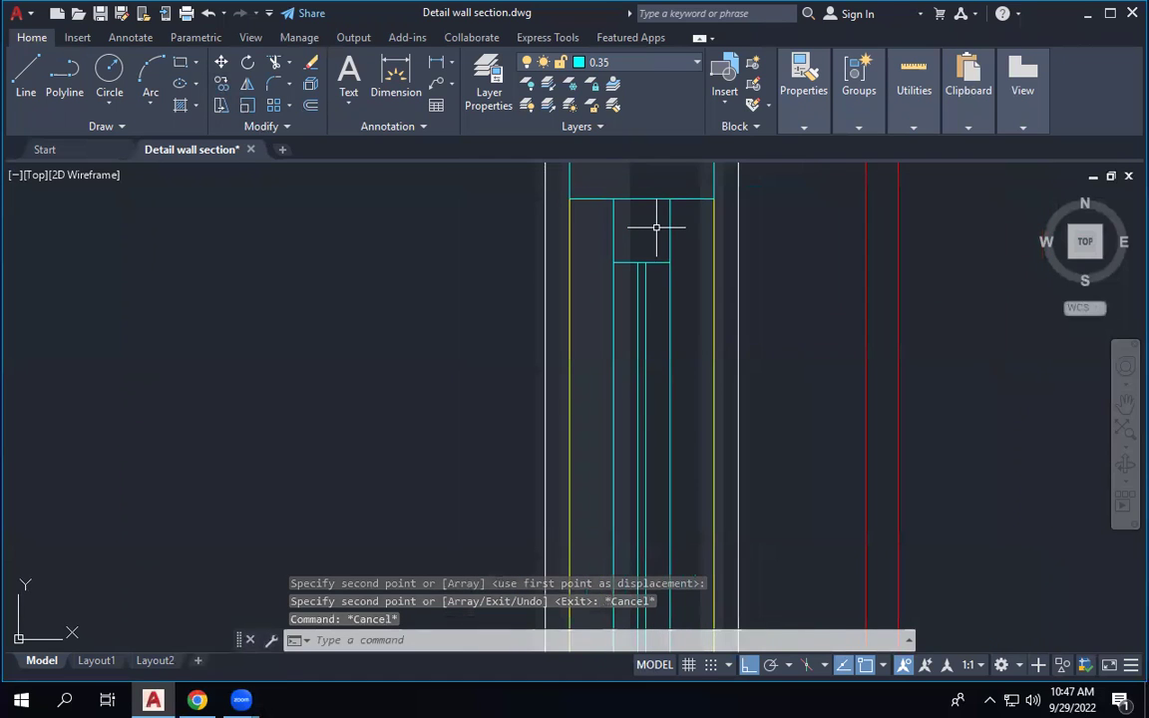
pyautogui.click(651, 288)
pyautogui.click(636, 261)
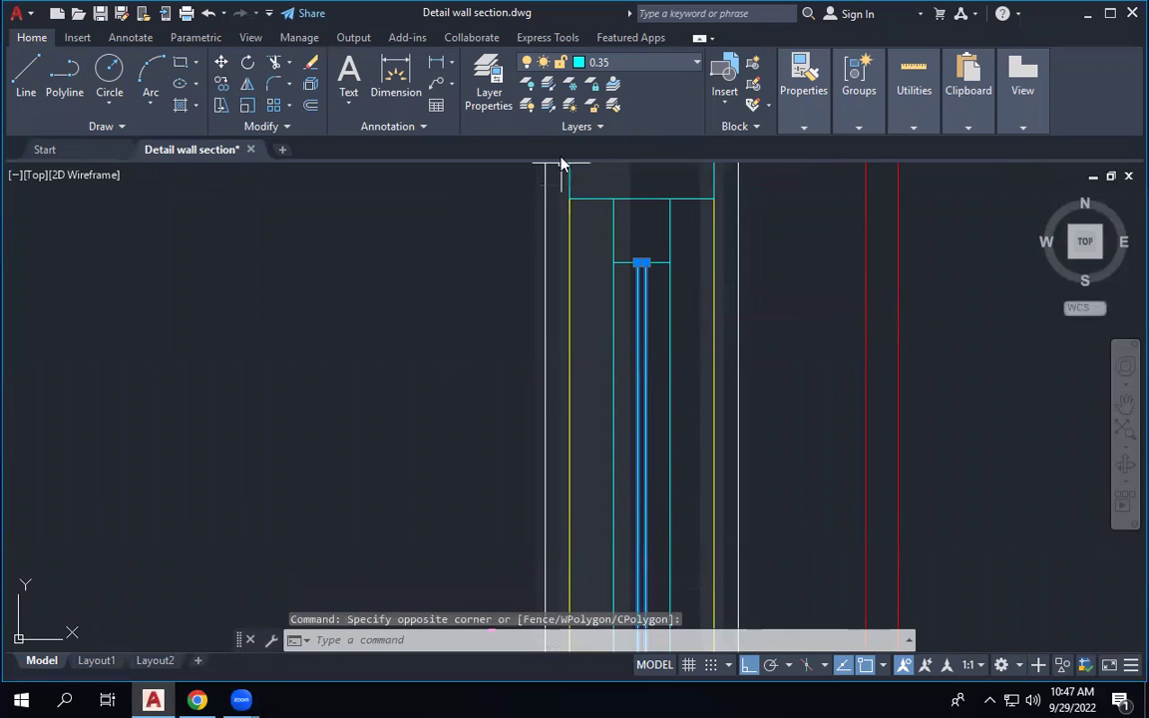
pyautogui.click(624, 72)
pyautogui.click(613, 106)
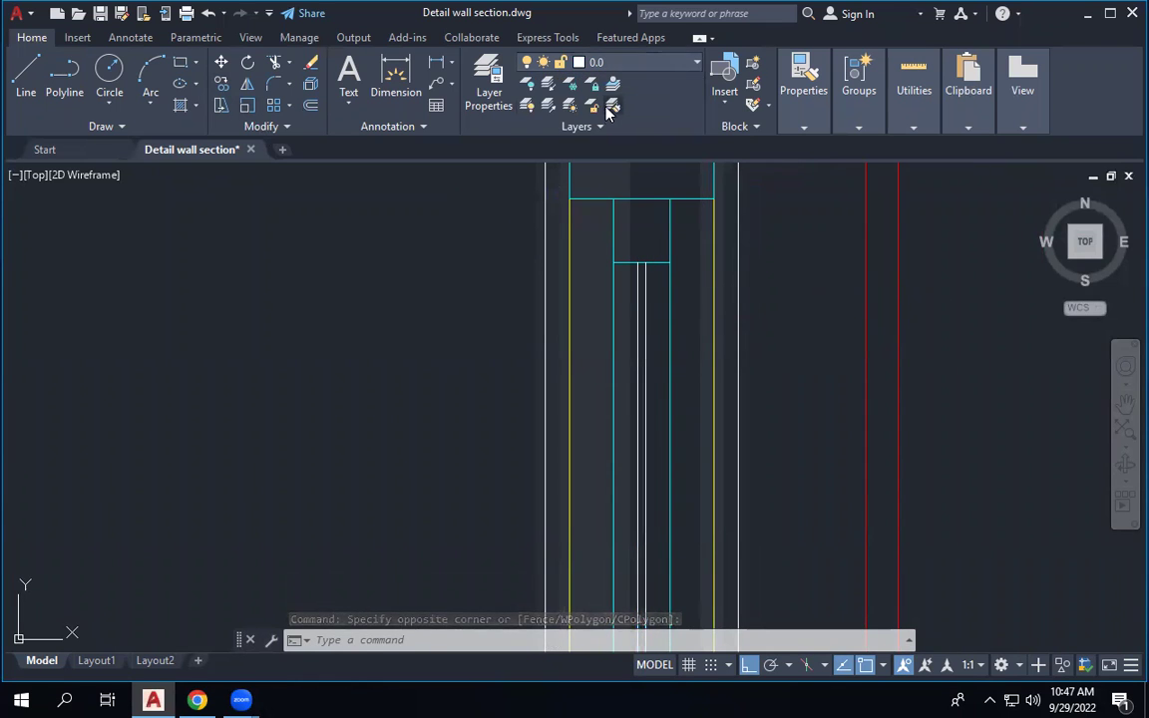
pyautogui.click(646, 317)
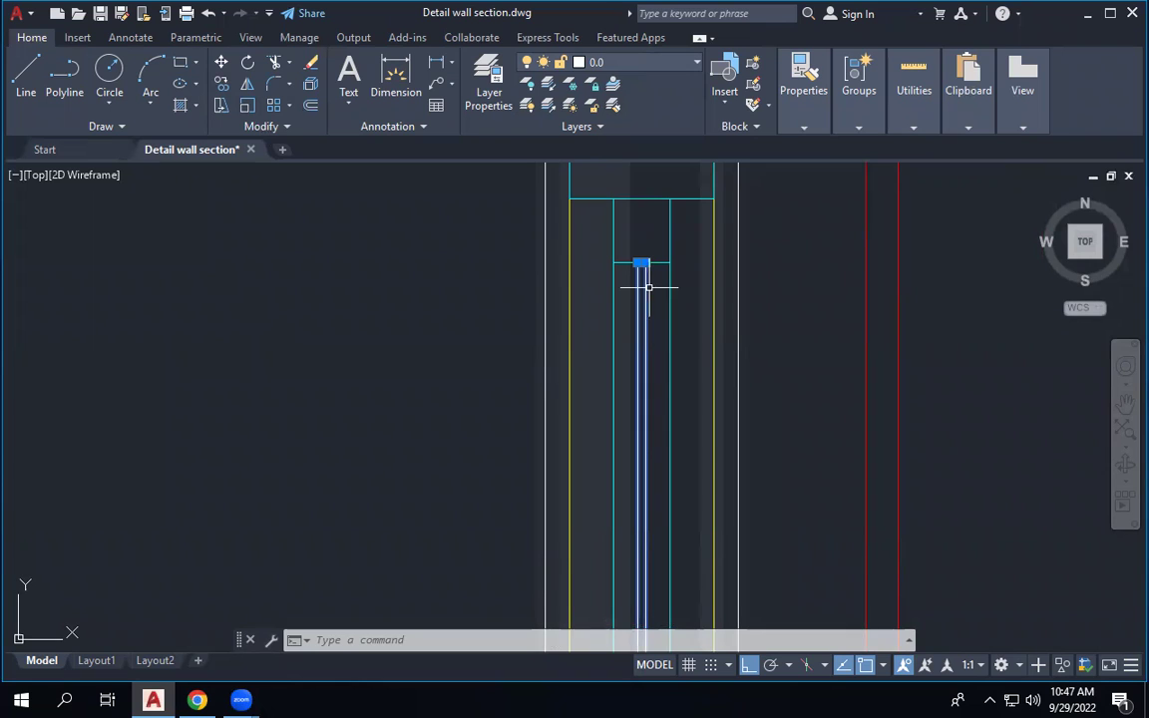
pyautogui.click(650, 285)
pyautogui.press('Escape')
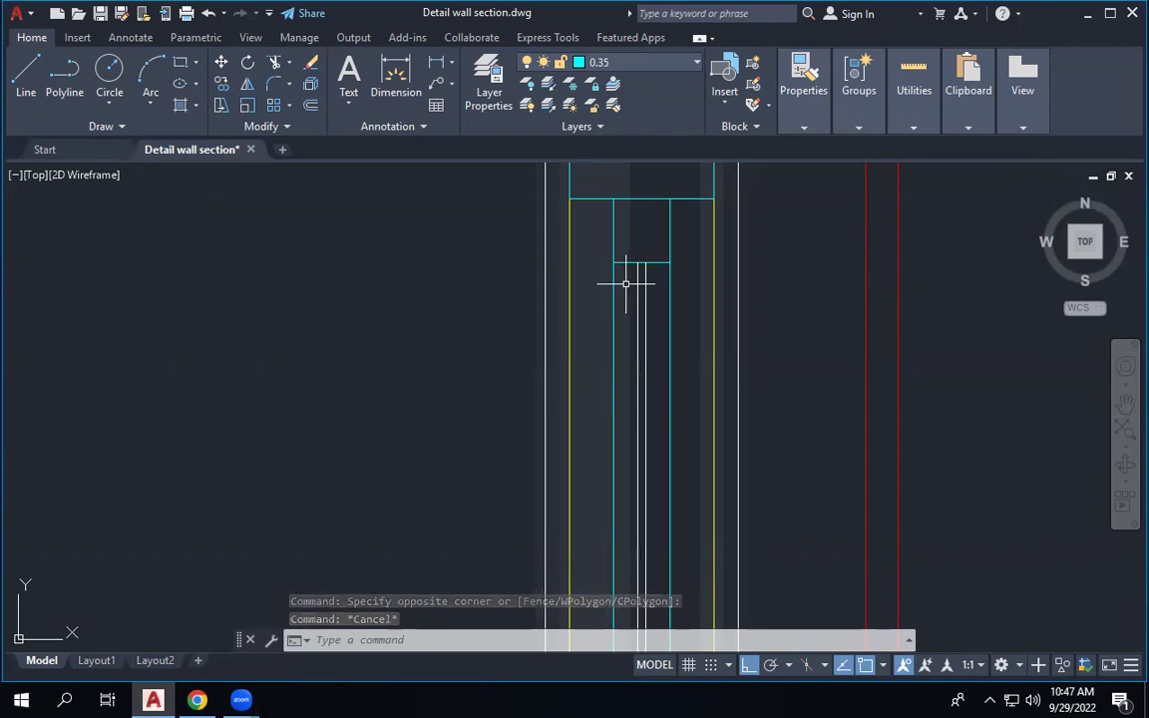
# Move the two short vertical lines and the bottom line of the window's top rail to layer 0.2.
pyautogui.scroll(2, 647, 278)
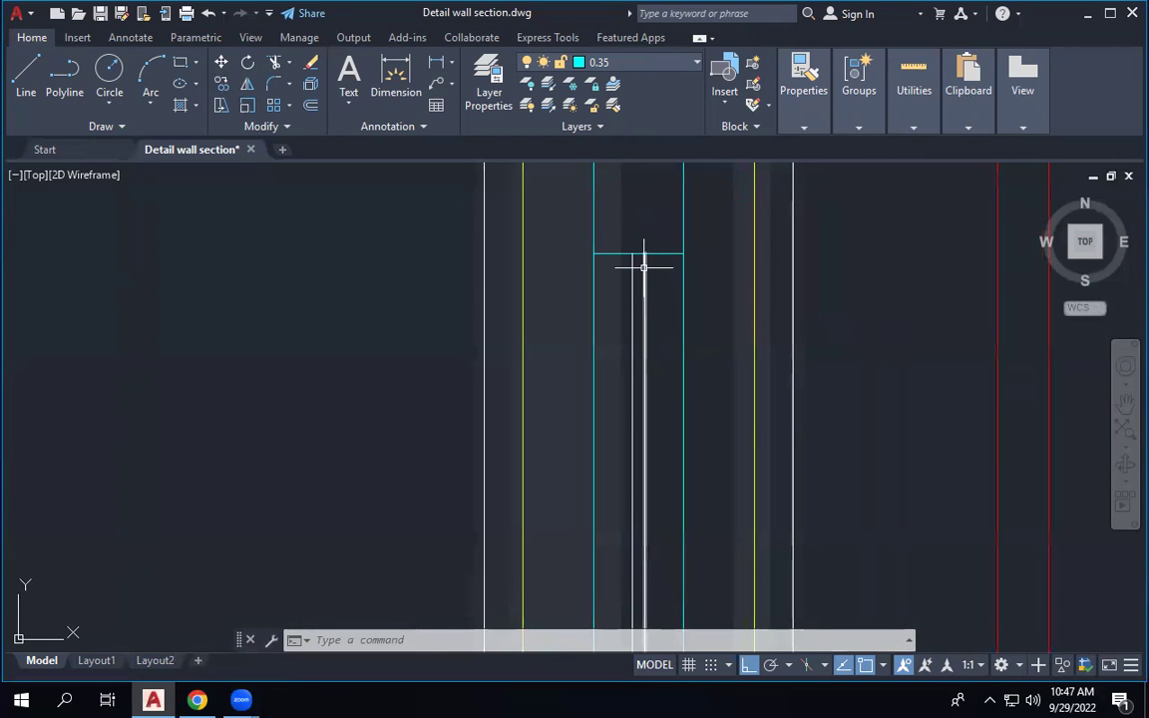
pyautogui.scroll(4, 640, 264)
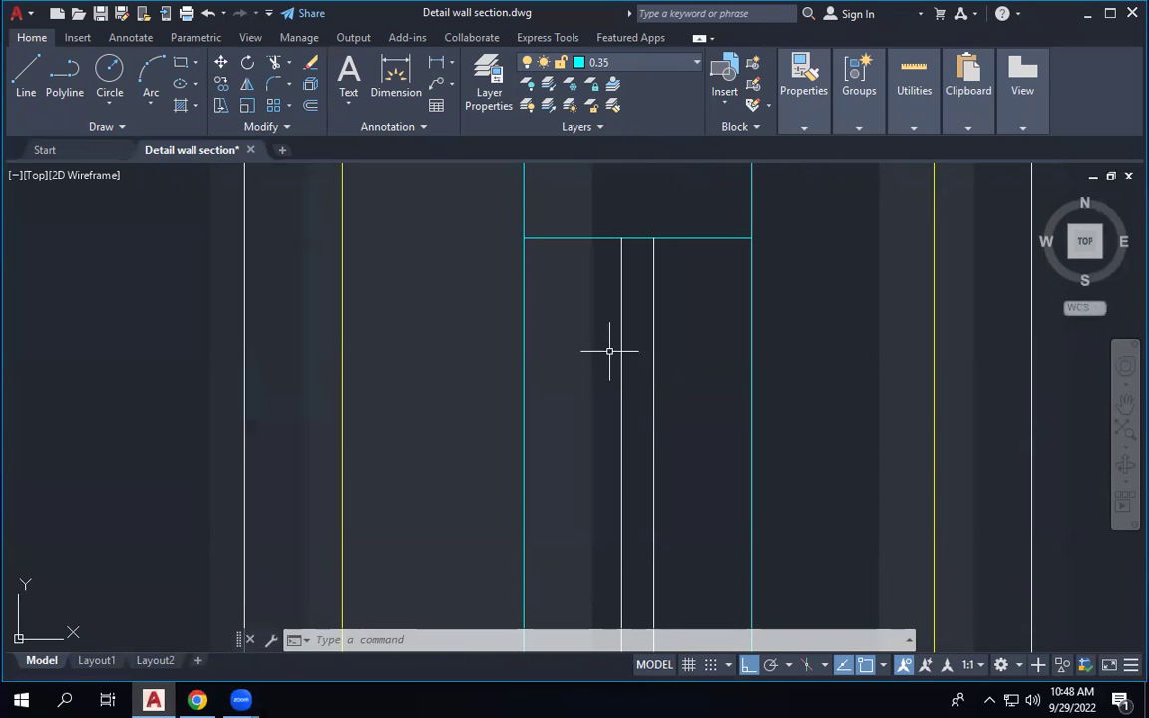
pyautogui.scroll(-2, 599, 320)
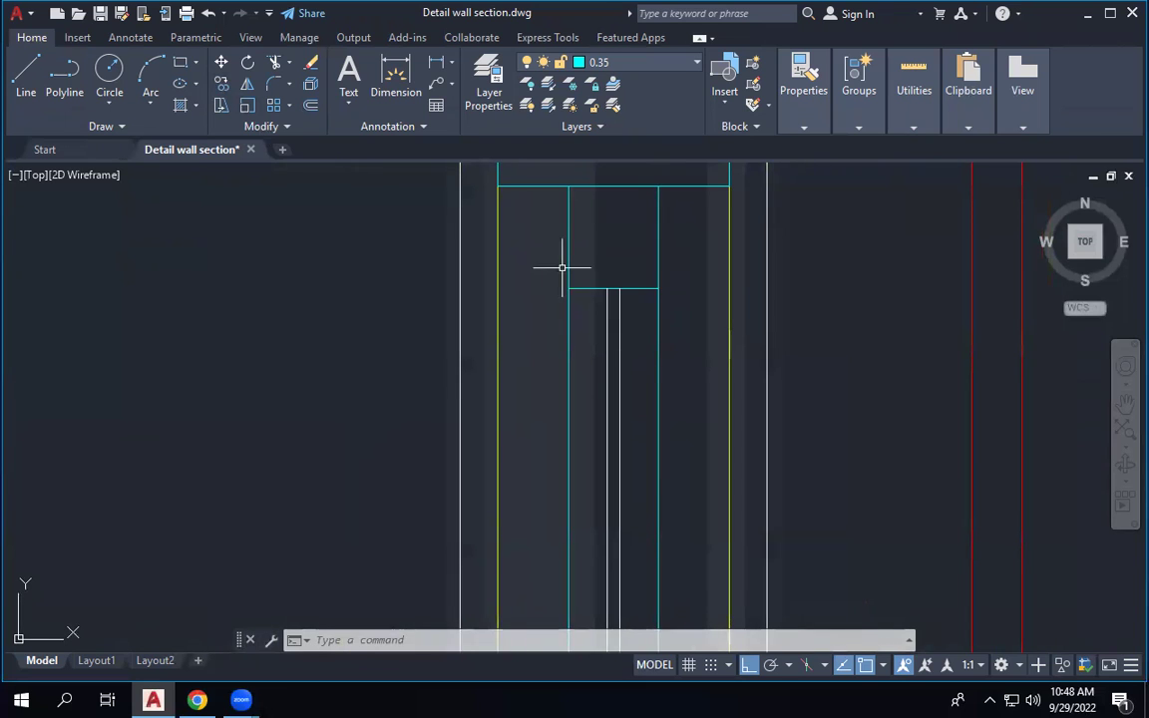
pyautogui.scroll(-3, 584, 264)
pyautogui.scroll(2, 571, 284)
pyautogui.click(572, 283)
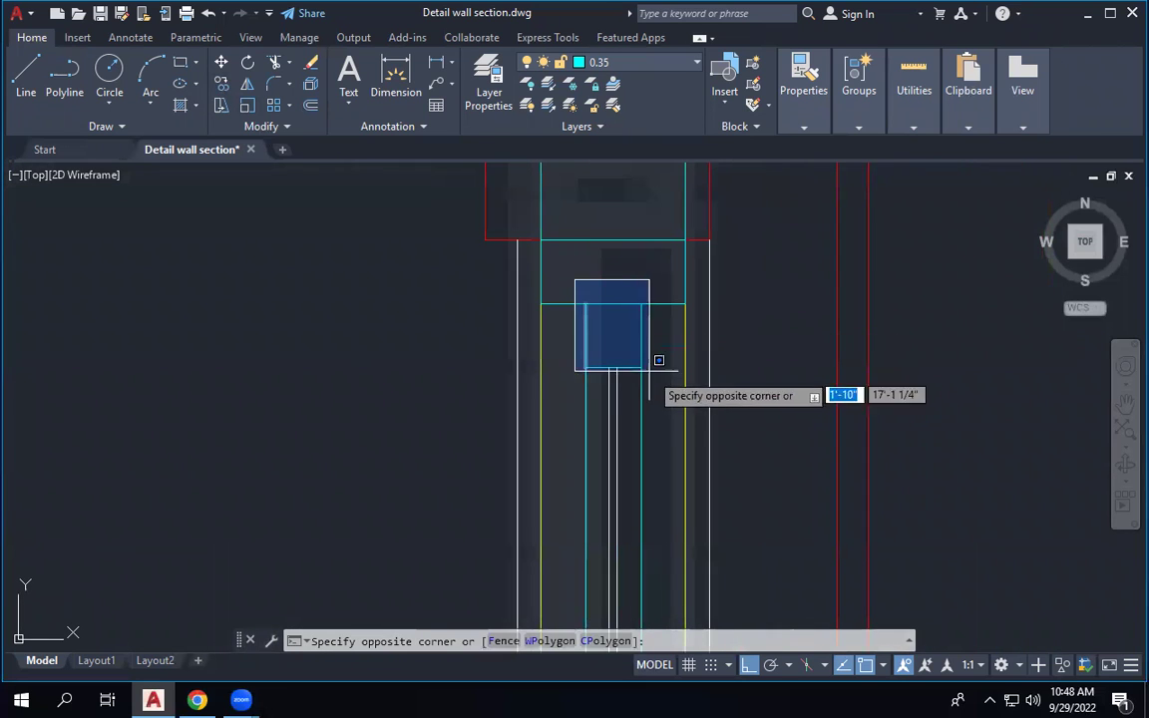
pyautogui.click(663, 369)
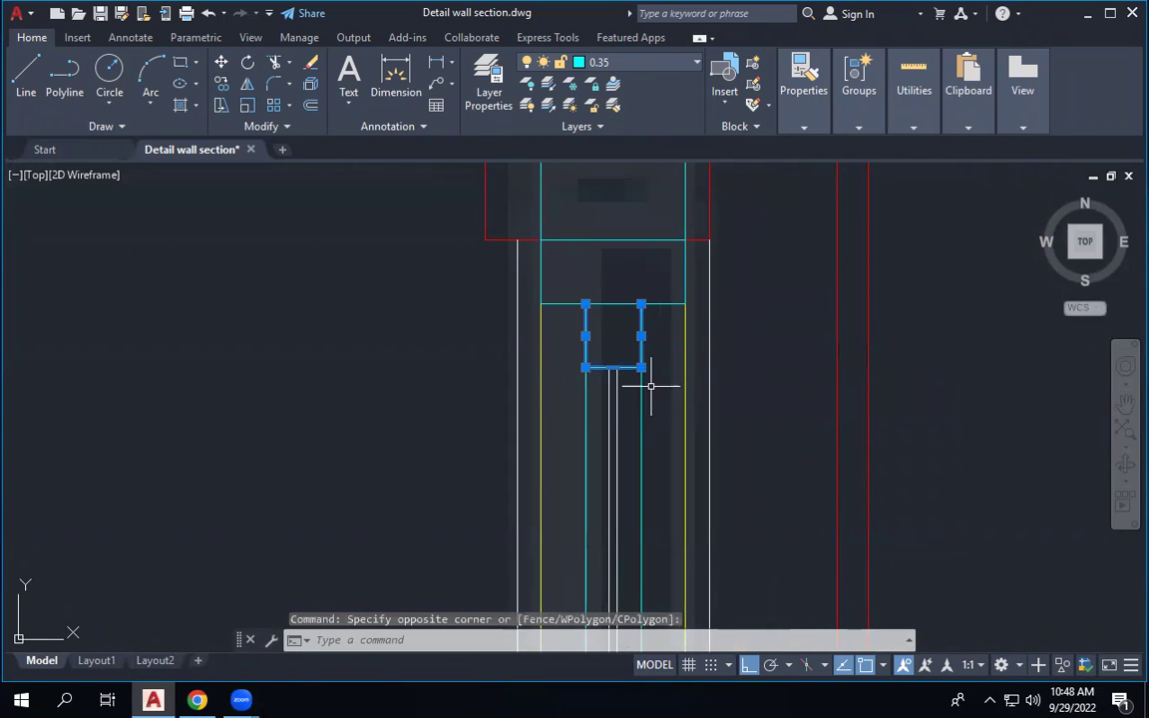
pyautogui.click(674, 64)
pyautogui.click(633, 147)
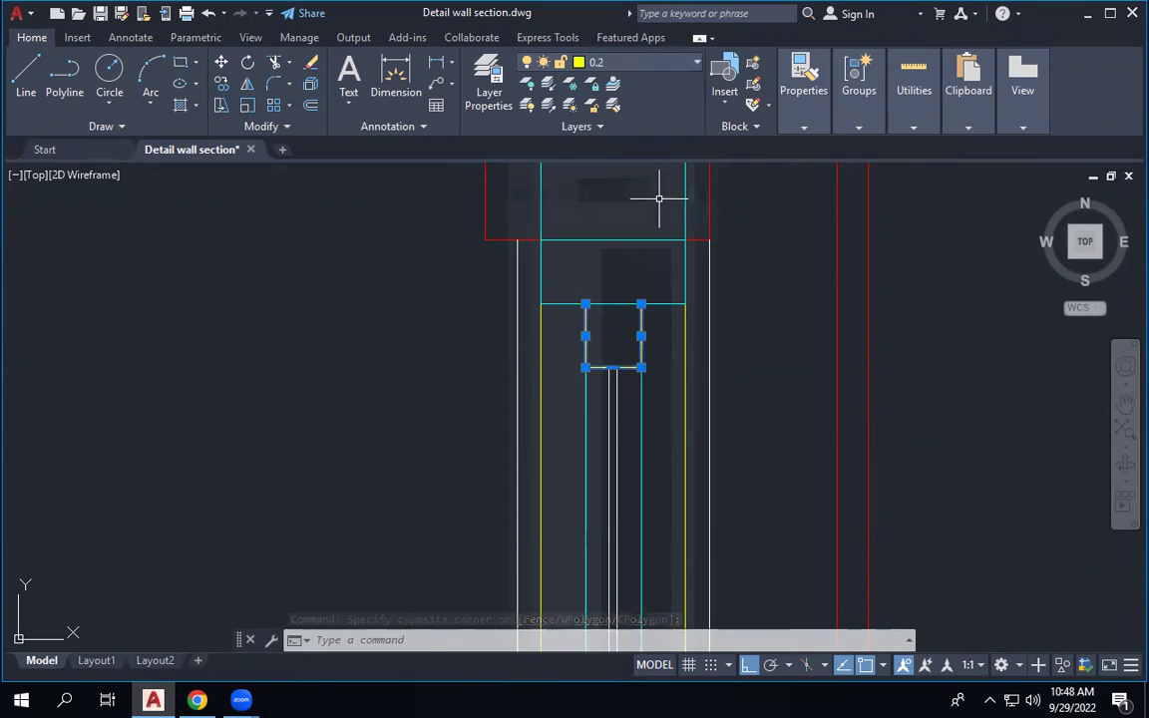
pyautogui.scroll(-2, 669, 206)
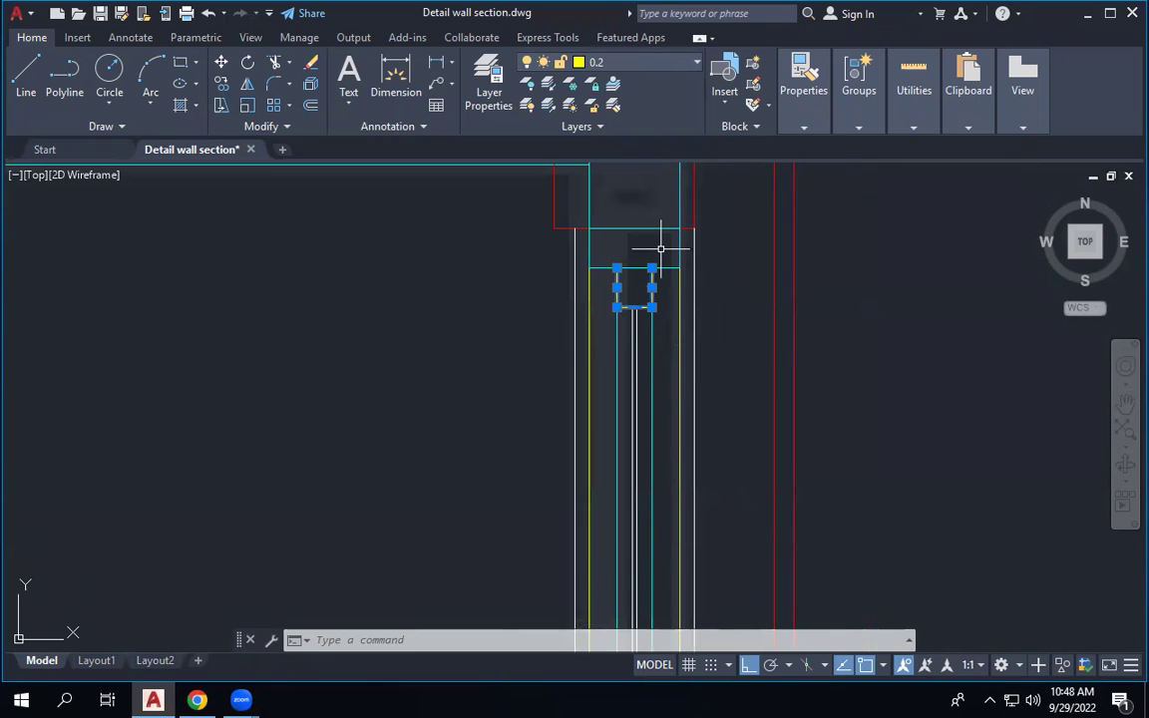
pyautogui.press('Escape')
# Move the lines of the window's bottom rail, just above the sill frame, to layer 0.2.
pyautogui.moveTo(660, 249); pyautogui.dragTo(637, 488, button='middle')
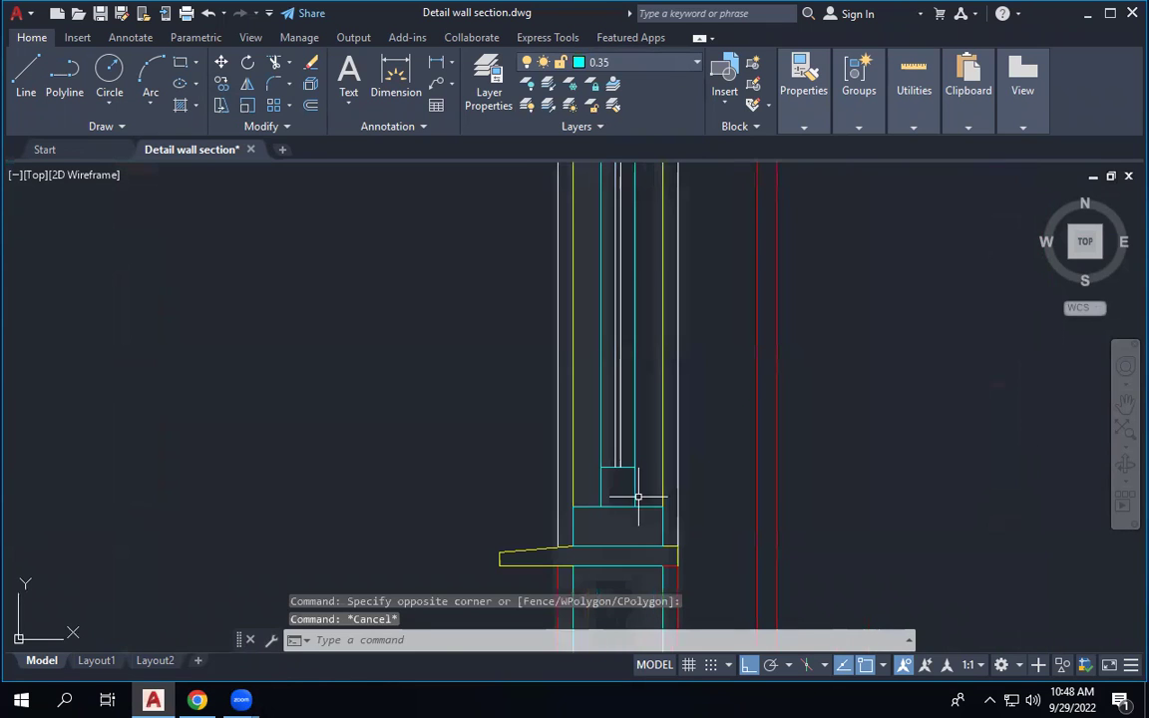
pyautogui.click(588, 460)
pyautogui.click(642, 501)
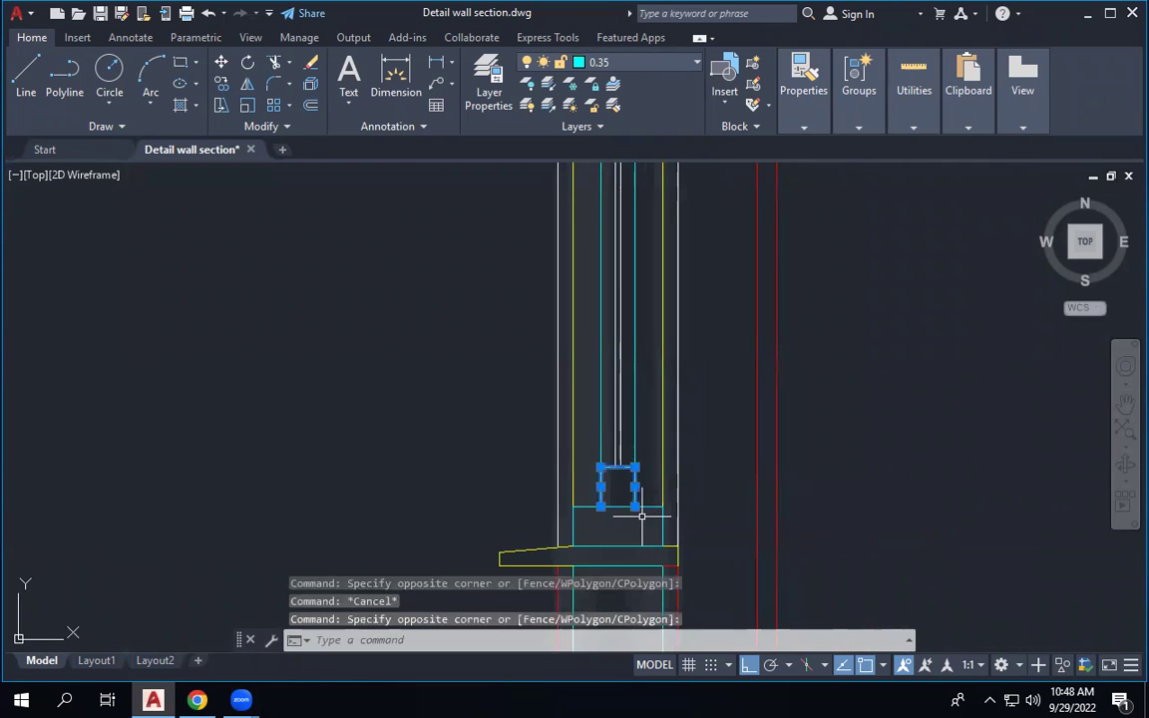
pyautogui.click(569, 60)
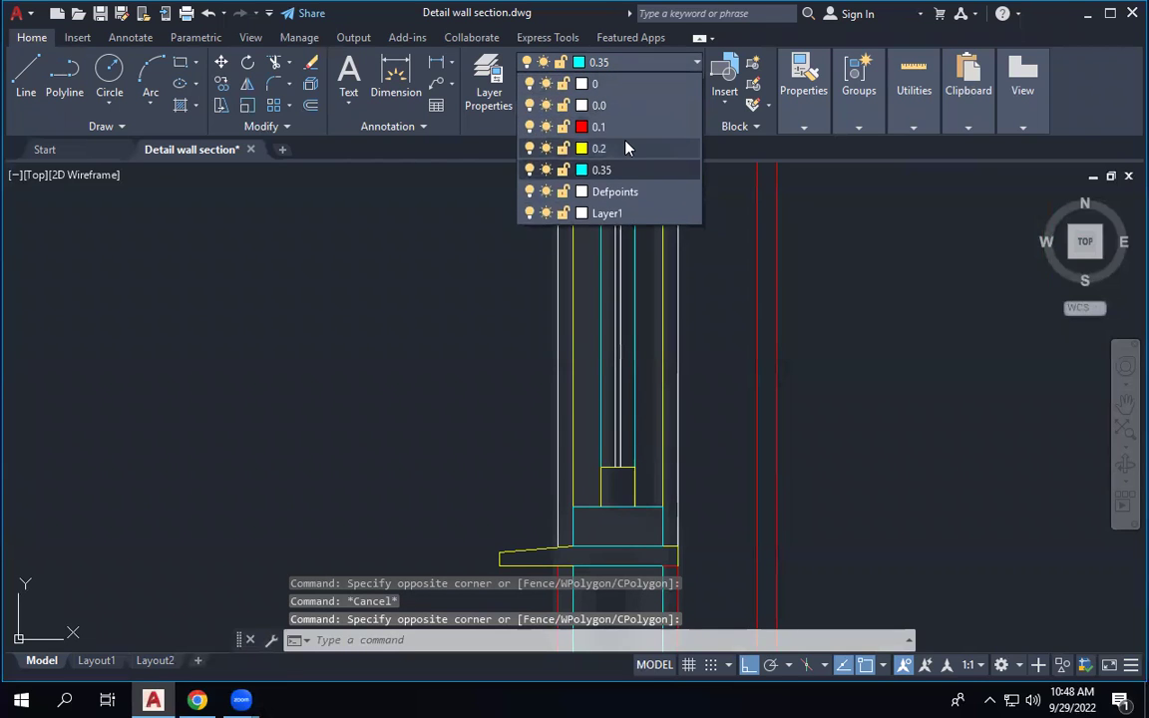
pyautogui.click(625, 148)
pyautogui.press('Escape')
# Move the two long vertical sash lines between the top and bottom rails to layer 0.1.
pyautogui.click(634, 321)
pyautogui.click(601, 319)
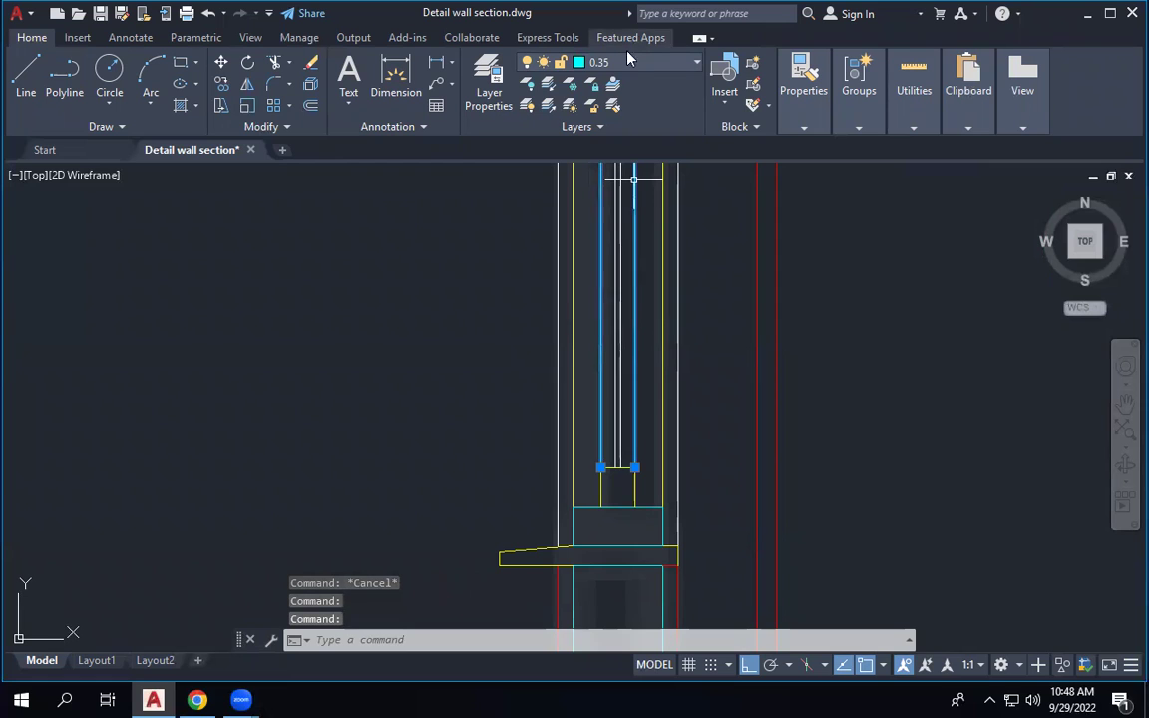
pyautogui.click(569, 62)
pyautogui.click(617, 127)
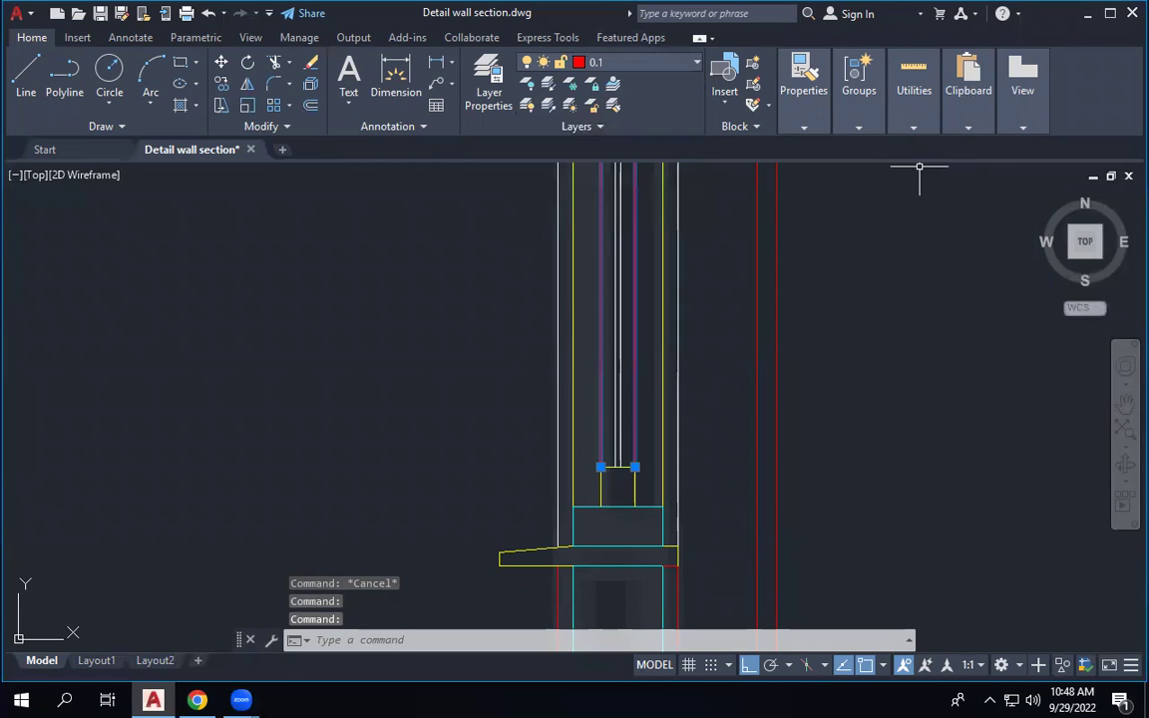
pyautogui.press('Escape')
pyautogui.press('Escape')
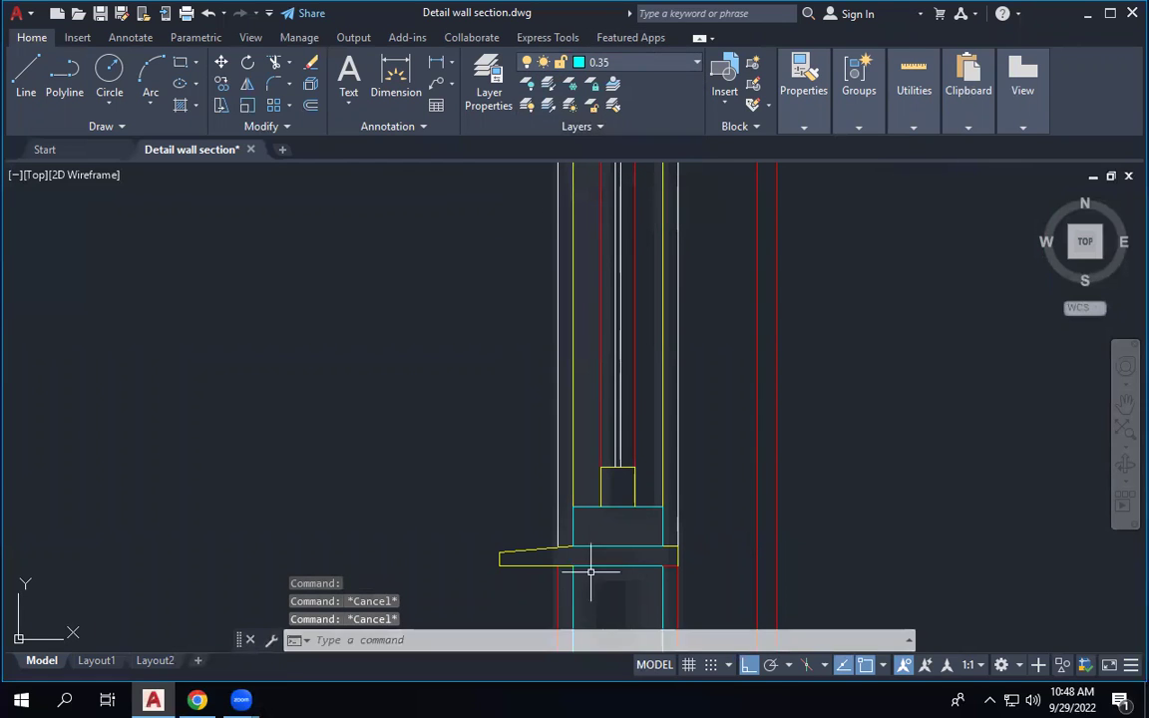
# Move the frame rectangle between the window's bottom rail and the sloped sill to layer 0.2.
pyautogui.scroll(-5, 588, 549)
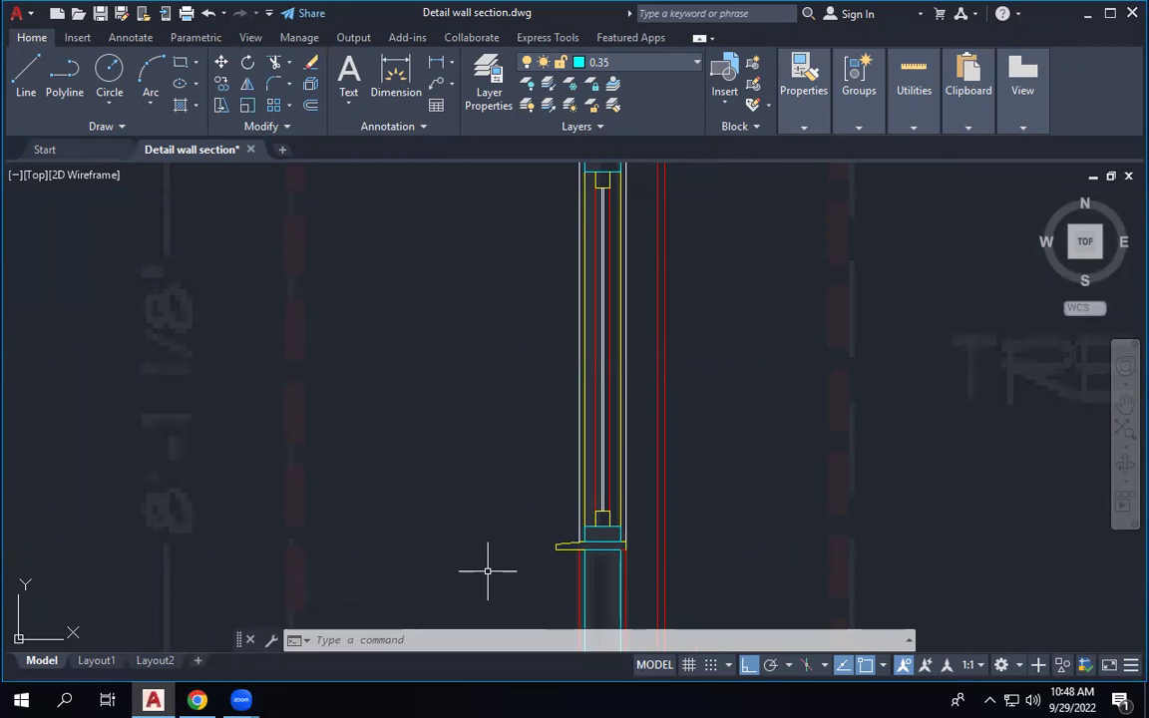
pyautogui.scroll(3, 597, 180)
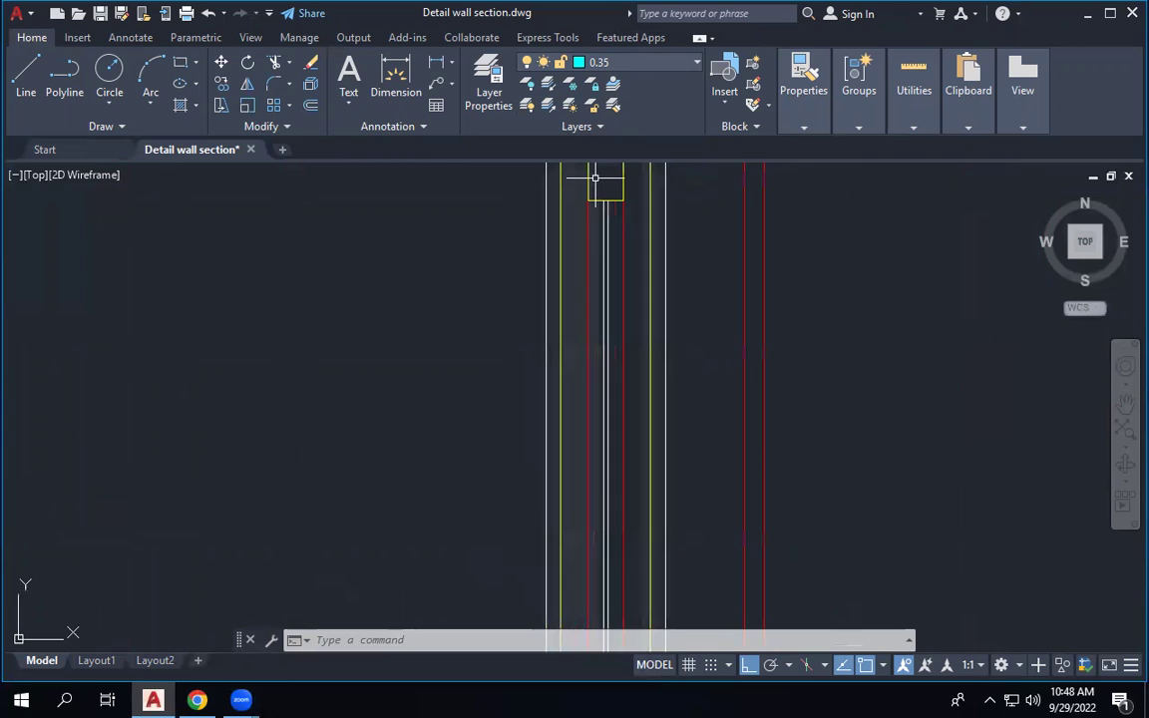
pyautogui.scroll(-4, 634, 335)
pyautogui.scroll(4, 634, 335)
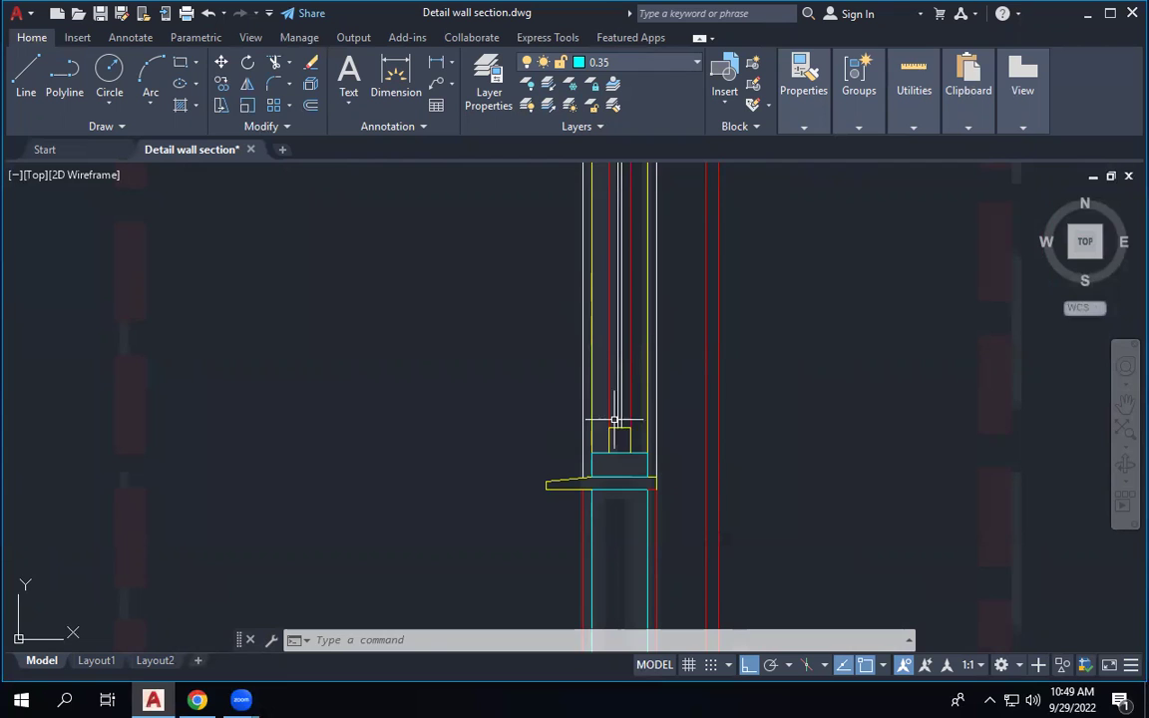
pyautogui.scroll(-4, 602, 543)
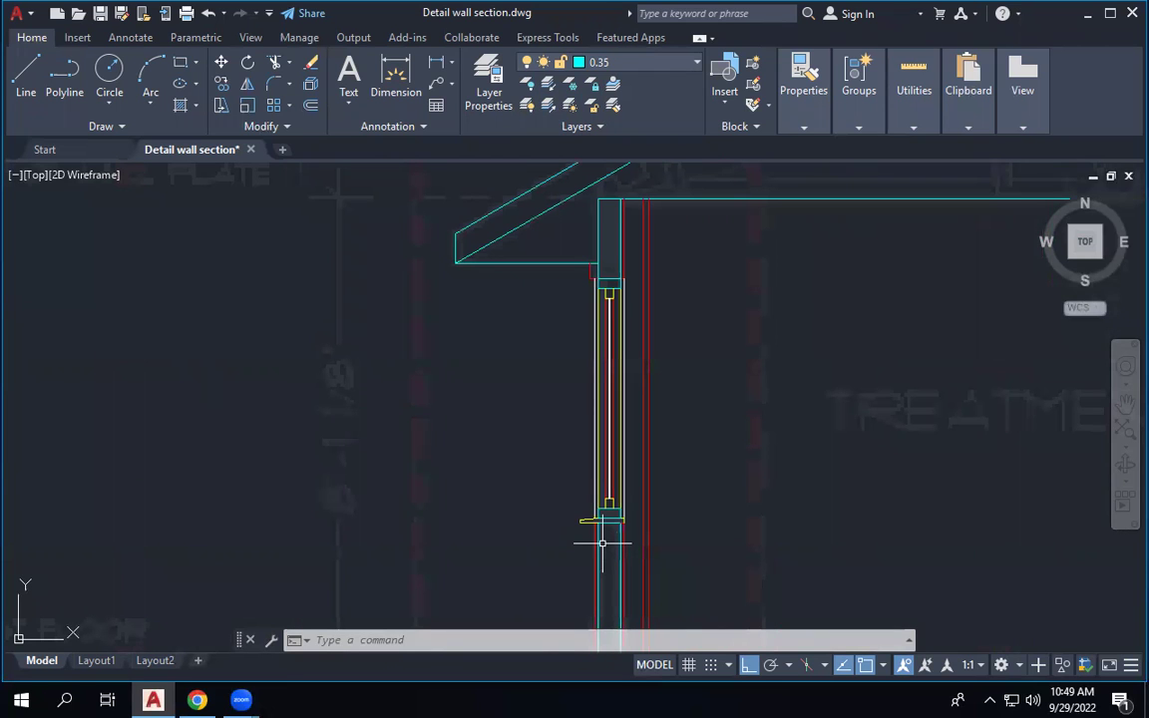
pyautogui.scroll(4, 602, 544)
pyautogui.click(617, 501)
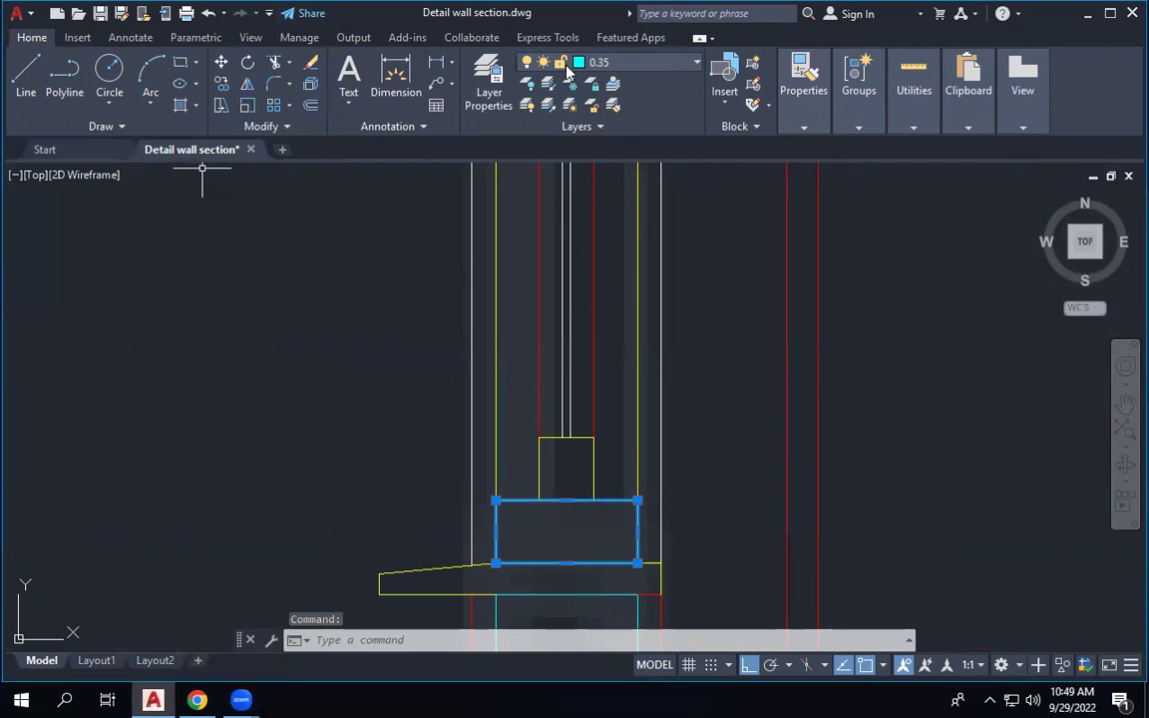
pyautogui.click(642, 66)
pyautogui.click(611, 147)
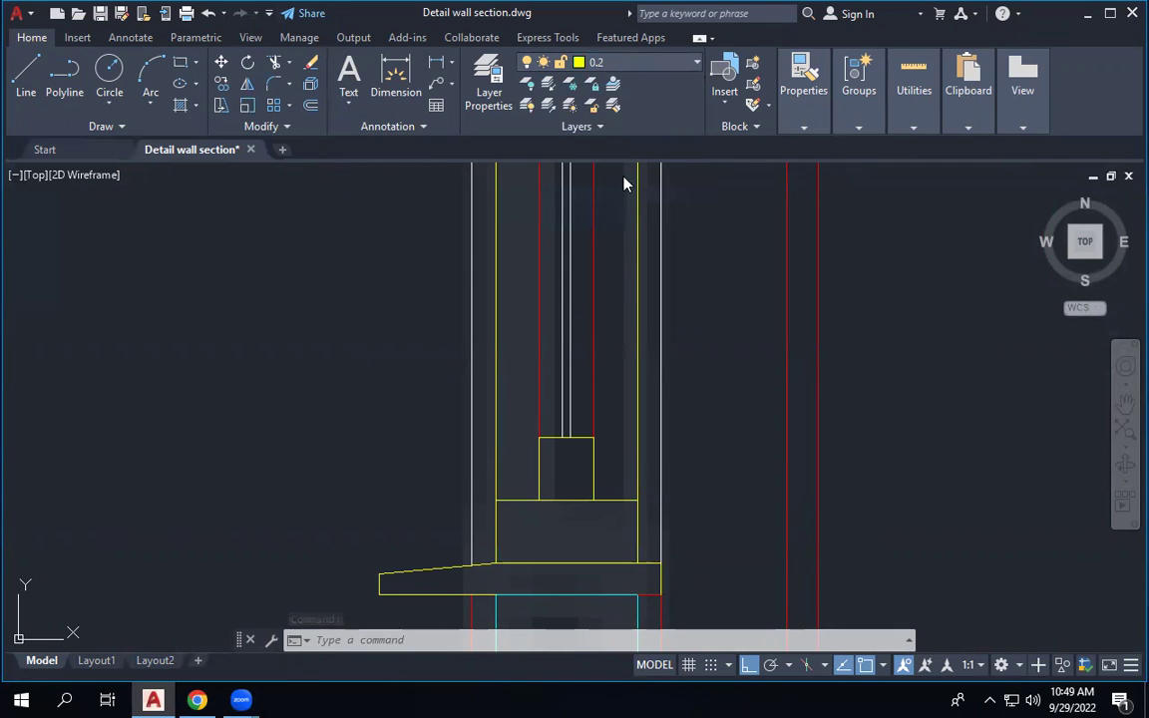
pyautogui.press('Escape')
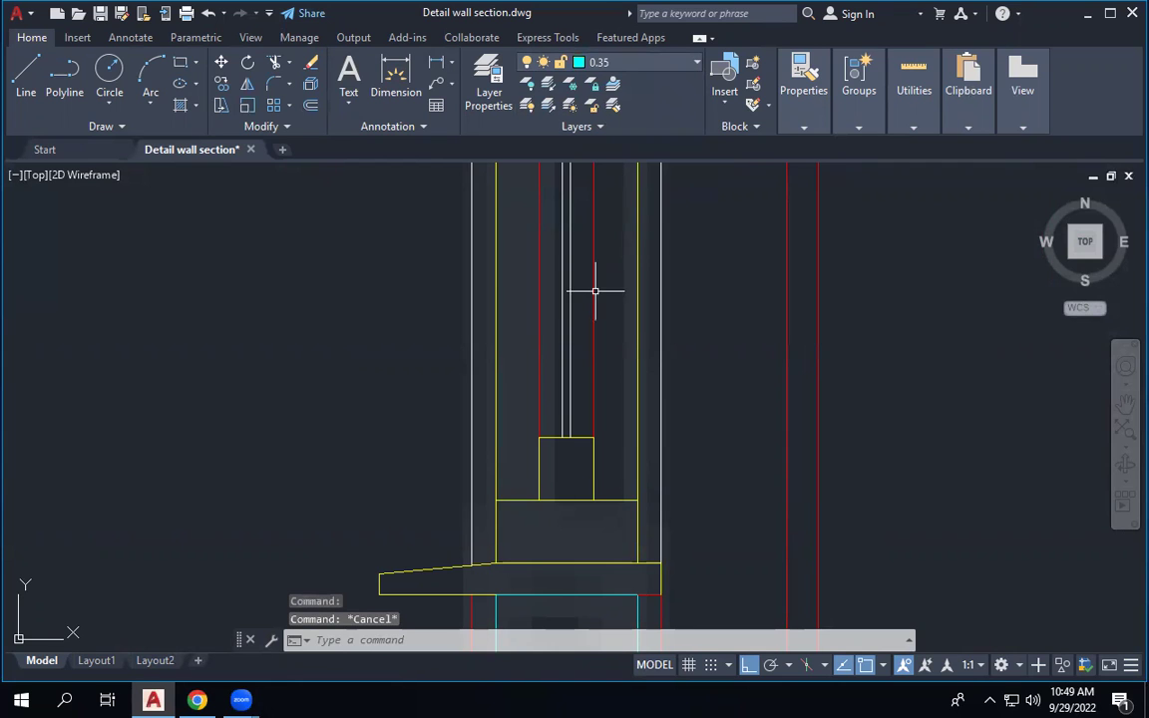
# Move the window head rectangle above the top rail to layer 0.2.
pyautogui.click(604, 502)
pyautogui.scroll(-5, 604, 501)
pyautogui.scroll(8, 606, 260)
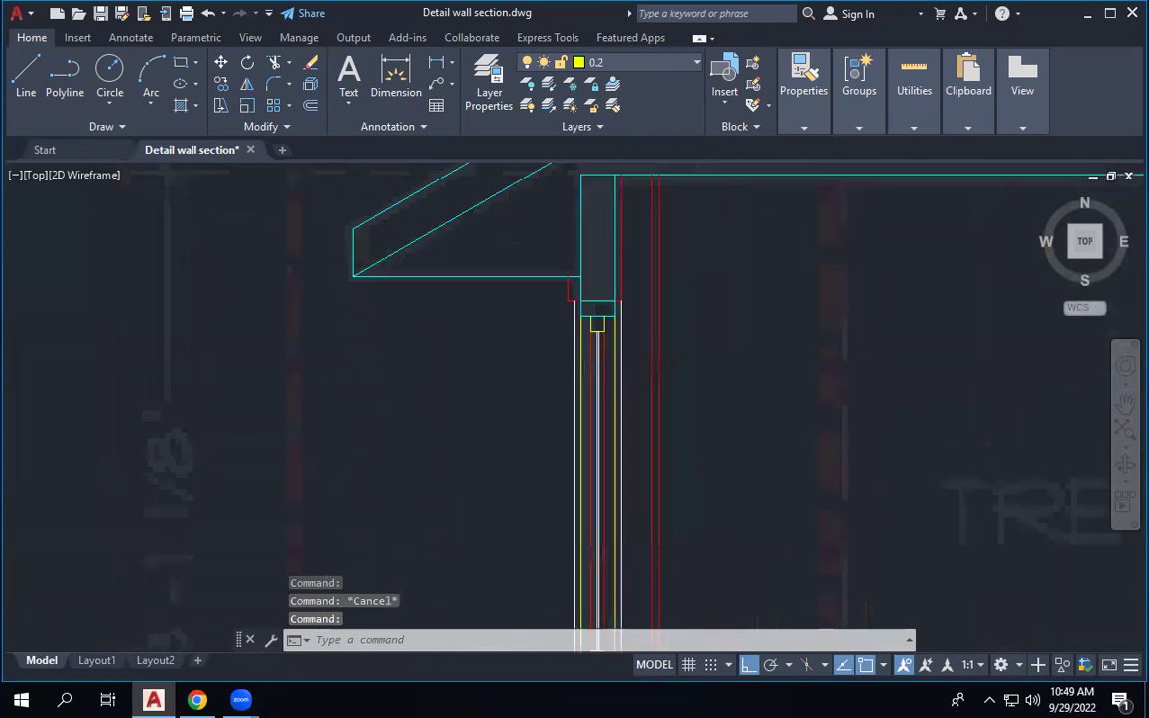
pyautogui.click(647, 311)
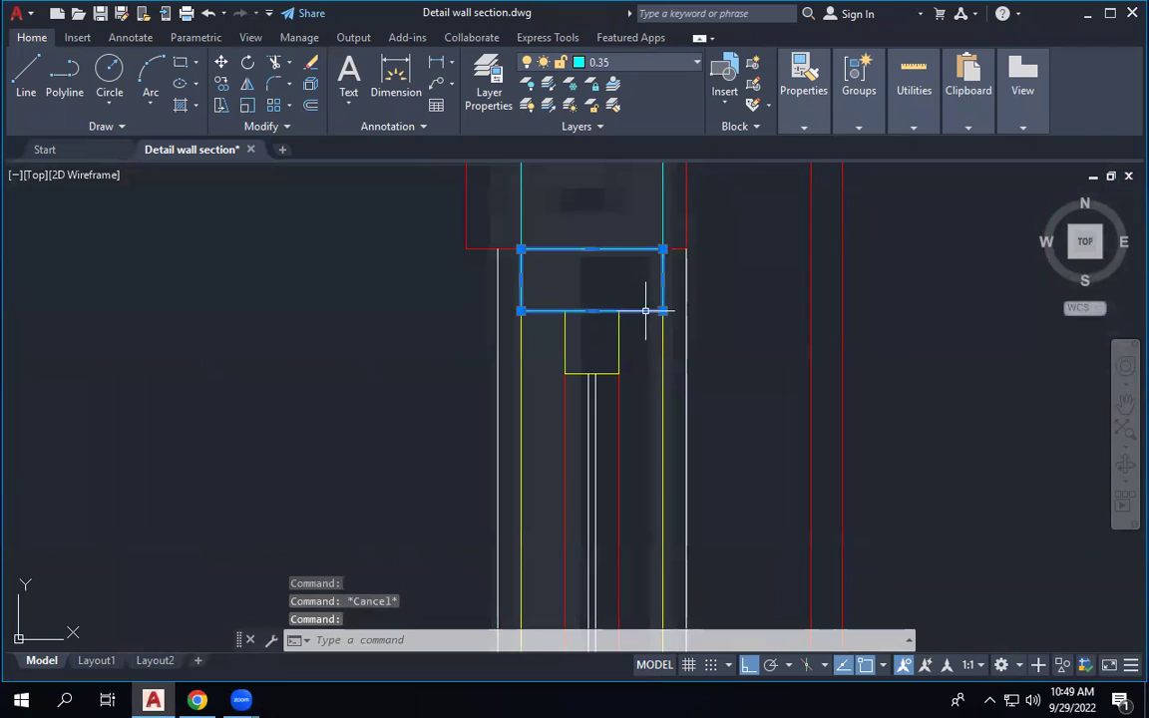
pyautogui.click(643, 68)
pyautogui.click(621, 162)
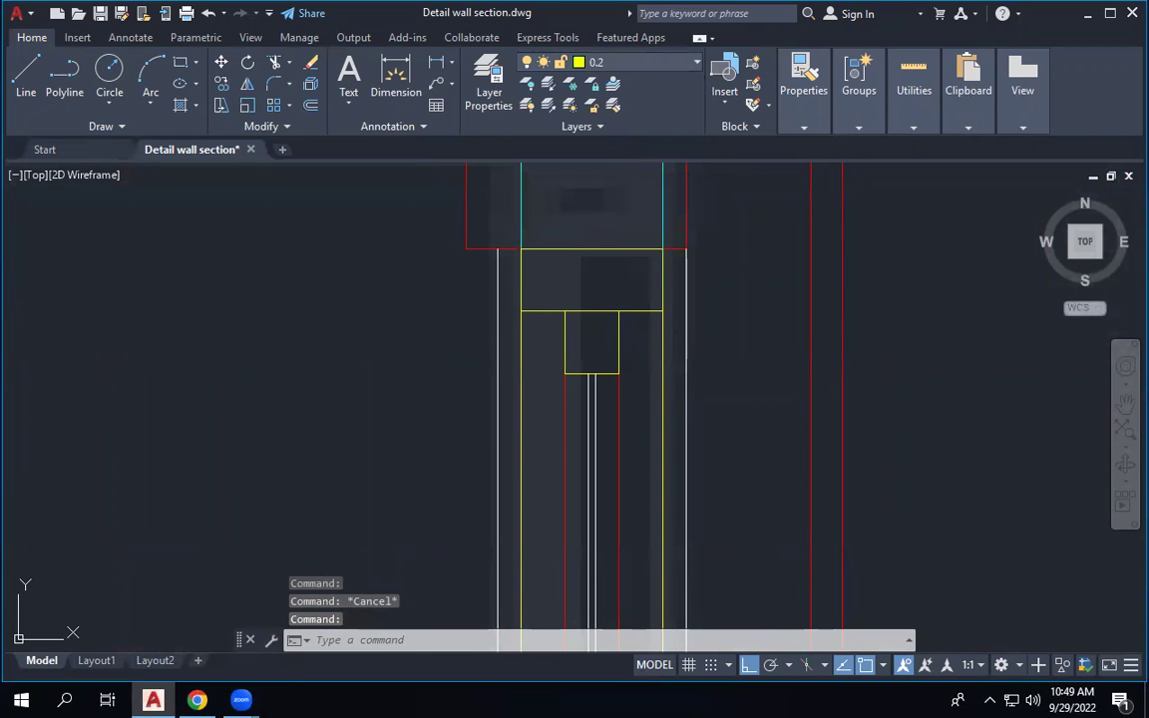
pyautogui.scroll(-3, 631, 298)
pyautogui.press('Escape')
# Examine the finished window and the floor construction in the Floor details reference, comparing it with the floor lines in the wall section.
pyautogui.scroll(-3, 623, 289)
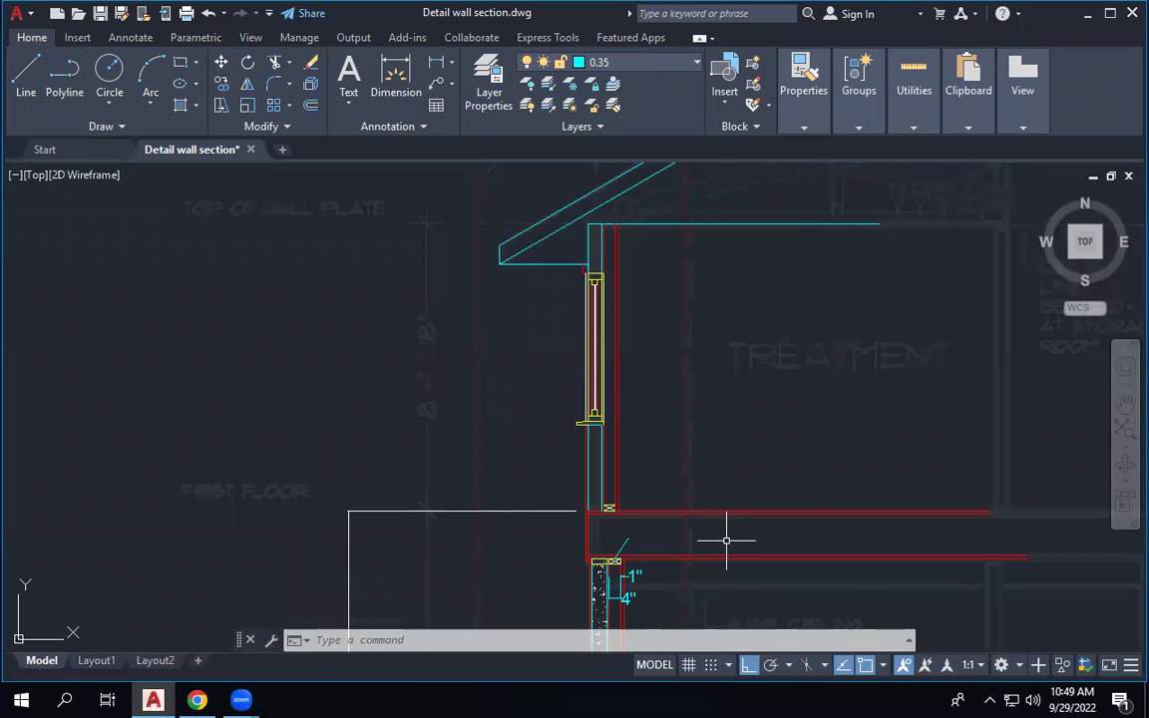
pyautogui.scroll(8, 595, 282)
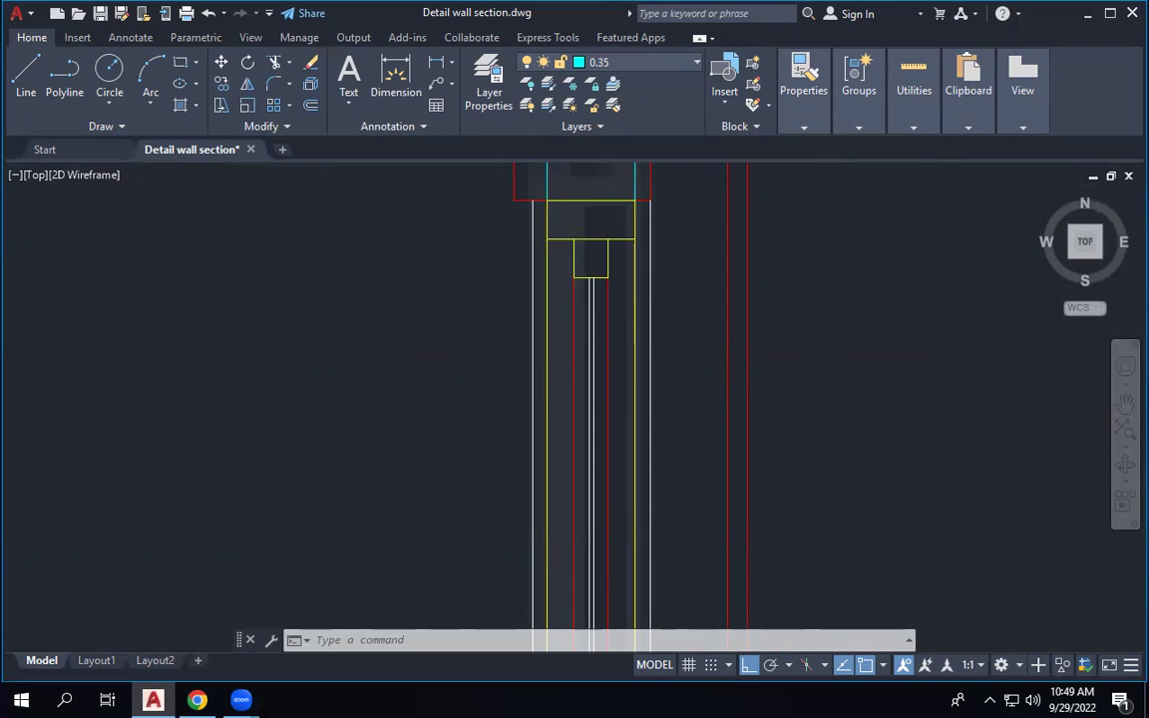
pyautogui.scroll(-4, 586, 191)
pyautogui.scroll(-4, 587, 191)
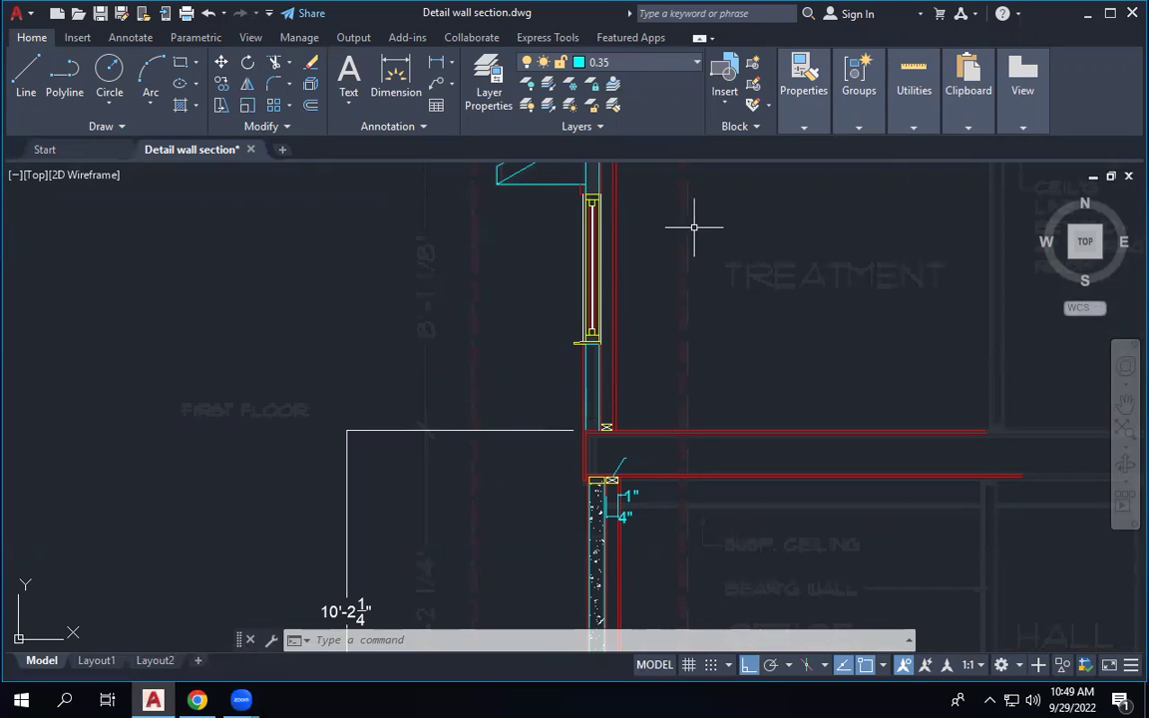
pyautogui.scroll(-5, 688, 244)
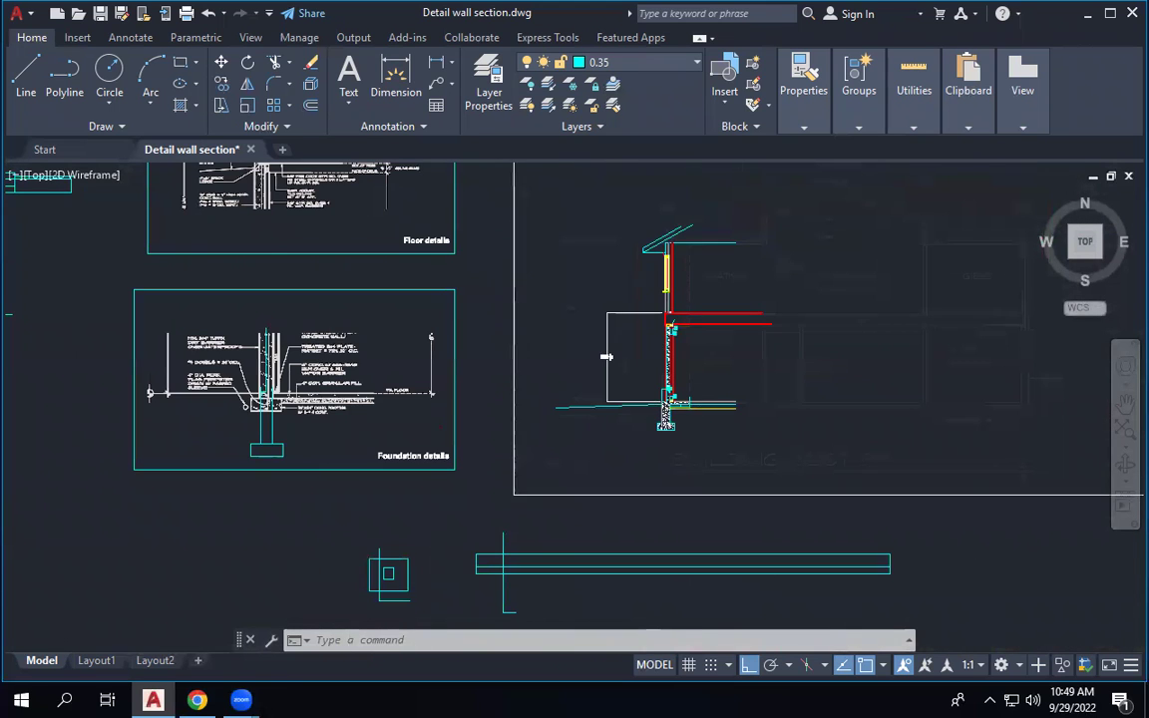
pyautogui.scroll(-3, 503, 287)
pyautogui.scroll(10, 353, 200)
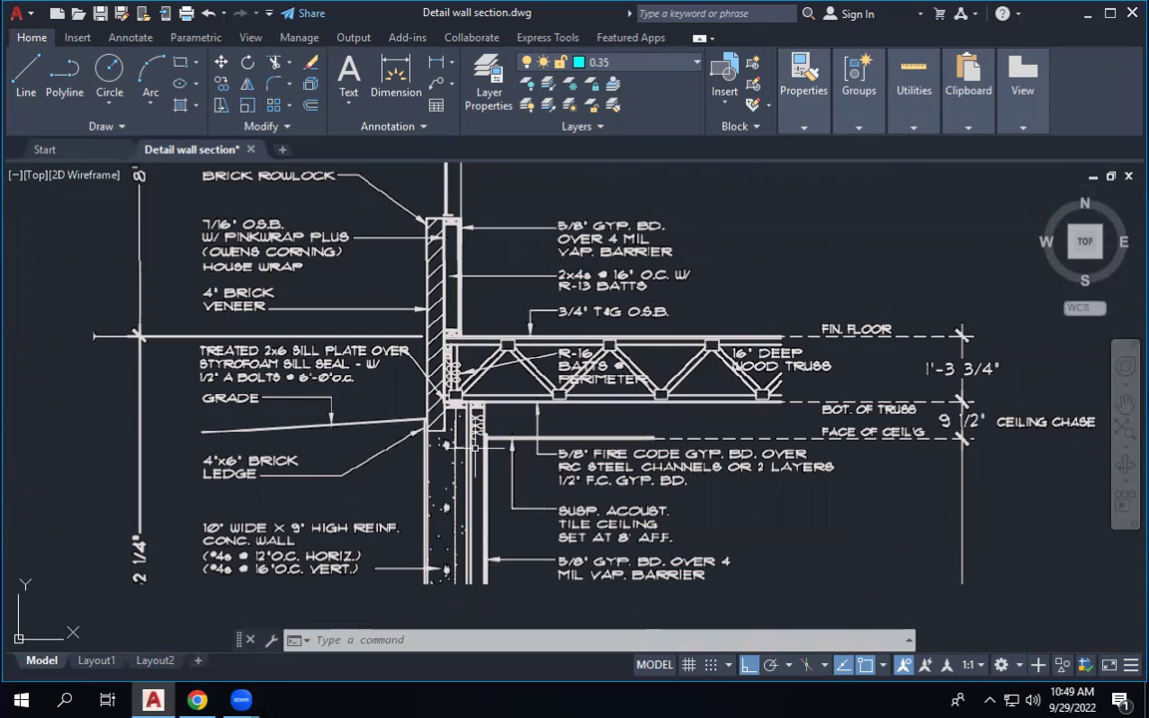
pyautogui.scroll(-6, 345, 364)
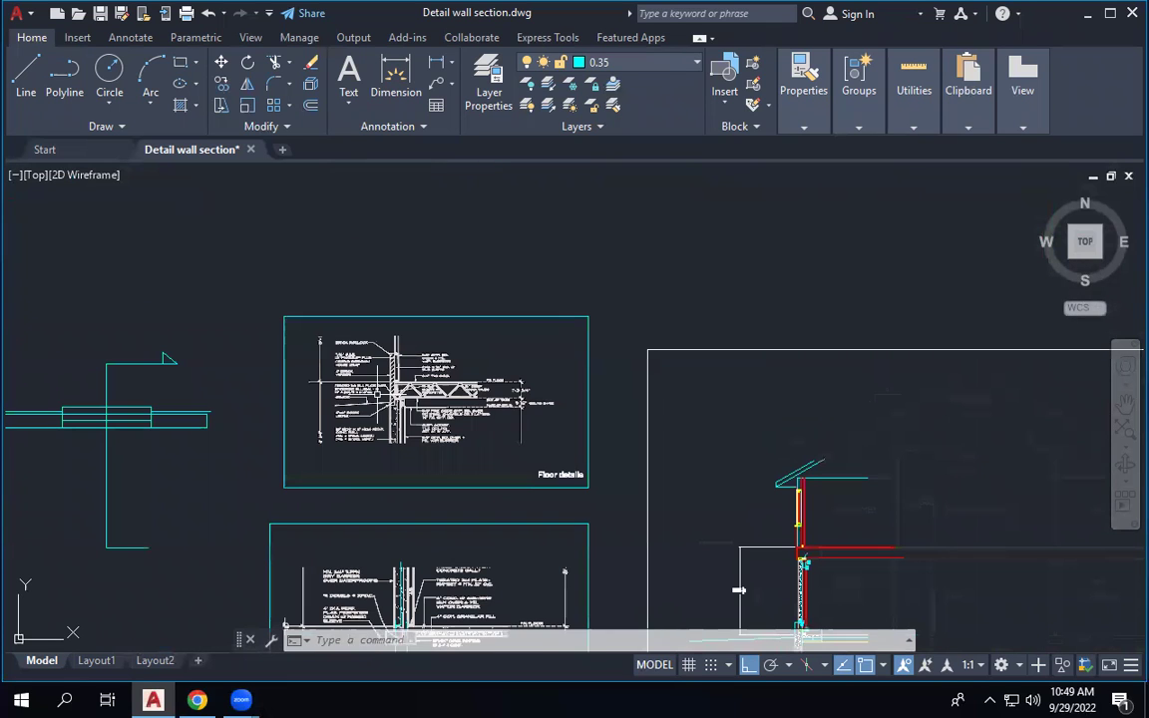
pyautogui.scroll(8, 923, 547)
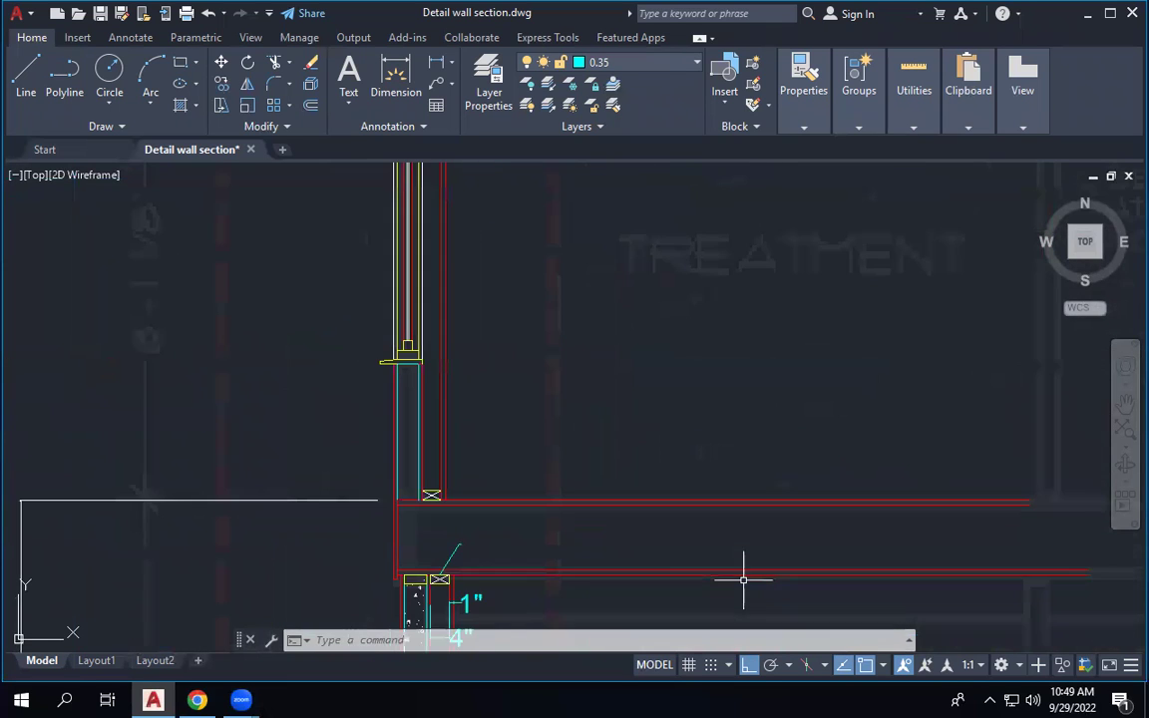
pyautogui.scroll(-4, 439, 467)
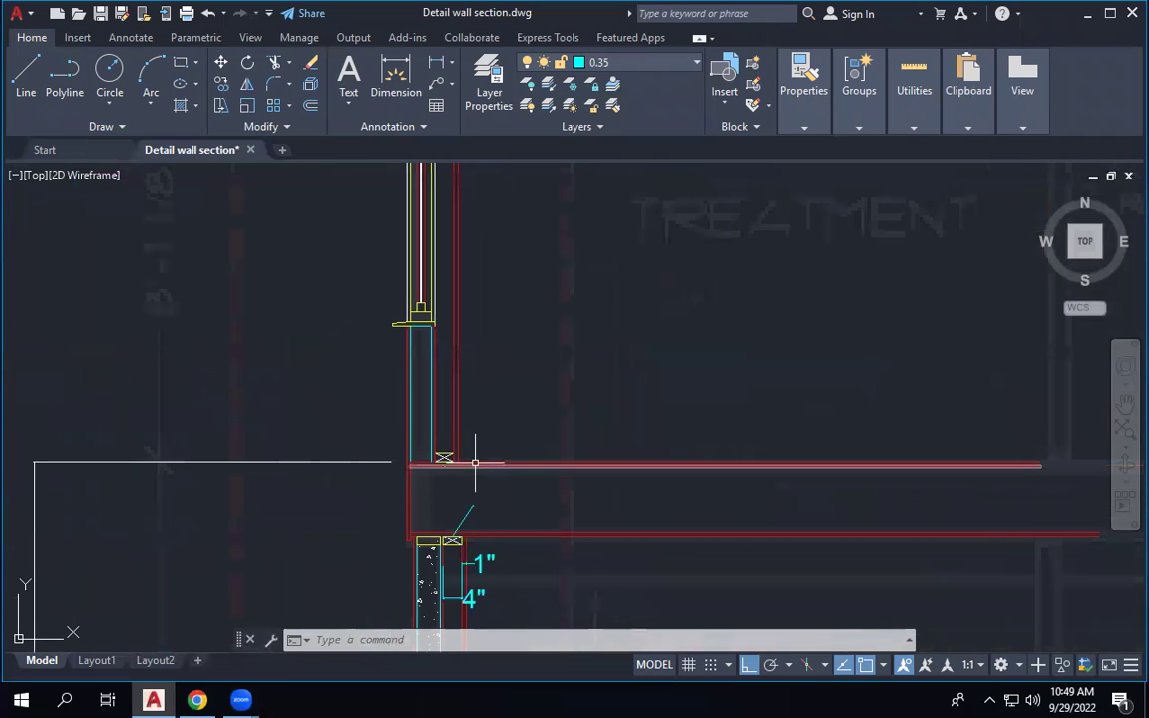
pyautogui.click(478, 461)
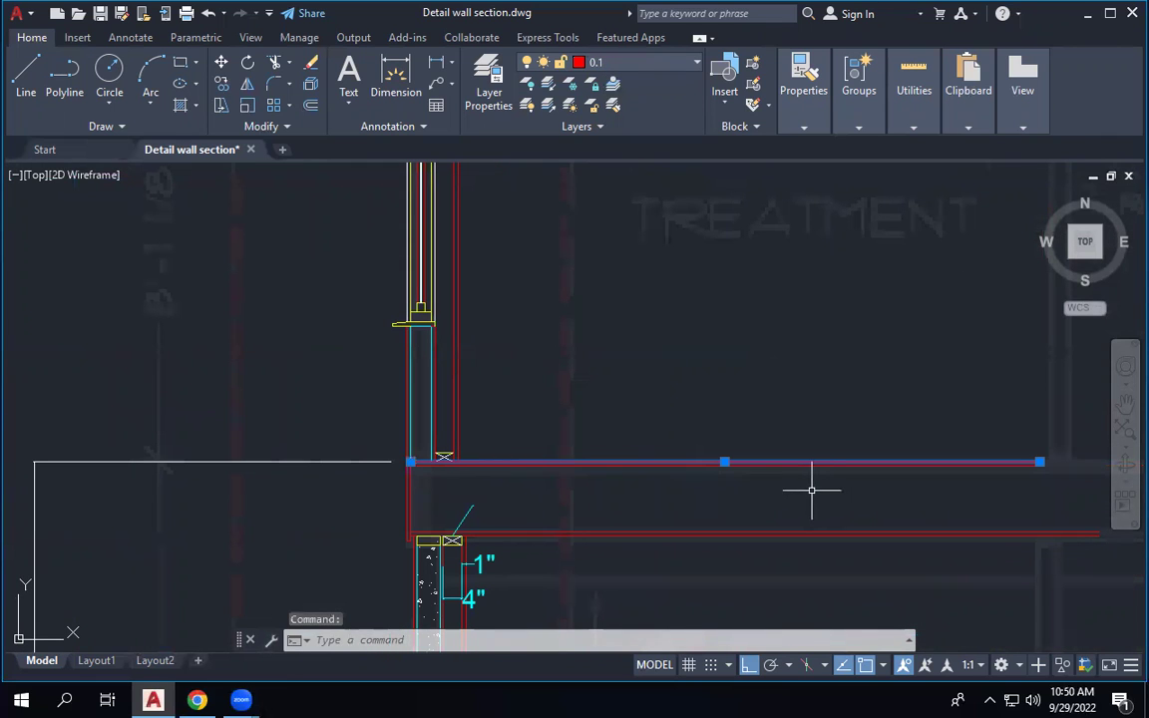
pyautogui.press('Escape')
pyautogui.press('Escape')
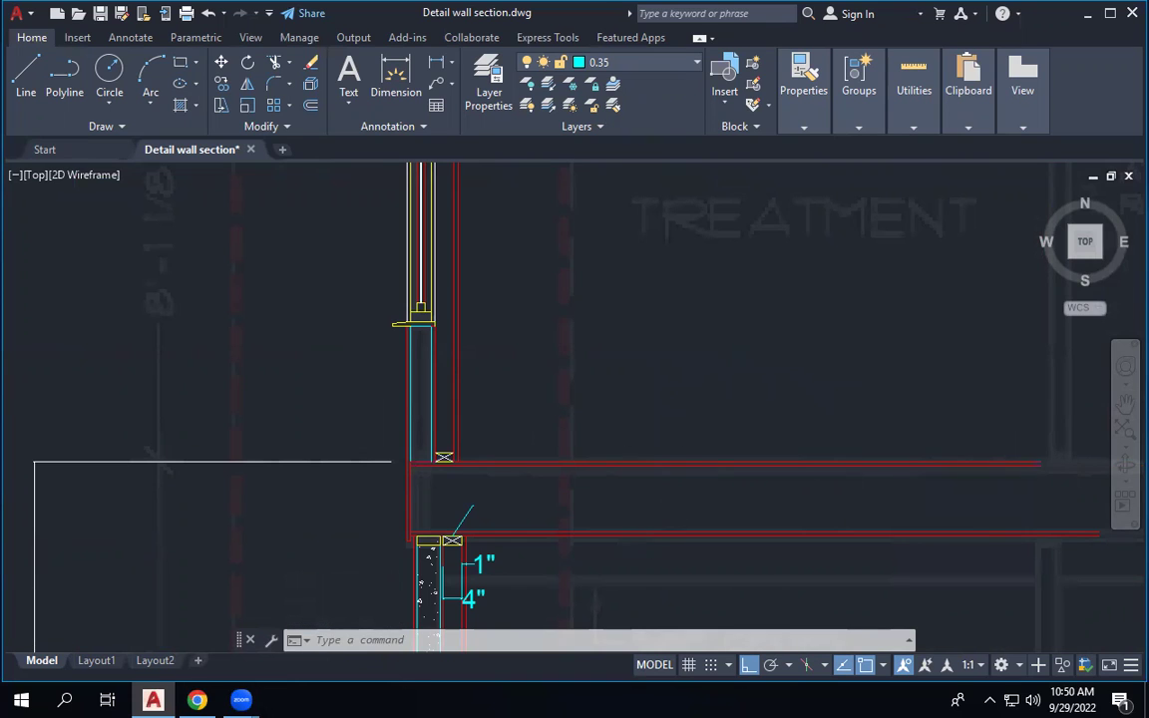
# Copy the crossed wood block at the base of the upper wall along the floor line, against the inner face of the interior finish.
pyautogui.scroll(2, 586, 496)
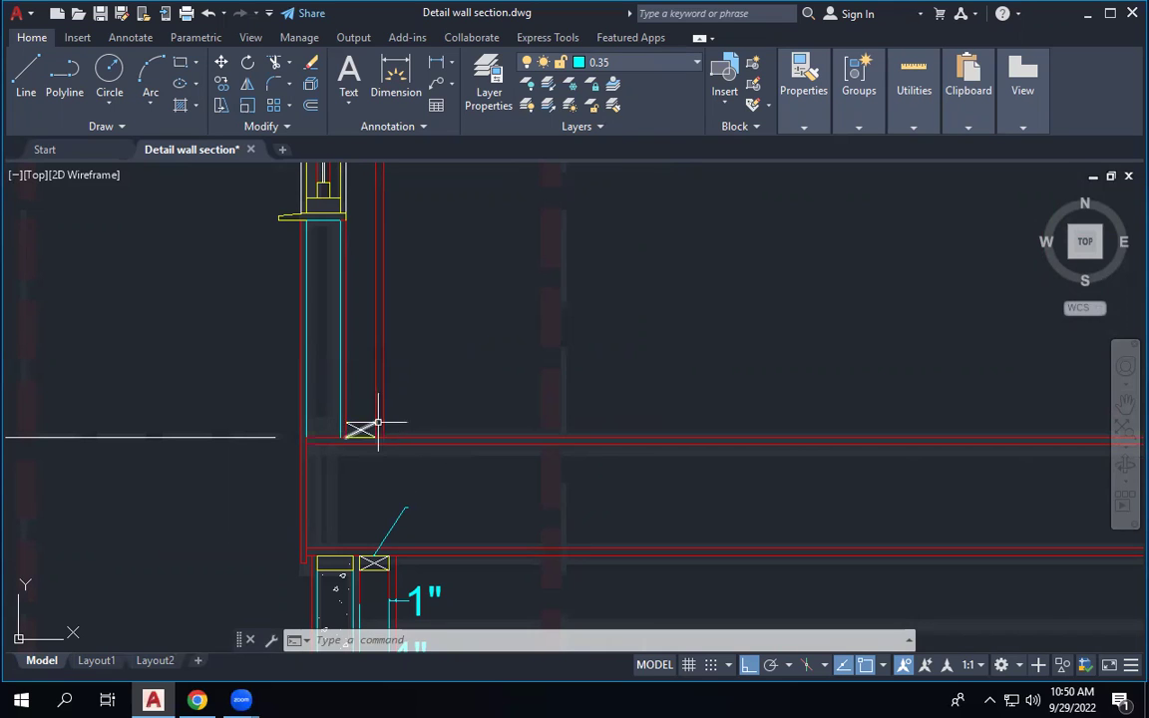
pyautogui.scroll(5, 371, 426)
pyautogui.click(189, 395)
pyautogui.click(394, 507)
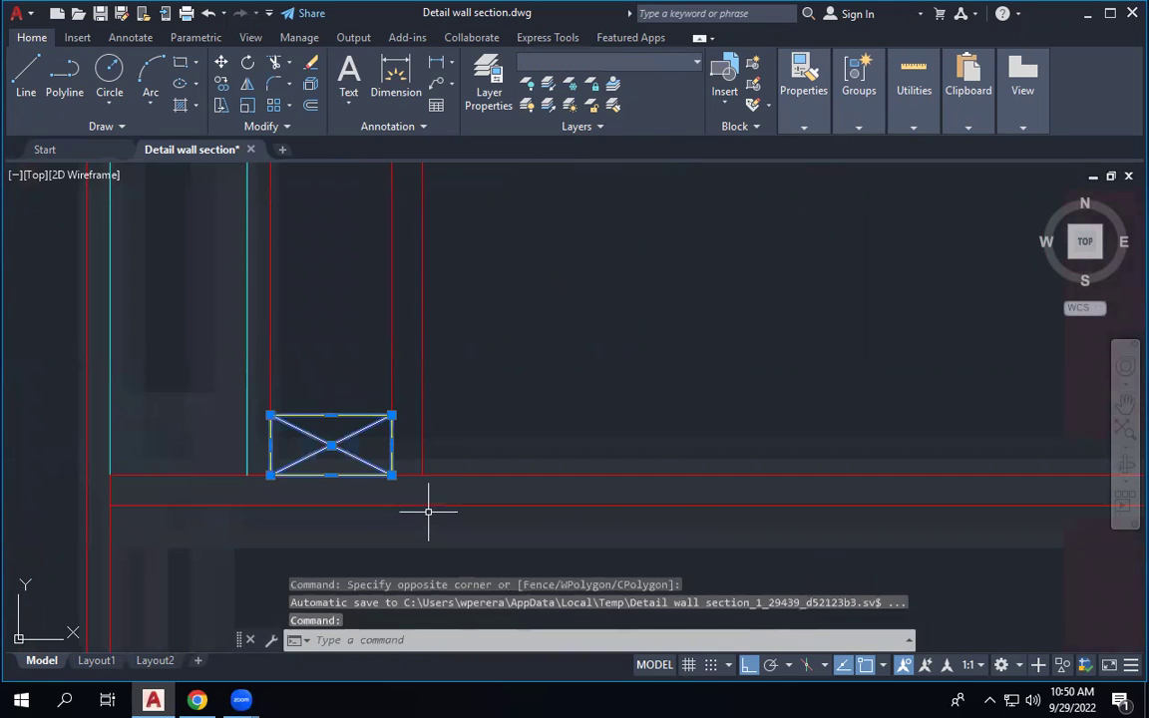
pyautogui.write('co')
pyautogui.press('Return')
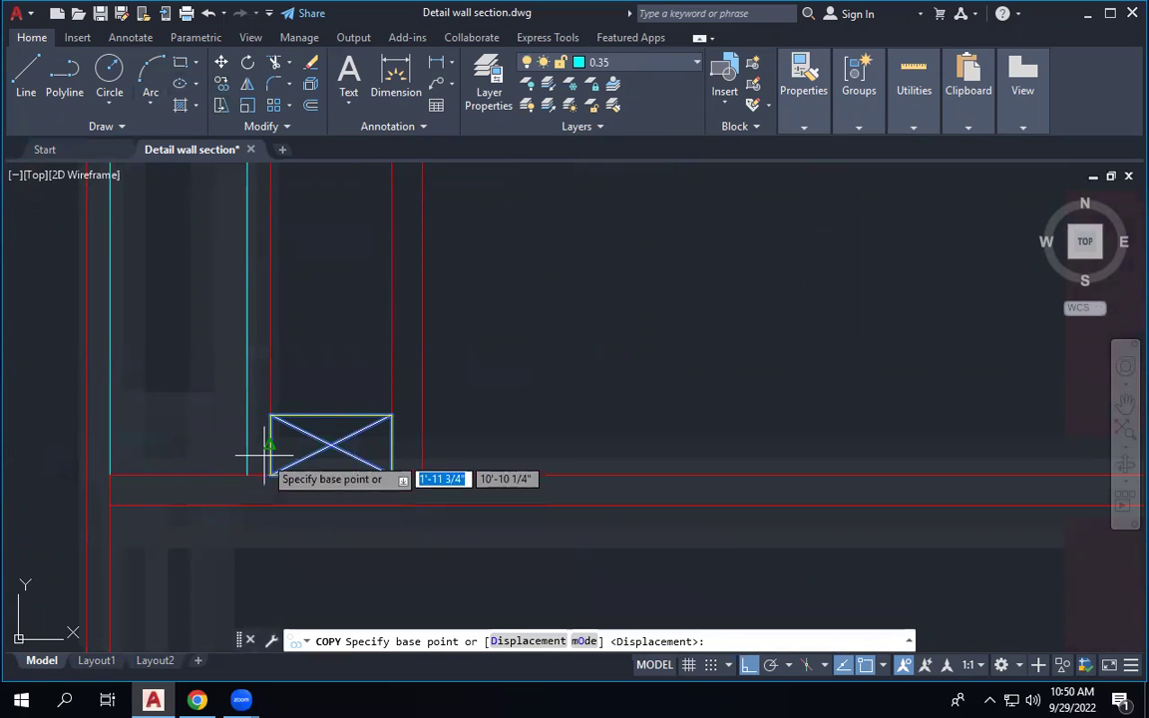
pyautogui.click(270, 475)
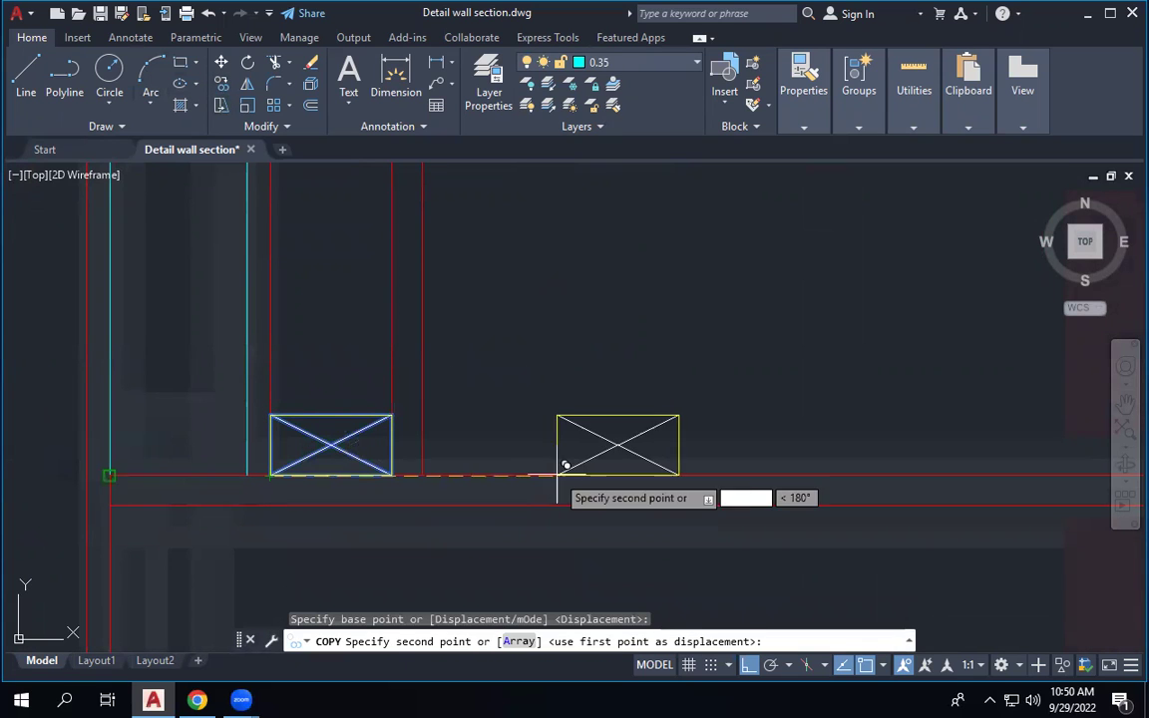
pyautogui.click(425, 476)
# Place three more copies of the crossed wood block along the upper floor line, spaced roughly 1'-4" apart.
pyautogui.scroll(-5, 414, 354)
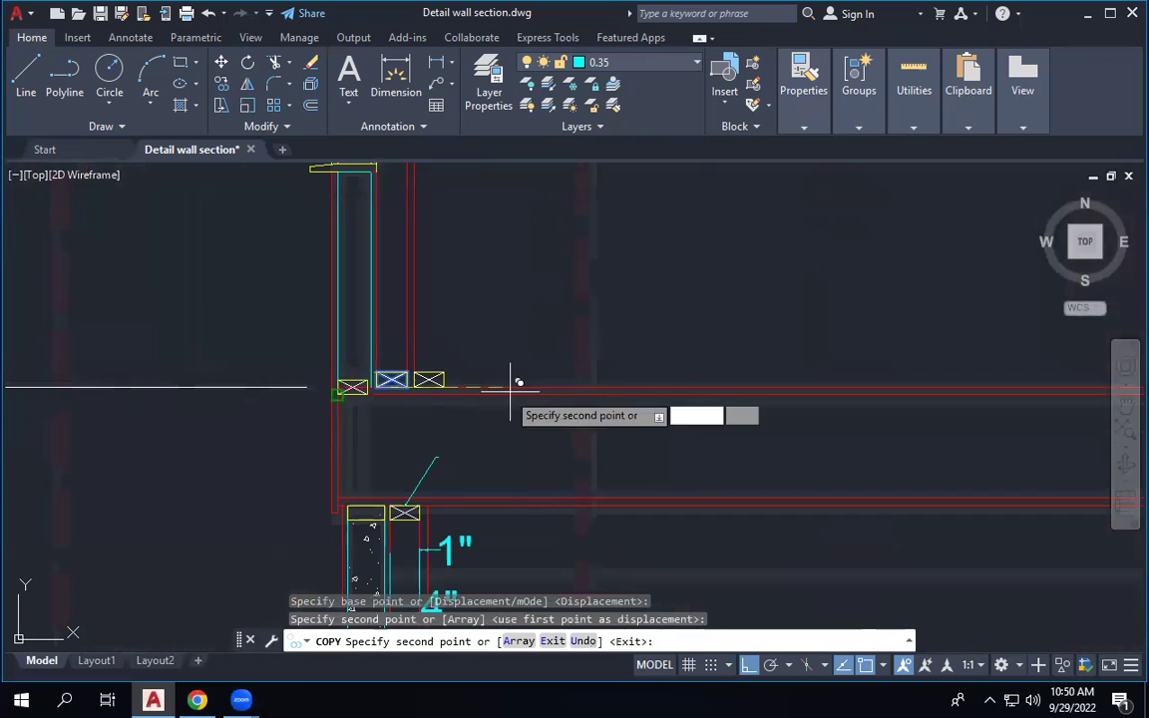
pyautogui.click(541, 437)
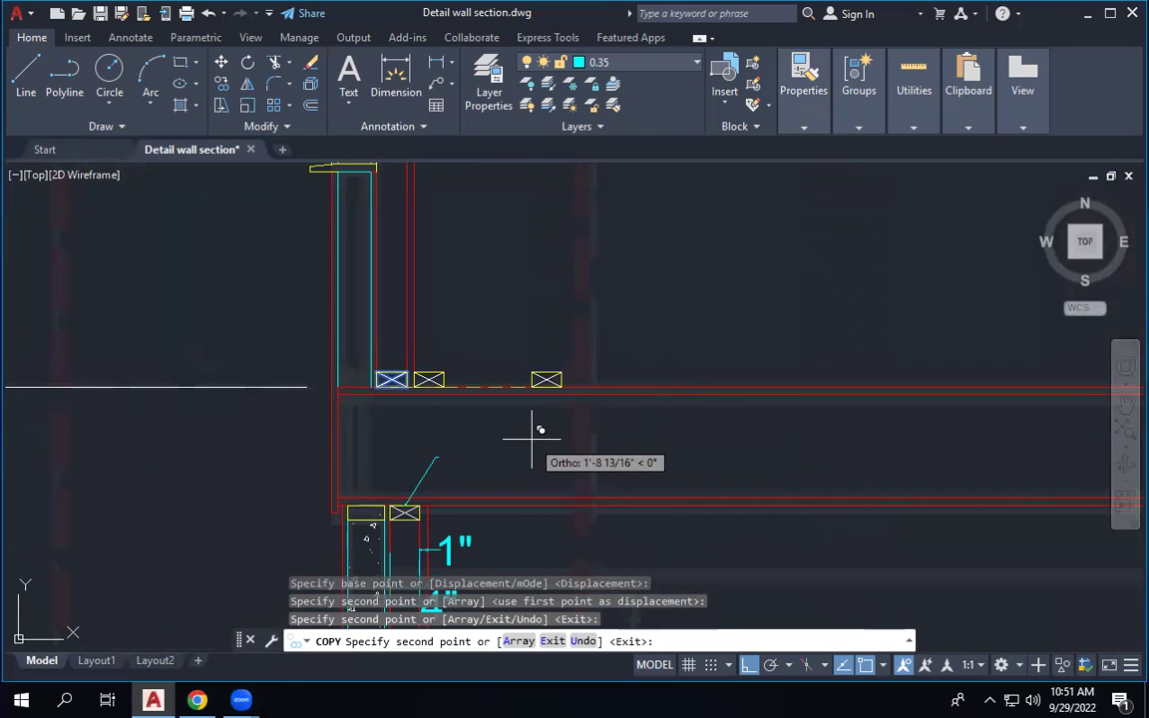
pyautogui.click(640, 437)
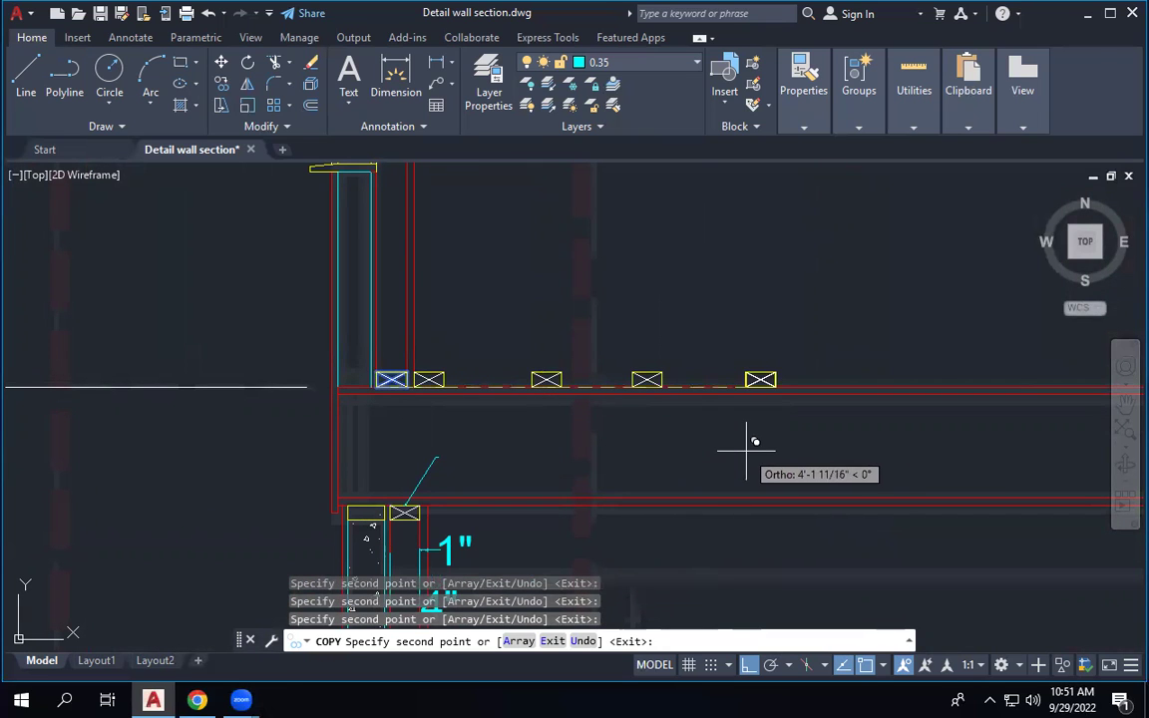
pyautogui.click(746, 444)
pyautogui.press('Escape')
pyautogui.press('Escape')
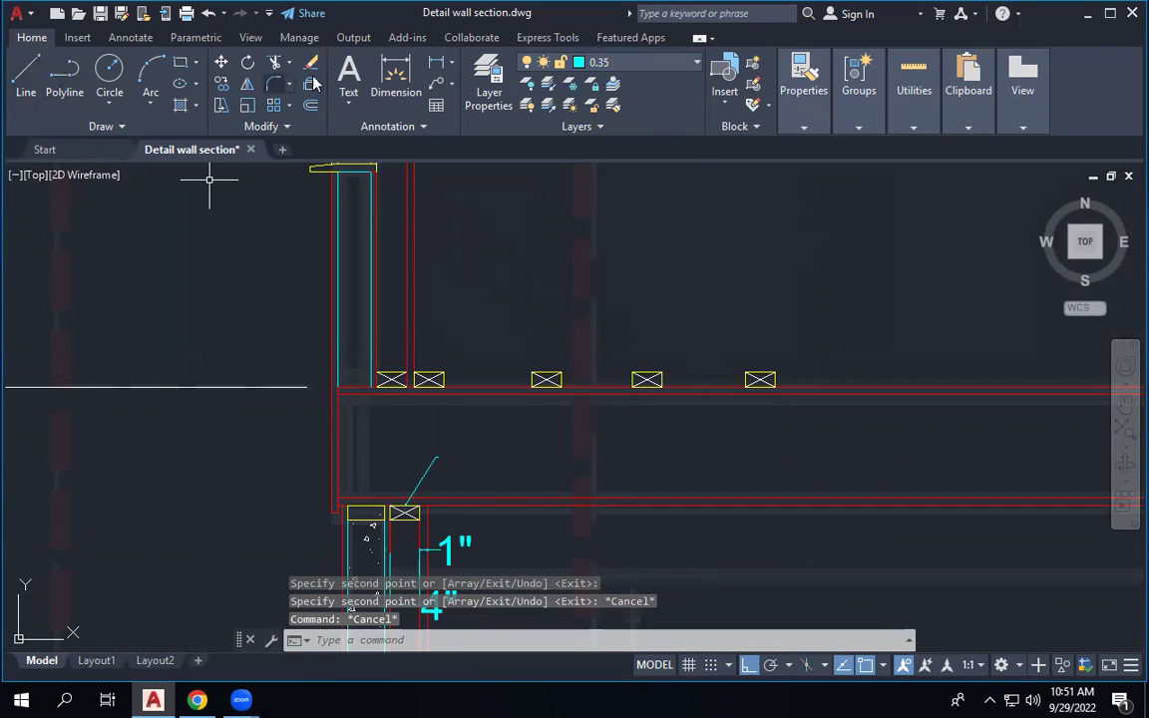
# Measure the centre-to-centre spacing between the first two copied wood blocks with a linear dimension.
pyautogui.click(396, 77)
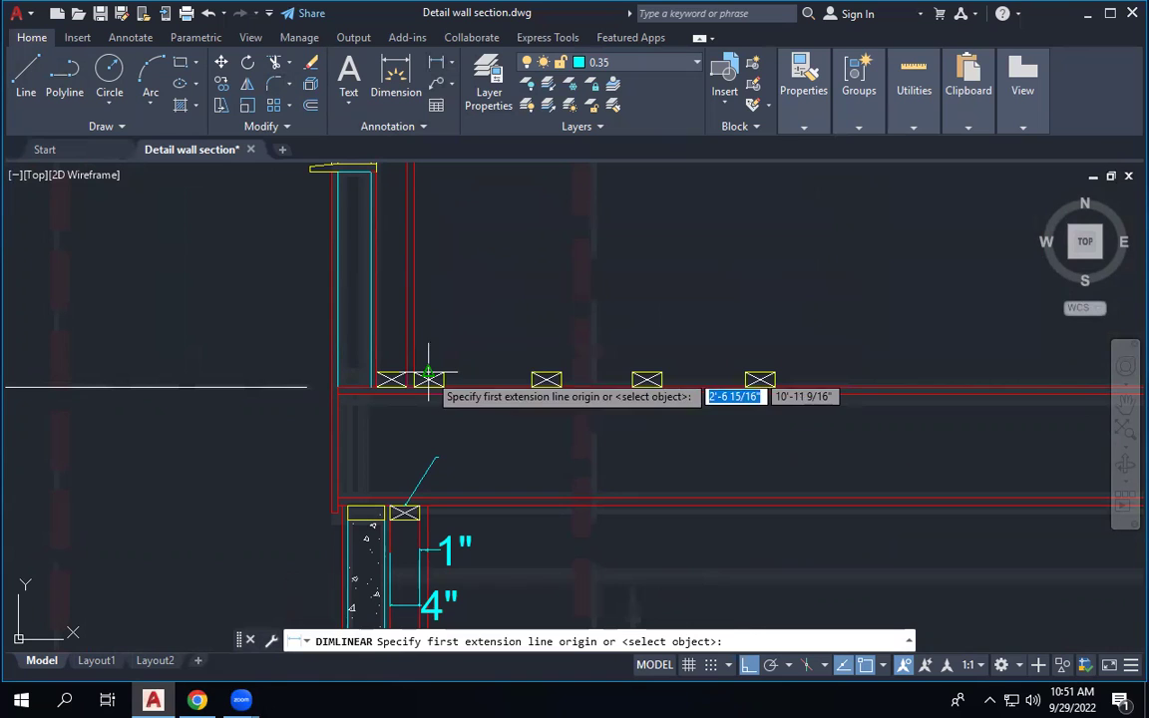
pyautogui.click(429, 378)
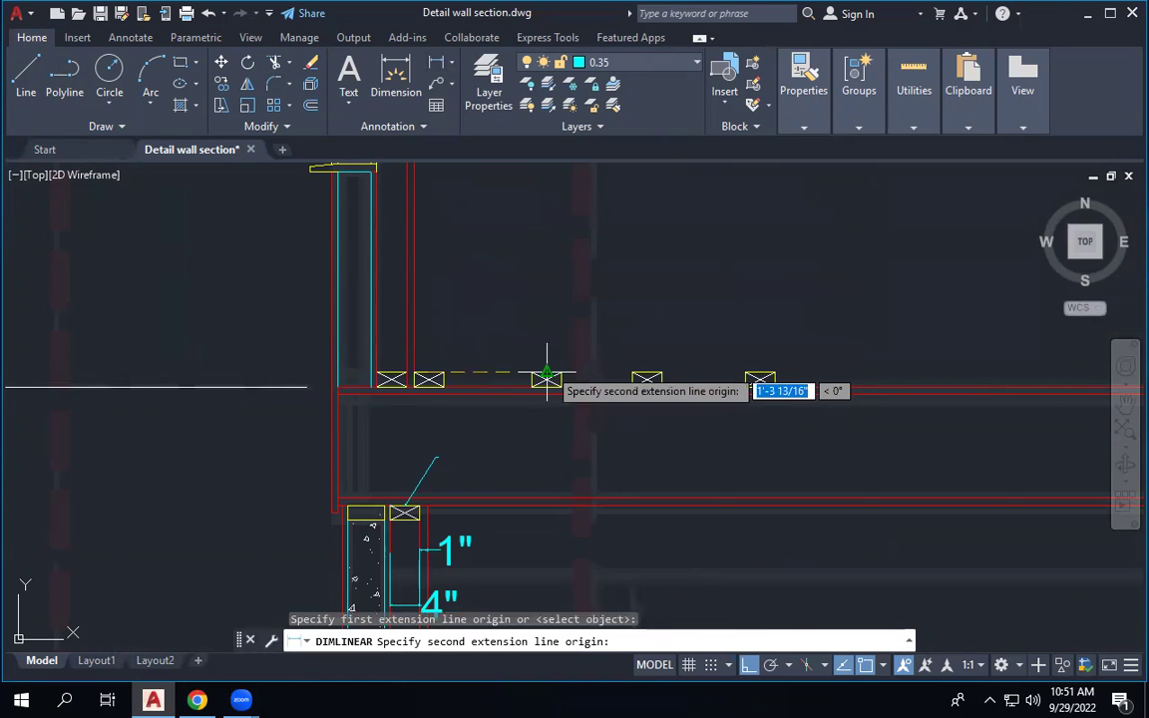
pyautogui.click(546, 379)
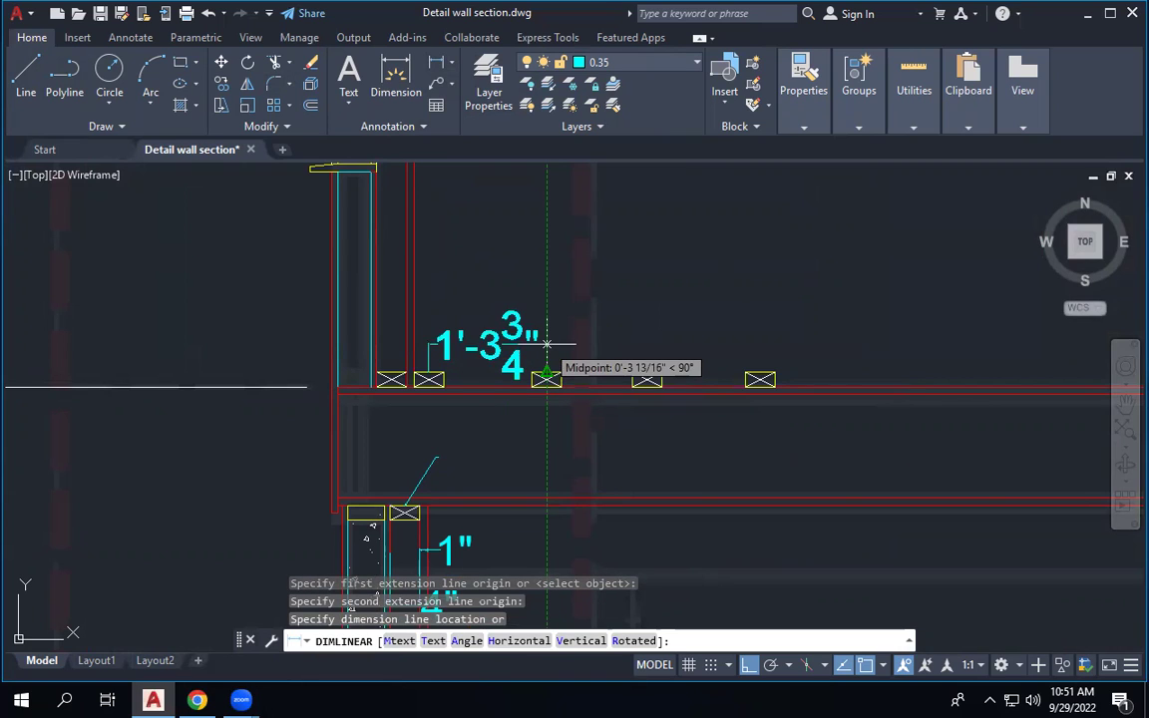
pyautogui.press('Escape')
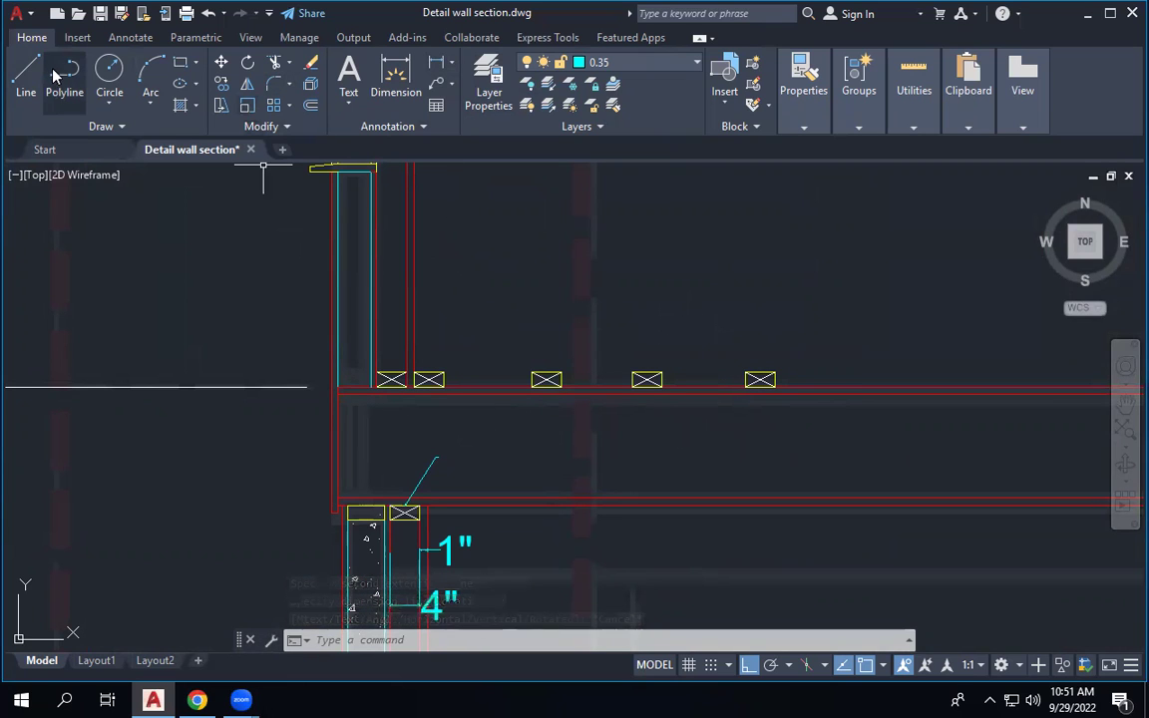
# Draw a long, thin floorboard rectangle resting on the wood blocks, starting at the interior wall finish and extending past the last block.
pyautogui.click(180, 61)
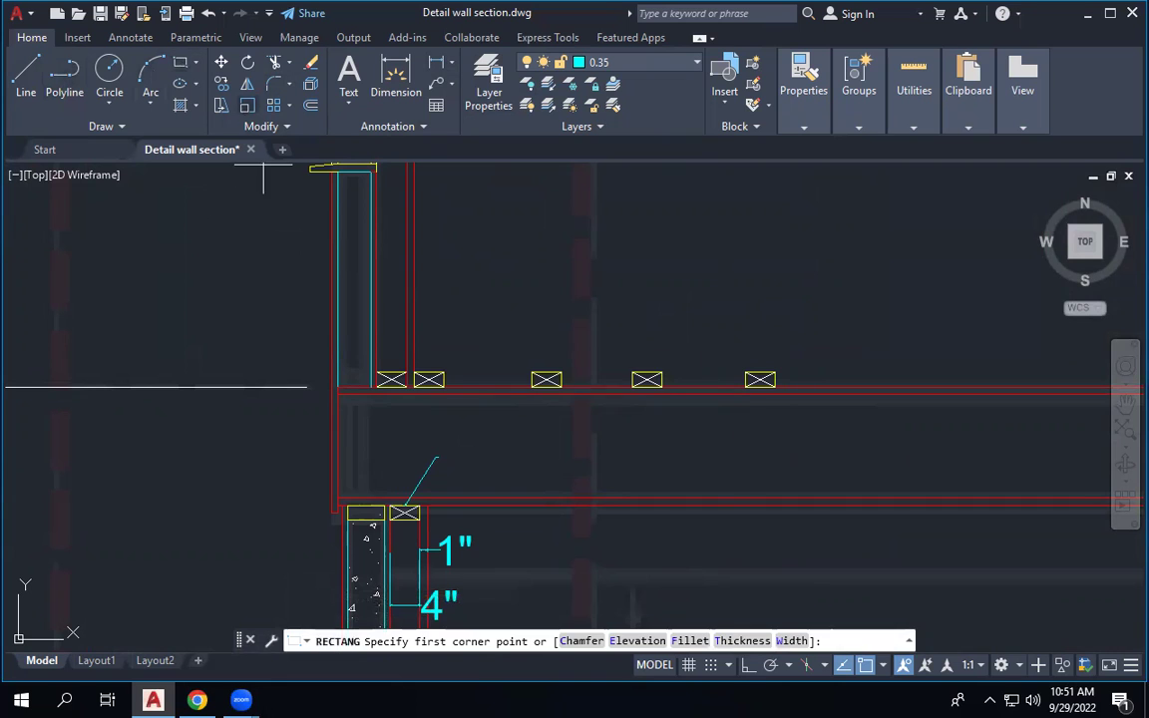
pyautogui.click(415, 384)
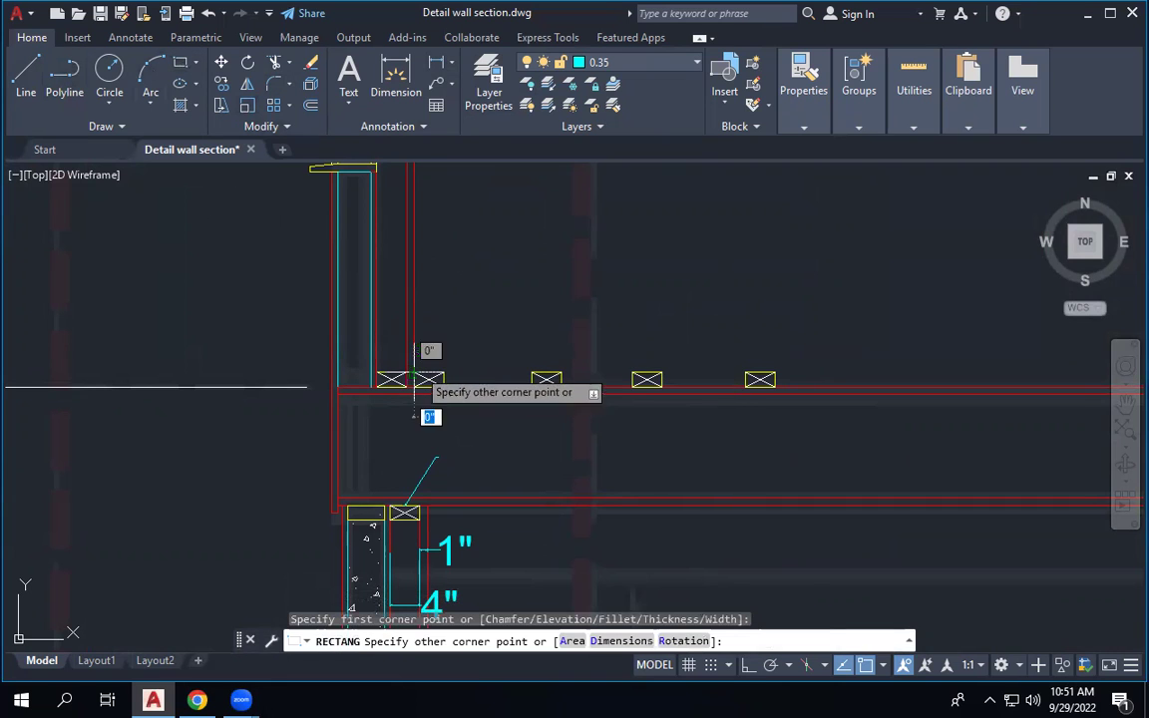
pyautogui.click(912, 365)
pyautogui.scroll(2, 480, 361)
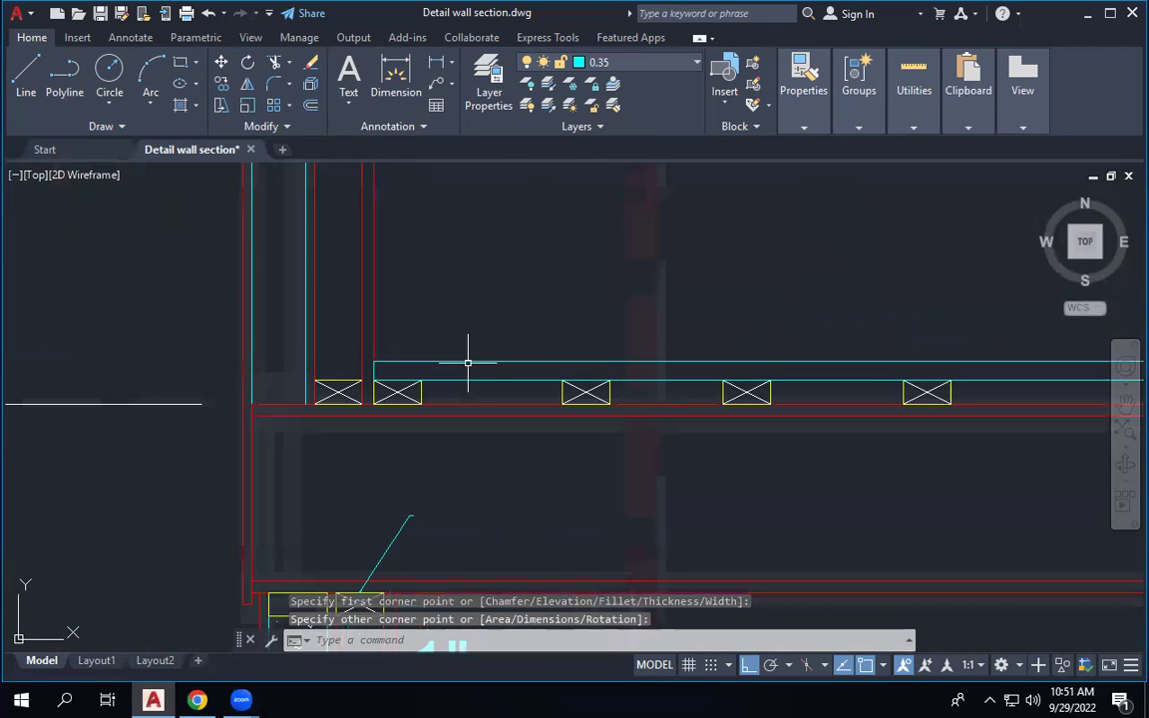
# Copy the floorboard rectangle horizontally so that the copy continues end to end from the original.
pyautogui.click(468, 362)
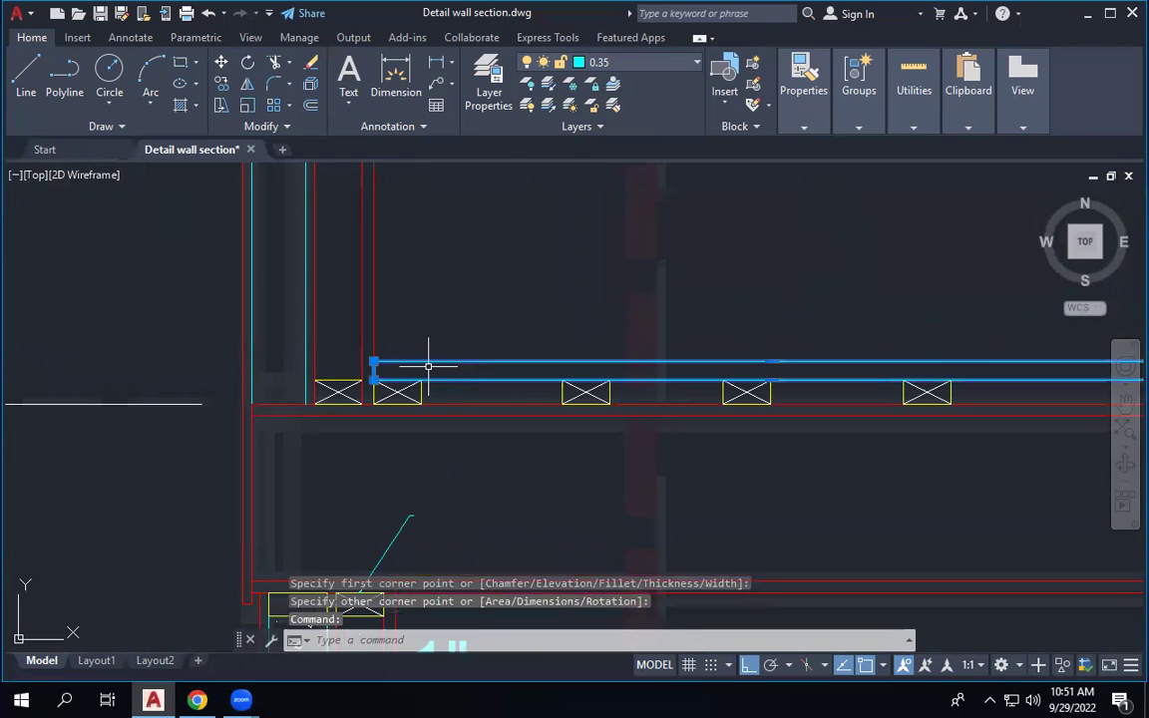
pyautogui.scroll(-3, 429, 355)
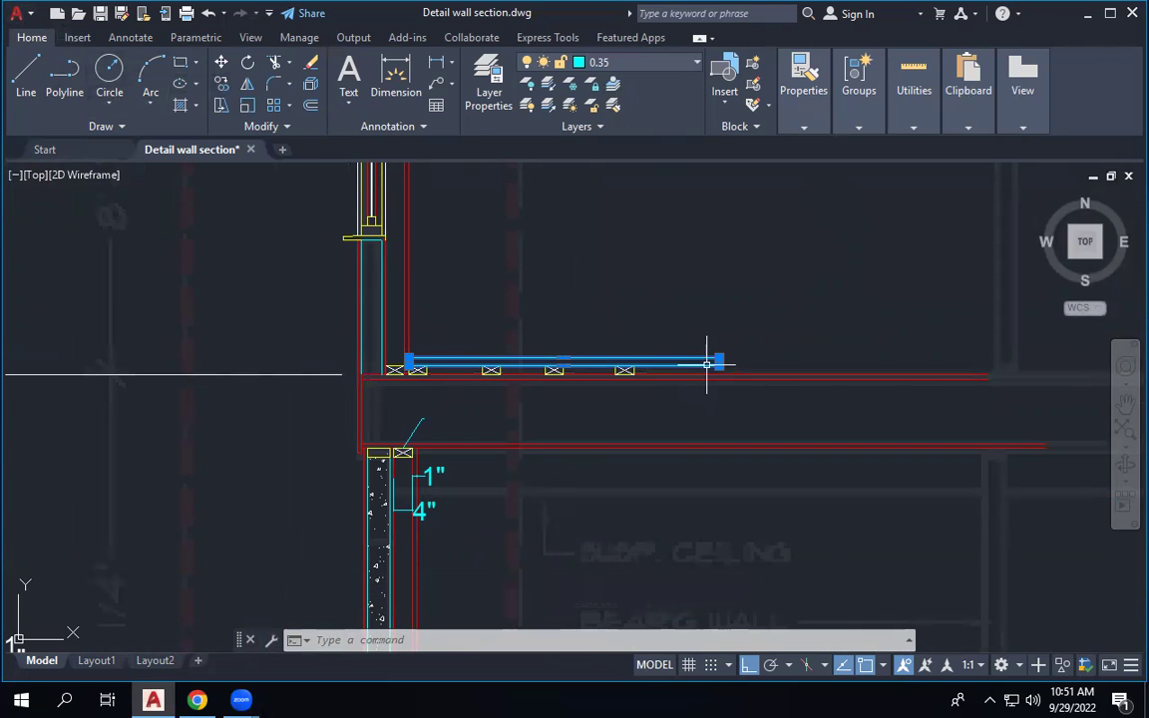
pyautogui.click(222, 85)
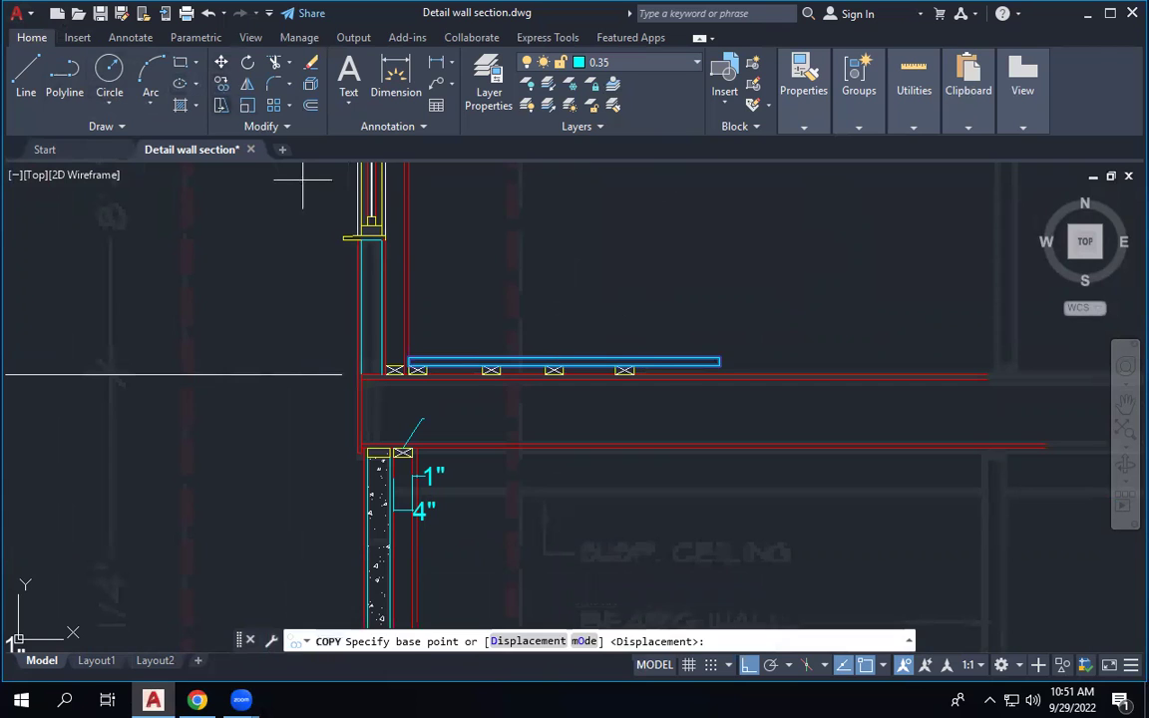
pyautogui.click(409, 361)
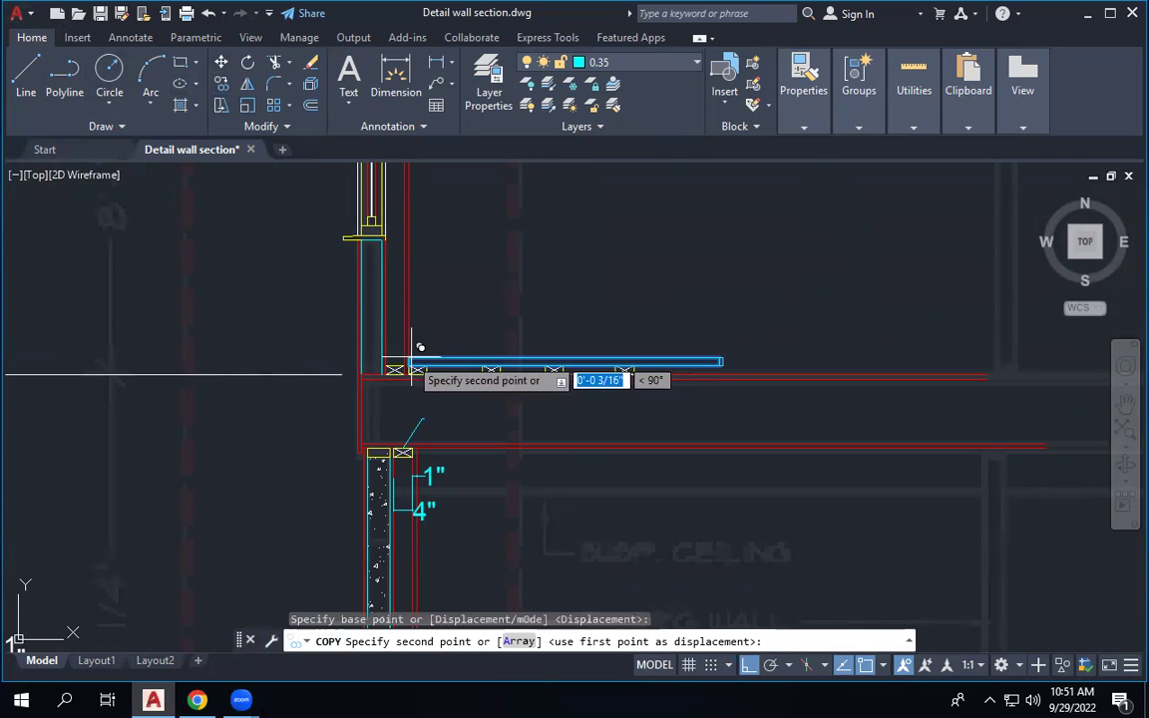
pyautogui.click(724, 359)
pyautogui.press('Escape')
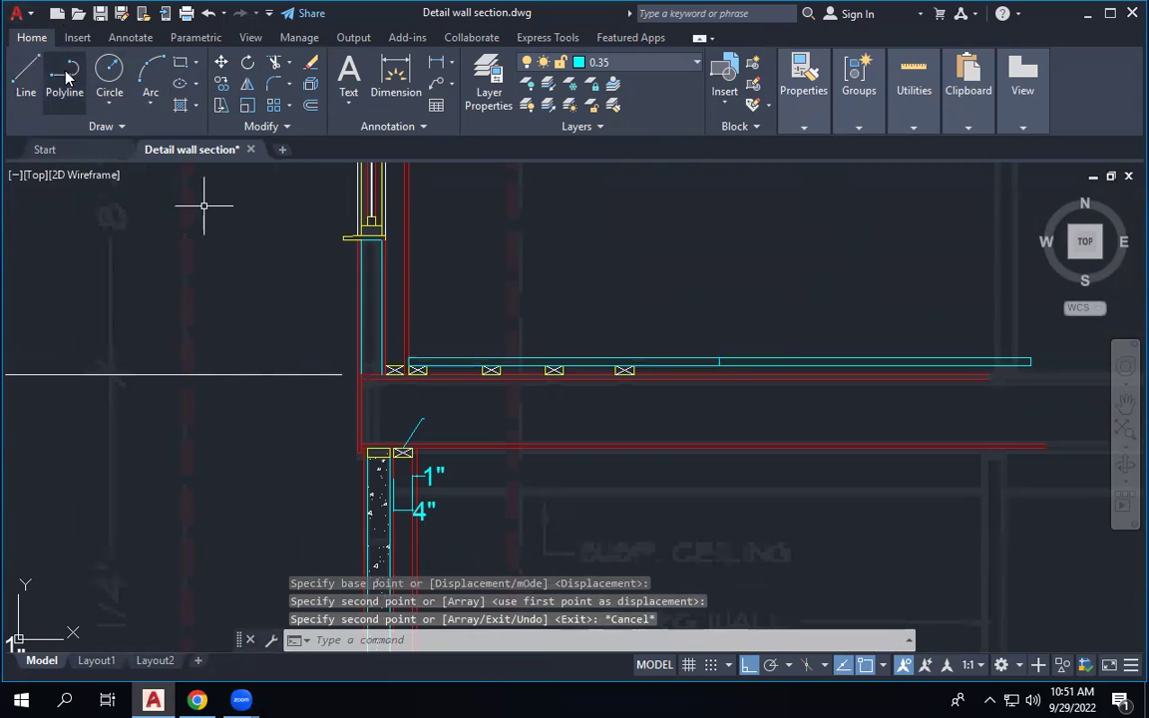
# Draw a horizontal floor finish line slightly above the floorboard, from the interior wall finish to a point beyond the third copied block.
pyautogui.click(27, 75)
pyautogui.scroll(3, 382, 368)
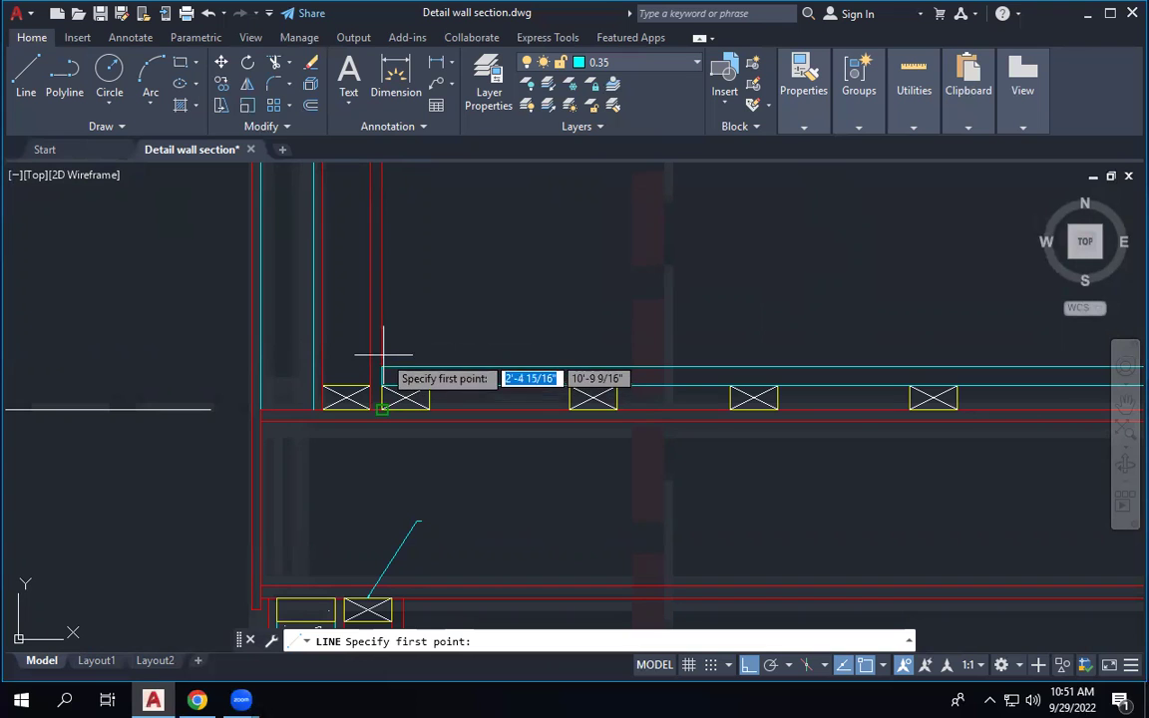
pyautogui.click(381, 356)
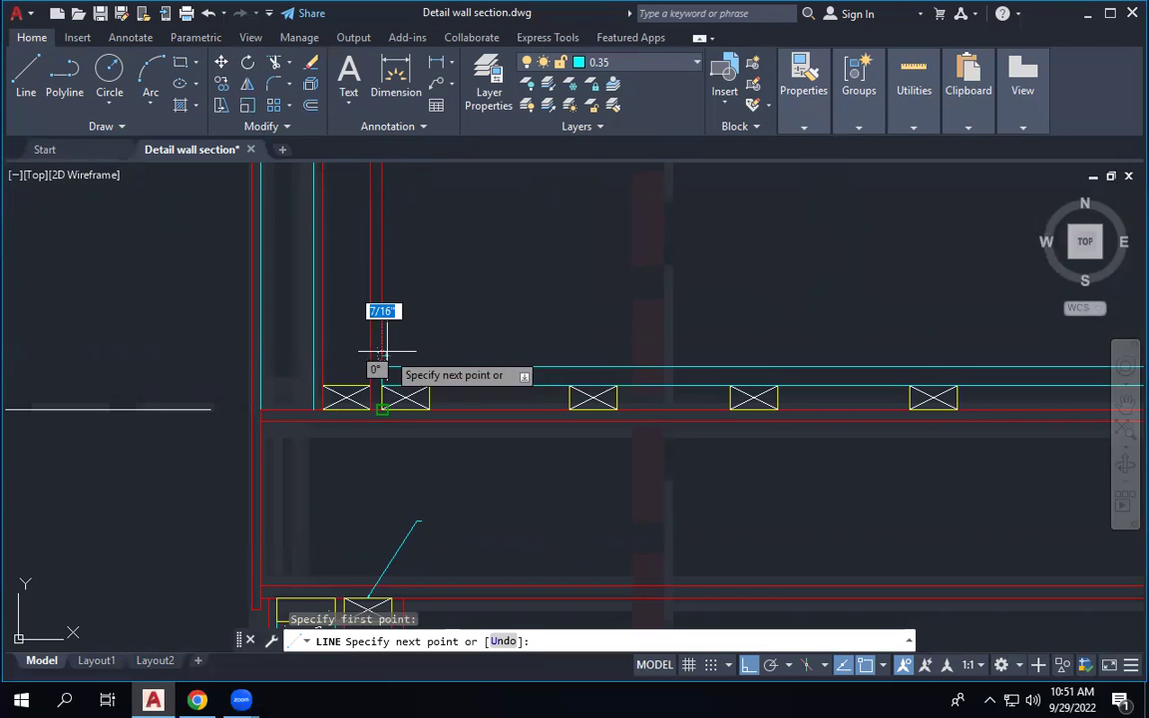
pyautogui.scroll(-4, 388, 353)
pyautogui.scroll(4, 545, 343)
pyautogui.click(556, 346)
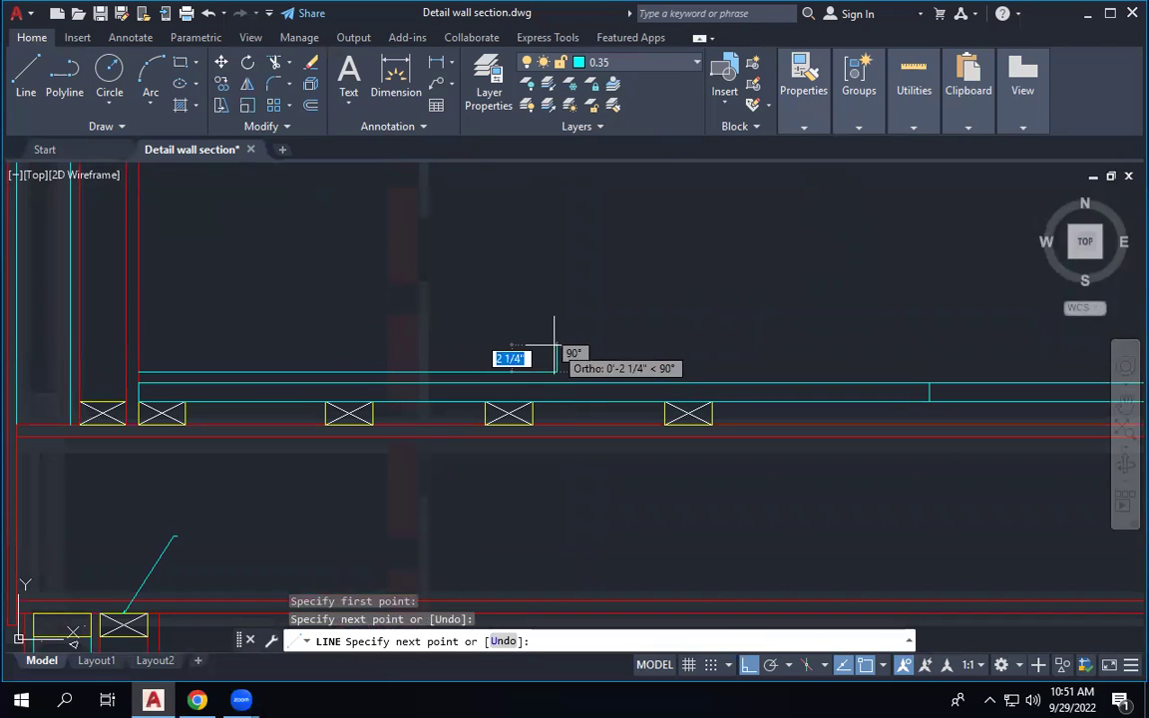
pyautogui.press('Escape')
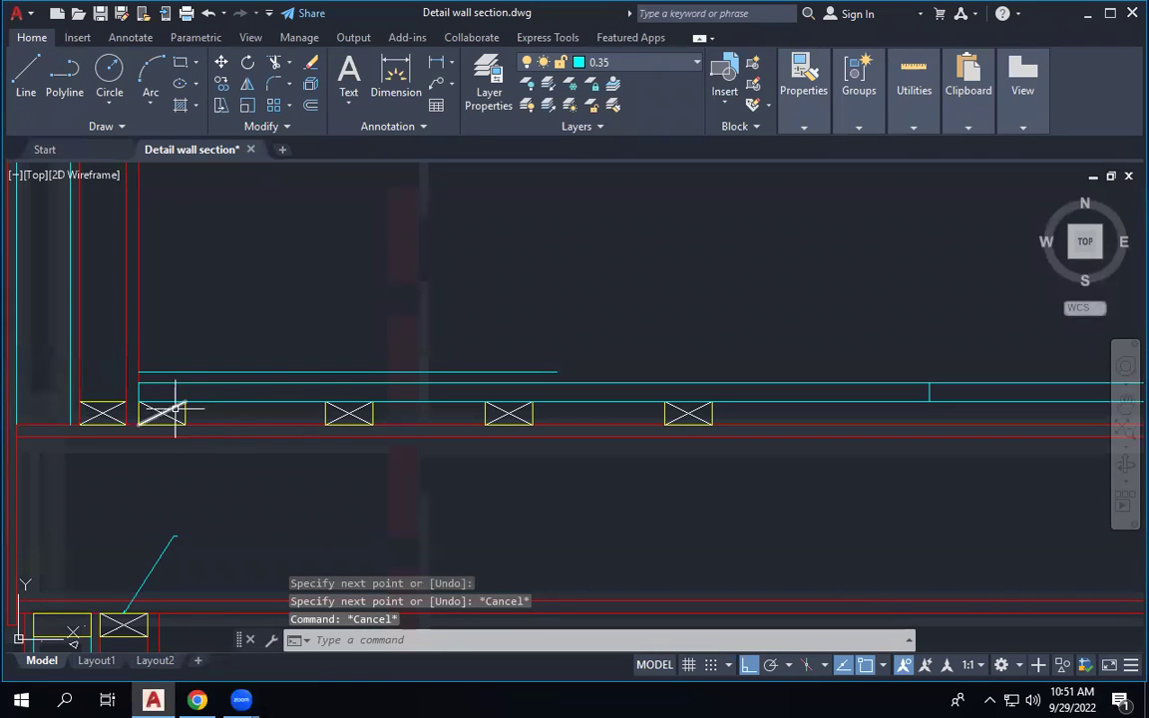
# Examine the layers of the floor build-up by highlighting the wood blocks, the floorboard and the finish line above it.
pyautogui.click(266, 402)
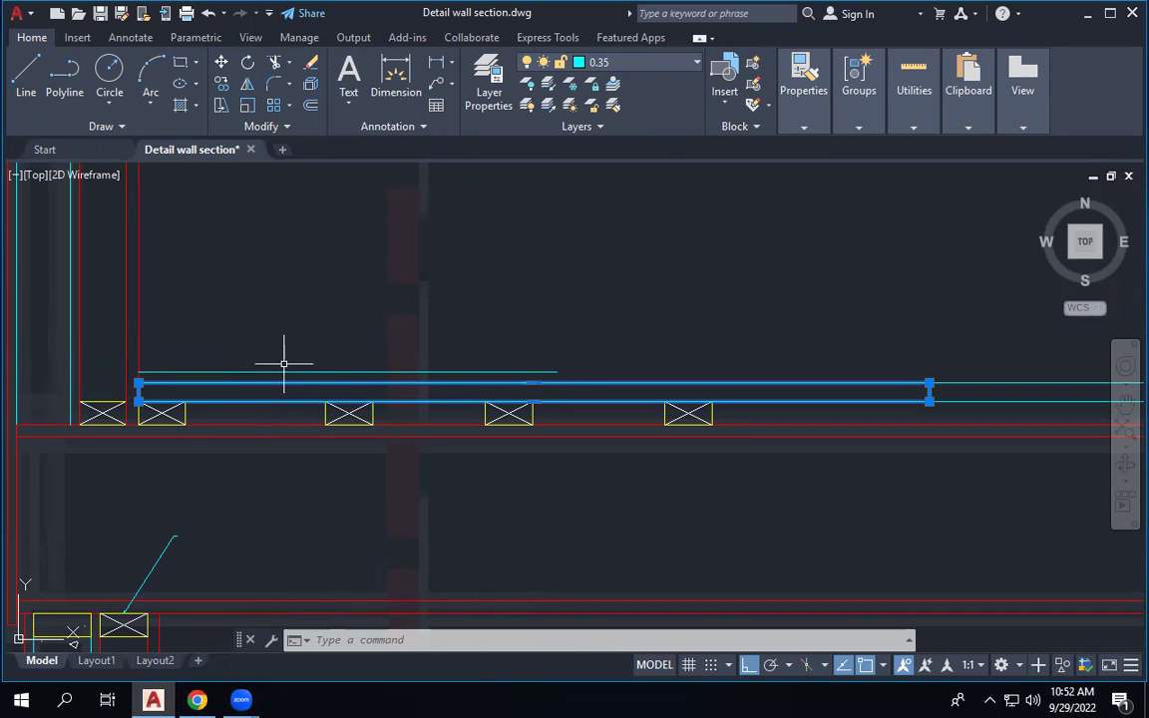
pyautogui.click(203, 372)
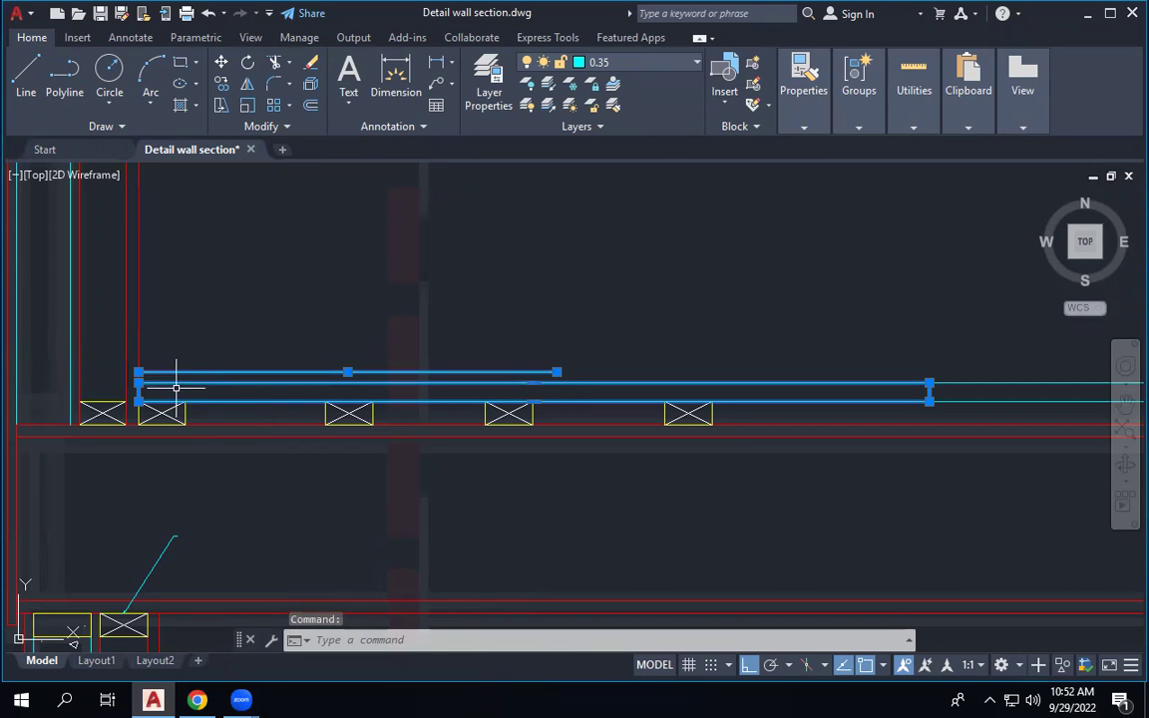
pyautogui.press('Escape')
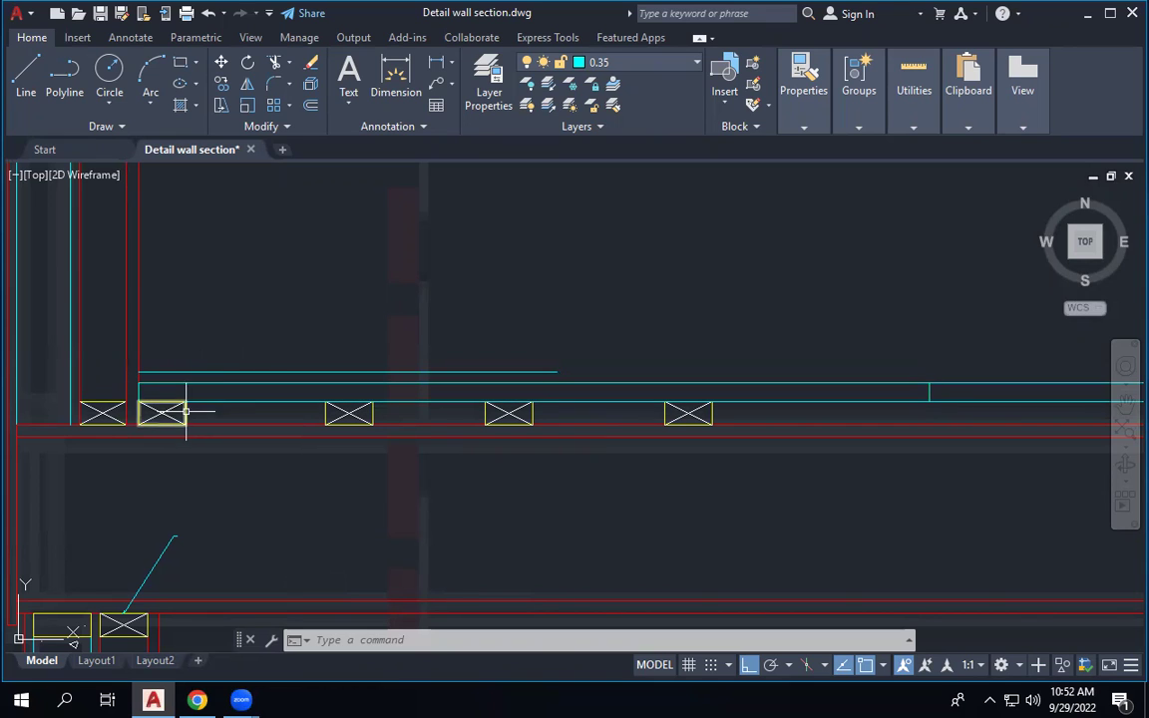
pyautogui.click(184, 411)
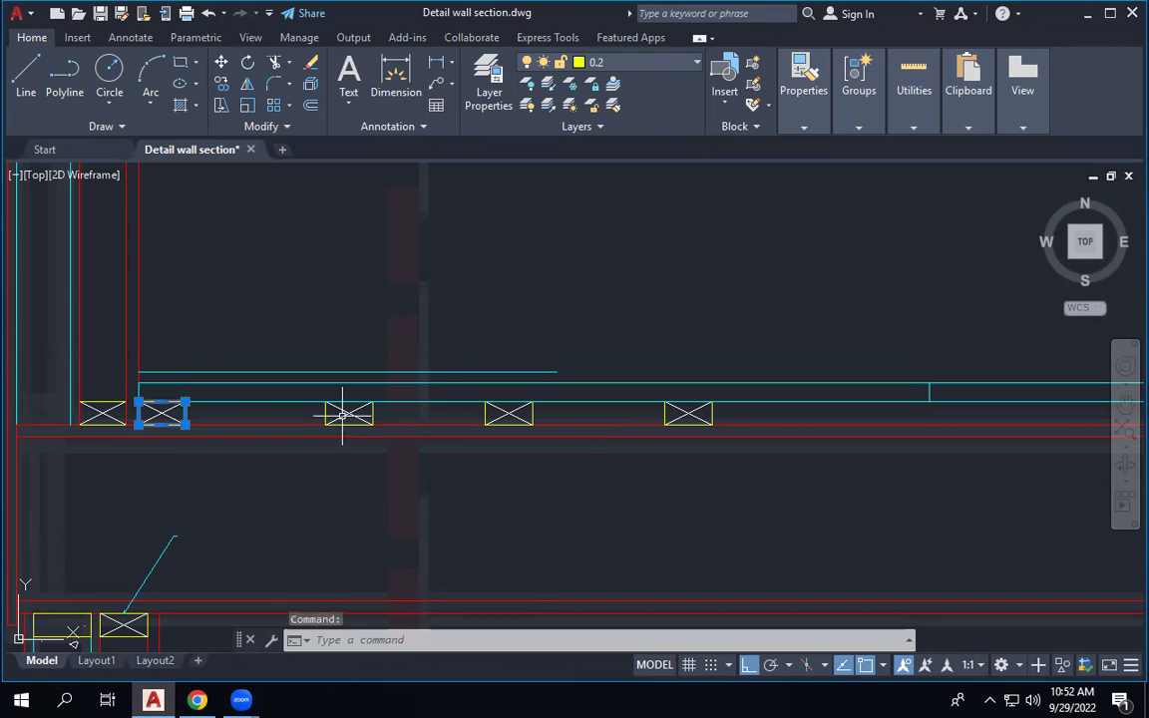
pyautogui.click(371, 411)
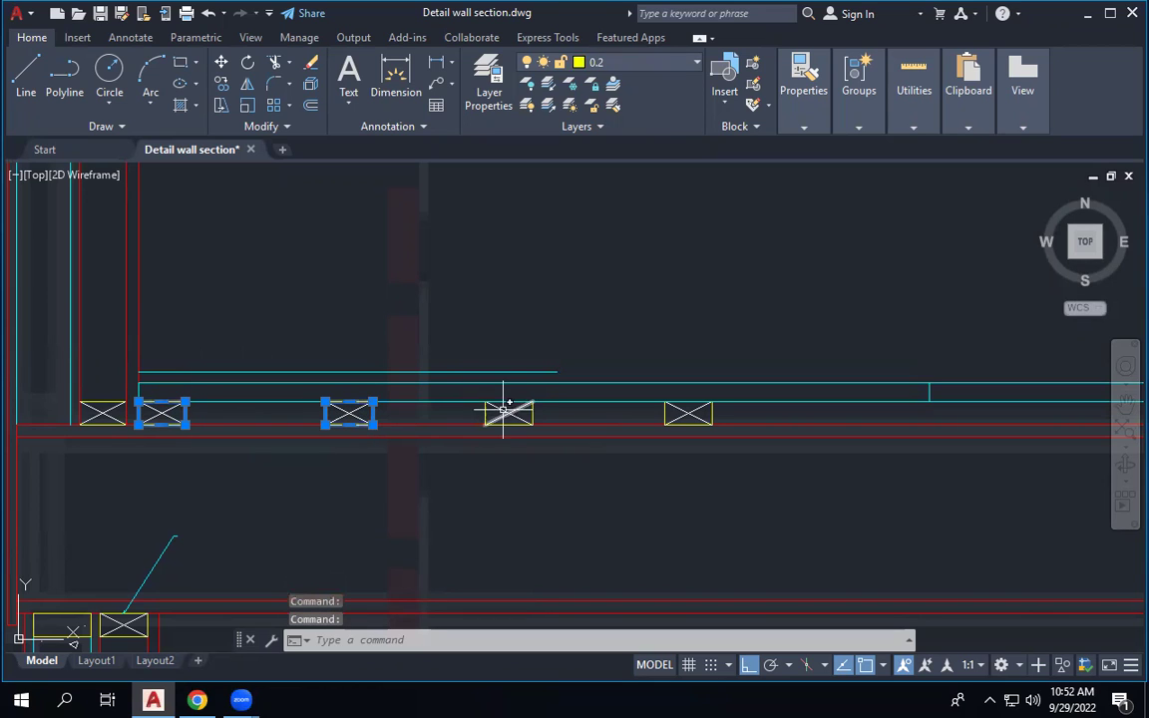
pyautogui.click(487, 411)
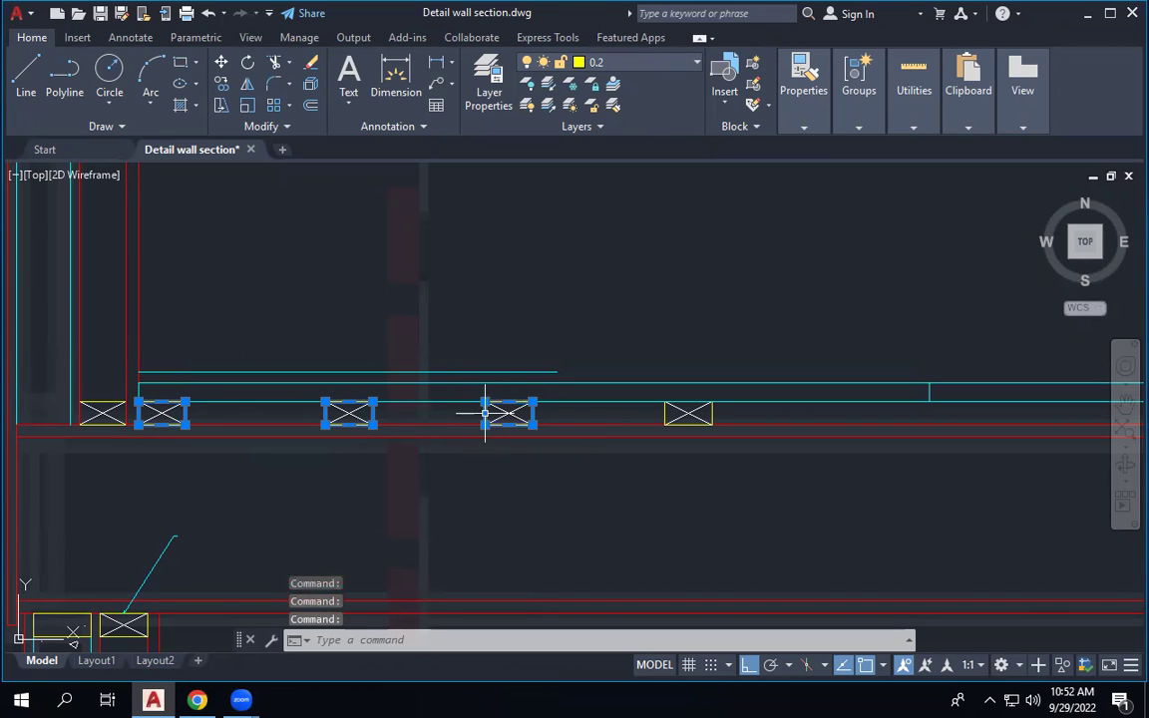
pyautogui.click(423, 400)
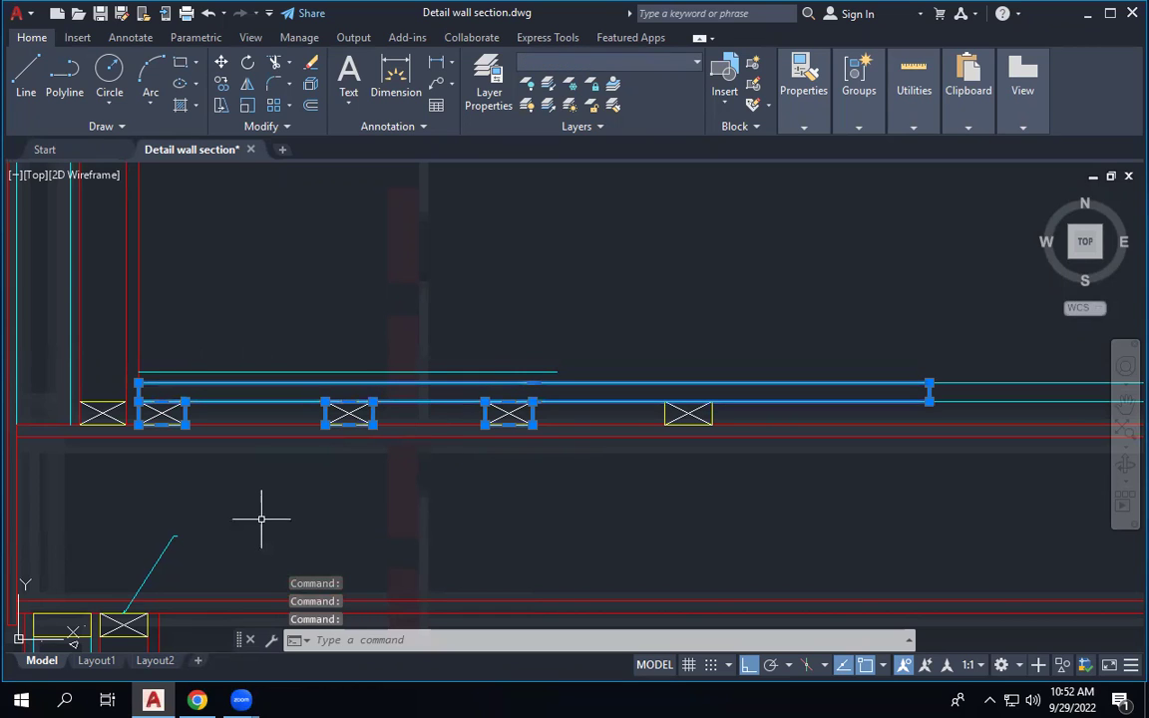
pyautogui.press('Escape')
pyautogui.click(269, 372)
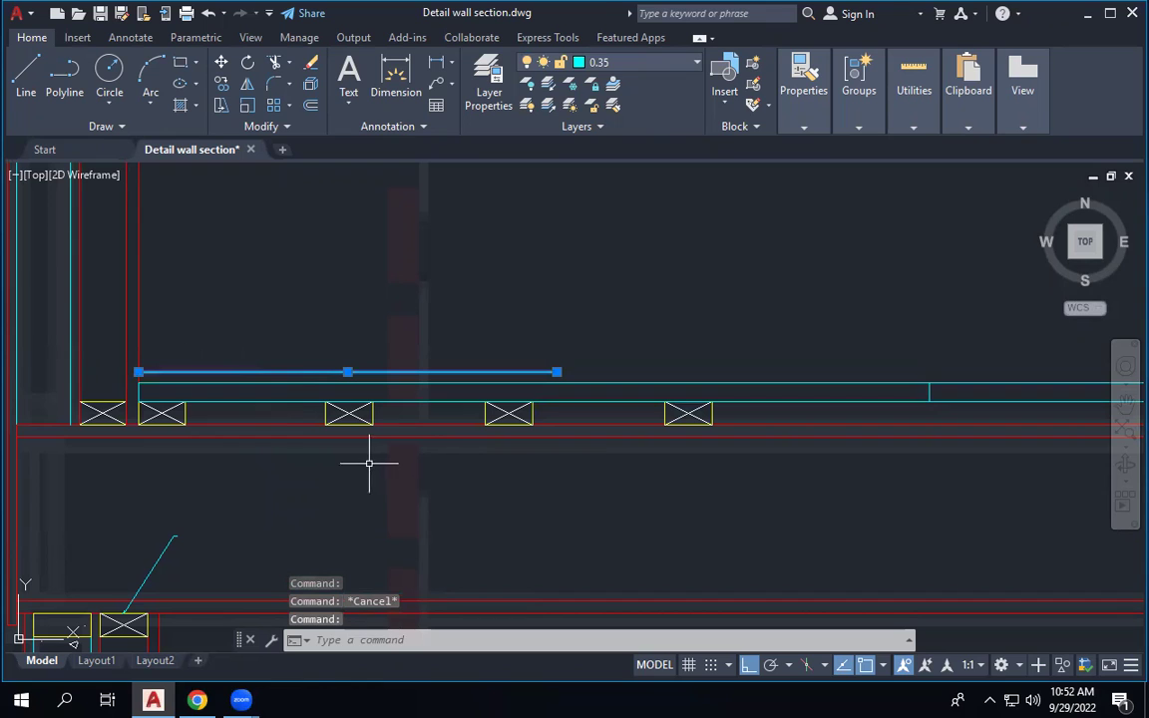
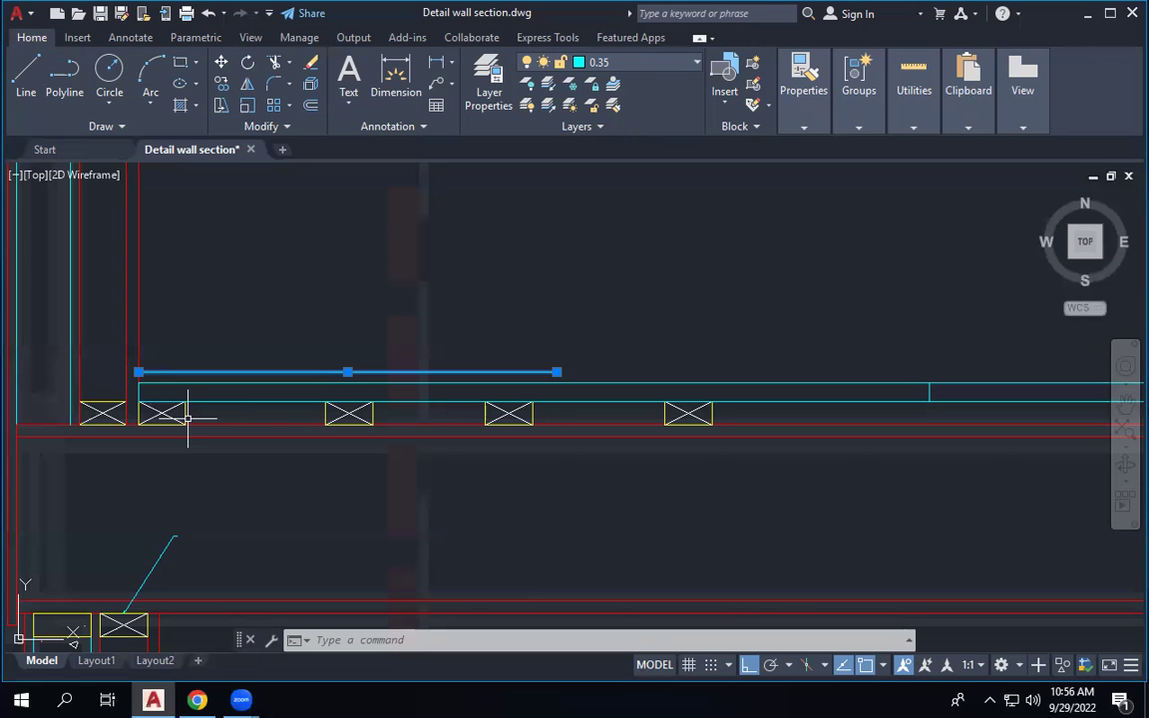
pyautogui.press('Escape')
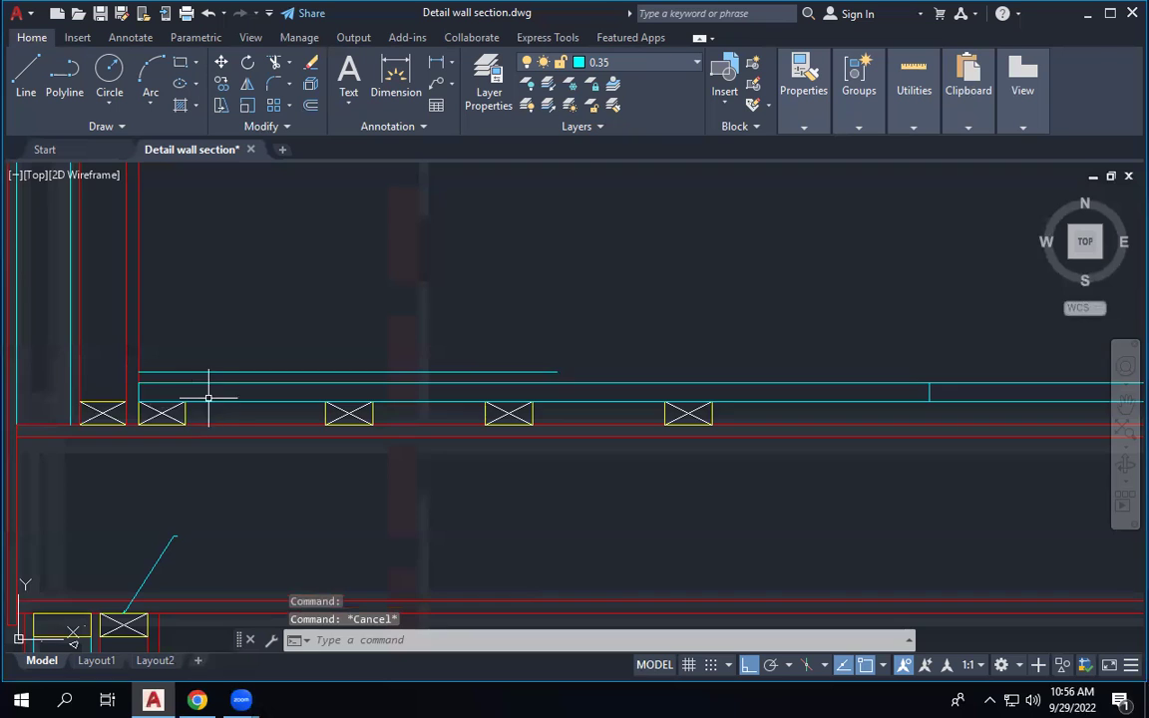
pyautogui.scroll(-4, 267, 455)
pyautogui.scroll(4, 267, 454)
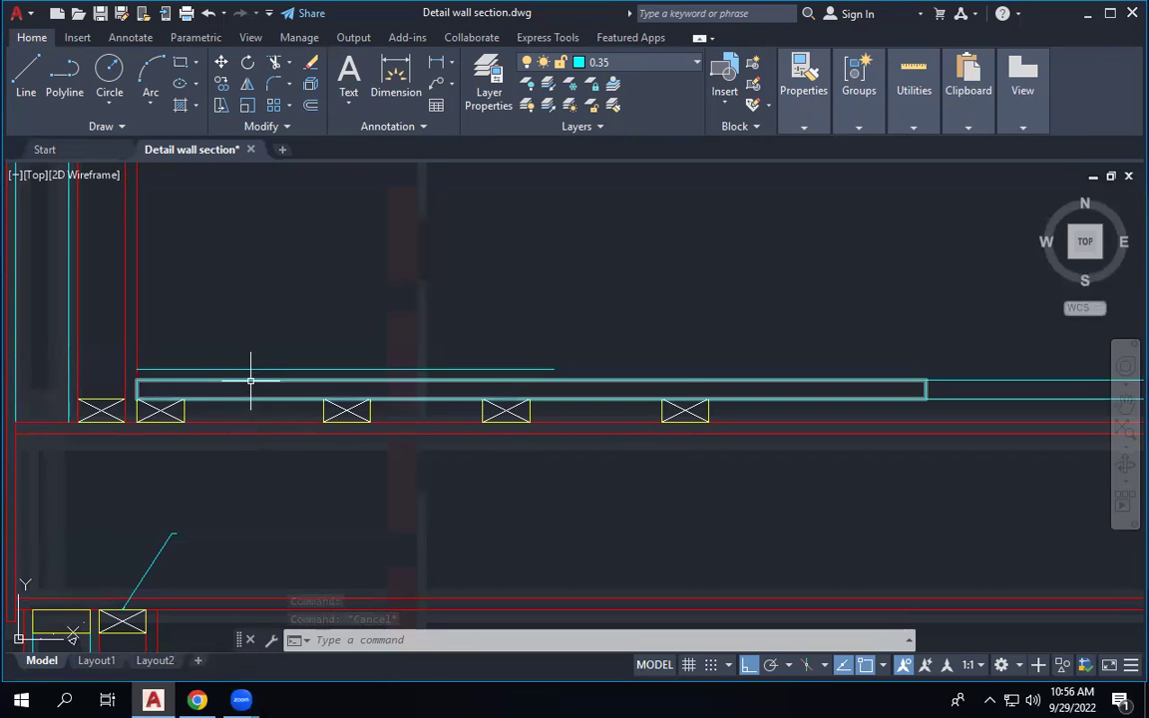
pyautogui.click(170, 381)
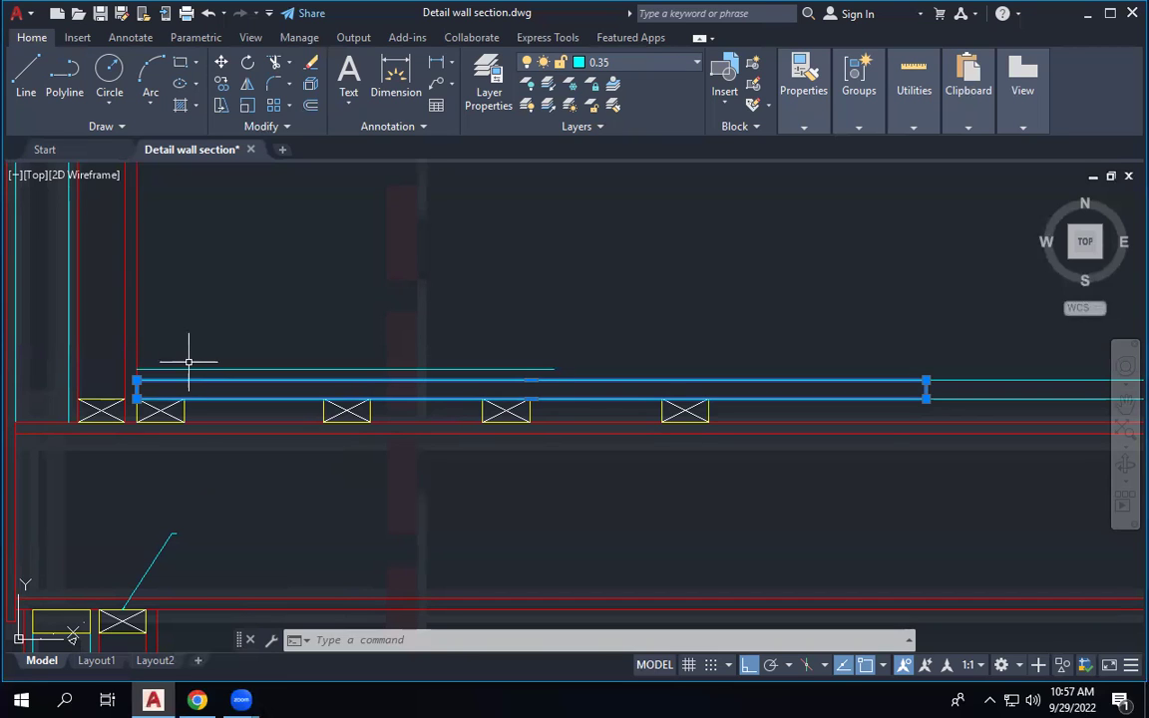
pyautogui.press('Escape')
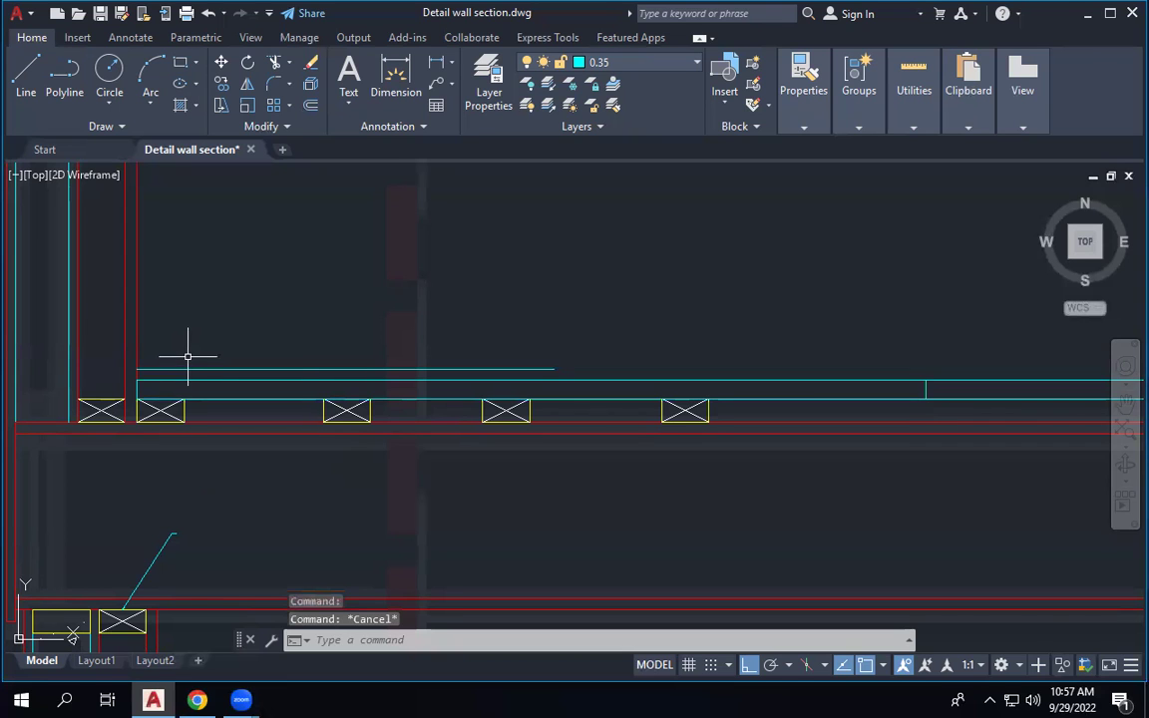
# Draw a horizontal floor level line from the start of the floor finish line outward through the exterior wall, past the 10'-2 1/4" dimension.
pyautogui.scroll(-3, 395, 331)
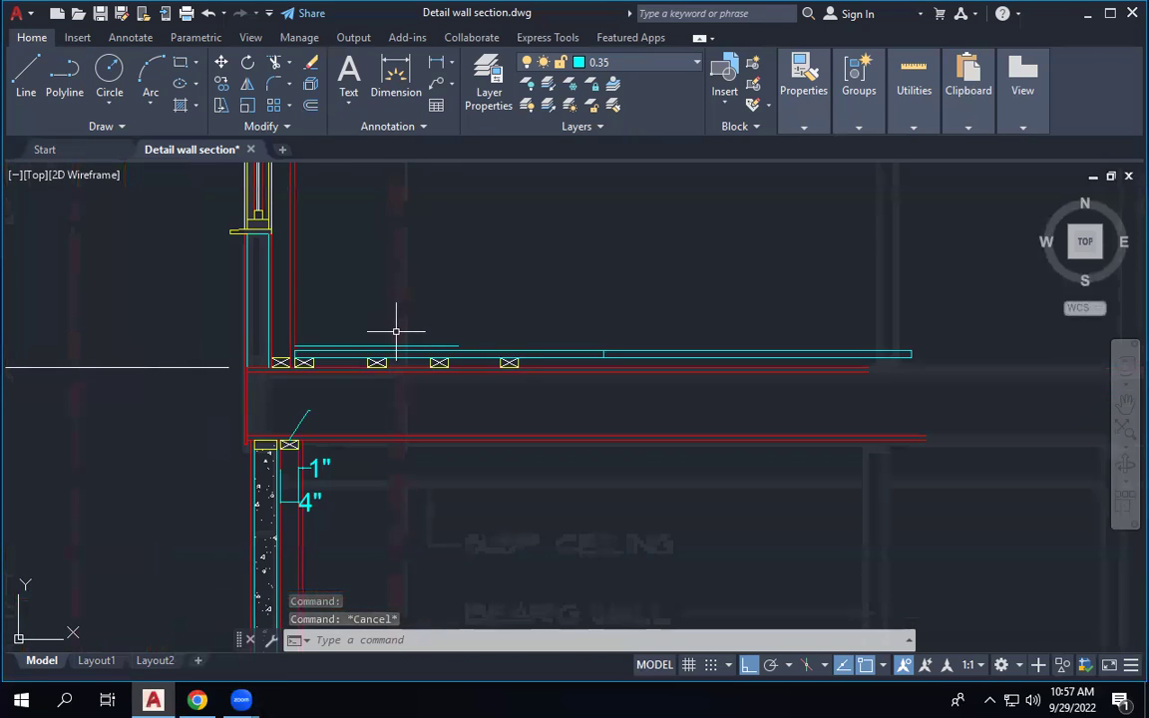
pyautogui.scroll(-2, 396, 330)
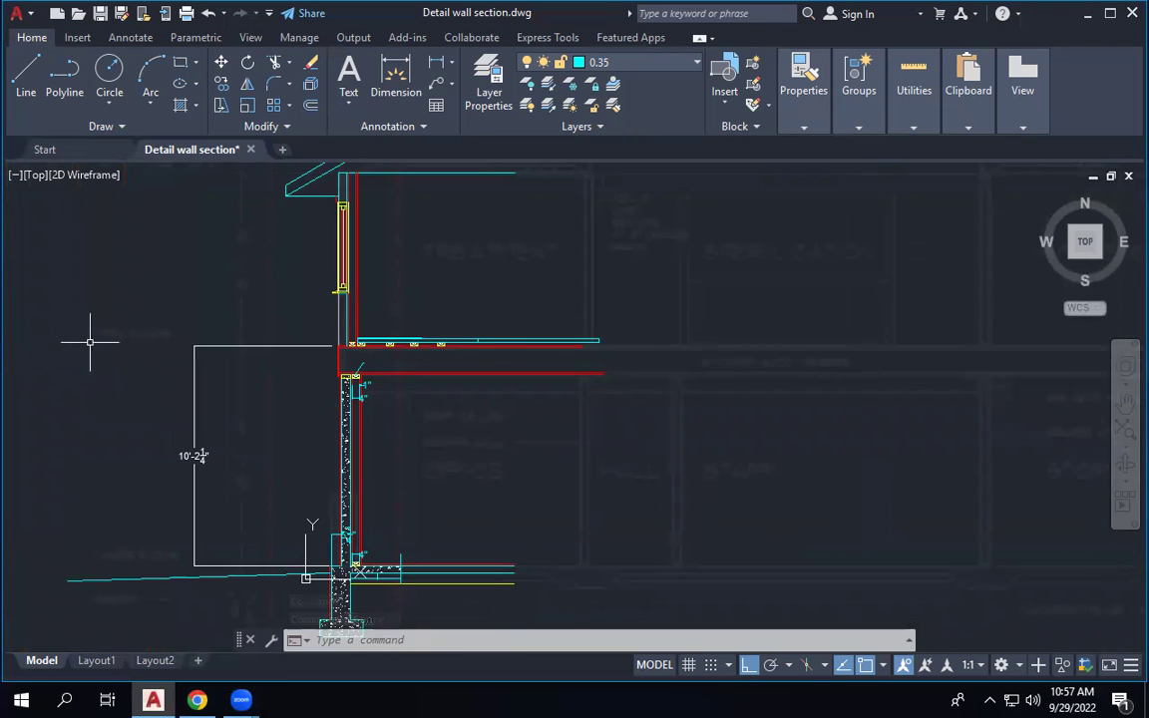
pyautogui.scroll(2, 93, 338)
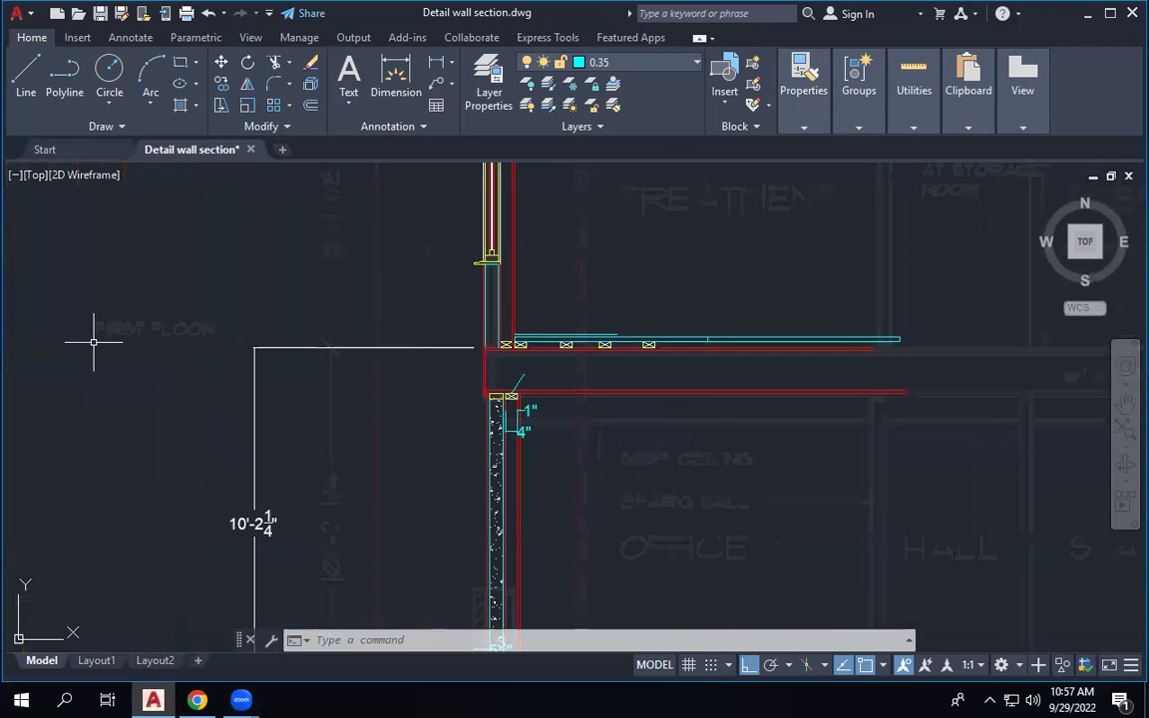
pyautogui.click(26, 77)
pyautogui.scroll(3, 436, 328)
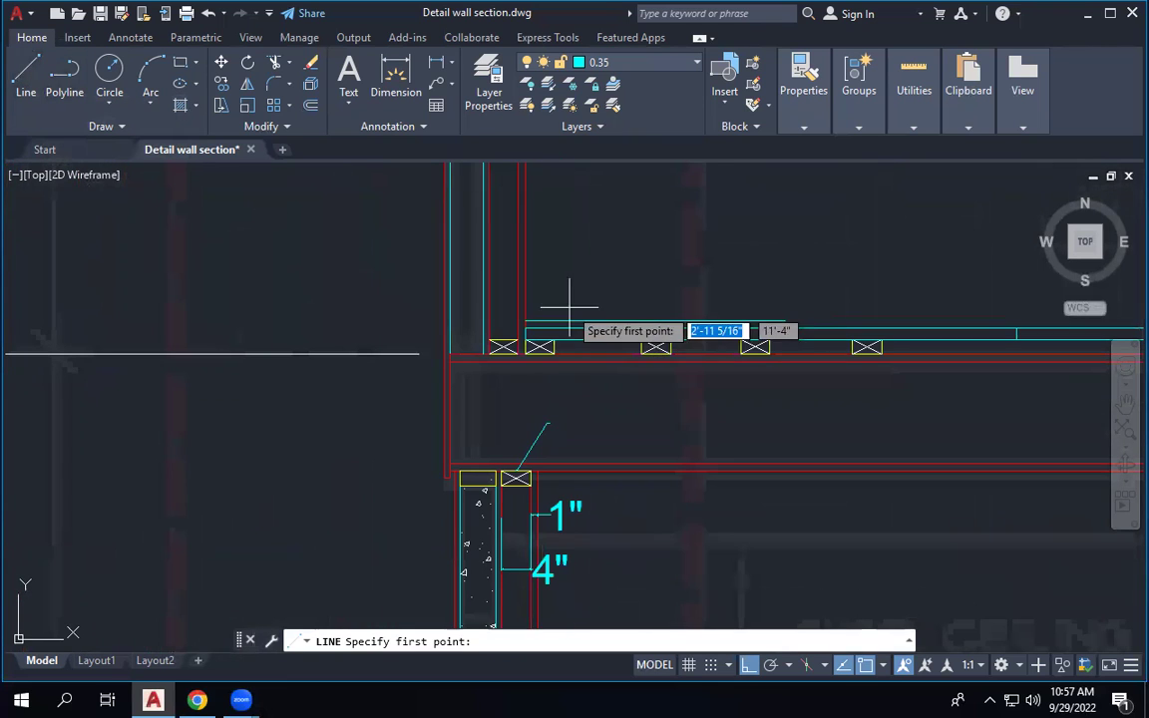
pyautogui.click(525, 321)
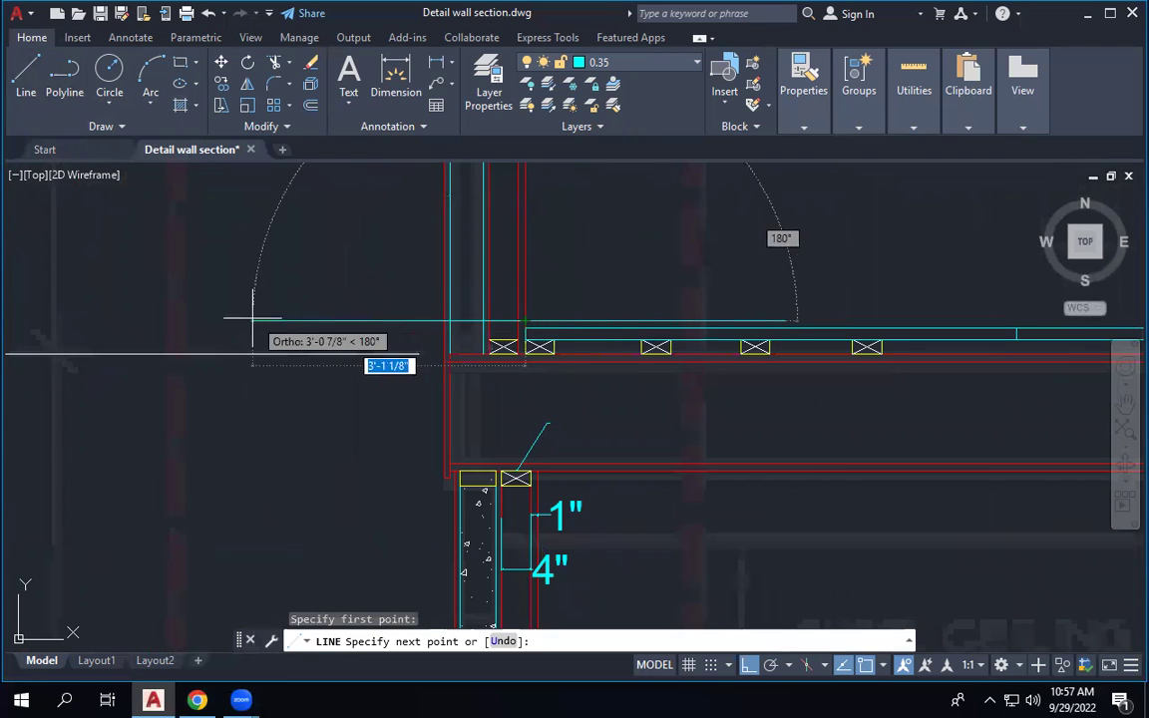
pyautogui.scroll(-4, 548, 329)
pyautogui.scroll(-2, 253, 306)
pyautogui.click(142, 316)
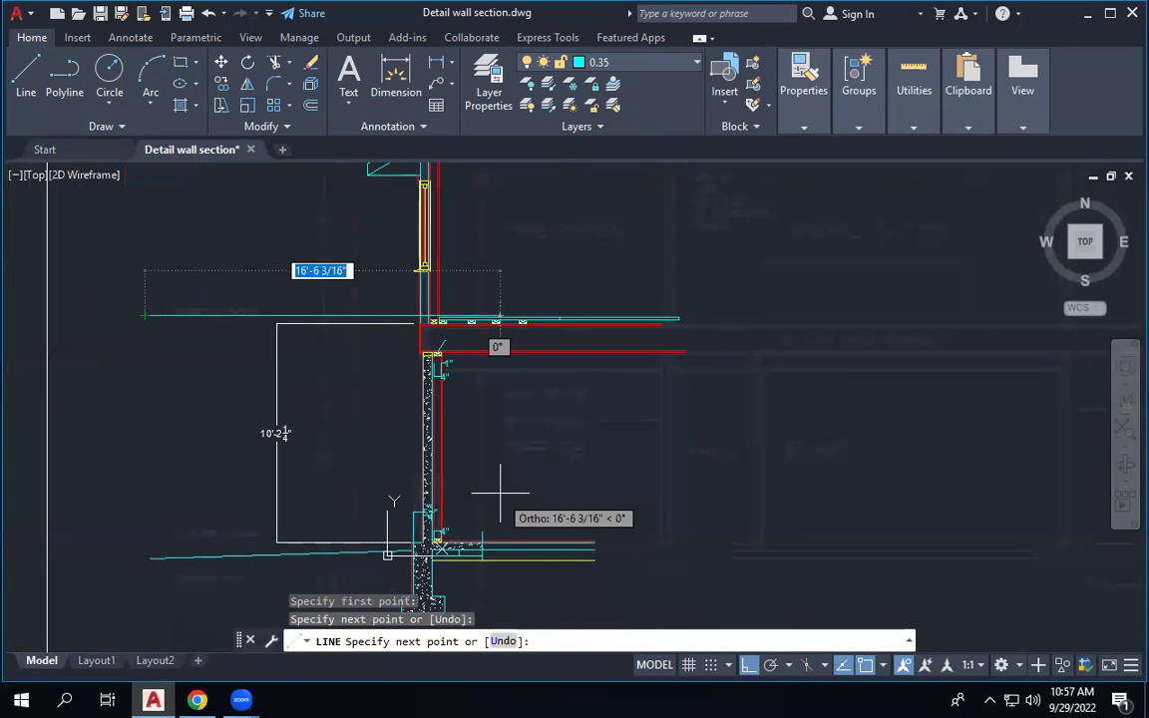
pyautogui.press('Escape')
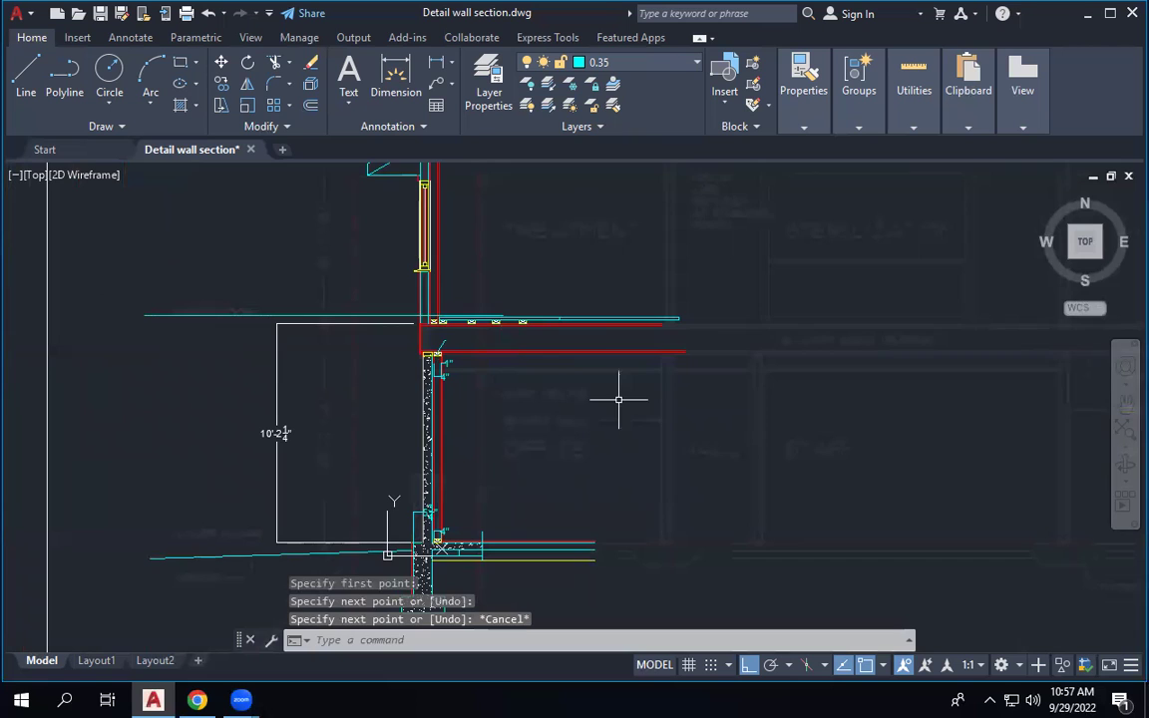
# Measure the vertical distance at the exterior wall between the top of the floor structure and the floor level line.
pyautogui.scroll(4, 536, 341)
pyautogui.scroll(3, 244, 275)
pyautogui.scroll(-6, 493, 310)
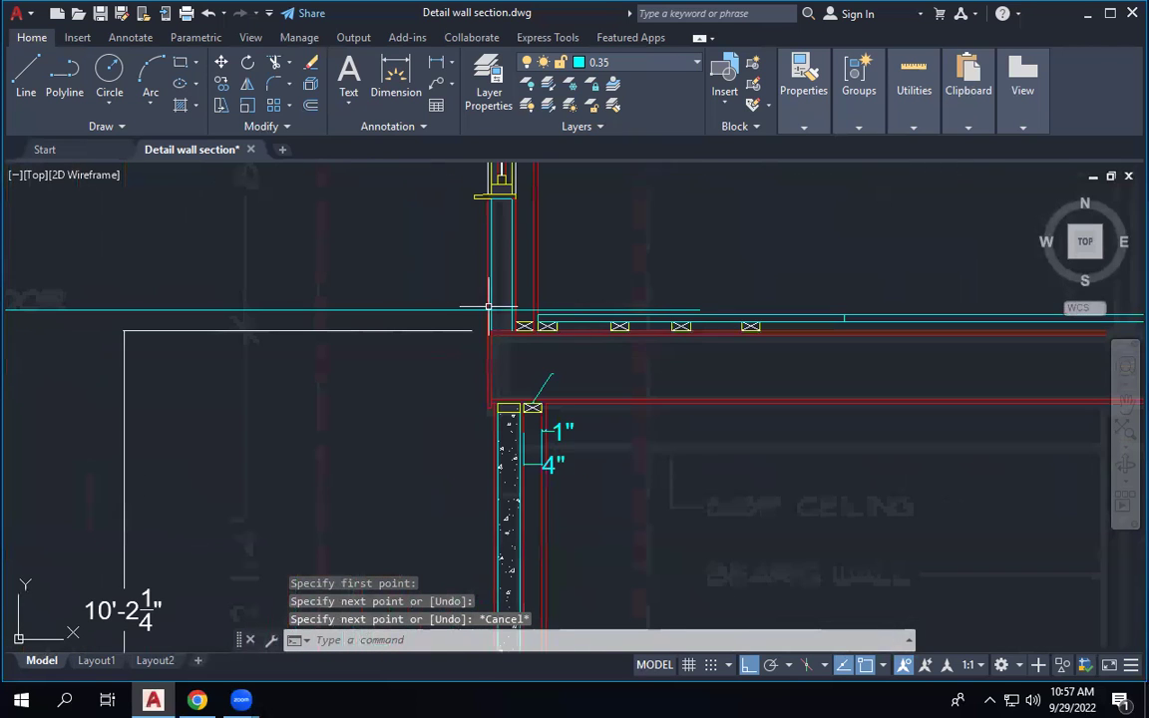
pyautogui.click(406, 312)
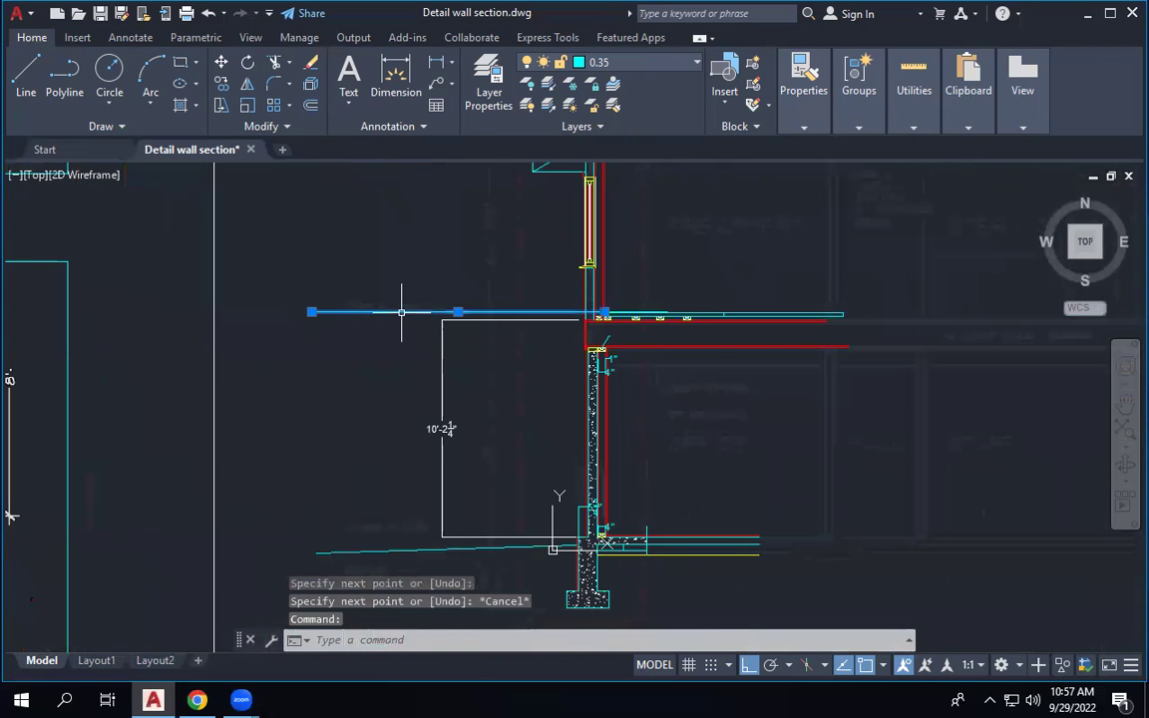
pyautogui.scroll(4, 406, 309)
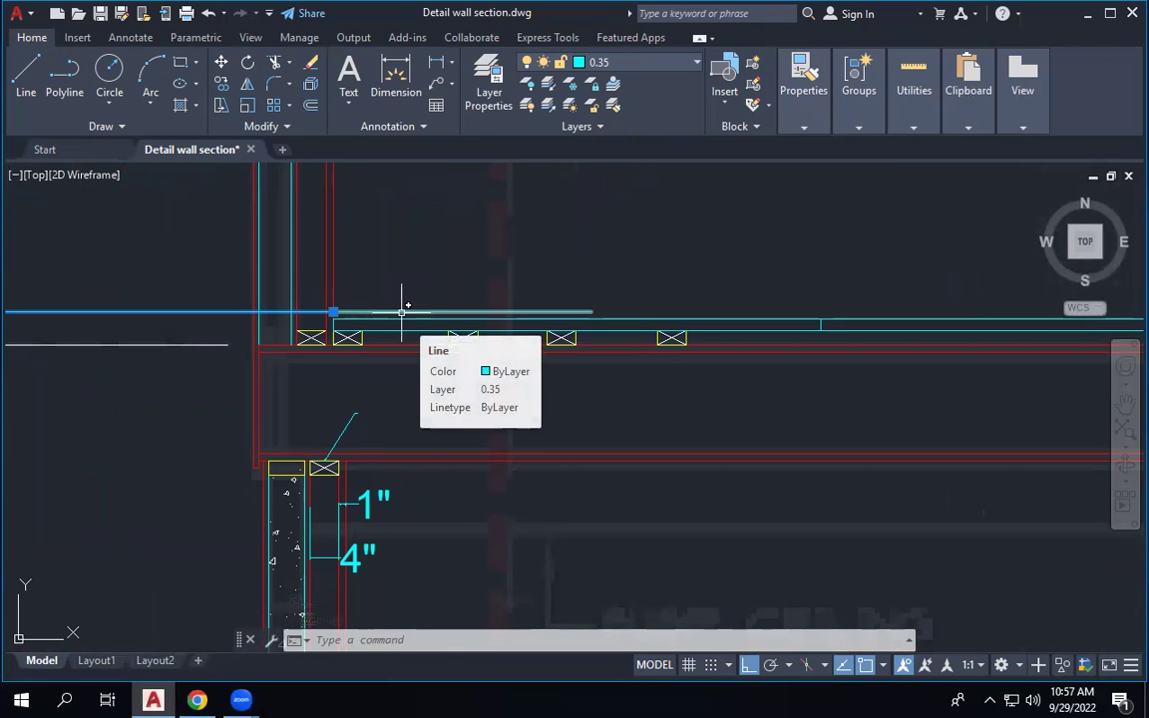
pyautogui.scroll(-4, 408, 312)
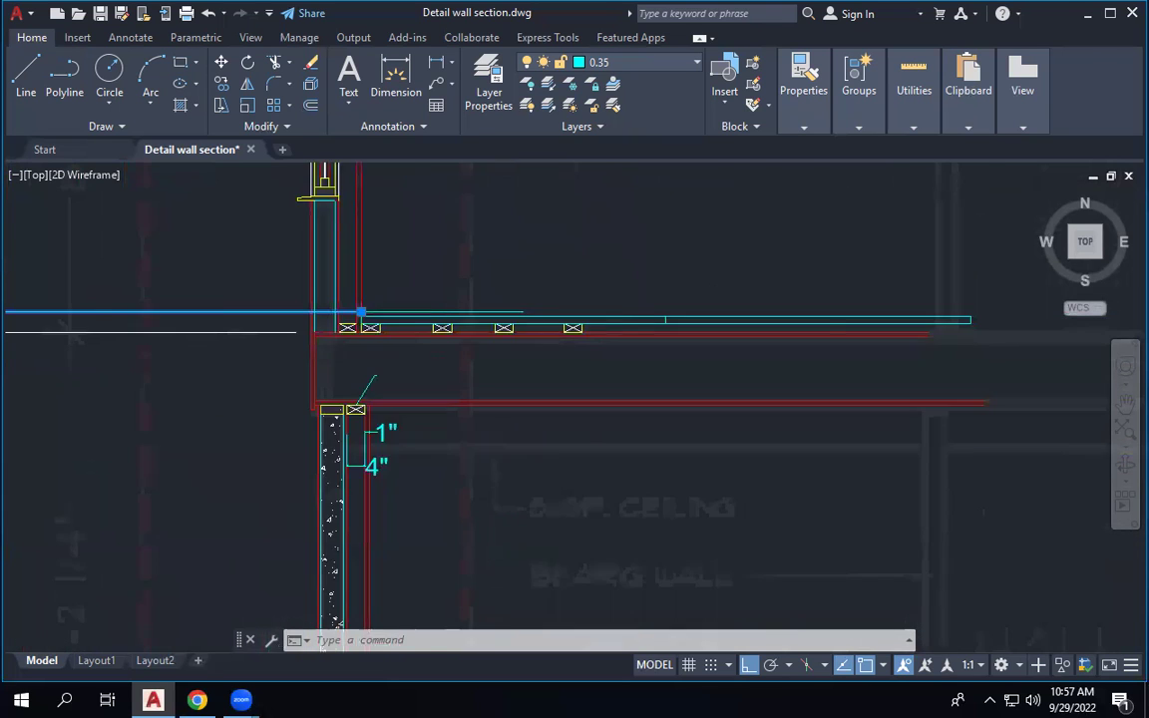
pyautogui.scroll(4, 418, 327)
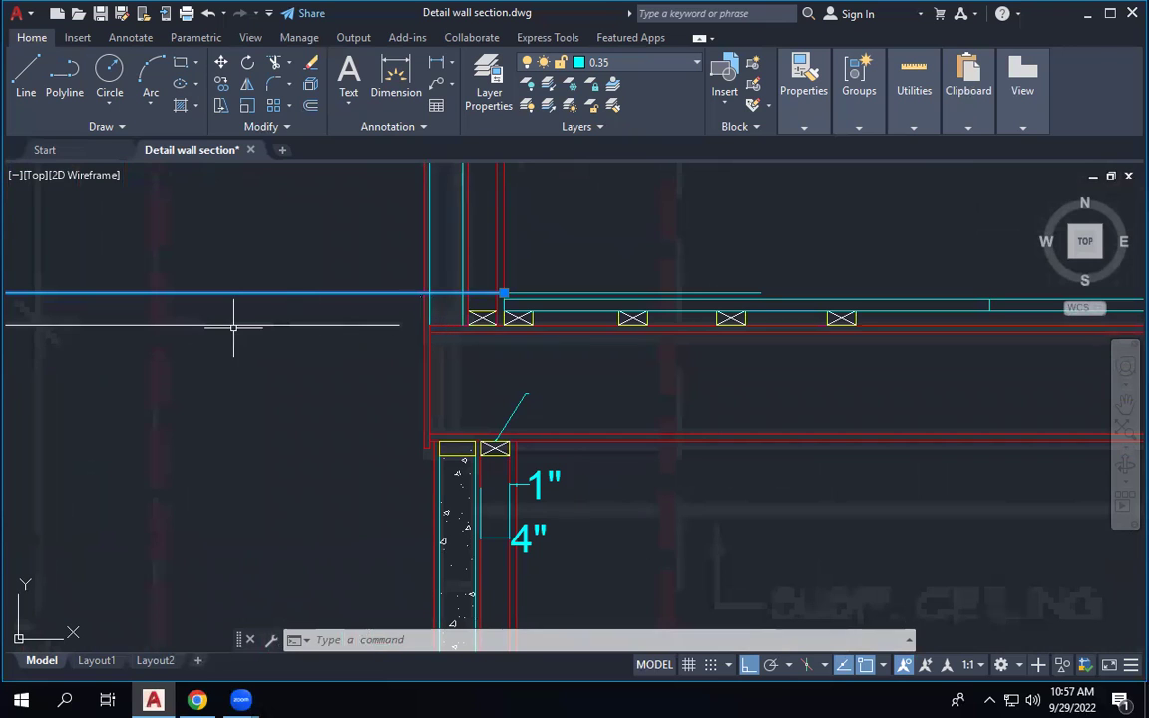
pyautogui.click(396, 75)
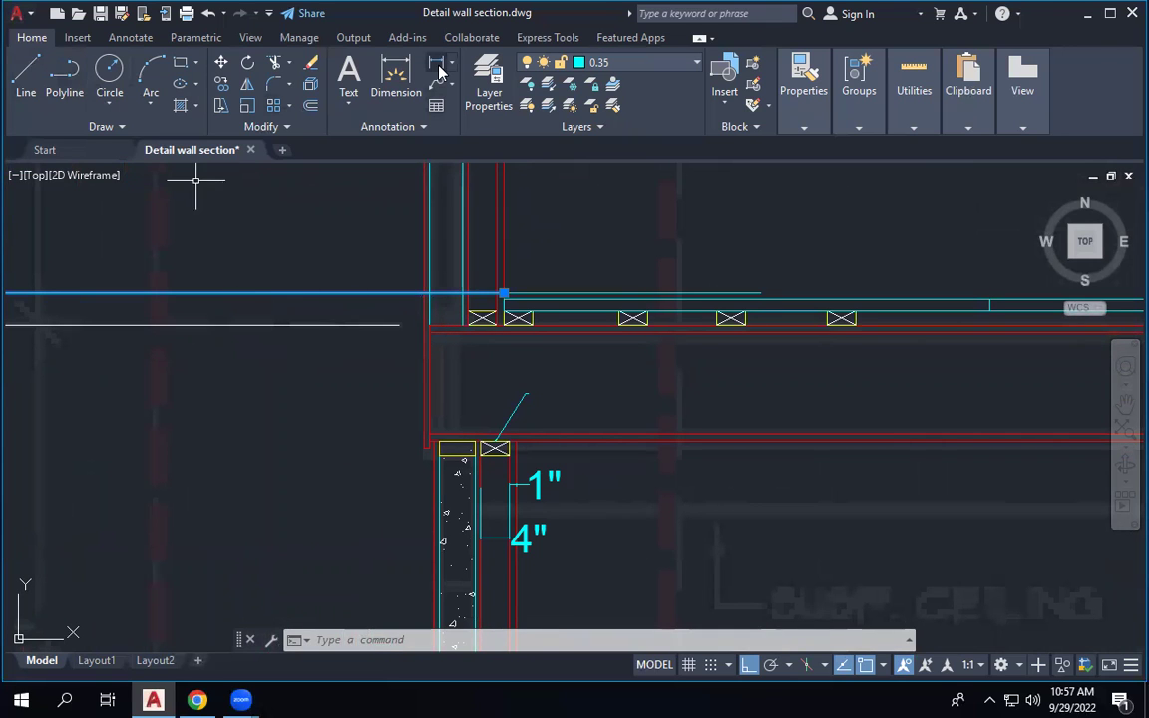
pyautogui.click(429, 325)
pyautogui.click(429, 295)
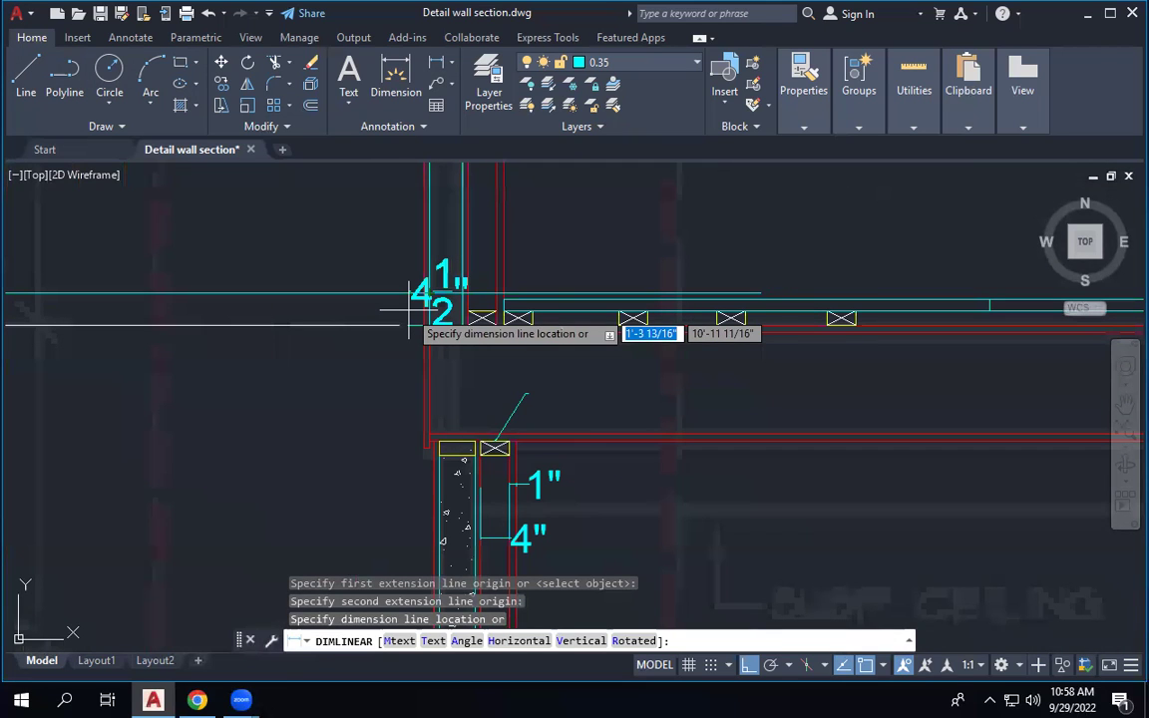
pyautogui.press('Escape')
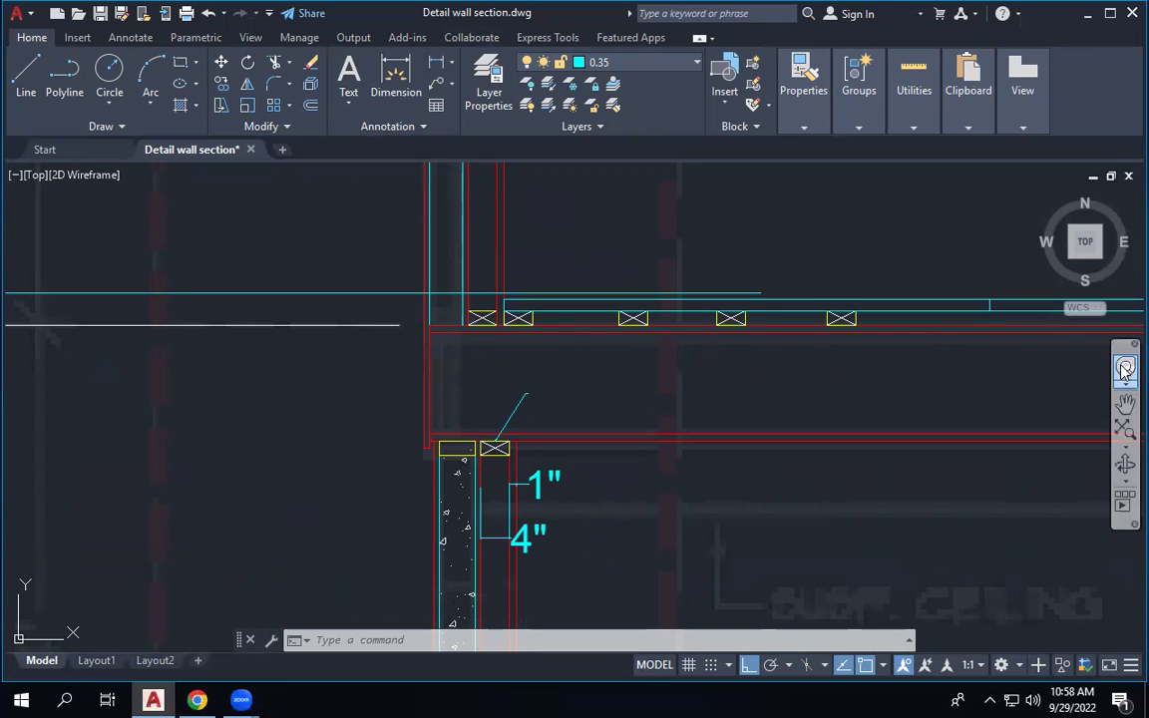
# Draw a long rectangle over the upper part of the floor structure, from its outer upper corner to a point beyond the last wood block.
pyautogui.click(436, 325)
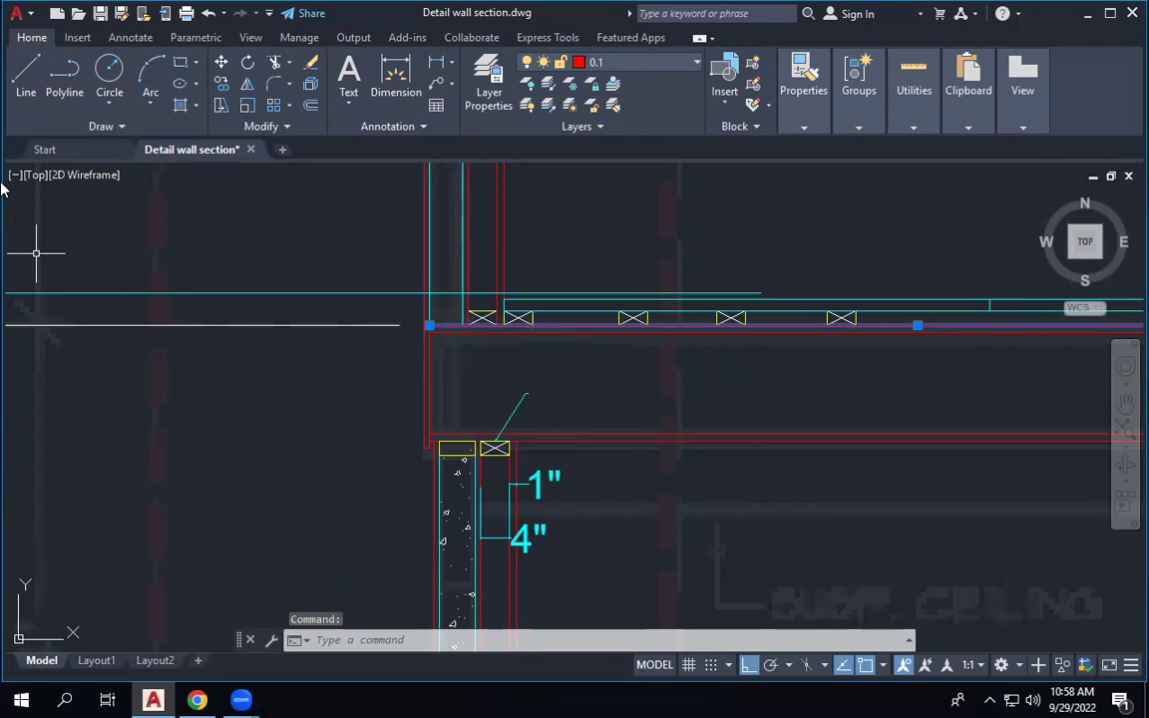
pyautogui.click(181, 62)
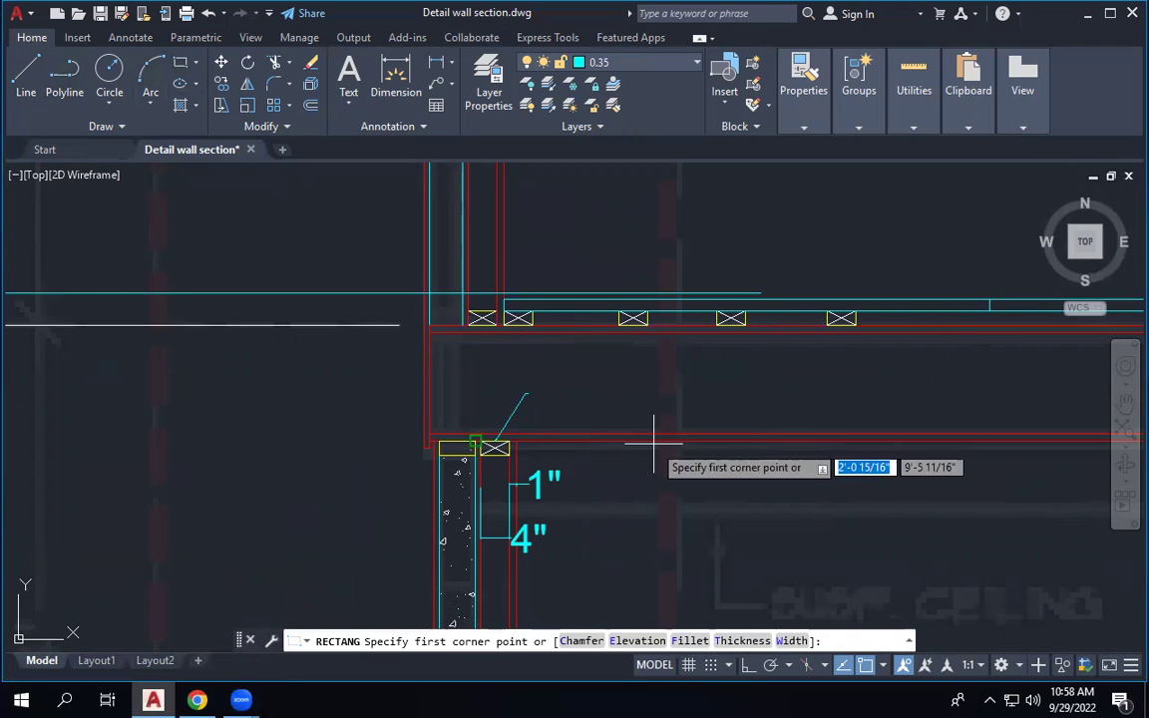
pyautogui.click(429, 325)
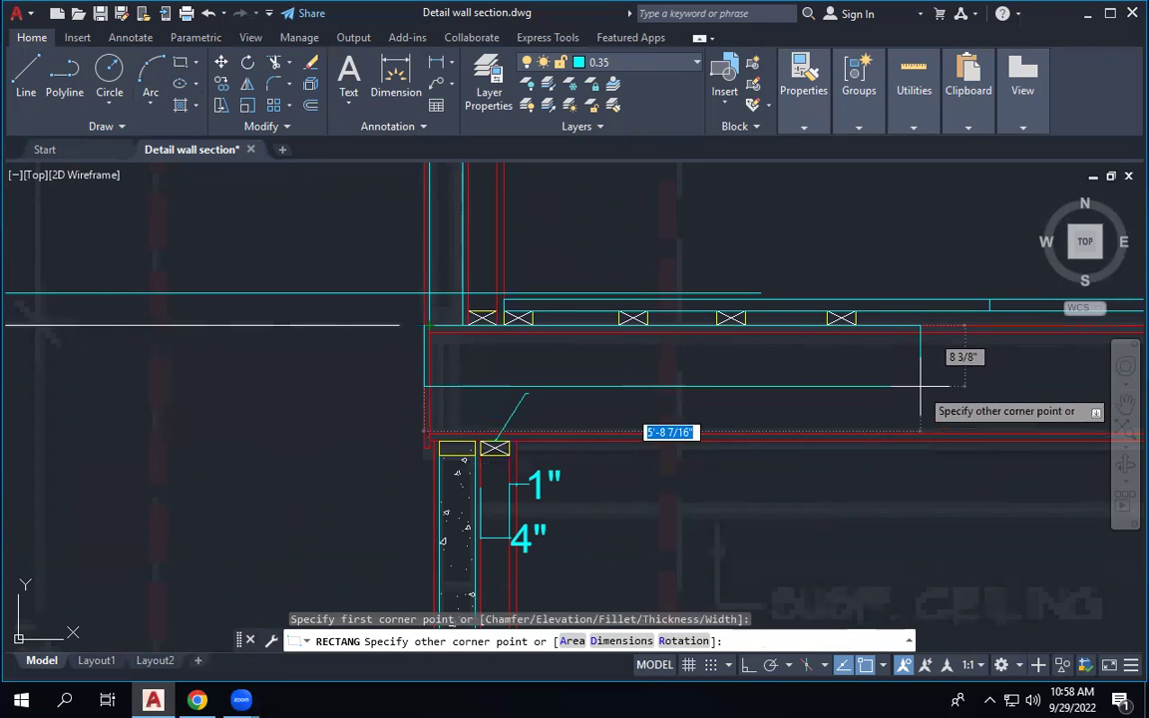
pyautogui.click(1001, 370)
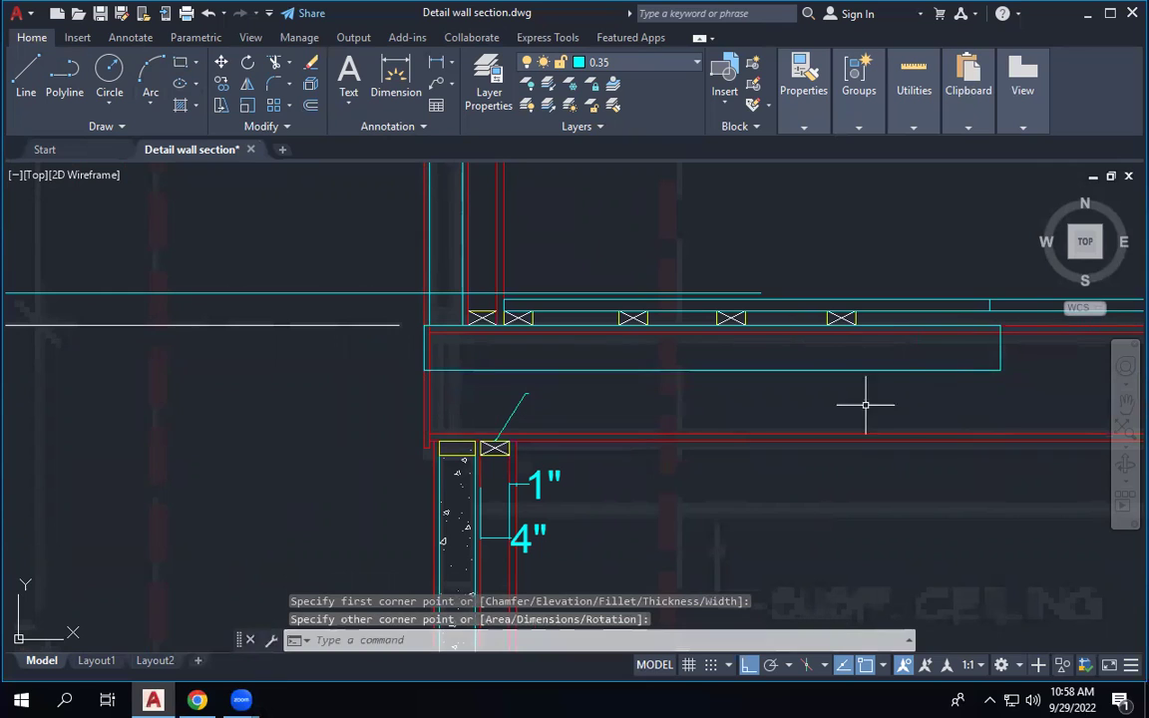
pyautogui.click(649, 370)
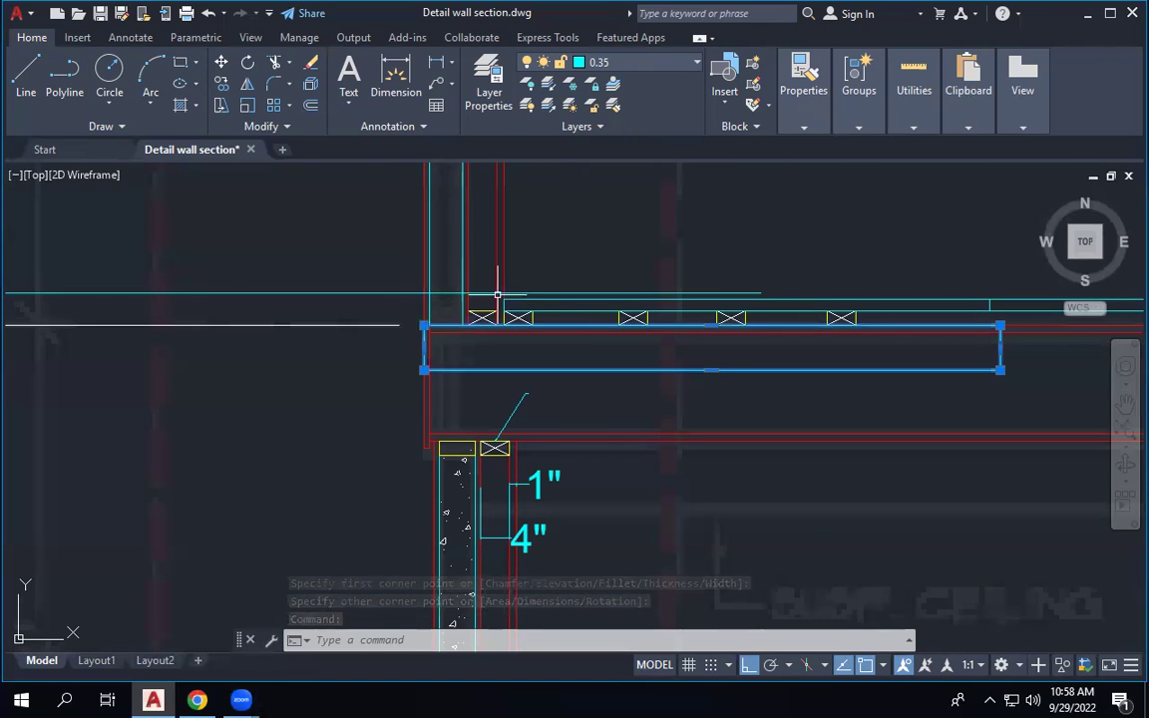
pyautogui.scroll(2, 503, 292)
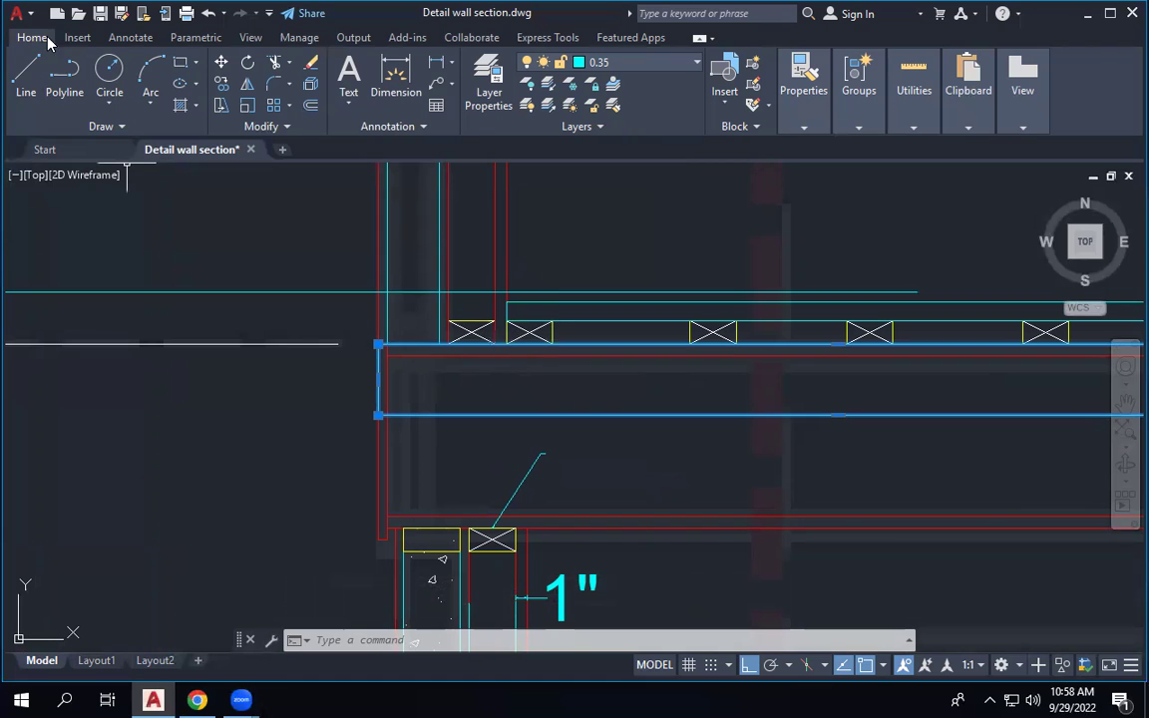
pyautogui.click(30, 76)
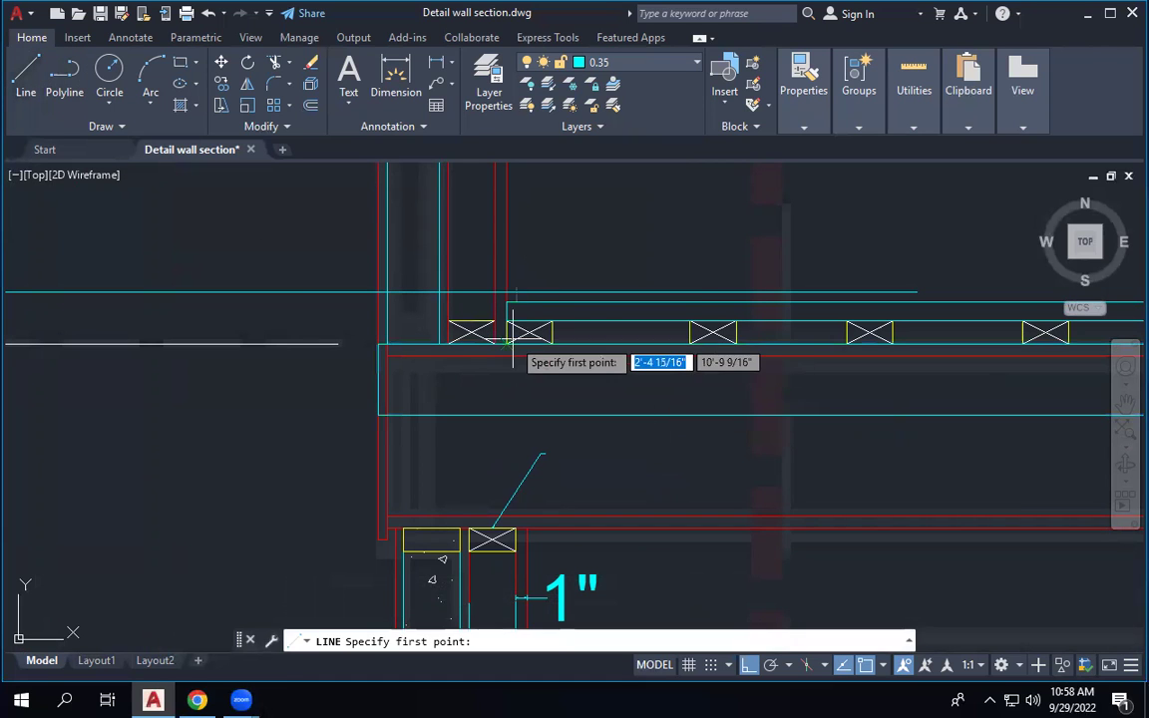
pyautogui.click(522, 329)
pyautogui.scroll(-4, 527, 330)
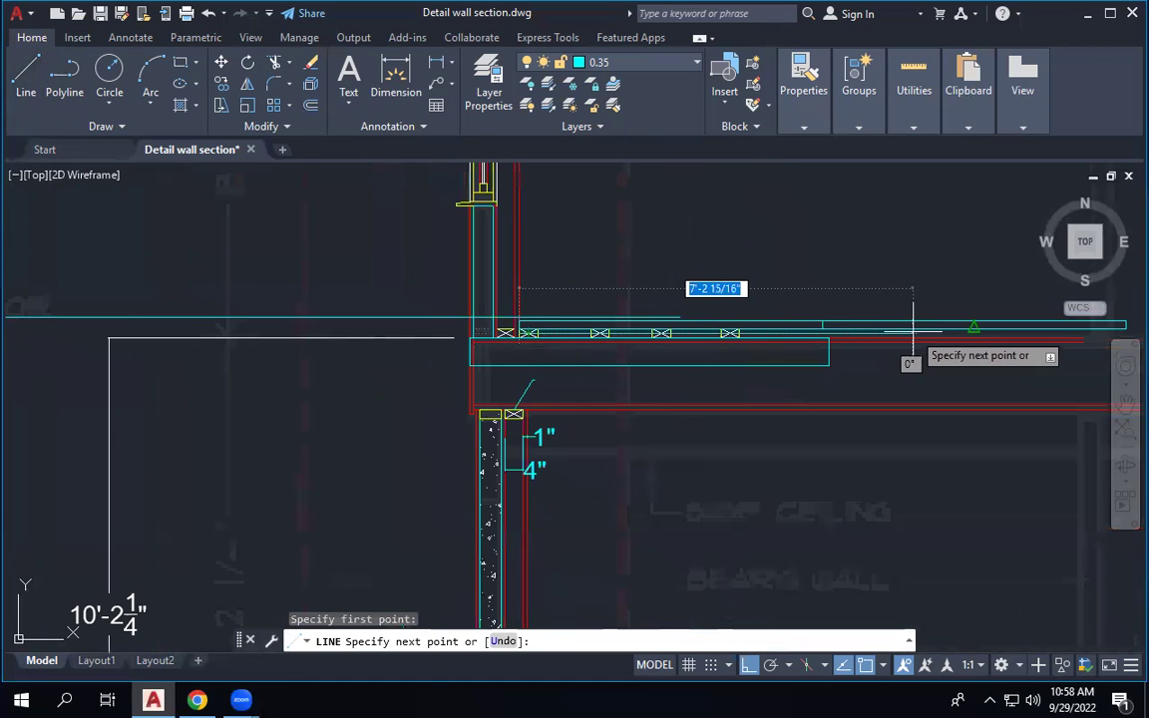
pyautogui.press('Escape')
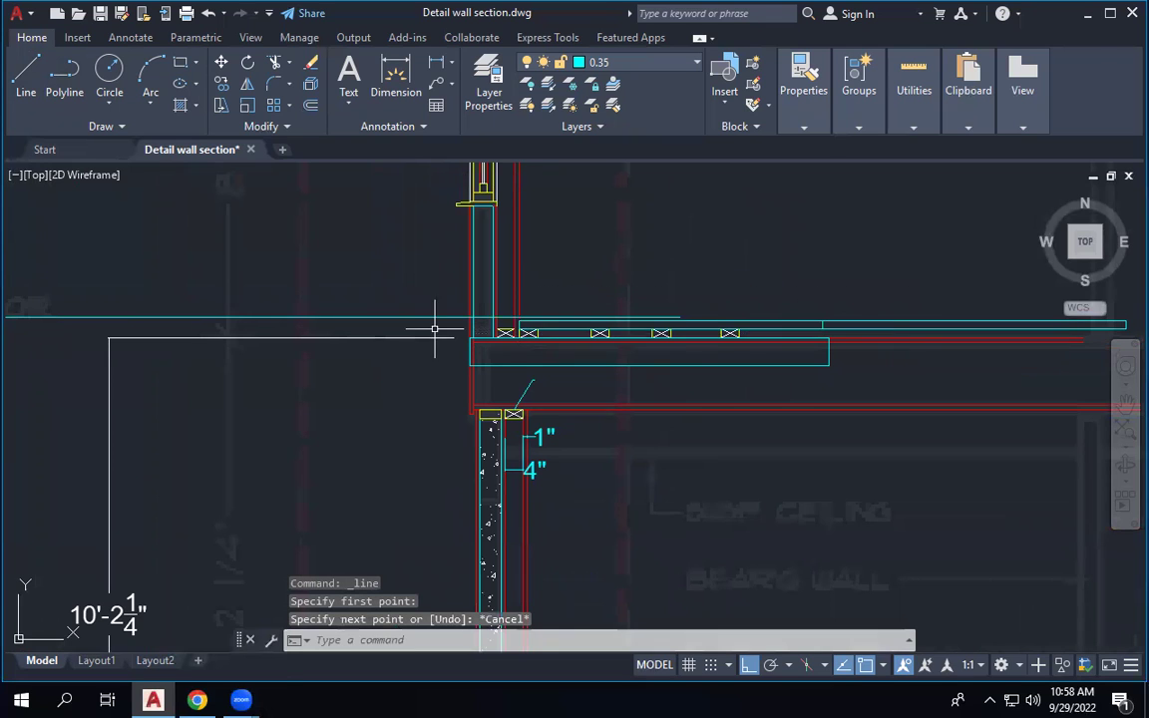
# Erase the long rectangle drawn over the upper part of the floor structure.
pyautogui.scroll(4, 469, 333)
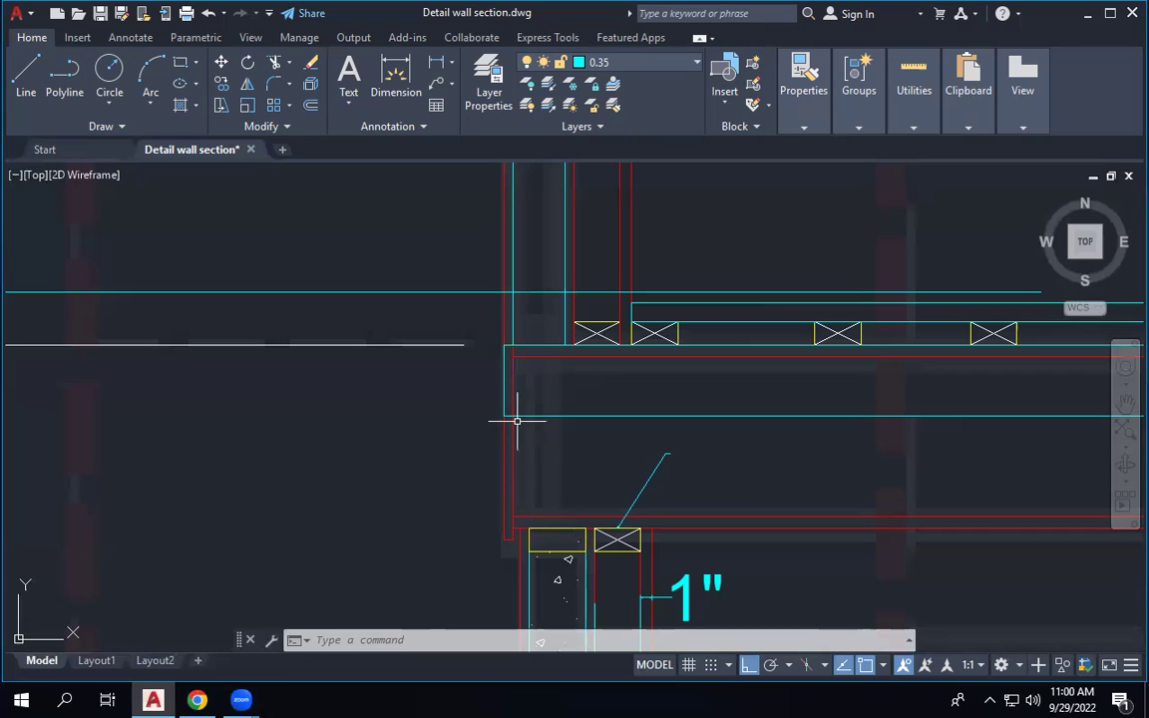
pyautogui.scroll(-2, 473, 417)
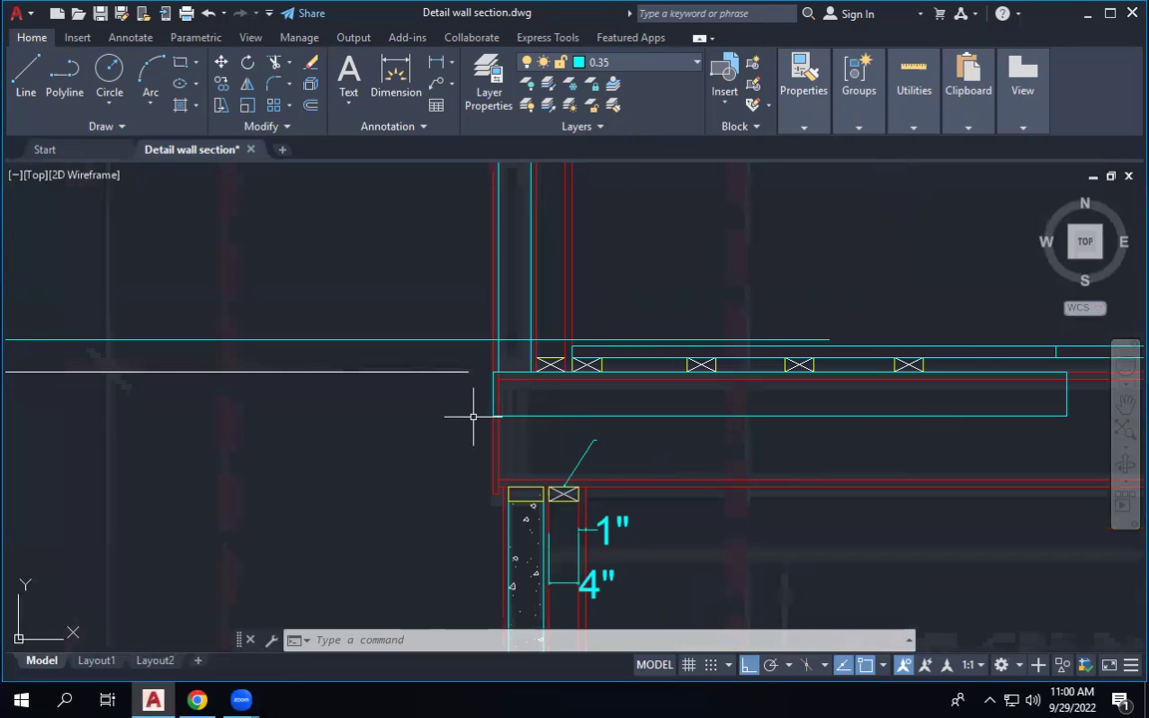
pyautogui.click(526, 415)
pyautogui.press('Delete')
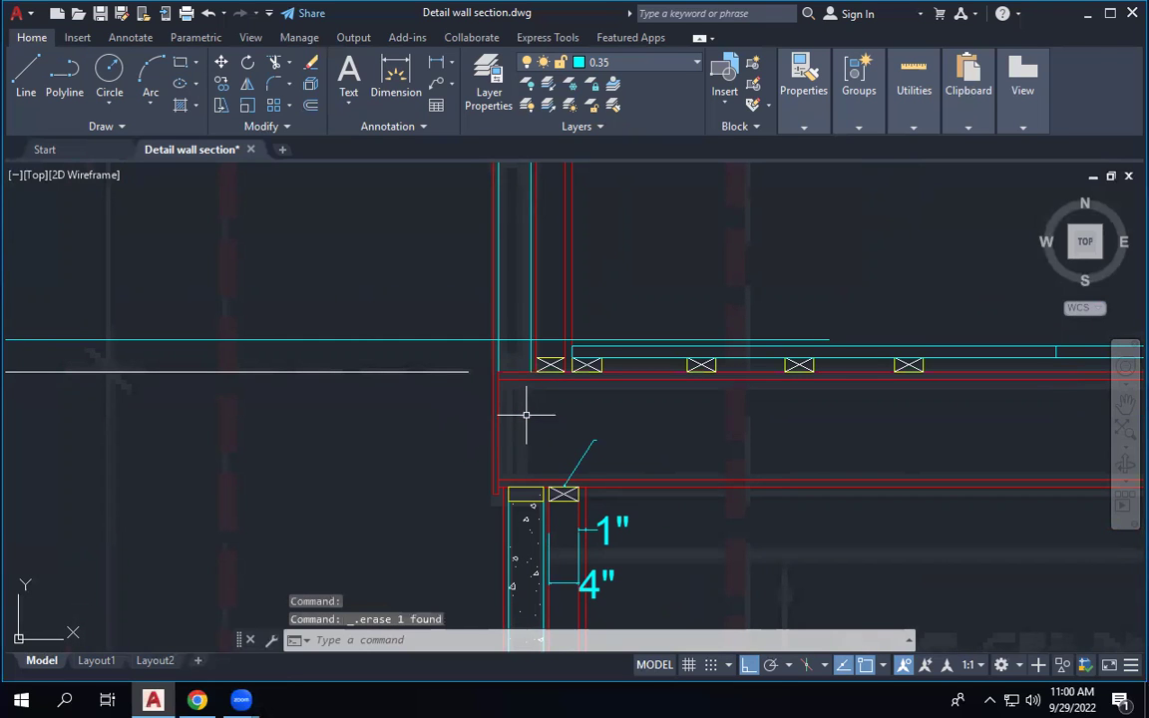
pyautogui.scroll(-5, 526, 415)
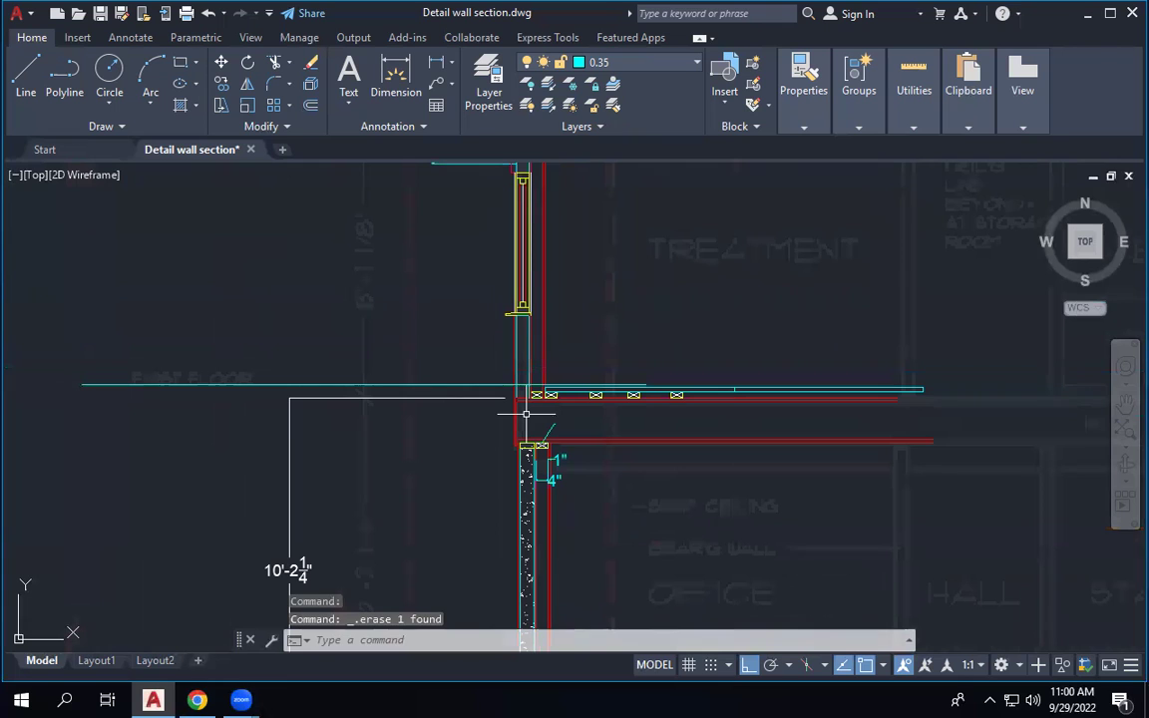
pyautogui.scroll(-5, 526, 415)
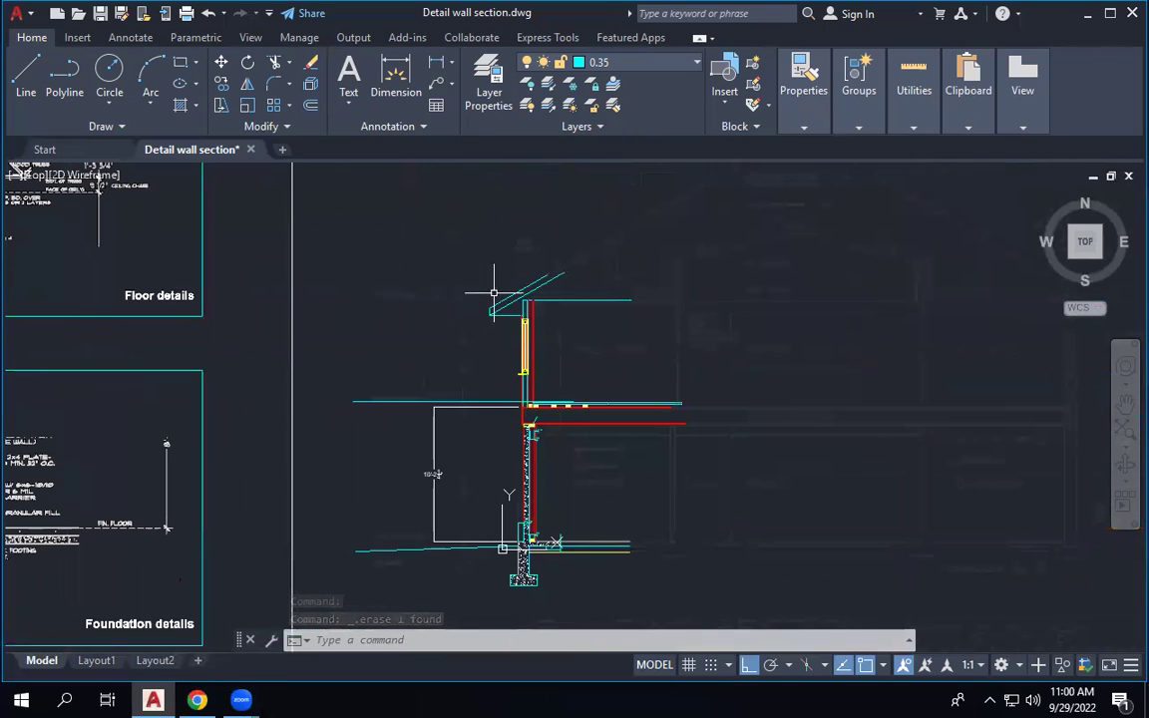
pyautogui.scroll(-5, 658, 307)
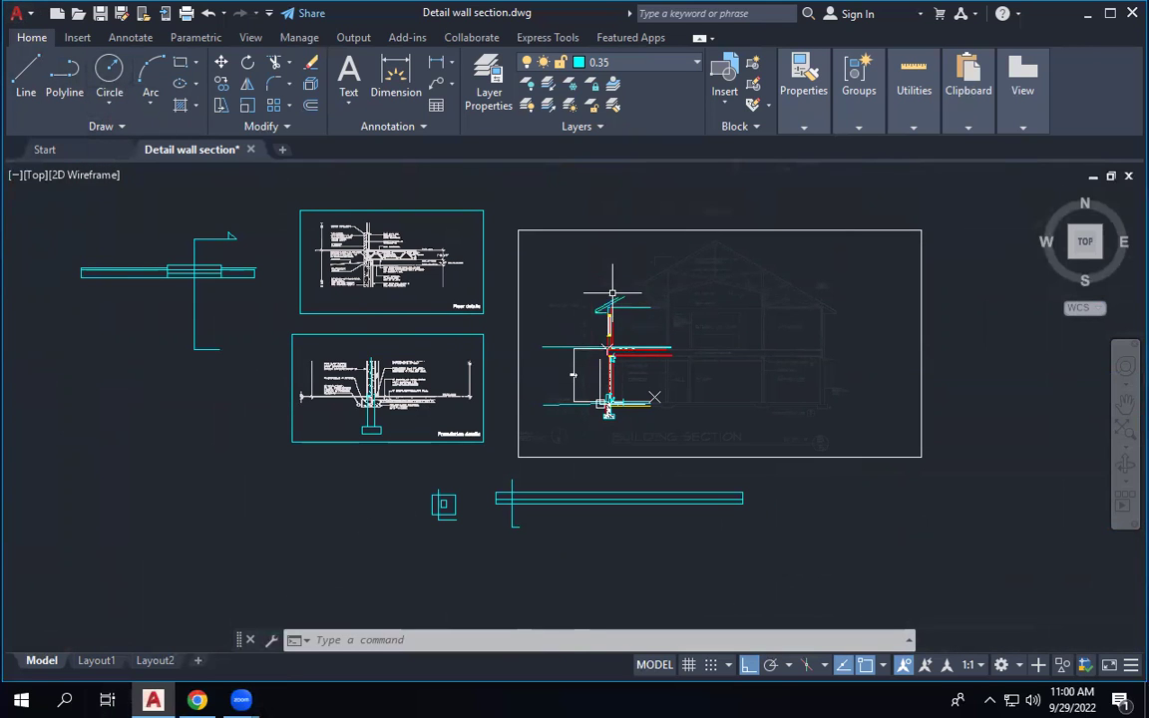
pyautogui.scroll(5, 611, 295)
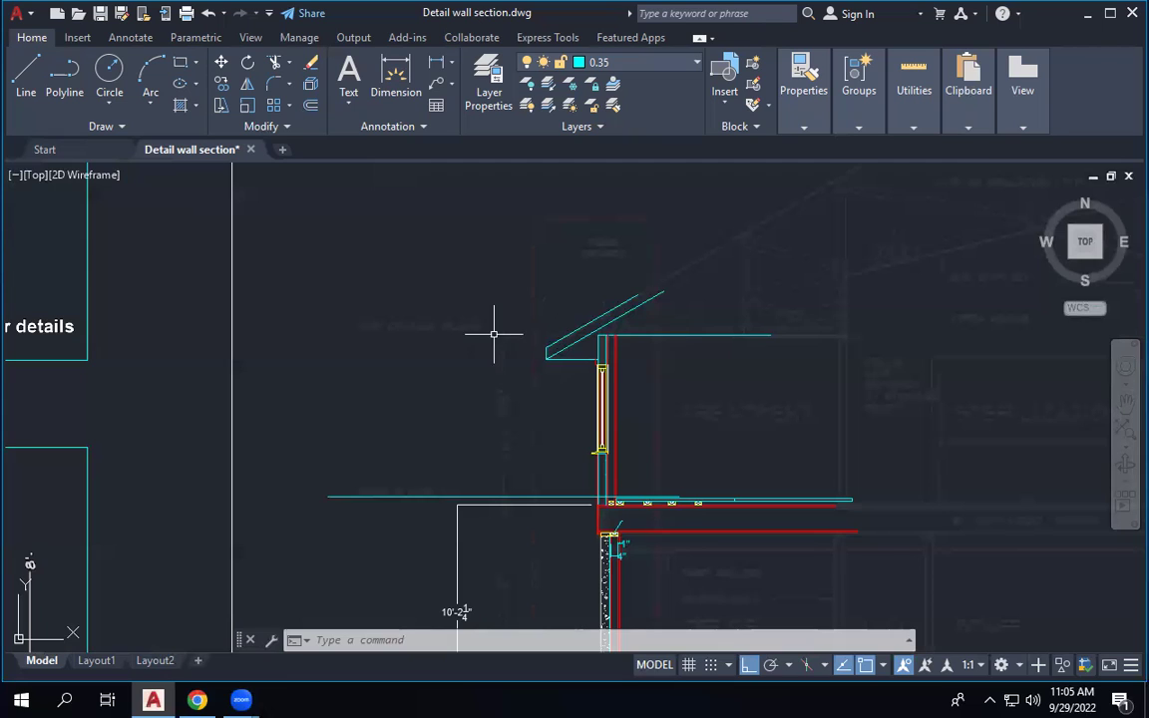
pyautogui.scroll(-2, 510, 307)
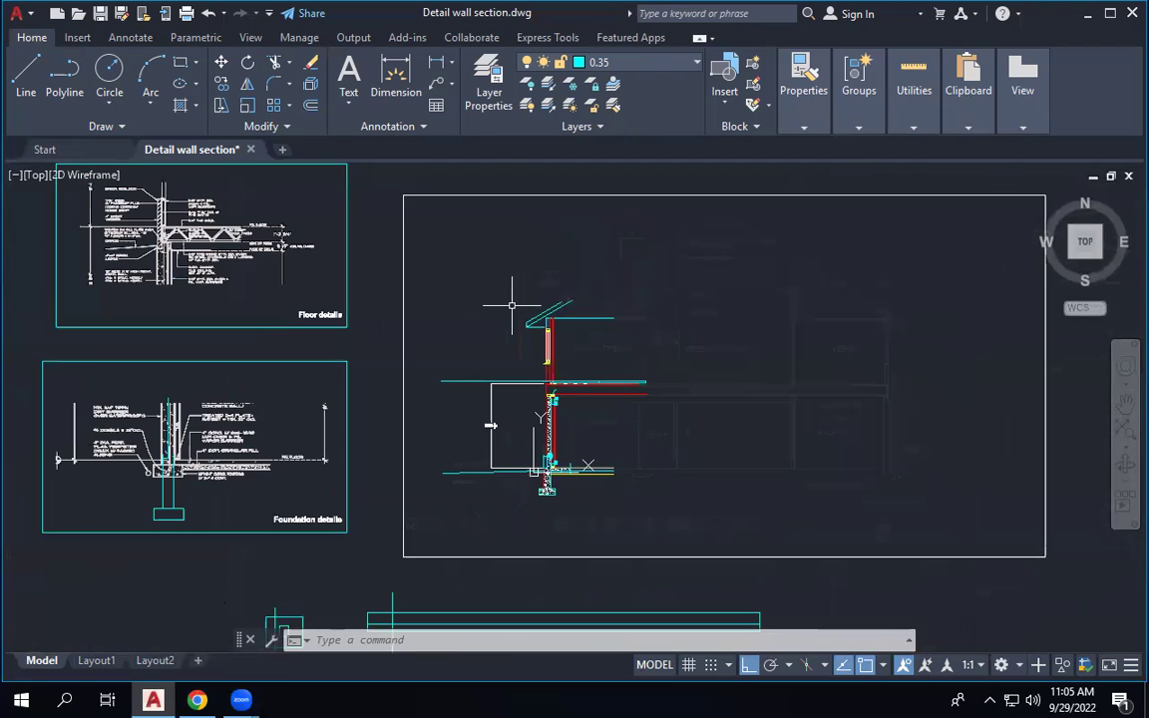
pyautogui.scroll(6, 519, 431)
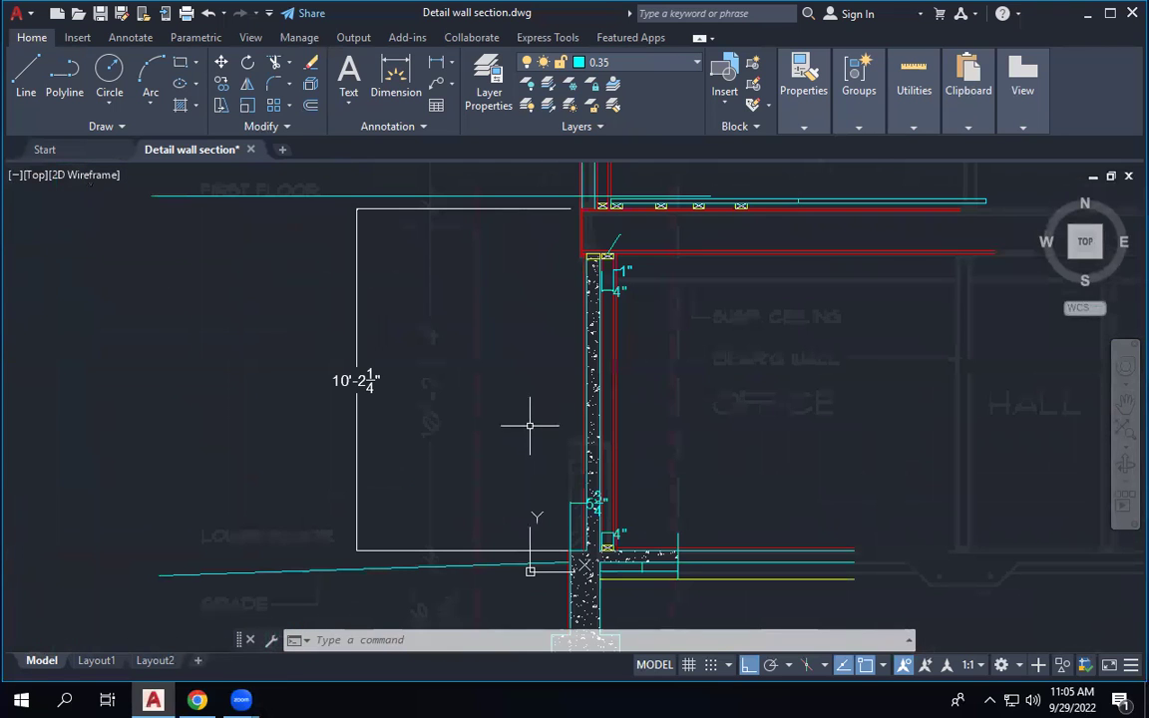
# Draw a horizontal break line about 4'-8" long across the middle of the lower concrete wall.
pyautogui.scroll(-4, 547, 519)
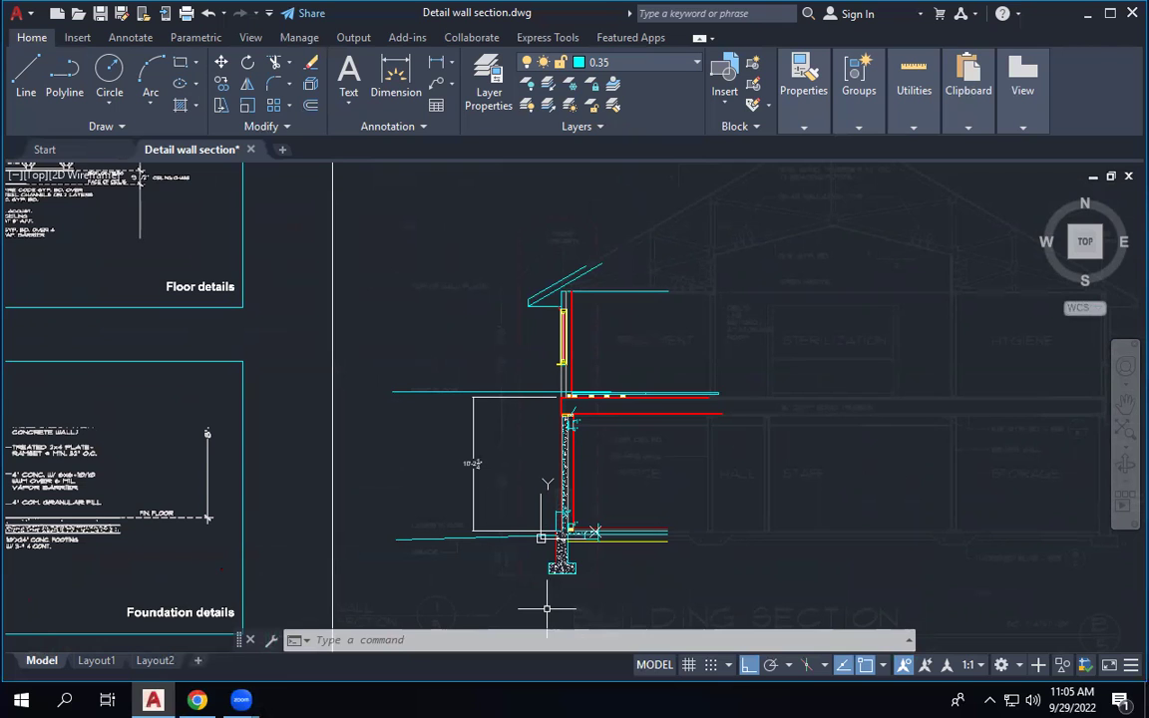
pyautogui.click(28, 78)
pyautogui.scroll(4, 666, 513)
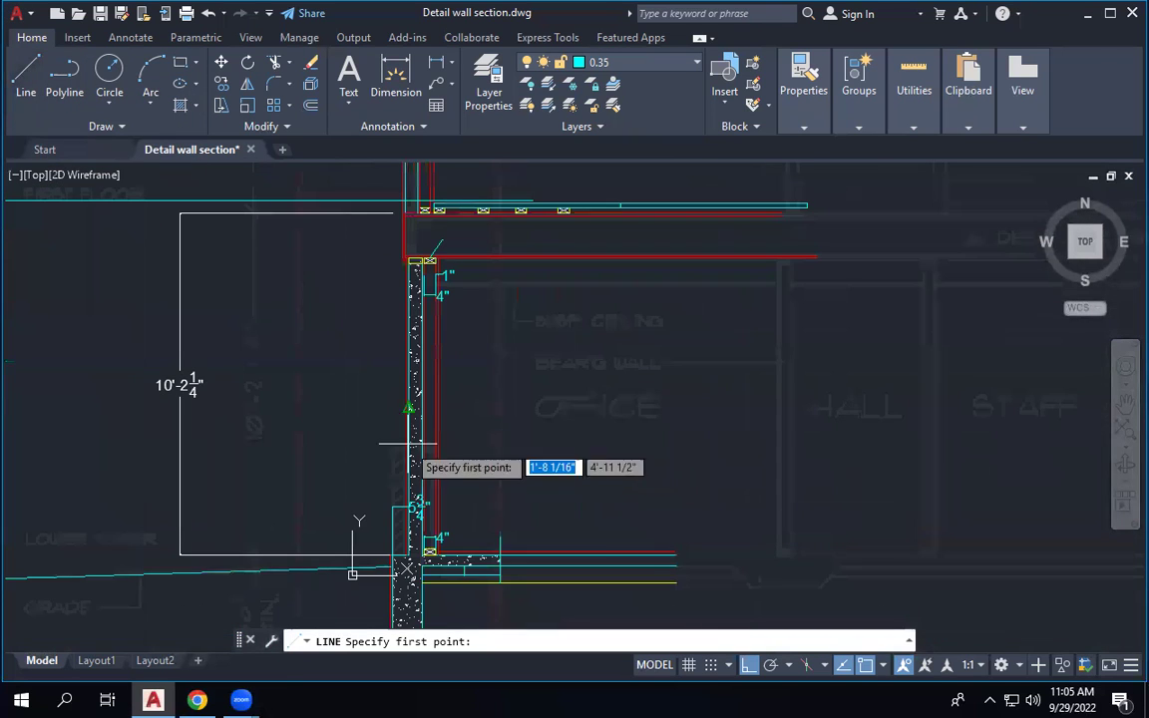
pyautogui.press('F8')
pyautogui.click(327, 393)
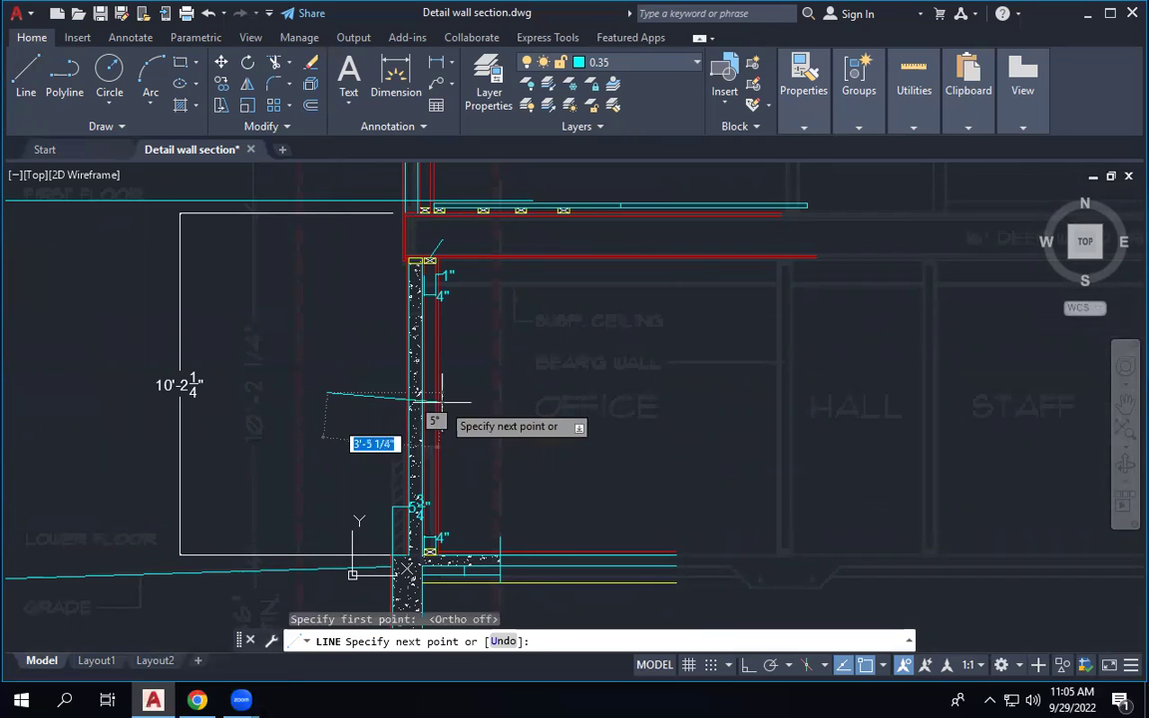
pyautogui.press('F8')
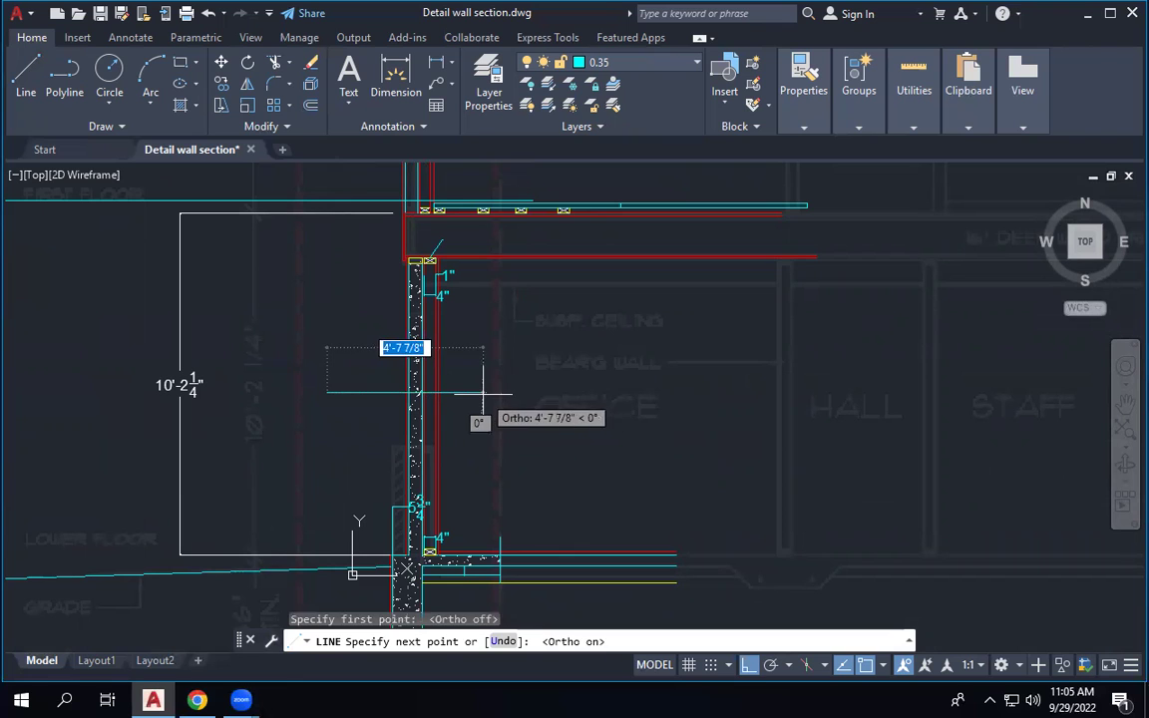
pyautogui.press('Escape')
pyautogui.scroll(-4, 463, 386)
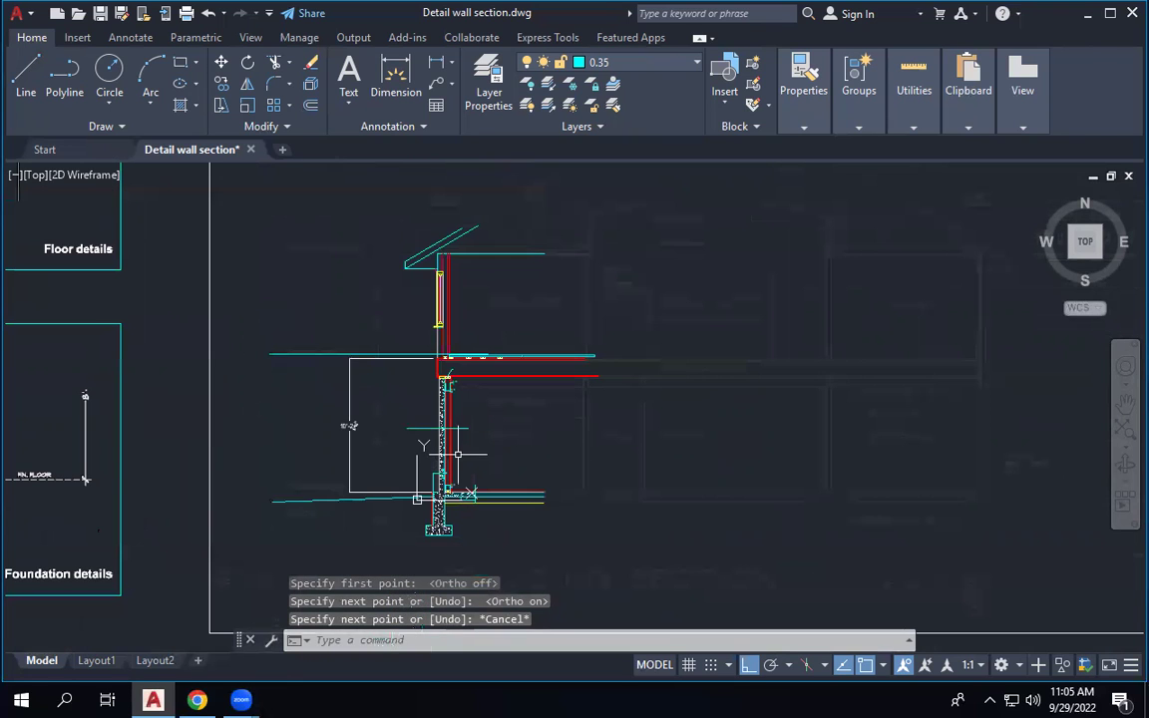
# Draw two horizontal break lines across the upper window, one near mid-height and one about 4'-5" long closer to its head.
pyautogui.press('space')
pyautogui.scroll(5, 418, 489)
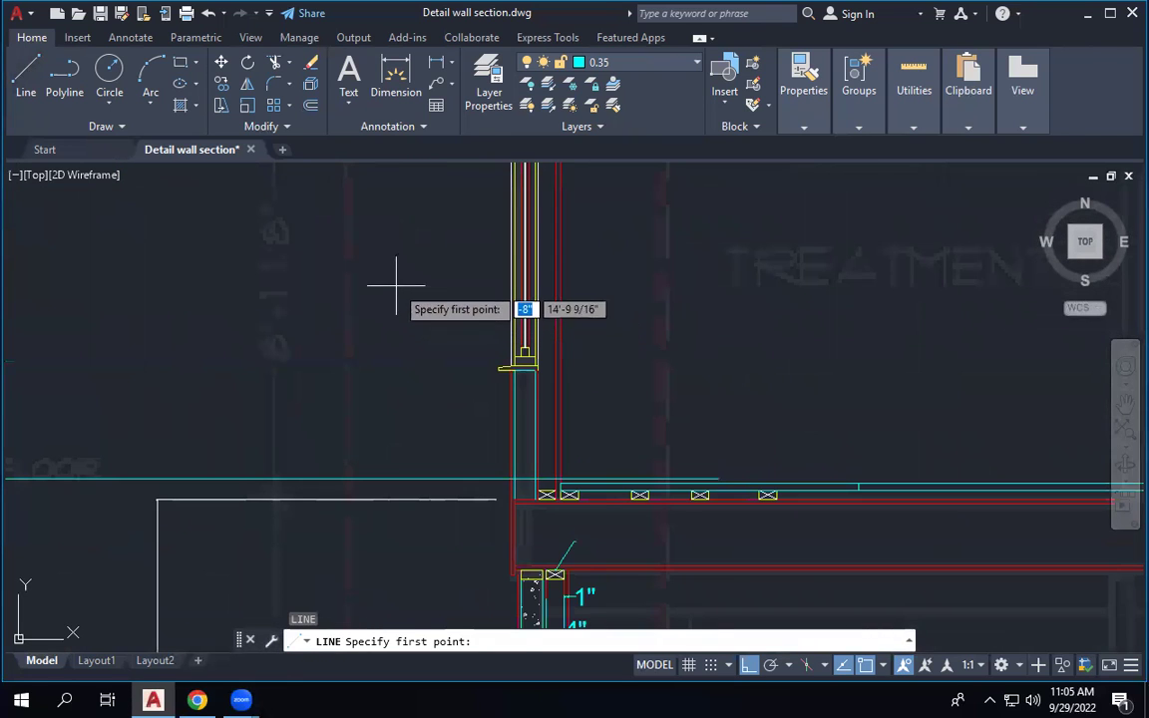
pyautogui.click(396, 285)
pyautogui.click(644, 285)
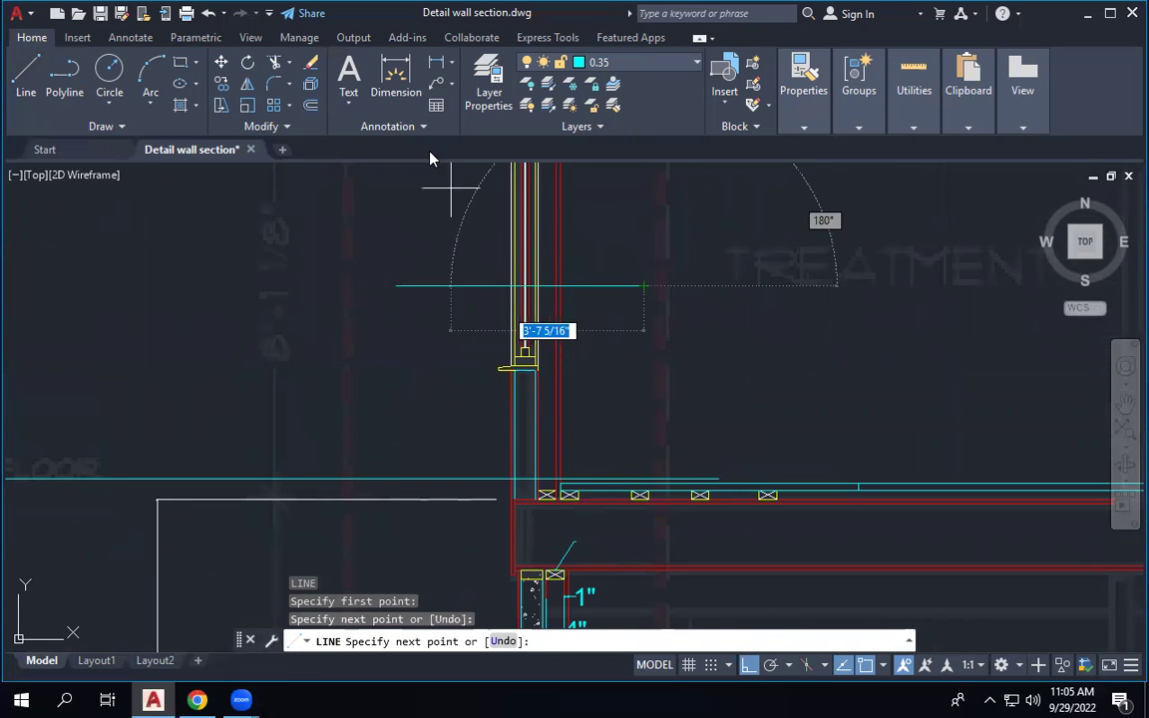
pyautogui.press('space')
pyautogui.press('space')
pyautogui.scroll(2, 513, 327)
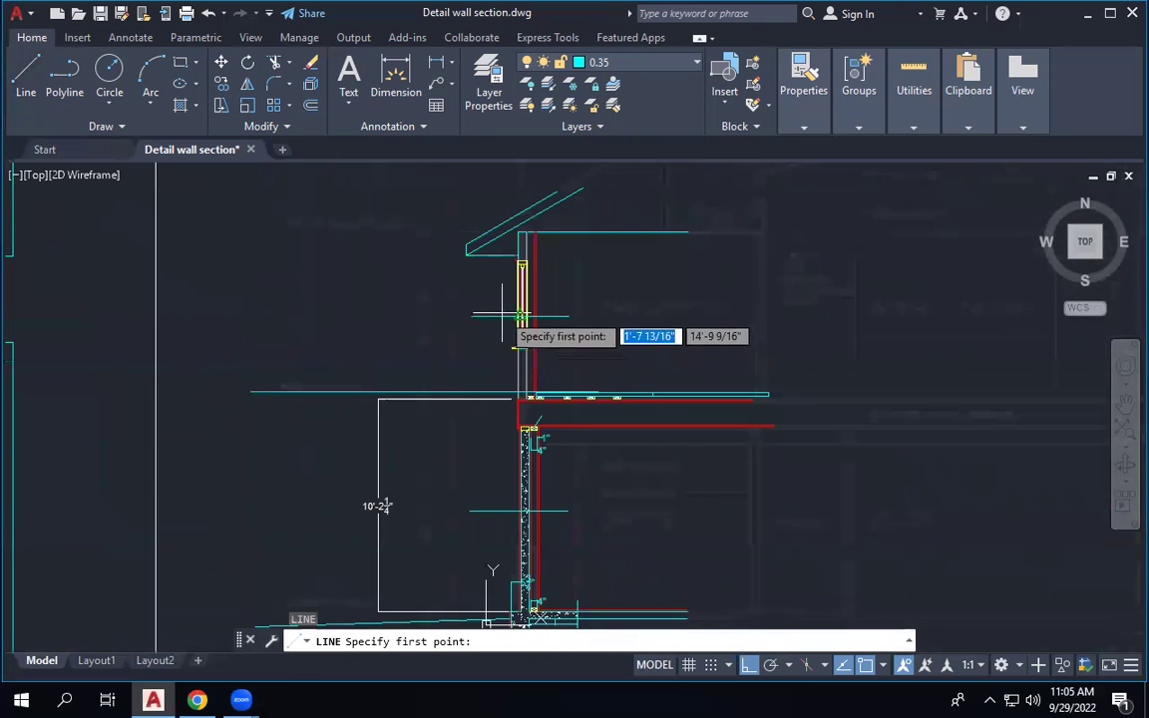
pyautogui.click(434, 246)
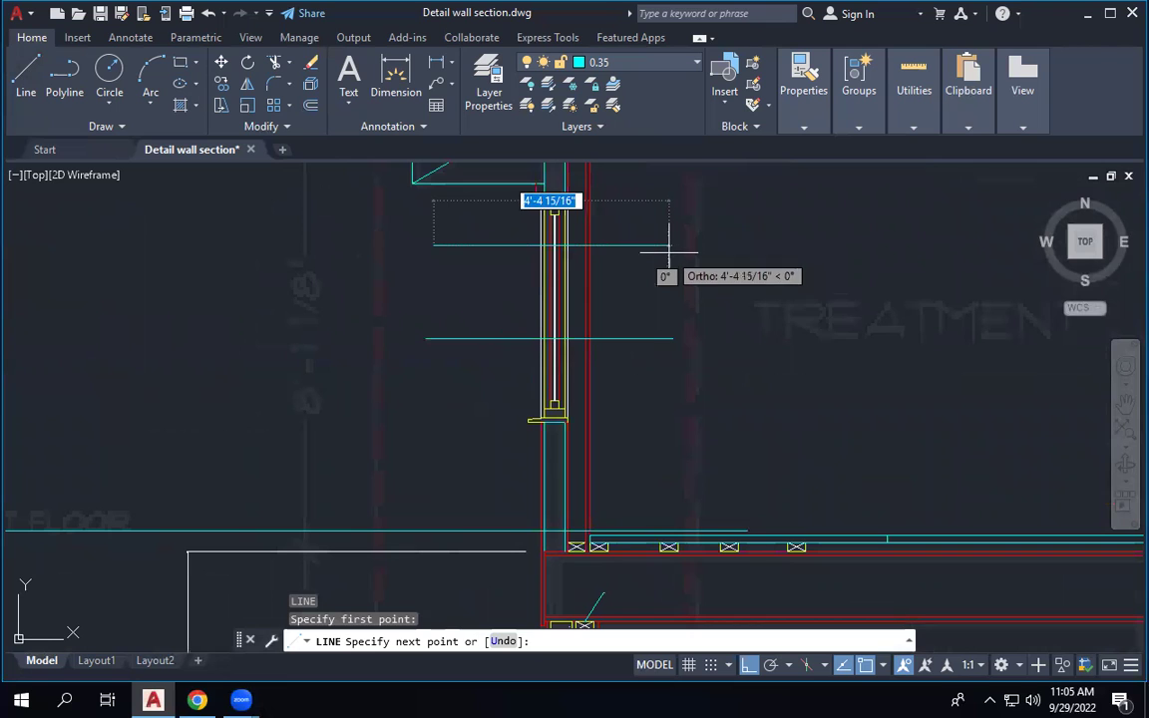
pyautogui.click(668, 245)
pyautogui.press('space')
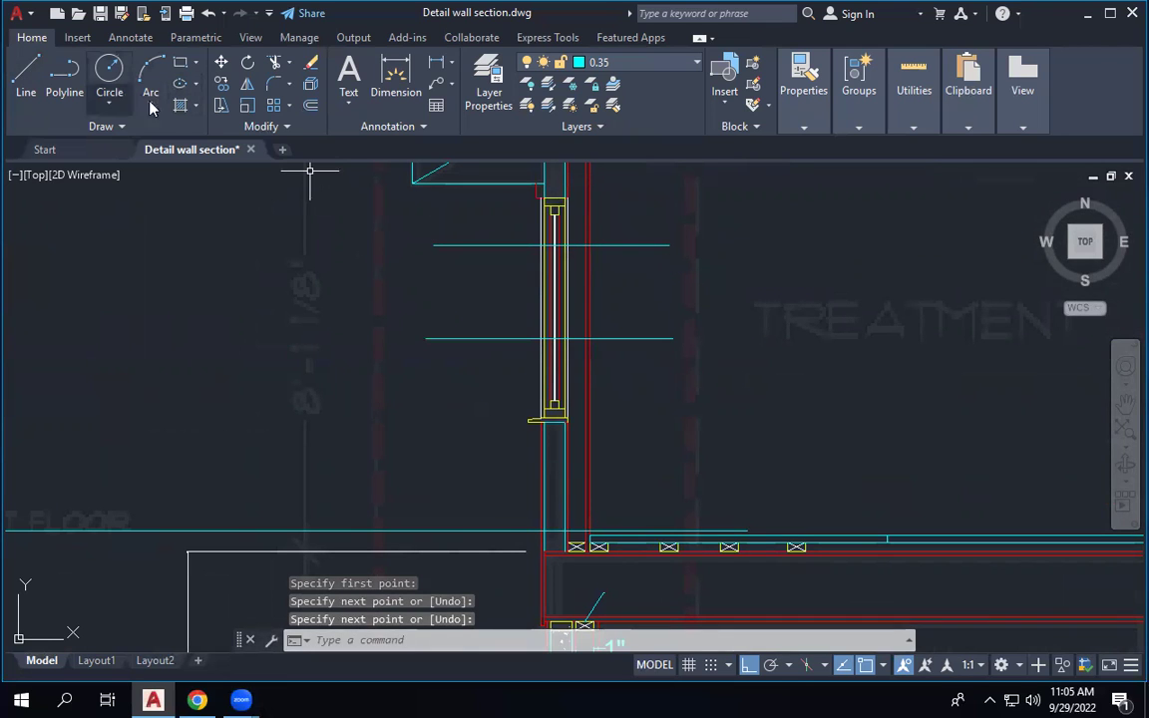
# Trim away all window and wall lines between the two break lines across the upper window.
pyautogui.click(275, 64)
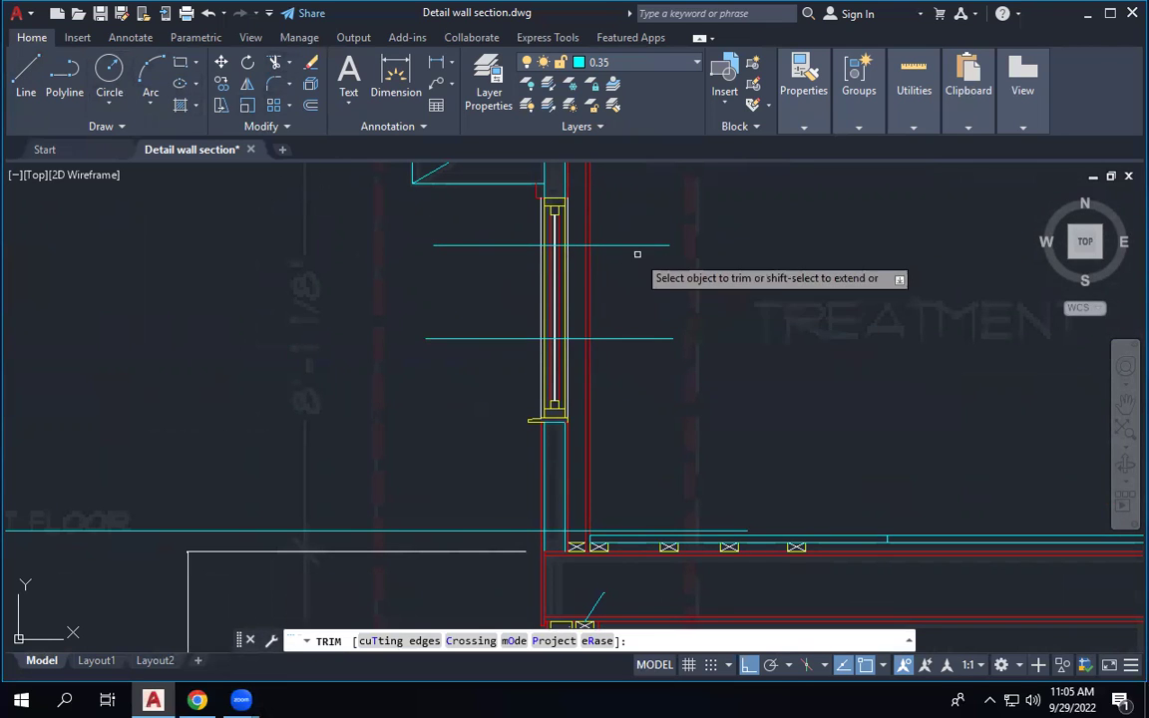
pyautogui.moveTo(626, 292); pyautogui.dragTo(465, 286)
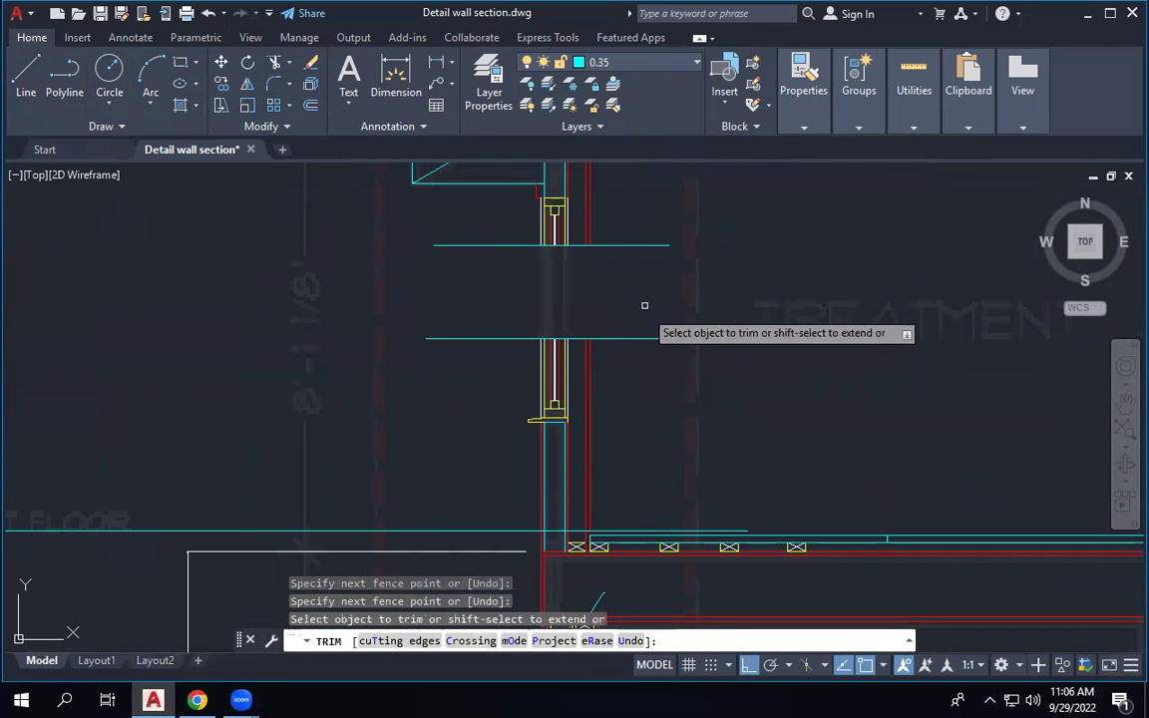
pyautogui.scroll(-3, 644, 306)
pyautogui.scroll(3, 629, 537)
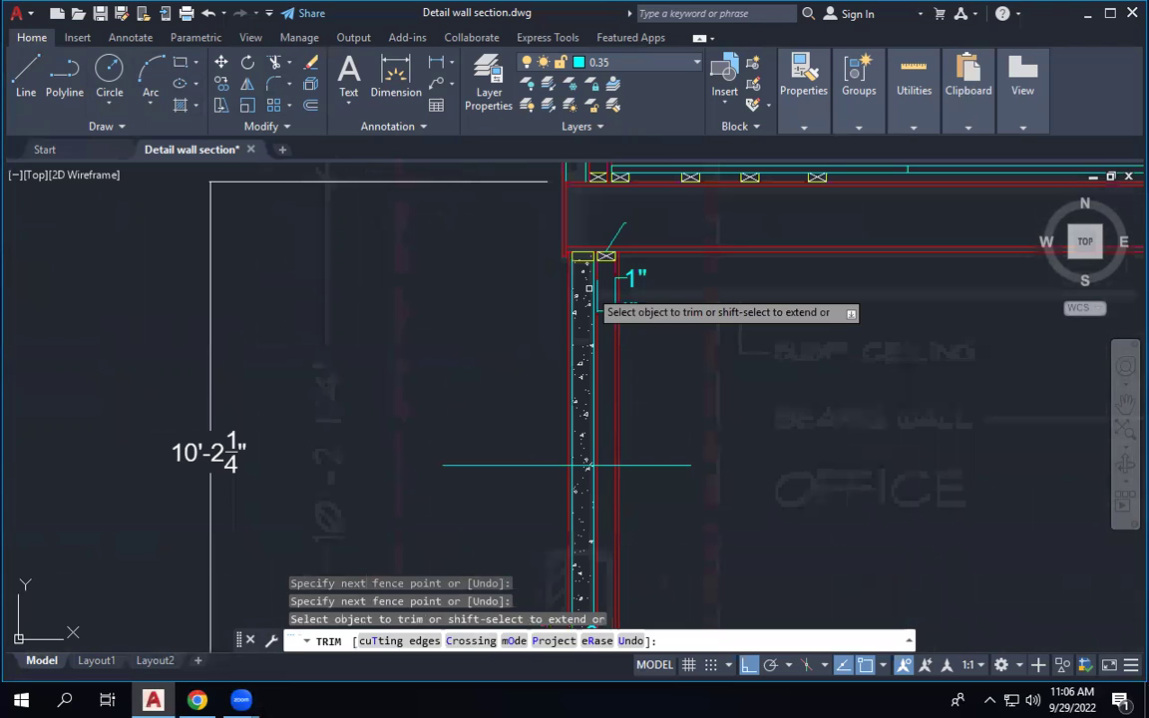
pyautogui.press('Escape')
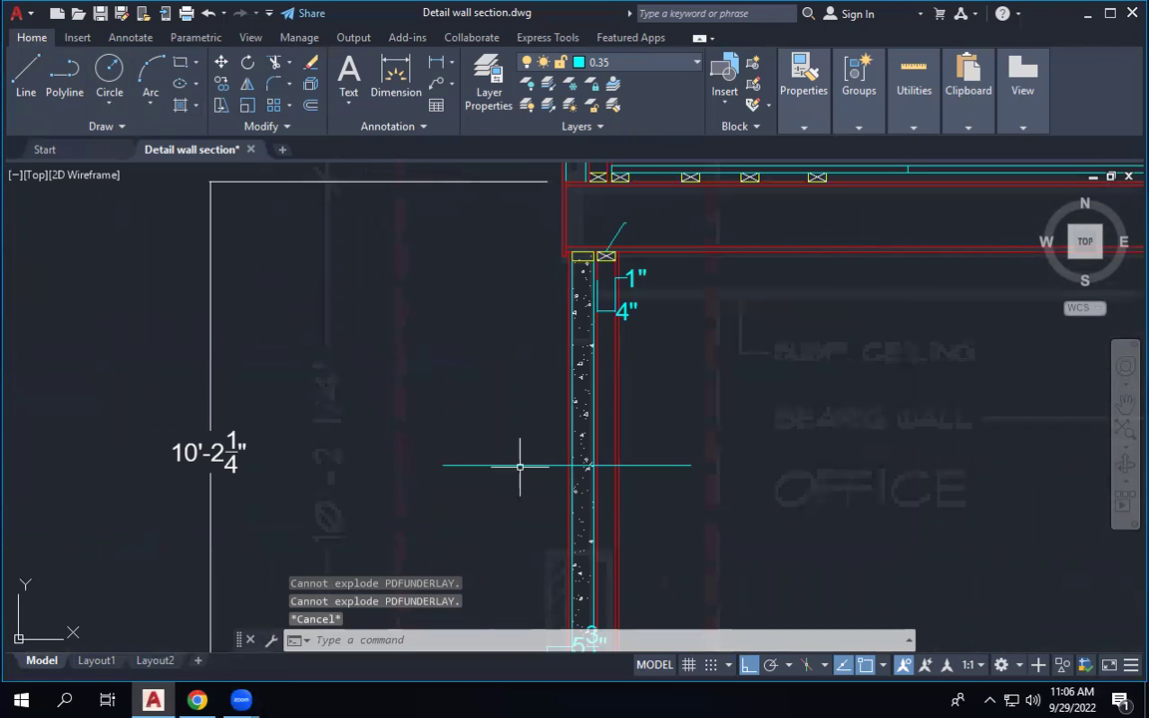
# Move the break line on the concrete wall straight up, closer to the floor structure.
pyautogui.click(520, 466)
pyautogui.write('m')
pyautogui.press('Return')
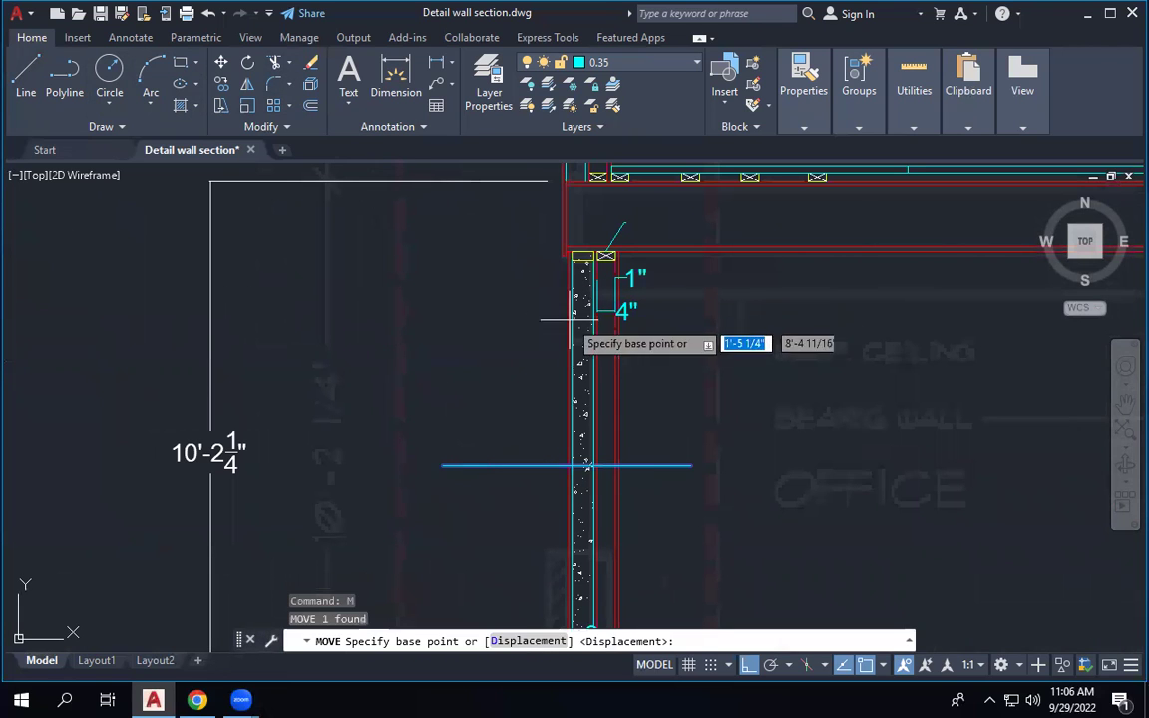
pyautogui.click(495, 421)
pyautogui.click(495, 330)
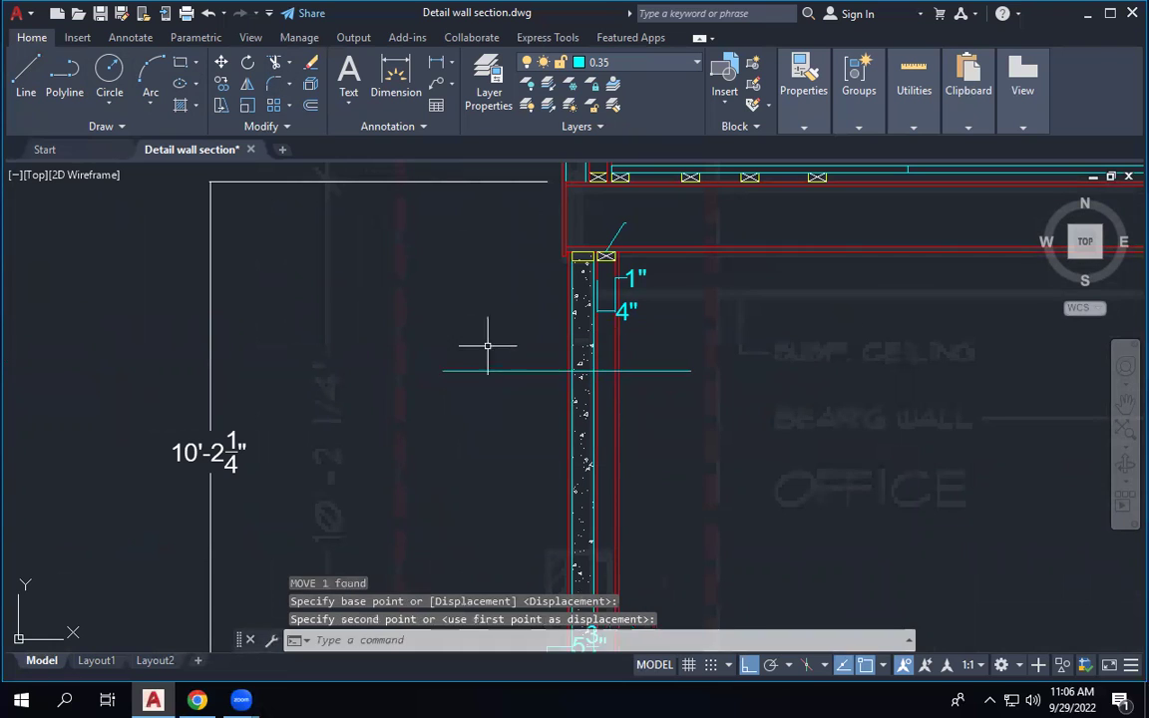
# Copy that break line straight down to the lower part of the concrete wall, above the slab.
pyautogui.click(488, 372)
pyautogui.click(223, 85)
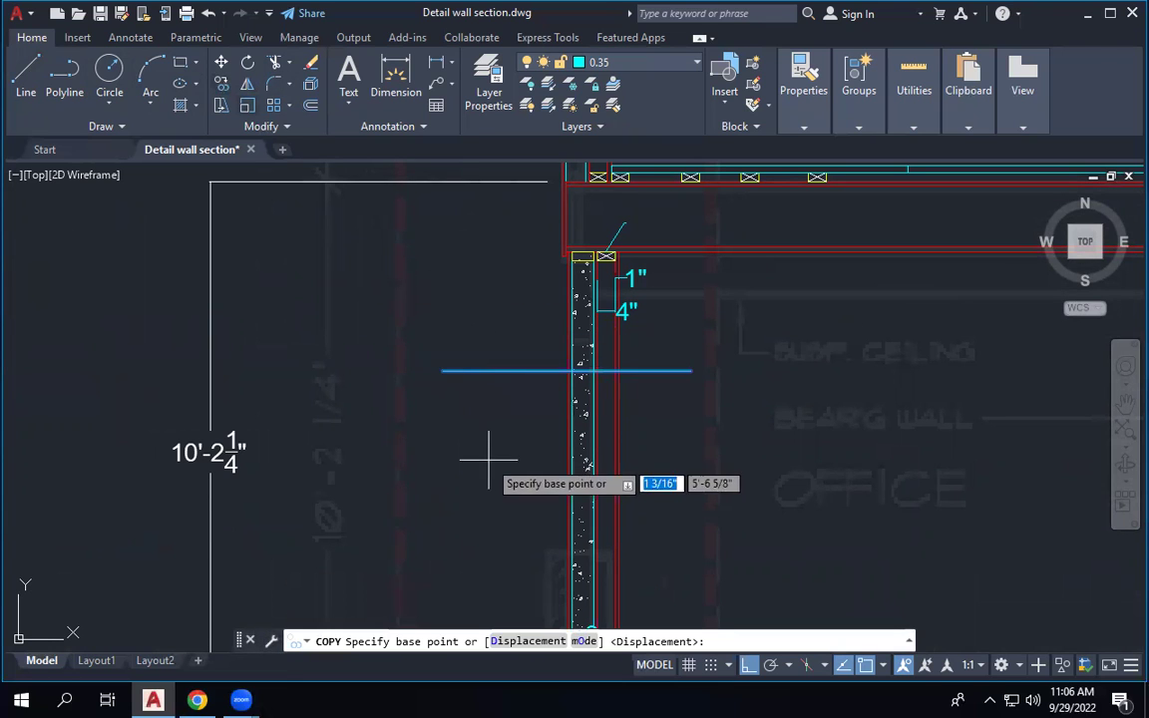
pyautogui.click(443, 371)
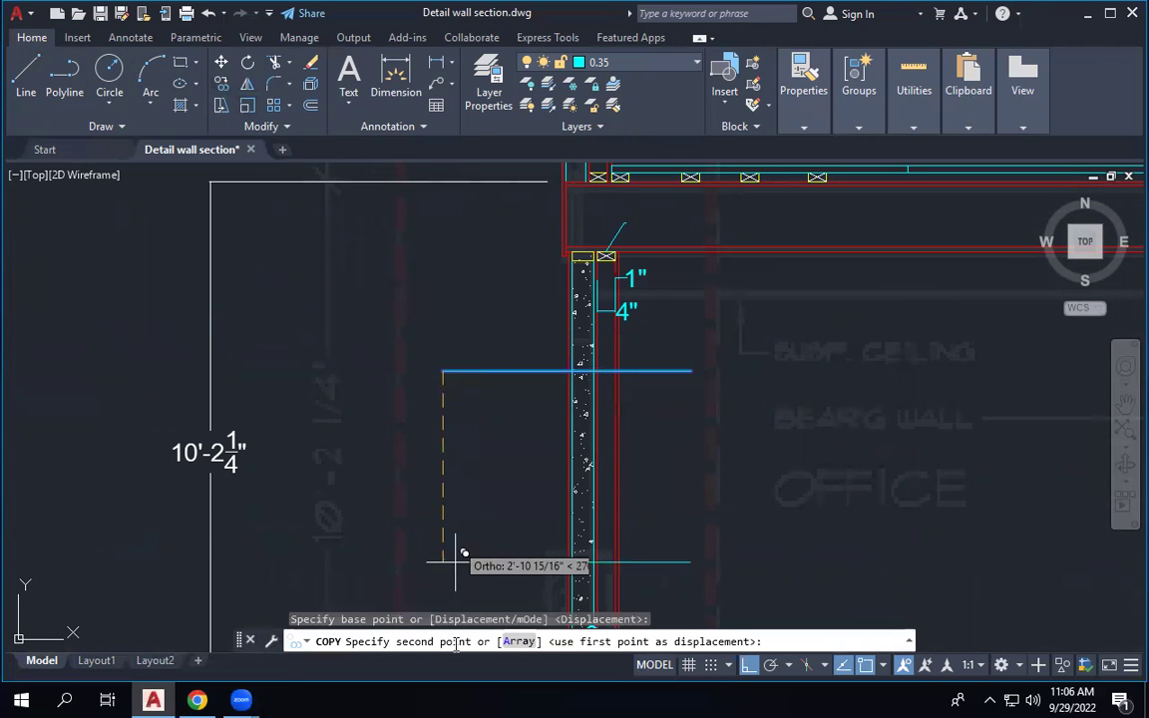
pyautogui.click(455, 588)
# Trim away the wall lines and concrete hatch between the two break lines on the lower wall.
pyautogui.click(275, 62)
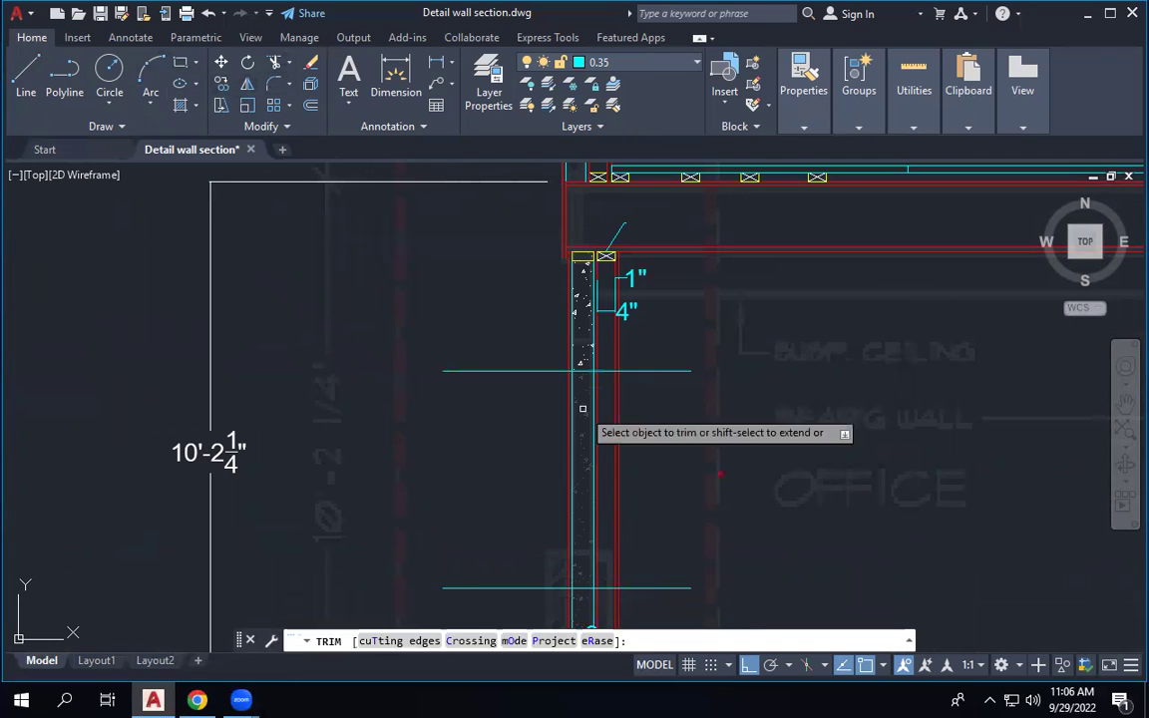
pyautogui.scroll(-4, 725, 429)
pyautogui.click(705, 451)
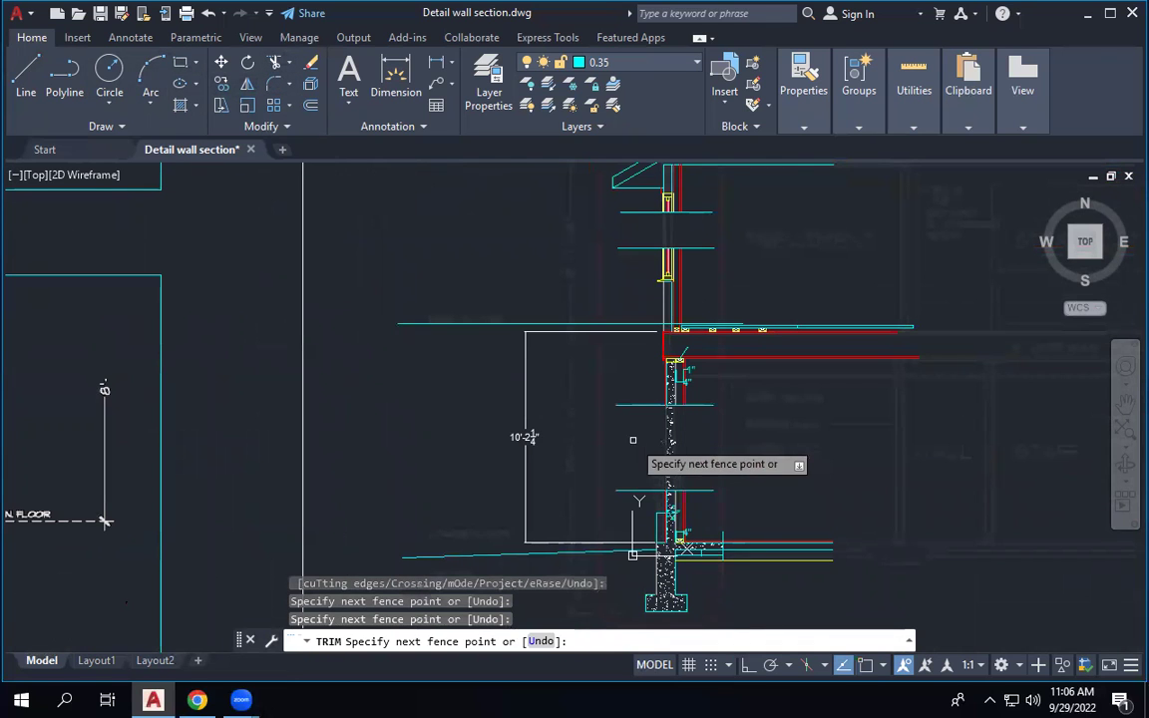
pyautogui.press('Return')
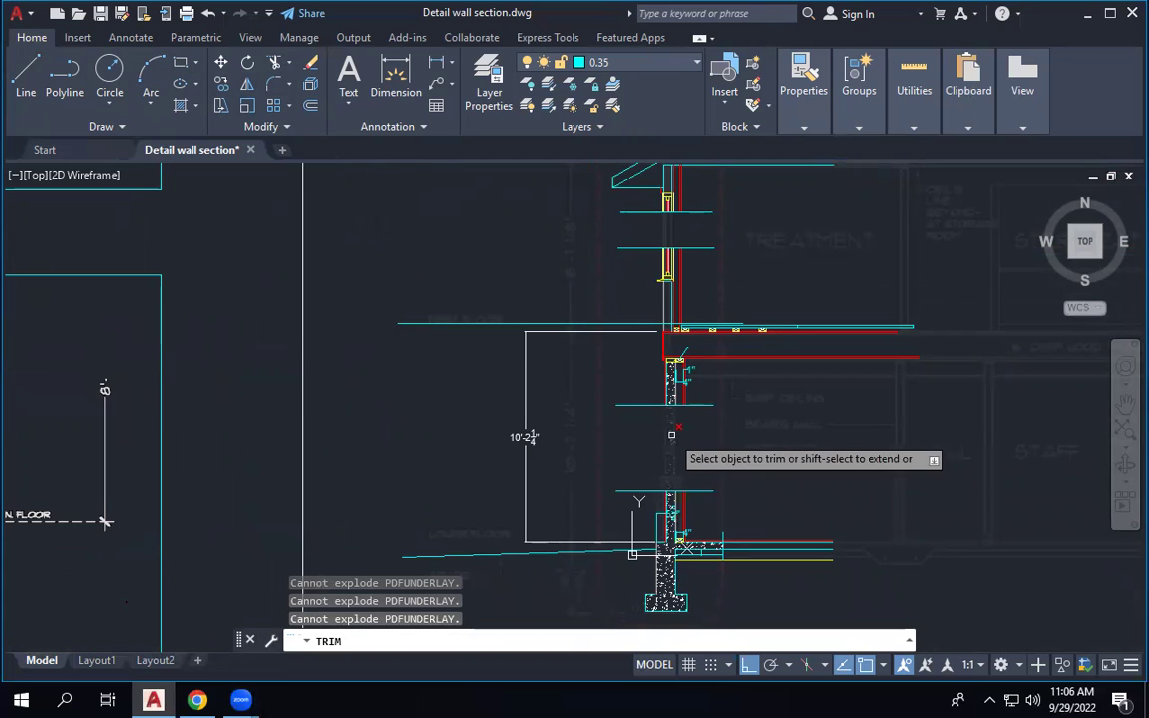
pyautogui.rightClick(637, 441)
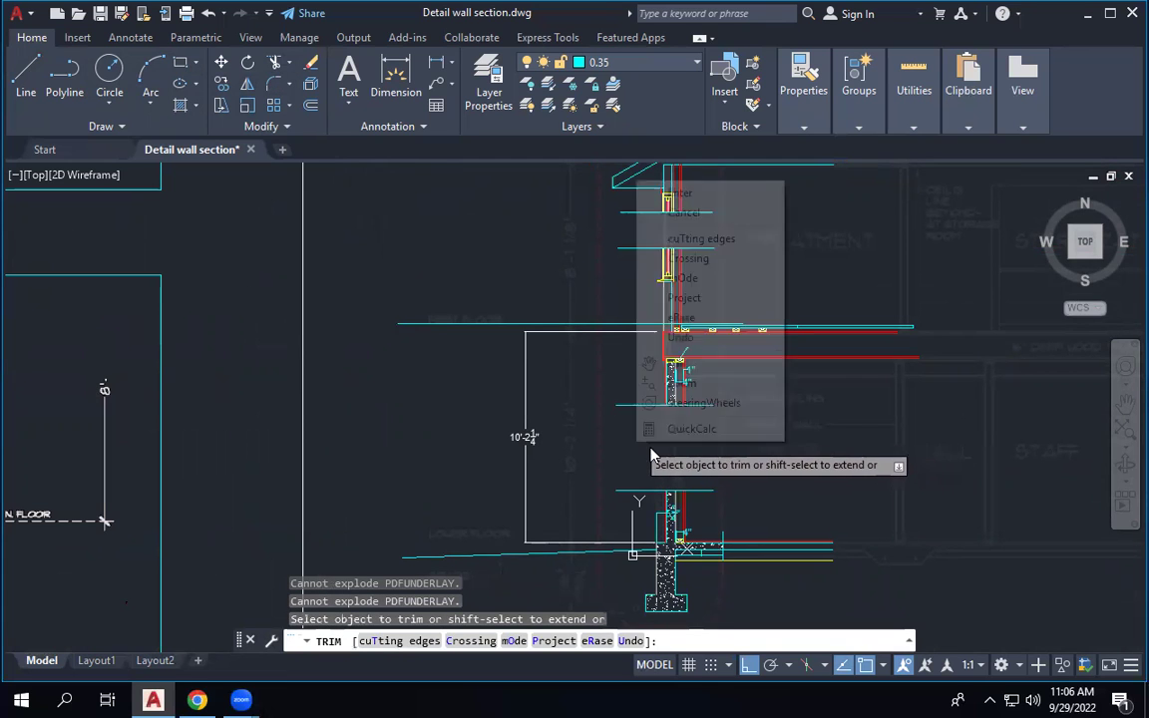
pyautogui.click(689, 192)
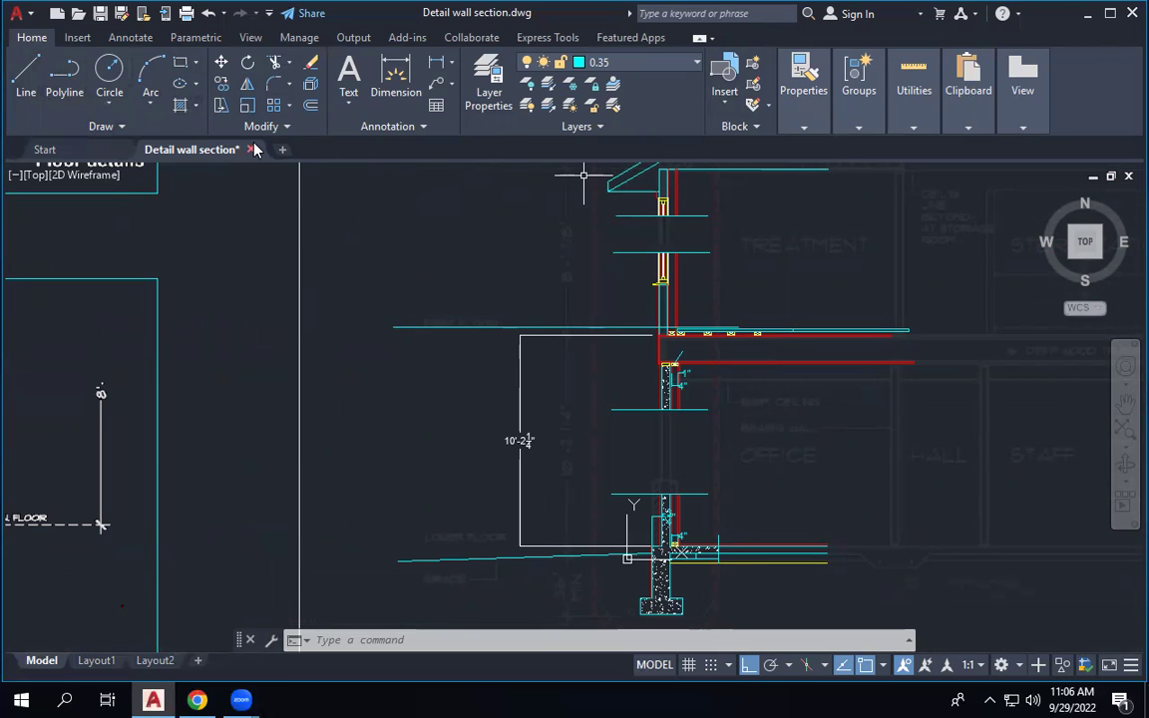
# Examine the window sill and floor junction, and the whole broken wall section beside the reference details.
pyautogui.moveTo(255, 147)
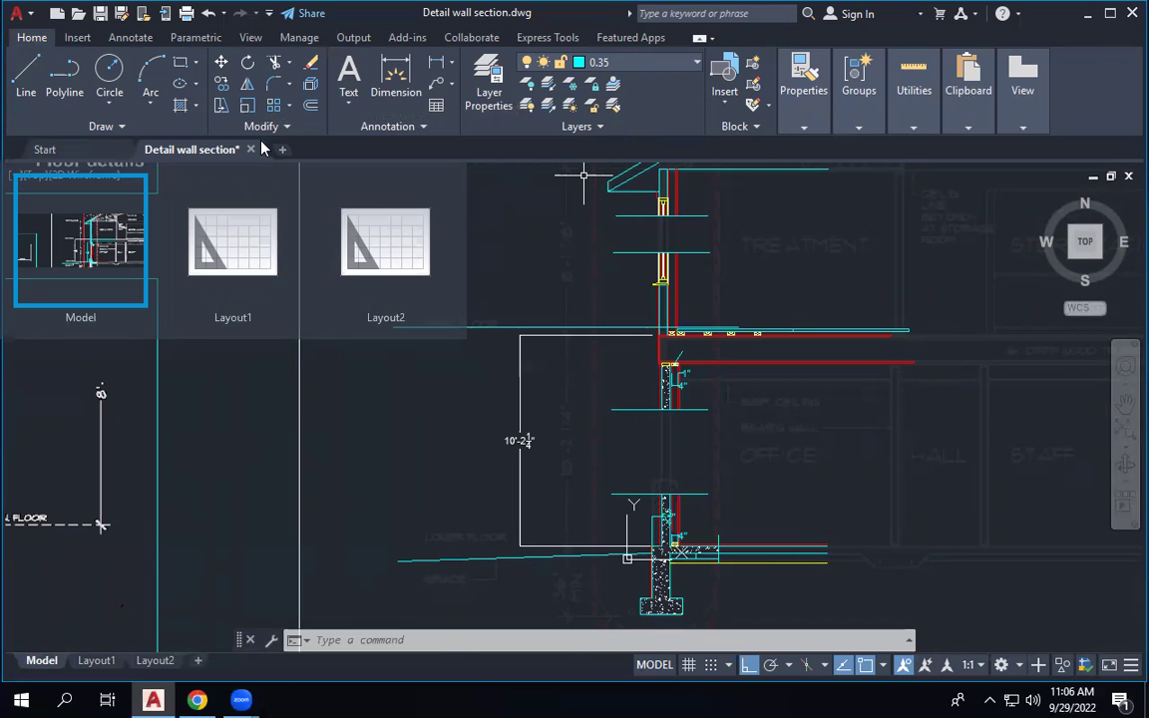
pyautogui.scroll(3, 689, 245)
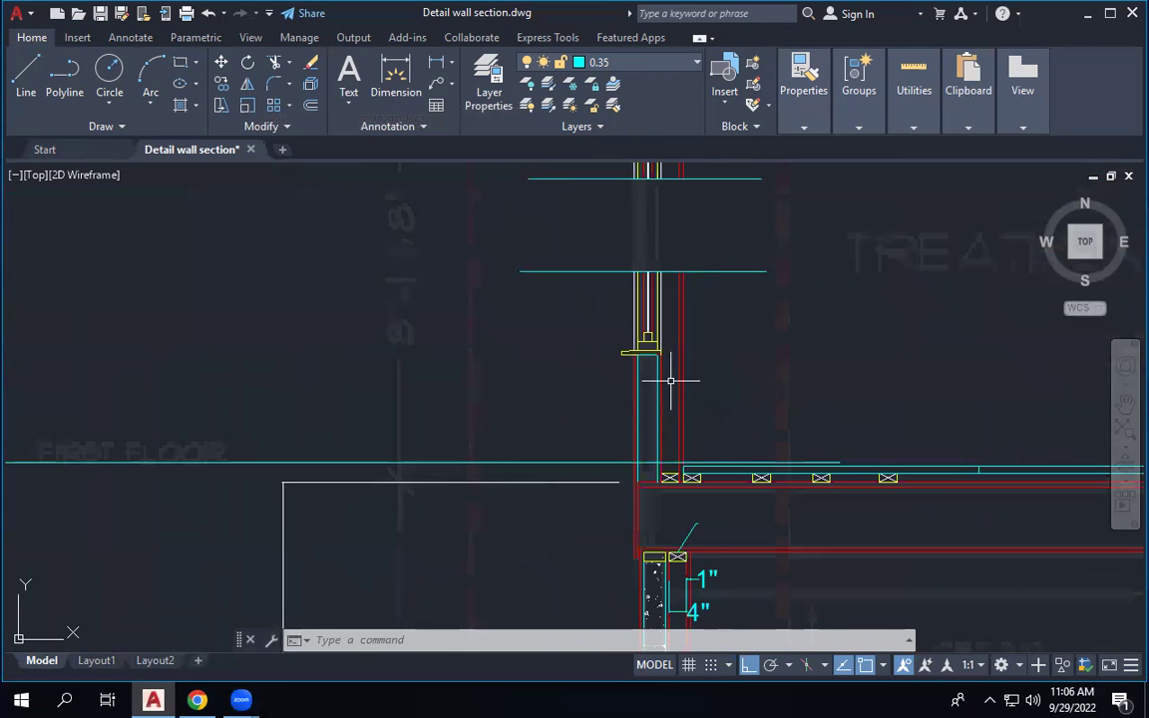
pyautogui.scroll(4, 670, 380)
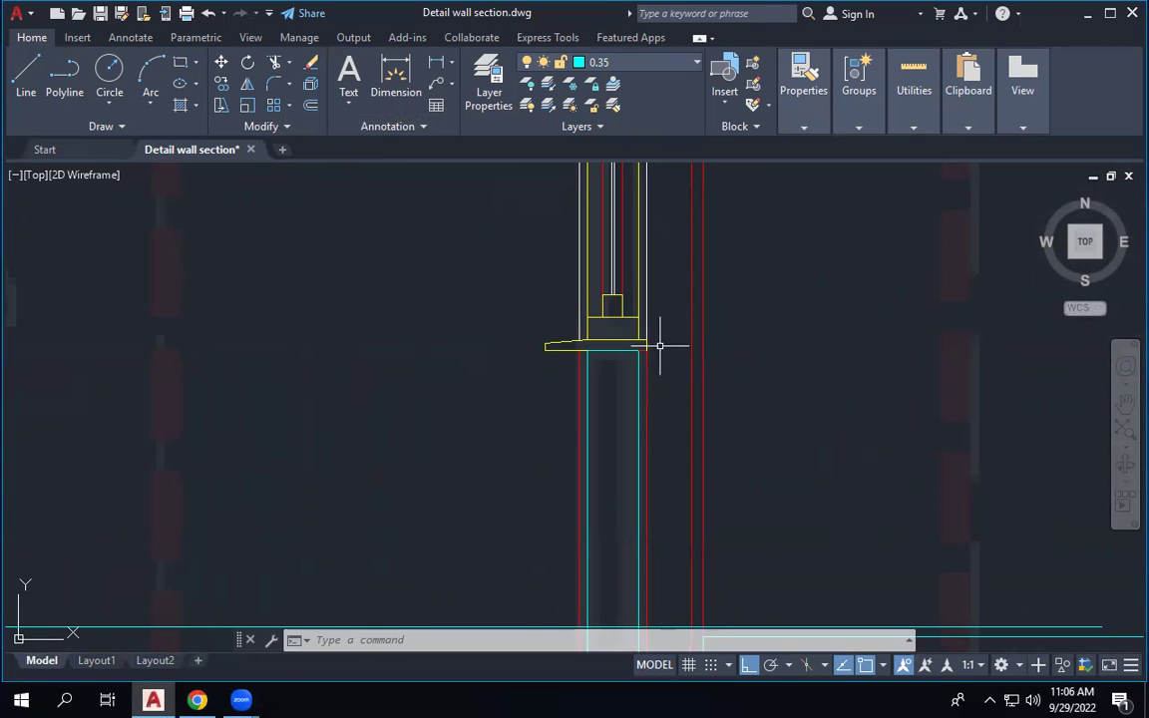
pyautogui.scroll(-4, 494, 354)
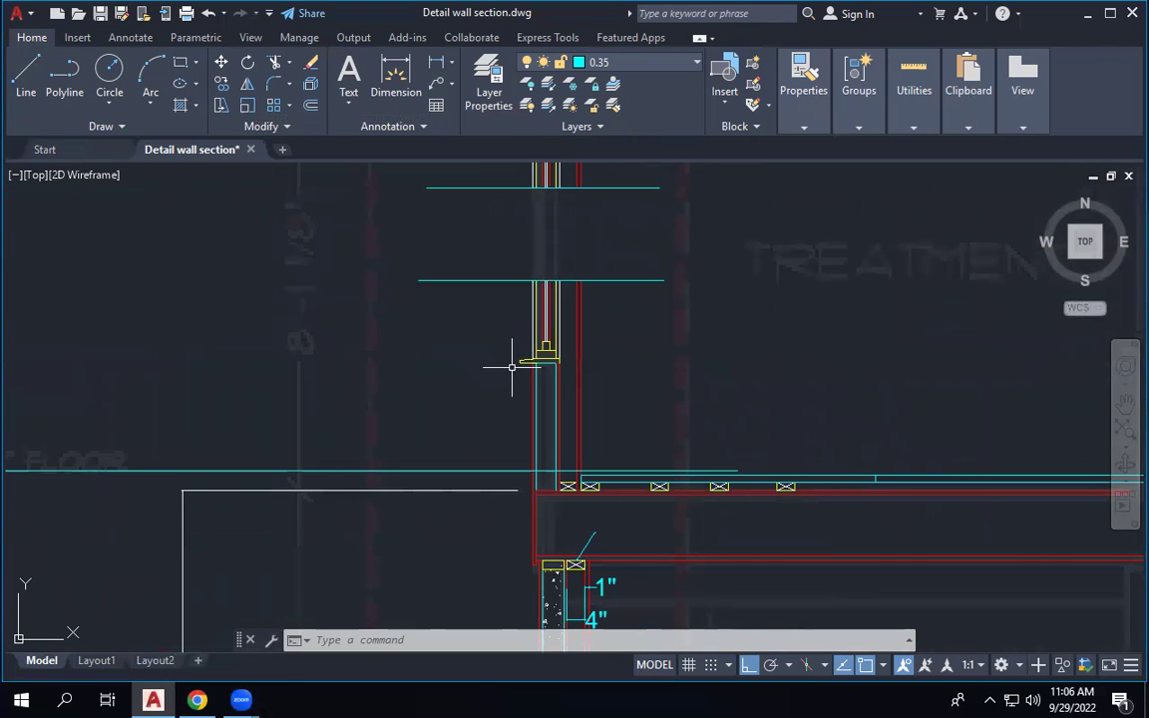
pyautogui.scroll(-5, 521, 362)
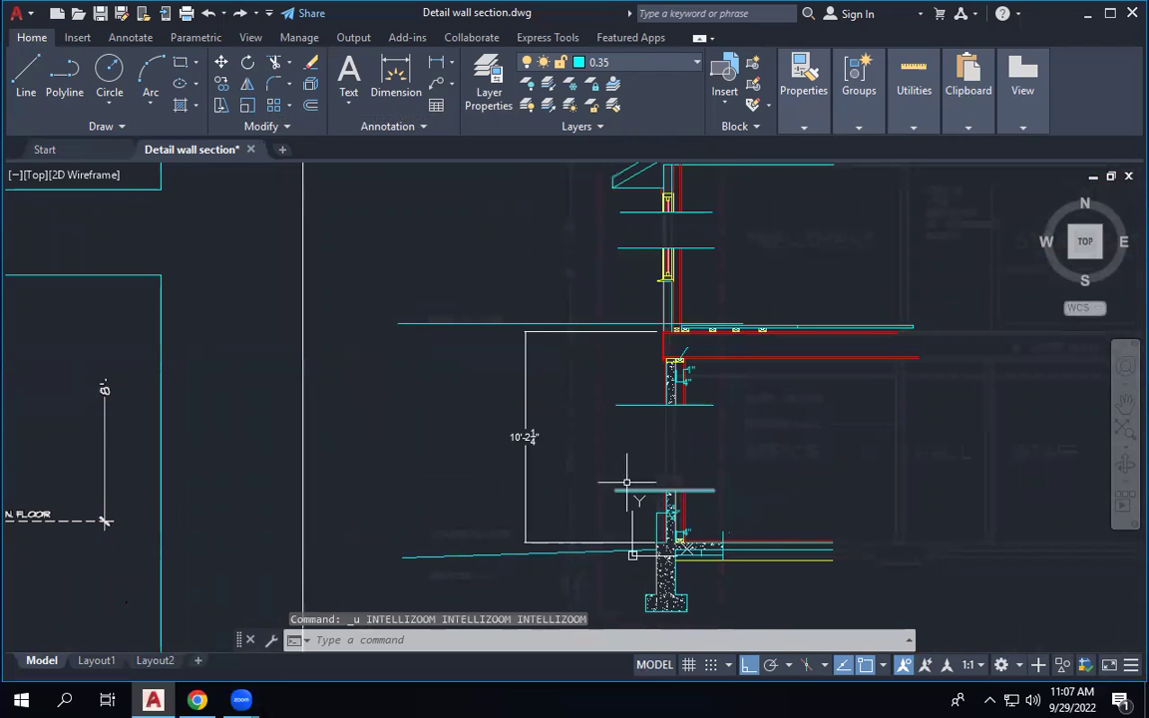
pyautogui.scroll(-2, 608, 463)
pyautogui.scroll(2, 612, 399)
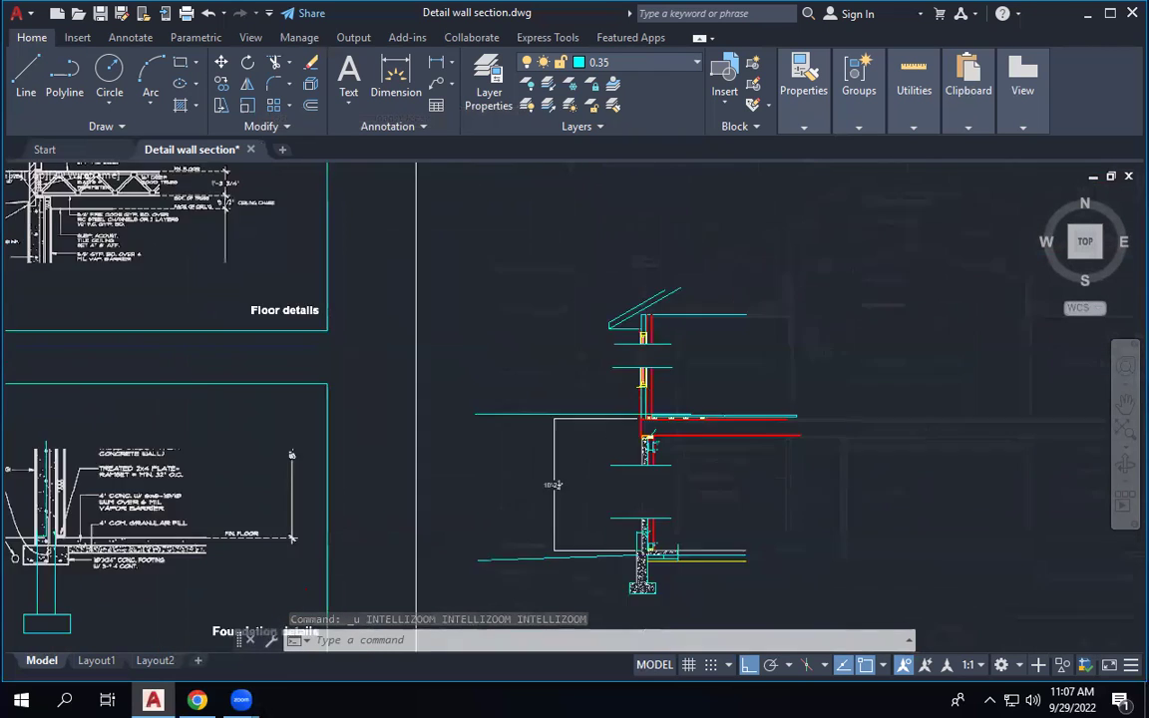
pyautogui.scroll(-2, 612, 253)
pyautogui.scroll(1, 611, 249)
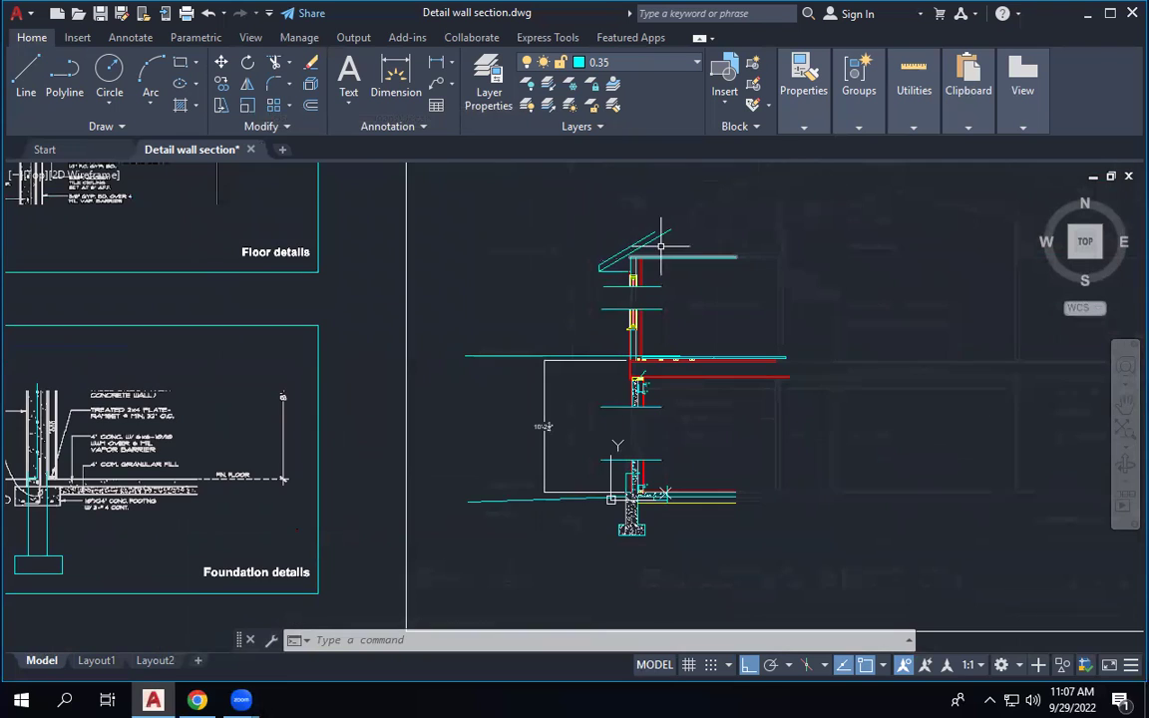
# Draw two stacked rectangles sharing an edge, one framing the roof and window head, the other the window sill and floor structure.
pyautogui.click(181, 62)
pyautogui.click(537, 195)
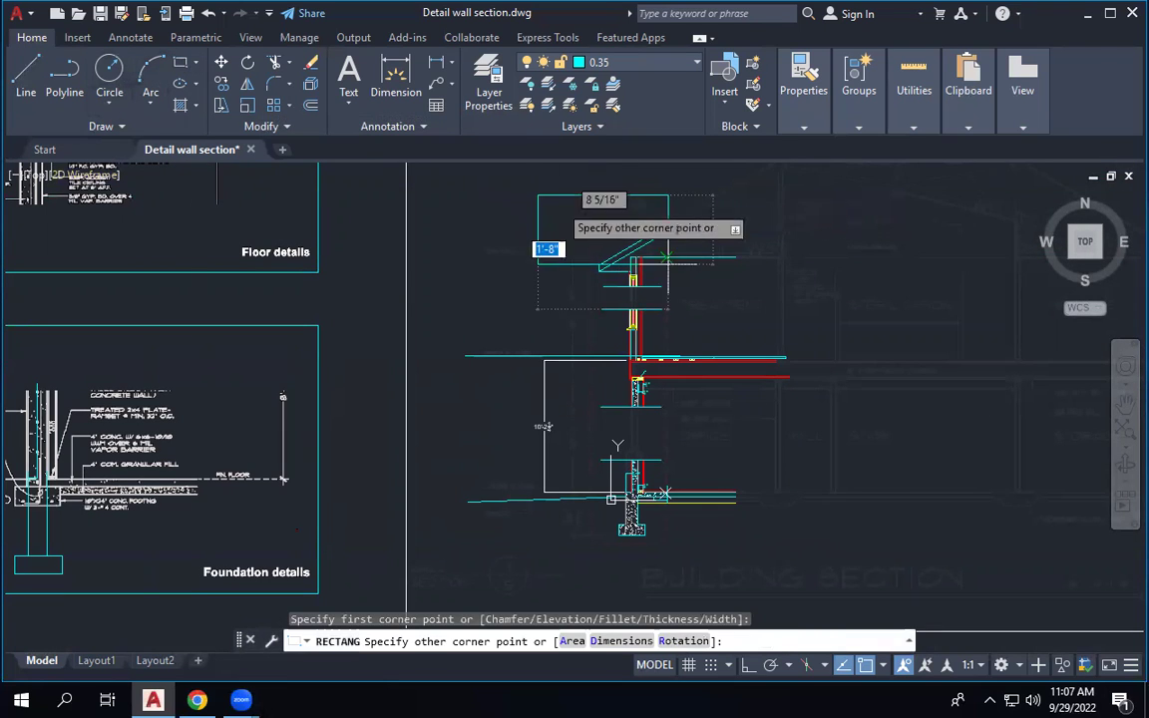
pyautogui.click(785, 295)
pyautogui.press('Return')
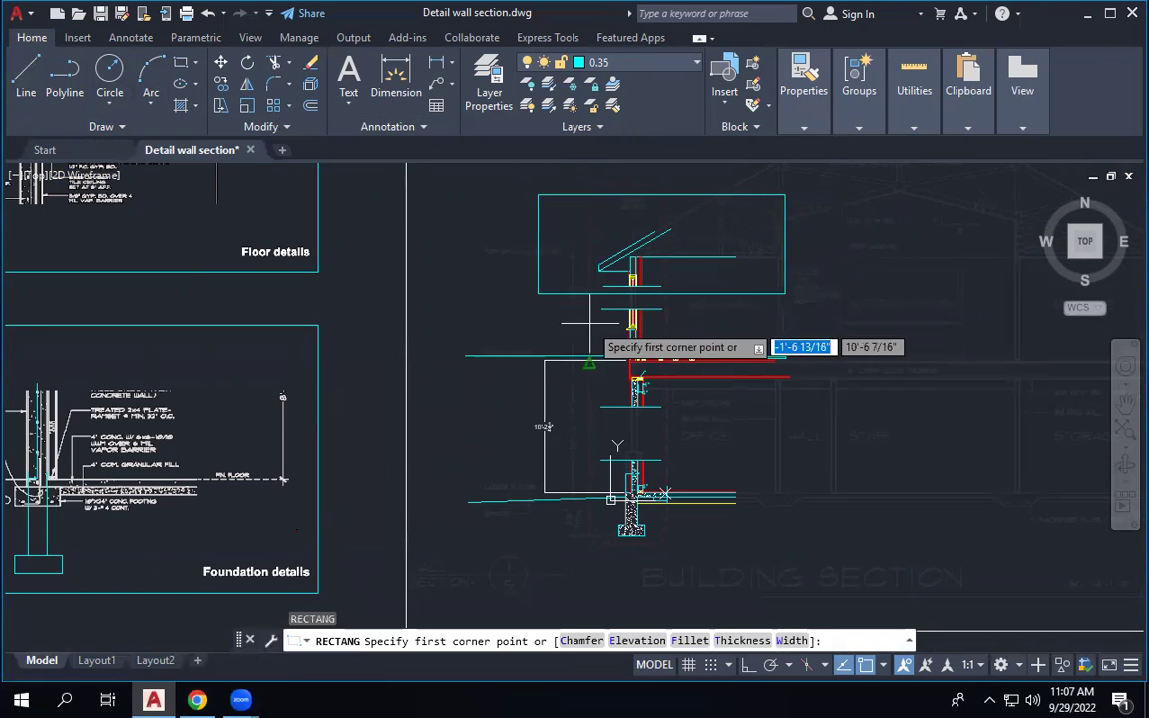
pyautogui.click(538, 295)
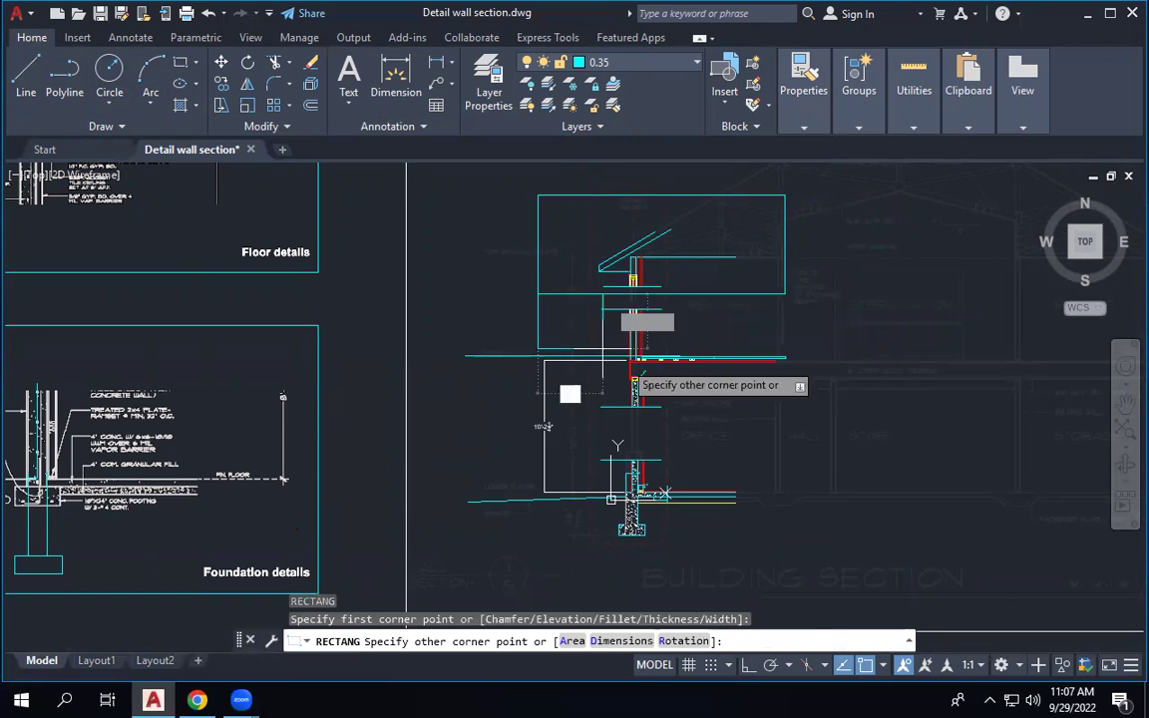
pyautogui.click(788, 421)
# Draw a third rectangle beneath the two stacked ones, sharing their edge and framing the lower wall, slab and footing.
pyautogui.press('Return')
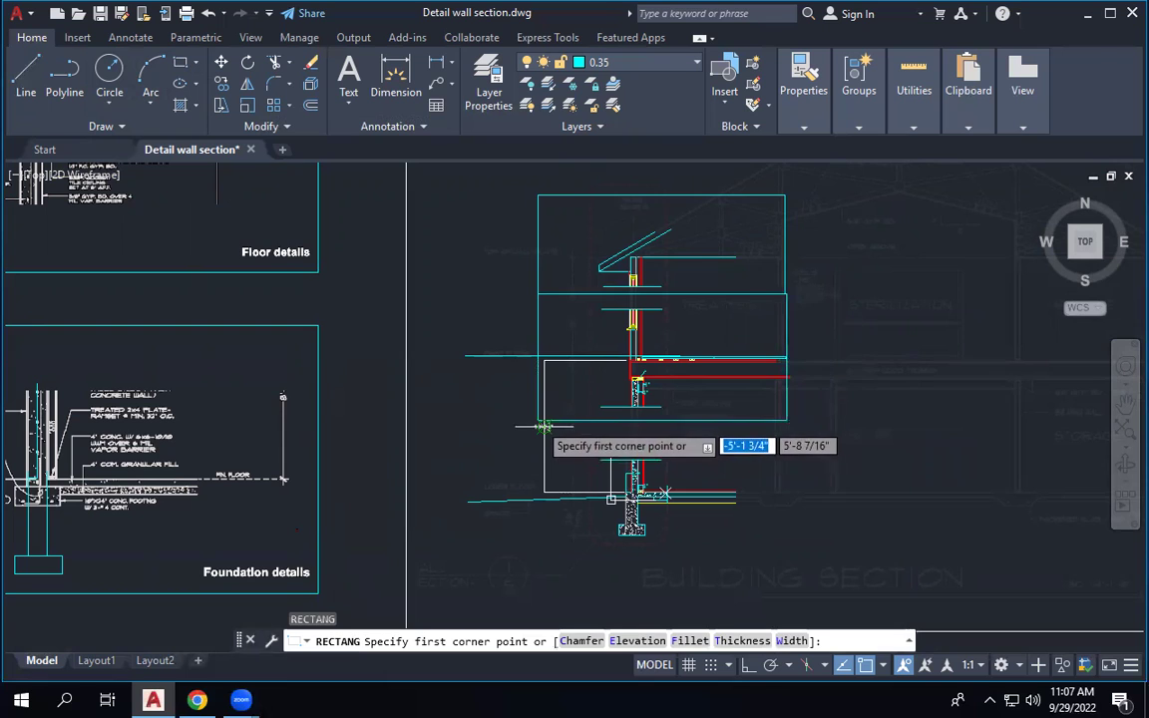
pyautogui.click(538, 420)
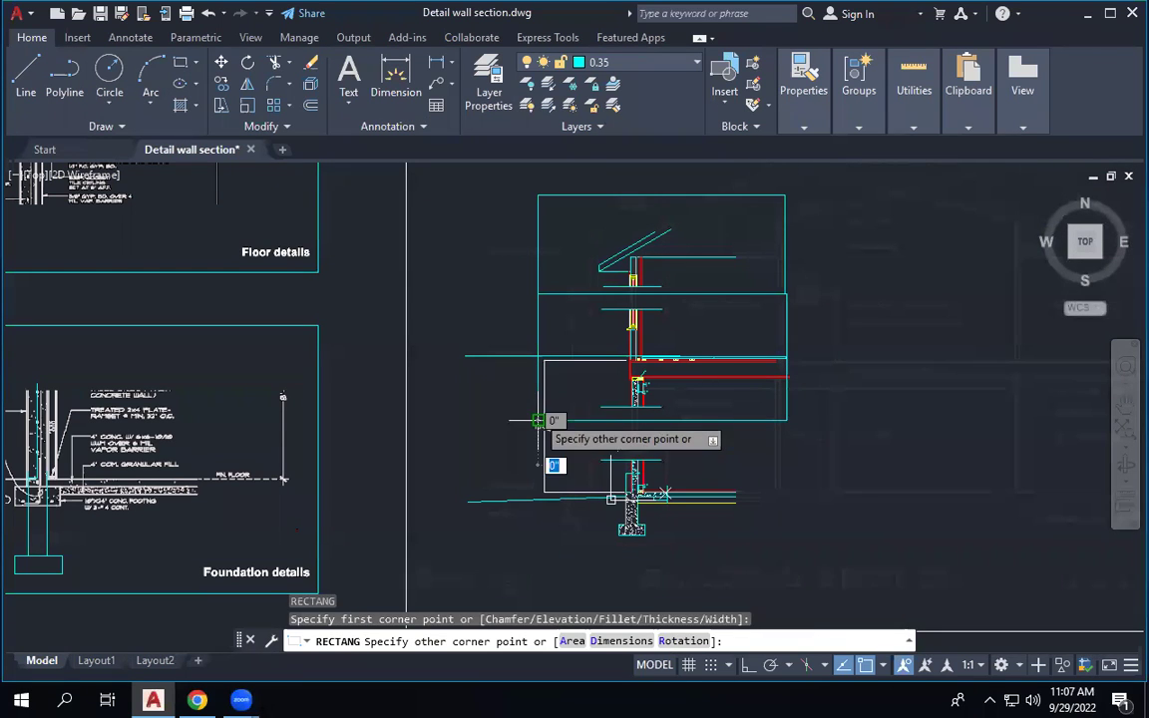
pyautogui.click(787, 552)
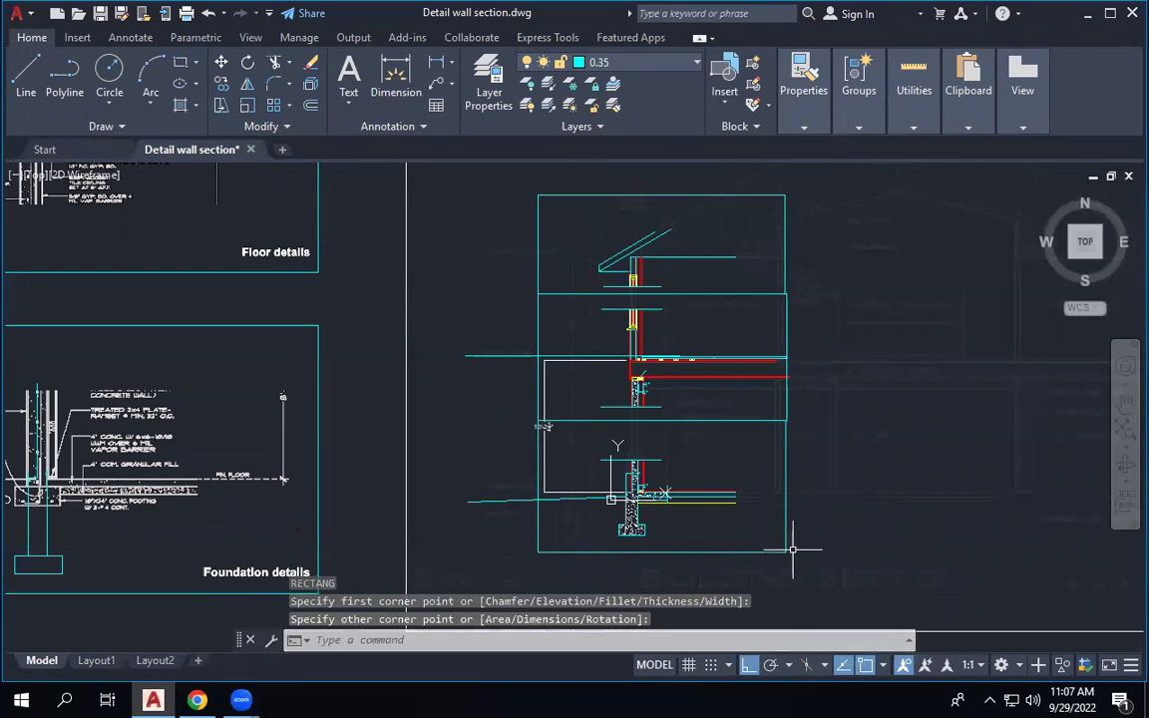
# Delete the three rectangles framing the roof, floor and foundation parts of the wall section.
pyautogui.press('Escape')
pyautogui.press('Escape')
pyautogui.click(815, 486)
pyautogui.click(784, 402)
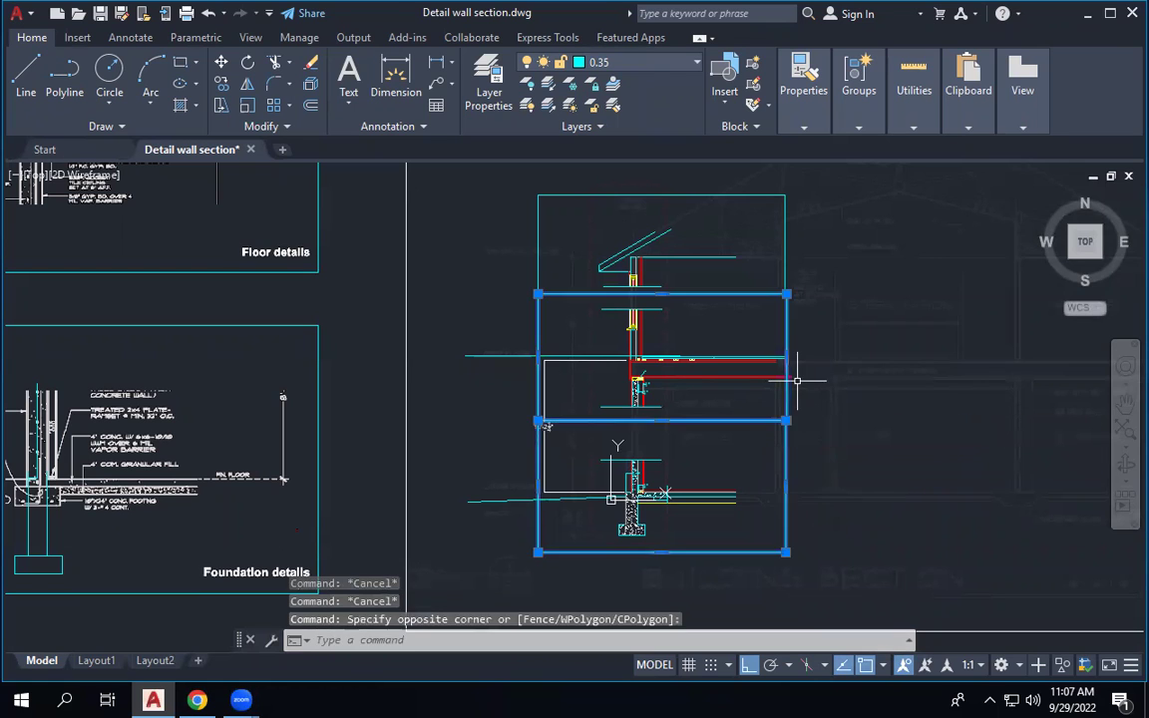
pyautogui.press('Delete')
pyautogui.click(785, 244)
pyautogui.press('Delete')
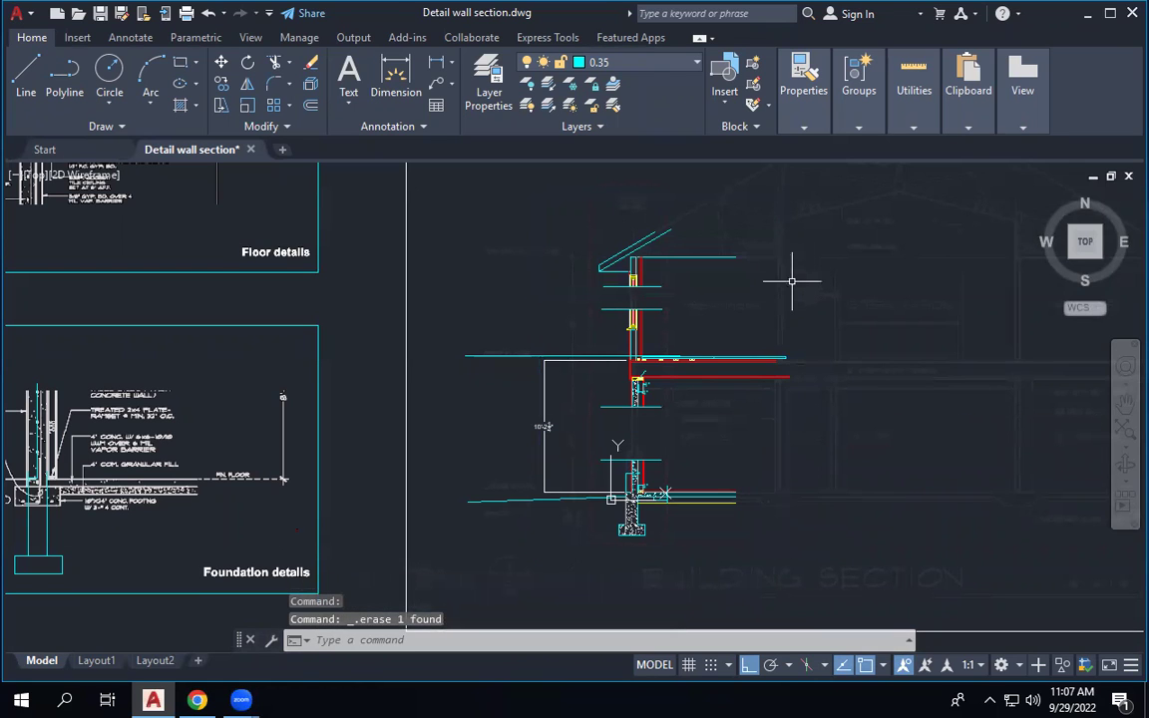
# Undo the recent edits back through the frames, trims and break lines until the window and wall are whole again.
pyautogui.hotkey('ctrl', 'z')
pyautogui.hotkey('ctrl', 'z')
pyautogui.hotkey('ctrl', 'z')
pyautogui.hotkey('ctrl', 'z')
pyautogui.hotkey('ctrl', 'z')
pyautogui.hotkey('ctrl', 'z')
pyautogui.hotkey('ctrl', 'z')
pyautogui.hotkey('ctrl', 'z')
pyautogui.hotkey('ctrl', 'z')
pyautogui.hotkey('ctrl', 'z')
pyautogui.hotkey('ctrl', 'z')
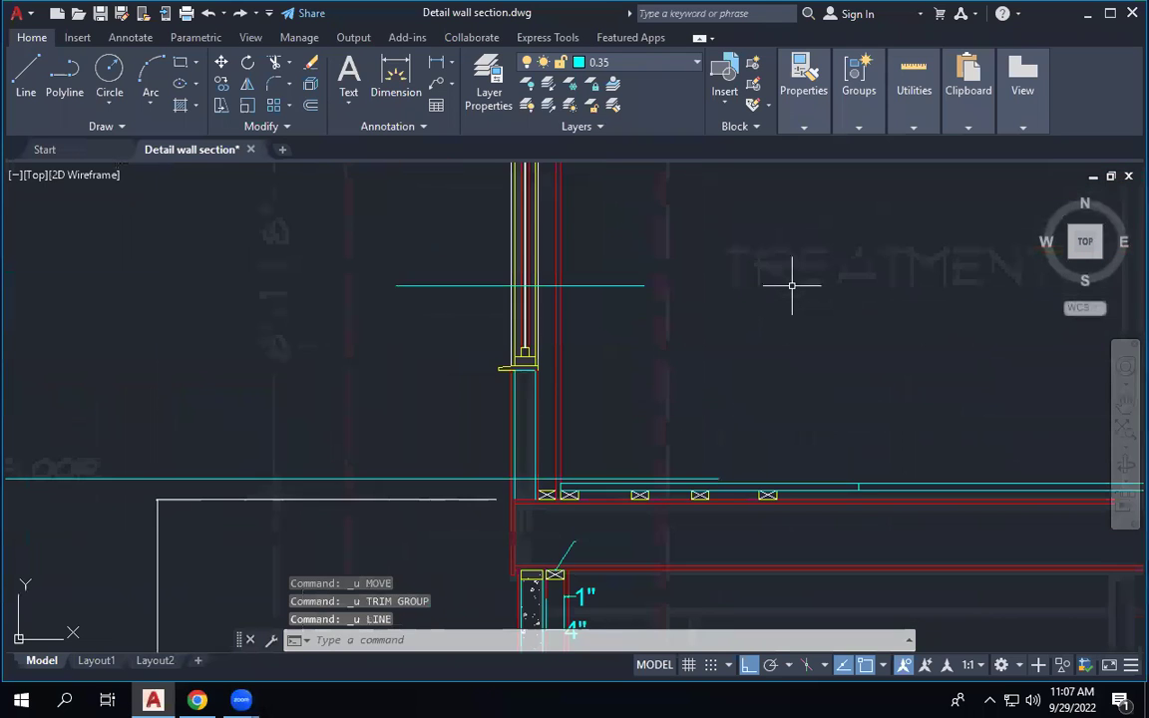
# Draw a horizontal line from the interior corner of the window head across and past the red interior finish lines.
pyautogui.scroll(6, 384, 254)
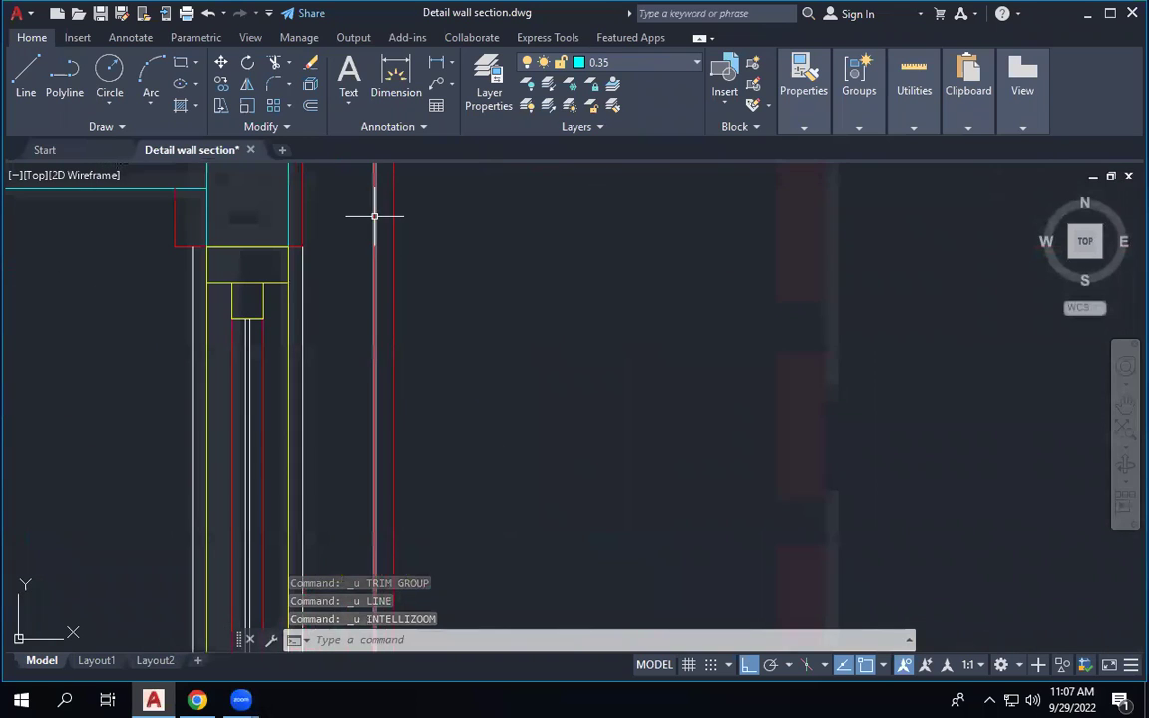
pyautogui.click(24, 72)
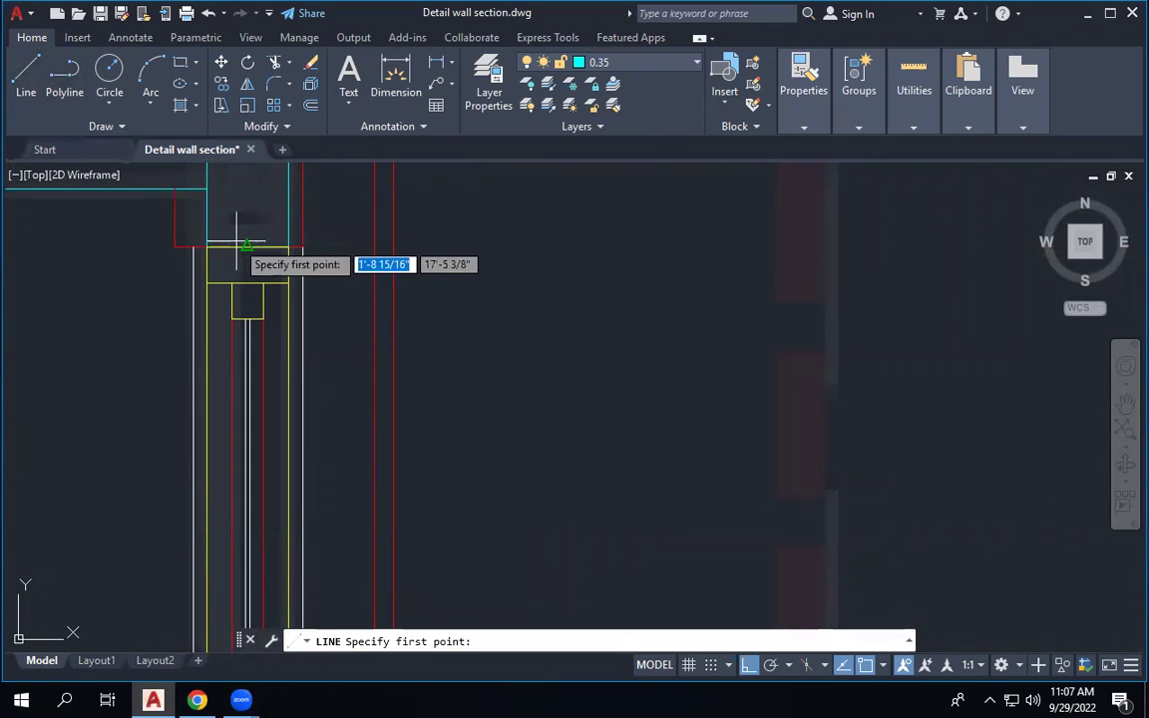
pyautogui.scroll(-1, 638, 289)
pyautogui.scroll(1, 423, 255)
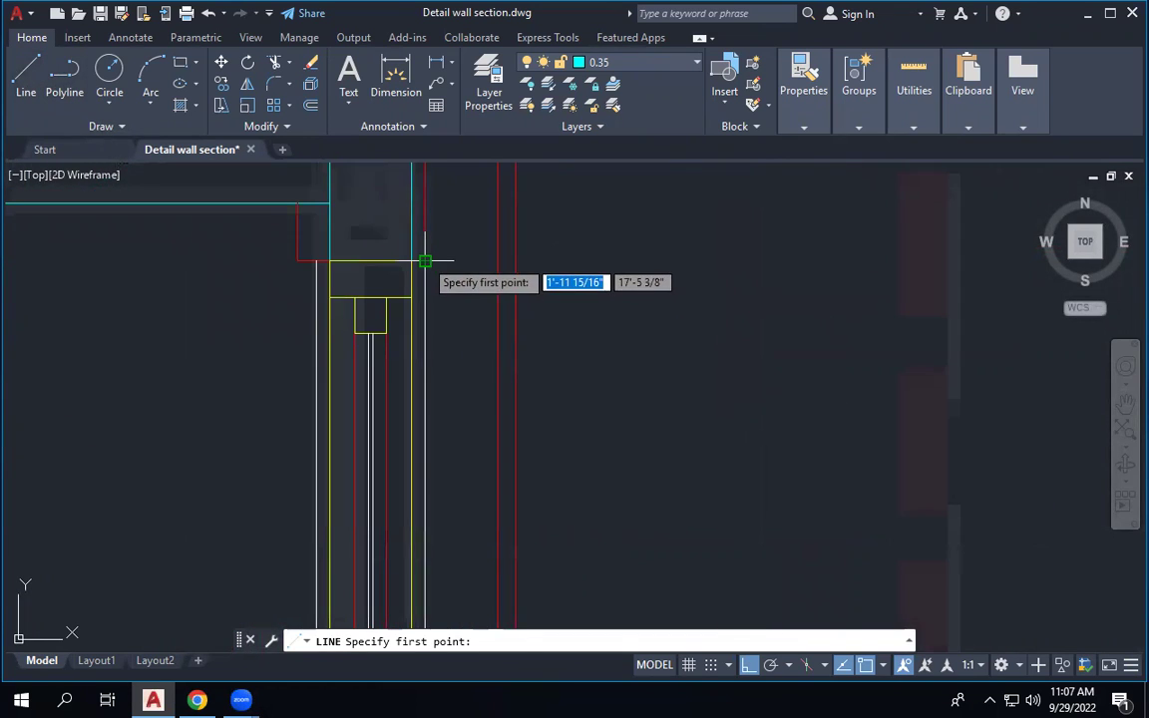
pyautogui.click(425, 261)
pyautogui.click(646, 260)
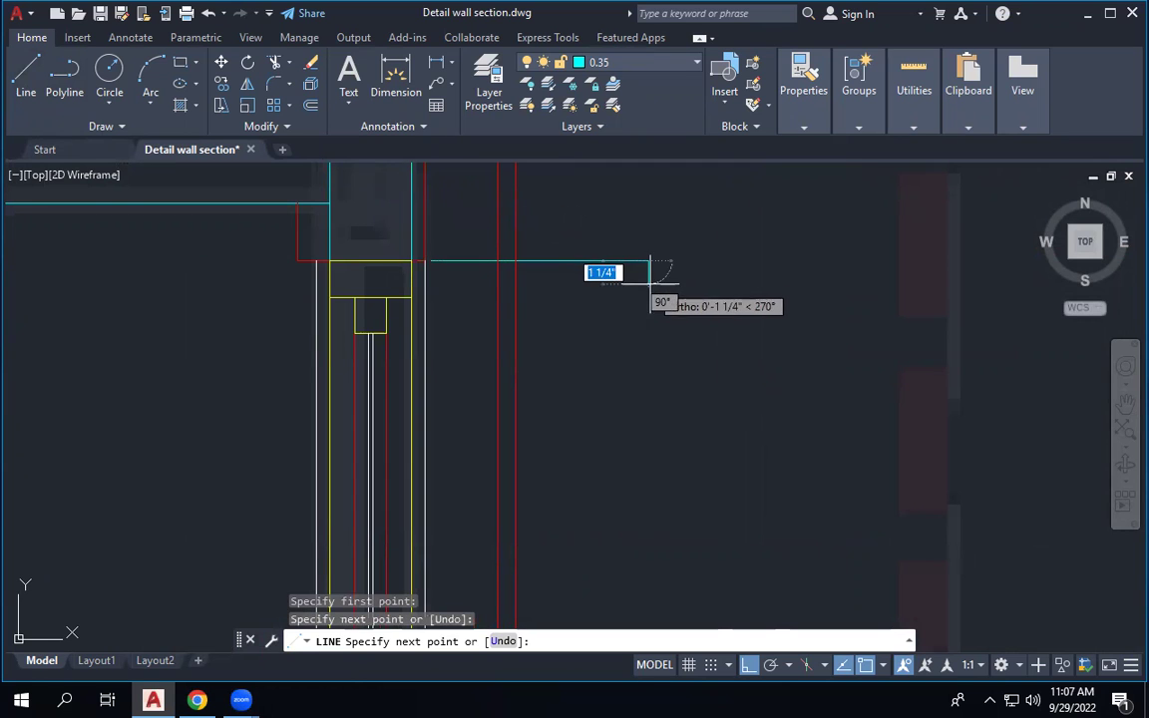
pyautogui.press('Escape')
# Draw a horizontal line from the interior lower corner of the window sill across and past the red interior finish lines.
pyautogui.scroll(-2, 661, 215)
pyautogui.scroll(2, 629, 570)
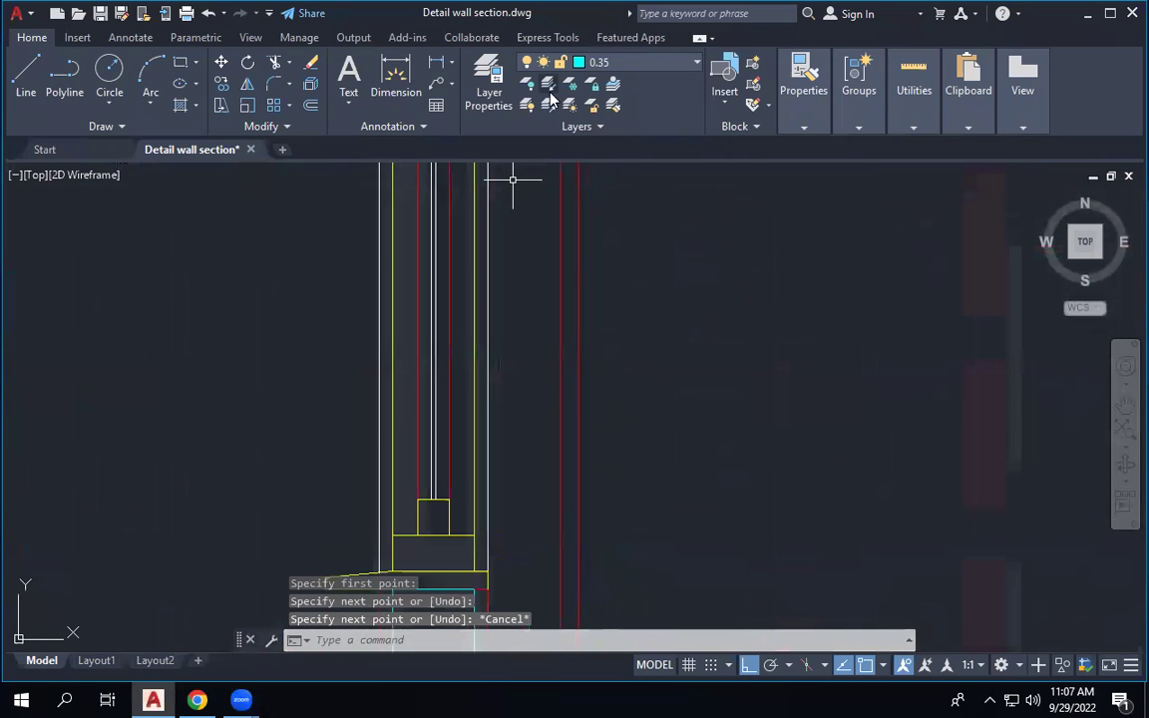
pyautogui.moveTo(553, 372); pyautogui.dragTo(725, 306, button='middle')
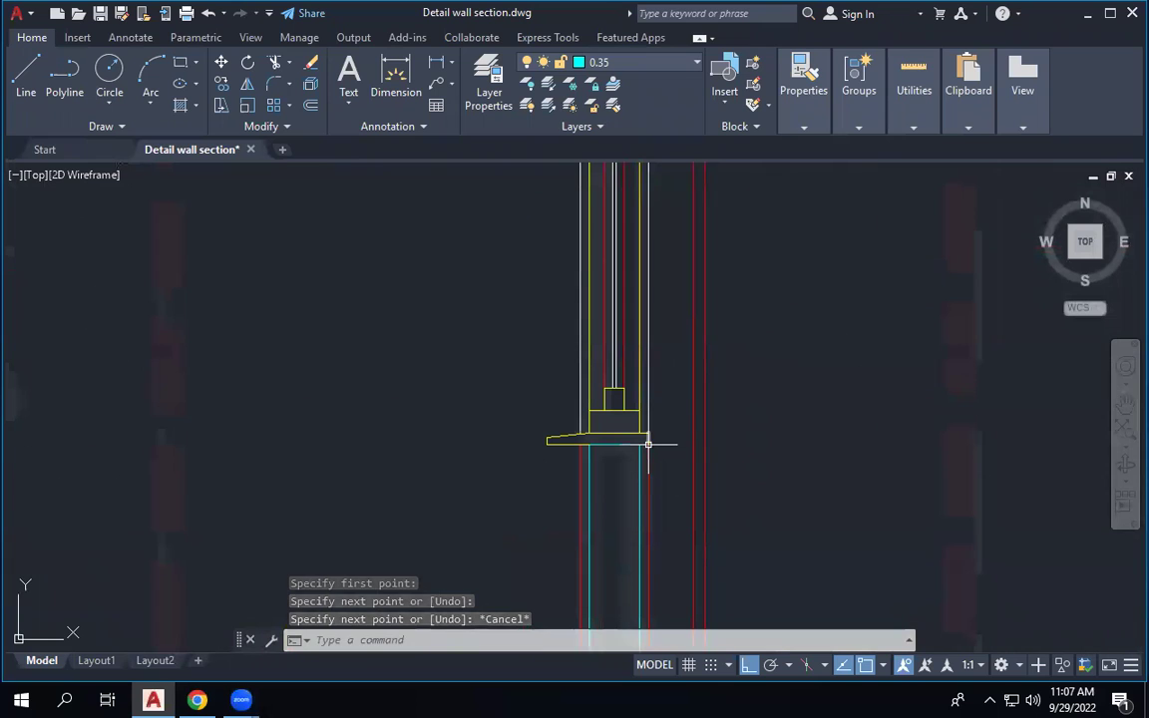
pyautogui.write('l')
pyautogui.press('Return')
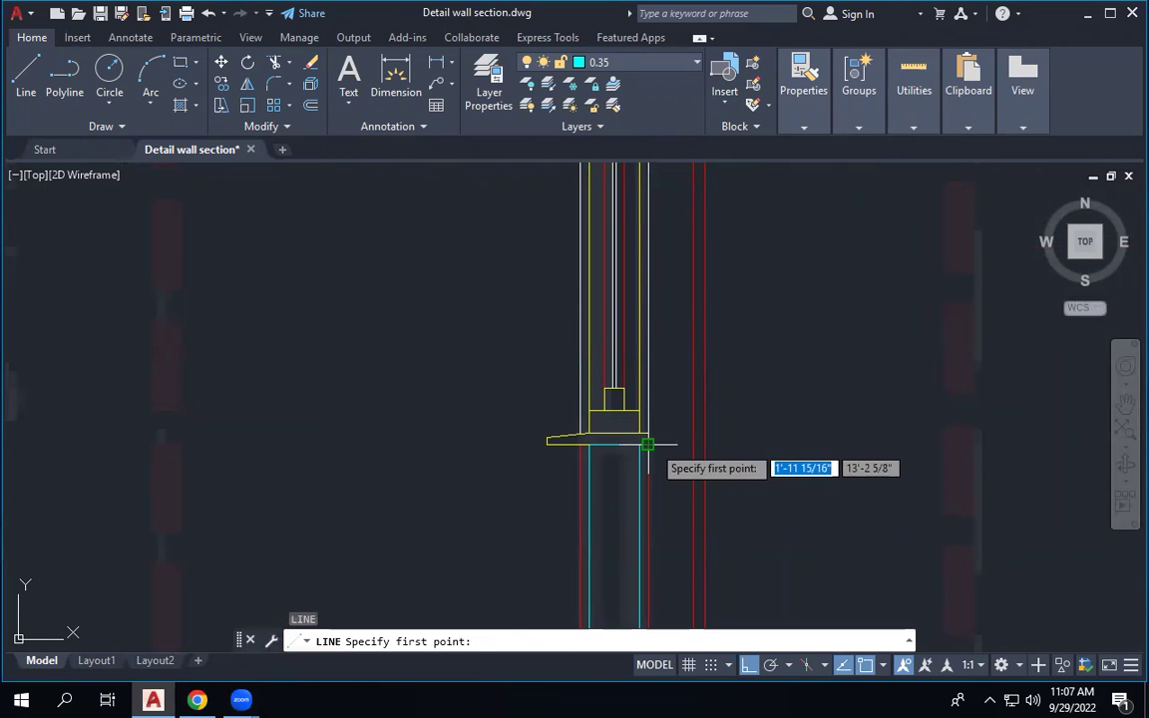
pyautogui.click(649, 444)
pyautogui.click(740, 444)
pyautogui.press('Escape')
pyautogui.press('Escape')
pyautogui.scroll(-3, 698, 429)
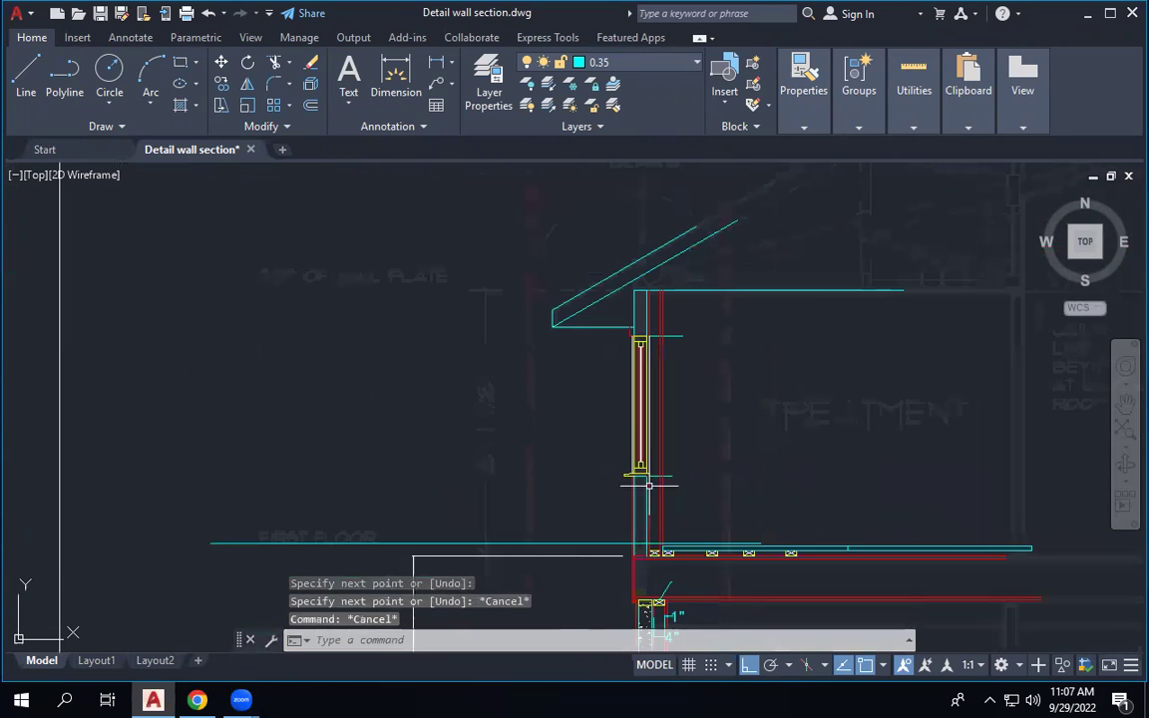
# Trim the red interior finish lines away between the window head line and the sill line.
pyautogui.scroll(2, 667, 413)
pyautogui.write('tr')
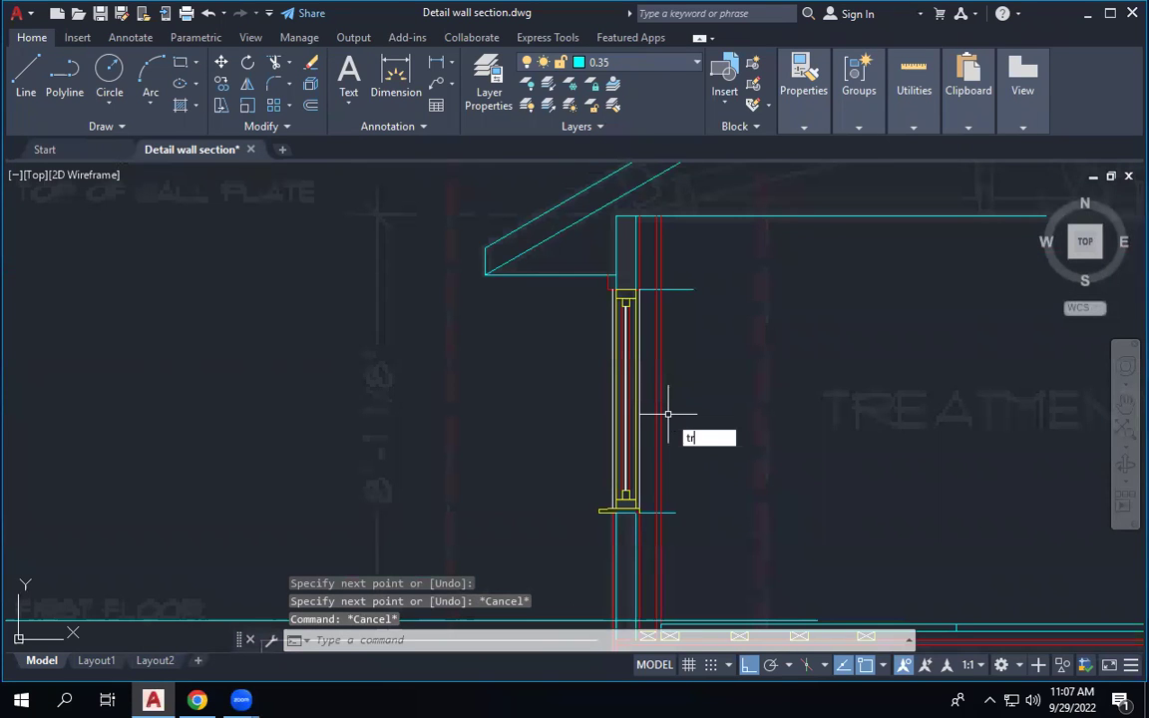
pyautogui.press('Return')
pyautogui.moveTo(667, 387)
pyautogui.mouseDown()
pyautogui.moveTo(659, 379)
pyautogui.moveTo(685, 390)
pyautogui.mouseUp()
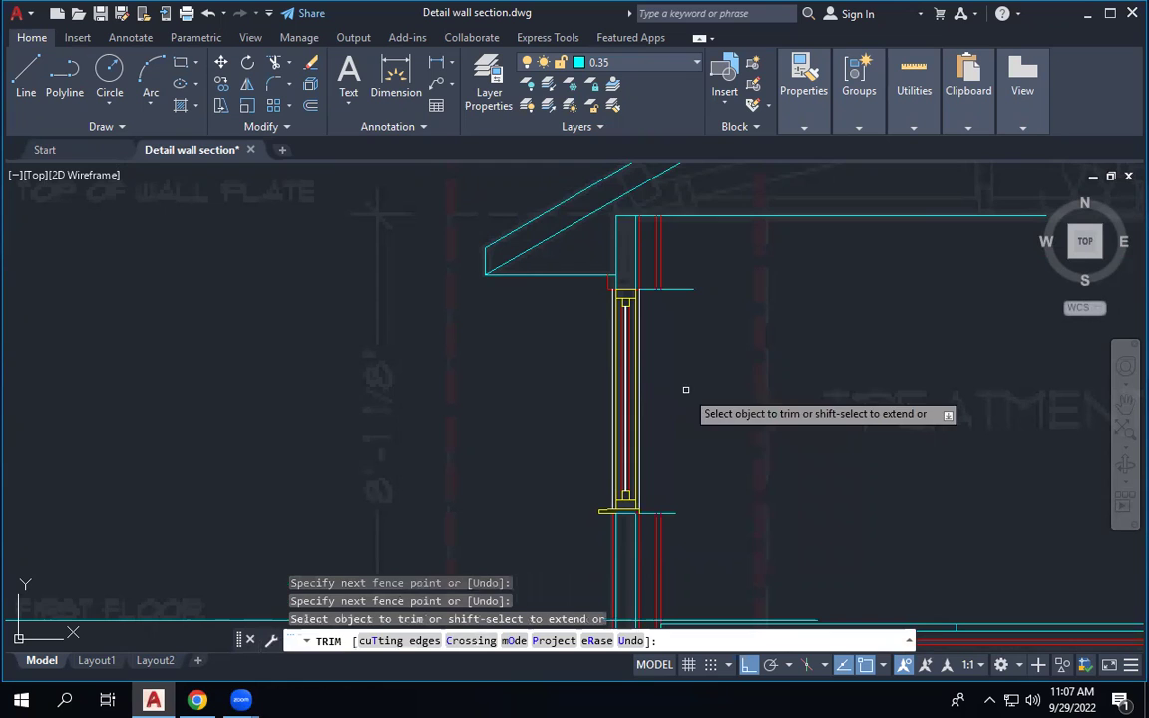
# Draw two vertical lines from the head line to the sill line, in place of the trimmed interior finish lines.
pyautogui.click(27, 72)
pyautogui.click(656, 290)
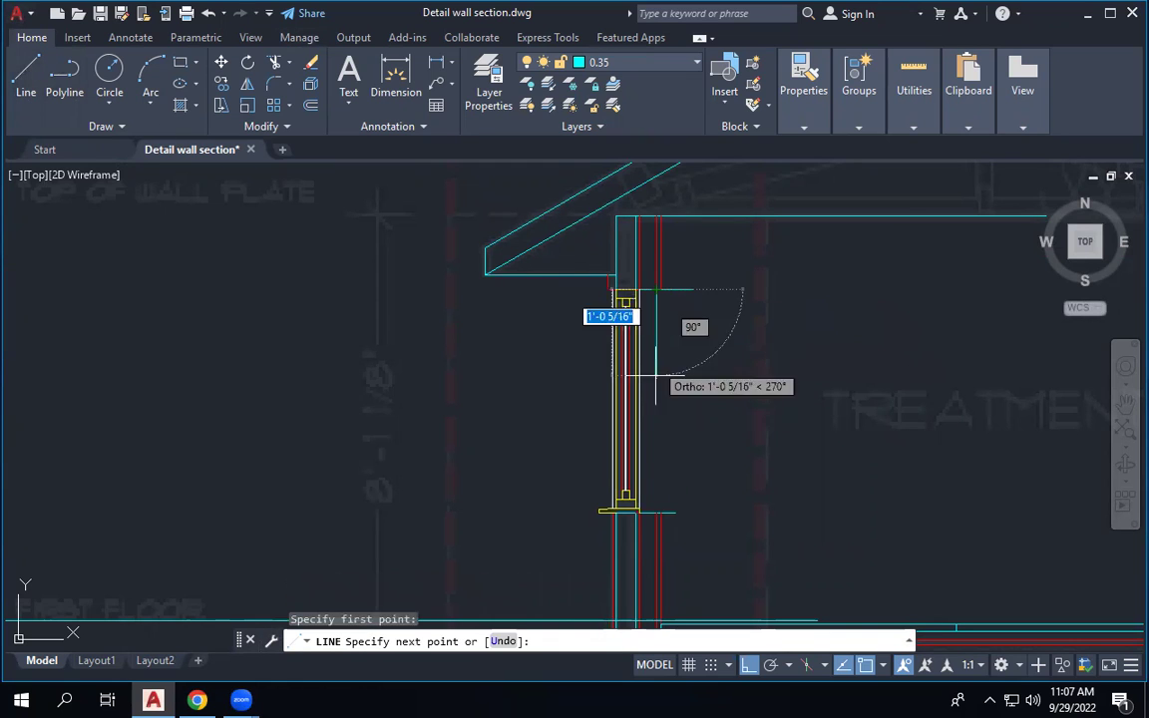
pyautogui.click(656, 512)
pyautogui.press('Return')
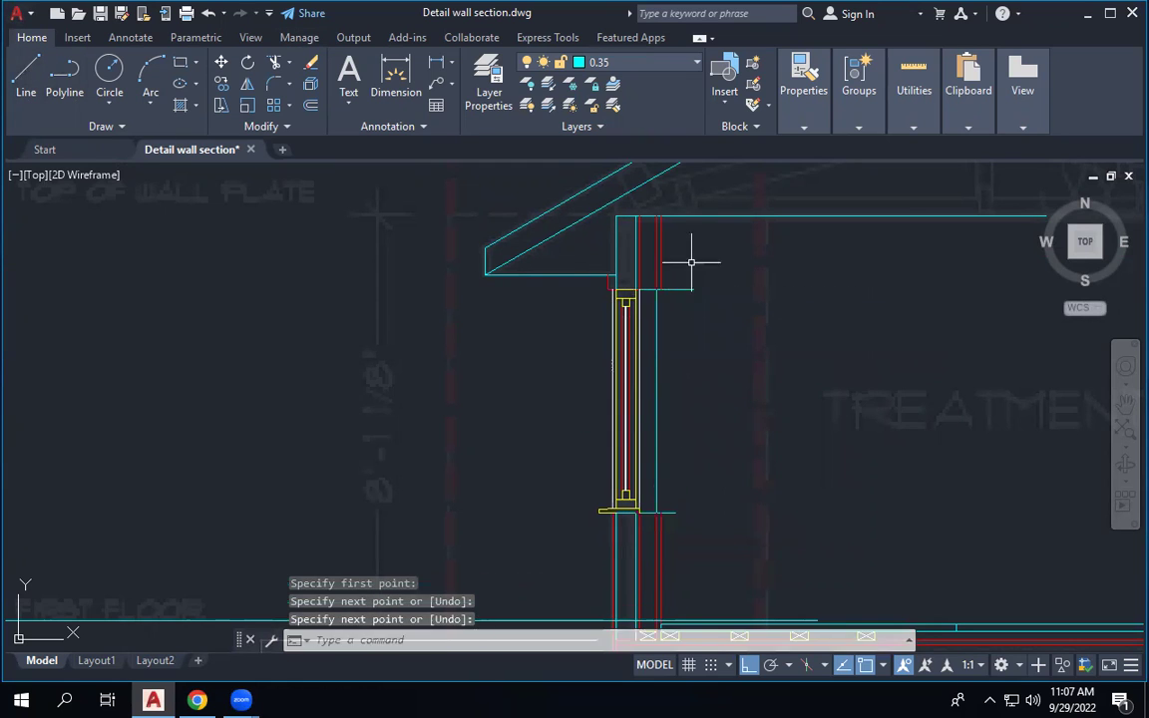
pyautogui.press('Return')
pyautogui.click(660, 291)
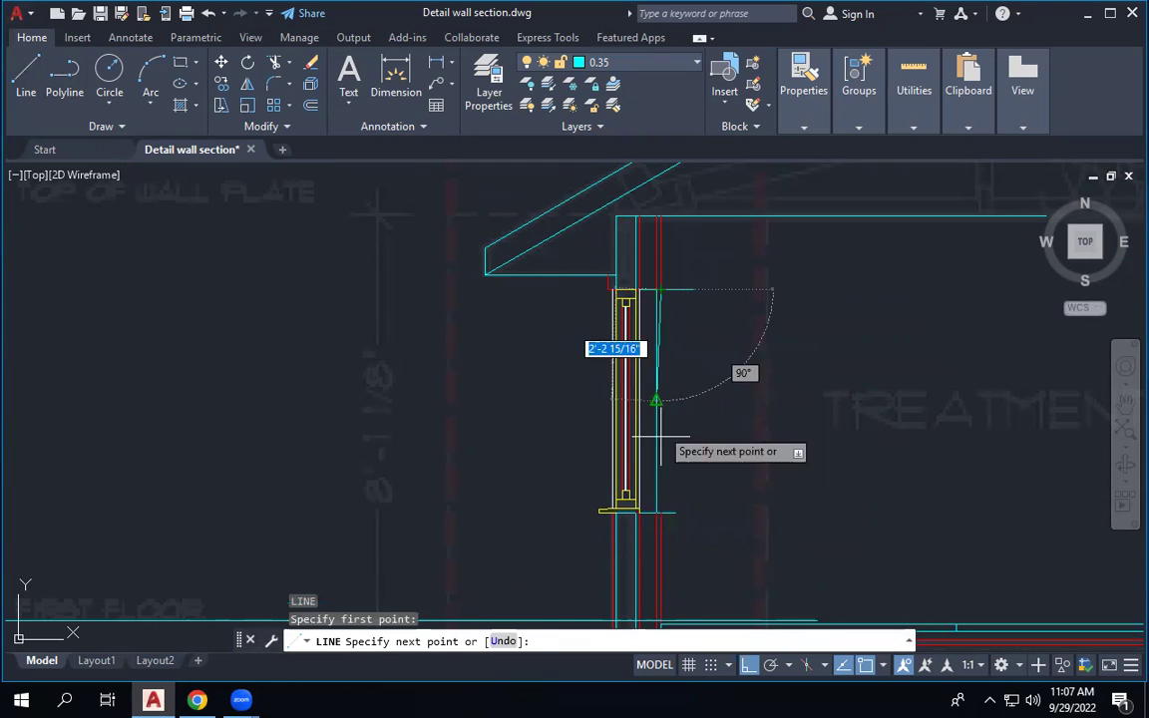
pyautogui.click(659, 512)
pyautogui.press('Return')
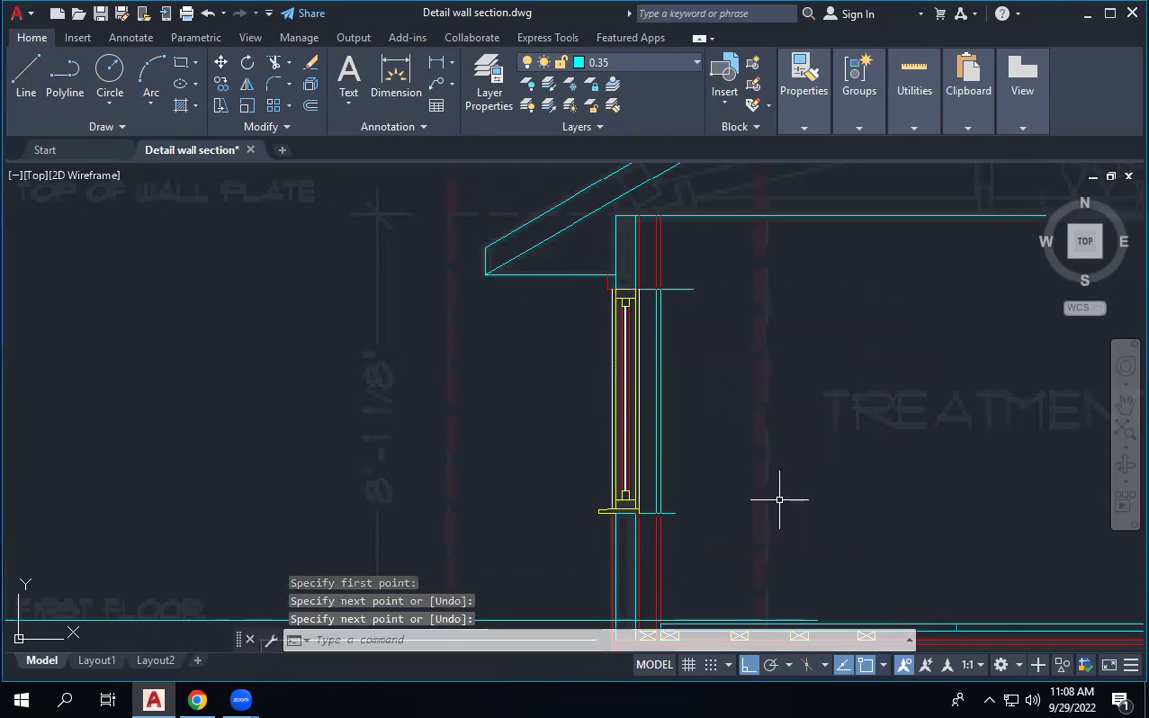
pyautogui.press('Escape')
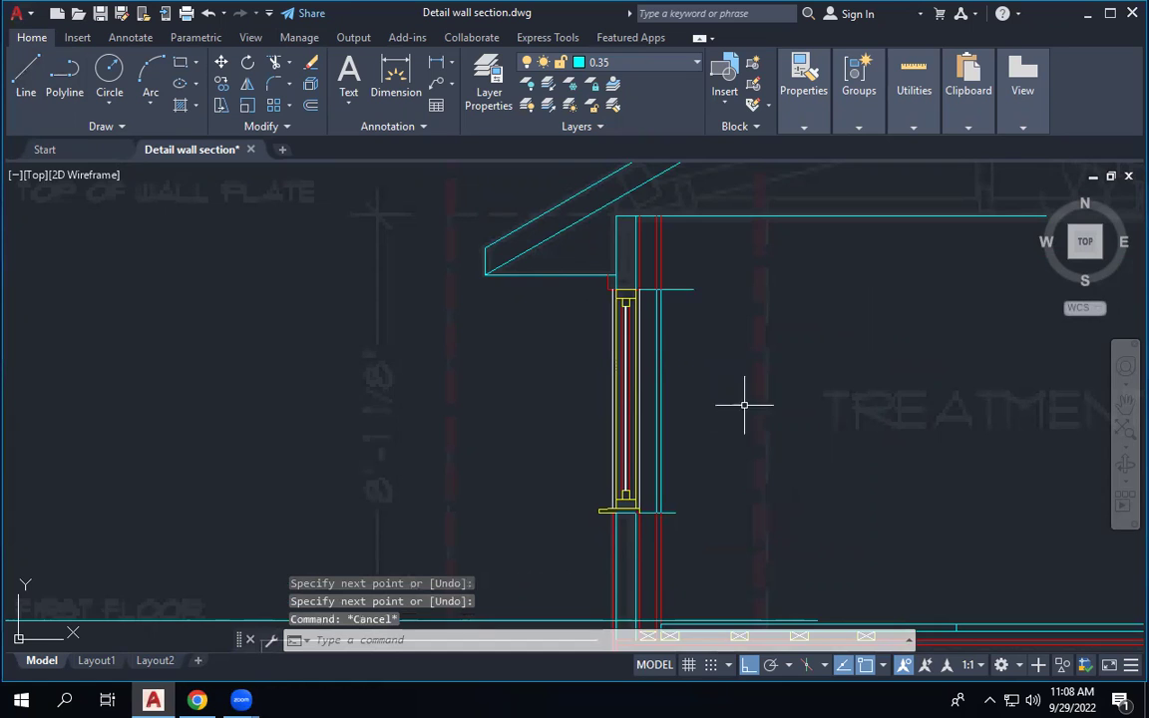
# Erase the new vertical line nearer the window, keeping the one on the room side.
pyautogui.scroll(4, 683, 284)
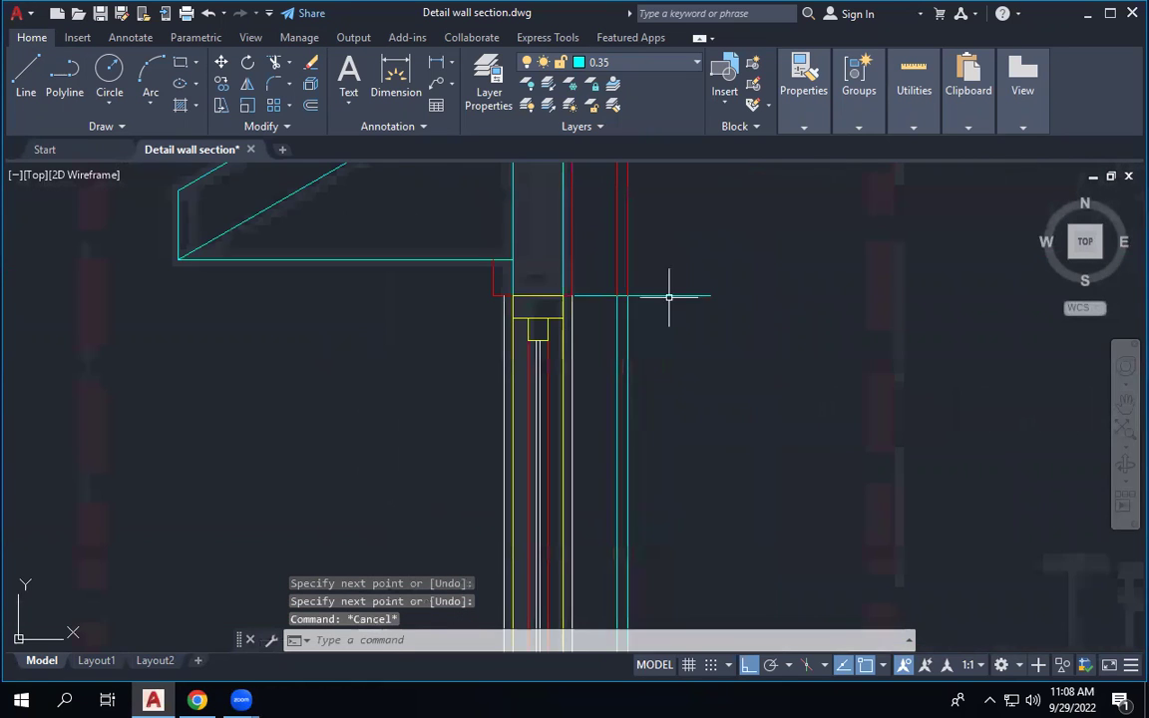
pyautogui.click(618, 316)
pyautogui.press('Delete')
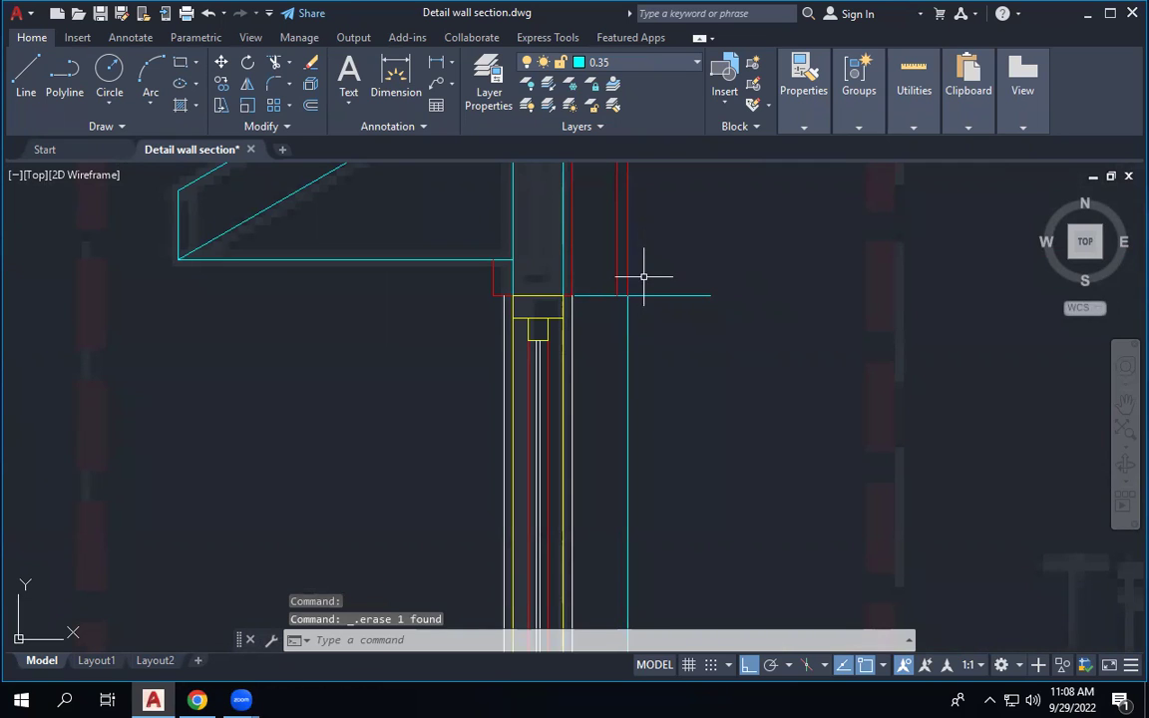
# Copy the crossed bottom plate of the interior stud wall straight up to just beneath the window sill line.
pyautogui.scroll(-2, 648, 290)
pyautogui.scroll(4, 661, 316)
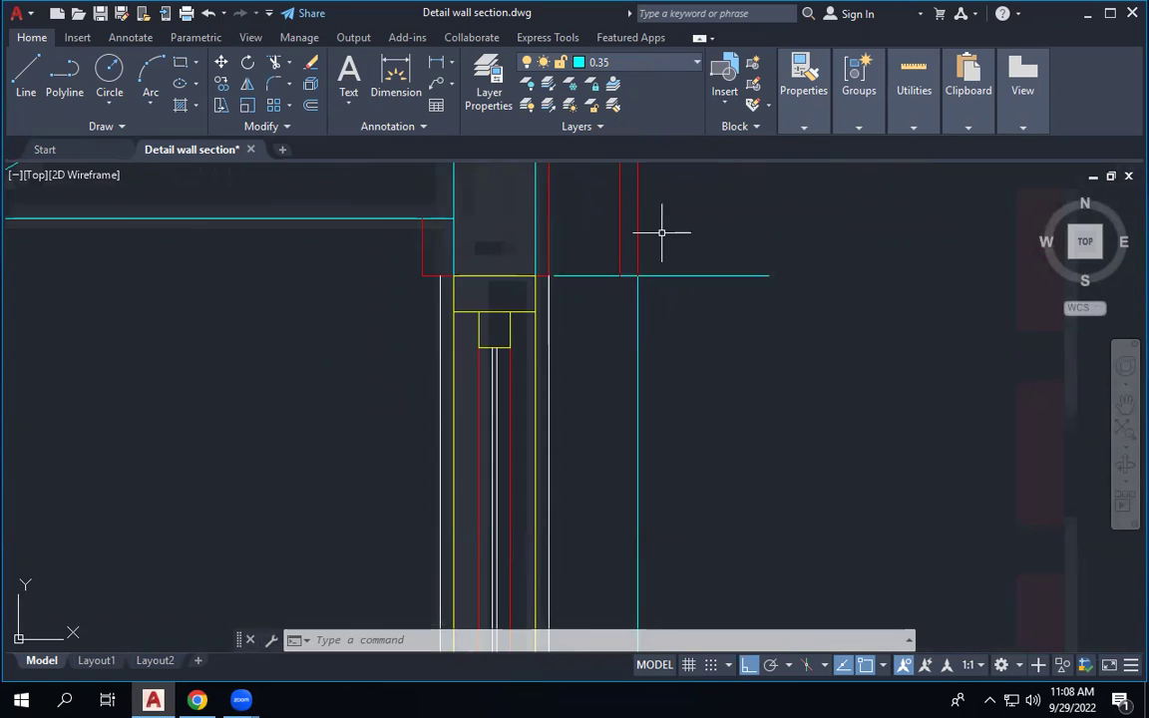
pyautogui.scroll(-4, 662, 230)
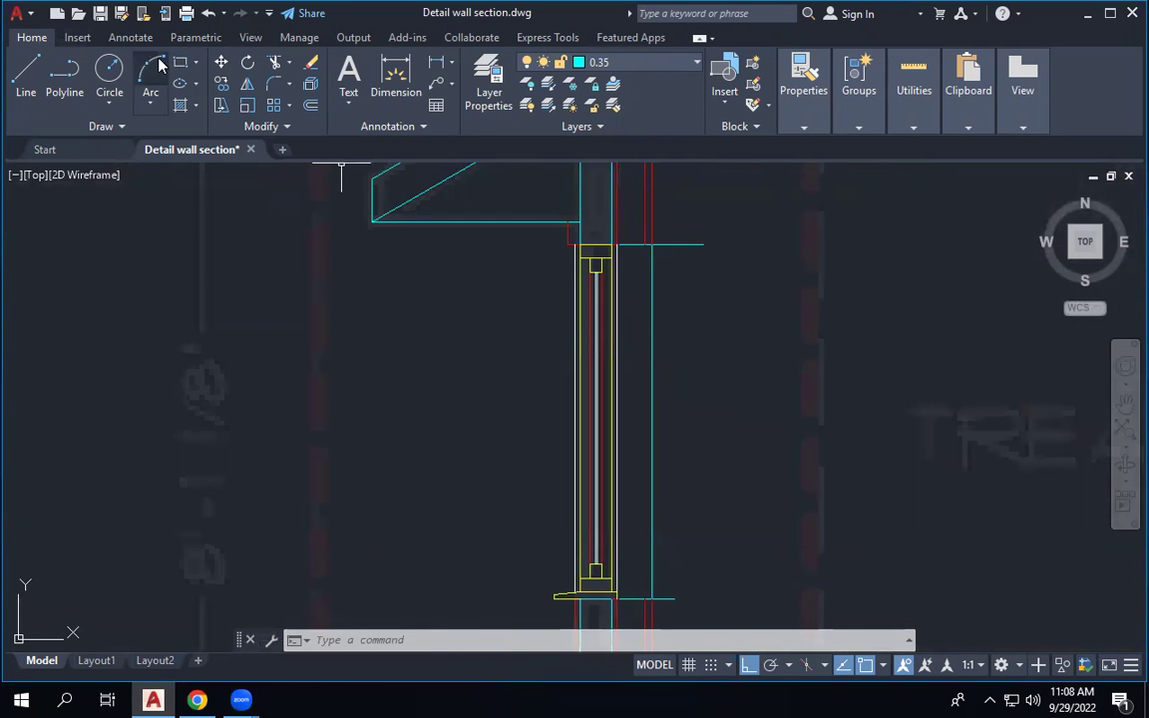
pyautogui.scroll(5, 691, 380)
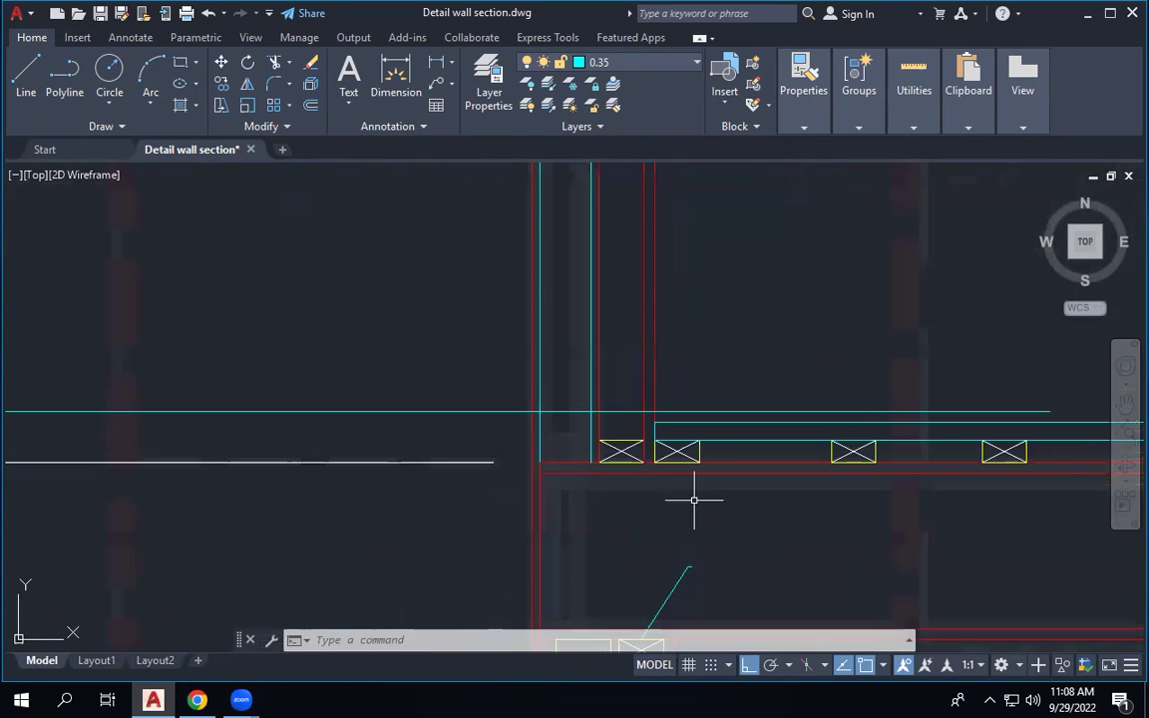
pyautogui.click(483, 372)
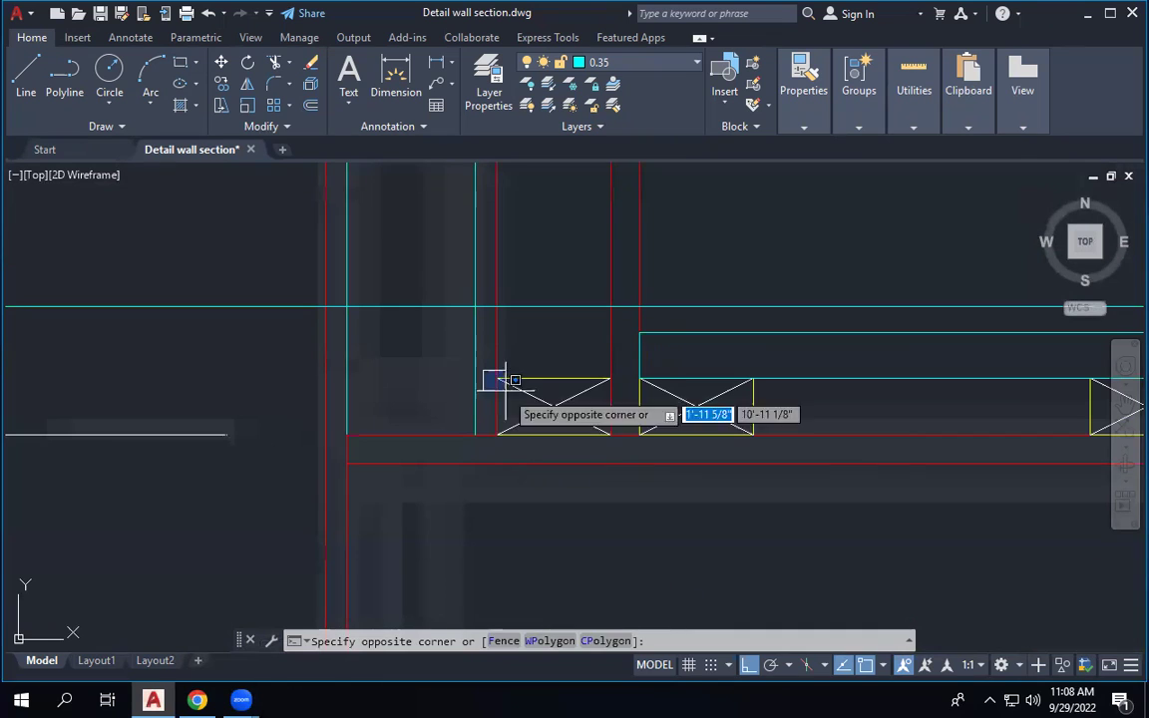
pyautogui.click(654, 473)
pyautogui.click(220, 86)
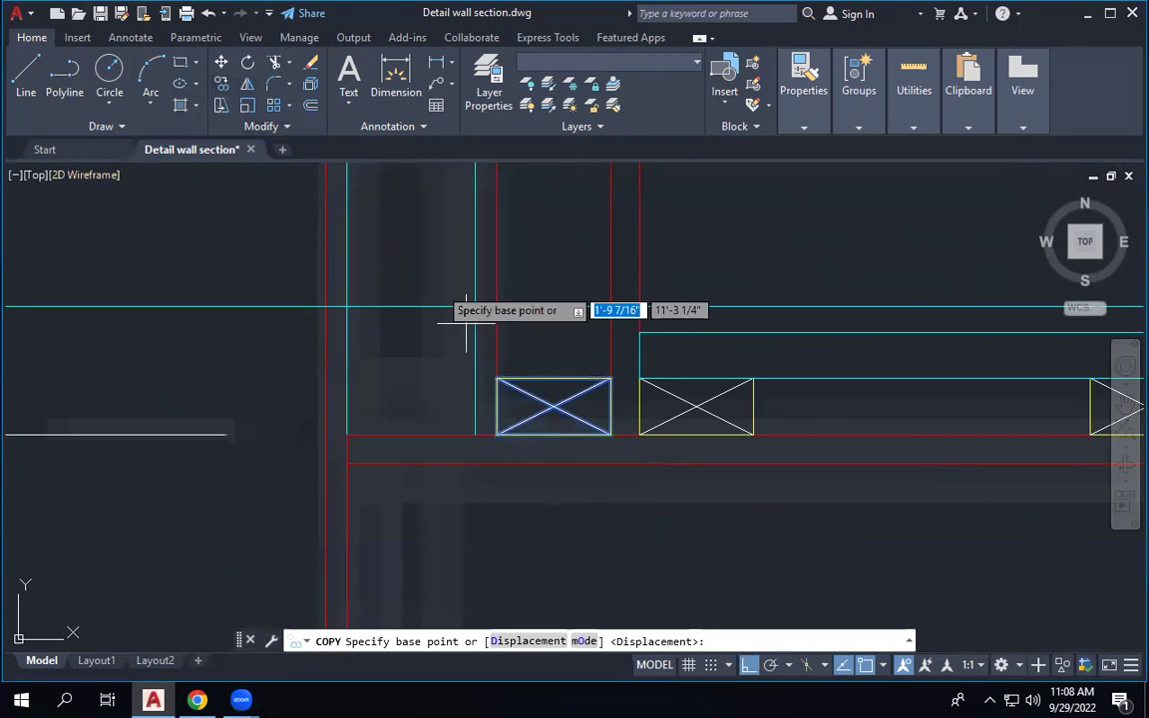
pyautogui.click(498, 433)
pyautogui.scroll(-4, 505, 427)
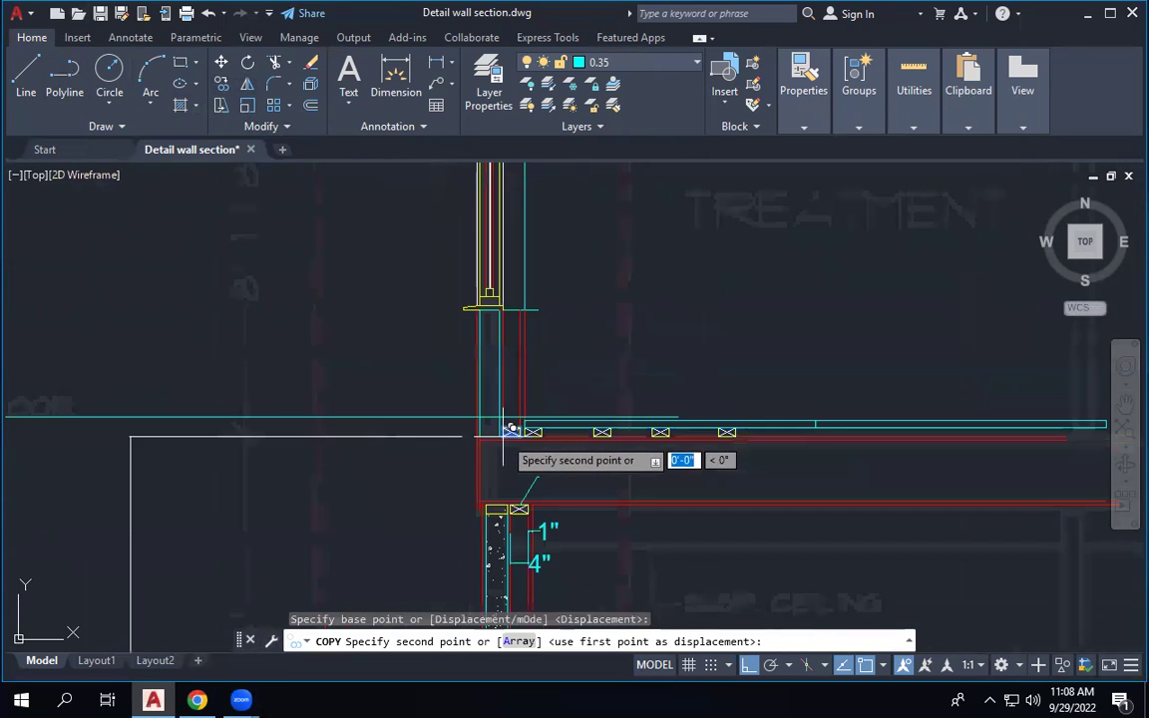
pyautogui.scroll(2, 513, 329)
pyautogui.scroll(4, 520, 195)
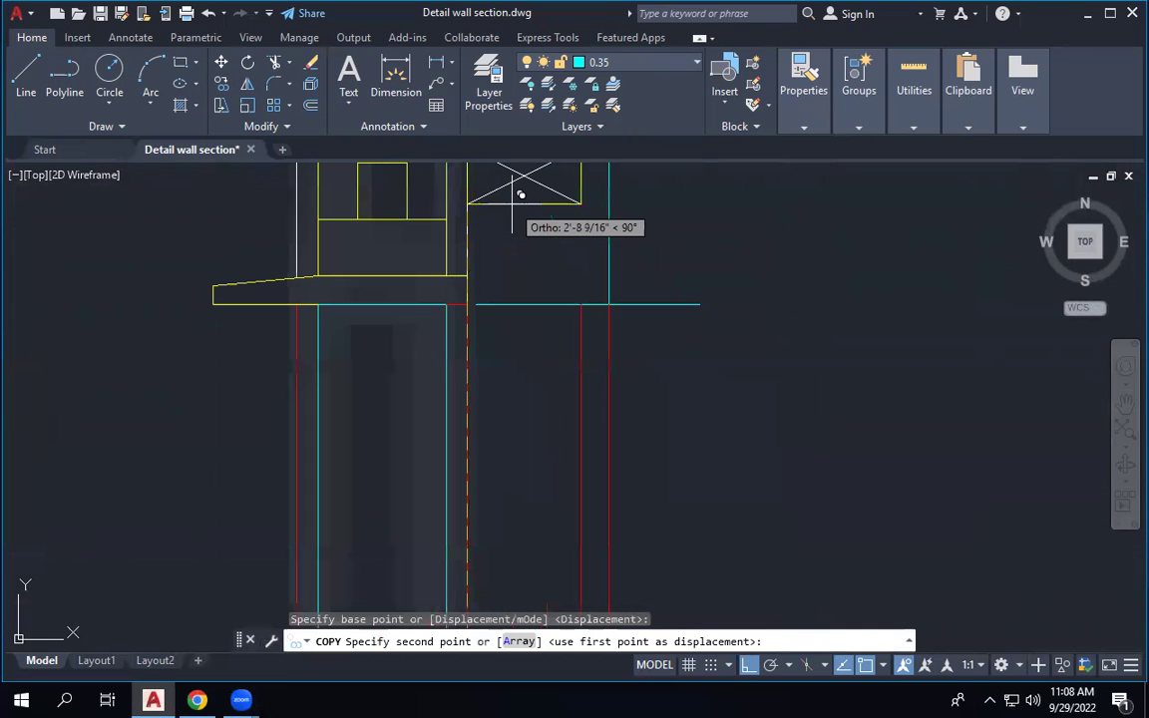
pyautogui.click(506, 373)
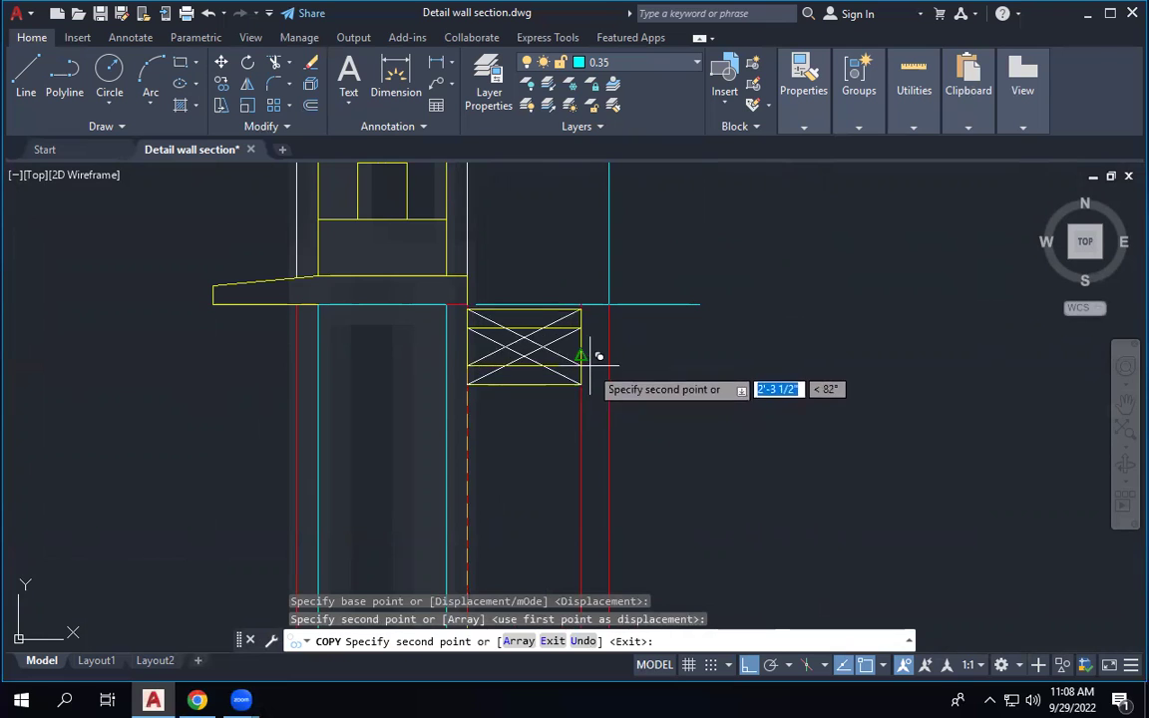
pyautogui.press('Escape')
pyautogui.scroll(-3, 595, 354)
pyautogui.scroll(3, 606, 375)
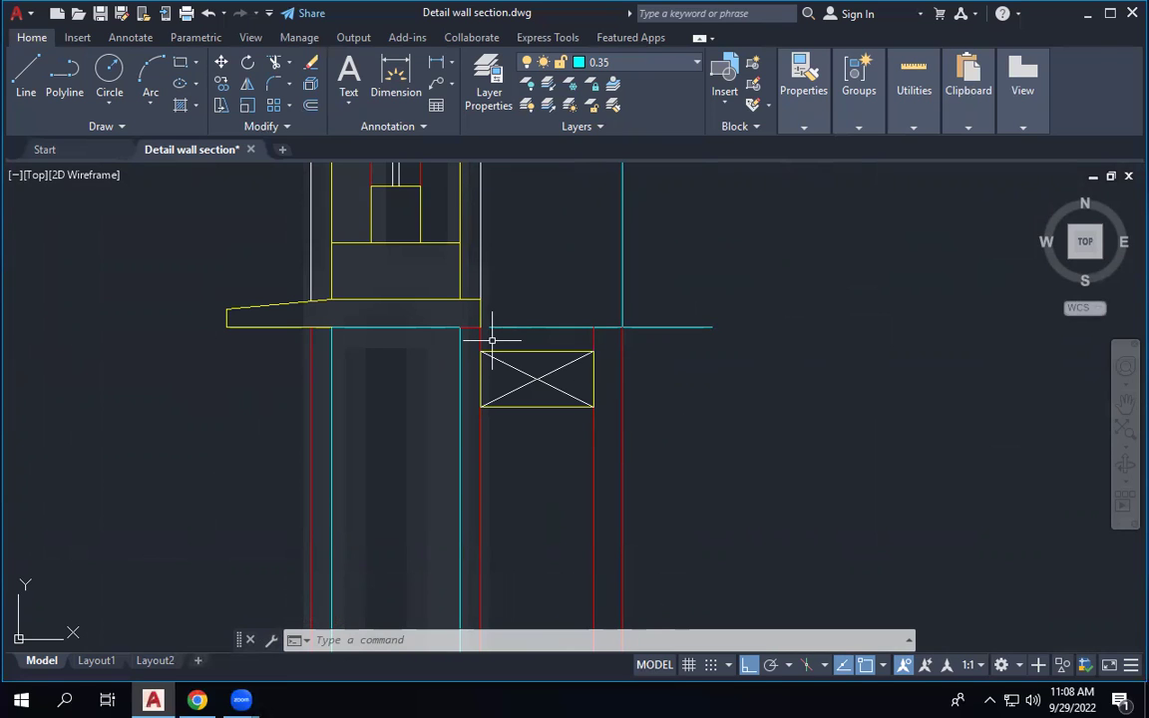
# Shorten the horizontal sill line so its free end meets the room-side vertical finish line.
pyautogui.click(697, 326)
pyautogui.click(711, 327)
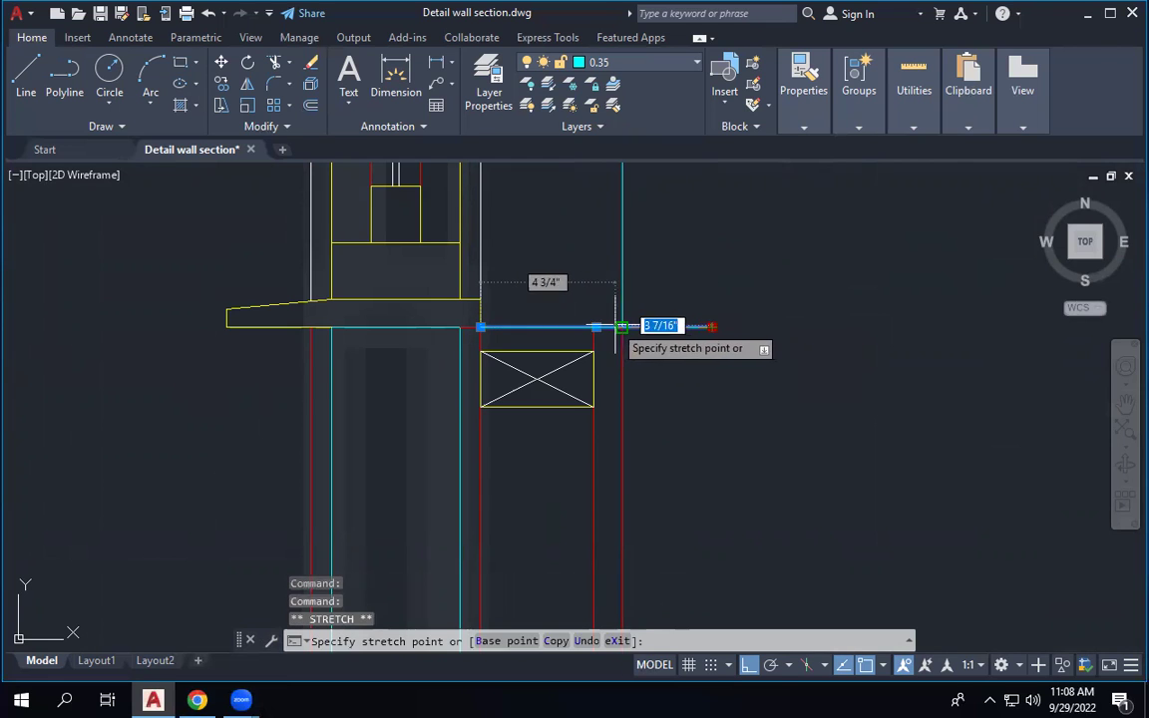
pyautogui.scroll(-5, 622, 326)
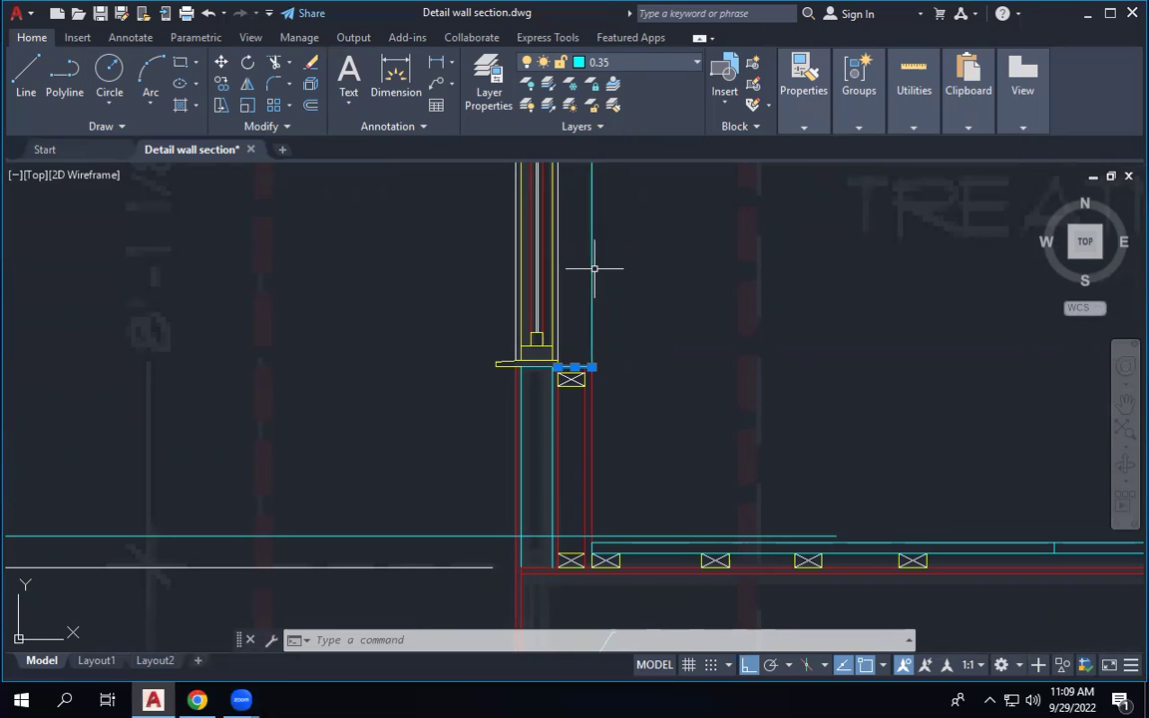
pyautogui.scroll(-3, 594, 264)
pyautogui.scroll(3, 647, 402)
pyautogui.scroll(3, 646, 402)
pyautogui.press('Escape')
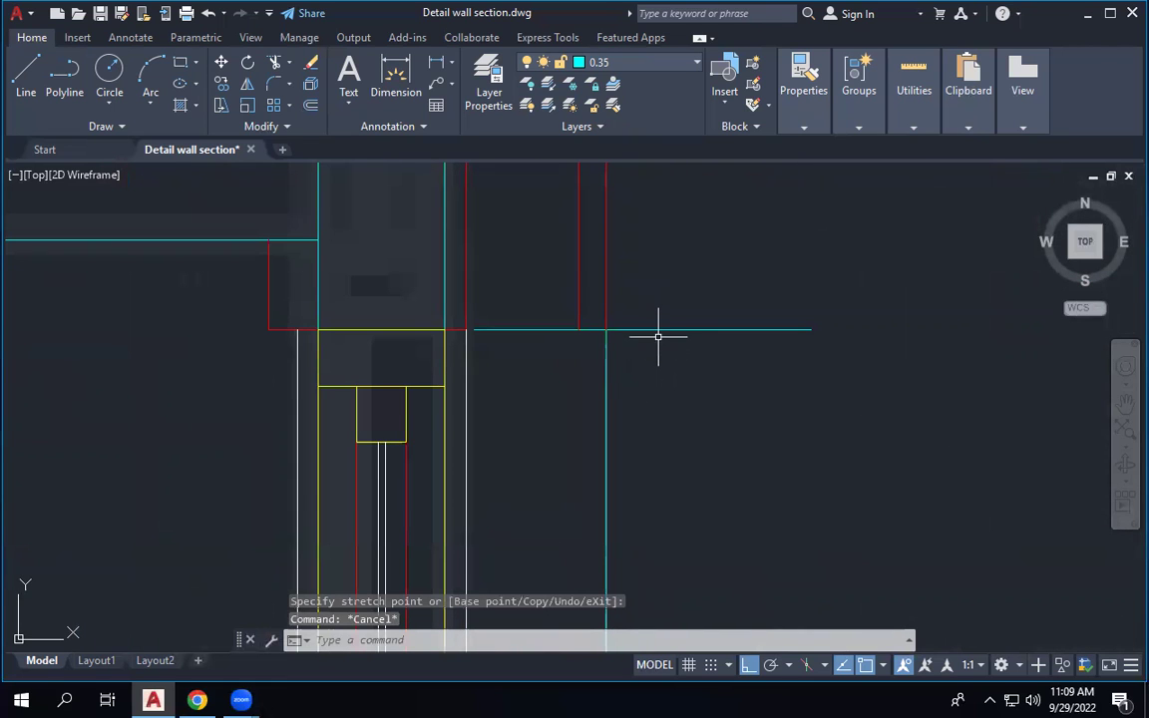
# Offset the horizontal window head line on the room side 1" upward.
pyautogui.click(639, 329)
pyautogui.press('Escape')
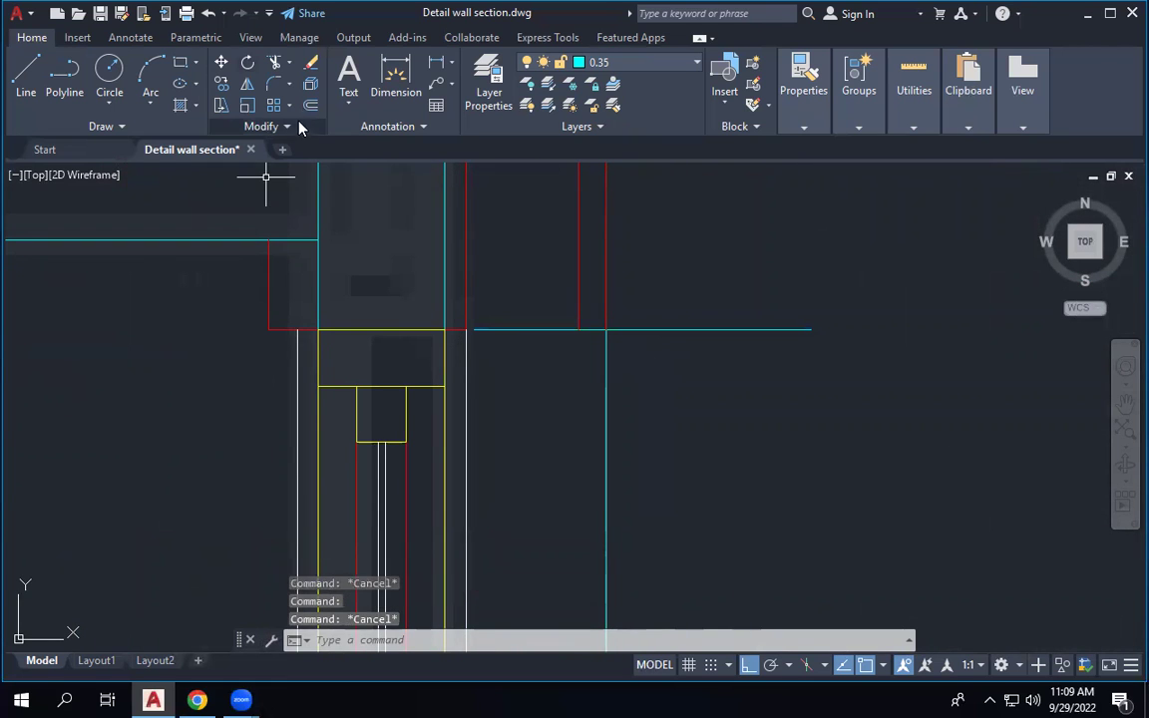
pyautogui.click(312, 108)
pyautogui.write('1"')
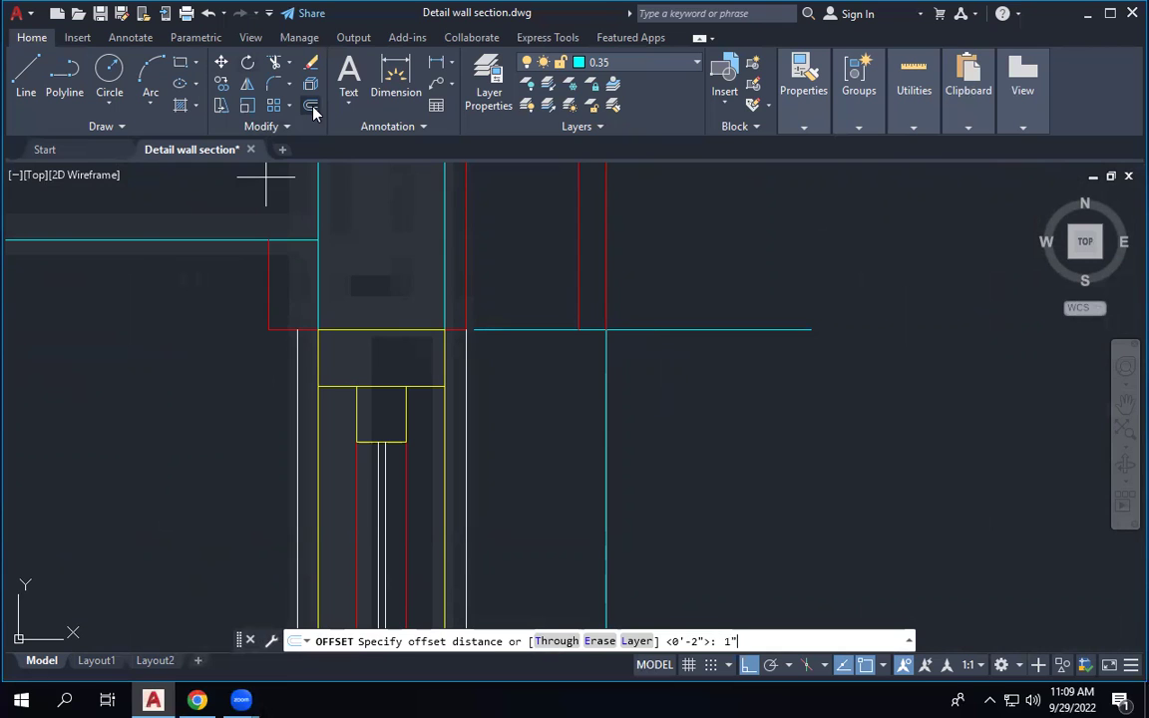
pyautogui.press('Return')
pyautogui.click(522, 329)
pyautogui.click(524, 306)
pyautogui.rightClick(529, 296)
pyautogui.click(547, 301)
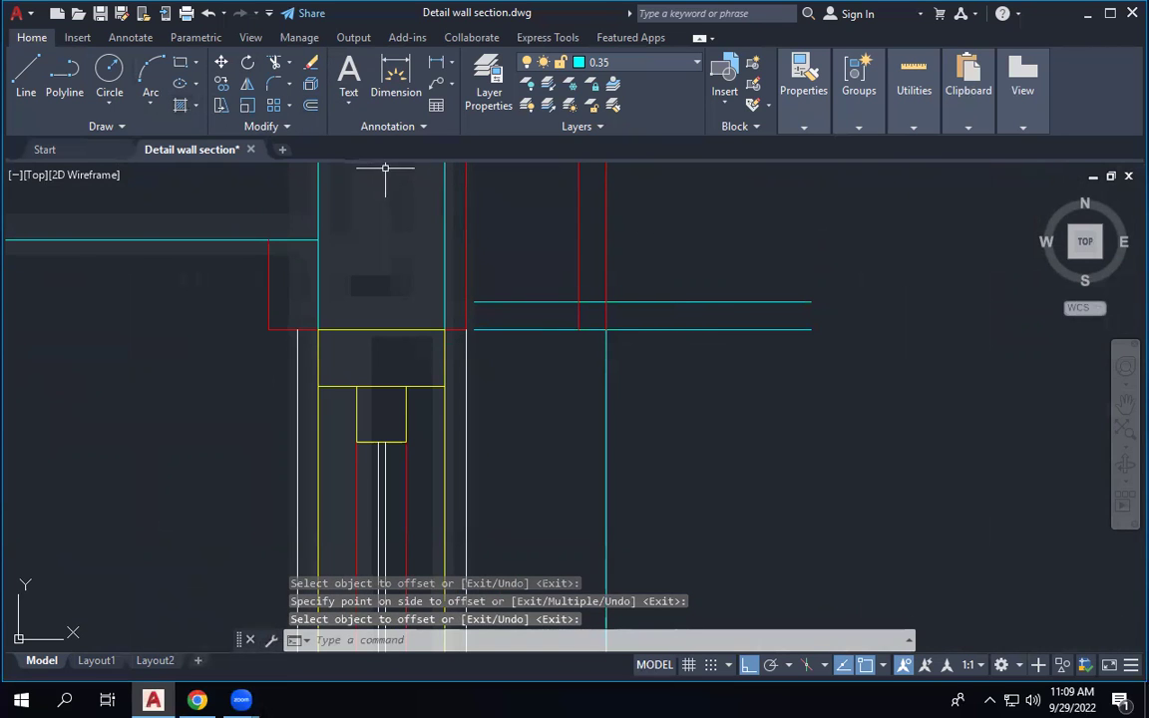
# Match the two horizontal head lines to the properties of the red vertical interior finish line above them.
pyautogui.write('MATERIALASSIGN')
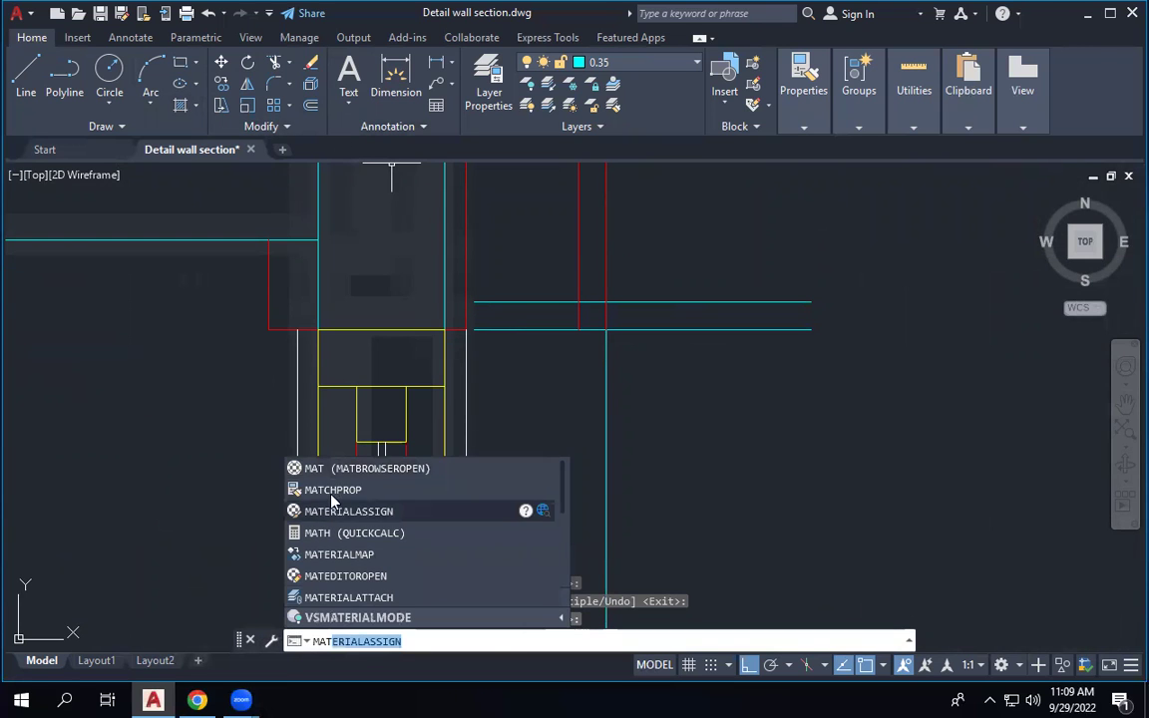
pyautogui.click(332, 492)
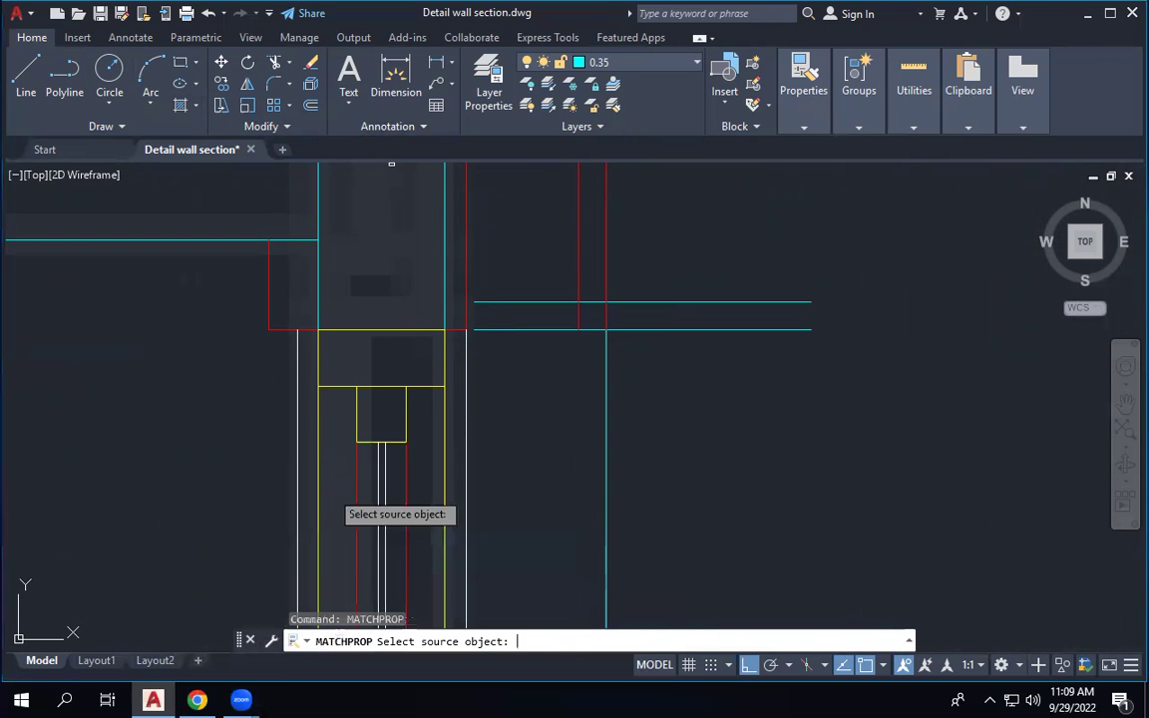
pyautogui.click(580, 286)
pyautogui.click(538, 341)
pyautogui.click(434, 240)
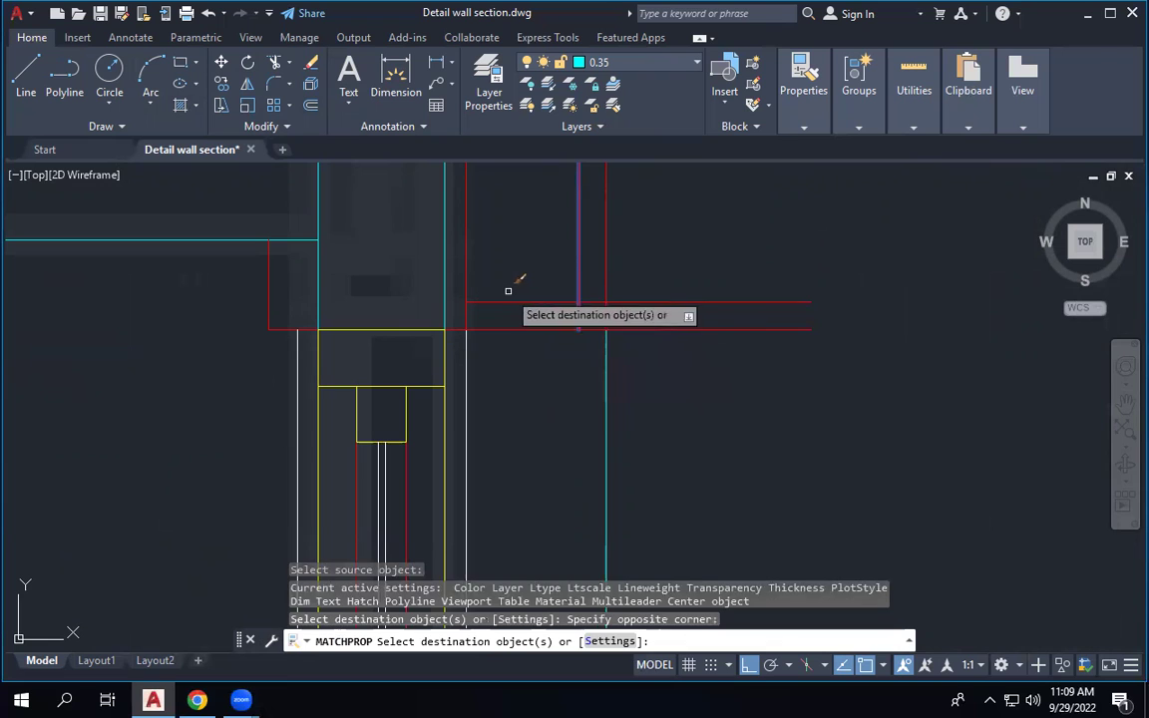
pyautogui.press('Escape')
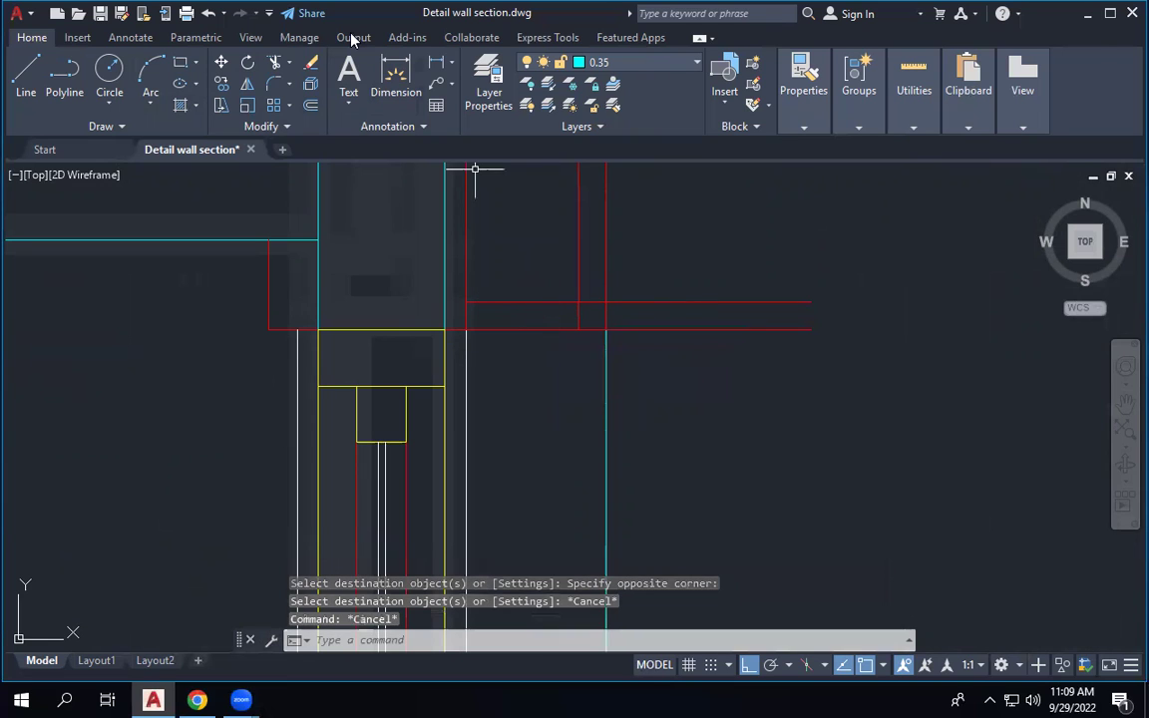
# Trim the offset head line between the vertical finish lines and the inner vertical line below it to form the finish corner.
pyautogui.click(275, 61)
pyautogui.click(596, 300)
pyautogui.click(579, 317)
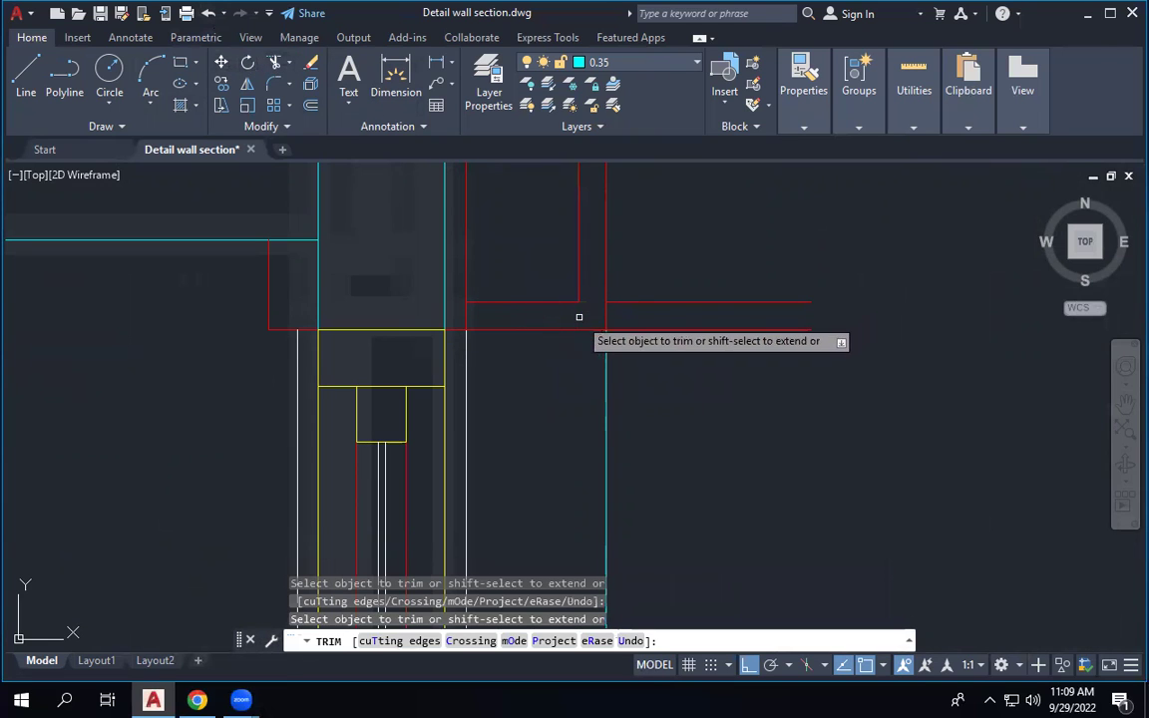
pyautogui.press('Escape')
# Shorten the lower head line to the room-side vertical finish line and erase the leftover upper segment beyond it.
pyautogui.click(781, 350)
pyautogui.click(732, 248)
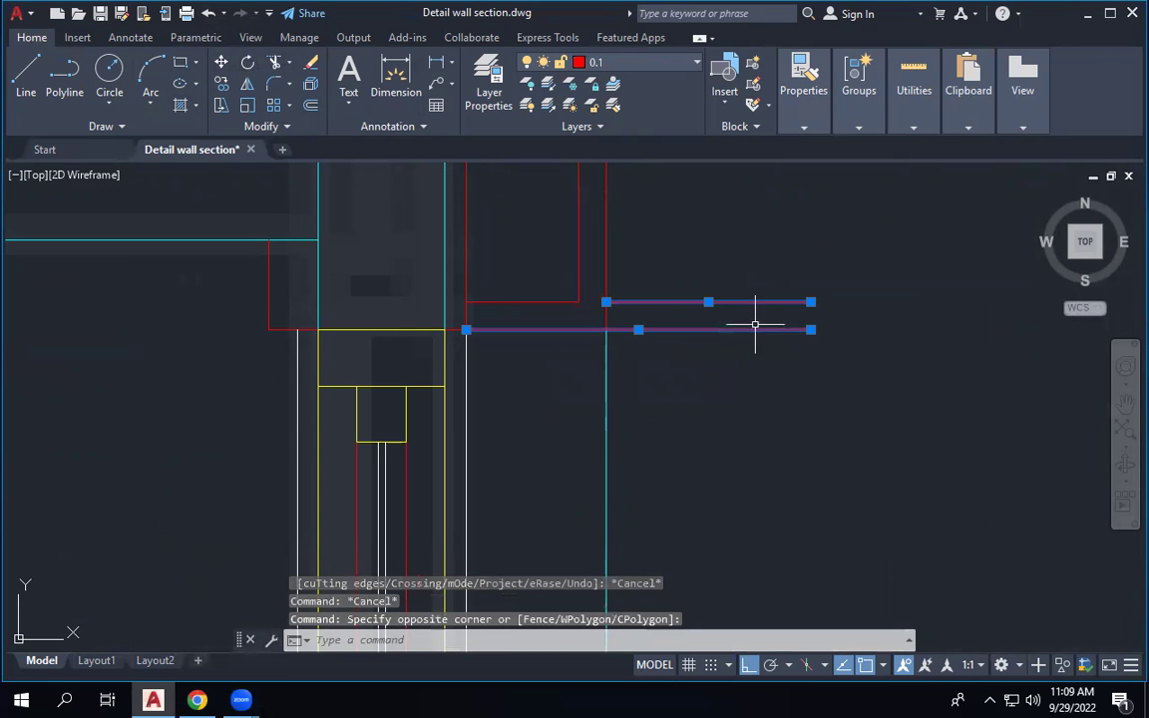
pyautogui.press('Escape')
pyautogui.click(809, 330)
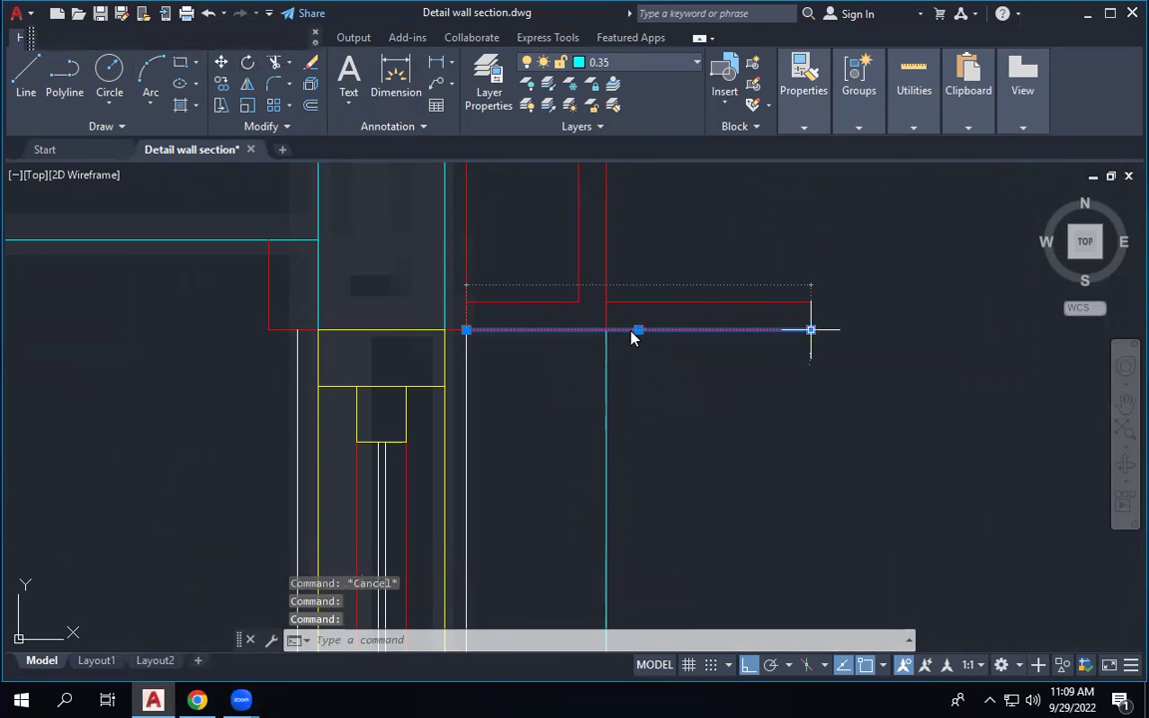
pyautogui.click(811, 330)
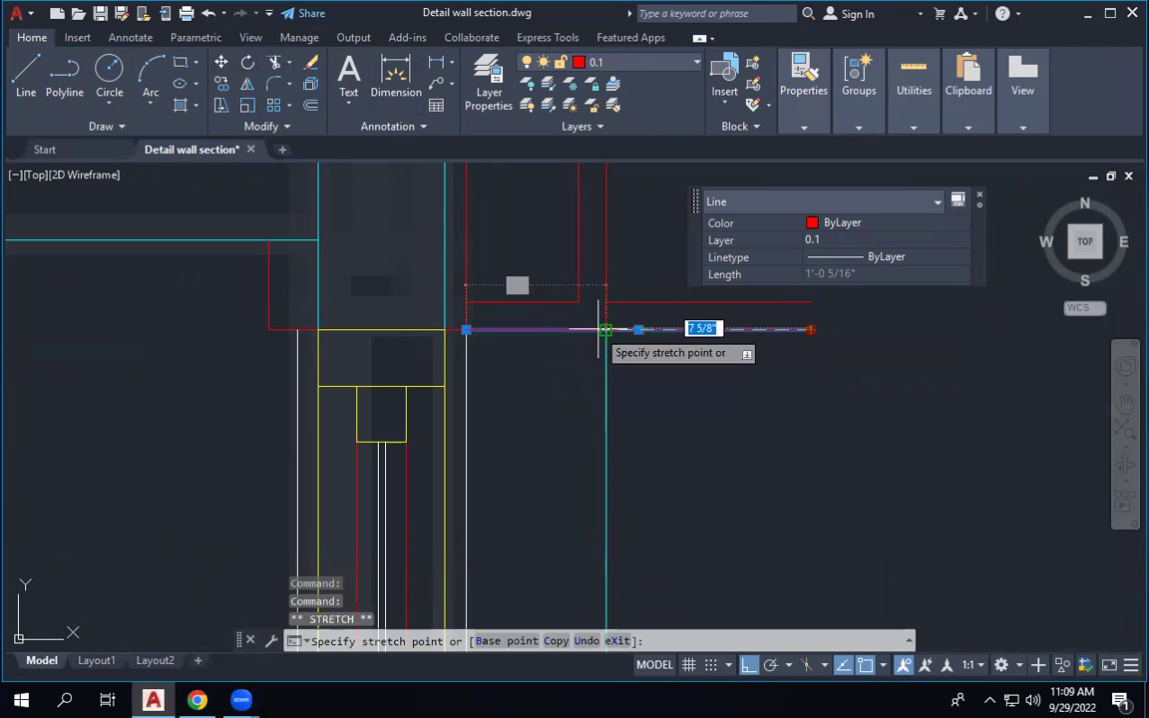
pyautogui.click(606, 329)
pyautogui.press('Escape')
pyautogui.press('Escape')
pyautogui.click(708, 301)
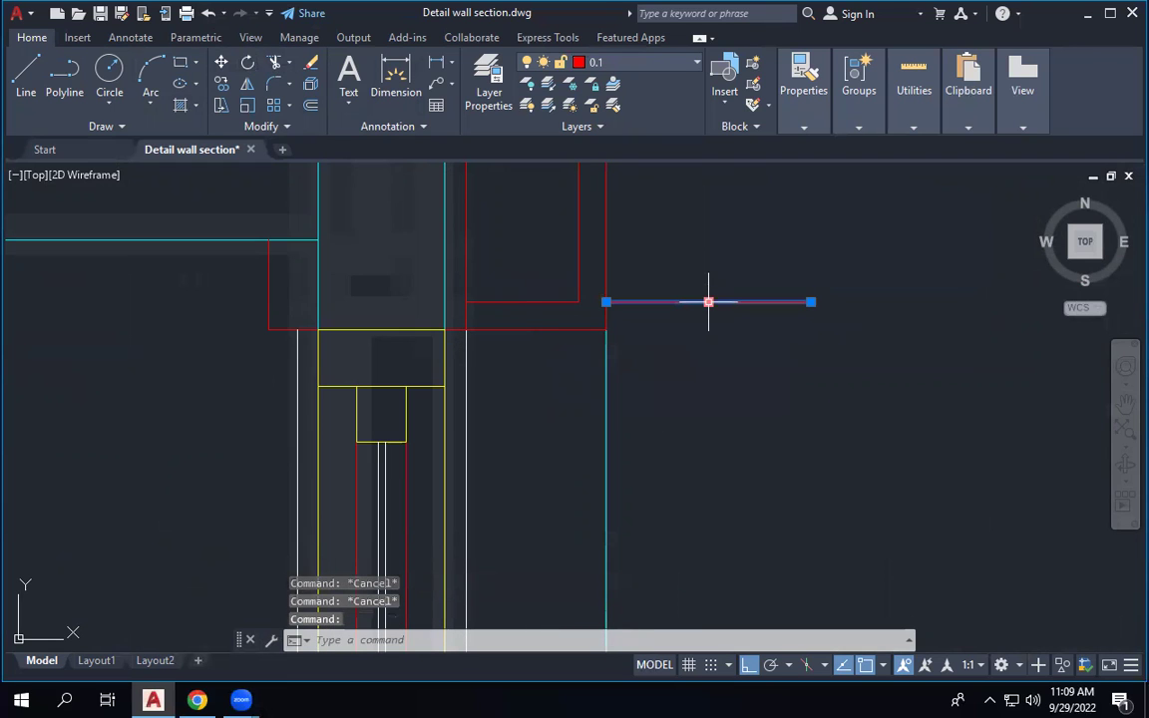
pyautogui.press('Delete')
# Shorten the inner vertical finish line below the window sill so it ends at the crossed plate's upper room-side corner.
pyautogui.scroll(-4, 725, 280)
pyautogui.scroll(3, 718, 431)
pyautogui.scroll(3, 698, 349)
pyautogui.click(667, 379)
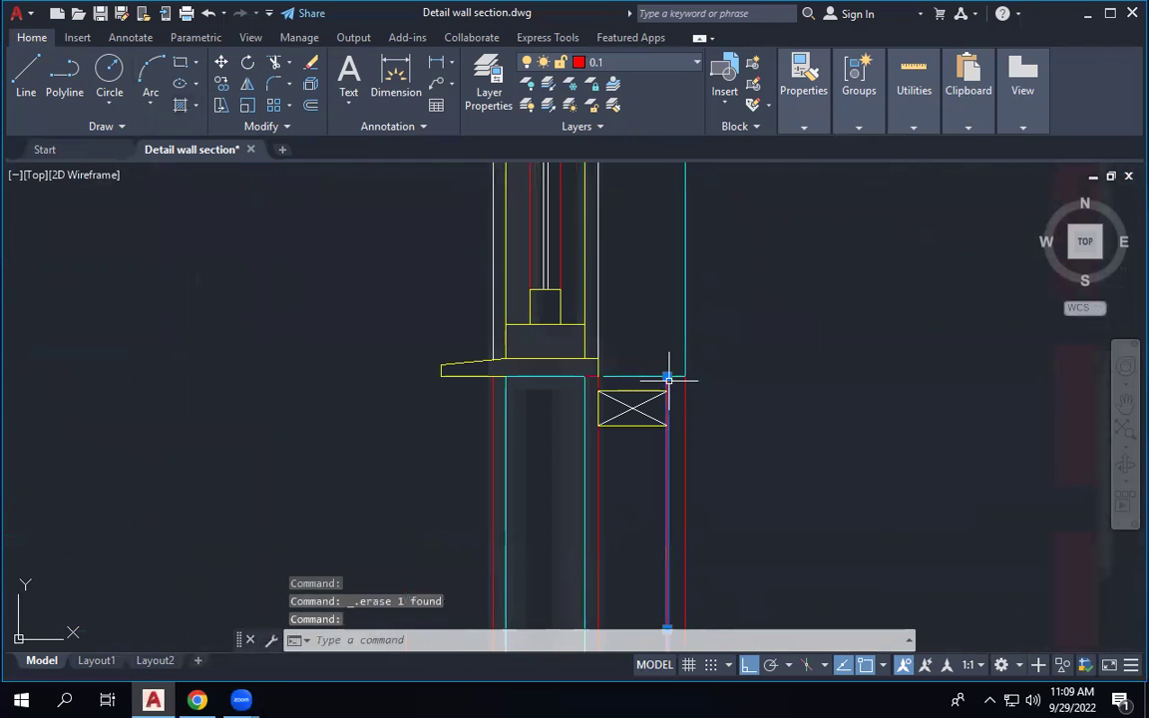
pyautogui.click(667, 376)
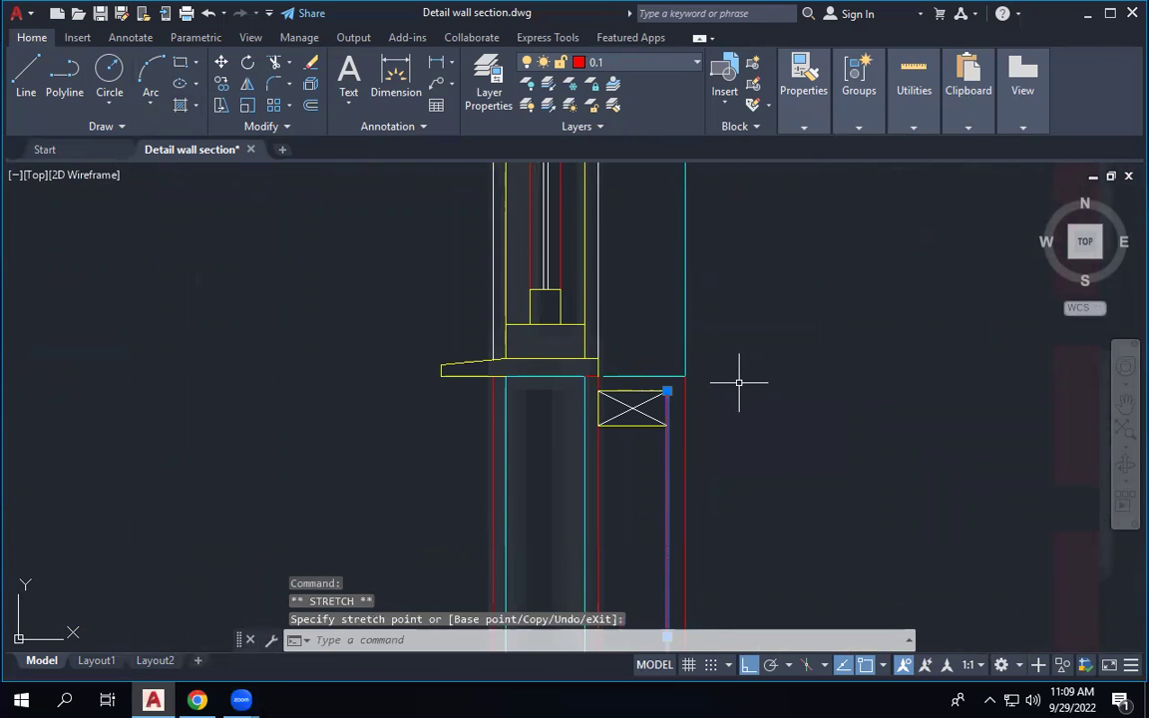
pyautogui.press('Escape')
pyautogui.press('Escape')
# Copy the crossed plate from below the sill straight up to sit on the finish line above the window head.
pyautogui.scroll(3, 659, 423)
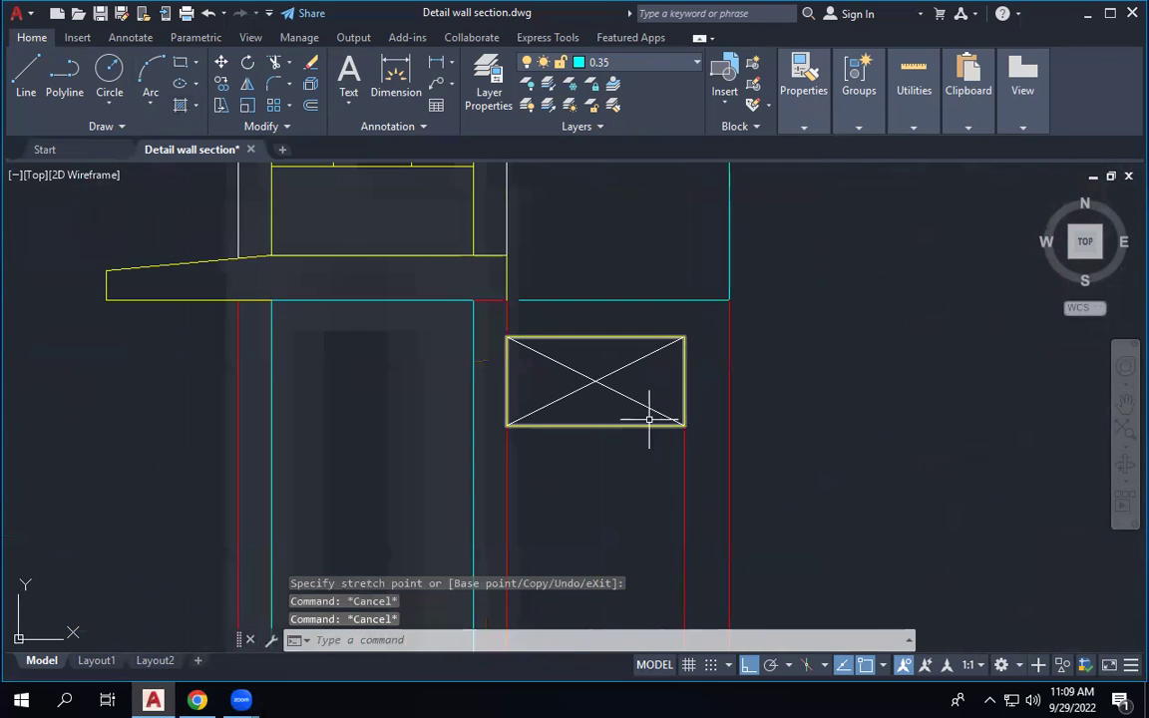
pyautogui.scroll(-2, 513, 403)
pyautogui.click(507, 396)
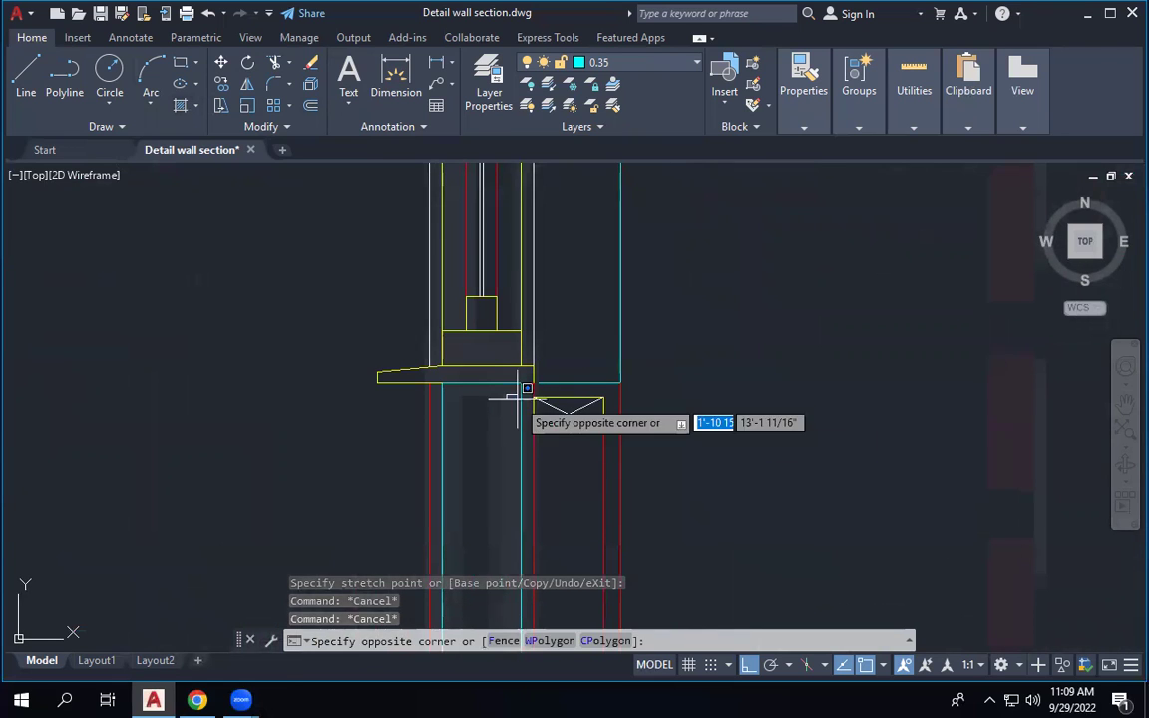
pyautogui.click(629, 427)
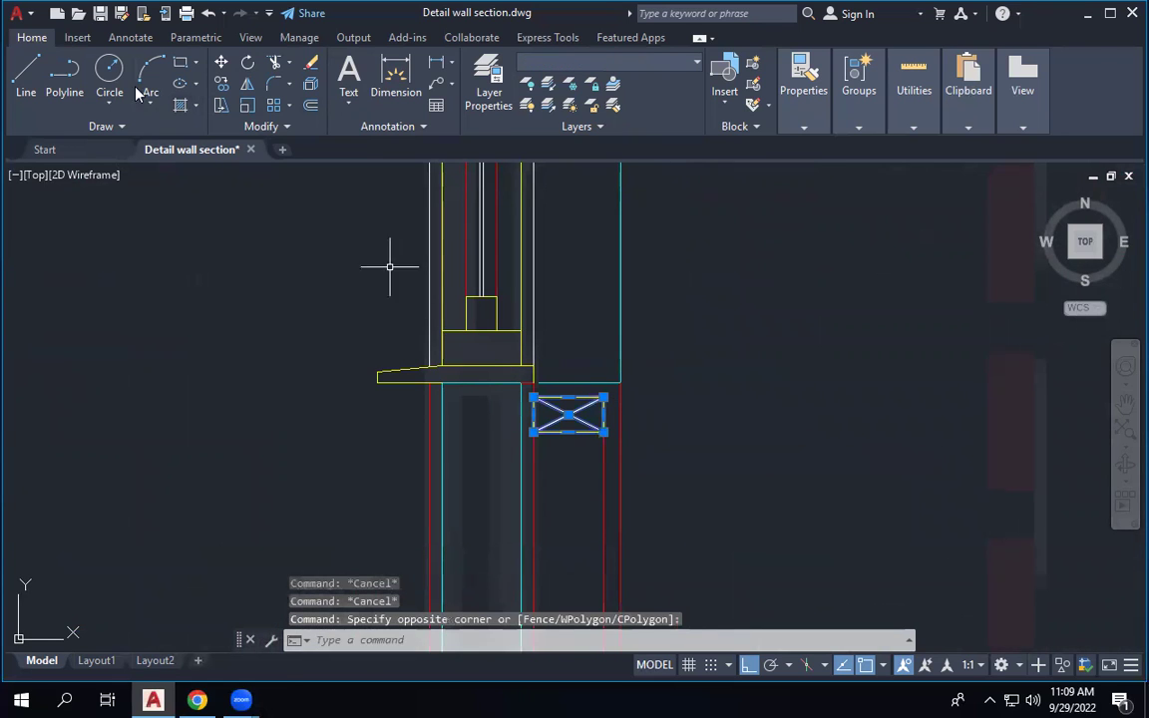
pyautogui.click(221, 84)
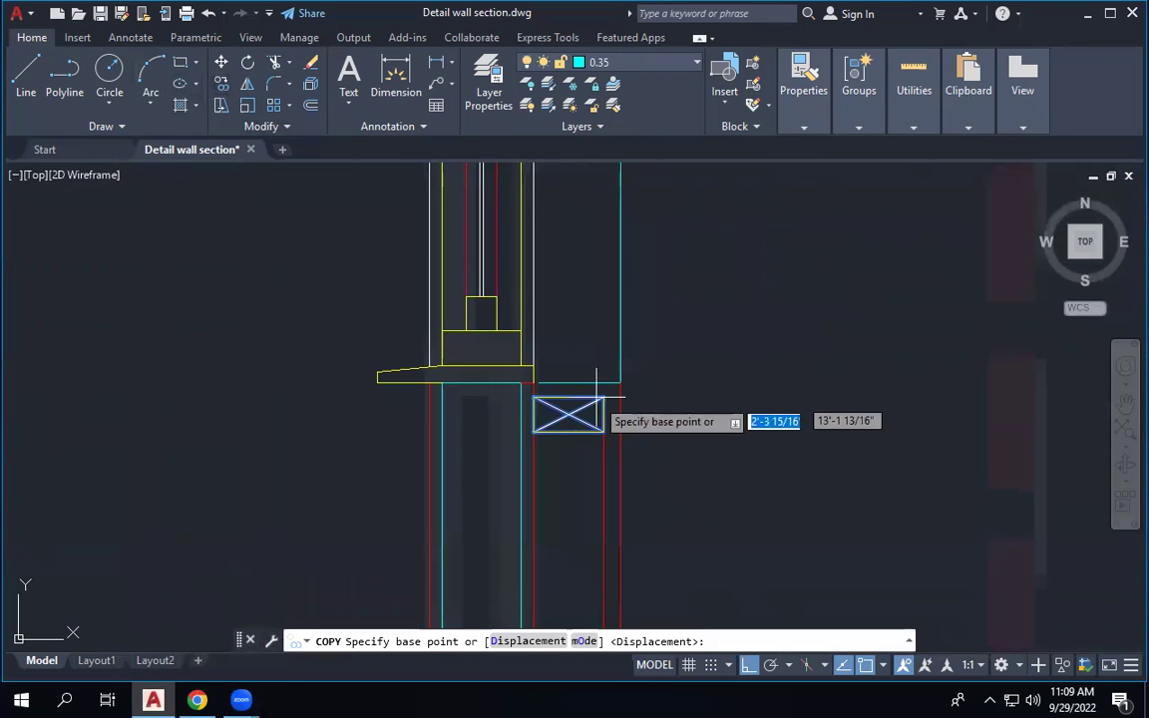
pyautogui.click(539, 435)
pyautogui.scroll(-3, 528, 239)
pyautogui.scroll(3, 535, 193)
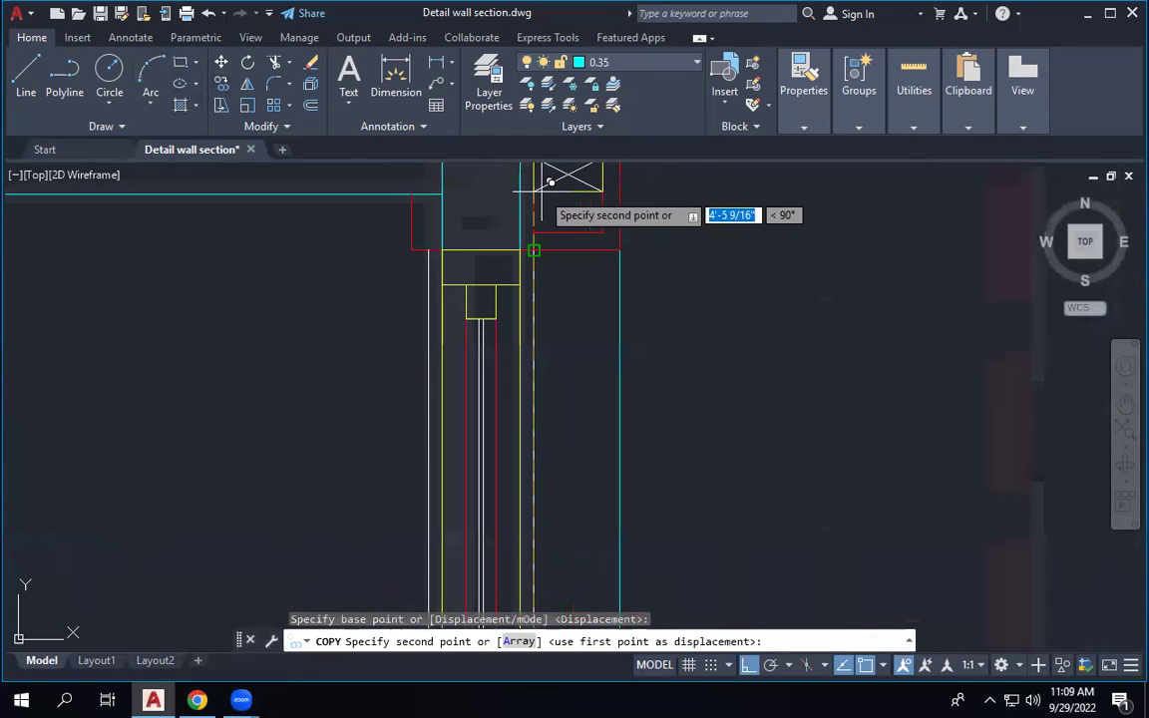
pyautogui.click(535, 230)
pyautogui.press('Escape')
pyautogui.press('Escape')
pyautogui.scroll(-3, 547, 328)
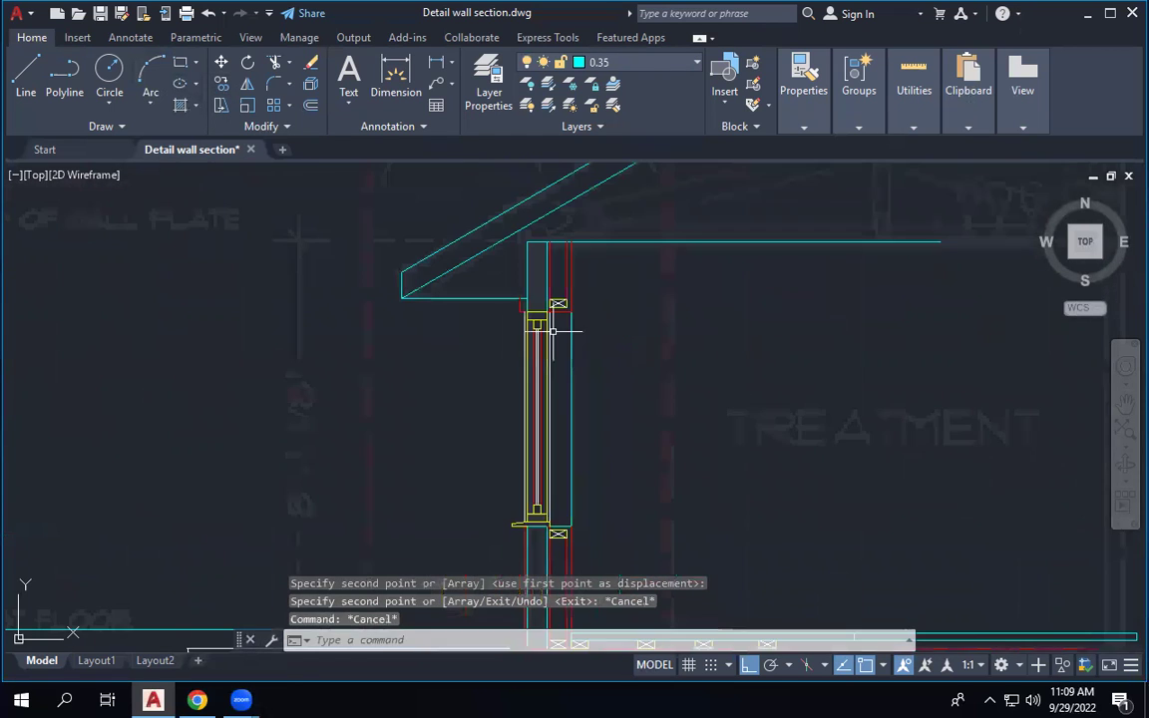
# Copy the crossed plate above the window head straight up to the horizontal line at the top of the wall.
pyautogui.scroll(4, 554, 260)
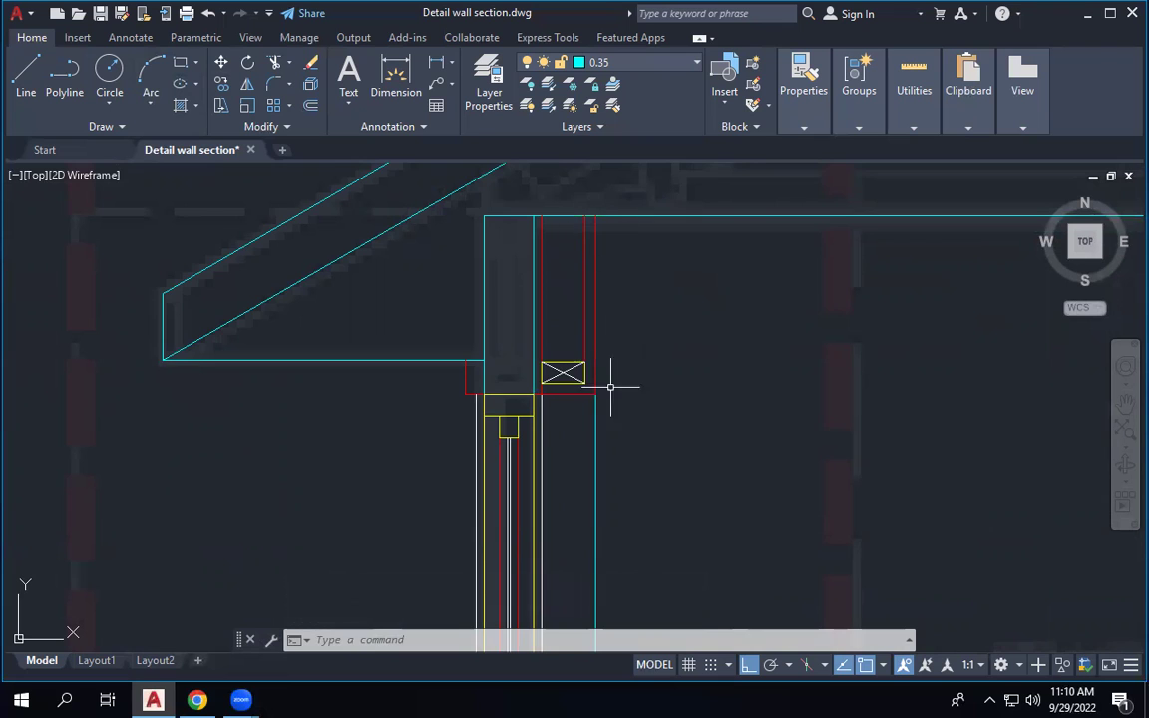
pyautogui.scroll(-2, 524, 207)
pyautogui.scroll(3, 518, 279)
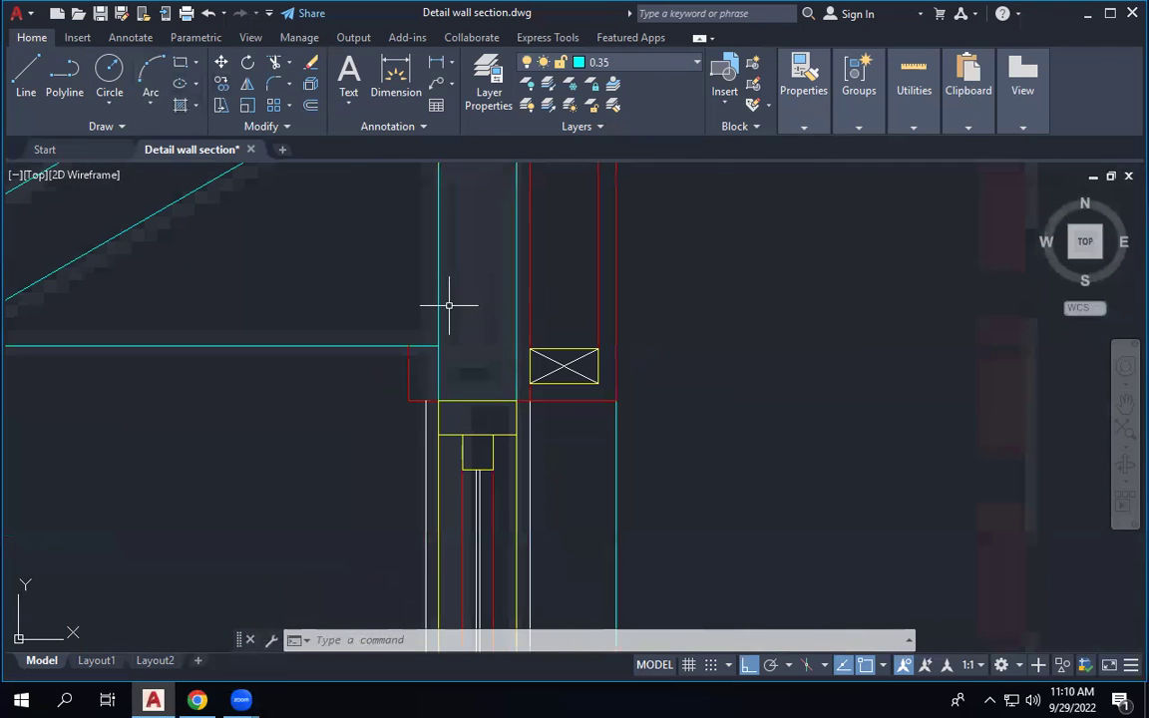
pyautogui.click(470, 304)
pyautogui.click(603, 389)
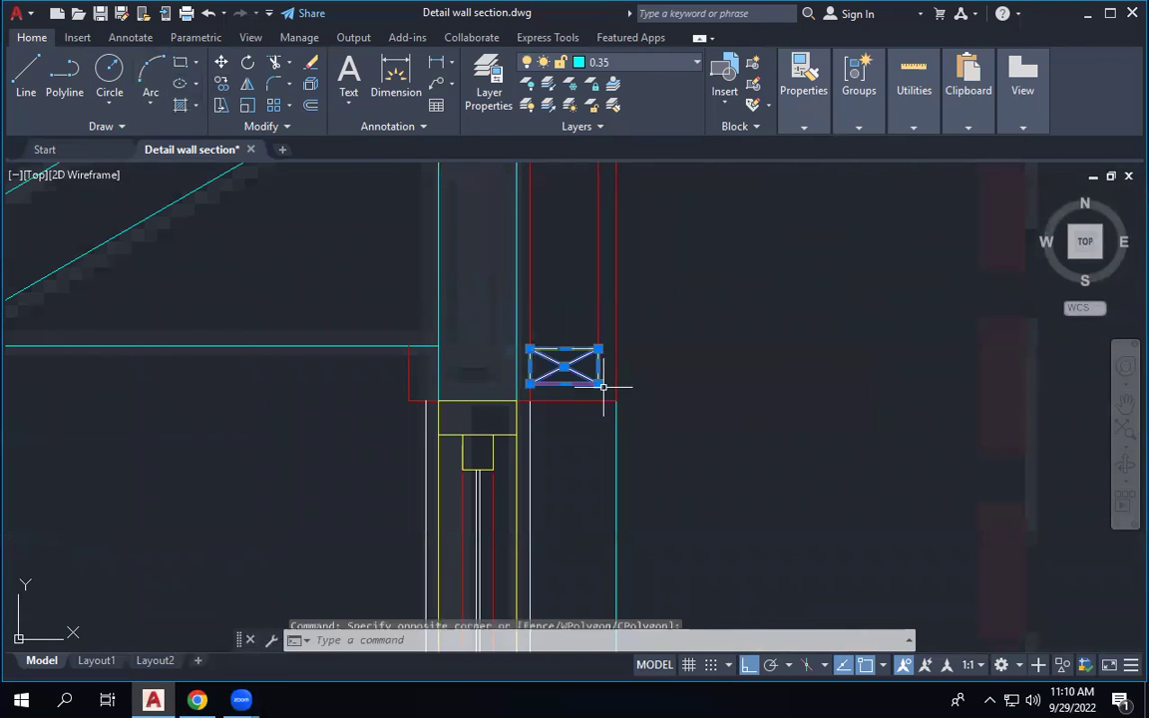
pyautogui.click(222, 85)
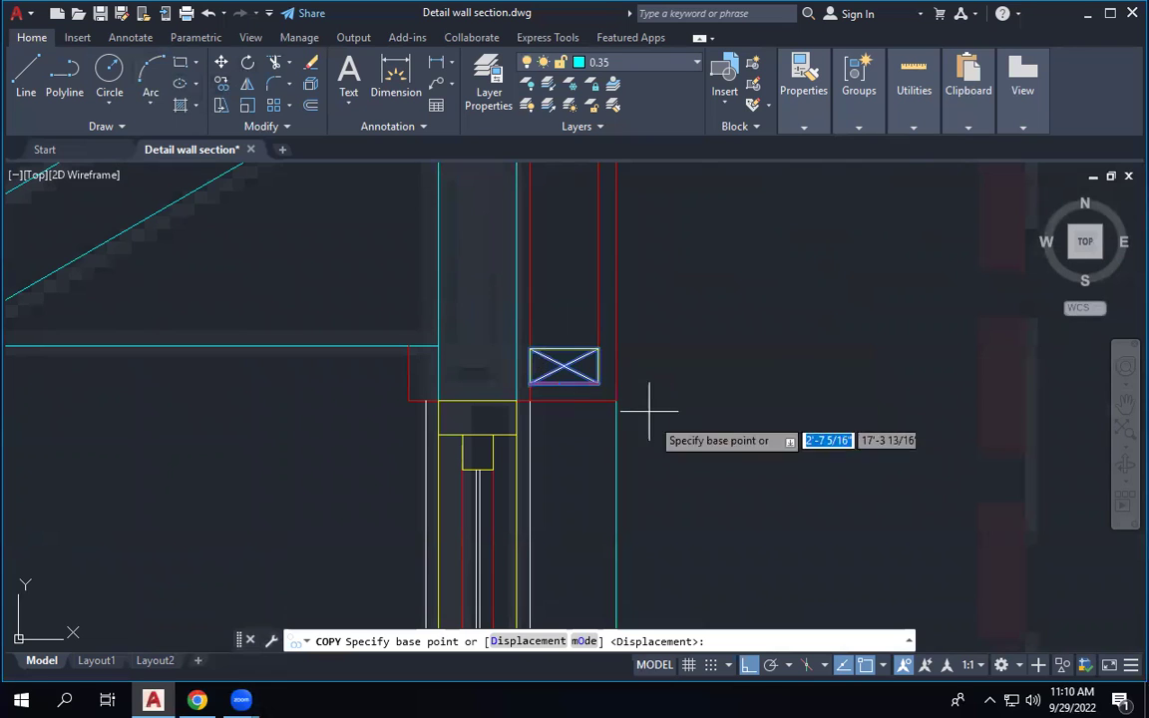
pyautogui.click(529, 349)
pyautogui.scroll(-2, 539, 339)
pyautogui.scroll(1, 544, 319)
pyautogui.click(539, 304)
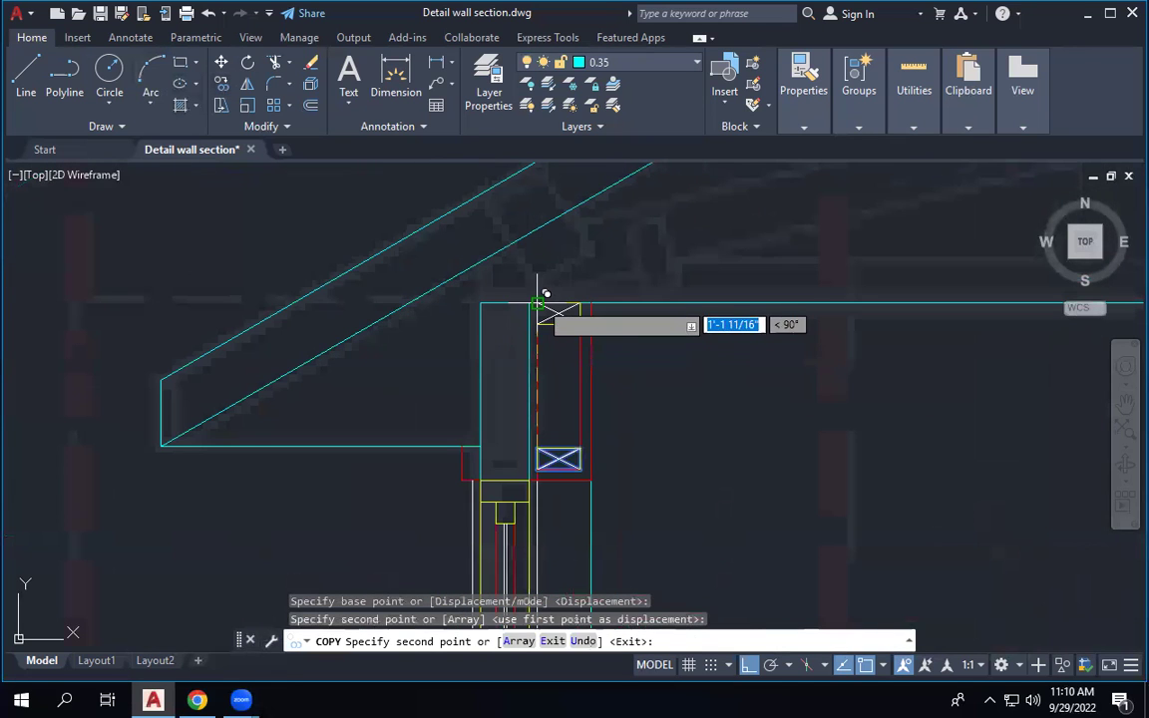
pyautogui.press('Escape')
# Assign the room-side vertical line across the window opening to layer 0.0.
pyautogui.scroll(-3, 577, 223)
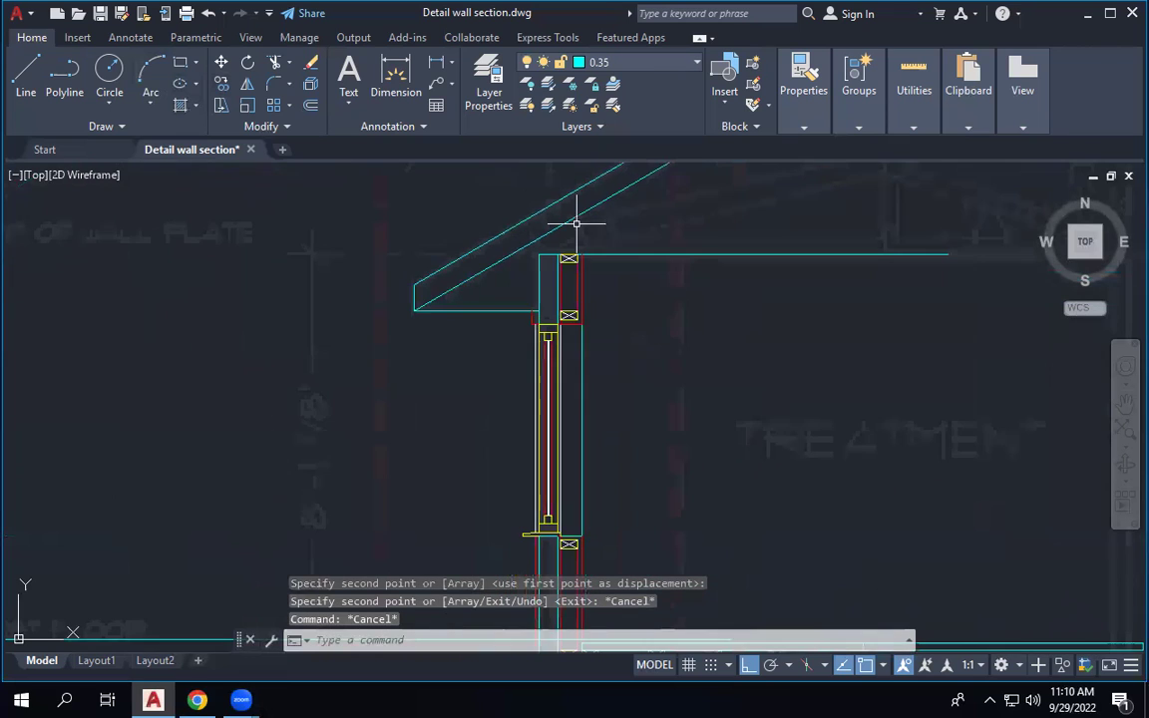
pyautogui.scroll(-2, 579, 224)
pyautogui.scroll(2, 596, 284)
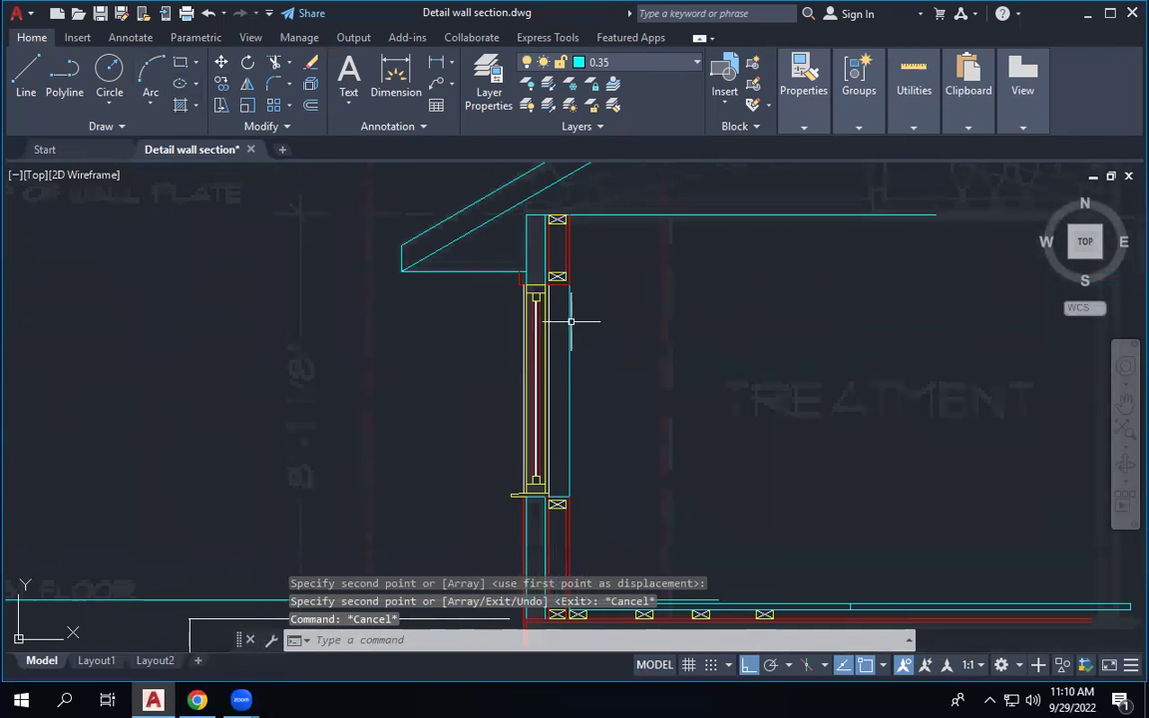
pyautogui.click(570, 321)
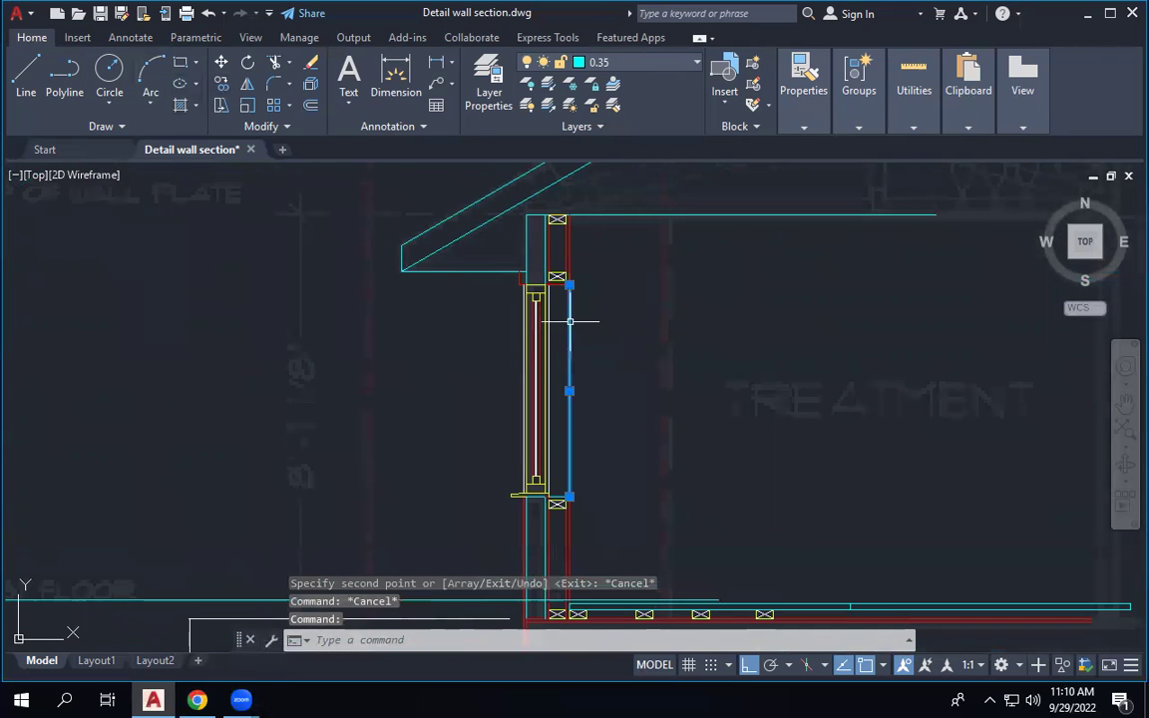
pyautogui.click(667, 66)
pyautogui.click(654, 103)
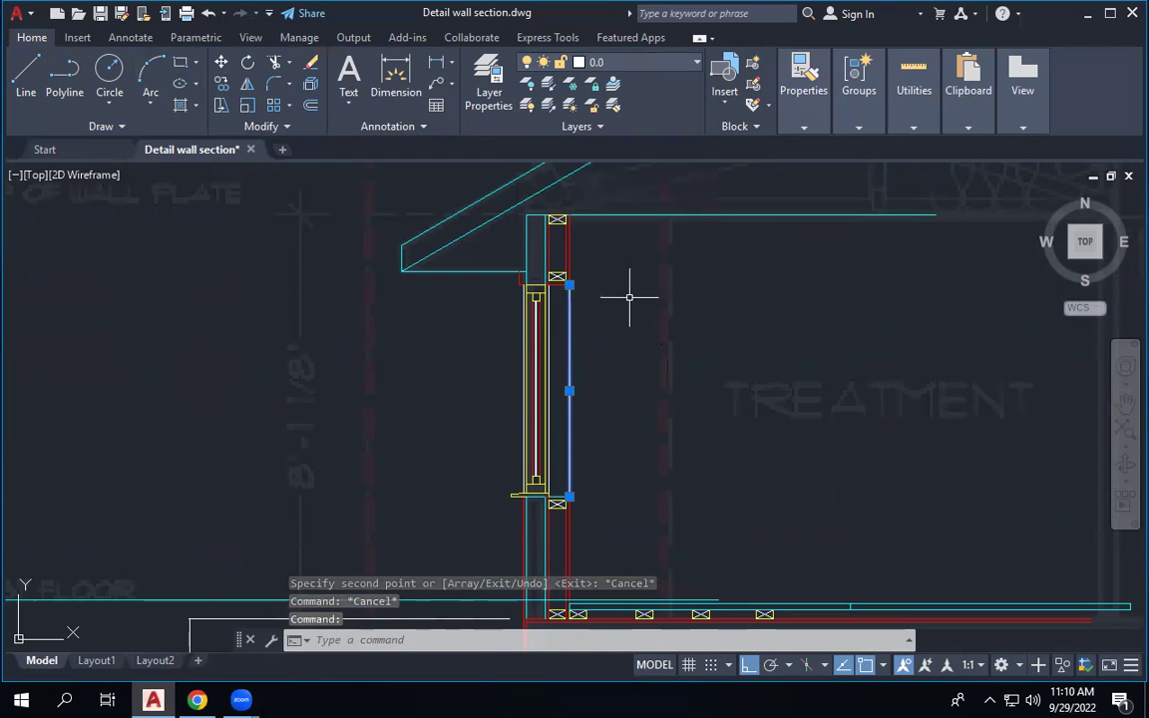
pyautogui.scroll(3, 629, 297)
pyautogui.press('Escape')
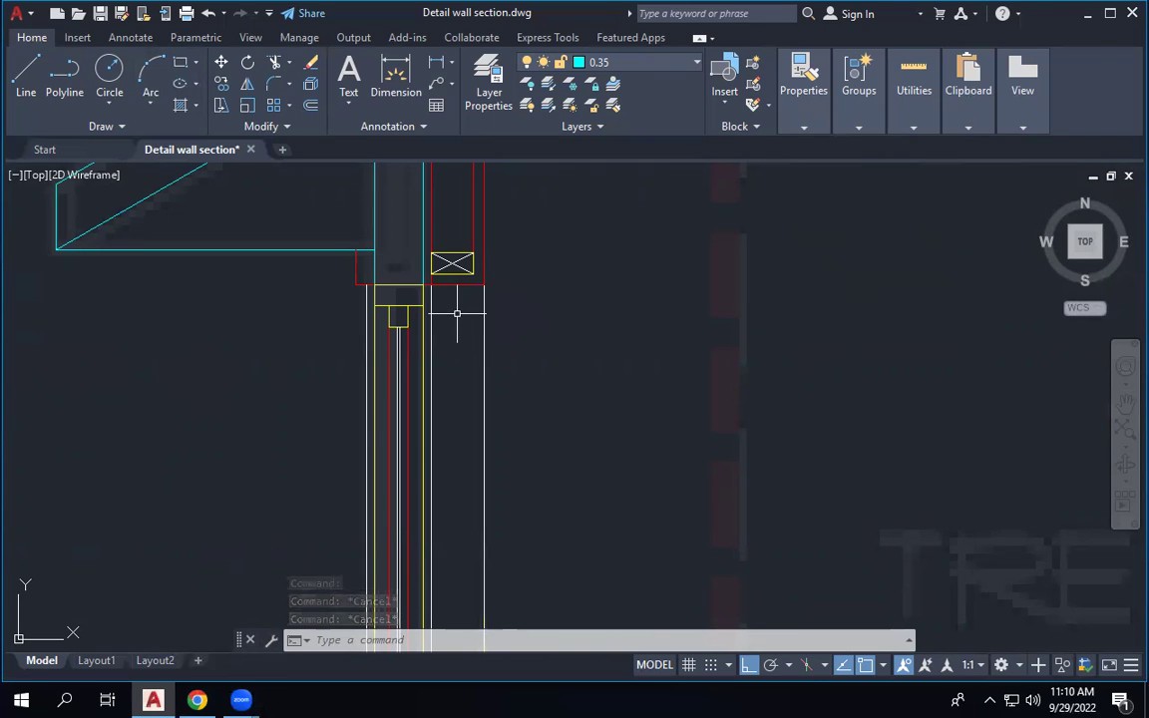
pyautogui.scroll(-4, 469, 279)
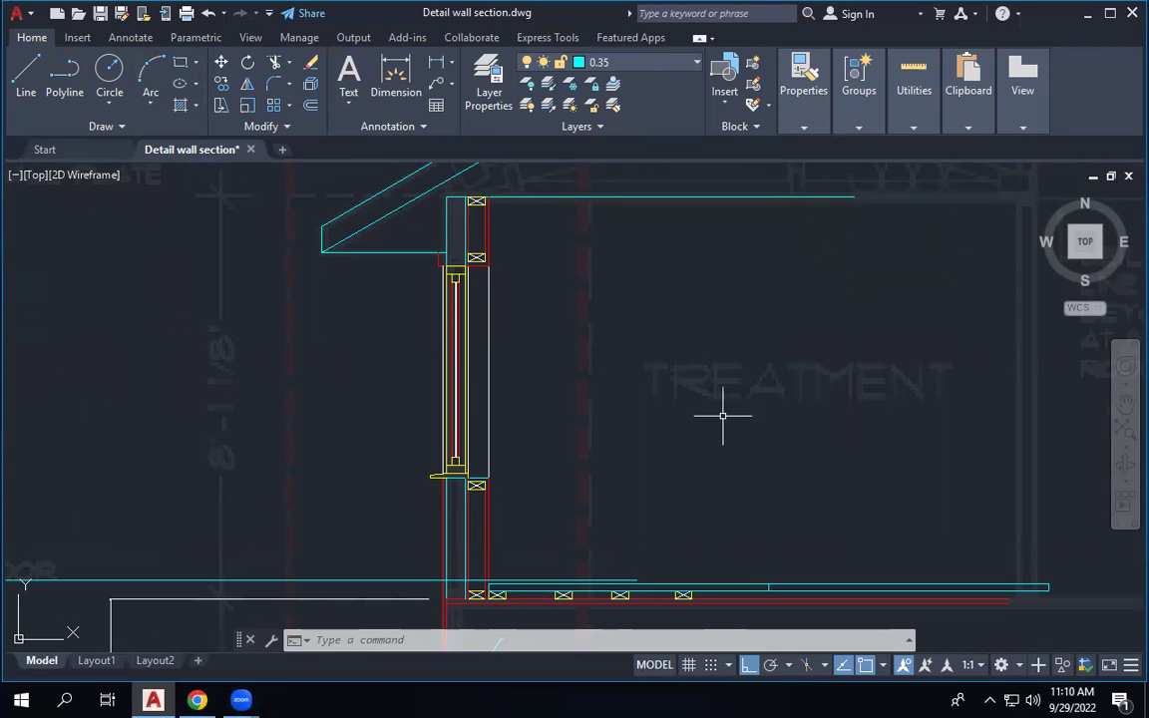
pyautogui.scroll(4, 439, 507)
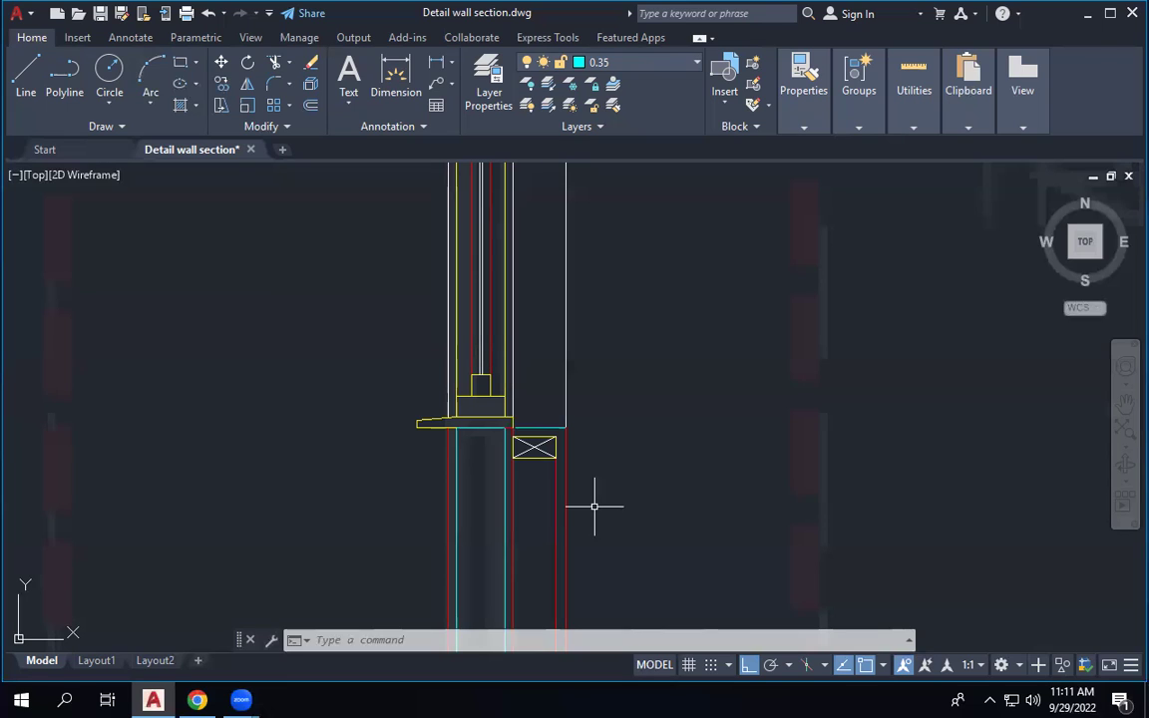
pyautogui.click(565, 404)
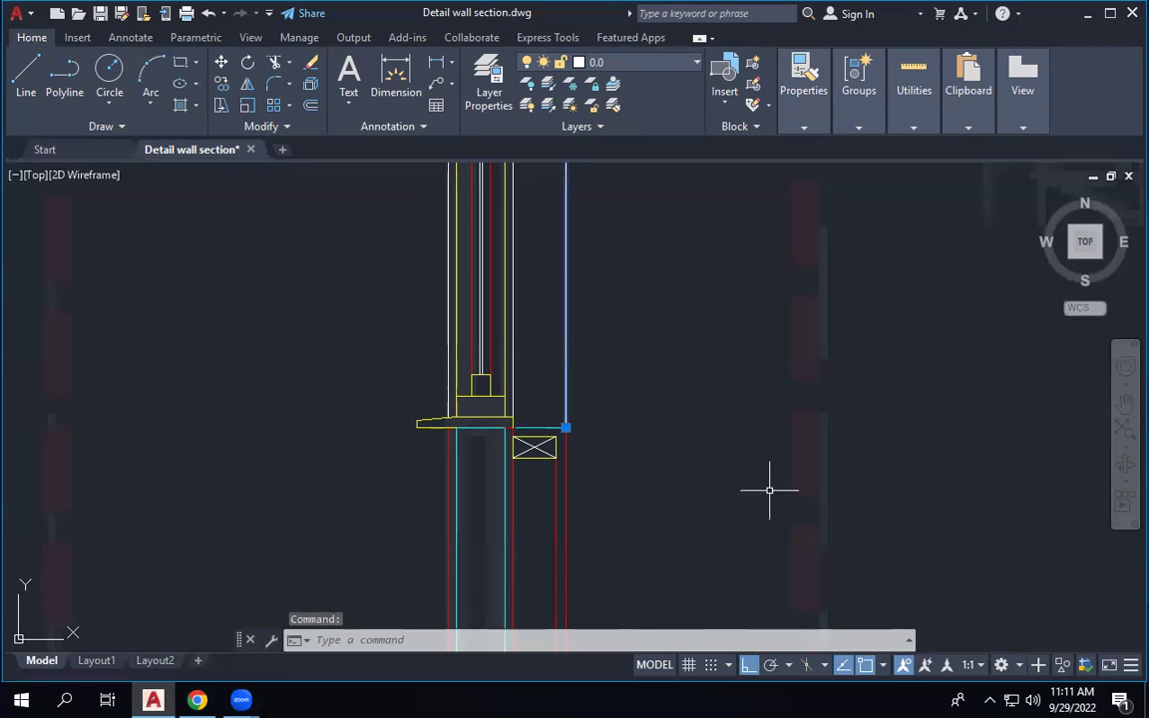
pyautogui.press('Escape')
pyautogui.press('Escape')
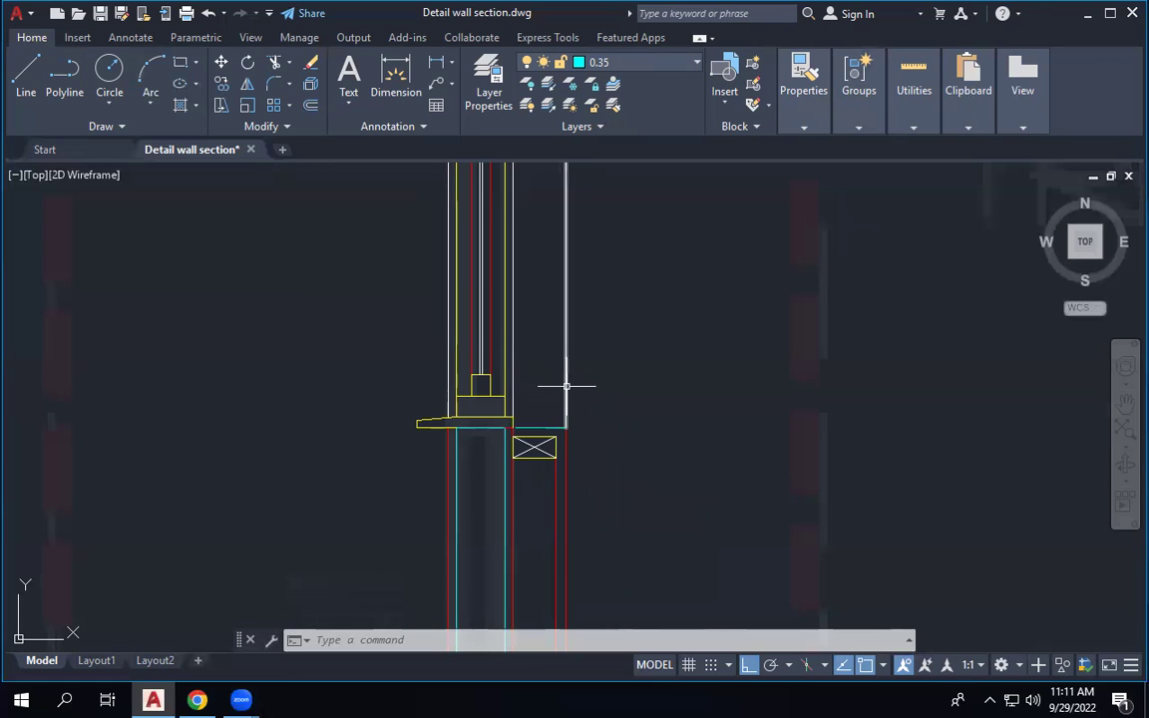
# Assign the short horizontal line above the crossed plate below the window sill to layer 0.1.
pyautogui.click(548, 427)
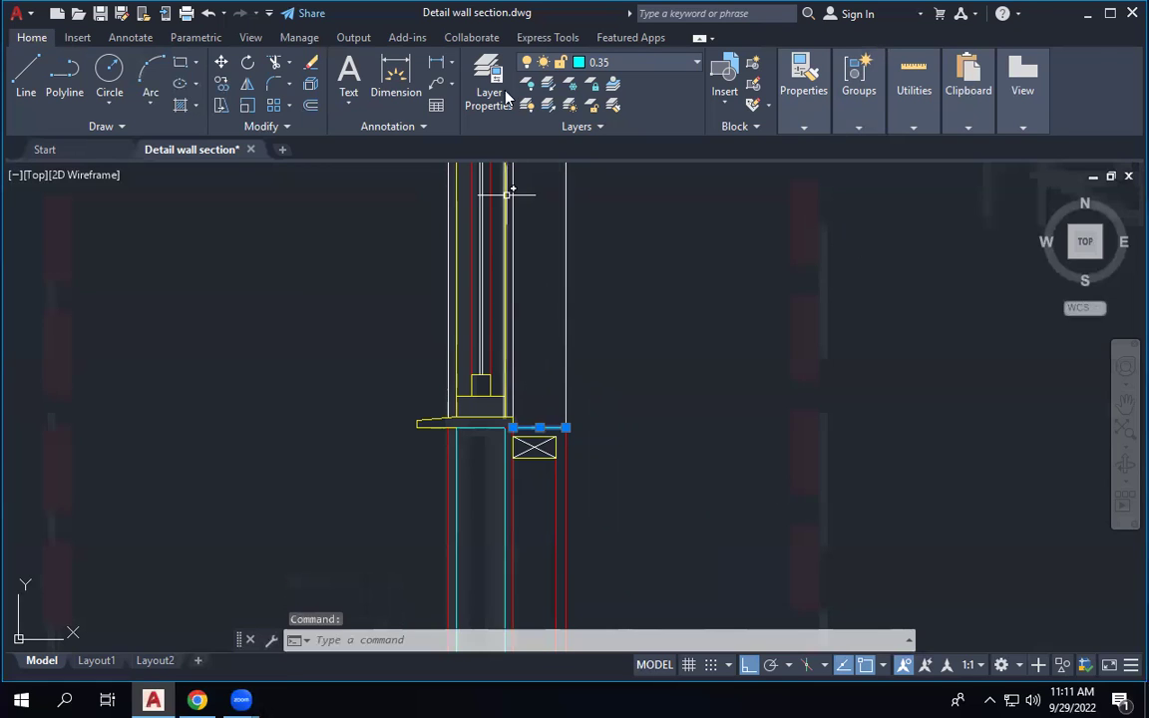
pyautogui.click(619, 72)
pyautogui.click(604, 123)
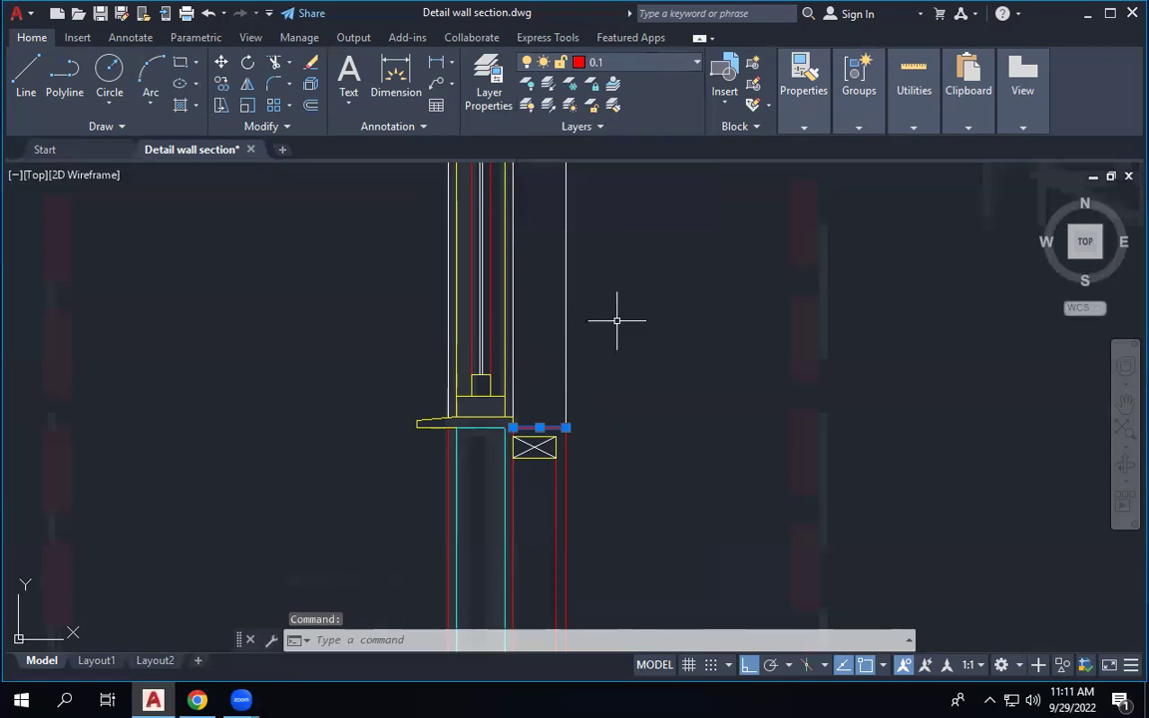
pyautogui.press('Escape')
pyautogui.press('Escape')
pyautogui.scroll(-5, 608, 447)
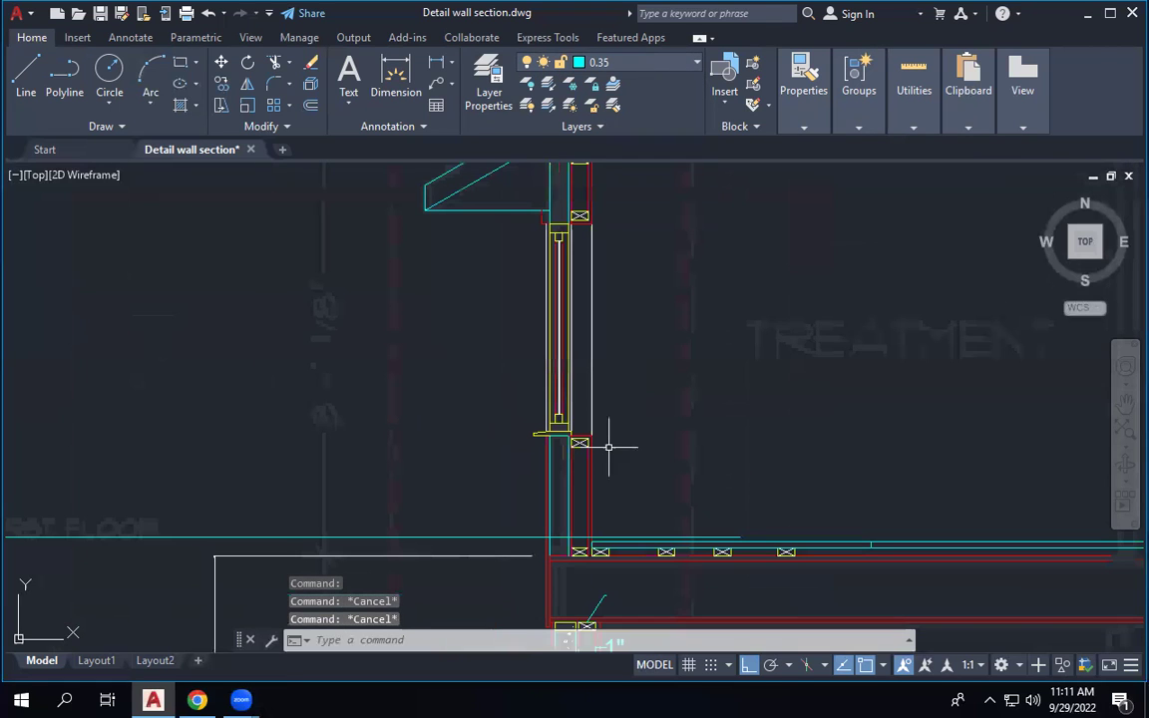
pyautogui.moveTo(610, 256); pyautogui.dragTo(583, 308, button='middle')
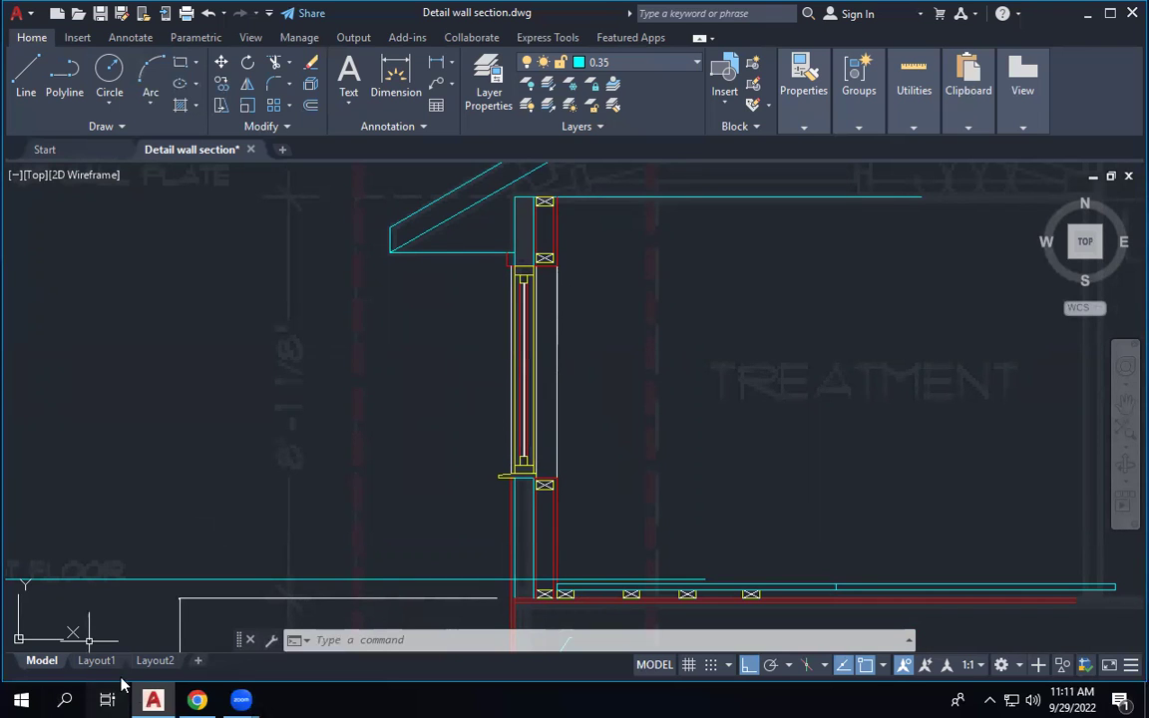
# Switch to Chrome, open Canvas from the myOKState portal and go to the DHM-3343 course.
pyautogui.click(197, 699)
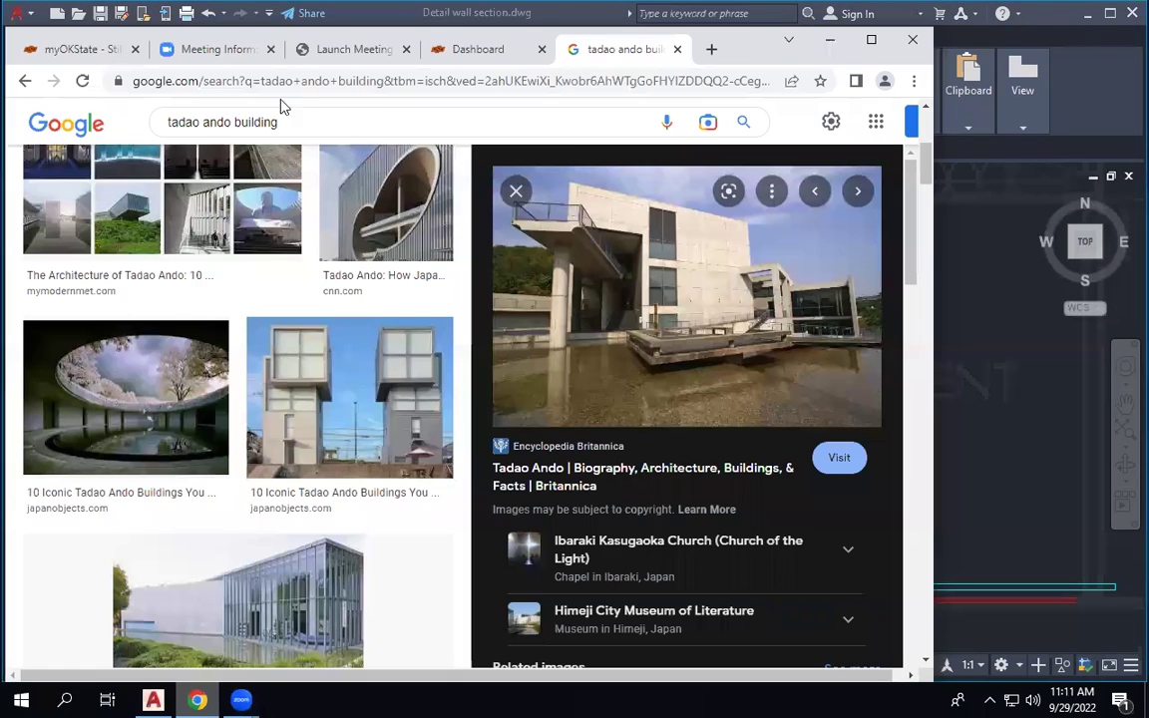
pyautogui.click(106, 56)
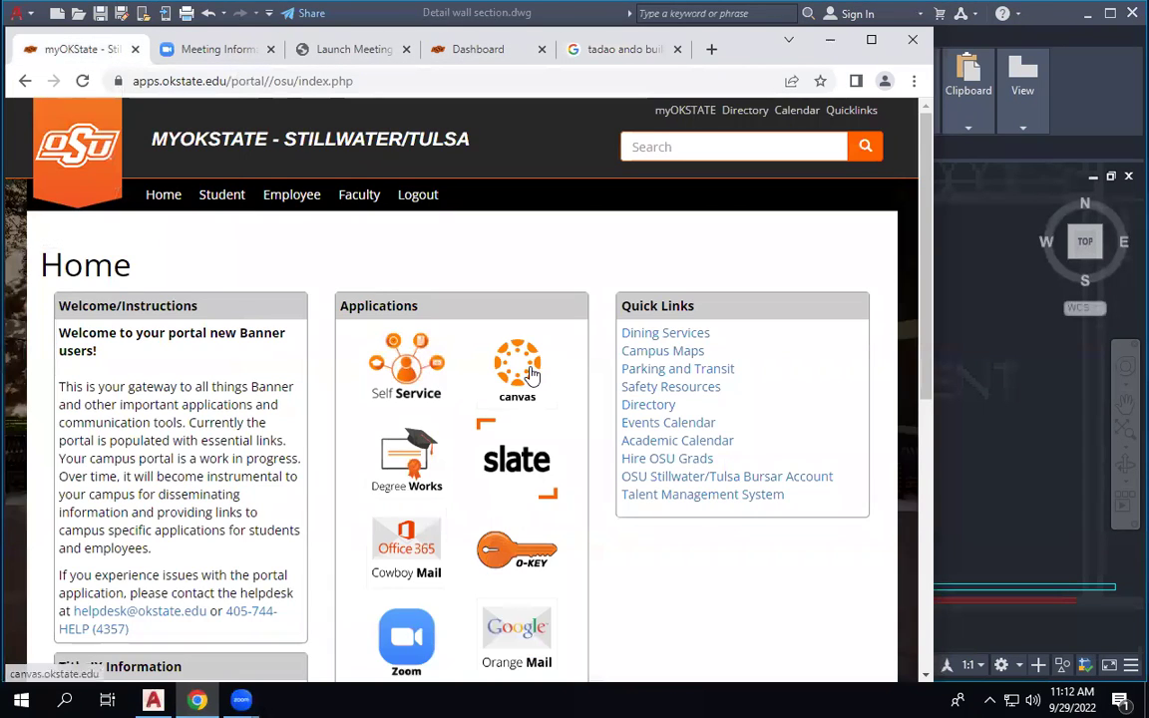
pyautogui.click(531, 369)
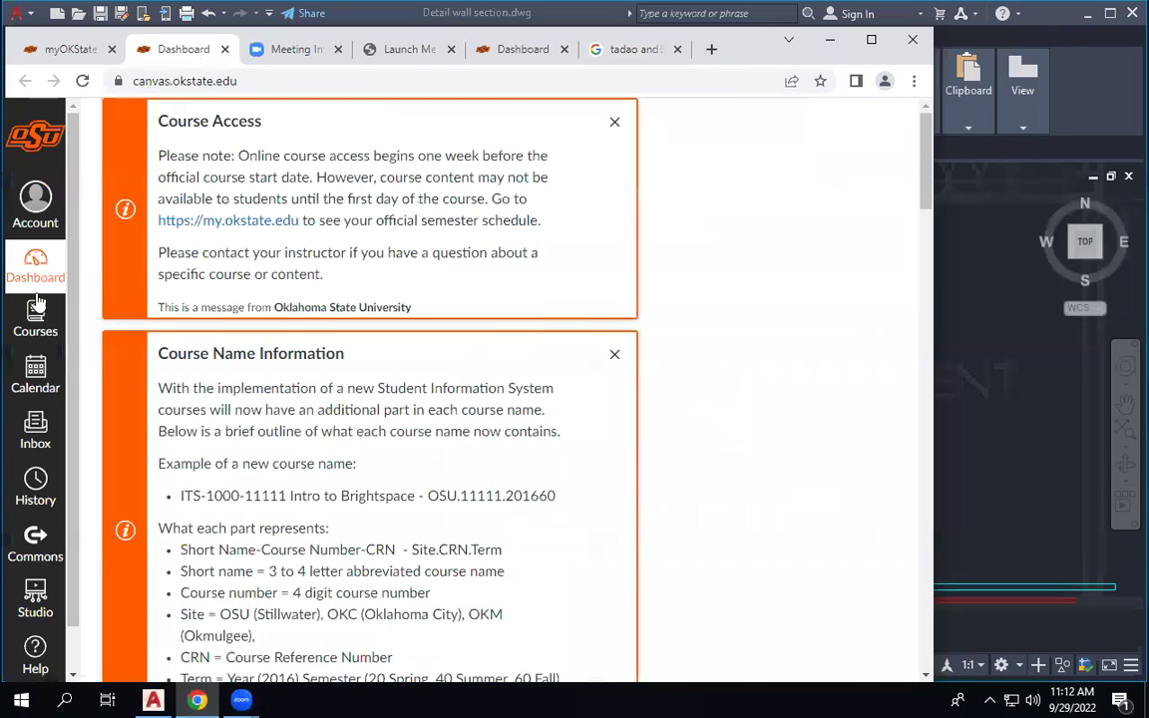
pyautogui.click(36, 320)
pyautogui.click(150, 226)
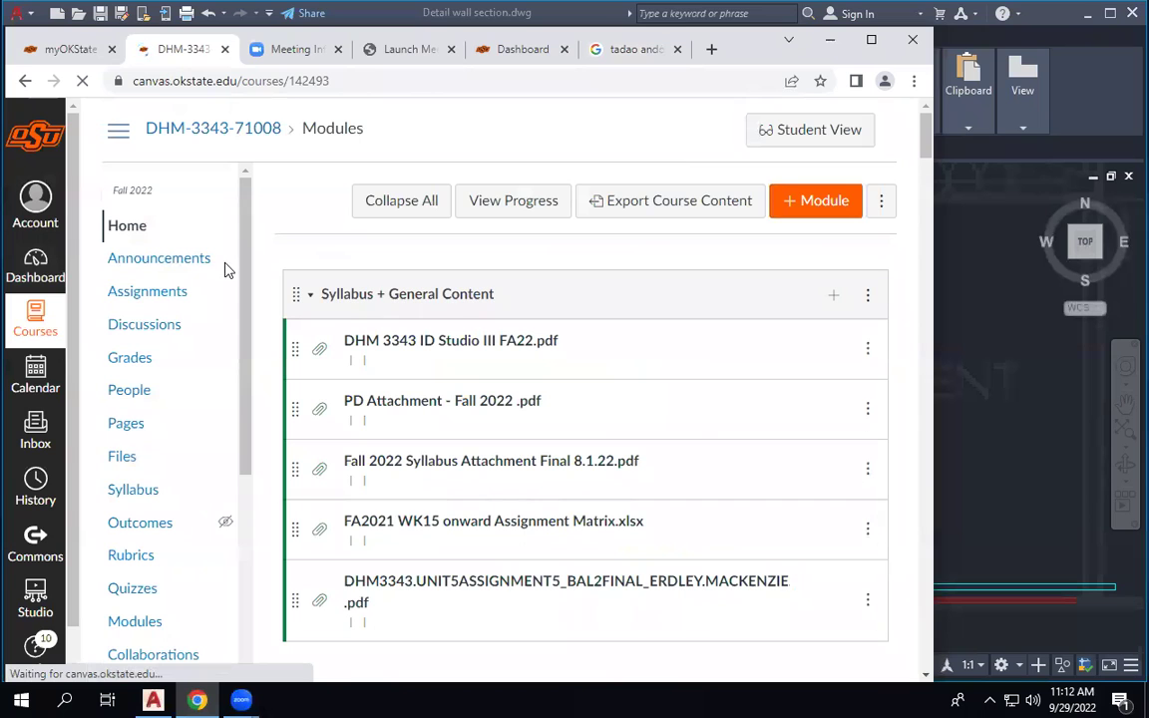
# Find Sample Title Block.pdf in the weekly course modules and open its preview.
pyautogui.scroll(-7, 459, 489)
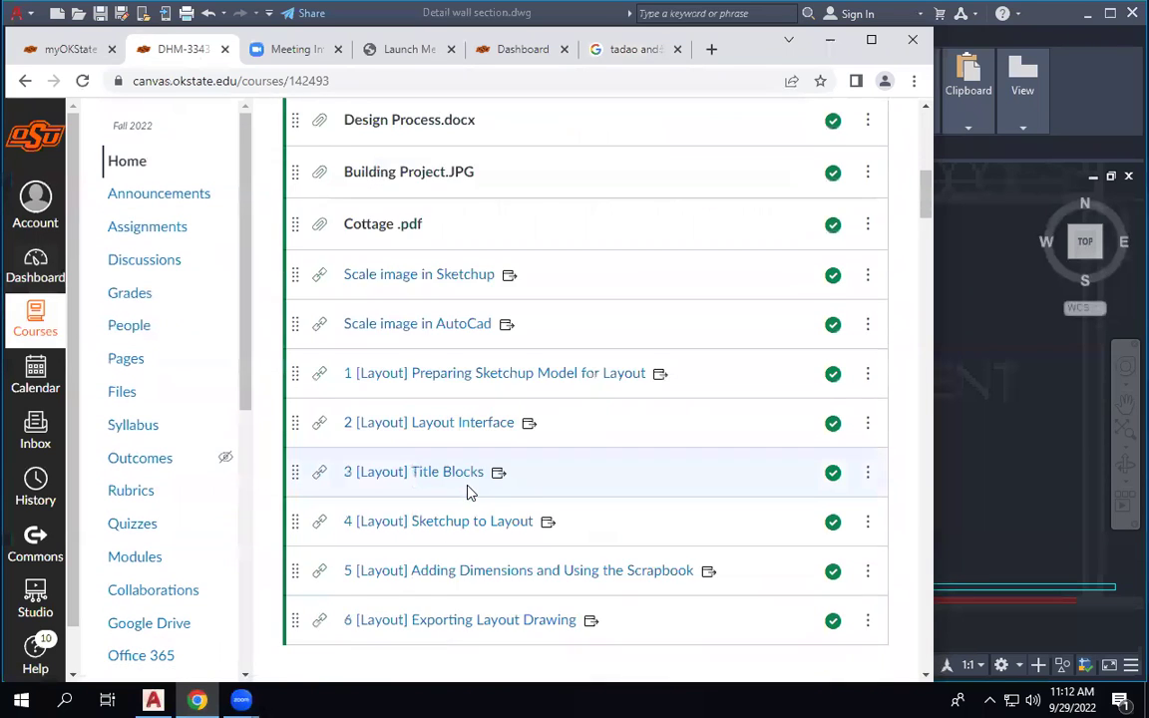
pyautogui.scroll(2, 468, 494)
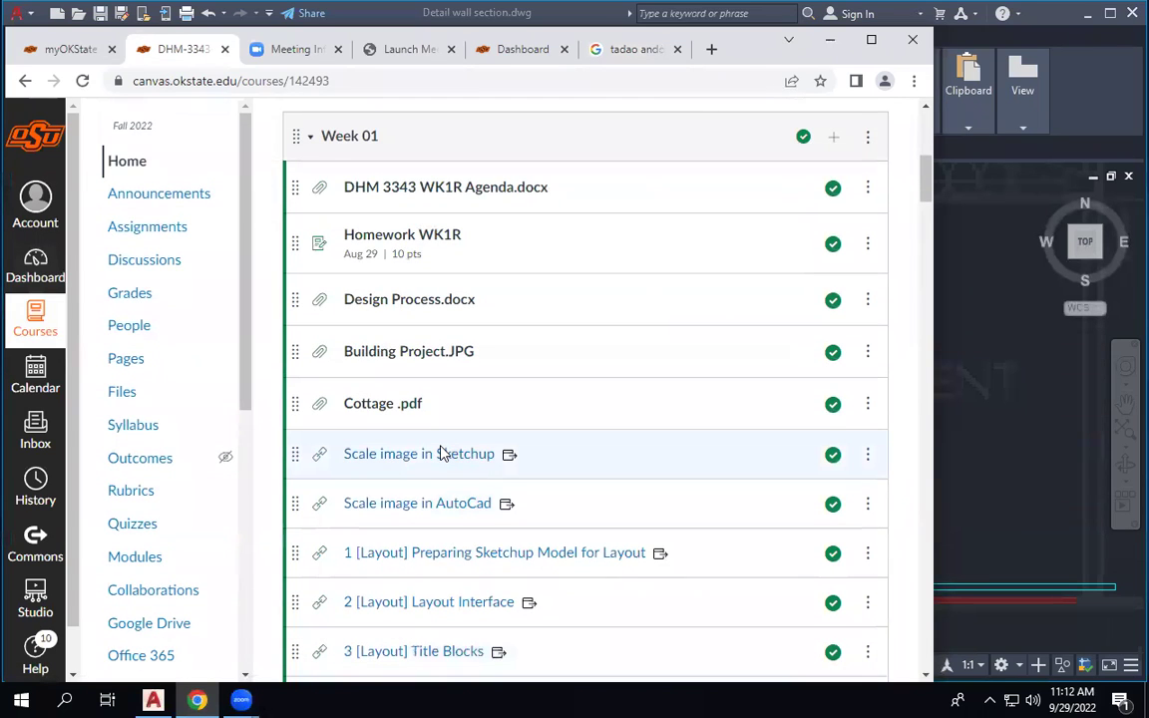
pyautogui.scroll(-6, 443, 454)
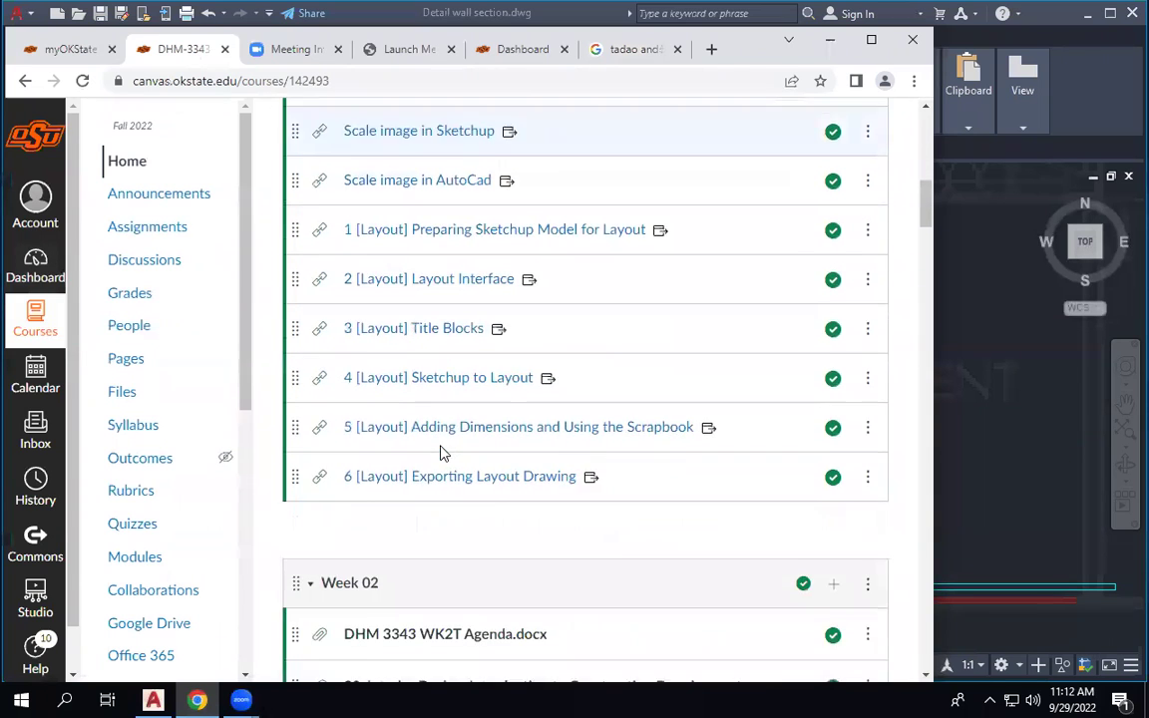
pyautogui.click(436, 438)
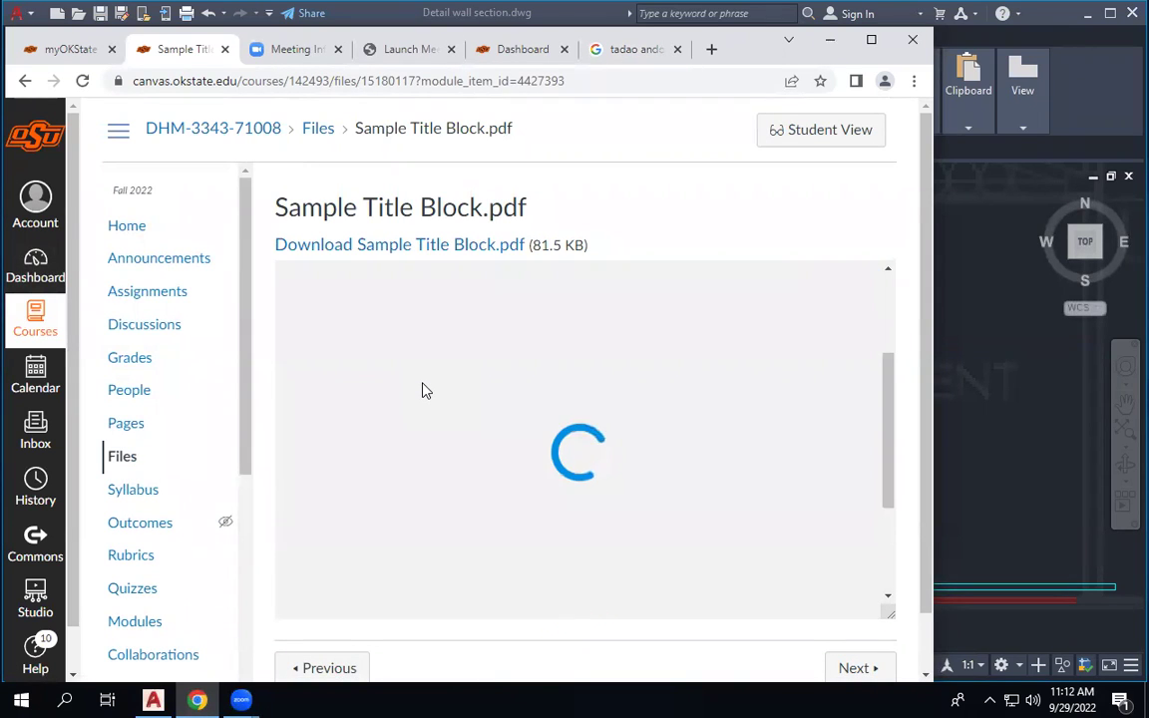
# Maximize the browser and examine the title block fields across the full width of the PDF preview.
pyautogui.click(871, 39)
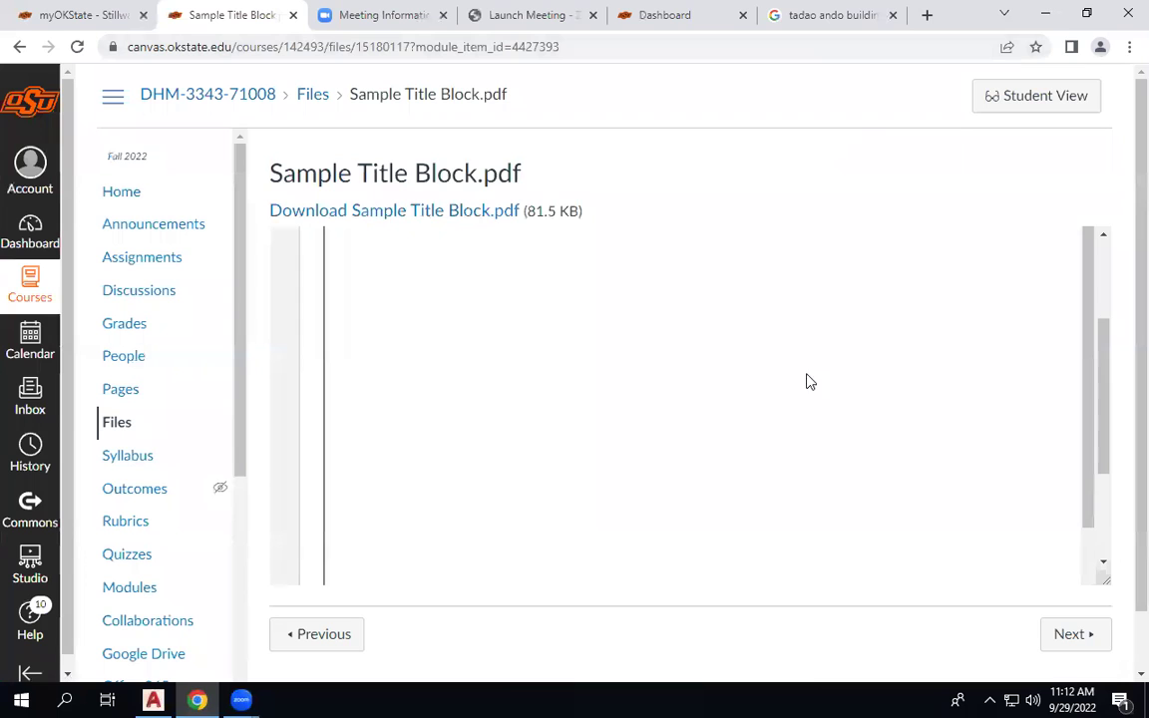
pyautogui.scroll(-3, 784, 474)
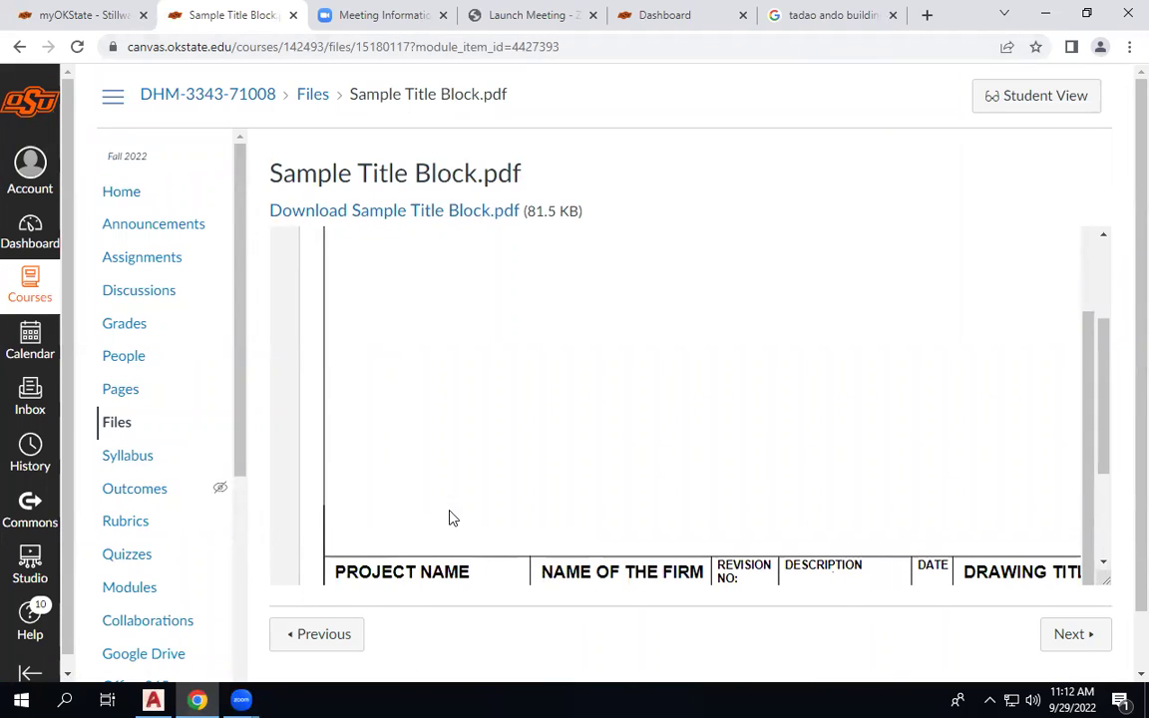
pyautogui.scroll(-2, 449, 518)
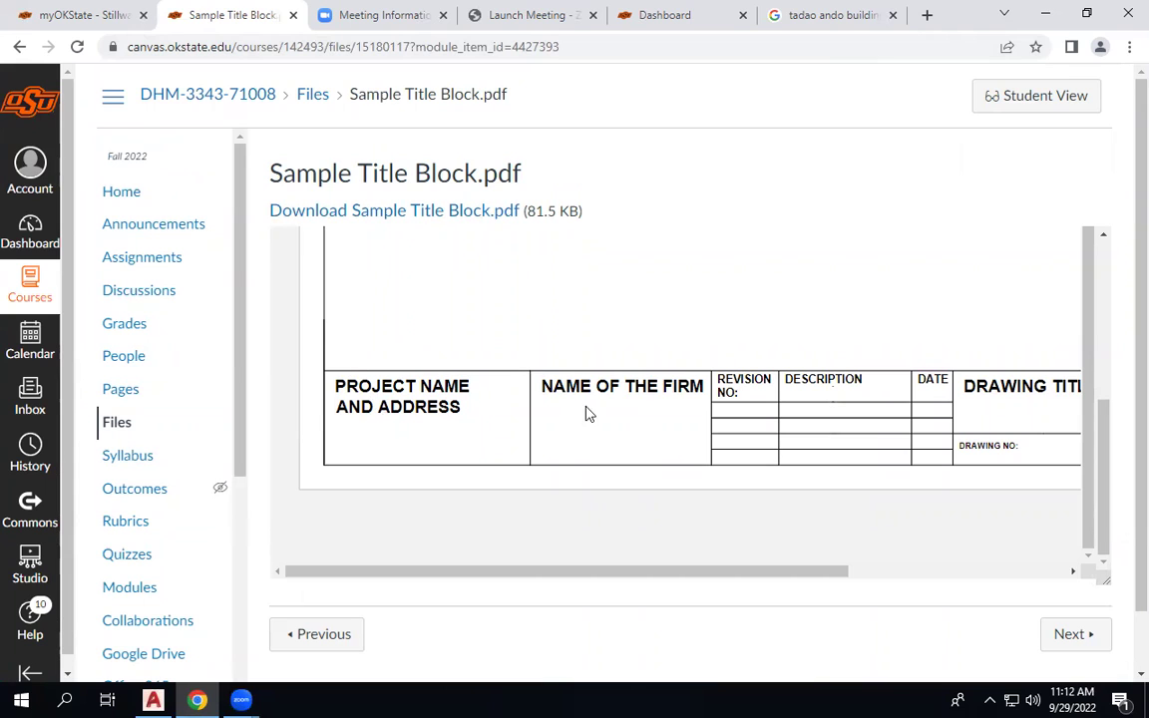
pyautogui.moveTo(480, 572); pyautogui.dragTo(757, 582)
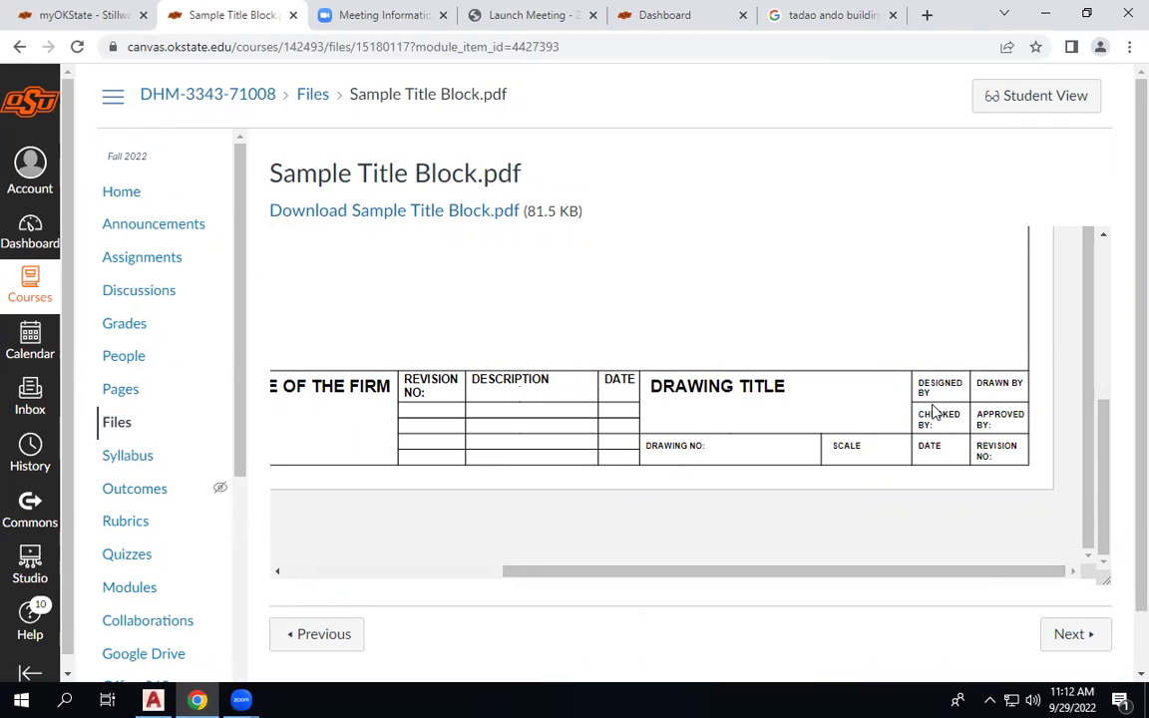
pyautogui.moveTo(511, 579); pyautogui.dragTo(244, 576)
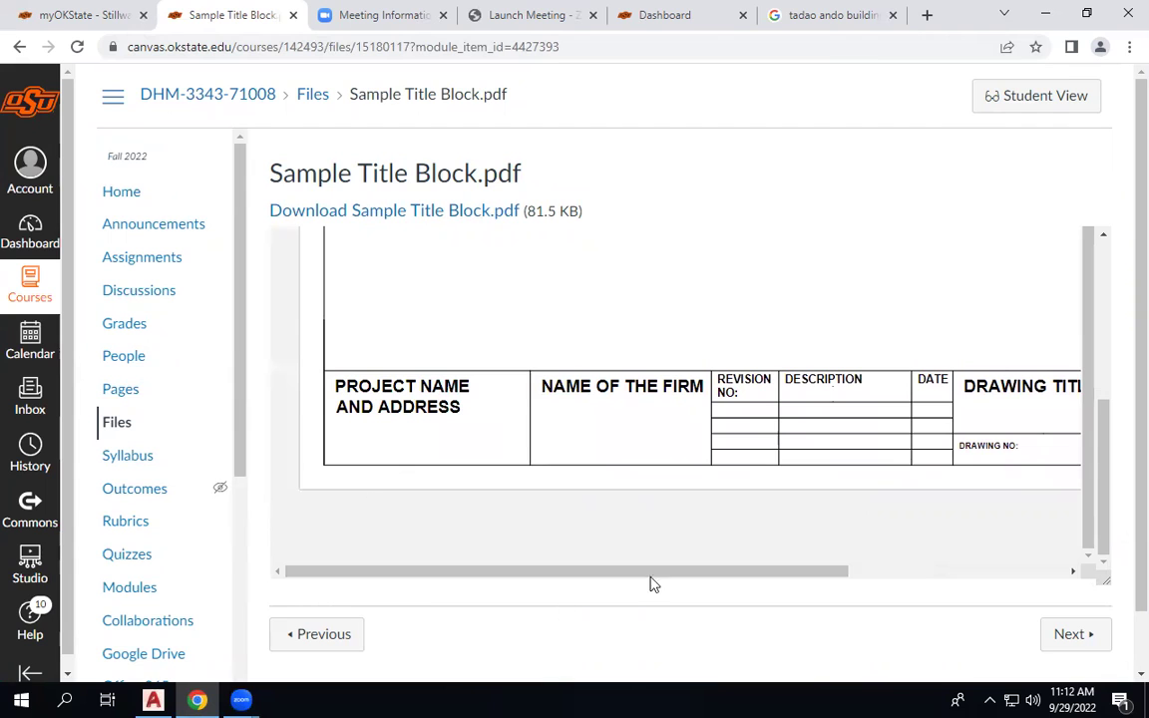
# Download Sample Title Block.pdf, open the downloaded file and examine its border and title block.
pyautogui.click(351, 213)
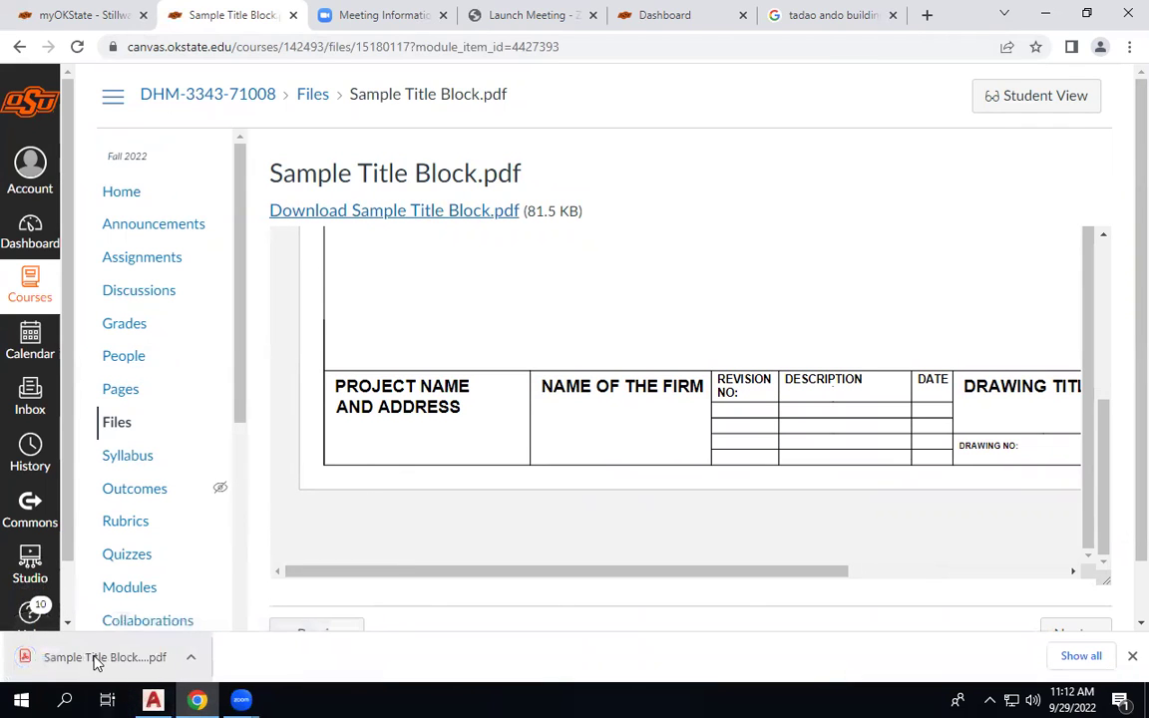
pyautogui.click(98, 660)
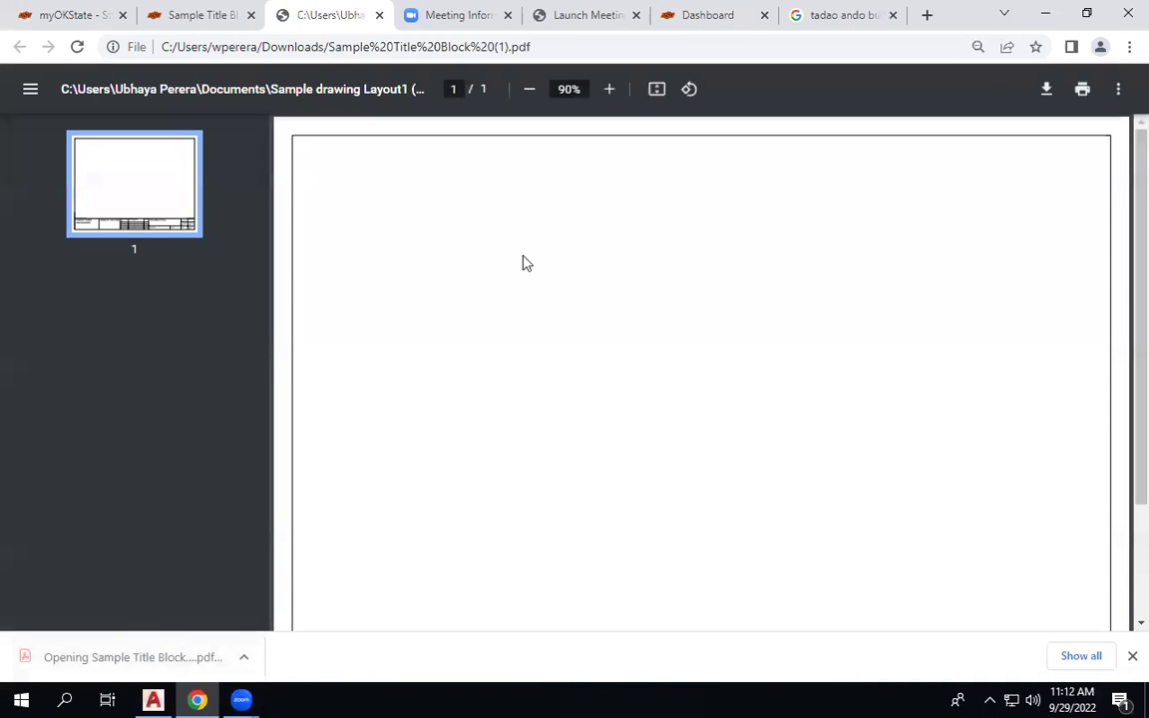
pyautogui.scroll(-1, 525, 264)
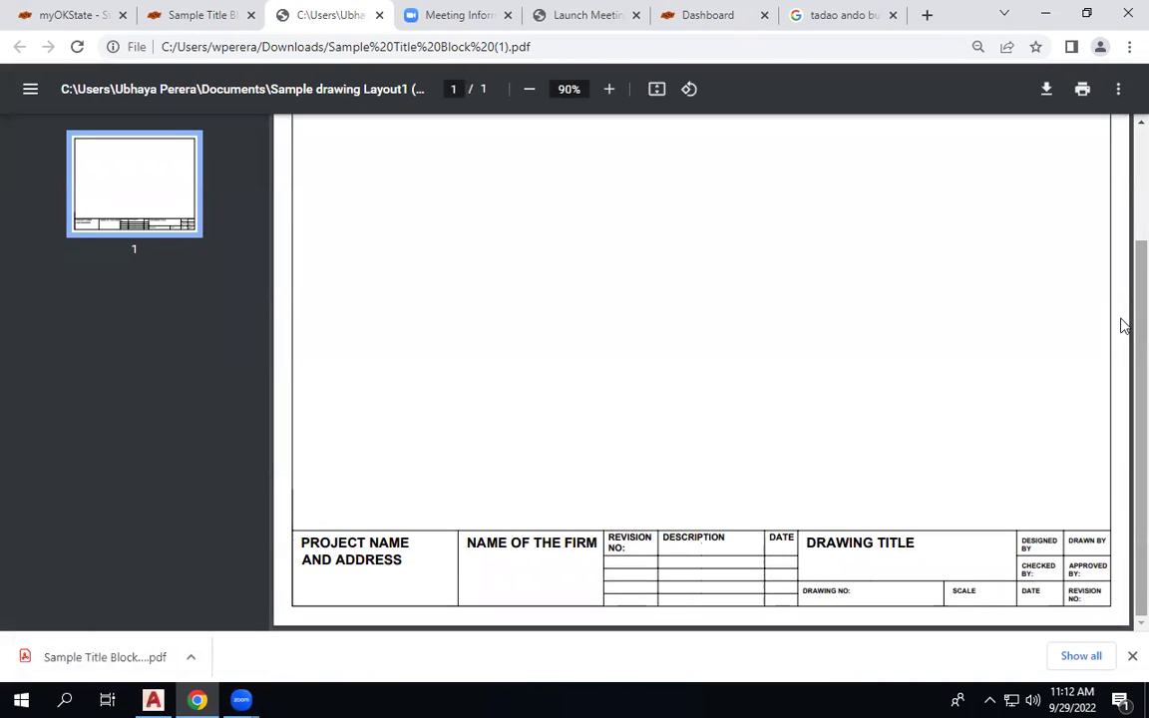
pyautogui.scroll(2, 1121, 289)
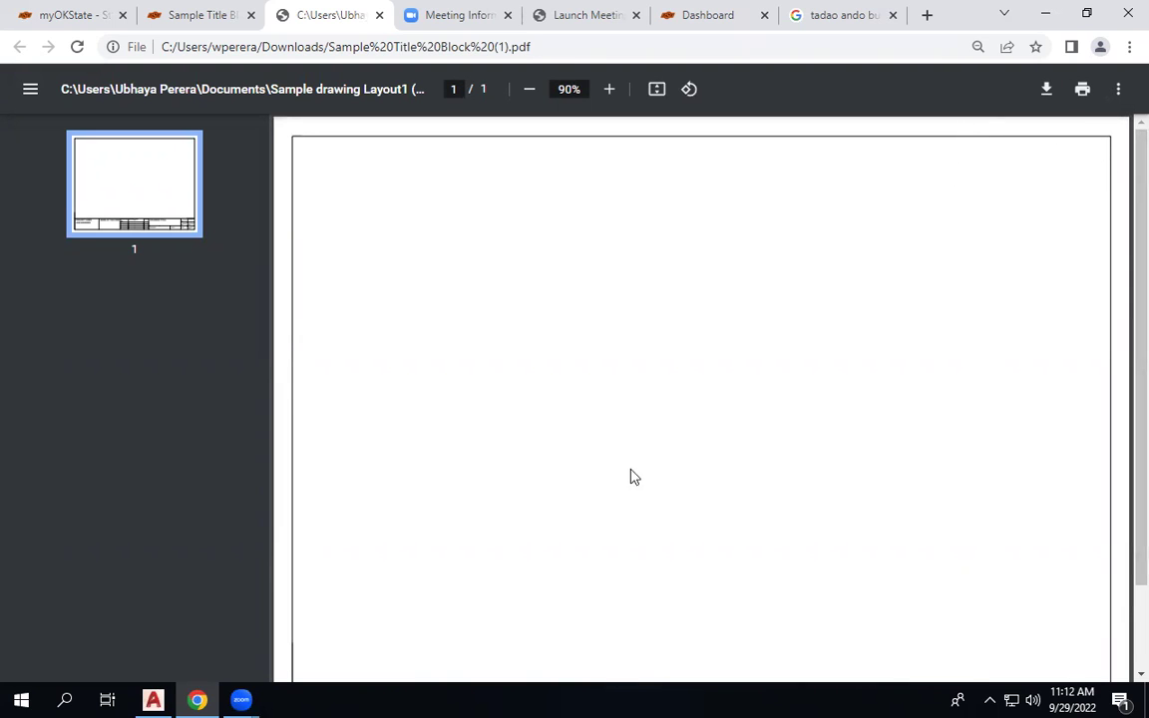
pyautogui.scroll(-2, 628, 469)
pyautogui.scroll(2, 1103, 280)
pyautogui.scroll(-2, 620, 388)
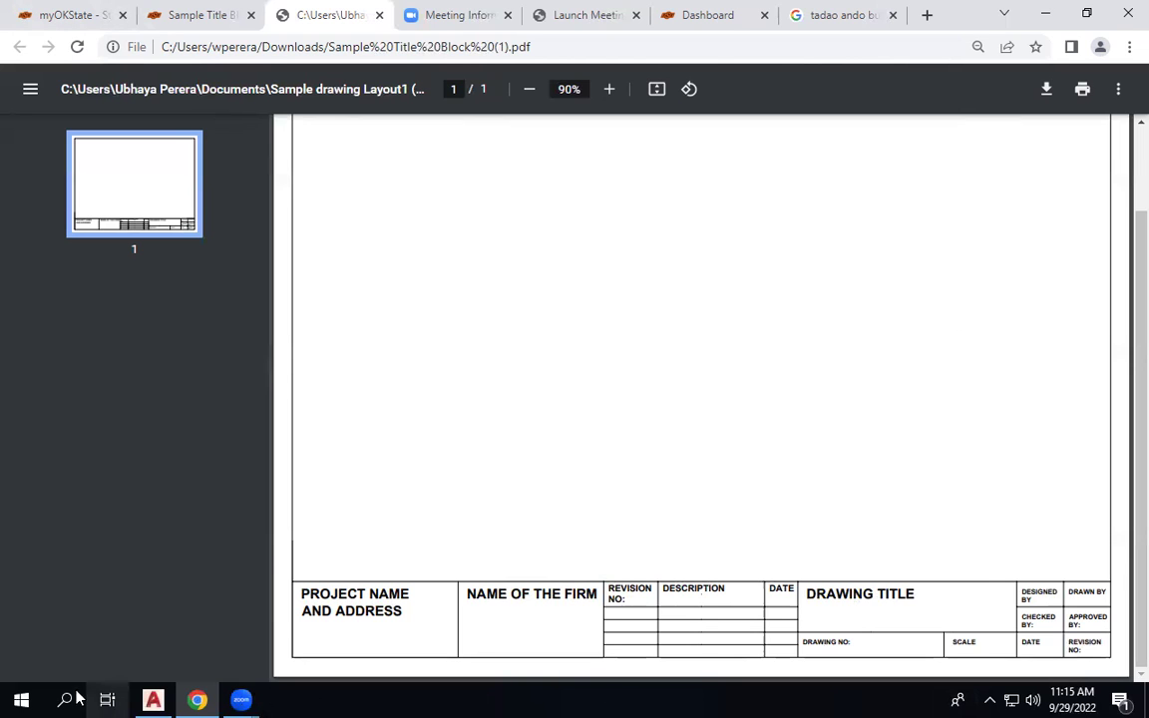
# Switch back to AutoCAD and open Layout1 of the detail wall section drawing.
pyautogui.click(153, 700)
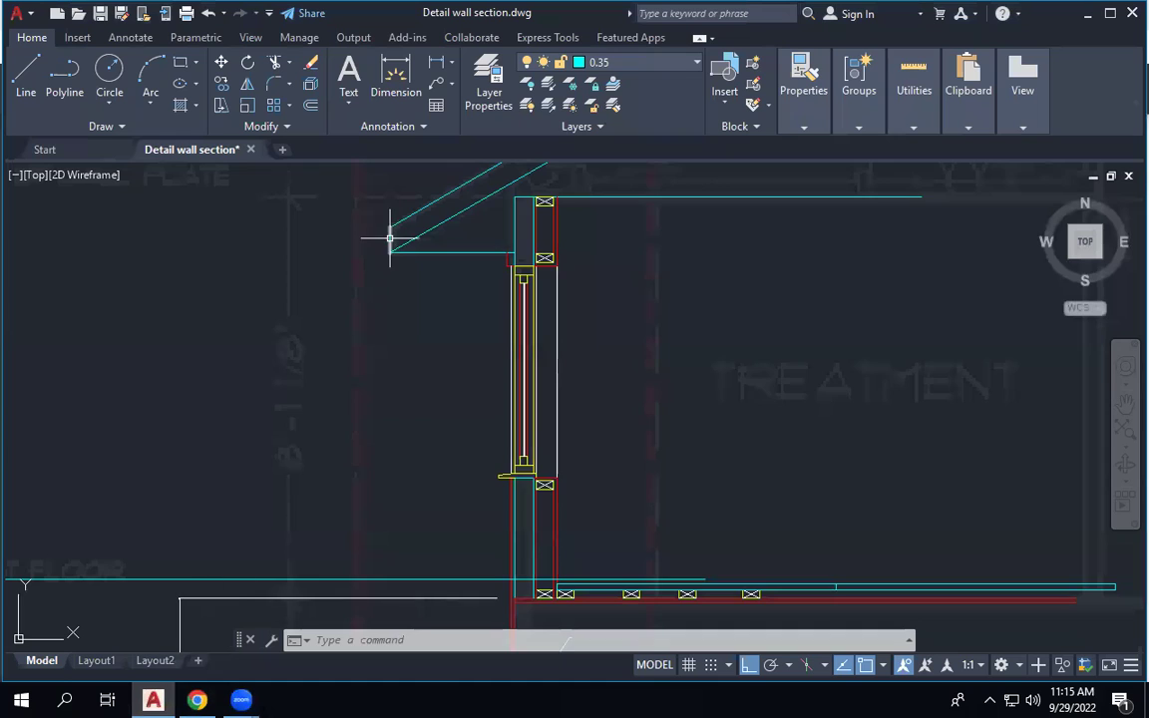
pyautogui.scroll(-4, 387, 243)
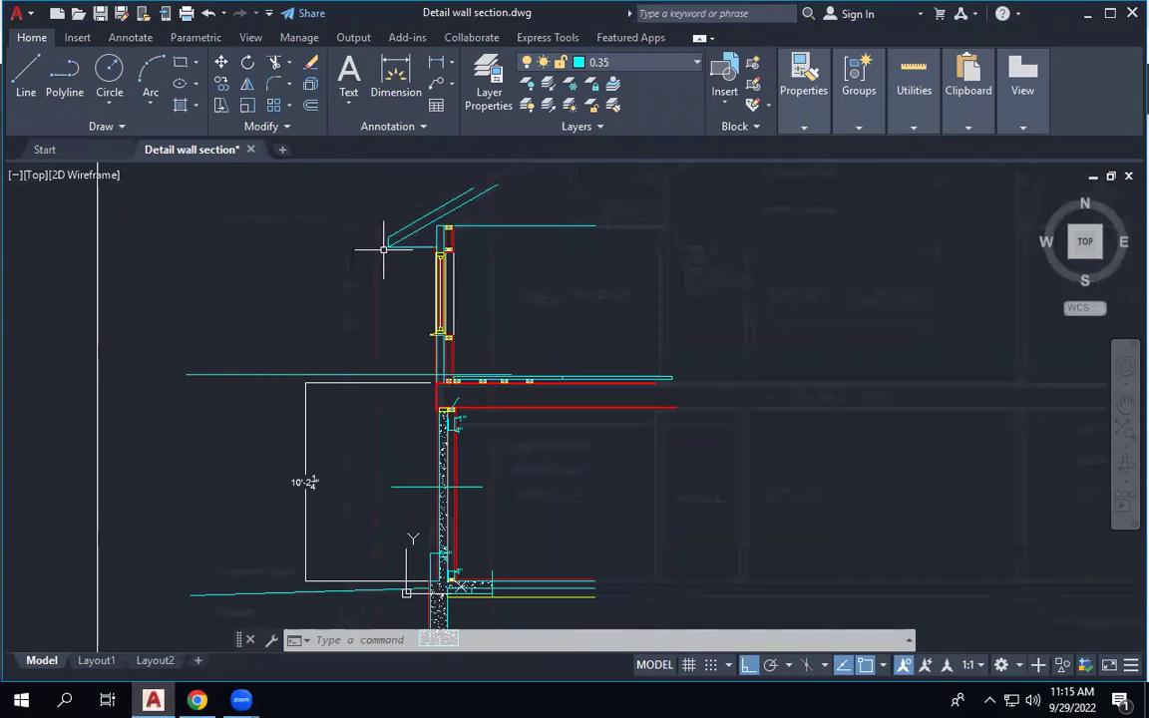
pyautogui.click(97, 661)
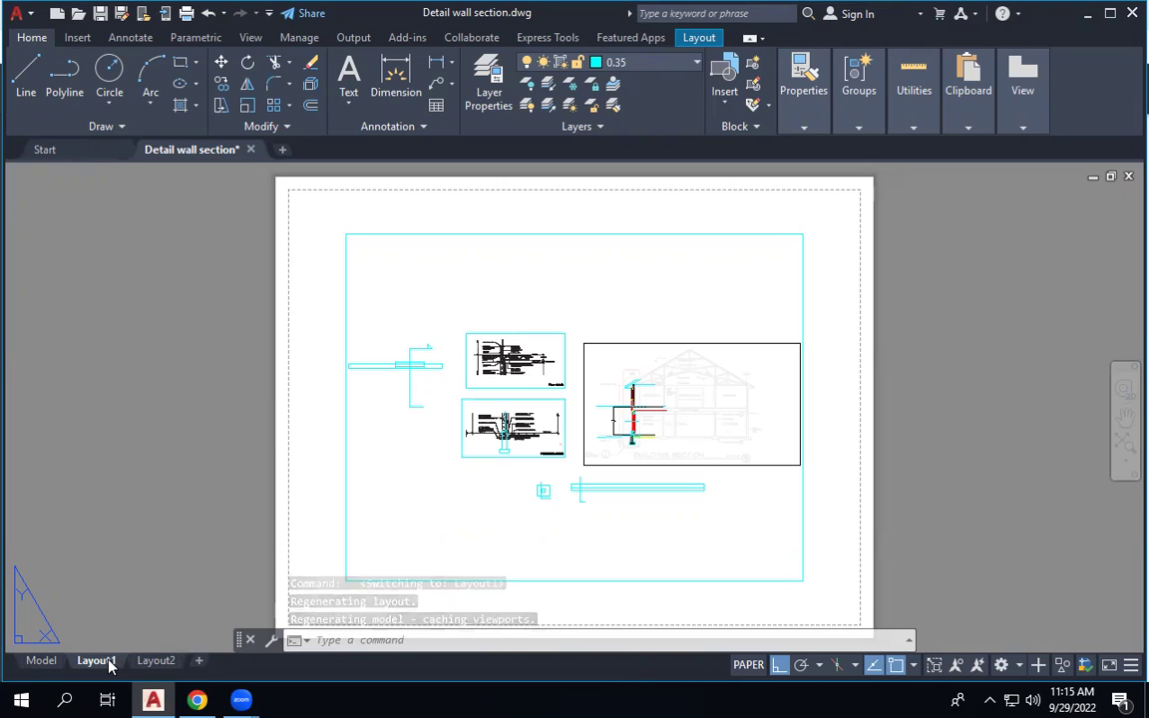
# Return to the course home page in Chrome and look through the weekly modules, including the Week 04 materials.
pyautogui.click(197, 700)
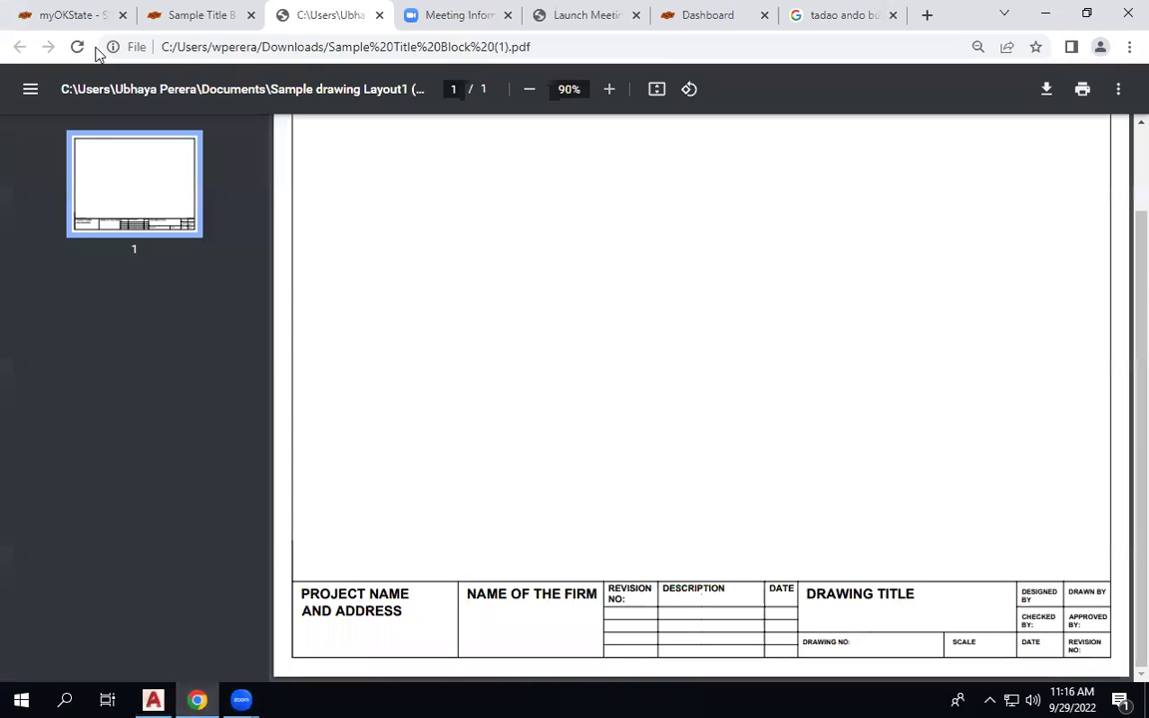
pyautogui.click(149, 16)
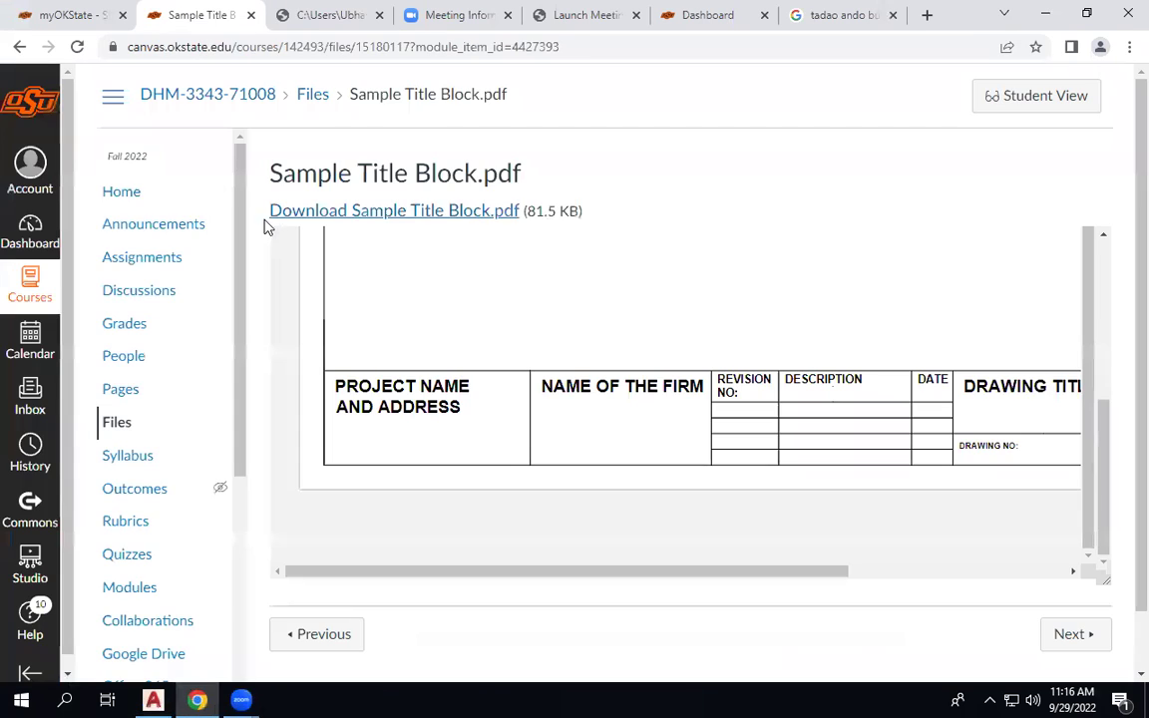
pyautogui.click(129, 202)
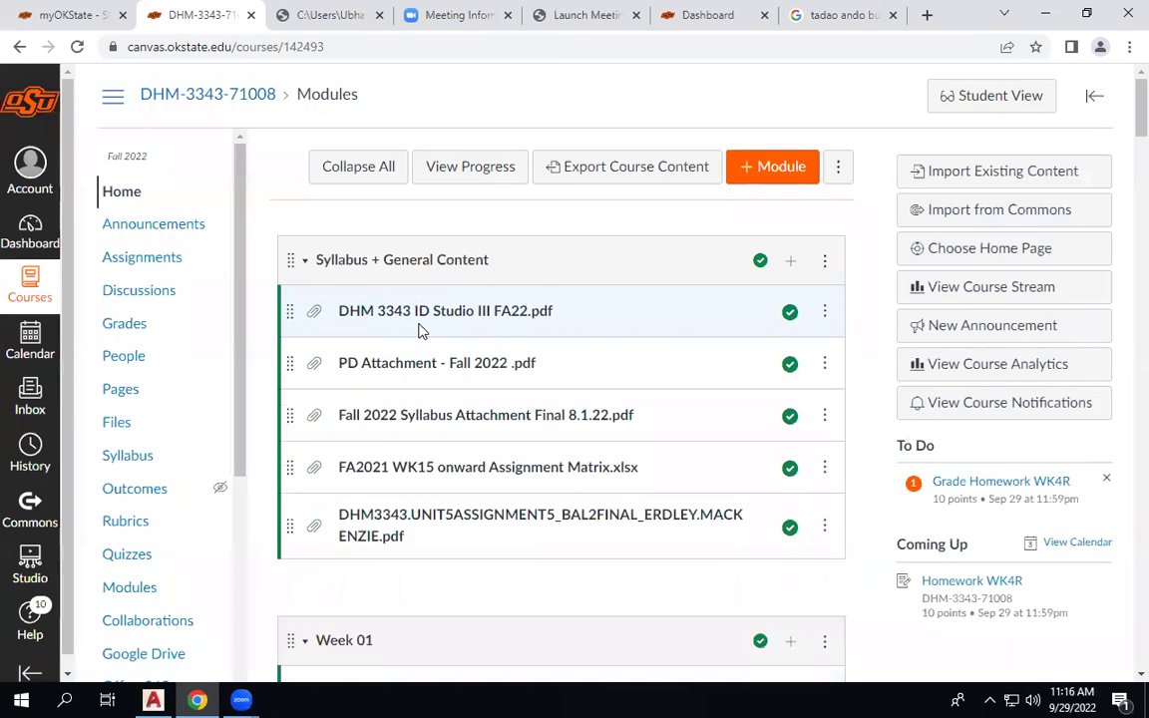
pyautogui.scroll(-10, 429, 354)
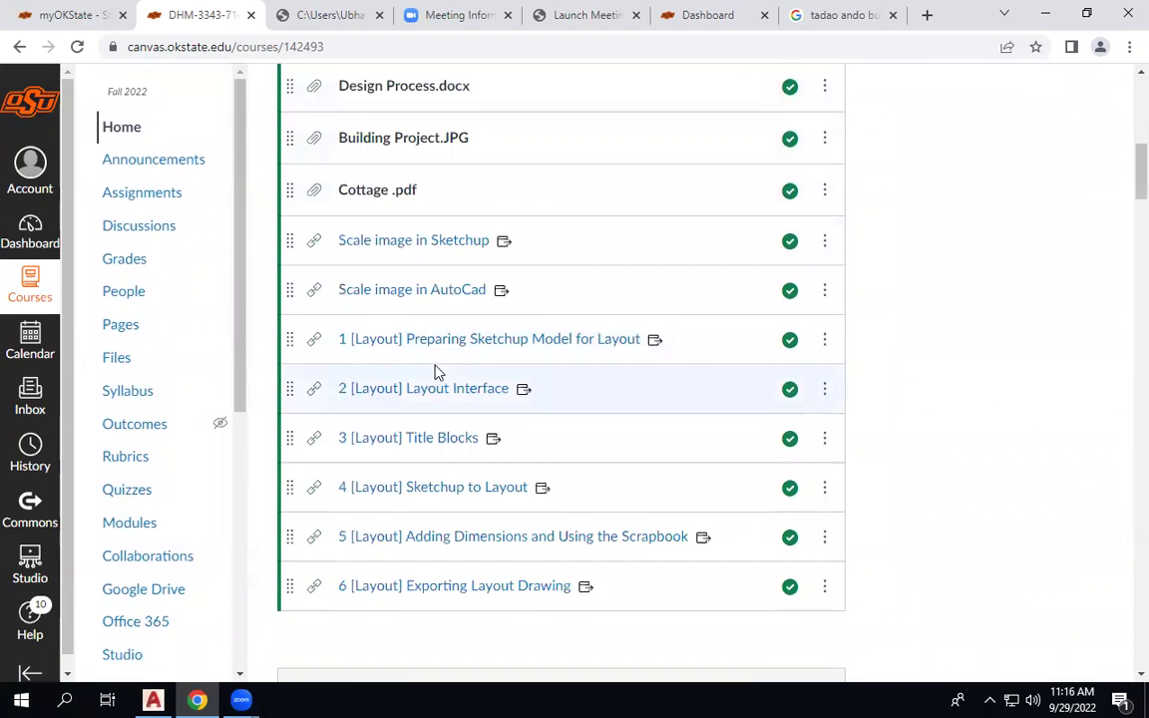
pyautogui.scroll(-1, 439, 372)
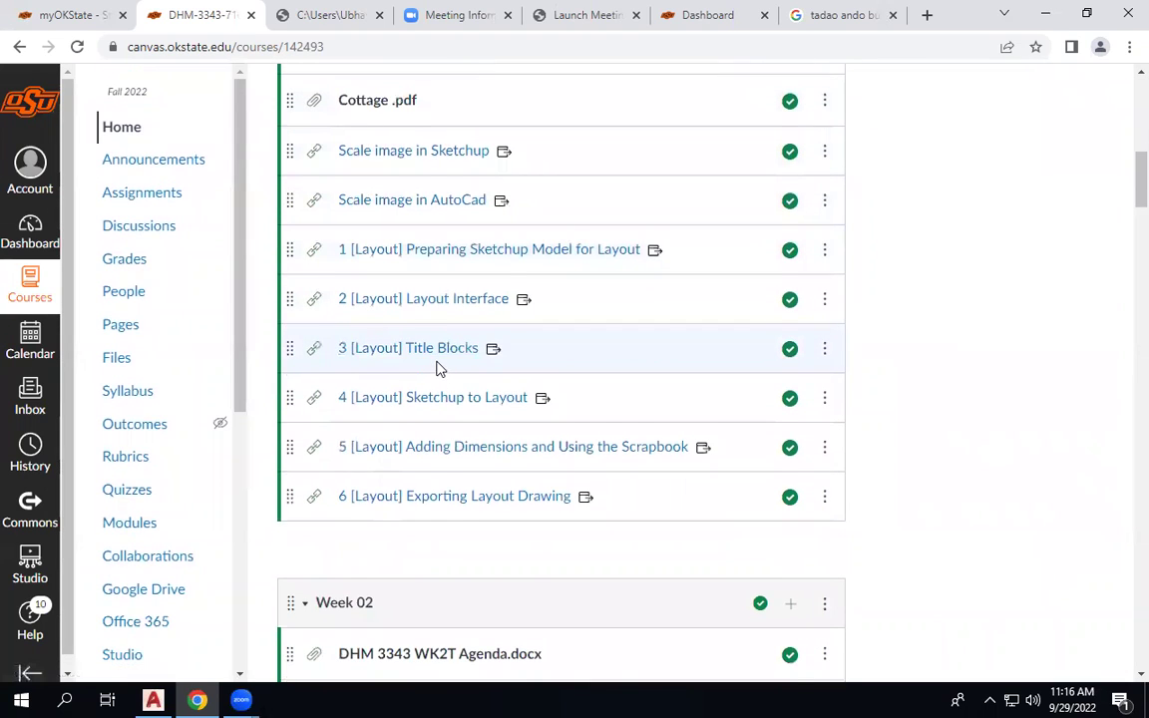
pyautogui.scroll(-8, 439, 369)
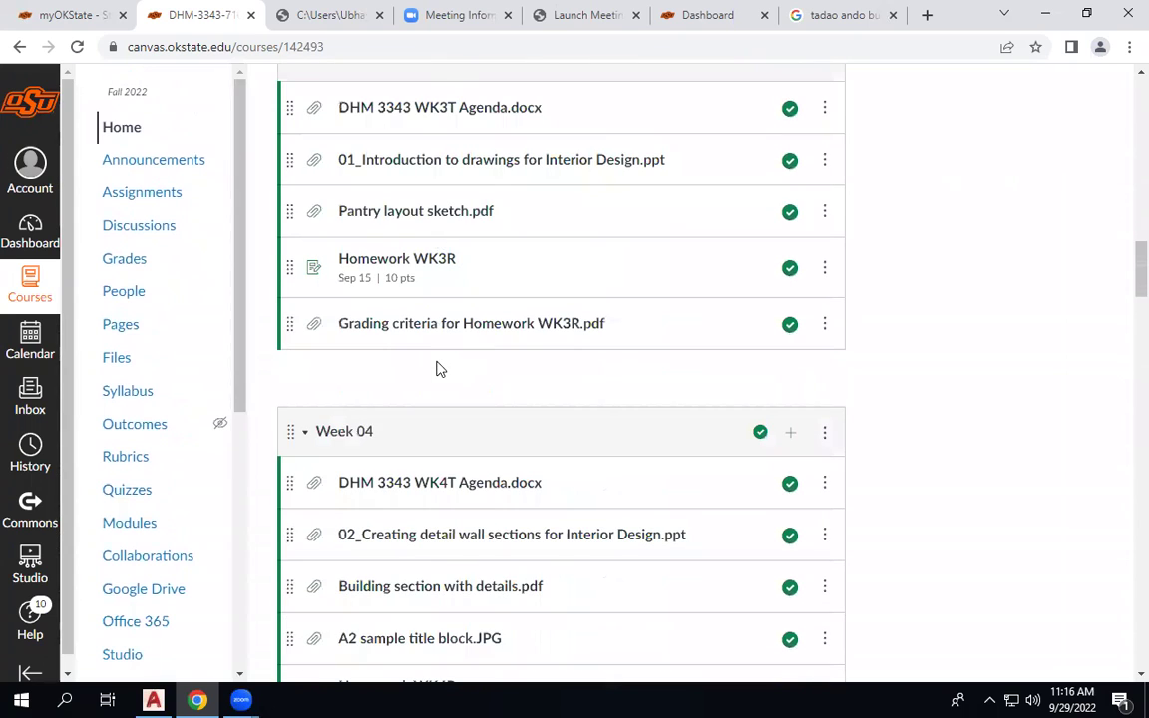
pyautogui.scroll(-6, 439, 369)
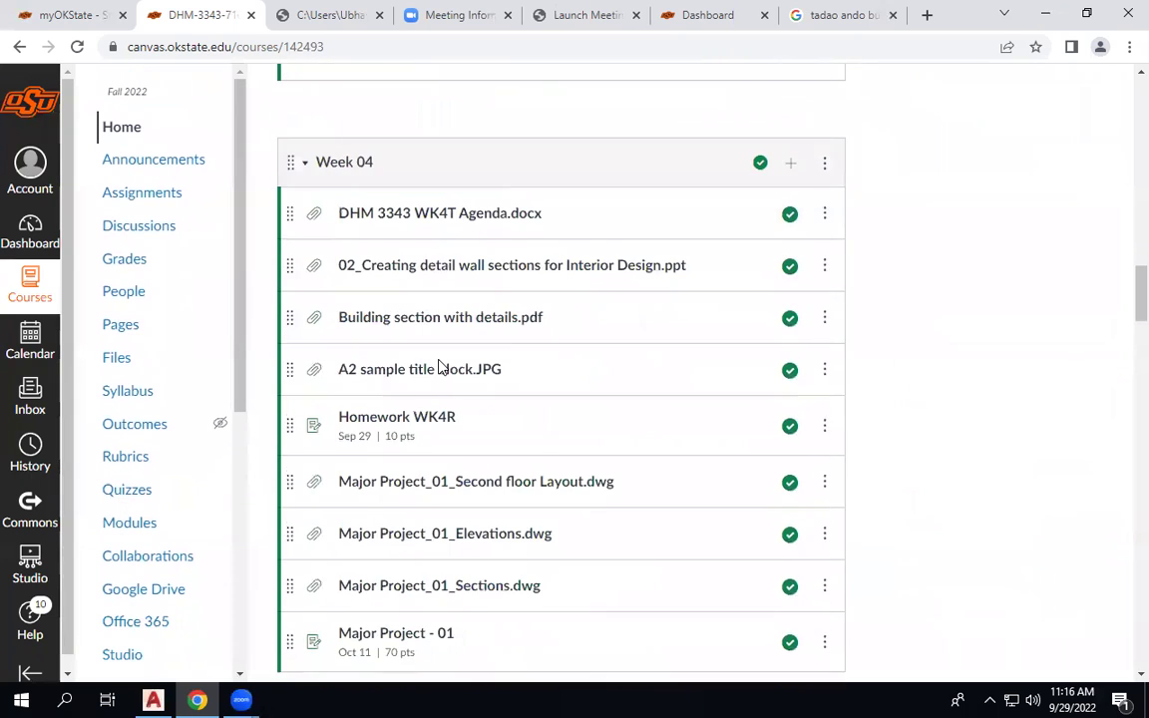
pyautogui.scroll(-2, 432, 363)
pyautogui.click(413, 343)
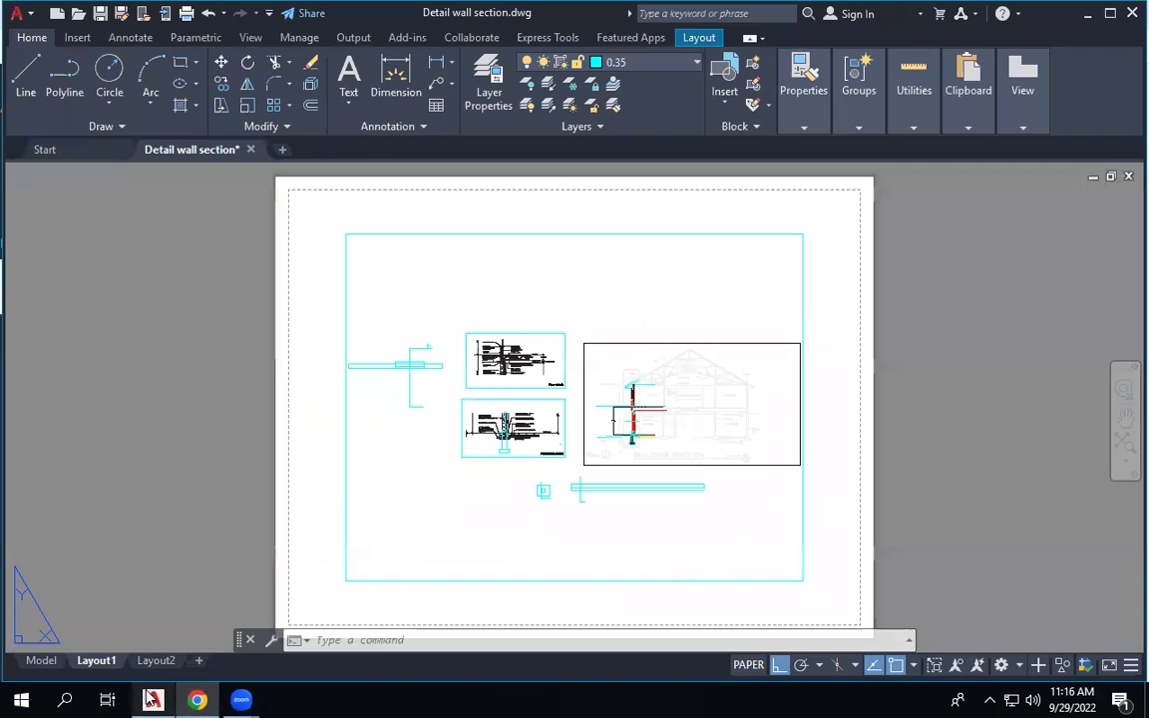
# Switch to AutoCAD and draw a 23.4" horizontal line from the paper's upper-left corner as the sheet's top edge, per the homework size.
pyautogui.click(153, 699)
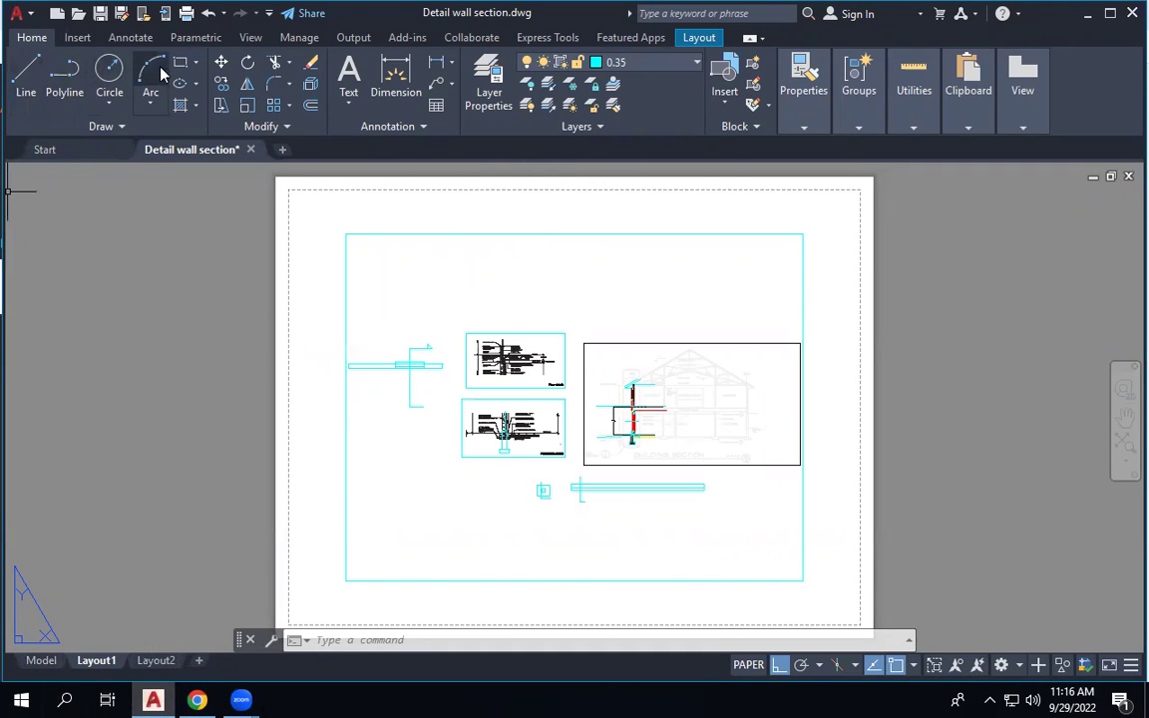
pyautogui.click(18, 70)
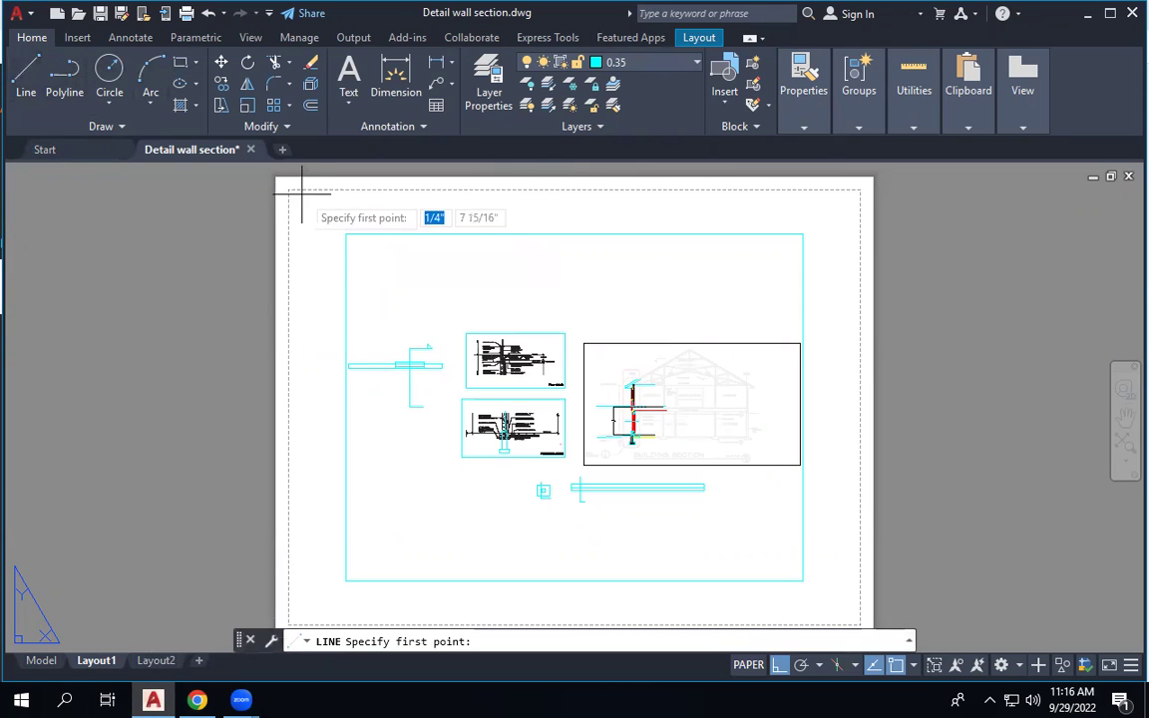
pyautogui.click(299, 200)
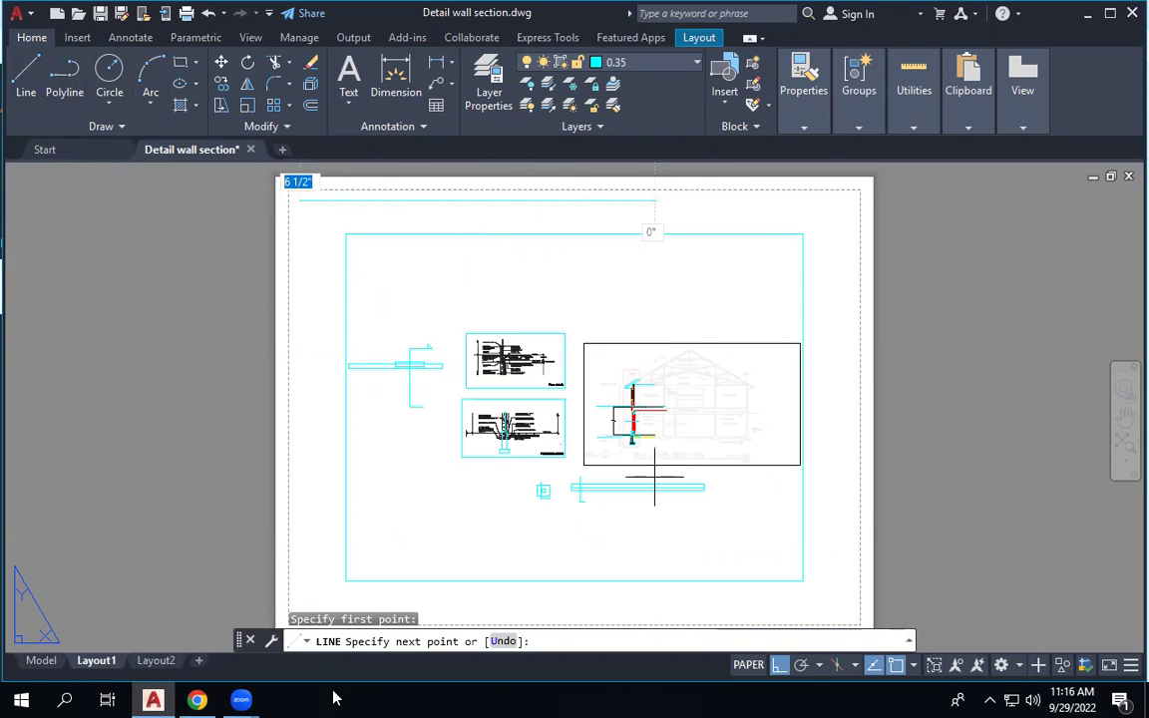
pyautogui.click(191, 700)
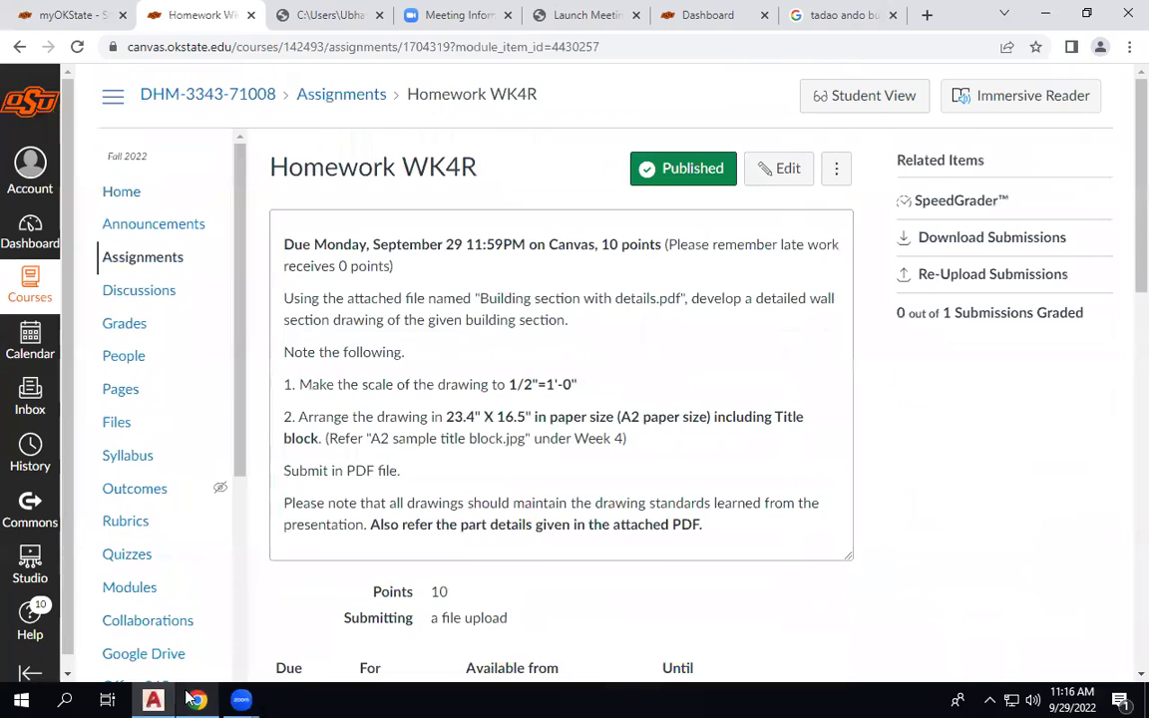
pyautogui.click(192, 700)
pyautogui.write('23.')
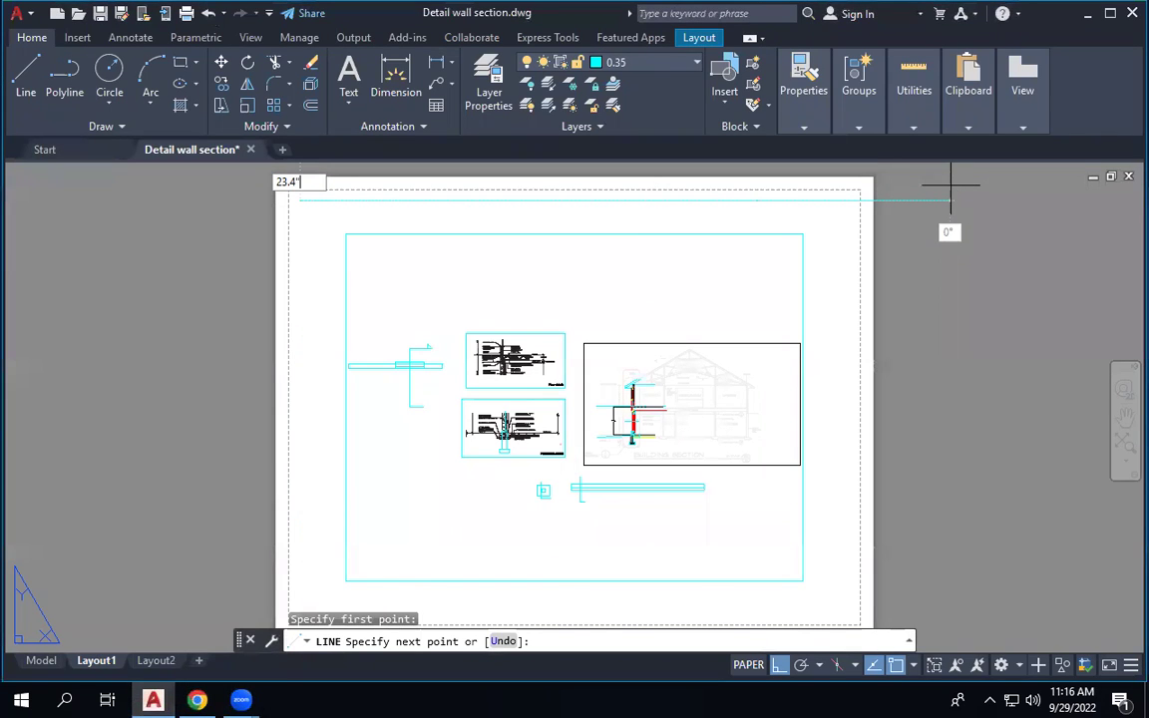
pyautogui.write('4')
pyautogui.press('Return')
pyautogui.scroll(-4, 638, 244)
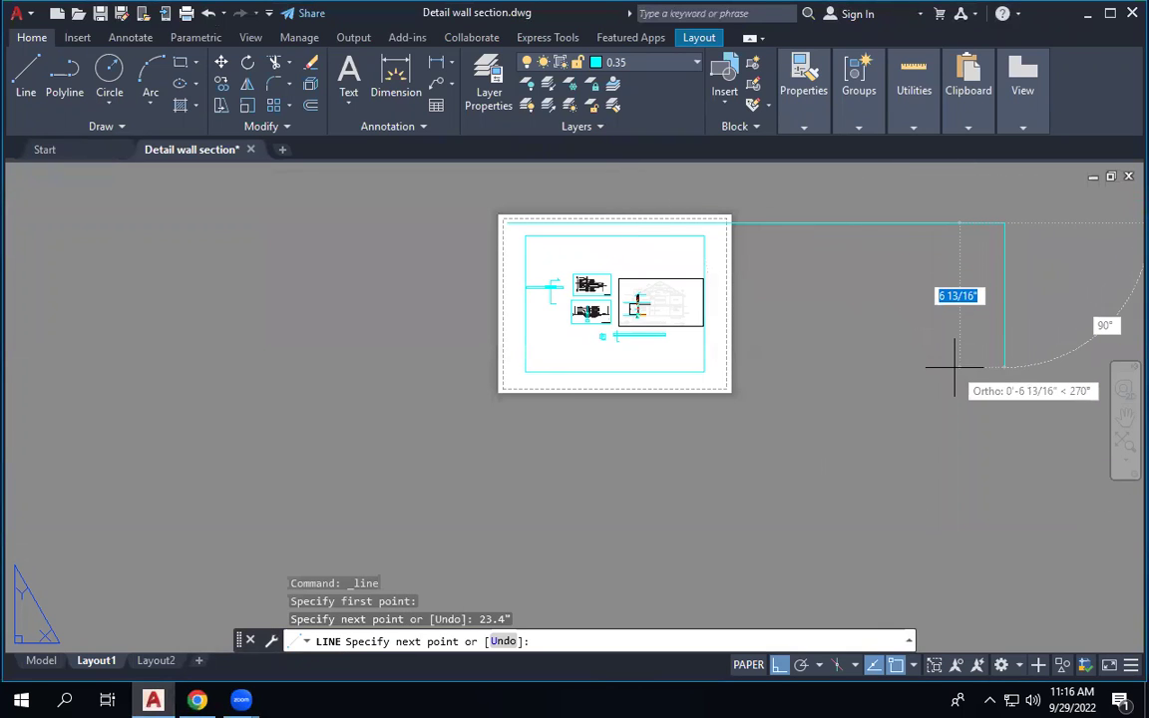
# Draw the 16.5" right edge downward and close the sheet rectangle with the bottom and left edges.
pyautogui.write('16.5')
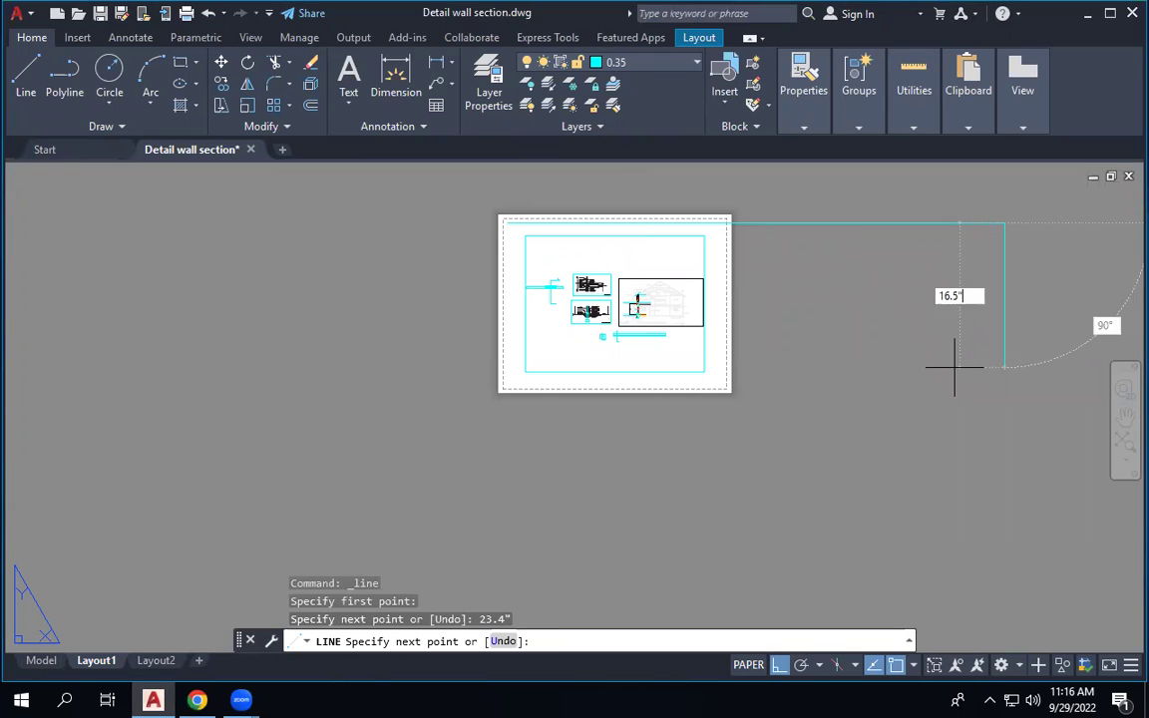
pyautogui.press('Return')
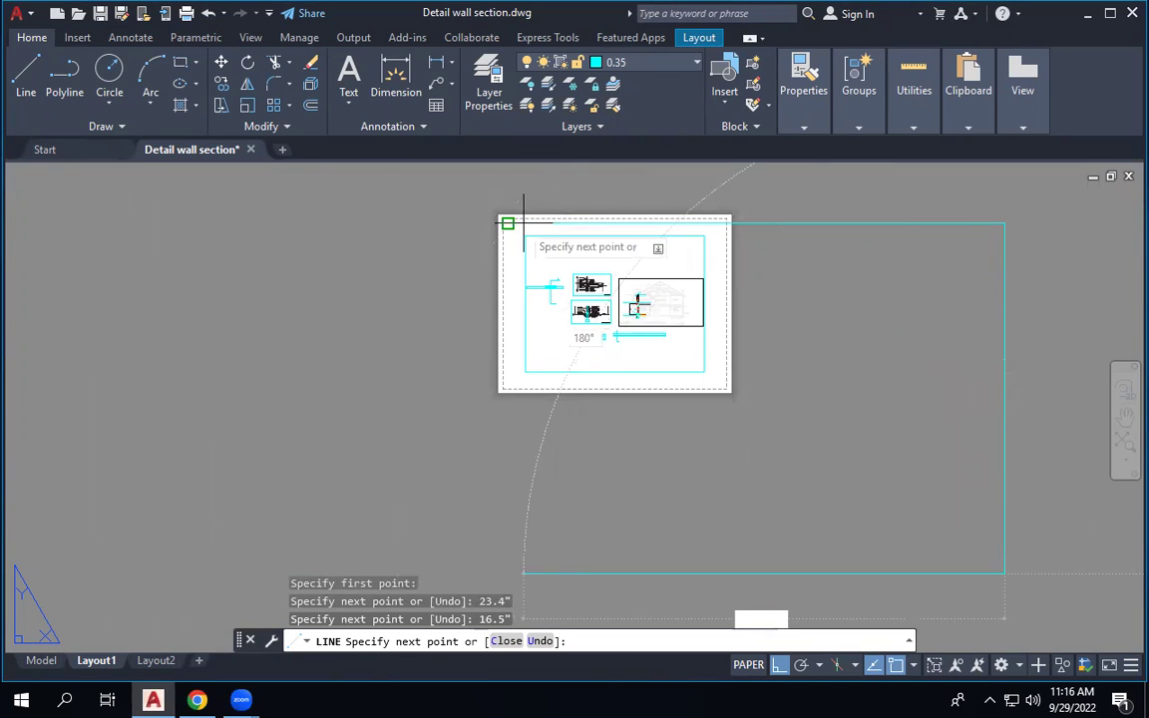
pyautogui.click(508, 574)
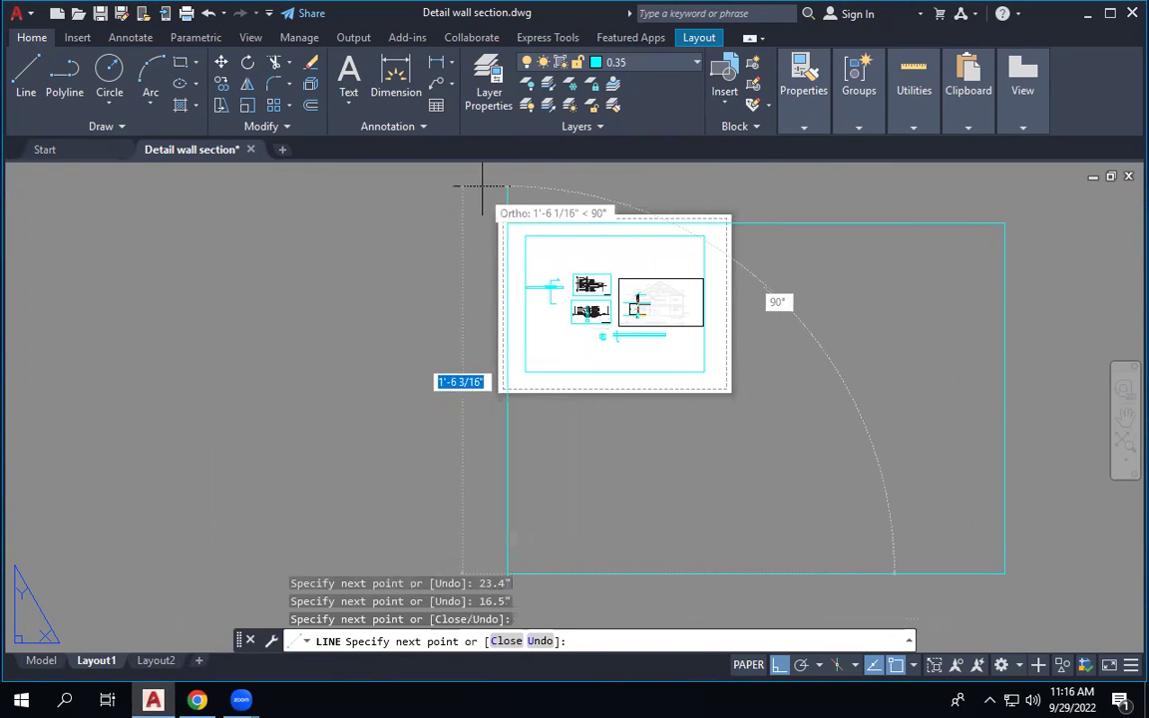
pyautogui.click(507, 221)
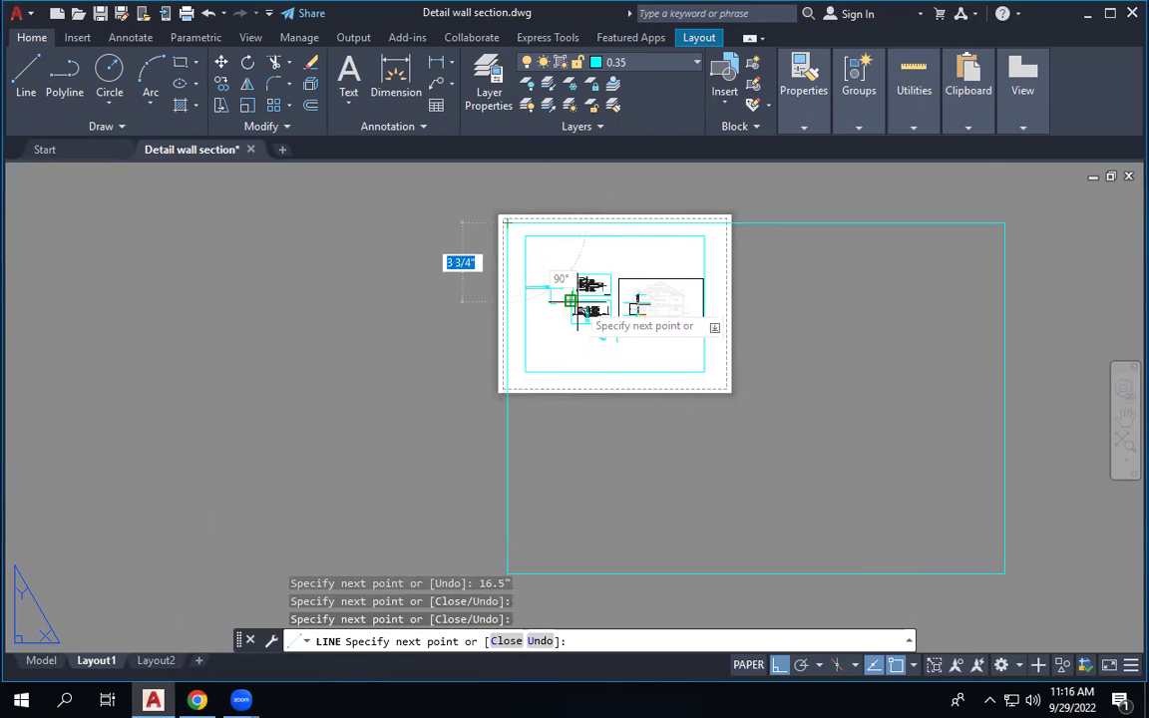
pyautogui.press('Escape')
pyautogui.press('Escape')
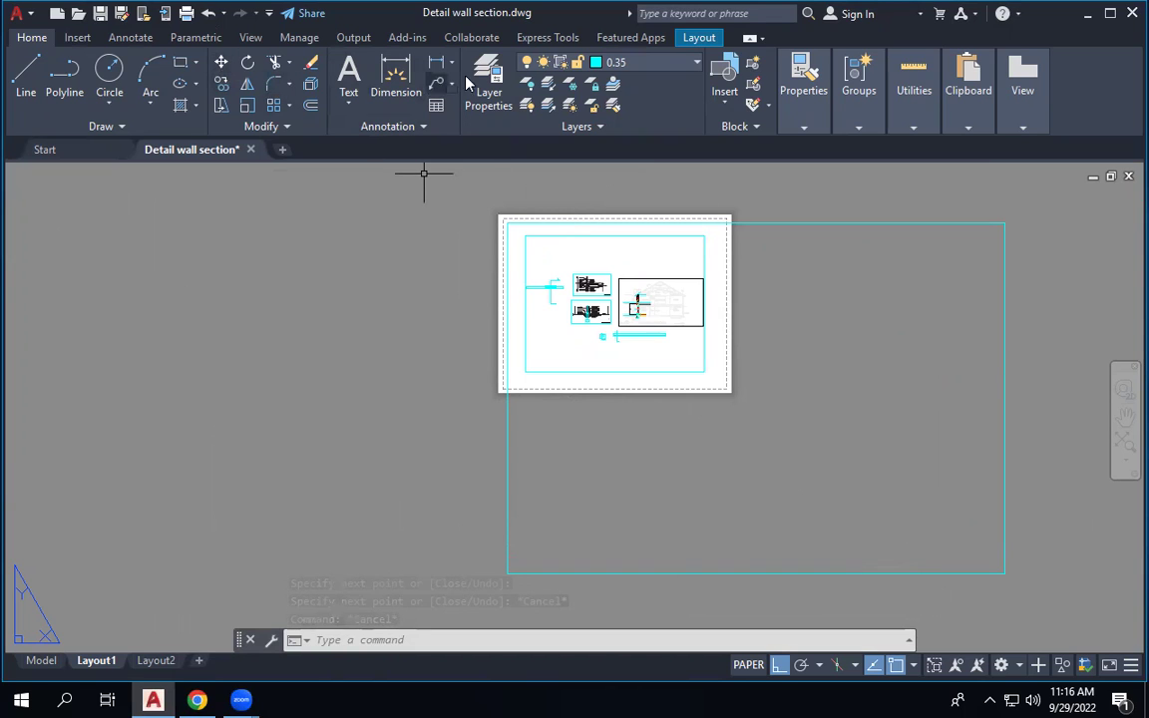
pyautogui.click(311, 106)
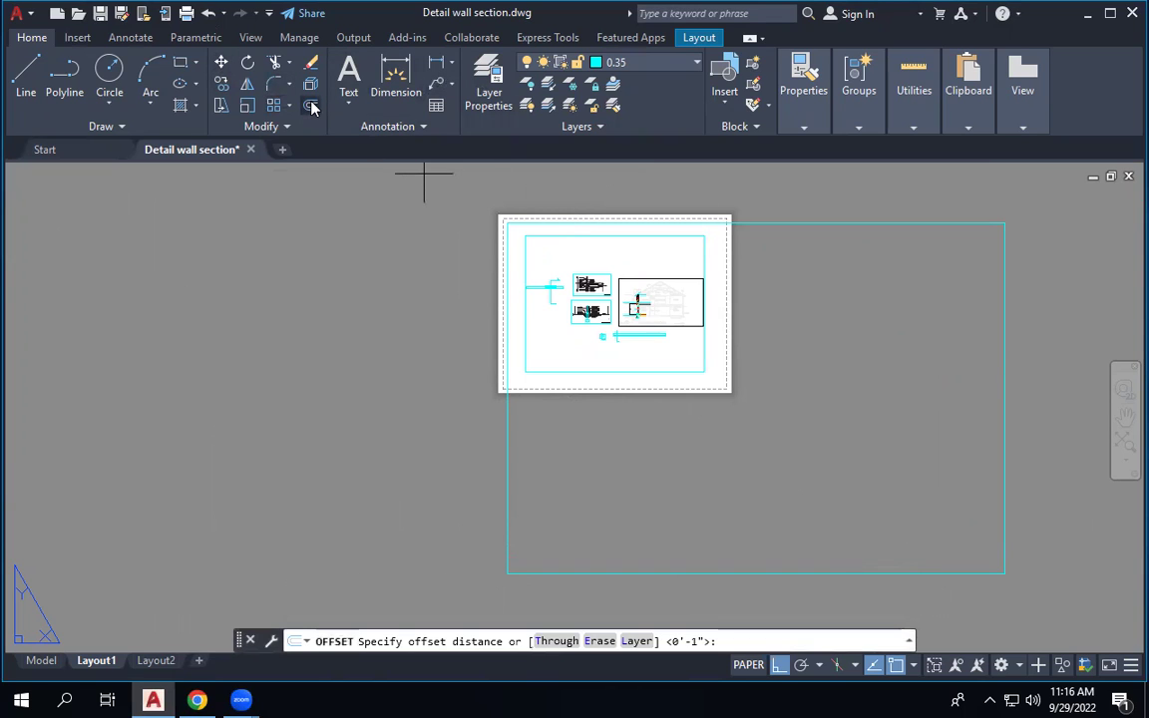
pyautogui.write('6"')
pyautogui.press('Return')
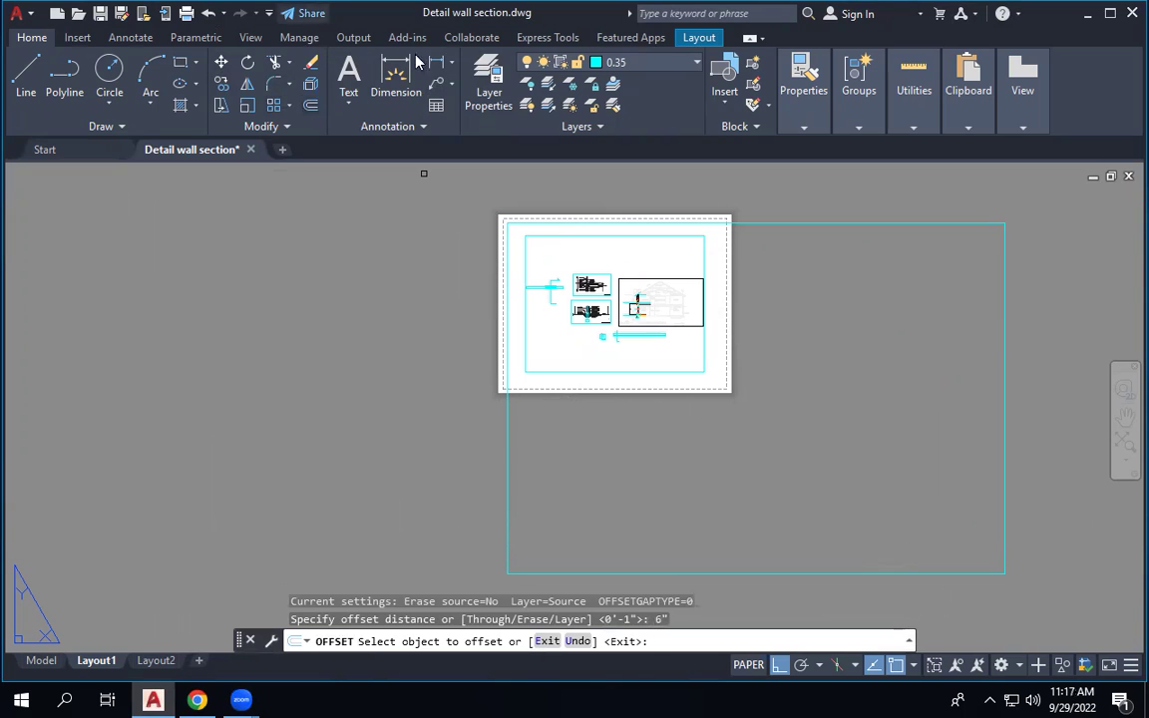
pyautogui.click(782, 224)
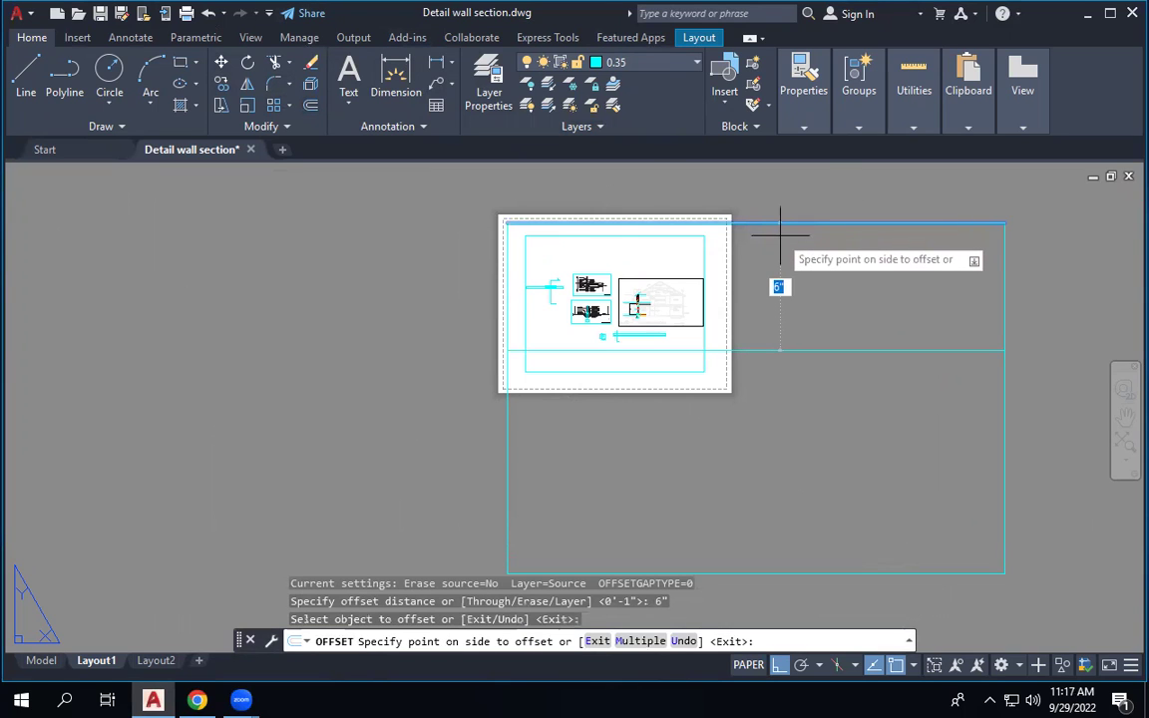
pyautogui.press('Escape')
pyautogui.press('Escape')
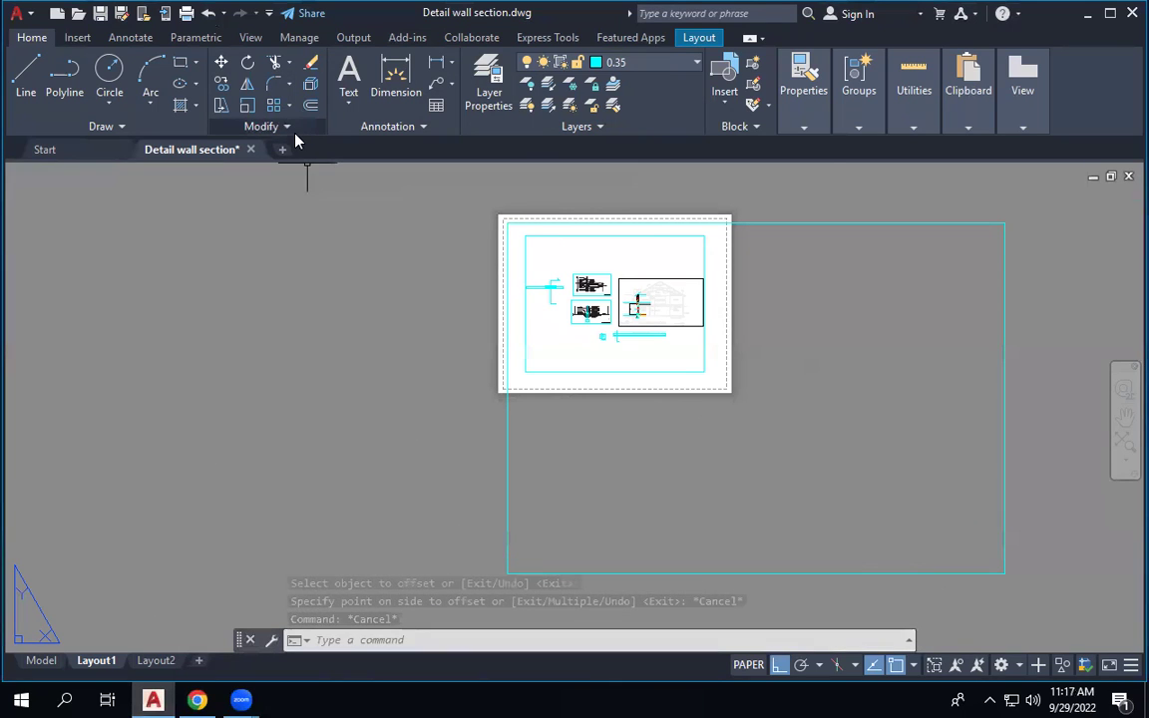
# Offset the top and right edges of the sheet rectangle inward by 1".
pyautogui.click(311, 106)
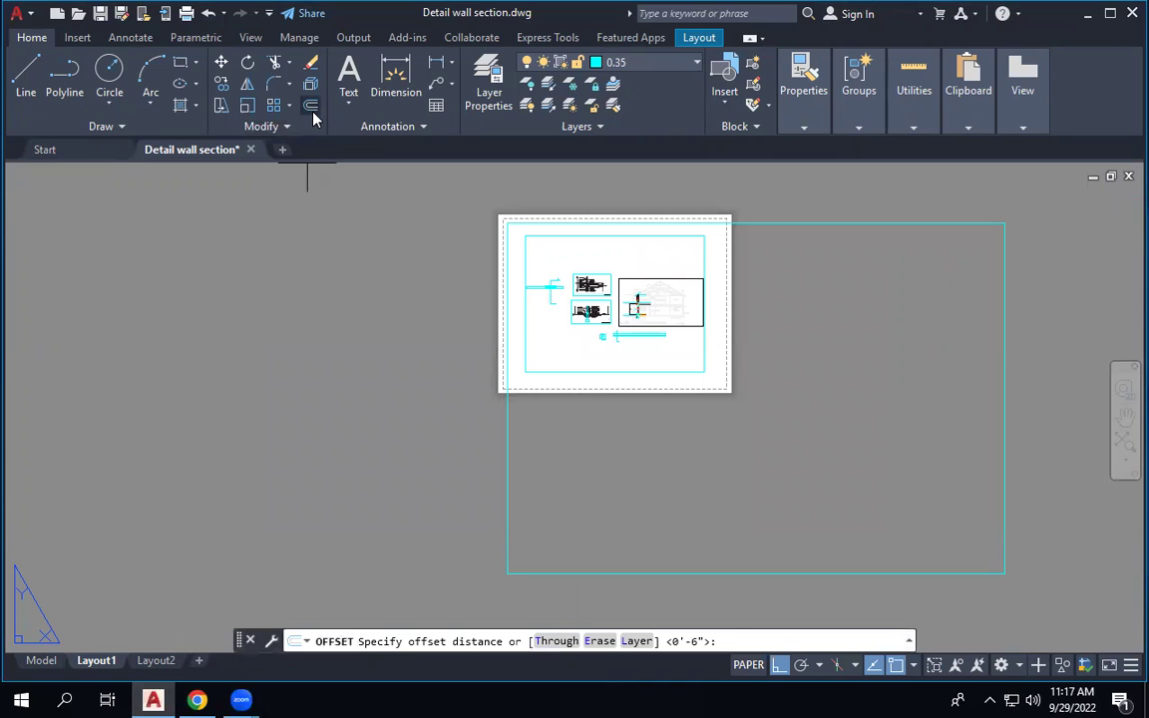
pyautogui.press('Return')
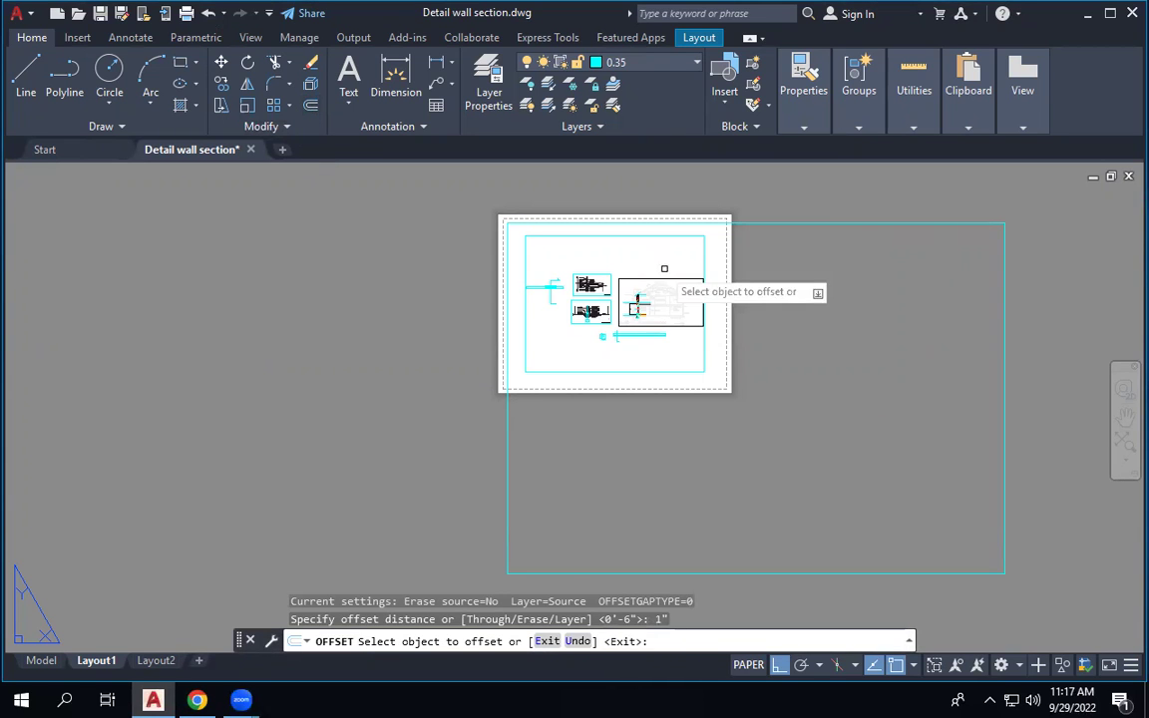
pyautogui.click(761, 225)
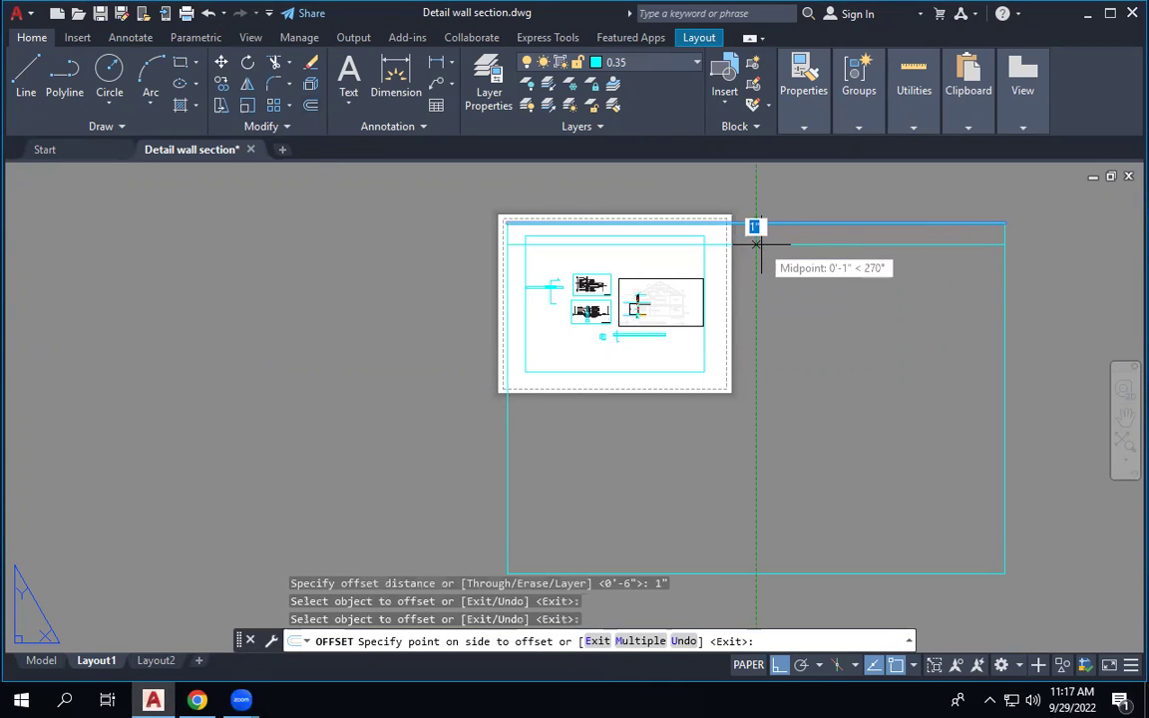
pyautogui.click(756, 240)
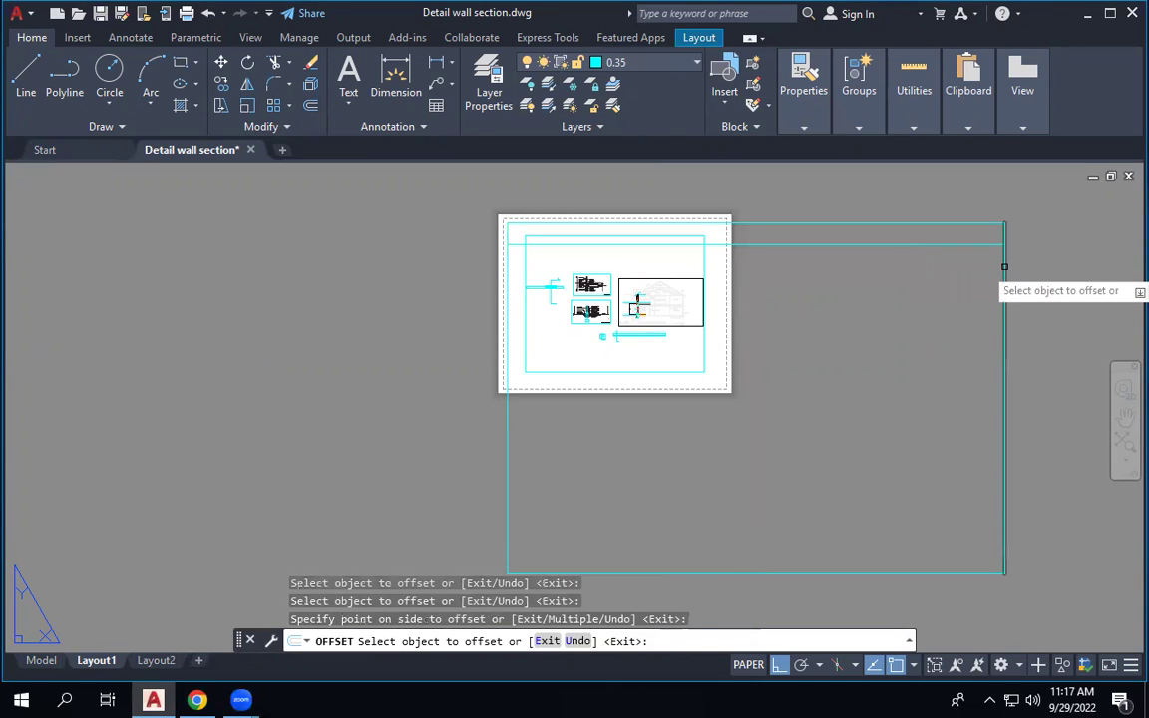
pyautogui.click(1004, 305)
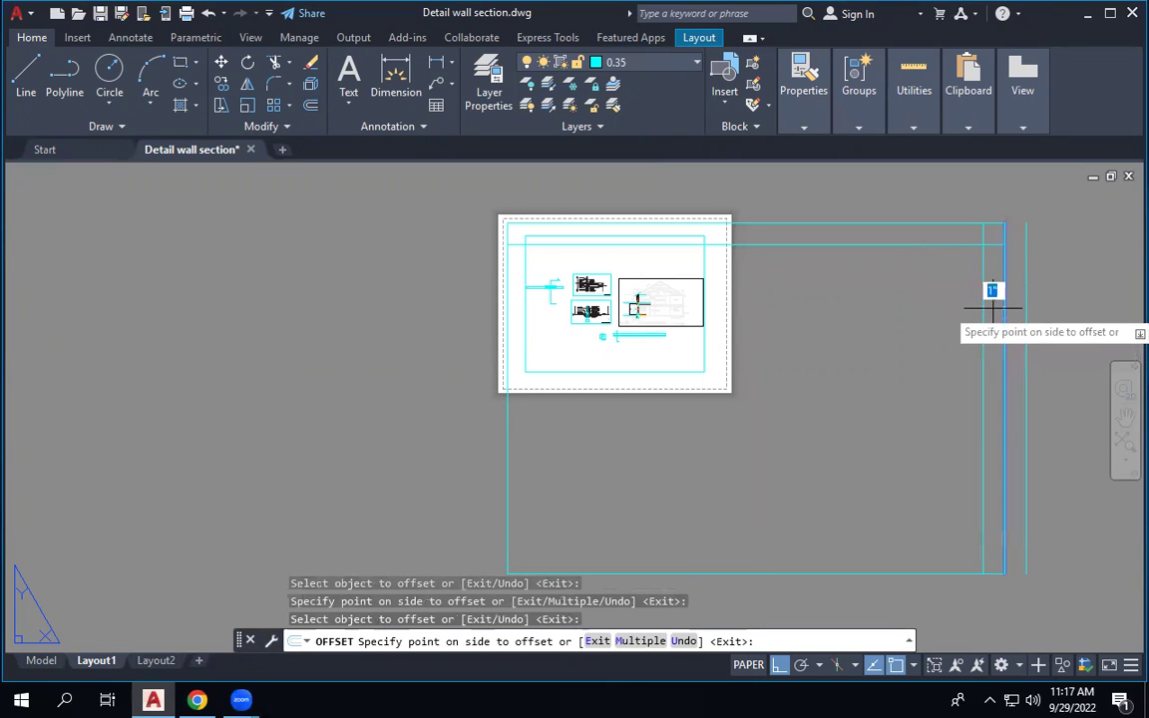
pyautogui.click(990, 296)
# Offset the bottom and left edges of the sheet rectangle inward by the same distance.
pyautogui.click(949, 574)
pyautogui.click(947, 587)
pyautogui.click(769, 571)
pyautogui.click(769, 551)
pyautogui.click(769, 571)
pyautogui.click(779, 535)
pyautogui.click(508, 517)
pyautogui.click(527, 504)
pyautogui.press('Escape')
pyautogui.press('Escape')
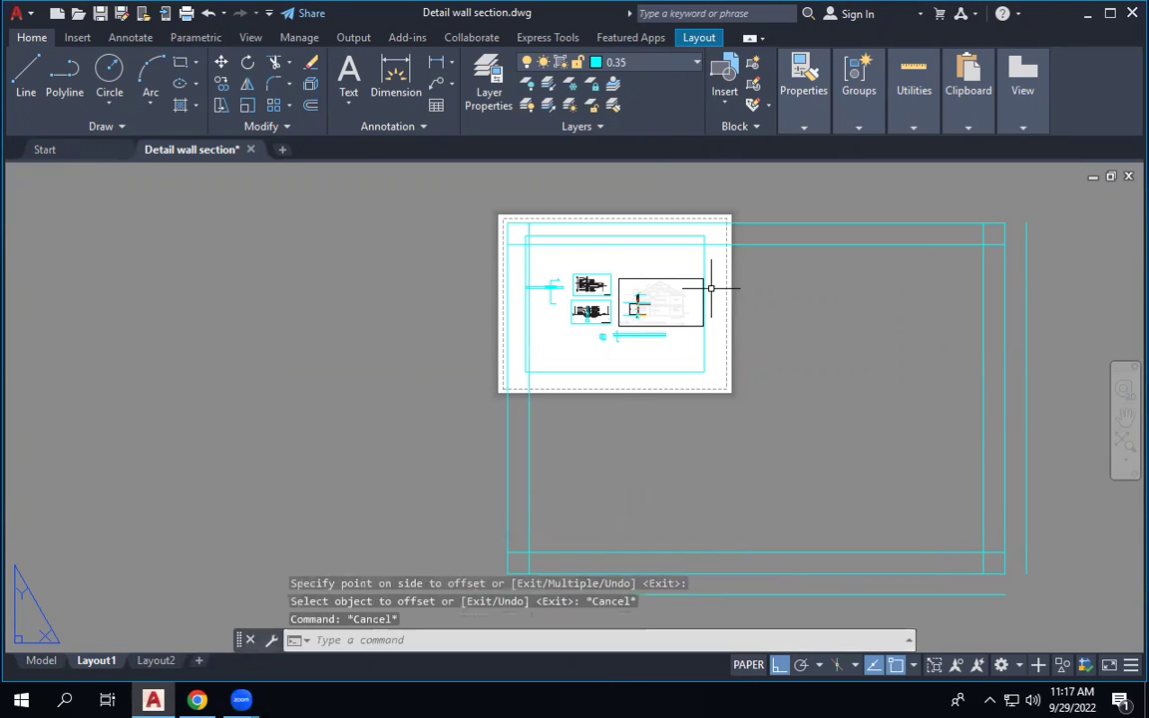
# Delete the stray offset line outside the sheet rectangle's right edge.
pyautogui.click(1024, 412)
pyautogui.press('Delete')
pyautogui.click(859, 595)
pyautogui.press('Delete')
# Trim the inner border lines where they overrun at the four corners and delete the stray line below the sheet rectangle.
pyautogui.click(275, 64)
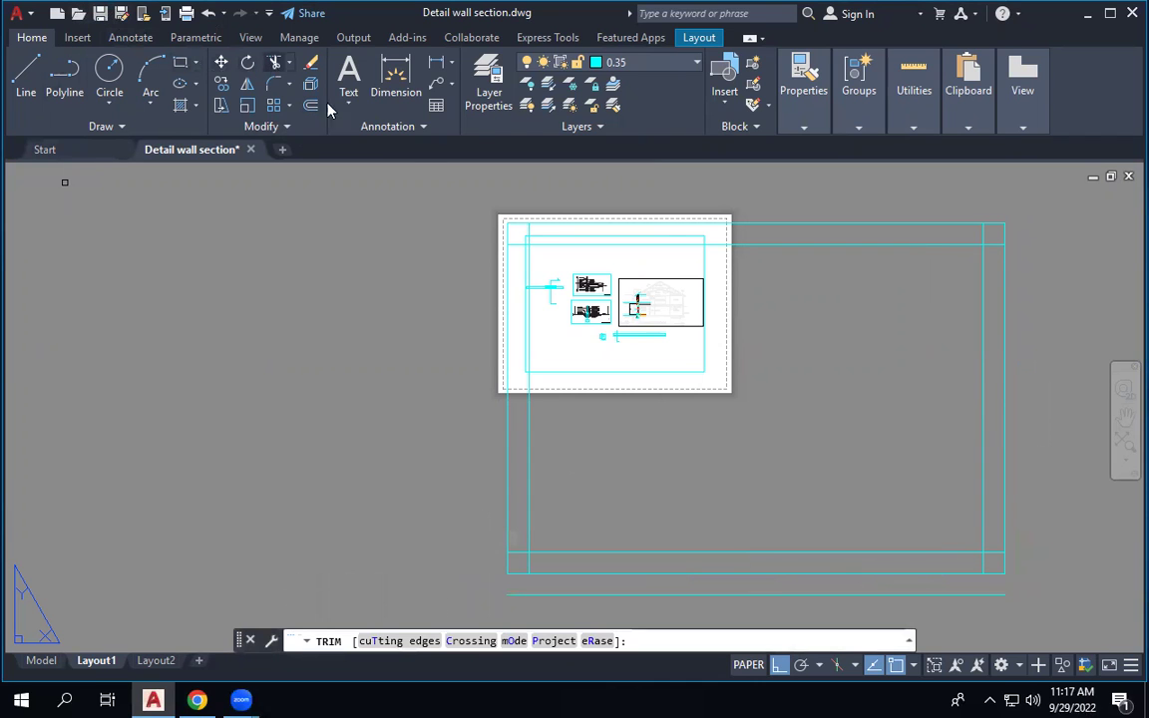
pyautogui.click(517, 242)
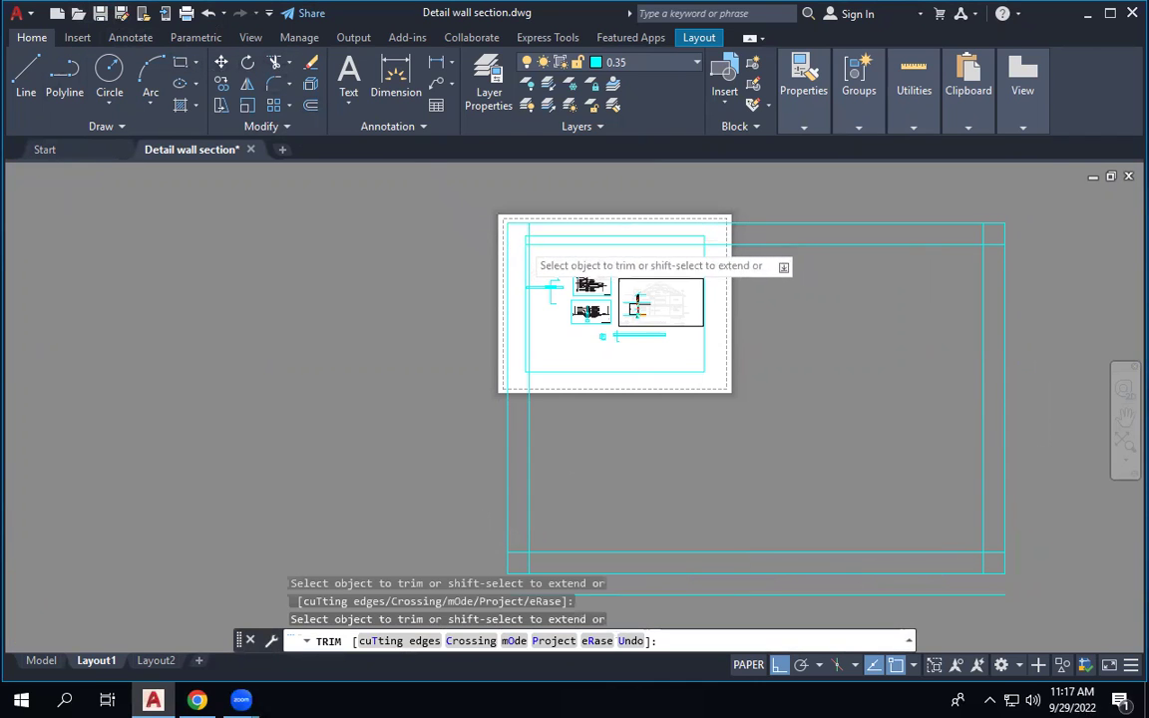
pyautogui.scroll(4, 519, 244)
pyautogui.click(536, 208)
pyautogui.click(535, 243)
pyautogui.scroll(-6, 520, 233)
pyautogui.click(977, 230)
pyautogui.click(988, 239)
pyautogui.click(985, 546)
pyautogui.click(976, 553)
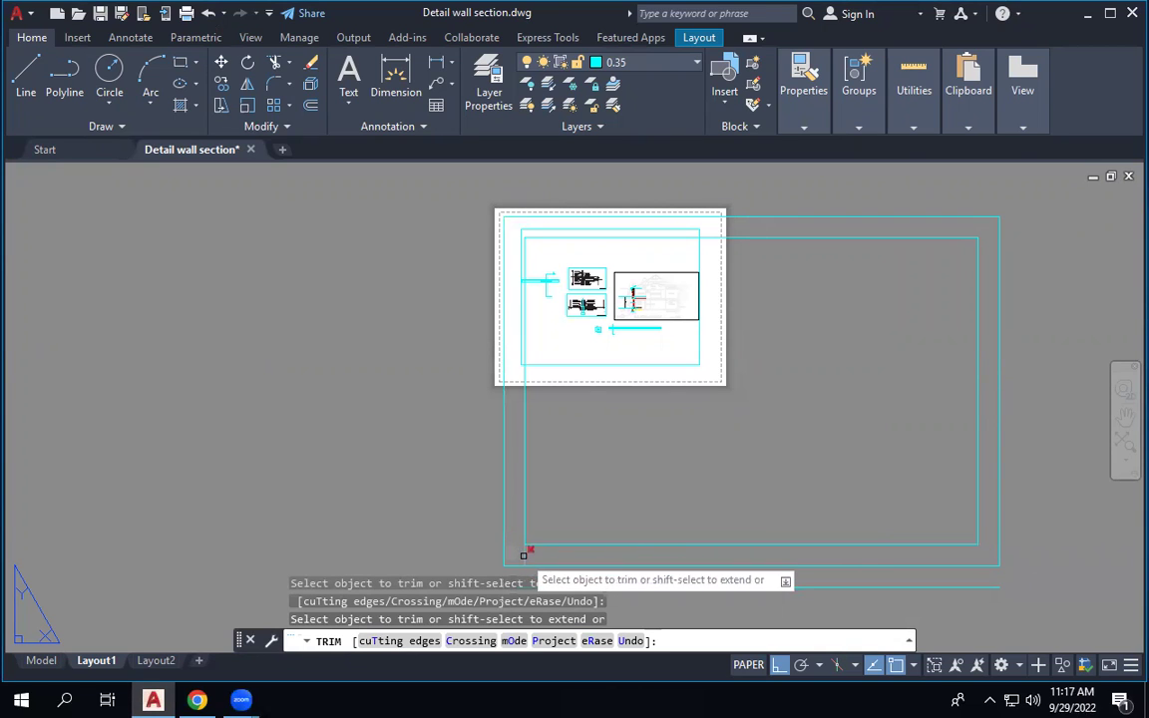
pyautogui.press('Escape')
pyautogui.click(624, 587)
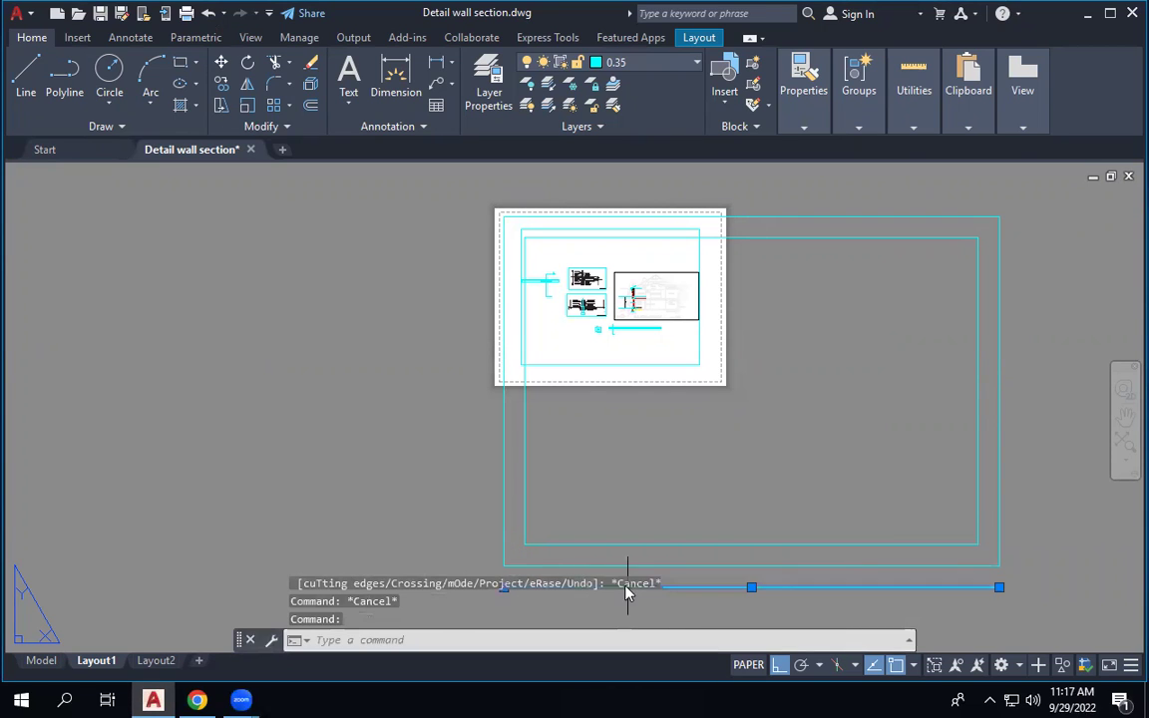
pyautogui.press('Delete')
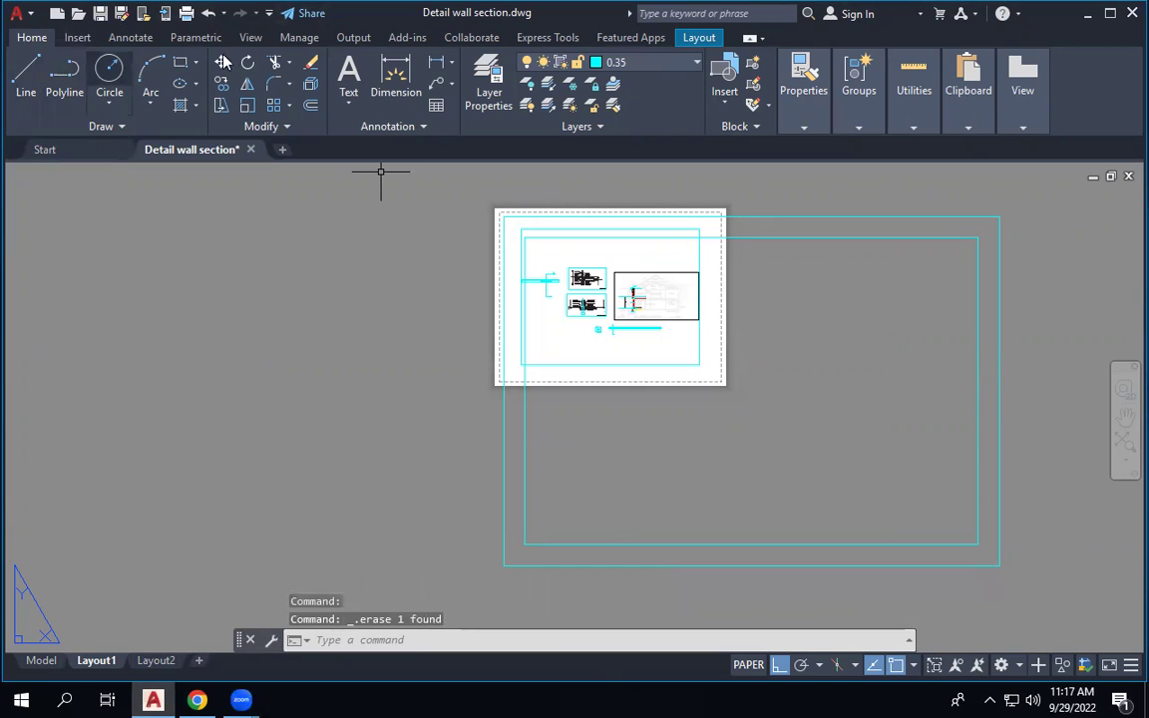
# Draw two equally wide rectangles stacked downward from the inner border's upper-right corner as title block cells.
pyautogui.click(180, 61)
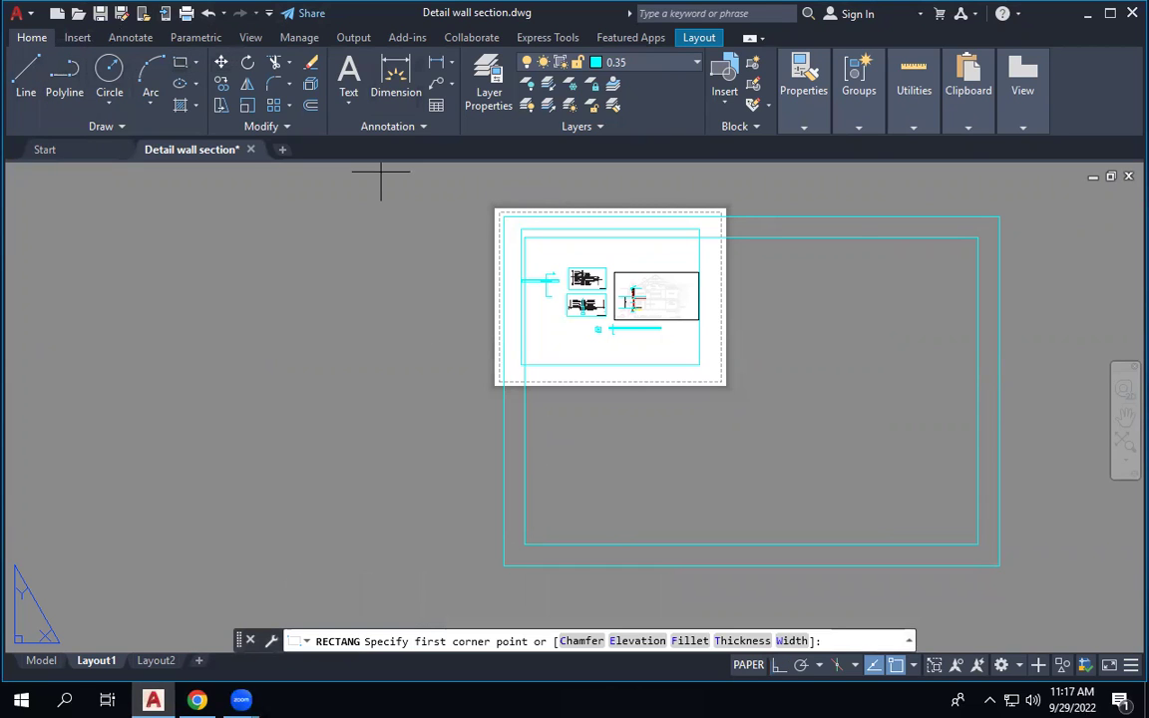
pyautogui.click(978, 238)
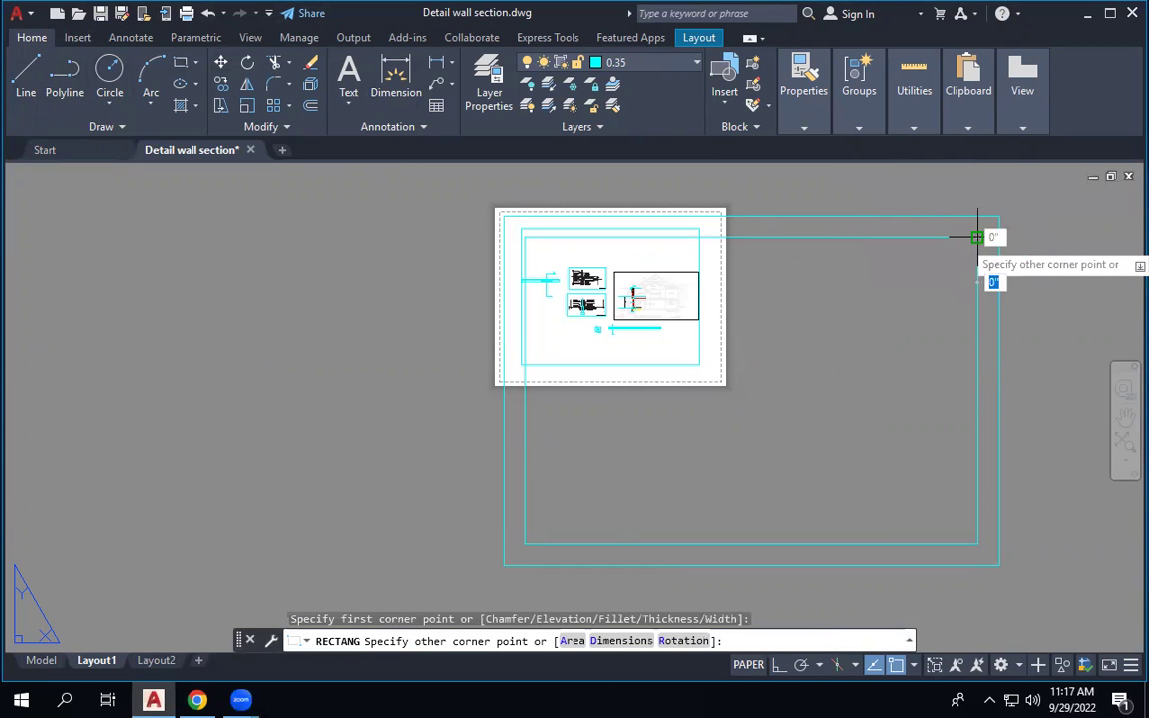
pyautogui.click(901, 284)
pyautogui.press('Return')
pyautogui.click(978, 284)
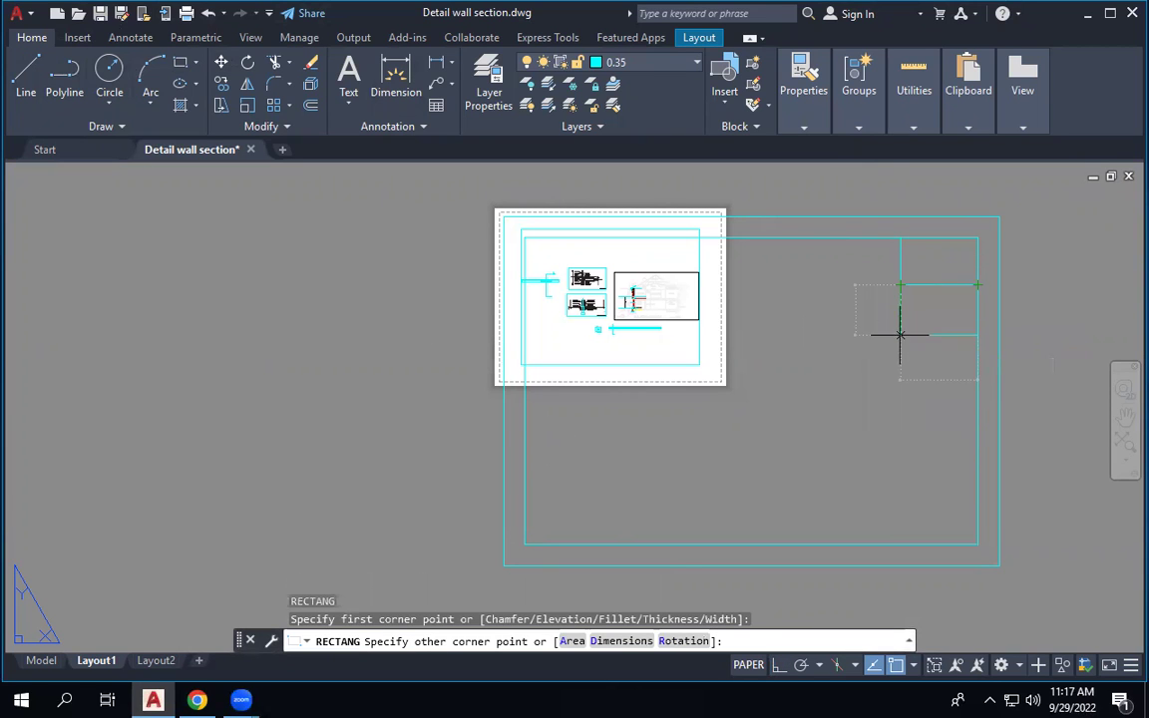
pyautogui.click(900, 334)
pyautogui.press('Return')
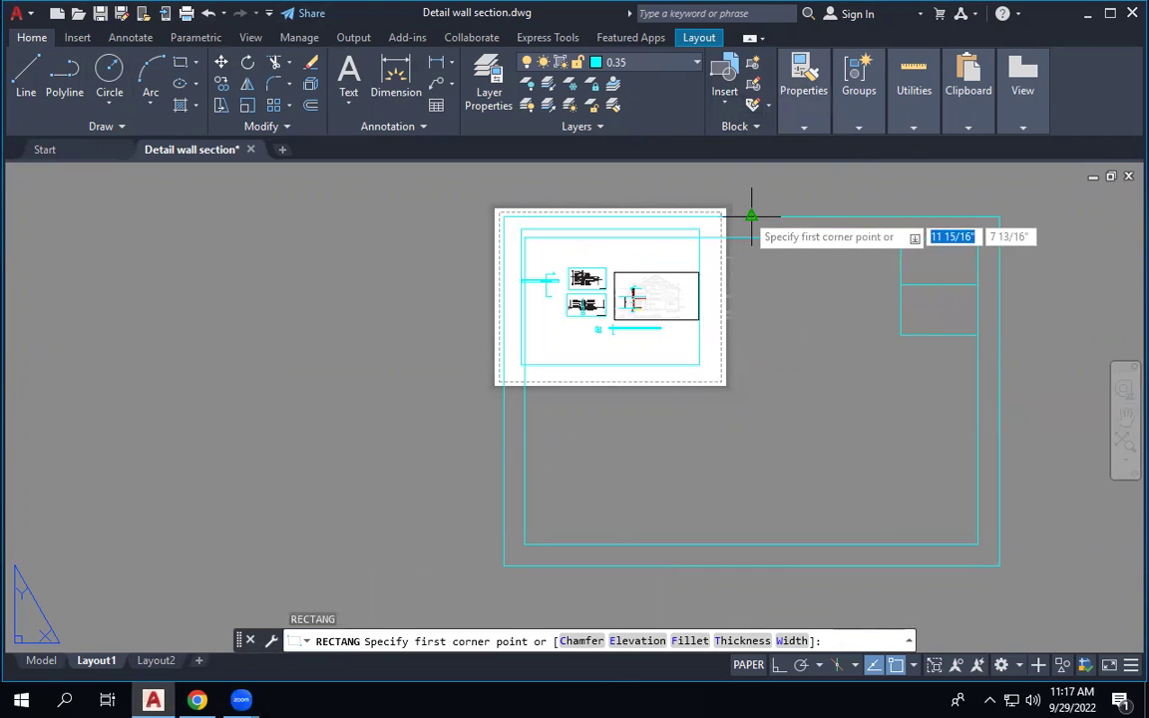
pyautogui.press('Escape')
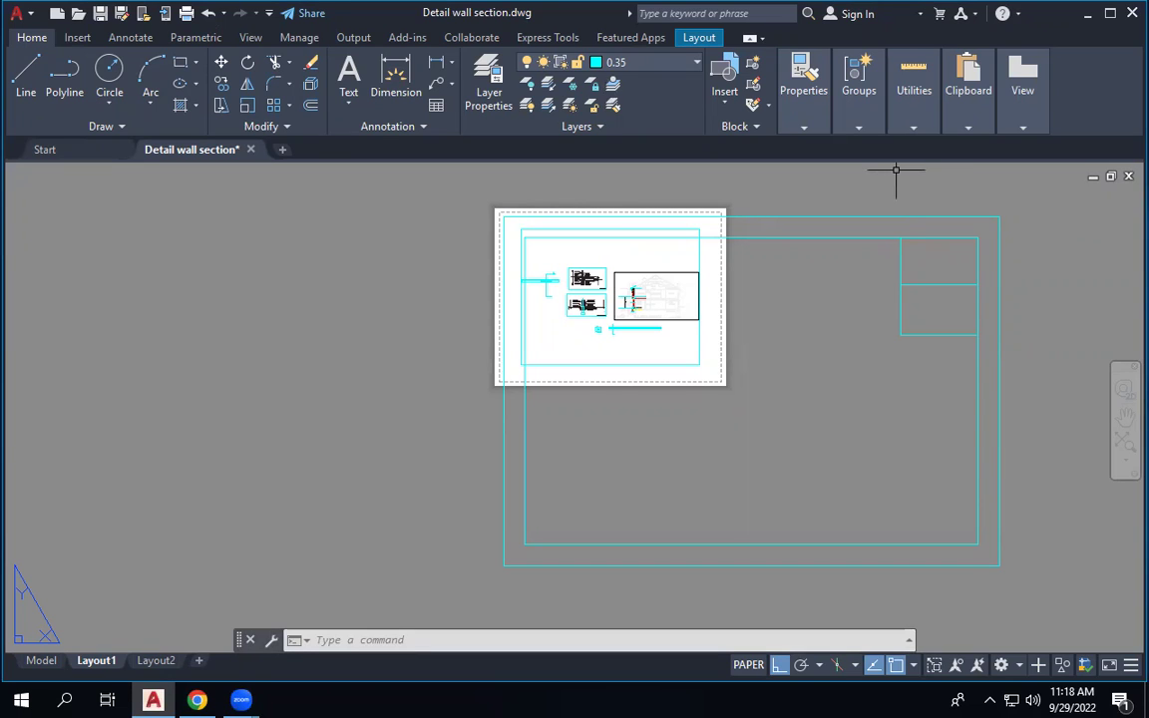
# Switch to Chrome and open Sample Title Block.pdf from the Week 02 module on the course home page.
pyautogui.click(199, 685)
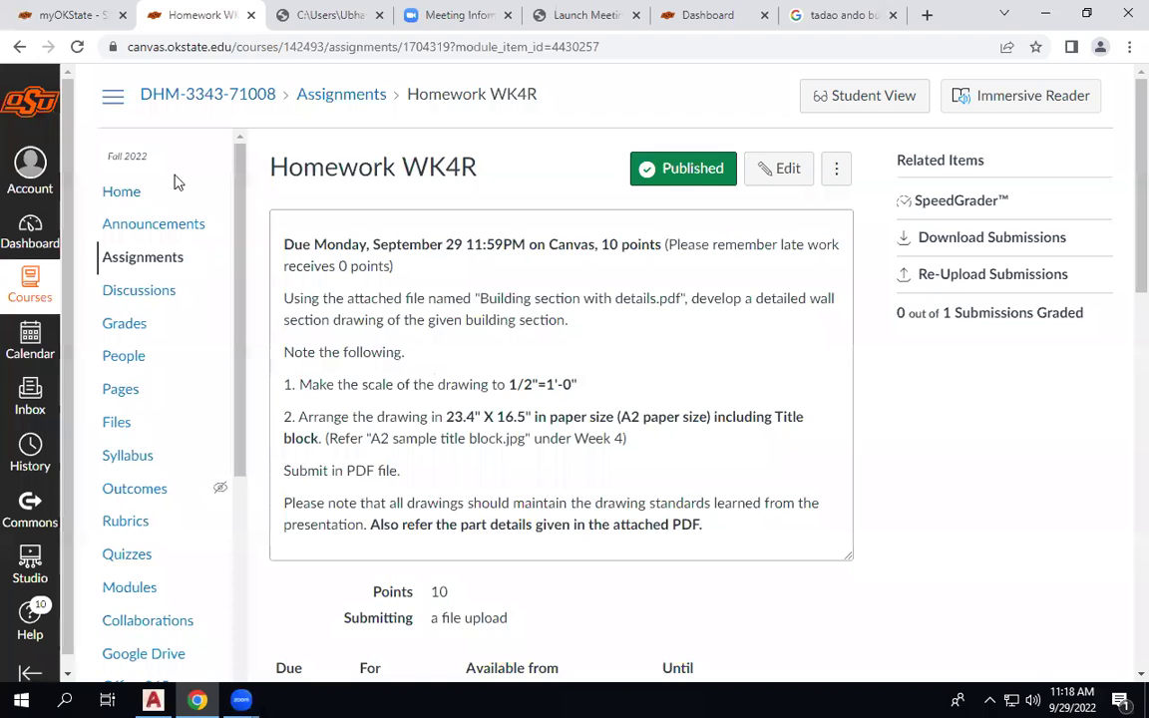
pyautogui.click(134, 200)
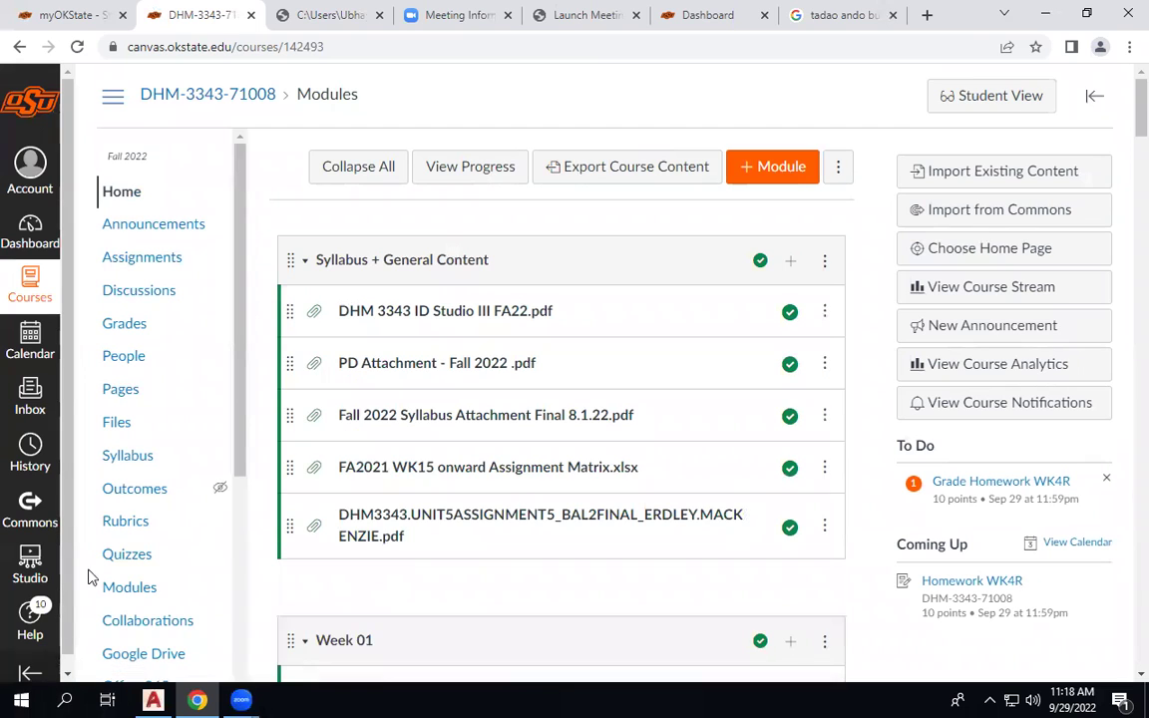
pyautogui.scroll(-3, 559, 419)
pyautogui.scroll(-3, 553, 404)
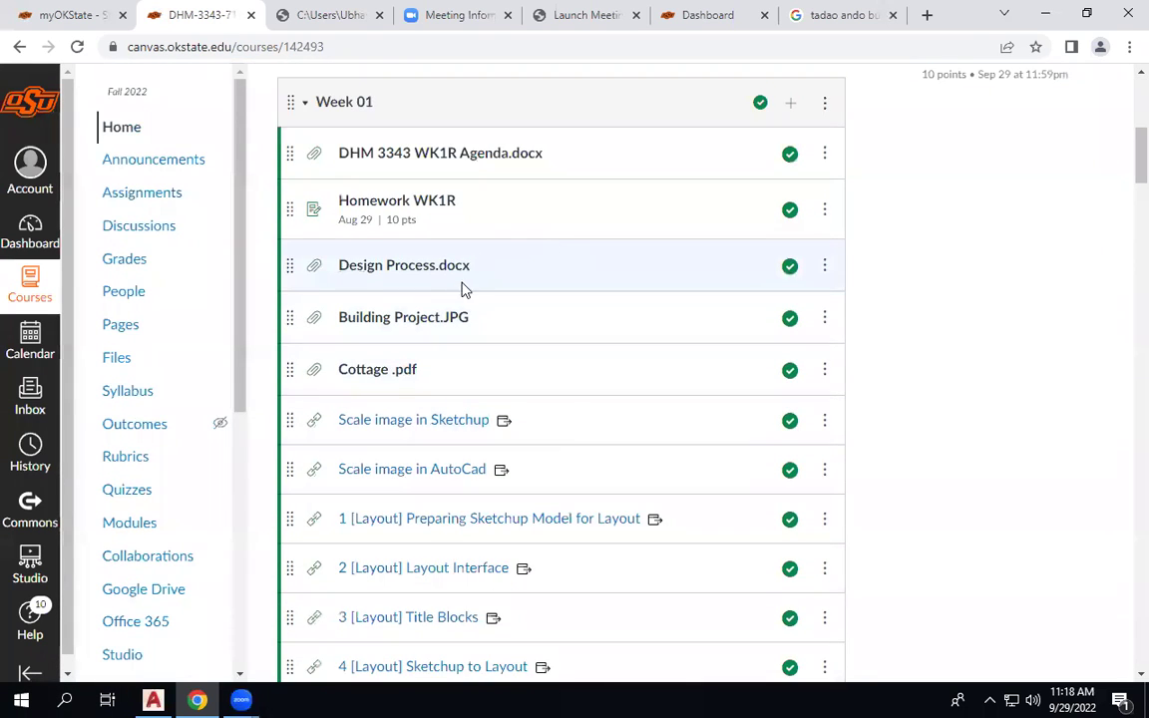
pyautogui.scroll(-3, 467, 301)
pyautogui.scroll(-6, 469, 313)
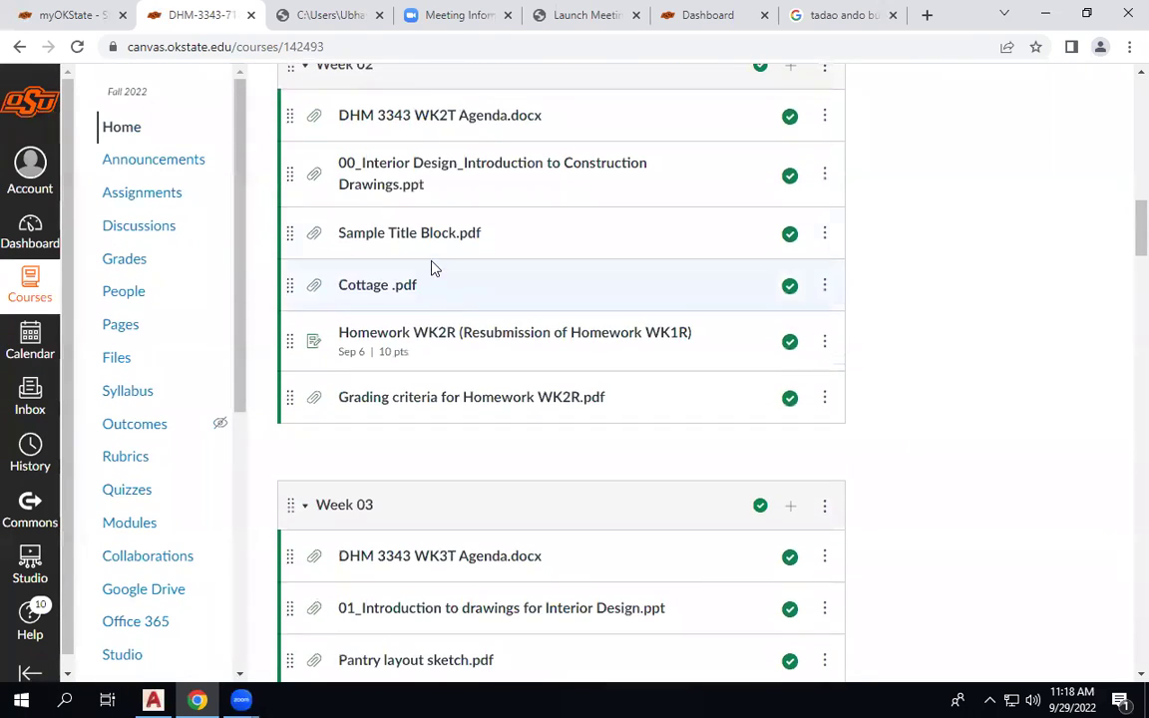
pyautogui.click(442, 244)
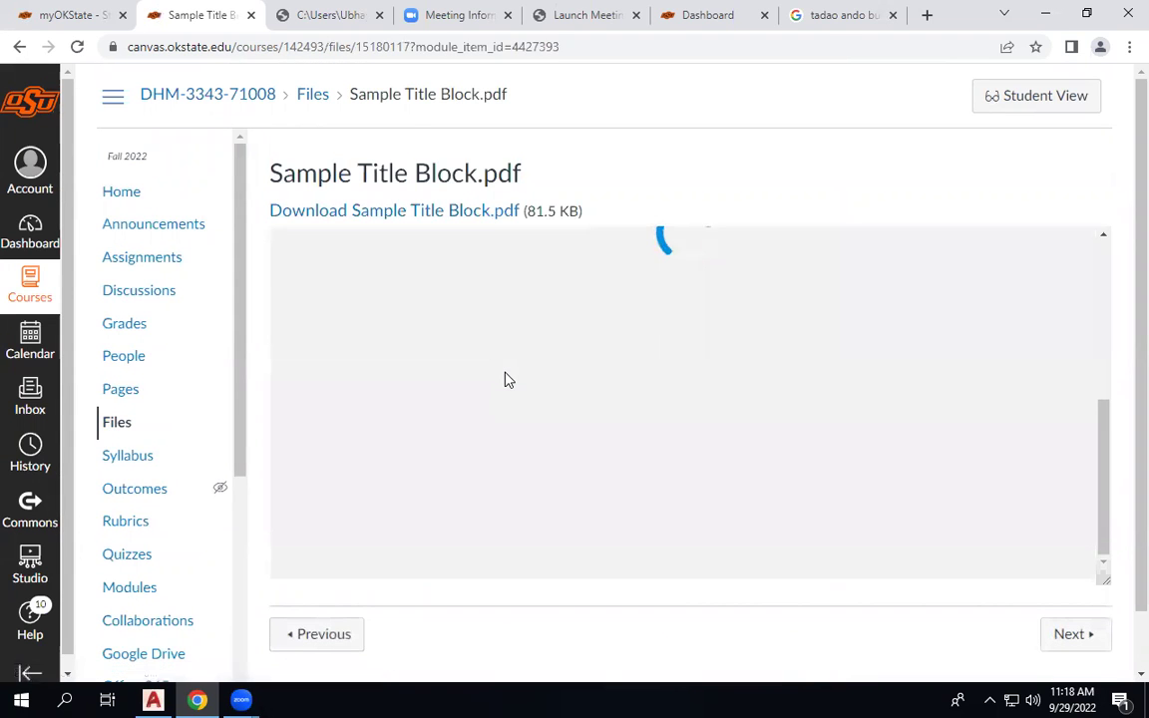
# Examine the title block cells in the sample PDF and switch back to AutoCAD.
pyautogui.scroll(-2, 505, 378)
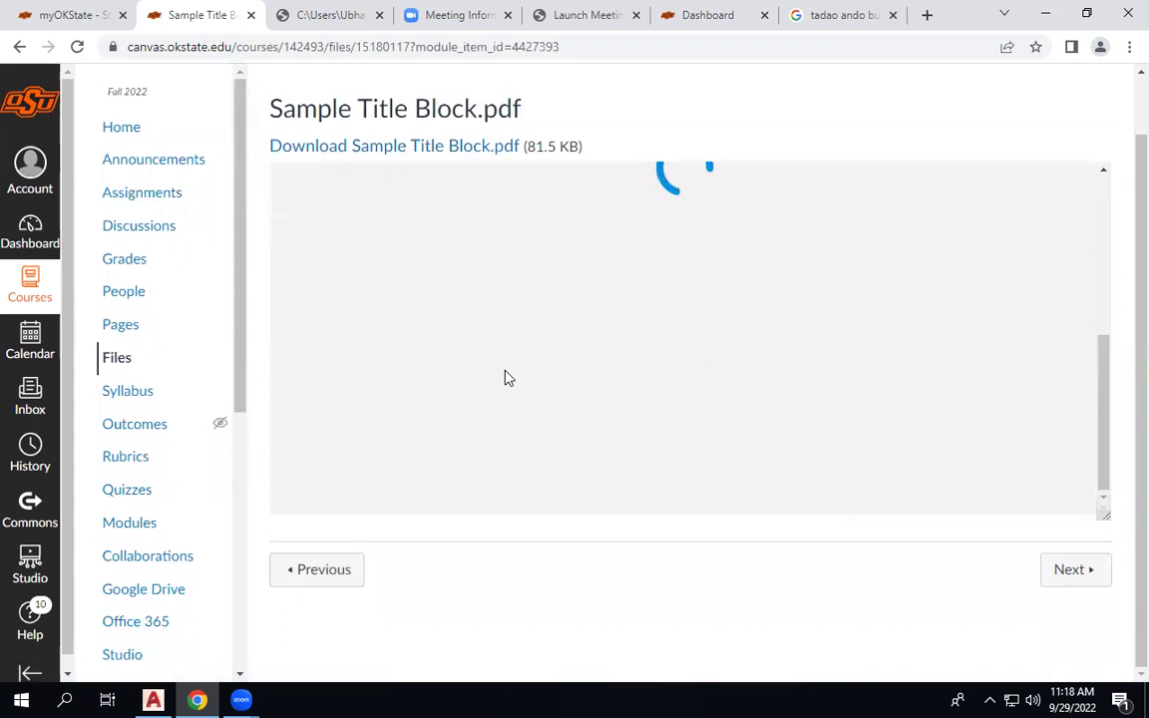
pyautogui.moveTo(504, 368)
pyautogui.mouseDown(button='middle')
pyautogui.moveTo(429, 498)
pyautogui.moveTo(638, 362)
pyautogui.moveTo(782, 377)
pyautogui.mouseUp(button='middle')
pyautogui.moveTo(655, 355)
pyautogui.mouseDown(button='middle')
pyautogui.moveTo(646, 339)
pyautogui.moveTo(644, 351)
pyautogui.mouseUp(button='middle')
pyautogui.scroll(1, 677, 319)
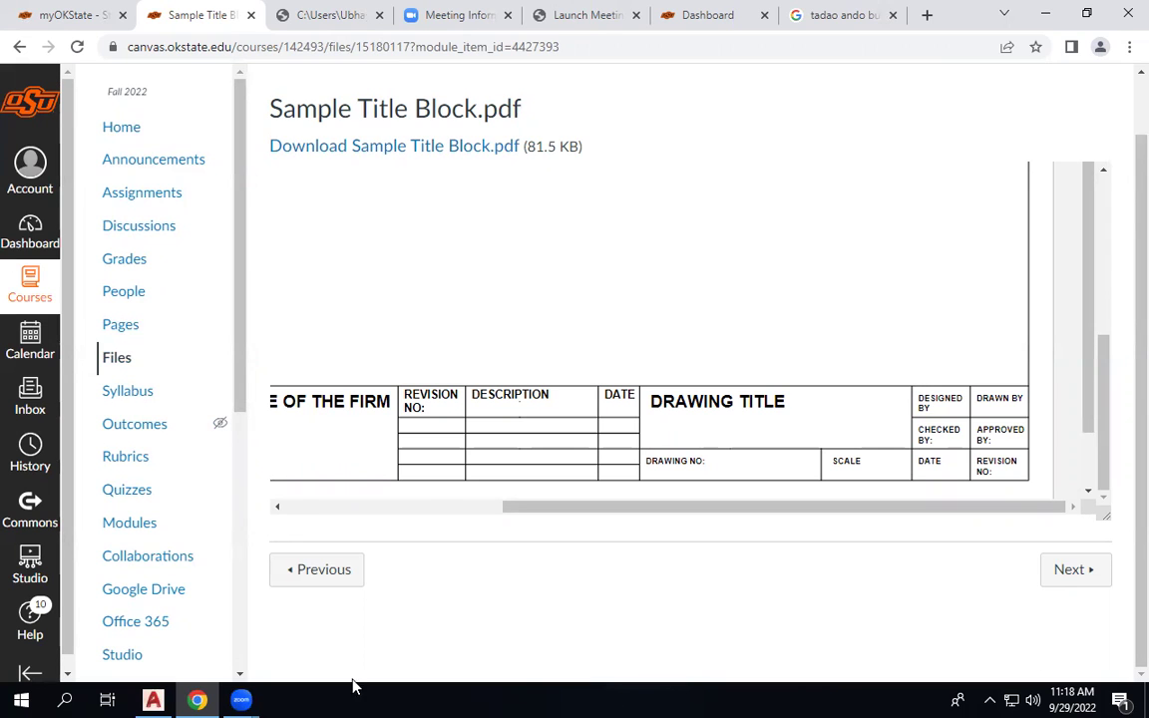
pyautogui.click(152, 699)
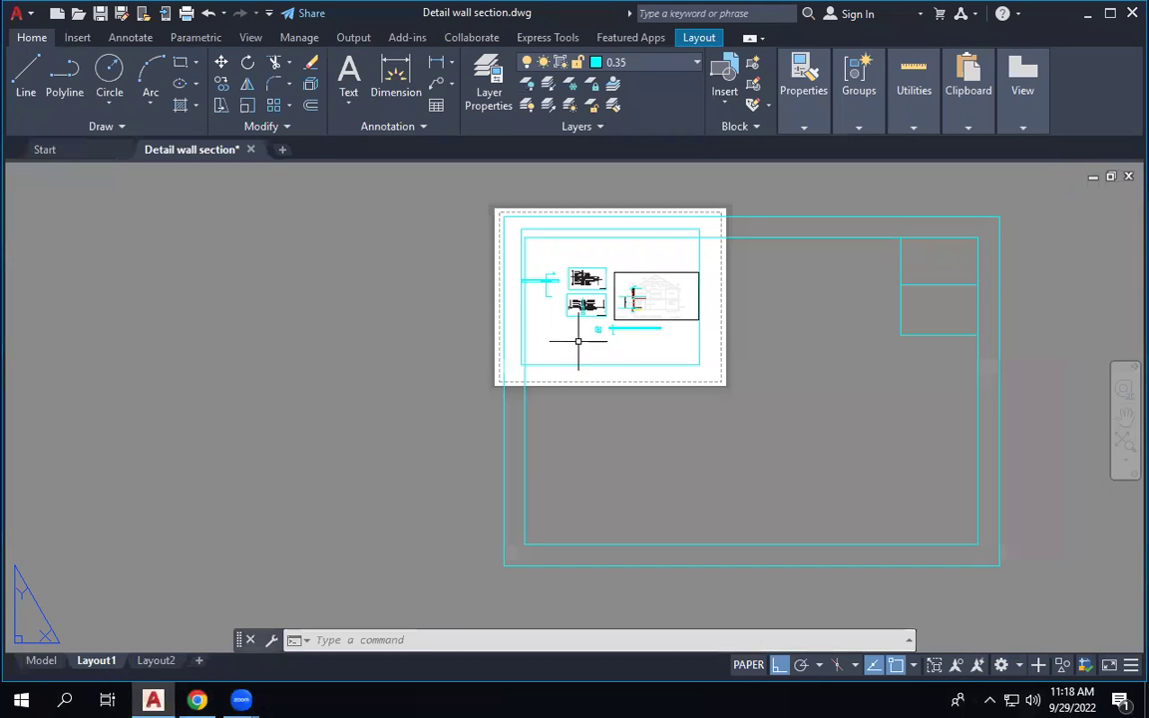
pyautogui.click(628, 258)
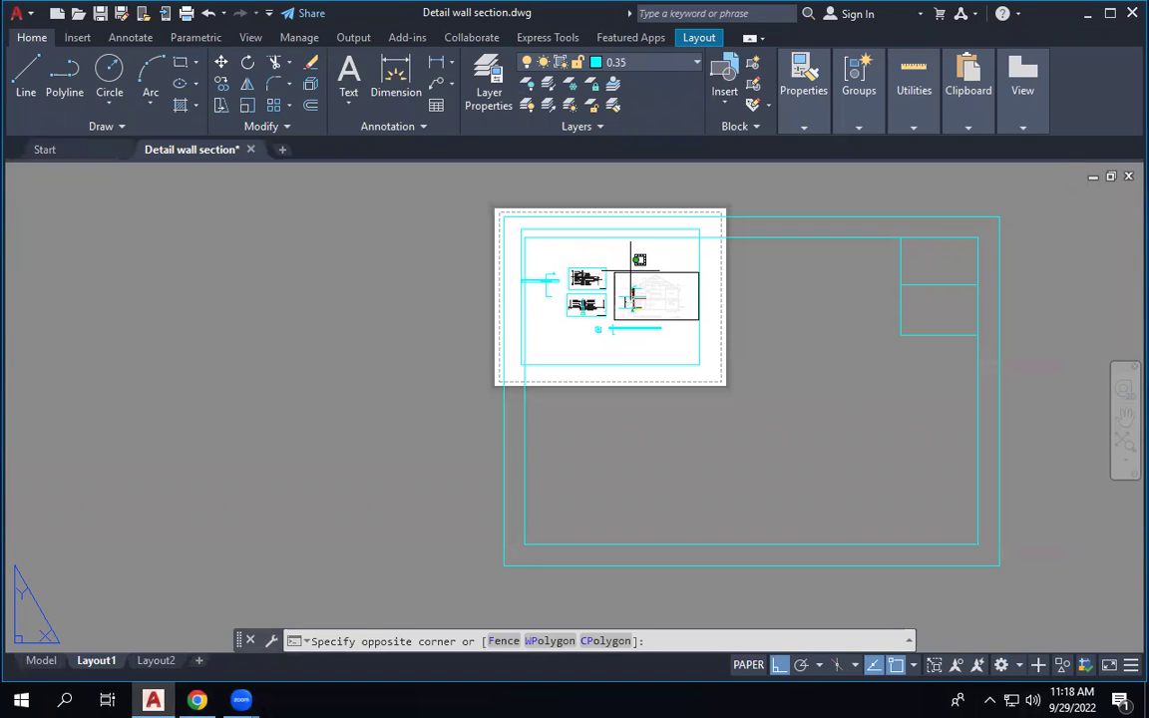
pyautogui.click(699, 280)
pyautogui.scroll(4, 682, 264)
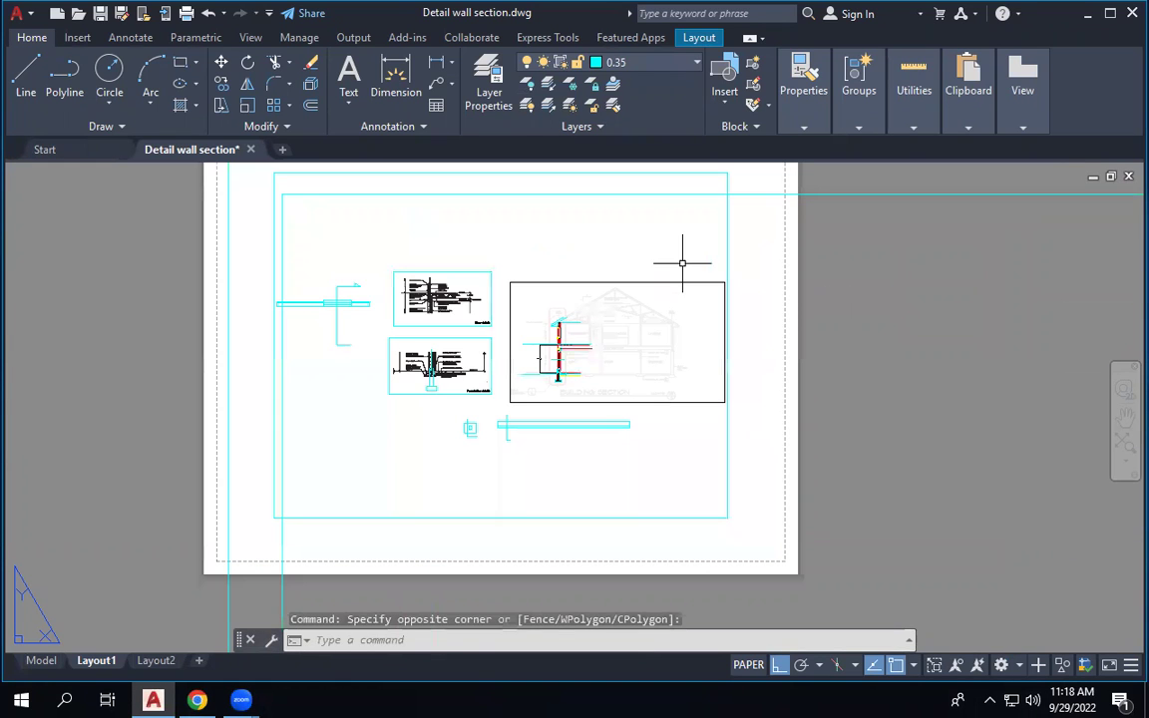
pyautogui.press('Escape')
pyautogui.press('Escape')
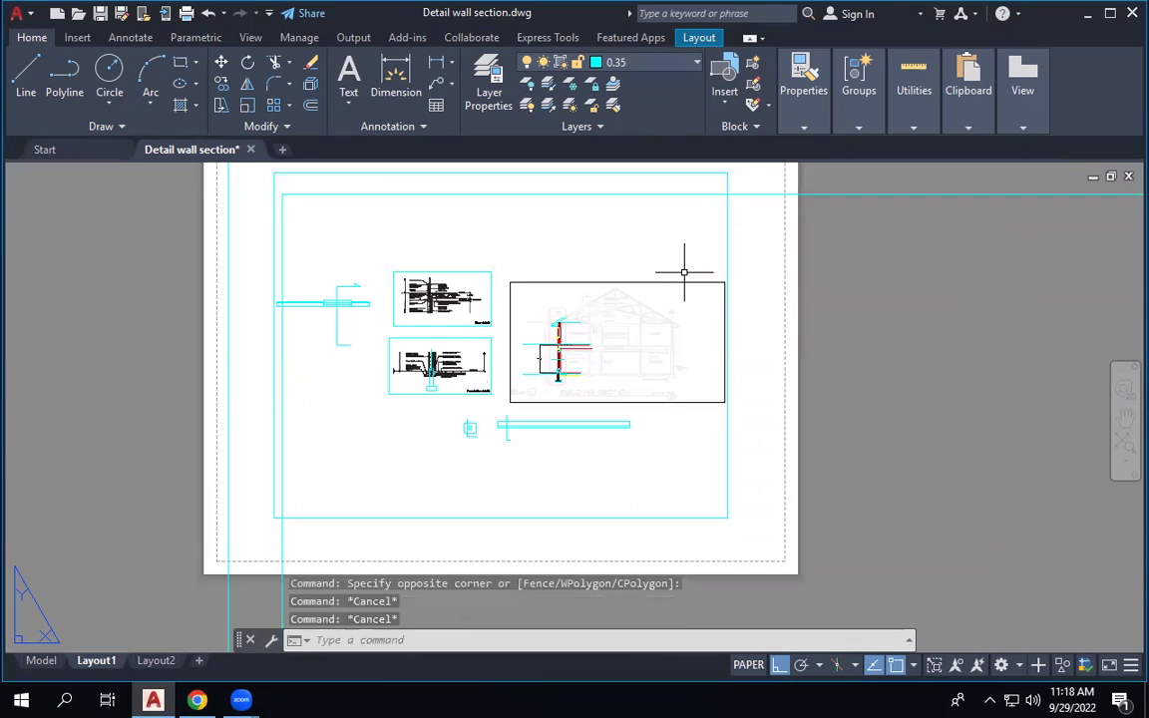
# Move the viewport so its upper-left corner lands on the inner border's upper-left corner.
pyautogui.scroll(-5, 684, 271)
pyautogui.click(615, 247)
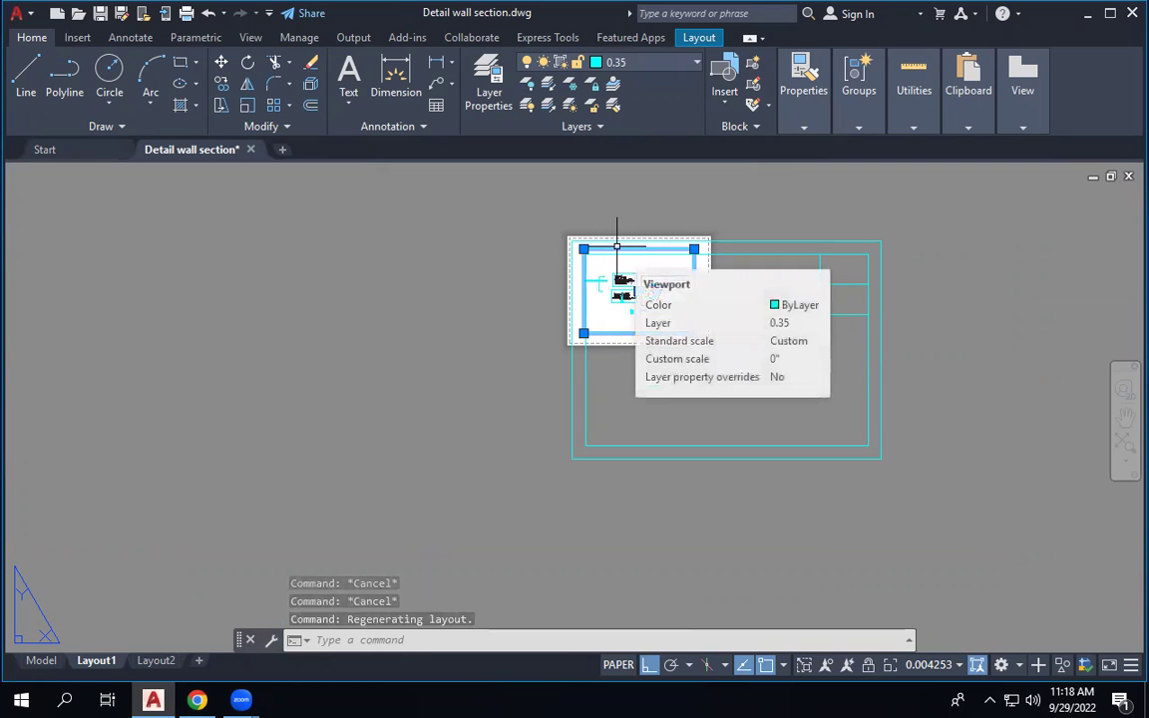
pyautogui.write('m')
pyautogui.press('Return')
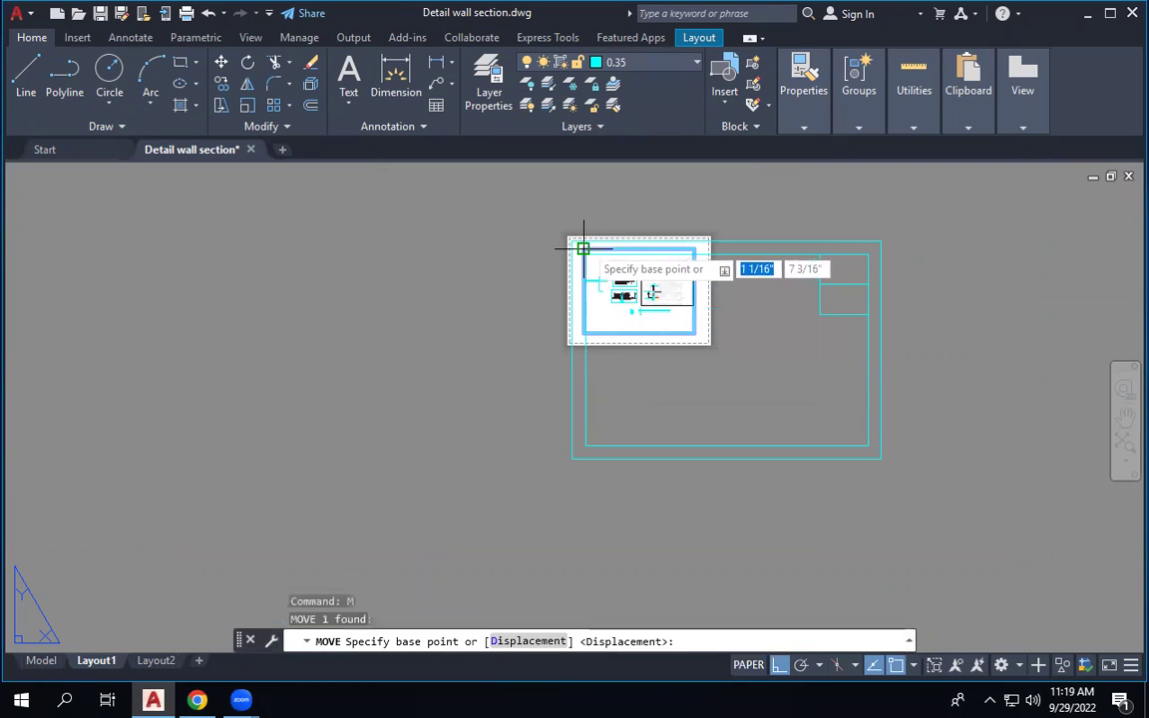
pyautogui.click(584, 253)
pyautogui.click(587, 250)
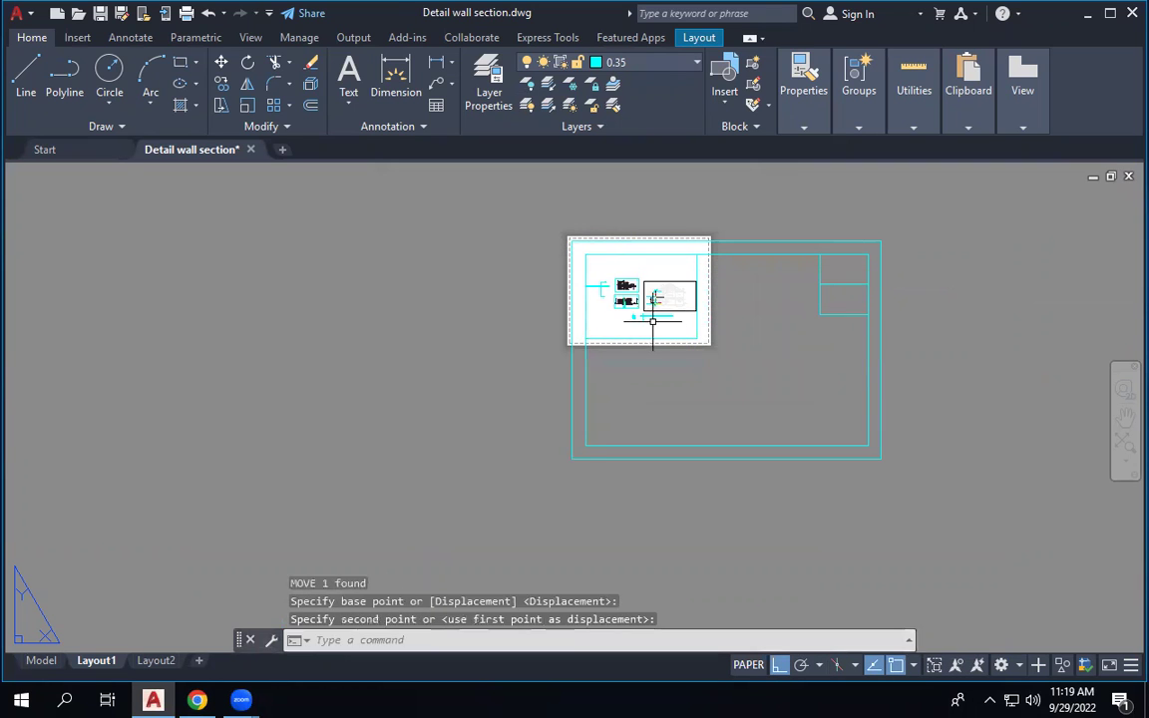
# Stretch the viewport down to the inner border's bottom edge and across to the left edge of the title block cells.
pyautogui.click(697, 267)
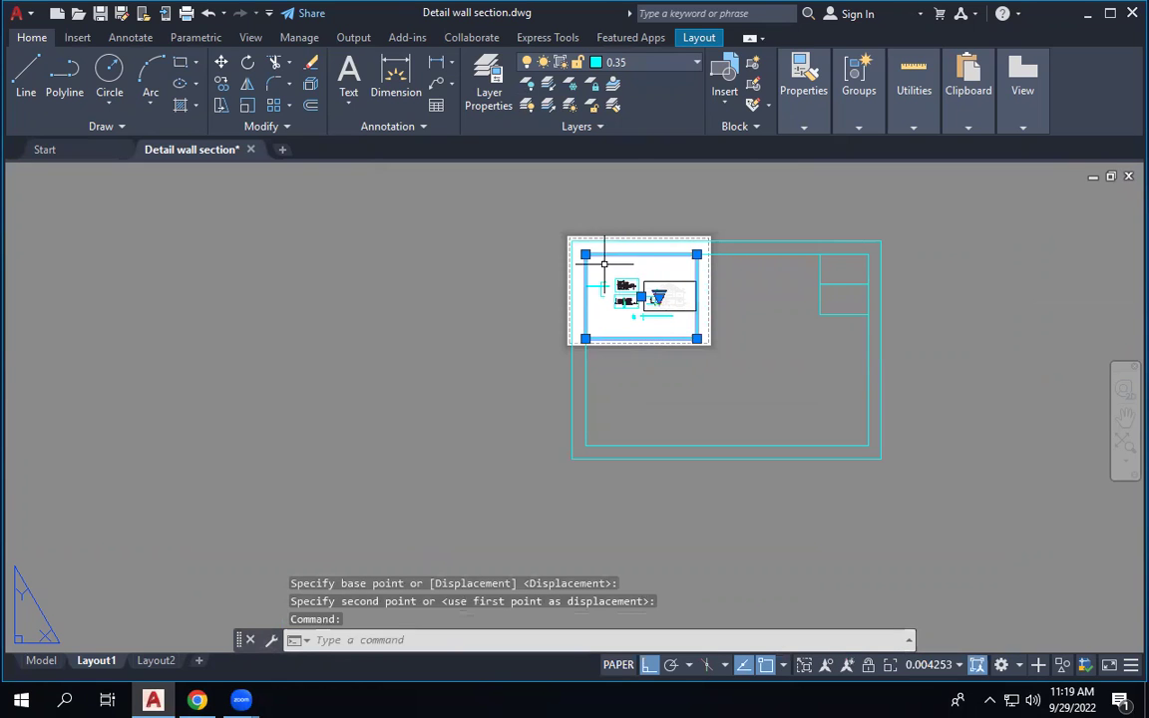
pyautogui.click(696, 339)
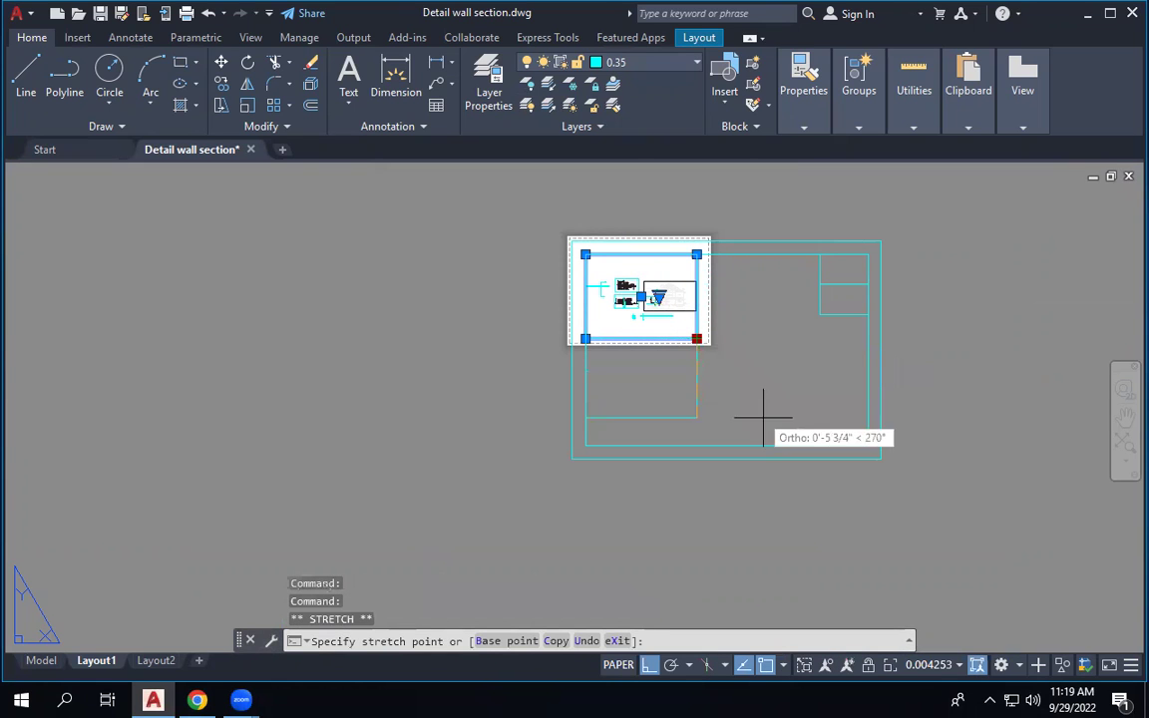
pyautogui.click(697, 443)
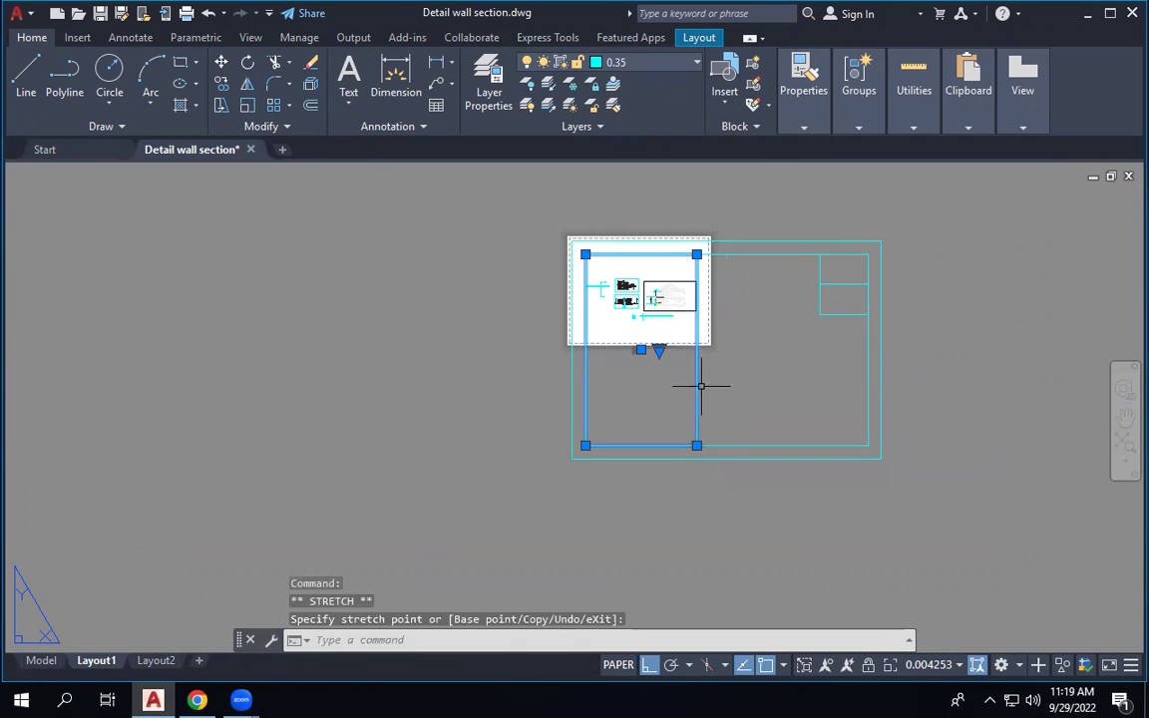
pyautogui.click(696, 255)
pyautogui.click(819, 254)
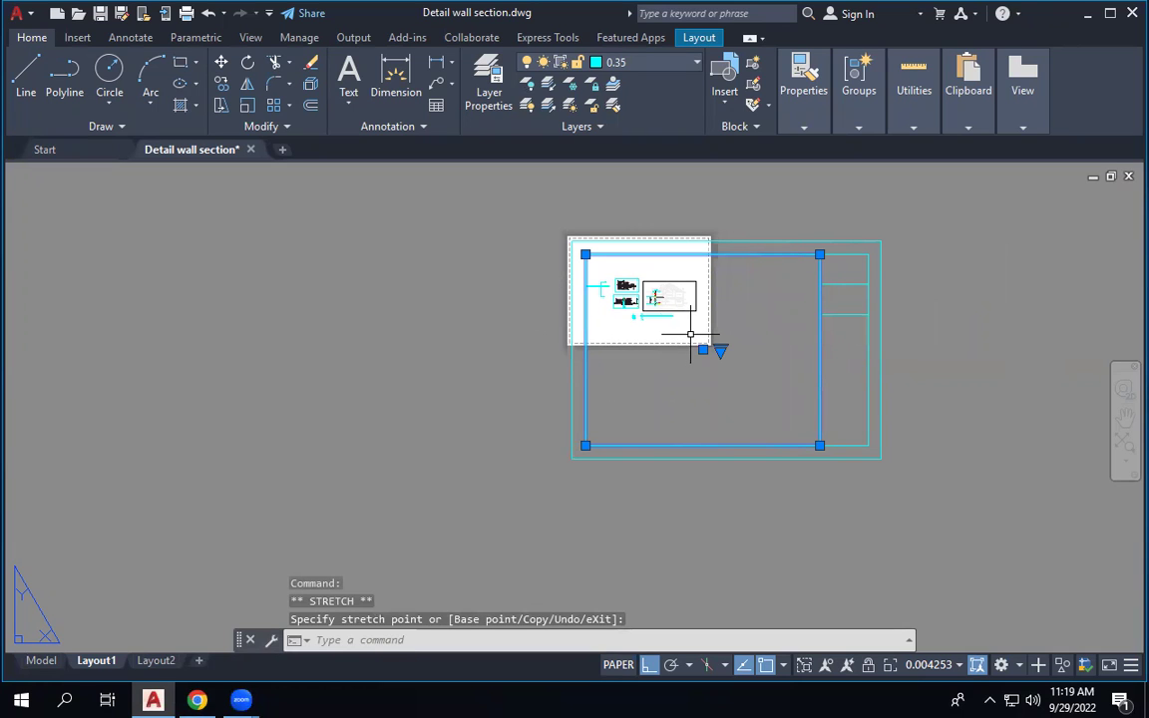
# Open the viewport's properties and set its standard scale to 1/2" = 1'-0".
pyautogui.rightClick(737, 267)
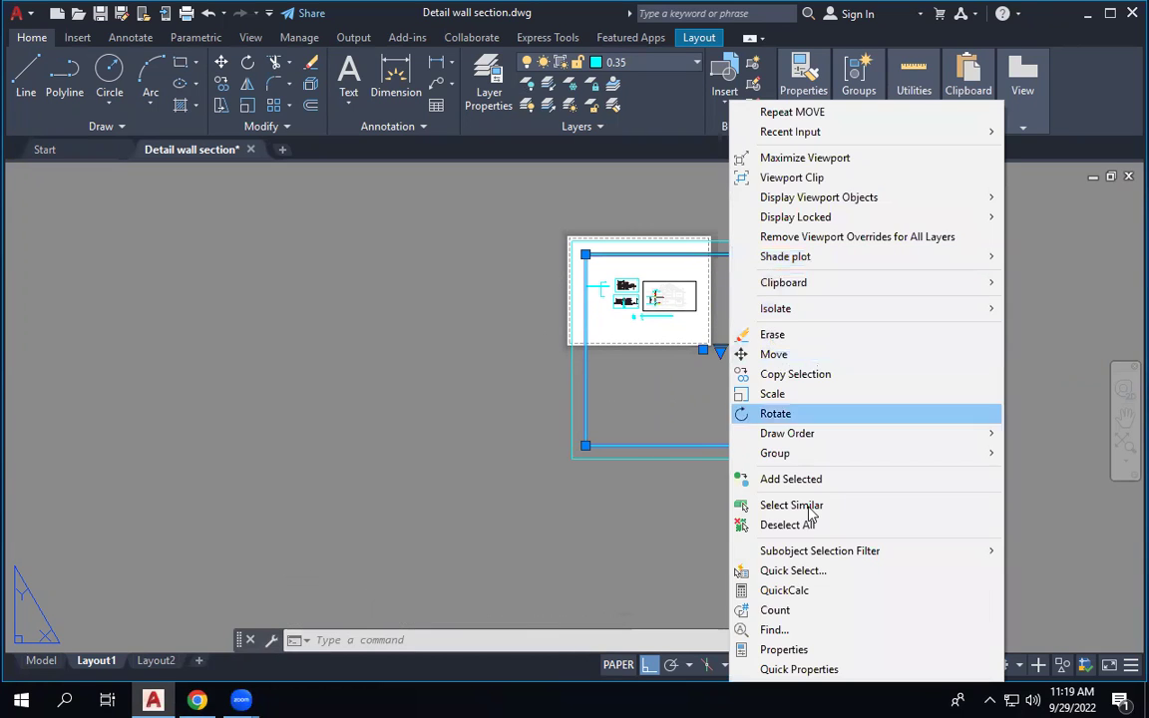
pyautogui.click(796, 650)
pyautogui.scroll(-3, 149, 389)
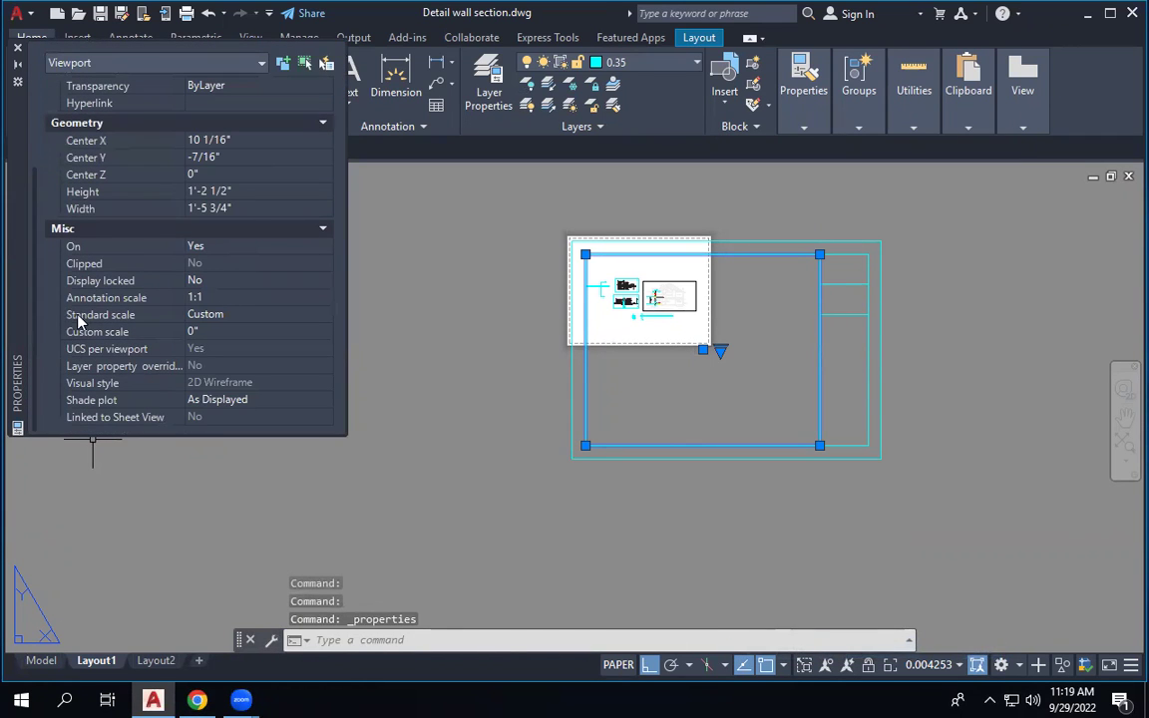
pyautogui.click(315, 317)
pyautogui.click(324, 314)
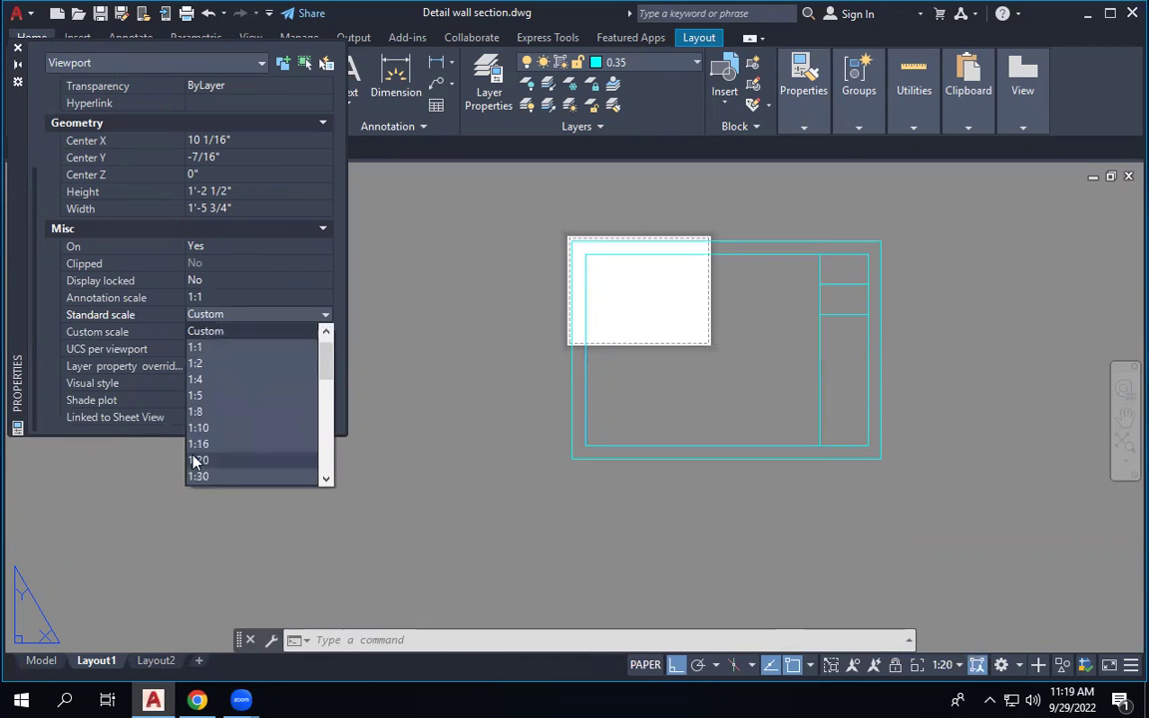
pyautogui.scroll(-4, 209, 449)
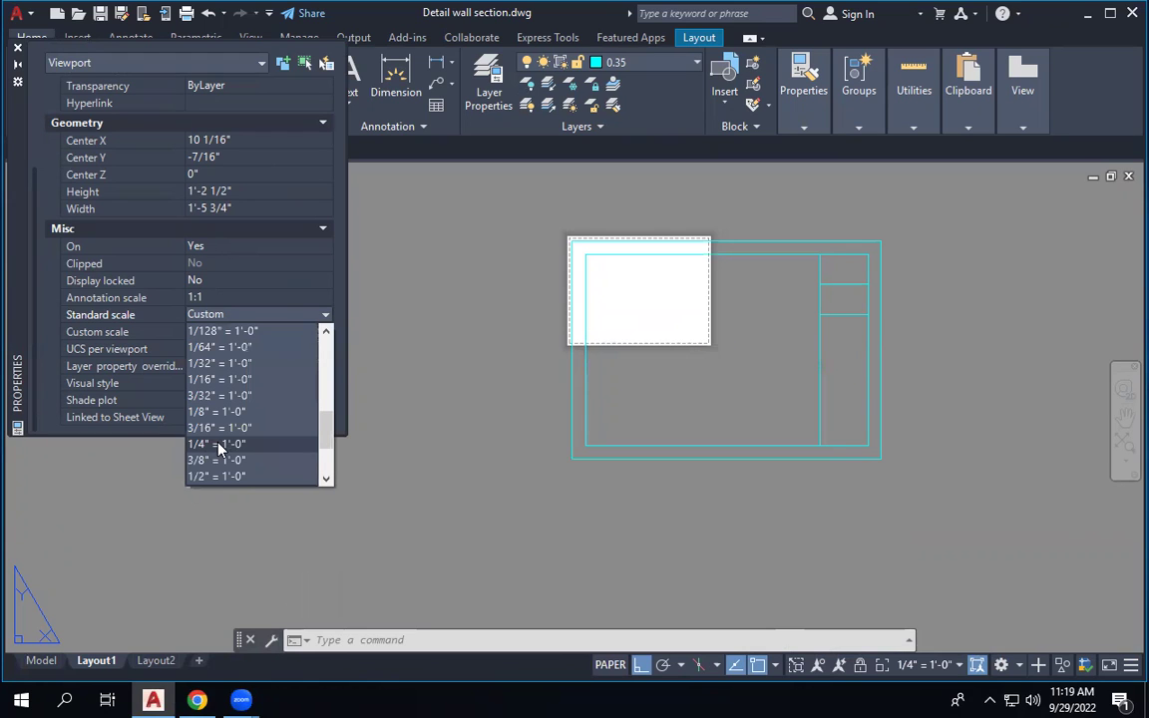
pyautogui.click(222, 478)
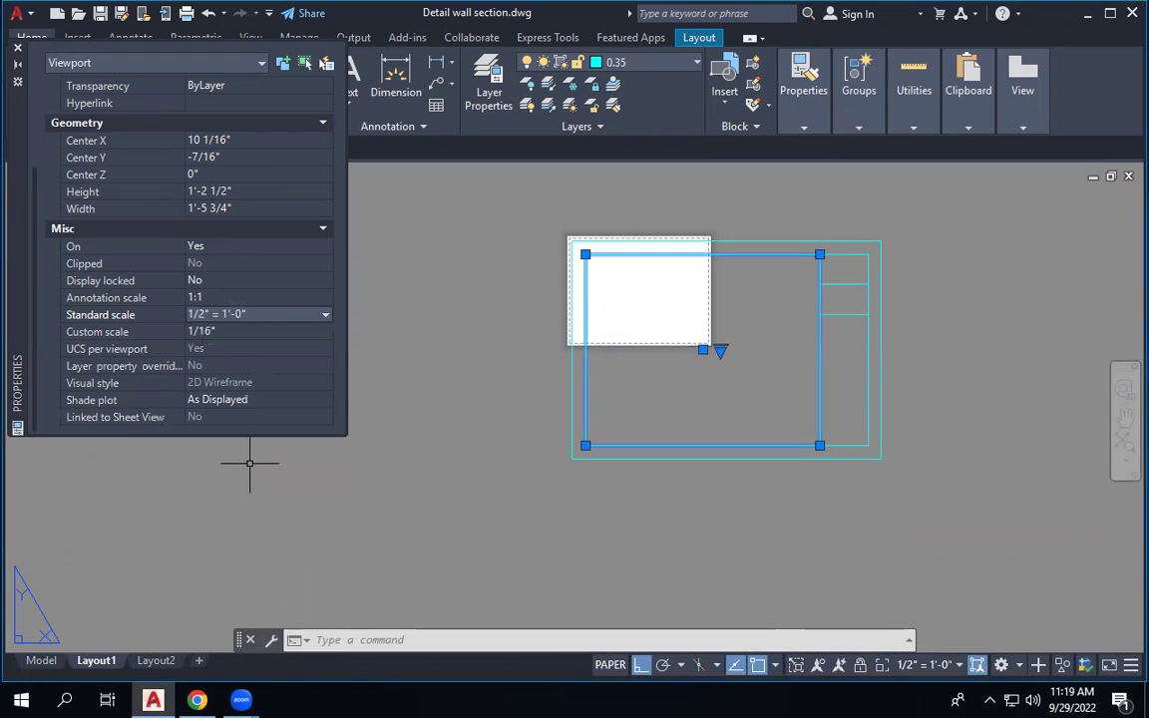
# Activate the viewport, bring the building section with the detailed wall into its view, and return to paper space.
pyautogui.moveTo(703, 296); pyautogui.dragTo(727, 313, button='middle')
pyautogui.click(930, 297)
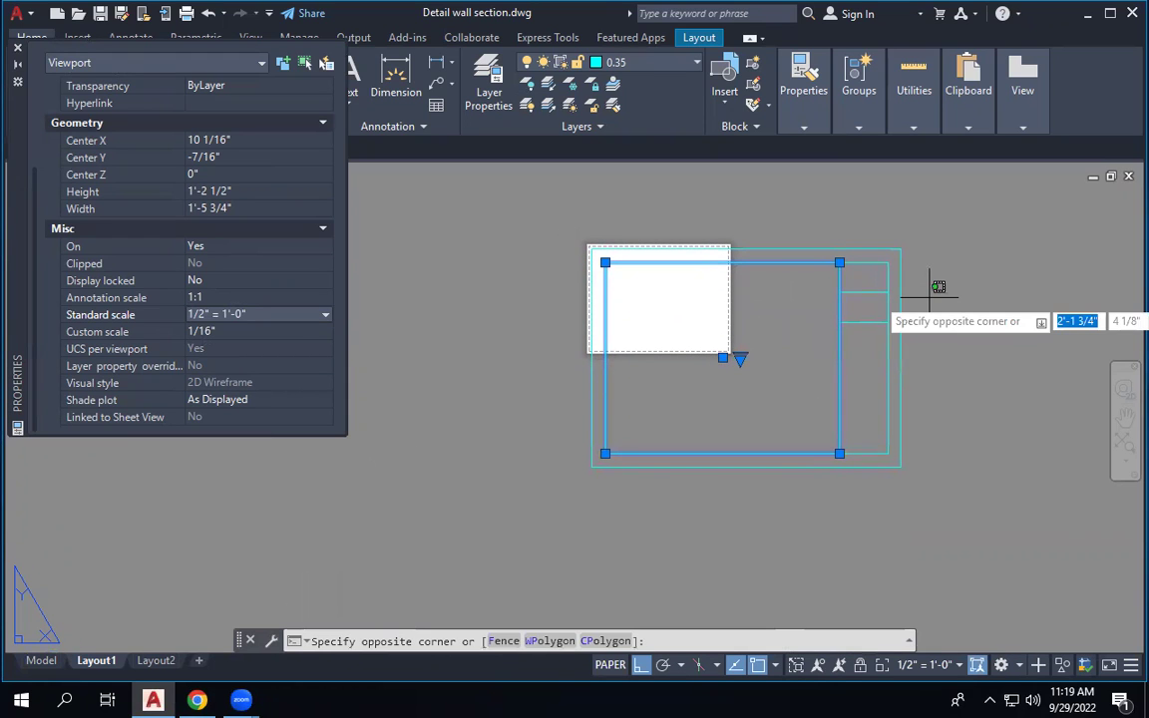
pyautogui.click(938, 301)
pyautogui.doubleClick(679, 329)
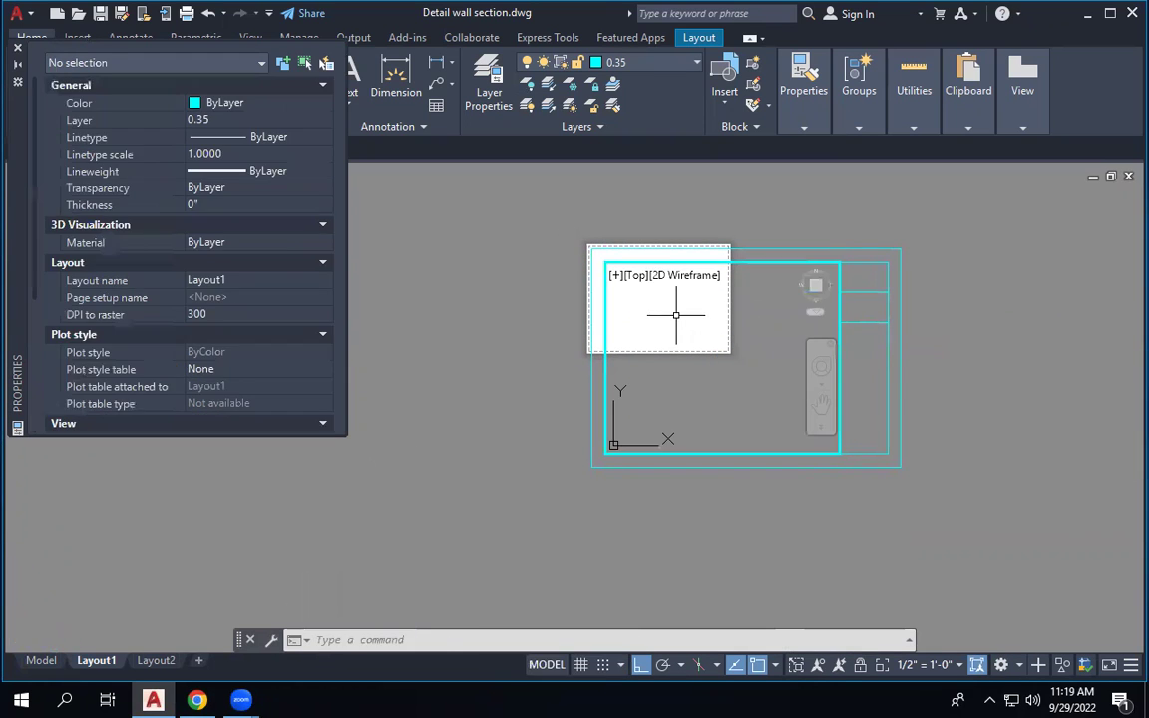
pyautogui.moveTo(739, 364); pyautogui.dragTo(755, 242, button='middle')
pyautogui.scroll(-10, 719, 334)
pyautogui.scroll(8, 679, 324)
pyautogui.scroll(3, 637, 339)
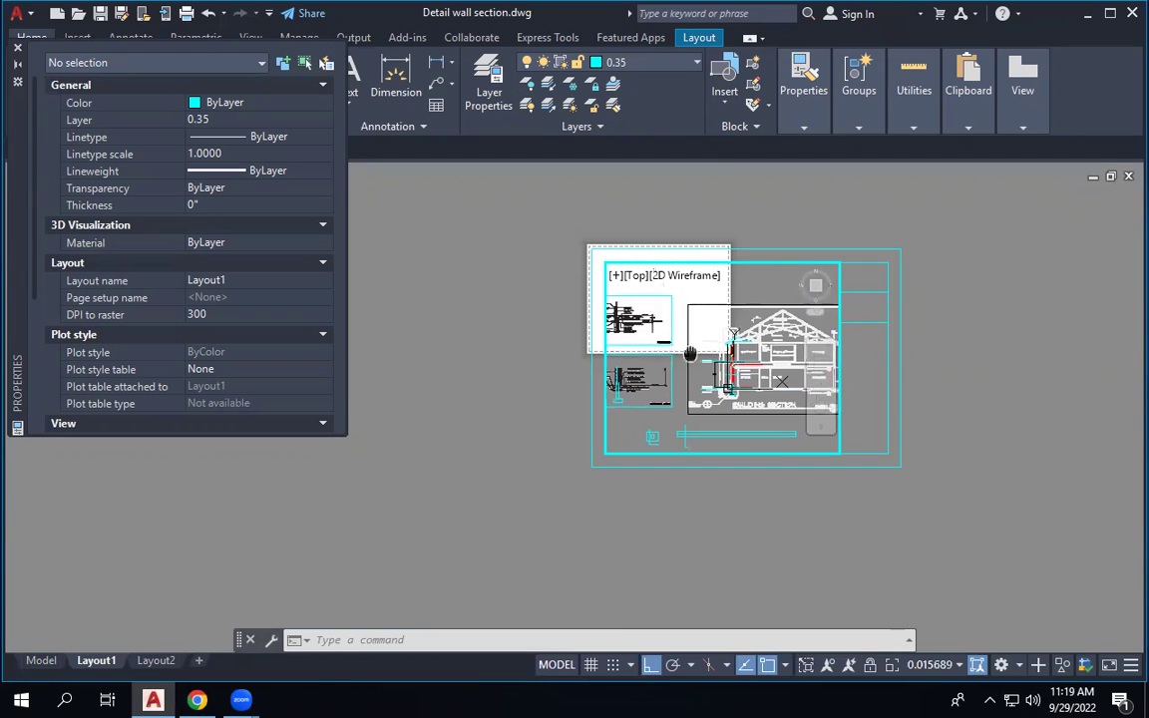
pyautogui.moveTo(720, 363); pyautogui.dragTo(701, 371, button='middle')
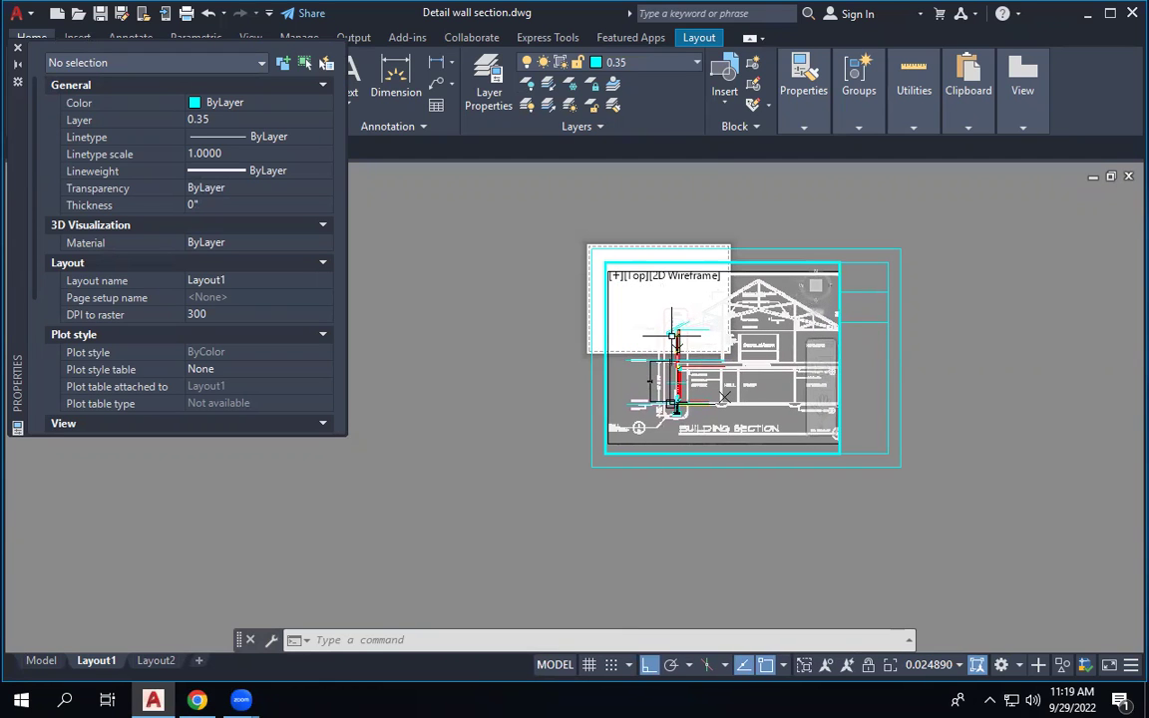
pyautogui.doubleClick(498, 318)
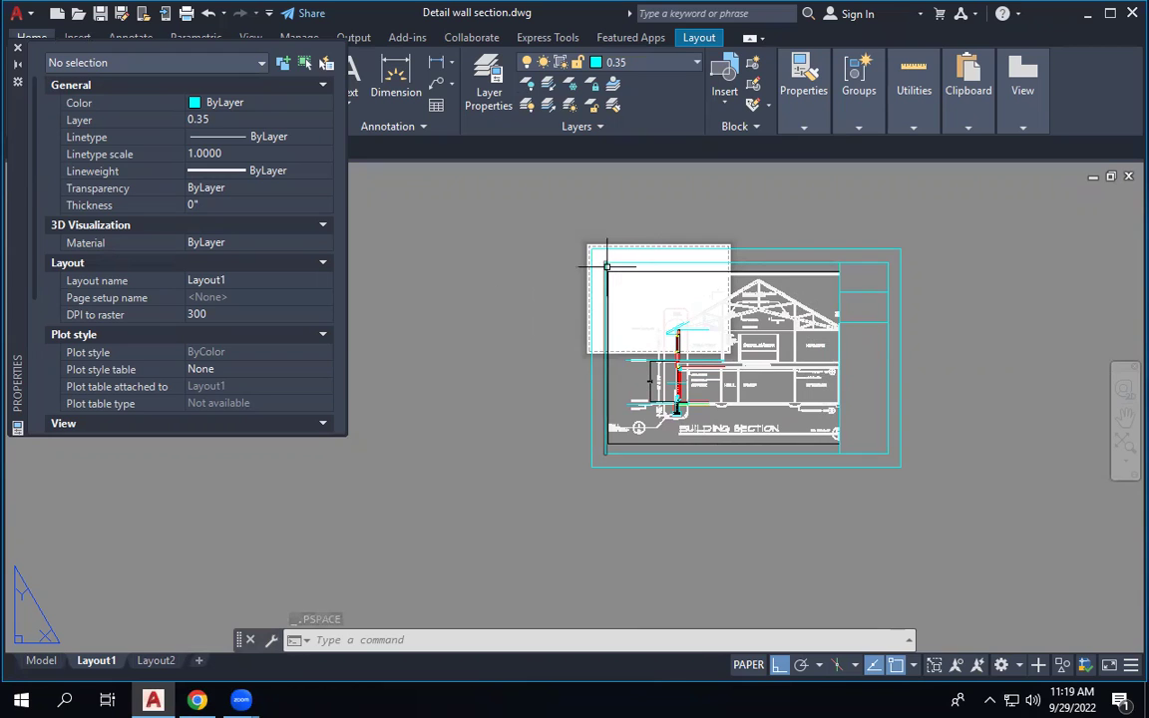
# Reapply the 1/2" = 1'-0" standard scale to the viewport showing the building section.
pyautogui.click(841, 449)
pyautogui.scroll(-3, 271, 343)
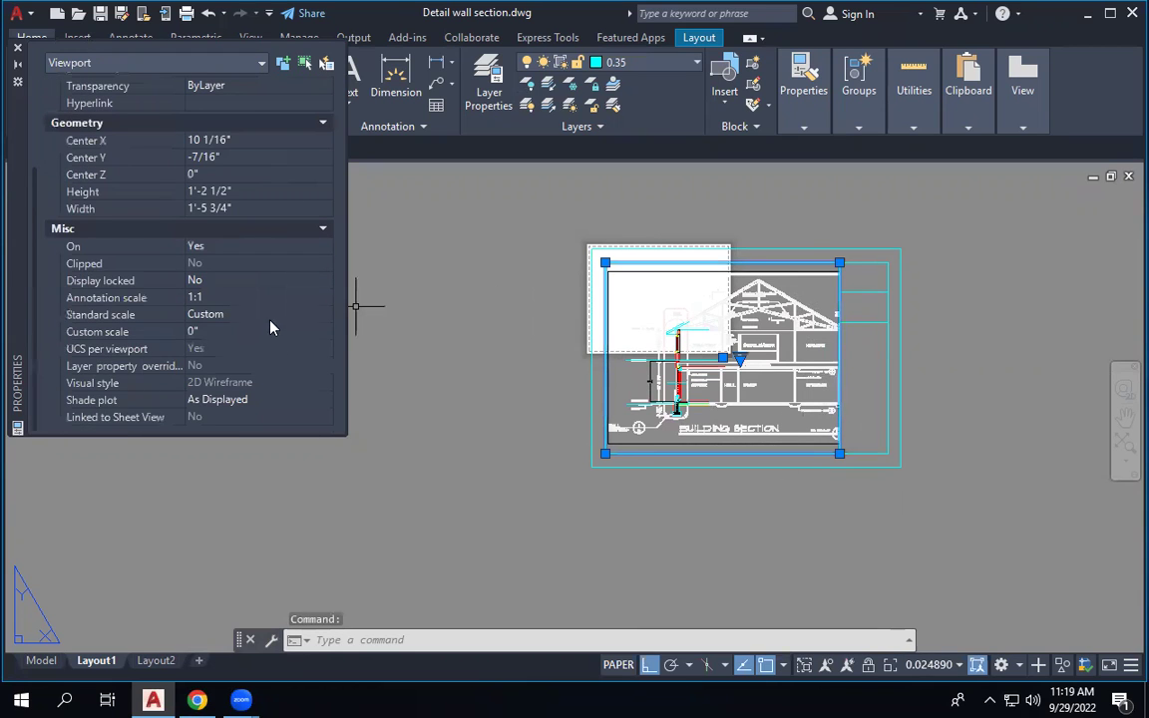
pyautogui.click(313, 314)
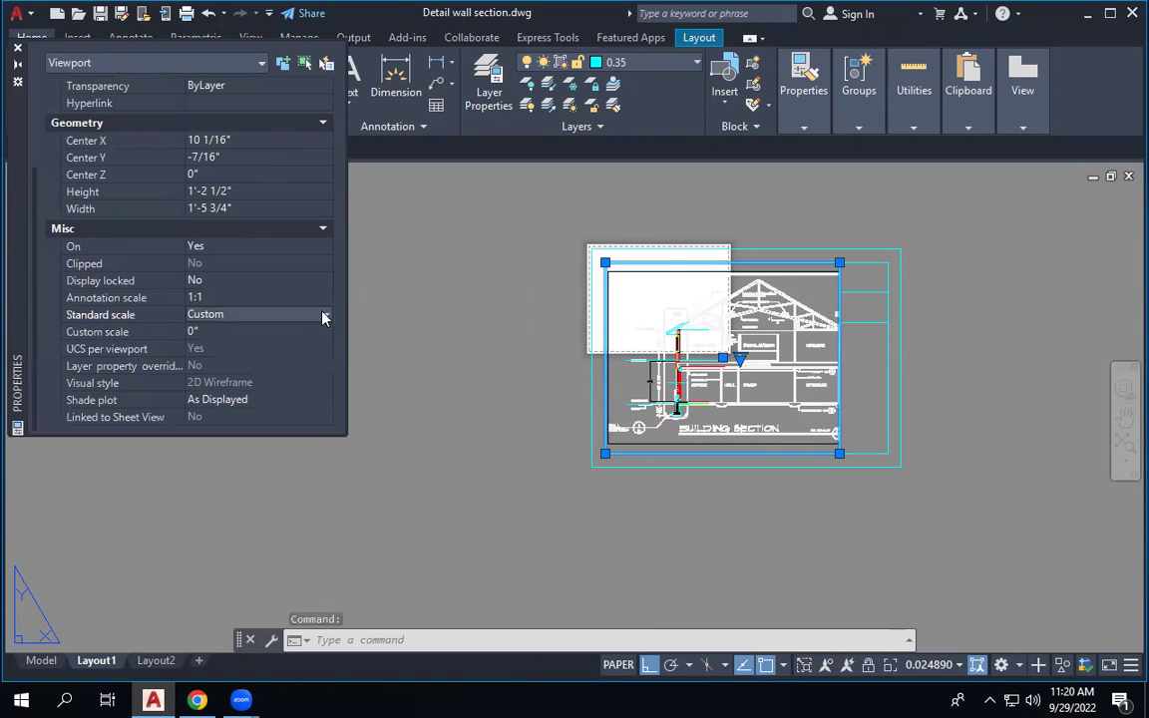
pyautogui.click(324, 314)
pyautogui.scroll(-4, 292, 355)
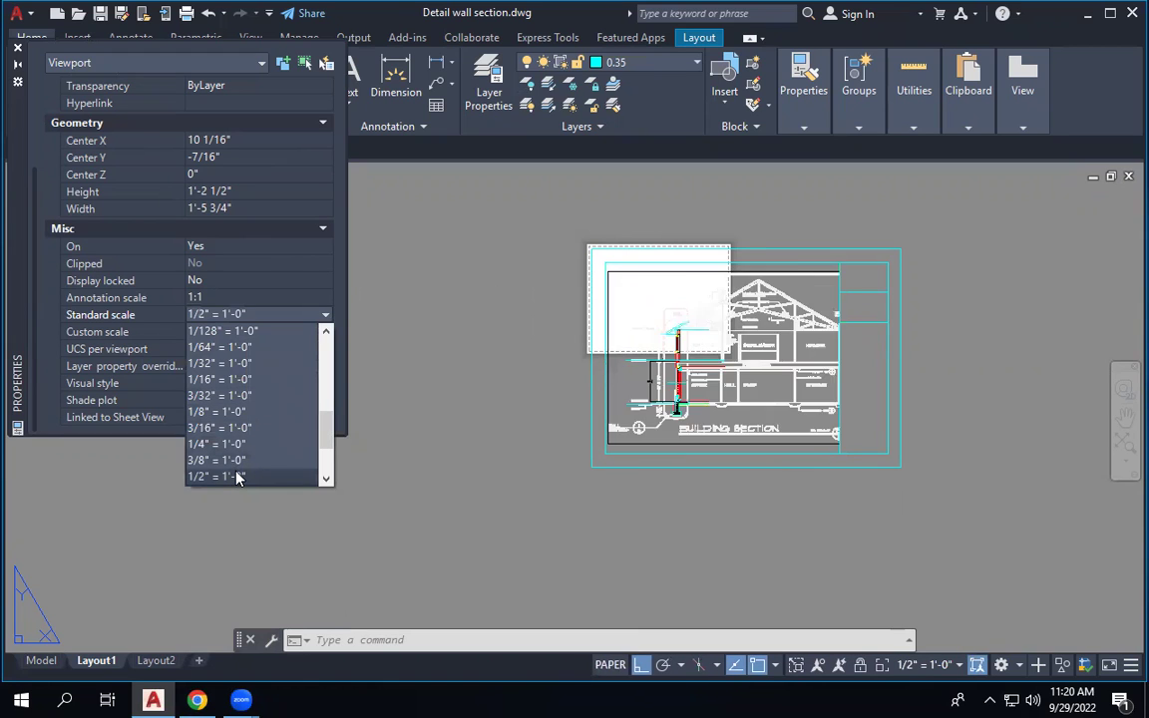
pyautogui.click(237, 477)
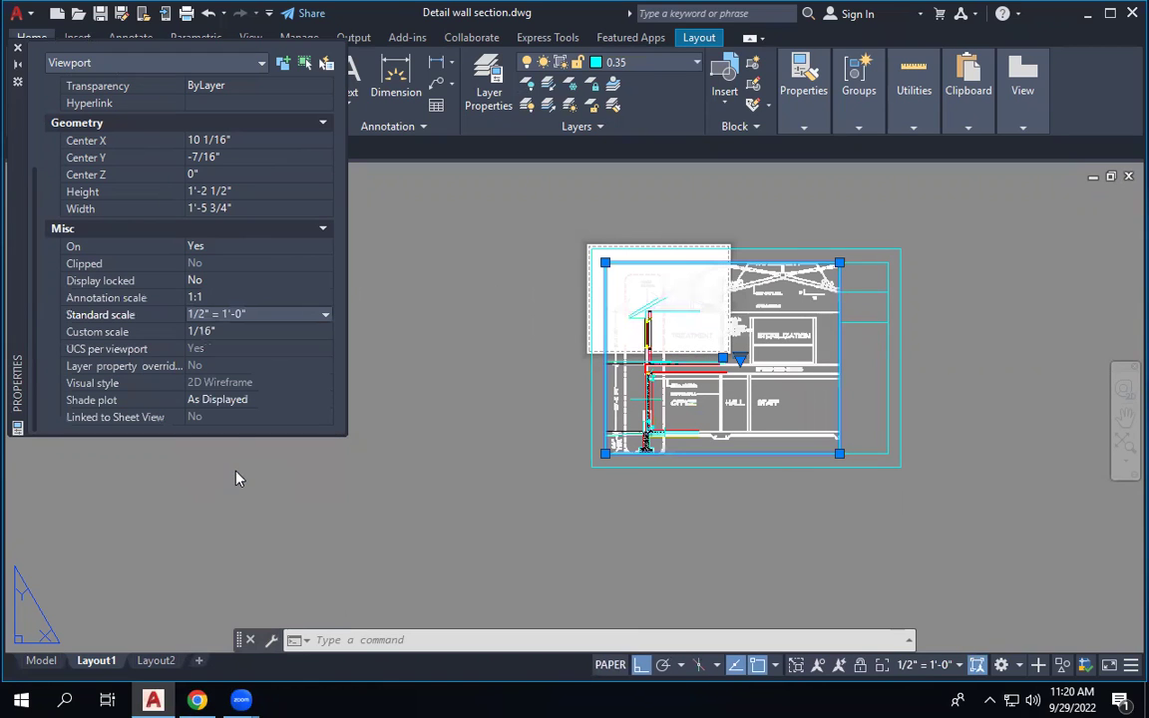
# Reposition the wall section inside the viewport so it fits from roof to foundation, keeping the scale, and return to paper space.
pyautogui.doubleClick(696, 403)
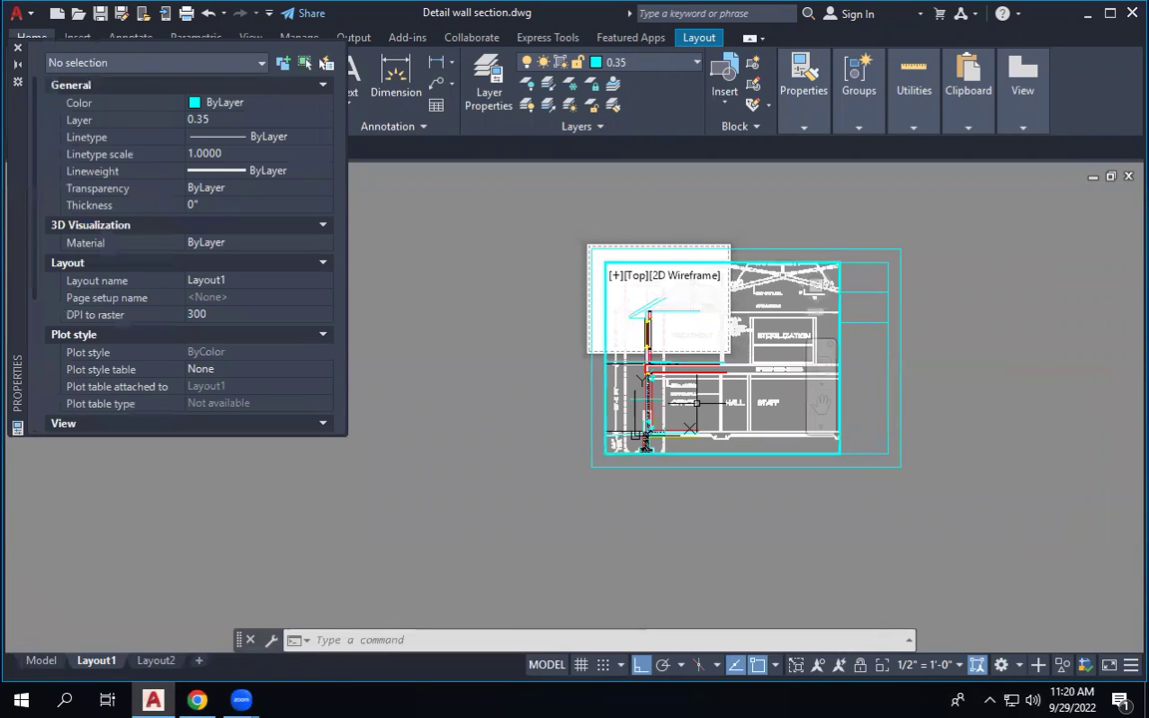
pyautogui.moveTo(696, 402); pyautogui.dragTo(715, 387, button='middle')
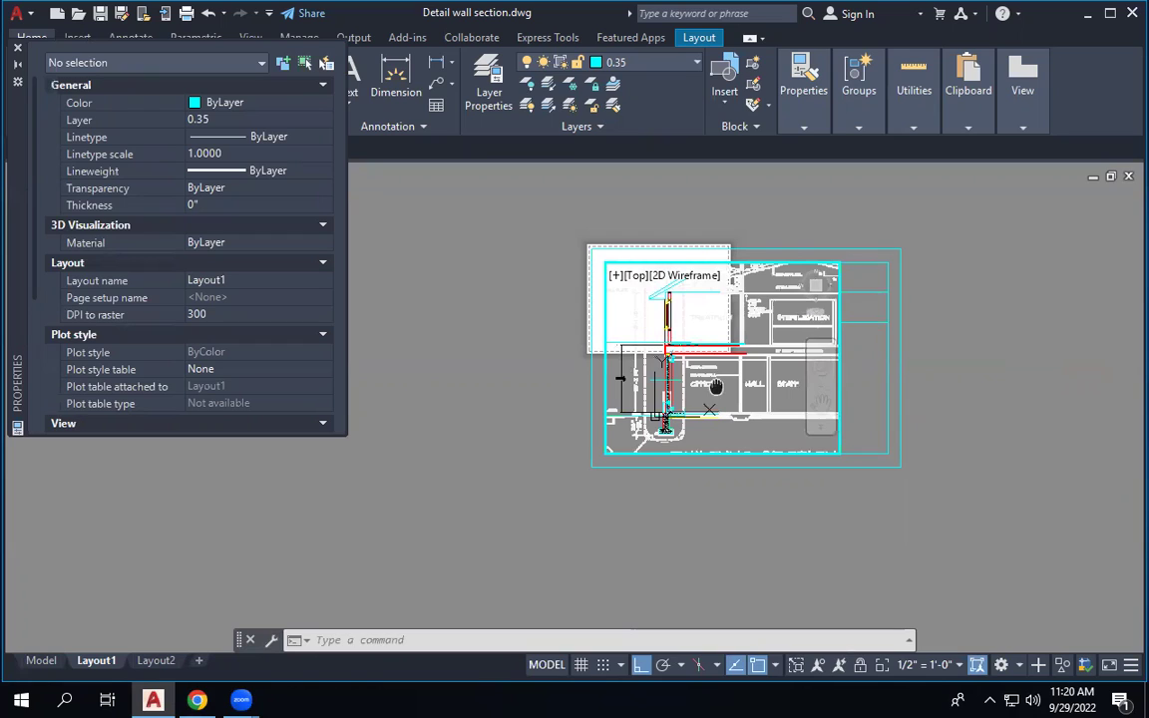
pyautogui.doubleClick(523, 351)
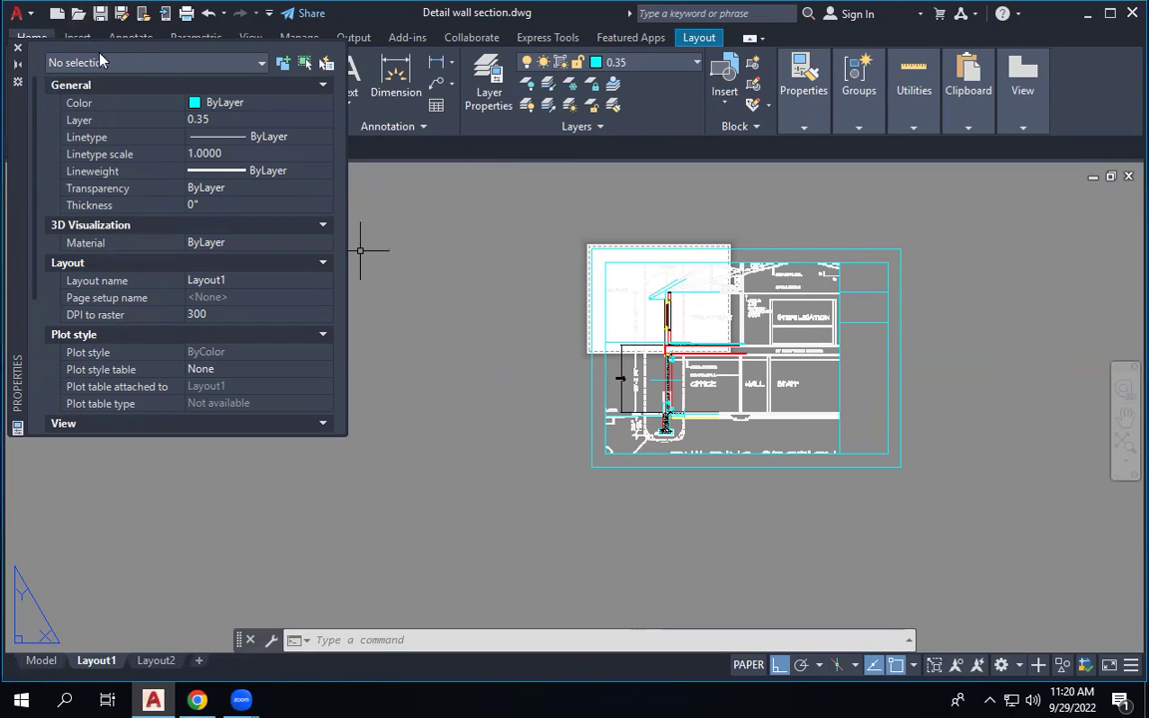
# Close the object properties and open the plot settings for Layout1, reusing the page setup from the previous plot.
pyautogui.click(18, 48)
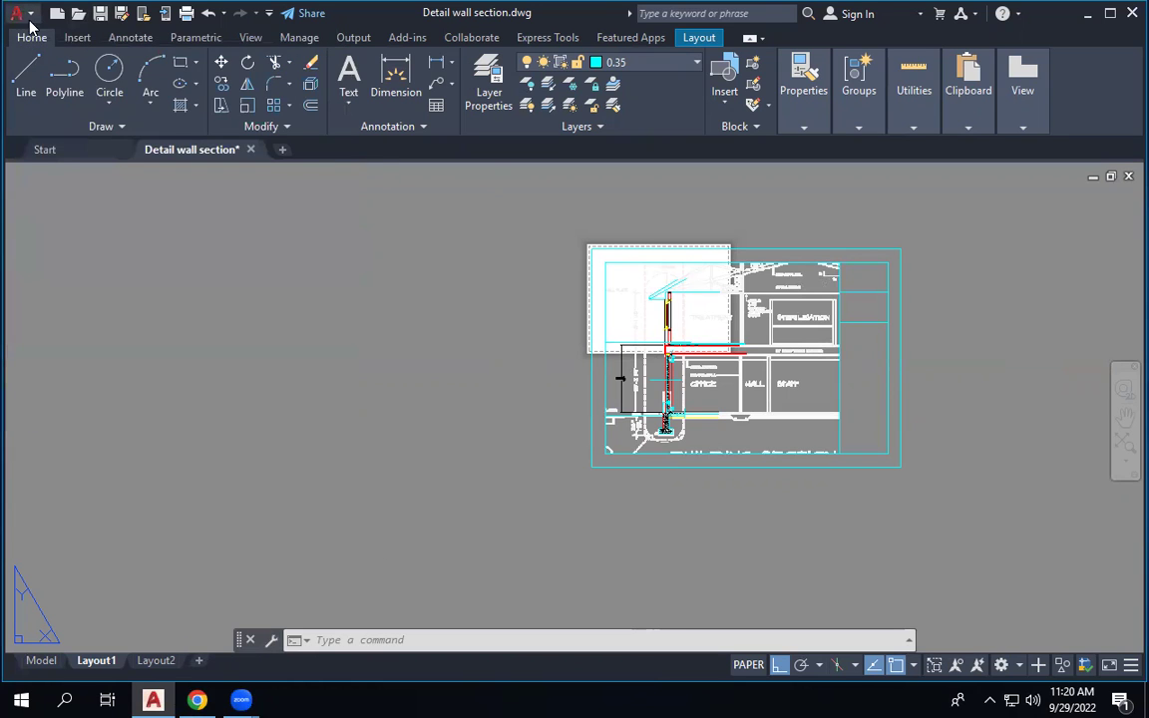
pyautogui.click(26, 15)
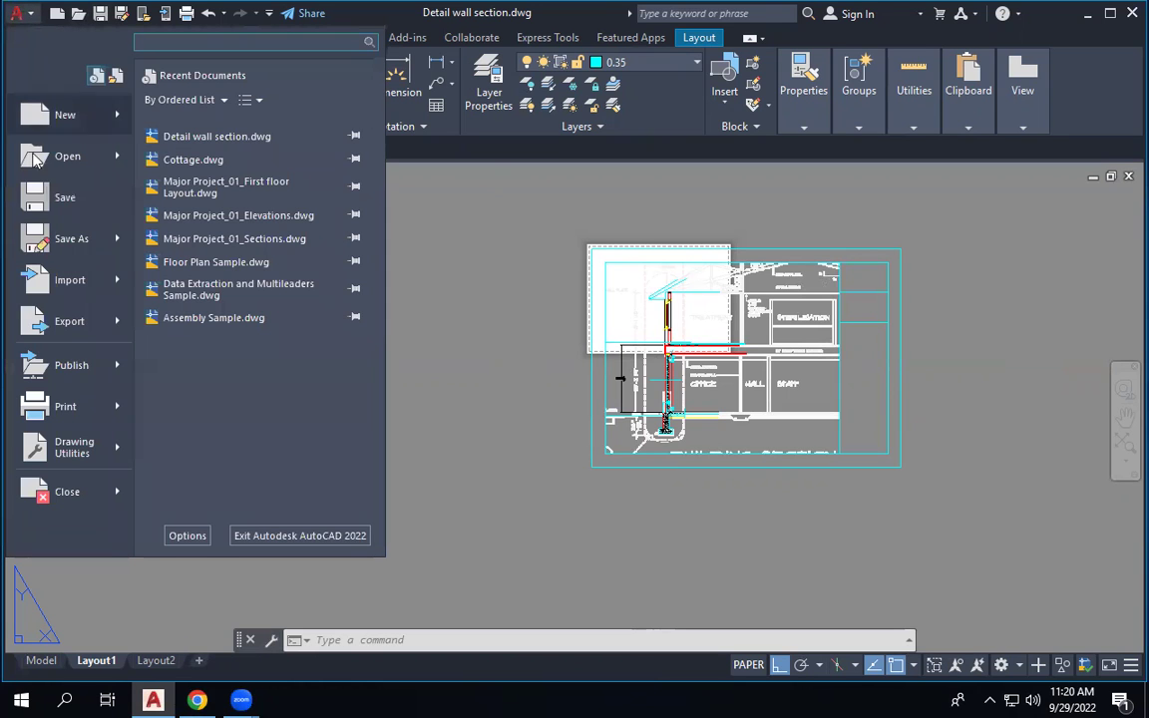
pyautogui.click(78, 404)
pyautogui.click(444, 163)
pyautogui.click(431, 181)
pyautogui.click(435, 164)
pyautogui.click(428, 190)
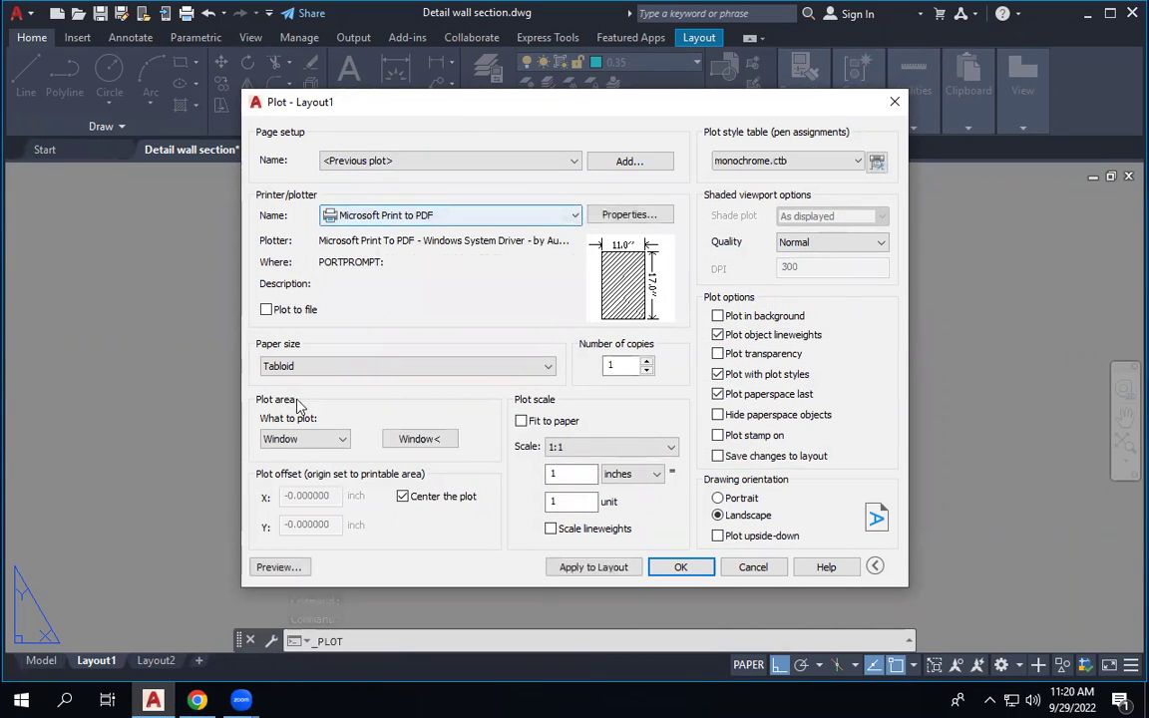
# Choose Adobe PDF as the plotter and A2 as the paper size.
pyautogui.click(311, 367)
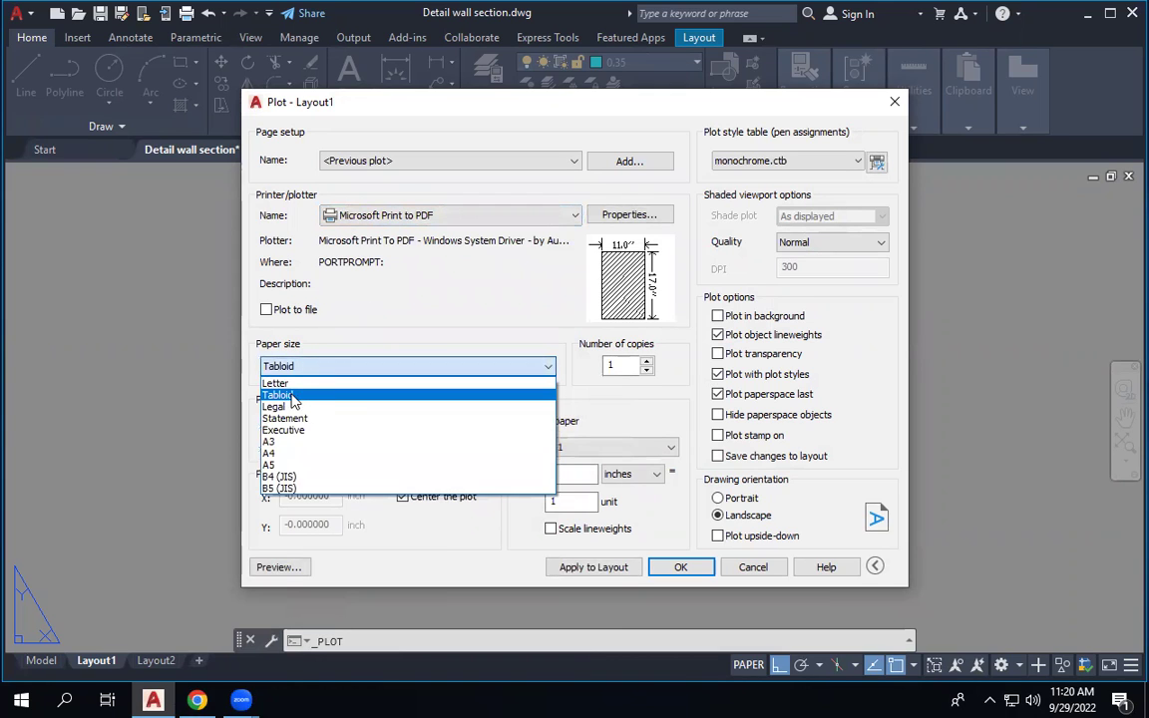
pyautogui.click(450, 218)
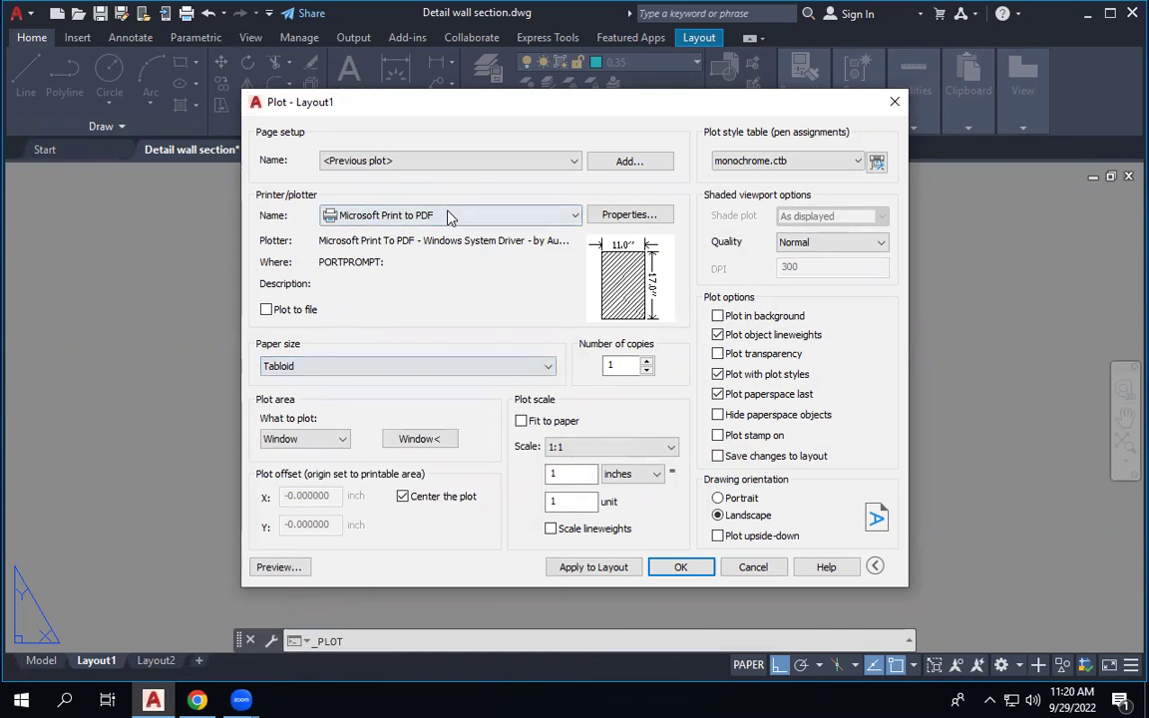
pyautogui.click(450, 217)
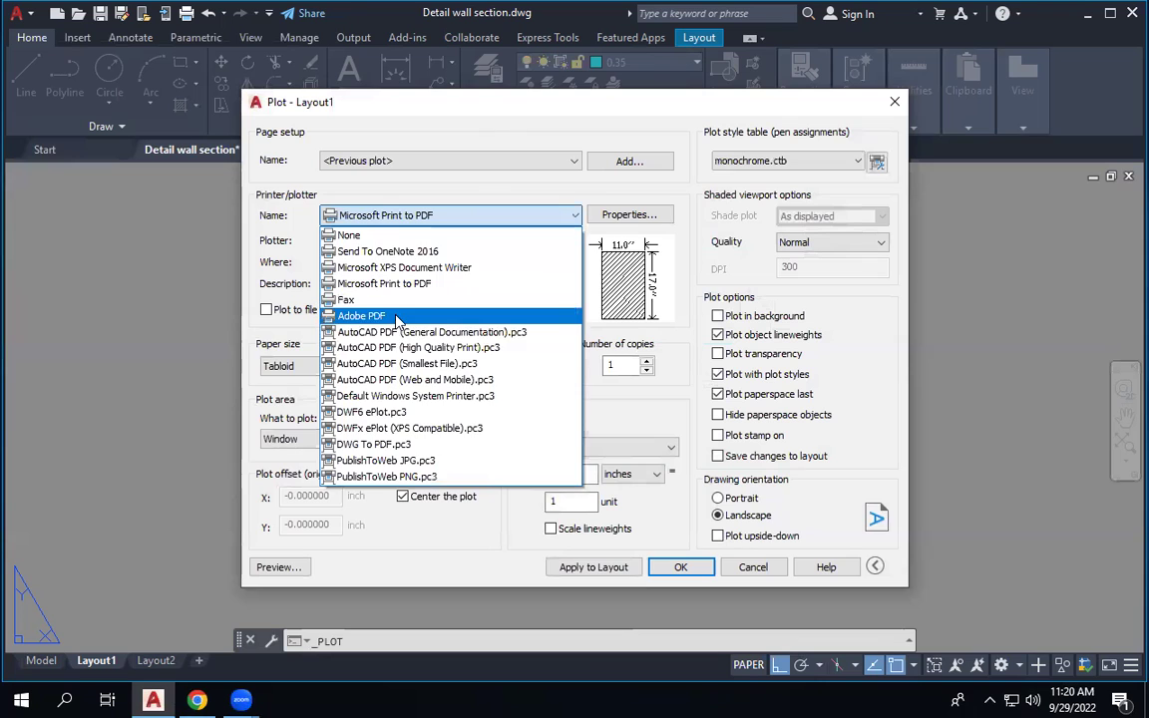
pyautogui.click(369, 315)
pyautogui.click(322, 370)
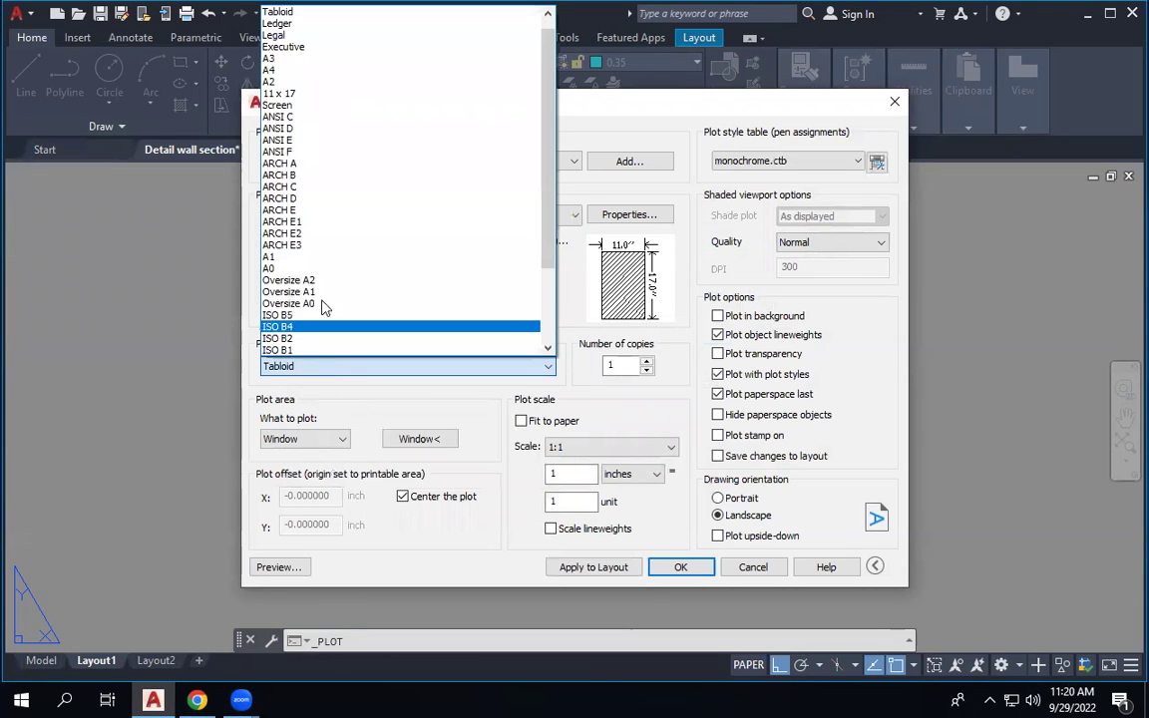
pyautogui.click(338, 85)
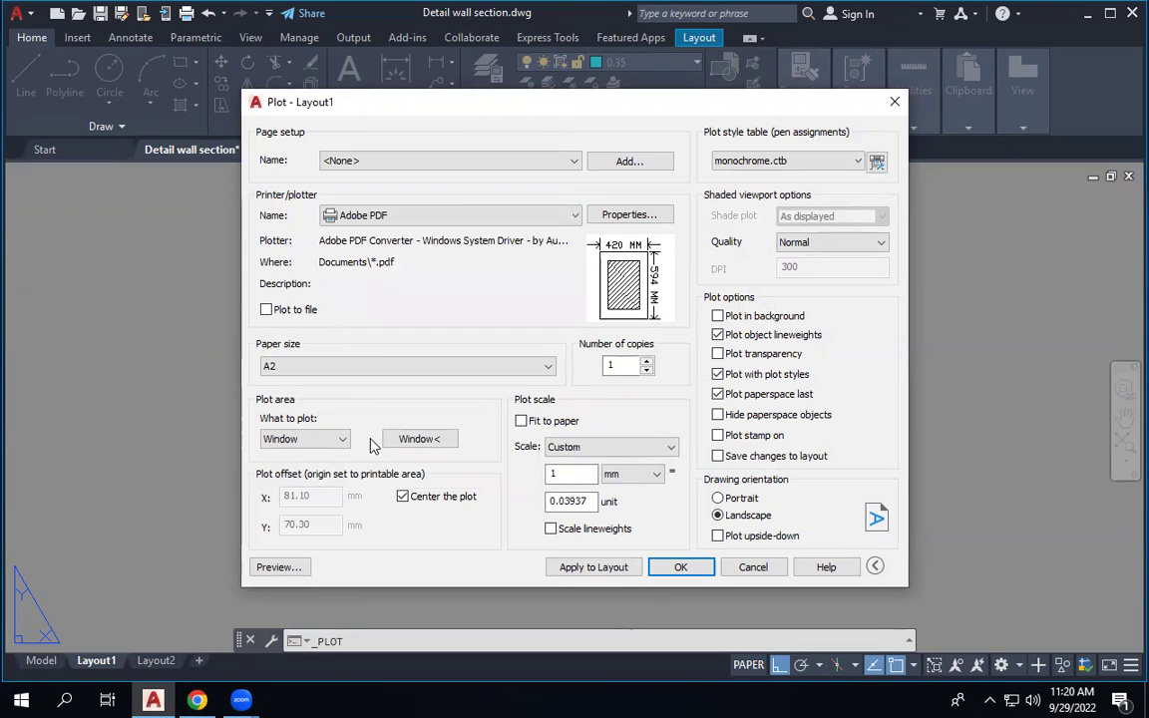
# Define the plot area as a window around the sheet's outer border, corner to corner, and apply it to the layout.
pyautogui.click(439, 445)
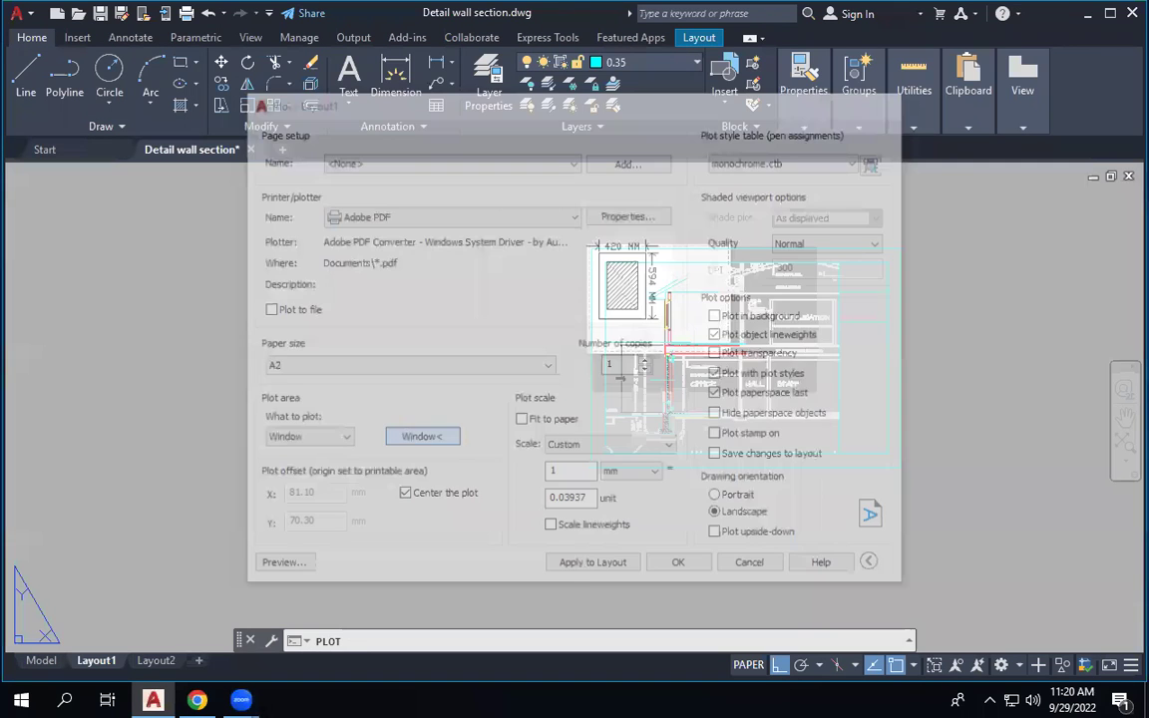
pyautogui.click(591, 247)
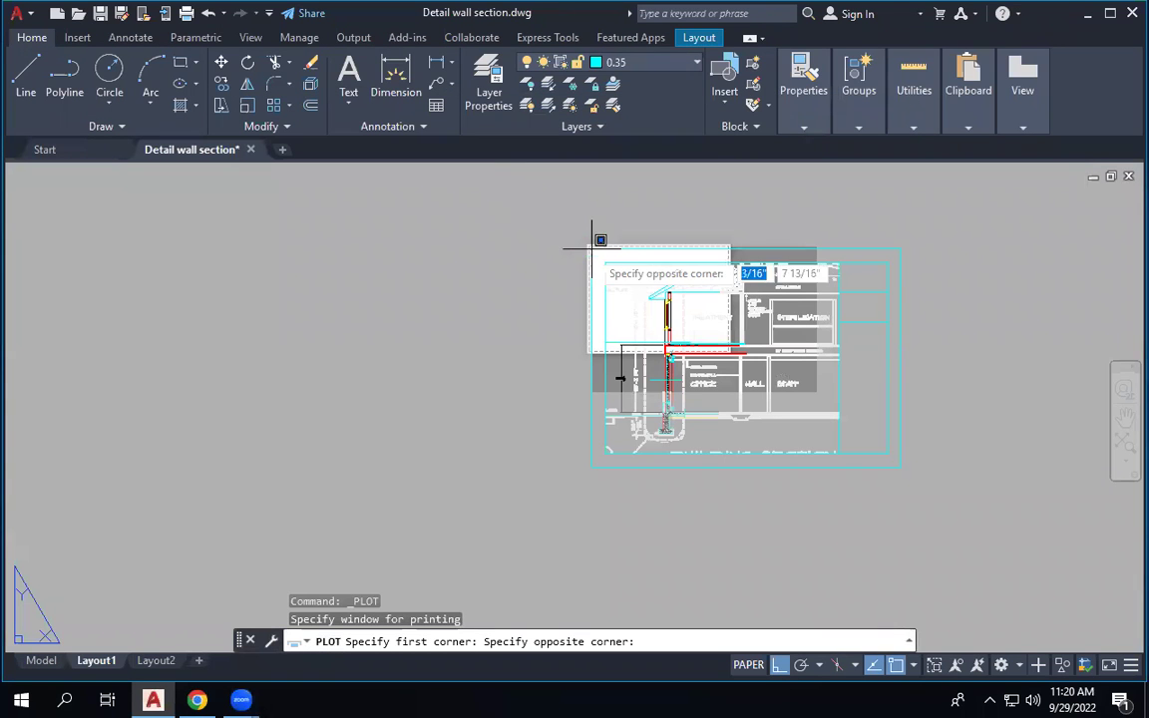
pyautogui.click(900, 464)
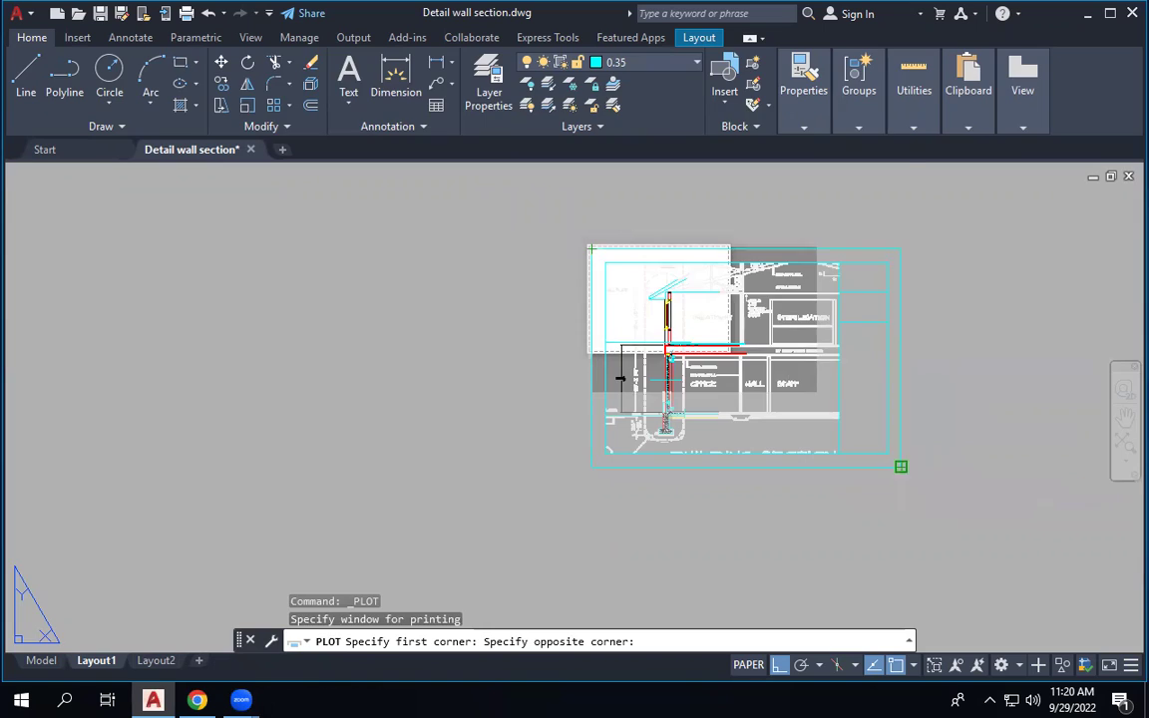
pyautogui.click(598, 569)
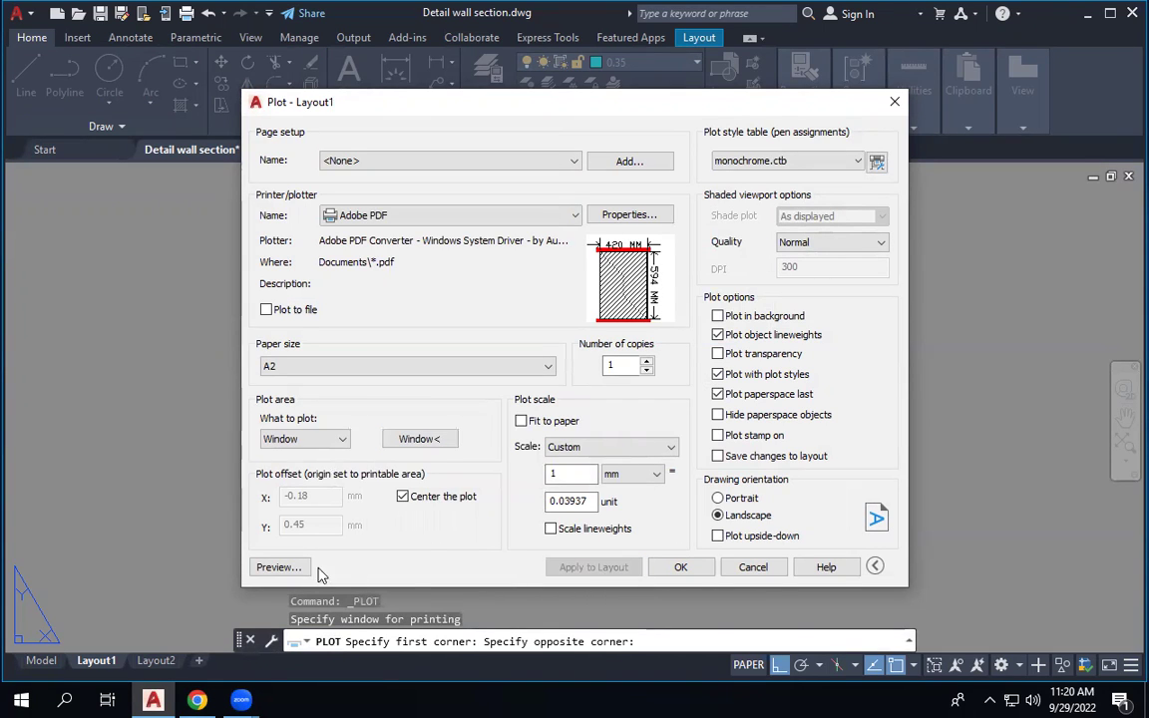
# Set the plot scale to 1 inch = 1 unit with fit to paper off, and apply it to the layout.
pyautogui.click(520, 421)
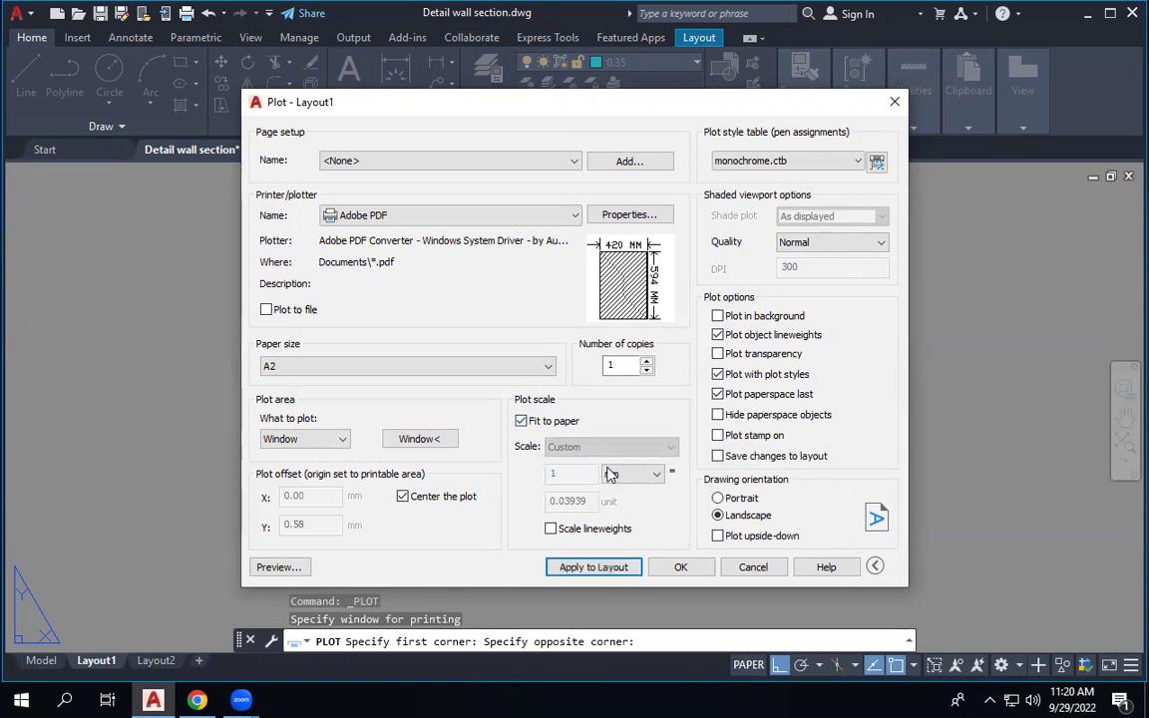
pyautogui.click(520, 421)
pyautogui.click(658, 474)
pyautogui.click(618, 499)
pyautogui.doubleClick(594, 501)
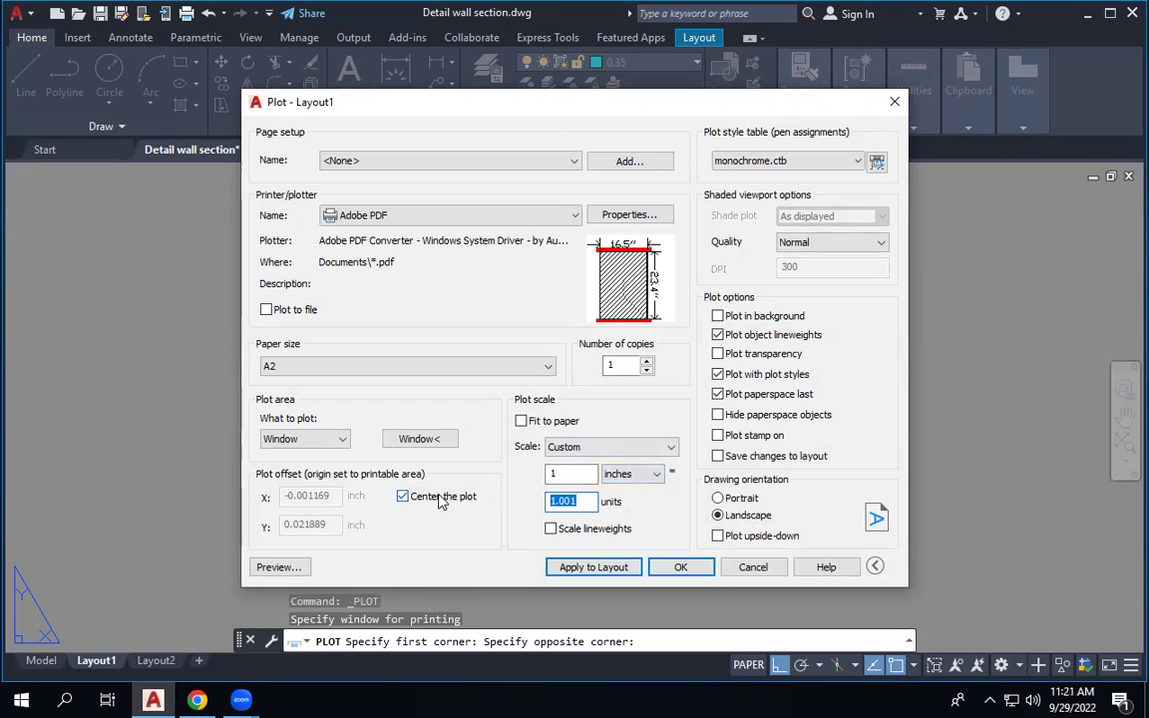
pyautogui.write('1')
pyautogui.click(593, 567)
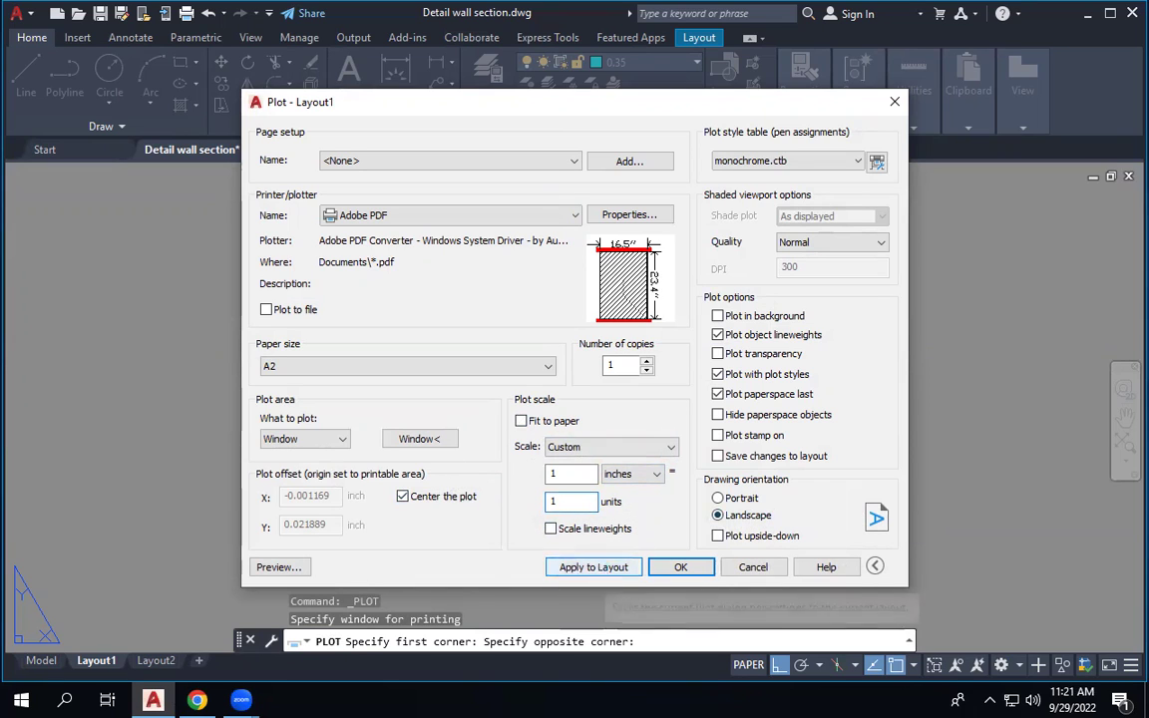
# Preview the Layout1 plot, exit the preview and close the plot settings without plotting.
pyautogui.click(282, 567)
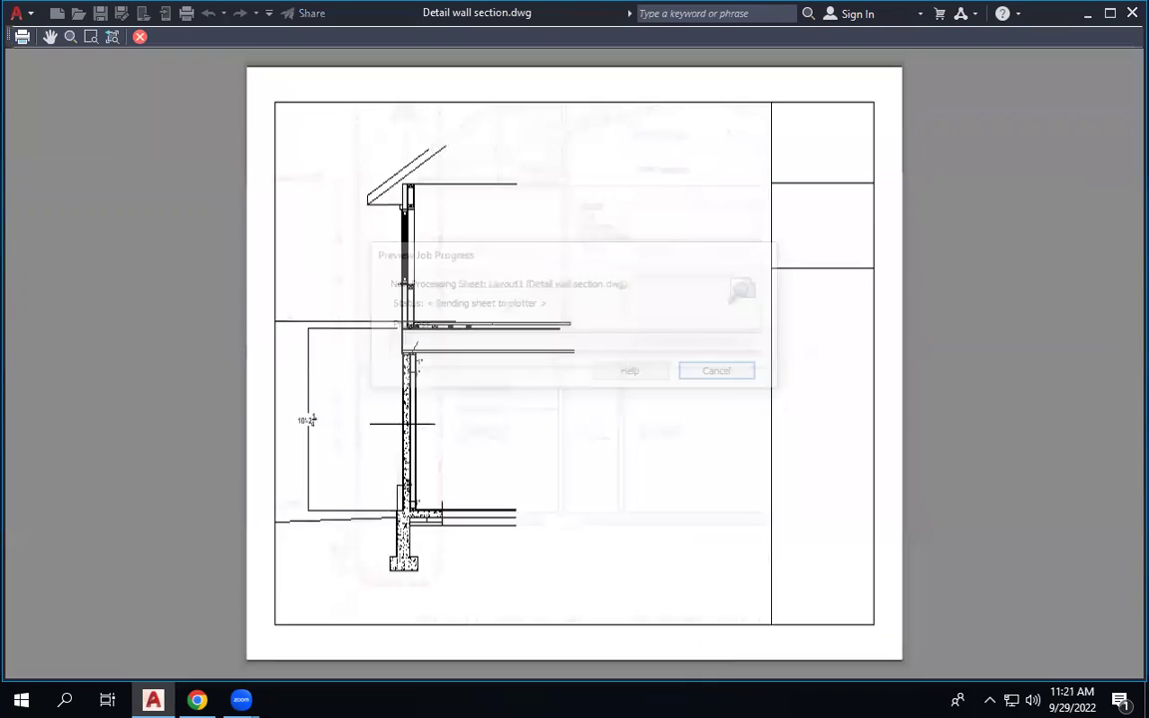
pyautogui.rightClick(575, 268)
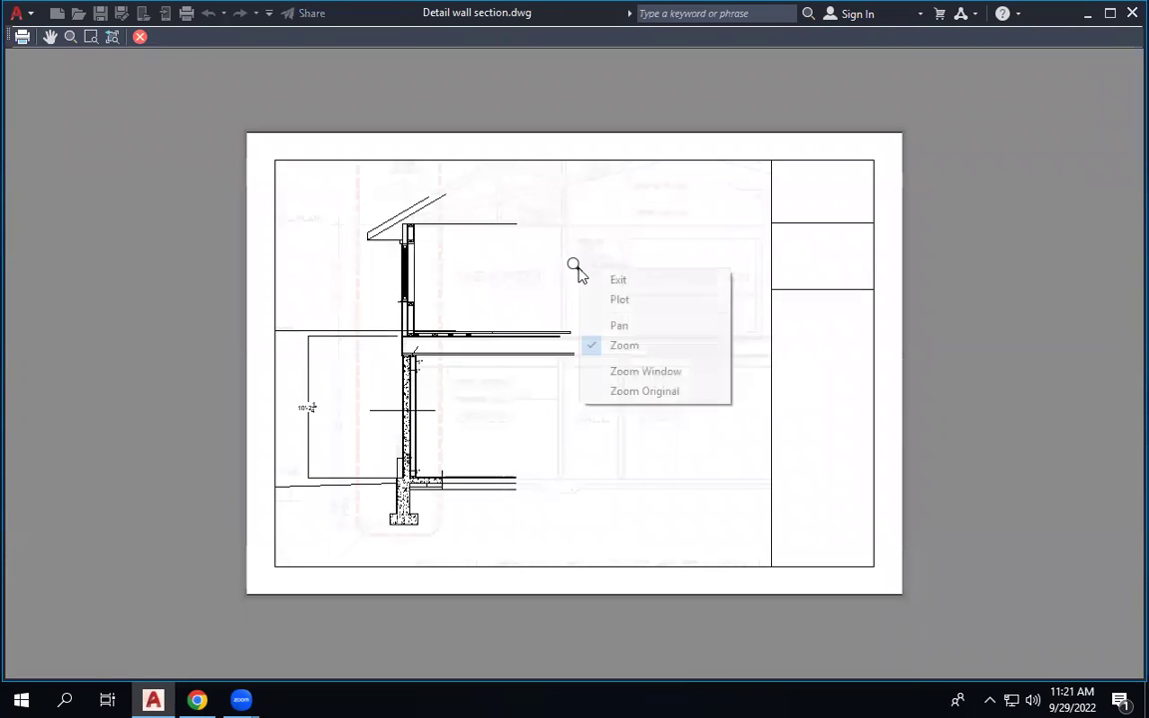
pyautogui.click(595, 280)
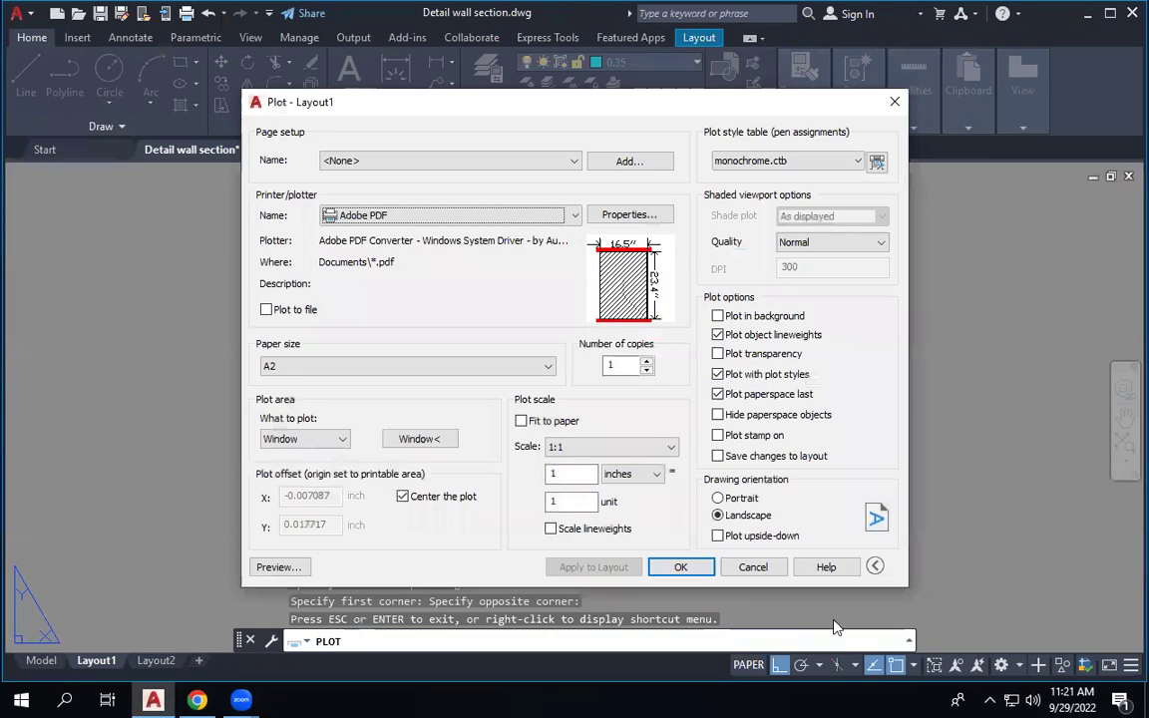
pyautogui.click(753, 569)
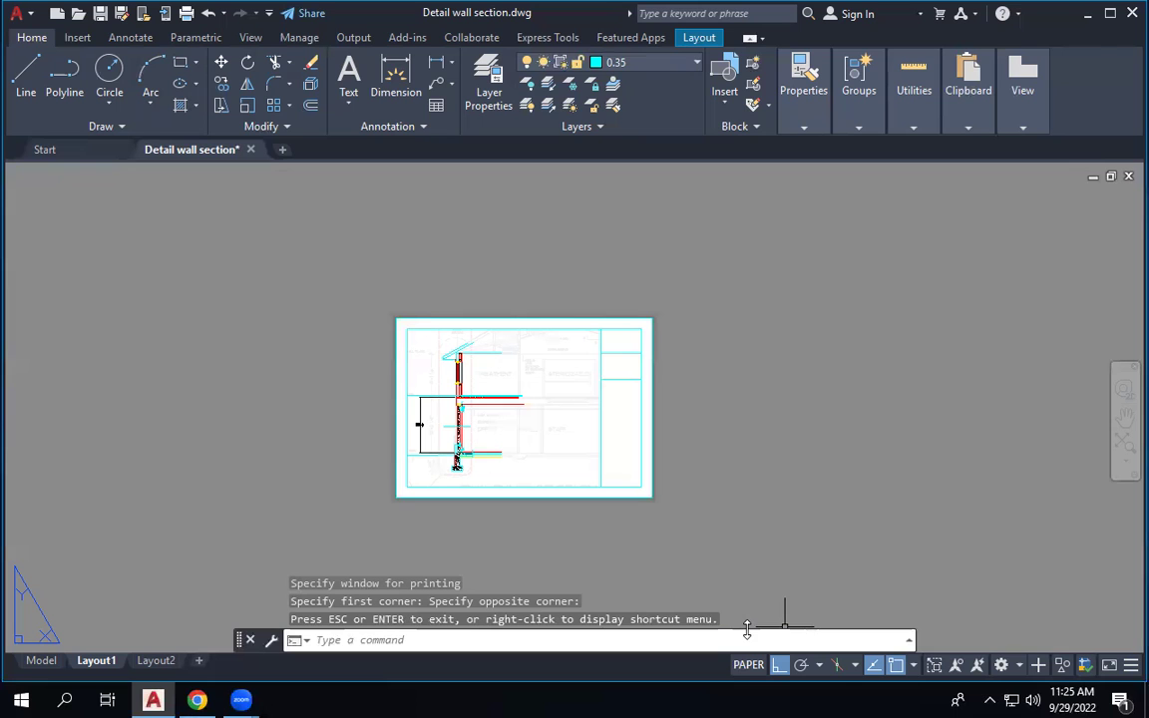
# Switch to Chrome to consult Sample Title Block.pdf.
pyautogui.click(198, 700)
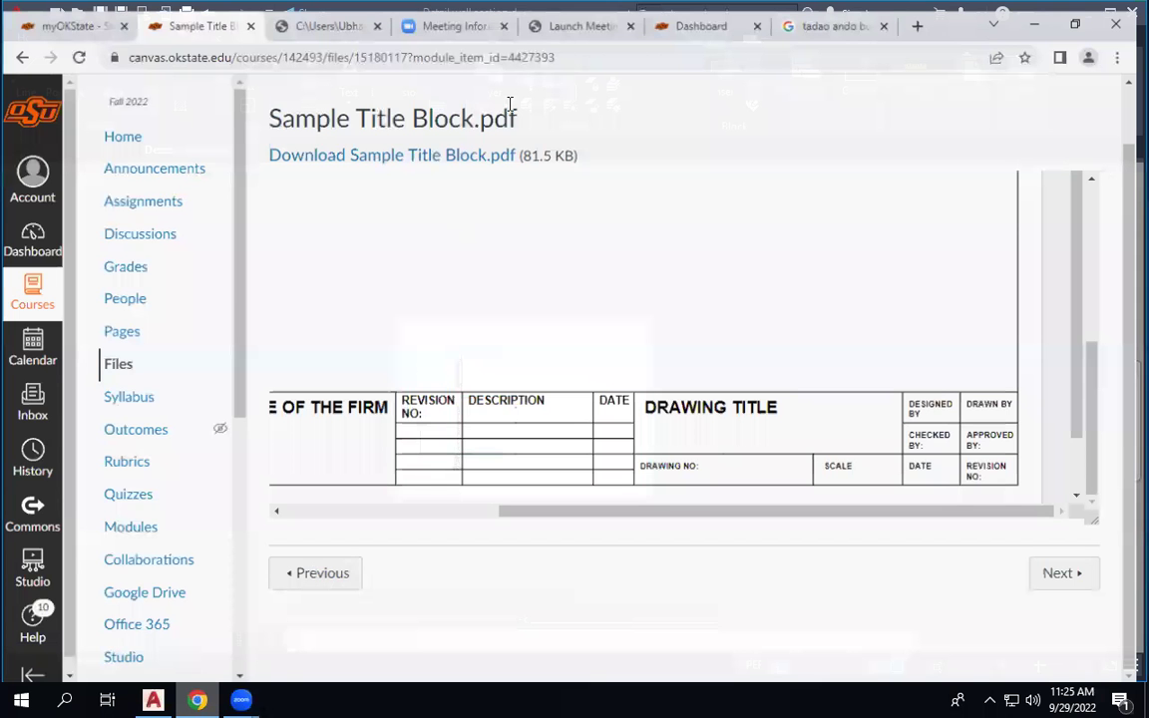